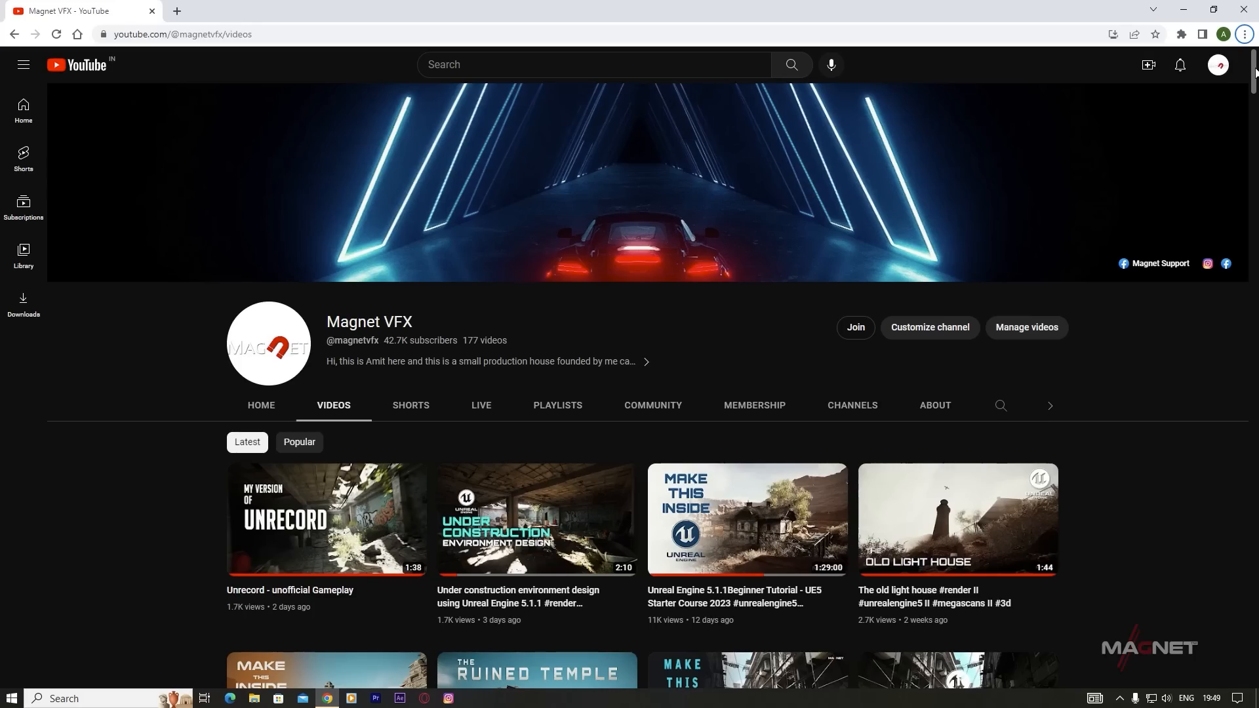
mouse_move(1255, 72)
mouse_down()
mouse_move(1254, 208)
mouse_move(1254, 56)
mouse_up()
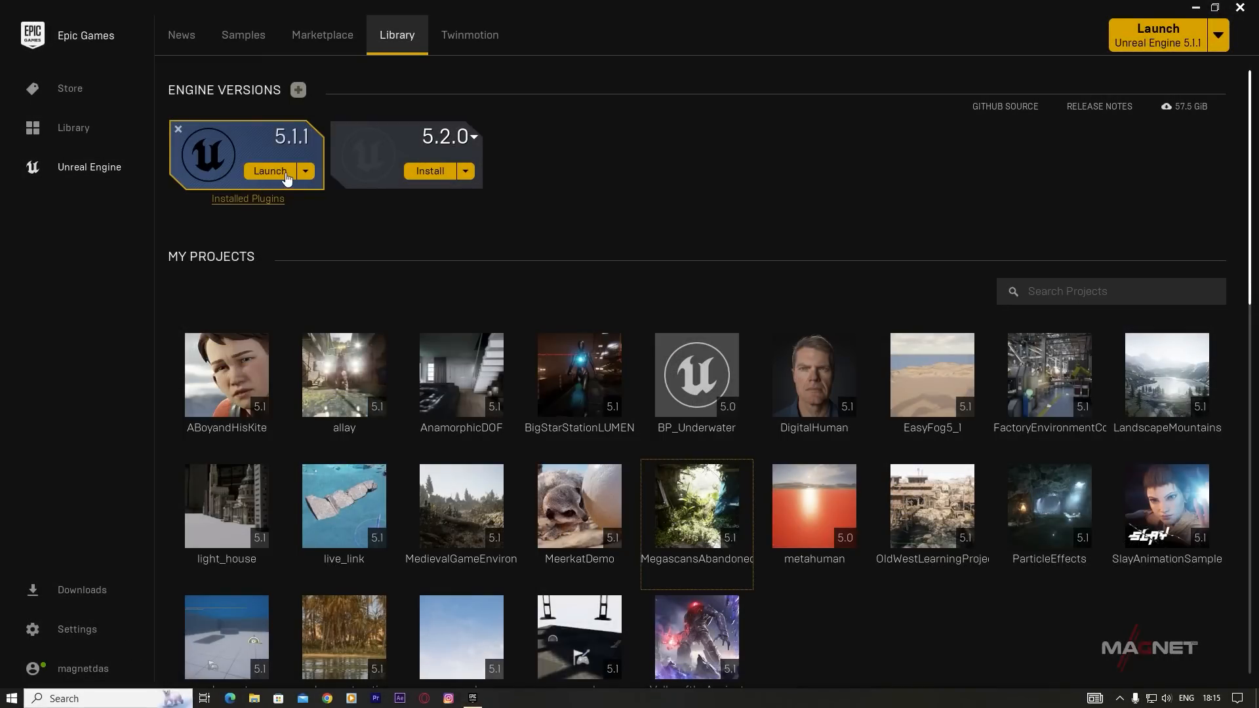
Step: Launch Unreal Engine 5.1.1 and create a Games project named "tutorial" from the Third Person template
click(264, 171)
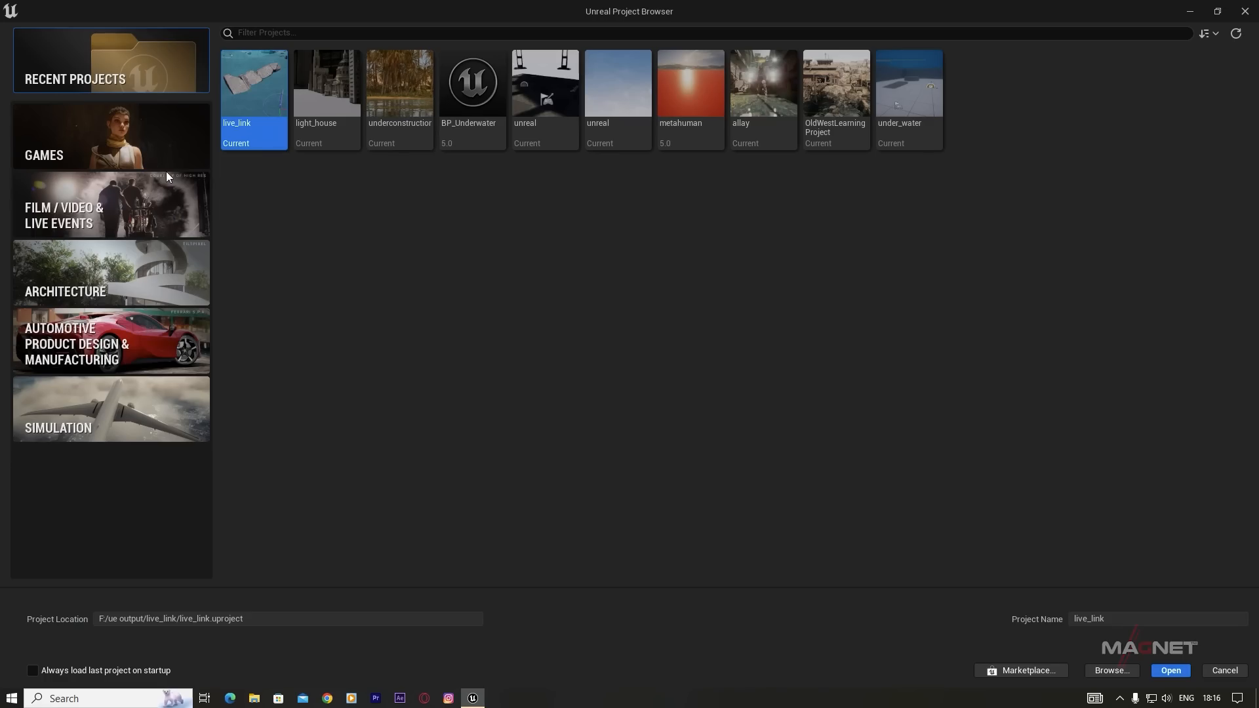
click(112, 133)
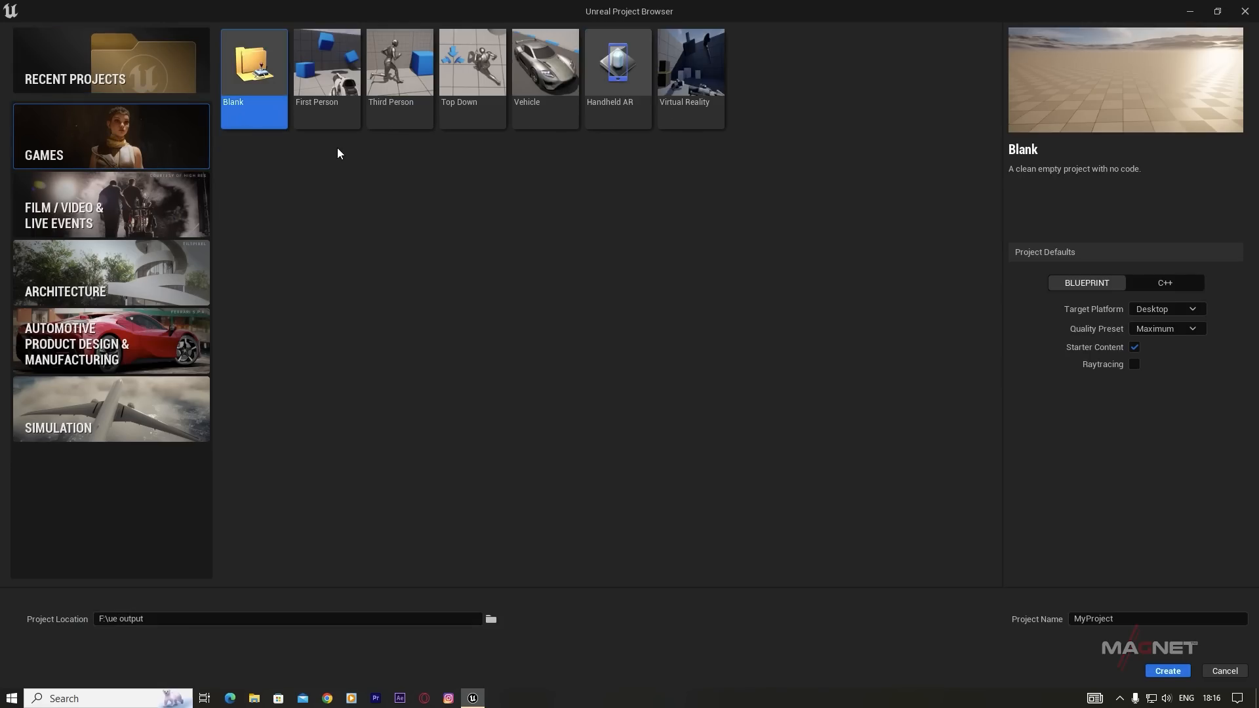
click(400, 85)
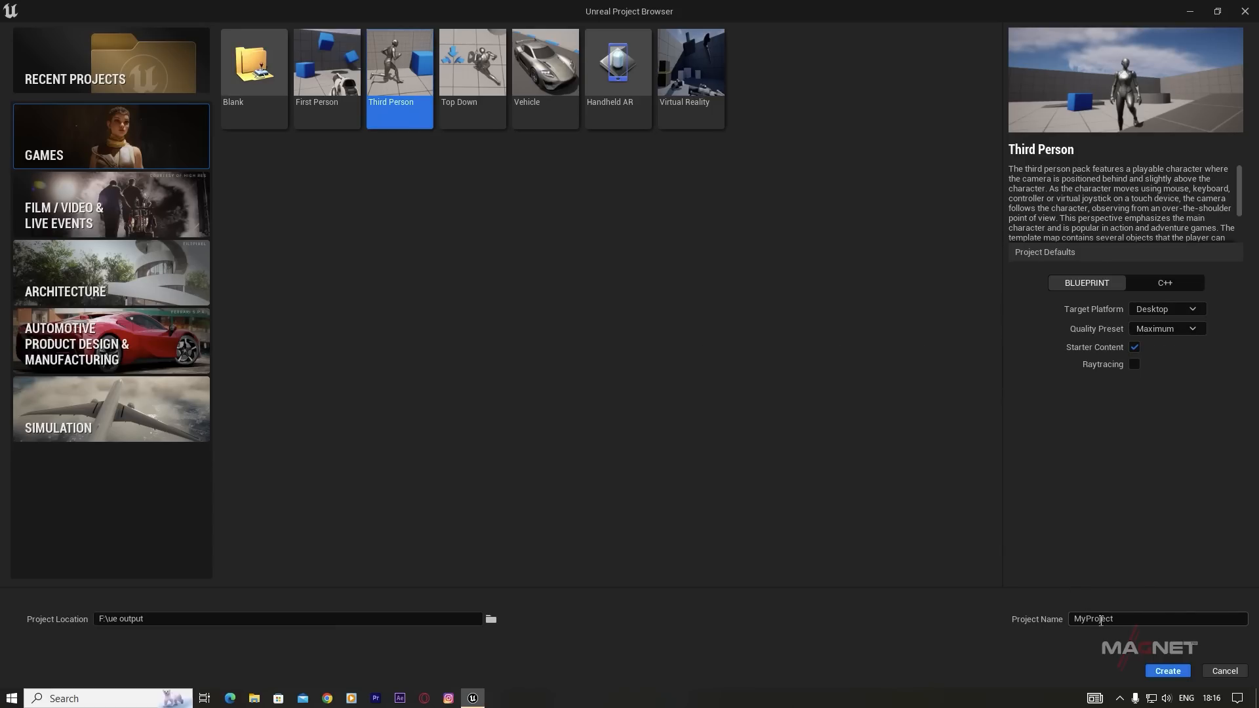
click(1131, 619)
text(tutorial)
click(1168, 670)
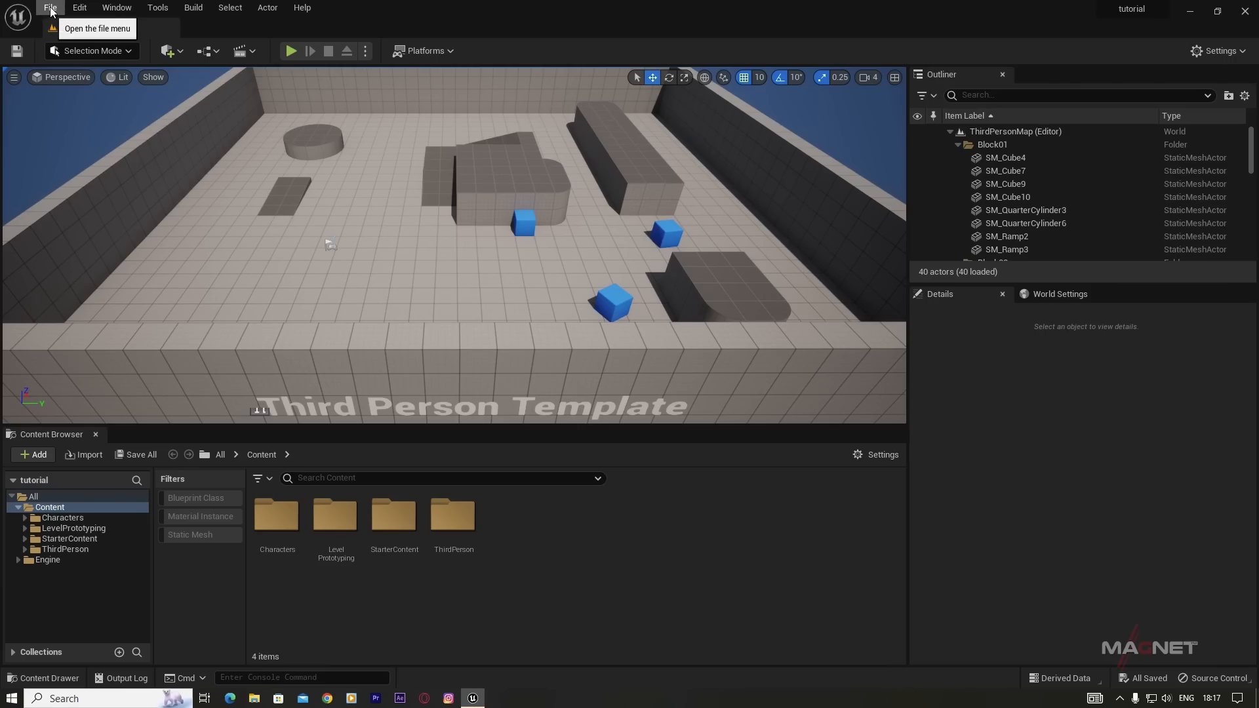
Step: Create a new level from the Empty Level template
click(57, 10)
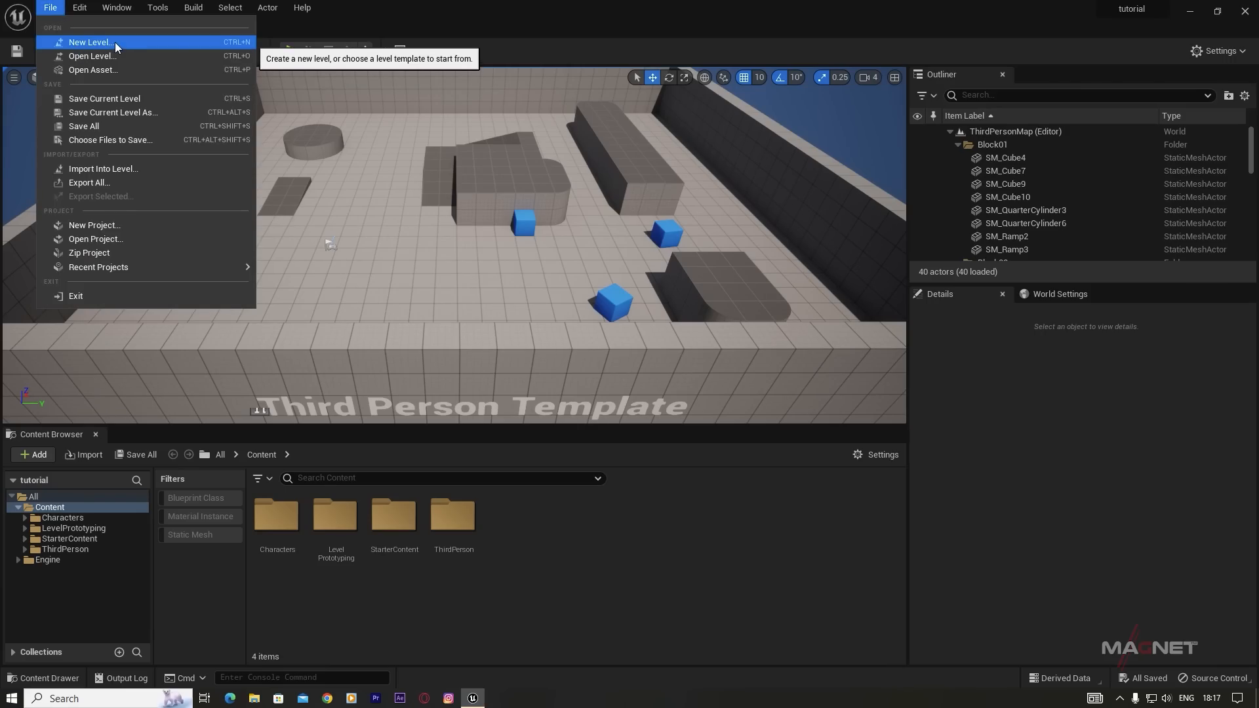
click(76, 43)
click(731, 311)
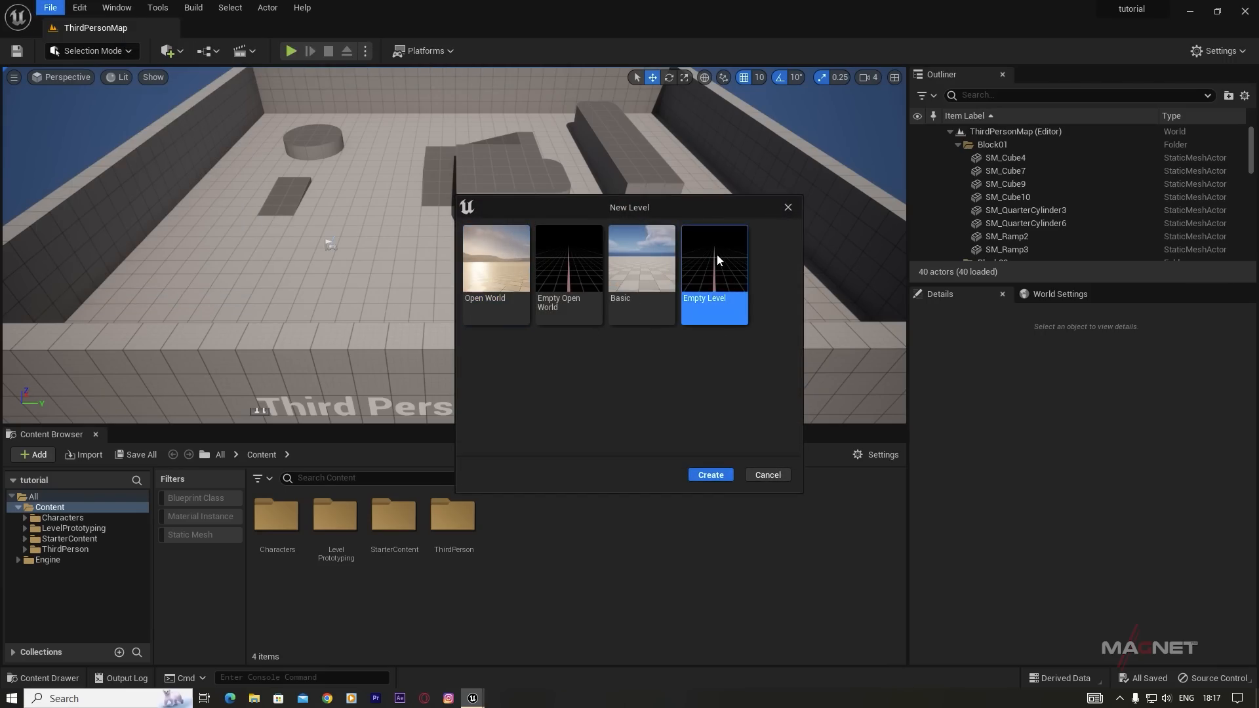
click(707, 476)
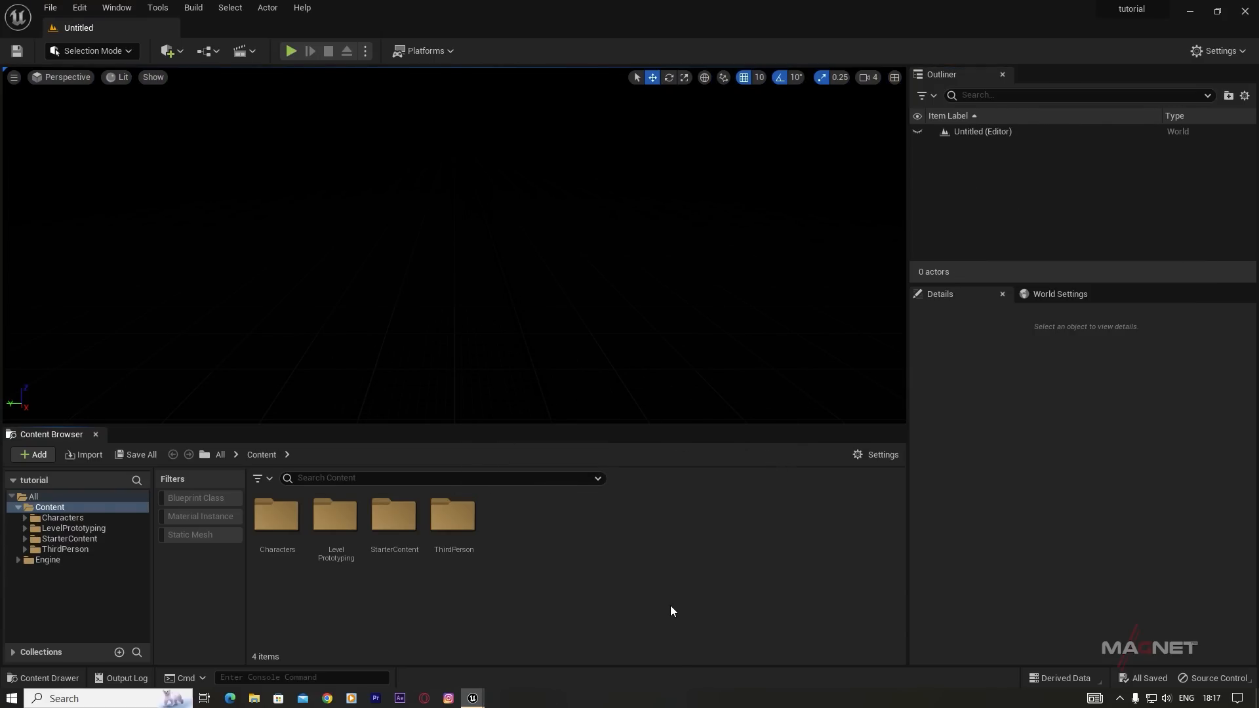
Step: Save the new level in the Content folder under the name "tutorial"
key(ctrl+s)
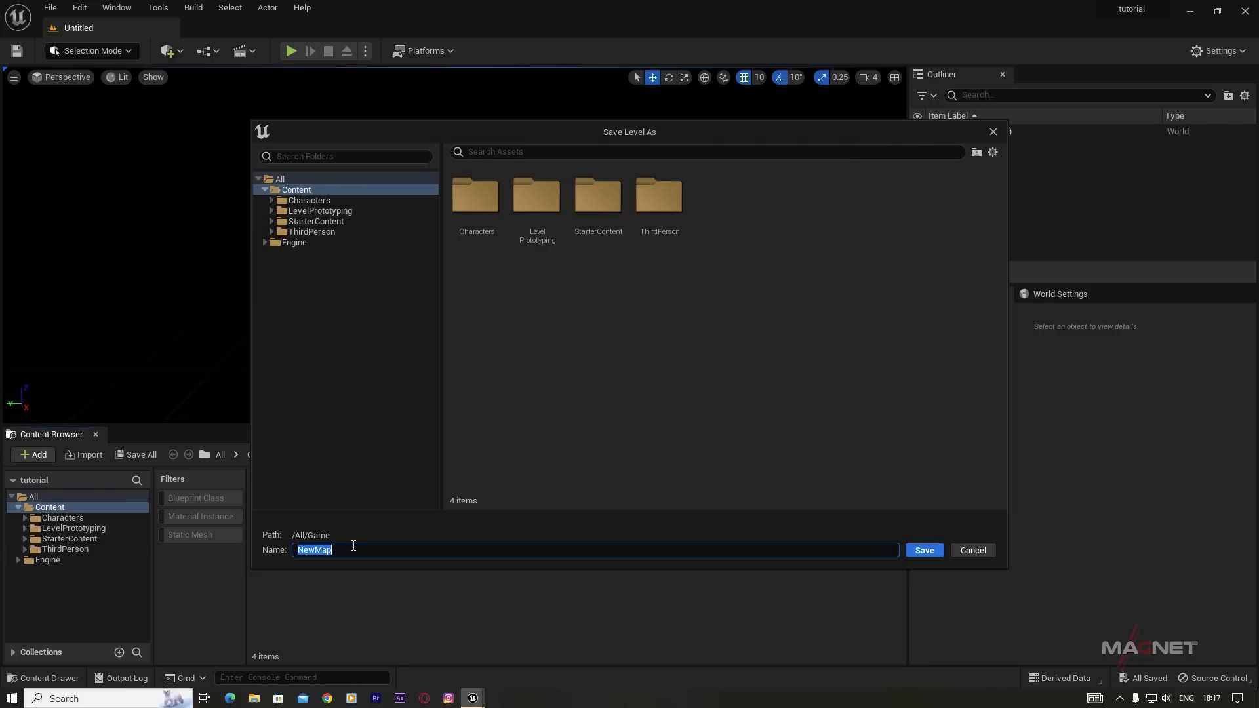
text(tutorial)
click(934, 555)
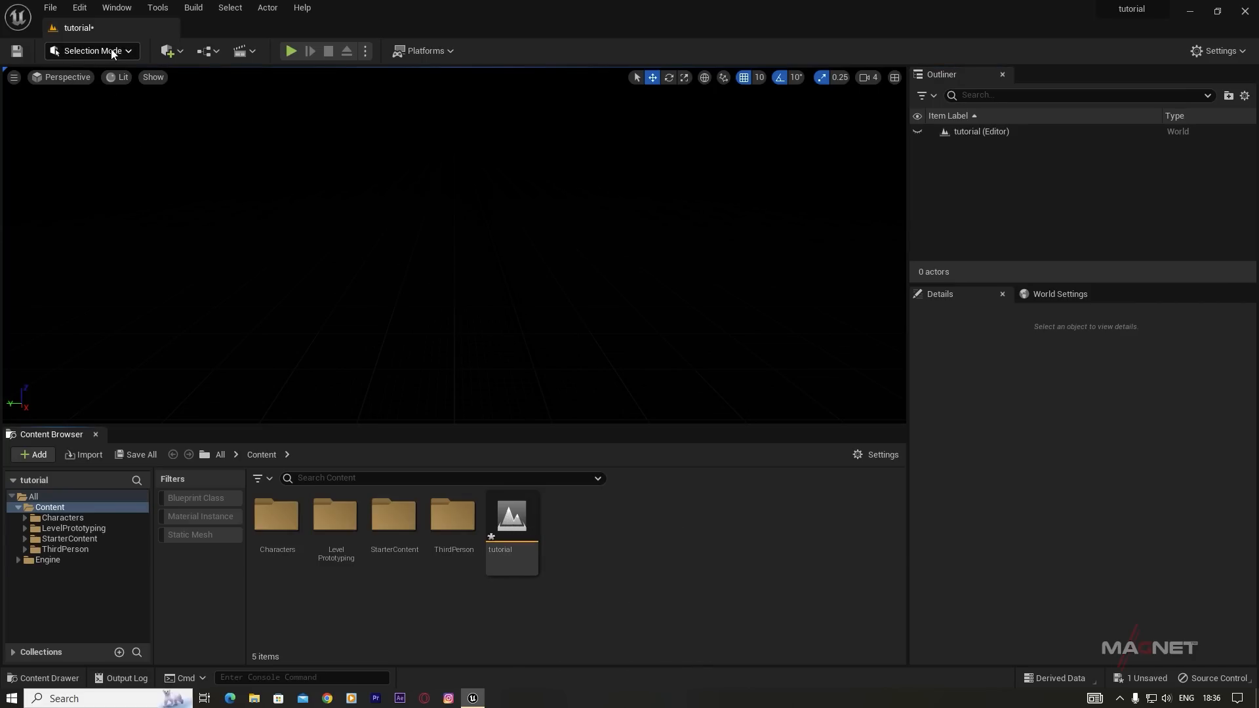
Step: Add a sky light, atmospheric light, sky atmosphere, volumetric cloud and height fog to the level with the Env. Light Mixer
click(116, 8)
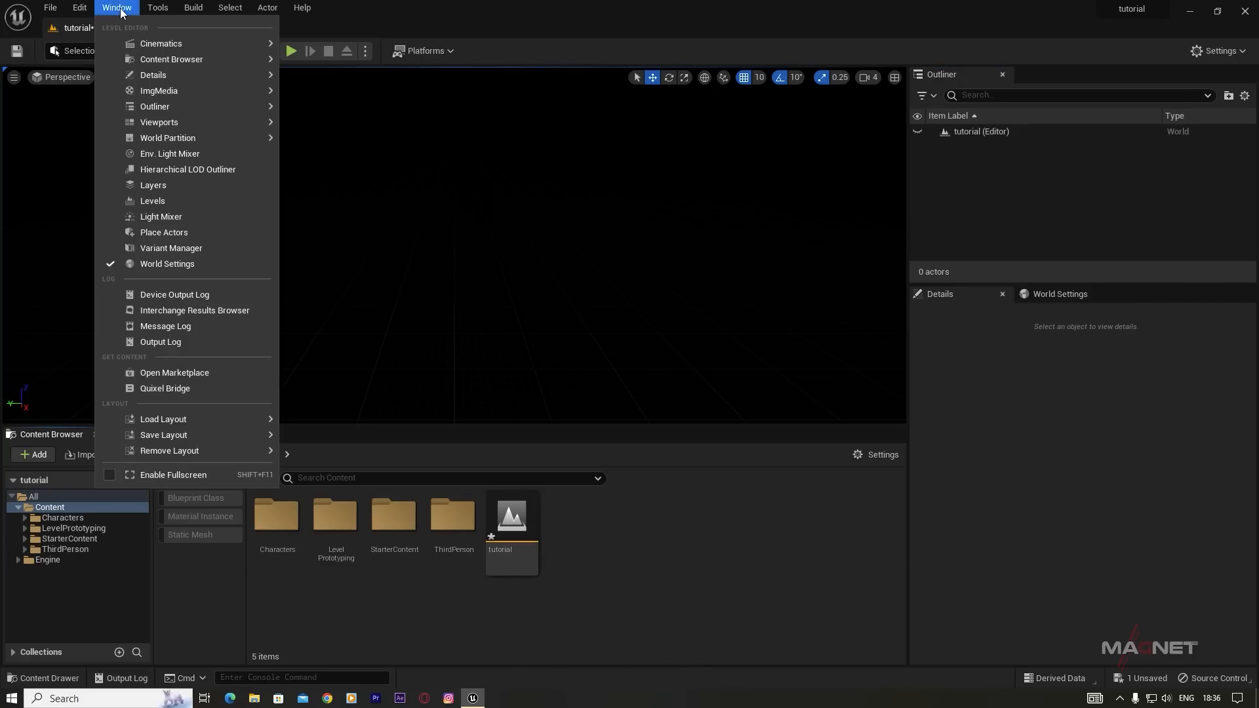
click(179, 153)
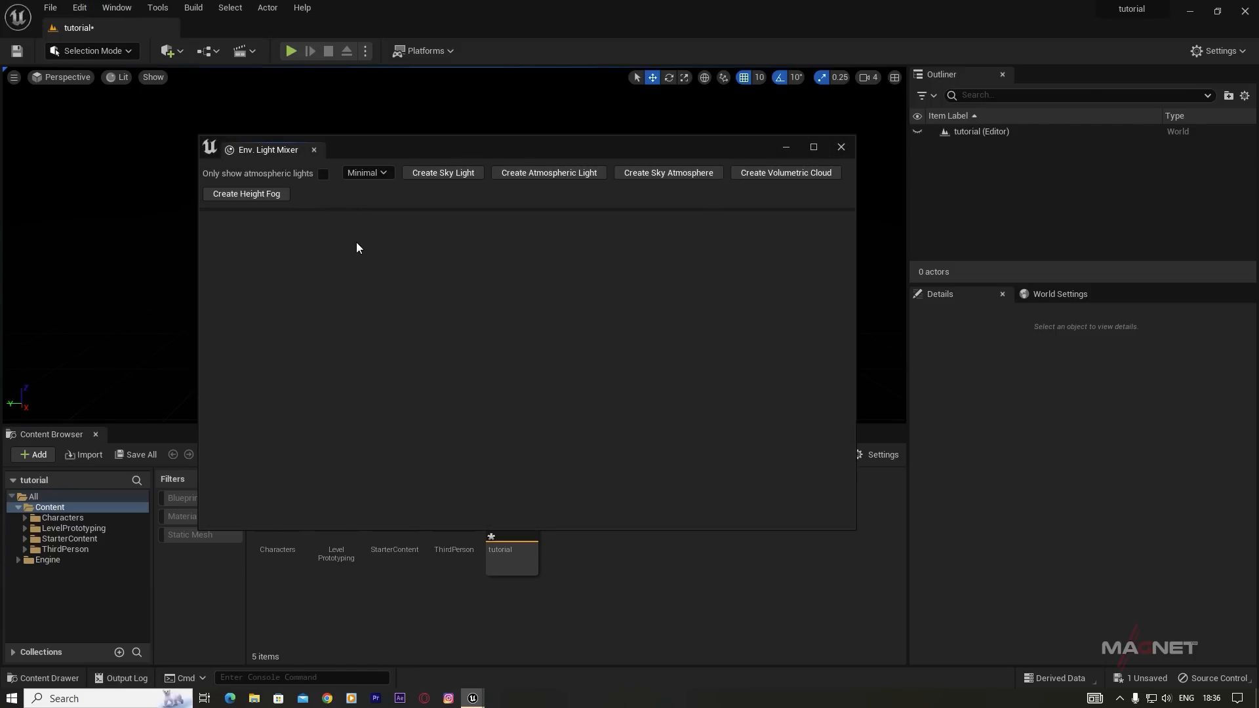
click(440, 174)
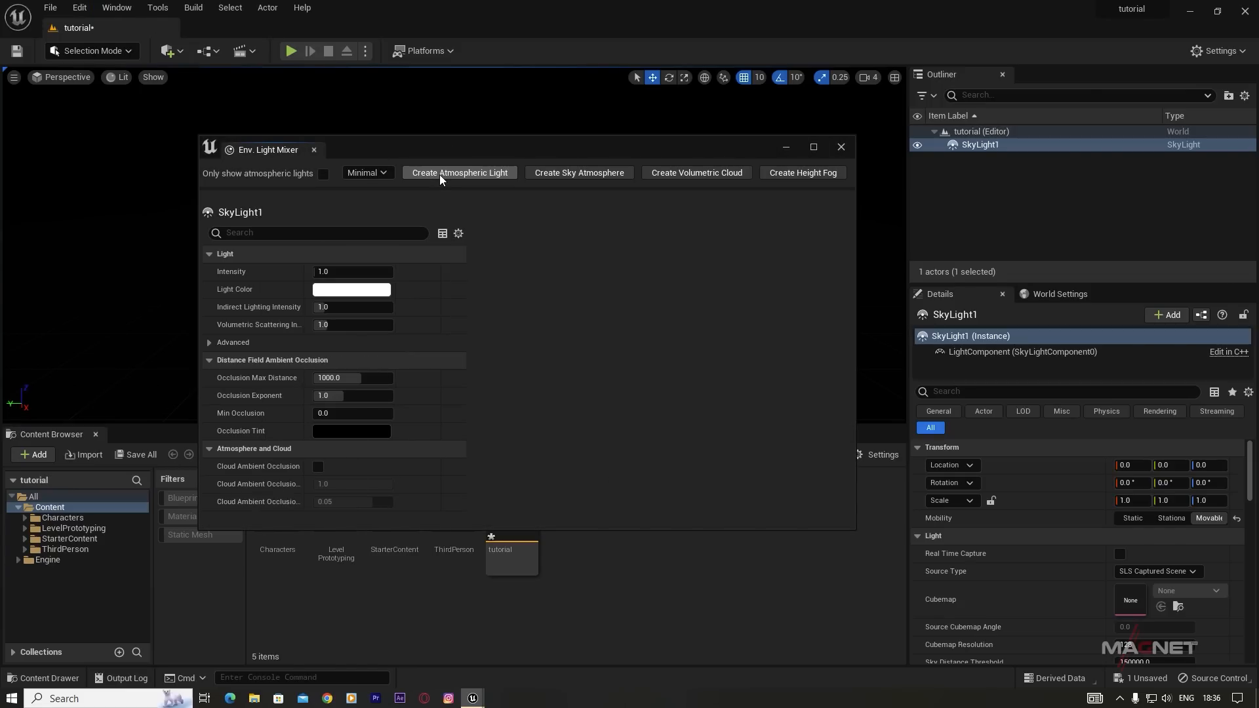
click(450, 174)
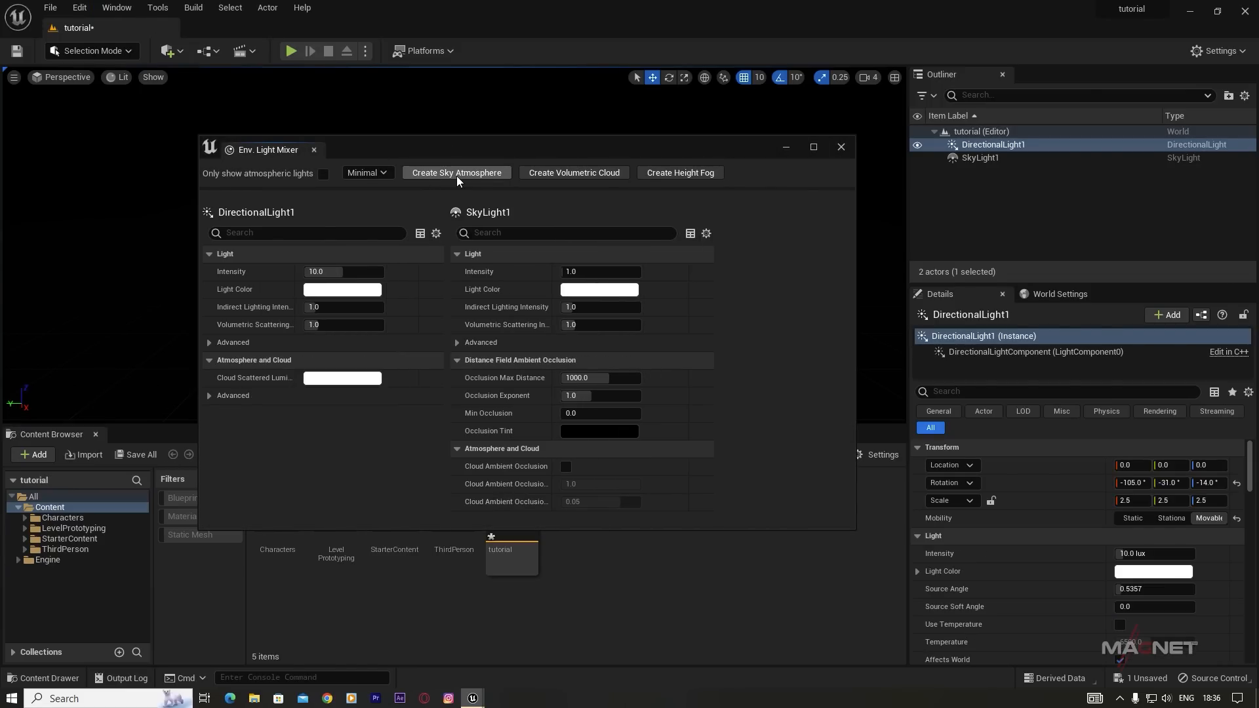
click(456, 176)
click(461, 174)
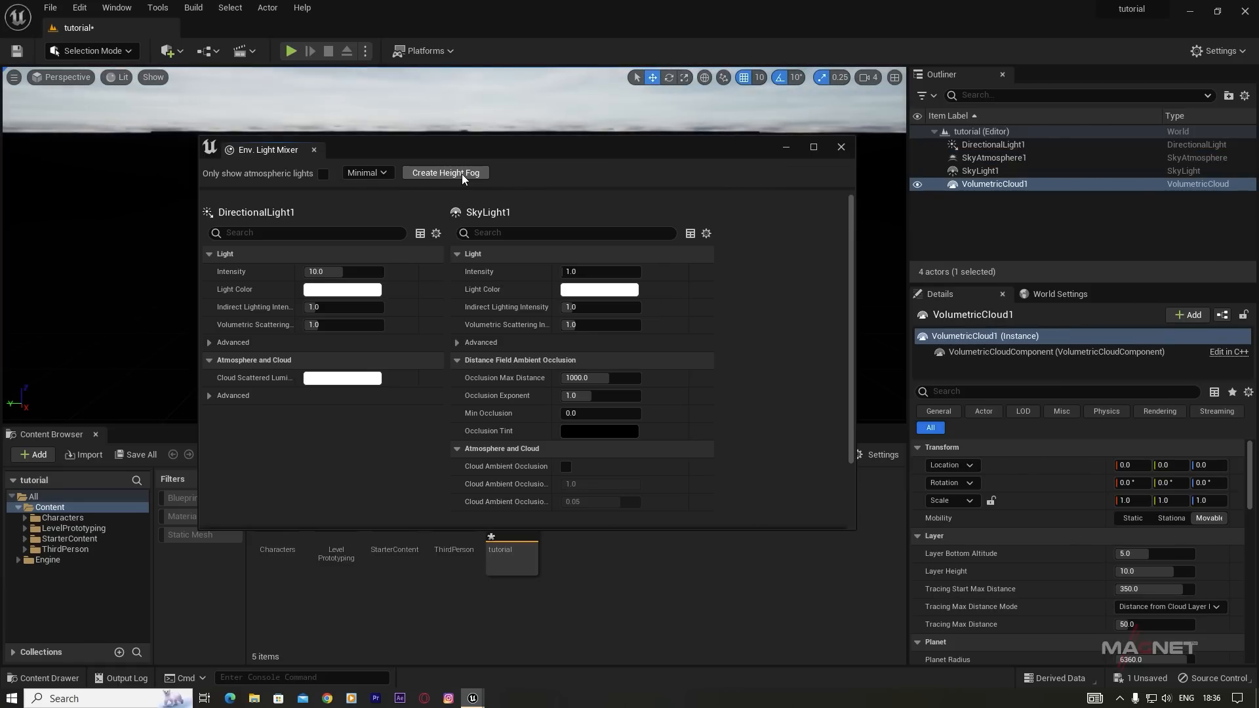
click(450, 173)
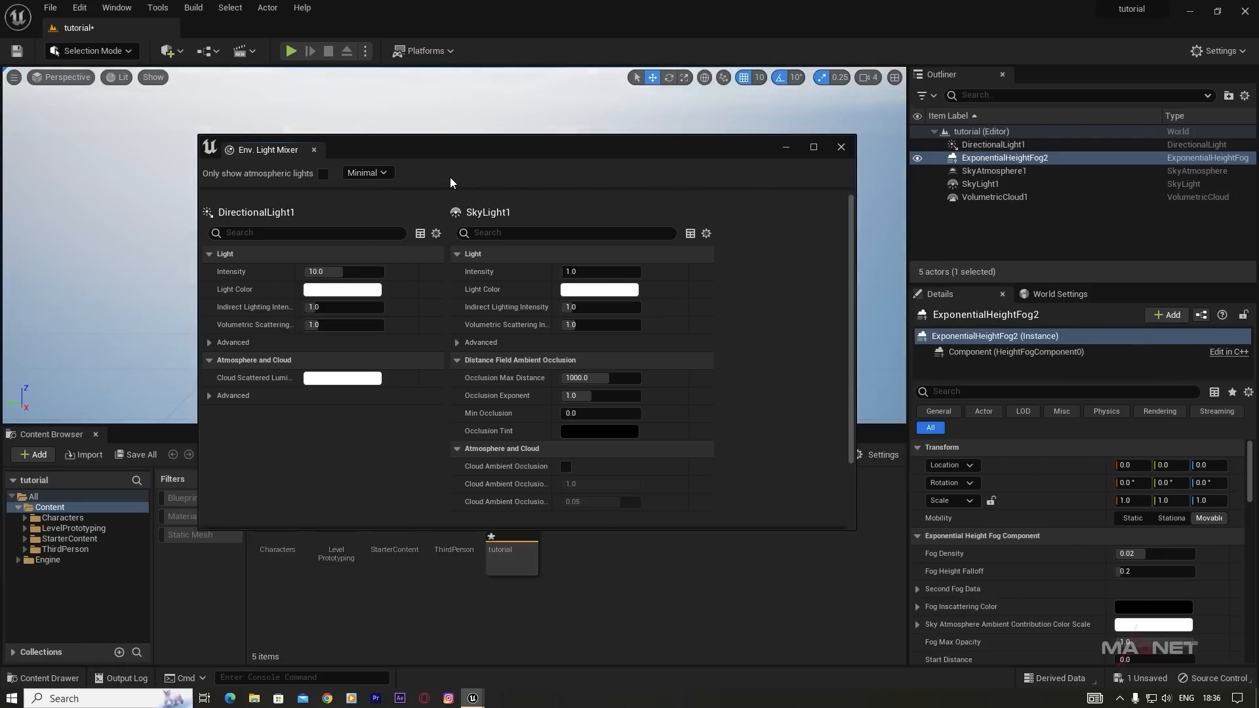
Step: Enable Volumetric Fog on the height fog and Real Time Capture on the sky light
drag(850, 207, 844, 410)
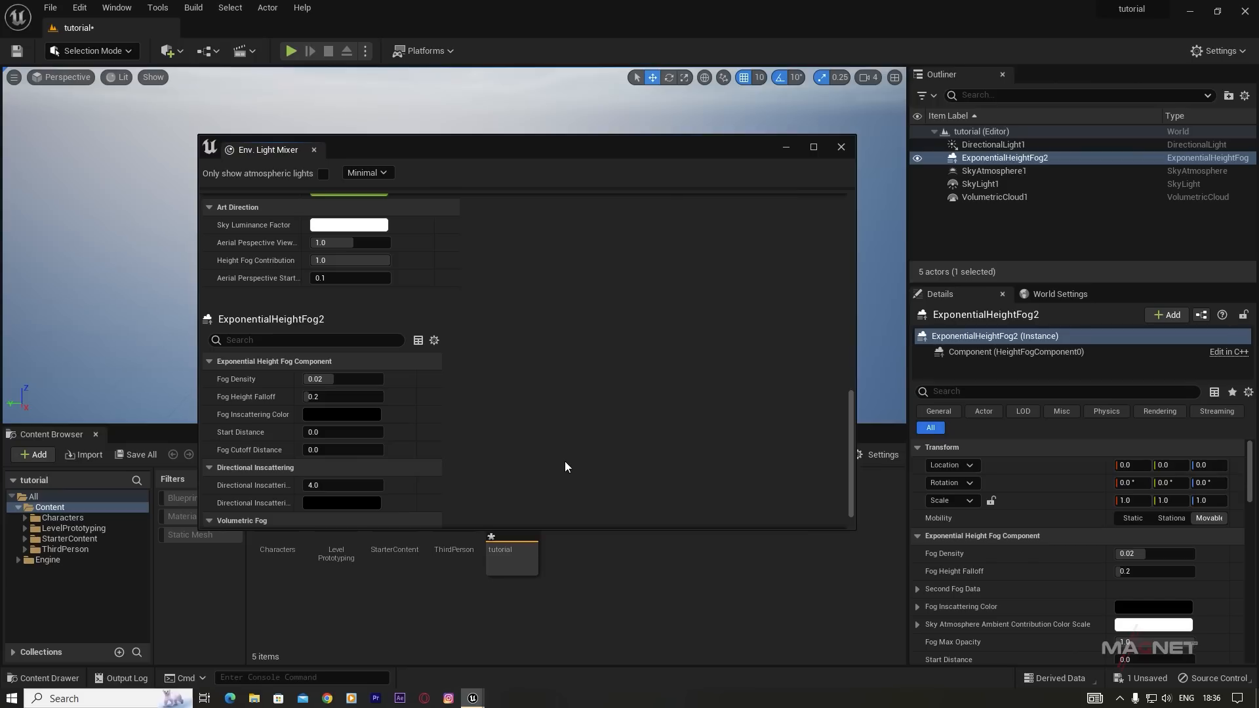
scroll(634, 408, down, 2)
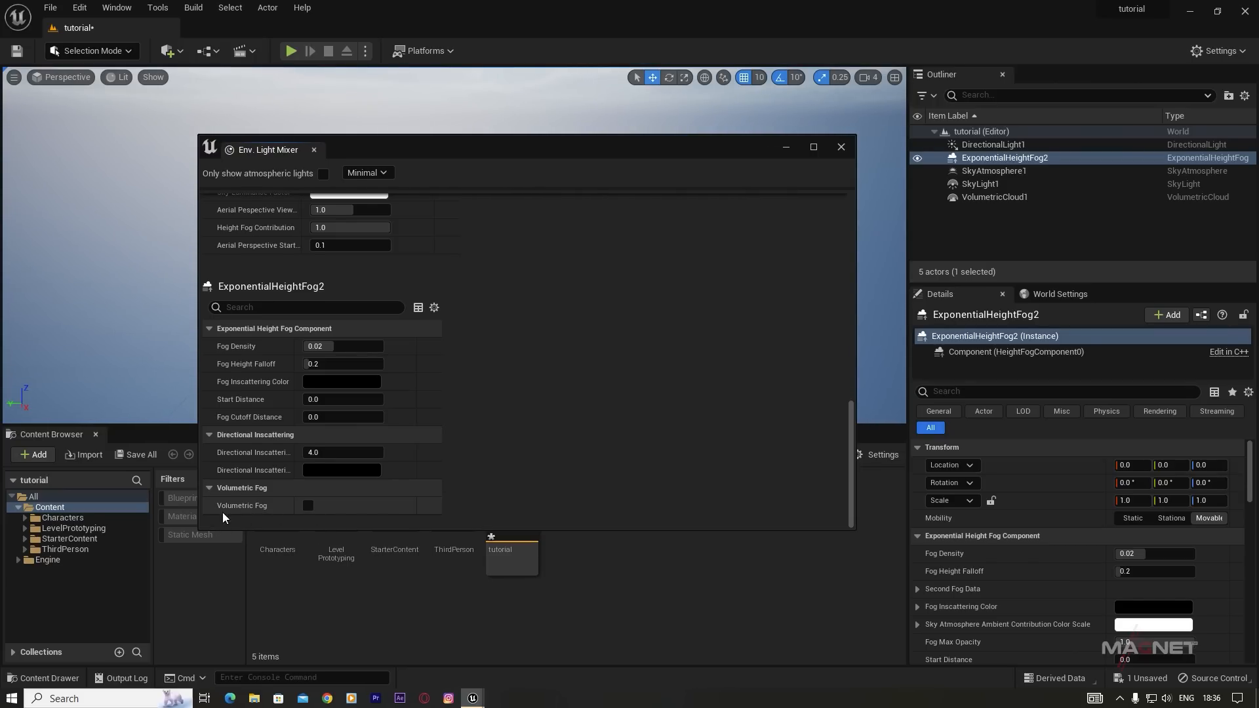
click(308, 506)
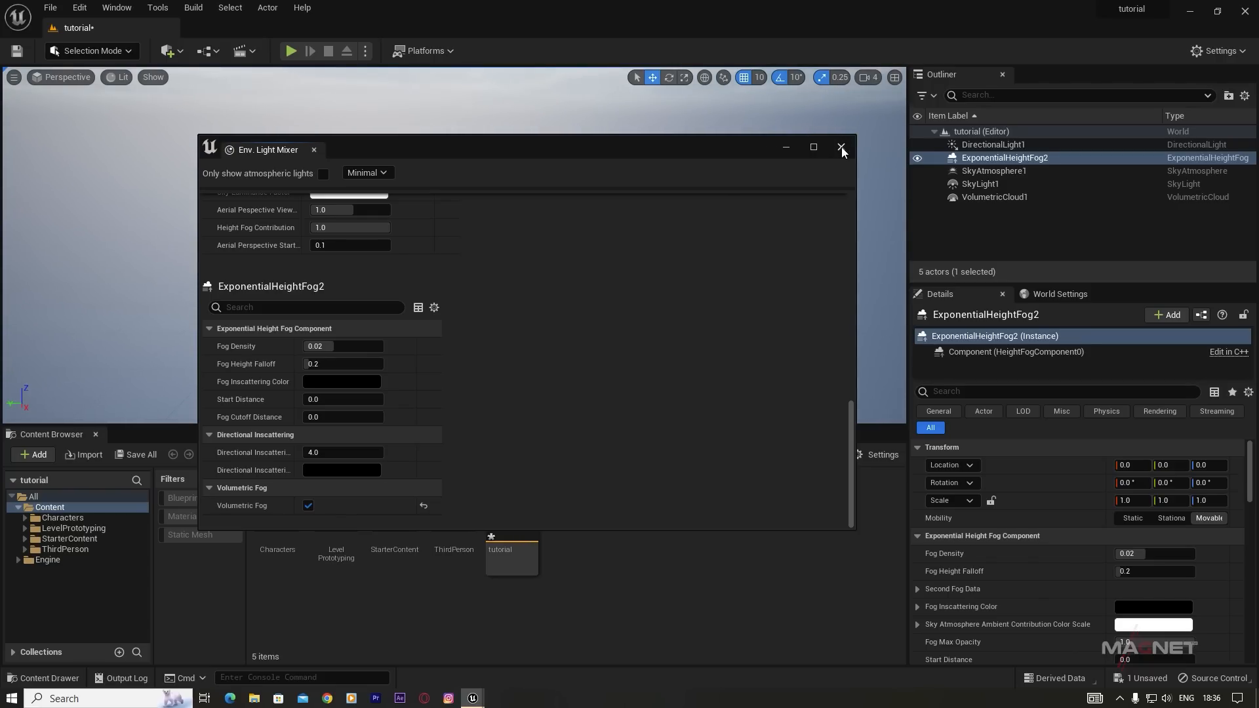
click(840, 147)
click(977, 186)
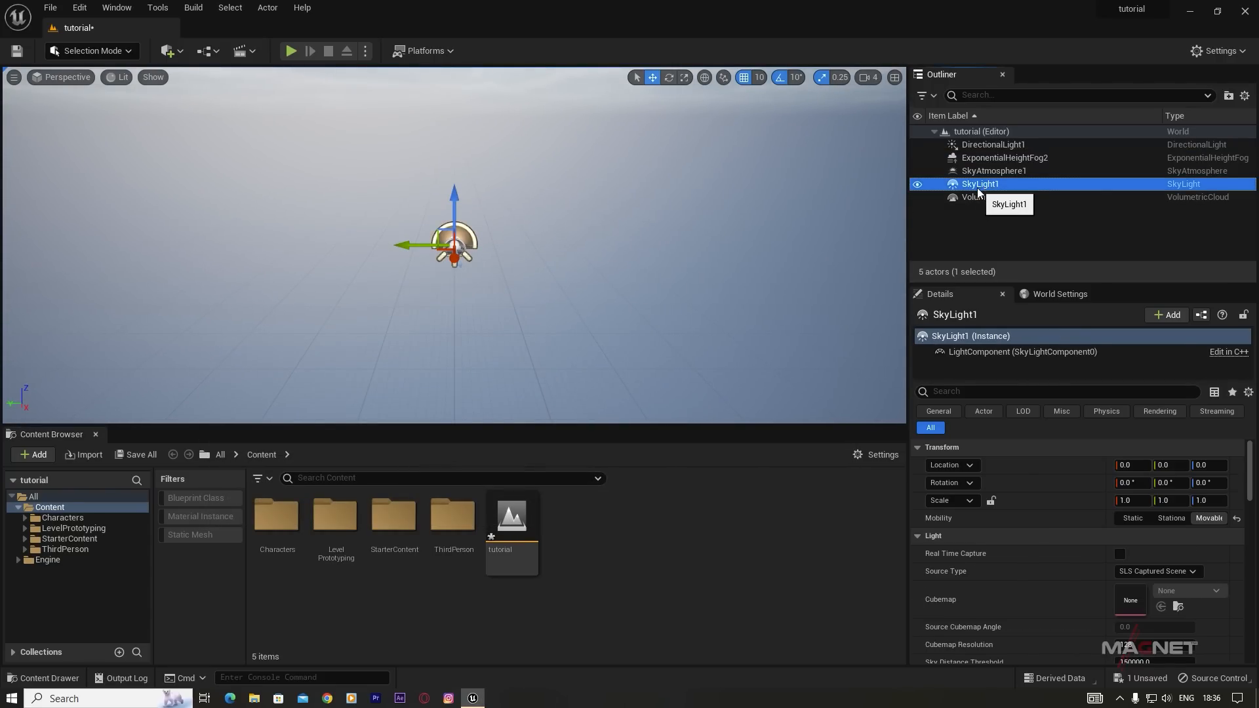
click(1120, 554)
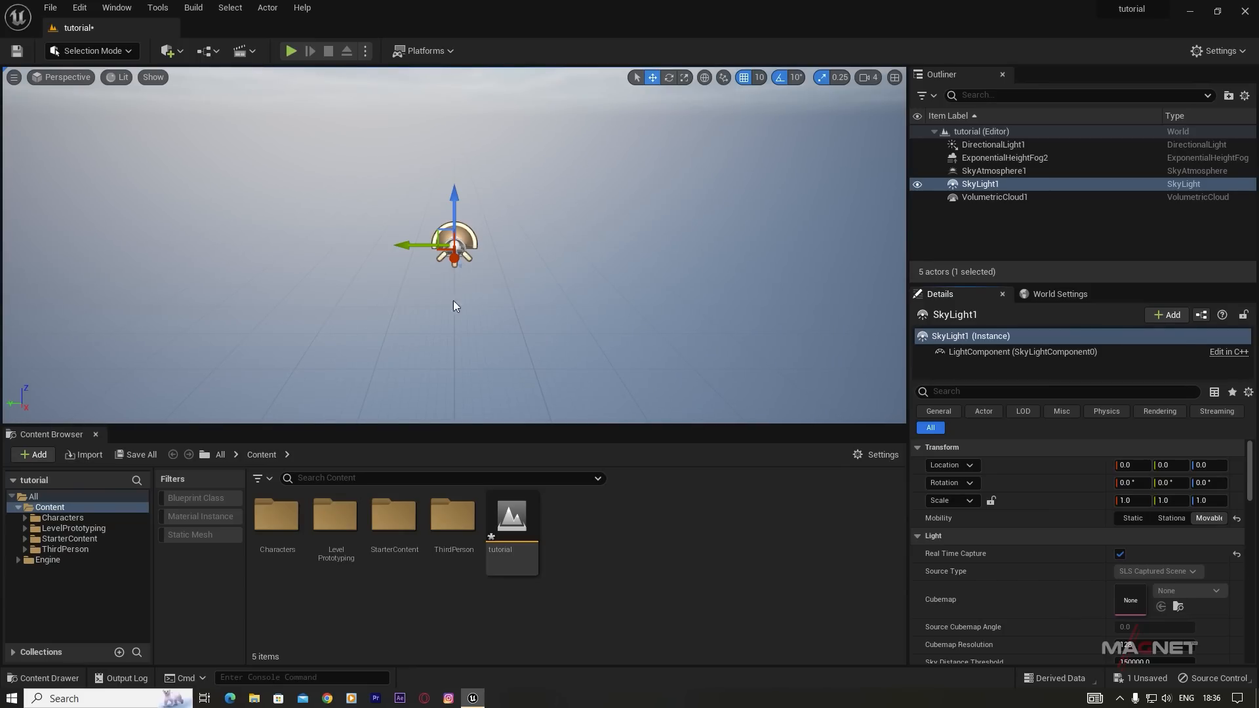
Step: Create a new landscape with the default settings and return to Selection mode
click(109, 50)
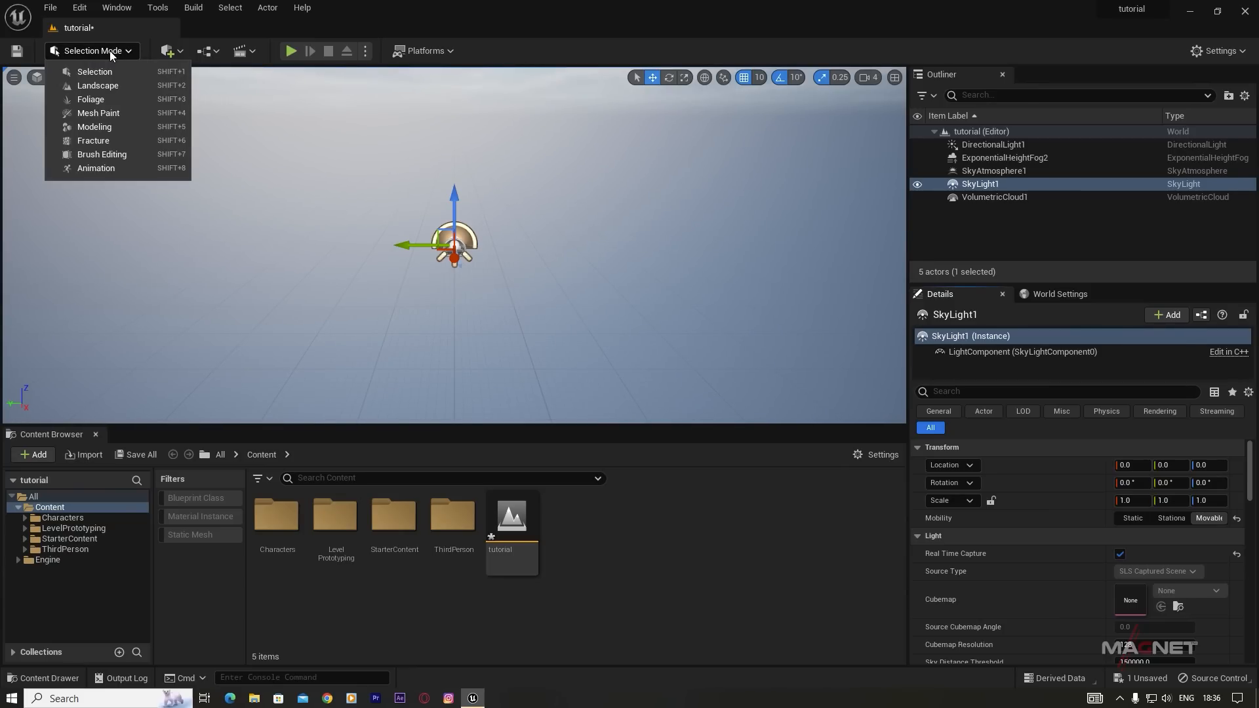
click(106, 86)
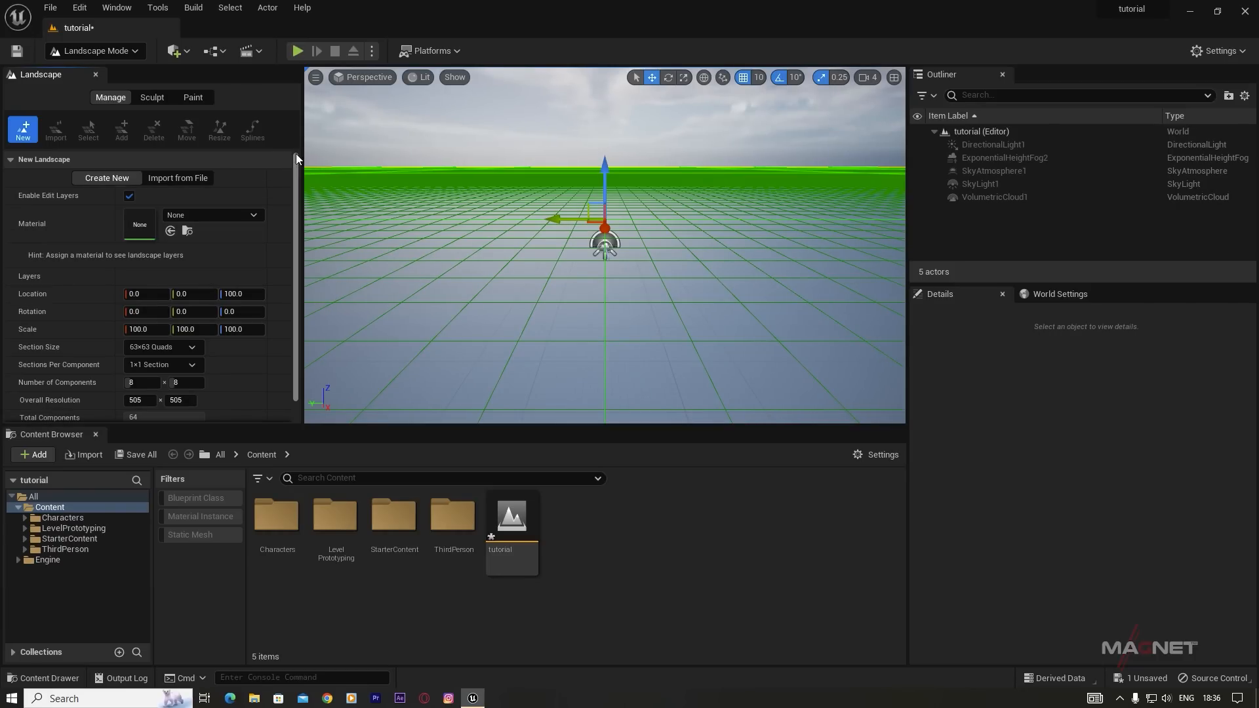
drag(296, 158, 295, 200)
click(242, 415)
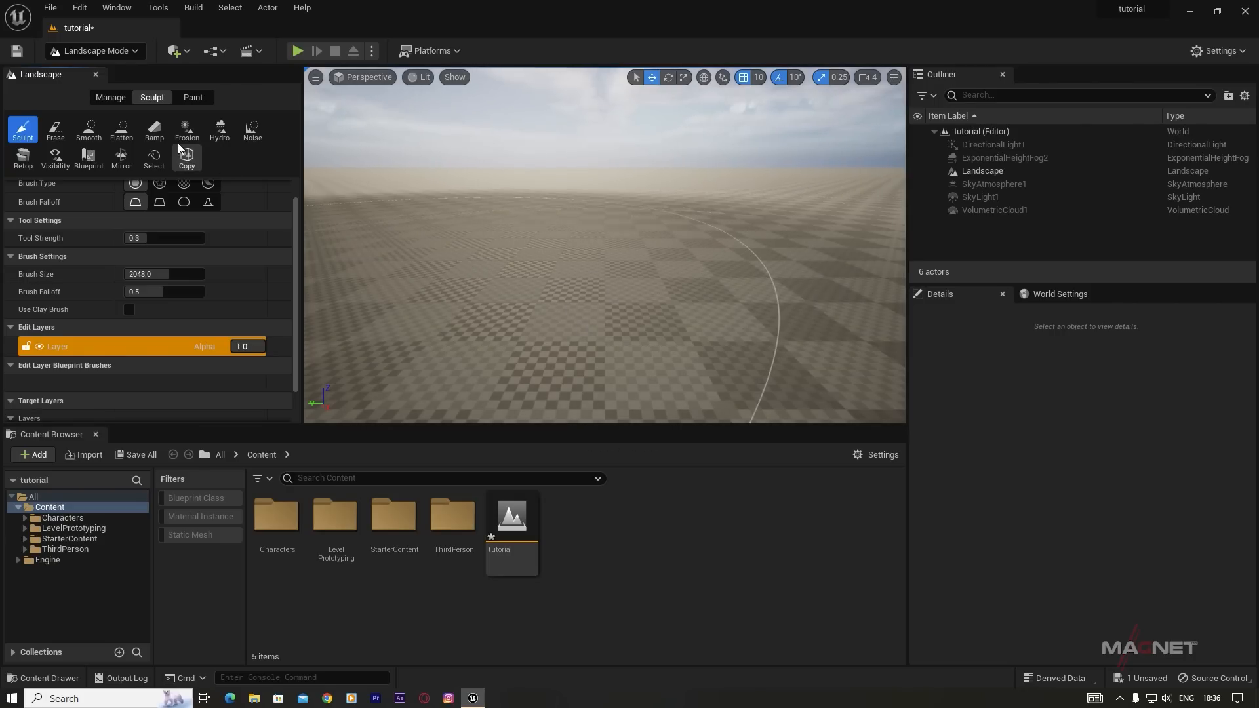
click(128, 51)
click(93, 71)
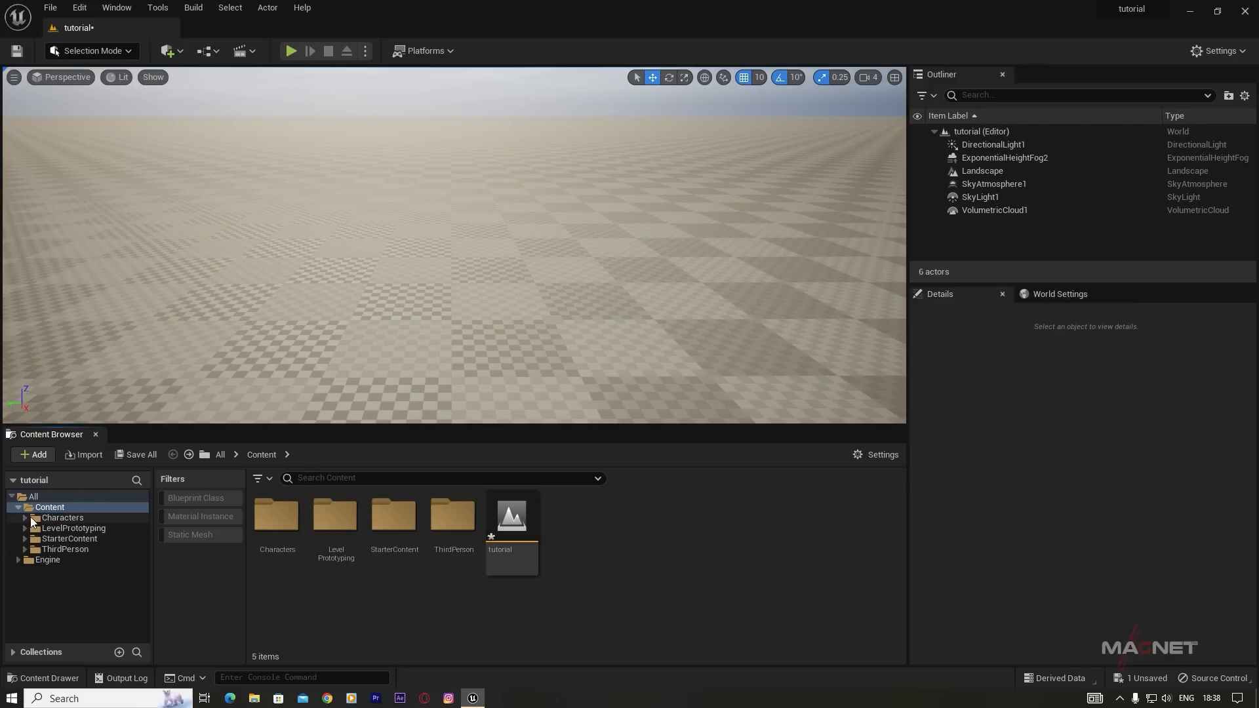
Step: Open the StarterContent folder and filter its content to static meshes only
click(393, 521)
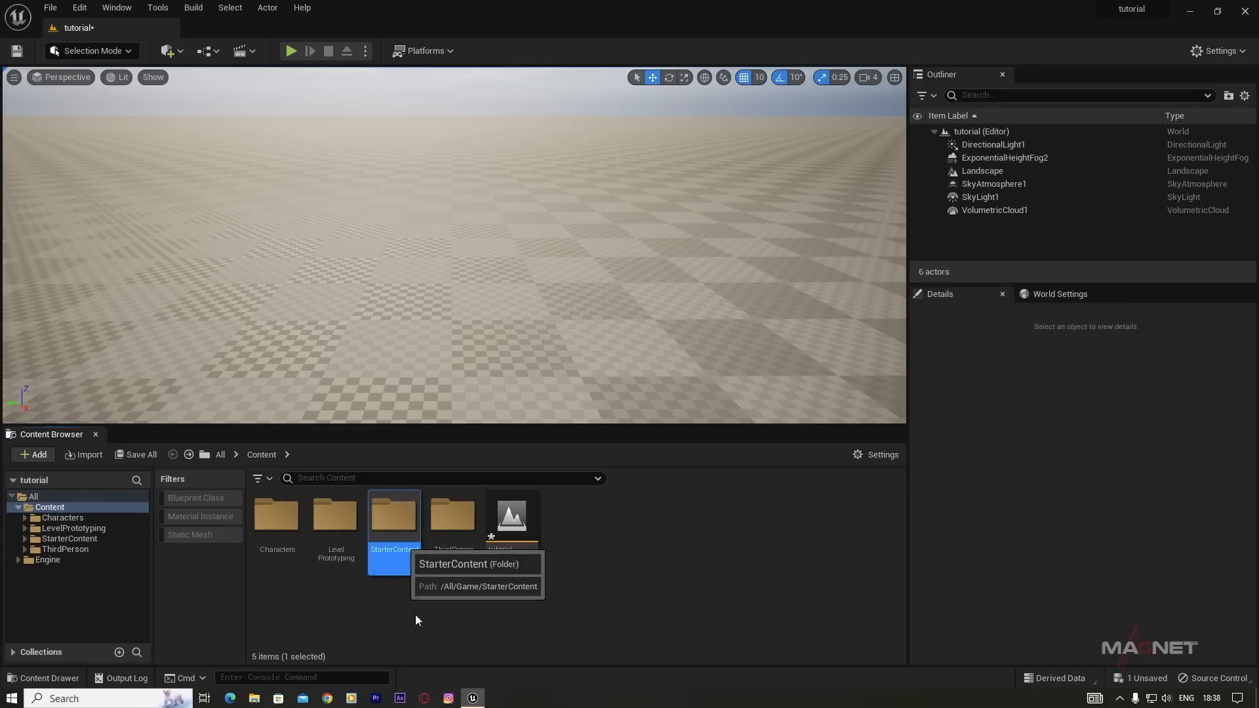
double_click(393, 522)
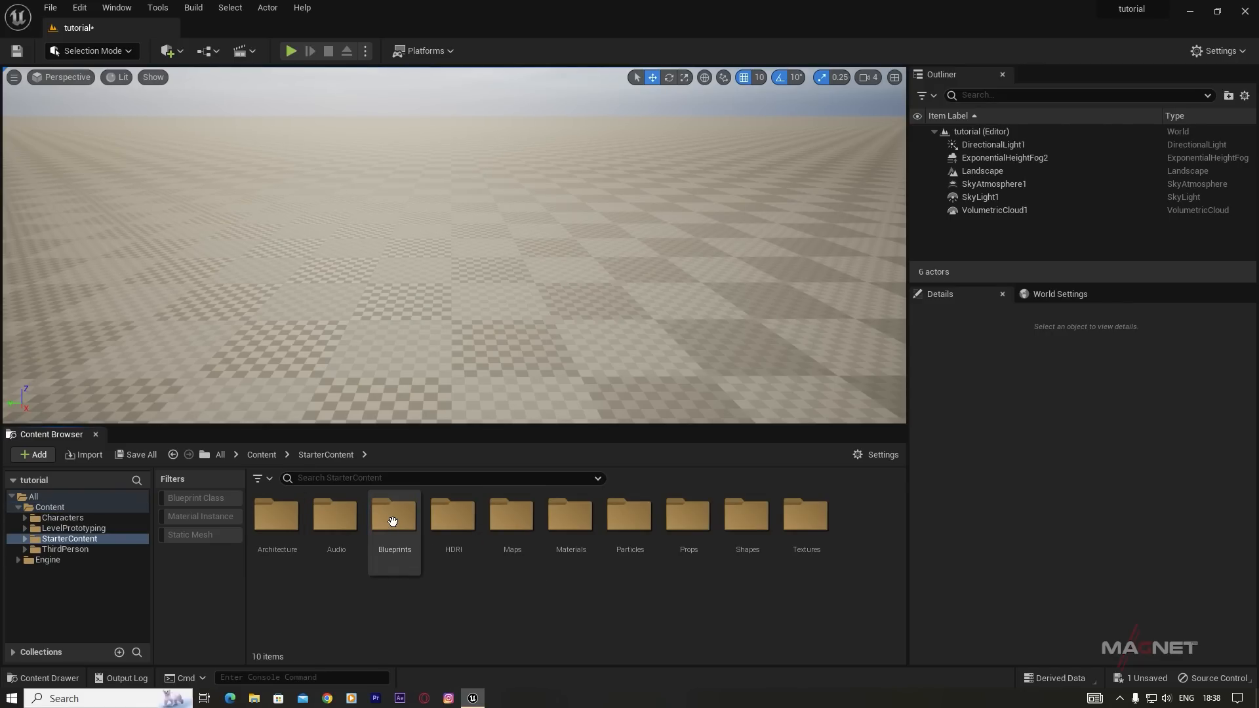
click(189, 536)
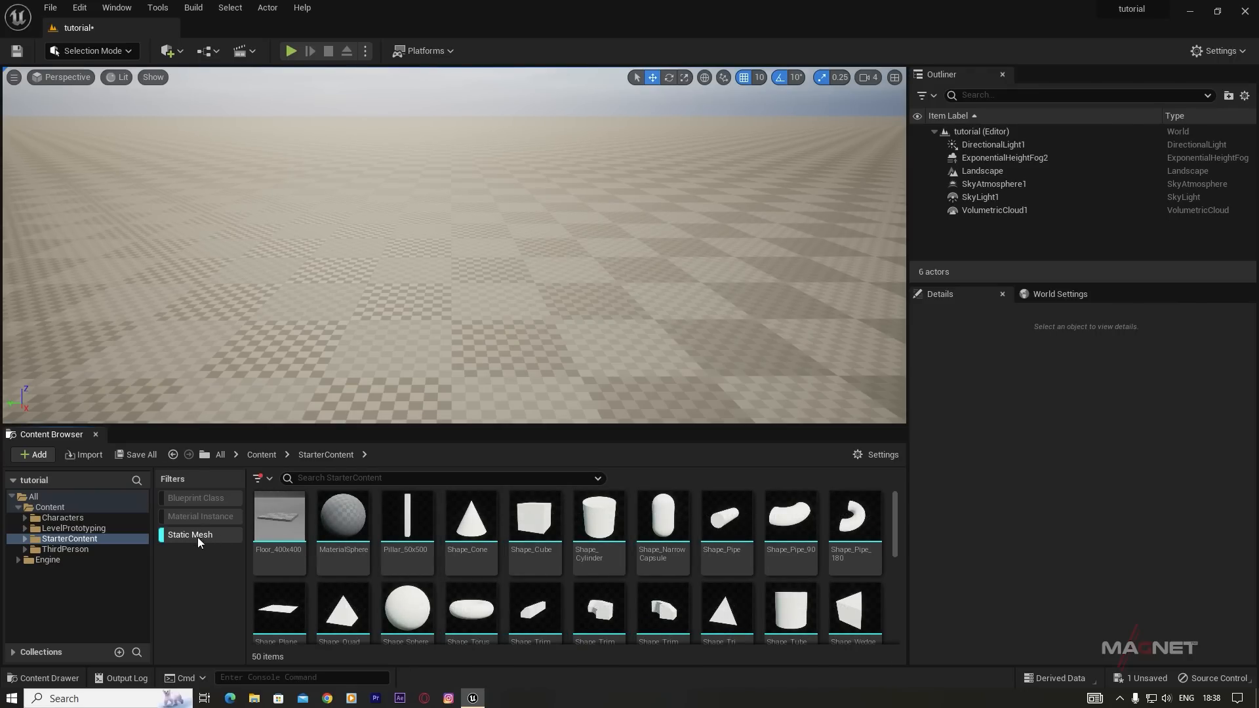
click(259, 479)
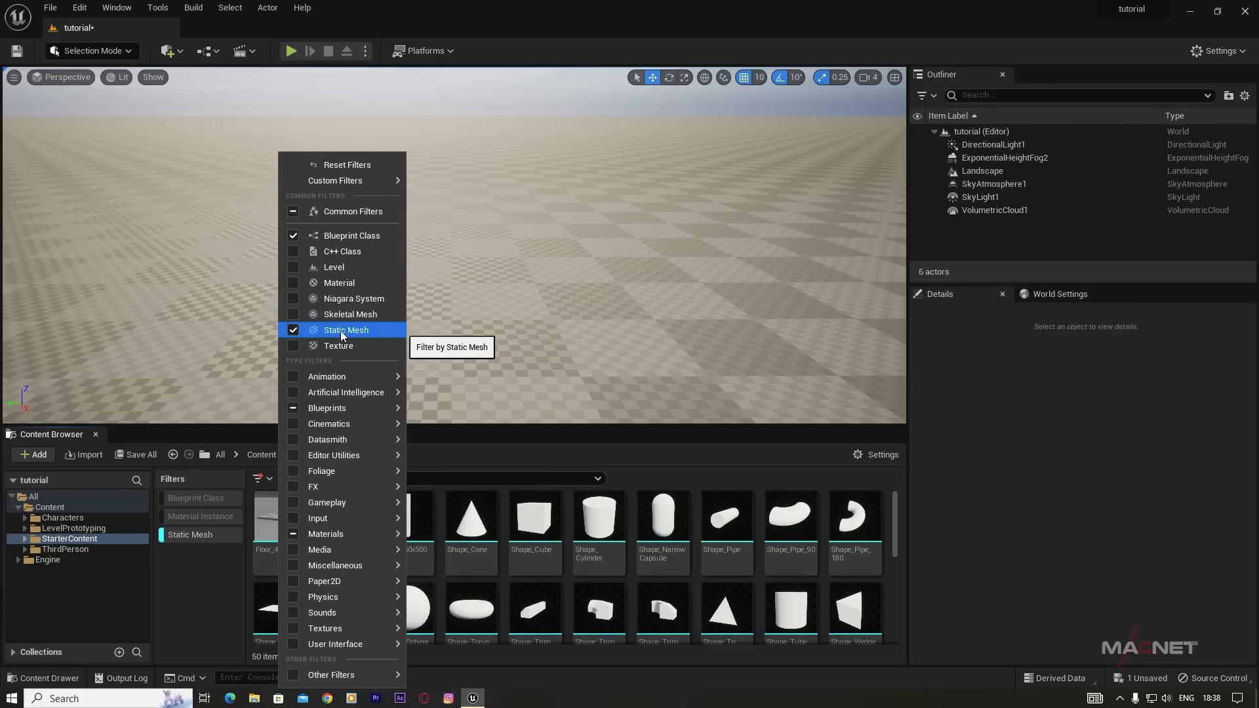
click(220, 574)
Step: Place the Wall_400x400 mesh upright on the landscape at about X 350, Y 300, Z 100
drag(894, 501, 896, 609)
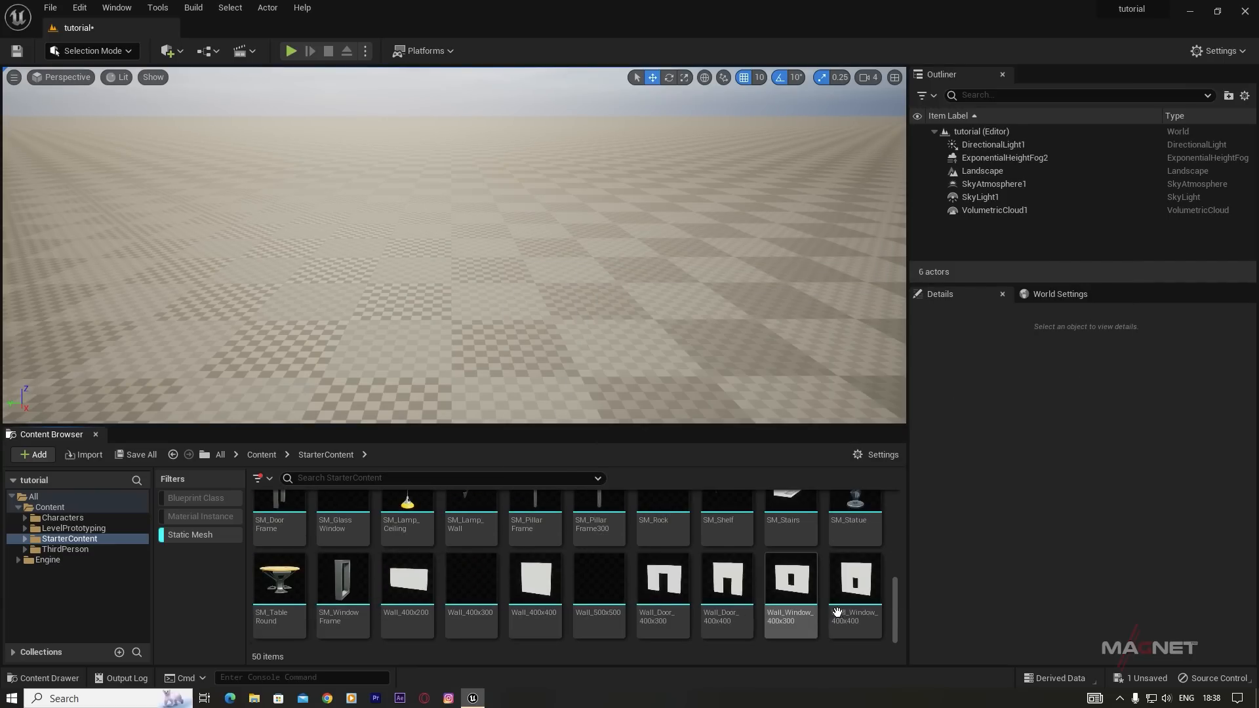
mouse_move(524, 585)
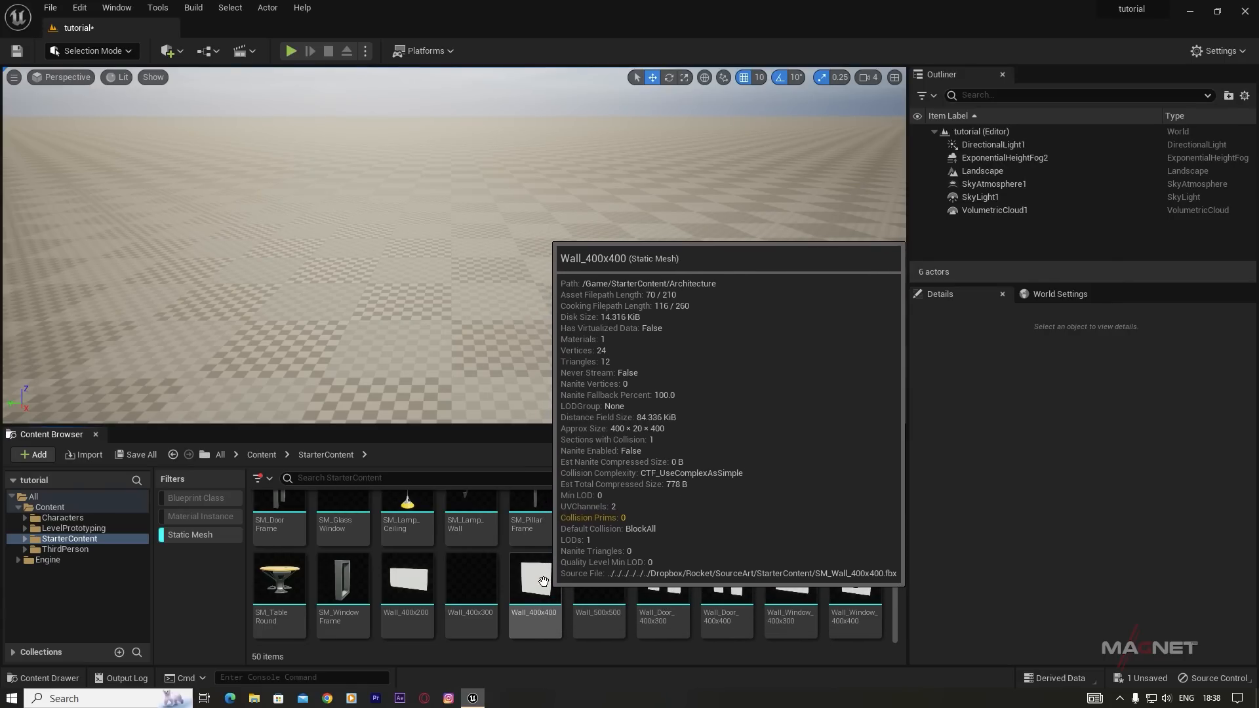
drag(537, 595, 323, 224)
right_drag(413, 309, 390, 269)
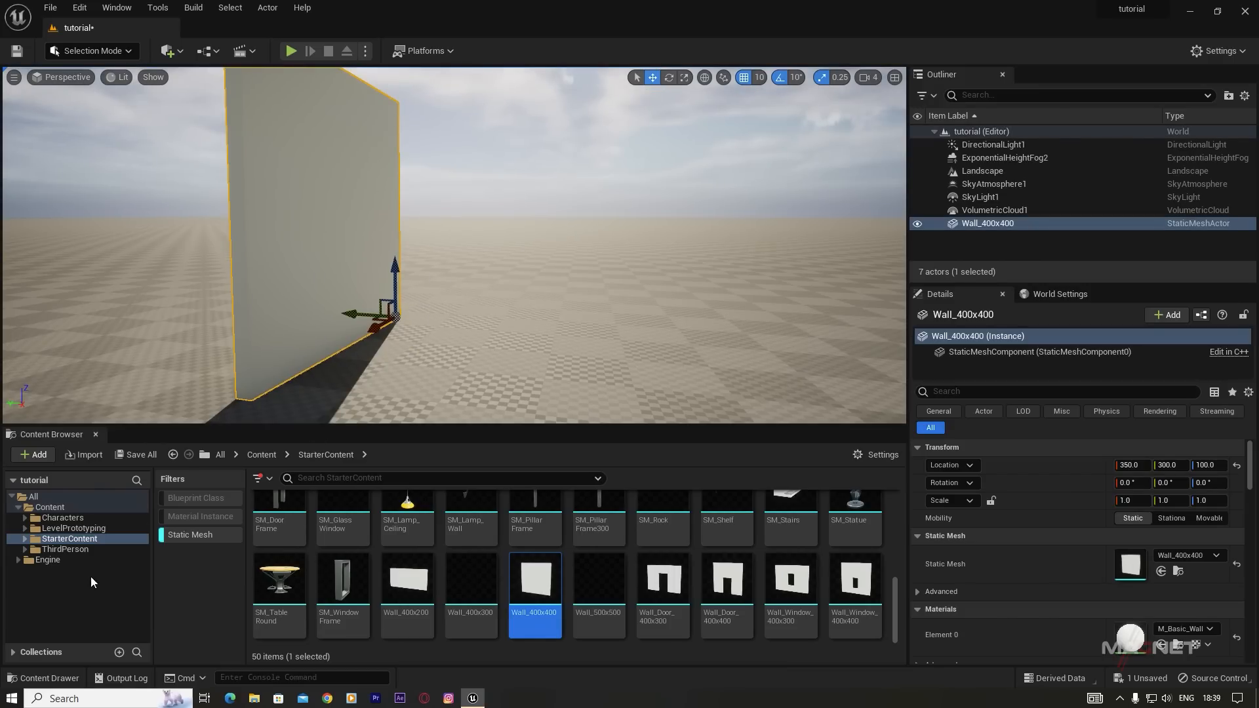
Step: Turn off the static mesh filter and open the Meshes folder under Characters > Mannequins
click(72, 550)
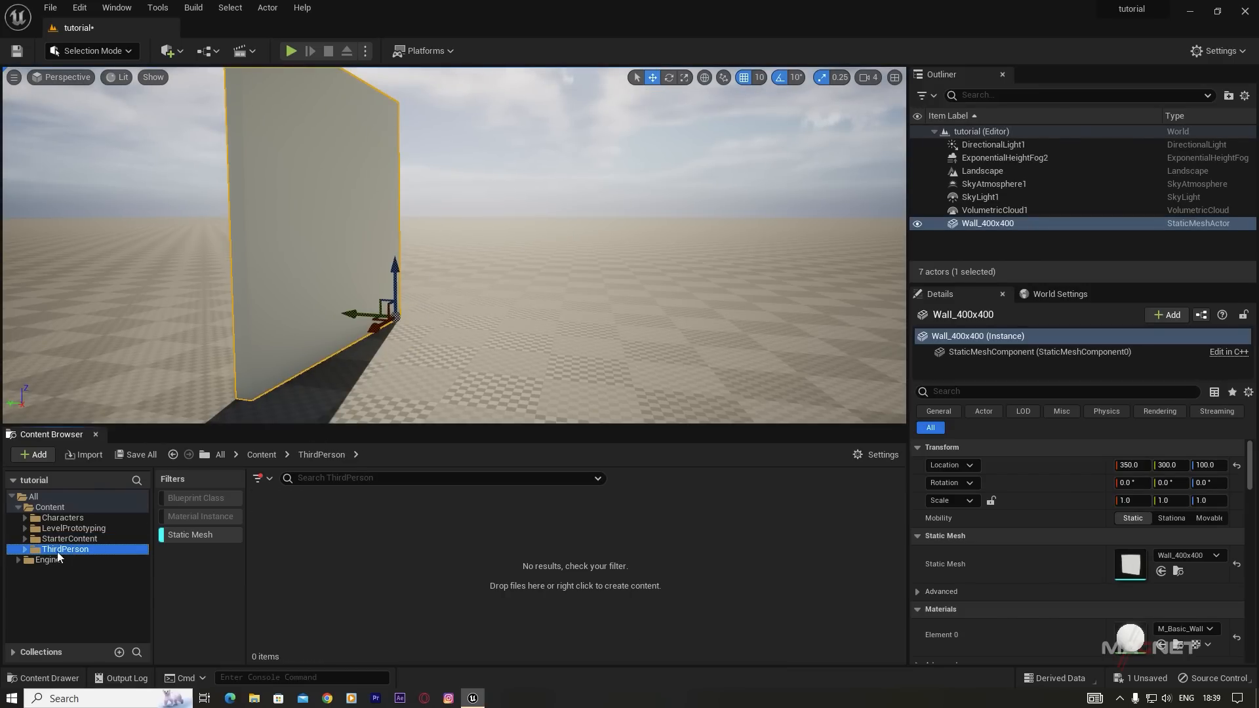
click(175, 533)
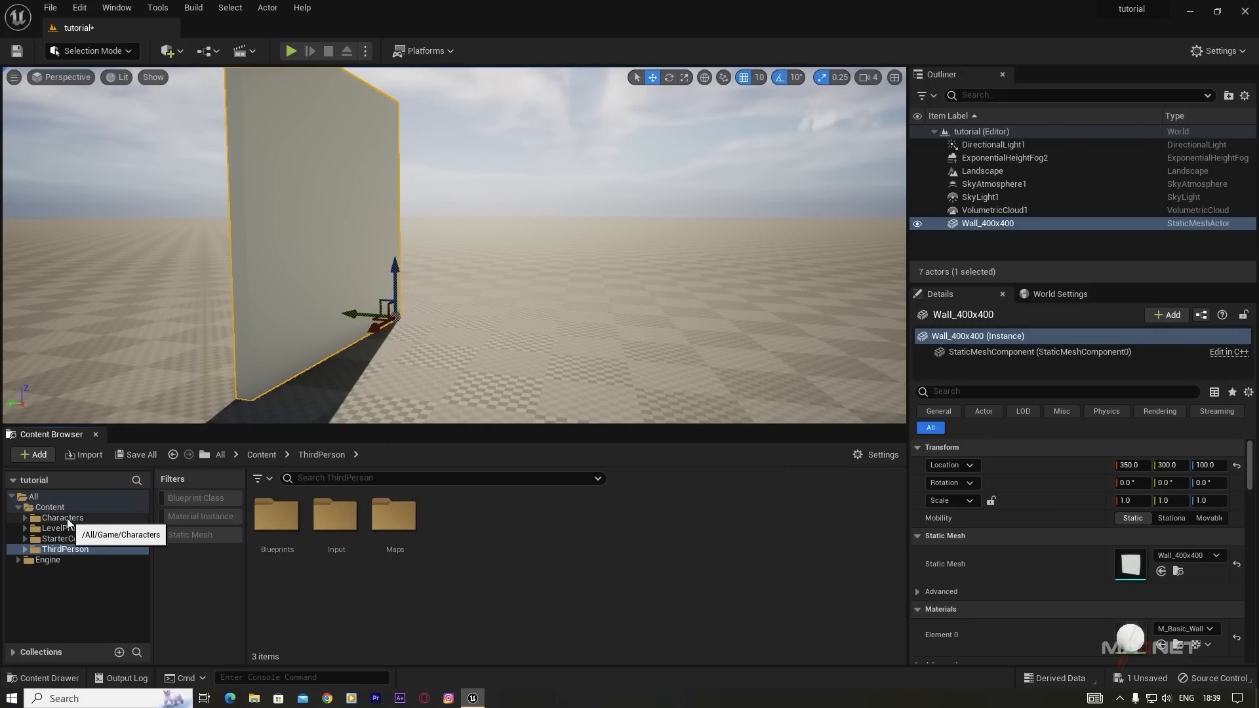
click(59, 518)
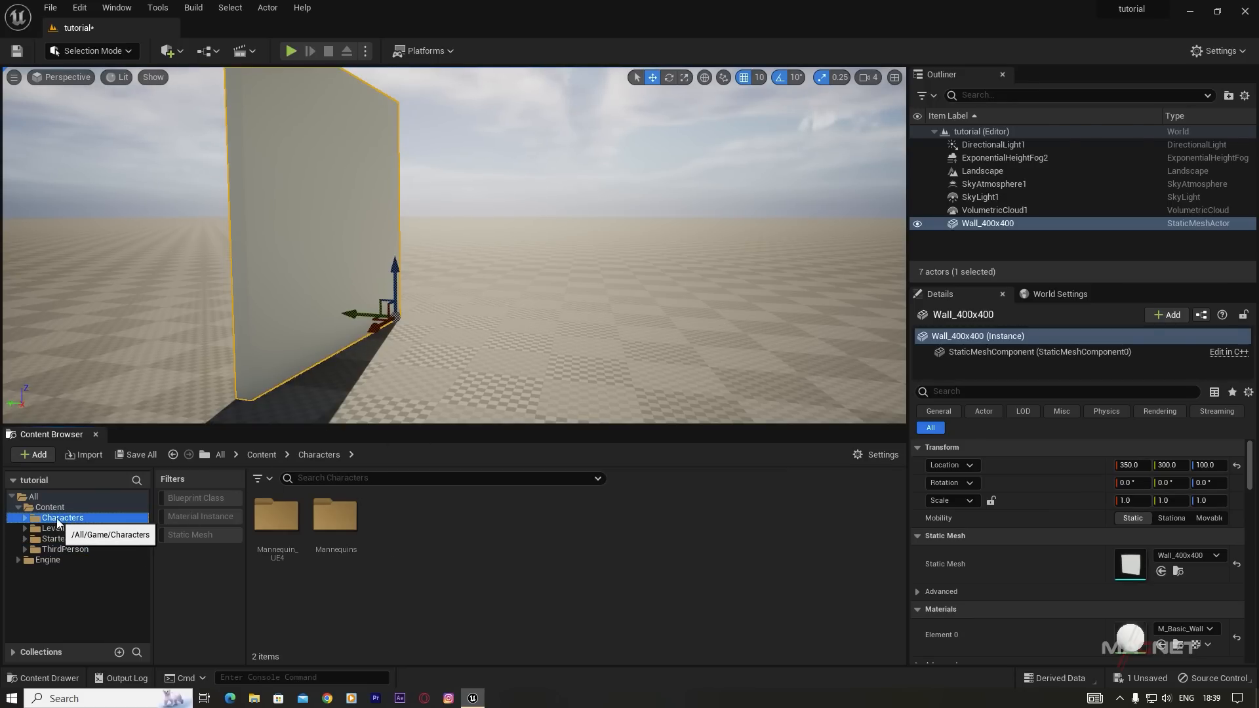
double_click(338, 541)
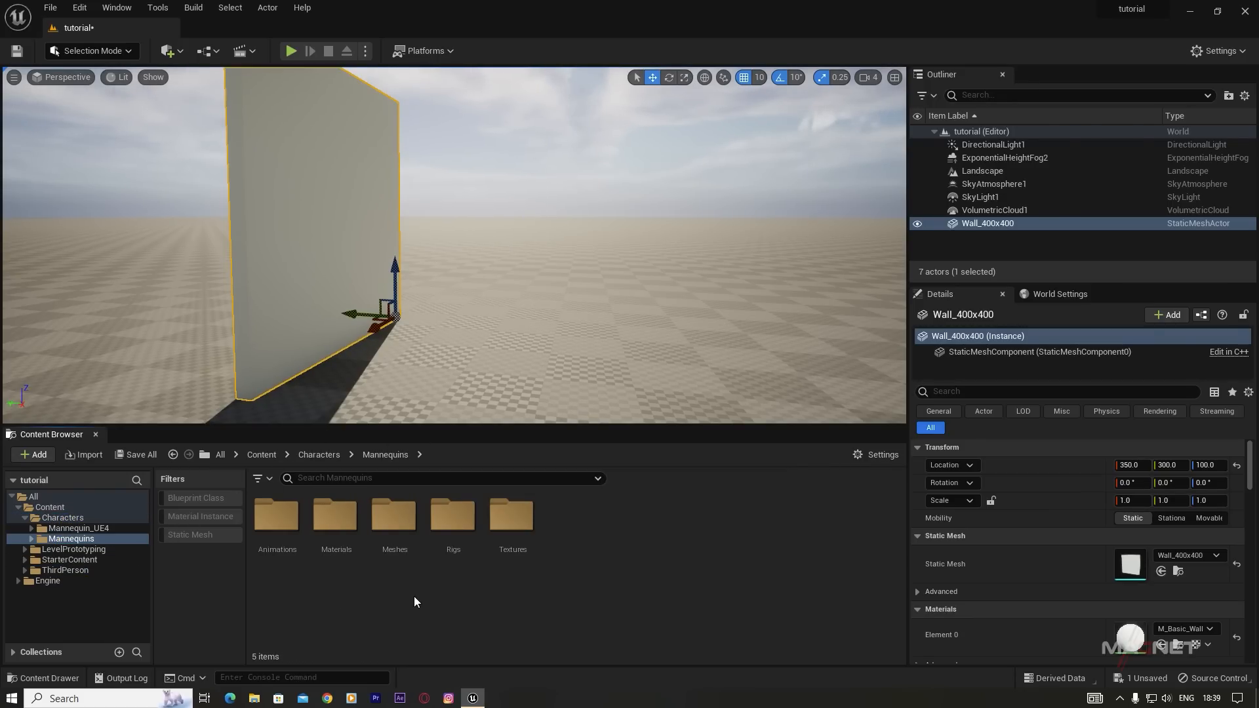
double_click(394, 534)
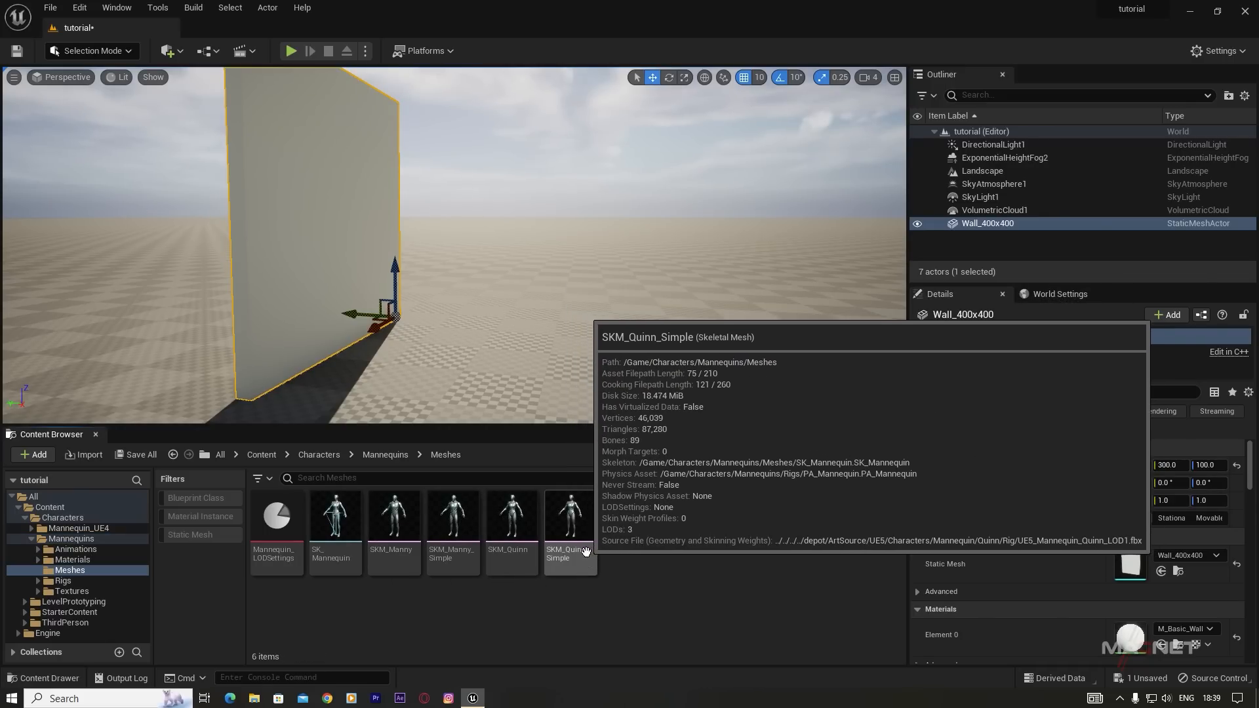
Step: Place the SKM_Quinn_Simple mannequin on the landscape beside the wall at about X 590, Y 170, Z 100
click(581, 526)
drag(581, 526, 413, 362)
key(d)
right_drag(413, 363, 470, 335)
key(w)
key(a)
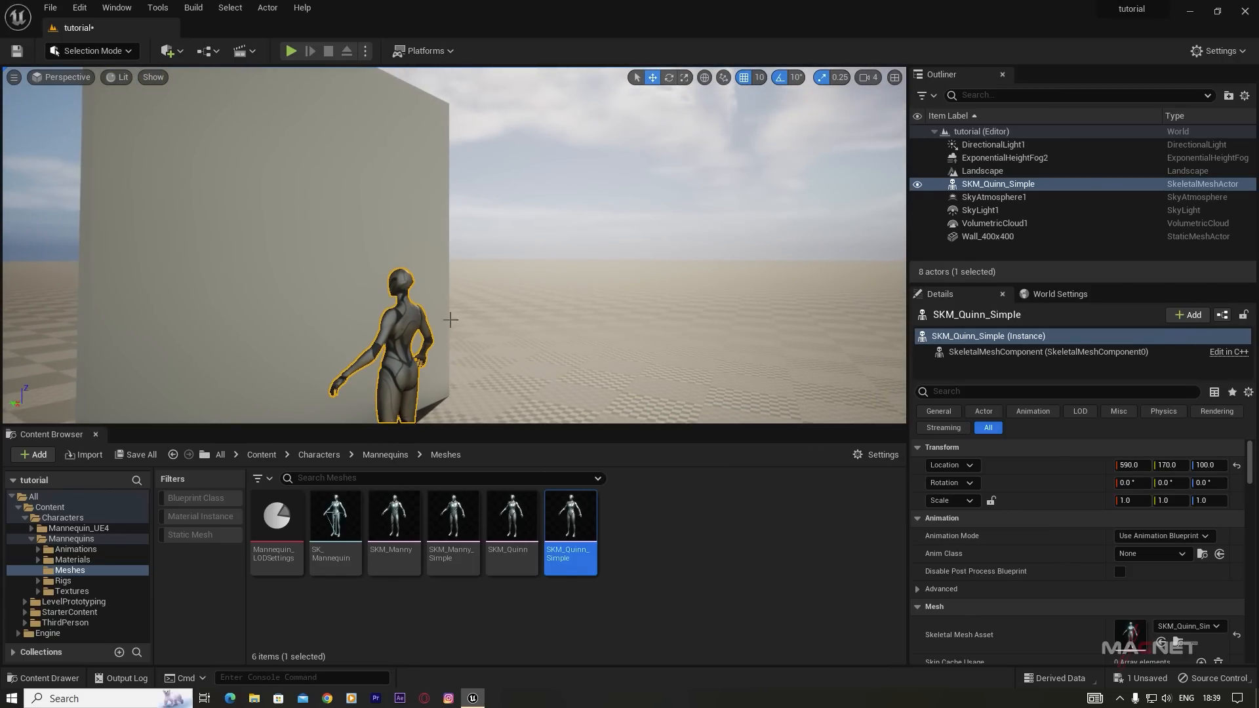
mouse_move(292, 248)
right_down()
mouse_move(292, 282)
mouse_move(292, 247)
right_up()
key(d)
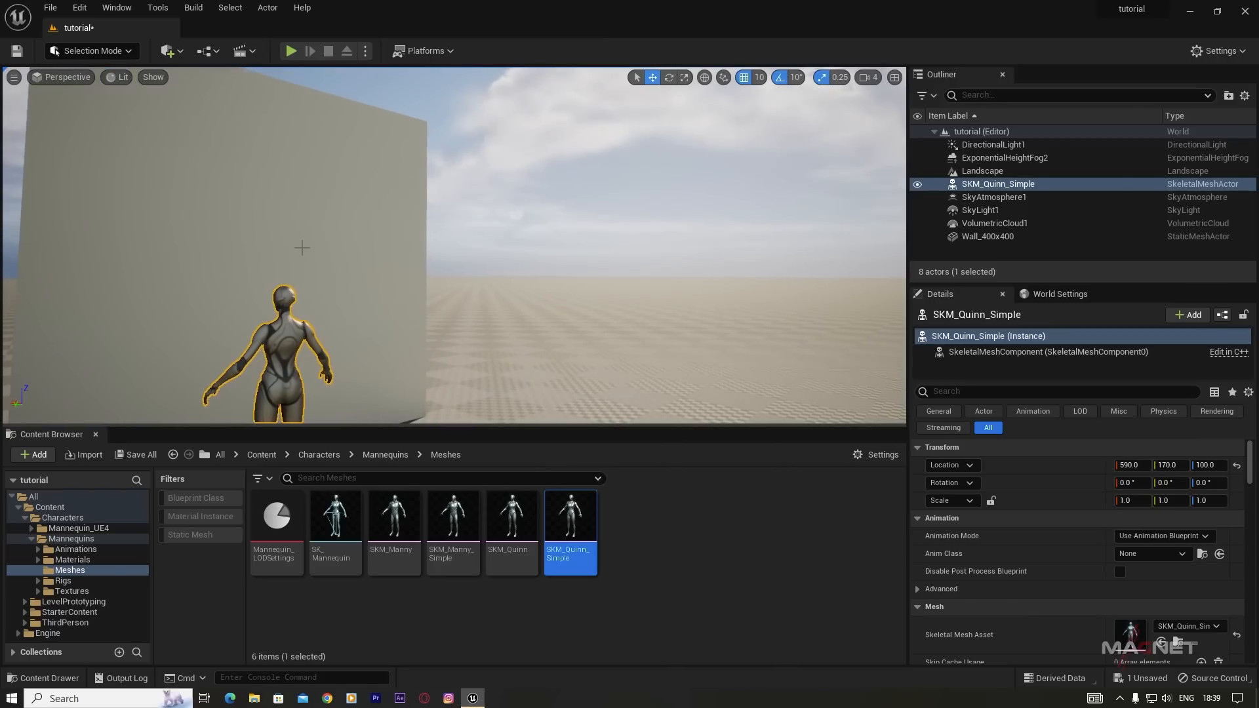
Step: Duplicate the wall three times along X to form a straight row, at about X -40, -450 and -850
click(340, 242)
right_drag(423, 279, 418, 318)
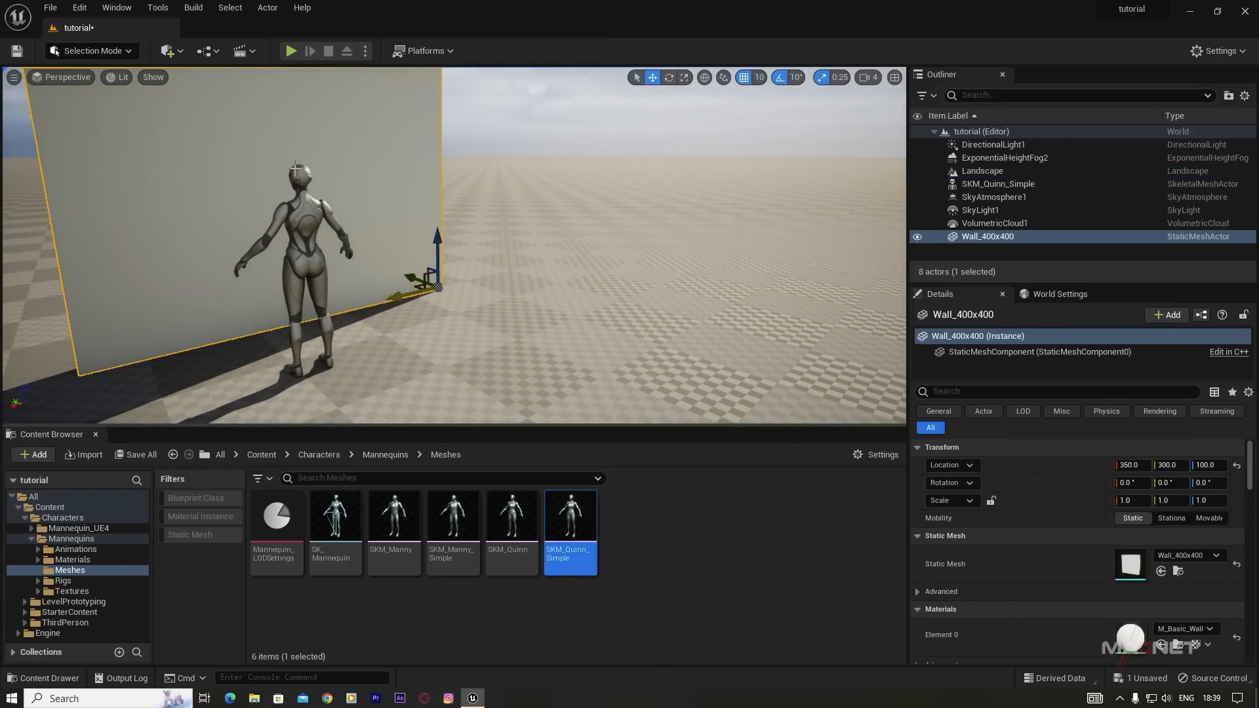
alt+drag(395, 296, 577, 252)
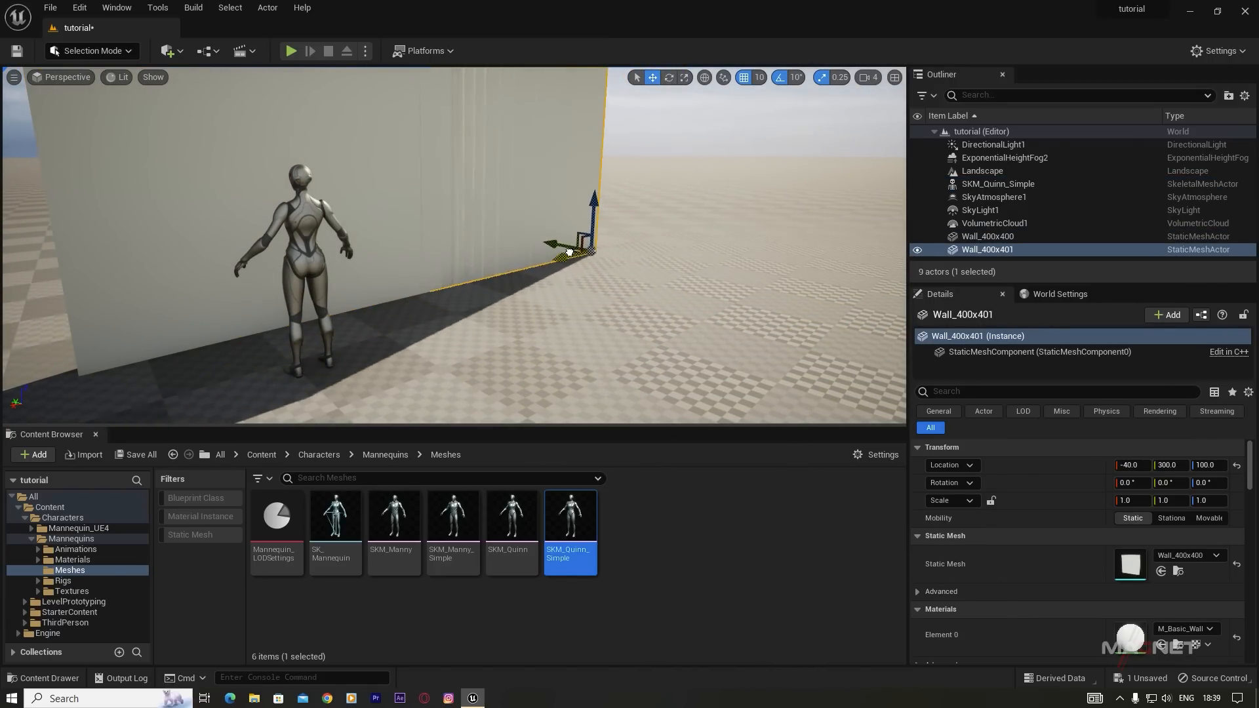
right_drag(480, 323, 502, 304)
alt+drag(502, 310, 599, 274)
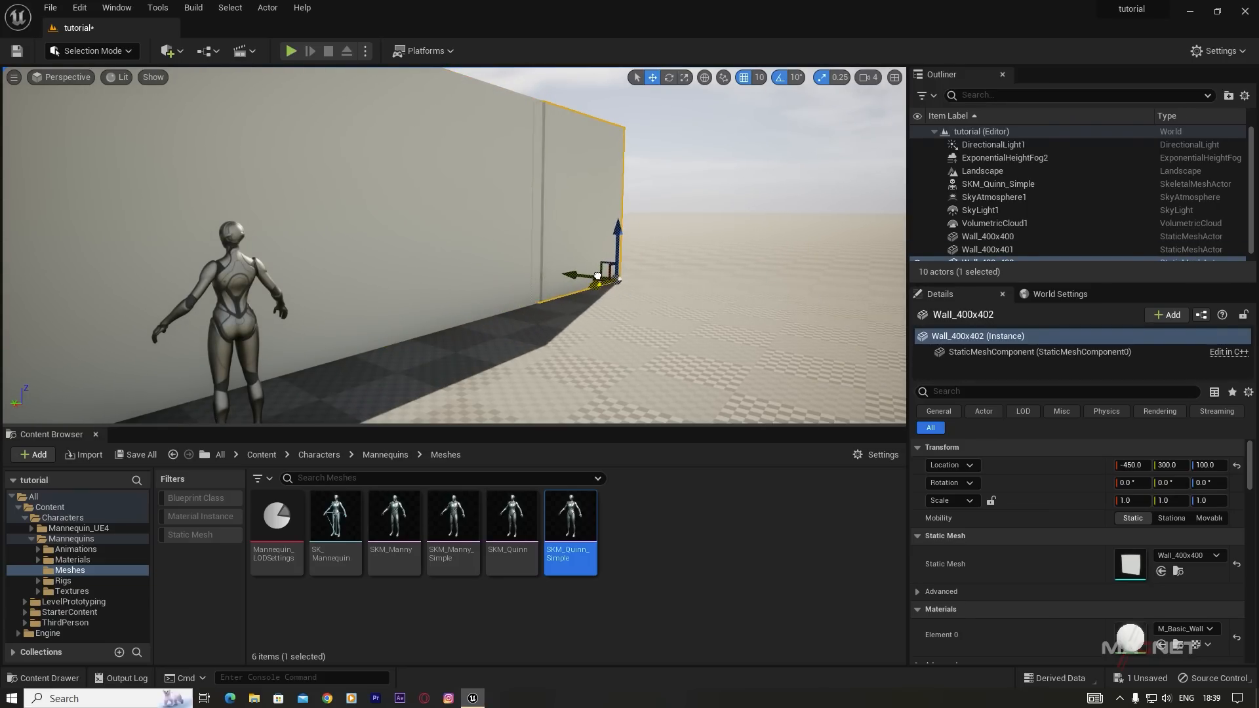
right_drag(582, 364, 551, 365)
right_drag(749, 272, 627, 334)
alt+drag(644, 321, 704, 300)
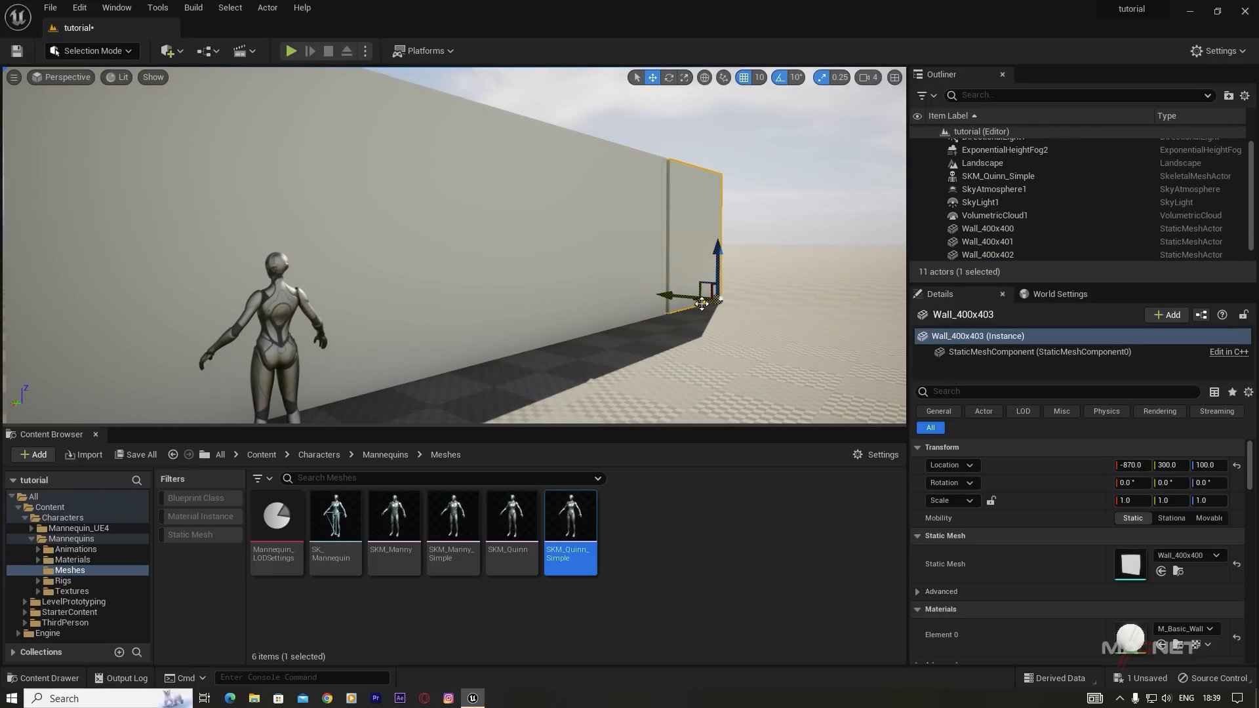
Step: Duplicate the row's end wall turned 90° about Z and align it into a corner at X -850, Y 290
right_drag(710, 354, 477, 412)
key(e)
right_drag(421, 344, 427, 377)
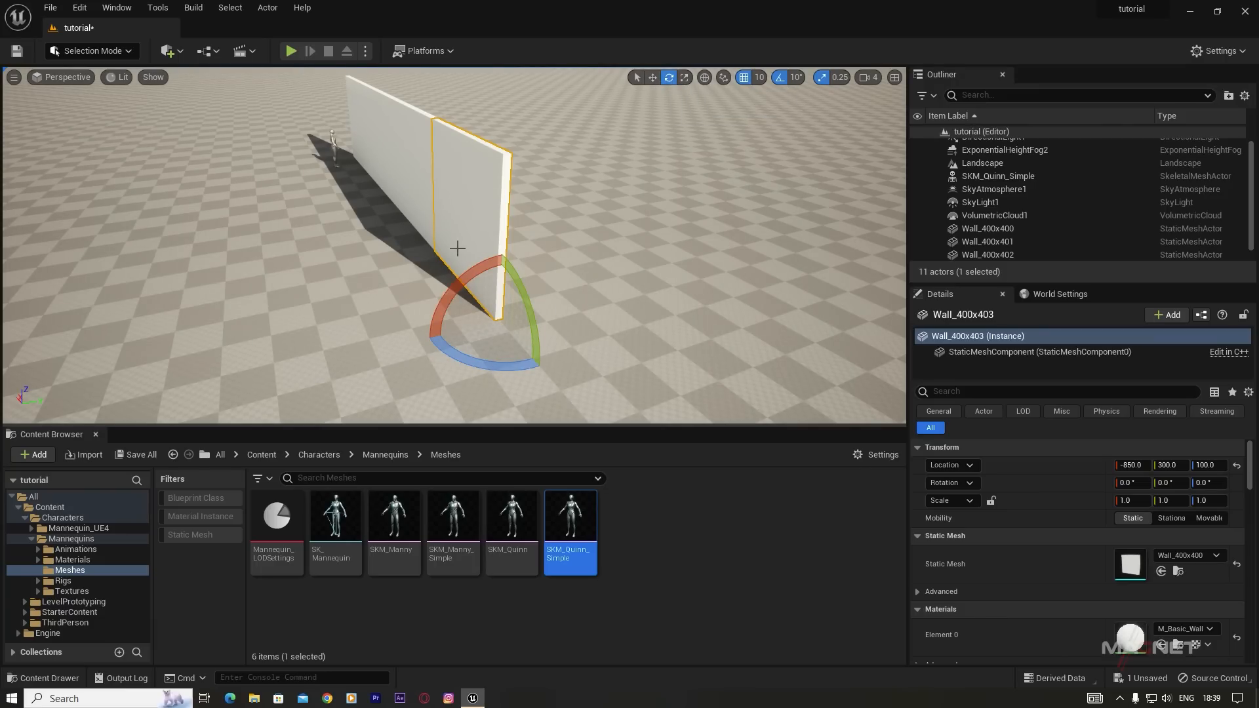
alt+drag(528, 369, 465, 284)
mouse_move(547, 293)
alt+mouse_down()
mouse_move(563, 306)
mouse_move(534, 310)
alt+mouse_up()
key(w)
right_drag(328, 279, 466, 221)
right_drag(559, 319, 367, 203)
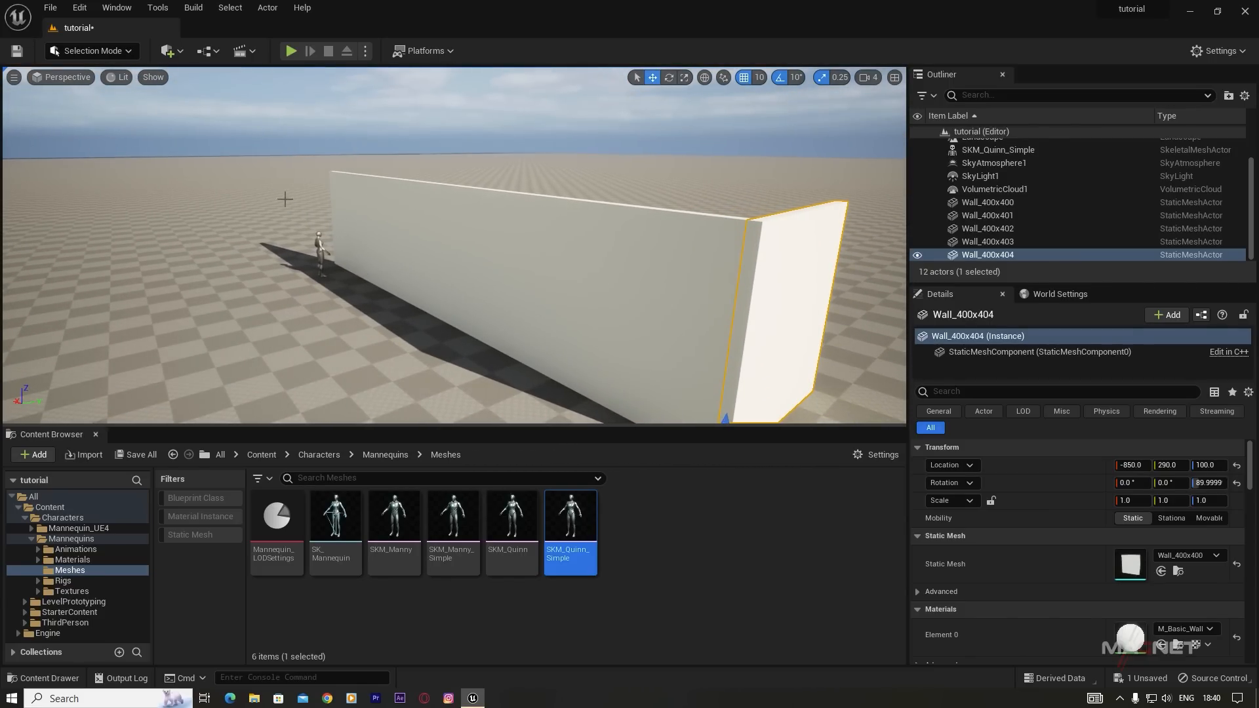
Step: Extend the turned wall with three copies along Y, at about Y 690, 1090 and 1480
right_drag(374, 289, 465, 287)
alt+drag(563, 362, 737, 333)
right_drag(711, 367, 611, 261)
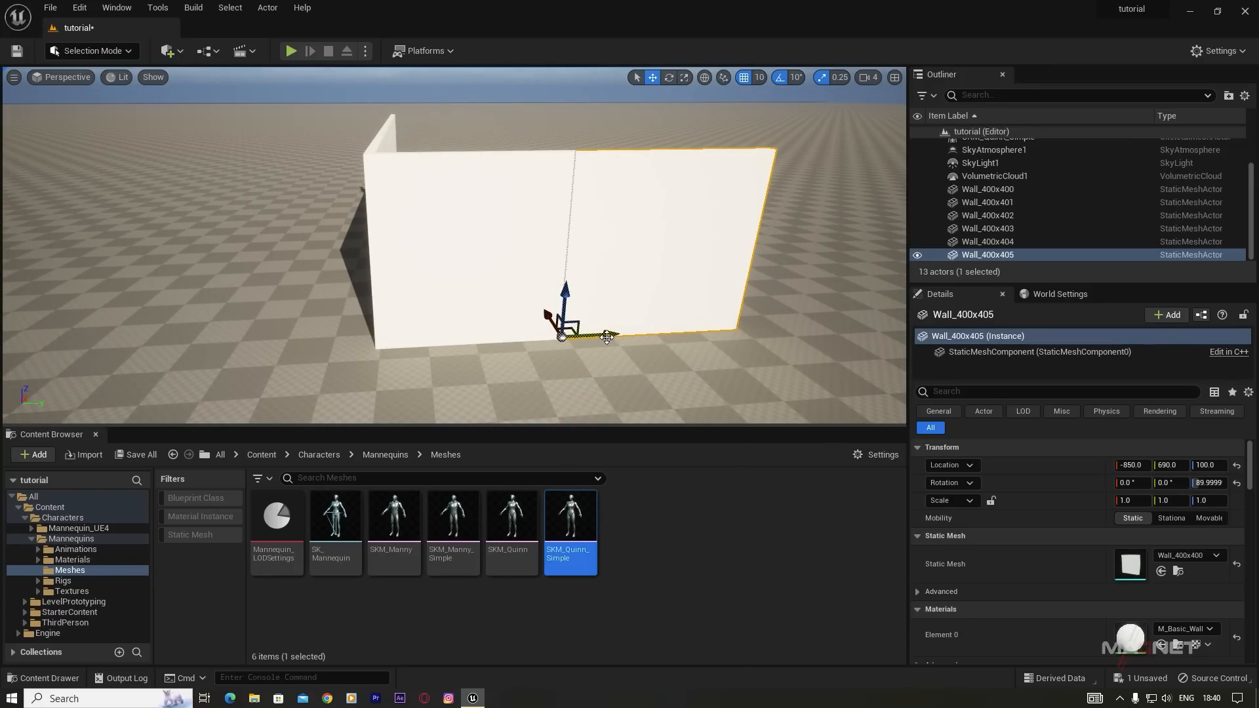
alt+drag(606, 333, 782, 302)
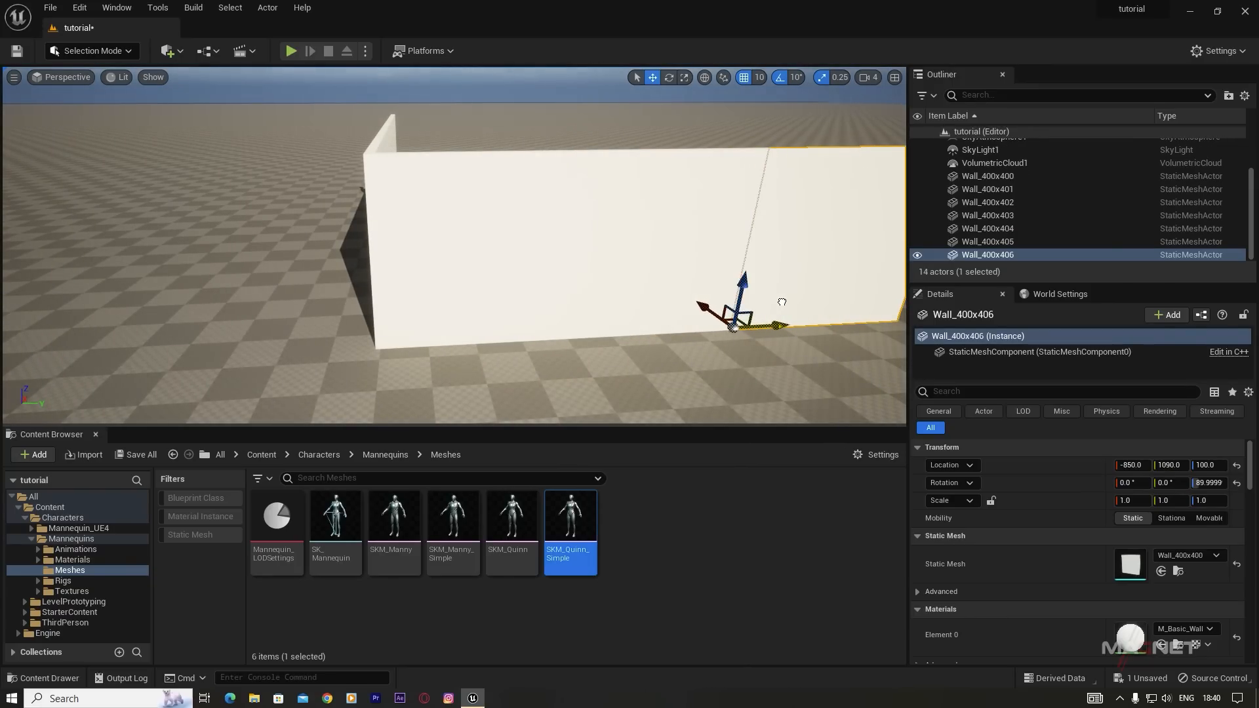
right_drag(561, 360, 569, 332)
alt+drag(538, 323, 647, 302)
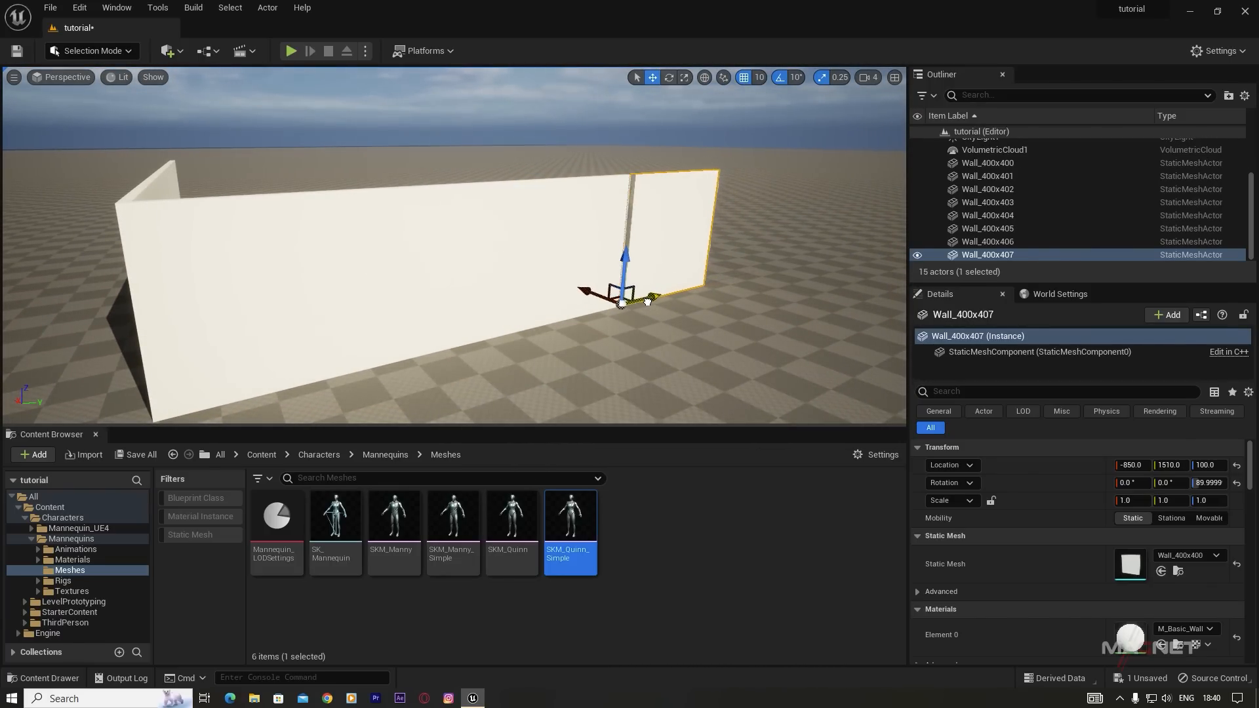
mouse_move(649, 336)
right_down()
mouse_move(645, 320)
mouse_move(688, 336)
mouse_move(708, 311)
mouse_move(656, 310)
mouse_move(652, 325)
right_up()
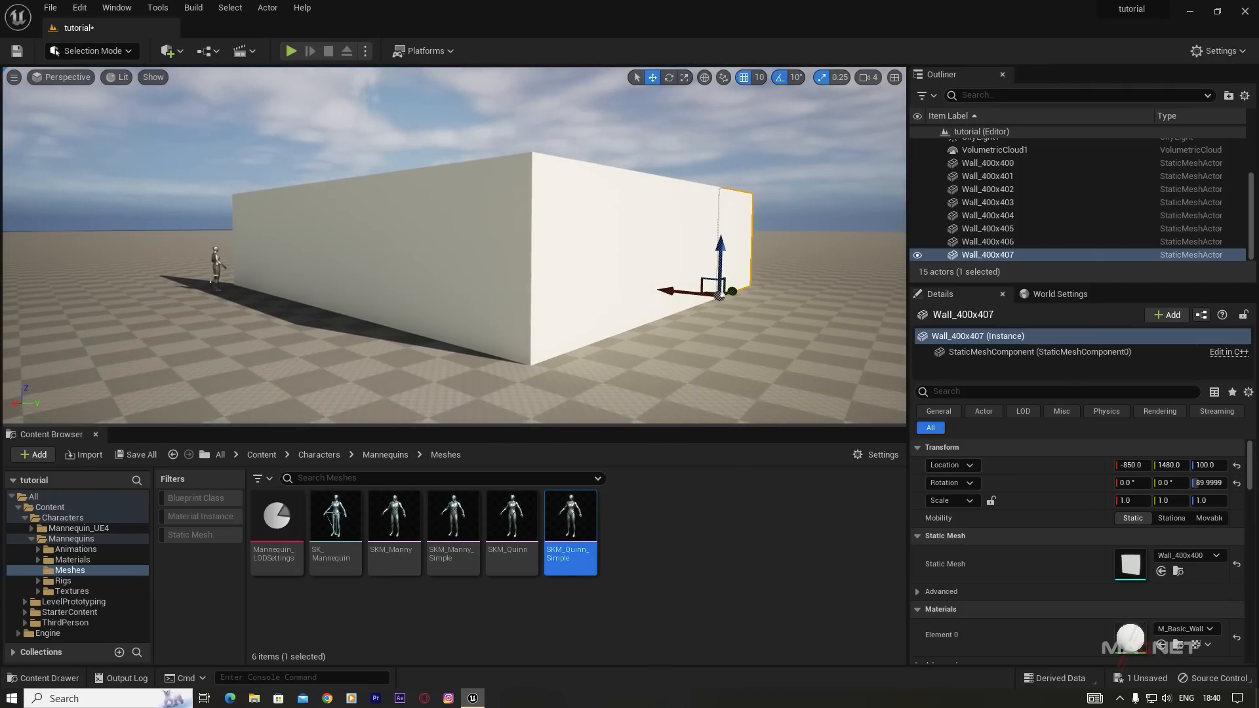
Step: Duplicate the mannequin and move the copy along the first wall row past the outer corner
click(217, 267)
alt+drag(198, 284, 664, 354)
key(a)
right_drag(625, 375, 678, 367)
key(d)
key(w)
Step: Duplicate the end wall at X -850, Y 1480 with the copy rotated to 180° about Z, and extend it with another copy
click(470, 307)
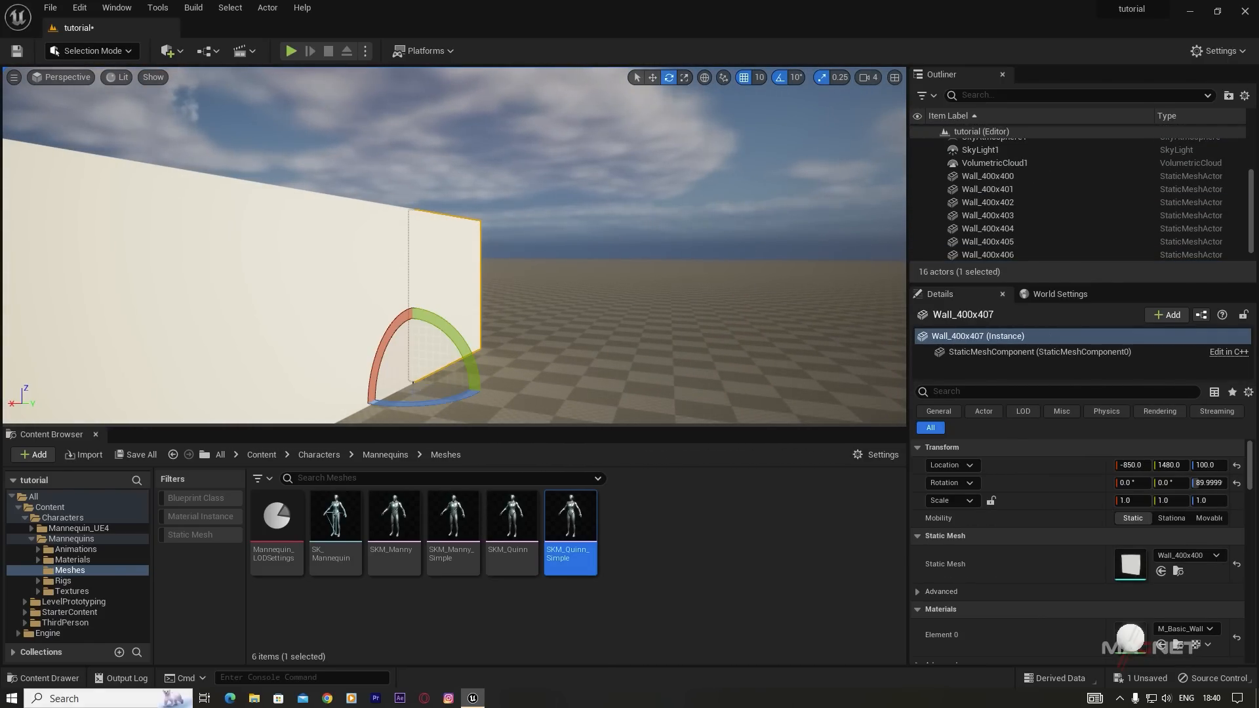
alt+drag(468, 395, 367, 394)
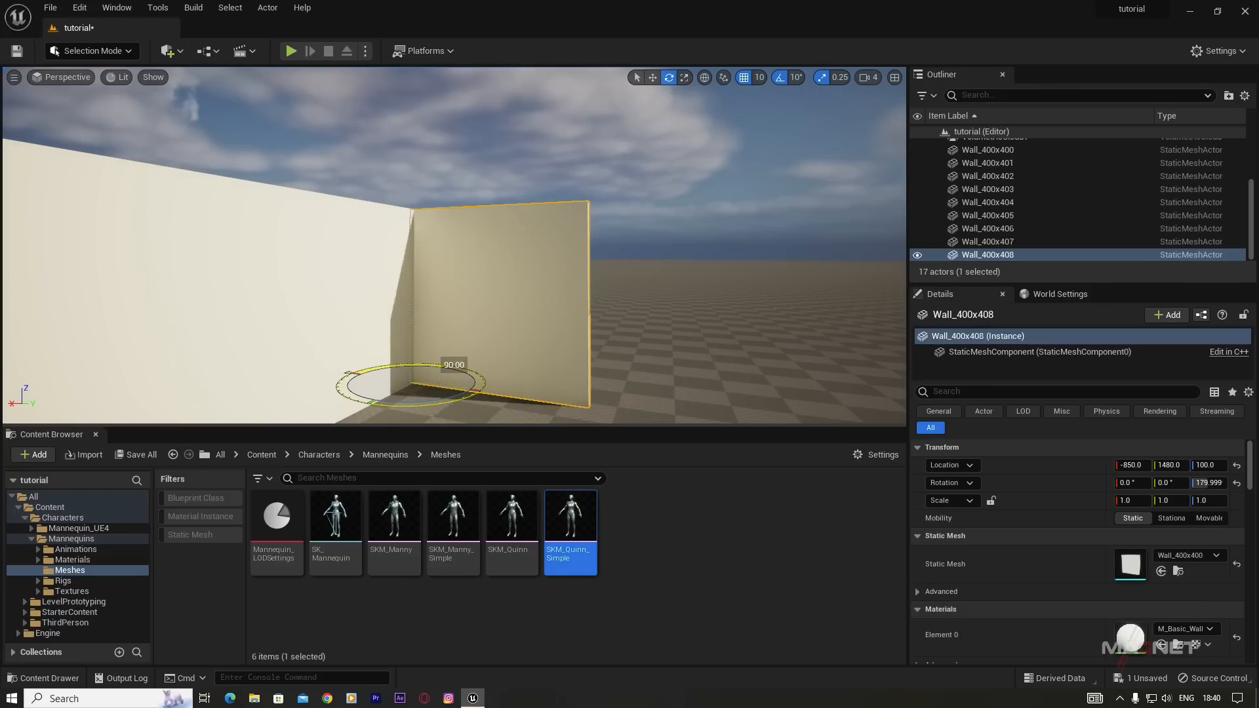
drag(433, 371, 492, 341)
right_drag(496, 381, 551, 382)
alt+drag(382, 350, 649, 351)
right_drag(649, 351, 741, 377)
key(w)
Step: Turn a copy of the last wall into the next corner and duplicate it along the new side
right_drag(459, 315, 394, 322)
key(e)
alt+drag(310, 318, 426, 259)
key(w)
right_drag(426, 258, 419, 289)
alt+drag(200, 339, 569, 288)
right_drag(569, 287, 524, 321)
Step: Continue duplicating walls along the side at X -2070, ending with a turned copy at about Y -490
alt+drag(473, 372, 622, 333)
mouse_move(622, 333)
right_down()
mouse_move(799, 337)
mouse_move(623, 321)
right_up()
alt+drag(410, 248, 490, 260)
right_drag(531, 337, 525, 288)
alt+drag(453, 305, 667, 319)
right_drag(525, 337, 573, 357)
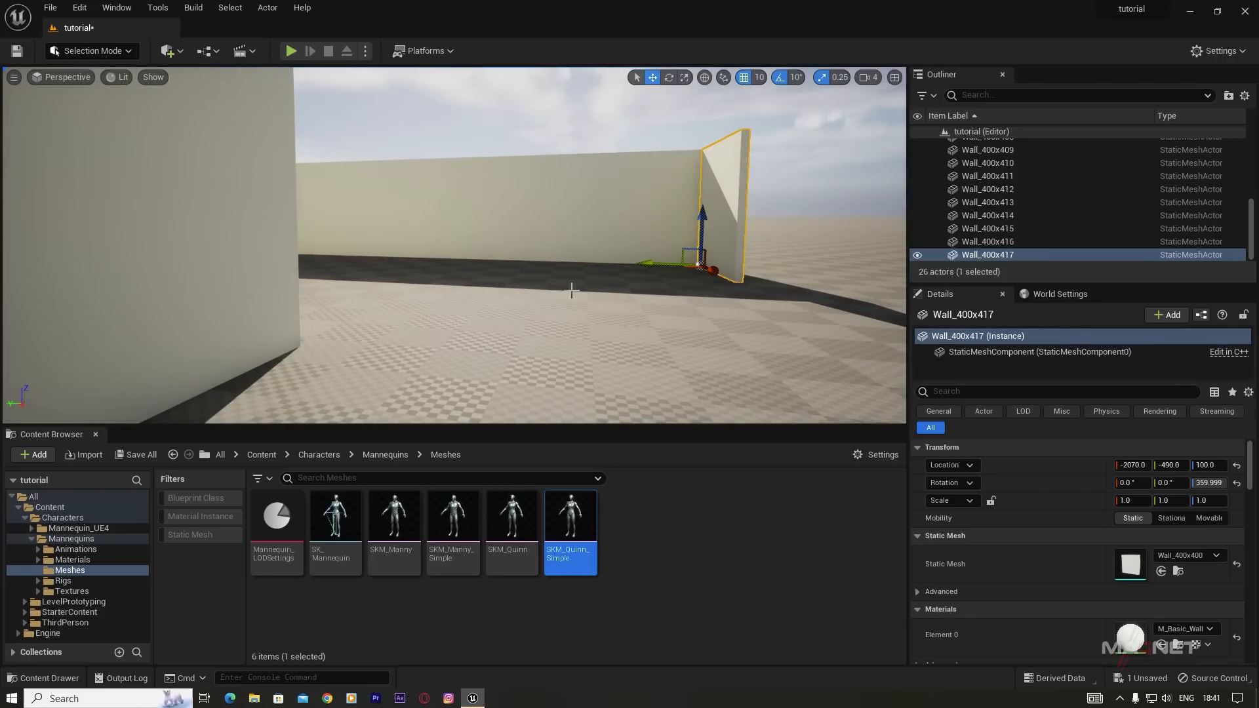
Step: Delete the last two wall copies at the end of the side at X -2070
key(Delete)
click(687, 214)
key(Delete)
Step: Duplicate the remaining end wall at X -2070, Y 290 with the copy turned about Z, and extend the new run
click(554, 239)
key(e)
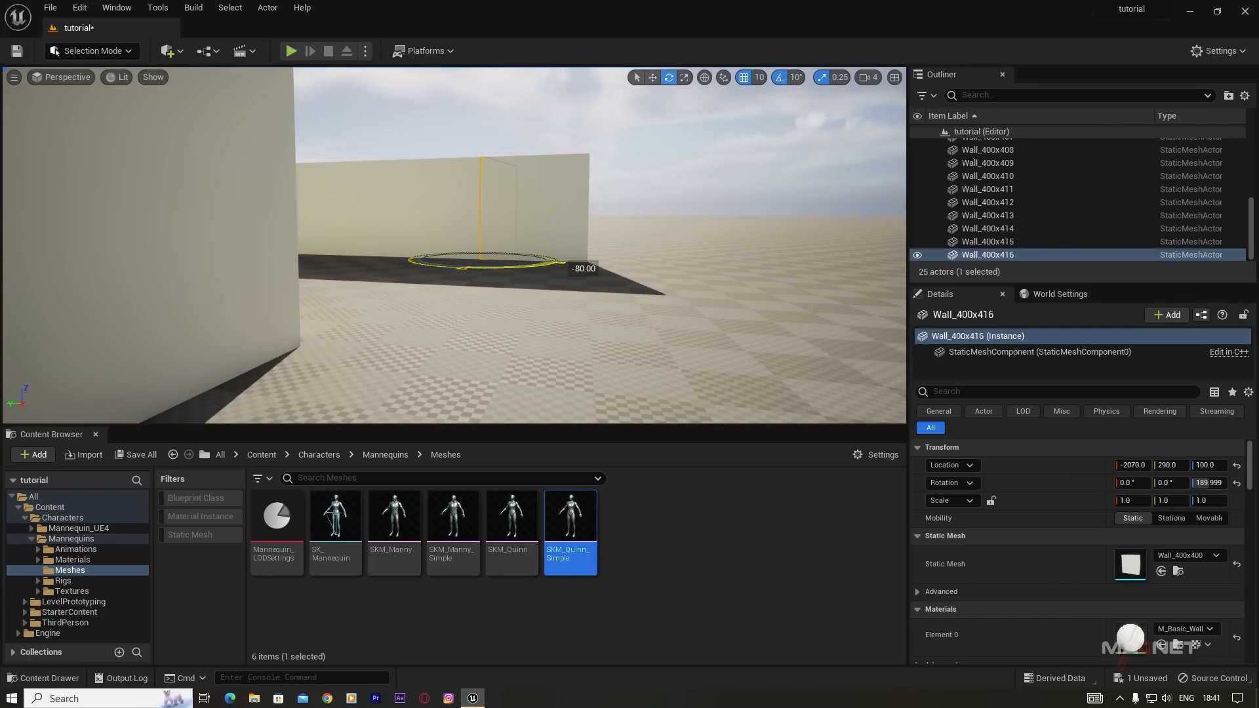
right_drag(518, 319, 564, 322)
alt+drag(403, 298, 730, 309)
right_drag(731, 308, 517, 351)
Step: Rotate another copy of the last wall into a corner and continue that side with a further copy
key(e)
alt+drag(459, 361, 584, 312)
key(w)
right_drag(585, 311, 630, 308)
alt+drag(419, 318, 532, 283)
right_drag(532, 282, 577, 279)
Step: Turn a new copy of the side's end wall about its pivot and add shifted copies beyond it
key(e)
alt+drag(343, 348, 381, 324)
key(w)
alt+shift+drag(499, 274, 551, 266)
right_drag(551, 266, 813, 262)
Step: Build the next corners with rotated and shifted wall copies, ending at about X 1510, Y -100, Z 100
key(e)
alt+drag(537, 361, 501, 321)
alt+drag(413, 374, 398, 370)
right_drag(399, 369, 419, 357)
alt+drag(419, 356, 346, 354)
right_drag(346, 354, 525, 328)
key(e)
alt+drag(569, 295, 532, 307)
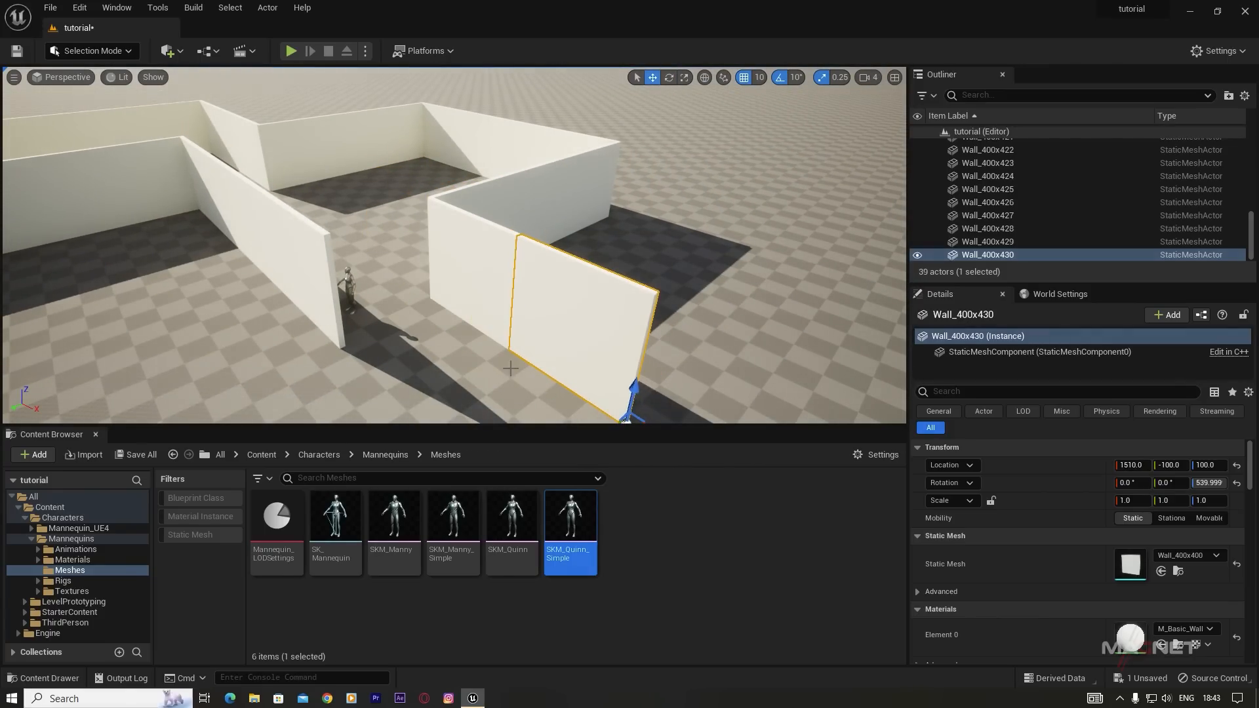
right_drag(539, 383, 564, 410)
Step: Duplicate a wall of the first row and move the copy along X to about X 1140, Y 300
click(246, 209)
alt+drag(250, 259, 306, 293)
right_drag(548, 334, 341, 226)
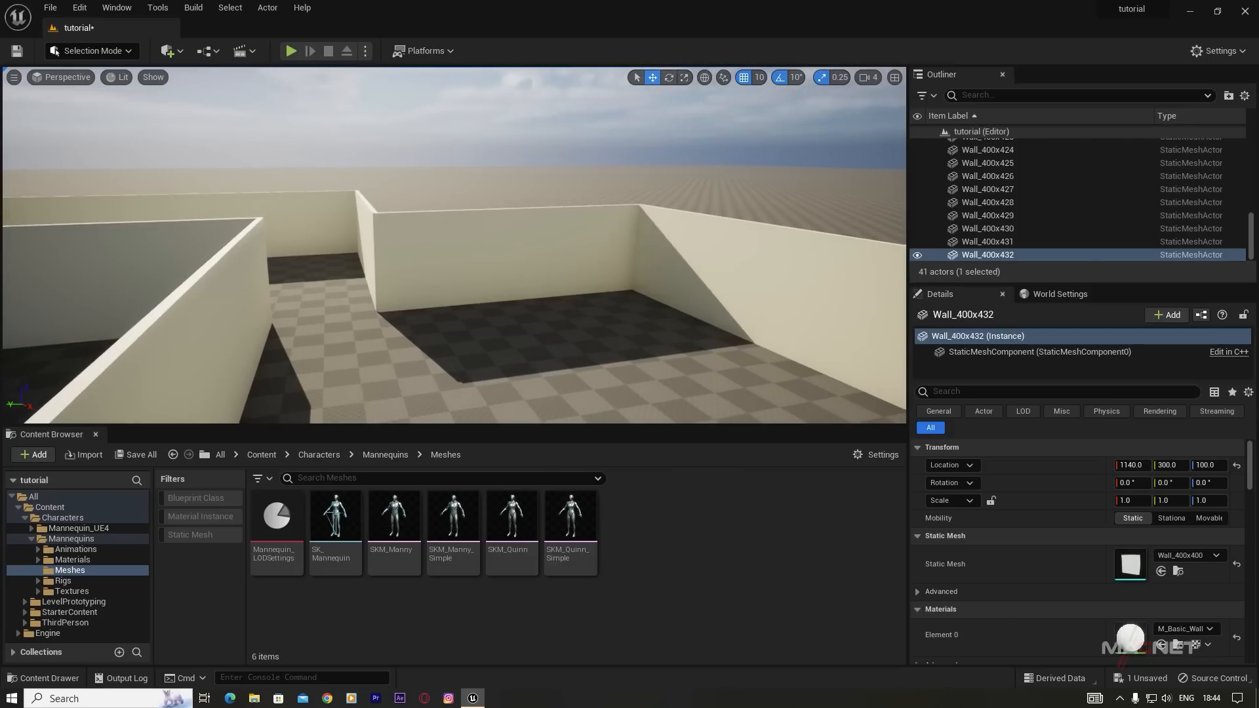
Step: Duplicate the wall at X 710, Y -900 upward, lay the copy flat as a roof at Z 540 and scale it to 5
right_drag(452, 246, 498, 327)
click(664, 320)
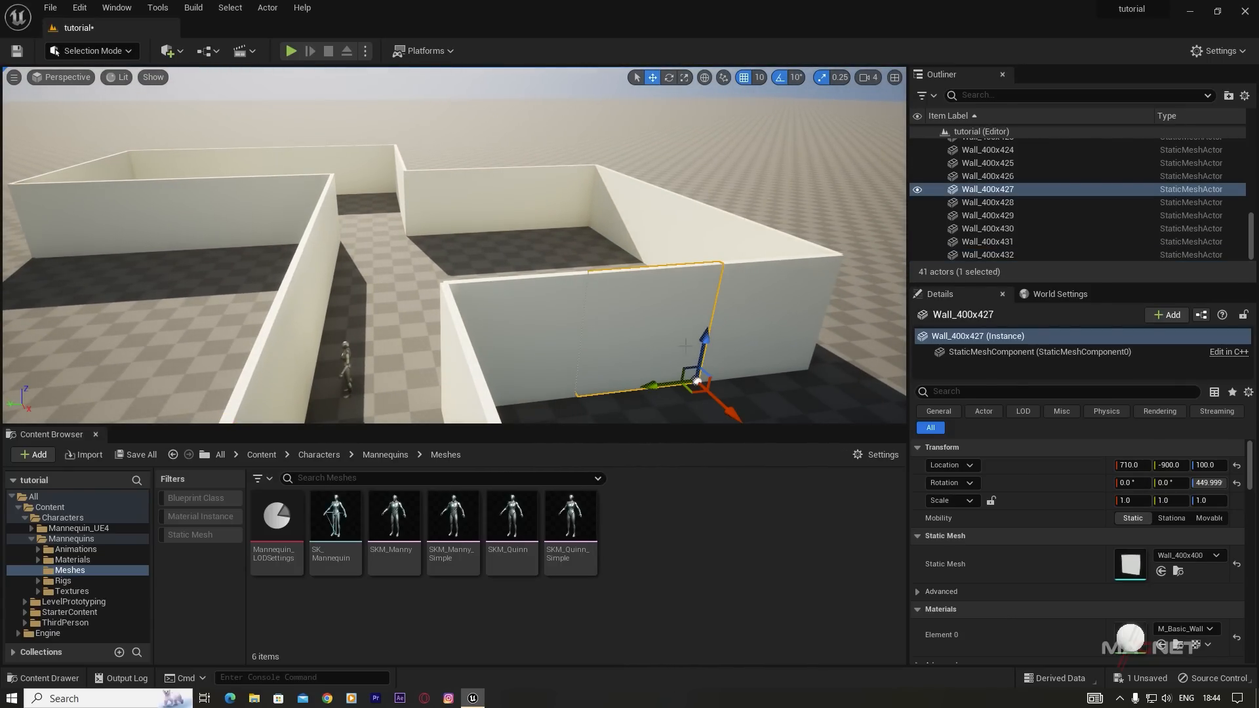
alt+drag(697, 381, 728, 202)
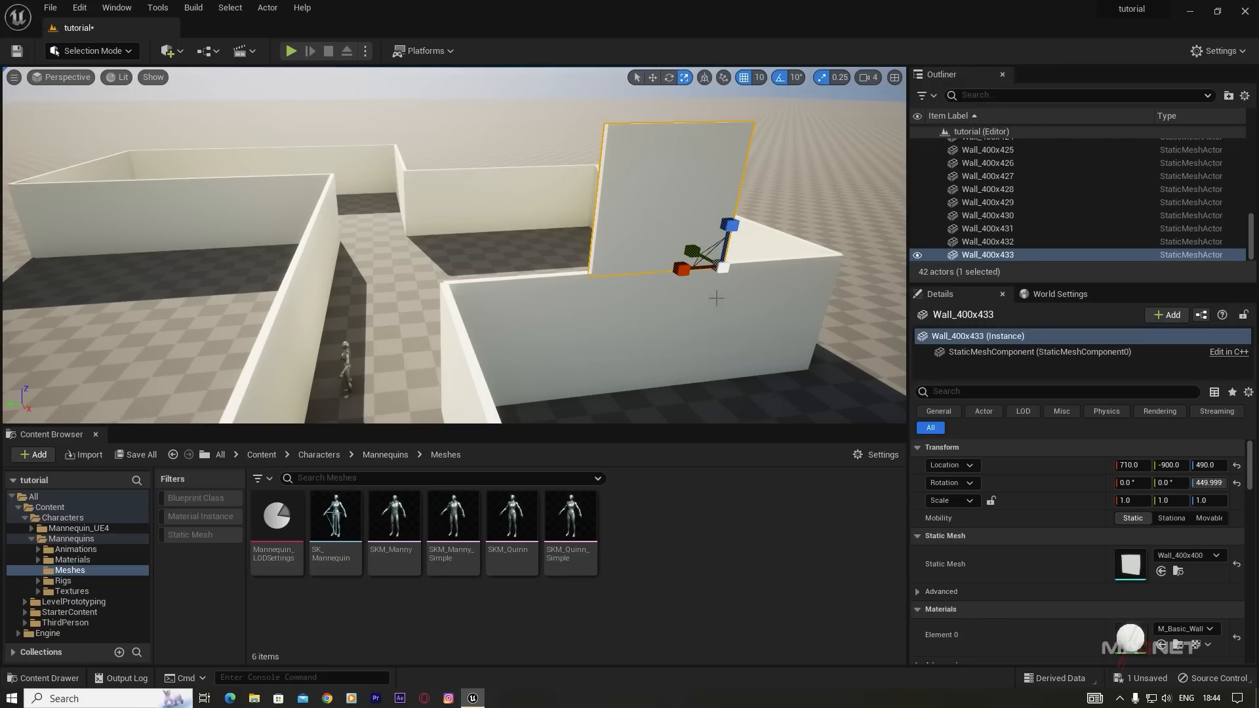
drag(783, 288, 737, 190)
key(r)
drag(722, 266, 743, 211)
right_drag(743, 211, 544, 276)
key(d)
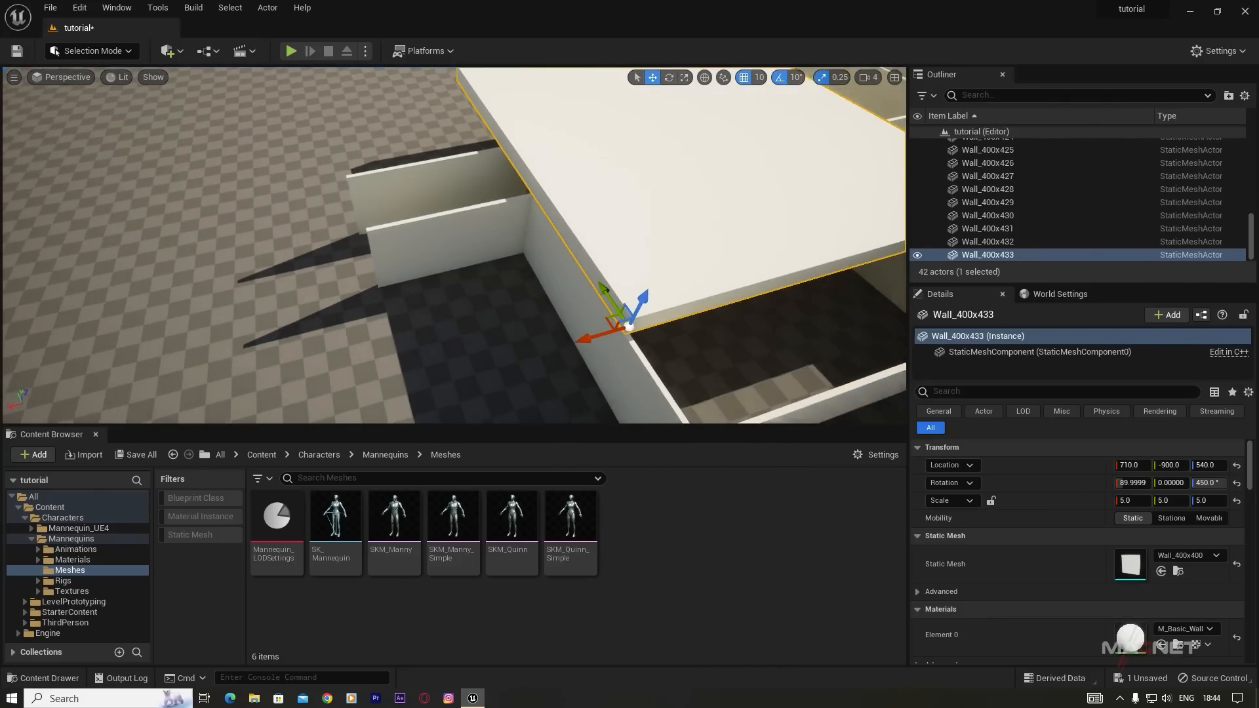
Step: Move the flat roof slab over the end room to X 1800, Y -1400, Z 540
right_drag(583, 357, 583, 343)
key(s)
drag(575, 290, 647, 392)
right_drag(538, 330, 544, 367)
key(s)
drag(577, 332, 454, 354)
key(w)
right_drag(483, 294, 511, 299)
key(d)
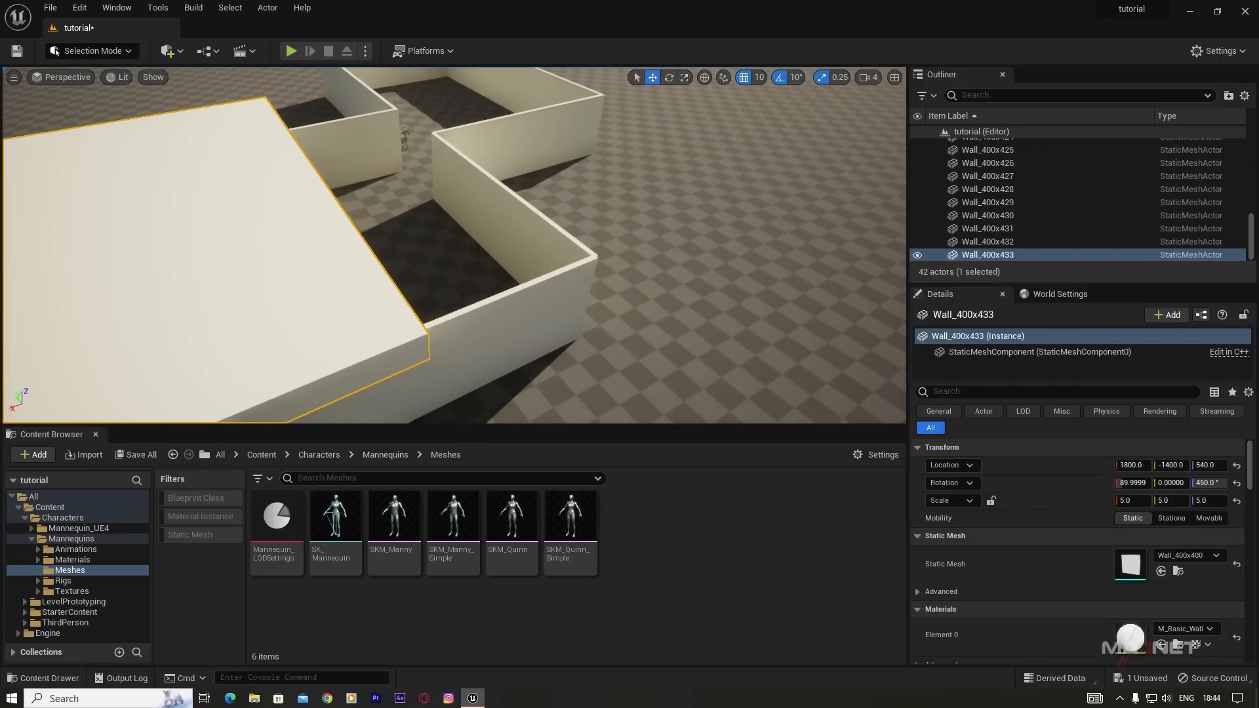
Step: Duplicate the roof slab and move the copy over the neighbouring rooms to about X 340, Y -130, Z 540
right_drag(405, 250, 399, 229)
key(s)
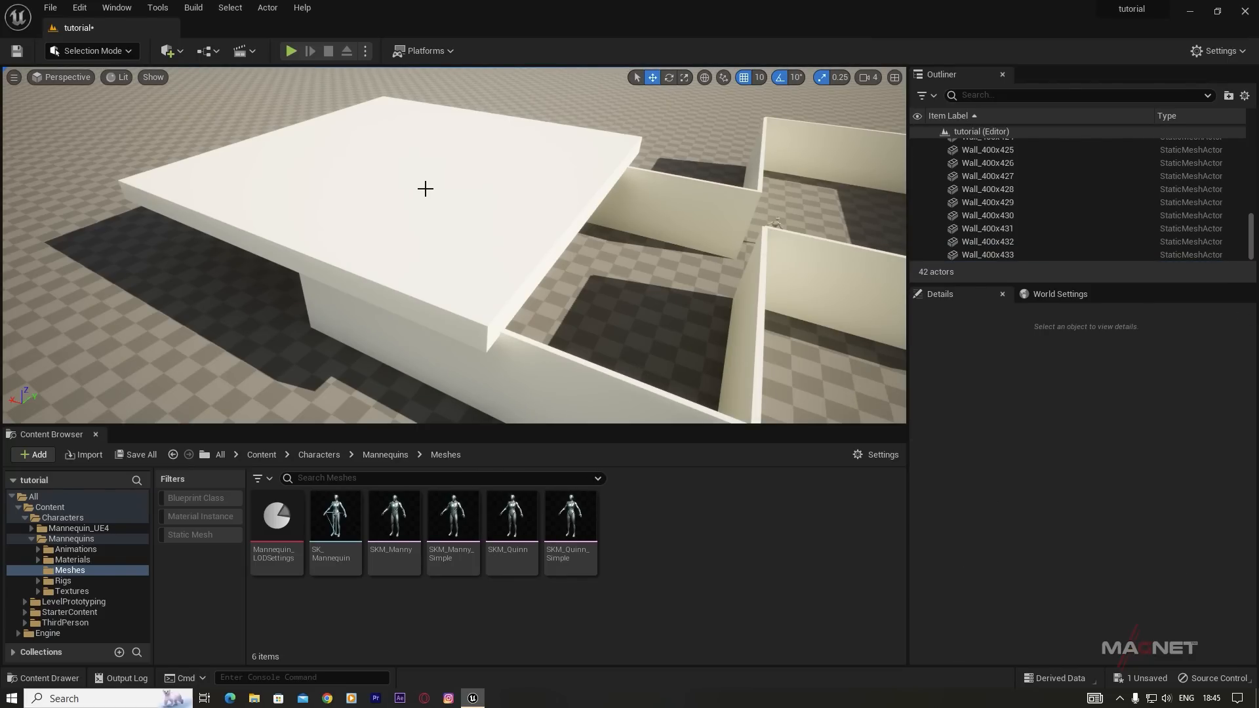
click(447, 234)
alt+drag(172, 171, 445, 127)
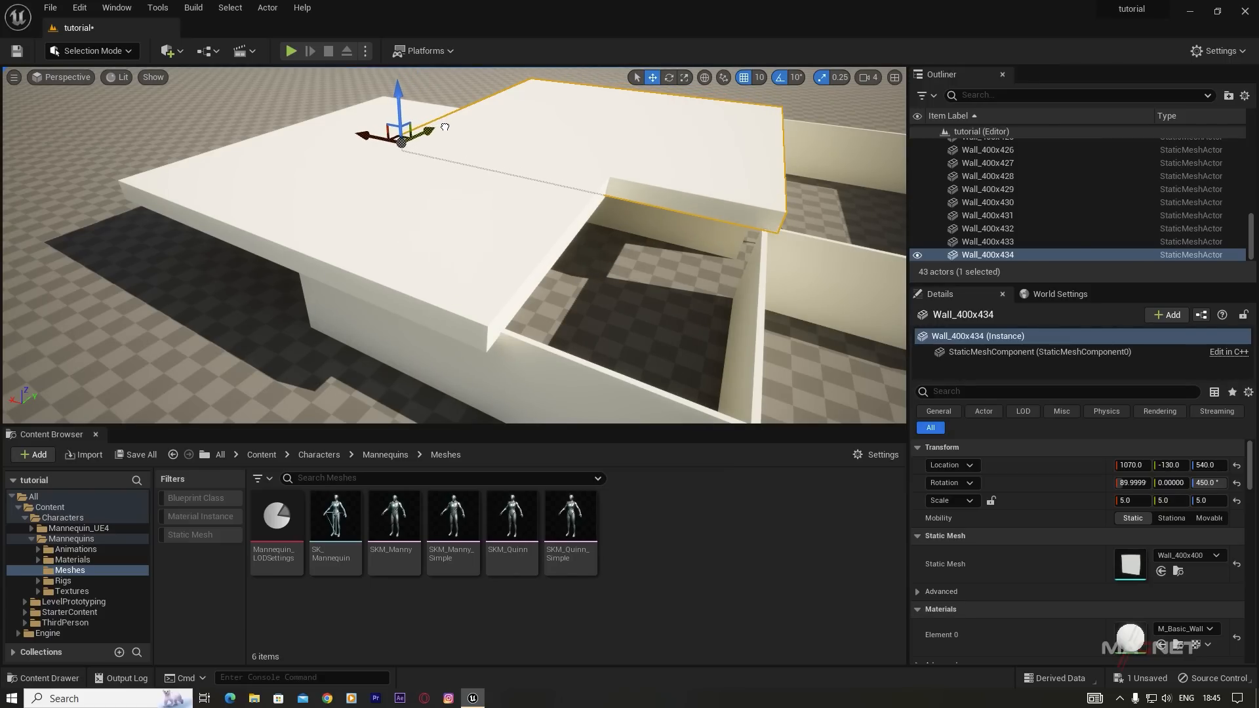
key(d)
right_drag(226, 164, 227, 164)
drag(234, 137, 313, 156)
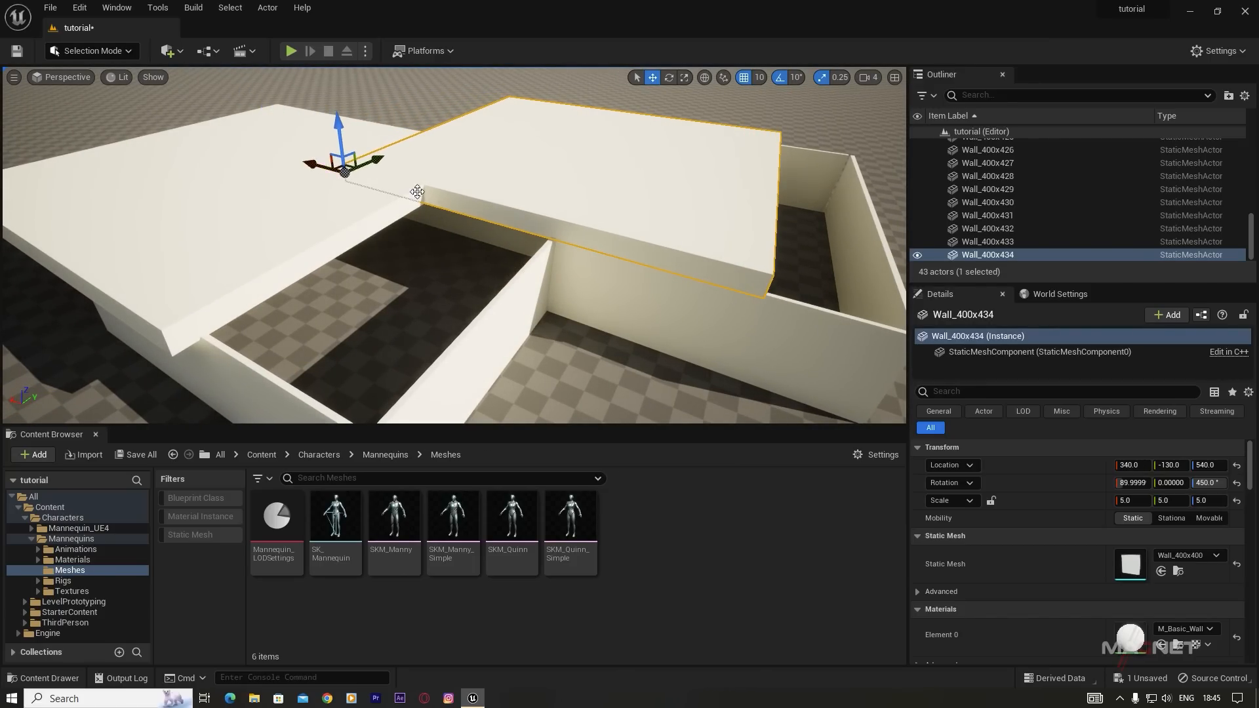
Step: Duplicate the second roof slab and place the copy at about X -1350, Y -1550, Z 540
right_drag(459, 249, 423, 253)
alt+drag(347, 128, 413, 204)
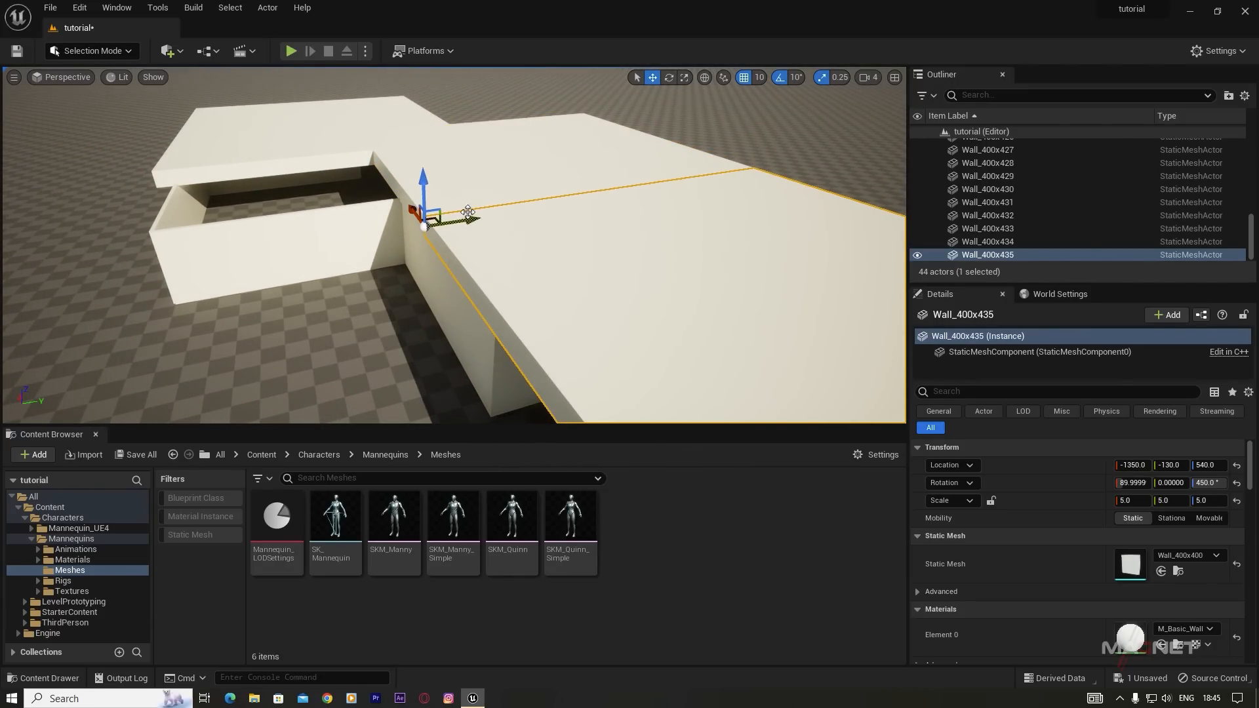
right_drag(467, 212, 455, 213)
drag(504, 220, 173, 298)
Step: Inspect the roofed interior, select the mannequin standing by the wall and focus the view on it
mouse_move(448, 262)
right_down()
mouse_move(459, 263)
mouse_move(439, 264)
right_up()
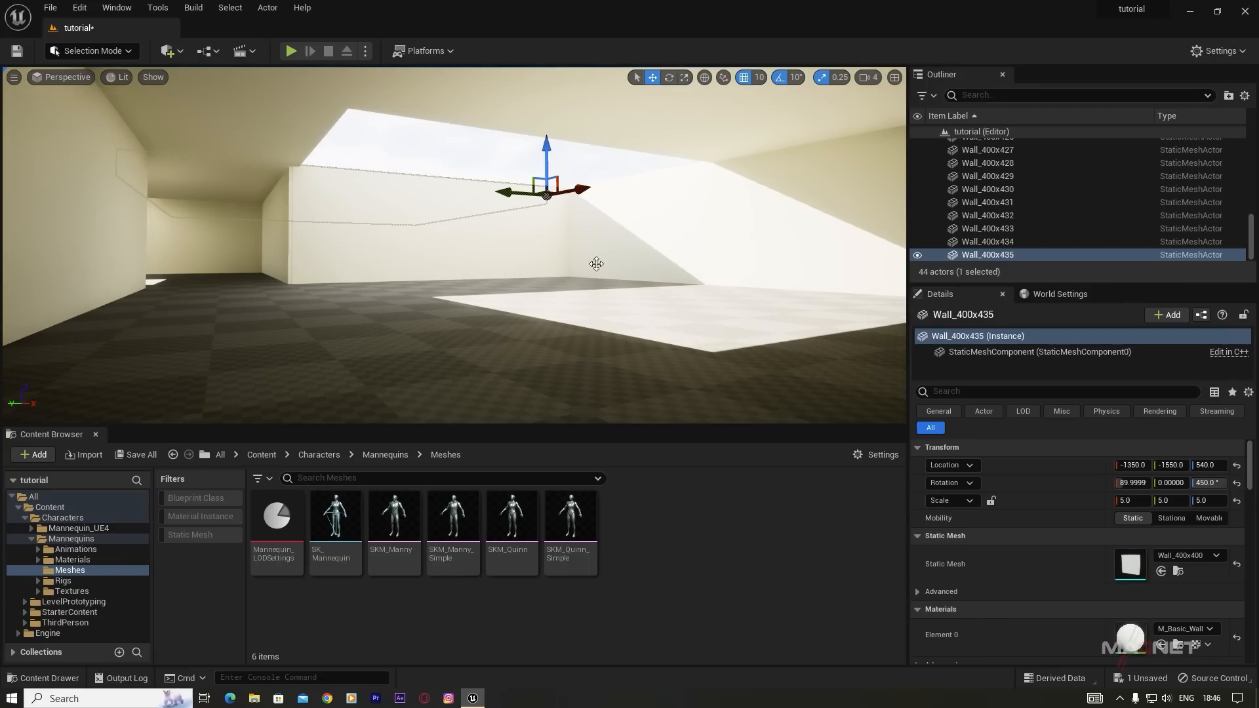
key(s)
right_drag(455, 154, 646, 157)
key(w)
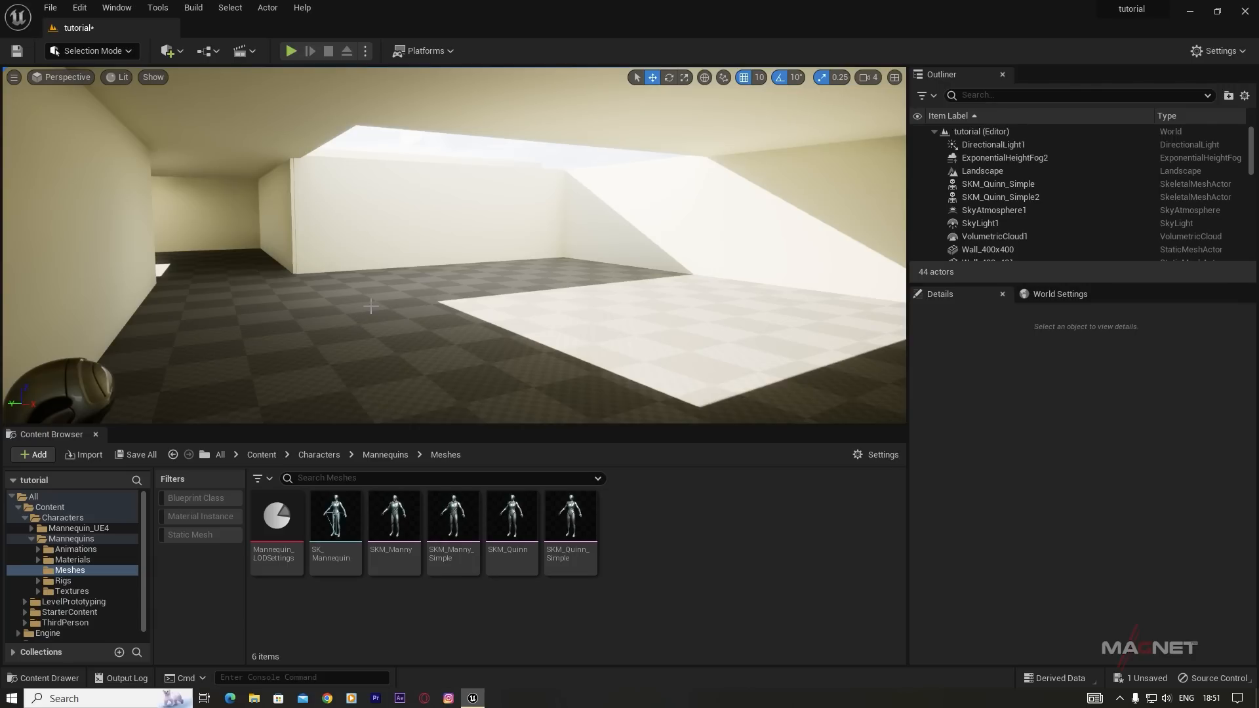
scroll(566, 364, down, 5)
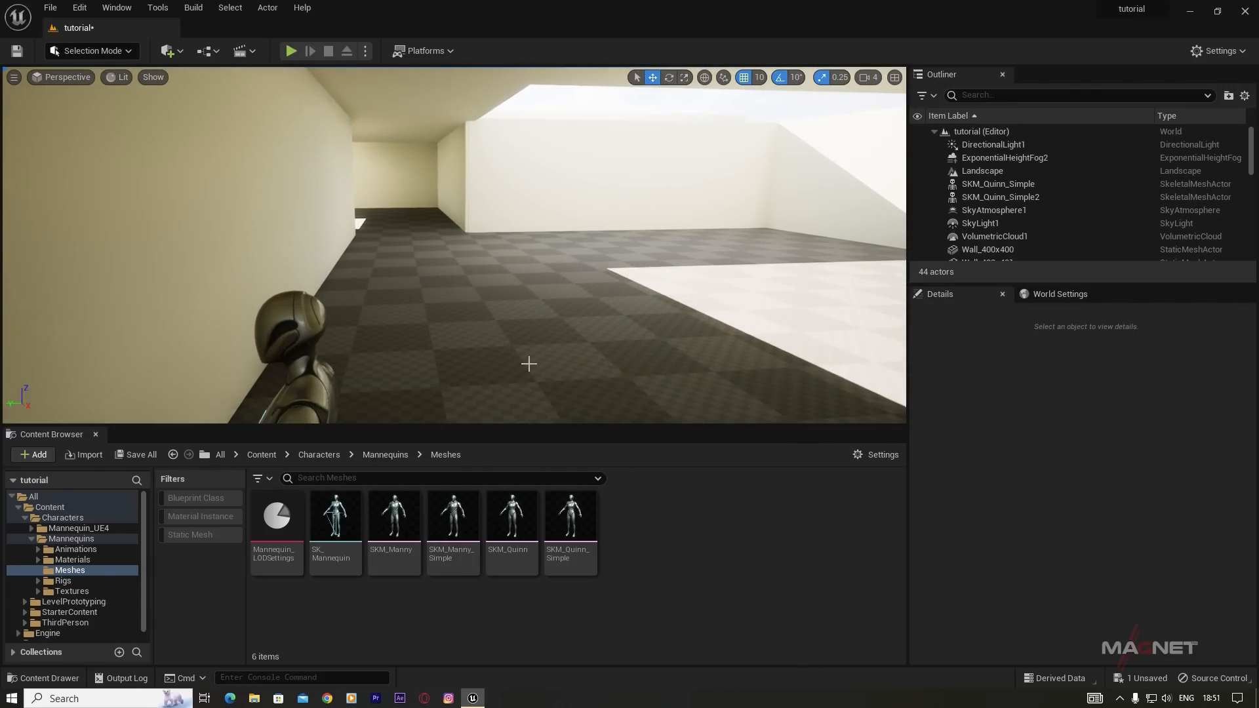
click(312, 393)
key(f)
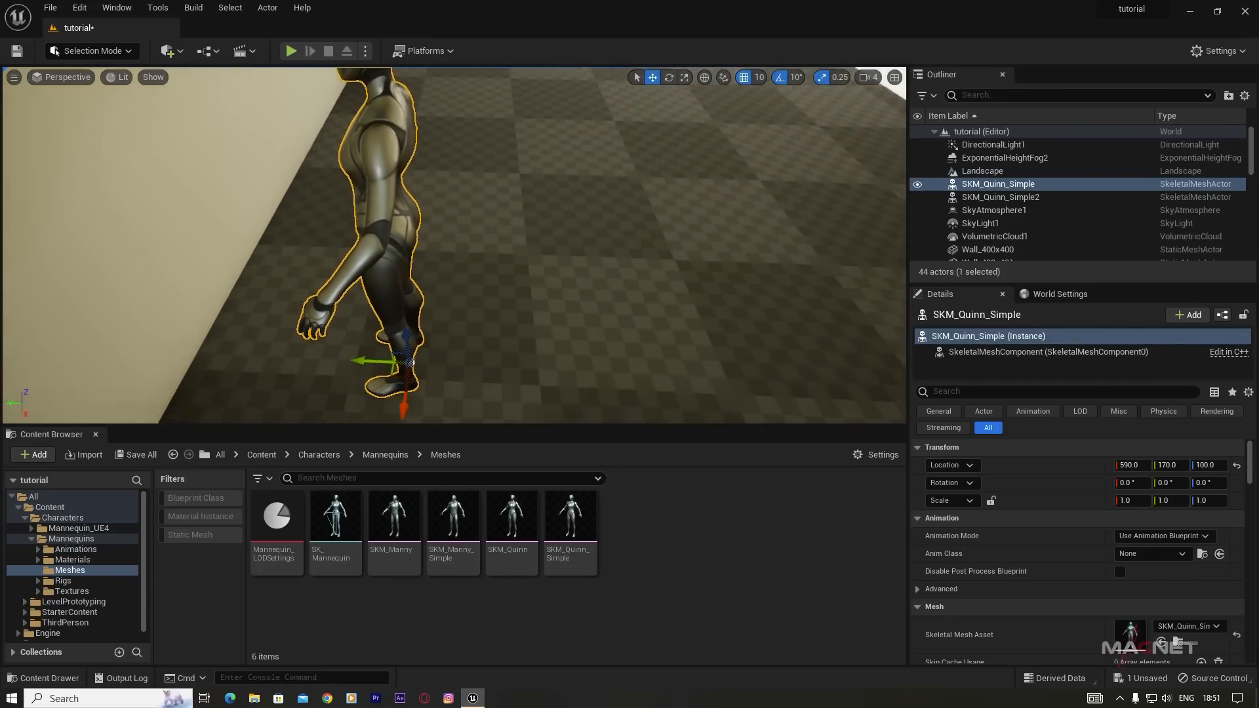
Step: Duplicate the mannequin and place the copy in the open room at about X -190, Y -430, Z 100
alt+drag(360, 360, 657, 156)
right_drag(672, 276, 672, 210)
drag(650, 375, 704, 204)
mouse_move(778, 237)
mouse_down()
mouse_move(717, 203)
mouse_move(774, 230)
mouse_up()
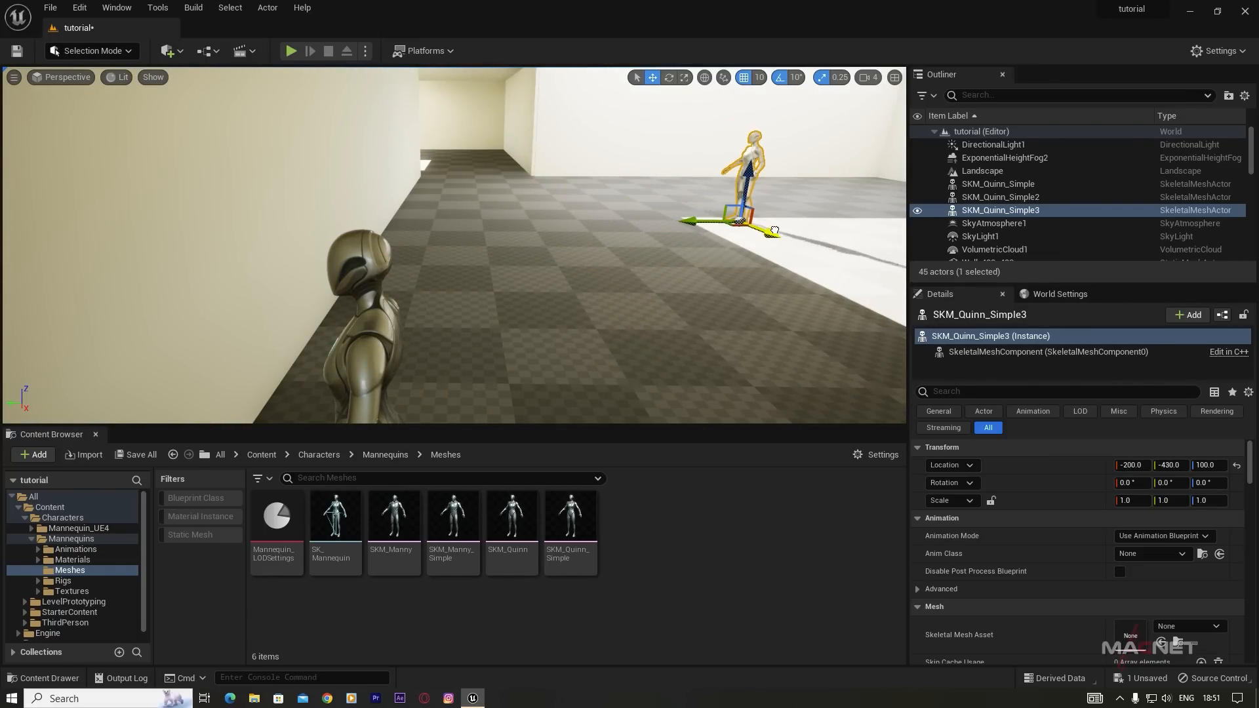
Step: Add a cube at X -550, Y -50, Z 240 and scale it into a pillar of 1.0 × 0.75 × 4.0
right_drag(770, 233, 773, 199)
key(w)
key(d)
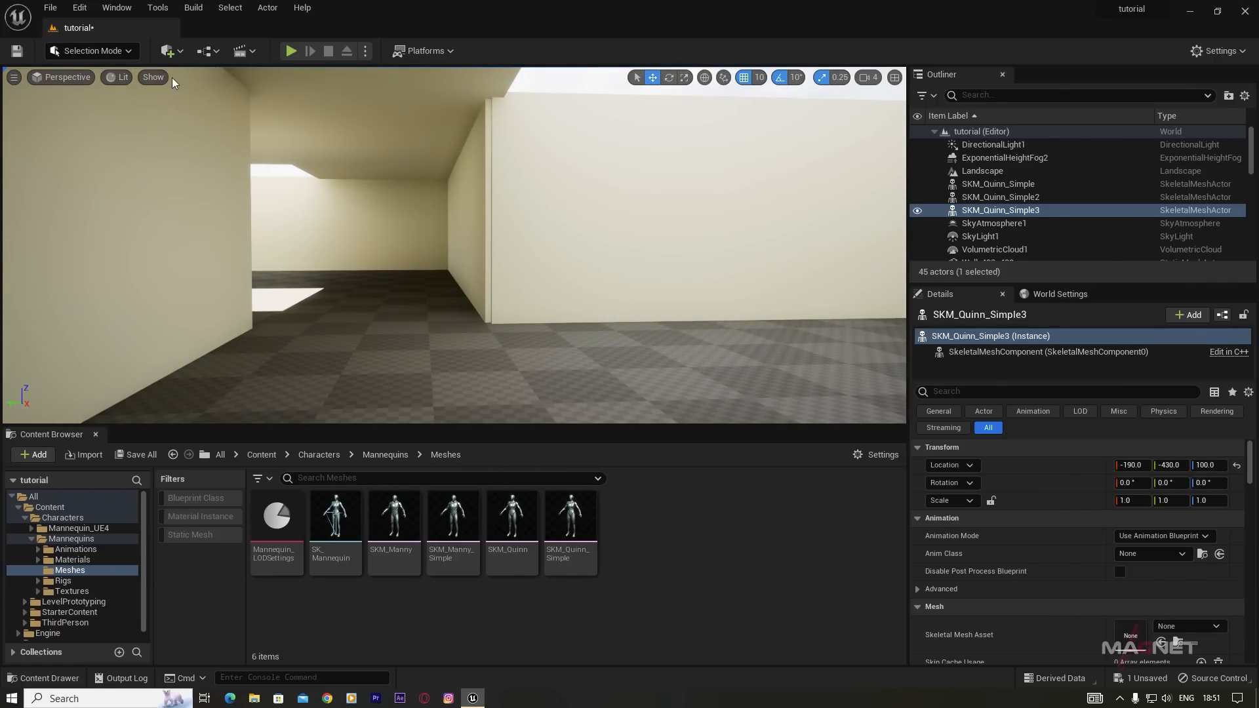
click(179, 53)
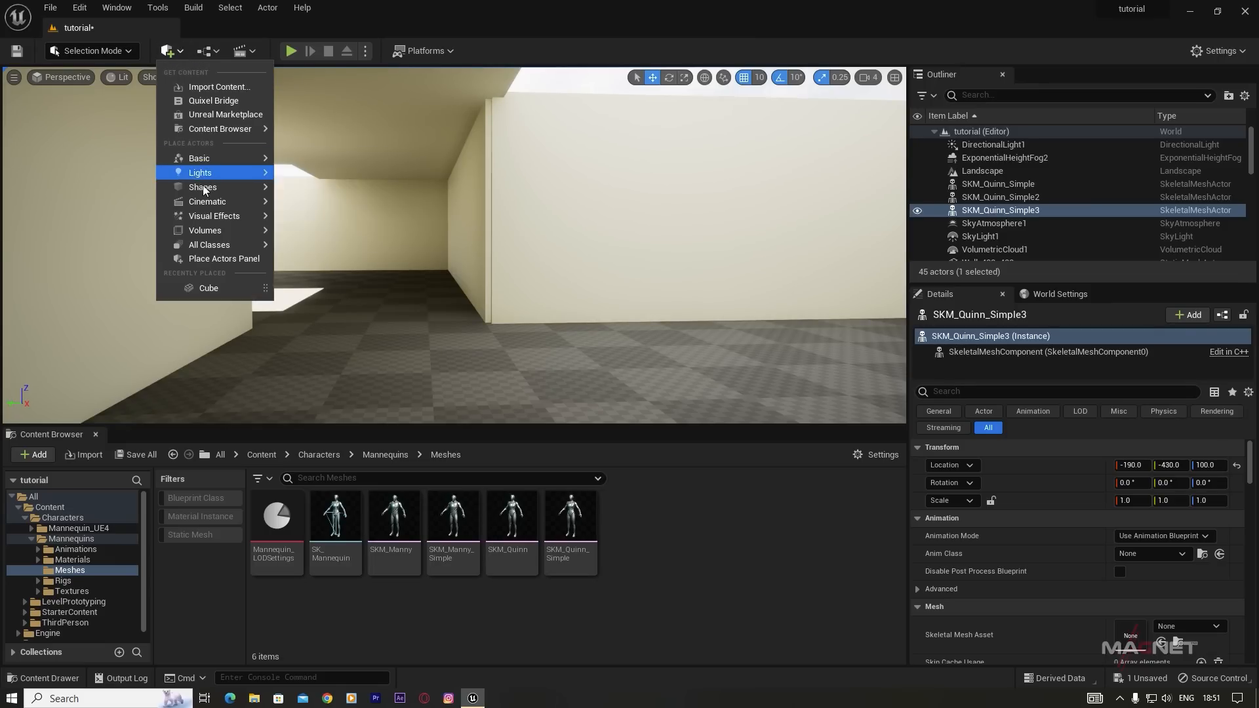
mouse_move(216, 190)
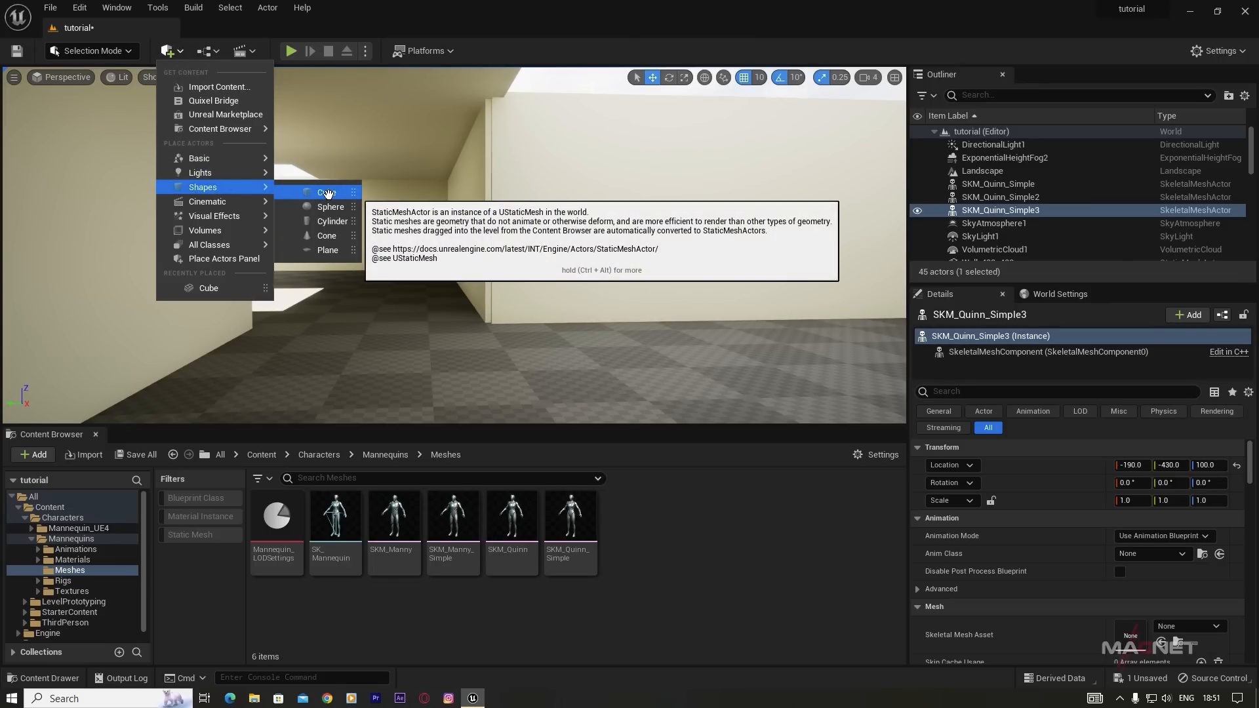
click(328, 193)
drag(460, 245, 519, 273)
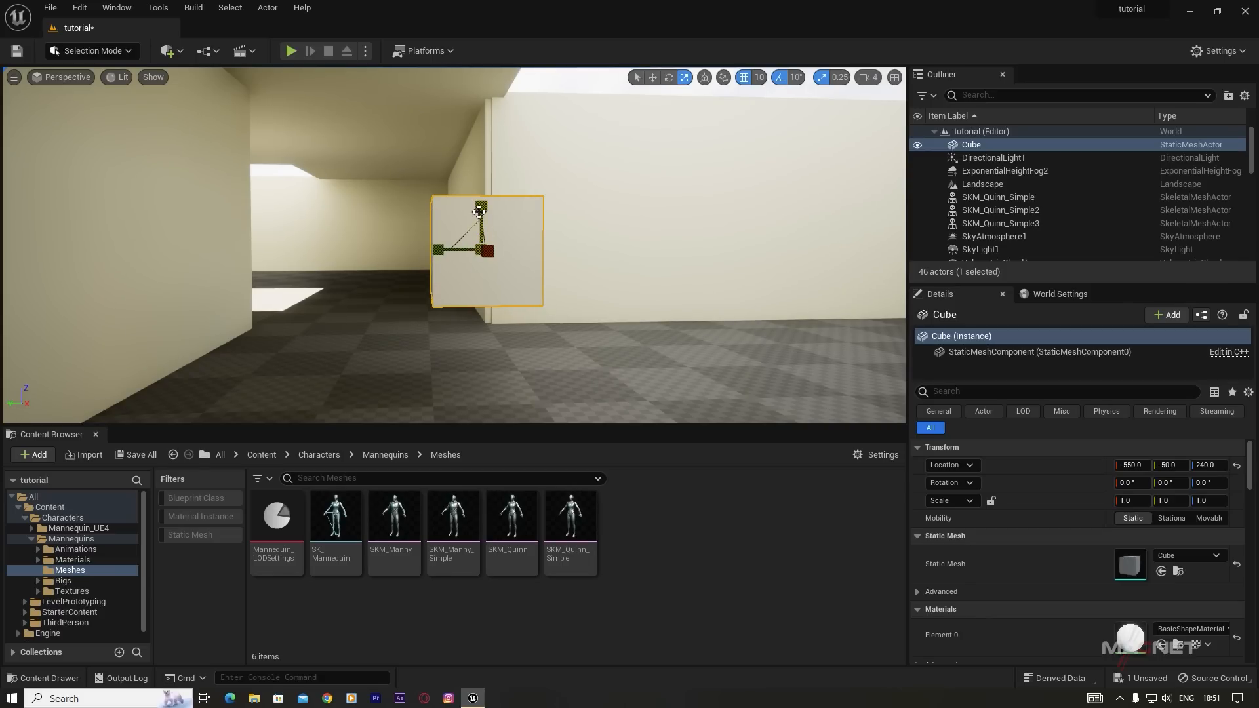
drag(481, 206, 481, 131)
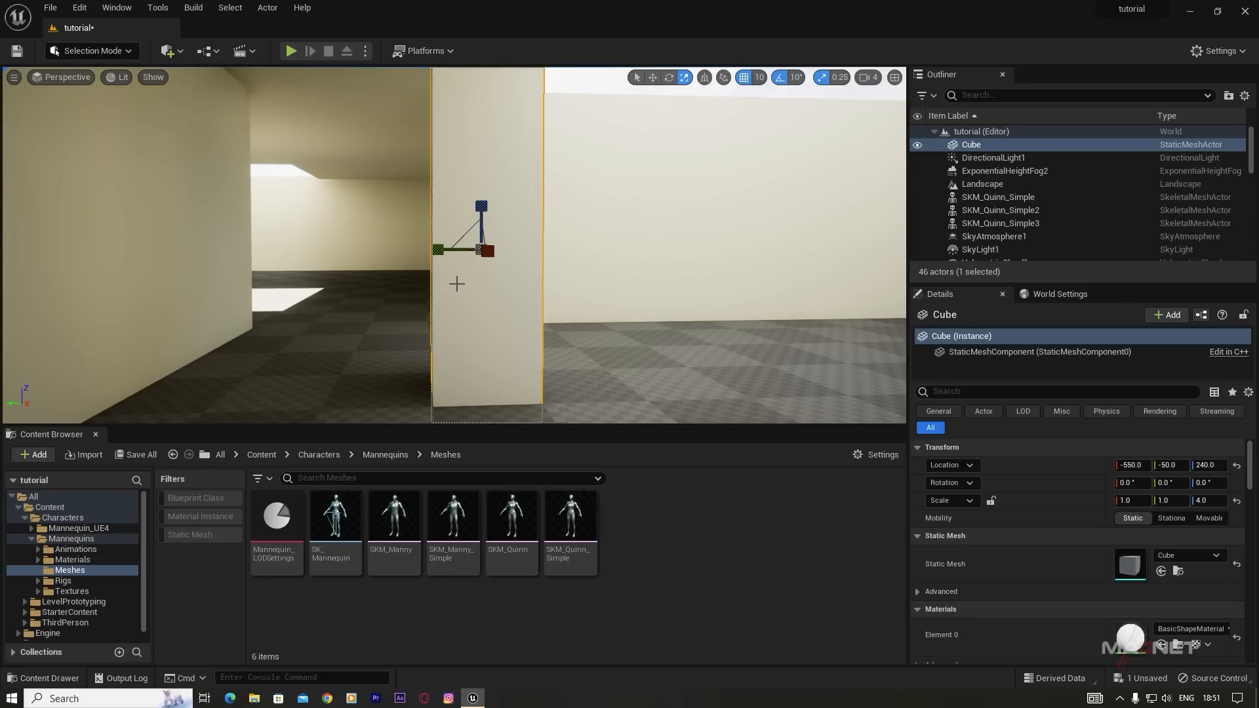
drag(437, 251, 455, 251)
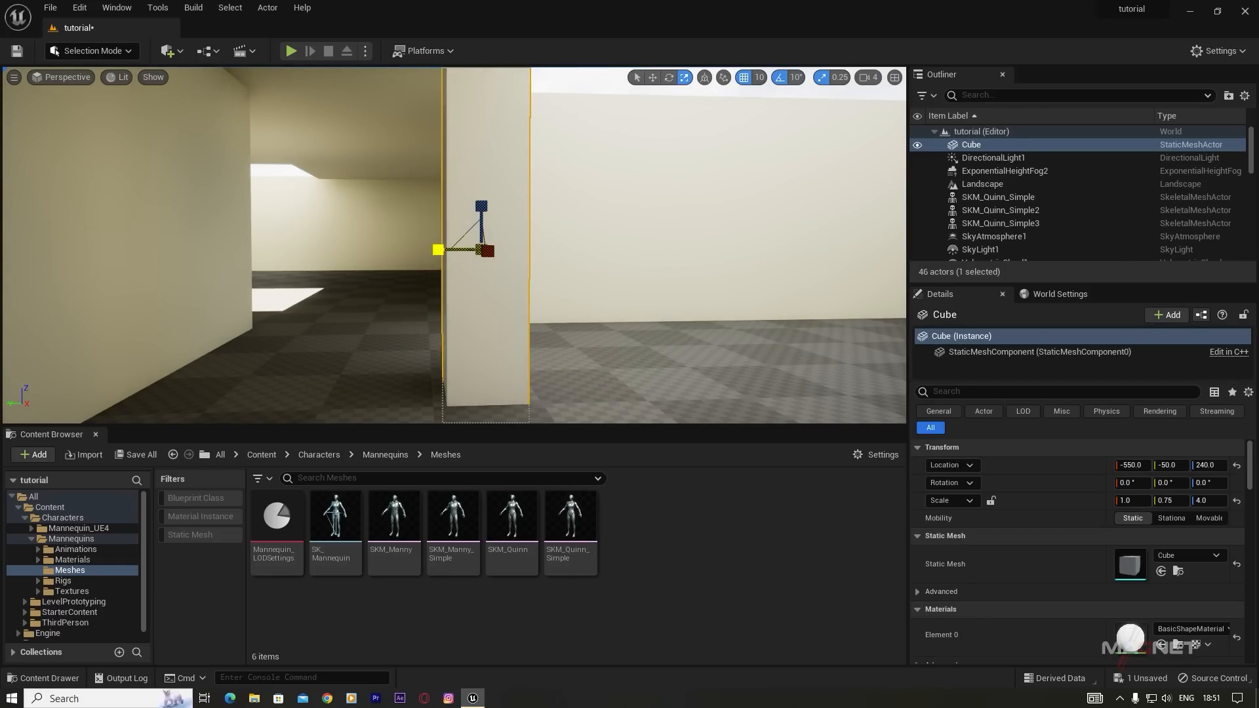
Step: Move the pillar to X -840, Y -100 at the wall end and scale it to 0.75 × 0.5 × 5.25
key(a)
right_drag(501, 287, 520, 320)
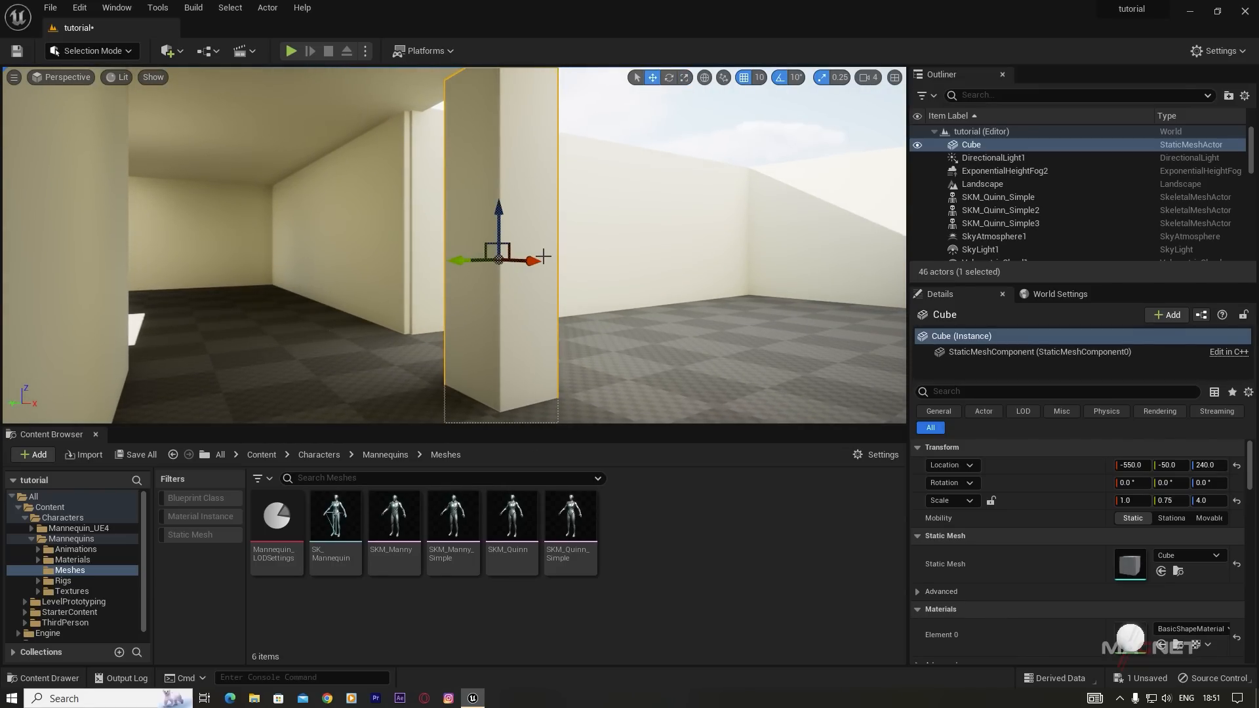
drag(532, 261, 401, 245)
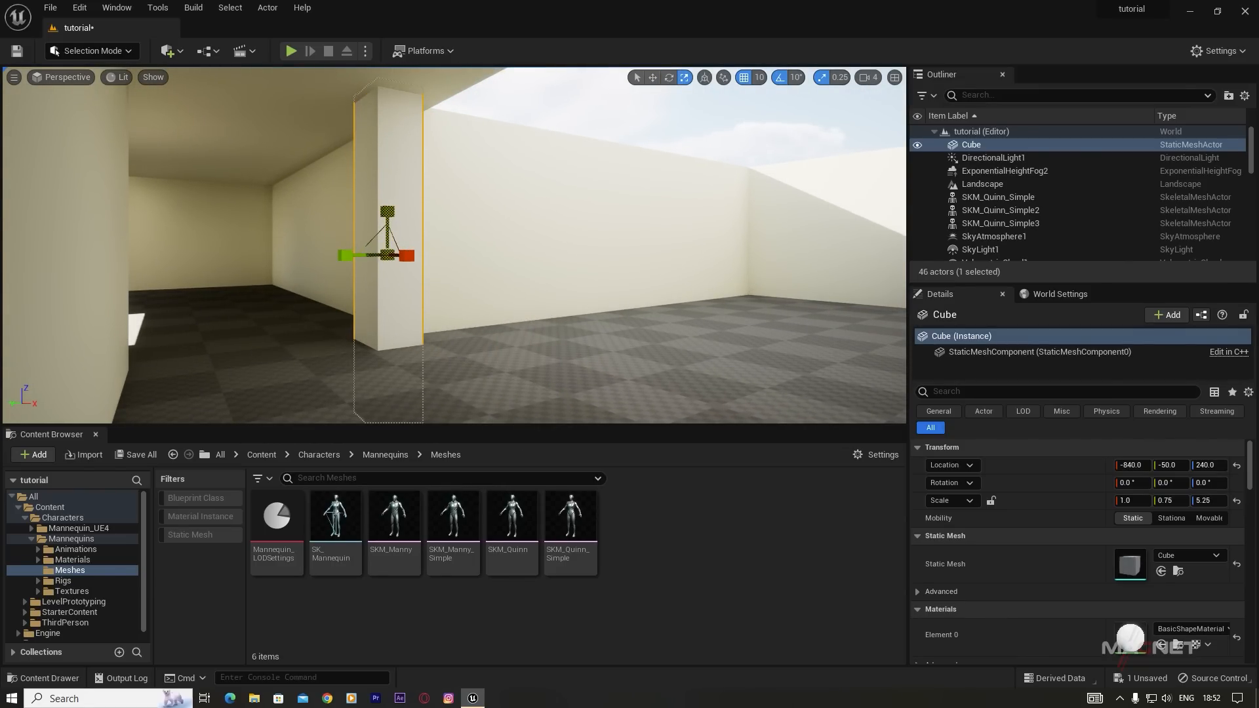
drag(345, 255, 379, 257)
right_drag(452, 256, 292, 200)
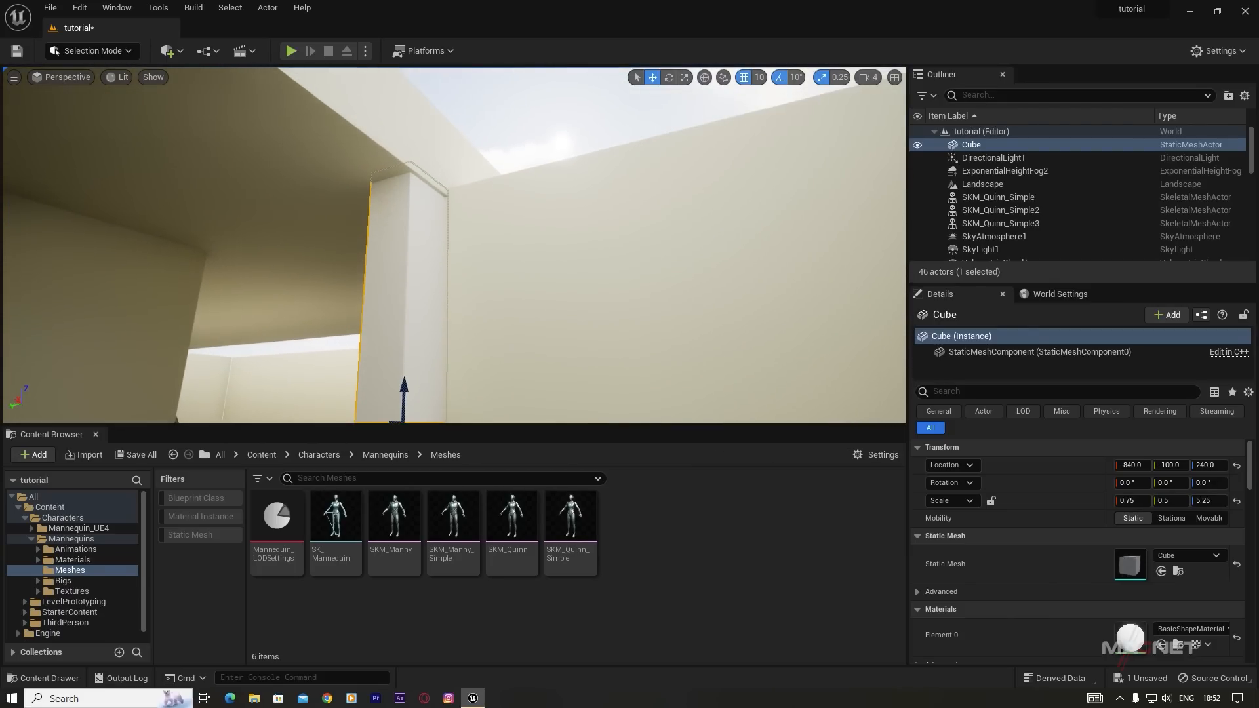
Step: Duplicate the pillar twice and space the copies along the X axis in line with it at Y -100
right_drag(418, 334, 596, 398)
key(f)
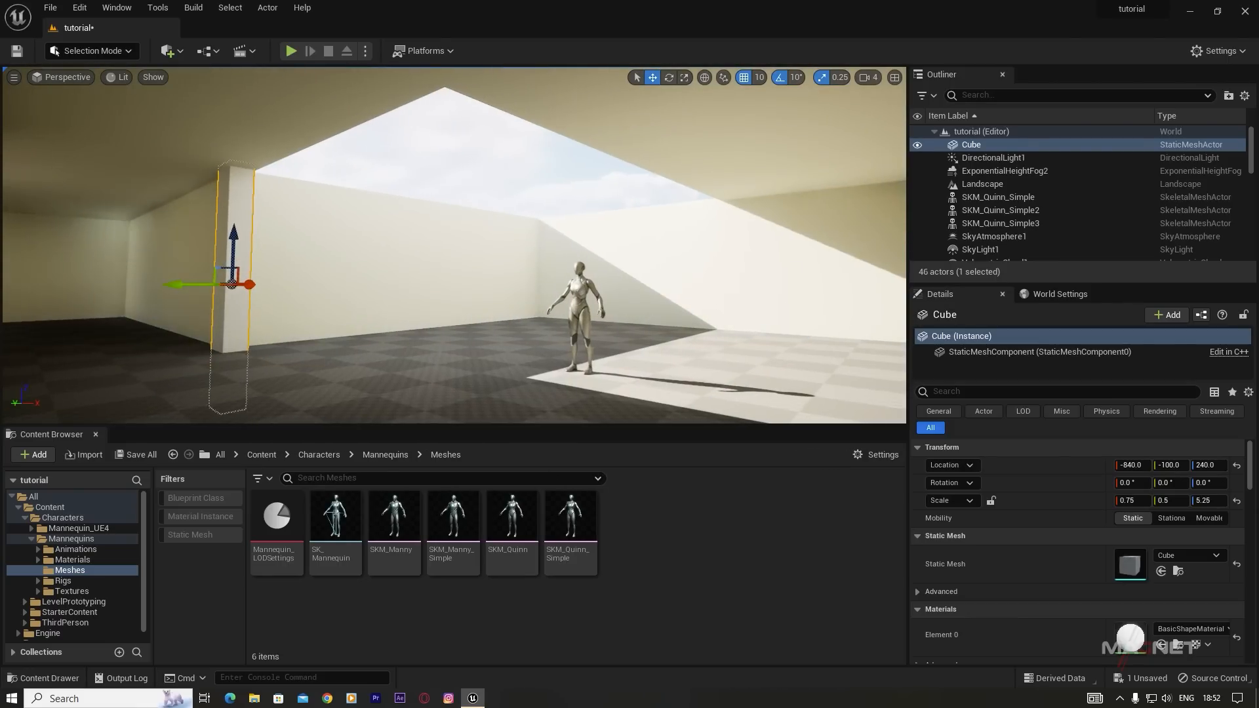
alt+drag(246, 283, 501, 326)
right_drag(549, 363, 663, 347)
alt+drag(194, 310, 662, 313)
right_drag(663, 313, 396, 347)
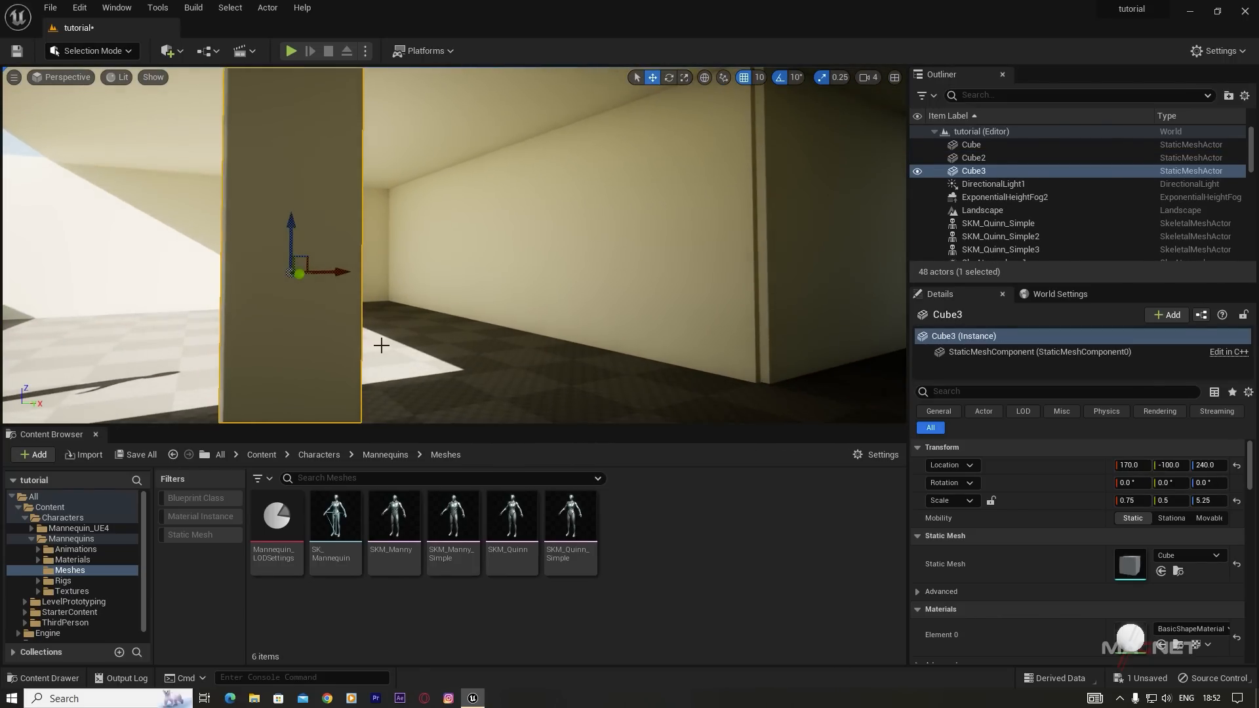
drag(330, 276, 775, 271)
right_drag(553, 316, 282, 295)
Step: Duplicate a pillar across the open room and place the copy at about X -170, Y -1270
click(258, 262)
alt+drag(203, 247, 774, 241)
right_drag(774, 241, 852, 242)
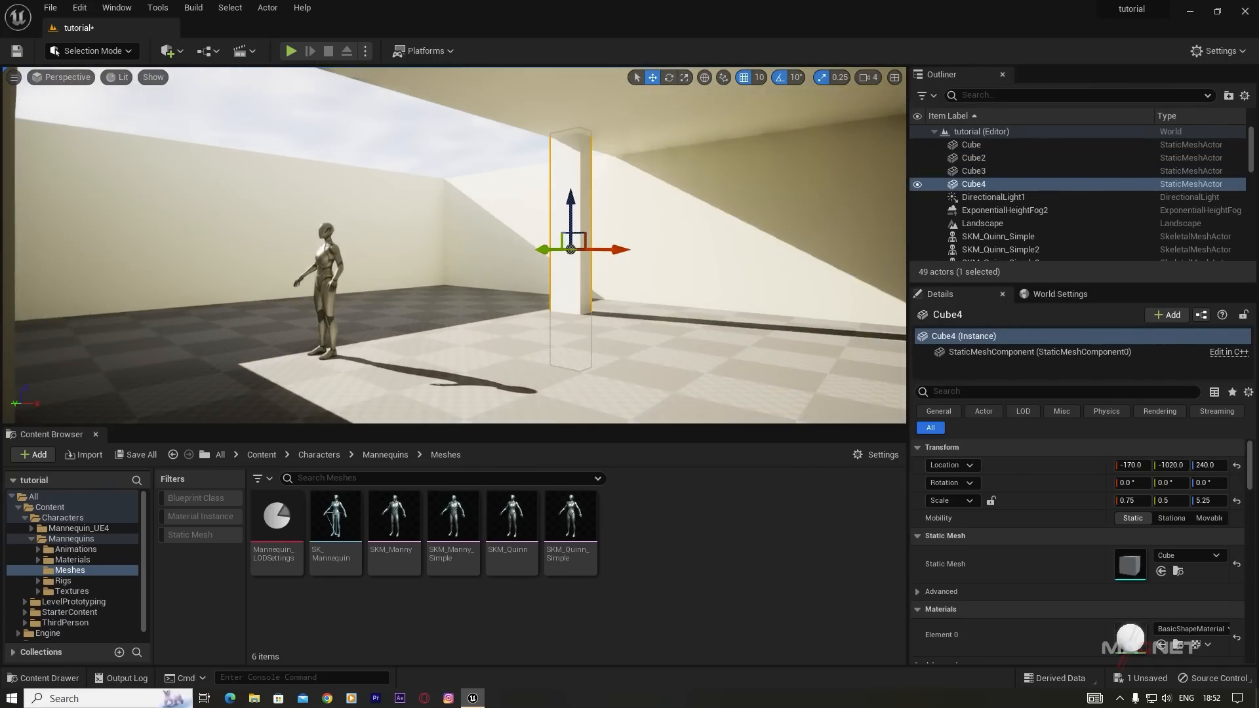
drag(545, 250, 602, 249)
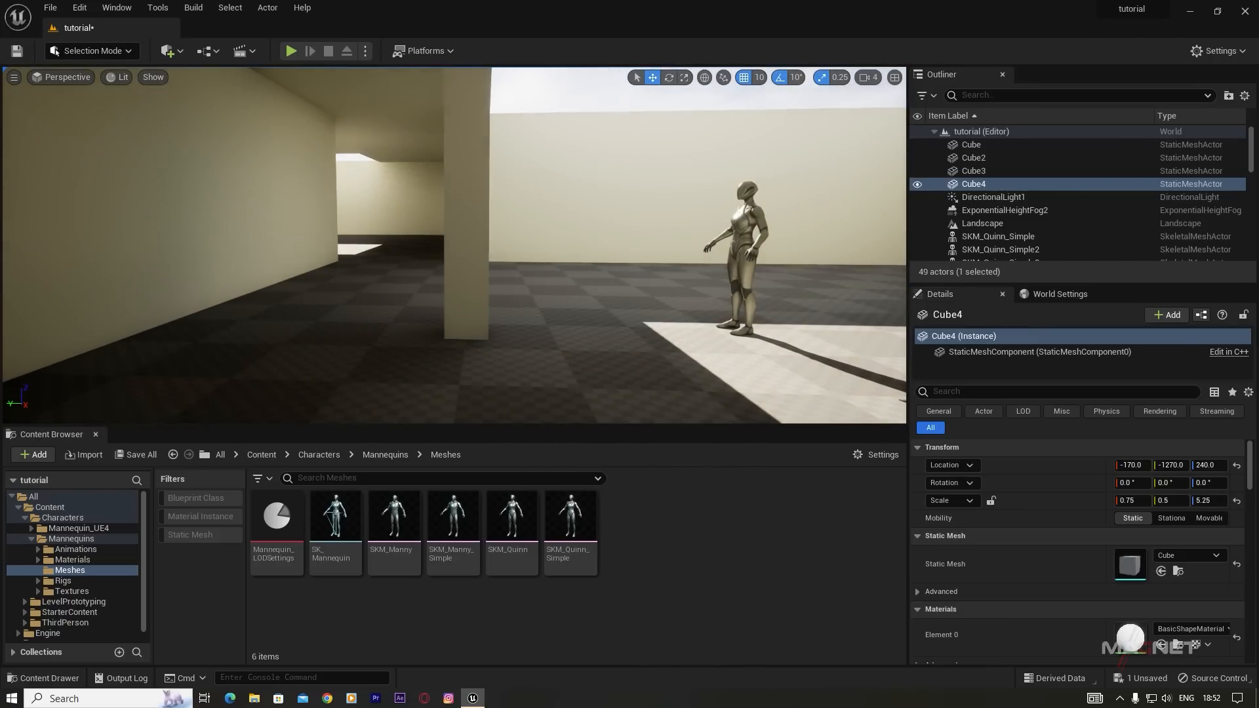
Step: Duplicate the pillar onto the corridor wall at X -170, Y 300, and copy it again to about X -830, Y 300
click(467, 269)
alt+drag(414, 225, 109, 219)
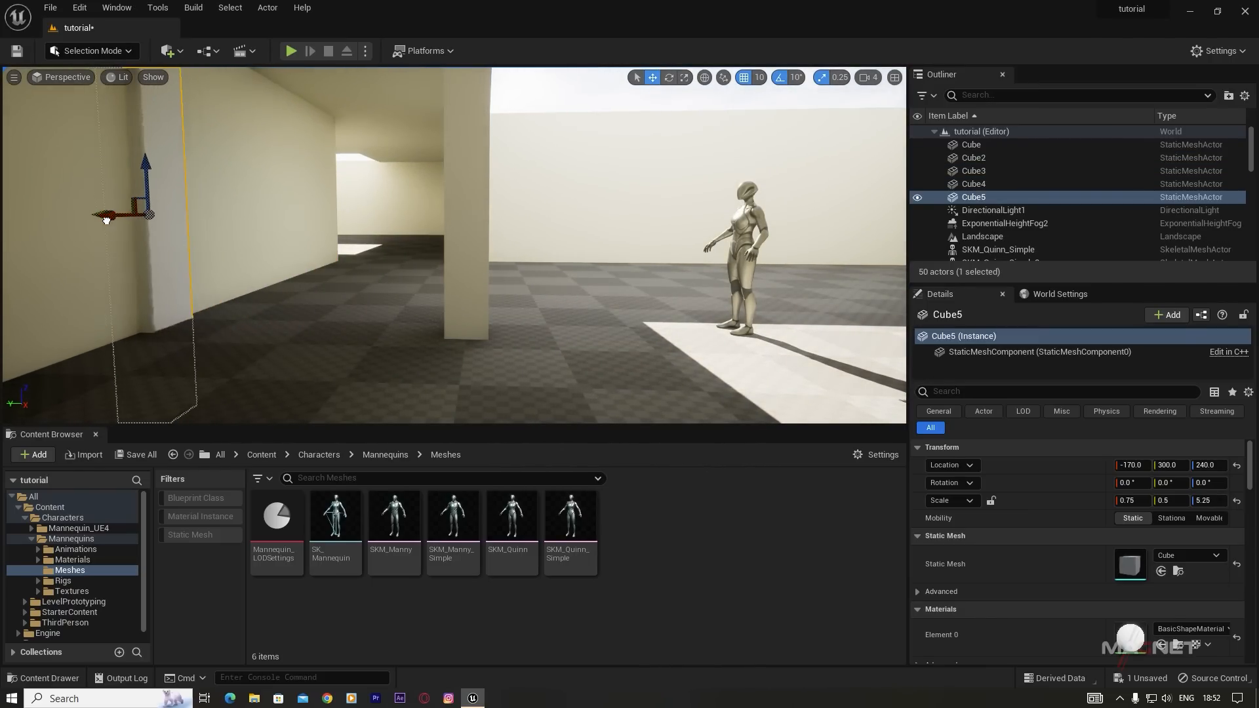
right_drag(326, 293, 293, 237)
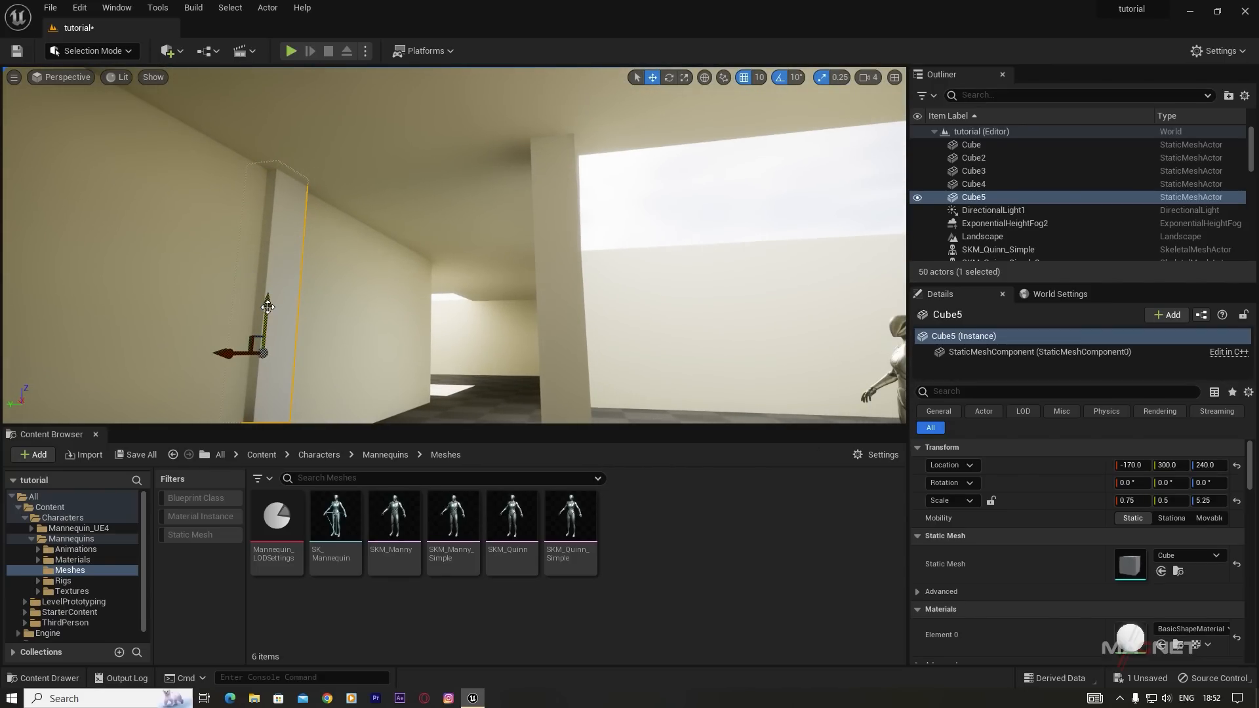
alt+drag(230, 354, 415, 350)
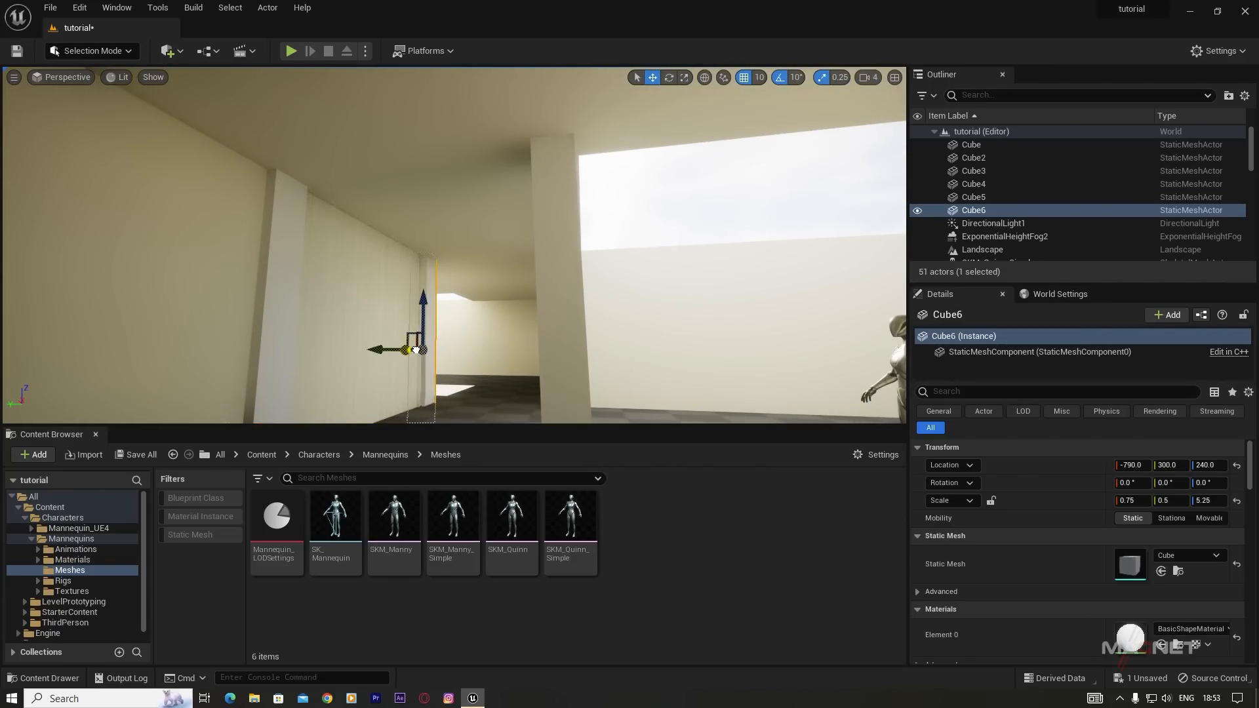
right_drag(417, 350, 469, 322)
key(w)
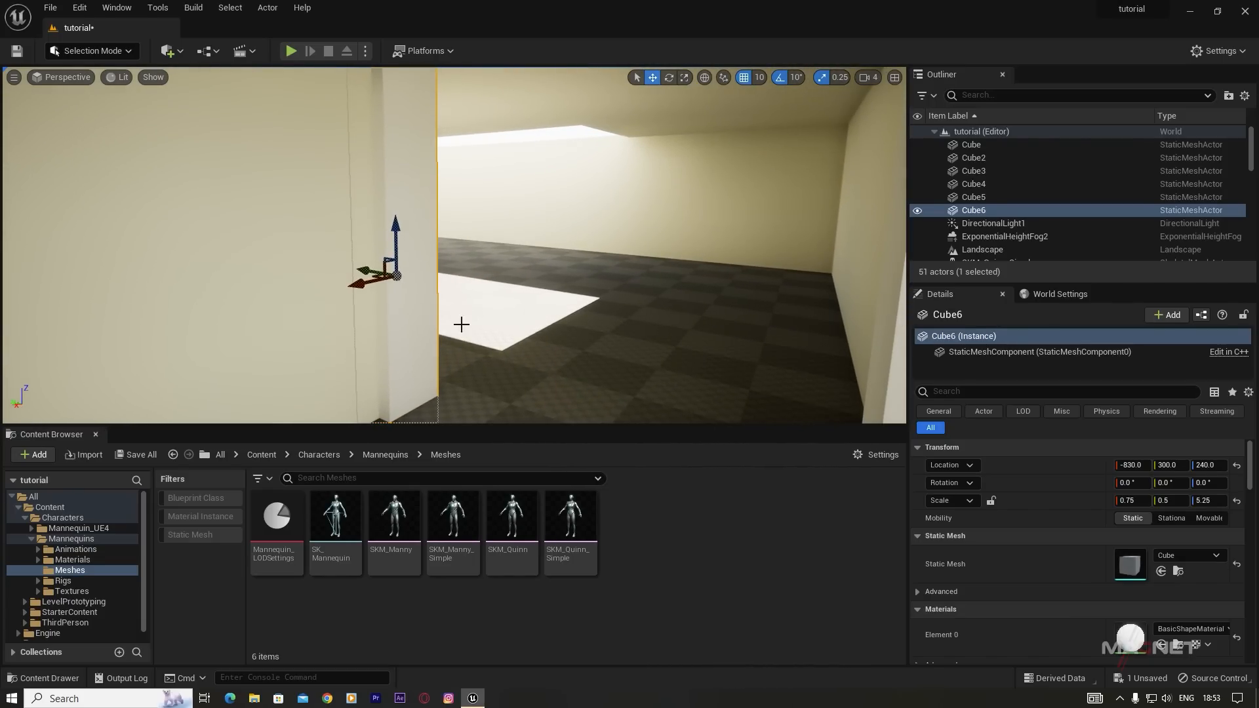
Step: Duplicate the corridor wall pillar twice more and adjust the position of the new copies
alt+drag(357, 285, 667, 211)
right_drag(667, 212, 688, 223)
alt+drag(688, 223, 706, 225)
right_drag(705, 225, 734, 223)
drag(630, 206, 642, 207)
right_drag(643, 207, 630, 229)
Step: Select a pillar and duplicate it to about X -830, Y 830, Z 240
click(429, 240)
right_drag(429, 240, 367, 289)
click(361, 305)
alt+drag(402, 281, 591, 279)
right_drag(591, 279, 498, 282)
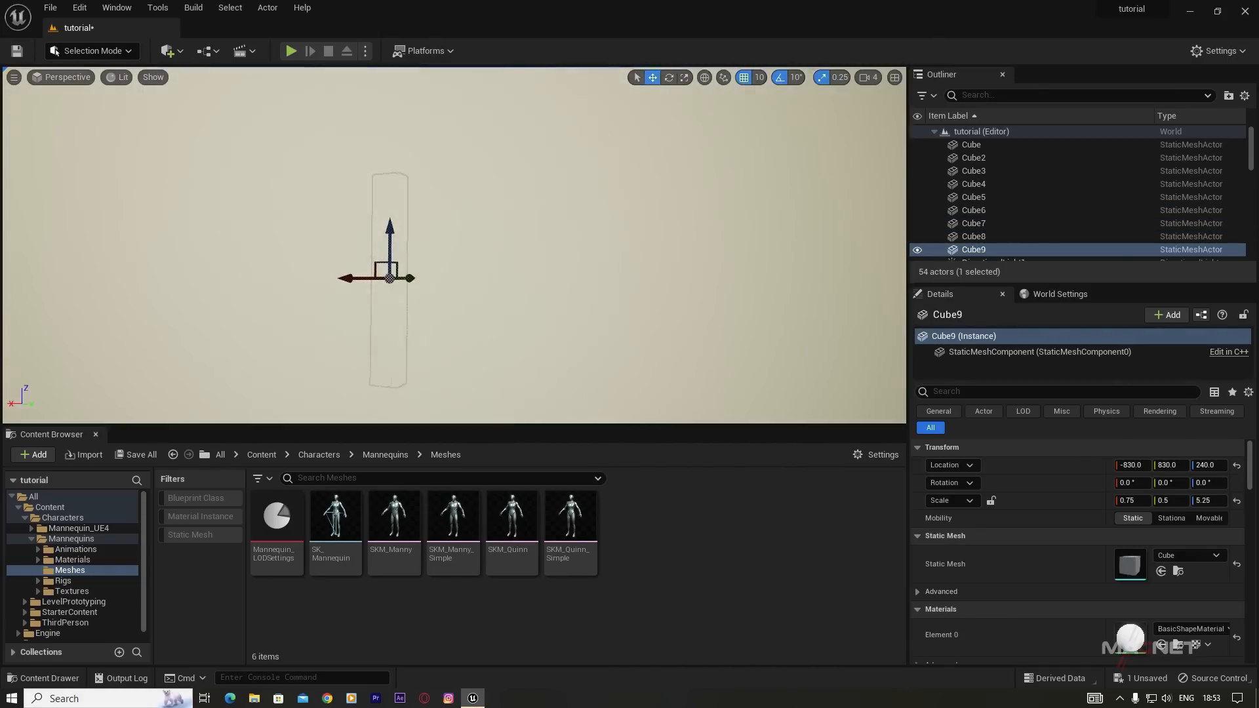
Step: Duplicate the pillar further along X at Y 830, placing the newest copy at about X -1690
alt+drag(343, 277, 590, 277)
right_drag(590, 276, 655, 275)
right_drag(459, 275, 420, 275)
drag(685, 271, 613, 273)
right_drag(613, 273, 457, 281)
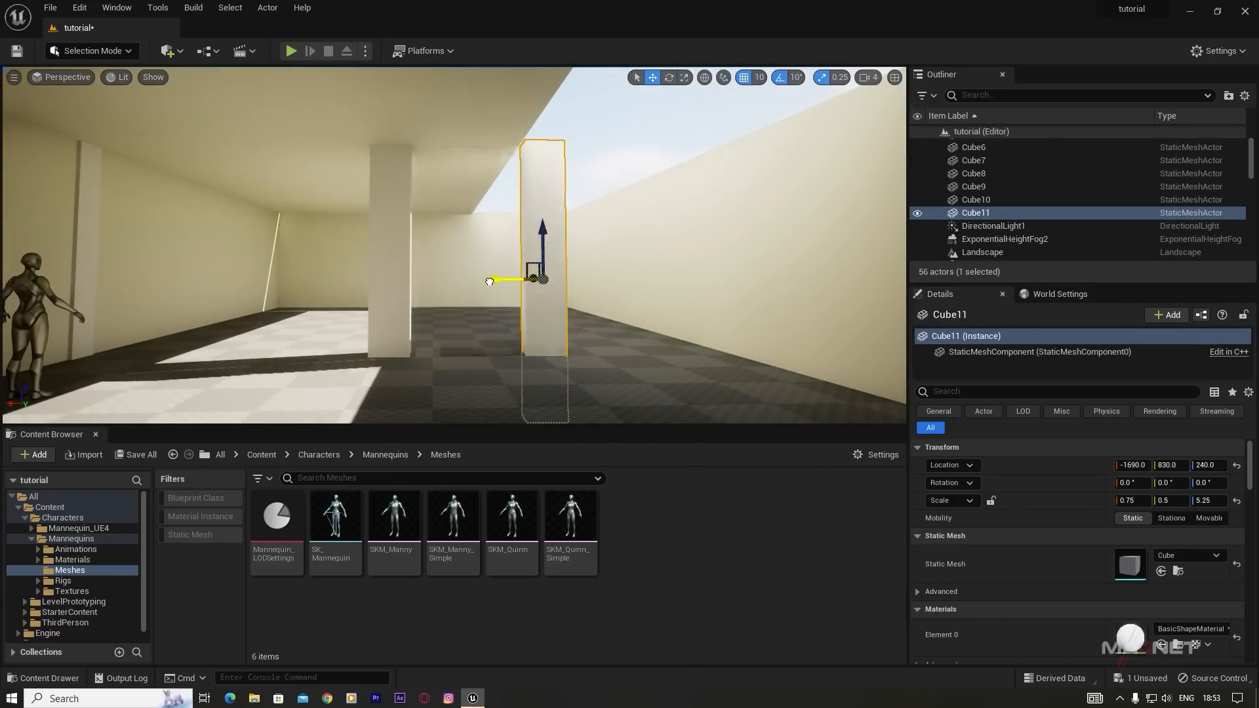
Step: Duplicate another pillar for the far room, adjust its position and delete the surplus copy
alt+drag(679, 283, 577, 282)
right_drag(577, 282, 427, 280)
right_drag(299, 276, 423, 283)
drag(426, 286, 434, 287)
right_drag(434, 286, 341, 282)
alt+drag(569, 270, 504, 268)
key(Delete)
Step: Duplicate pillars onto the remaining bare walls so that the copies line both sides of the corridor
right_drag(504, 268, 393, 270)
click(577, 262)
right_drag(576, 262, 694, 265)
alt+drag(385, 285, 453, 231)
right_drag(453, 231, 78, 234)
key(s)
key(d)
right_drag(695, 253, 695, 254)
click(539, 223)
alt+drag(498, 261, 178, 272)
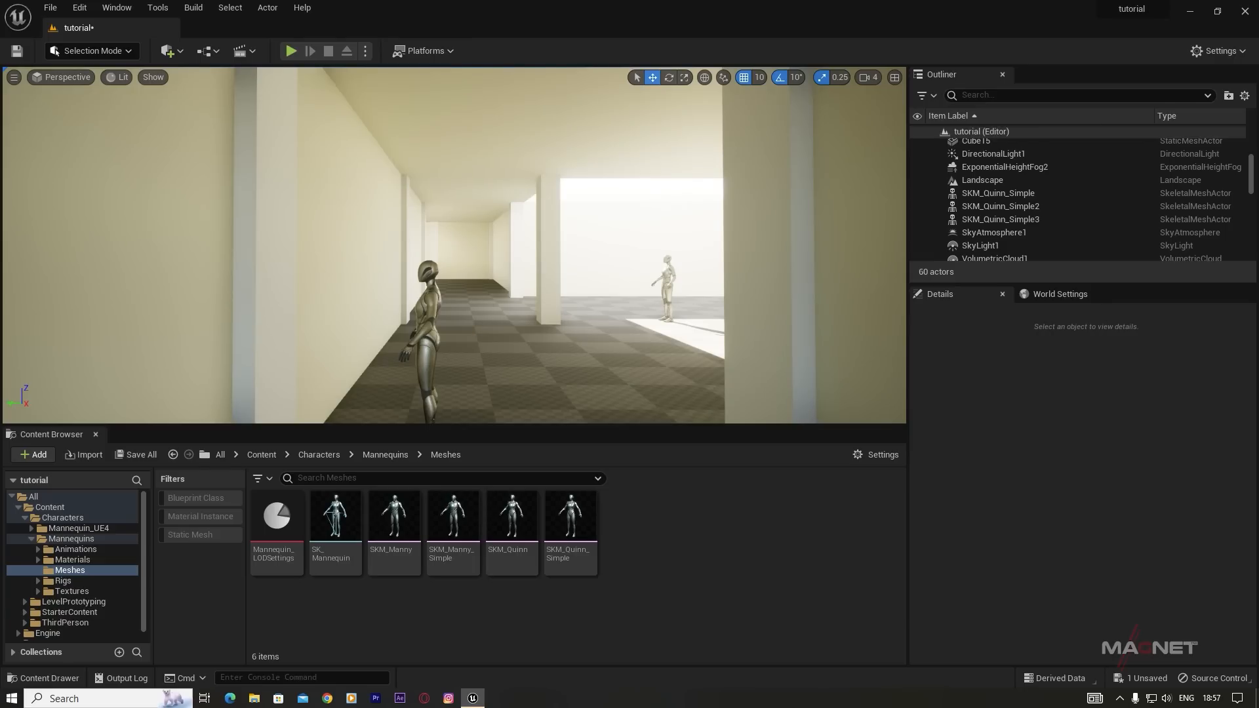
Step: Filter the StarterContent folder to static meshes and find the wall pieces with door openings
right_drag(452, 246, 511, 247)
right_drag(499, 361, 354, 360)
right_drag(500, 361, 400, 367)
scroll(65, 592, down, 1)
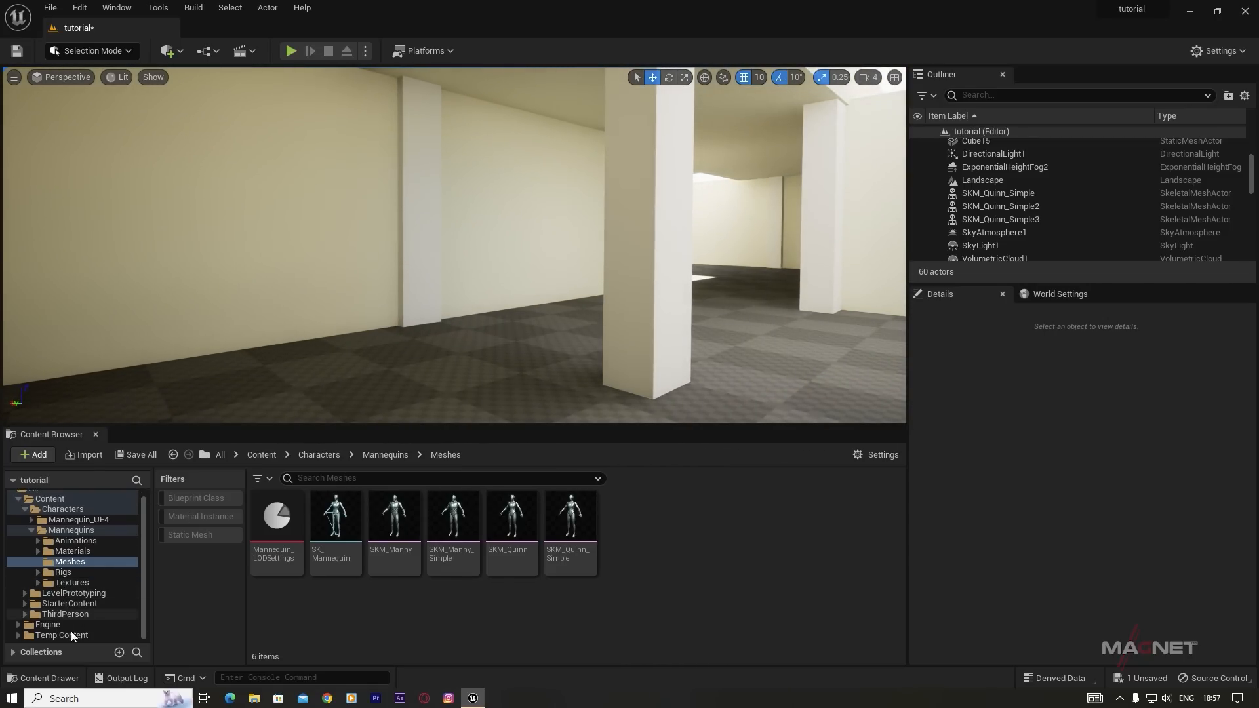
click(78, 593)
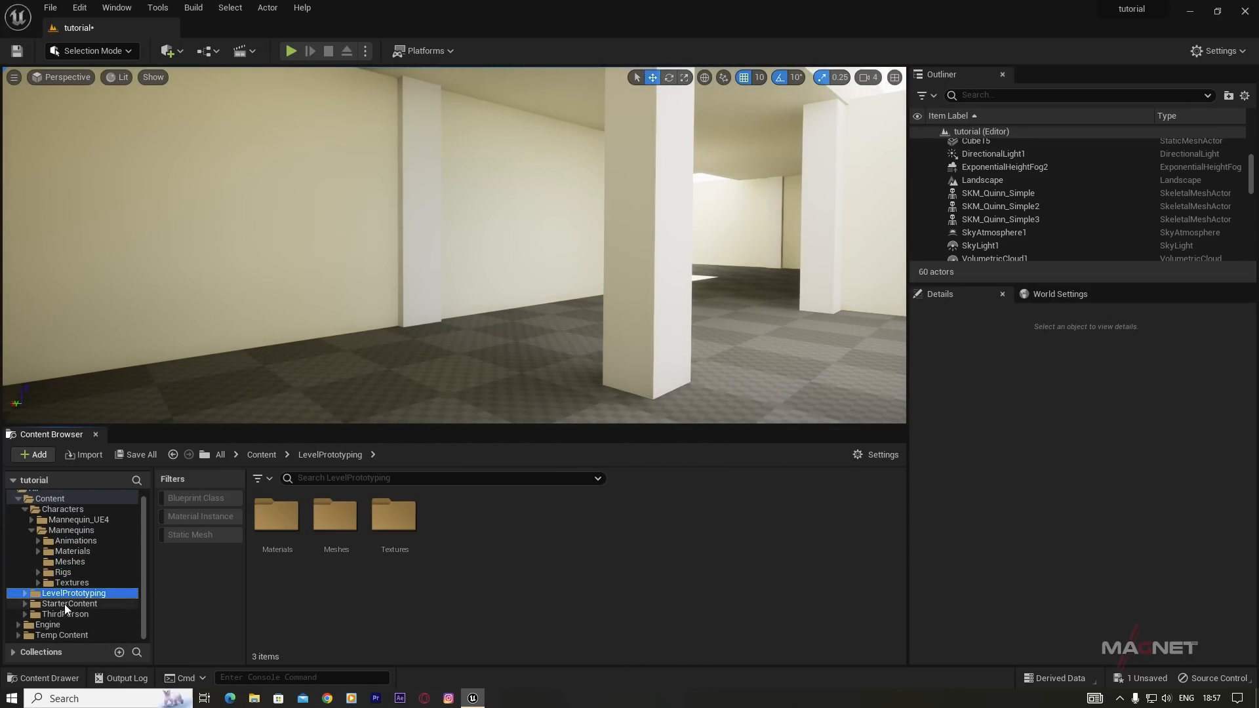
click(59, 604)
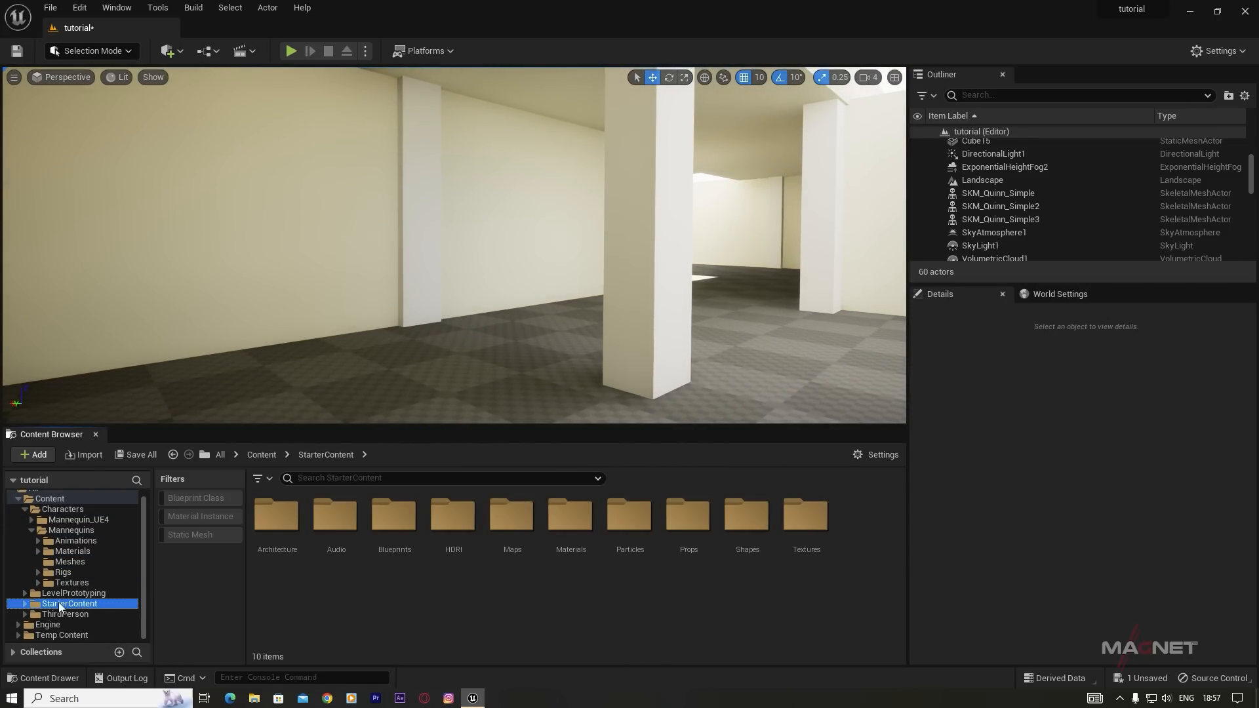
click(173, 535)
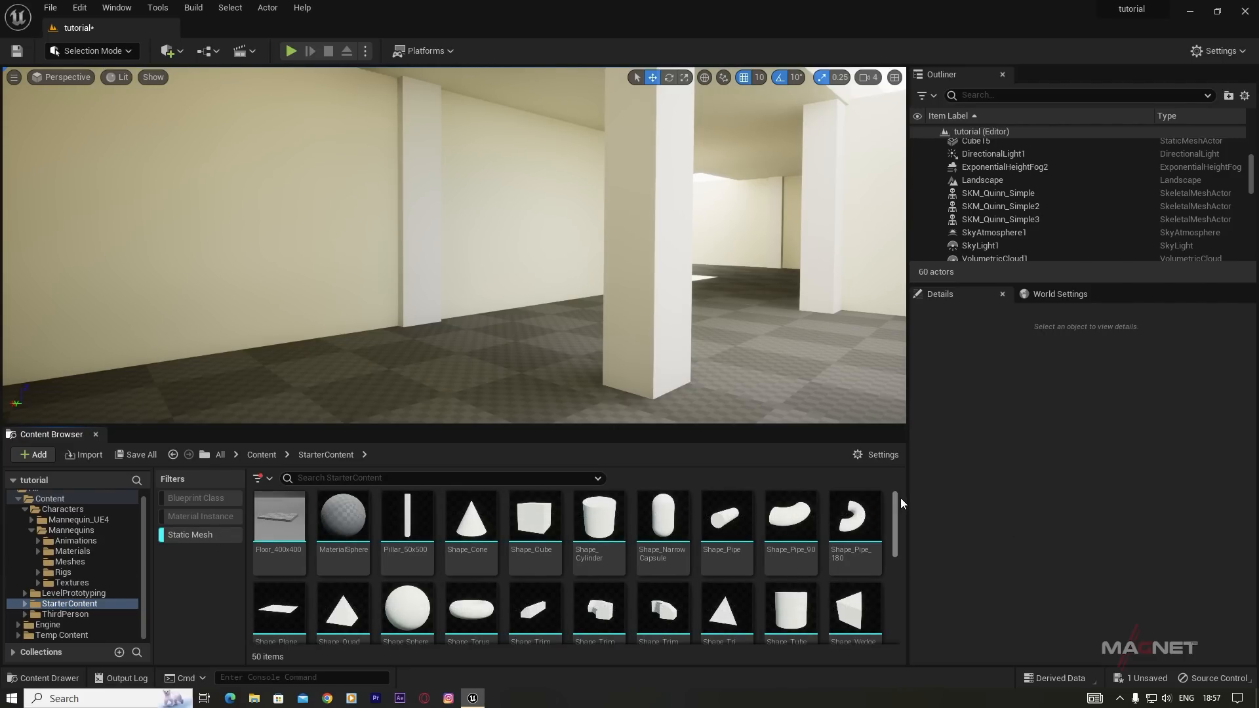
drag(894, 505, 887, 607)
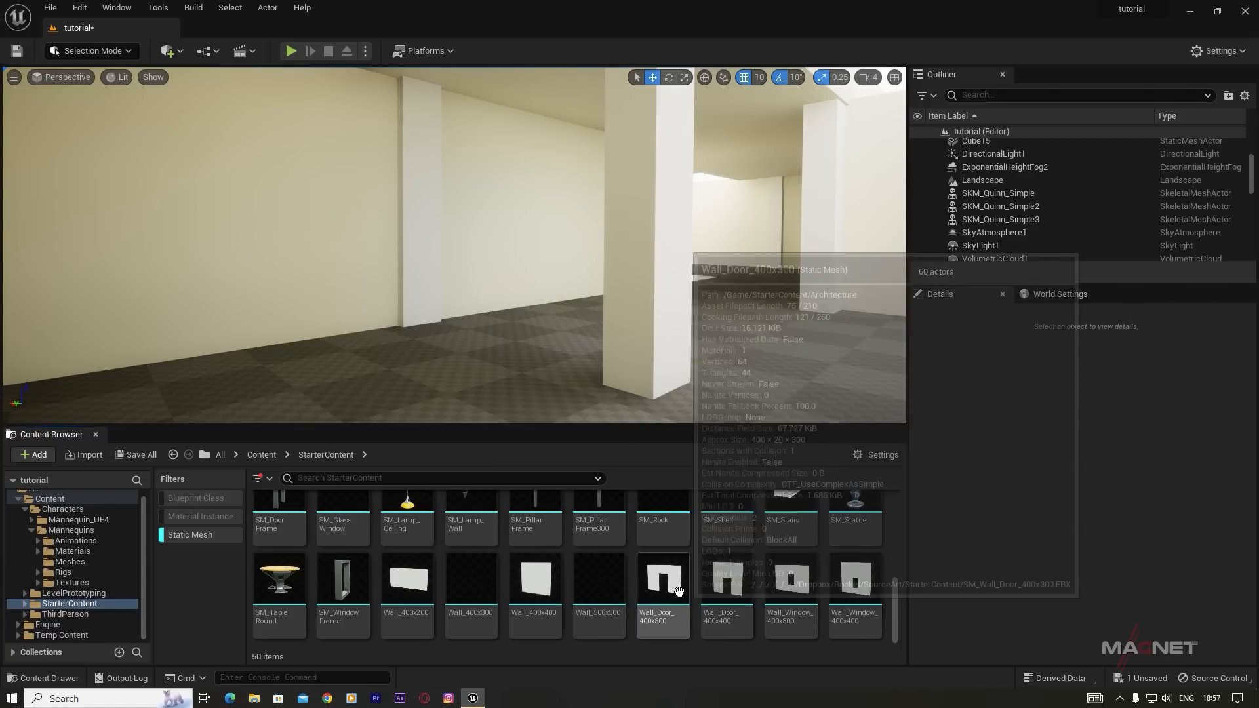
Step: Place a Wall_Door_400x300 mesh against the sunlit room's wall beside the pillar and delete the solid wall segment it replaces
right_drag(644, 384, 871, 386)
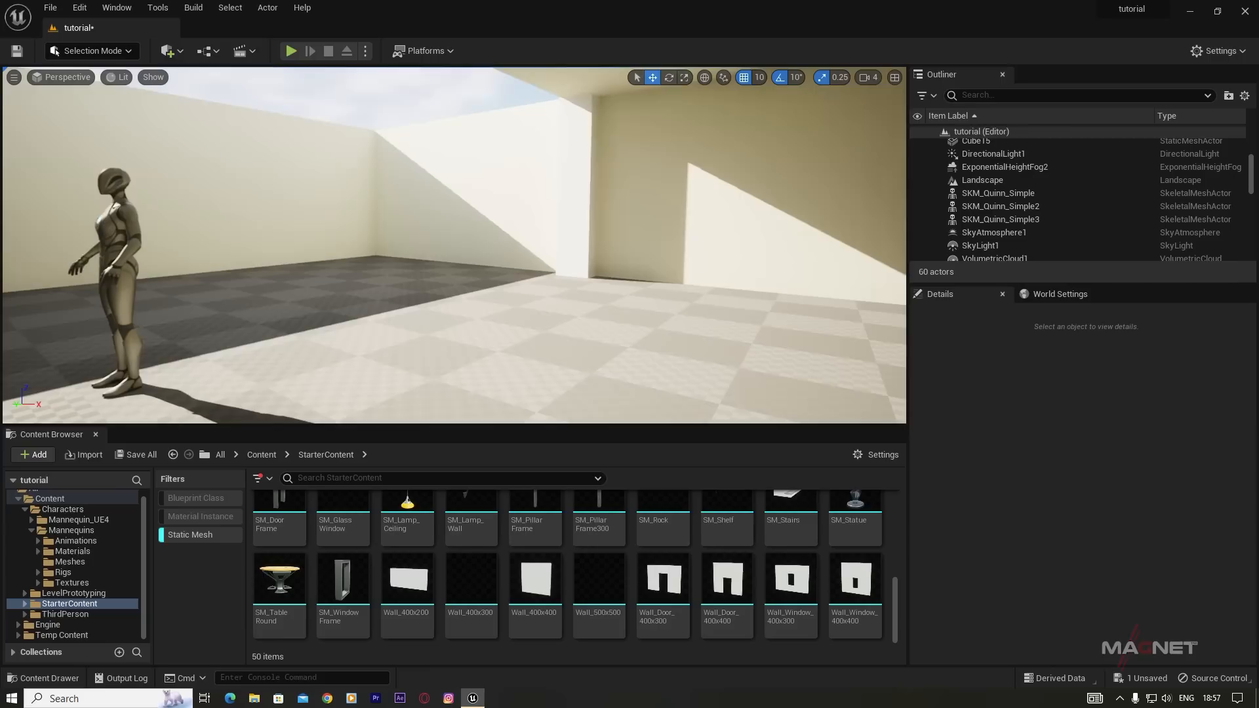
drag(662, 583, 516, 214)
click(522, 220)
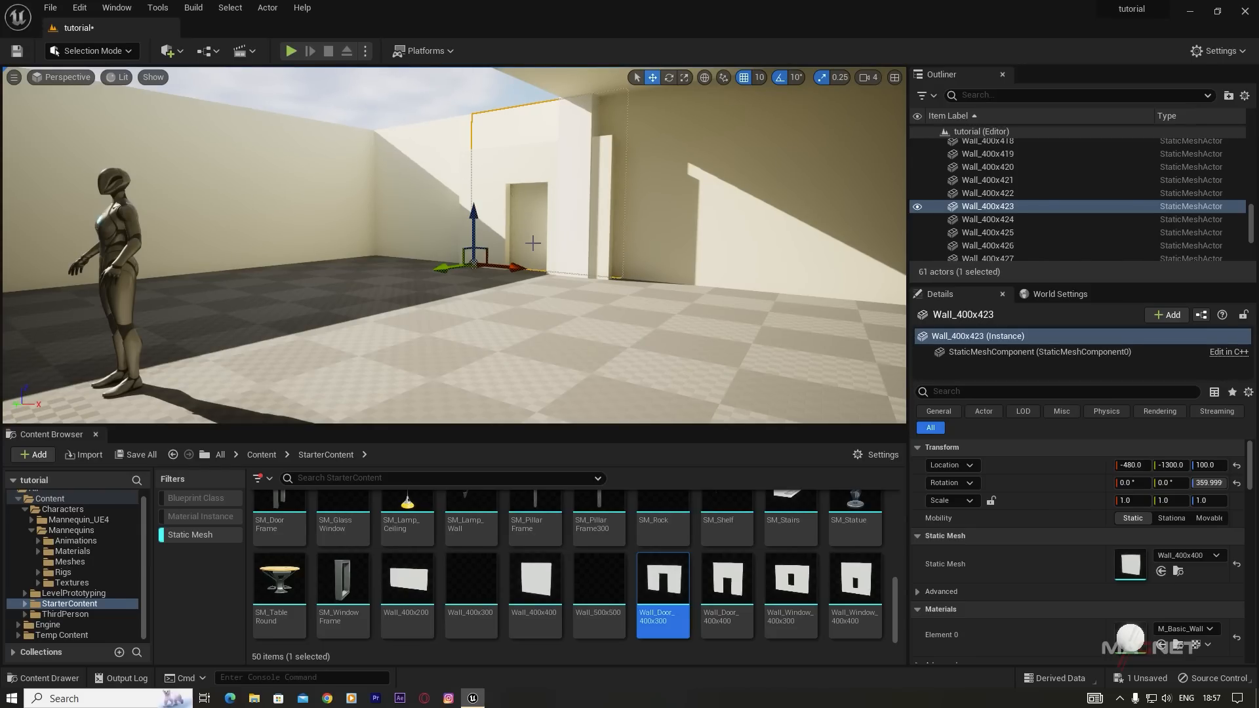
key(Delete)
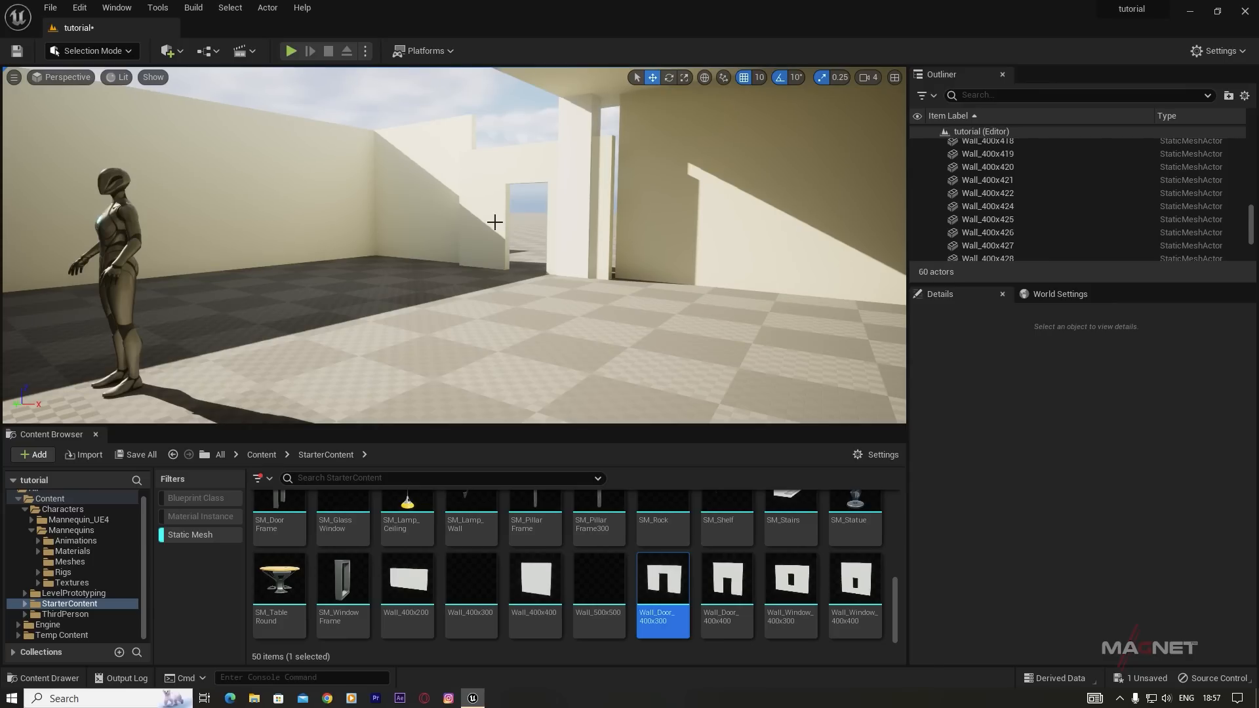
Step: Align the door wall with its neighbours at X -490, Y -1300, Z 100
click(494, 222)
drag(428, 270, 442, 263)
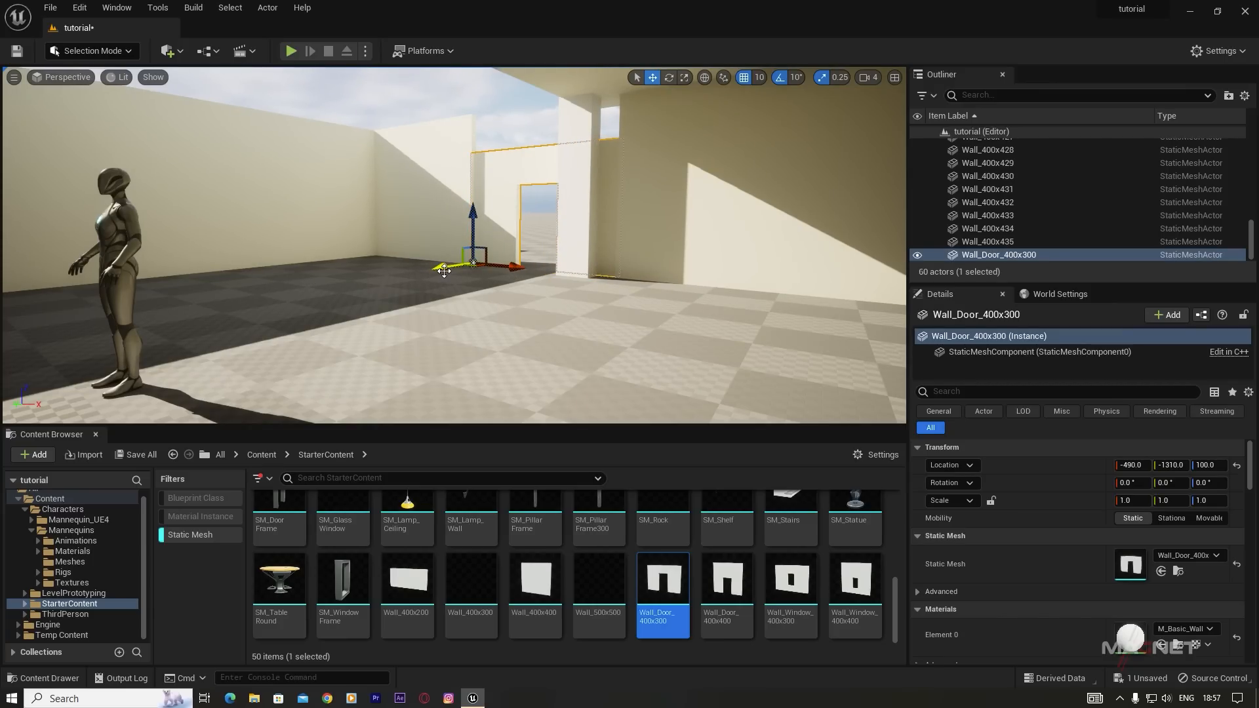
key(w)
right_drag(479, 331, 508, 318)
key(s)
drag(363, 347, 368, 342)
right_drag(423, 339, 425, 321)
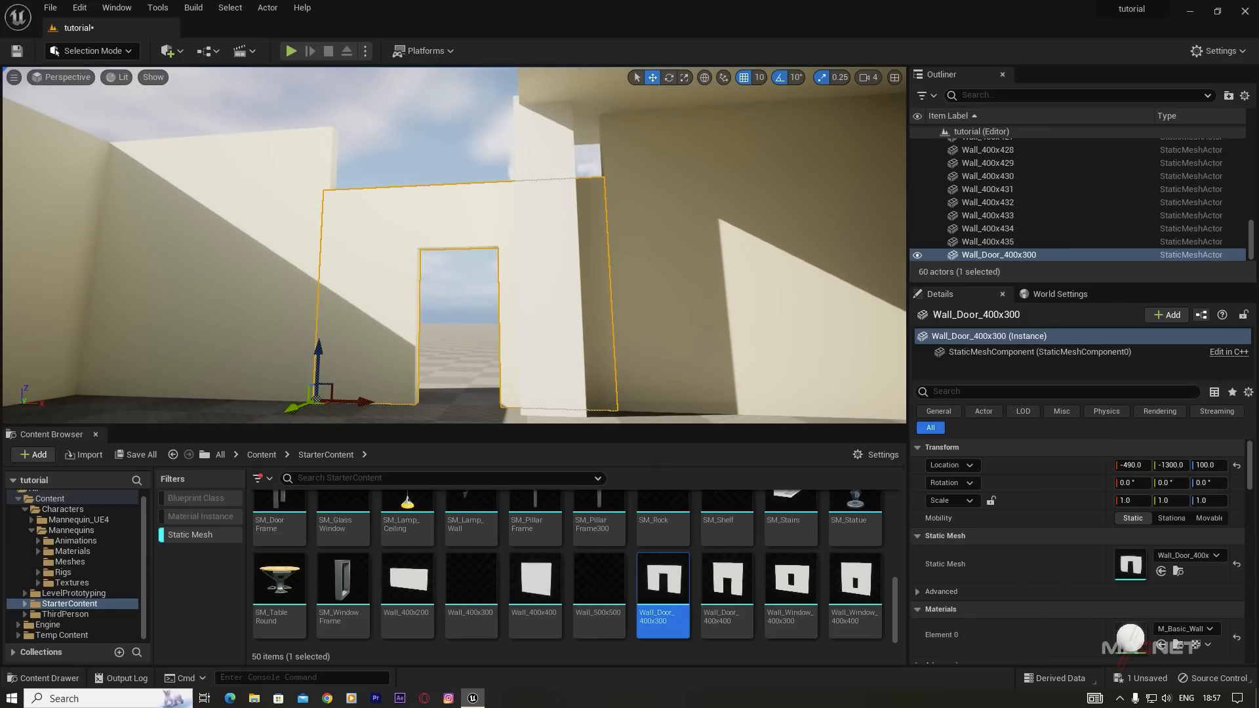
Step: Add a cube above the door wall at X -330, Y -1270, Z 460 and set its X scale to 3.75
click(180, 52)
mouse_move(203, 188)
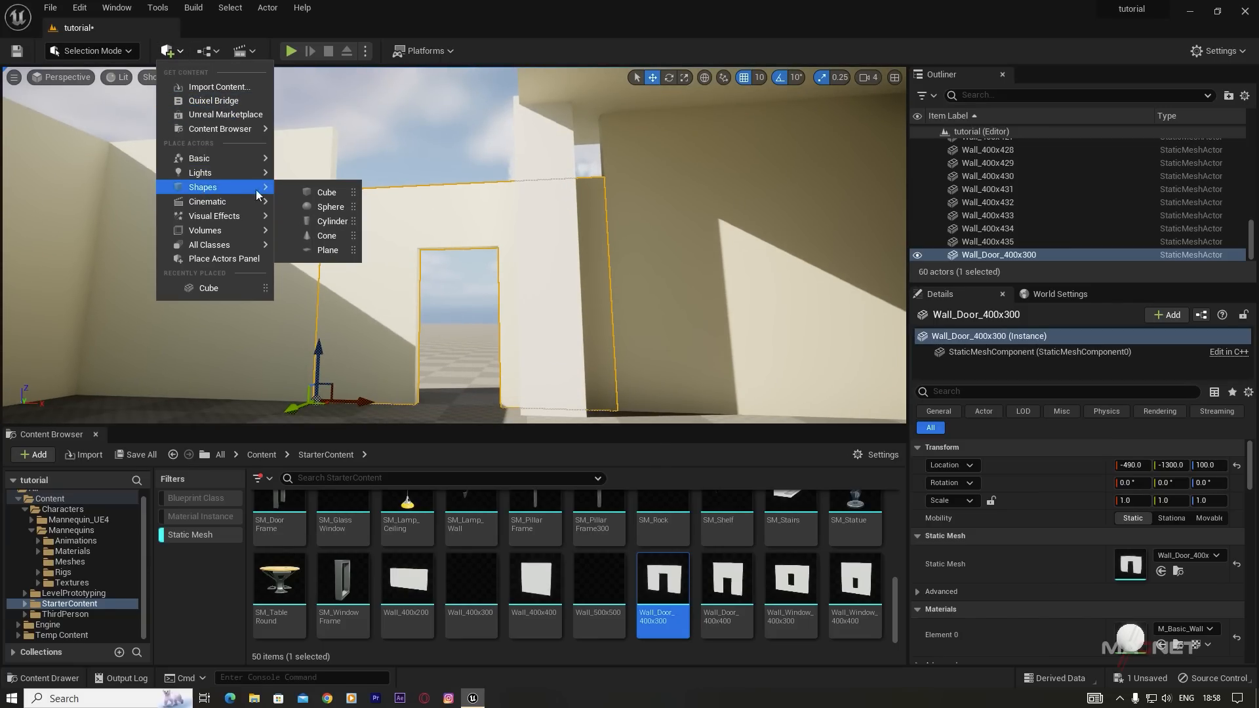
click(314, 192)
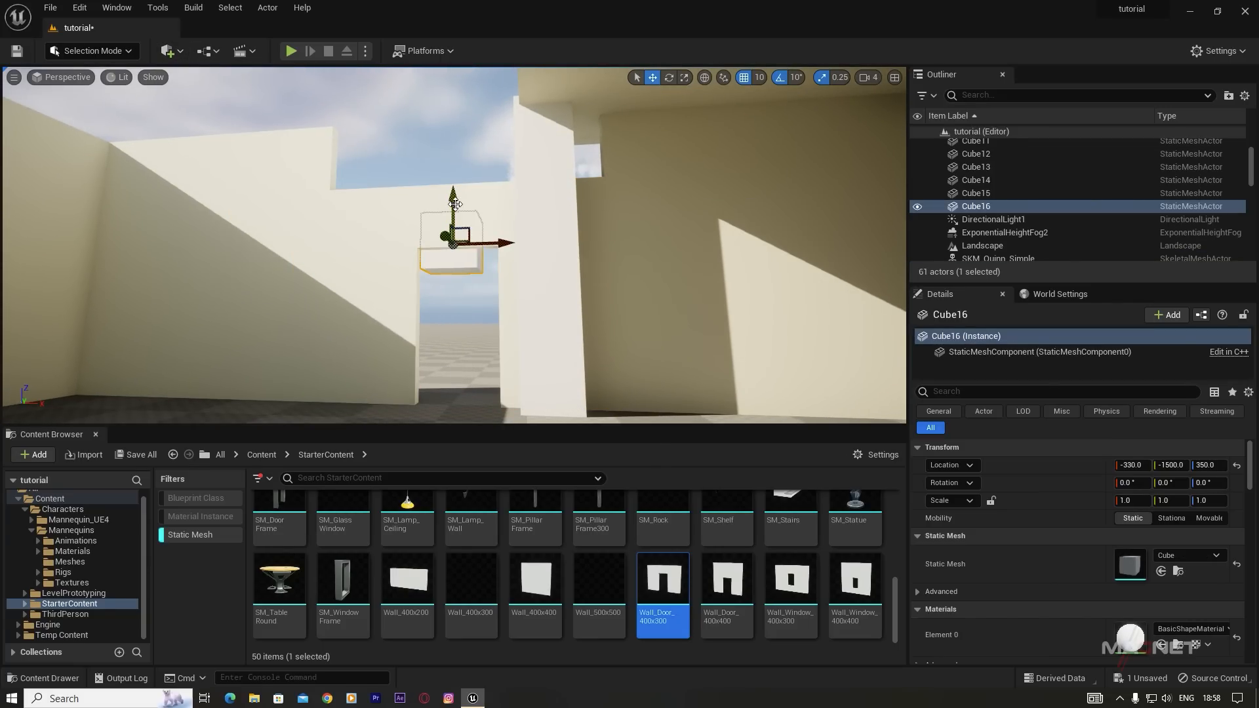
drag(455, 204, 459, 104)
mouse_move(477, 244)
right_down()
mouse_move(476, 190)
mouse_move(477, 245)
right_up()
drag(459, 196, 536, 244)
drag(509, 178, 577, 226)
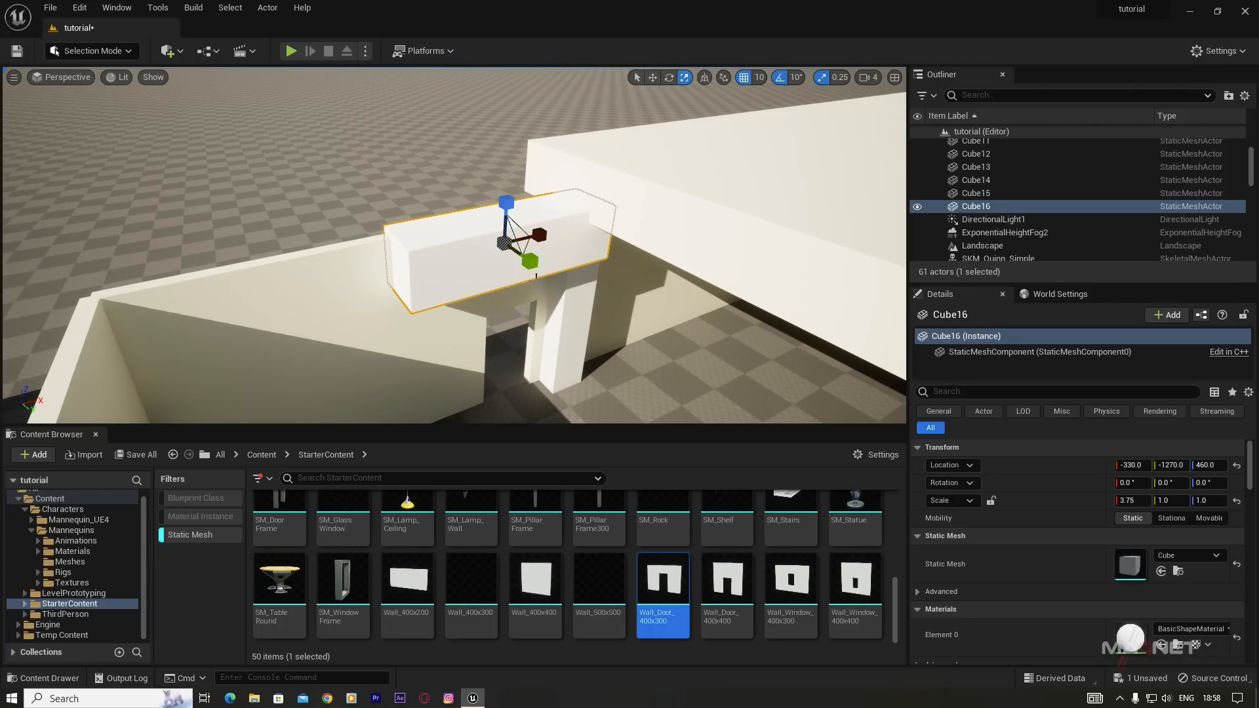
Step: Thin the cube above the door wall to a Y scale of 0.25
drag(530, 262, 517, 251)
right_drag(516, 288, 601, 268)
key(a)
key(w)
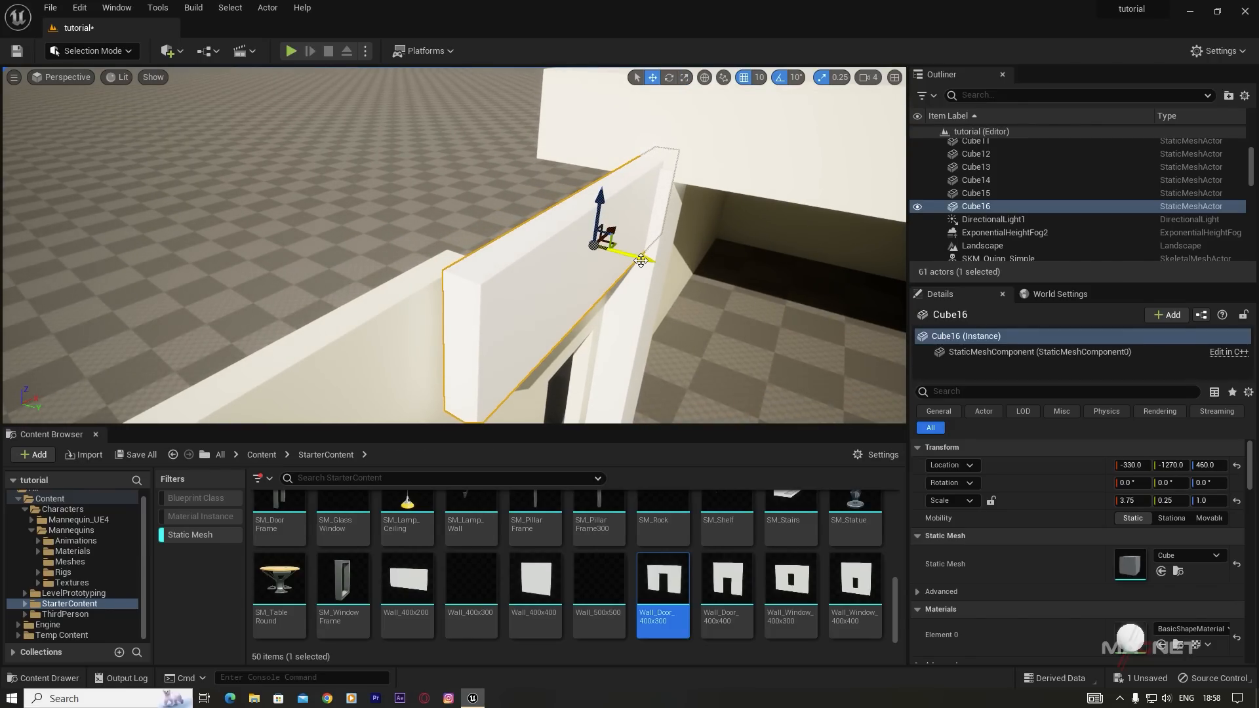
Step: Lengthen the cube above the door wall to an X scale of 4.5 and position it at X -310, Y about -1303, Z 450 with grid snapping off
drag(640, 261, 607, 255)
drag(567, 192, 614, 207)
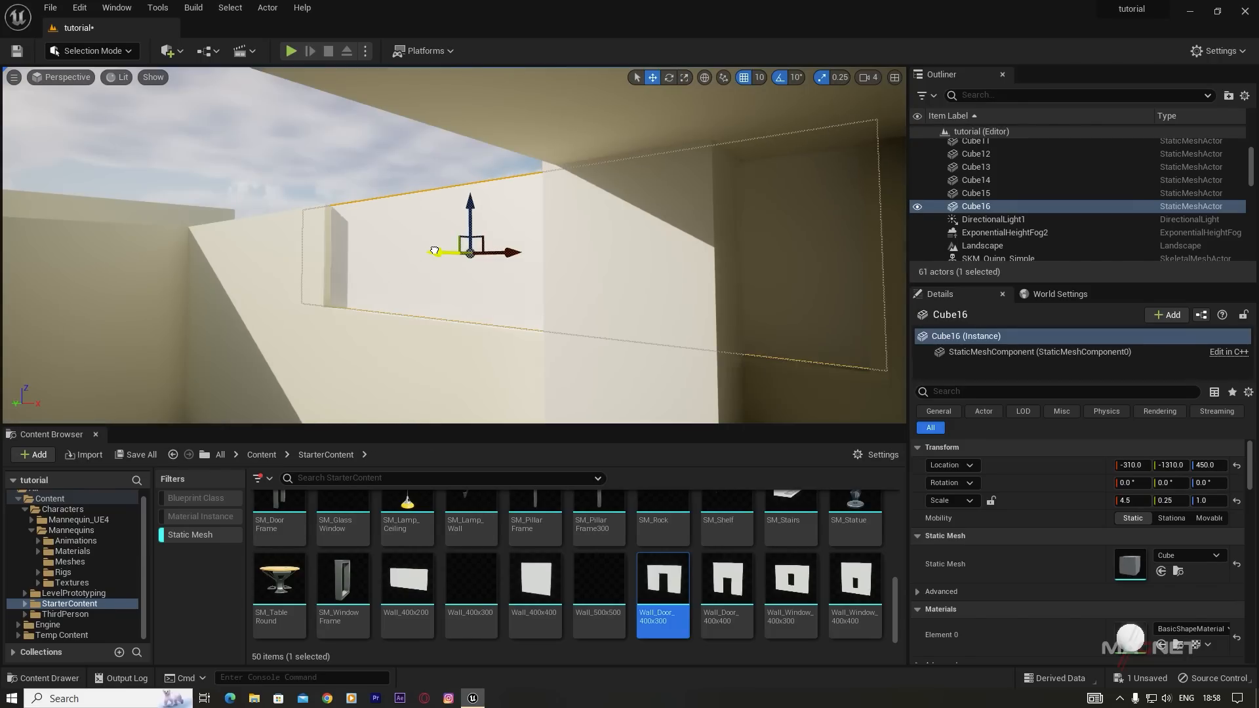
mouse_move(433, 251)
mouse_down()
mouse_move(450, 250)
mouse_move(436, 258)
mouse_up()
click(745, 77)
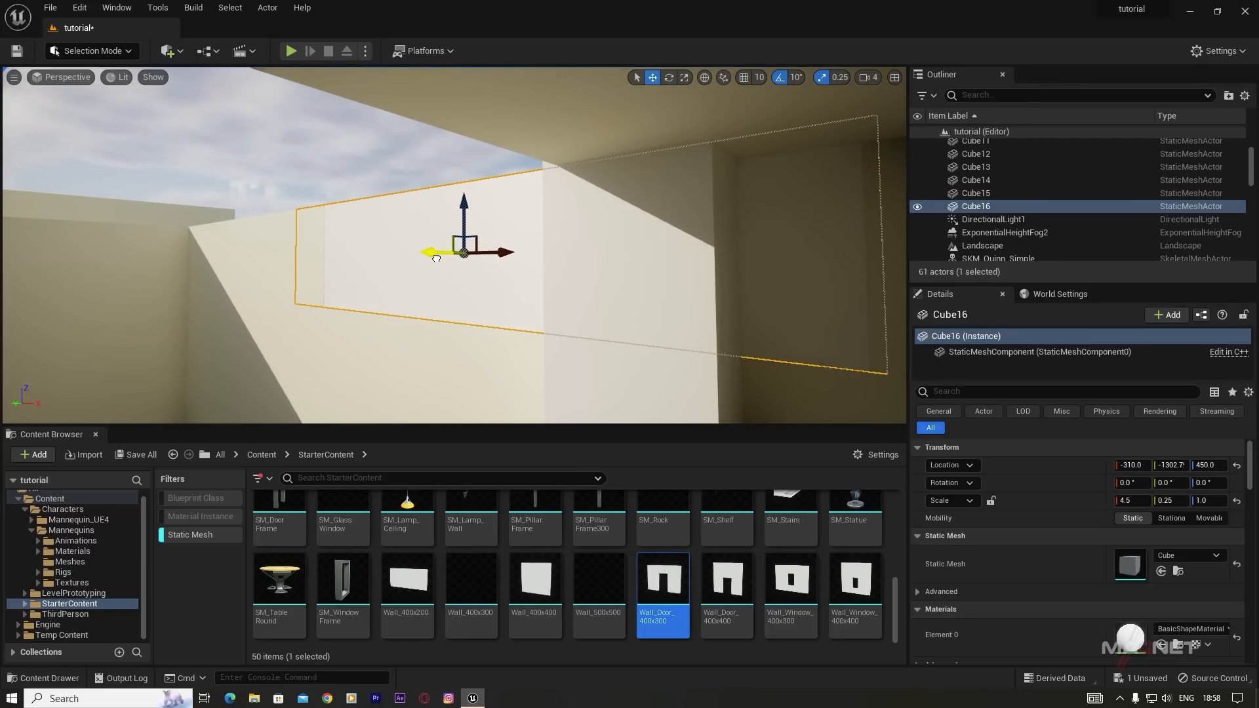
Step: Copy the door wall across the interior to Y about -71 and delete the solid wall segment behind the opposite pillar
right_drag(463, 303, 483, 206)
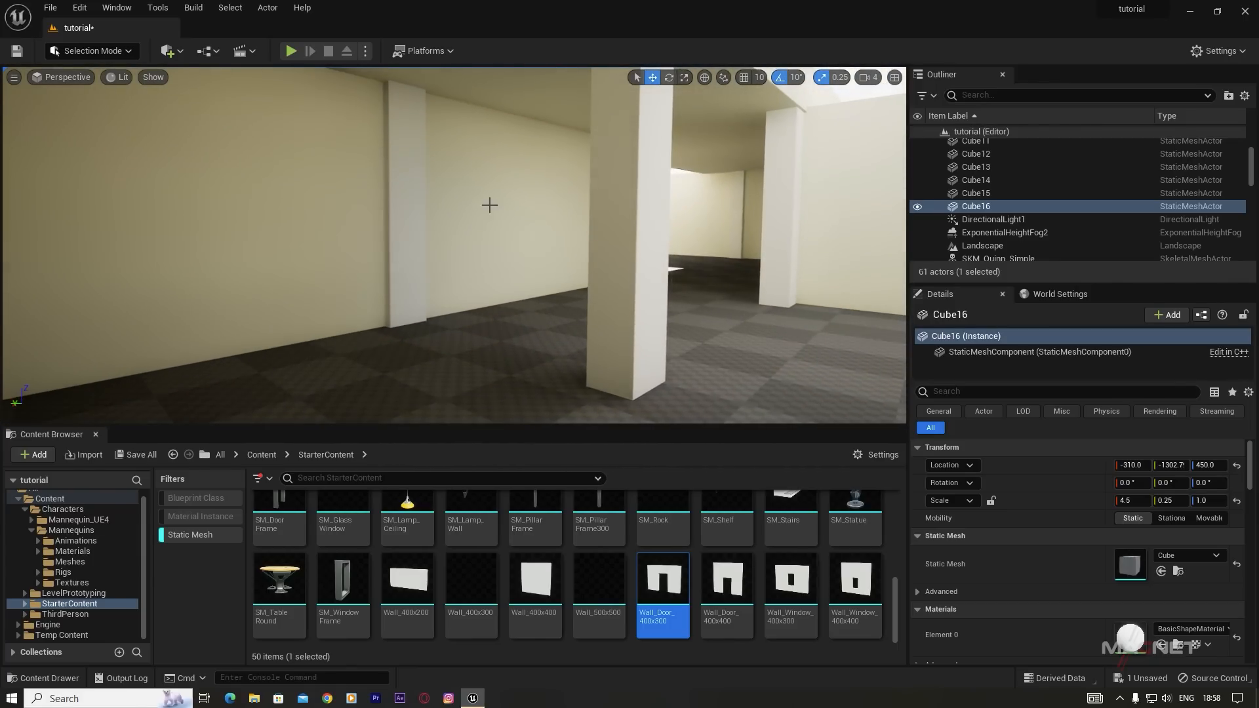
right_drag(323, 332, 692, 238)
drag(692, 238, 237, 201)
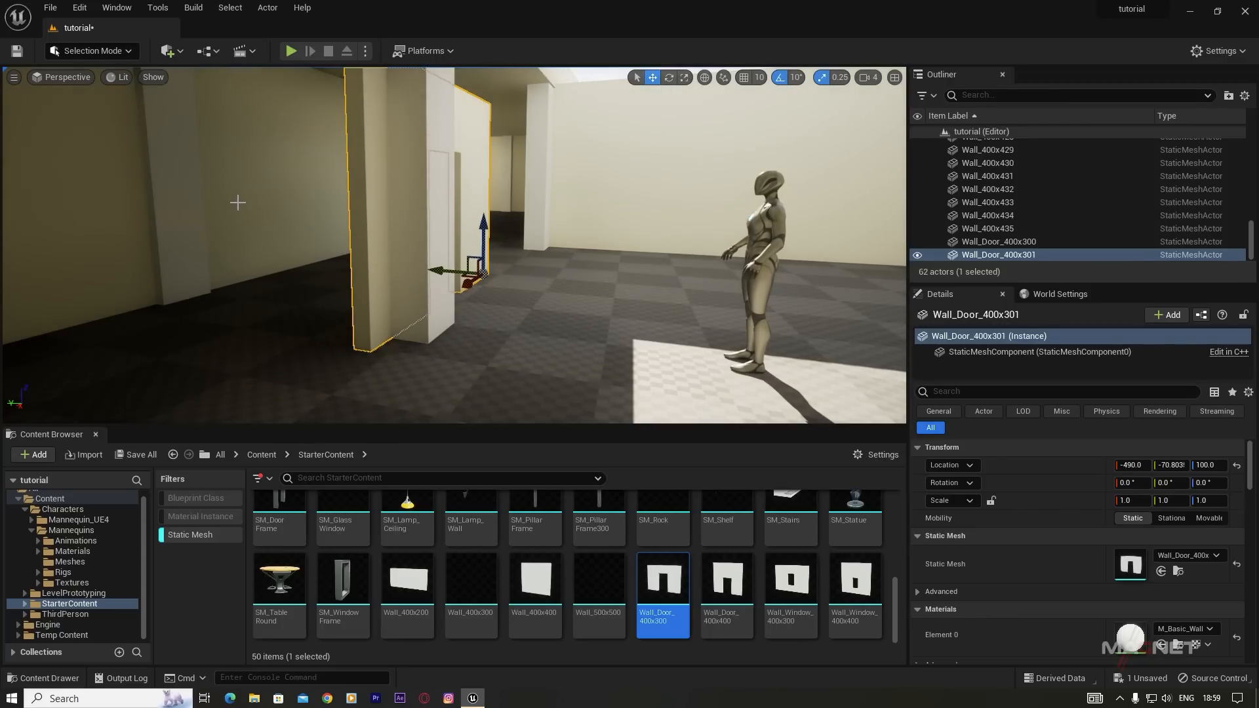
click(237, 200)
key(Delete)
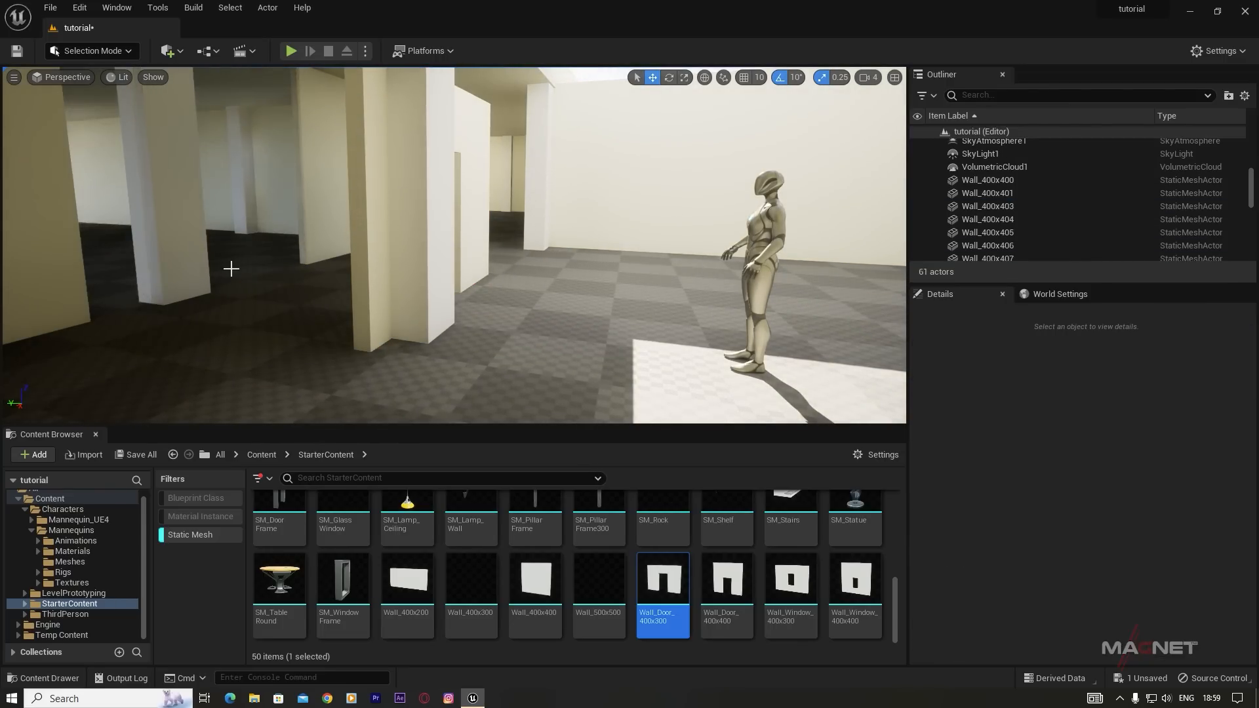
Step: Move the copied door wall into the gap left by the deleted segment, at X about -449, Y about 299
click(464, 144)
drag(440, 266, 272, 279)
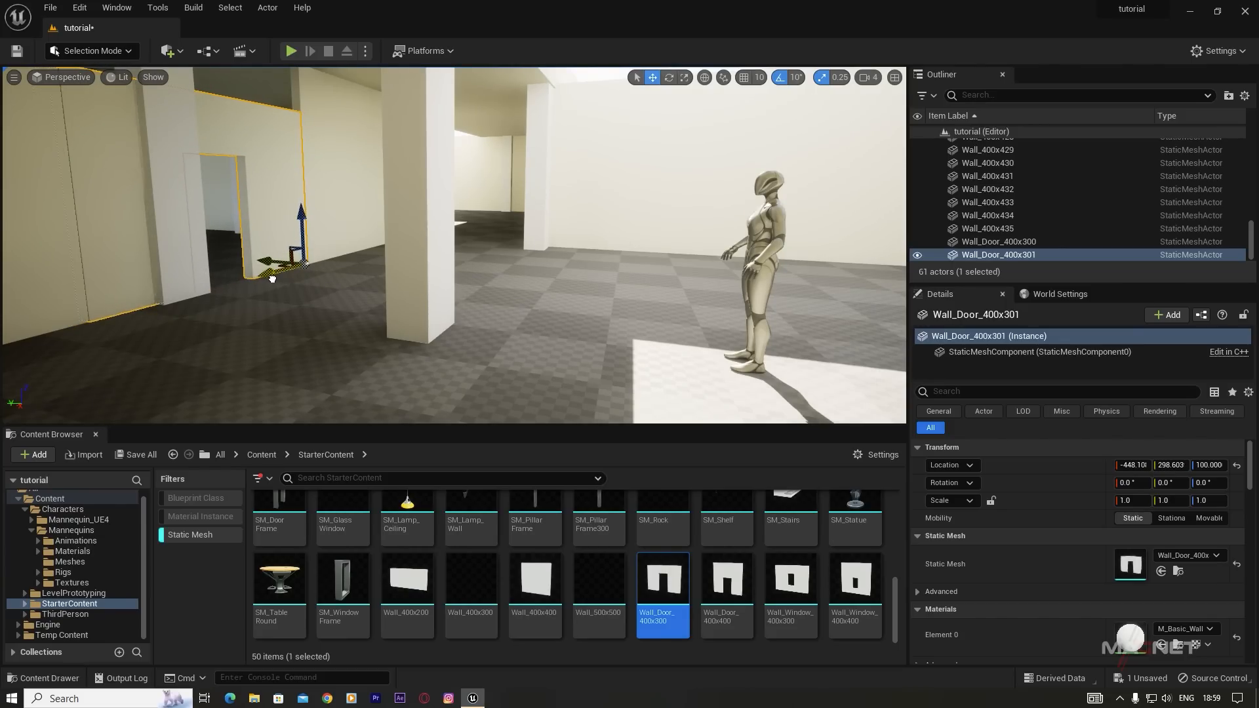
right_drag(308, 328, 144, 325)
key(w)
right_drag(340, 228, 397, 195)
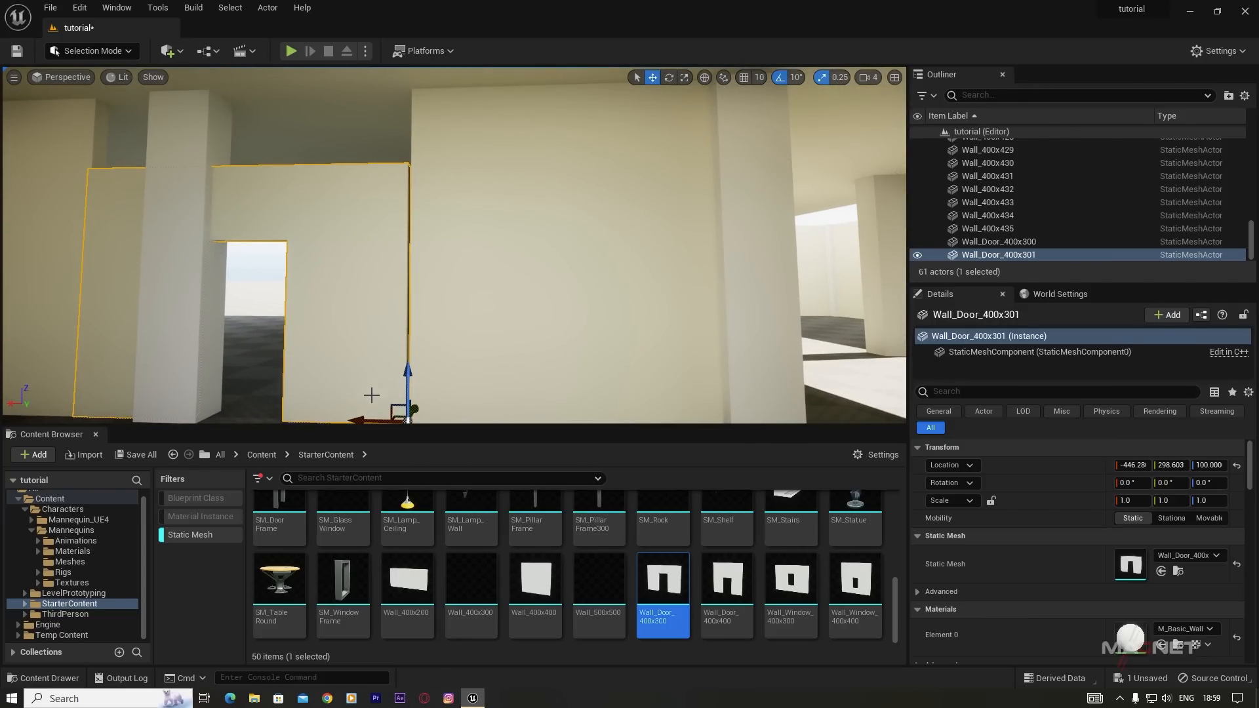
drag(356, 419, 359, 419)
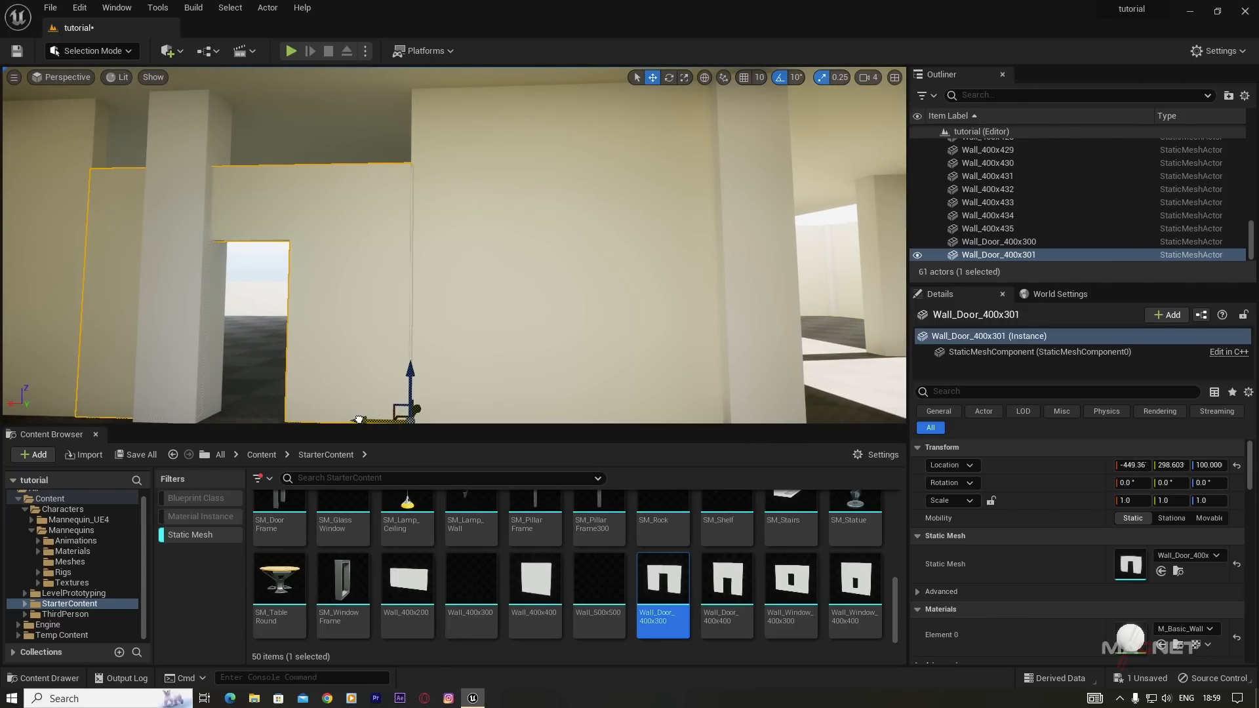
Step: Copy the thin cube from above the first door and place the copy above the second door wall
right_drag(352, 343, 177, 259)
click(200, 252)
alt+drag(204, 225, 737, 225)
right_drag(737, 225, 832, 177)
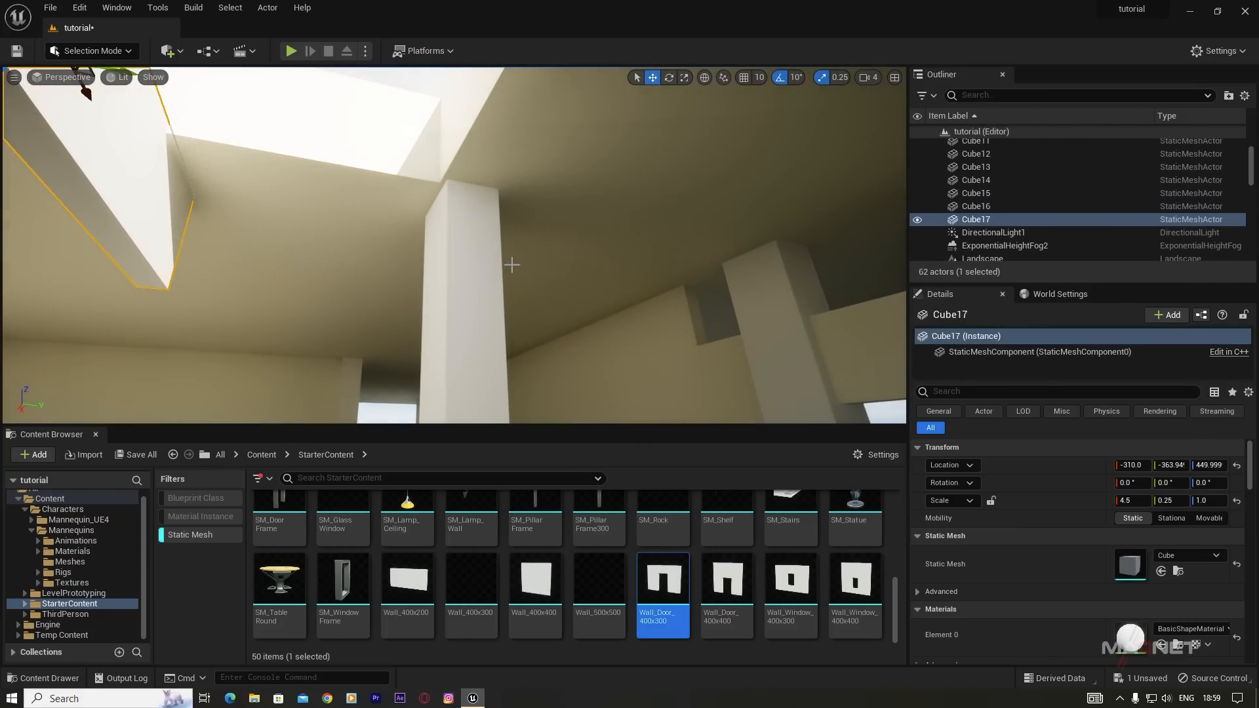
right_drag(210, 230, 213, 282)
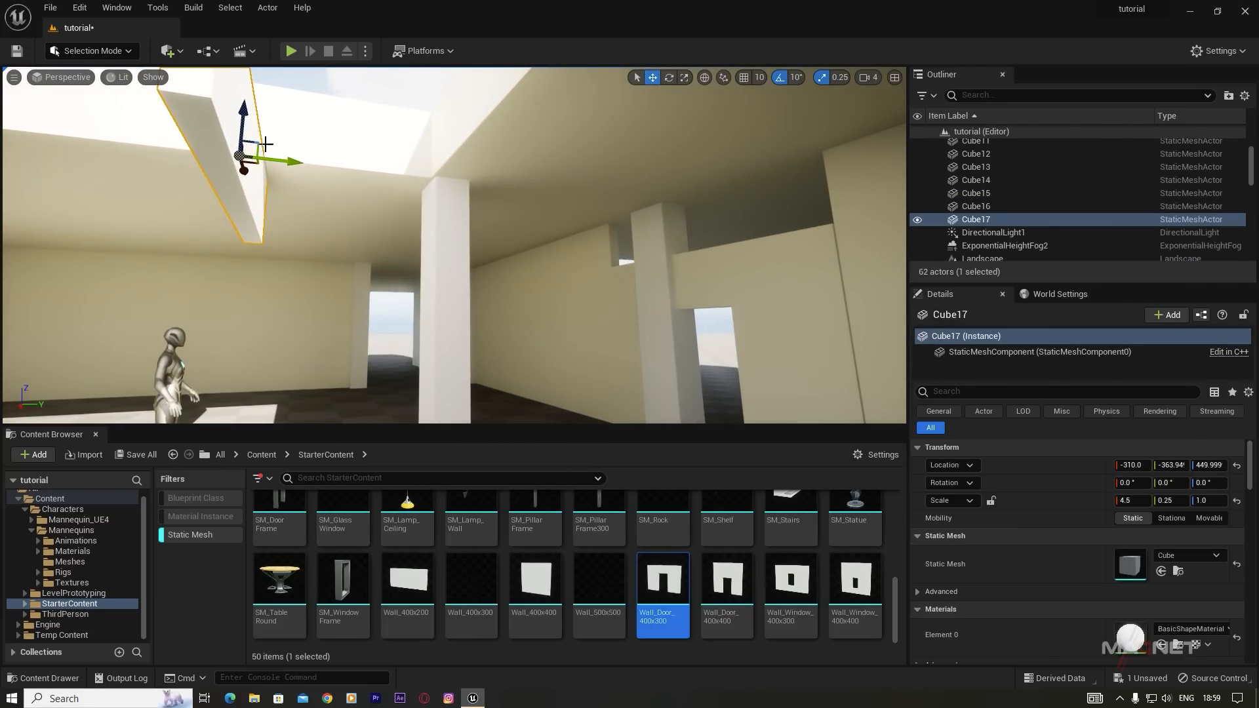
drag(289, 164, 678, 225)
Step: Copy the wall segment beside the second door, rotate it to 90°, and stand it beside the doorway at X about -453, Y about 311
right_drag(630, 322, 569, 302)
click(570, 302)
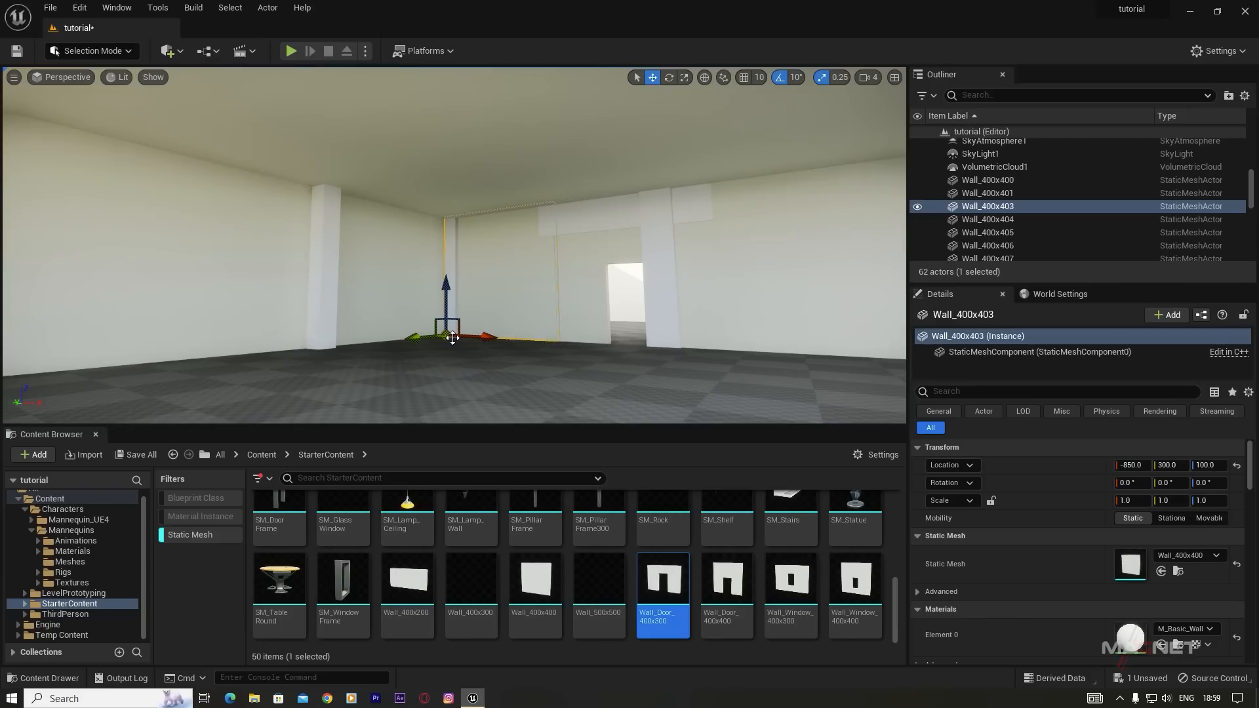
key(e)
alt+drag(490, 342, 352, 343)
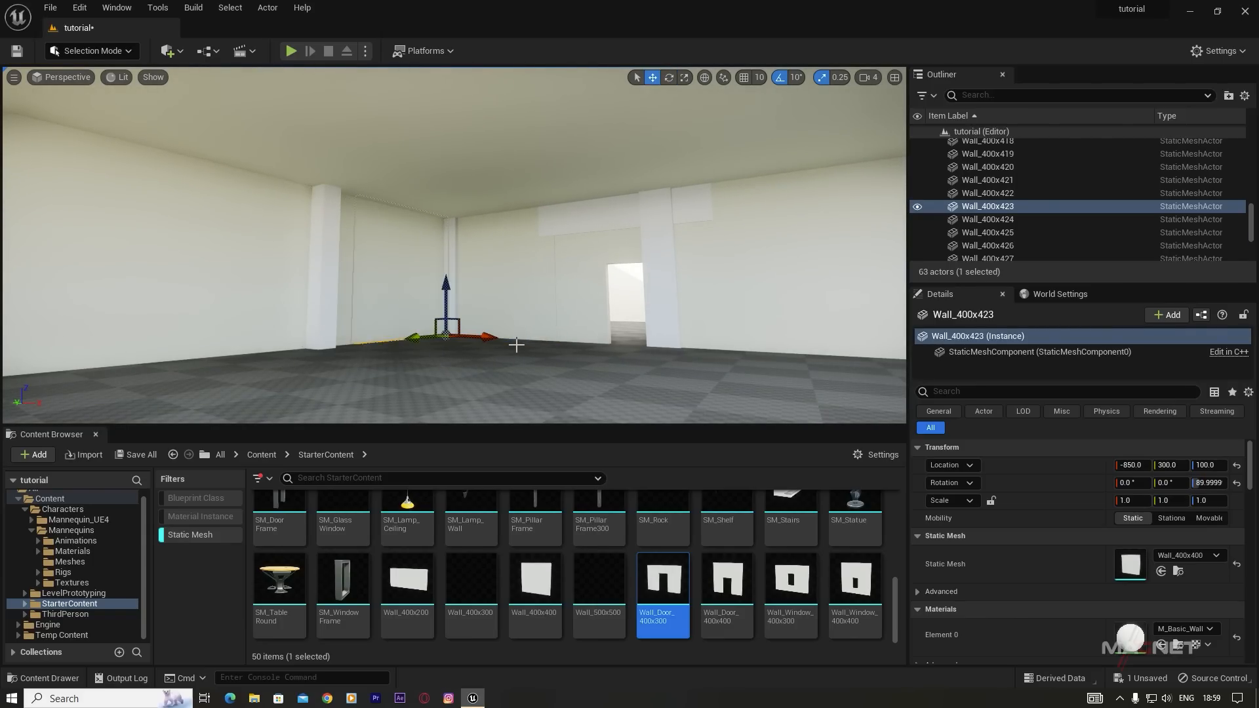
drag(485, 336, 611, 362)
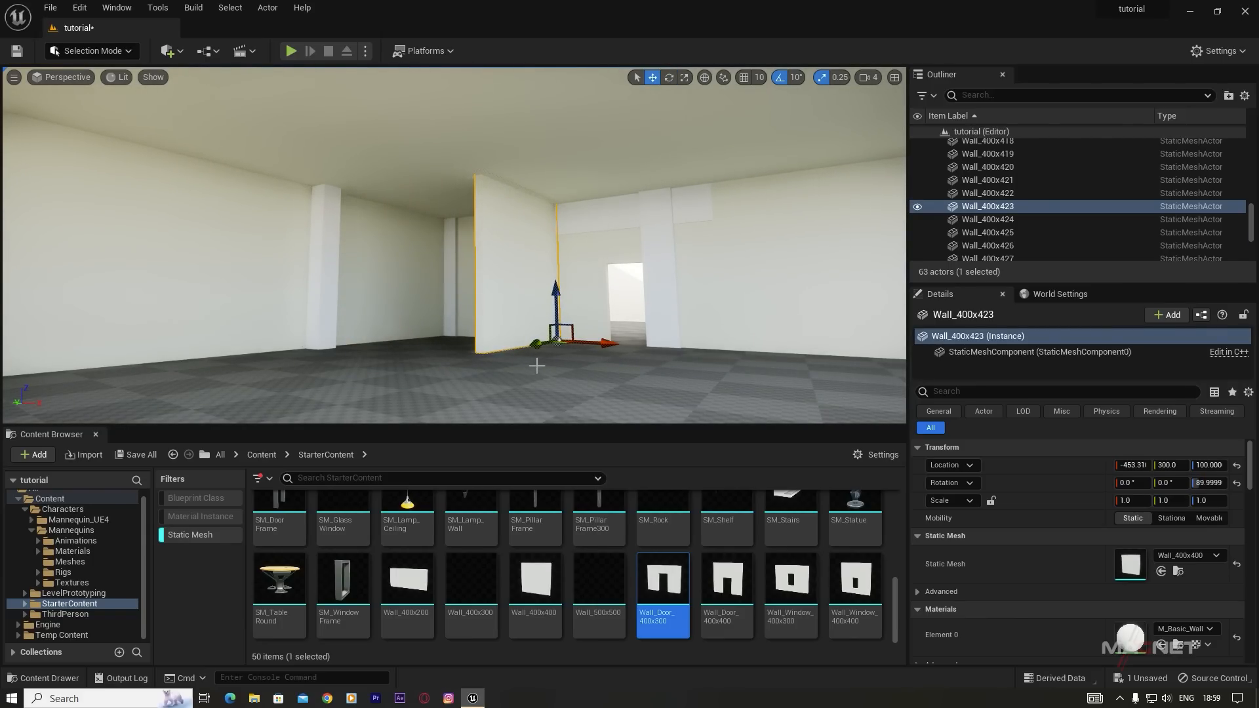
mouse_move(543, 339)
mouse_down()
mouse_move(429, 355)
mouse_move(546, 342)
mouse_move(541, 330)
mouse_up()
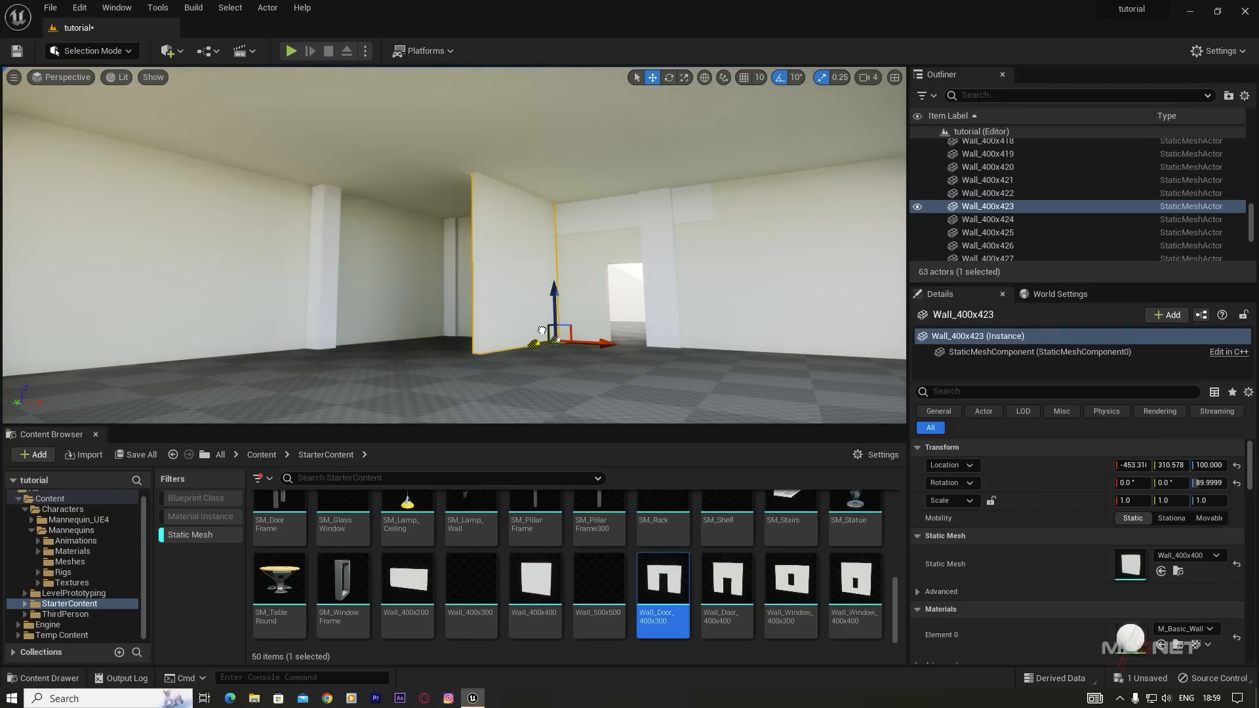
right_drag(593, 379, 505, 377)
key(d)
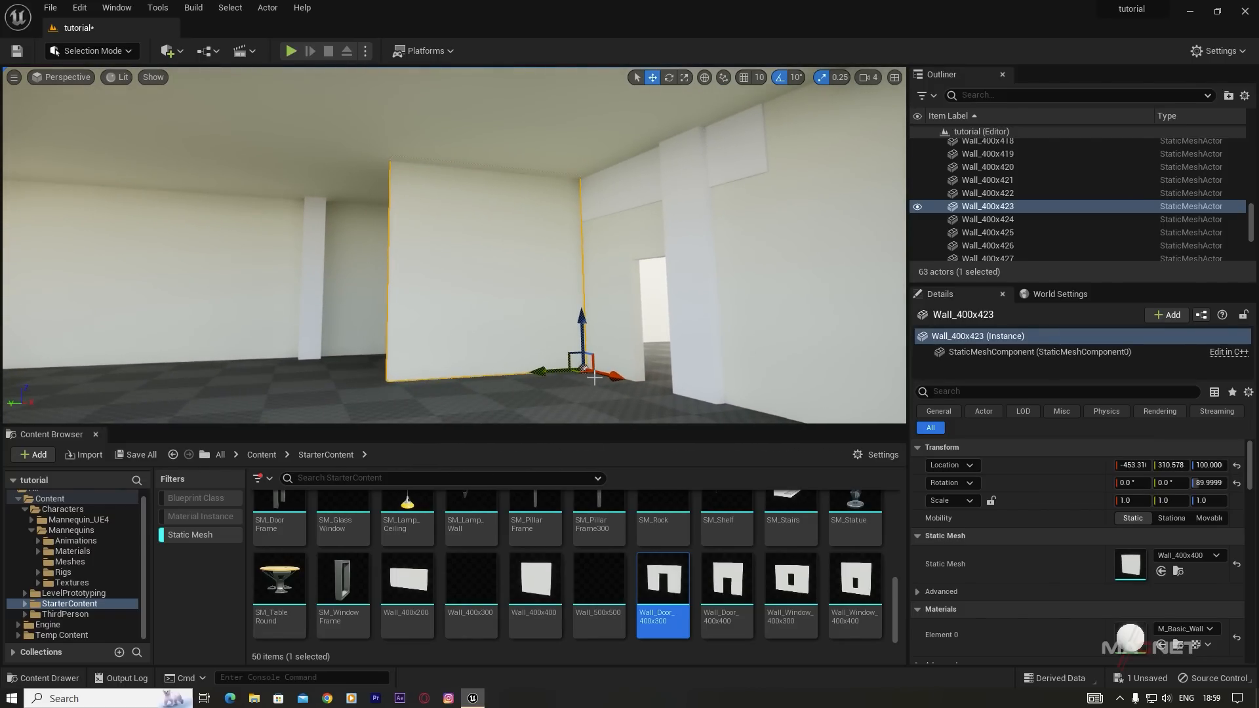
Step: Copy the perpendicular side wall to the other side of the second doorway, at X about -183
alt+drag(611, 375, 738, 405)
right_drag(647, 340, 715, 340)
key(a)
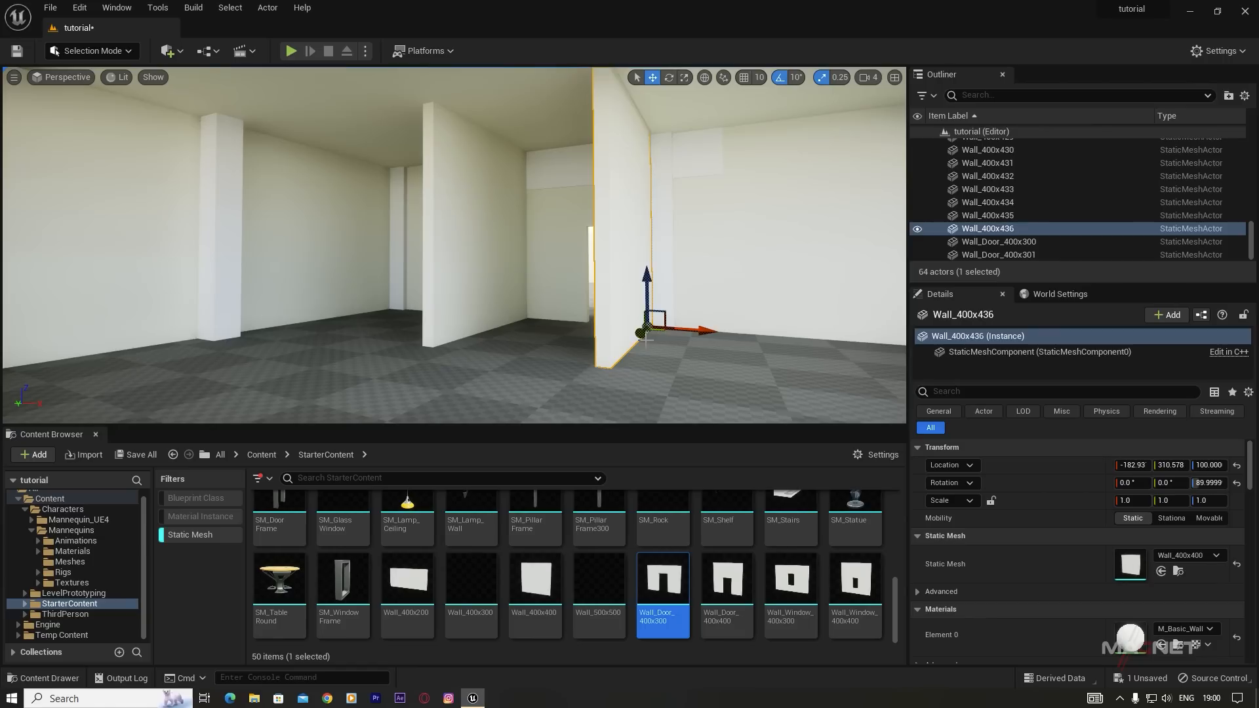
Step: Copy the side wall, rotate it to 180°, and use it to close the small room's far end at Y about 677
key(e)
mouse_move(698, 337)
alt+mouse_down()
mouse_move(758, 339)
mouse_move(653, 349)
mouse_move(716, 343)
alt+mouse_up()
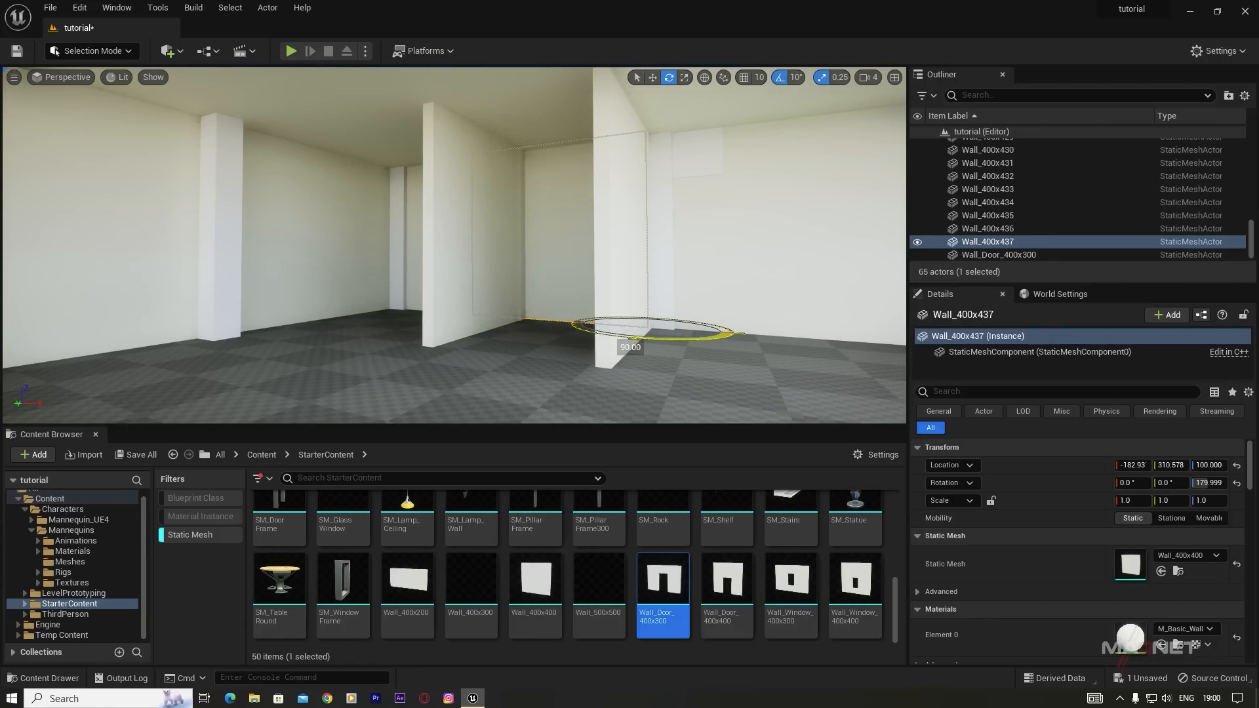
key(w)
drag(641, 336, 588, 369)
Step: Examine the new small room's walls, then go around to the outer face of the sunlit room's first doorway
key(w)
right_drag(588, 369, 852, 367)
mouse_move(493, 296)
right_down()
mouse_move(557, 298)
mouse_move(459, 298)
mouse_move(494, 296)
right_up()
key(w)
right_drag(413, 240, 846, 279)
key(s)
key(d)
key(a)
key(d)
key(a)
key(w)
right_drag(455, 262, 728, 252)
key(s)
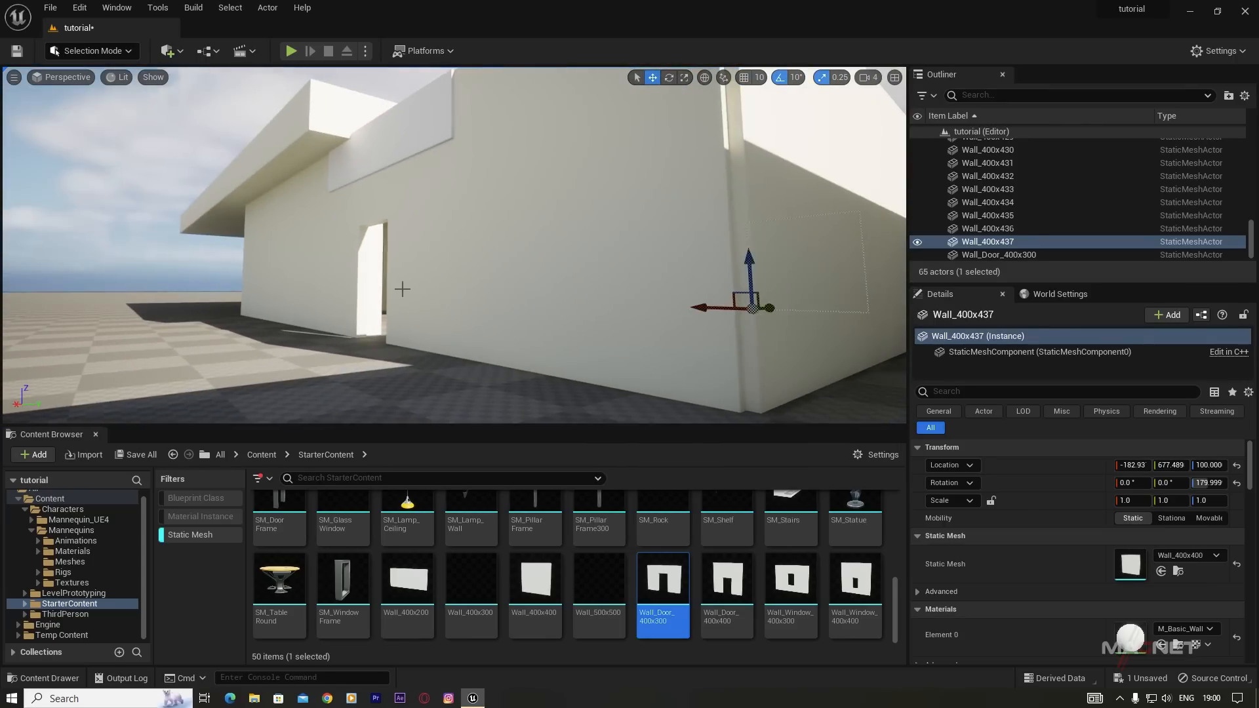
Step: Stand wall copies perpendicular on both sides of the first doorway's exterior, one at X about -492, Y about -1308, rotated to 270°
alt+drag(745, 282, 737, 351)
right_drag(737, 351, 483, 344)
key(e)
drag(477, 359, 344, 258)
key(w)
mouse_move(395, 259)
mouse_down()
mouse_move(406, 257)
mouse_move(390, 259)
mouse_up()
key(w)
right_drag(390, 259, 397, 287)
drag(397, 287, 387, 282)
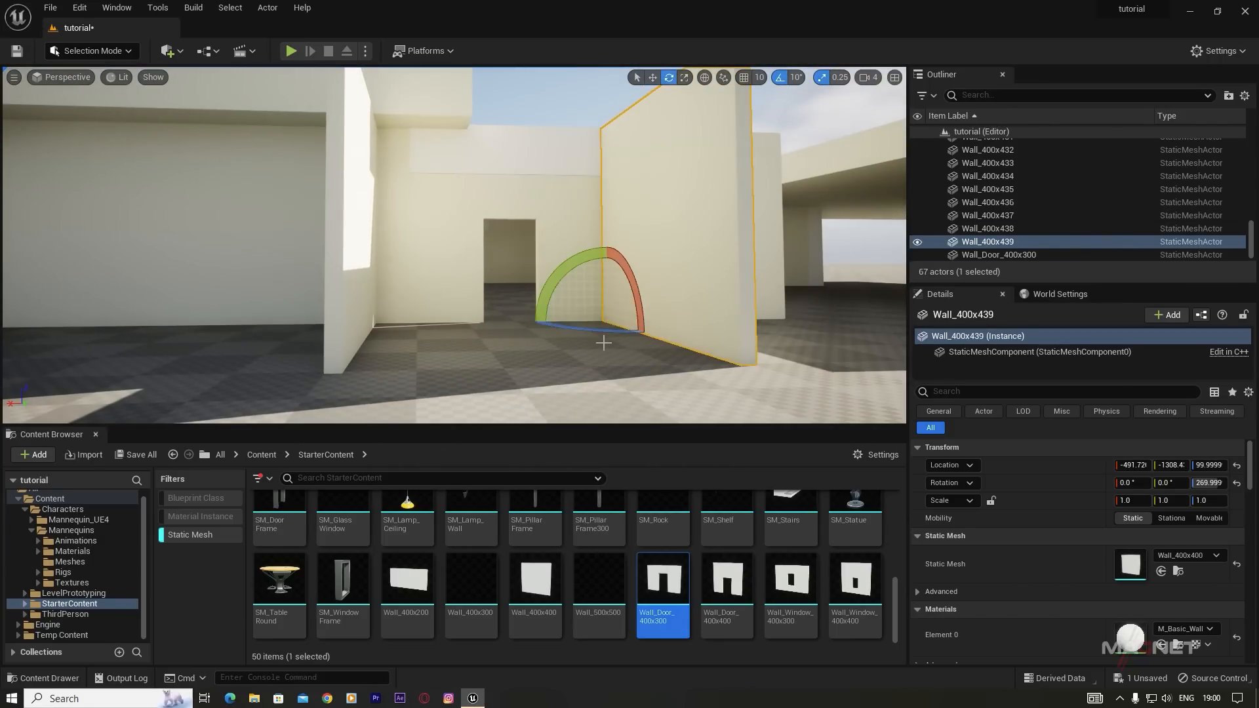
Step: Close the far end of the first doorway's exterior room with wall copies turned parallel to the door wall
key(w)
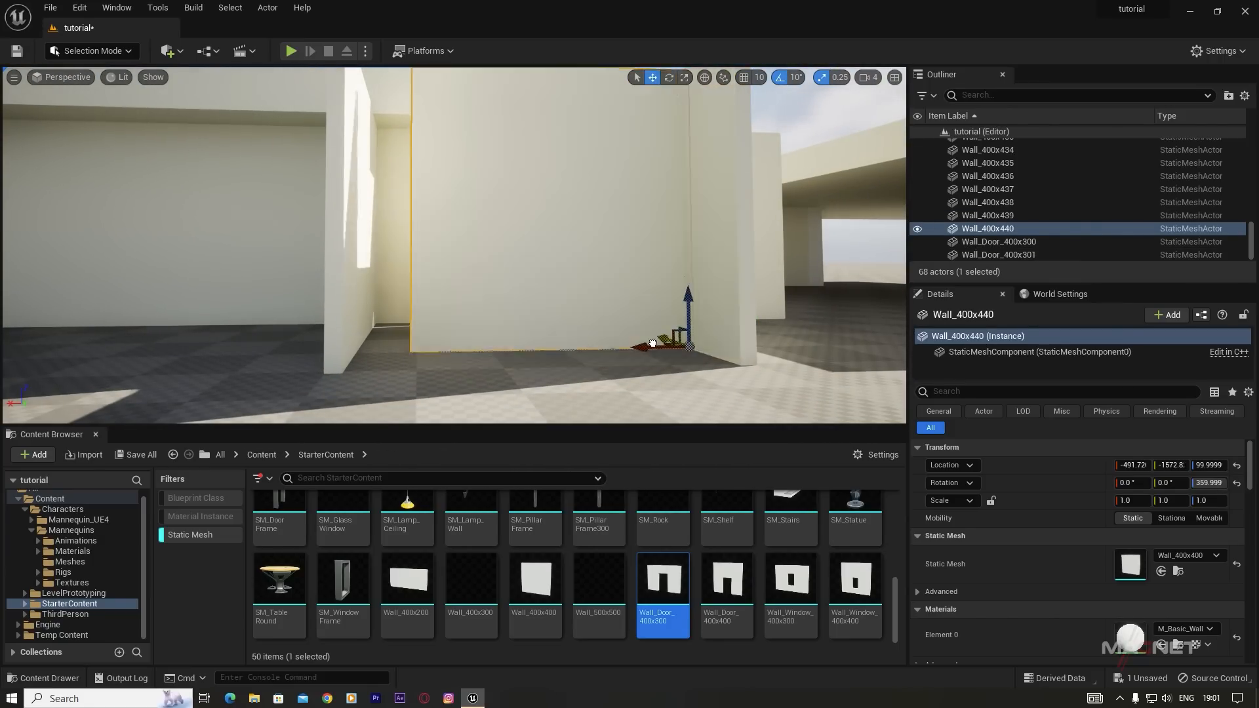
drag(638, 337, 655, 344)
alt+drag(619, 341, 517, 362)
Step: Roof the first doorway's exterior room with a wall copy laid flat at Z about 513, and copy the panel alongside along X
right_drag(517, 363, 393, 381)
click(351, 333)
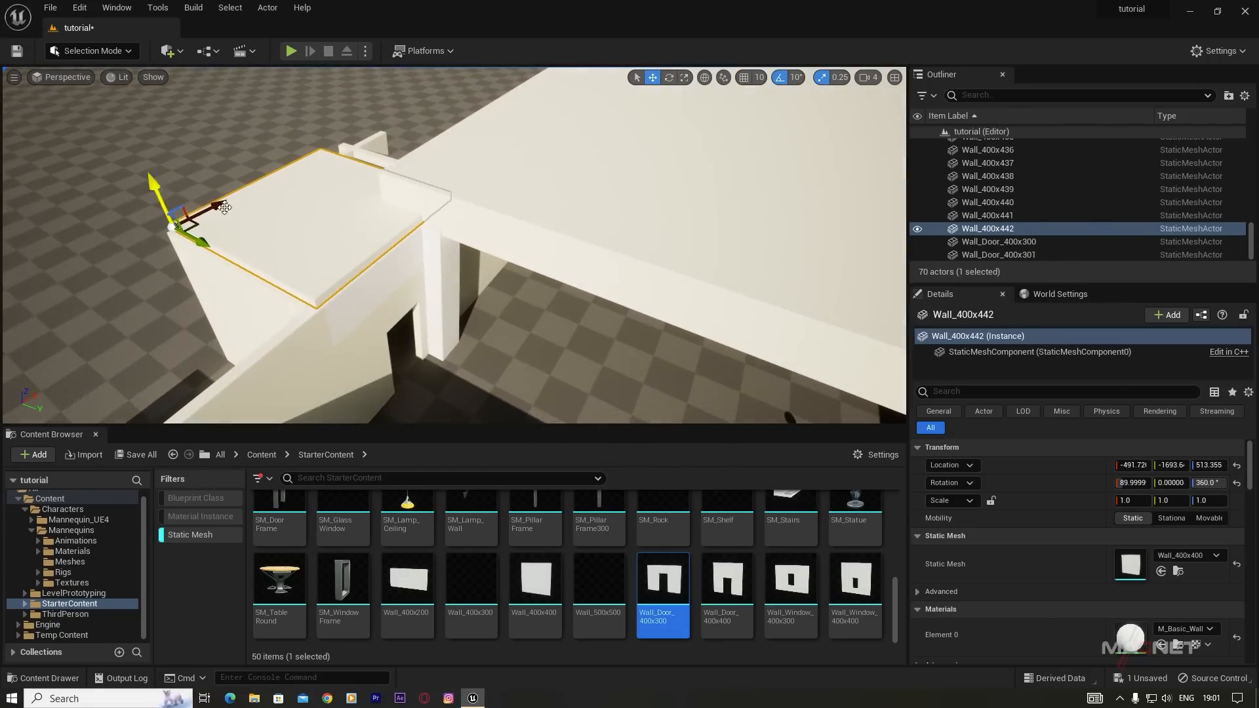
alt+drag(225, 207, 292, 173)
Step: Place a Wall_Door_400x300 mesh in place of the solid wall segment at X -2070, Y 290
right_drag(292, 173, 563, 144)
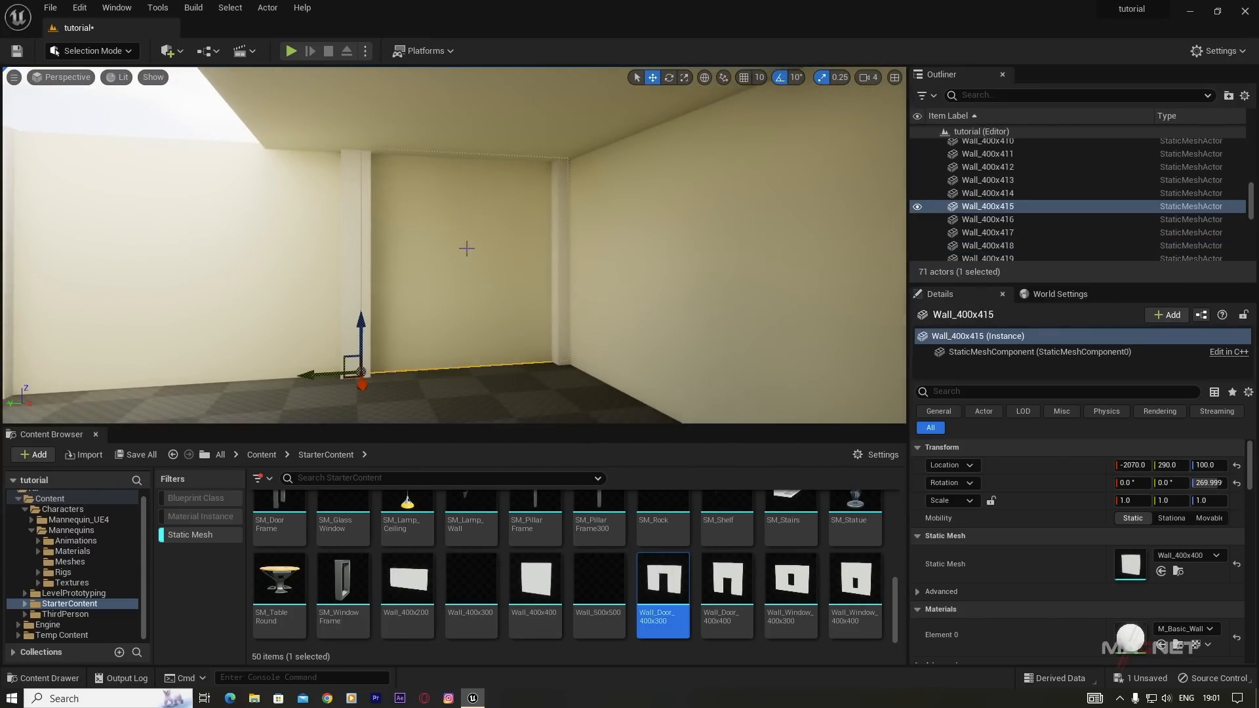
drag(663, 607, 405, 255)
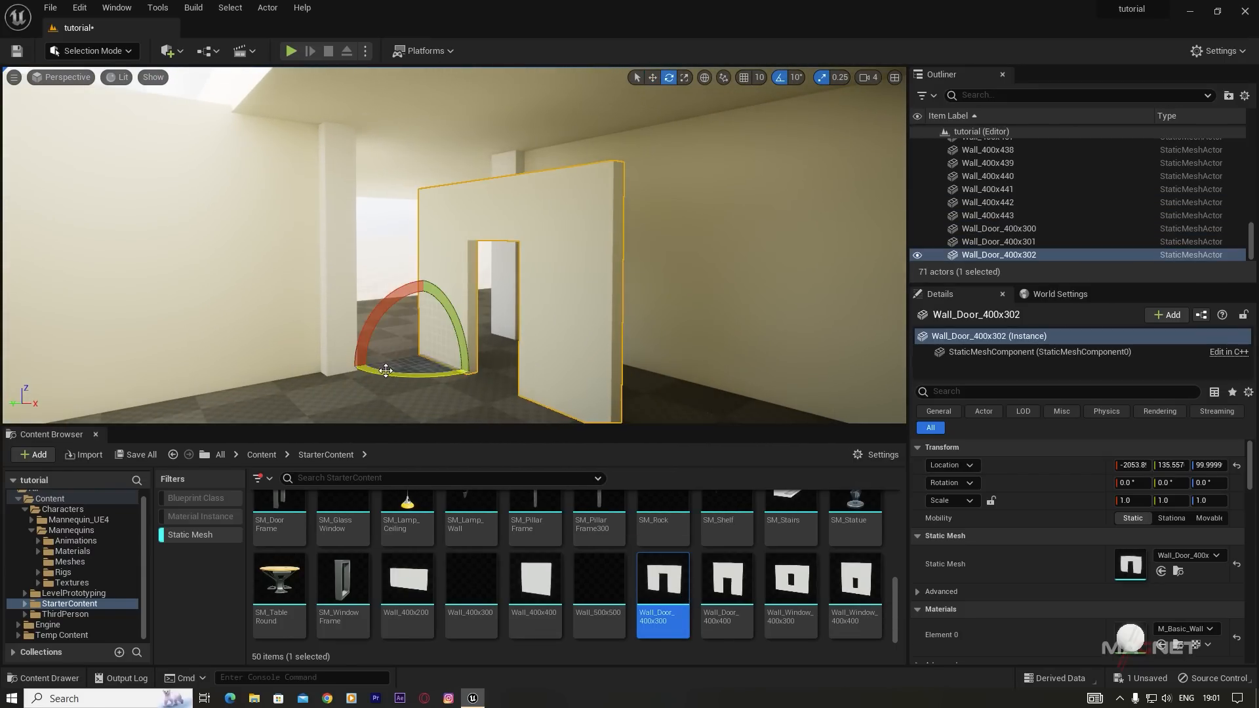
key(w)
right_drag(468, 271, 467, 271)
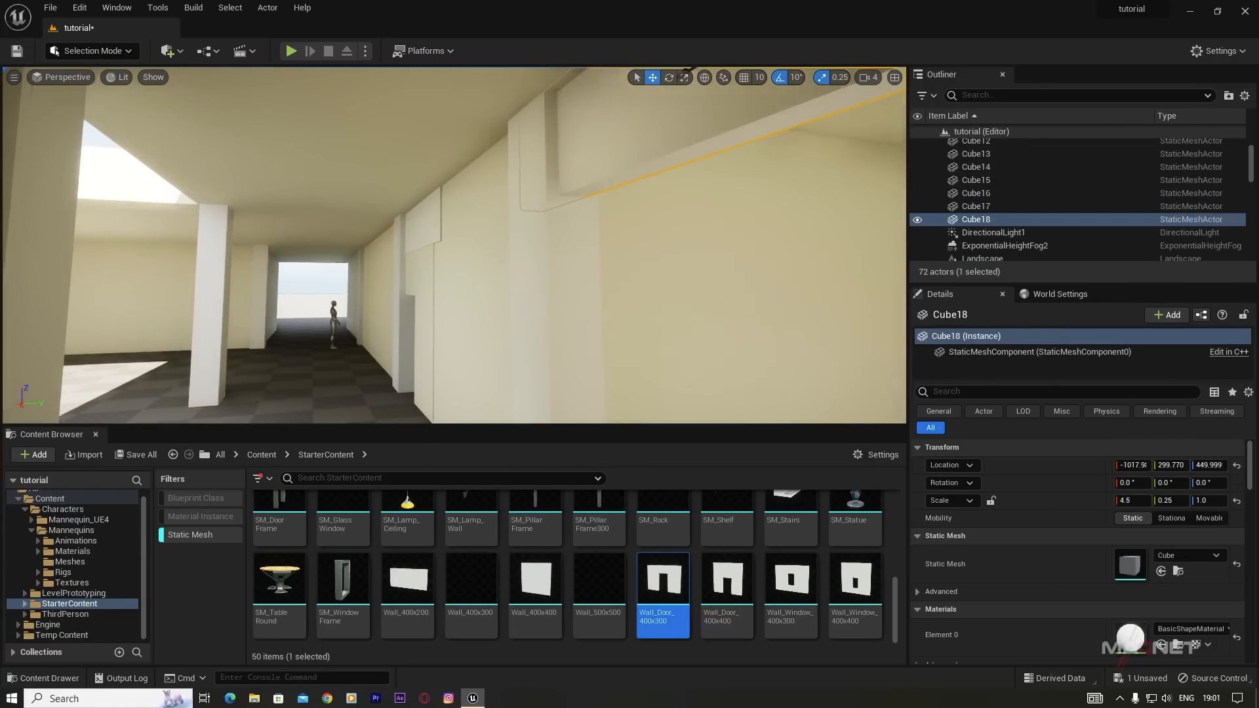
Step: Bring the copied lintel cube to the new door wall, rotated to -90°, and fit it above the doorway
right_drag(467, 271, 468, 271)
drag(331, 234, 521, 256)
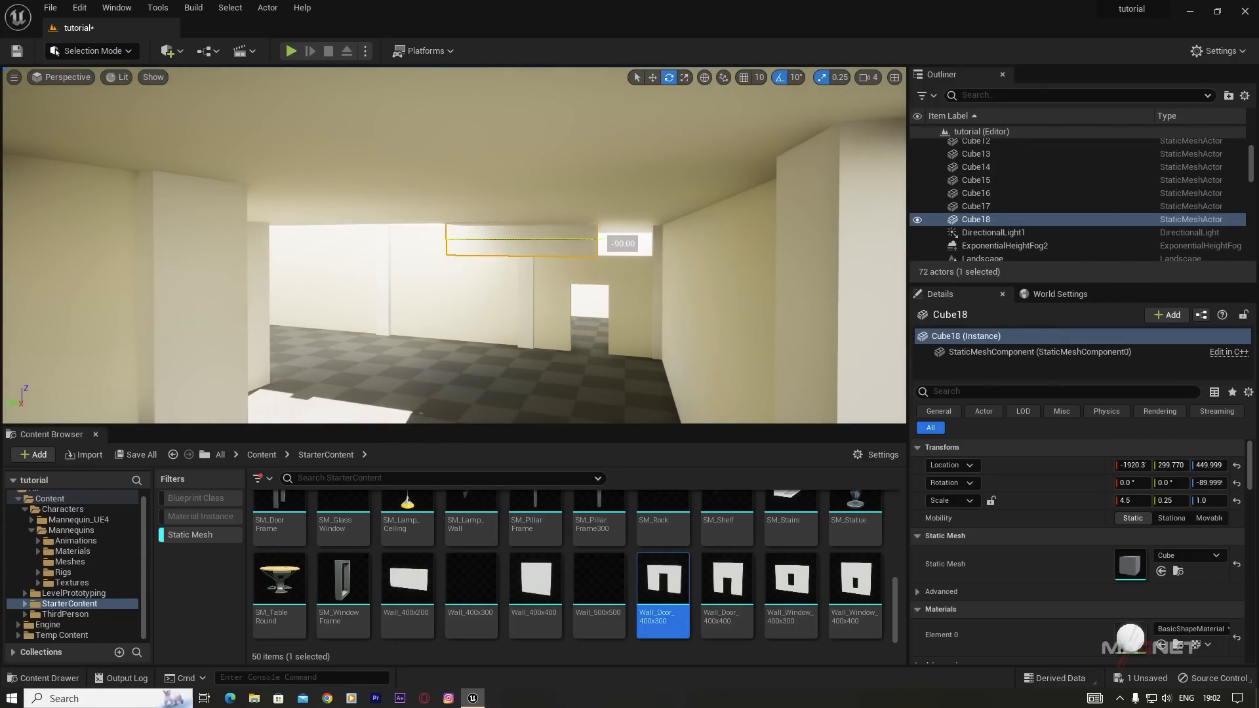
right_drag(558, 282, 557, 281)
key(w)
drag(452, 266, 582, 269)
Step: Enclose the new doorway's exterior with wall copies rotated to 180° at the sides and 270° across the end at X about -2458
right_drag(715, 287, 715, 287)
right_drag(463, 229, 450, 301)
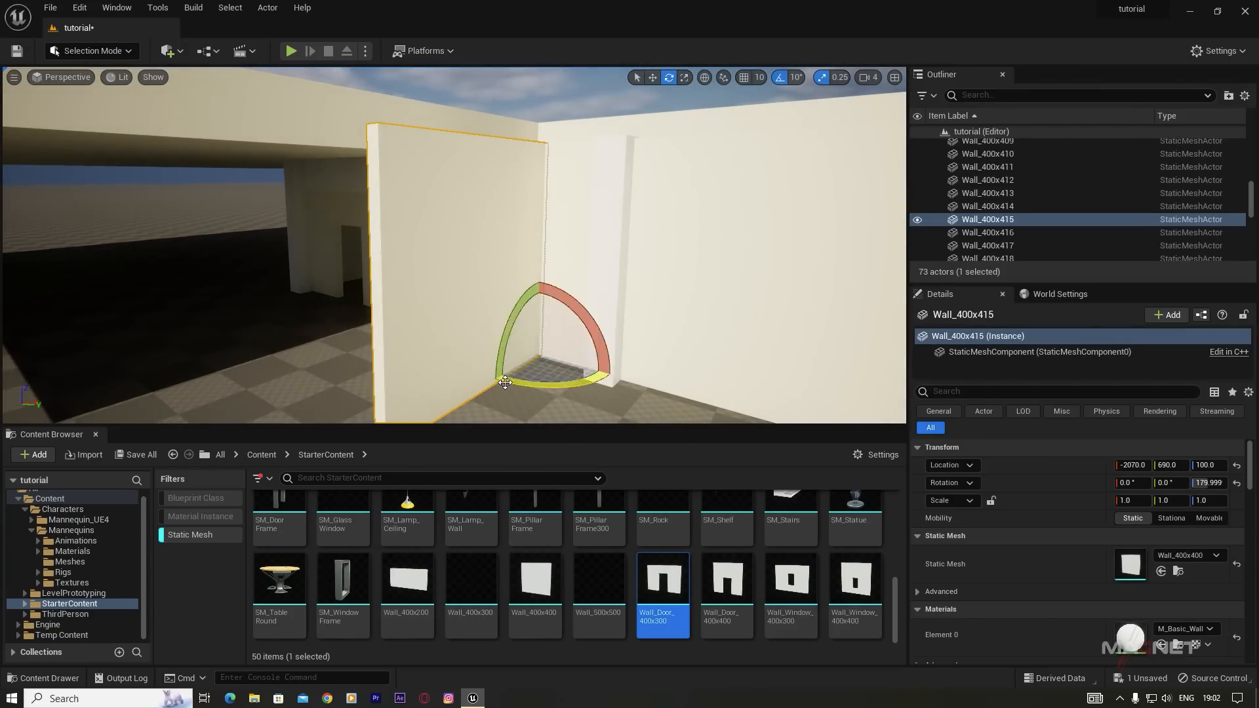
key(w)
drag(564, 339, 556, 340)
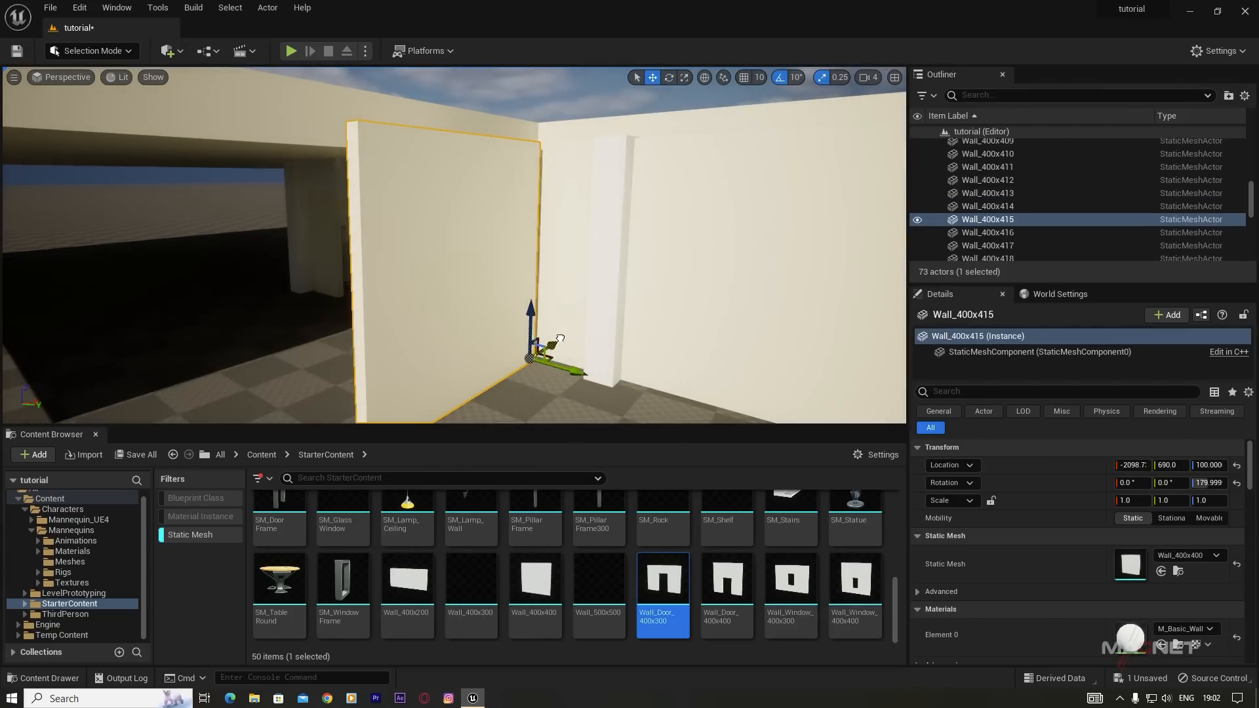
right_drag(447, 364, 448, 364)
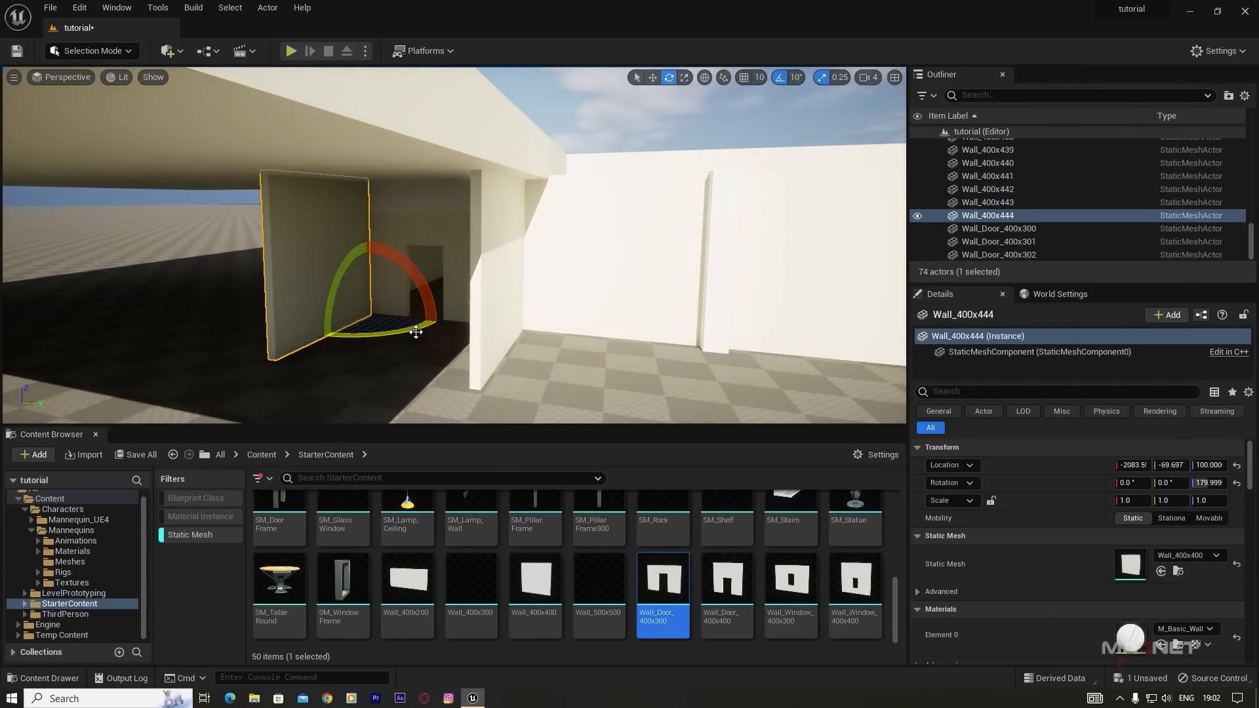
key(w)
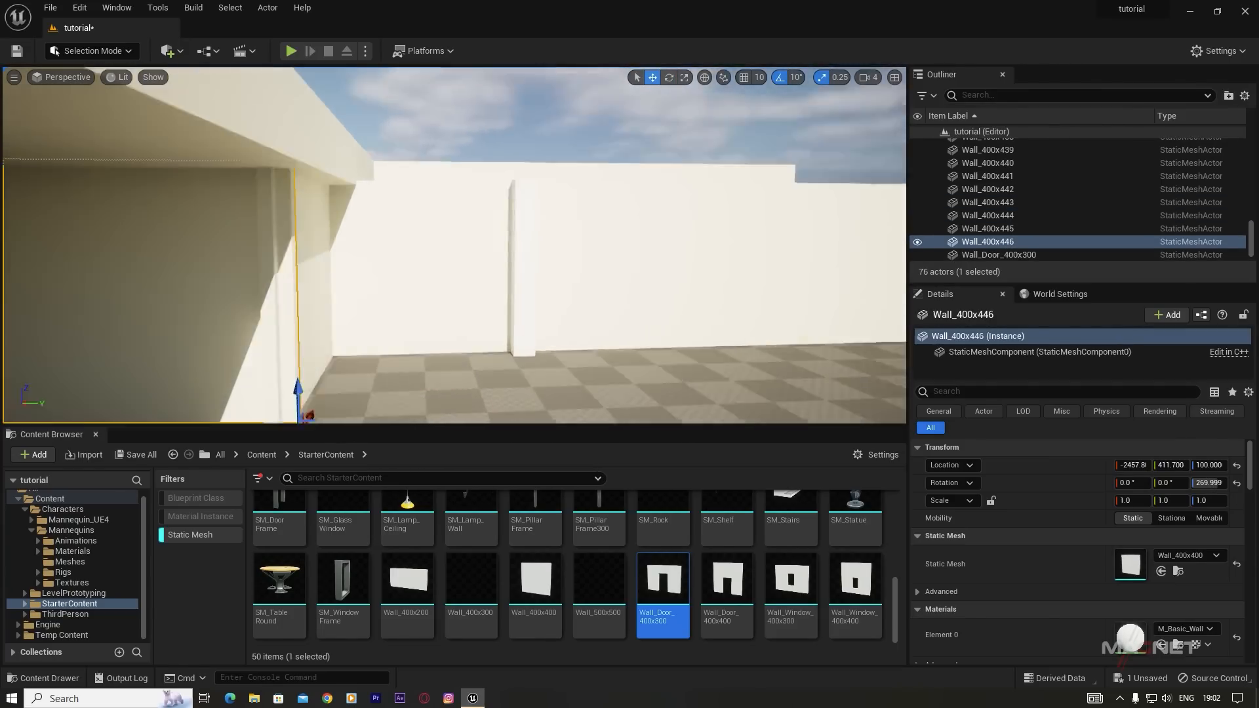
Step: Replace the solid wall segment at X -2070, Y 1890 with a door wall and copy the lintel cube above it
right_drag(501, 404, 500, 405)
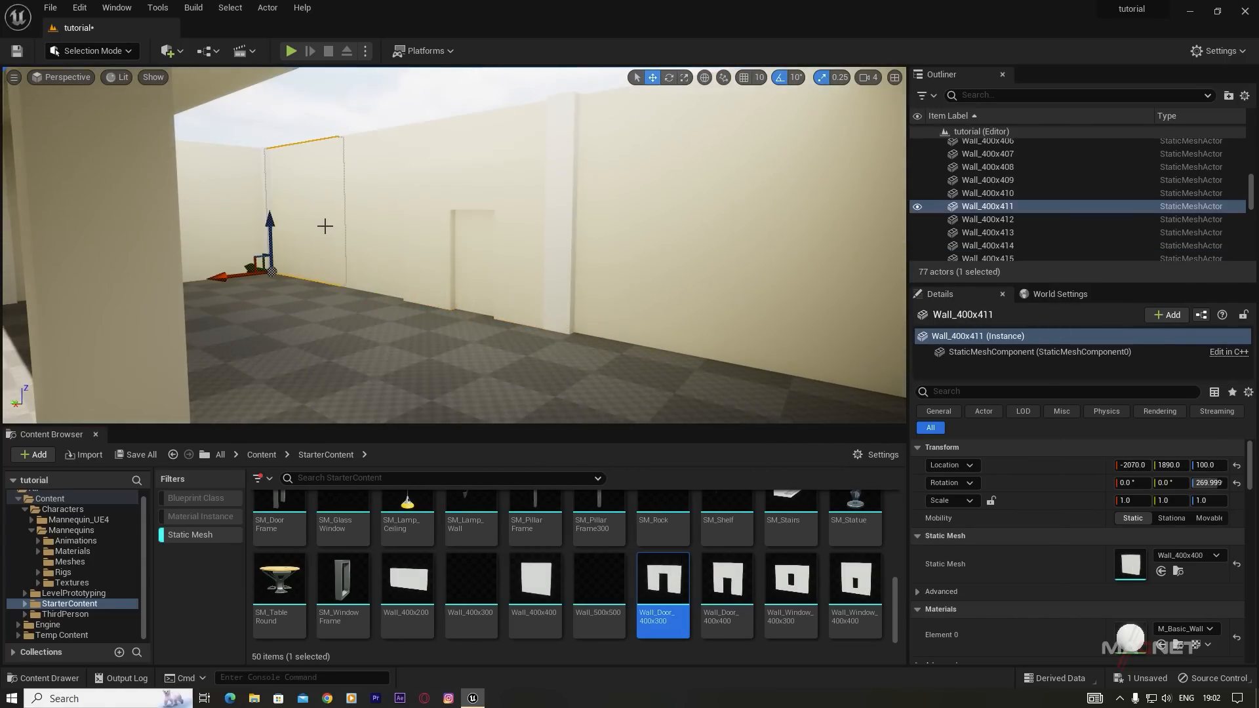
click(374, 306)
right_drag(421, 321, 421, 320)
drag(366, 338, 379, 336)
right_drag(379, 336, 379, 336)
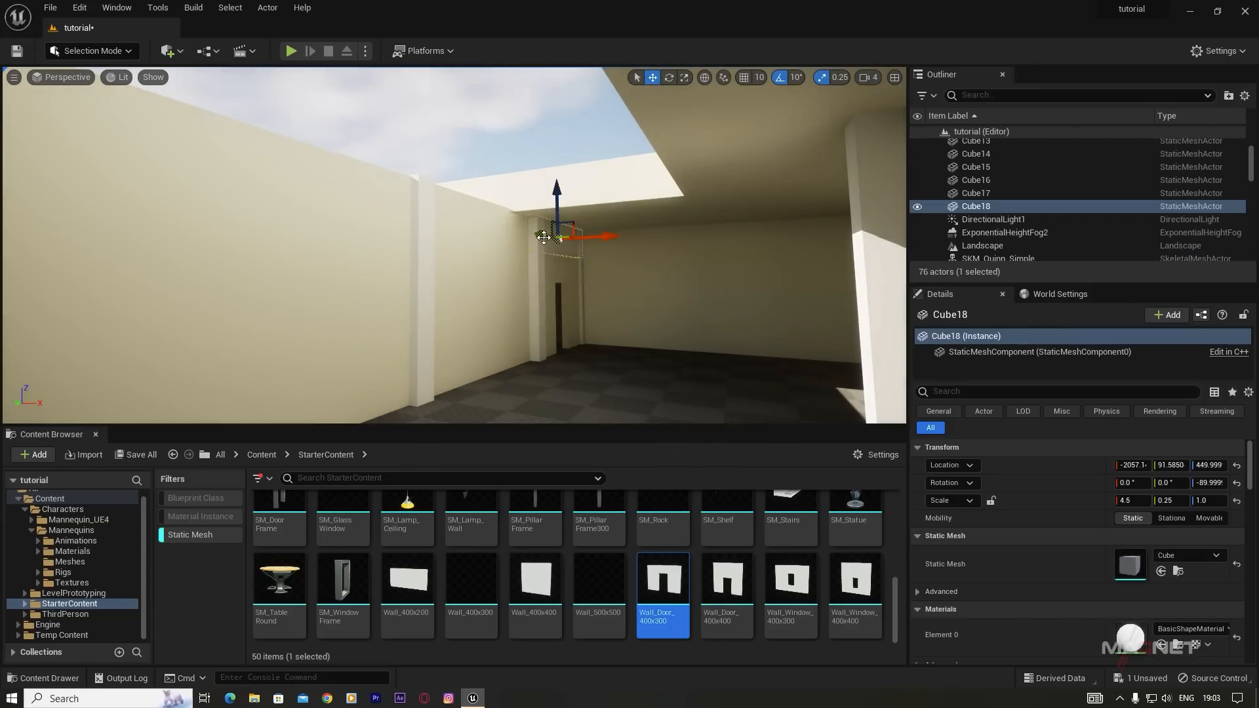
right_drag(312, 162, 312, 163)
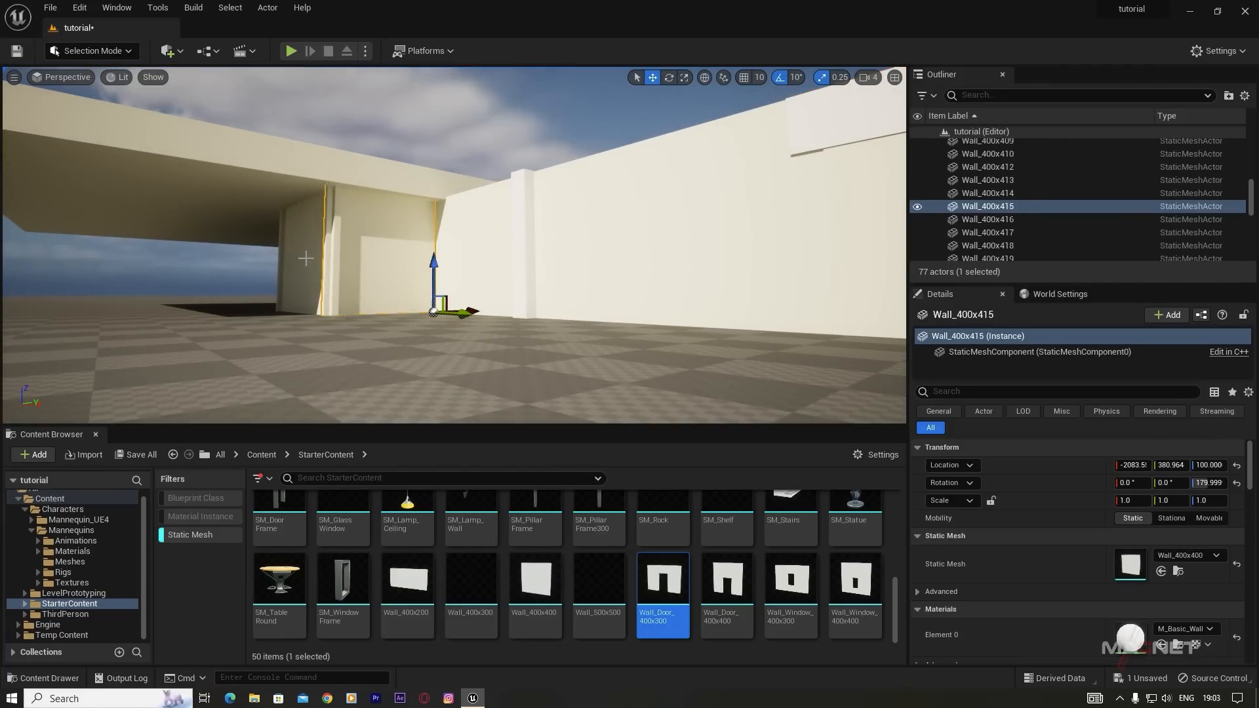
Step: Copy the three exterior enclosure walls over to the newest doorway and add another wall copy along the end
ctrl+click(227, 334)
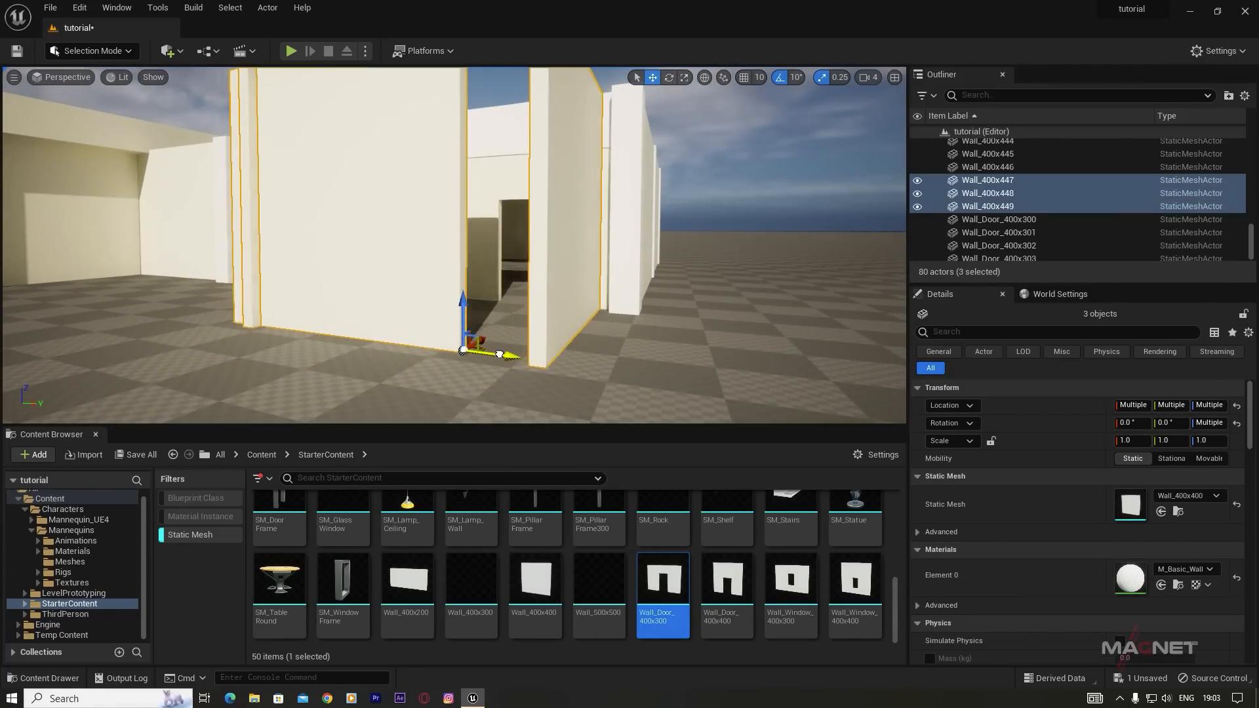
click(485, 328)
alt+drag(538, 357, 620, 367)
Step: Roof the newest doorway's room with a wall copy laid flat at 90°, at X about -2458, Y about 1890, Z about 494
right_drag(620, 367, 498, 367)
alt+drag(466, 360, 469, 298)
key(e)
drag(419, 295, 462, 280)
key(w)
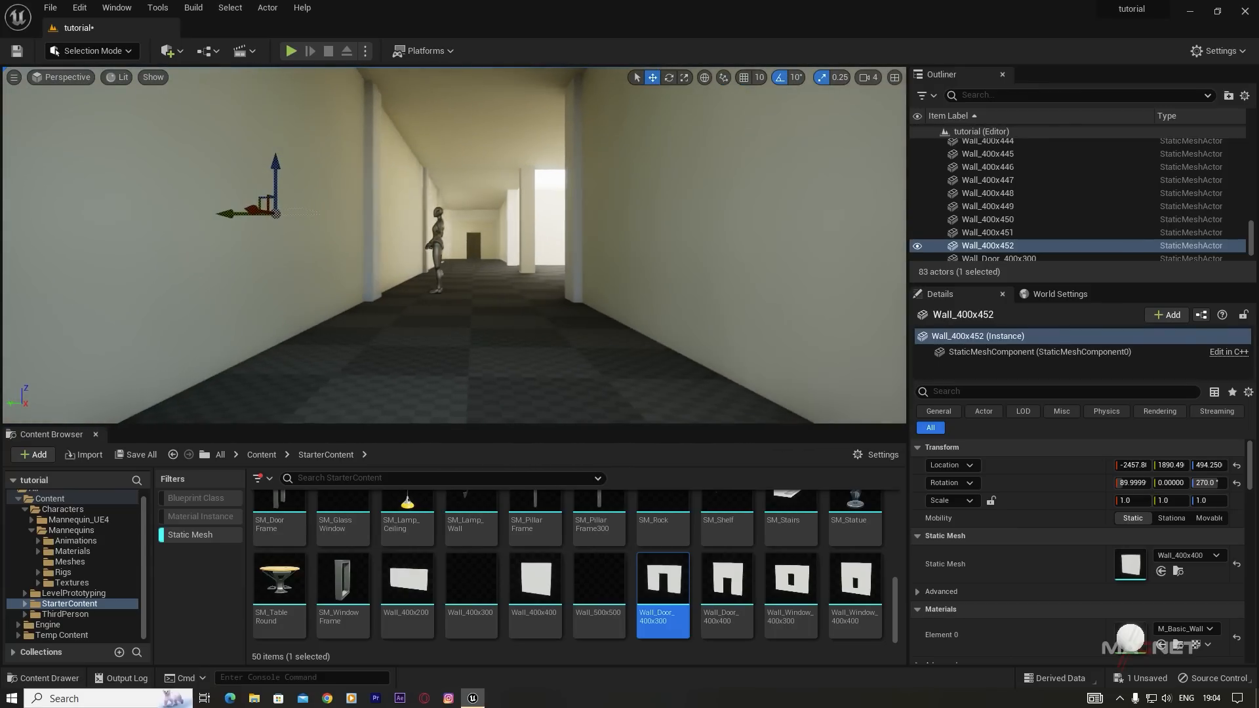
Step: Playtest the level from the corridor floor, running the character through the halls and past the doorways, and end the play session
right_drag(521, 263, 562, 299)
right_click(429, 341)
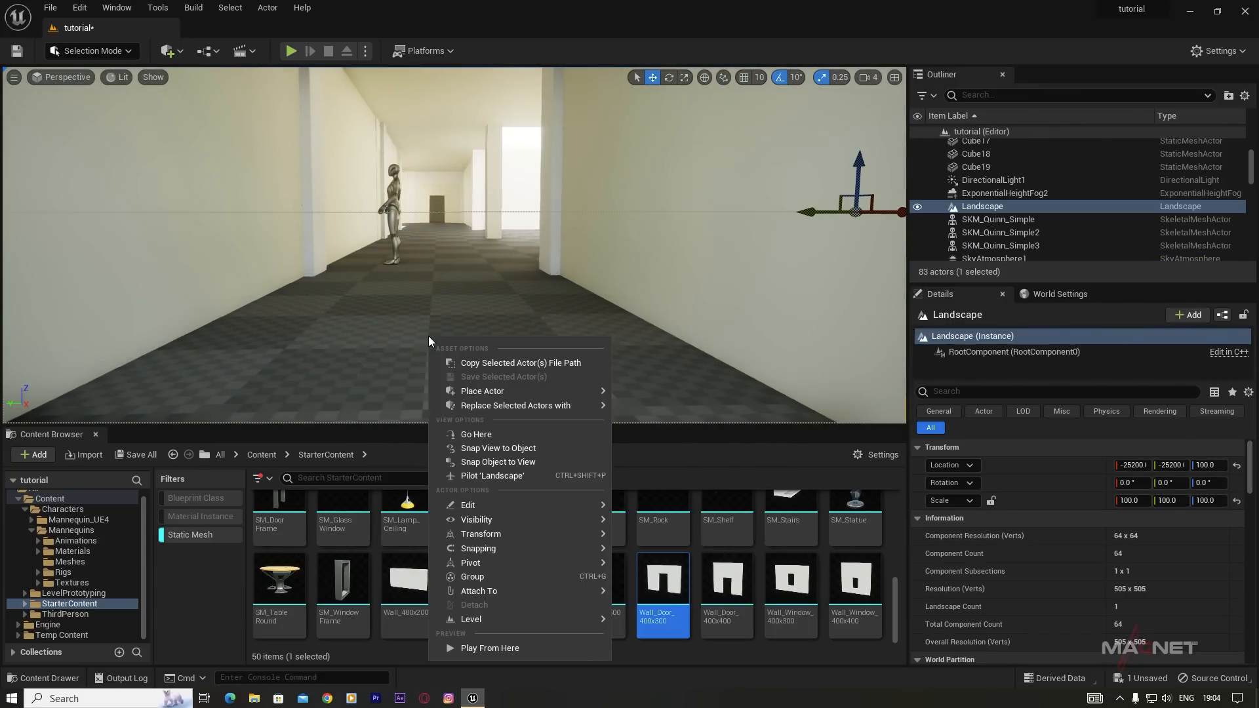
click(476, 646)
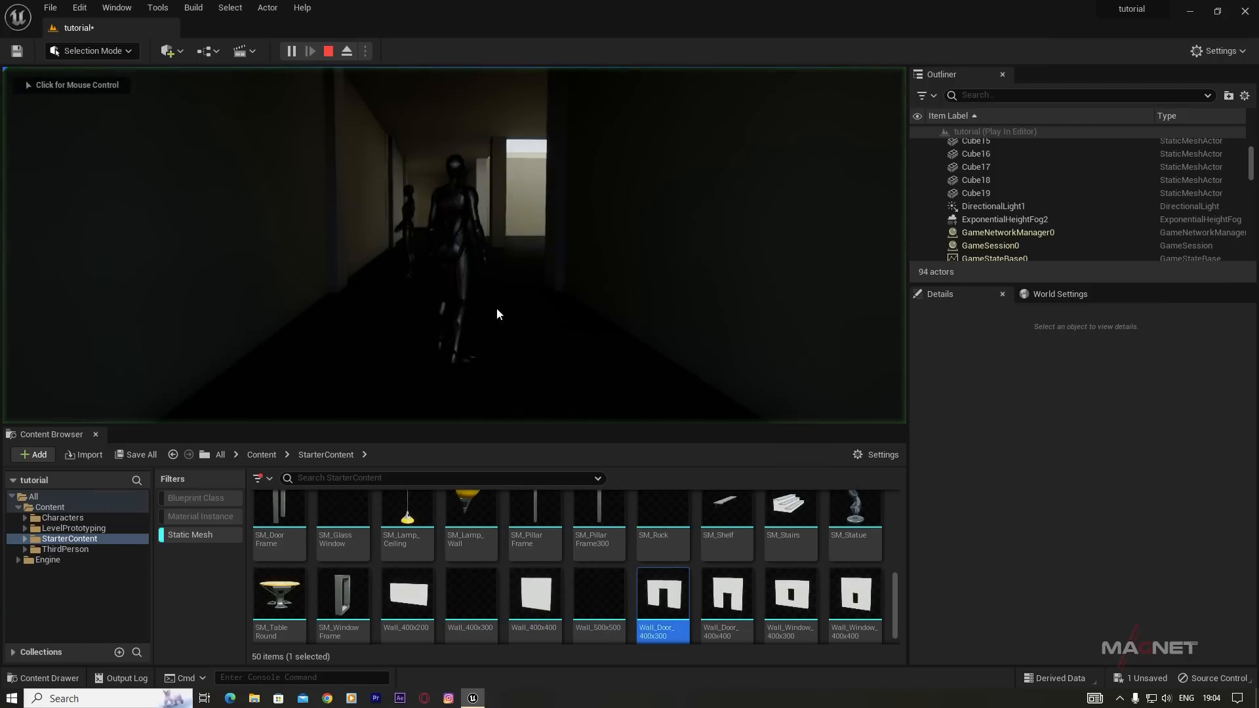
click(435, 345)
key(w)
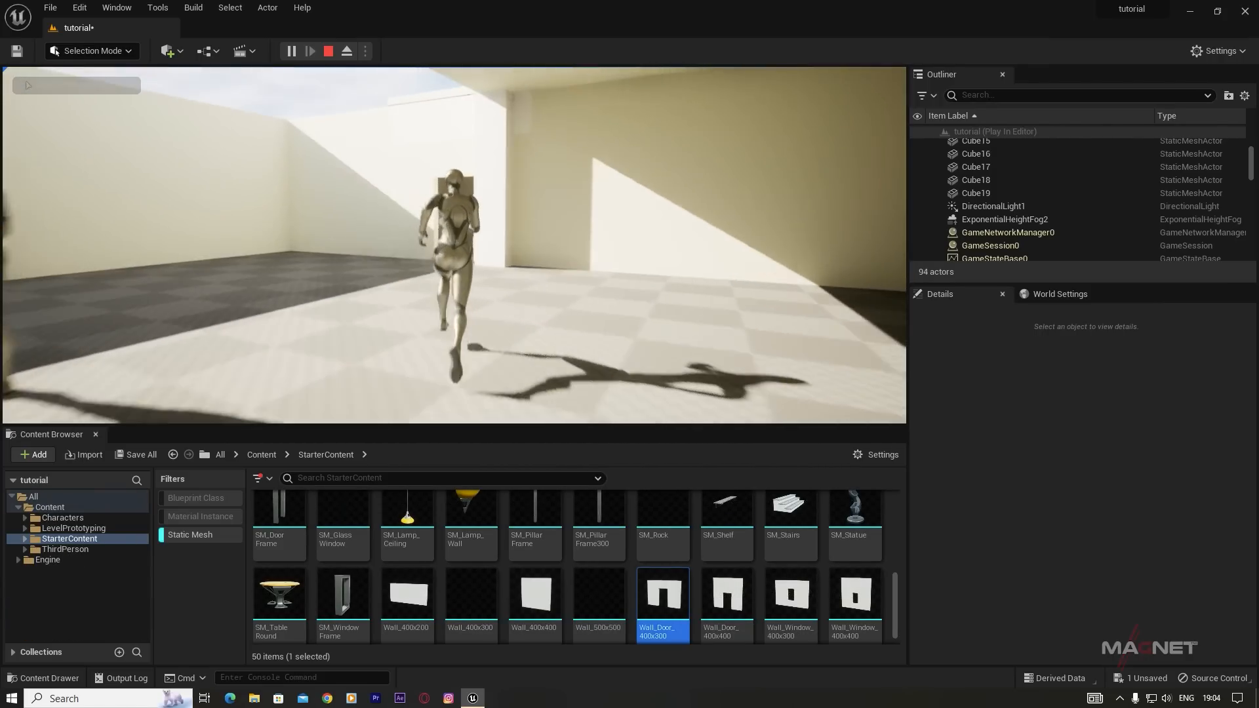
key(d)
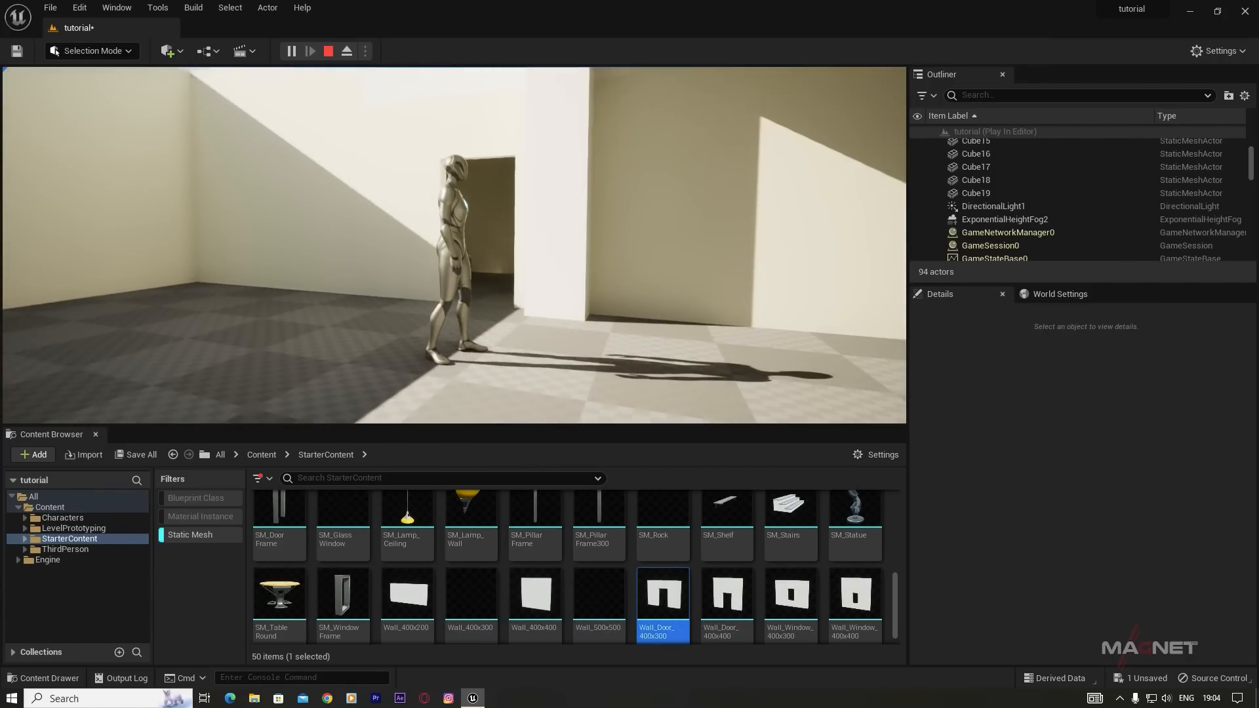
key(w)
key(s)
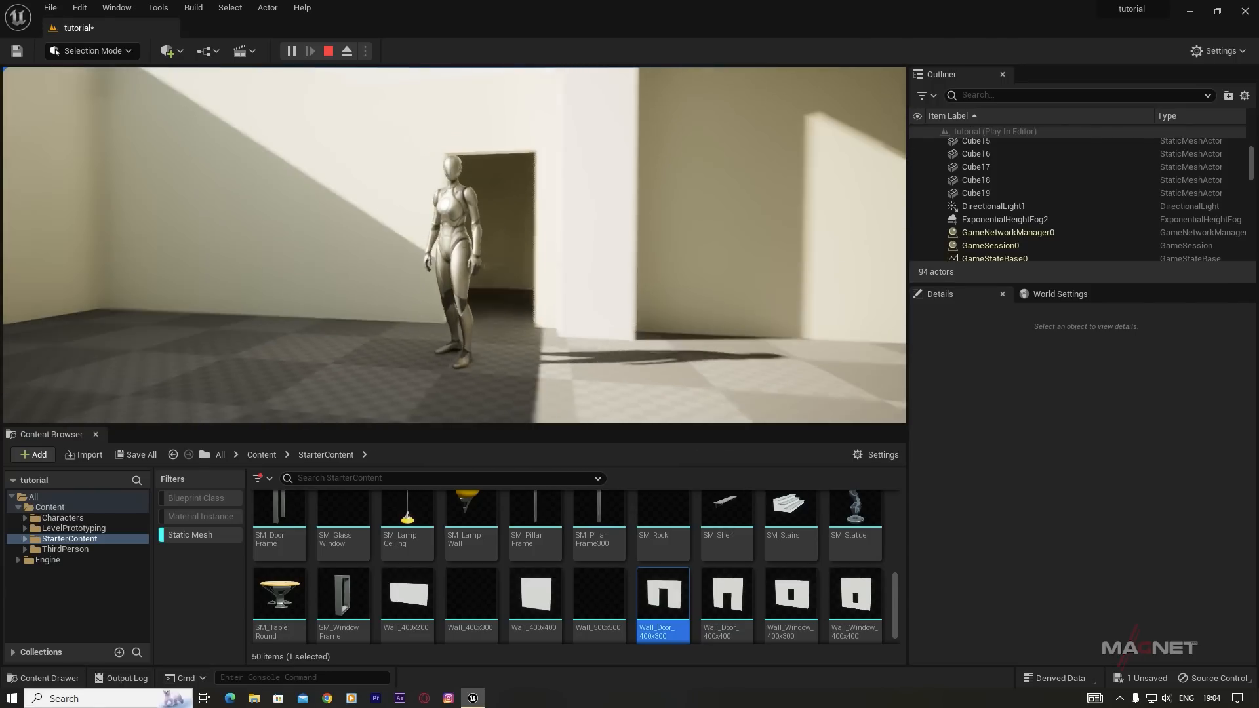
key(w)
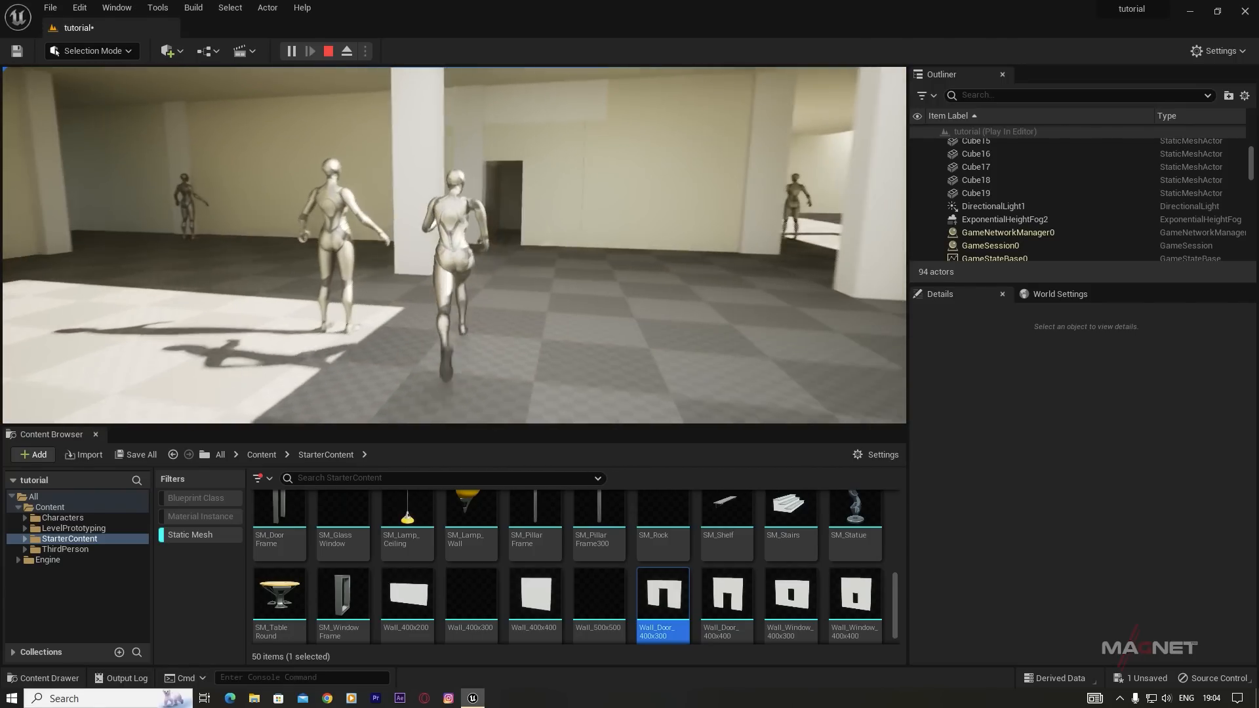
key(s)
key(w)
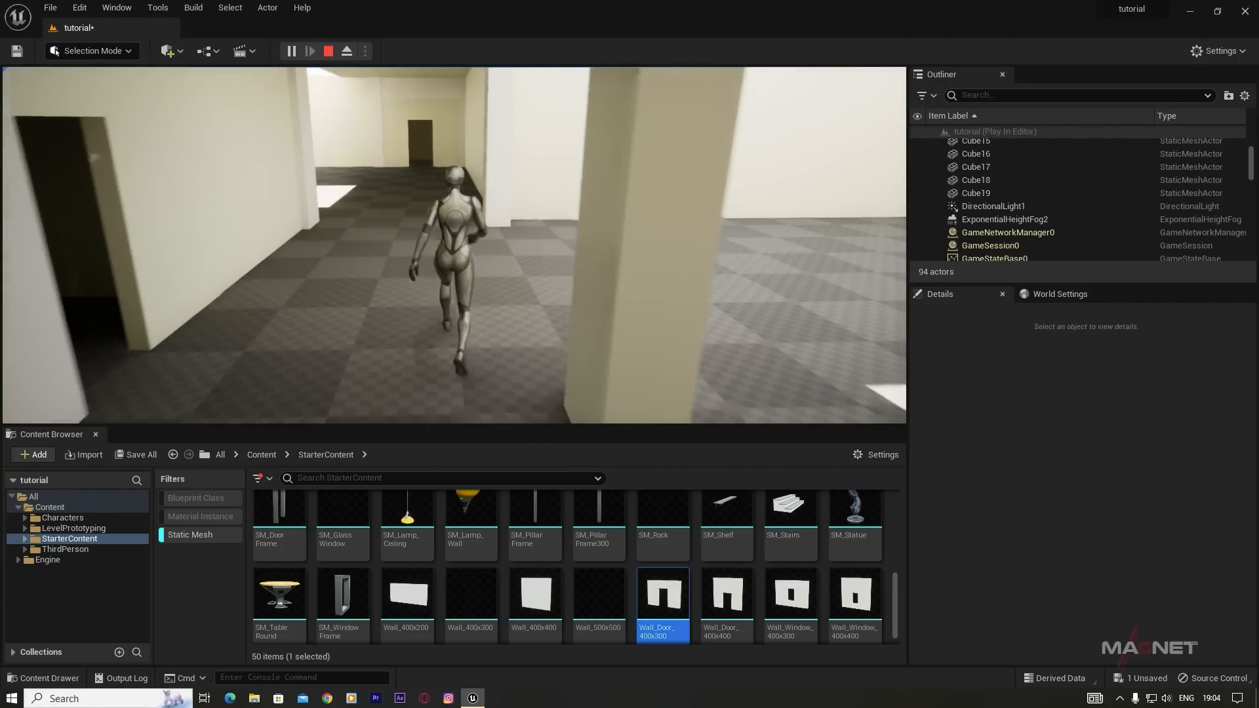
key(w)
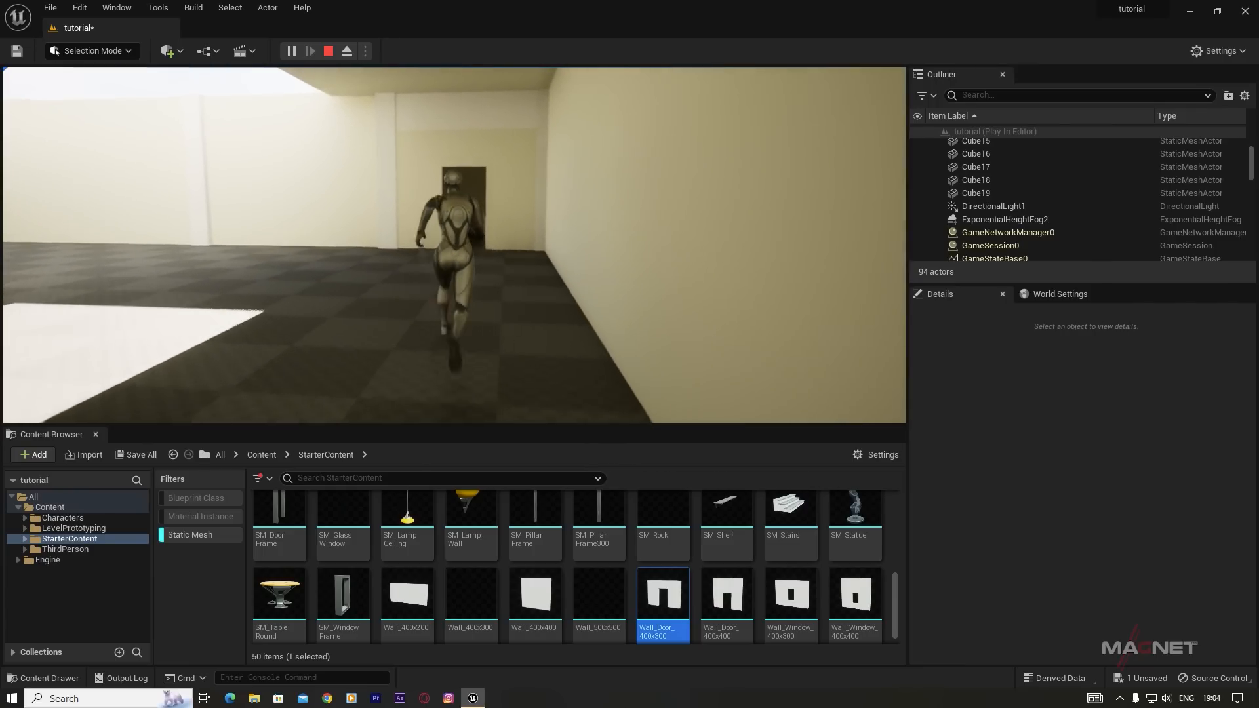
key(w)
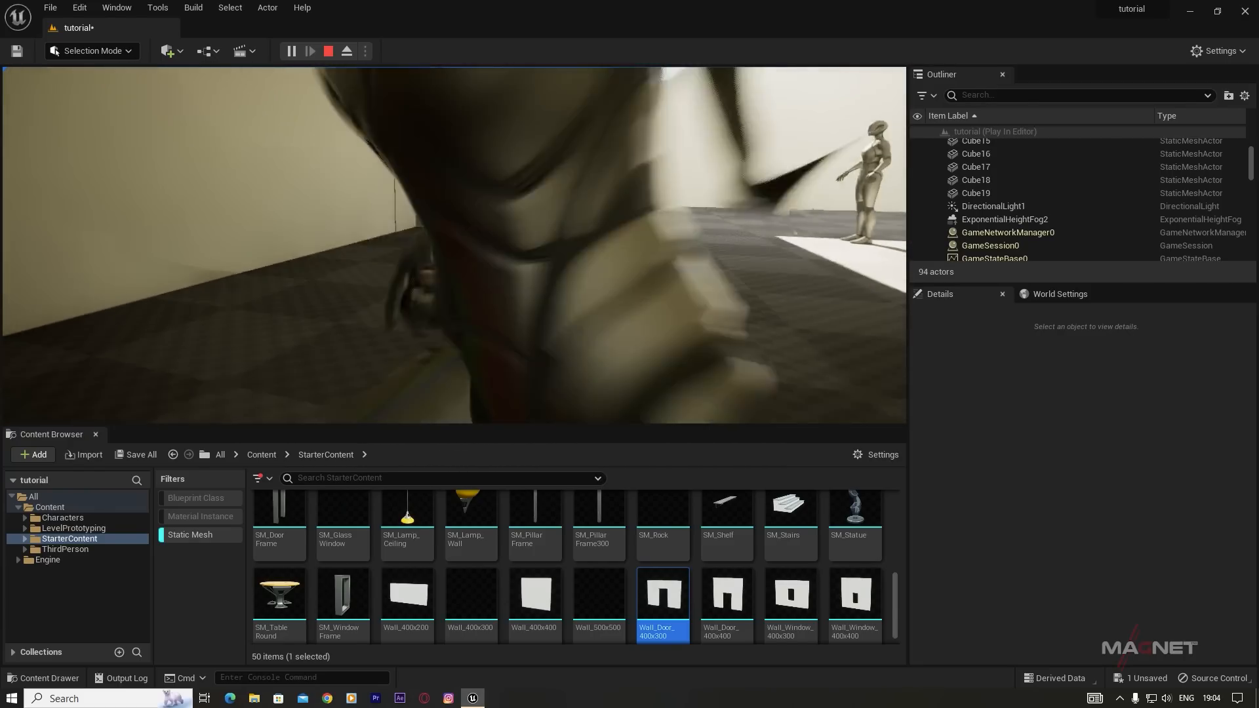
key(s)
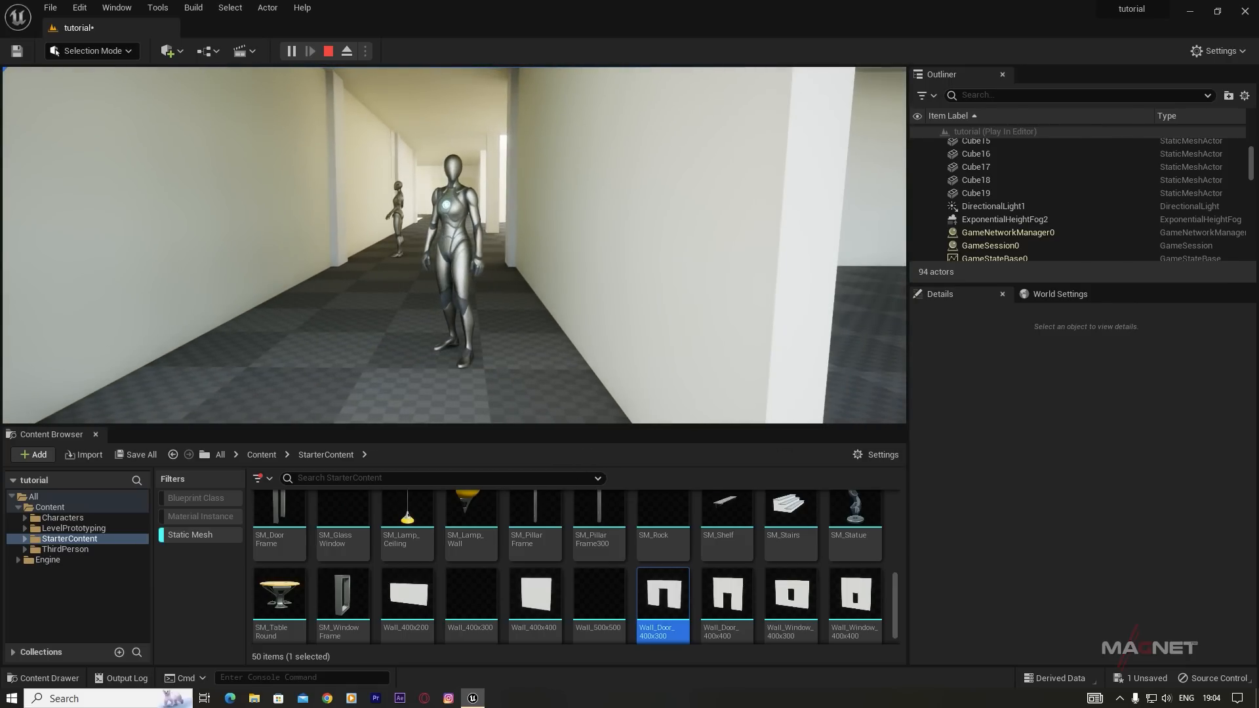
key(Escape)
right_drag(416, 322, 368, 103)
key(w)
key(w)
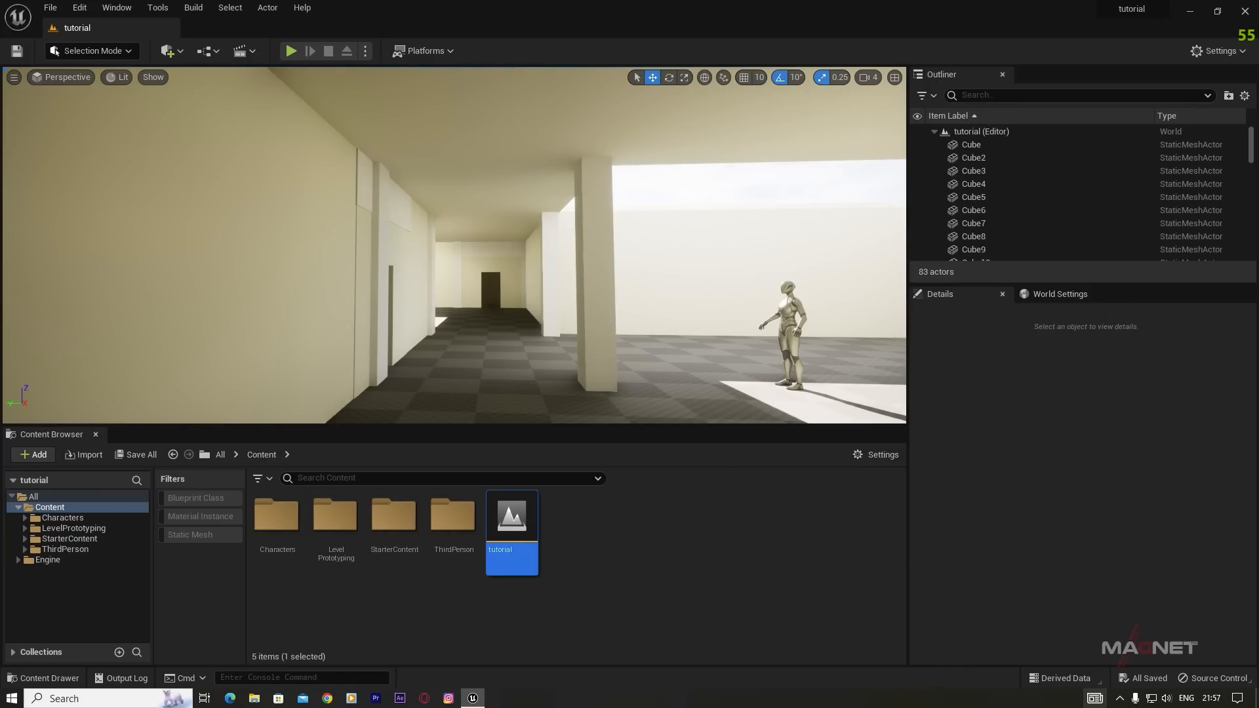
Step: Switch to the Epic Games Launcher and list the free Megascans content in the Unreal Engine Marketplace
click(1093, 676)
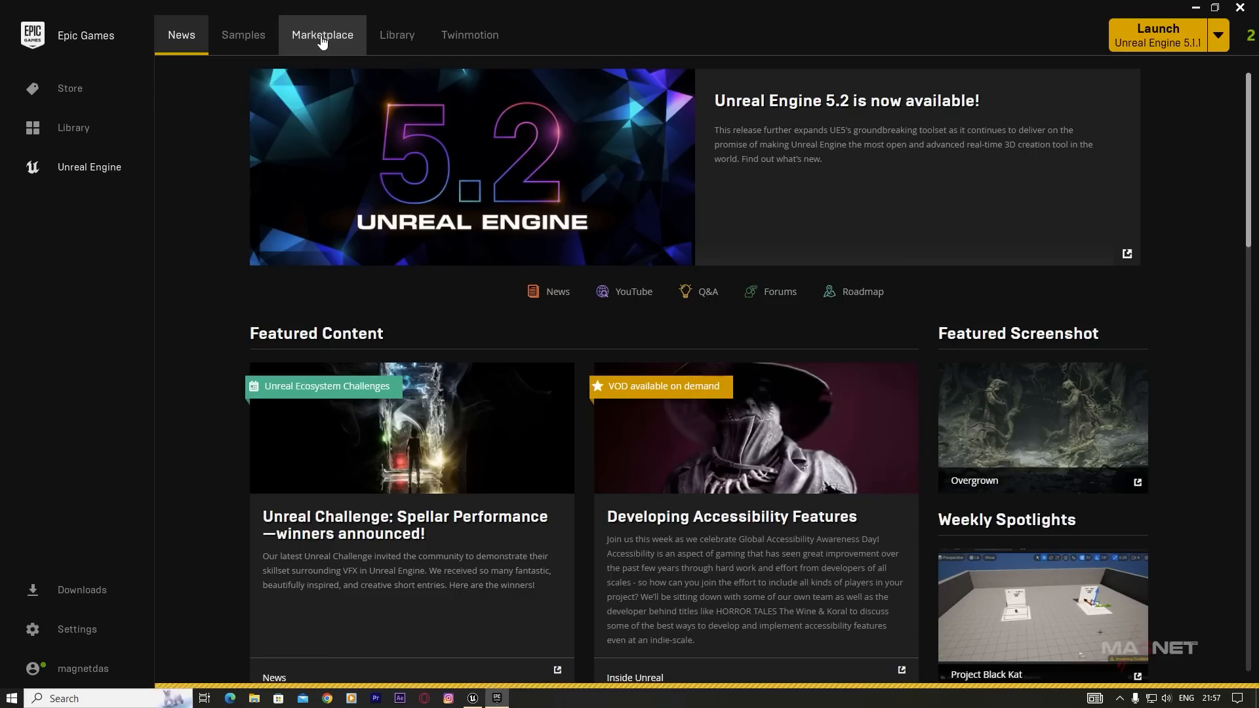
click(321, 37)
mouse_move(757, 226)
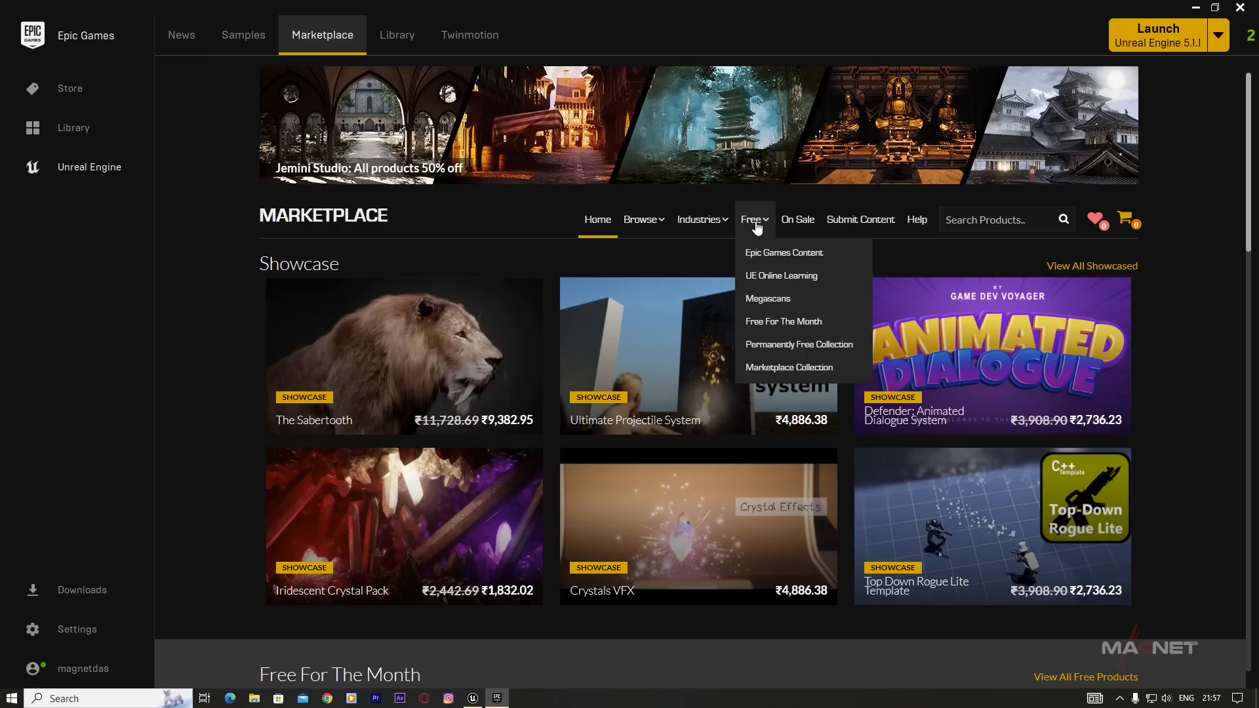
click(772, 300)
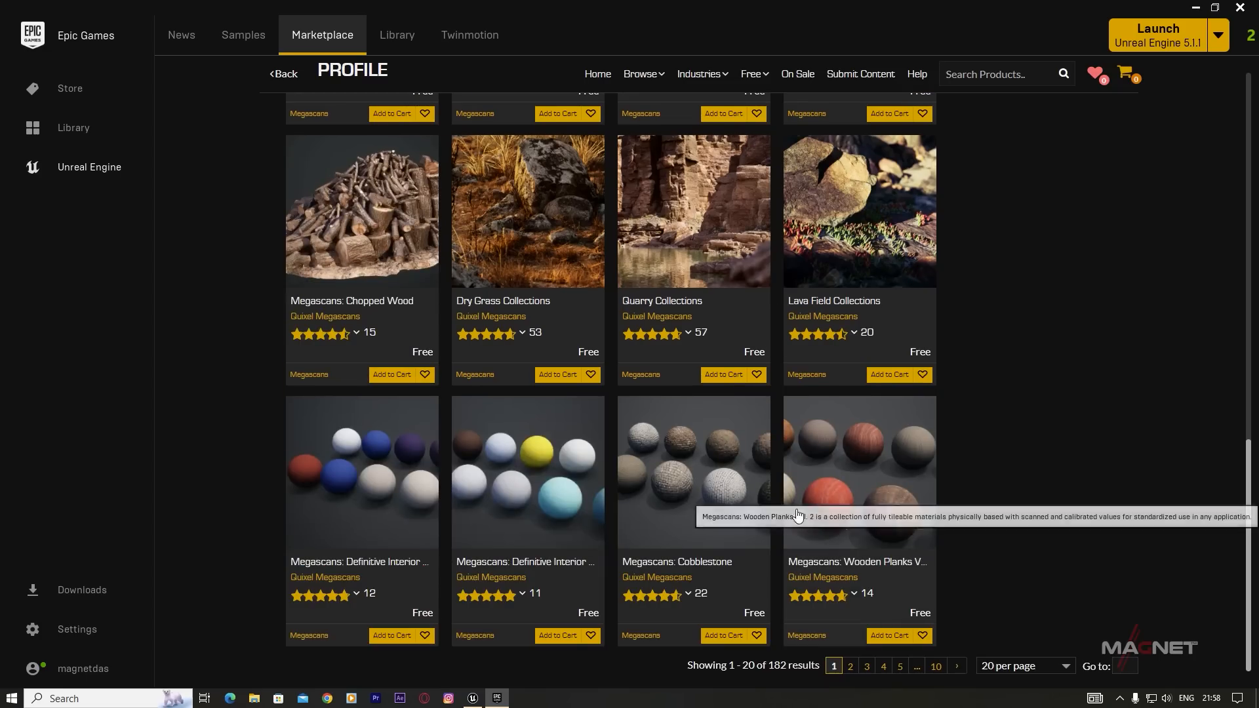
Step: Find Megascans Abandoned Apartment on page 2 of the results and start creating a project from it
click(850, 666)
scroll(524, 557, down, 5)
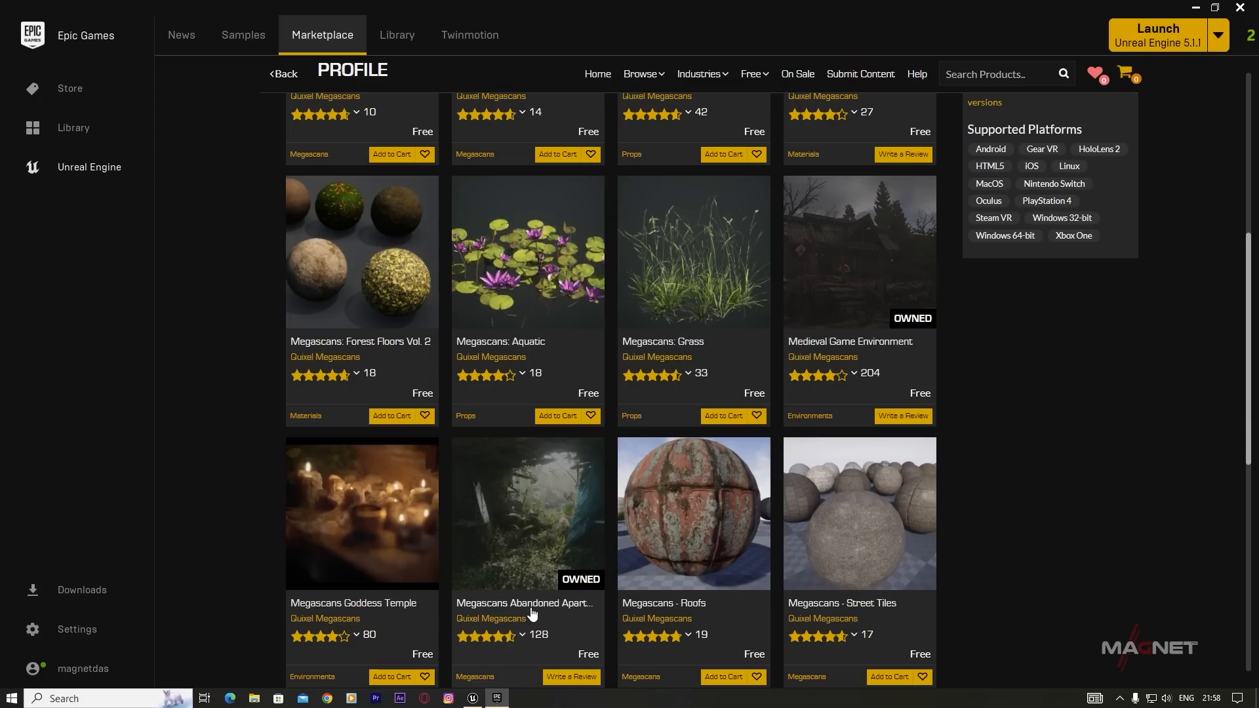
click(543, 560)
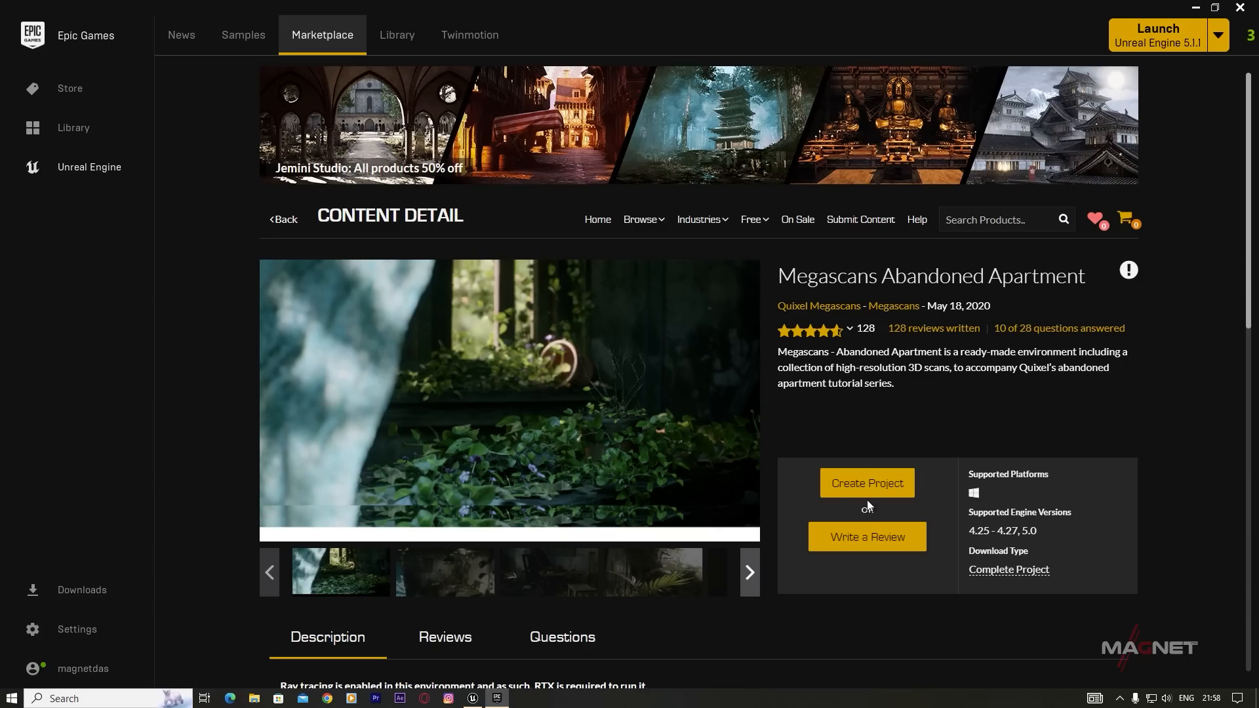
click(871, 485)
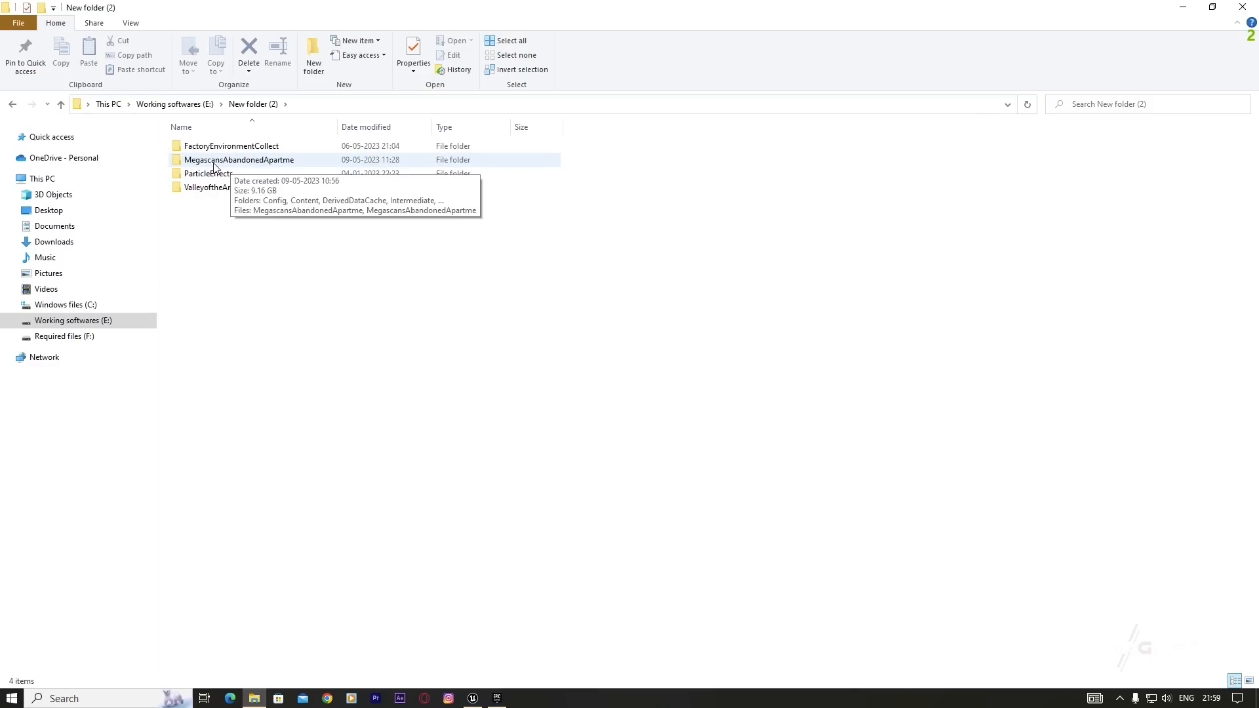
Step: In File Explorer, copy all the folders inside the Content folder of the MegascansAbandonedApartme project
double_click(276, 160)
key(Down)
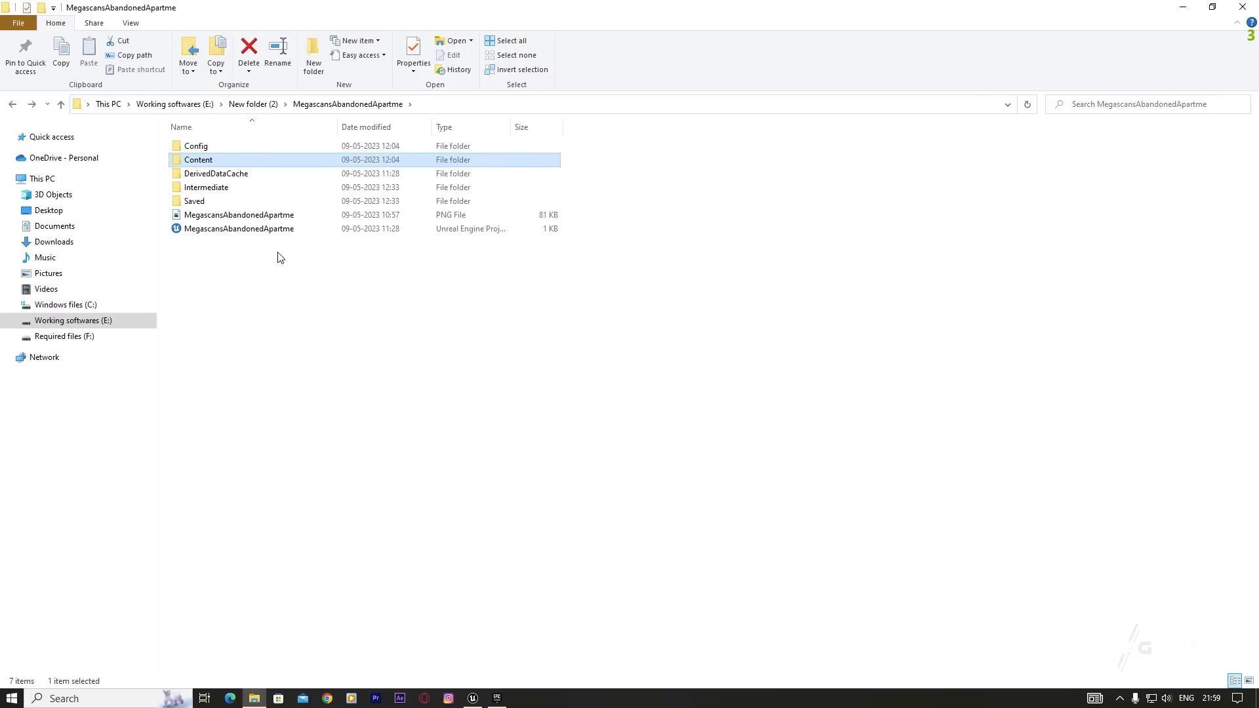
click(255, 232)
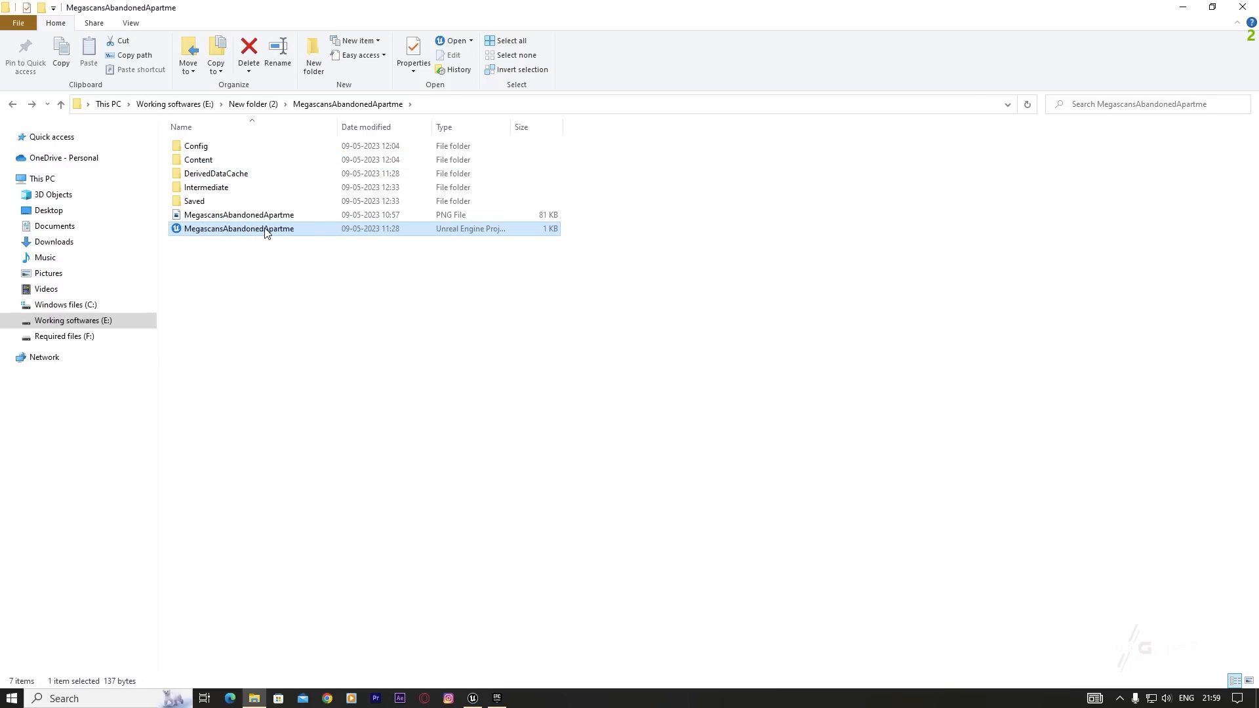
double_click(227, 162)
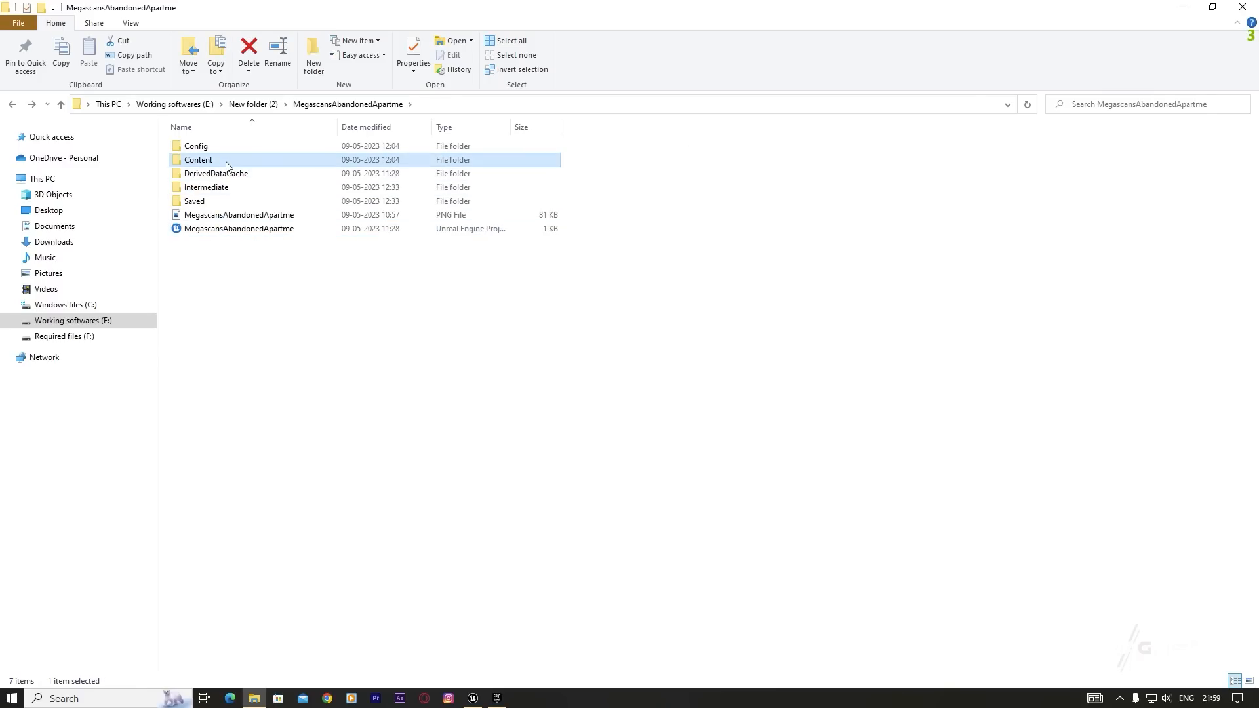
drag(225, 308, 209, 149)
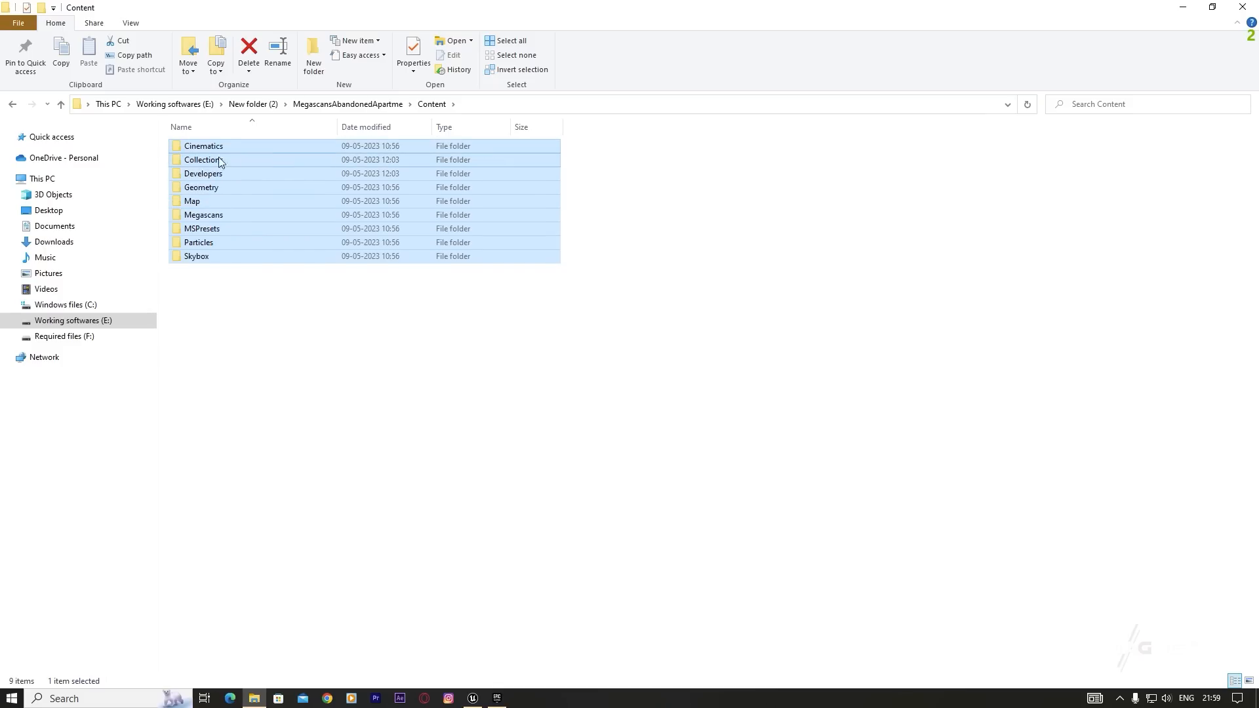
right_click(213, 152)
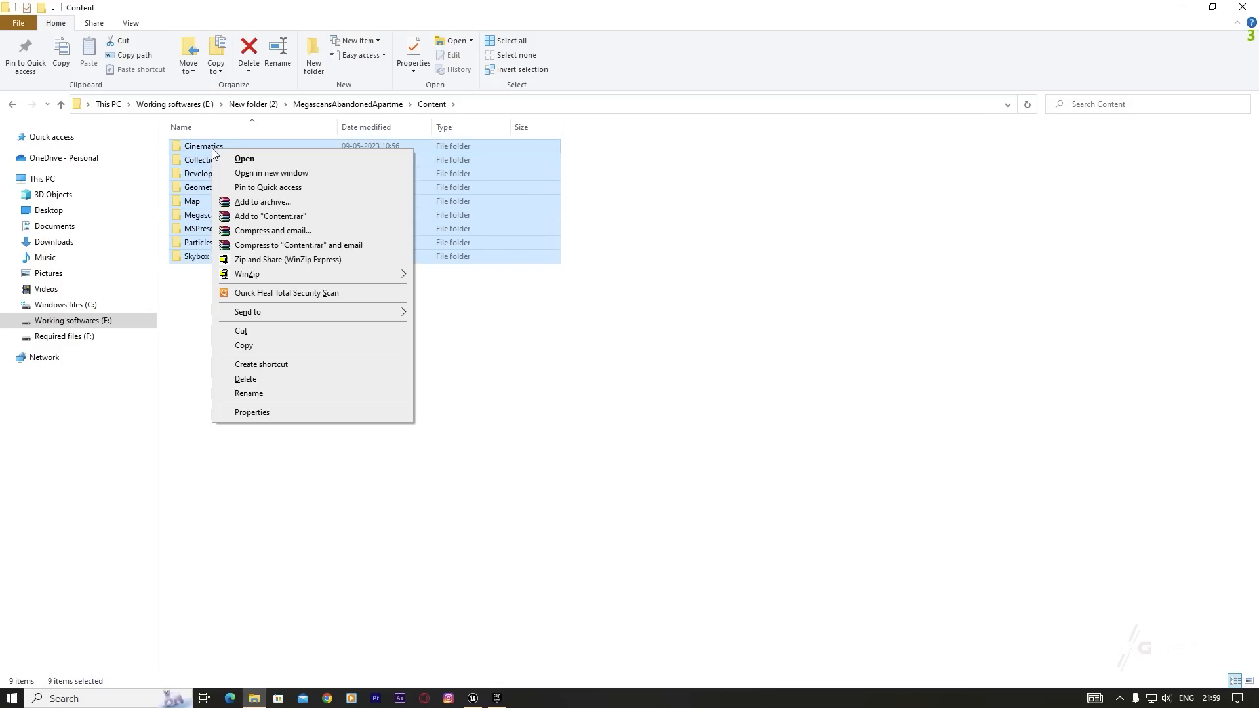
click(262, 341)
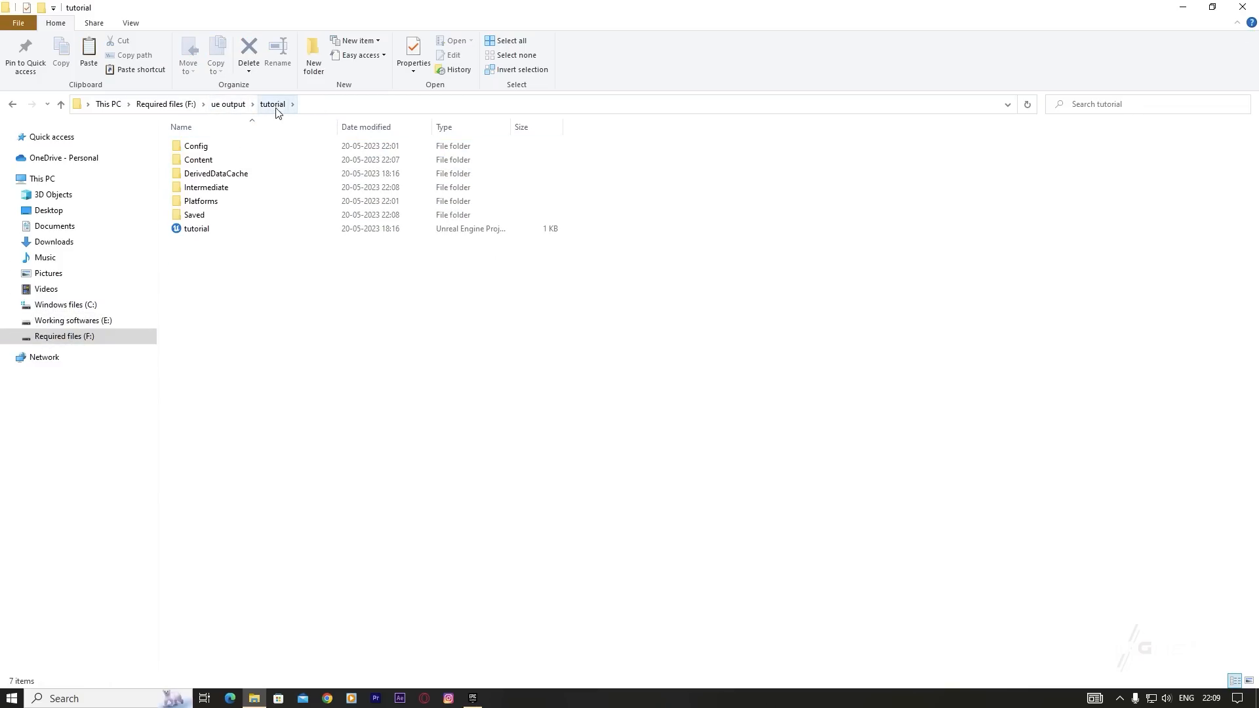
Step: Paste the copied Megascans folders into the Content folder of the tutorial project
double_click(220, 160)
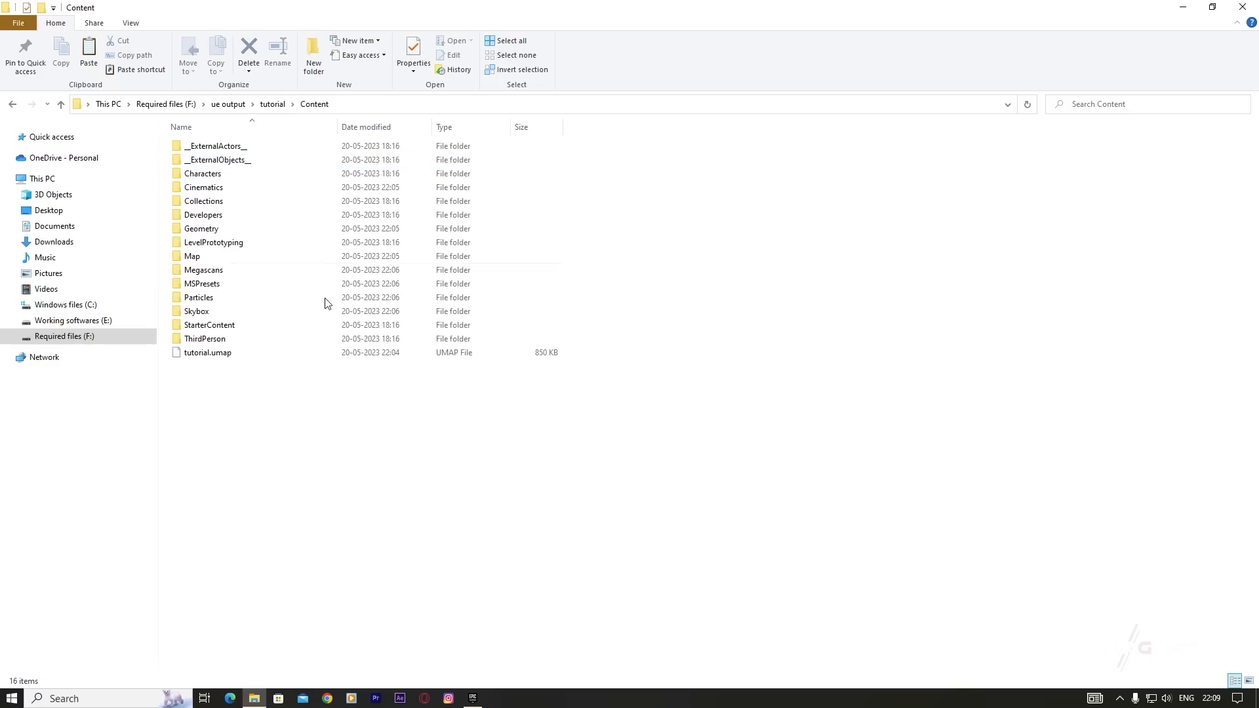
right_click(287, 416)
click(317, 502)
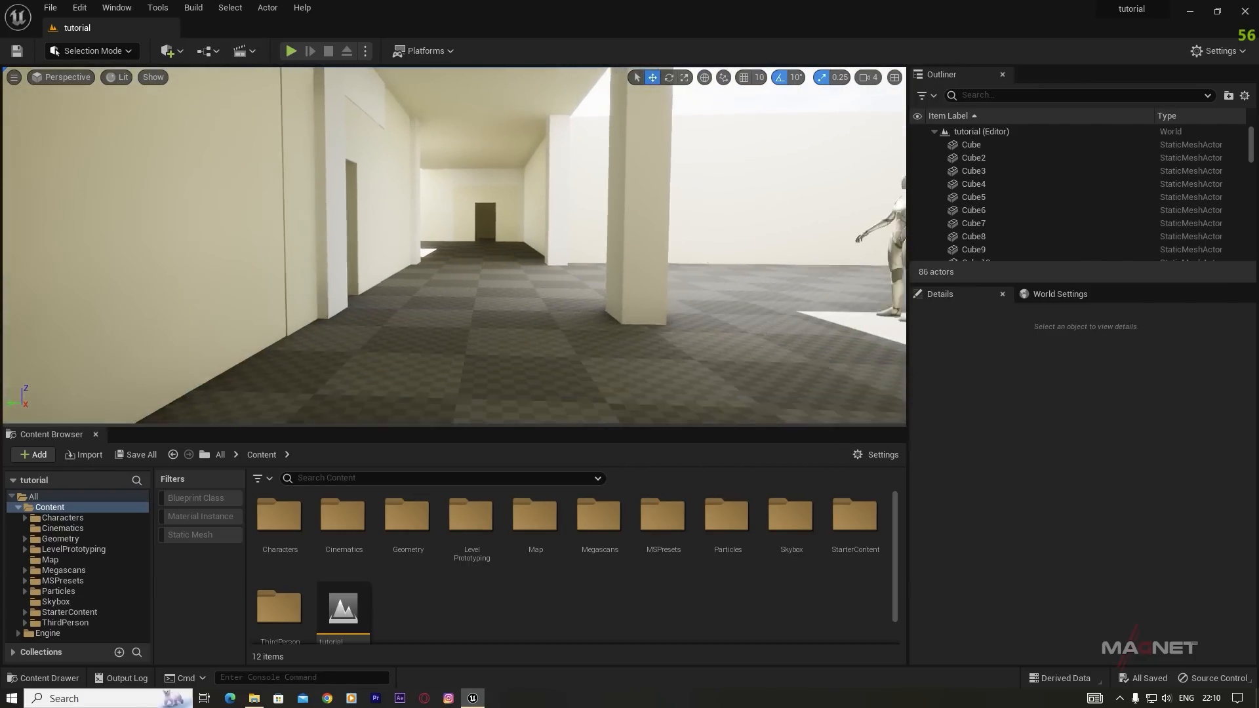
Step: Switch back to Unreal Editor, filter the project's Content to static meshes and browse to the SM_CeilingChunk assets
right_drag(454, 246, 478, 300)
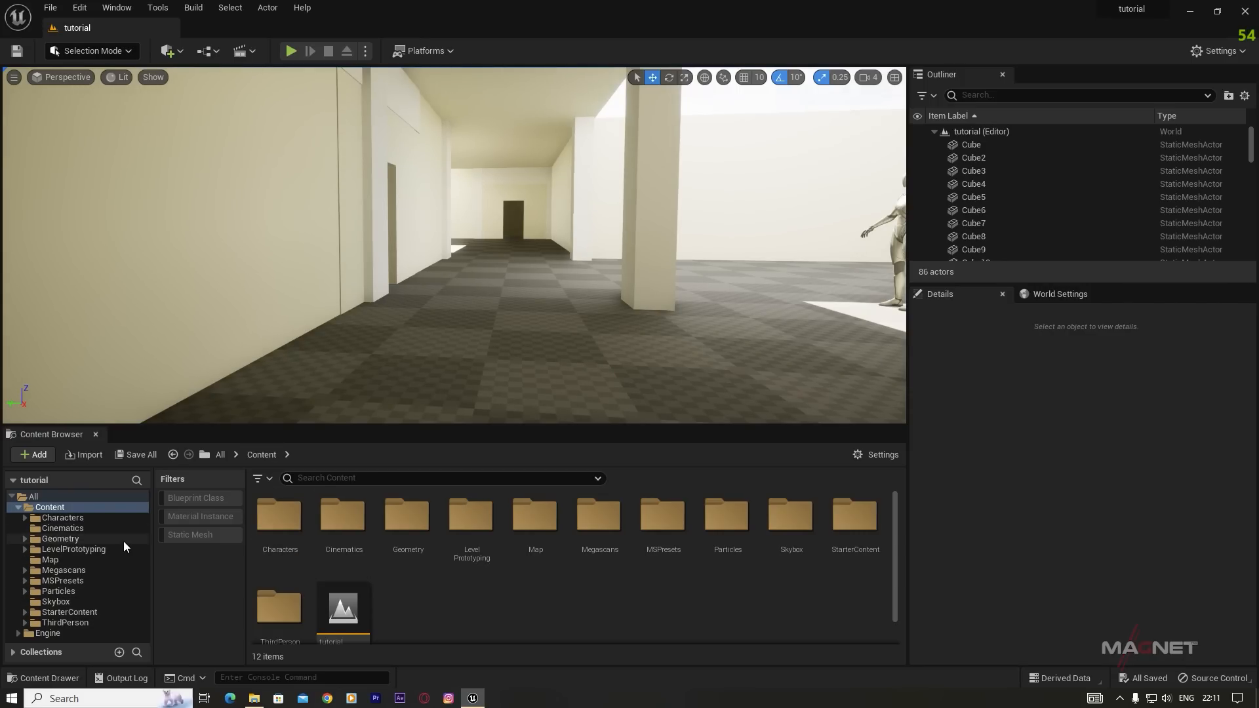
click(194, 533)
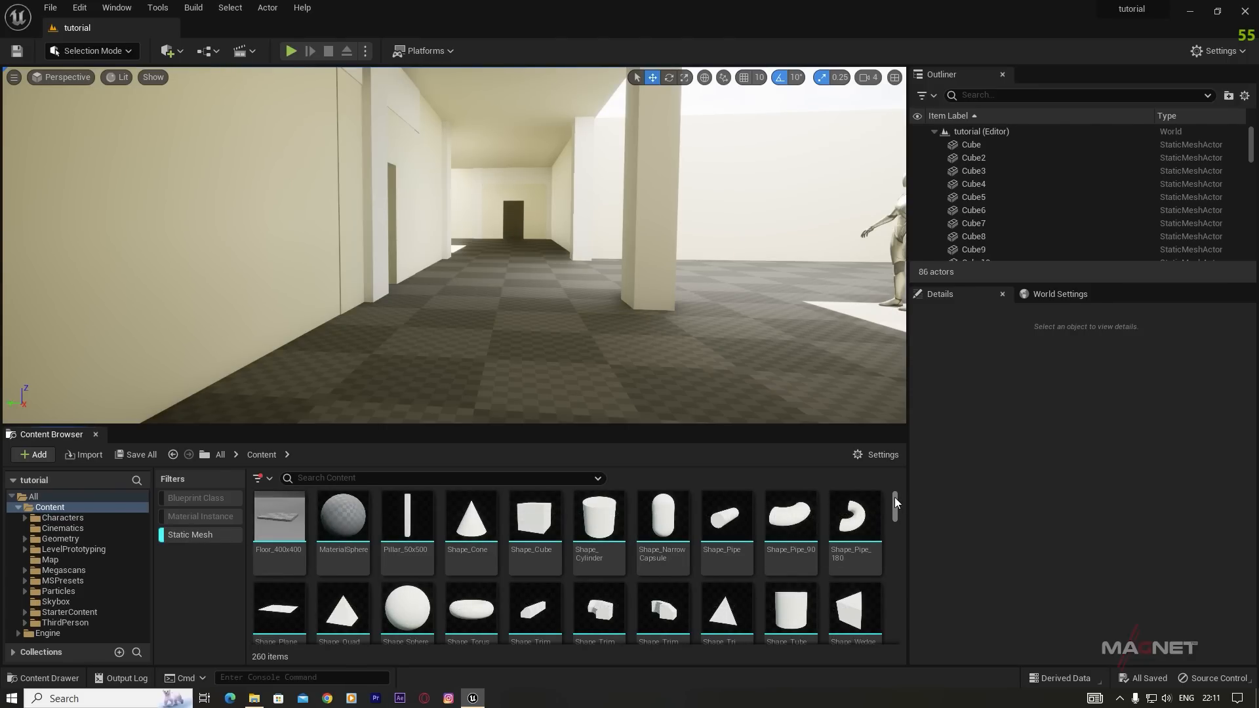
scroll(892, 505, down, 5)
scroll(623, 587, down, 1)
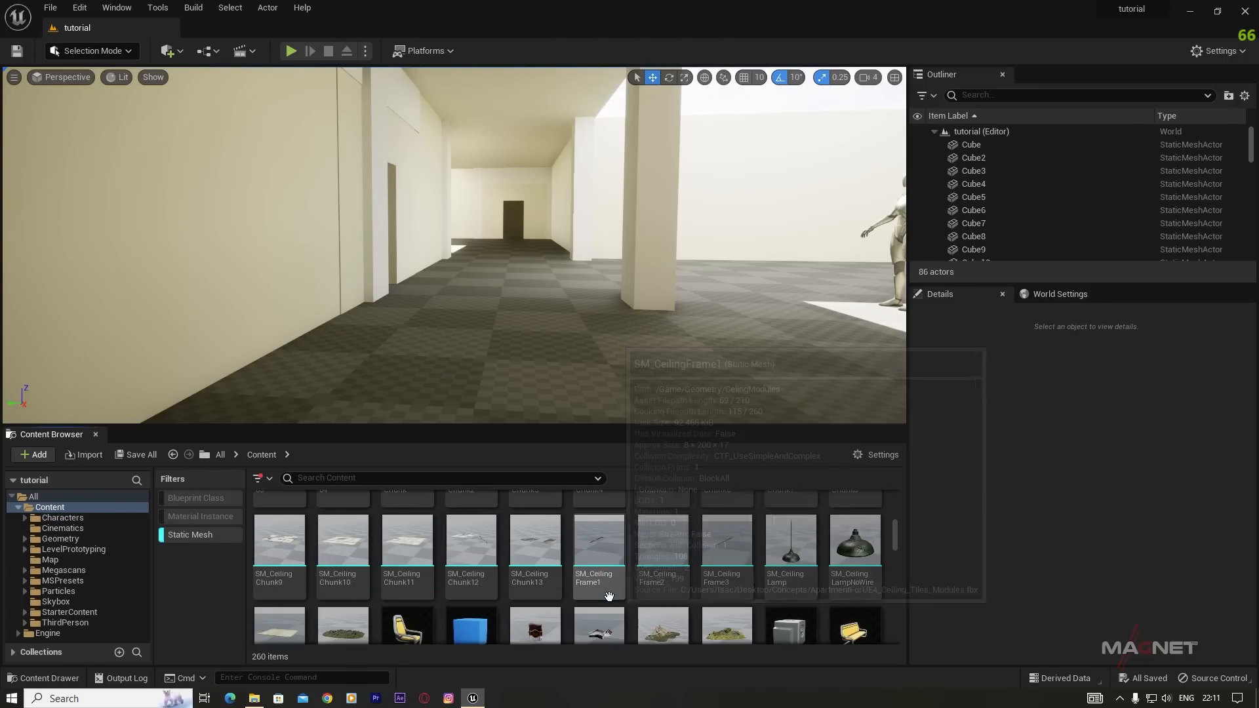
scroll(632, 599, up, 4)
scroll(593, 574, down, 9)
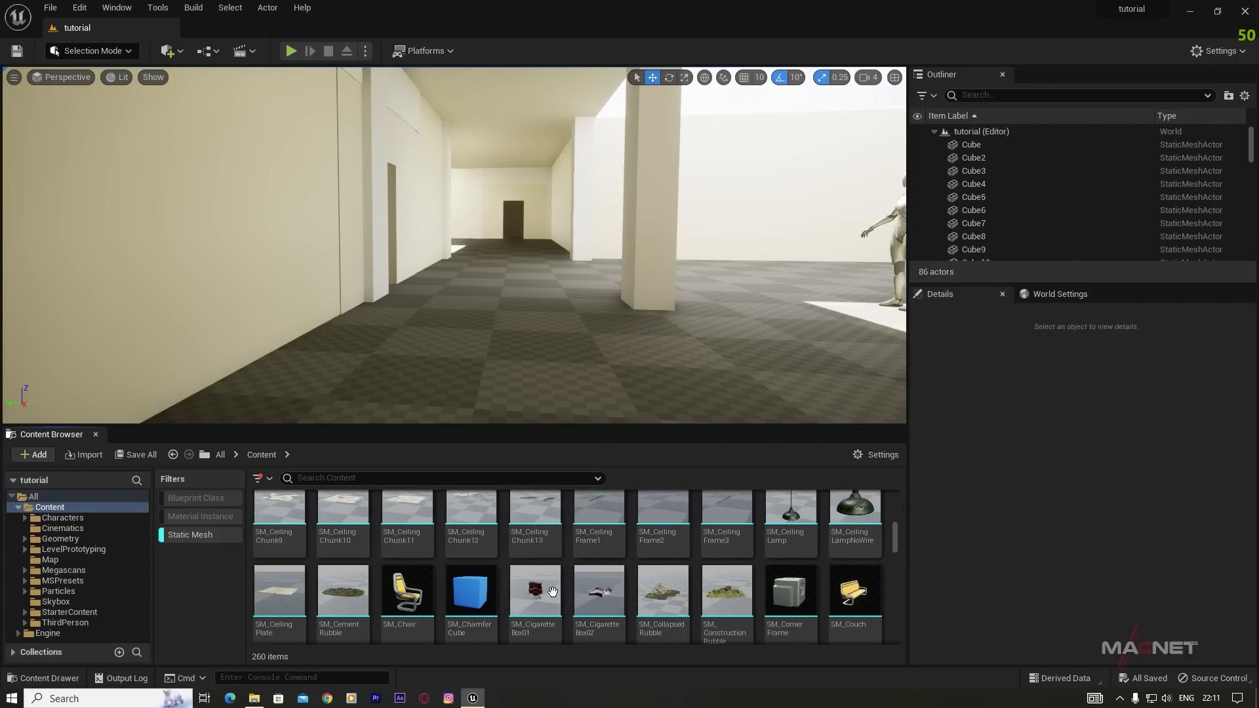
scroll(557, 594, up, 1)
right_drag(542, 354, 544, 308)
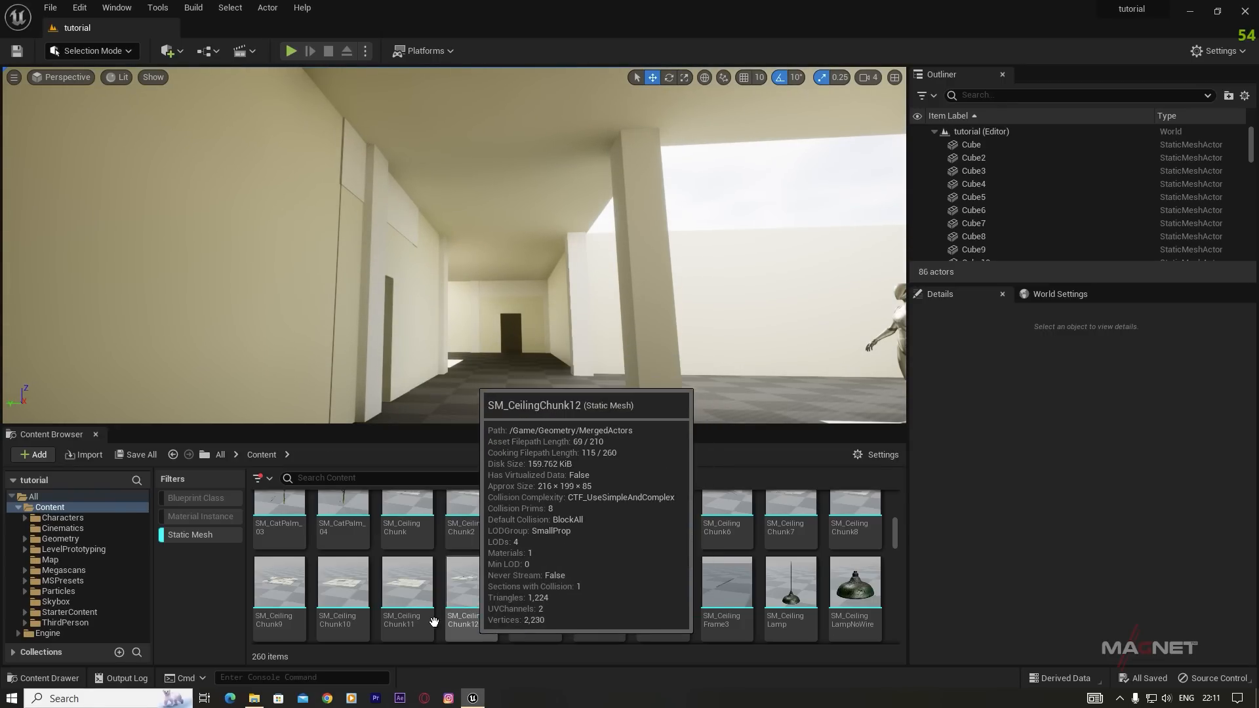
scroll(472, 594, up, 1)
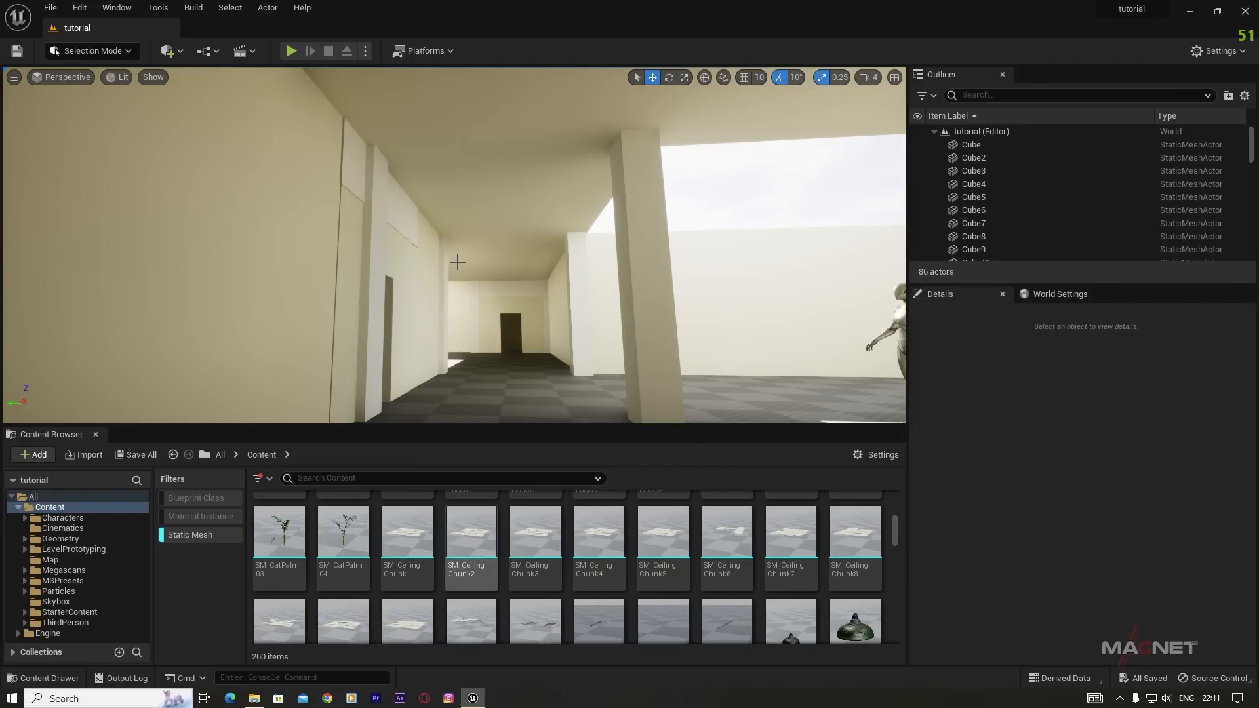
Step: Place SM_CeilingChunk in the corridor and raise it to the ceiling at about X -407, Y 646, Z 494
click(406, 528)
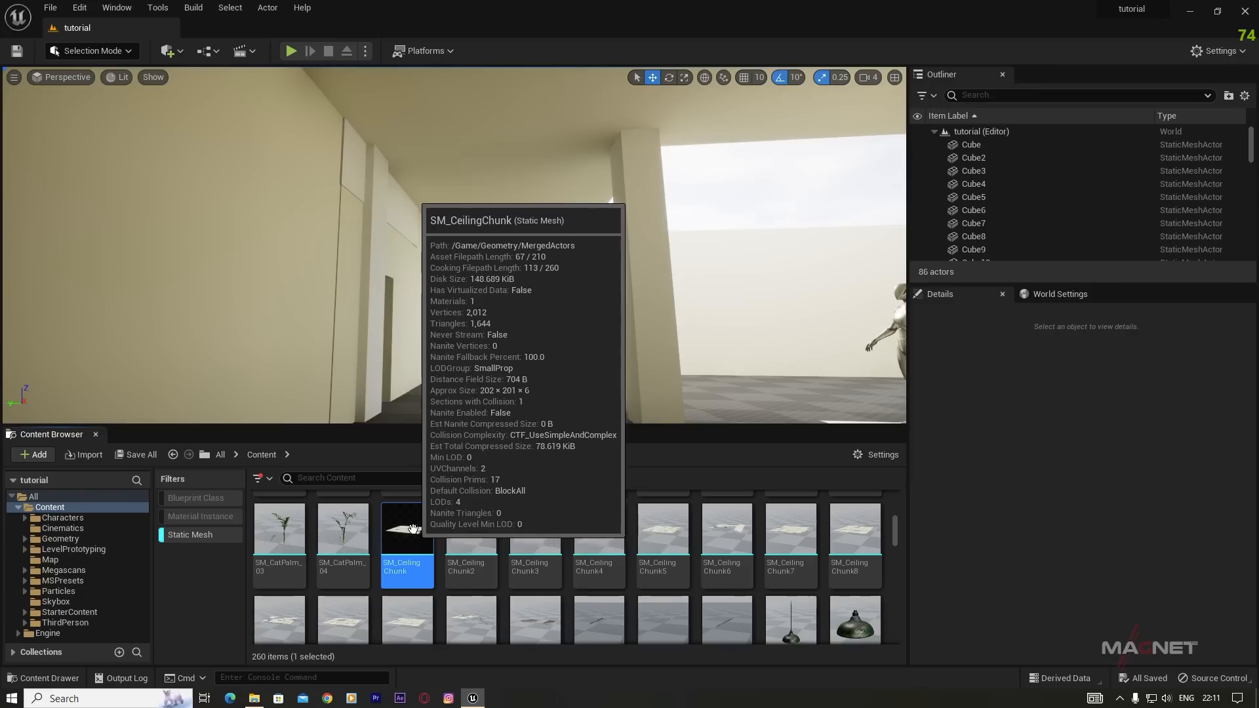
drag(406, 528, 449, 340)
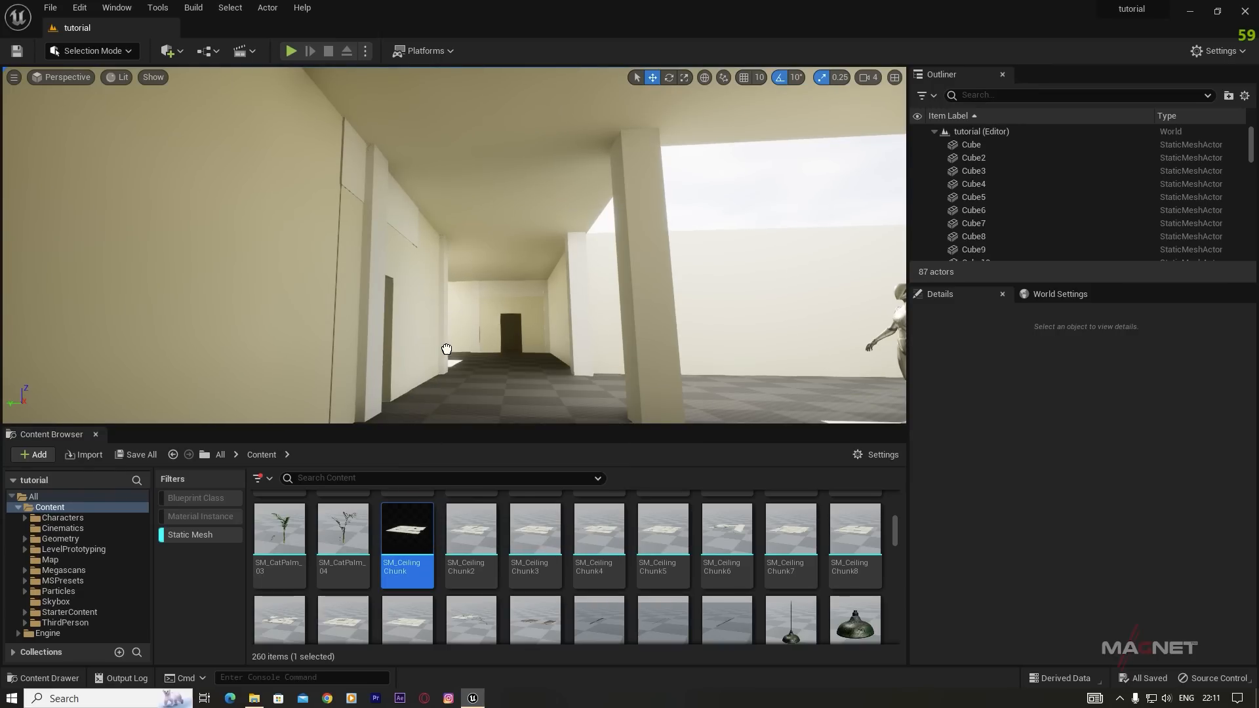
drag(429, 393, 427, 393)
drag(429, 348, 228, 222)
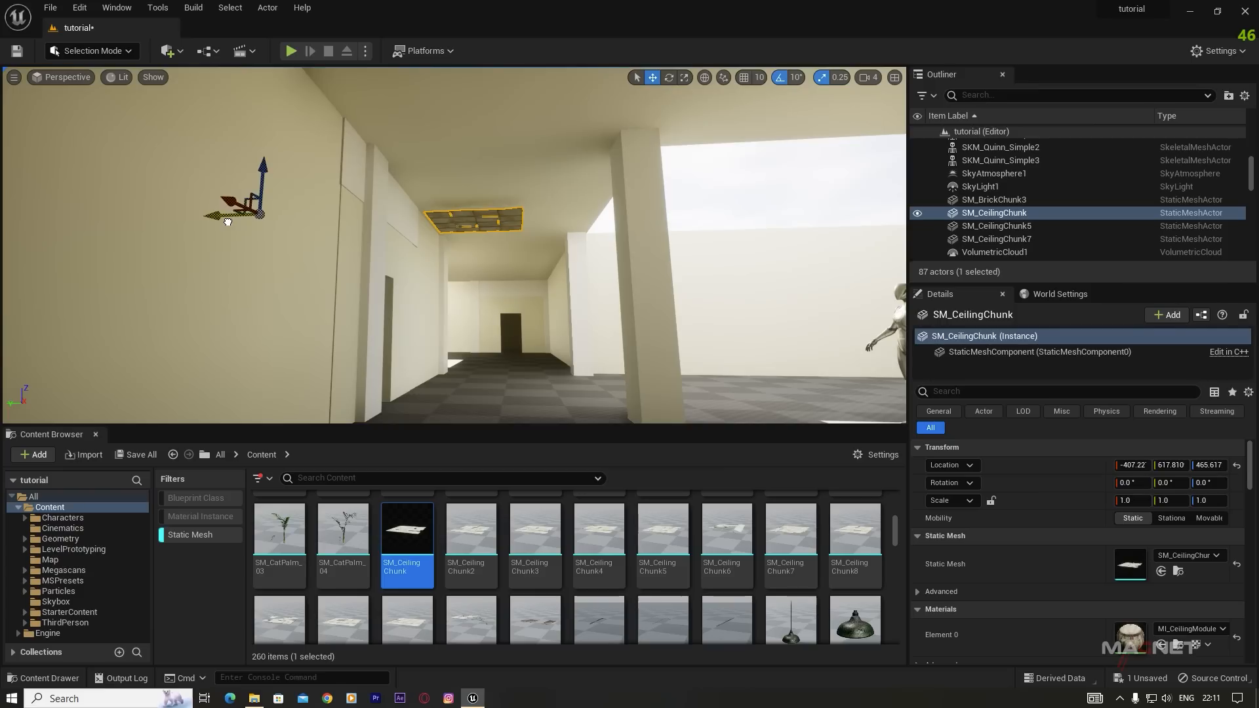
drag(264, 179, 267, 163)
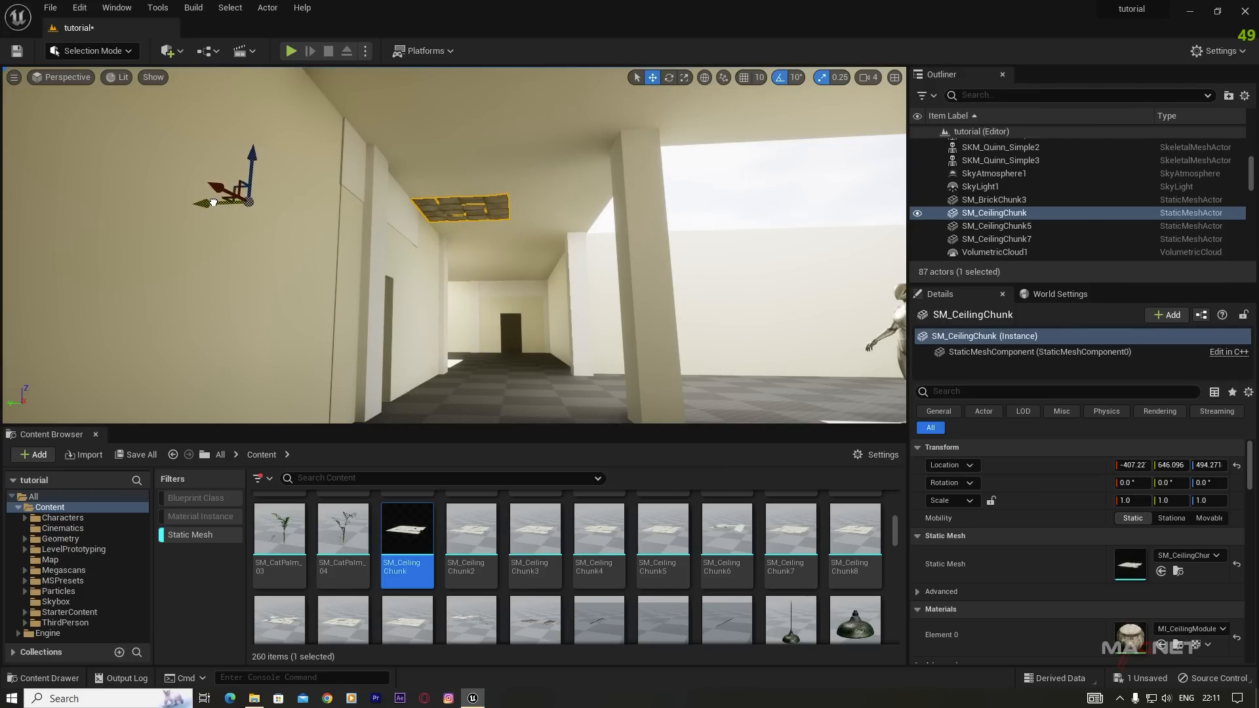
Step: Duplicate SM_CeilingChunk end to end along X at about Y 652, Z 494, extending the row to about X 389
key(w)
right_drag(352, 272, 197, 259)
key(s)
key(s)
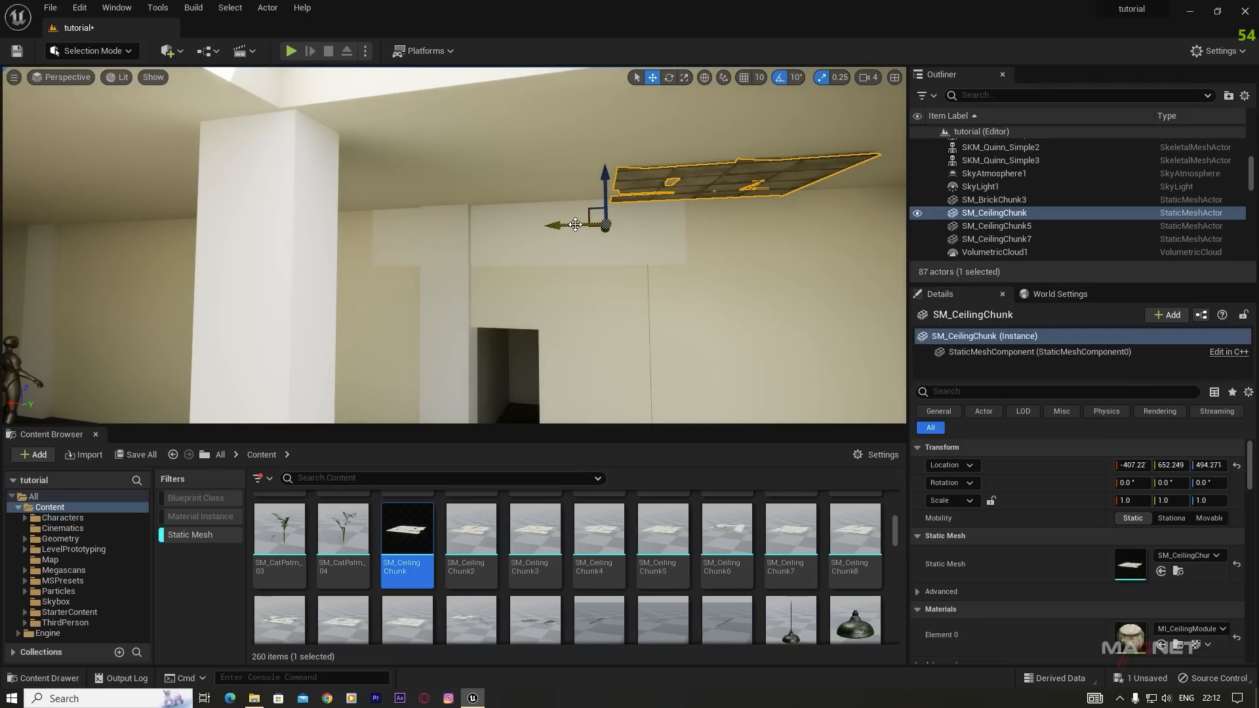
alt+drag(567, 223, 418, 237)
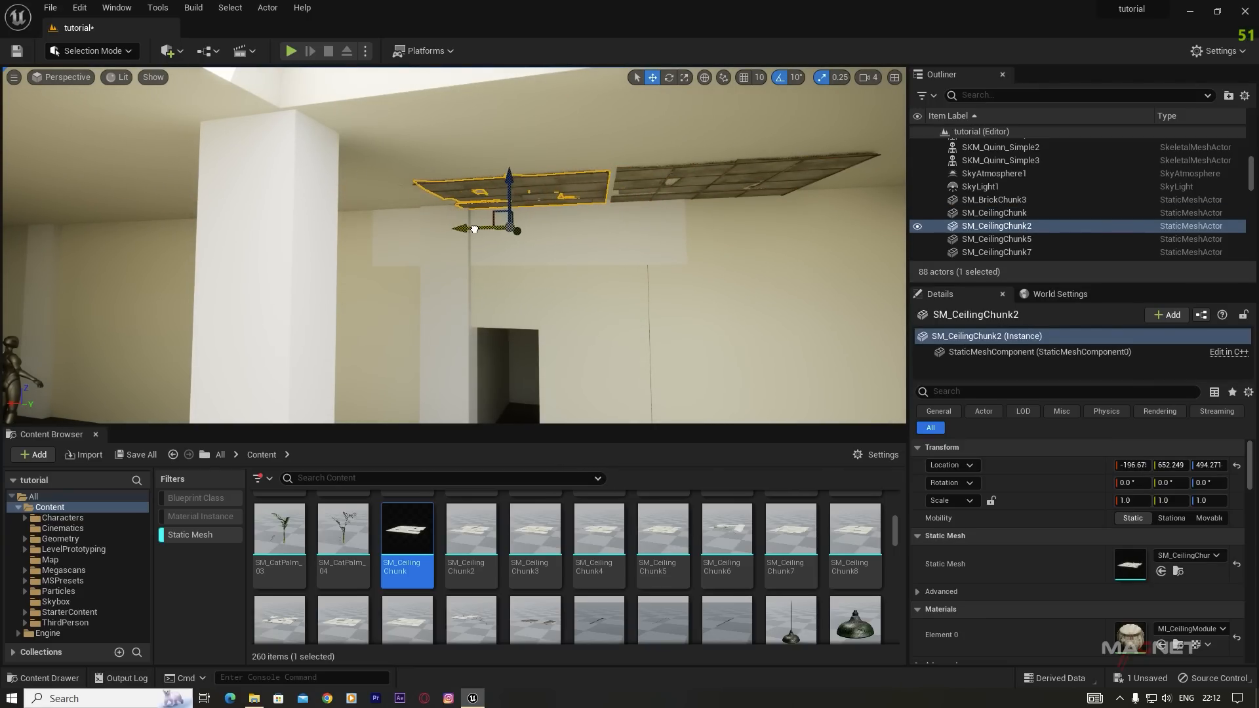
right_drag(588, 281, 450, 242)
alt+drag(415, 237, 352, 232)
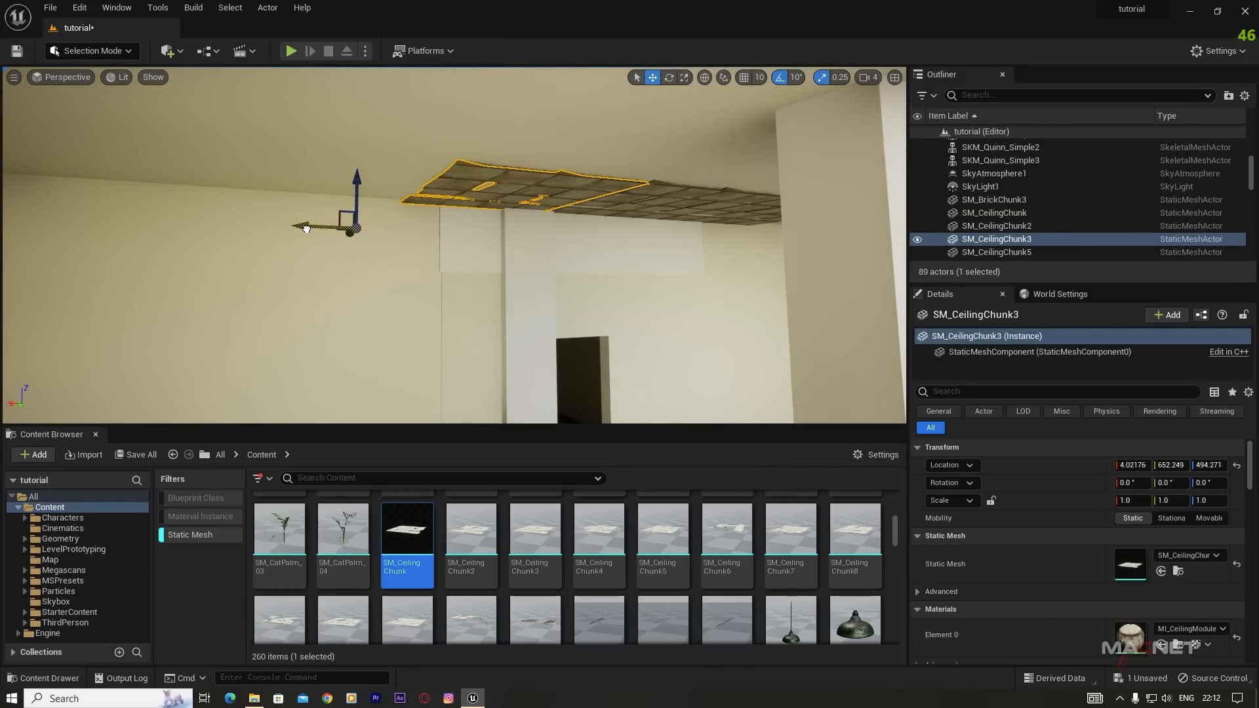
right_drag(306, 229, 367, 249)
alt+drag(262, 281, 157, 288)
alt+drag(432, 270, 295, 272)
right_drag(459, 295, 549, 614)
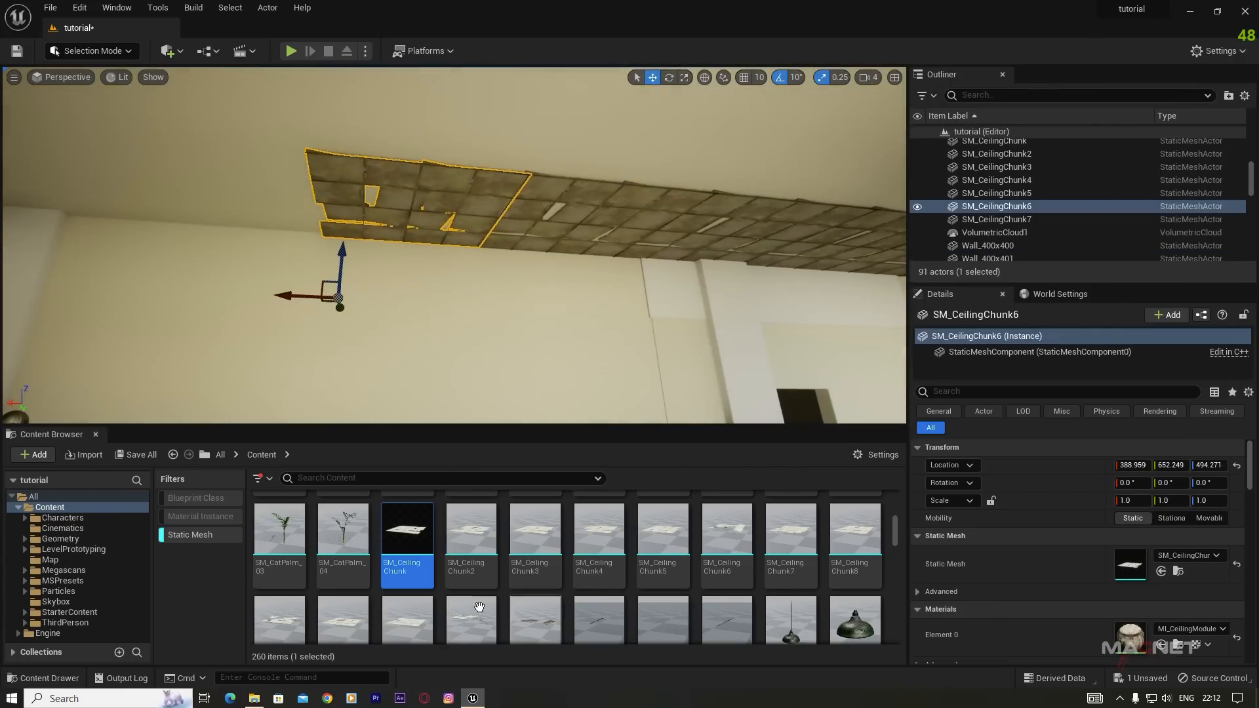
Step: Place SM_CeilingChunk3 at the end of the ceiling row, duplicate it, and rotate and reposition the copy to continue the tiling
right_drag(459, 262, 505, 258)
drag(535, 541, 127, 187)
drag(79, 213, 42, 202)
right_drag(393, 262, 275, 256)
alt+drag(436, 262, 306, 268)
key(e)
drag(262, 282, 351, 254)
key(w)
drag(257, 279, 515, 219)
Step: Duplicate the ceiling chunk back across the corridor ceiling to form another row, and rotate the last copy
right_drag(394, 263, 419, 249)
alt+drag(406, 249, 393, 288)
right_drag(459, 262, 393, 249)
alt+drag(557, 328, 675, 391)
right_drag(459, 262, 538, 256)
alt+drag(524, 308, 721, 343)
alt+drag(577, 359, 656, 288)
key(e)
drag(623, 227, 393, 262)
key(w)
Step: Place SM_CeilingChunk5 near the column and raise it to the ceiling at about X -631, Y 83, Z 478
right_drag(459, 262, 538, 315)
drag(663, 541, 470, 362)
drag(469, 318, 469, 157)
right_drag(458, 262, 393, 197)
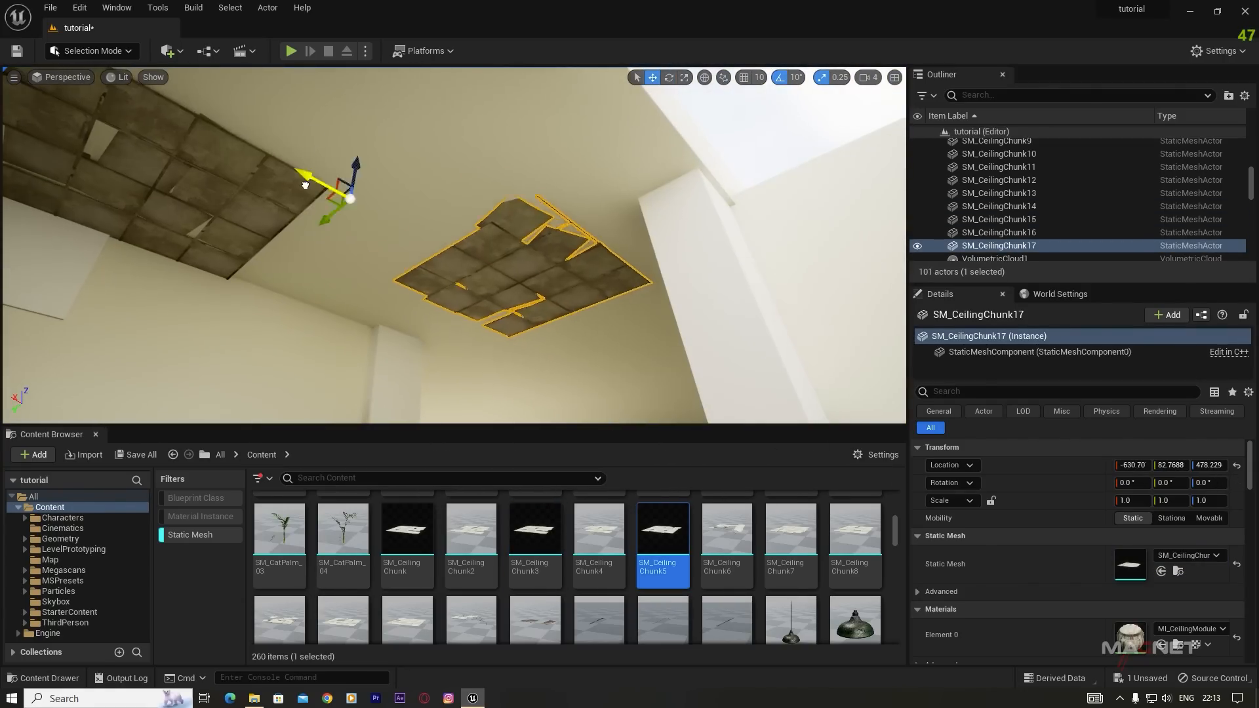
Step: Duplicate the SM_CeilingChunk5 piece twice, rotating the second copy to -90° and moving it to about X -293, Y -10
alt+drag(112, 197, 300, 160)
right_drag(393, 262, 459, 236)
key(e)
alt+drag(284, 121, 301, 289)
key(w)
drag(196, 354, 230, 282)
right_drag(394, 262, 327, 262)
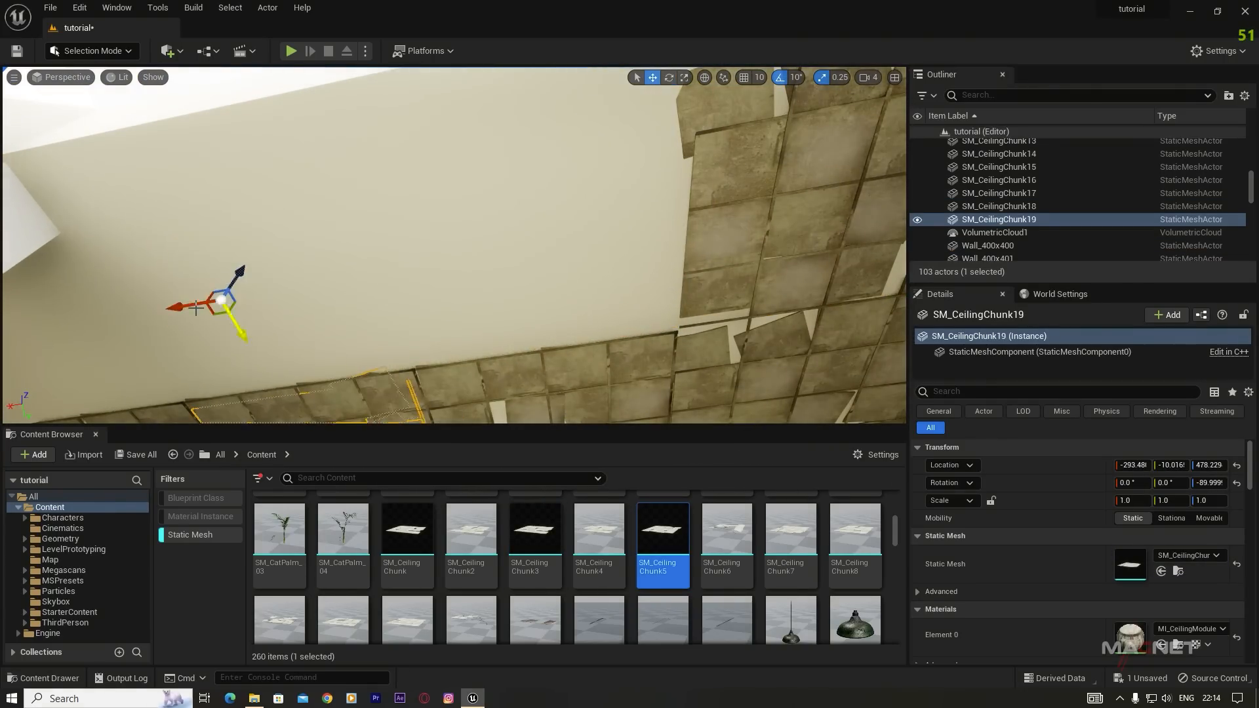
Step: Reposition the rotated SM_CeilingChunk5 piece and duplicate it repeatedly to continue the tiling across the ceiling
right_drag(505, 314, 459, 262)
drag(452, 203, 249, 167)
right_drag(393, 263, 472, 223)
alt+drag(230, 167, 203, 187)
right_drag(393, 249, 446, 275)
alt+drag(204, 217, 295, 249)
right_drag(427, 262, 367, 210)
alt+drag(453, 249, 500, 329)
right_drag(426, 262, 471, 223)
alt+drag(485, 314, 629, 295)
right_drag(498, 275, 445, 262)
Step: Place SM_CeilingChunk8 beside the far column below the ceiling, at about X 769, Y -255, Z 442, and duplicate it twice
drag(854, 541, 723, 324)
right_drag(590, 276, 524, 262)
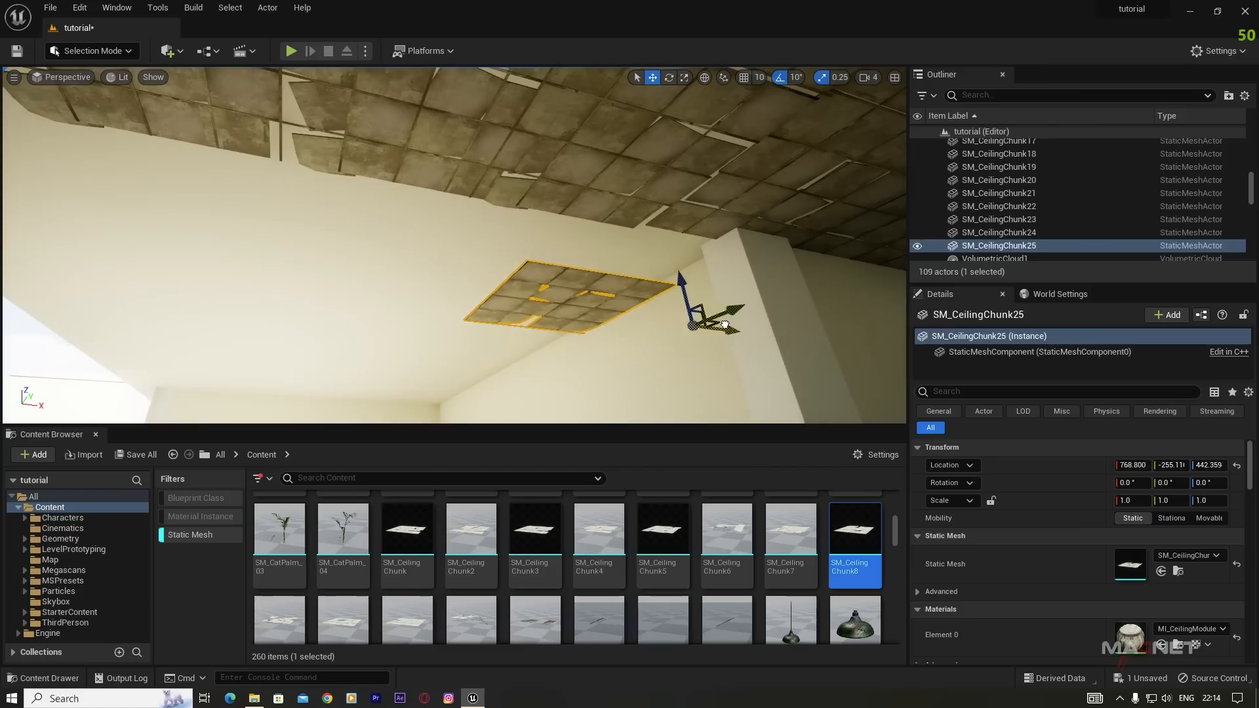
alt+drag(735, 291, 643, 330)
alt+drag(642, 330, 580, 355)
Step: Duplicate two individual ceiling chunks to fill bare areas of the ceiling beside the existing tiles
click(407, 158)
alt+drag(388, 231, 408, 304)
right_drag(420, 288, 498, 276)
click(505, 283)
alt+drag(584, 309, 426, 227)
Step: Add another ceiling chunk to the selection and duplicate the group twice across the bare ceiling
shift+click(498, 240)
alt+drag(249, 288, 75, 317)
right_drag(263, 275, 367, 262)
alt+drag(570, 262, 275, 236)
Step: Extend the selection to six ceiling chunks and duplicate them to the uncovered ceiling
right_drag(393, 249, 367, 223)
shift+click(315, 141)
shift+click(394, 204)
alt+drag(118, 236, 588, 171)
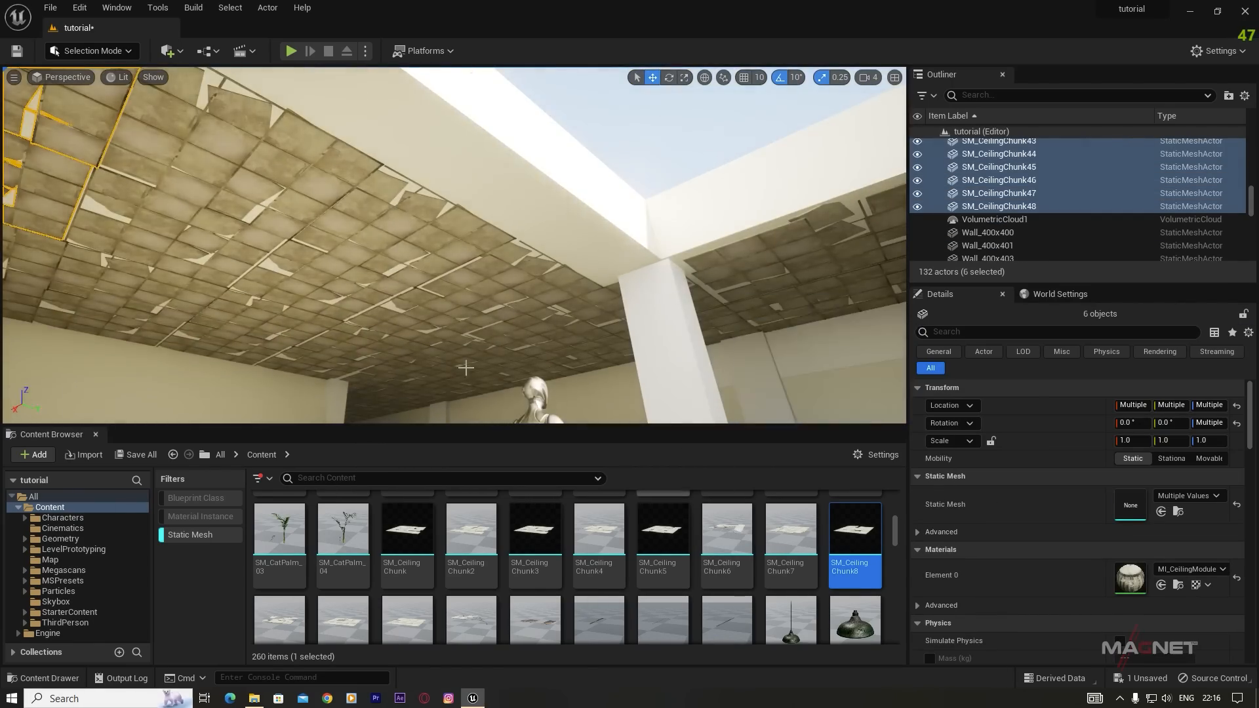
Step: Select the four adjoining ceiling chunks beside the column and duplicate them as a block over the neighbouring ceiling
right_drag(466, 368, 420, 275)
click(538, 216)
shift+click(420, 263)
shift+click(472, 314)
right_drag(472, 315, 498, 262)
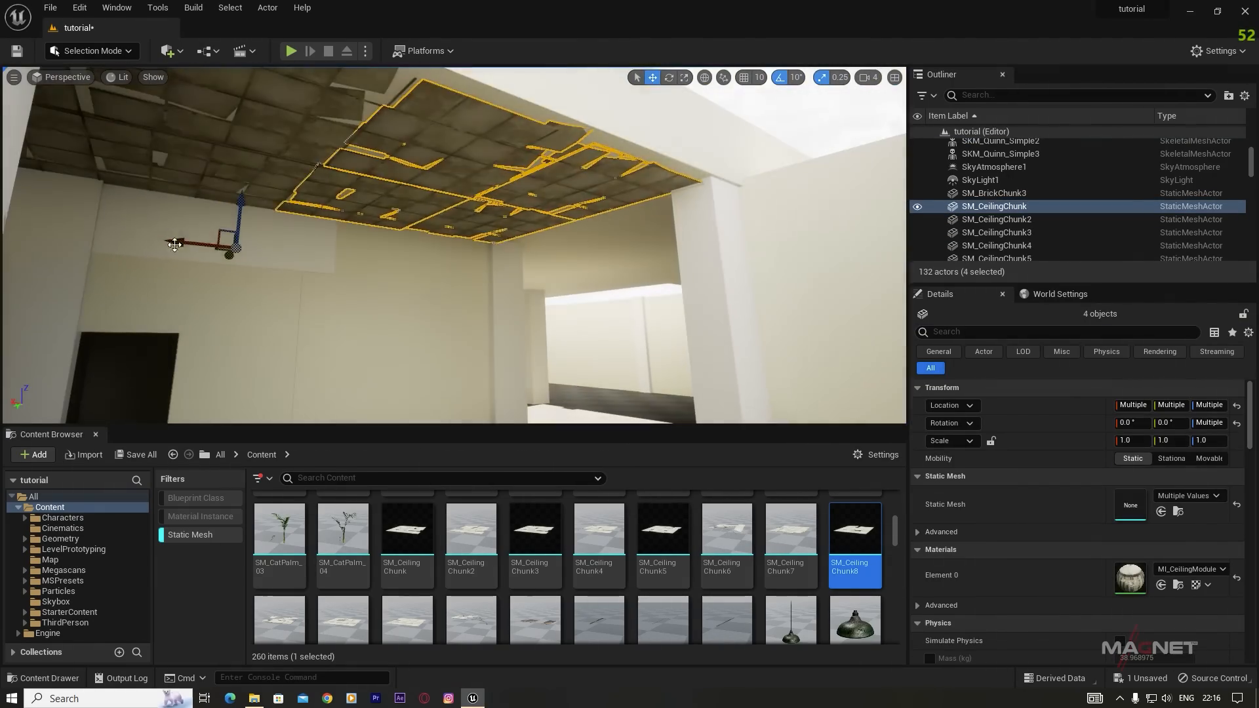
alt+drag(741, 131, 708, 207)
right_drag(488, 262, 420, 262)
alt+drag(538, 206, 446, 222)
right_drag(446, 249, 538, 262)
alt+drag(459, 191, 564, 190)
Step: Duplicate the block of four ceiling chunks farther along to the next uncovered ceiling areas
mouse_move(564, 249)
right_down()
mouse_move(524, 197)
mouse_move(564, 249)
right_up()
alt+drag(564, 273, 334, 273)
right_drag(334, 273, 249, 263)
alt+drag(341, 219, 251, 199)
right_drag(580, 282, 498, 262)
alt+drag(498, 230, 395, 230)
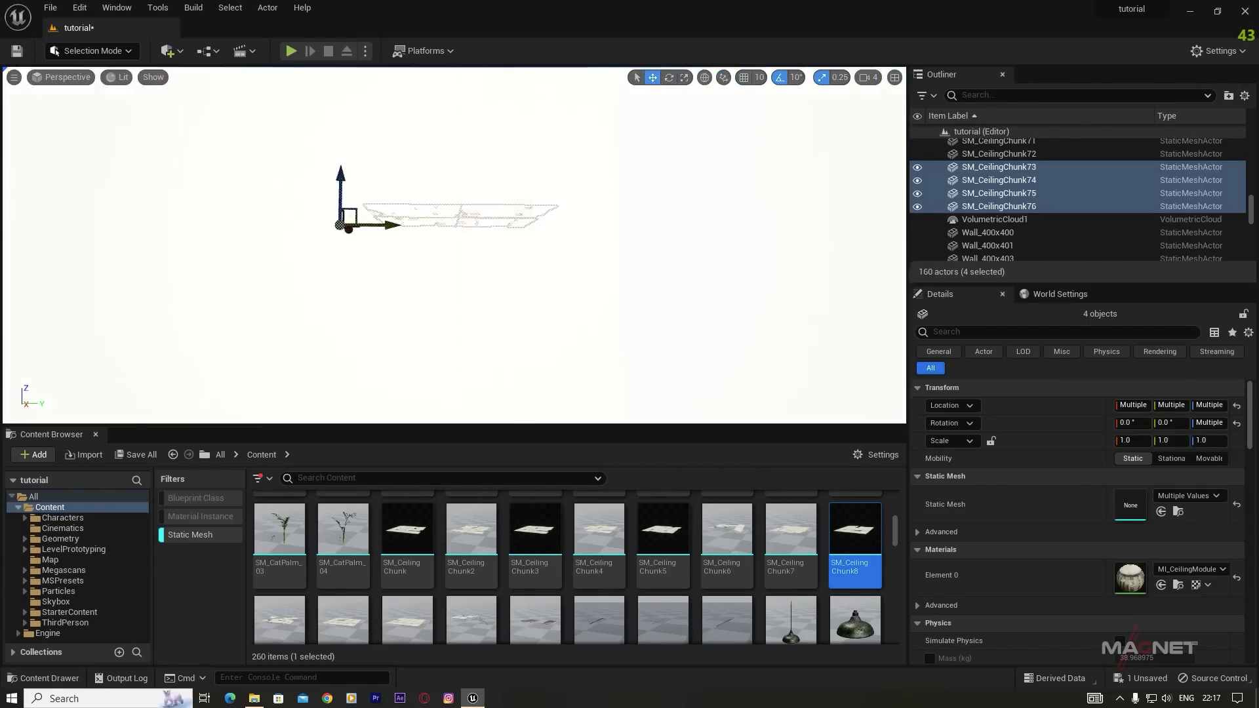
Step: Make more copies of the four-chunk block until the remaining ceiling around the roof opening is tiled
right_drag(394, 249, 459, 262)
alt+drag(432, 288, 331, 294)
right_drag(331, 293, 420, 262)
alt+drag(563, 295, 666, 283)
right_drag(665, 283, 563, 263)
alt+drag(446, 260, 550, 261)
right_drag(550, 260, 682, 342)
right_drag(538, 257, 498, 259)
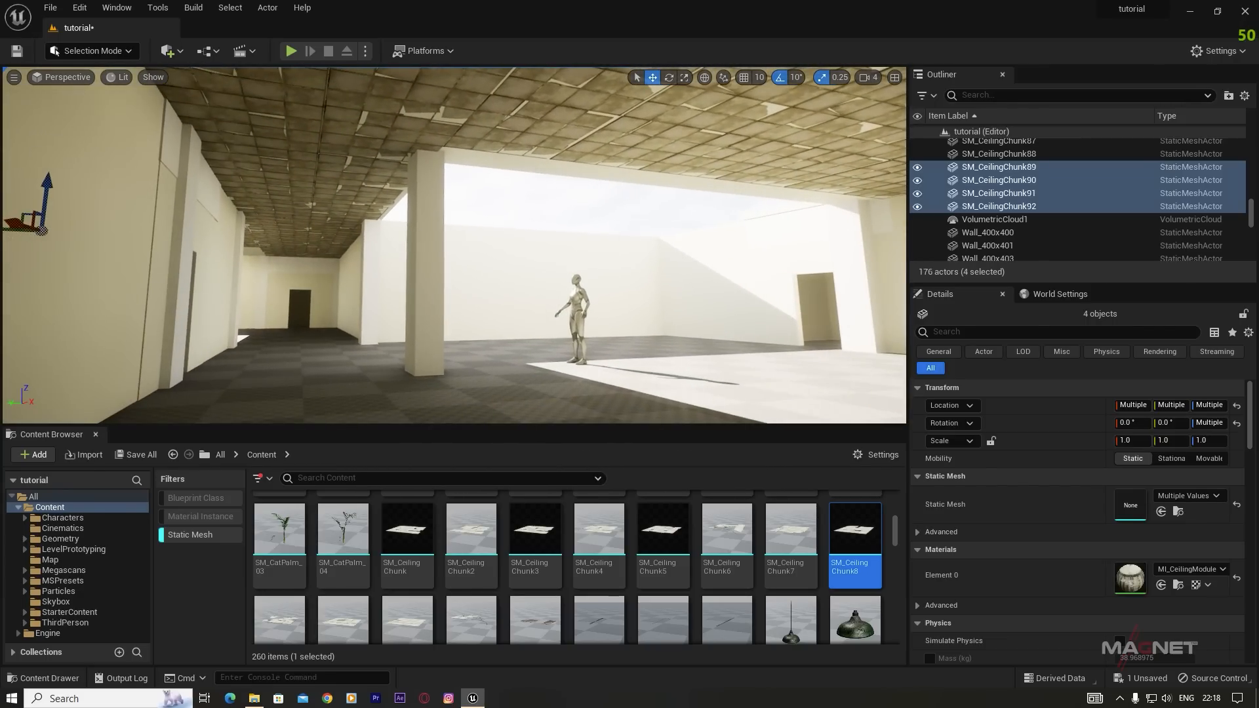
Step: Place SM_CeilingChunk10 under the corridor ceiling and raise it to about X -139, Y 91, Z 475
right_drag(346, 251, 348, 240)
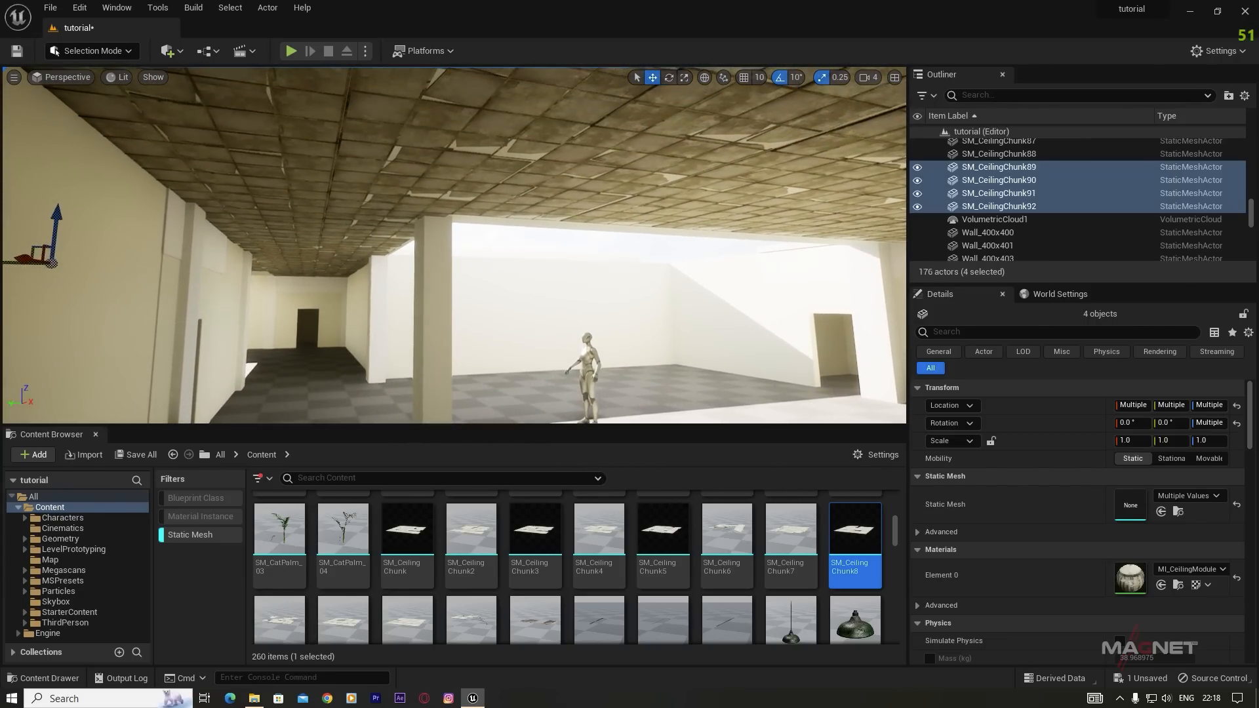
drag(356, 635, 322, 316)
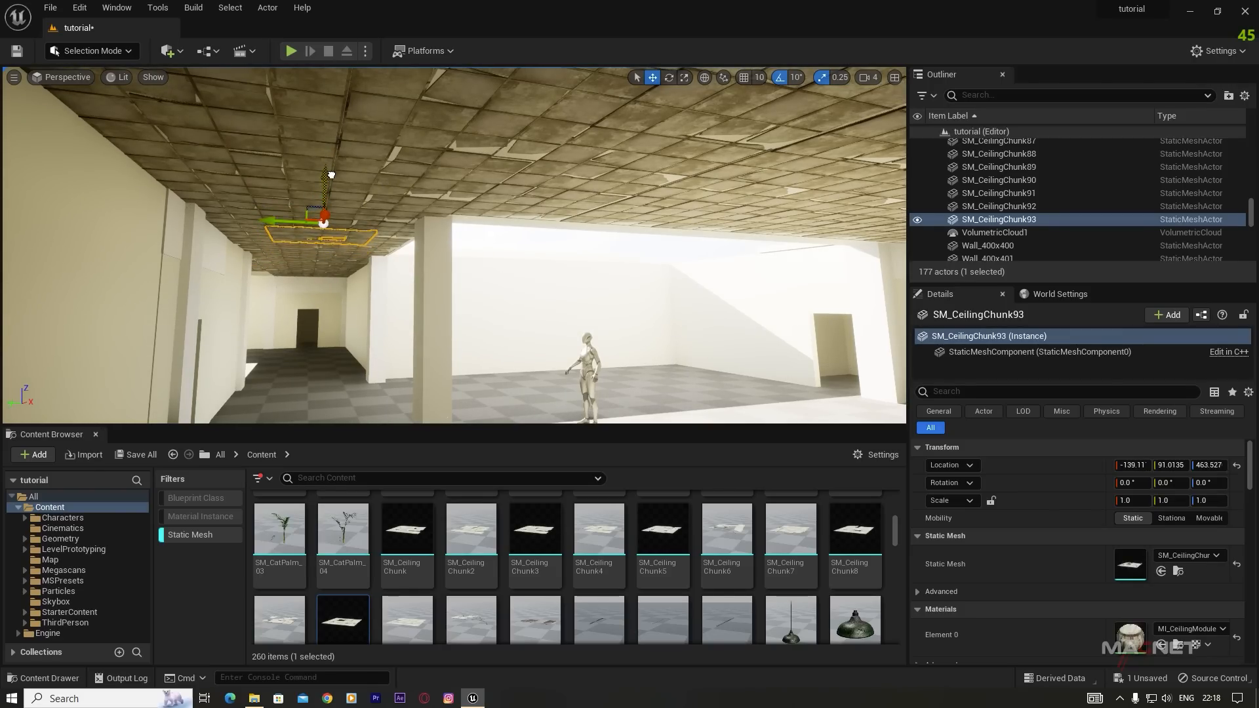
key(w)
right_drag(300, 280, 275, 266)
Step: Place SM_CeilingChunk7 at the corner of the roof opening above the doorway and raise it to about Z 493
right_drag(466, 283, 449, 271)
scroll(506, 624, down, 1)
right_drag(388, 329, 308, 368)
right_drag(403, 245, 430, 173)
right_drag(551, 292, 425, 262)
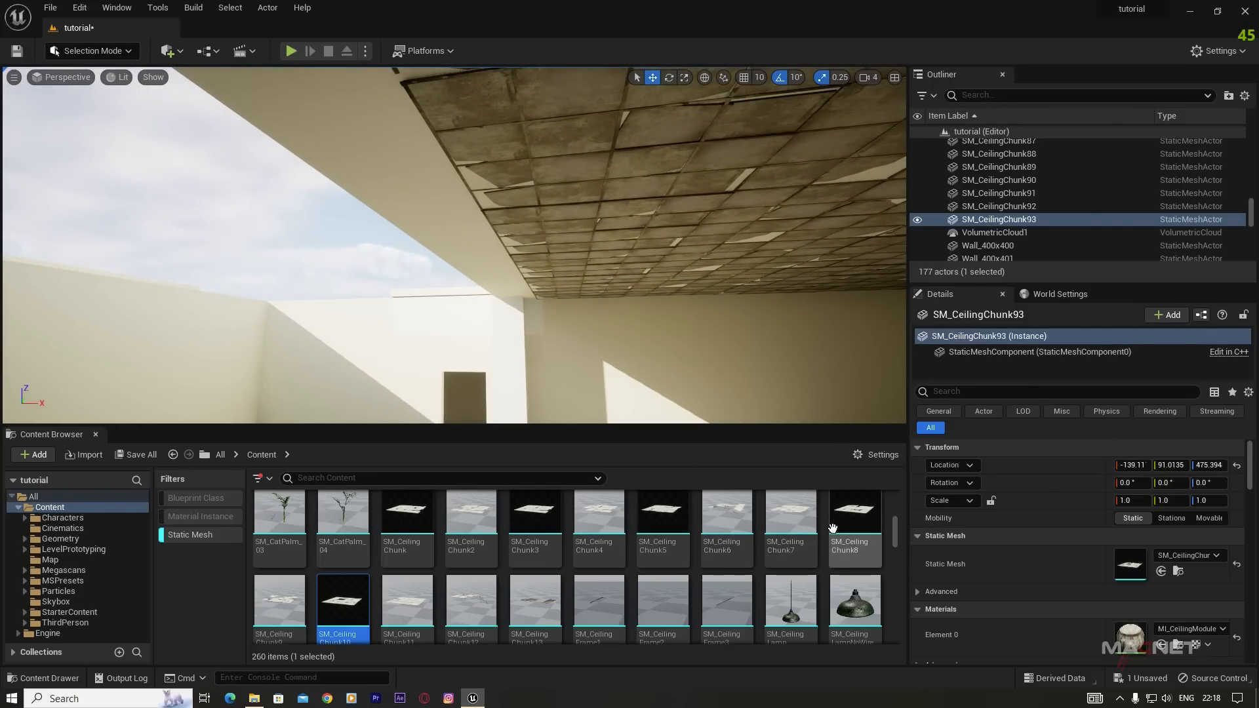
drag(789, 522, 537, 295)
right_drag(537, 295, 562, 301)
mouse_move(625, 277)
mouse_down()
mouse_move(765, 231)
mouse_move(625, 274)
mouse_up()
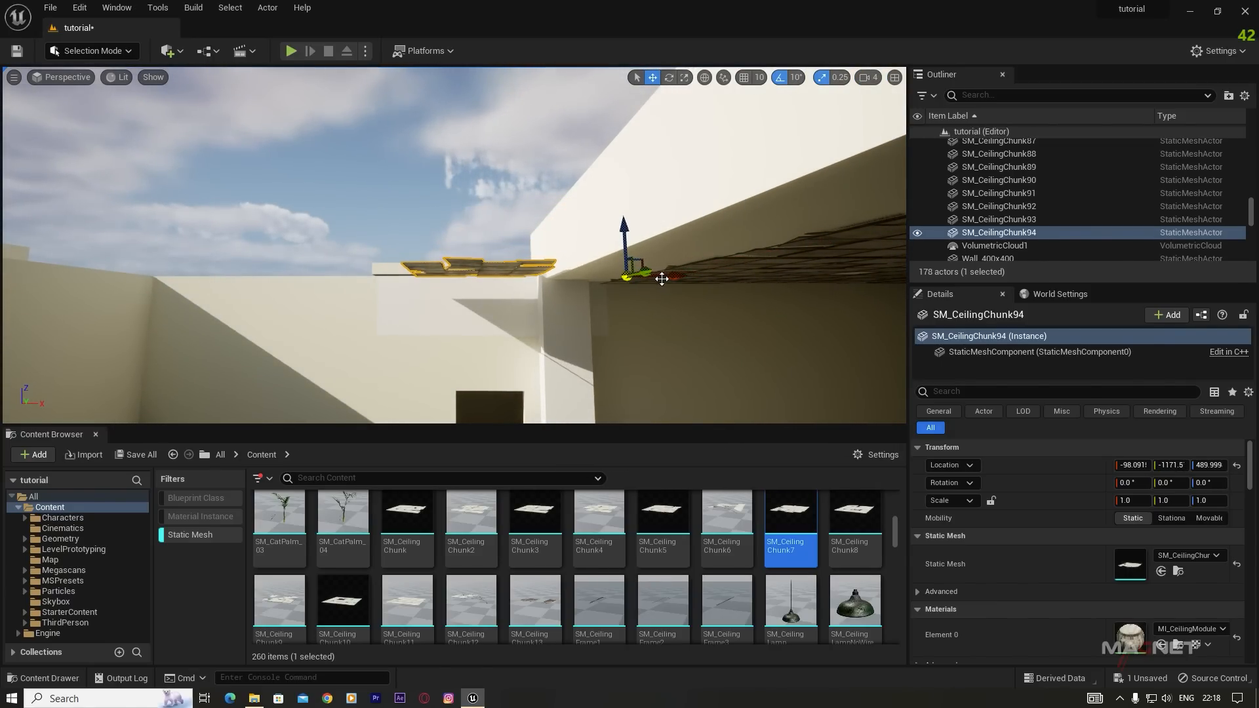
drag(644, 232, 645, 226)
Step: Rotate the SM_CeilingChunk7 piece to 90° and move it to about X -247, Y -994 at the opening's edge
right_drag(611, 324, 638, 303)
key(e)
drag(682, 278, 764, 280)
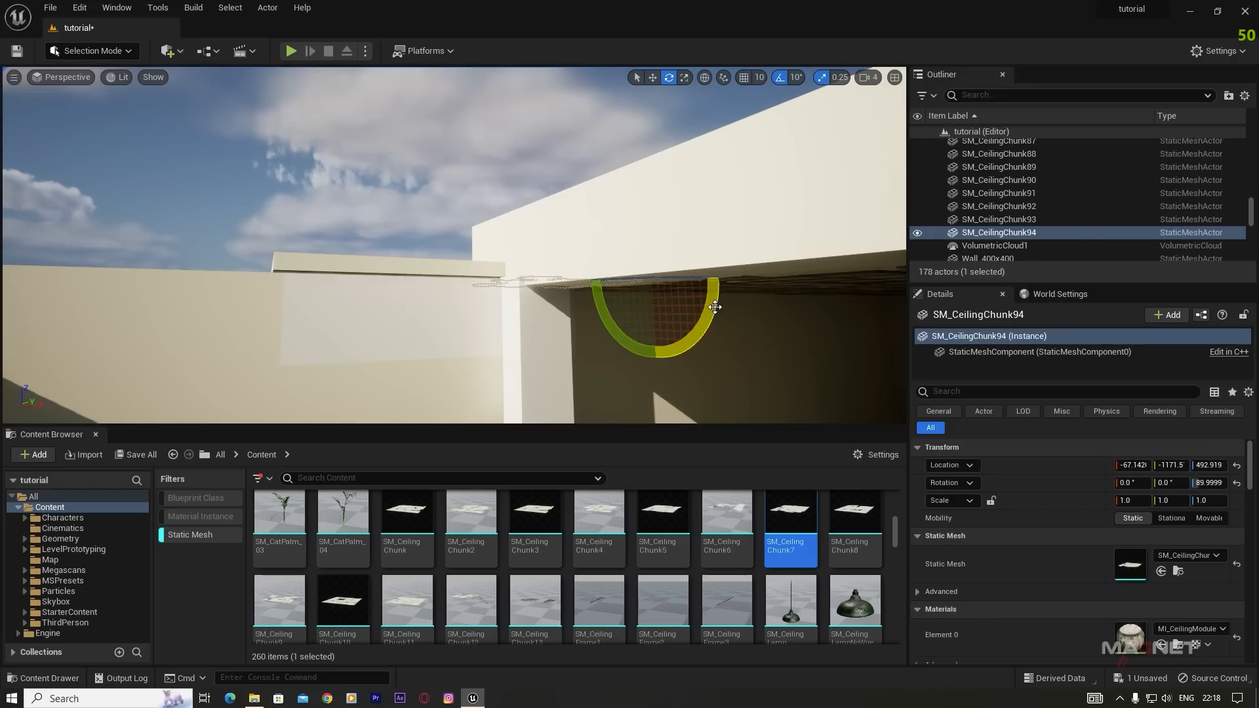
key(w)
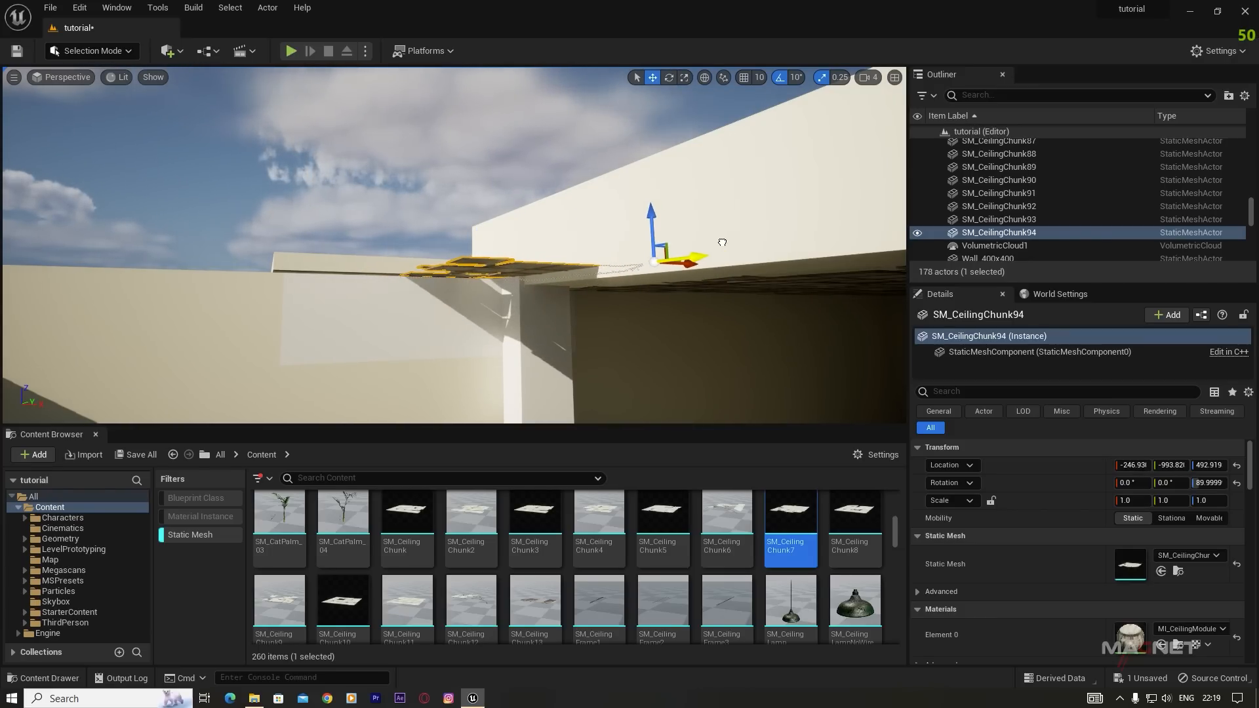
Step: Place SM_CeilingChunk6 beside the corner piece, rotated to 80°, at about X -295, Y -1050, Z 502
right_drag(696, 307, 682, 371)
drag(727, 521, 549, 289)
drag(485, 248, 607, 330)
key(e)
drag(582, 316, 620, 321)
key(w)
mouse_move(582, 272)
mouse_down()
mouse_move(536, 287)
mouse_move(561, 280)
mouse_up()
key(a)
right_drag(553, 367, 610, 343)
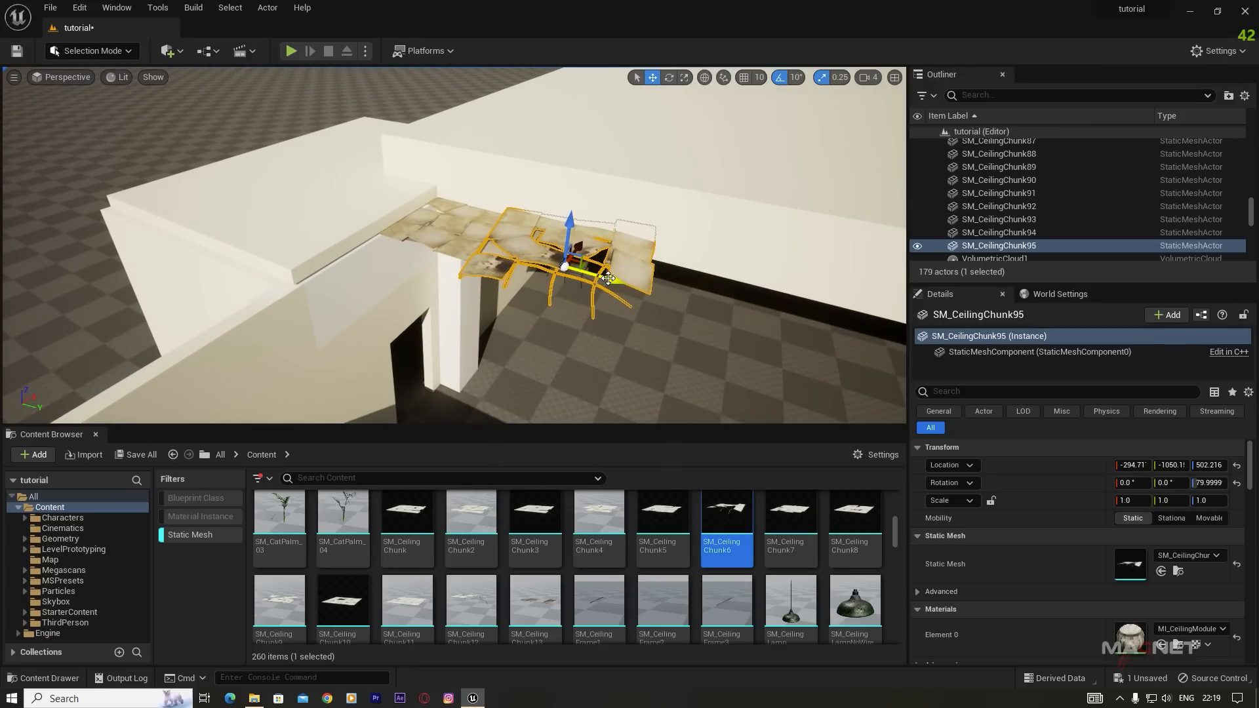
Step: Duplicate the SM_CeilingChunk6 piece to about X -396, Y -1195 and rotate the copy to 10°
alt+drag(608, 278, 442, 258)
key(e)
drag(420, 305, 467, 296)
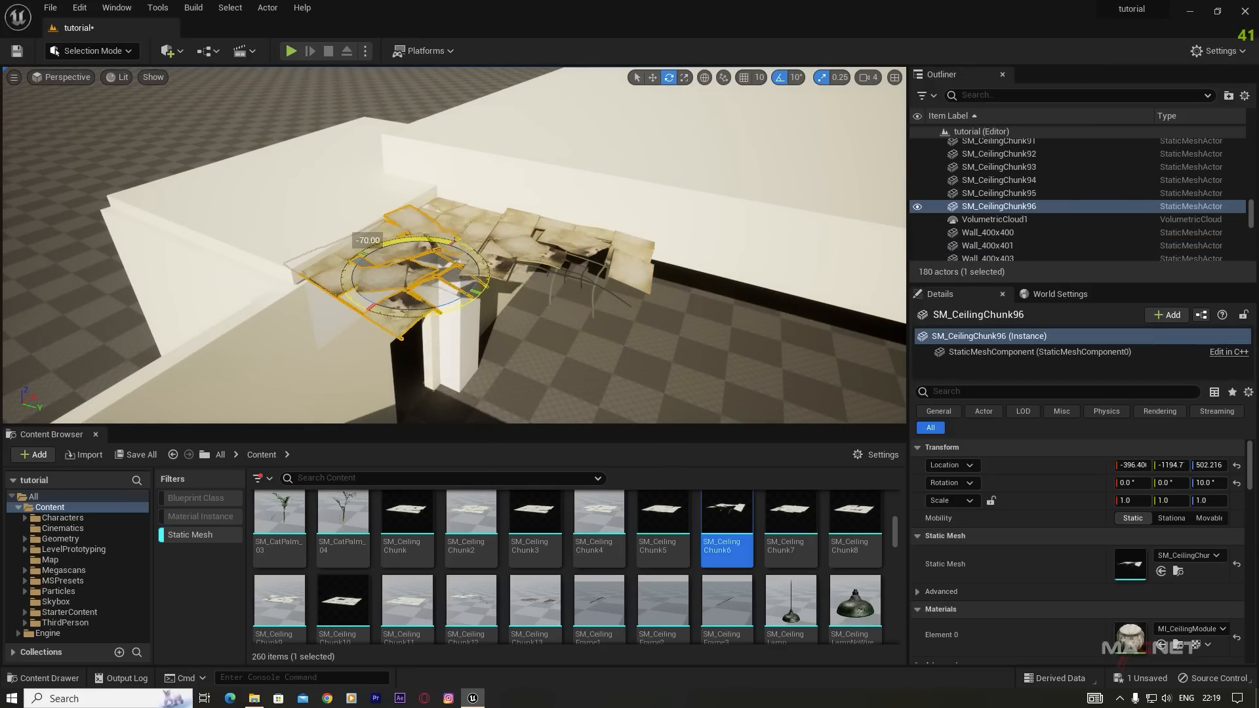
Step: Place SM_CeilingChunk9 along the roof opening's edge at about X -195 and raise it to ceiling height
right_drag(540, 362, 575, 374)
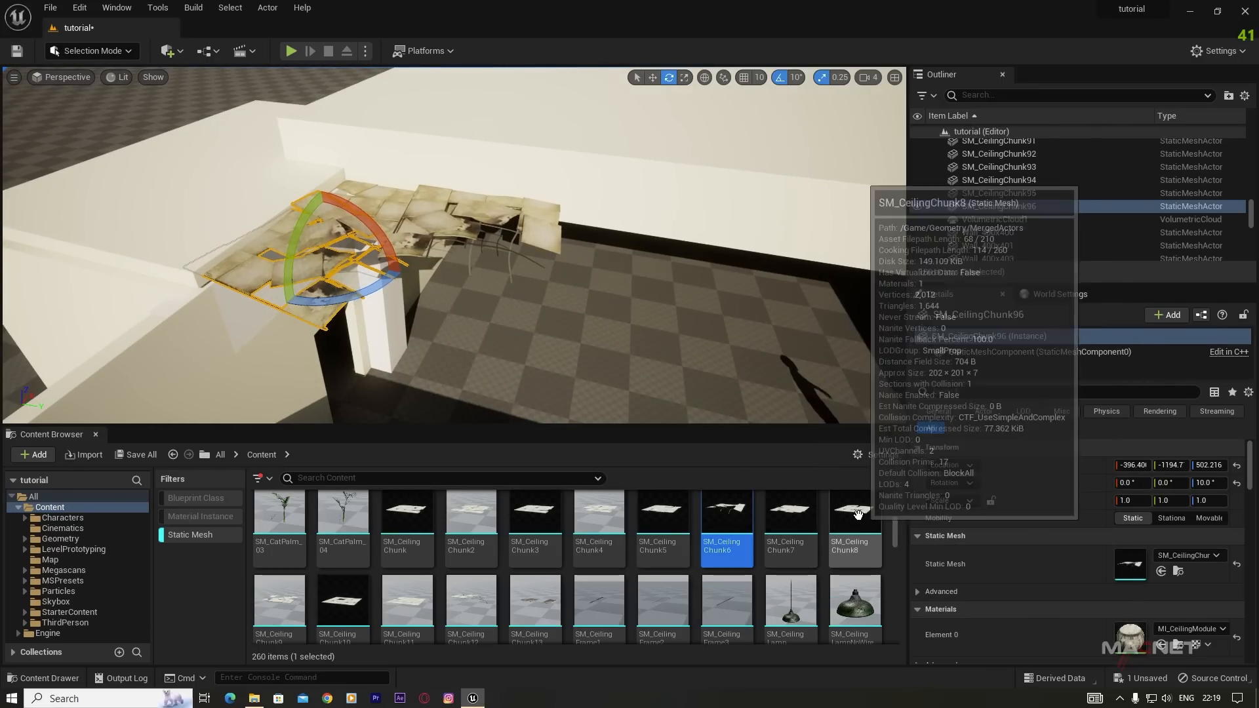
scroll(280, 591, down, 1)
drag(281, 591, 593, 362)
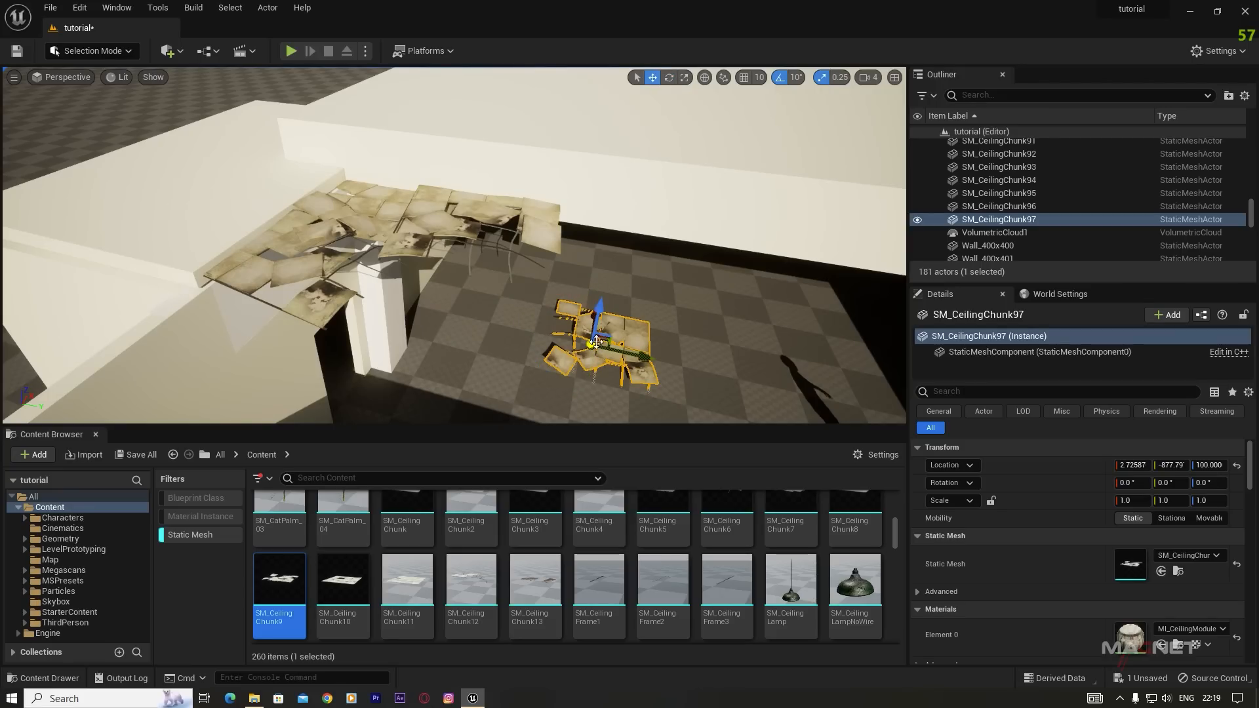
drag(602, 307, 597, 73)
right_drag(637, 287, 518, 282)
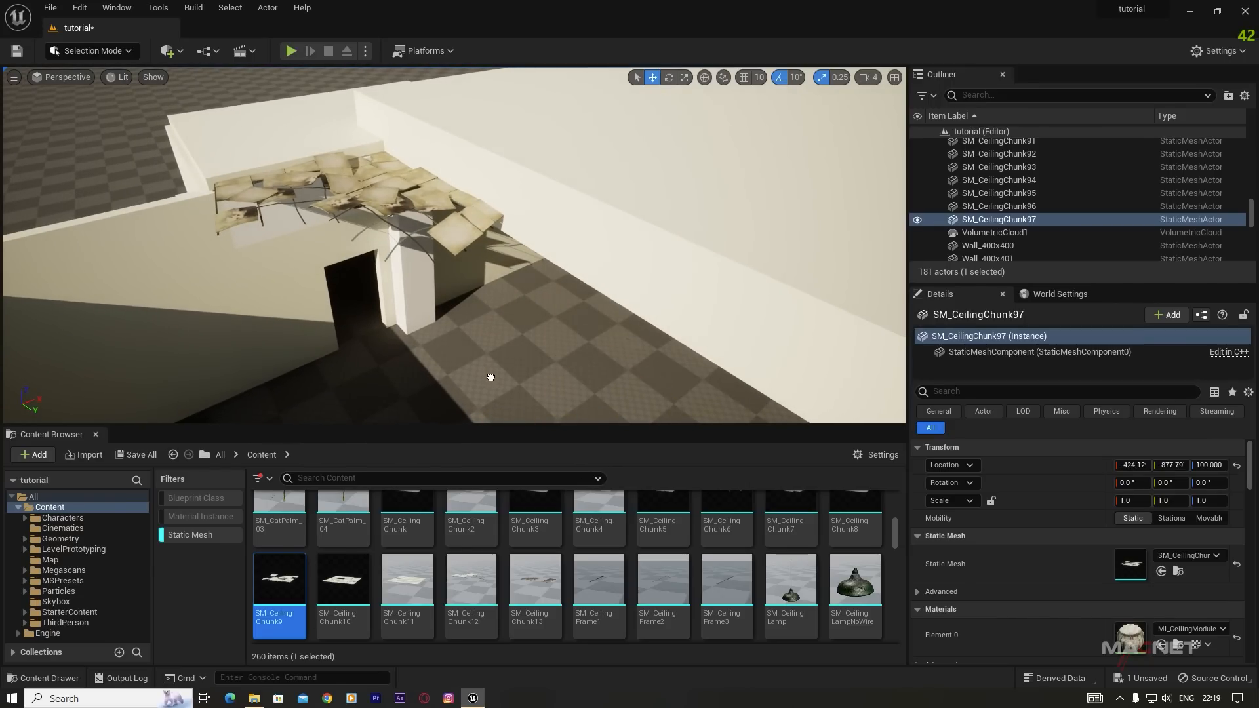
drag(546, 417, 580, 322)
mouse_move(609, 260)
mouse_down()
mouse_move(570, 260)
mouse_move(590, 259)
mouse_up()
right_drag(585, 318, 541, 286)
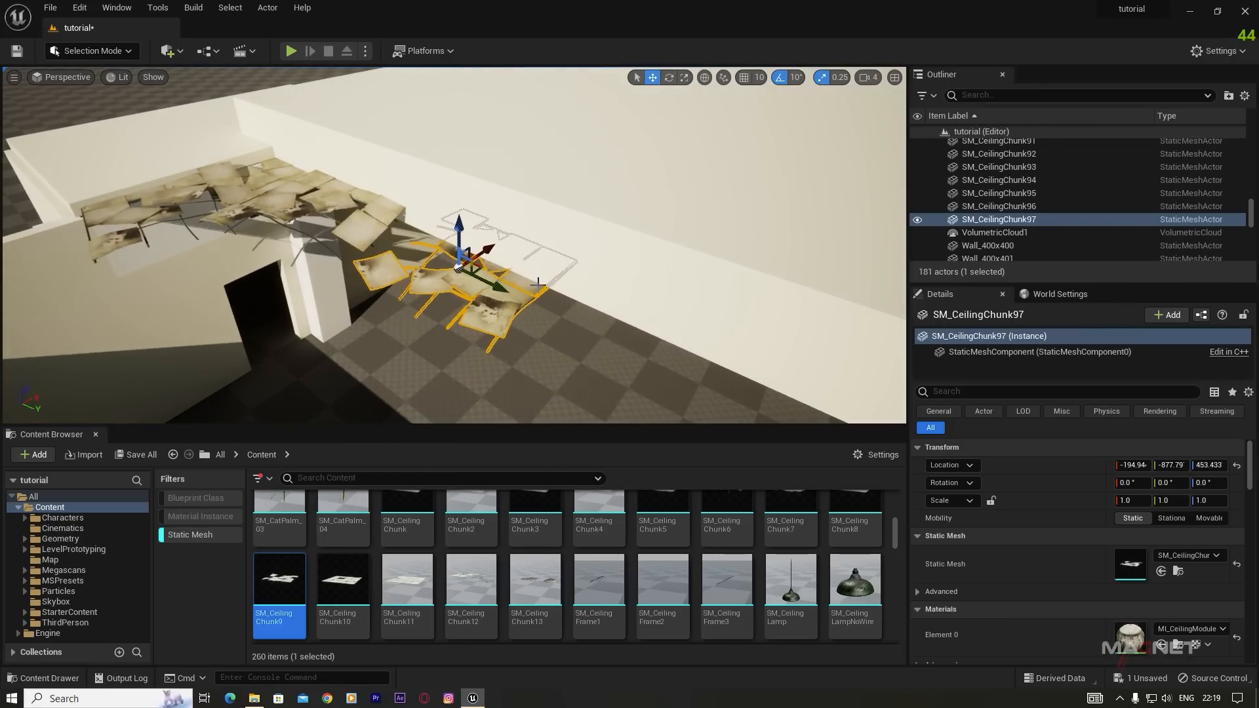
drag(500, 291, 451, 265)
drag(417, 209, 415, 189)
Step: Duplicate the SM_CeilingChunk9 piece twice along the opening to about Y -783 and Y -616, rotating the copies to 40° and 0°
right_drag(472, 295, 438, 283)
alt+drag(419, 228, 460, 246)
key(e)
key(w)
alt+drag(540, 227, 662, 210)
key(e)
drag(579, 246, 608, 261)
right_drag(608, 261, 663, 276)
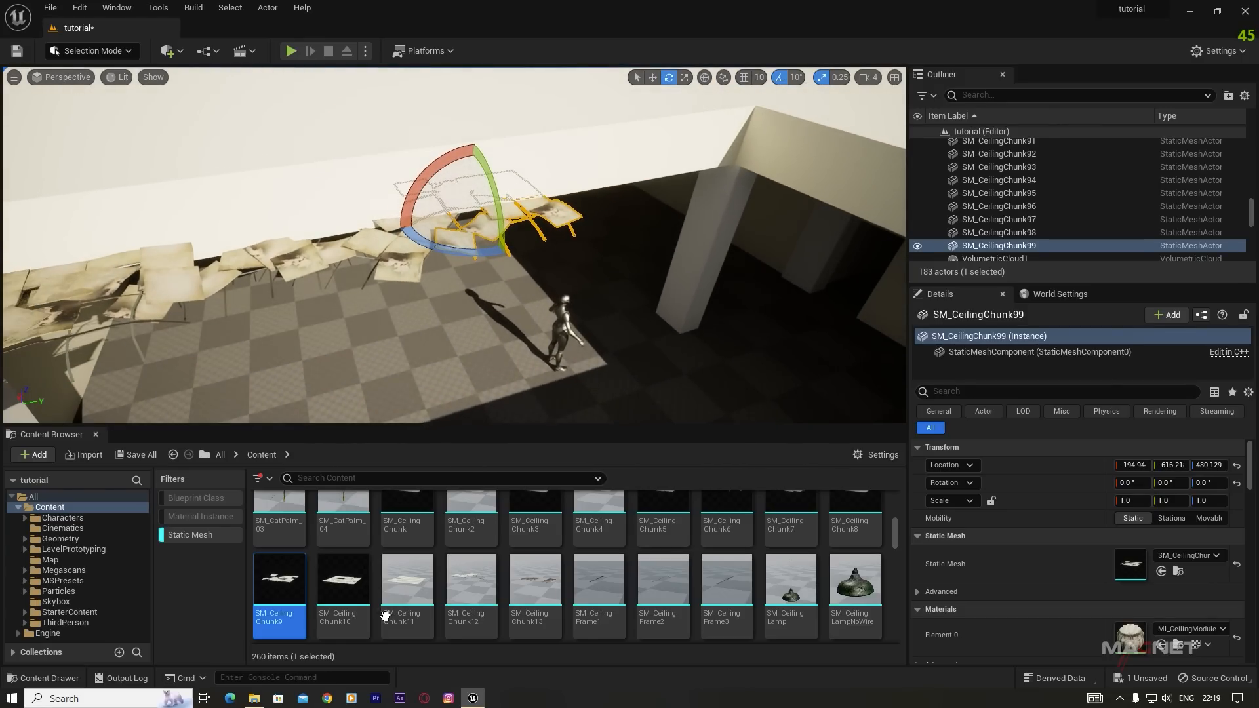
Step: Place SM_CeilingChunk12 on the opening's edge at about X -200, Y -552, Z 513, and duplicate it along the edge
click(475, 570)
drag(479, 552, 592, 259)
drag(590, 177, 760, 144)
key(w)
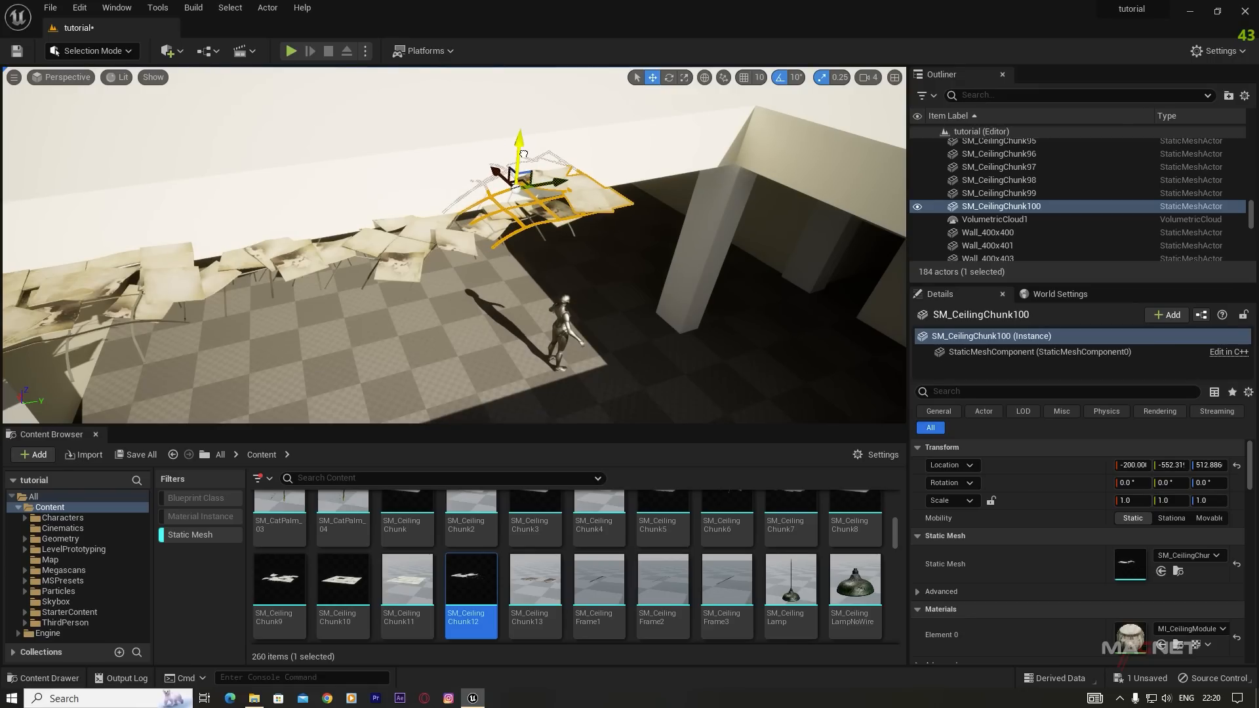
right_drag(556, 211, 586, 207)
drag(548, 213, 509, 222)
key(e)
Step: Raise the unrotated SM_CeilingChunk9 copy hanging at the roof opening's edge to about Z 485
right_drag(529, 321, 833, 253)
key(w)
key(a)
click(231, 178)
mouse_move(670, 196)
right_down()
mouse_move(681, 169)
mouse_move(670, 196)
right_up()
key(a)
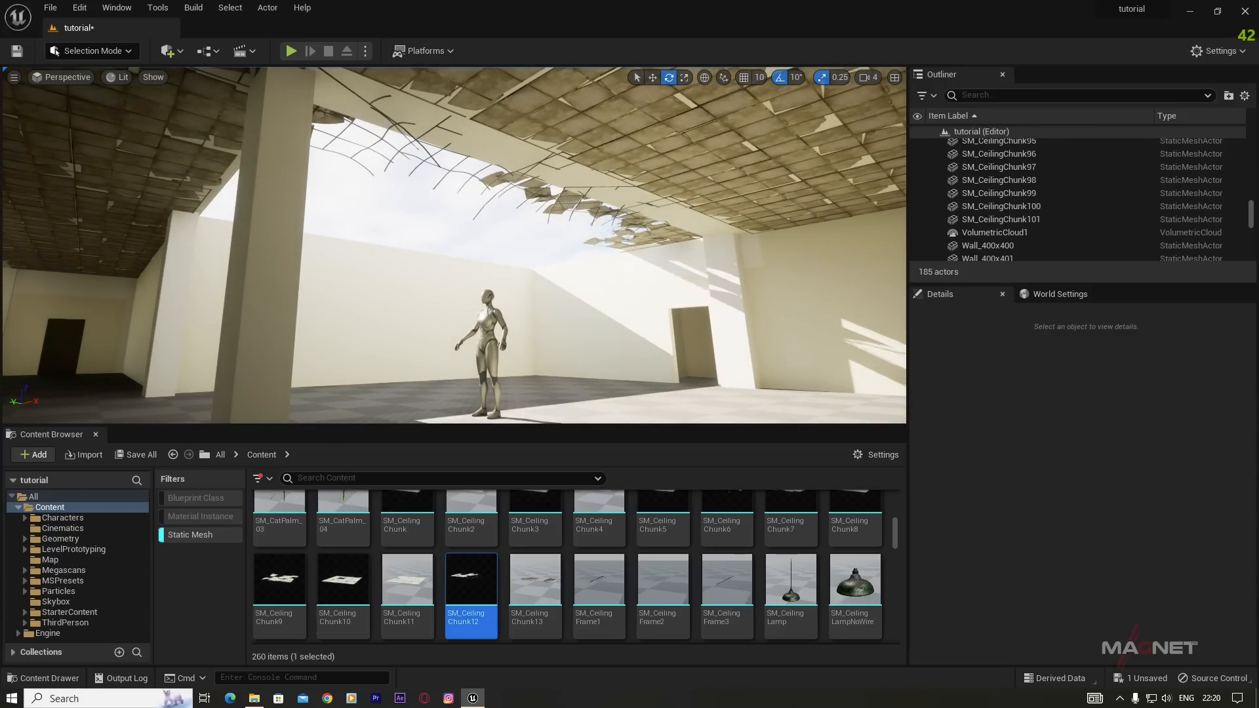
click(567, 204)
key(w)
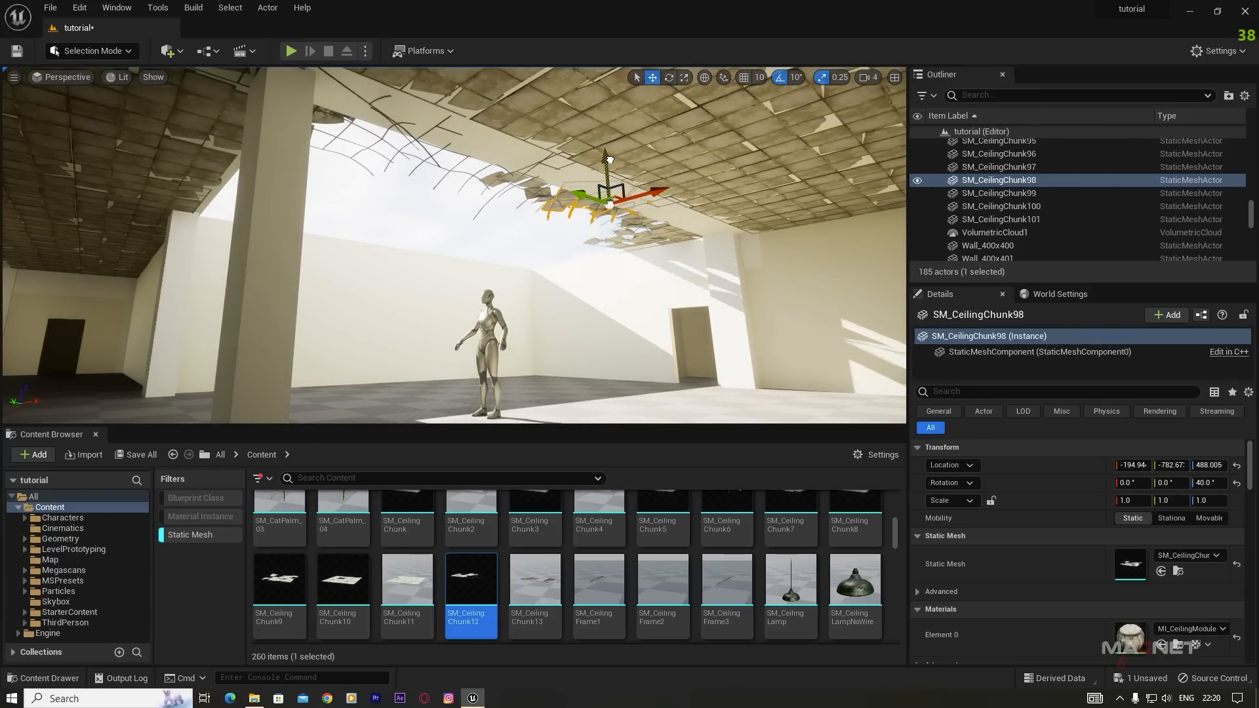
click(495, 224)
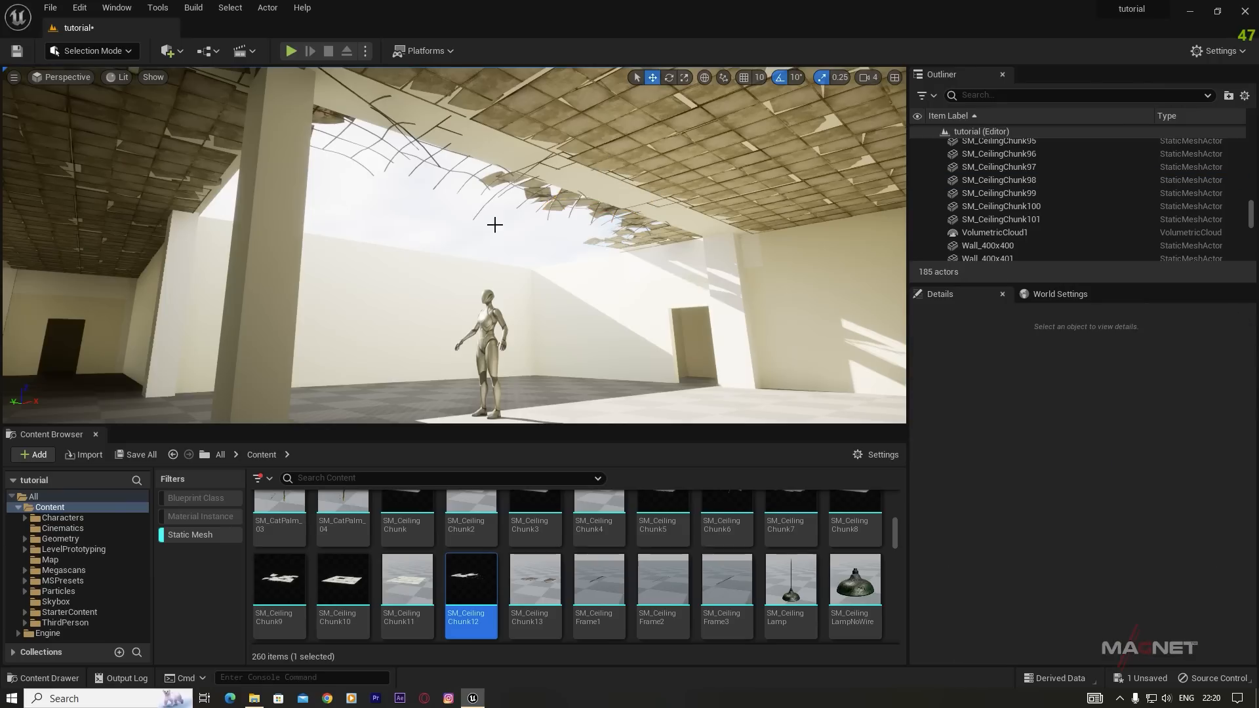
click(577, 143)
click(513, 180)
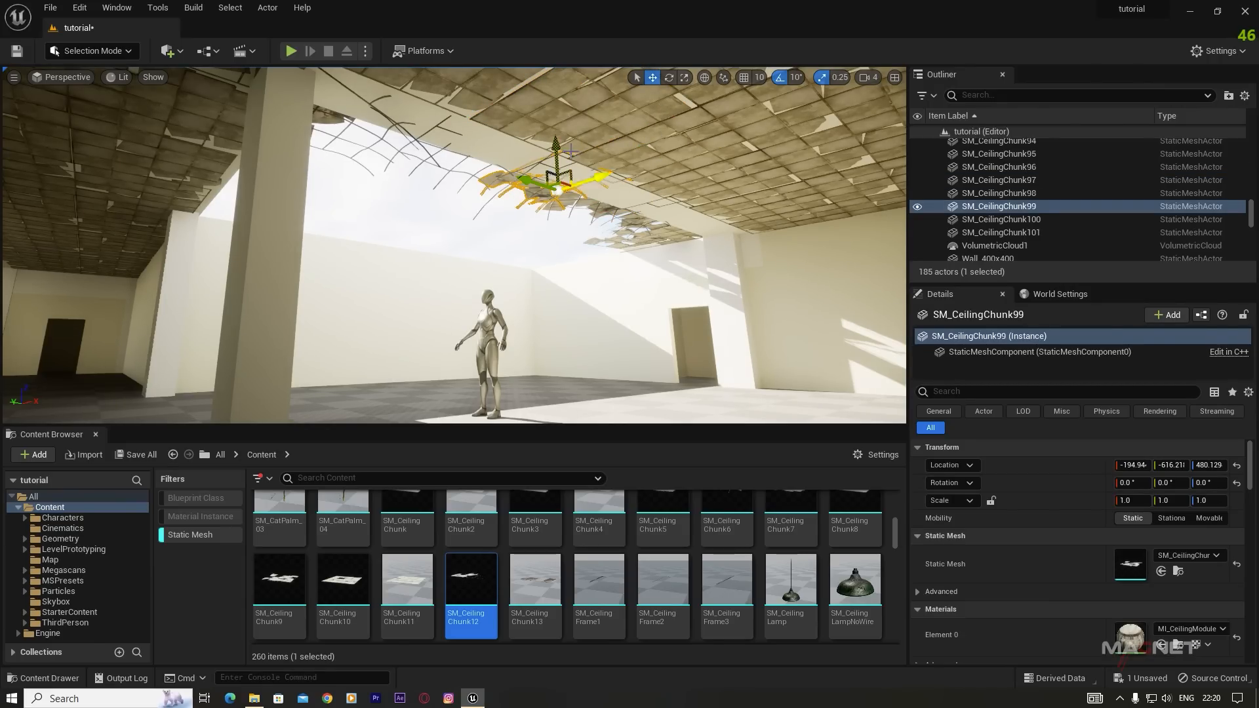
drag(558, 142, 556, 143)
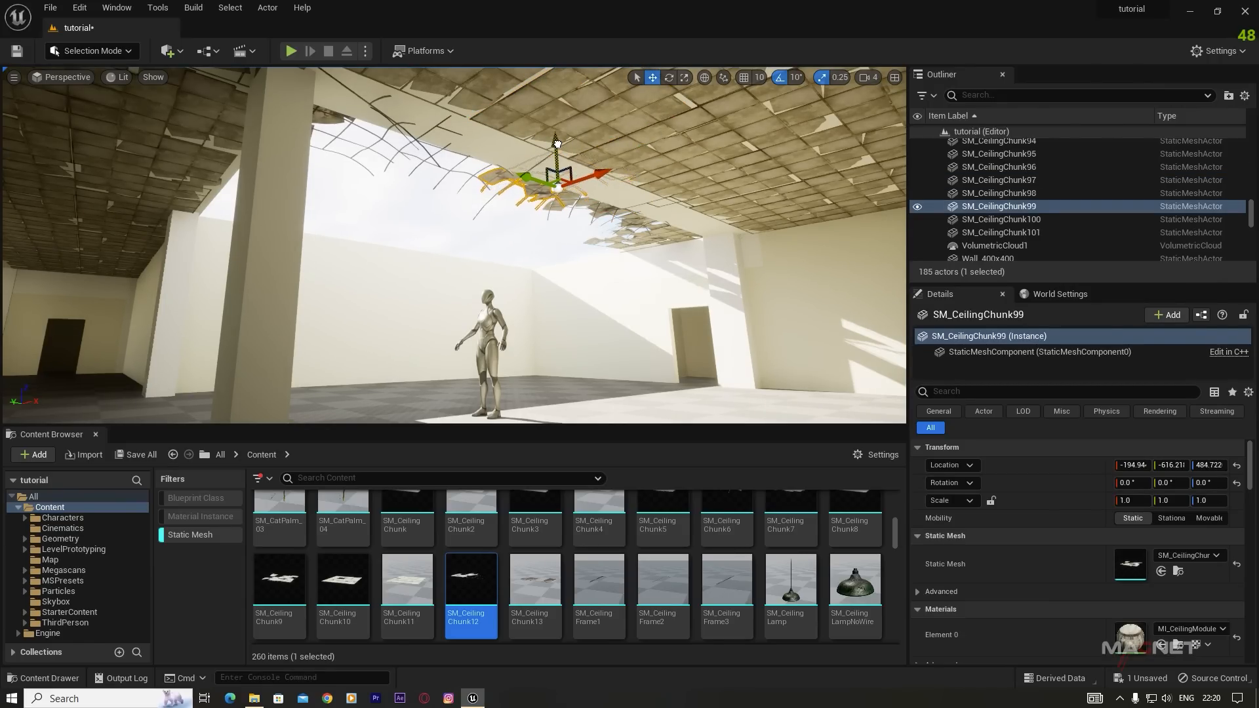
Step: Duplicate the unrotated ceiling piece near X -200, Y -208 at the roof opening's corner
key(Escape)
right_drag(499, 216, 470, 119)
click(441, 92)
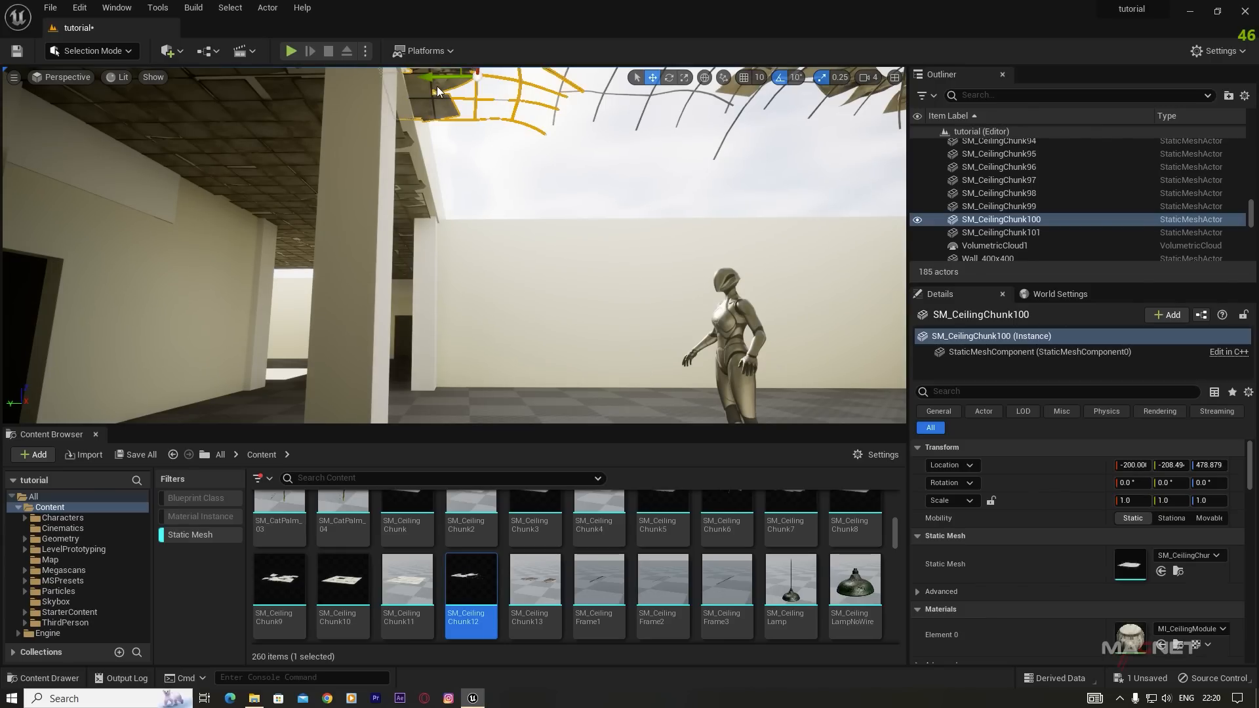
right_drag(485, 211, 475, 150)
alt+drag(475, 150, 477, 232)
right_drag(569, 316, 573, 275)
Step: Duplicate the ceiling piece rotated 40° to about X -567, Y -178, Z 488 along the opening's edge and rotate the copy
click(710, 180)
alt+drag(759, 175, 323, 218)
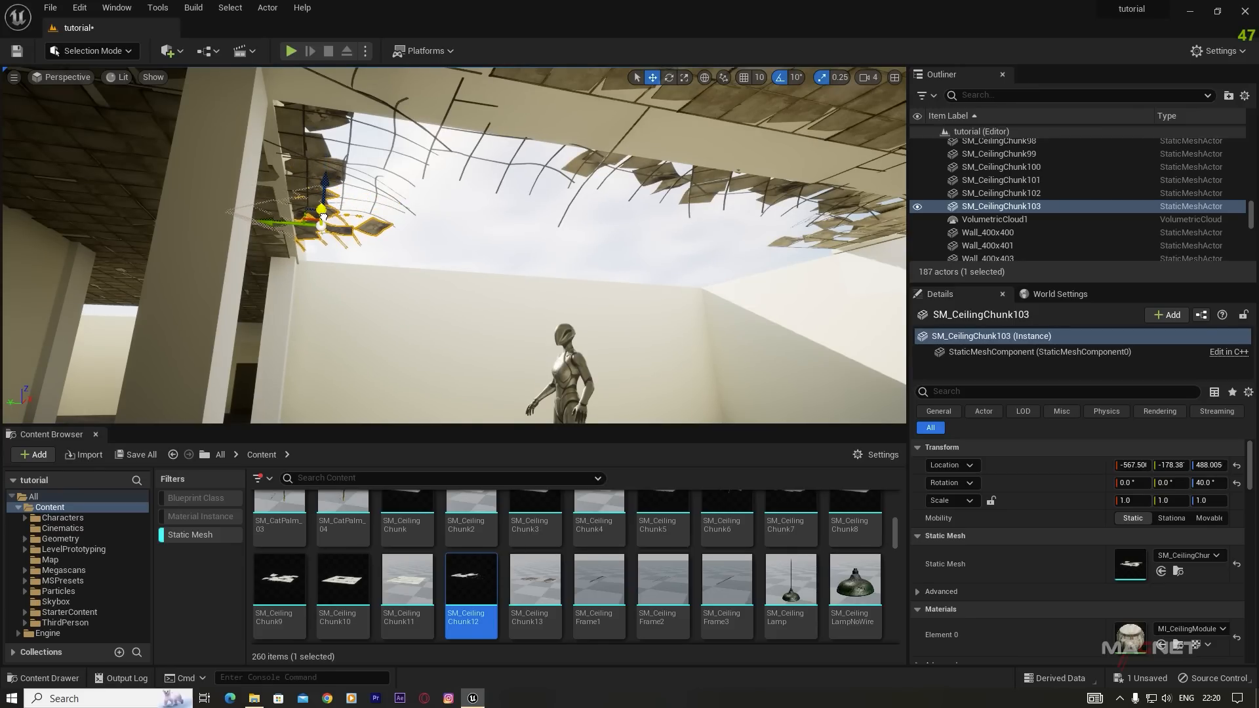
key(e)
drag(365, 276, 344, 289)
click(439, 234)
key(a)
right_drag(393, 290, 380, 289)
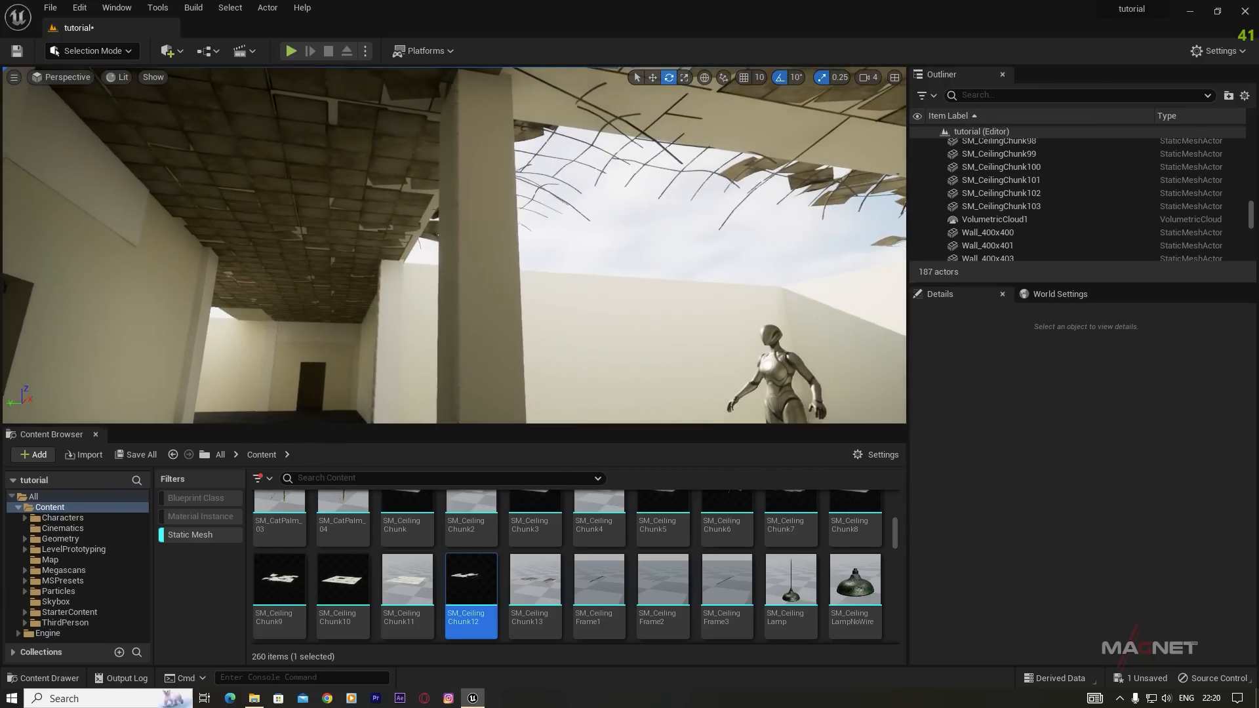
key(d)
key(d)
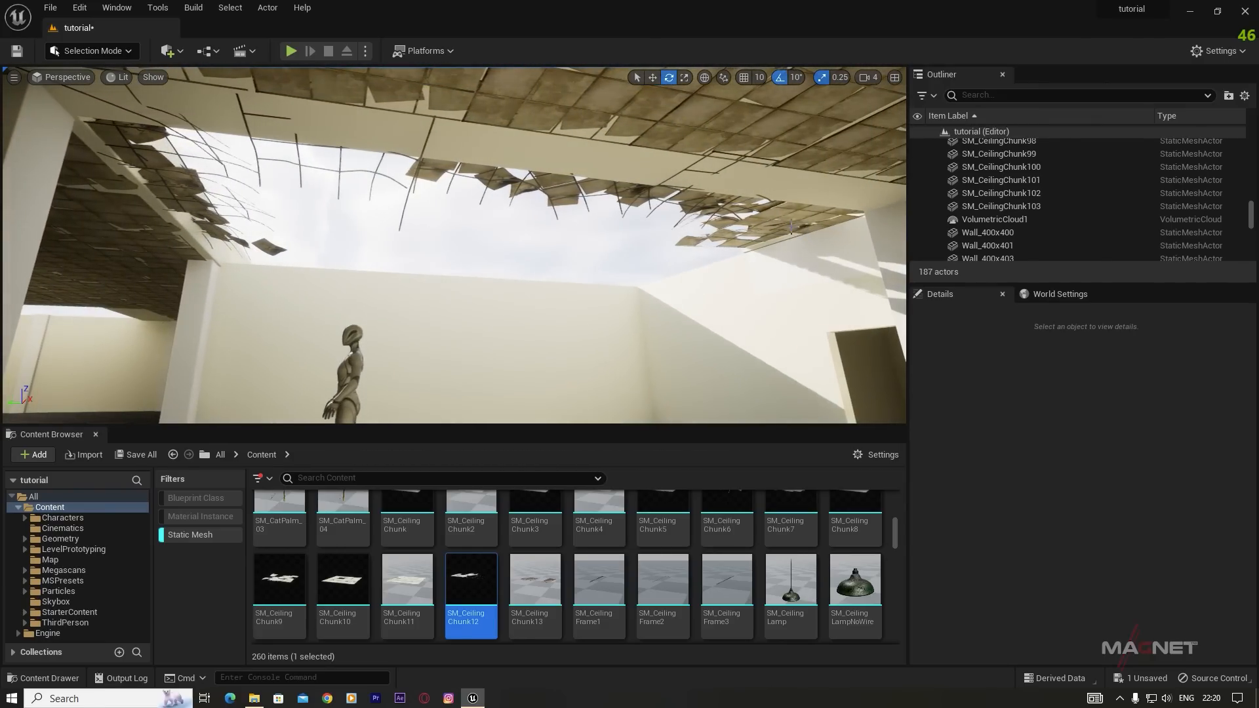
Step: Rotate SM_CeilingChunk94 near X -247, Y -992 at the roof opening's corner
click(778, 238)
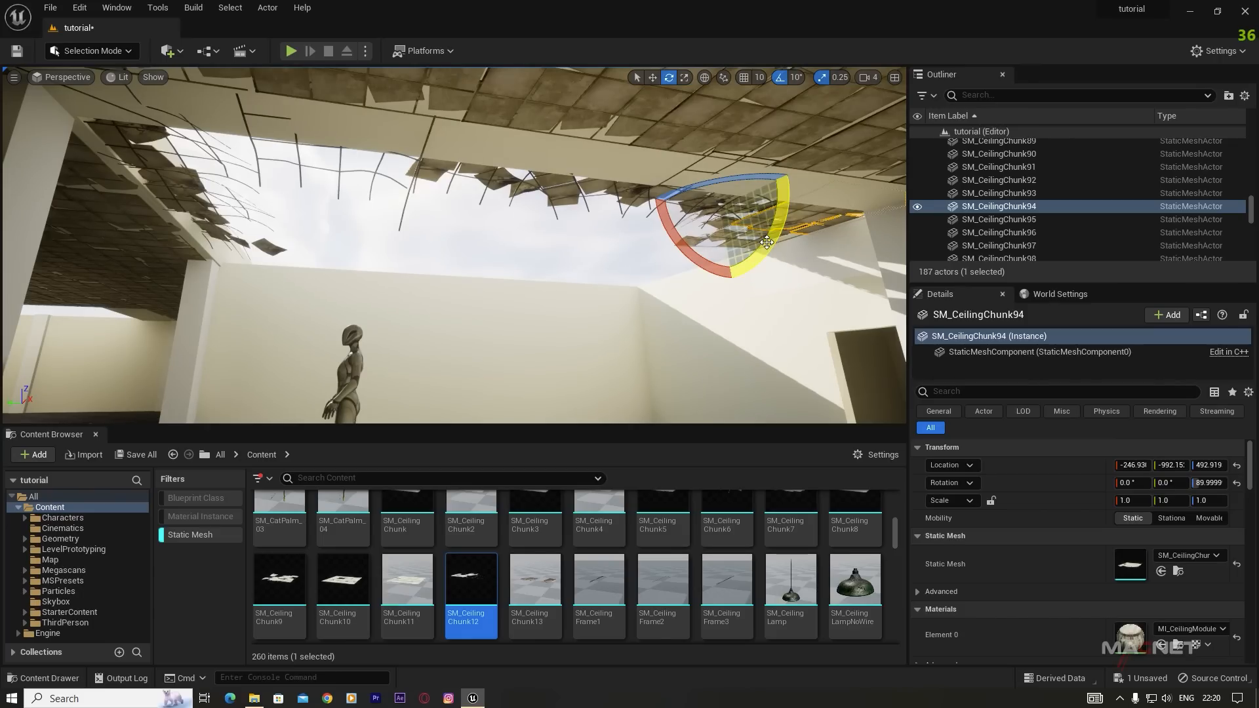
drag(775, 250, 784, 229)
drag(780, 161, 808, 283)
Step: Duplicate SM_CeilingChunk96 to the opposite edge of the opening at about Y -179, with the copy rotated to about 61° around Z
click(714, 231)
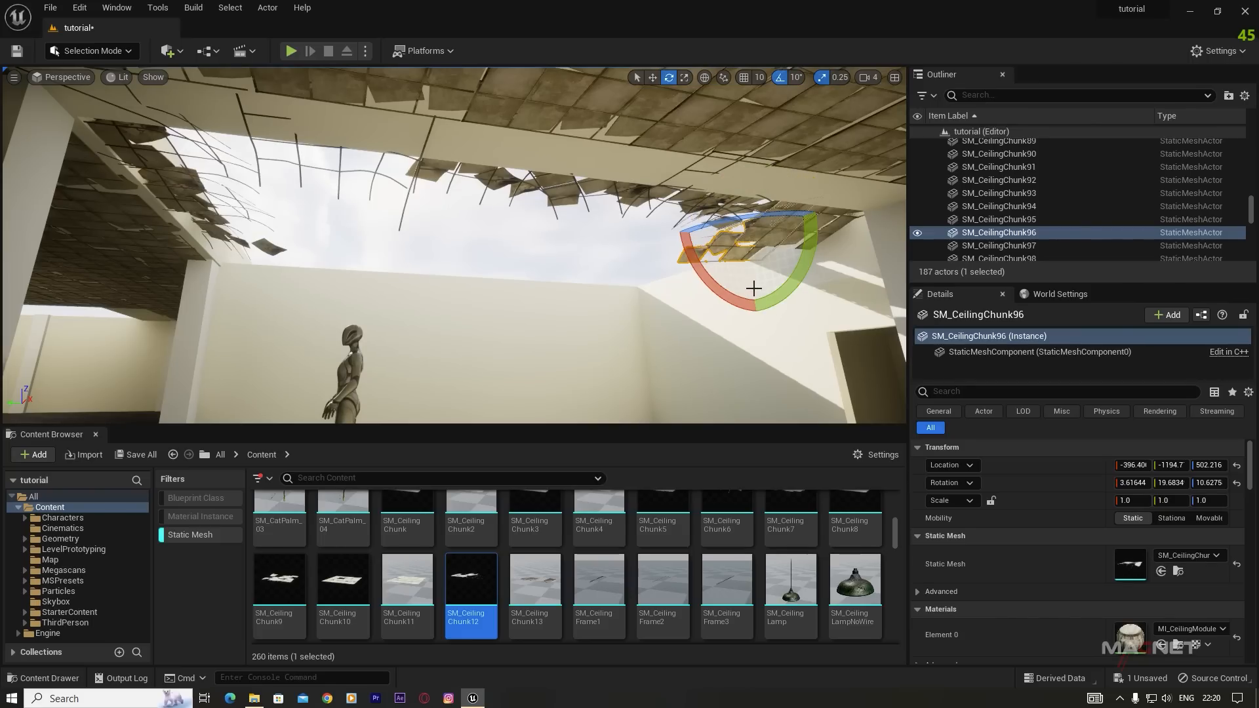
drag(776, 213, 90, 278)
key(w)
drag(196, 144, 201, 287)
key(ctrl+z)
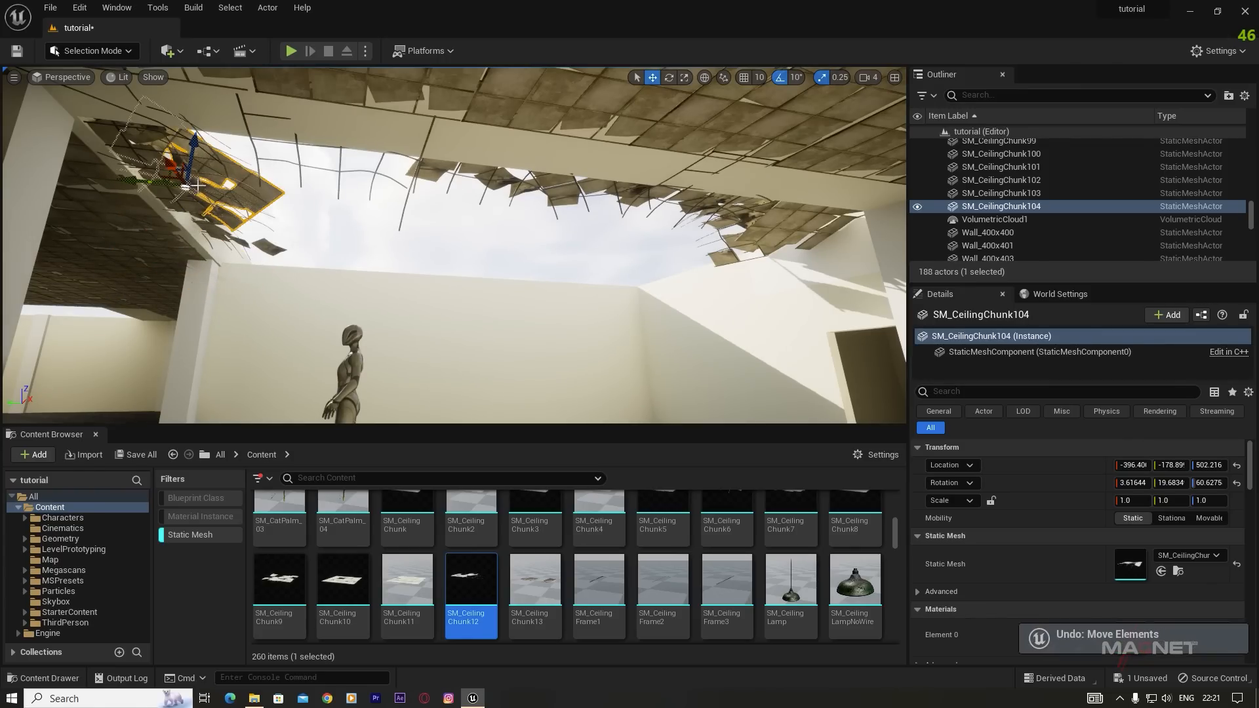
drag(170, 163, 219, 234)
key(e)
key(a)
right_drag(348, 258, 419, 263)
key(Escape)
Step: Place SM_CeilingChunk9 beneath the tiled ceiling beside the opening at about X 109, Y -597, Z 471
key(s)
mouse_move(318, 346)
right_down()
mouse_move(321, 364)
mouse_move(322, 347)
mouse_move(357, 358)
mouse_move(340, 345)
right_up()
key(w)
key(w)
mouse_move(610, 155)
right_down()
mouse_move(598, 139)
mouse_move(628, 137)
right_up()
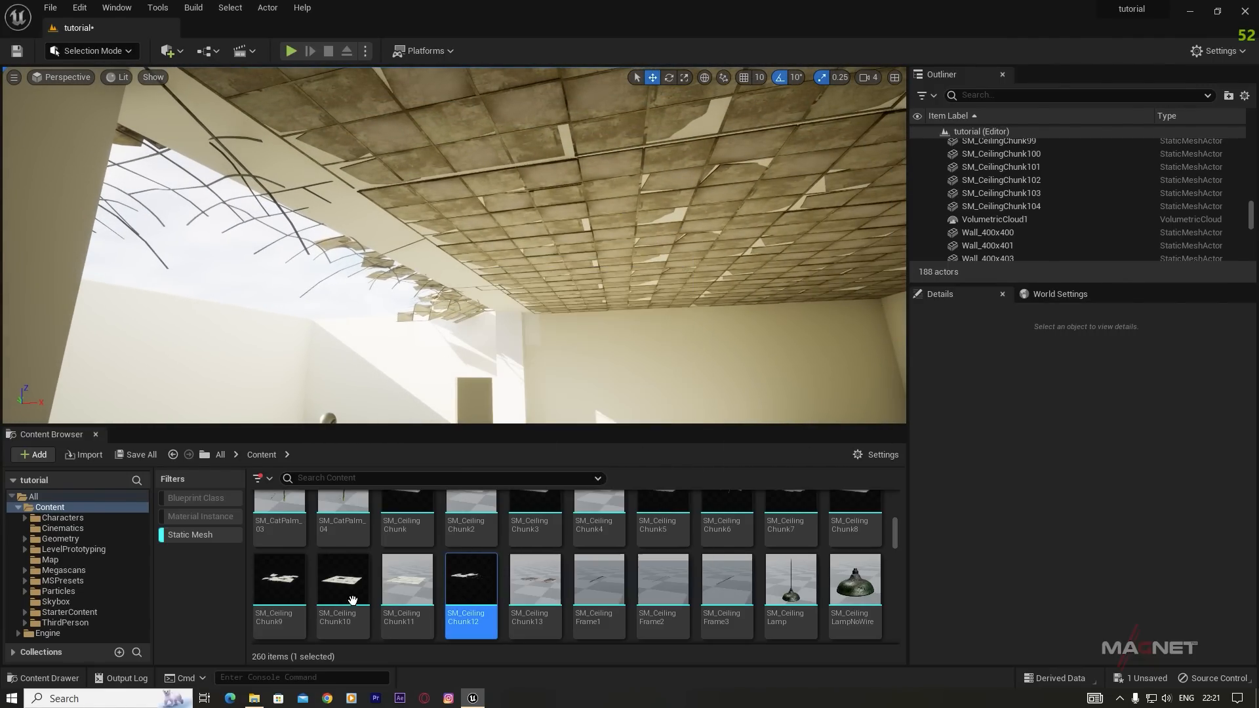
drag(287, 588, 607, 283)
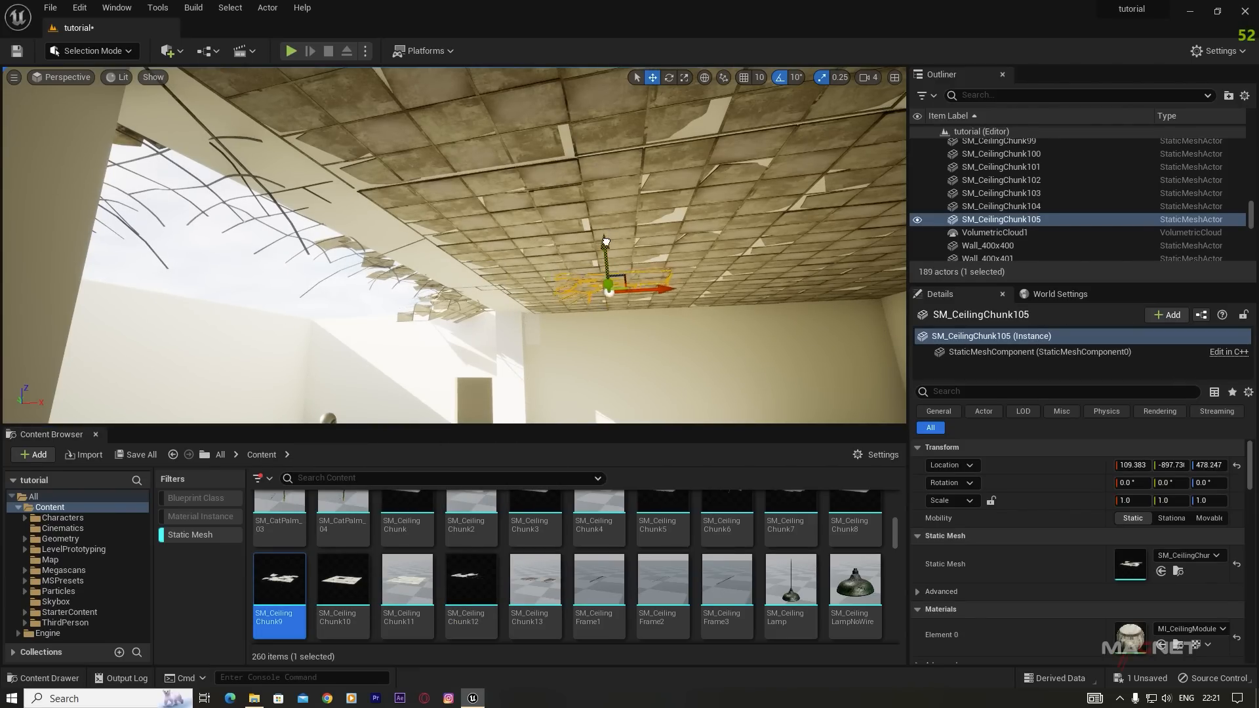
right_drag(606, 243, 580, 252)
key(d)
drag(558, 259, 411, 207)
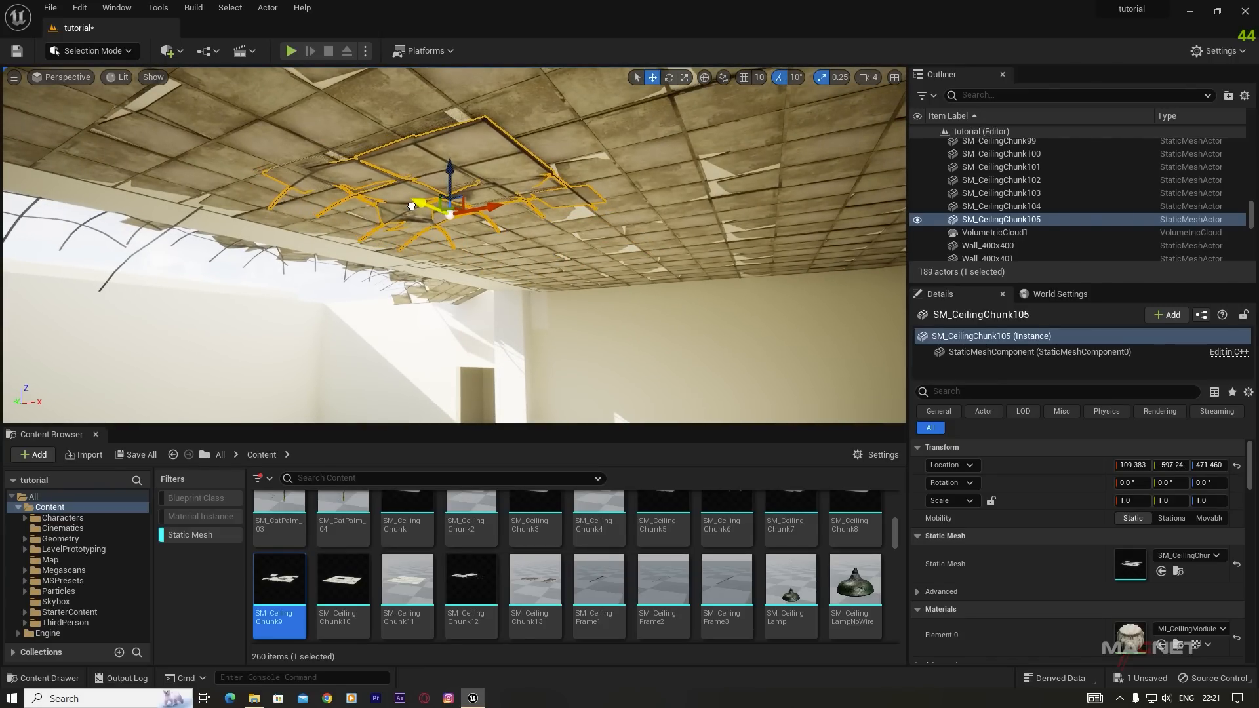
Step: Tilt the placed SM_CeilingChunk9 to -40° around X so that it hangs from the ceiling
key(e)
drag(420, 268, 402, 231)
key(a)
right_drag(543, 383, 559, 387)
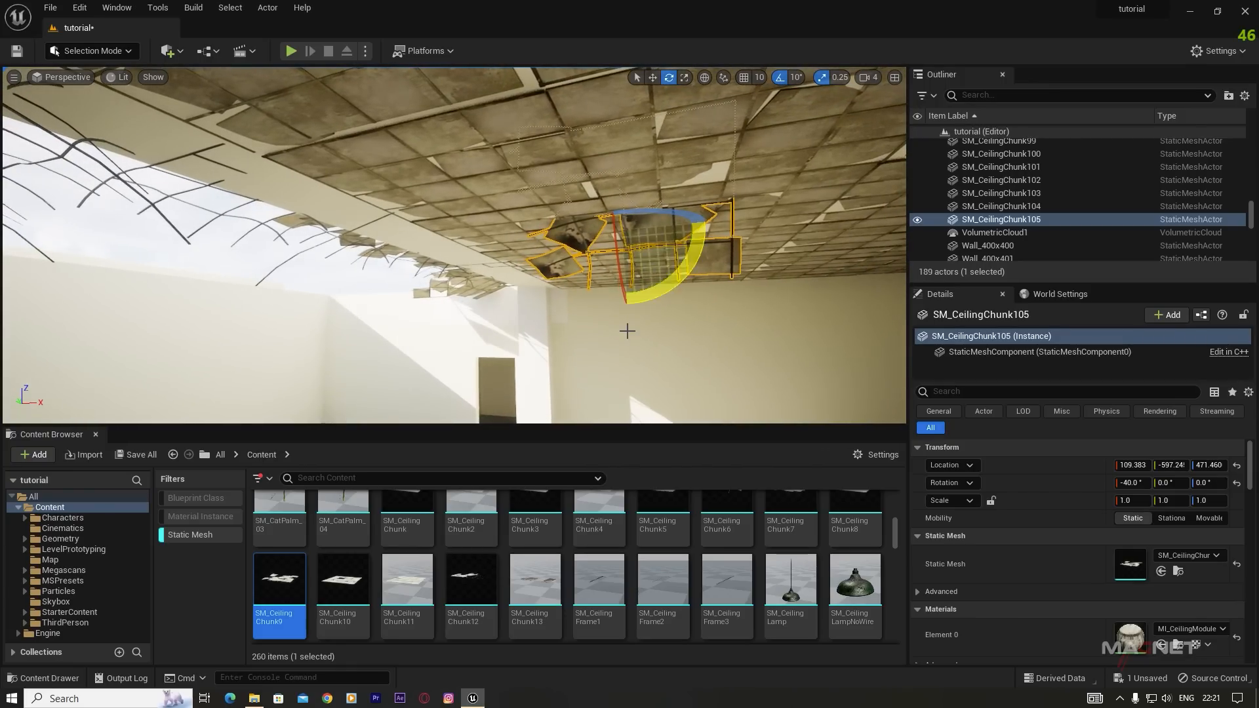
click(294, 258)
right_drag(512, 270, 544, 270)
key(d)
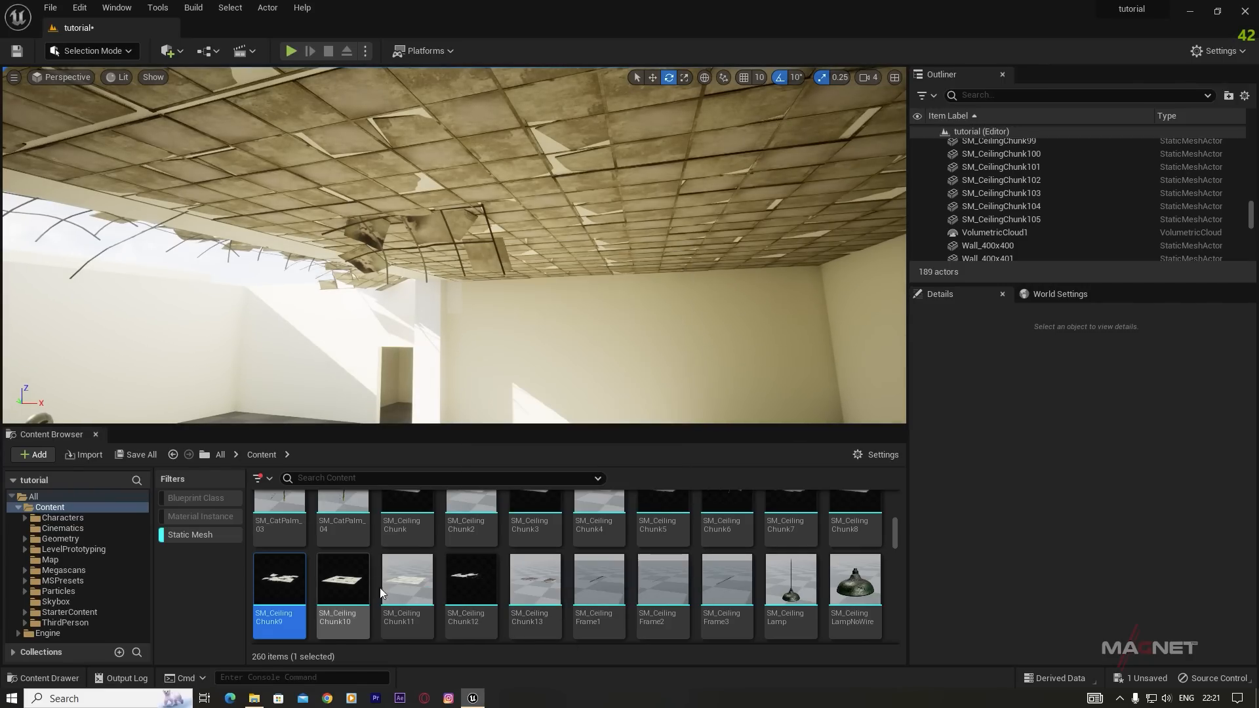
Step: Place SM_CeilingChunk8 in the room and position it up at the ceiling
scroll(596, 577, up, 1)
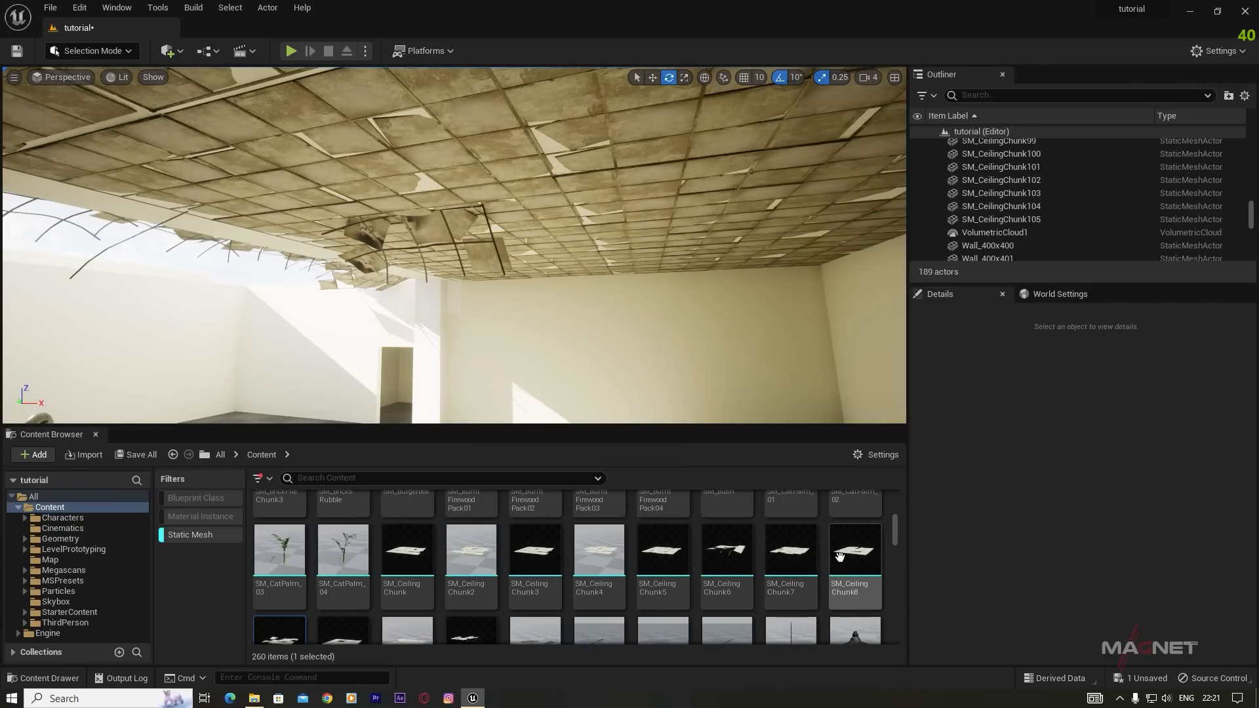
drag(854, 554, 706, 215)
drag(714, 317, 894, 199)
drag(823, 236, 813, 158)
Step: Duplicate the ceiling tile at X -1603, Y 652 to about Y 839, and duplicate it again beside the second opening
right_drag(654, 305, 579, 329)
click(620, 176)
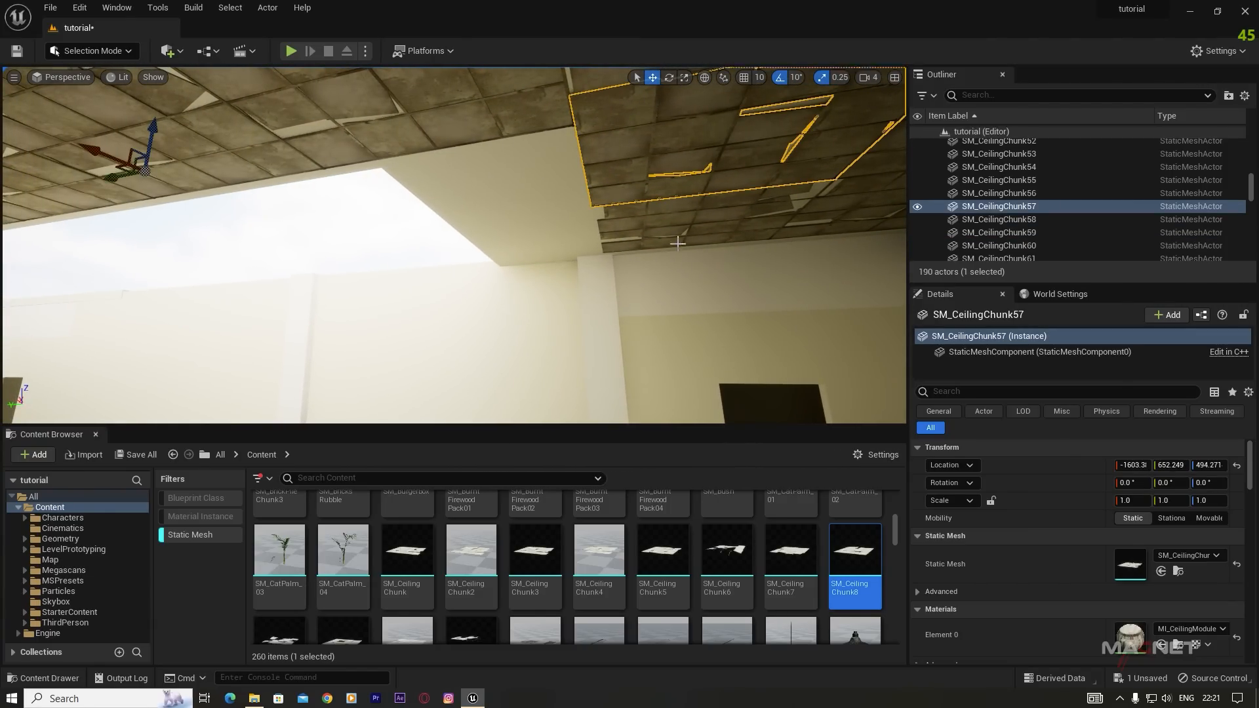
right_drag(678, 238, 665, 220)
alt+drag(98, 235, 33, 244)
right_drag(325, 278, 275, 321)
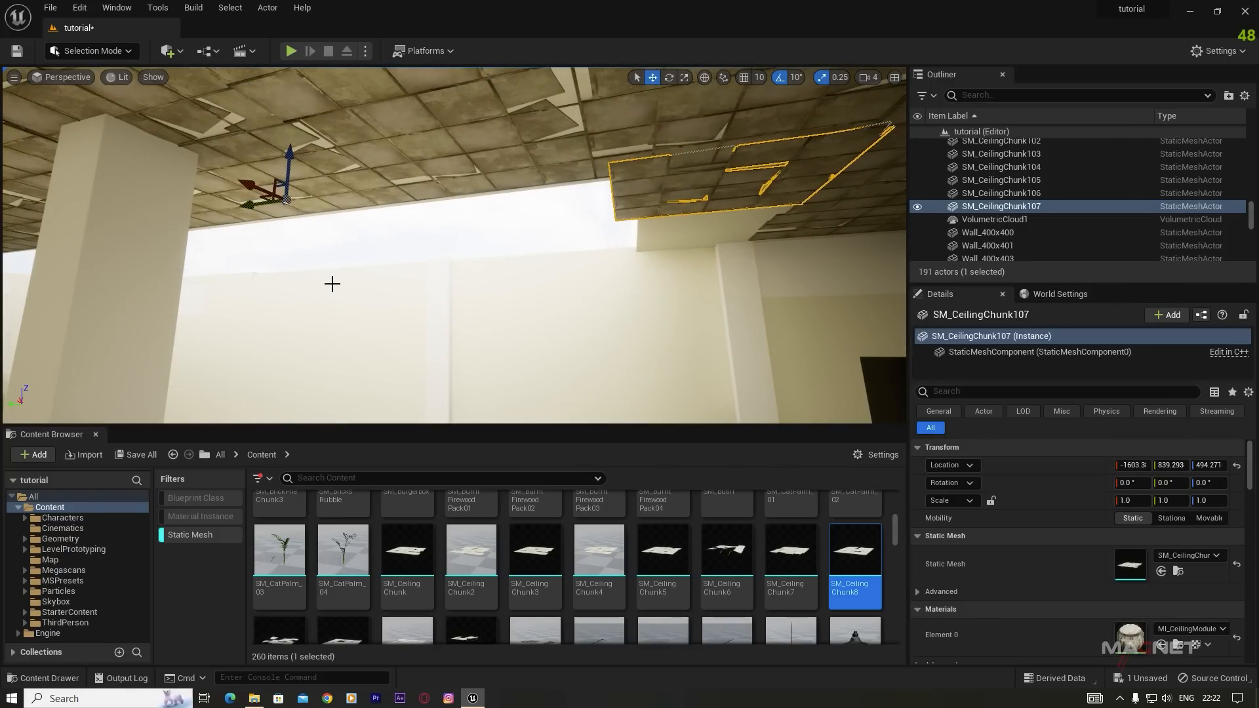
alt+drag(259, 186, 279, 190)
Step: Place SM_CeilingChunk6 at the second opening, duplicate it along the edge, and rotate the last copy to about 90° around Z
right_drag(393, 262, 407, 295)
drag(726, 557, 590, 196)
right_drag(524, 249, 485, 288)
alt+drag(520, 247, 547, 257)
alt+drag(548, 257, 610, 263)
key(e)
key(w)
right_drag(525, 262, 487, 283)
alt+drag(408, 242, 438, 222)
key(e)
drag(426, 218, 459, 211)
Step: Place SM_CeilingChunk12 at the edge of the second opening and adjust its height
scroll(480, 590, down, 1)
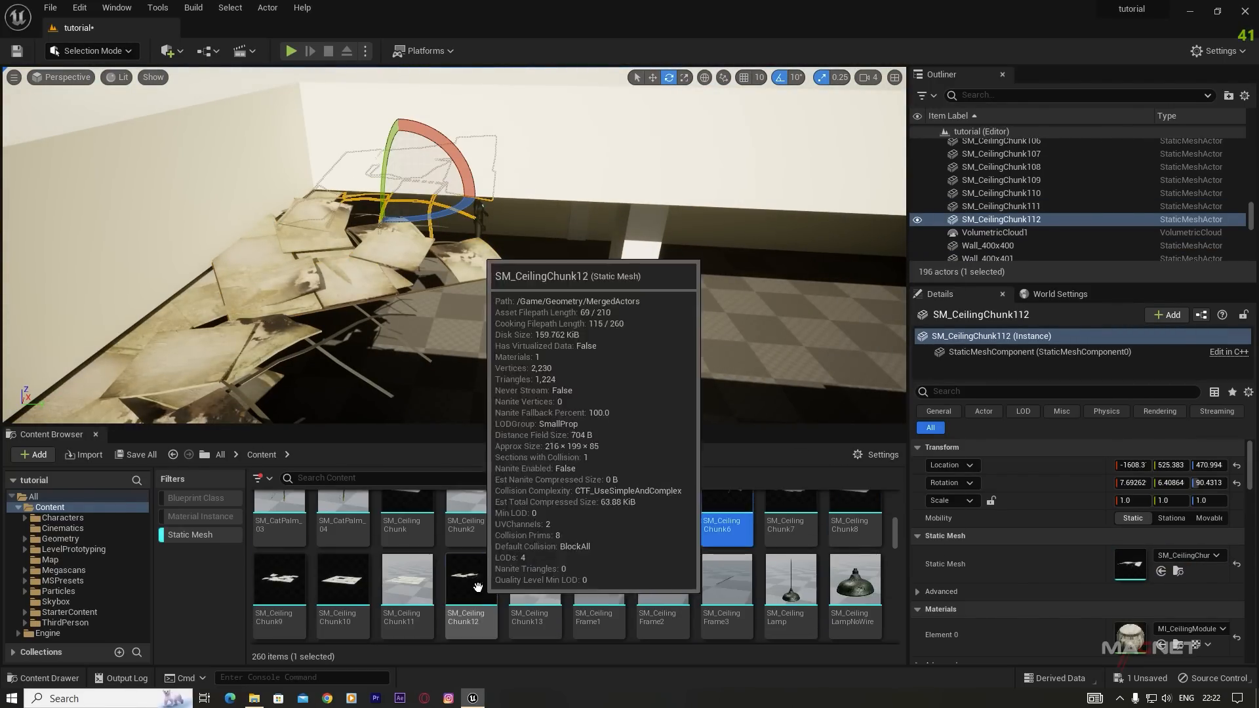
drag(480, 596, 534, 187)
key(w)
drag(527, 144, 528, 160)
right_drag(498, 263, 458, 308)
Step: Place SM_CeilingChunk9 along the second opening's edge, duplicate it, and rotate the copy
drag(279, 581, 426, 197)
right_drag(452, 262, 406, 249)
drag(355, 226, 393, 249)
right_drag(419, 249, 459, 288)
alt+drag(341, 280, 393, 282)
right_drag(420, 262, 472, 275)
key(e)
drag(146, 295, 190, 295)
Step: Add another SM_CeilingChunk9 and a SM_CeilingChunk6 to the second opening's edge, and duplicate the SM_CeilingChunk6
drag(279, 580, 406, 229)
scroll(656, 577, up, 1)
drag(727, 553, 492, 216)
right_drag(491, 217, 459, 262)
alt+drag(459, 262, 629, 197)
key(Escape)
right_drag(630, 196, 603, 387)
right_drag(348, 374, 348, 373)
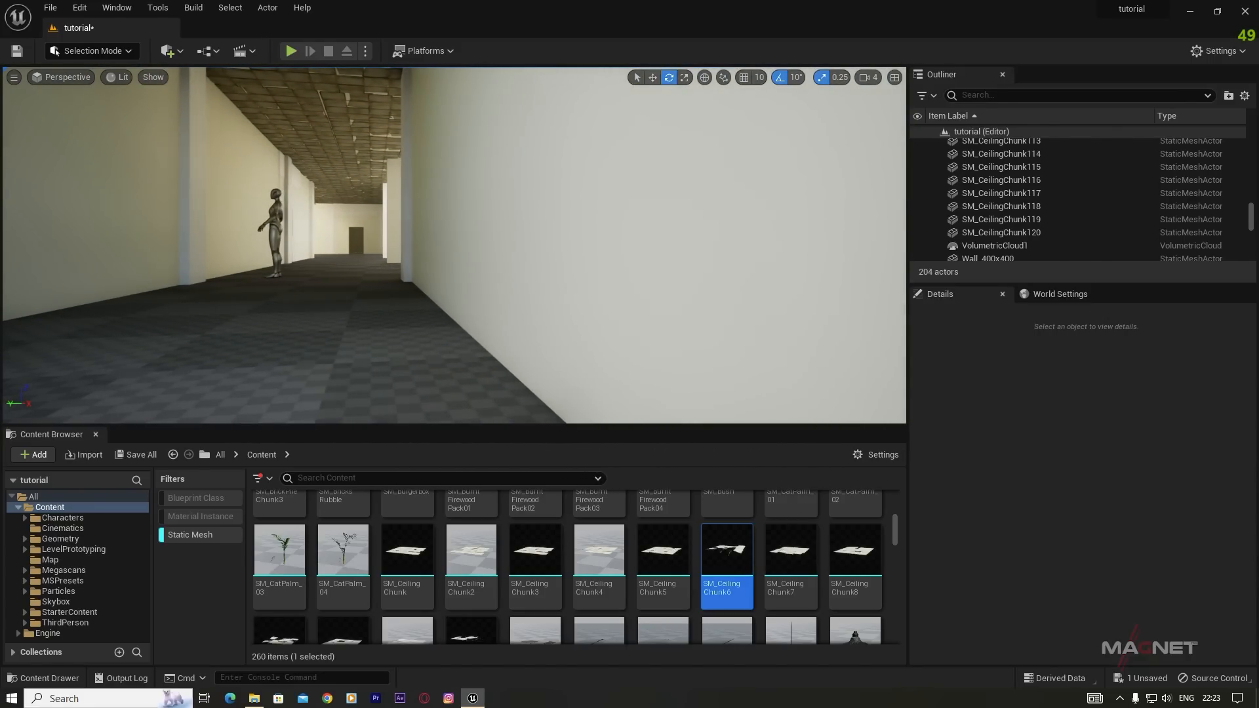
right_click(313, 357)
click(383, 663)
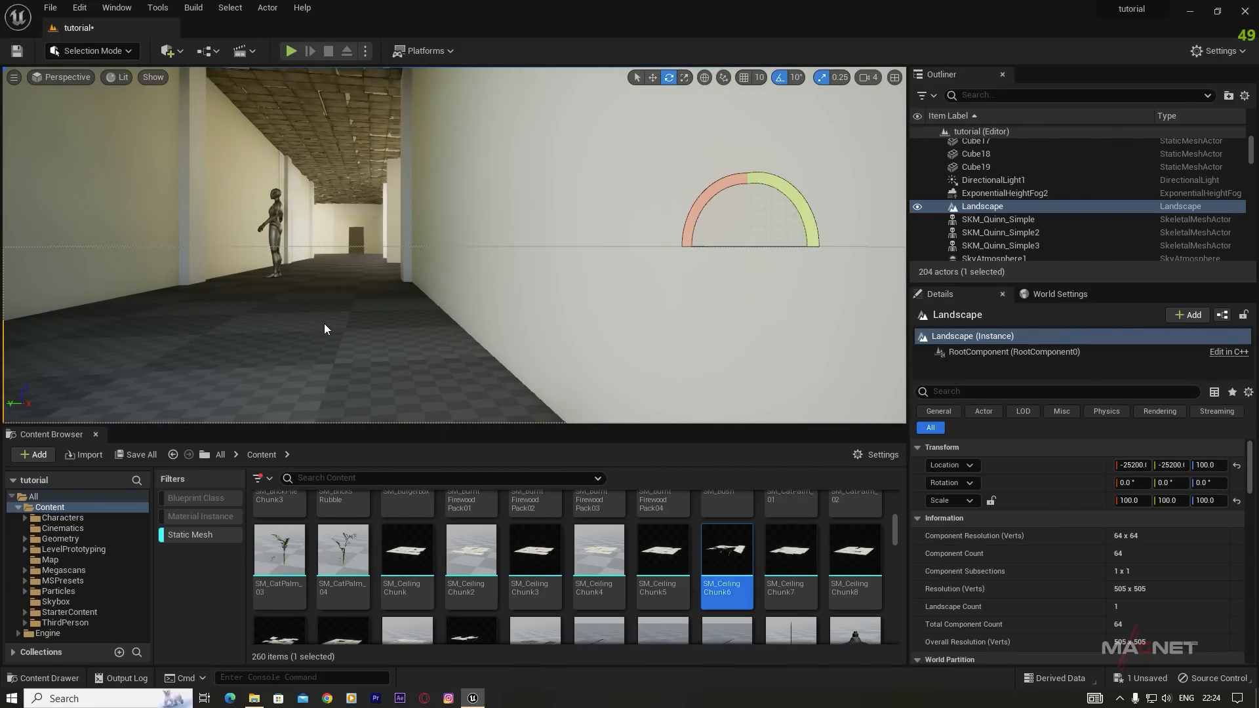
key(w)
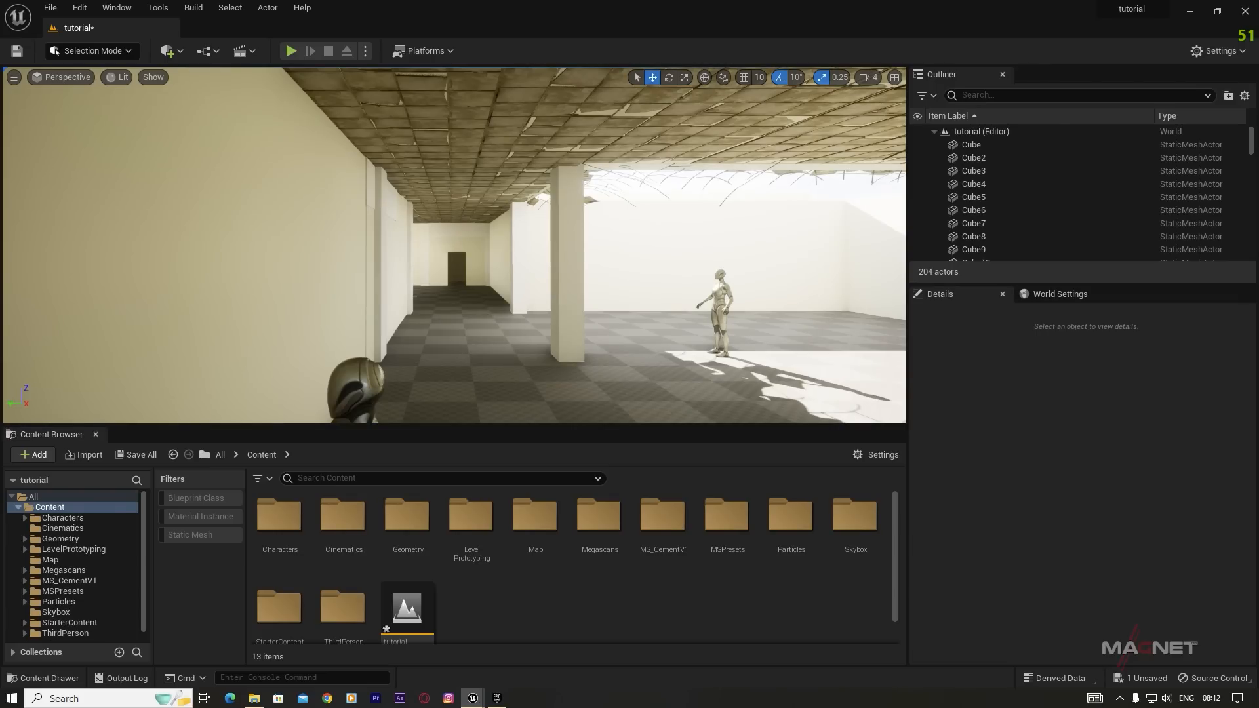
key(w)
right_drag(578, 225, 577, 225)
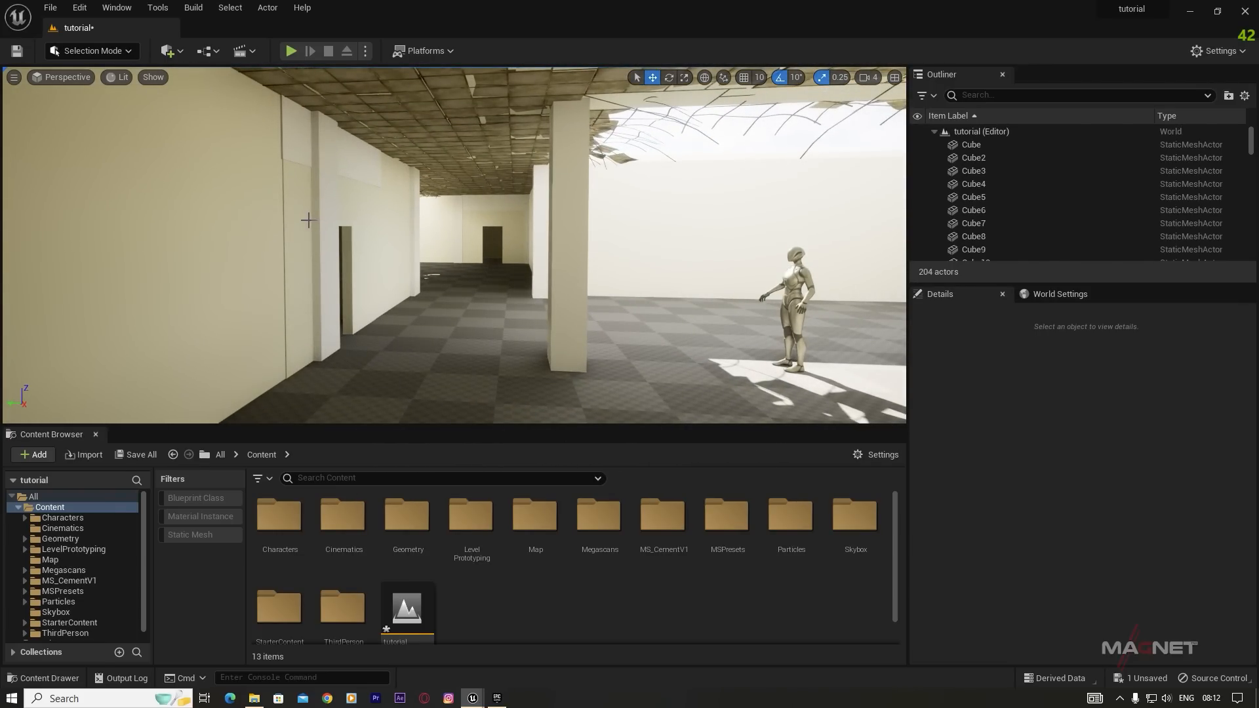
Step: Add the downloaded Concrete Ceiling Beam asset from Quixel Bridge to the project at Medium Quality
click(51, 508)
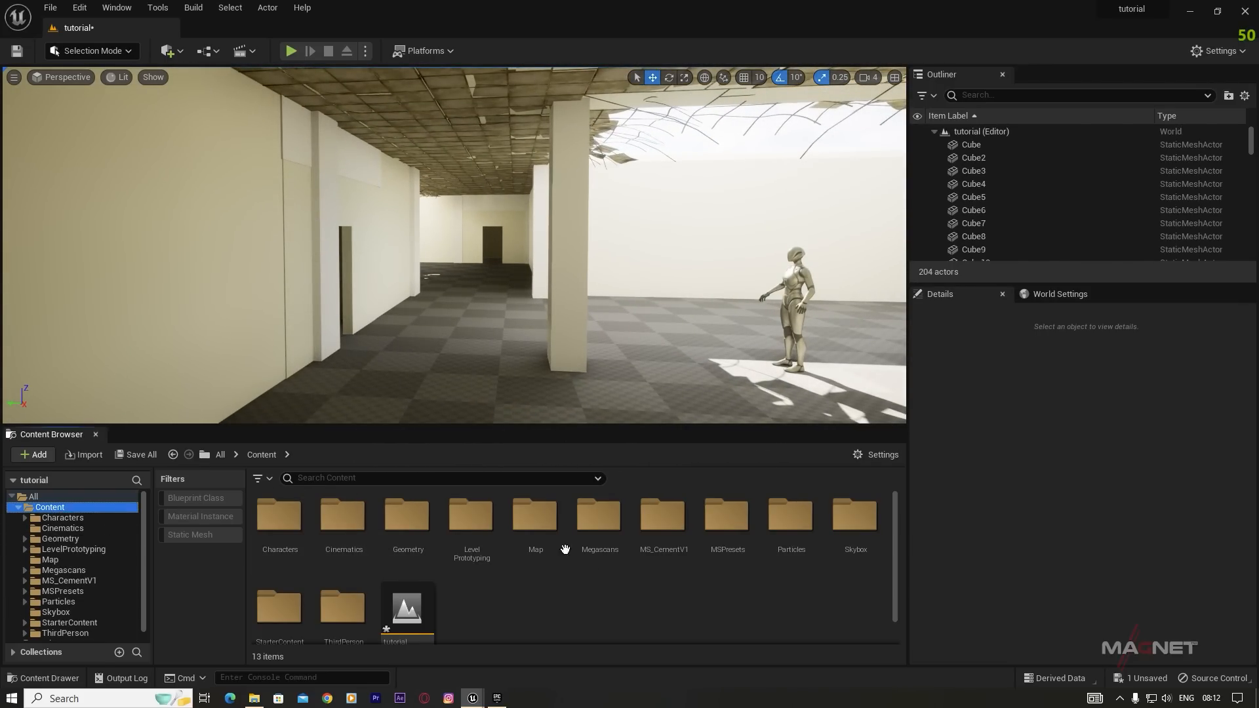
right_click(510, 594)
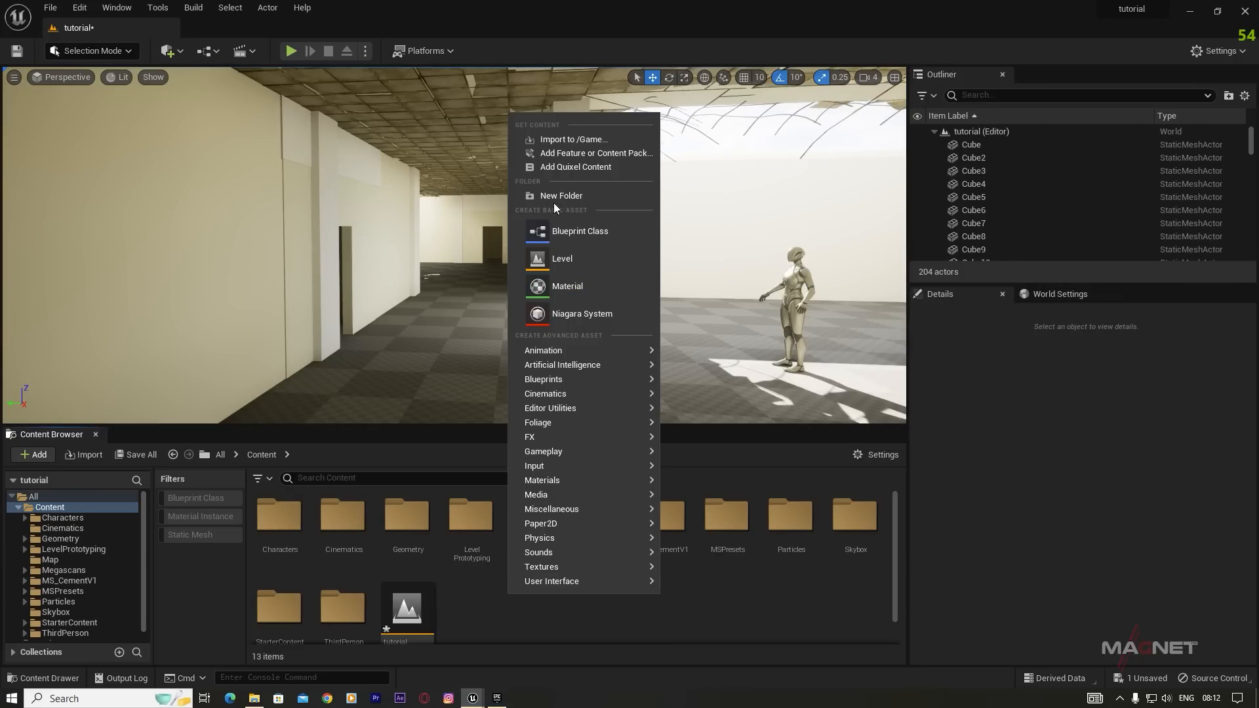
click(564, 167)
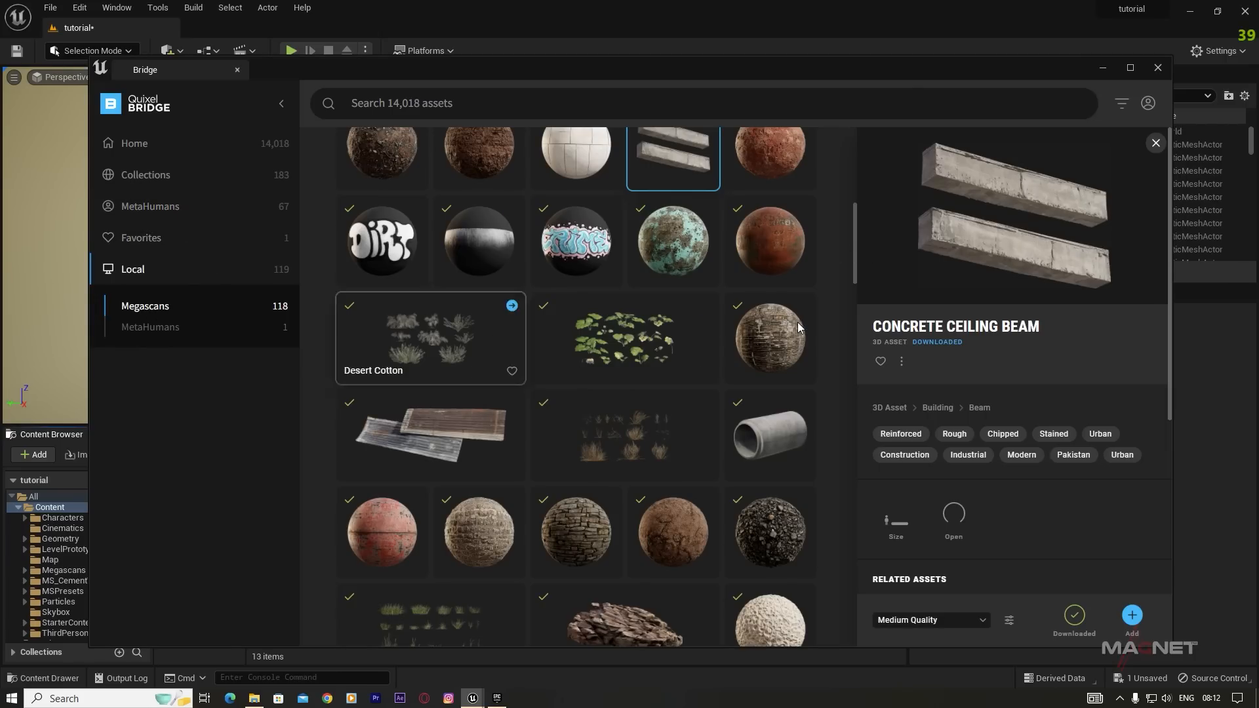
scroll(676, 164, up, 5)
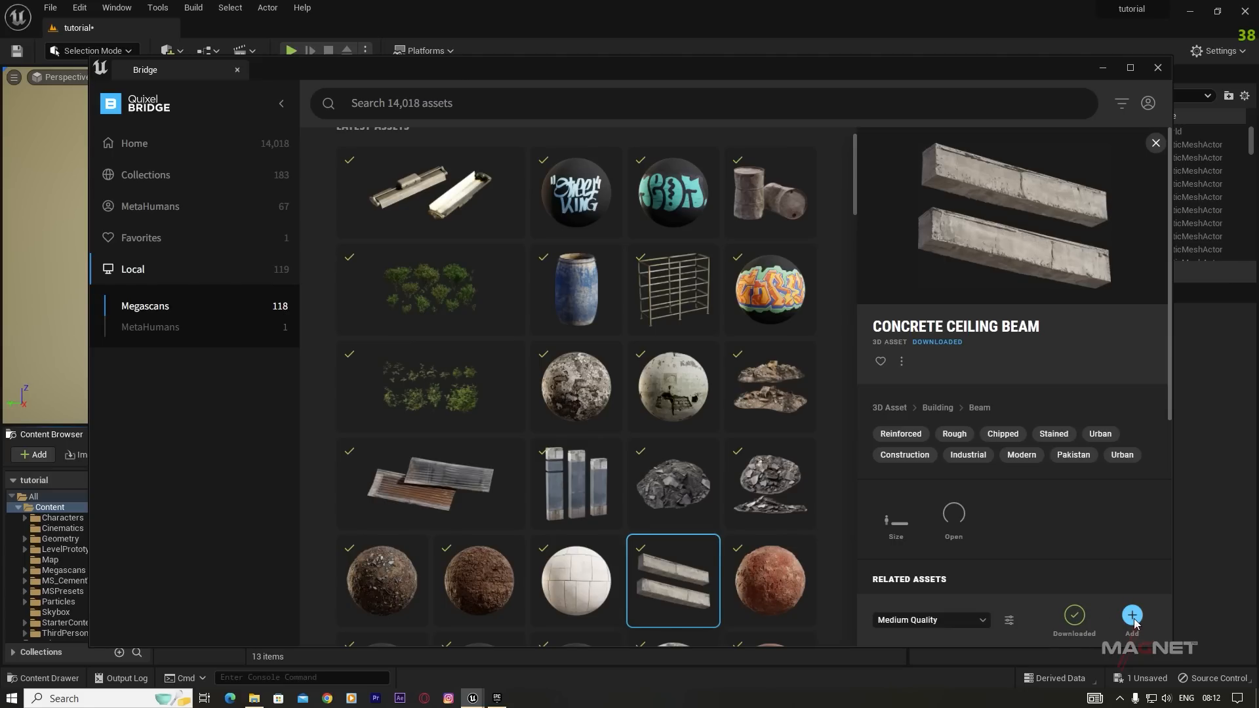
click(1157, 67)
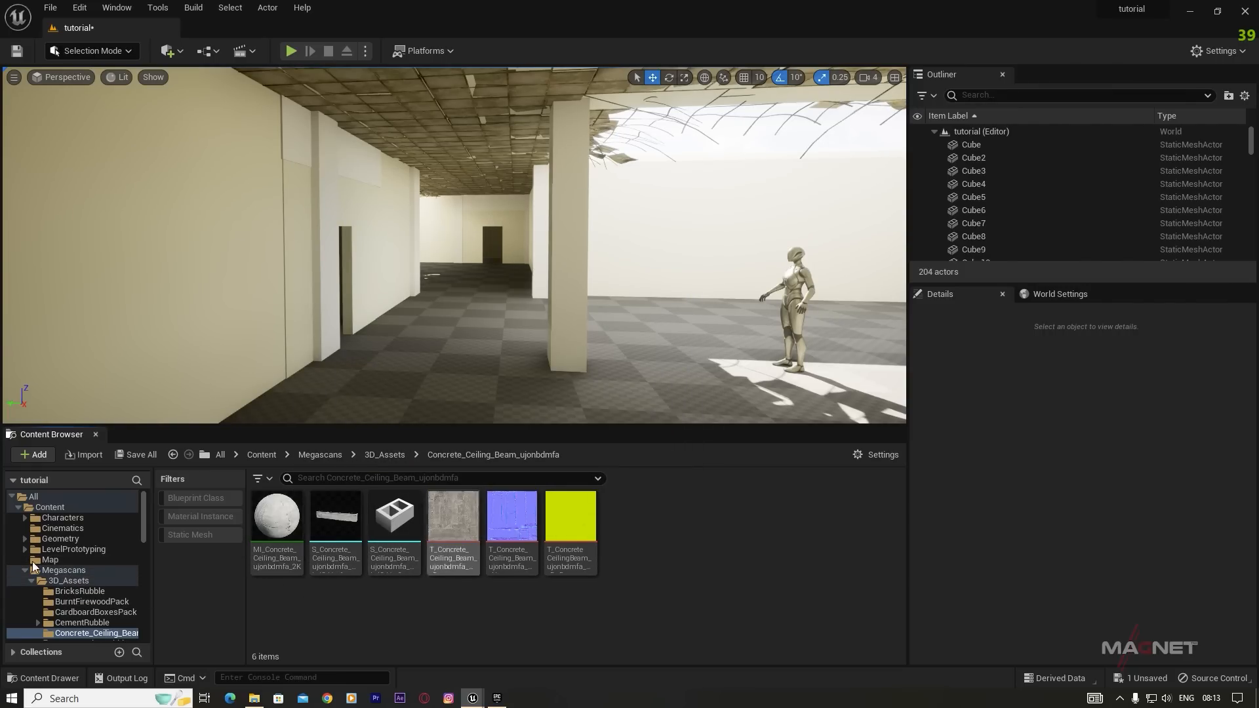
Step: Place the S_Concrete_Ceiling_Beam Var1 static mesh from Megascans near the wall pillar and stand it upright, rotated -90°, -90°, 180°
click(64, 571)
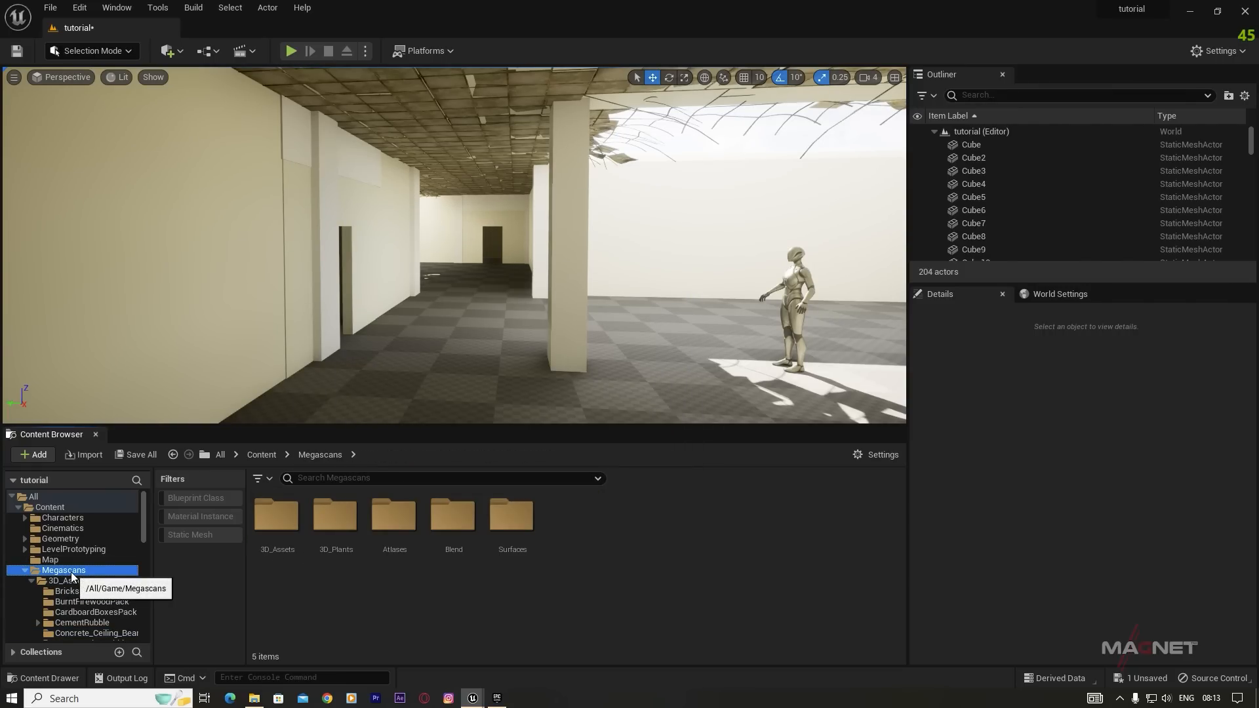
click(187, 533)
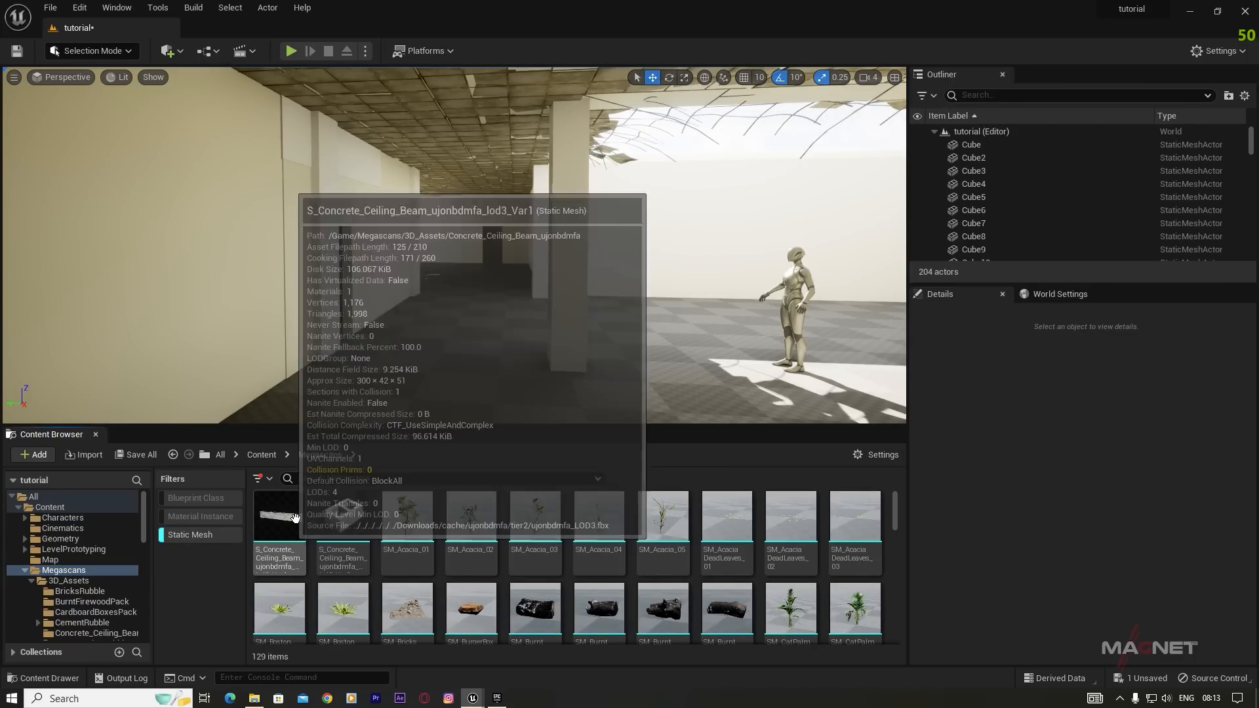
drag(293, 525, 378, 426)
key(e)
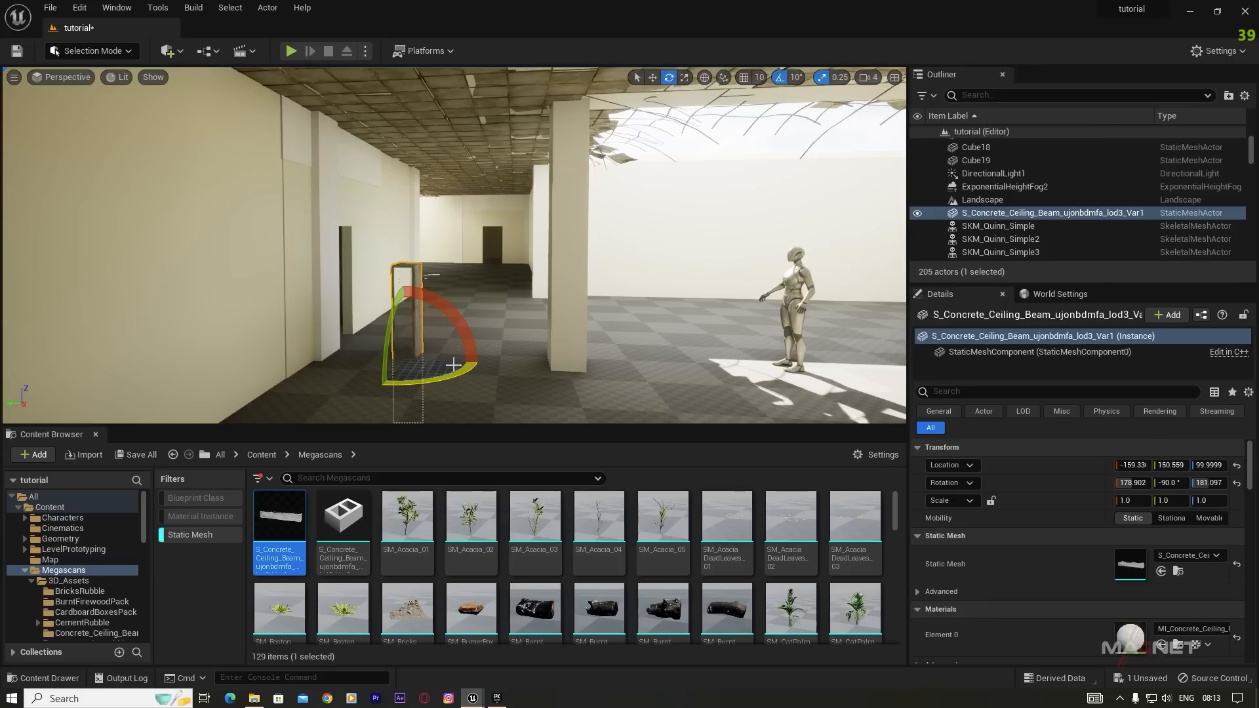
drag(470, 368, 265, 341)
key(w)
Step: Delete the plain wall pillar Cube5 beside the doorway at X -170, Y 300
right_drag(365, 230, 113, 232)
key(d)
key(w)
click(466, 200)
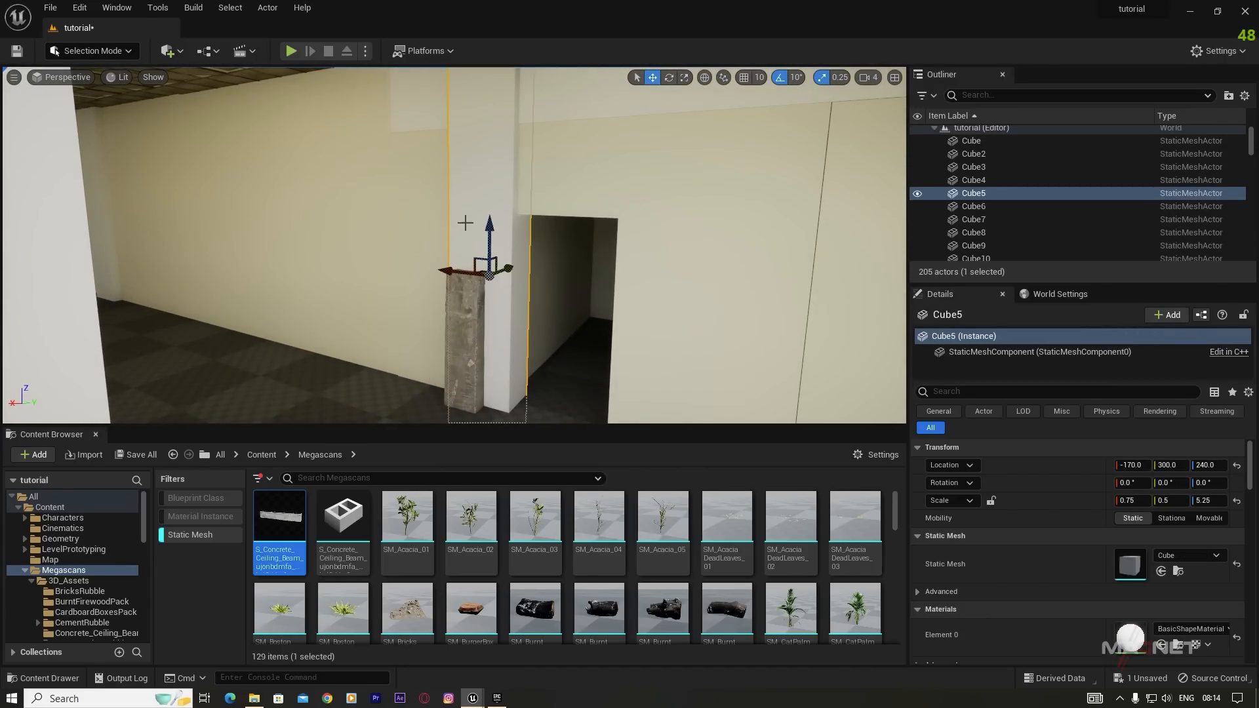
key(Delete)
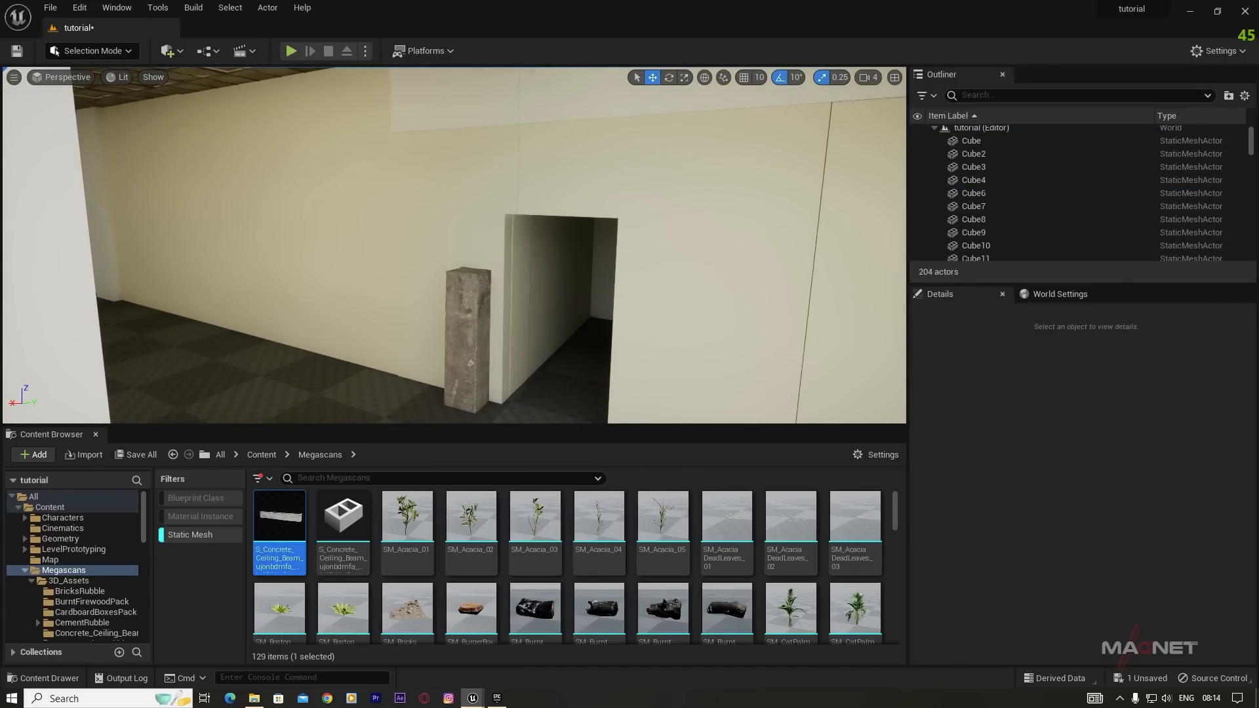
Step: Raise the upright concrete beam beside the doorway to about Z 306
click(466, 321)
drag(480, 351, 488, 176)
right_drag(605, 230, 524, 209)
key(e)
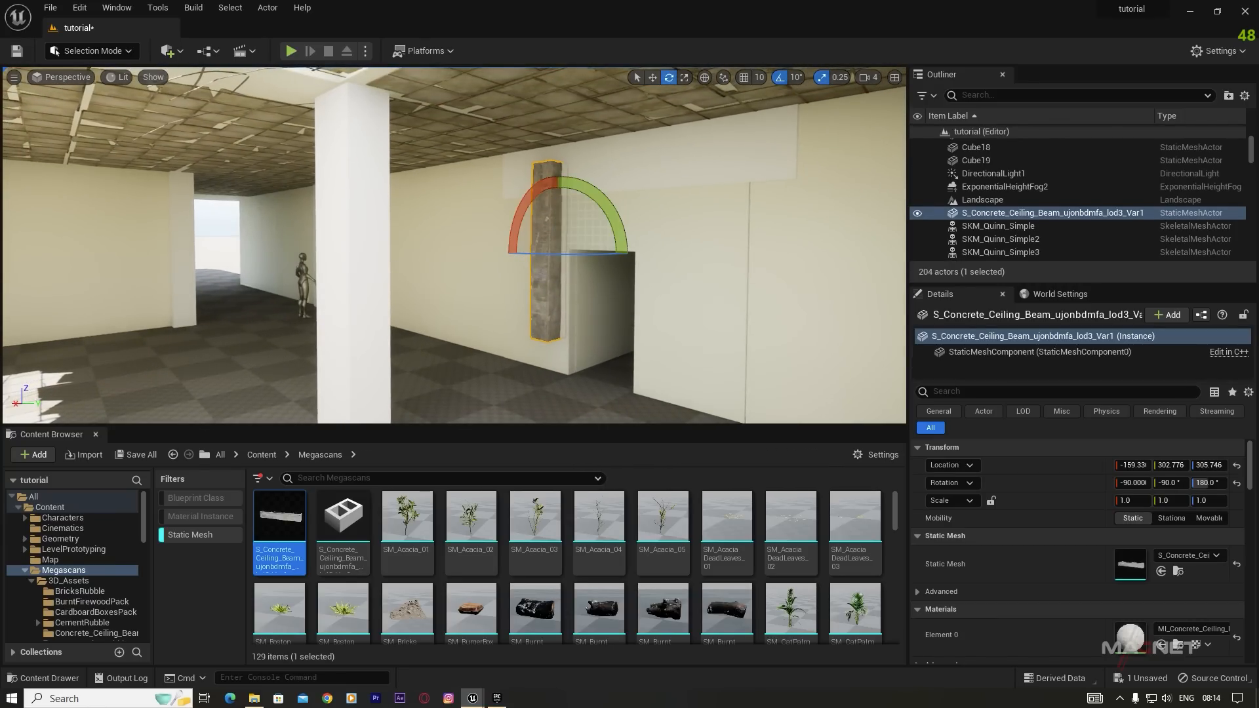
Step: Scale the concrete beam uniformly to 1.5 and shift it into the wall at about Y 330
key(r)
drag(593, 253, 592, 248)
key(w)
key(a)
right_drag(599, 302, 741, 301)
right_drag(596, 354, 711, 354)
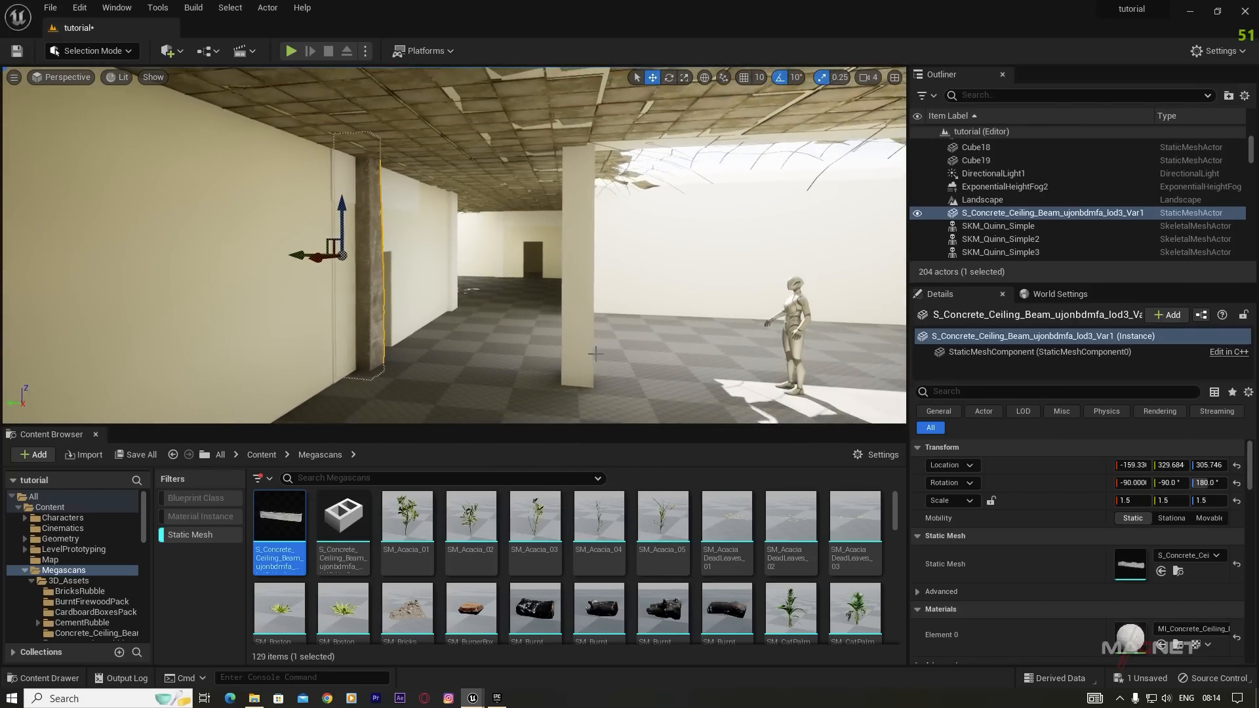
Step: Duplicate the concrete beam next to the freestanding pillar Cube2 at Y -100 and delete that plain pillar
right_drag(525, 365, 585, 364)
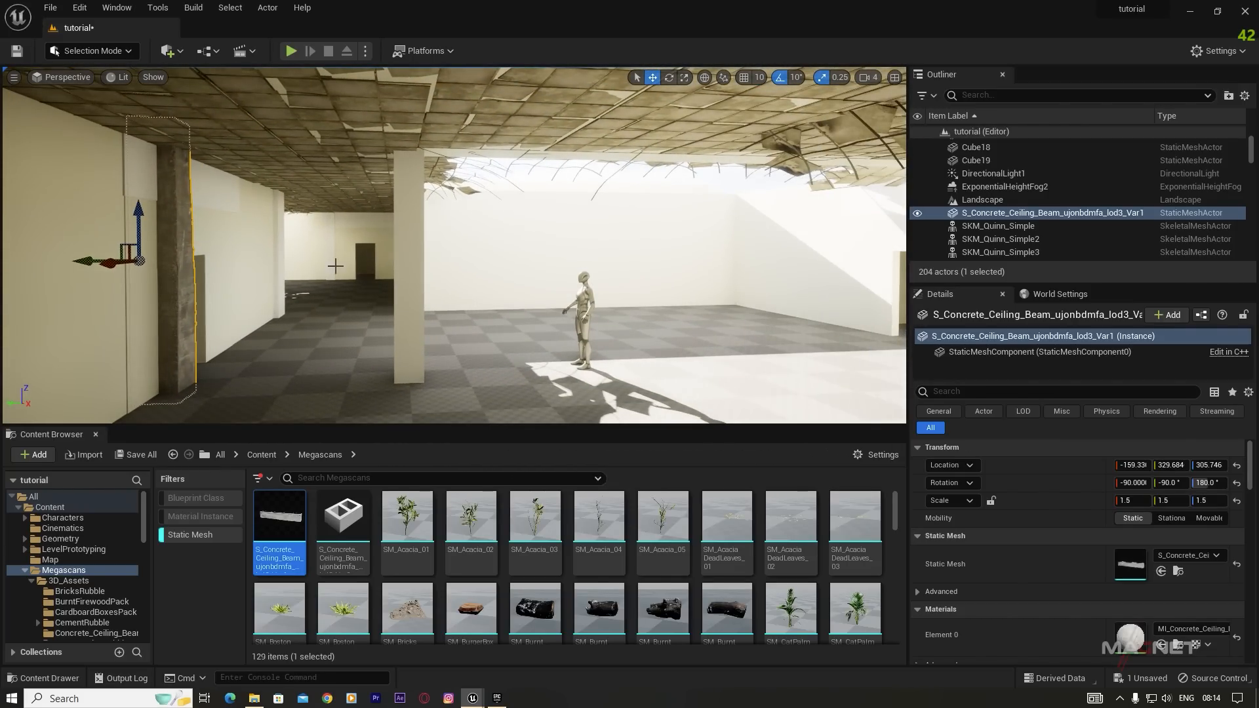
alt+drag(83, 263, 367, 272)
click(402, 198)
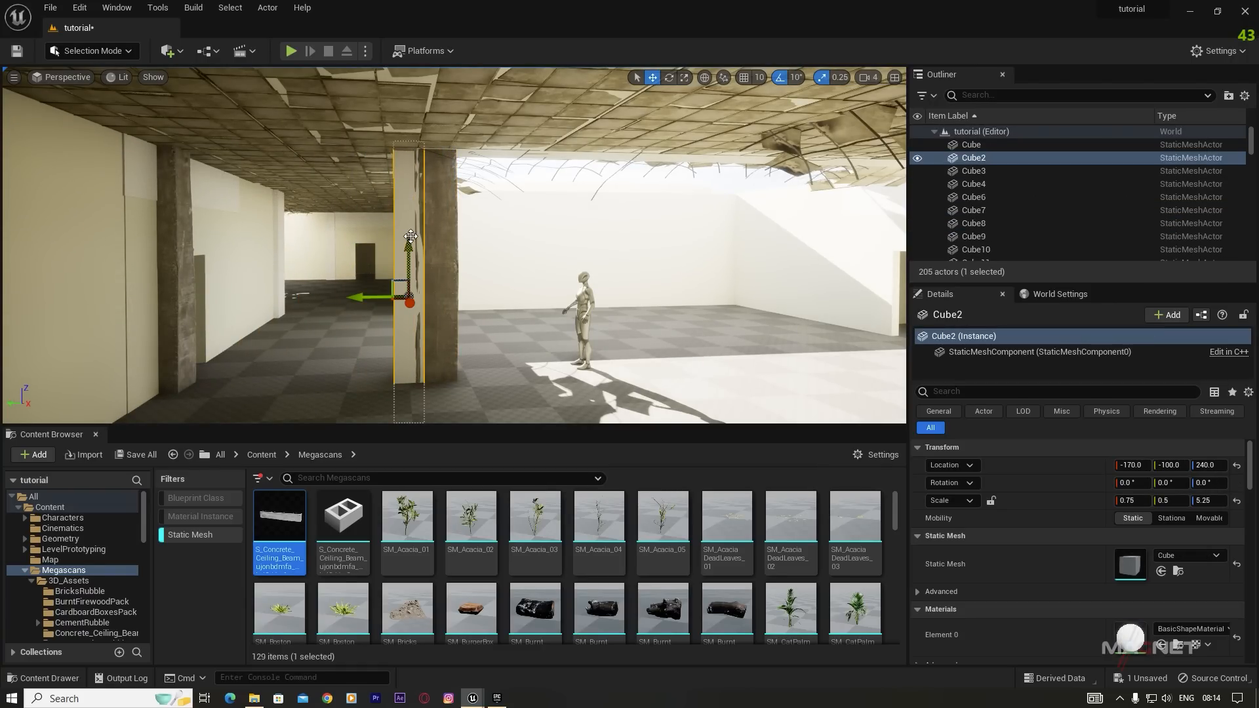
key(Delete)
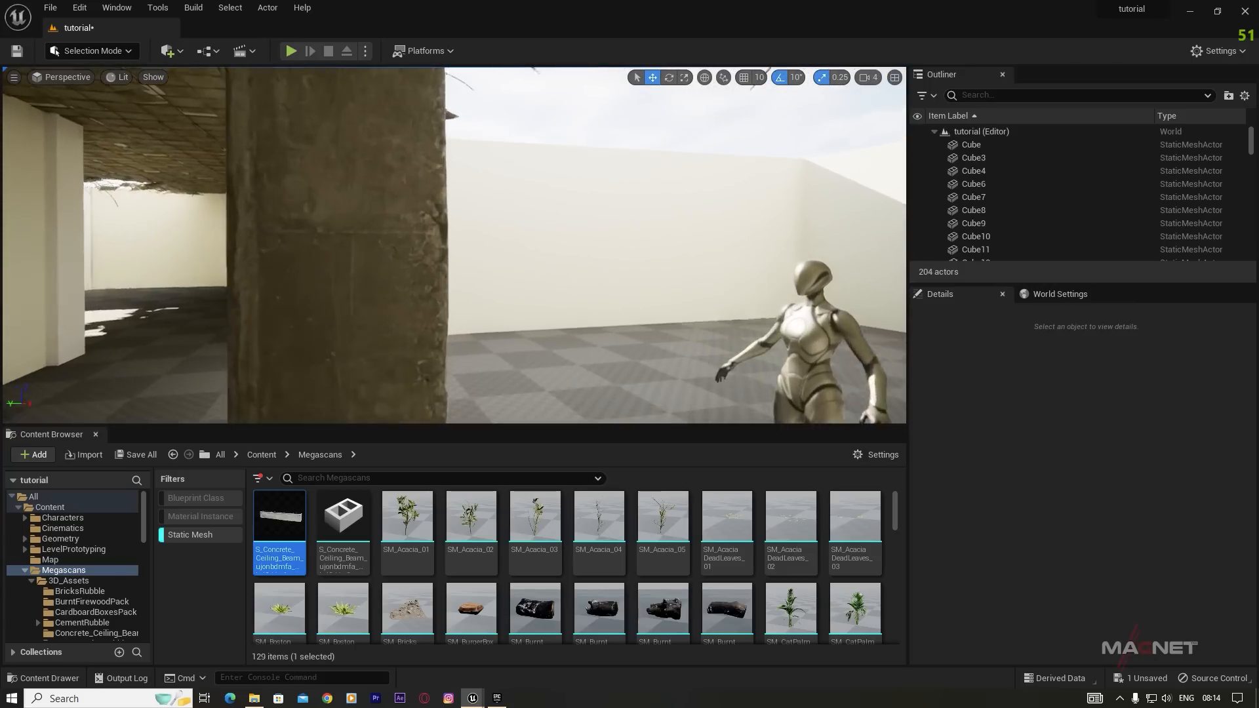
Step: Open the material instance of the freestanding concrete beam that replaced pillar Cube2
right_drag(402, 198, 459, 198)
mouse_move(652, 307)
right_down()
mouse_move(708, 306)
mouse_move(652, 306)
right_up()
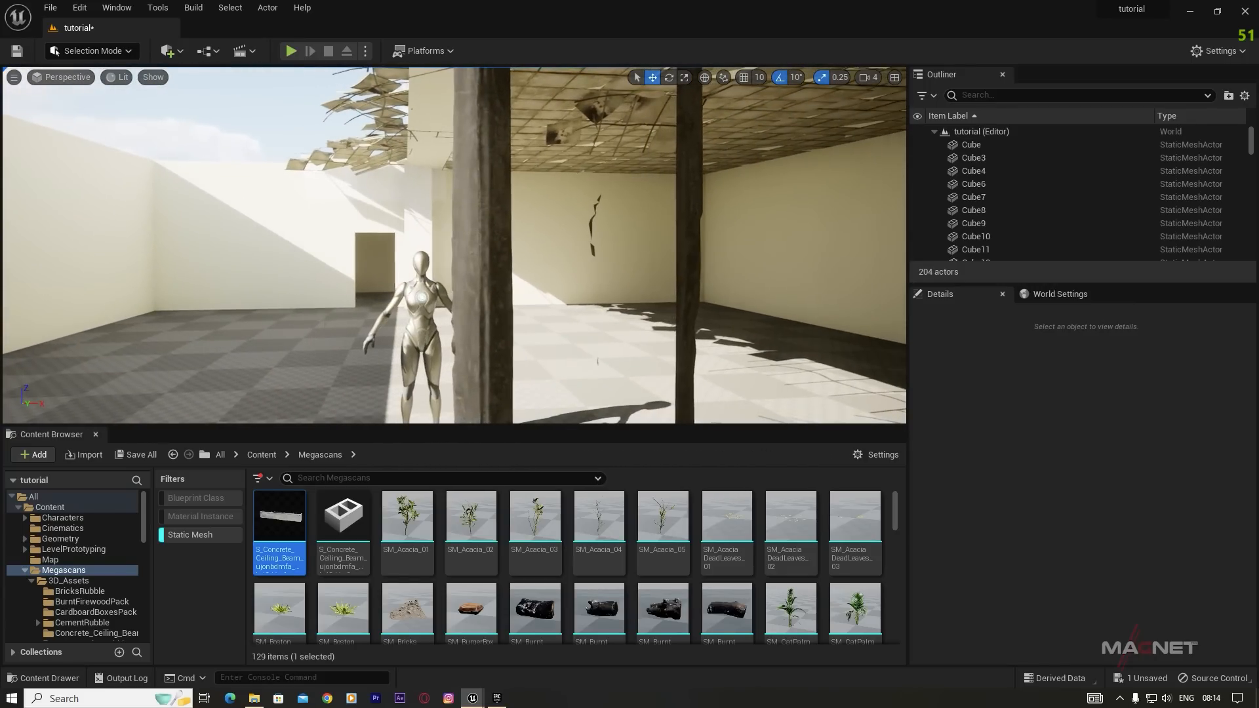
mouse_move(536, 273)
right_down()
mouse_move(433, 273)
mouse_move(536, 273)
right_up()
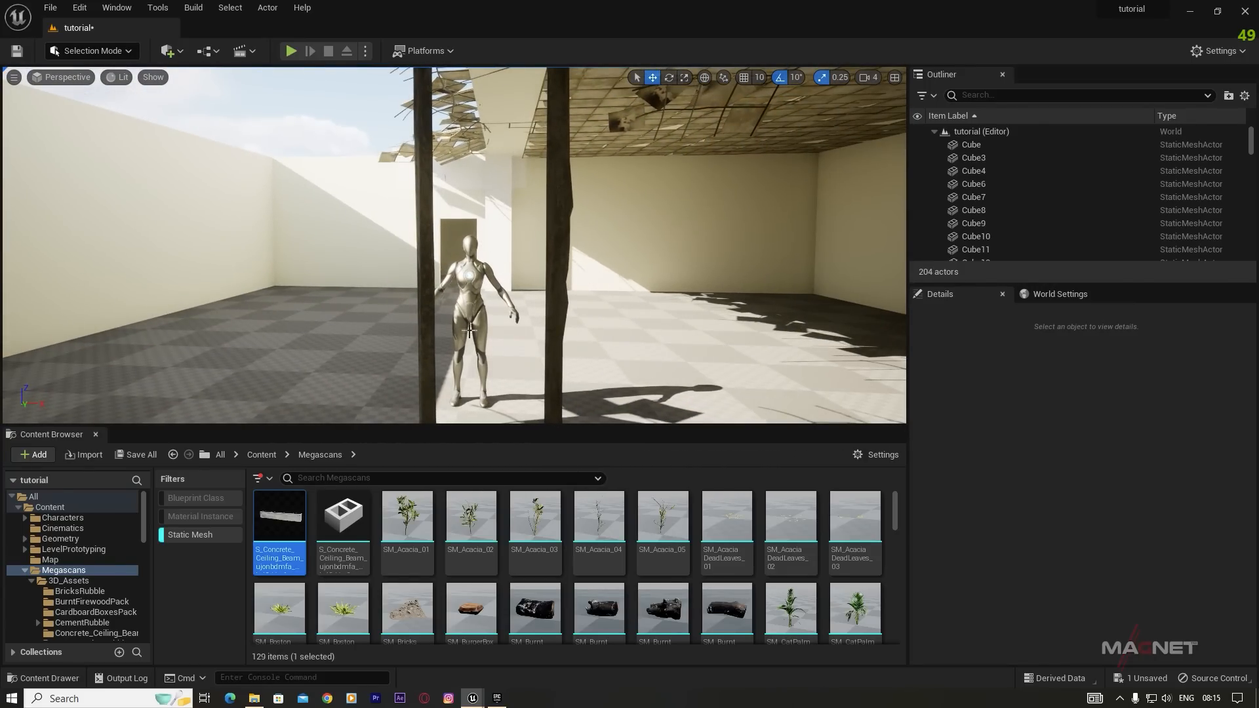
mouse_move(457, 268)
right_down()
mouse_move(419, 268)
mouse_move(457, 268)
right_up()
click(453, 227)
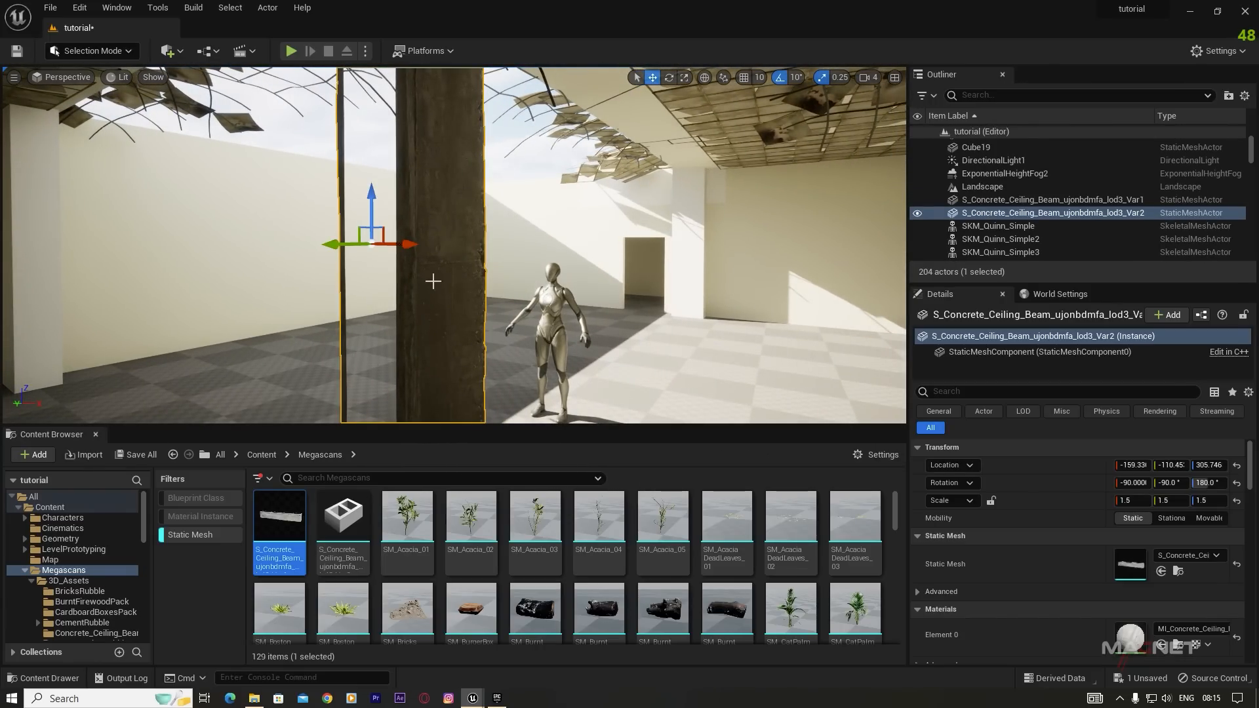
scroll(1033, 598, down, 1)
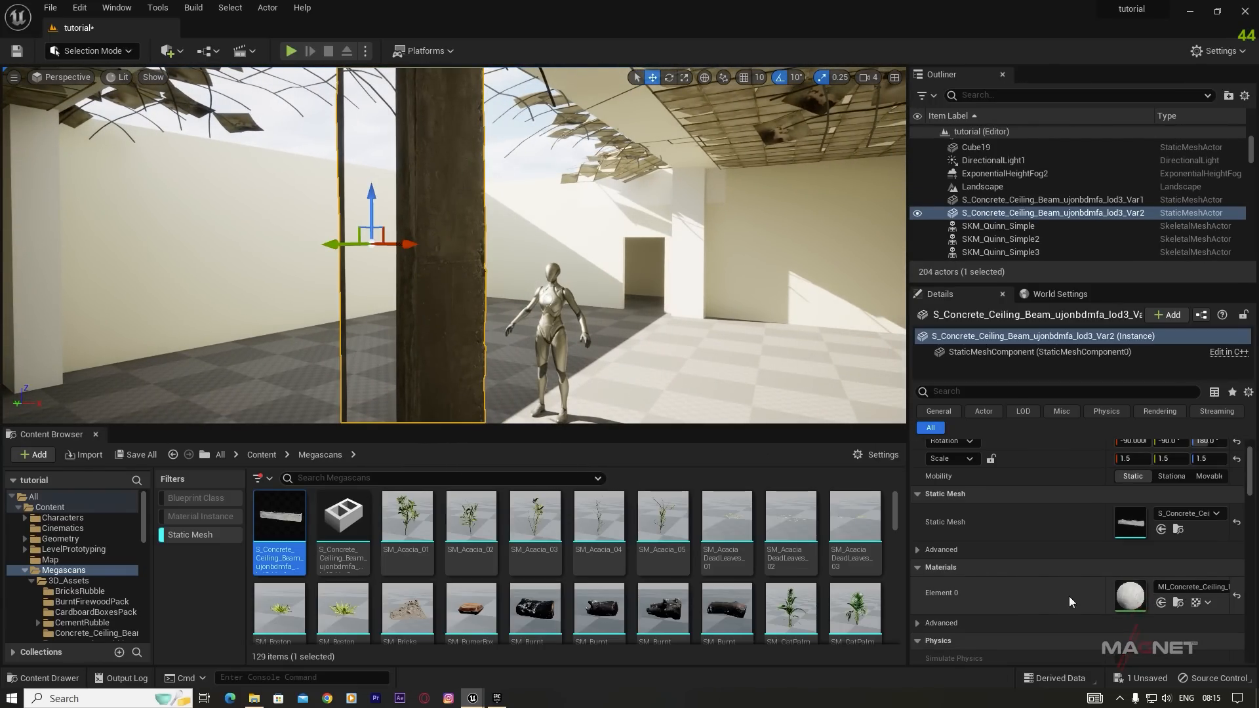
double_click(1130, 595)
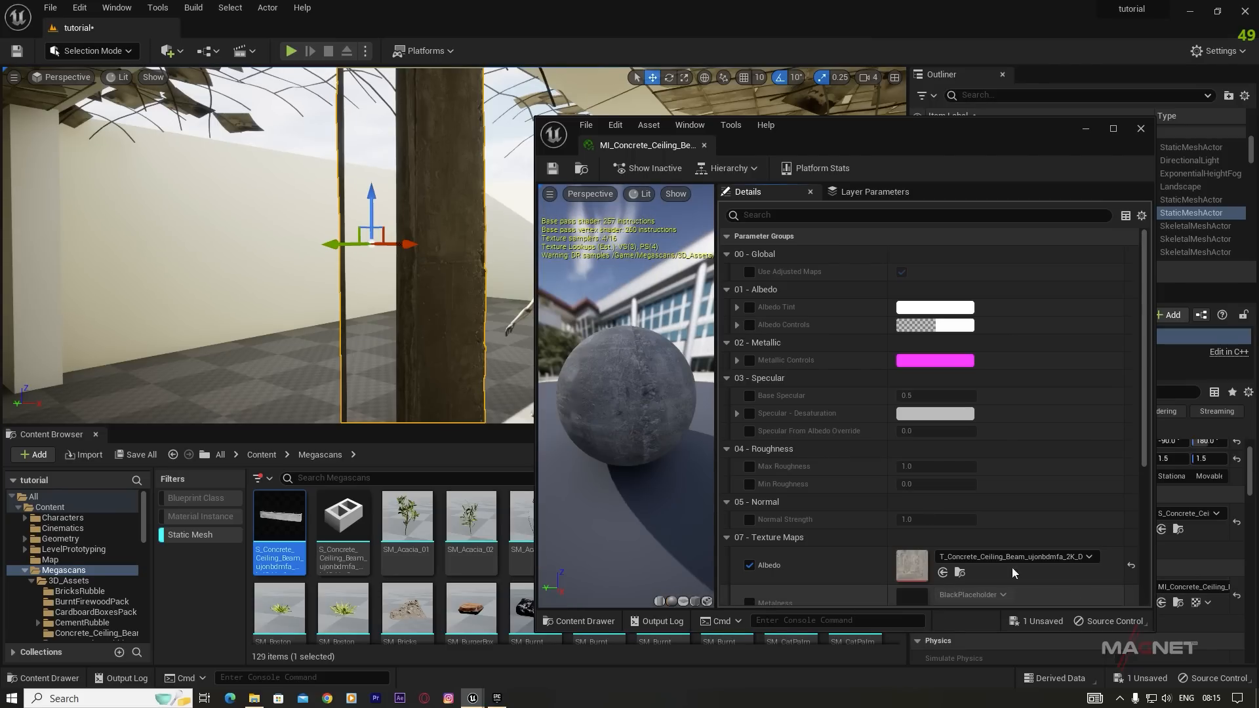
Step: Override and enable Two Sided in the concrete beam's material property overrides, save the material, and close its editor
scroll(839, 469, down, 8)
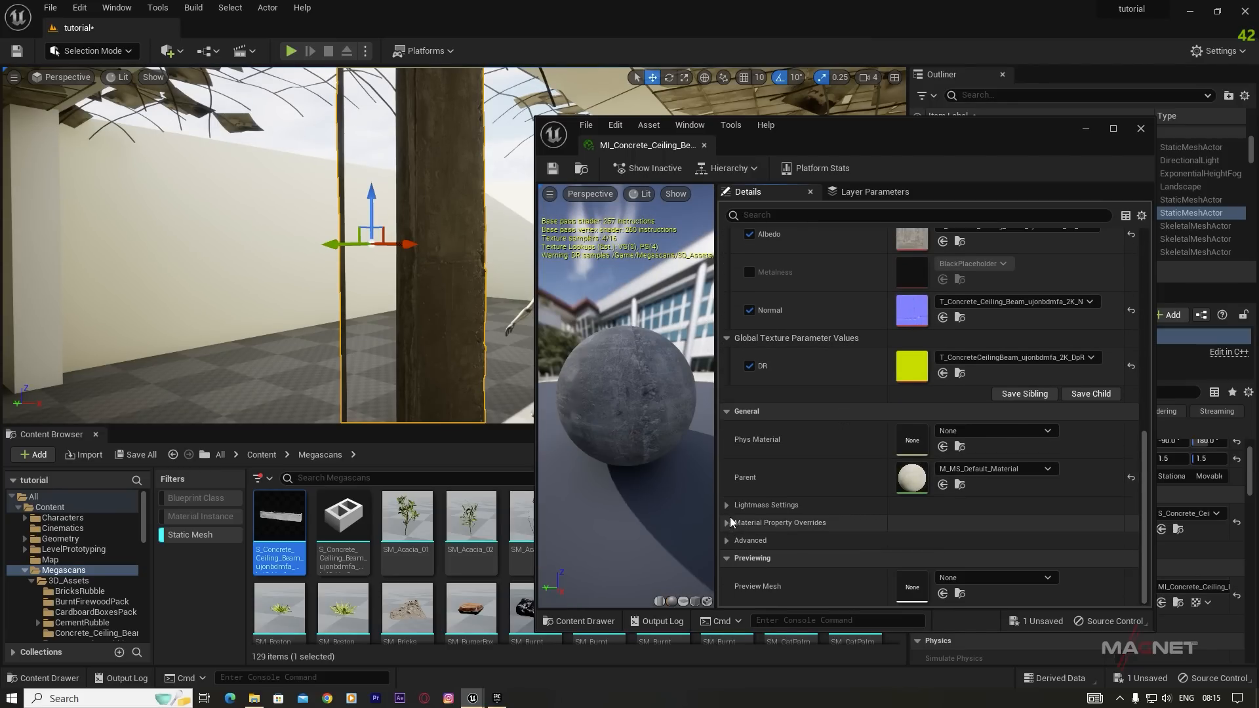
click(727, 523)
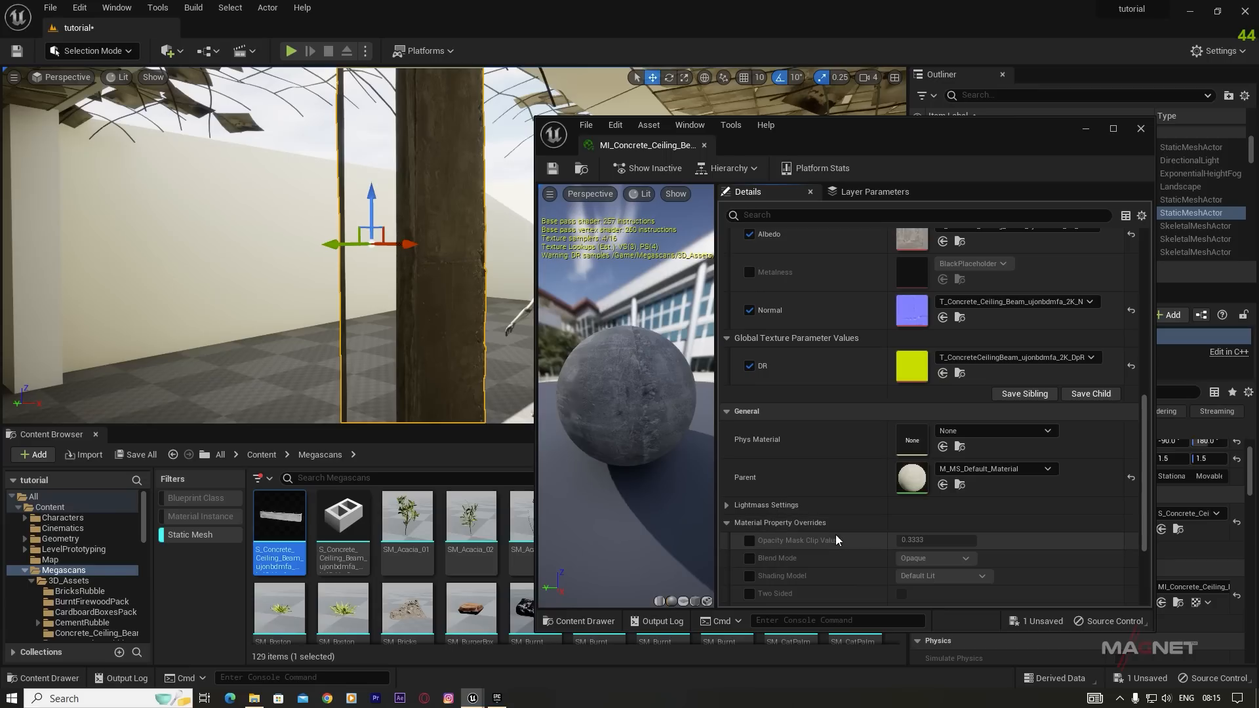
scroll(819, 525, down, 2)
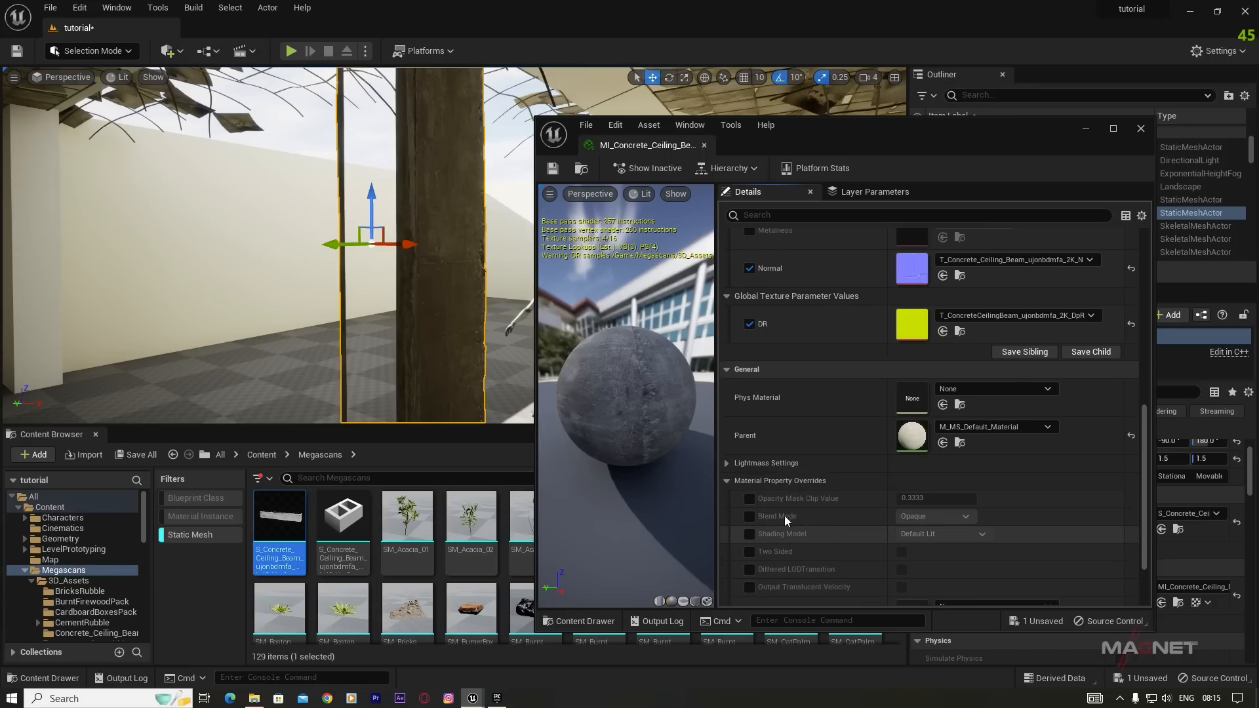
click(748, 552)
click(902, 552)
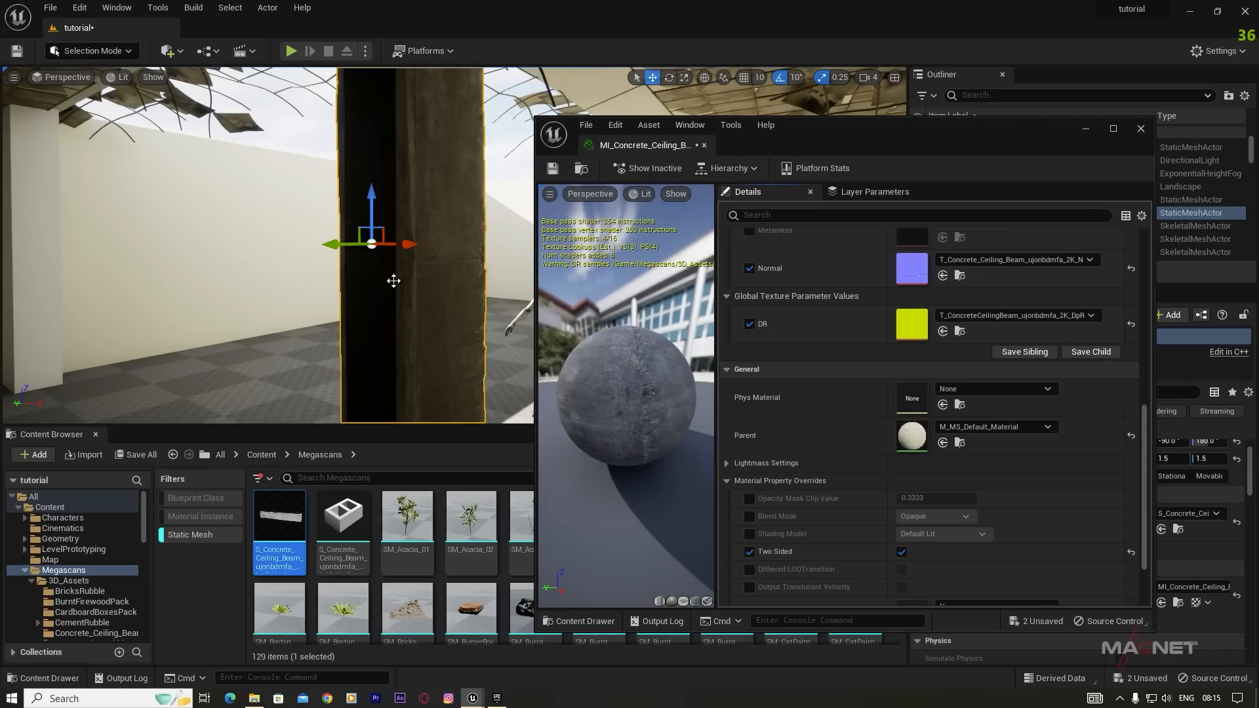
click(552, 169)
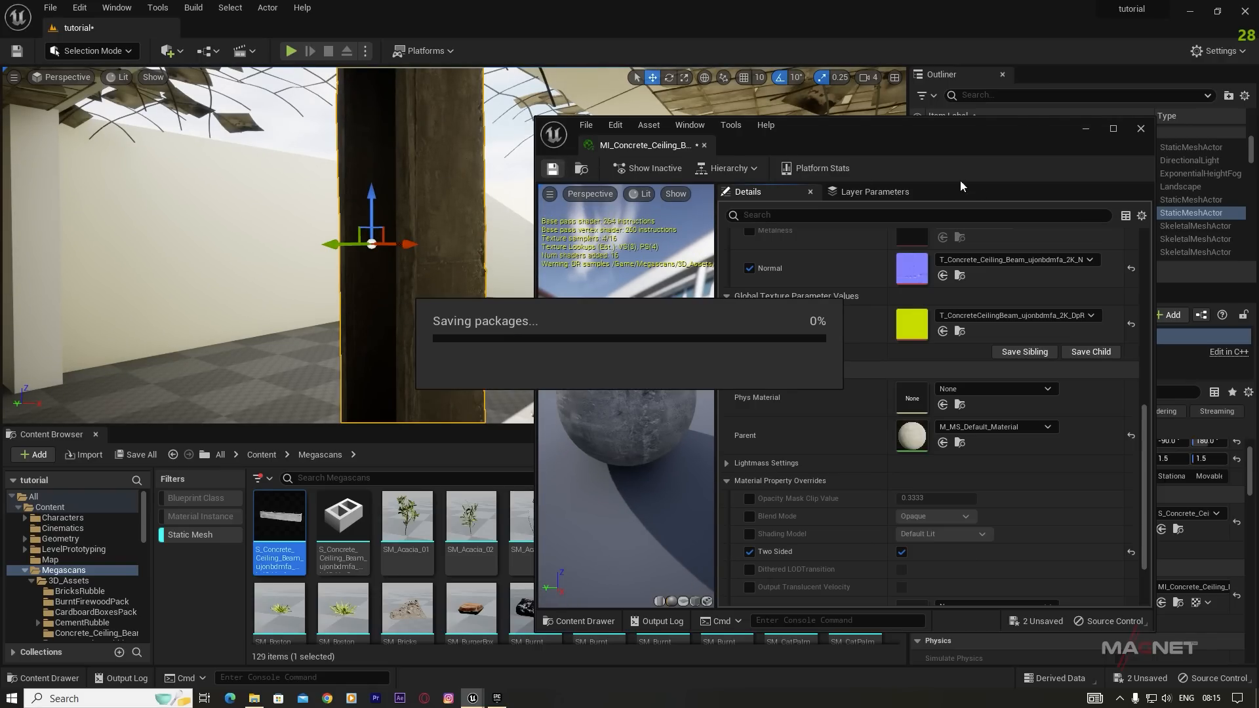
click(1141, 128)
Step: Duplicate the freestanding concrete beam, rotating the copy about the vertical axis and setting it against the original to close the pillar
right_drag(456, 287, 269, 295)
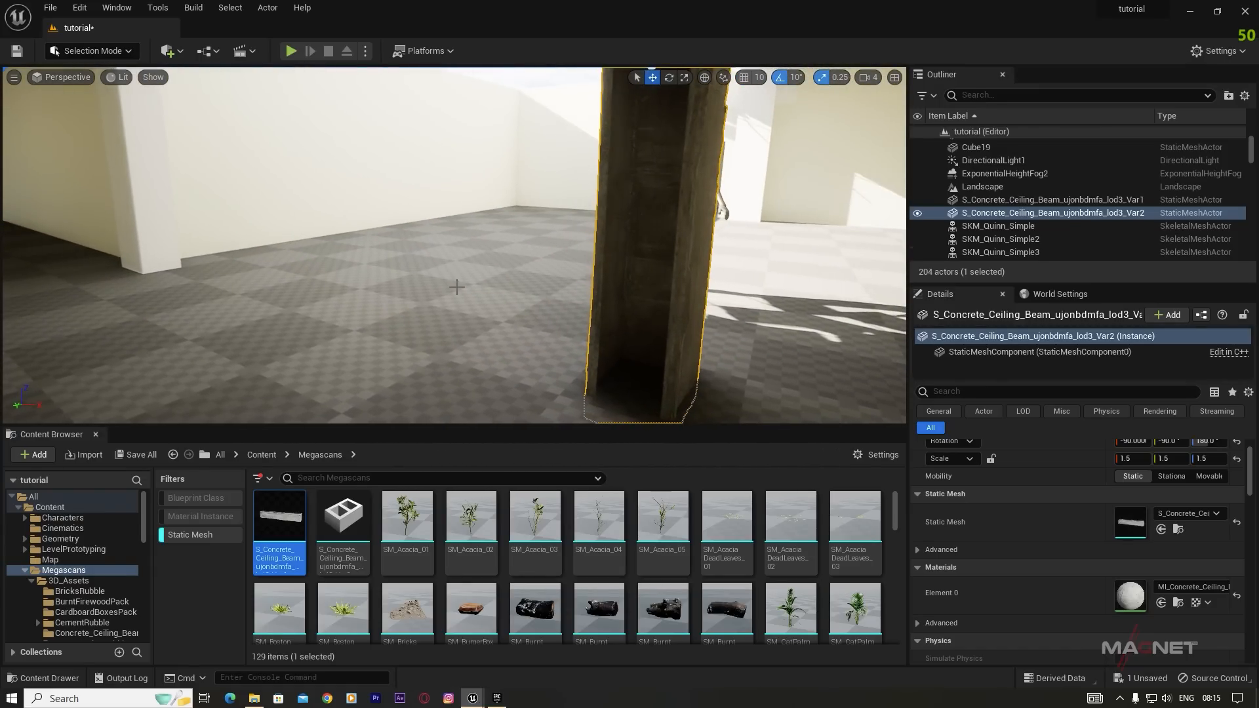
right_drag(647, 299, 618, 321)
drag(431, 255, 467, 253)
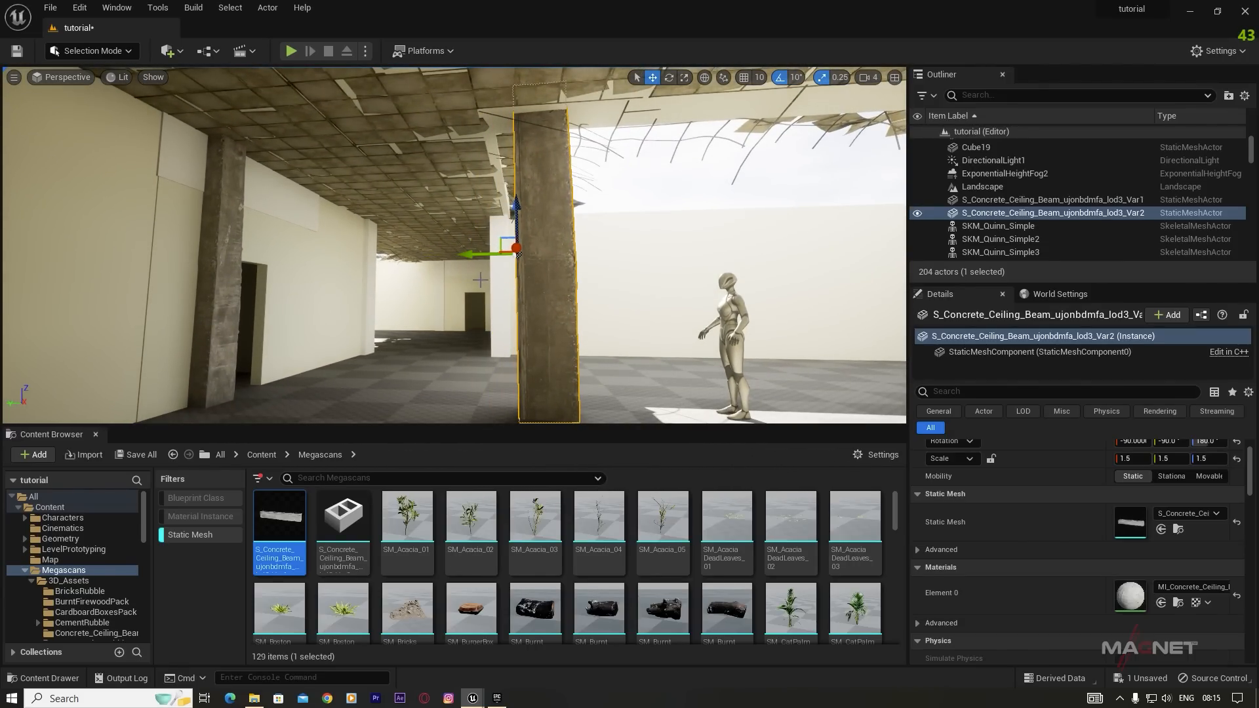
key(e)
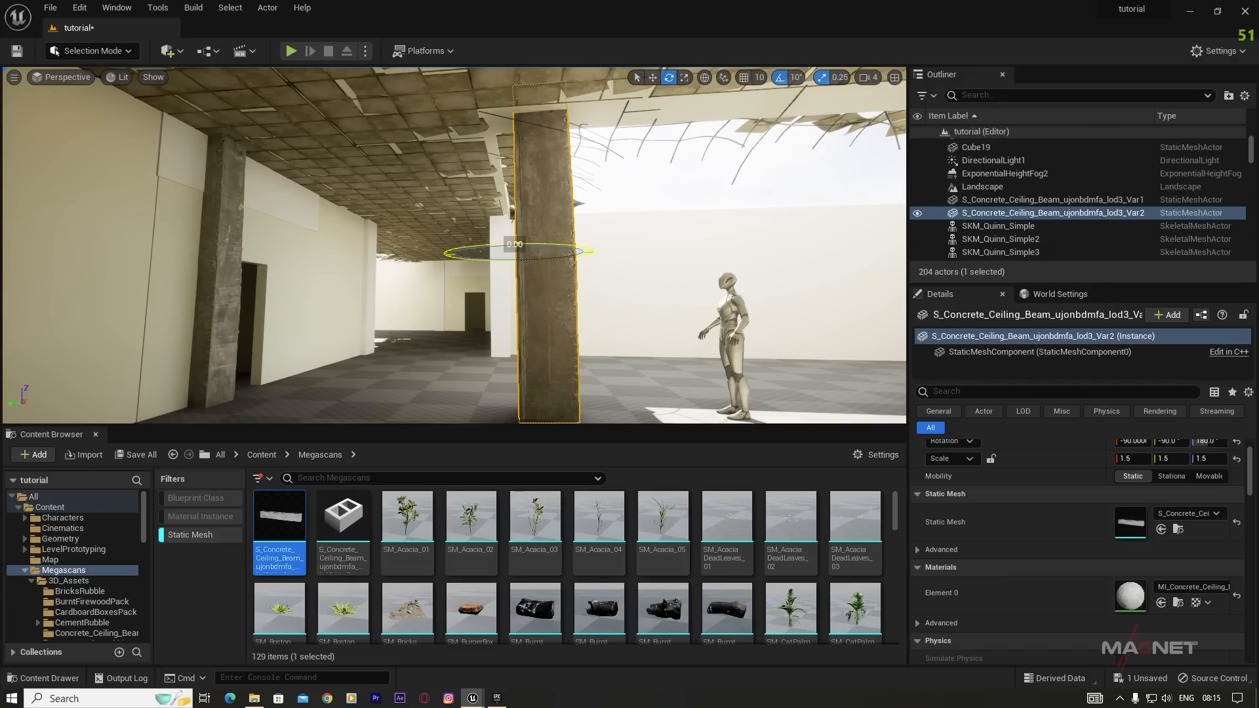
alt+drag(514, 246, 452, 253)
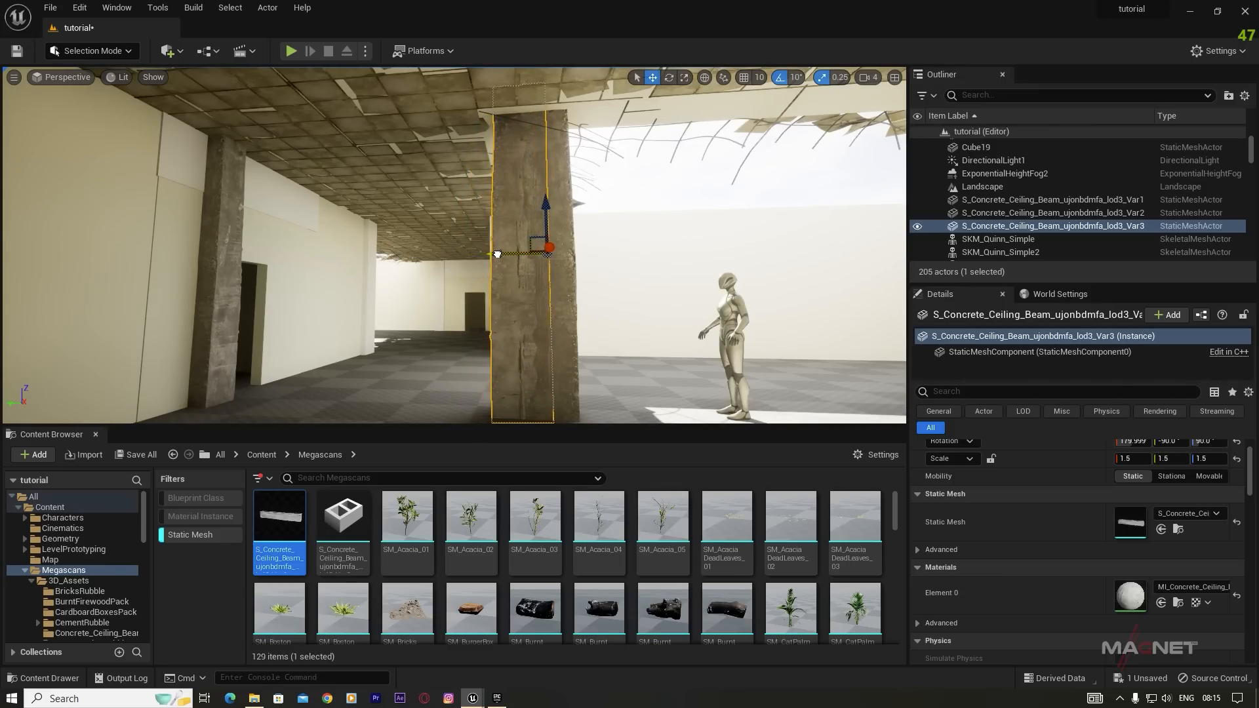
Step: Duplicate the concrete beam across the sunlit room to the next plain pillar and delete that pillar
right_drag(493, 253, 498, 283)
key(w)
key(a)
key(d)
key(s)
key(w)
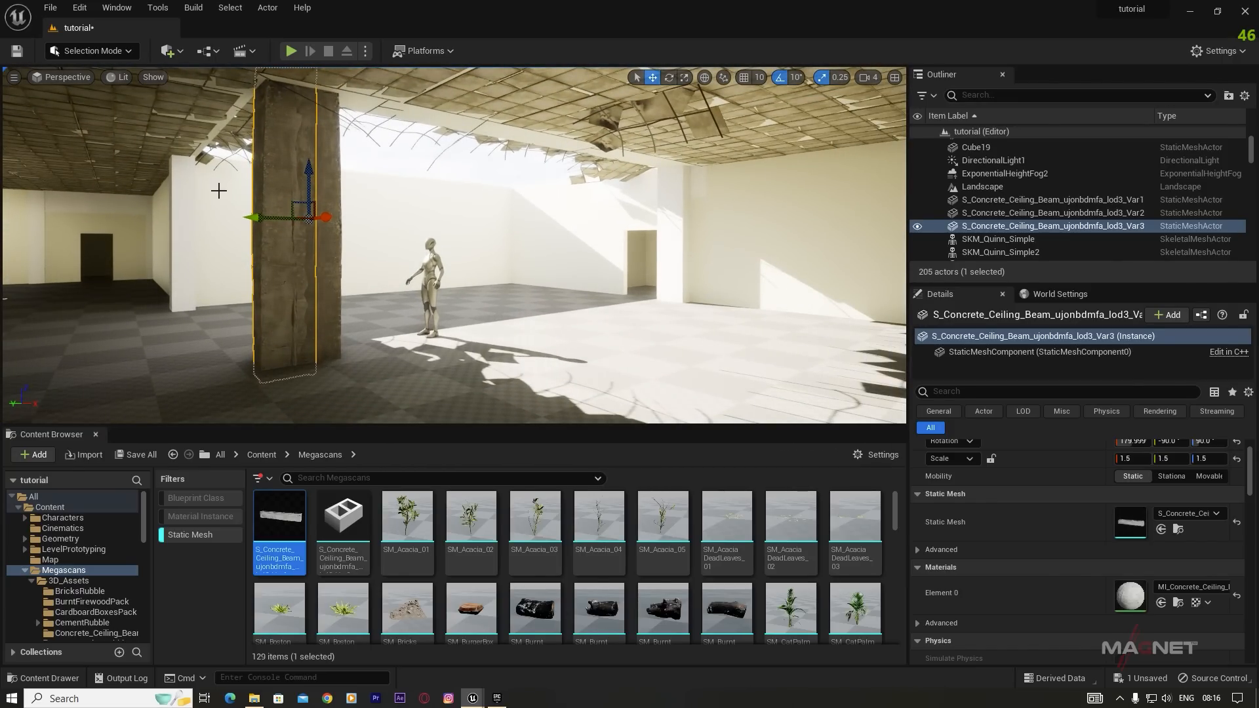
alt+drag(252, 217, 469, 222)
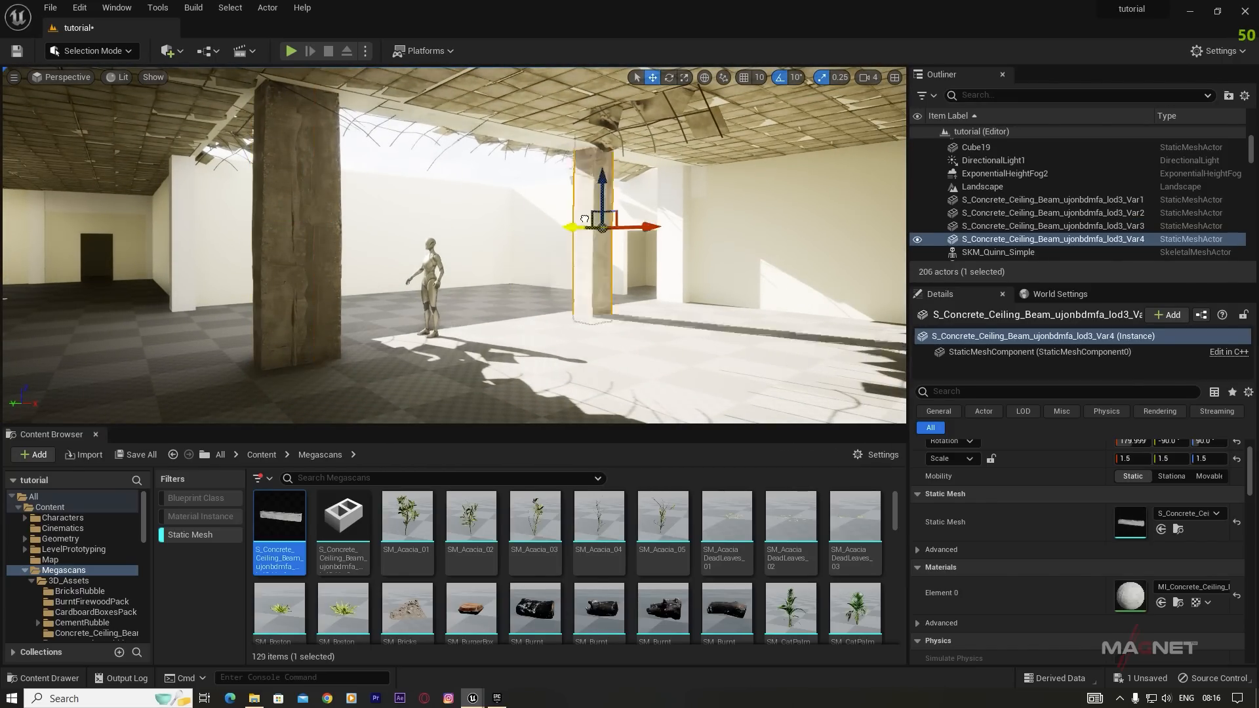
right_drag(469, 222, 563, 229)
click(580, 226)
key(Delete)
Step: Place further duplicates of the concrete beam at the neighbouring pillar position, rotate the last copy to fit, and delete the plain pillar
click(693, 203)
right_drag(694, 203, 754, 209)
alt+drag(292, 226, 680, 235)
right_drag(680, 234, 721, 236)
alt+drag(499, 237, 708, 237)
key(e)
drag(656, 268, 735, 281)
key(w)
right_drag(735, 282, 682, 196)
drag(678, 170, 684, 169)
click(611, 292)
key(Delete)
Step: Nudge the beam into place, duplicate it to the following plain pillar with a vertical-axis rotation, and delete that pillar
right_drag(611, 292, 669, 226)
click(629, 262)
drag(668, 221, 662, 220)
right_drag(663, 221, 721, 216)
alt+drag(721, 217, 754, 197)
key(e)
drag(734, 164, 799, 167)
key(w)
click(666, 230)
key(Delete)
Step: Rotate the newest concrete beam about its vertical axis and nudge it into the wall
drag(640, 178, 635, 179)
right_drag(525, 184, 485, 177)
key(e)
drag(570, 245, 624, 223)
key(w)
right_drag(624, 223, 432, 225)
drag(432, 225, 426, 225)
right_drag(426, 225, 561, 198)
Step: Duplicate the concrete beam, rotate the copy, then duplicate it onto the next plain wall pillar and delete that pillar
alt+drag(562, 198, 342, 203)
right_drag(424, 315, 393, 229)
key(e)
mouse_move(393, 223)
mouse_down()
mouse_move(459, 226)
mouse_move(400, 243)
mouse_up()
key(w)
mouse_move(399, 242)
right_down()
mouse_move(498, 243)
mouse_move(367, 244)
mouse_move(420, 243)
right_up()
alt+drag(508, 245, 751, 243)
click(712, 250)
key(Delete)
Step: Duplicate the concrete beam twice along the walls of the room at the corridor's end and delete the plain pillar there
click(712, 251)
key(e)
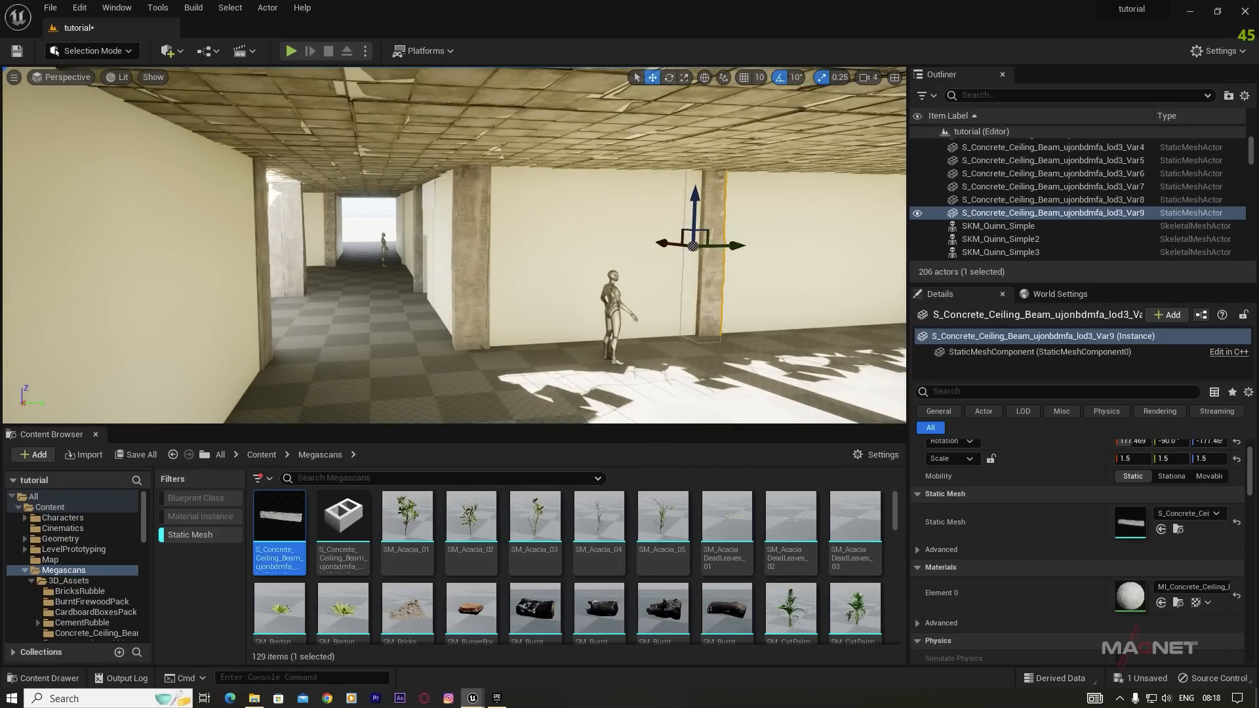
right_drag(652, 336, 727, 335)
alt+drag(547, 253, 700, 257)
right_drag(700, 257, 774, 257)
drag(705, 246, 713, 247)
right_drag(590, 328, 708, 328)
alt+drag(262, 226, 533, 227)
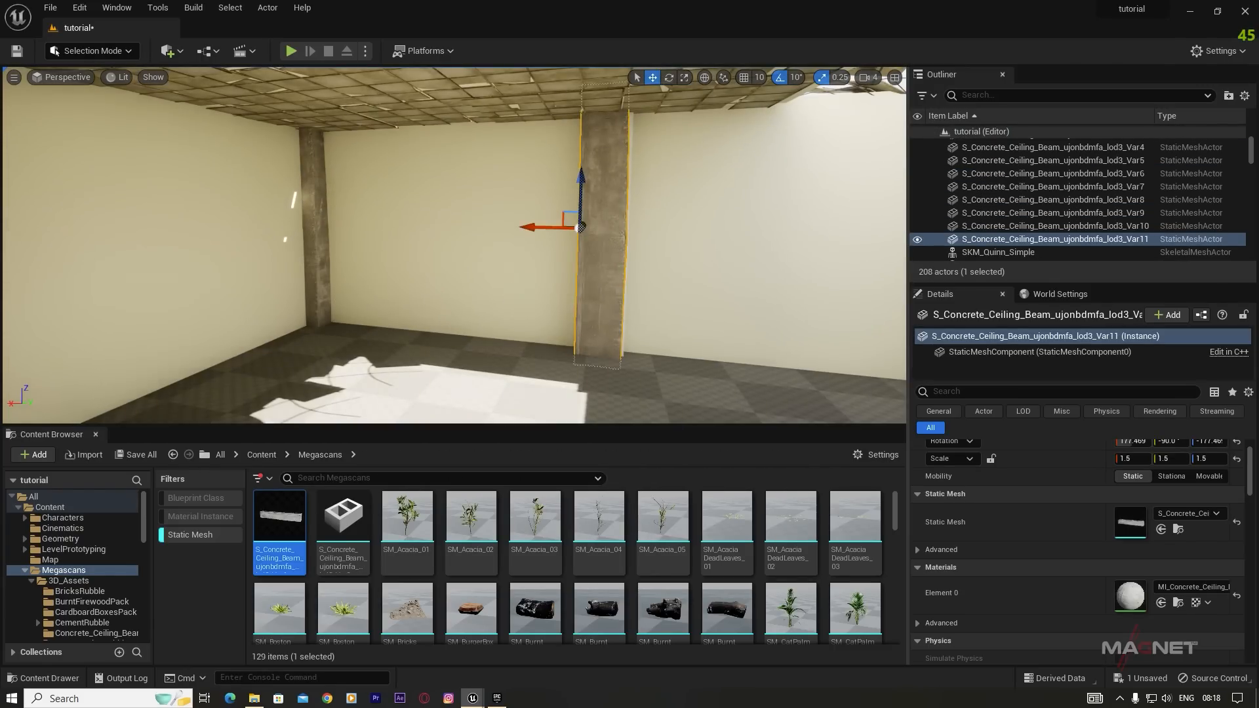
right_drag(457, 402, 590, 387)
click(582, 237)
key(Delete)
Step: Rotate and nudge the concrete beam to fit the wall, duplicate it to the next plain pillar, and delete that pillar
click(590, 242)
key(e)
drag(541, 354, 610, 356)
drag(515, 335, 505, 338)
right_drag(505, 338, 590, 262)
alt+drag(629, 216, 577, 219)
click(616, 196)
key(Delete)
Step: Duplicate the corner concrete beam near the doorway to another wall and rotate the copy about its vertical axis to vary its faces
right_drag(457, 262, 373, 263)
click(213, 217)
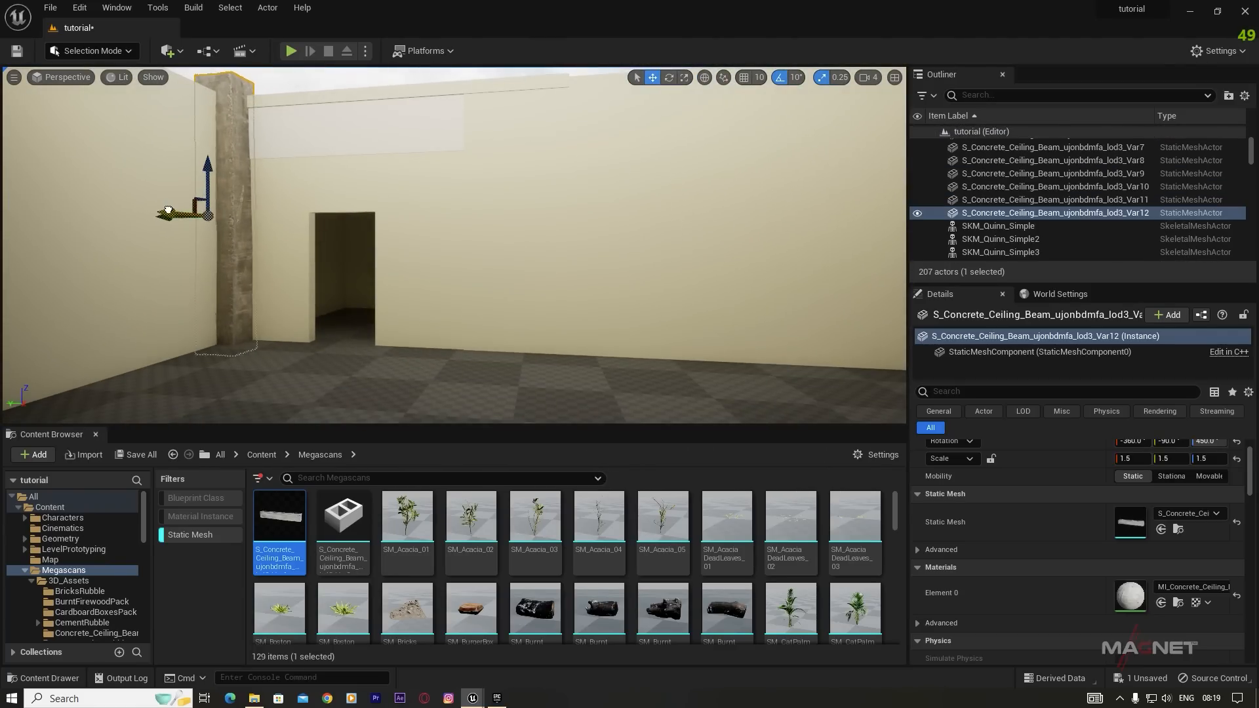
alt+drag(166, 211, 216, 247)
right_drag(453, 262, 367, 249)
key(e)
drag(420, 256, 485, 257)
key(w)
right_drag(590, 256, 702, 245)
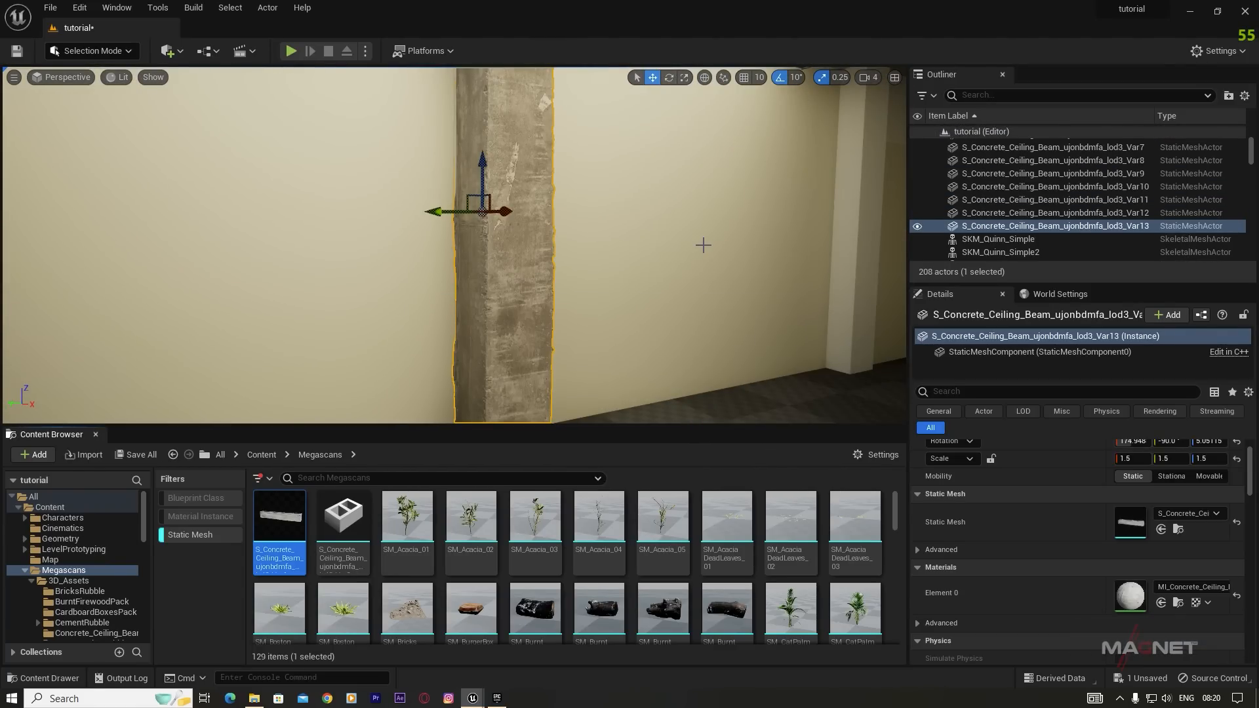
Step: Duplicate the rotated concrete beam along the wall to the next plain pillar and delete that pillar
alt+drag(305, 225, 617, 256)
click(666, 209)
key(Delete)
click(715, 229)
Step: Select a placed concrete beam, duplicate it to the next pillar position, and delete the plain pillar it replaces
right_drag(458, 263, 590, 223)
click(562, 258)
click(613, 259)
click(541, 253)
click(496, 282)
alt+drag(503, 286, 753, 298)
click(528, 278)
key(Delete)
Step: Duplicate another upright concrete beam along the wall and rotate the copy to fit its new position
click(408, 223)
alt+drag(408, 213, 554, 199)
key(e)
alt+drag(525, 201, 613, 197)
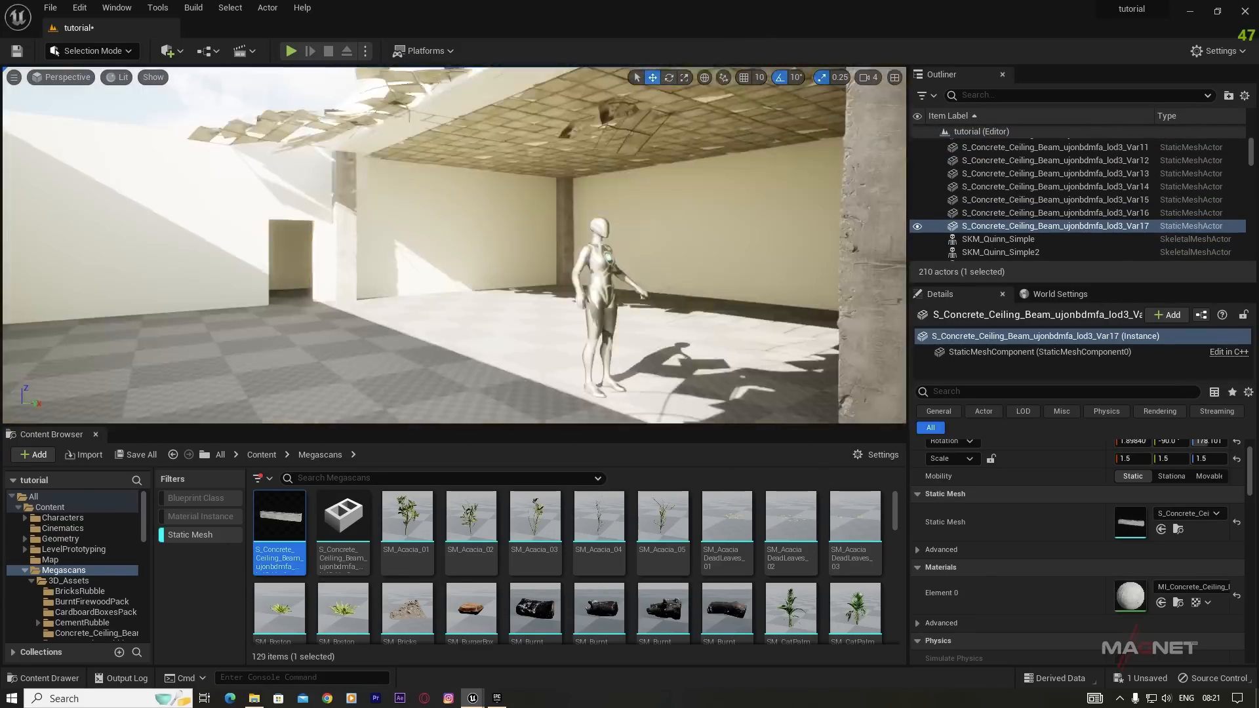
Step: Duplicate an upright concrete beam onto the plain pillar on the corridor's long wall and delete that pillar
right_drag(452, 249, 590, 249)
click(381, 249)
alt+drag(328, 245, 743, 241)
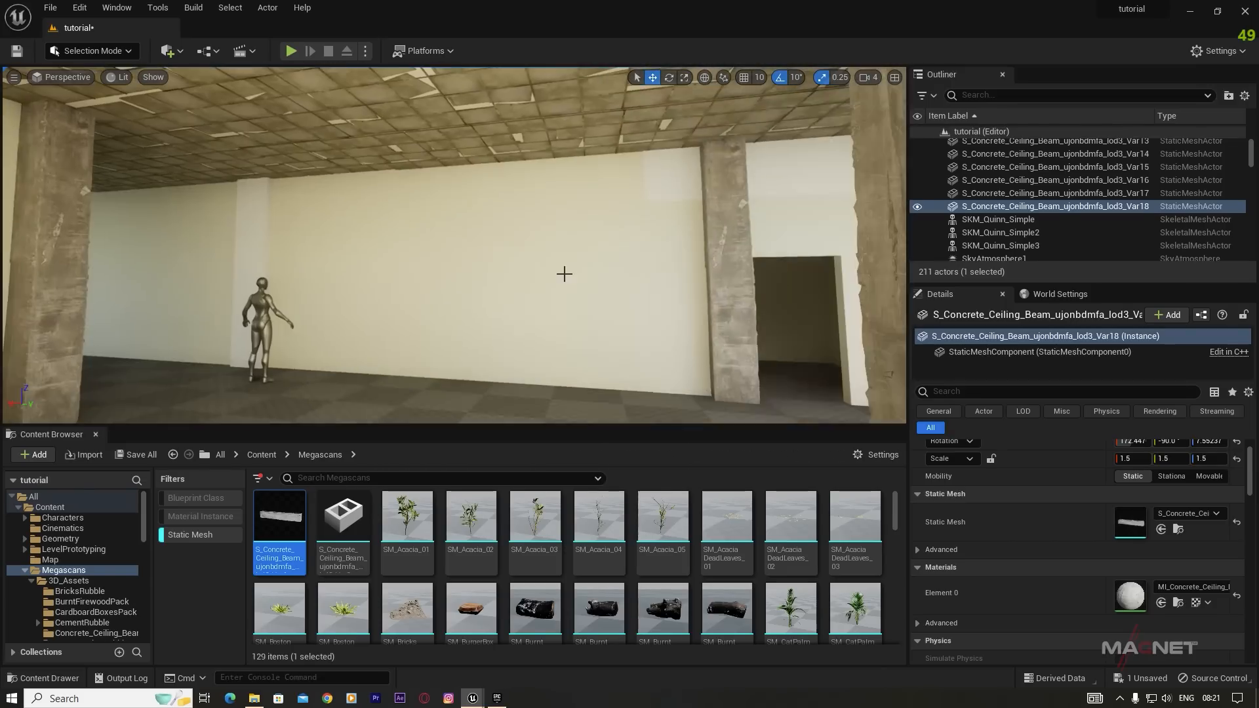
click(289, 239)
key(Delete)
Step: Duplicate the freestanding concrete beam beside the roof opening and rotate the copy into a horizontal position
right_drag(289, 239, 590, 243)
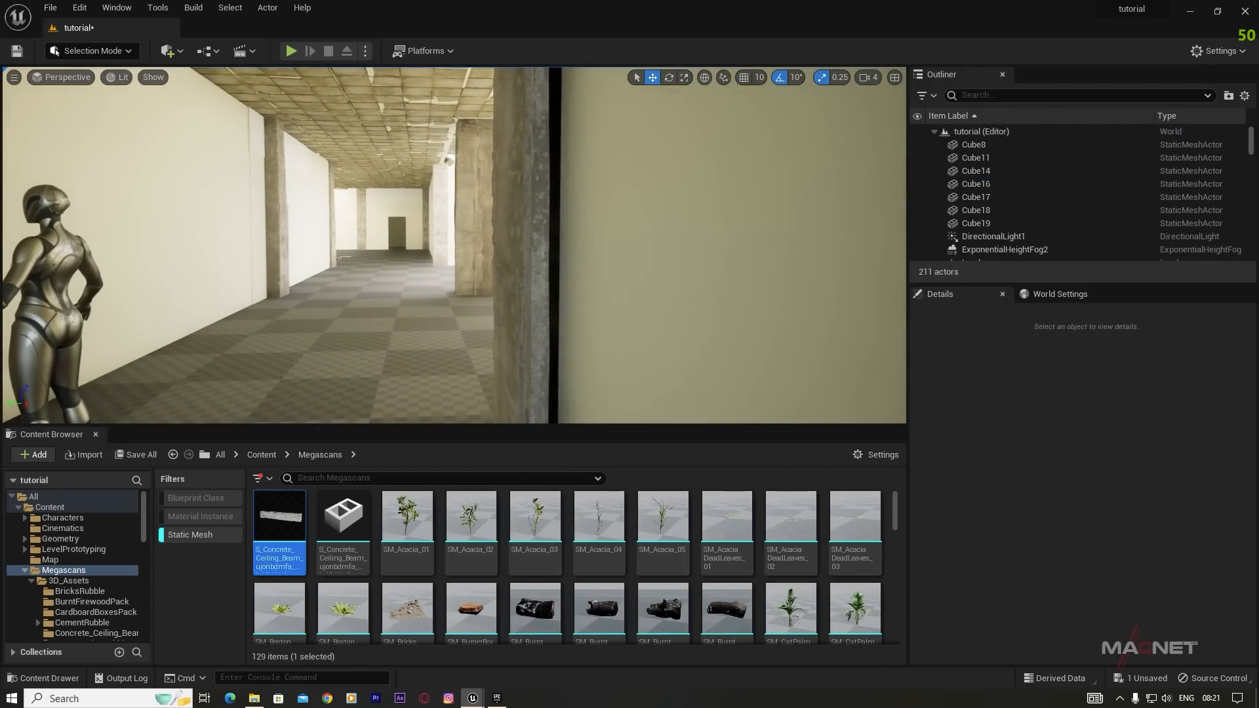
mouse_move(453, 246)
right_down()
mouse_move(734, 243)
mouse_move(453, 245)
right_up()
right_drag(752, 215, 753, 215)
key(a)
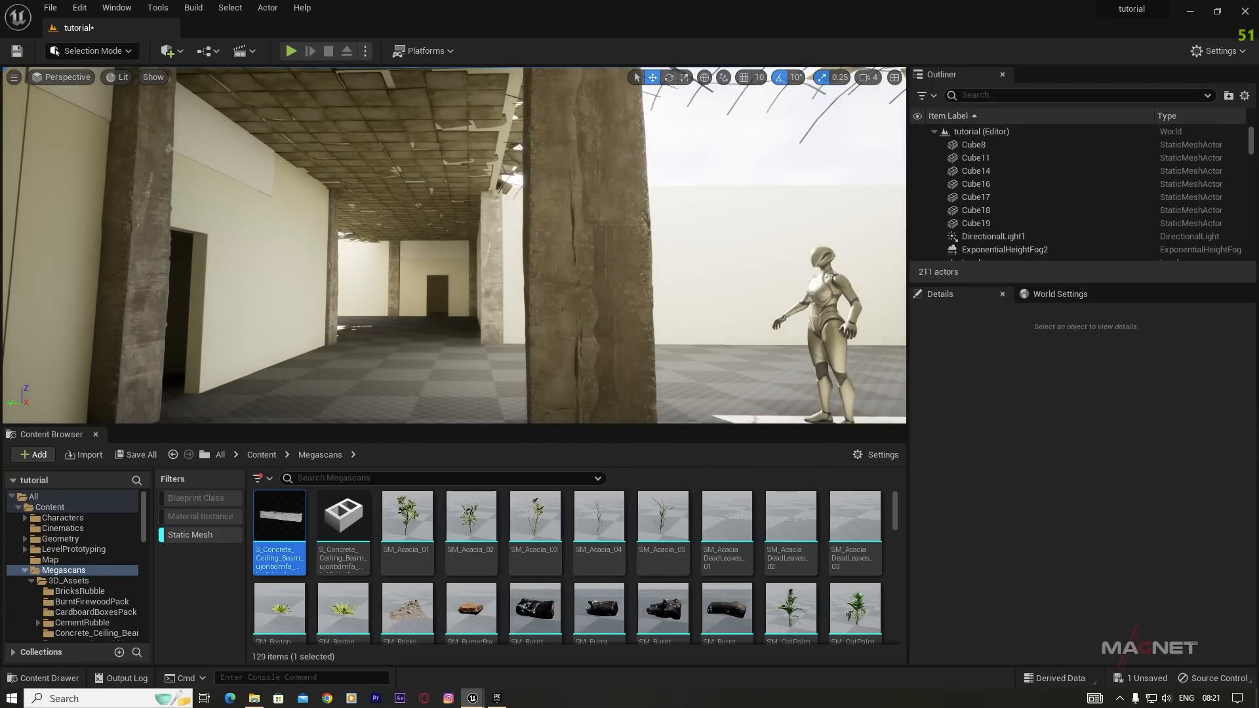
right_drag(657, 227, 754, 228)
right_drag(624, 323, 531, 363)
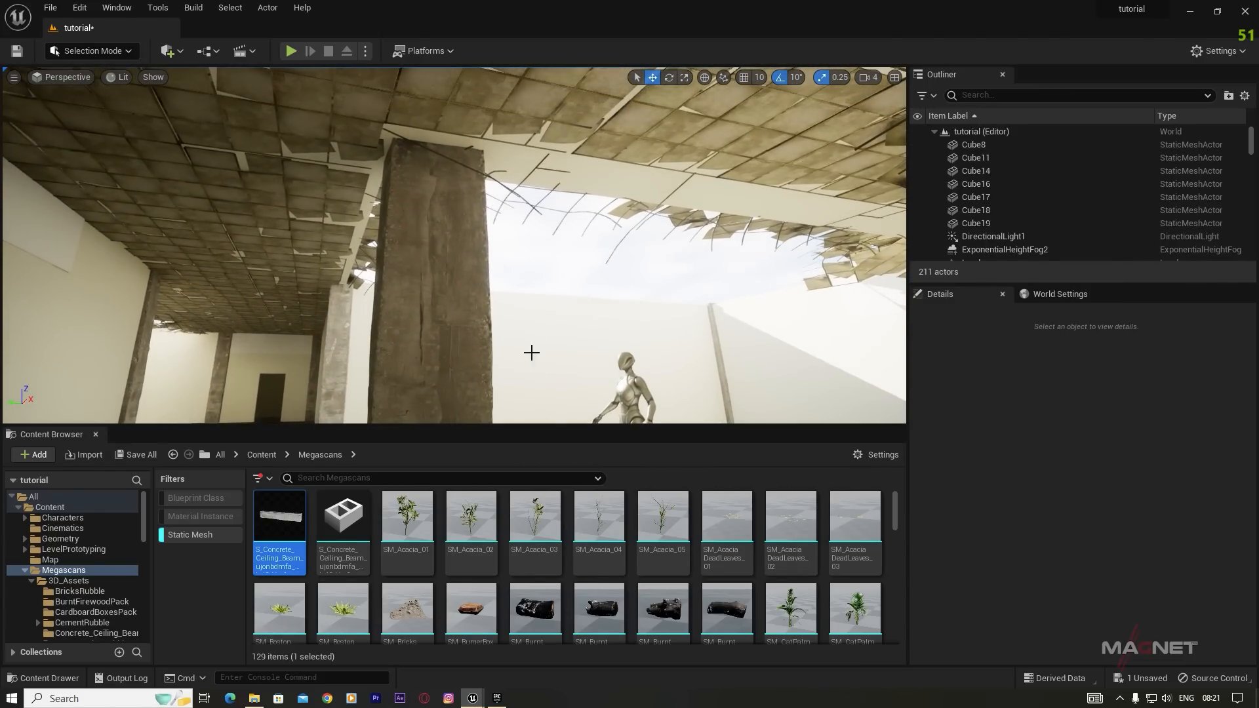
click(425, 262)
right_drag(551, 317, 439, 249)
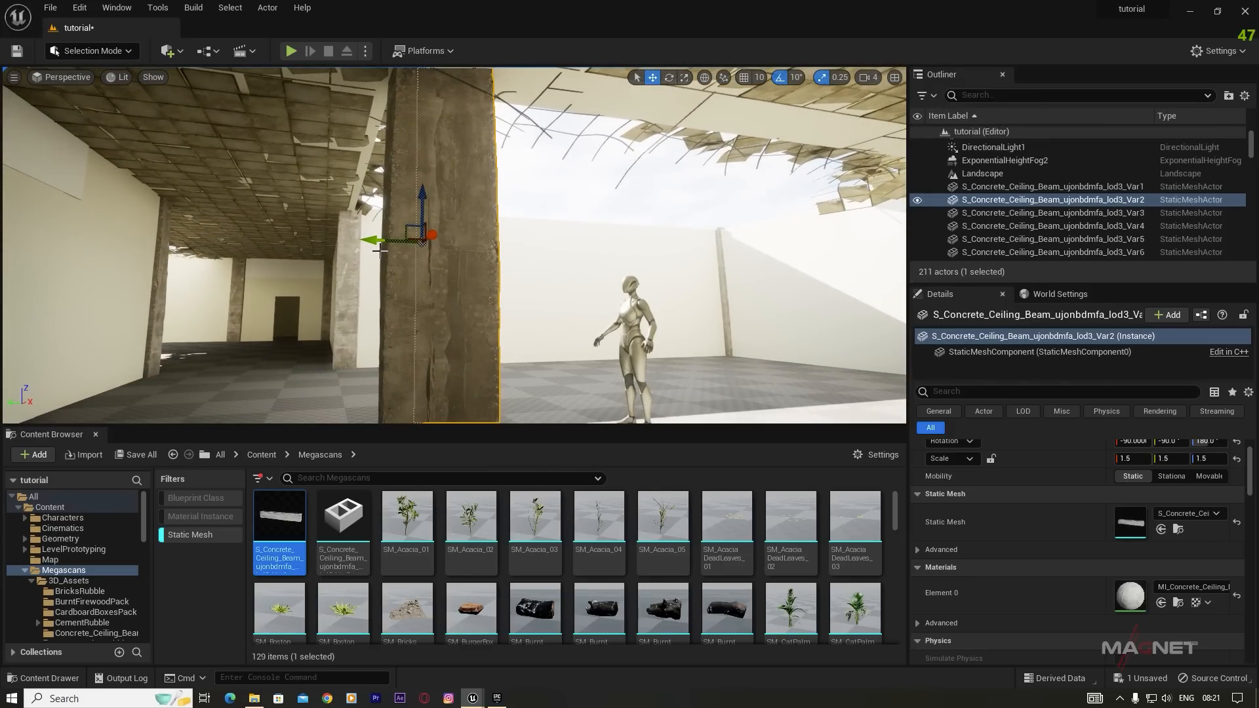
alt+drag(372, 240, 563, 243)
key(e)
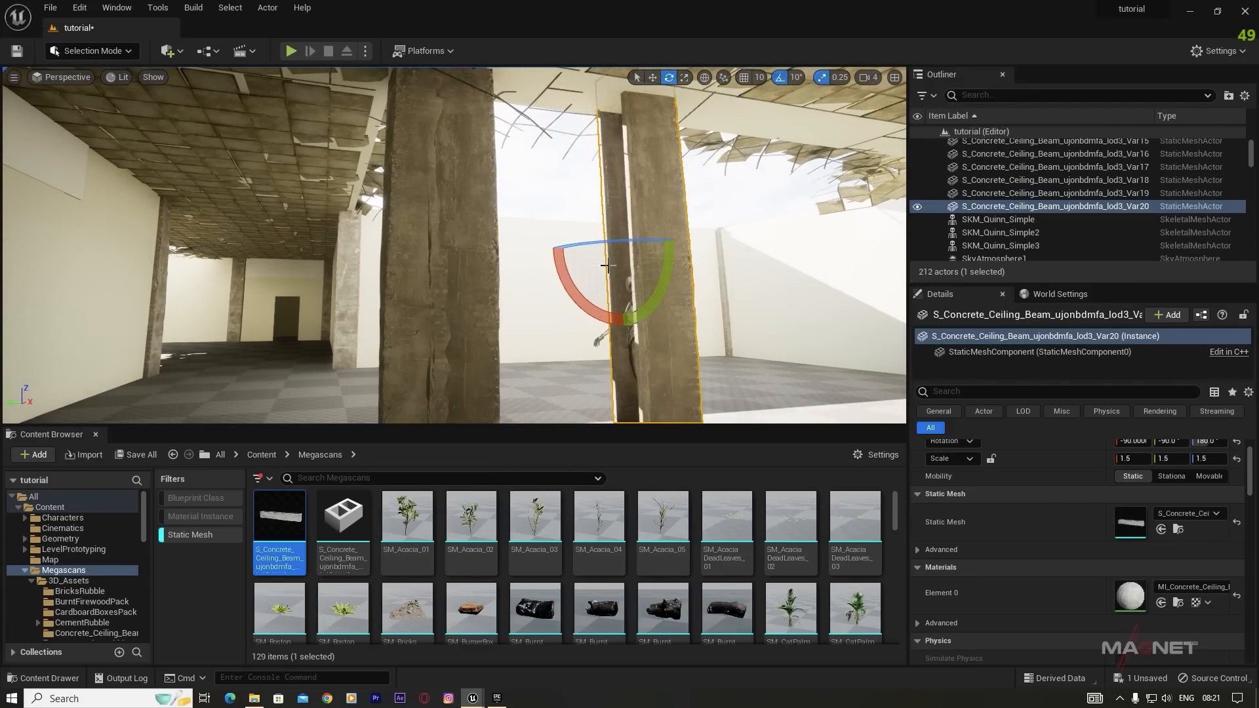
drag(602, 314, 647, 418)
right_drag(648, 417, 574, 270)
Step: Raise the horizontal concrete beam to the ceiling edge so it spans out from the freestanding pillar
key(w)
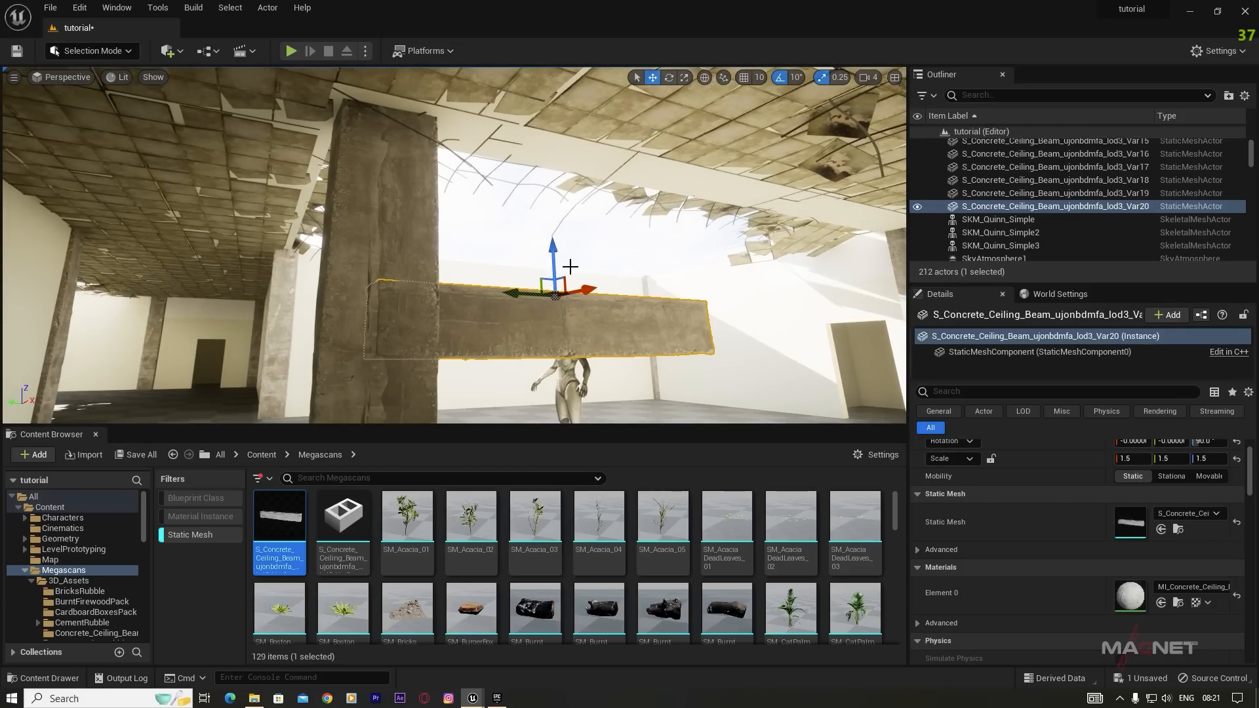
drag(550, 261, 536, 124)
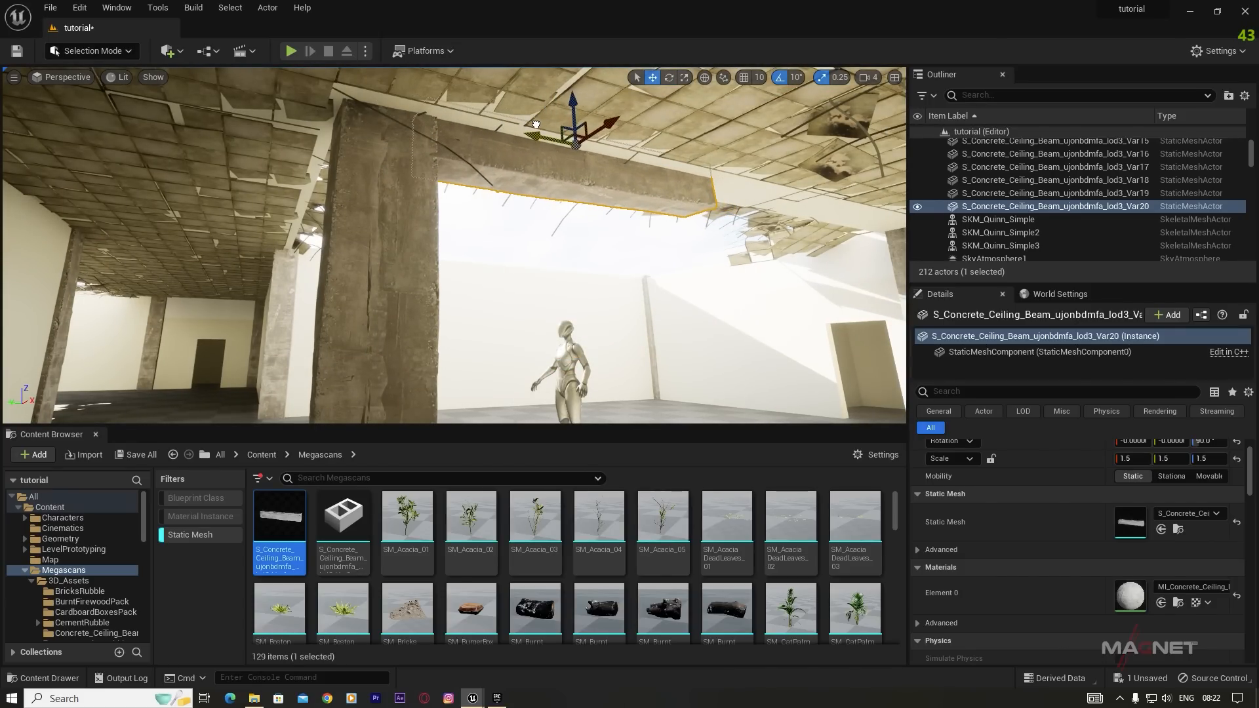
mouse_move(528, 193)
right_down()
mouse_move(656, 197)
mouse_move(527, 193)
right_up()
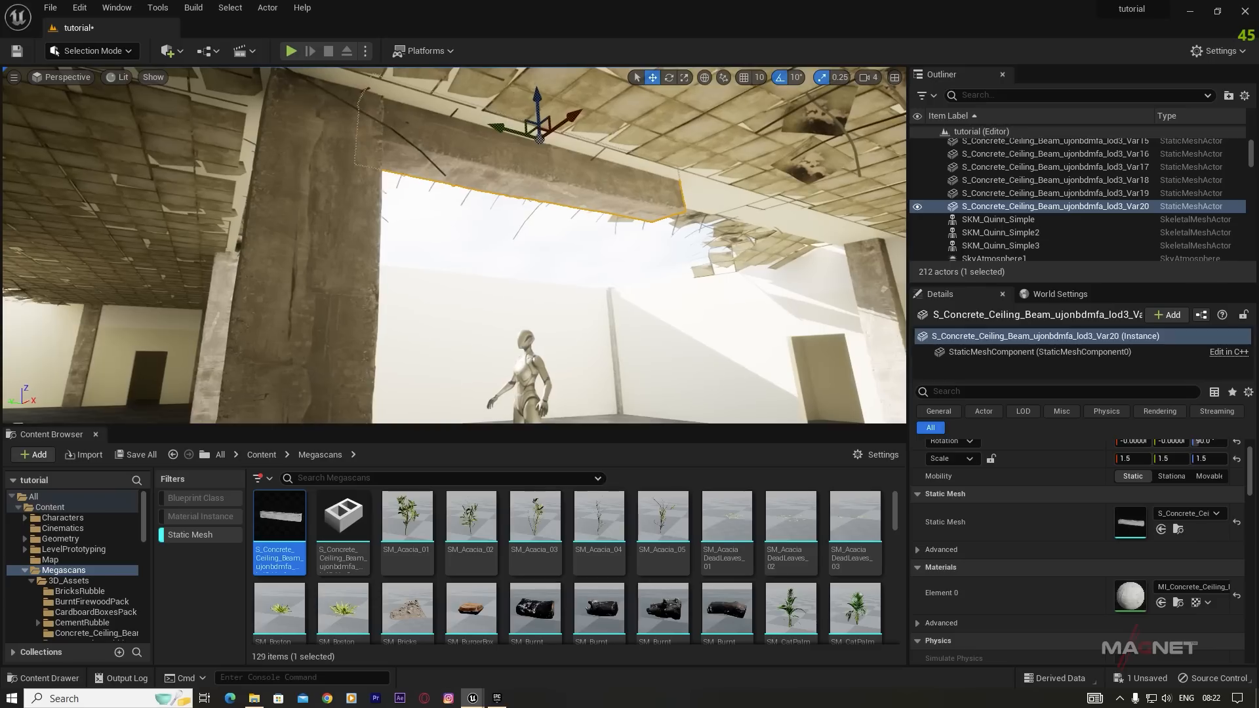
right_drag(747, 243, 742, 244)
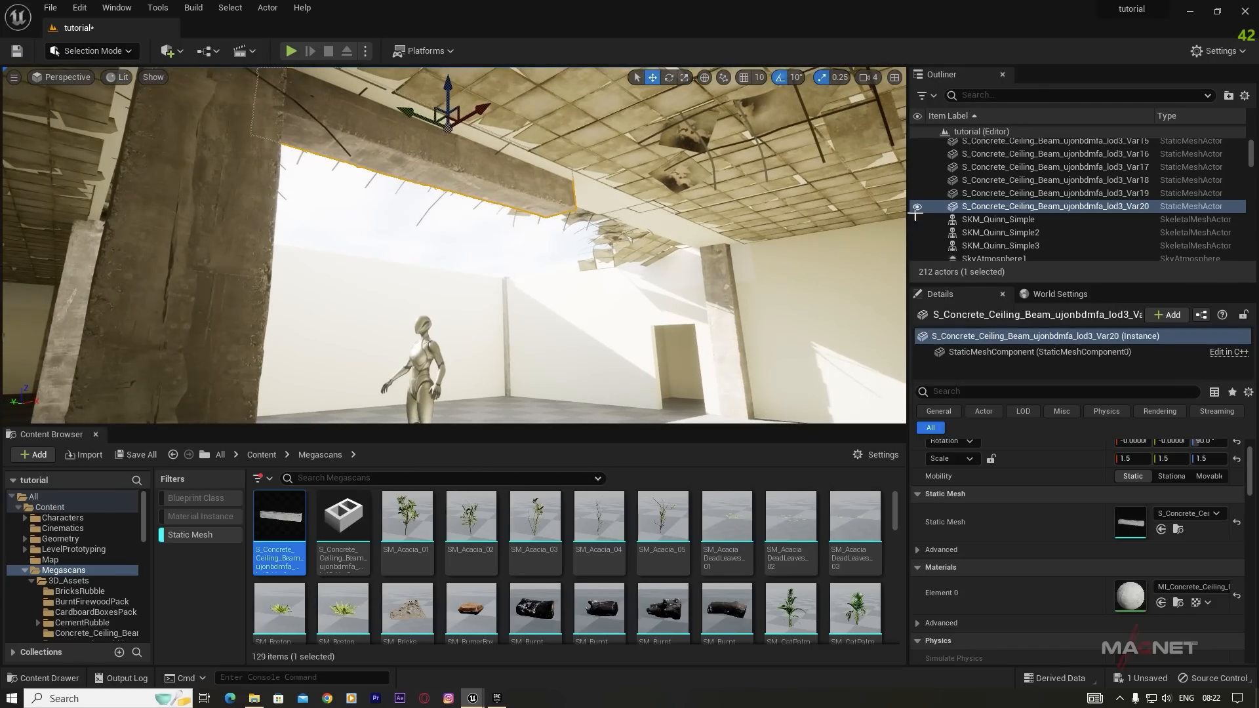
Step: Duplicate the horizontal ceiling beam twice along the roof opening's edge, switching rotation snapping for finer angles
right_drag(597, 295, 456, 186)
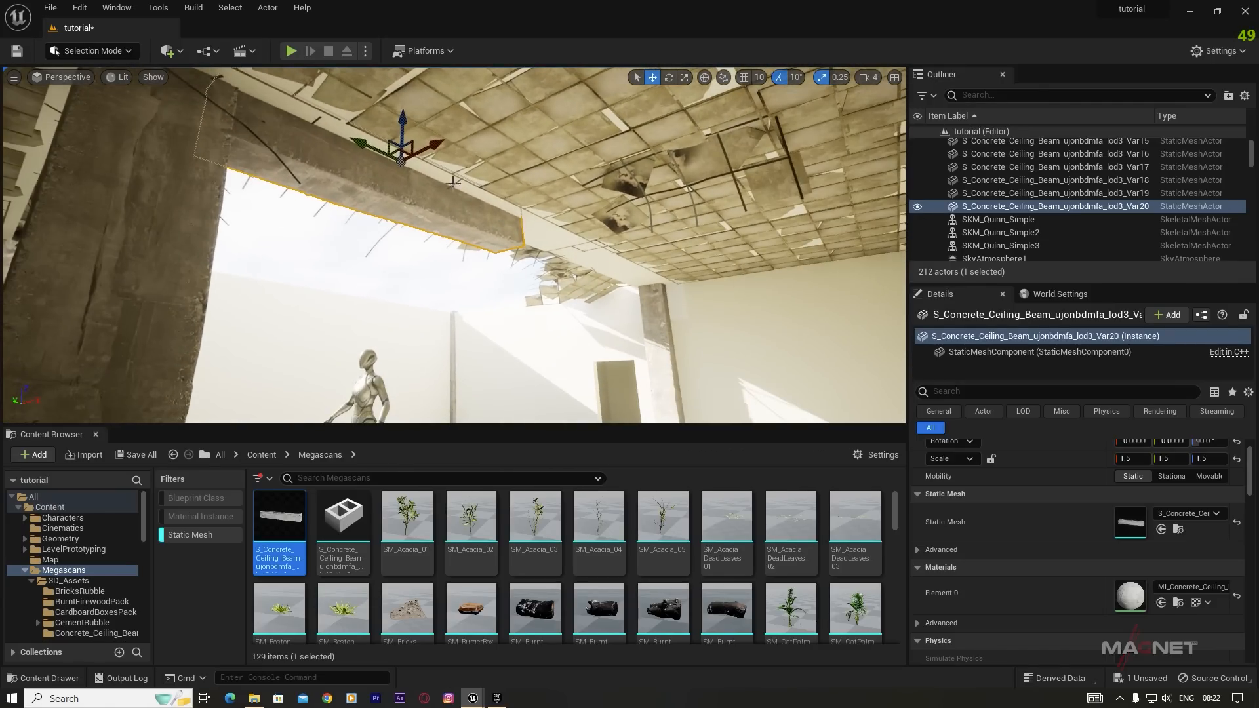
alt+drag(387, 144, 491, 168)
key(e)
click(778, 78)
key(w)
alt+drag(619, 230, 695, 241)
right_drag(695, 242, 787, 223)
Step: Duplicate the ceiling beam along the next roof edge and rotate a further copy to follow it
alt+drag(314, 252, 695, 257)
right_drag(695, 257, 871, 250)
key(e)
click(776, 78)
alt+drag(452, 198, 550, 216)
key(w)
right_drag(557, 223, 664, 223)
Step: Continue the ceiling edge with two more duplicates of the horizontal concrete beam
alt+drag(483, 233, 734, 226)
key(e)
key(w)
right_drag(607, 253, 695, 242)
alt+drag(537, 194, 562, 197)
Step: Duplicate the horizontal concrete beam twice along the next stretch of ceiling edge toward the room's corner
right_drag(562, 196, 721, 183)
click(843, 169)
alt+drag(843, 168, 655, 164)
right_drag(656, 164, 564, 197)
alt+drag(610, 197, 464, 188)
right_drag(463, 188, 419, 170)
Step: Make a copy of the corner beam rotated by 90° with rotation snapping on, following the adjoining wall's top edge
key(e)
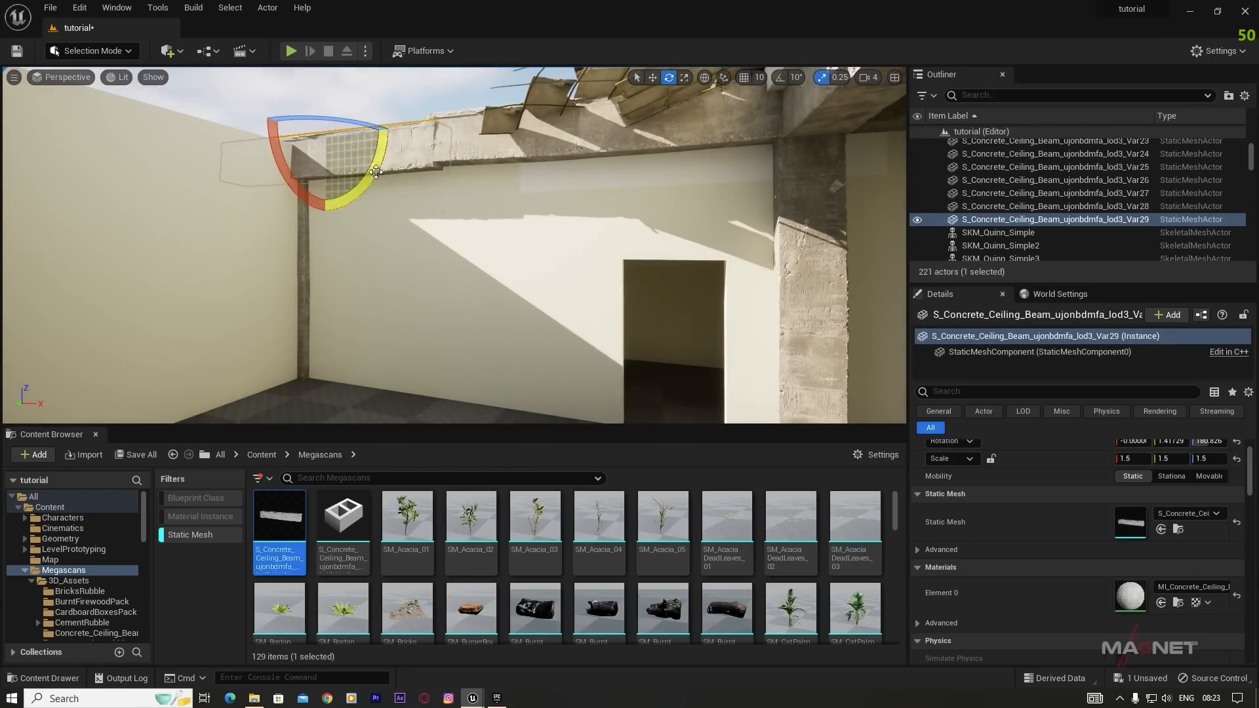
key(w)
key(e)
click(779, 77)
alt+drag(509, 164, 550, 128)
key(w)
right_drag(551, 131, 459, 132)
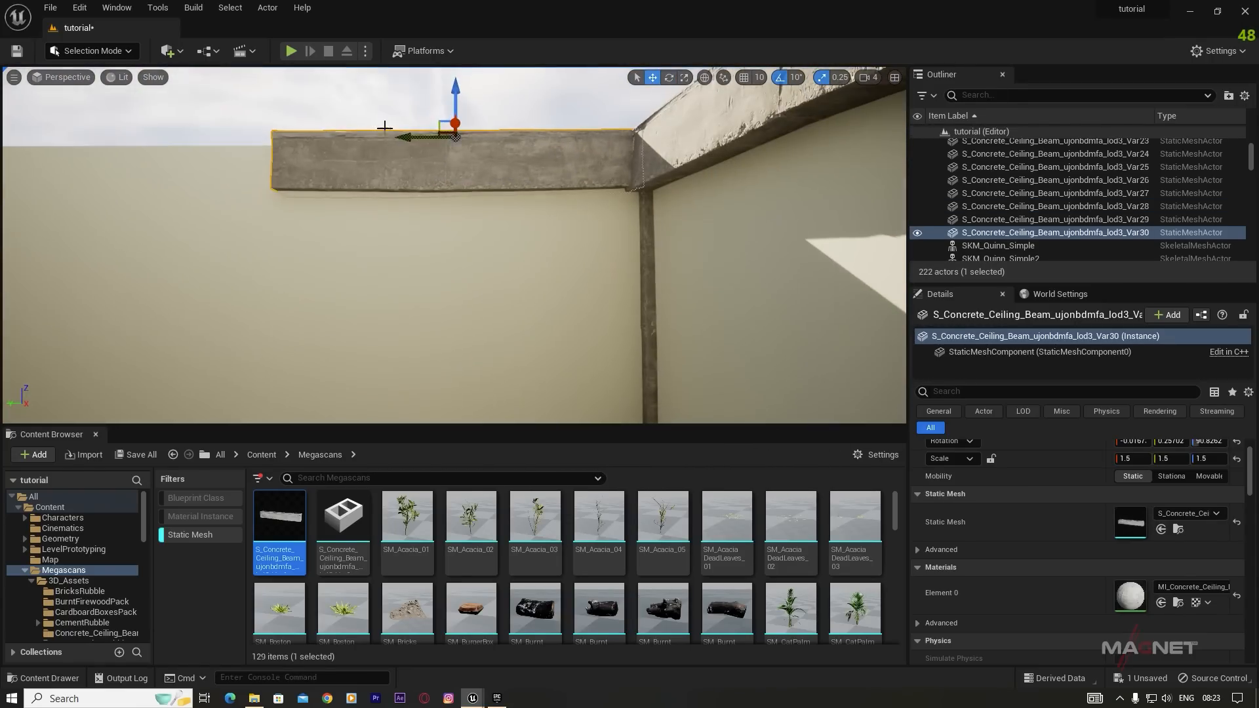
Step: Line the top of this wall with two further duplicates of the rotated beam
alt+drag(429, 136, 263, 135)
right_drag(262, 136, 197, 144)
alt+drag(429, 159, 298, 172)
click(312, 163)
click(316, 187)
Step: Turn a beam copy around the next corner, move it against the wall and extend it with two more duplicates
right_drag(316, 187, 564, 164)
key(w)
alt+drag(668, 192, 491, 238)
key(w)
drag(453, 203, 373, 151)
right_drag(367, 157, 282, 154)
alt+drag(731, 163, 441, 183)
alt+drag(441, 182, 166, 200)
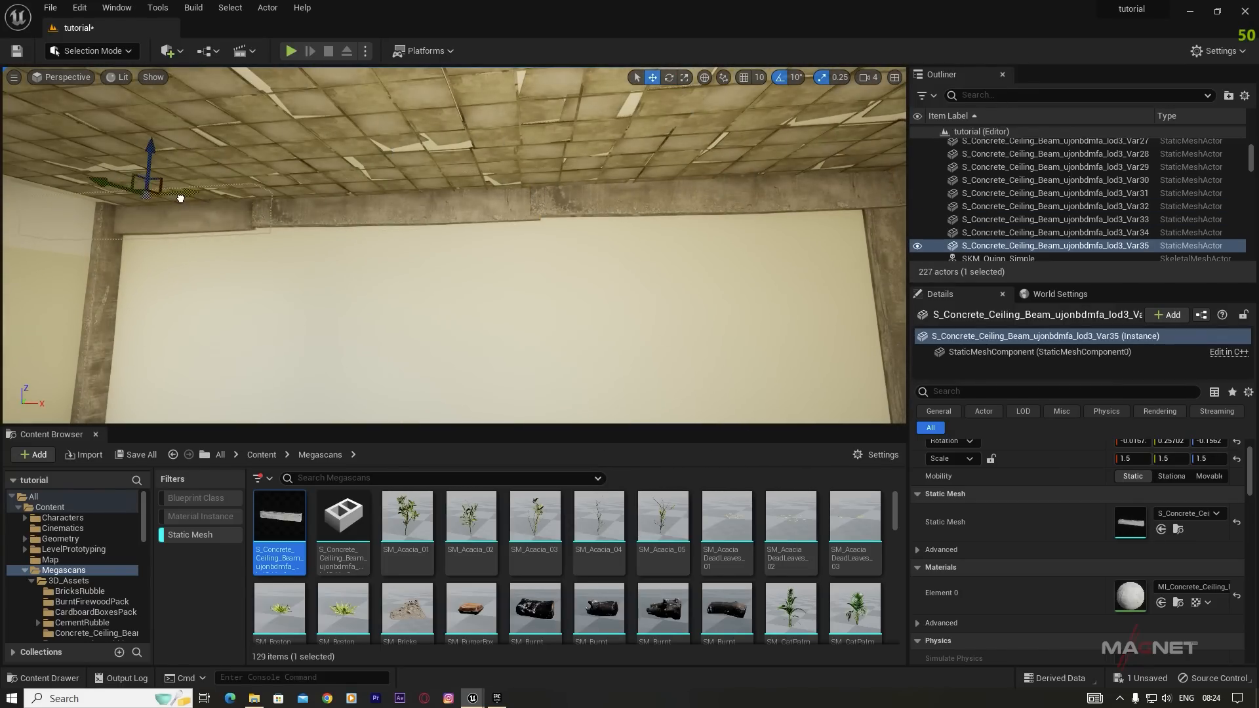
Step: Create a copy rotated by 90° from the last beam and slide it into place along the adjoining side wall's ceiling
click(781, 83)
click(400, 208)
drag(482, 216, 570, 183)
right_drag(570, 183, 459, 177)
click(525, 220)
alt+drag(491, 197, 515, 203)
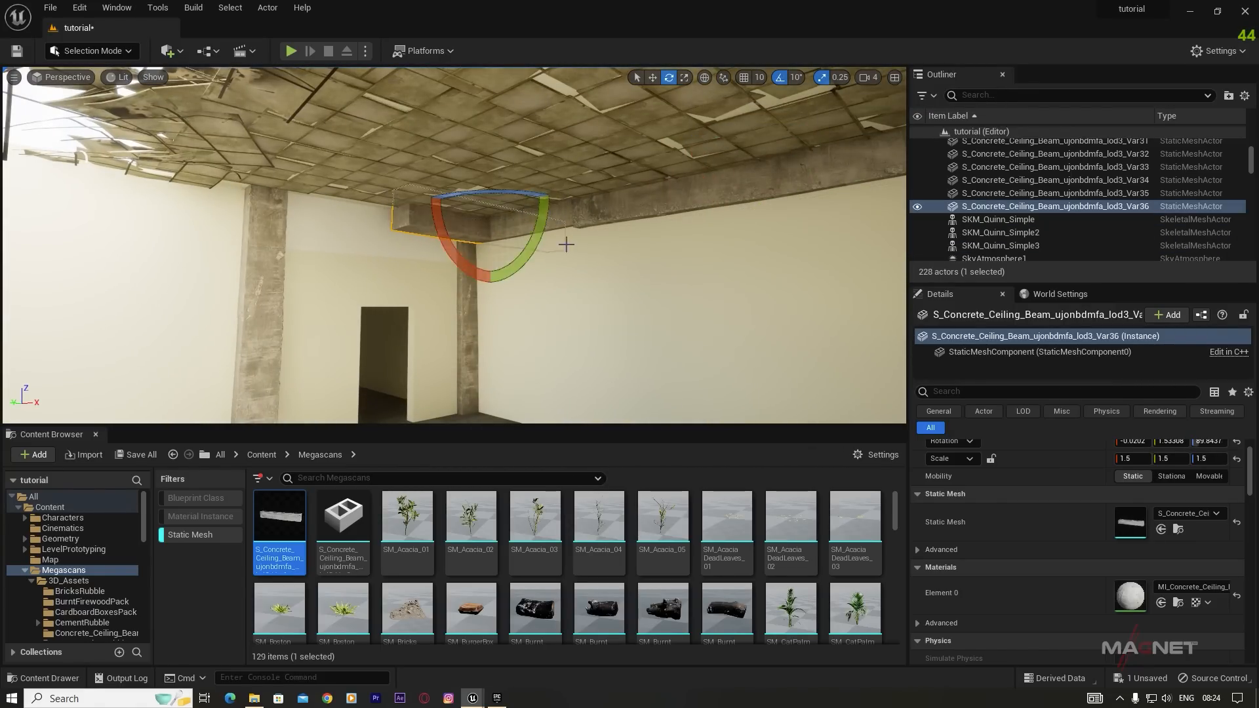
key(w)
drag(432, 196, 318, 207)
Step: Extend the side wall's beam line with more duplicates and delete one surplus object
right_drag(318, 208, 394, 210)
alt+drag(420, 197, 360, 222)
right_drag(360, 222, 435, 190)
key(Delete)
alt+drag(557, 164, 406, 196)
Step: Adjust the newest beam's rotation slightly with snapping off, re-enable snapping and duplicate the beam farther along the wall
click(780, 77)
key(e)
drag(438, 122, 434, 122)
click(780, 77)
key(w)
right_drag(500, 301, 489, 282)
alt+drag(681, 196, 292, 252)
Step: Add a rotated beam copy at the corner, nudge it into position and duplicate it once along the adjoining wall
right_drag(292, 252, 459, 226)
key(e)
alt+drag(491, 239, 524, 243)
key(w)
drag(475, 226, 469, 226)
right_drag(468, 226, 482, 203)
alt+drag(629, 225, 329, 223)
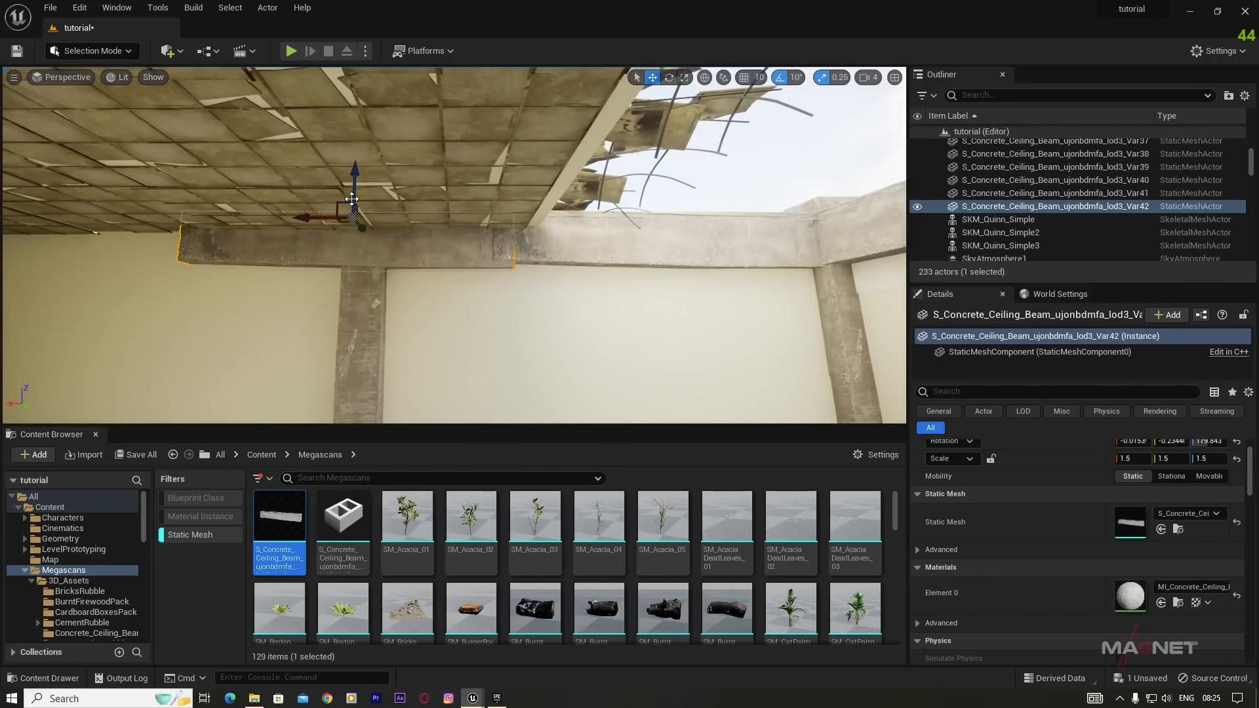
Step: Switch rotation snapping off and duplicate the beam onward to the far corner under the tiled ceiling
right_drag(328, 223, 275, 219)
click(780, 77)
key(e)
key(w)
alt+drag(630, 216, 345, 215)
right_drag(345, 215, 492, 216)
Step: Rotate a beam copy around the far corner and move it against the next wall's ceiling edge
key(e)
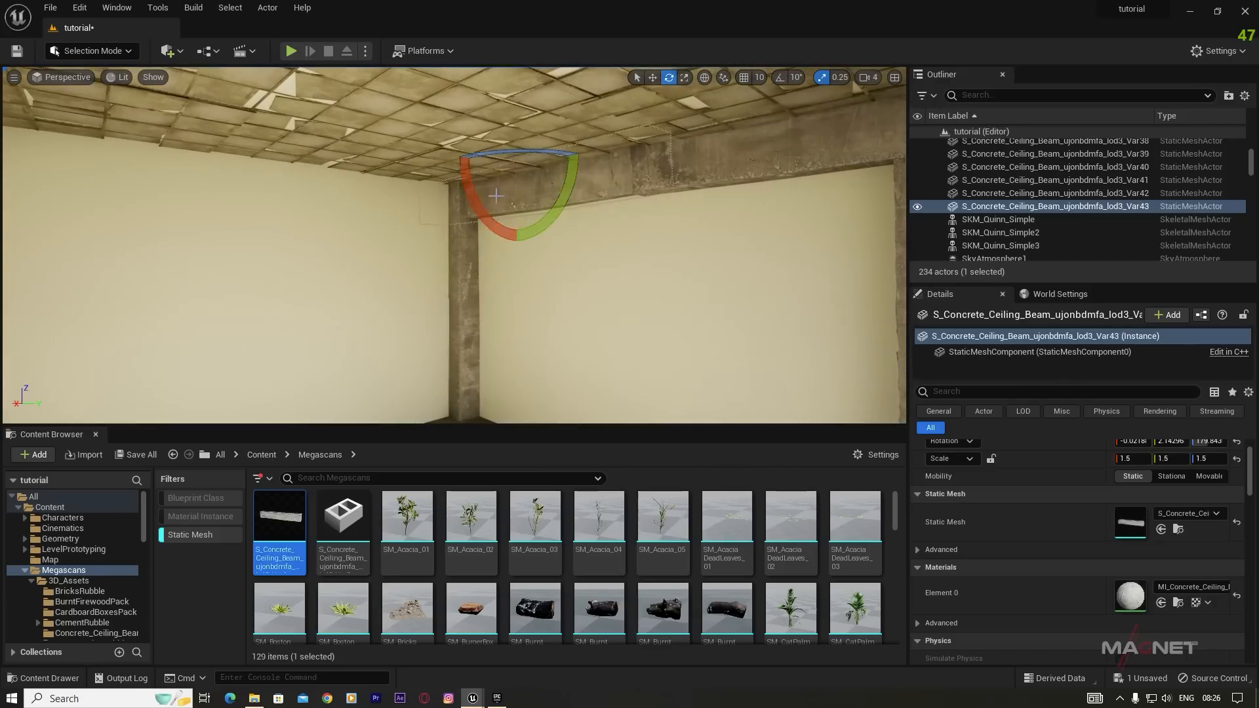
alt+drag(518, 153, 459, 156)
key(w)
drag(478, 160, 272, 131)
key(e)
key(w)
right_drag(284, 164, 204, 157)
Step: Continue the beam line along this long wall with three more duplicates
alt+drag(548, 187, 357, 196)
key(e)
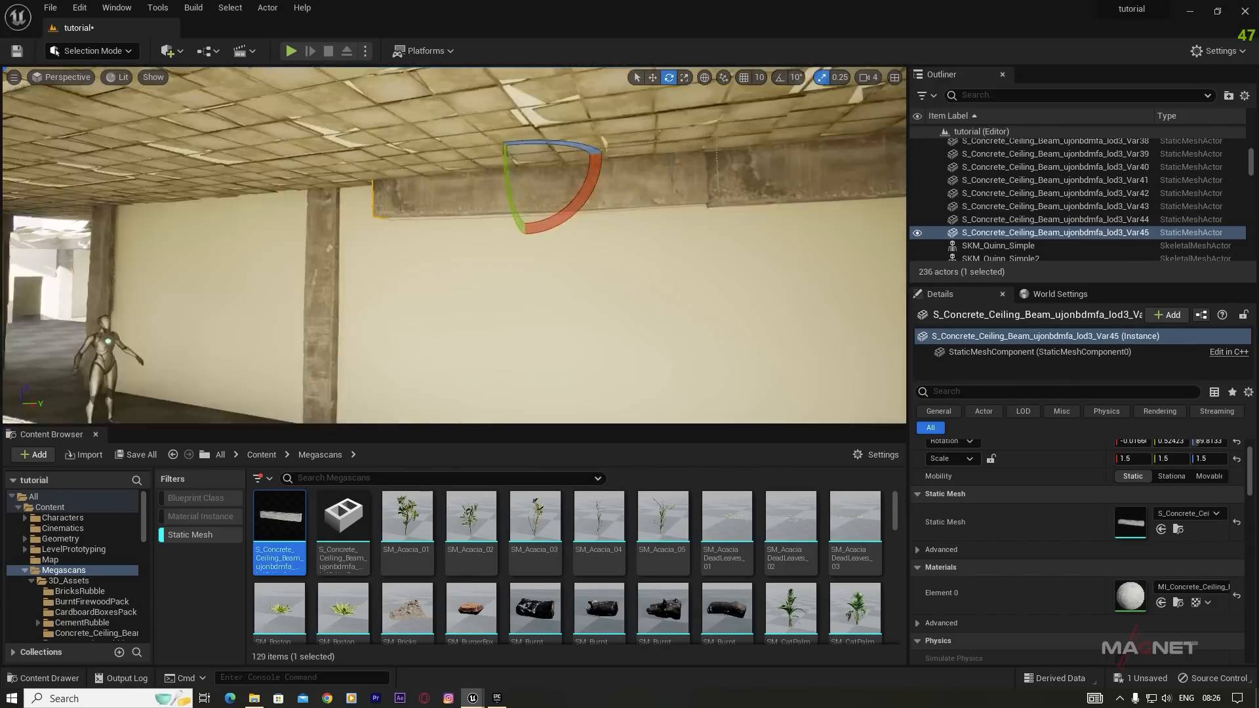
key(w)
alt+drag(527, 154, 210, 171)
right_drag(210, 172, 131, 196)
alt+drag(514, 206, 309, 203)
right_drag(309, 202, 197, 197)
Step: Turn rotation snapping on, create a rotated beam copy for the next wall and duplicate it along the ceiling edge
click(779, 77)
key(e)
alt+drag(610, 163, 563, 157)
right_drag(564, 158, 420, 177)
alt+drag(491, 171, 262, 187)
mouse_move(262, 187)
right_down()
mouse_move(216, 197)
mouse_move(341, 197)
mouse_move(275, 203)
right_up()
Step: Select another ceiling beam and duplicate it twice to fill the remaining edge of the wall
click(217, 131)
right_drag(216, 131, 315, 145)
alt+drag(275, 213, 121, 233)
right_drag(121, 233, 66, 223)
alt+drag(328, 229, 230, 247)
right_drag(230, 247, 286, 174)
Step: Duplicate two of the wall beams and place a copy projecting from the wall across the ceiling
alt+drag(524, 131, 659, 112)
right_drag(659, 112, 520, 103)
click(314, 125)
alt+drag(317, 131, 413, 170)
key(e)
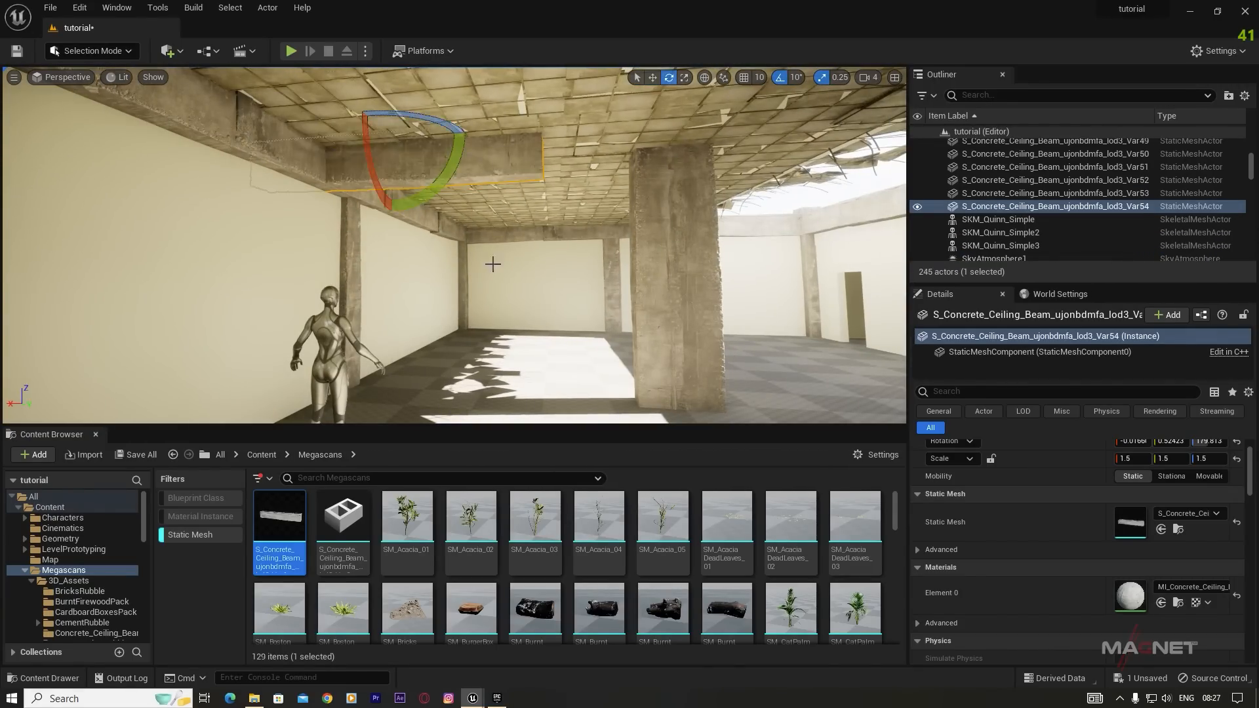
Step: Add two more beam duplicates under the tiled ceiling and clear the selection
key(w)
right_drag(420, 170, 498, 144)
alt+drag(179, 163, 262, 203)
right_drag(263, 203, 498, 164)
alt+drag(590, 163, 498, 197)
right_drag(499, 196, 419, 151)
key(Escape)
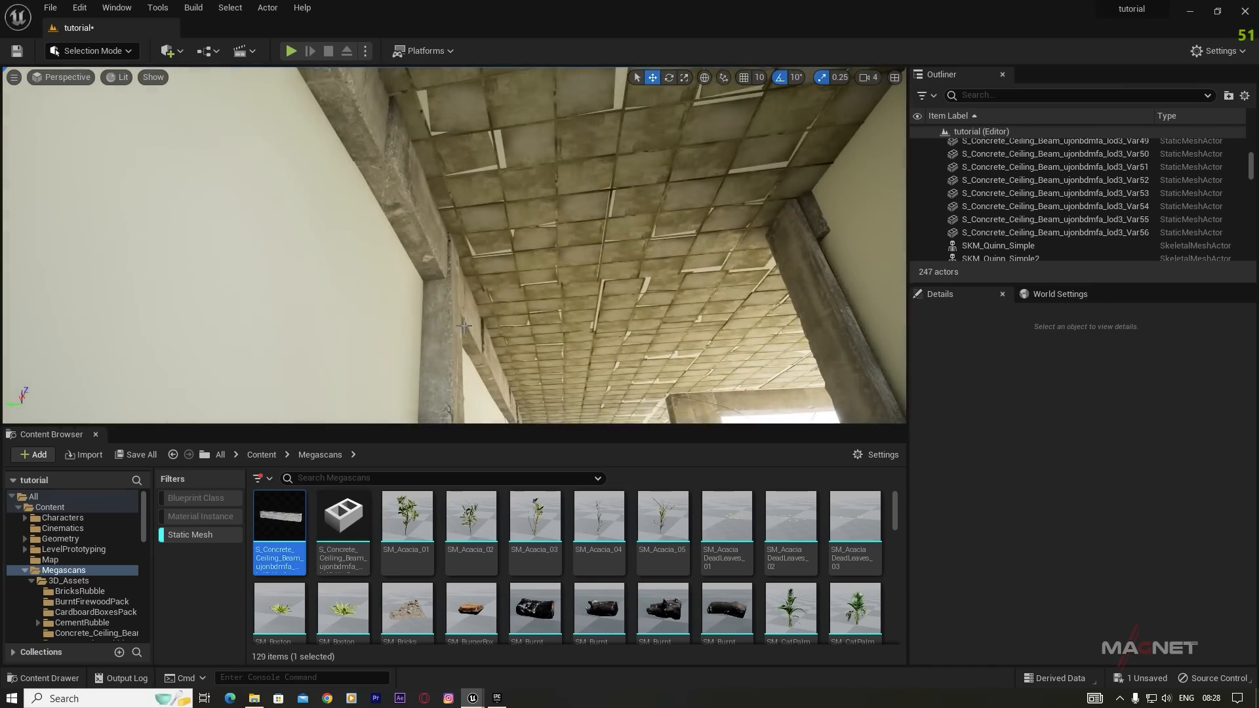
Step: Duplicate a ceiling beam four times to span the tiled ceiling between the walls and pillars
click(377, 150)
alt+drag(373, 158, 752, 232)
right_drag(752, 232, 655, 157)
alt+drag(655, 158, 702, 113)
right_drag(702, 112, 472, 137)
alt+drag(472, 137, 327, 170)
right_drag(328, 171, 478, 154)
alt+drag(478, 155, 564, 190)
click(506, 221)
right_drag(564, 190, 423, 193)
click(396, 124)
Step: Play-test the level briefly and inspect the beams and pillars around the hall
key(alt+p)
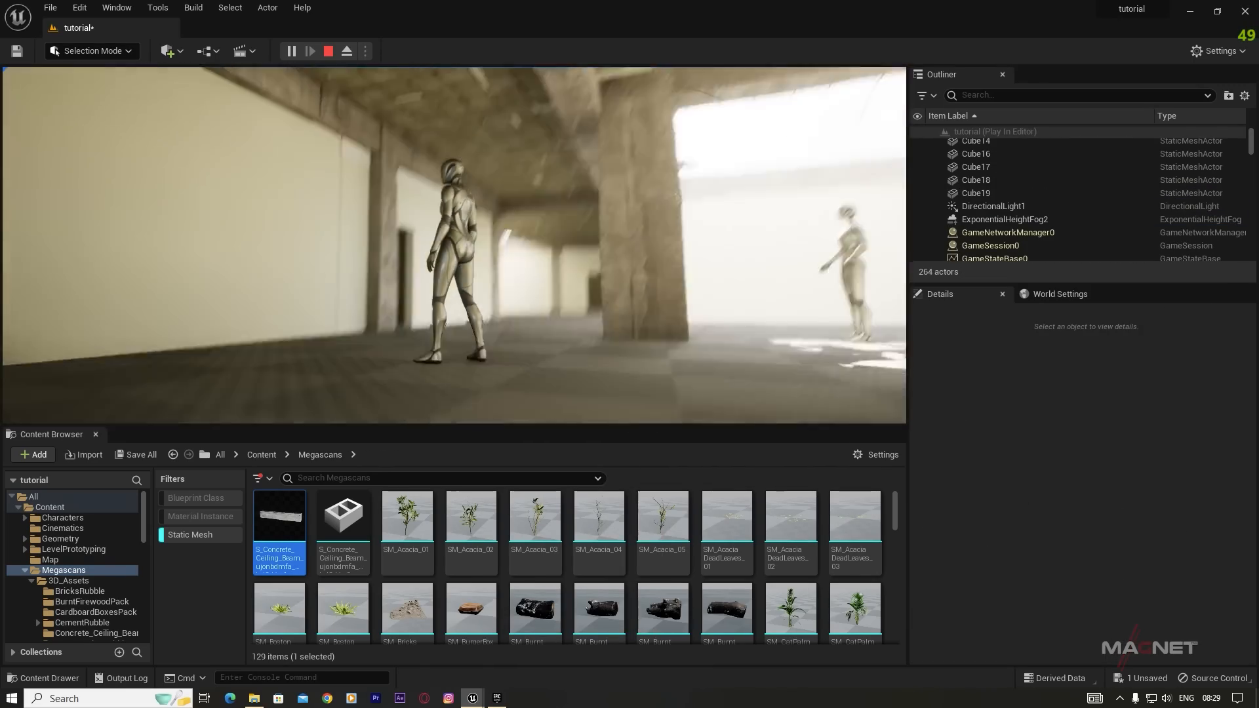
key(Escape)
click(452, 315)
right_drag(452, 314, 508, 230)
click(508, 230)
ctrl+click(518, 295)
right_drag(518, 295, 514, 154)
click(514, 154)
click(526, 210)
mouse_move(526, 209)
right_down()
mouse_move(499, 220)
mouse_move(524, 217)
right_up()
Step: Run the character through the open hall and corridor in play mode to examine the beamed ceiling and pillars
key(alt+p)
key(w)
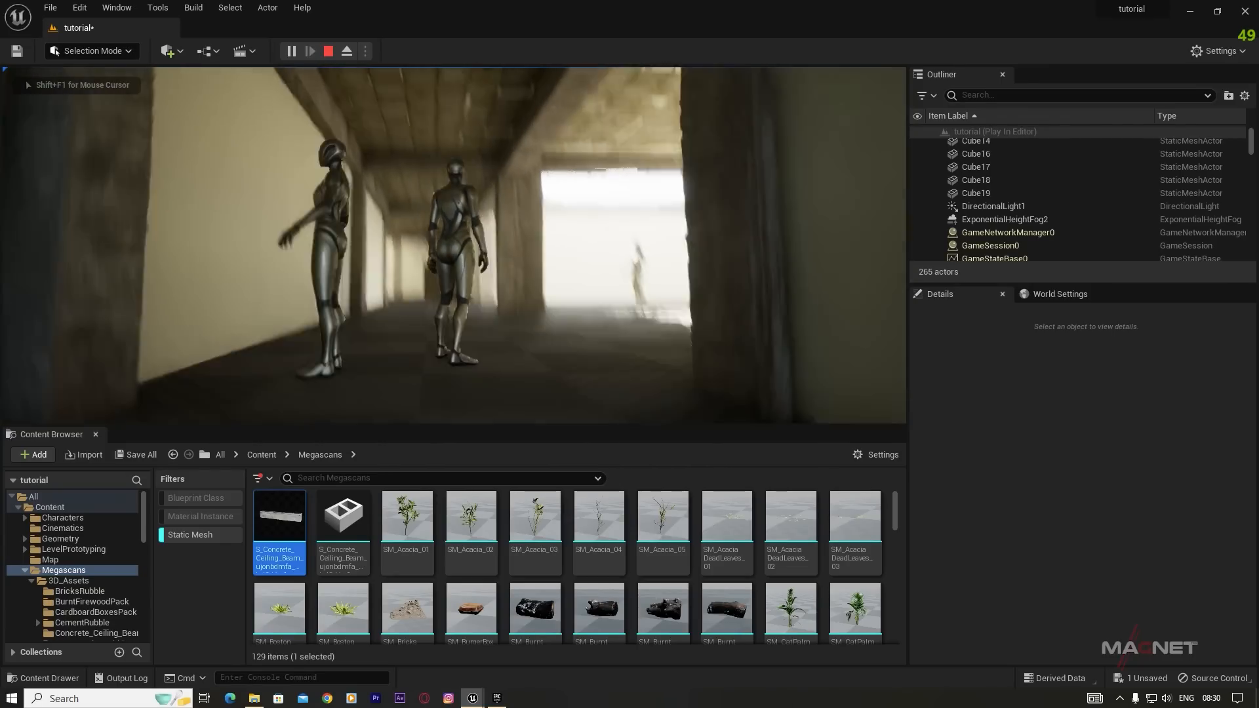
key(w)
key(d)
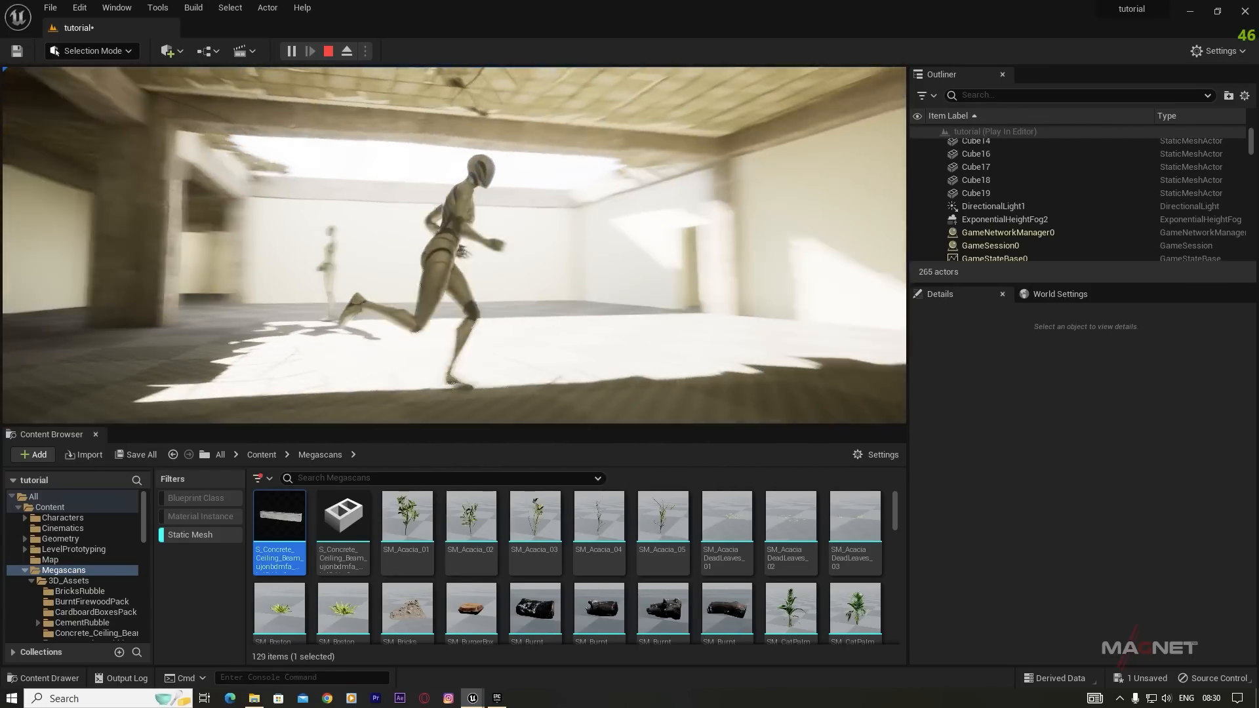
key(s)
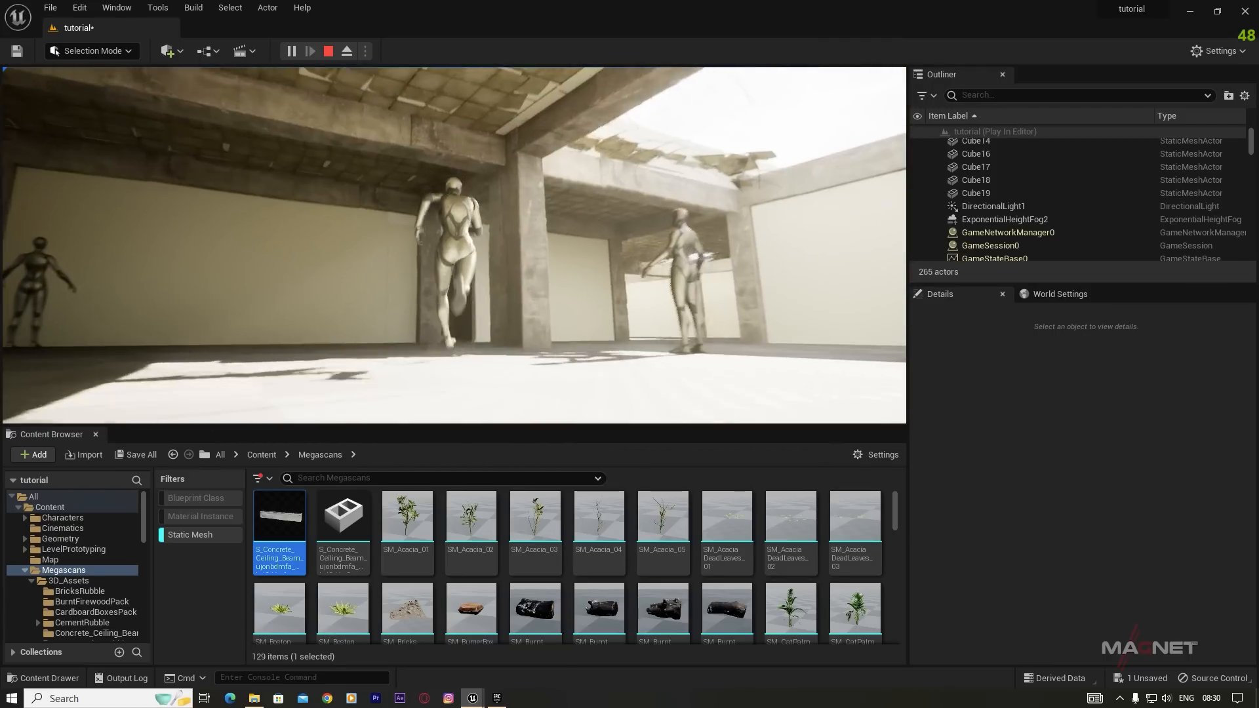
key(a)
key(w)
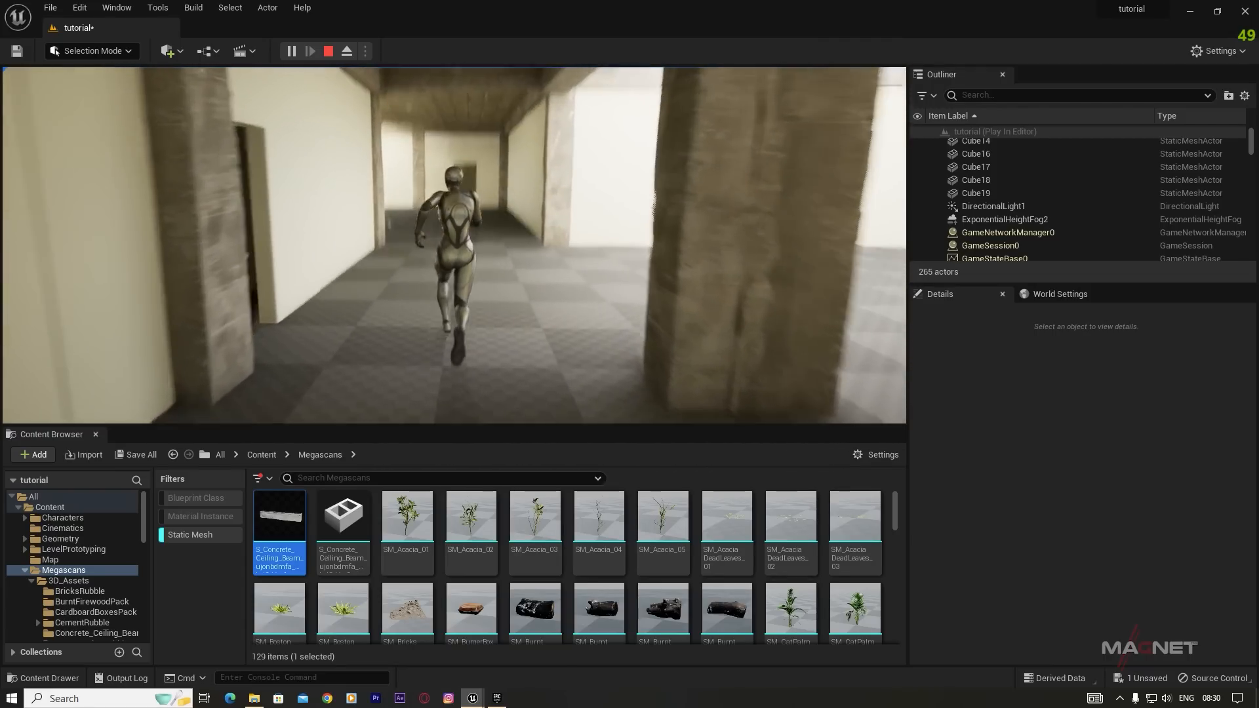
key(d)
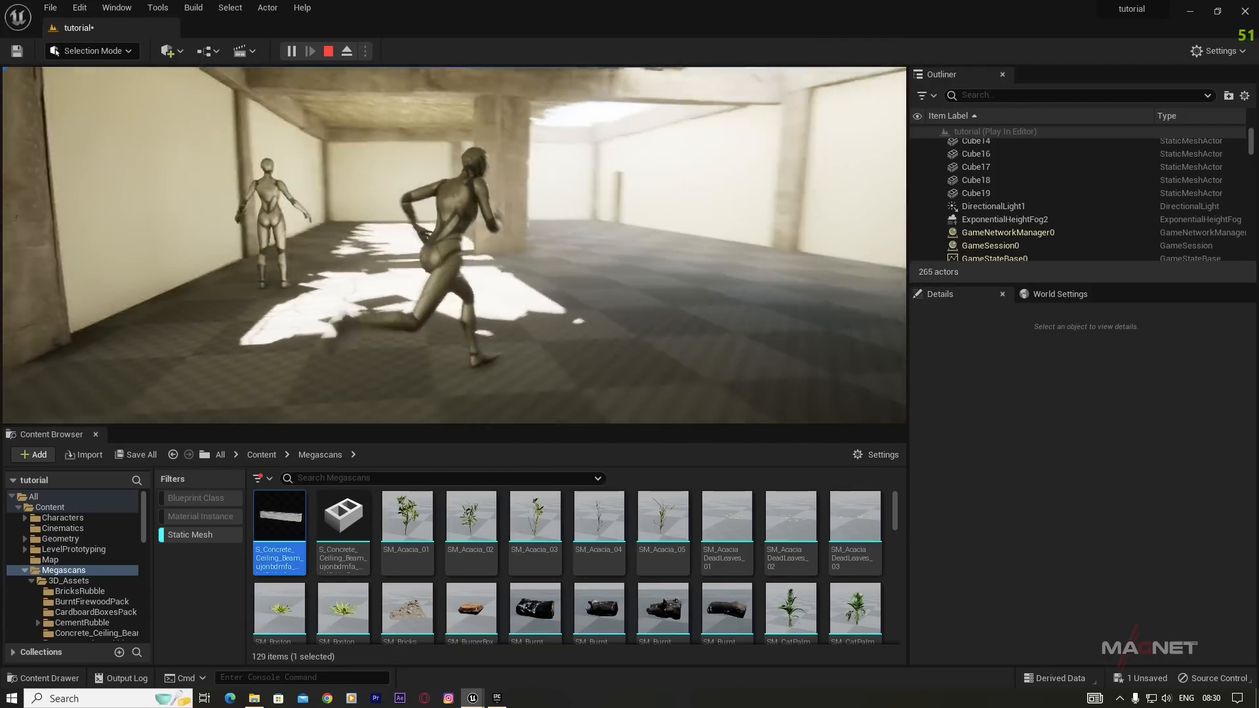
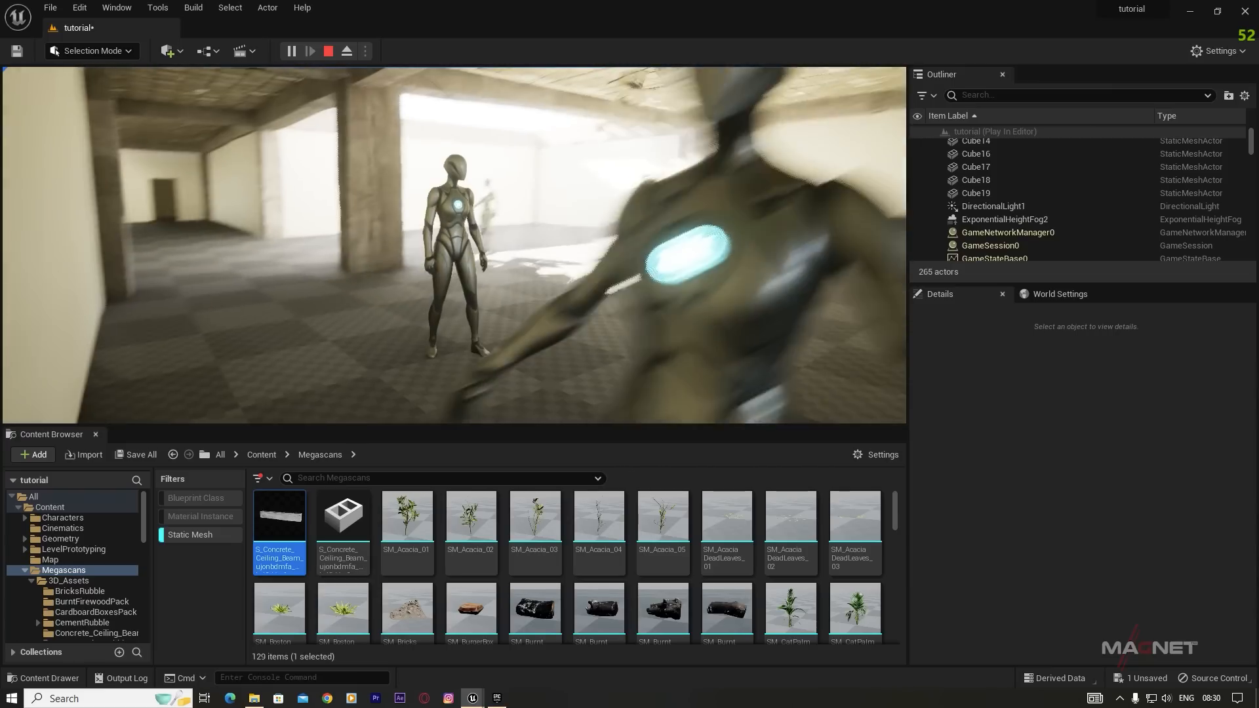
key(Escape)
Step: Remove the Static Mesh filter from the asset list and open Quixel Bridge from the Content folder
mouse_move(326, 342)
right_down()
mouse_move(247, 338)
mouse_move(326, 329)
right_up()
key(d)
right_drag(236, 336, 199, 341)
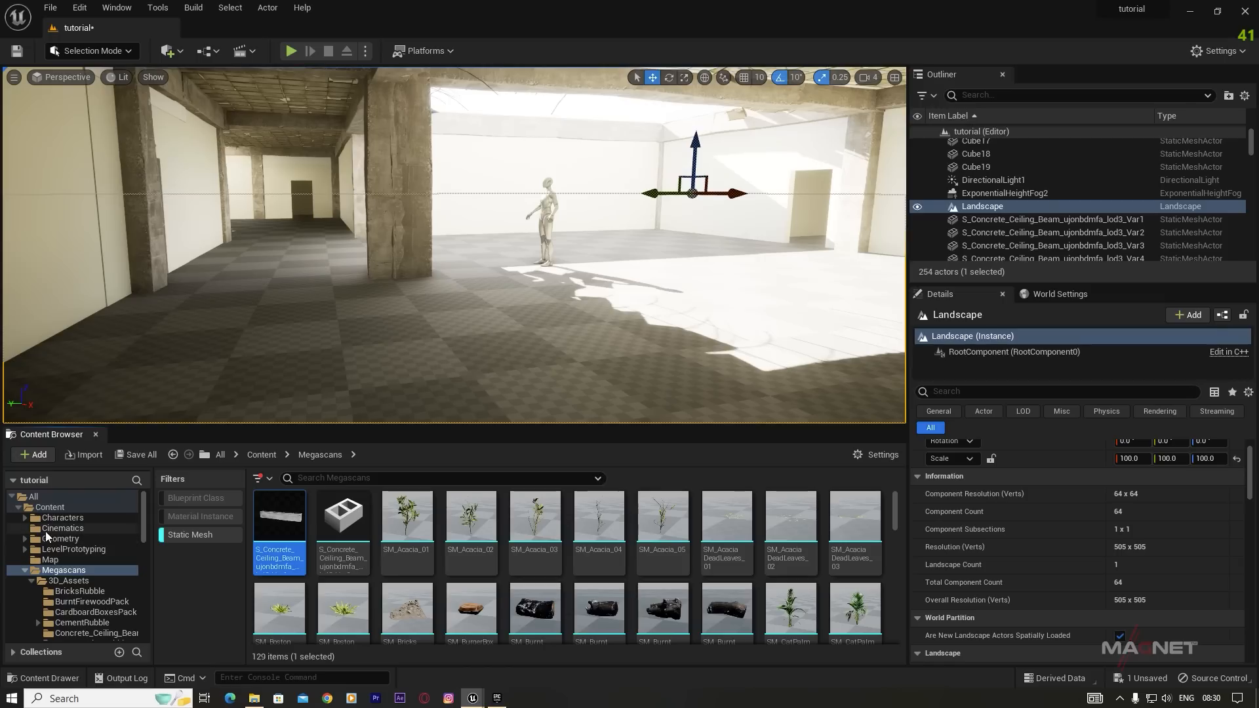
click(192, 535)
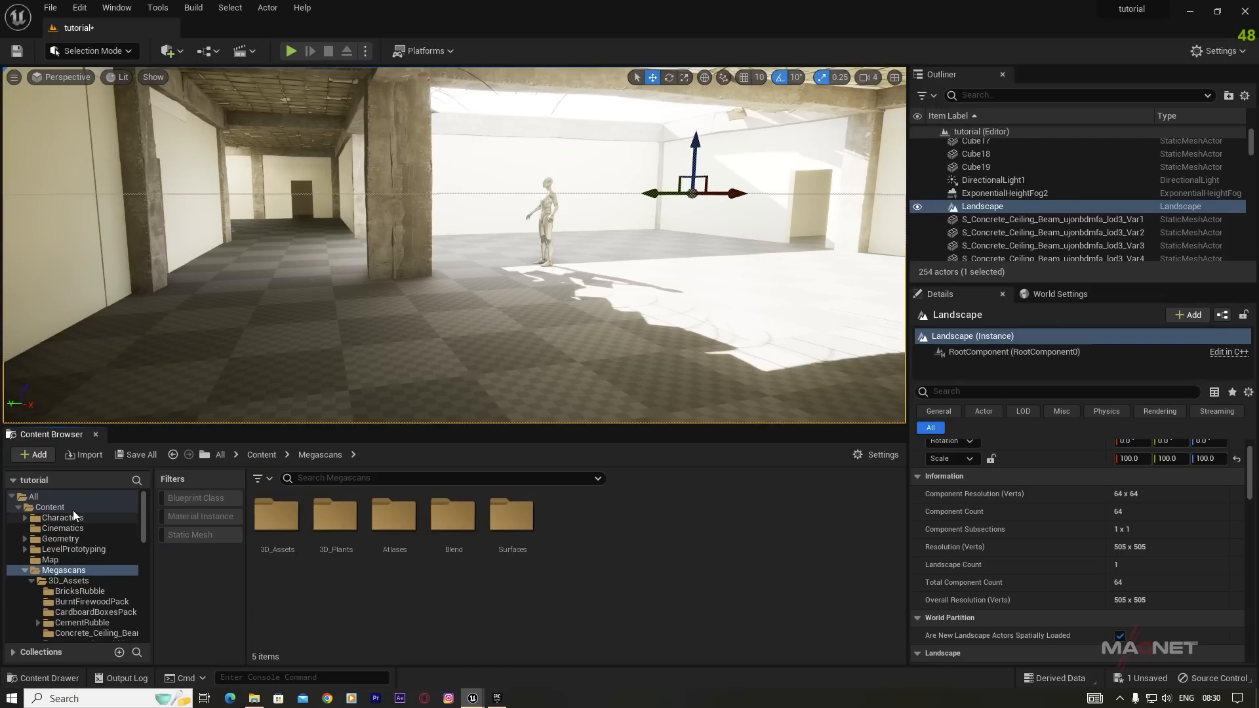
click(58, 505)
right_click(488, 590)
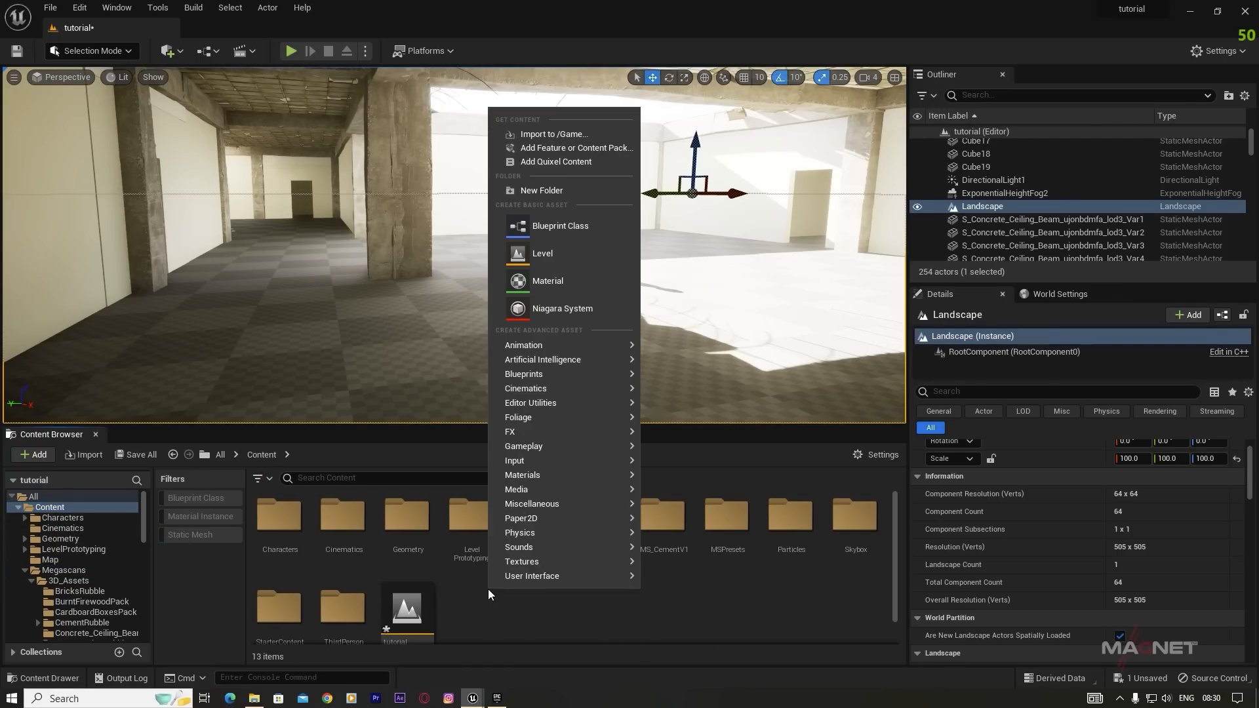
click(550, 163)
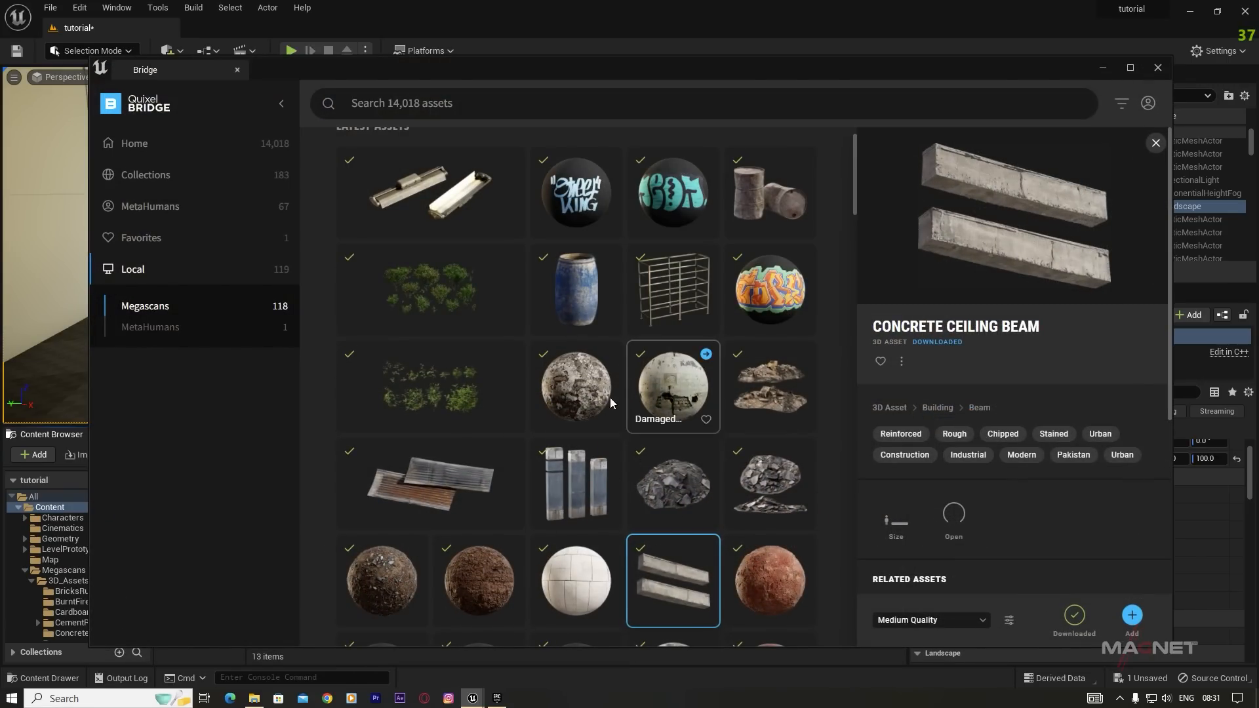
Step: Download the Damaged Wall Plaster surface at High Quality, add it to the project and minimize Bridge
click(576, 399)
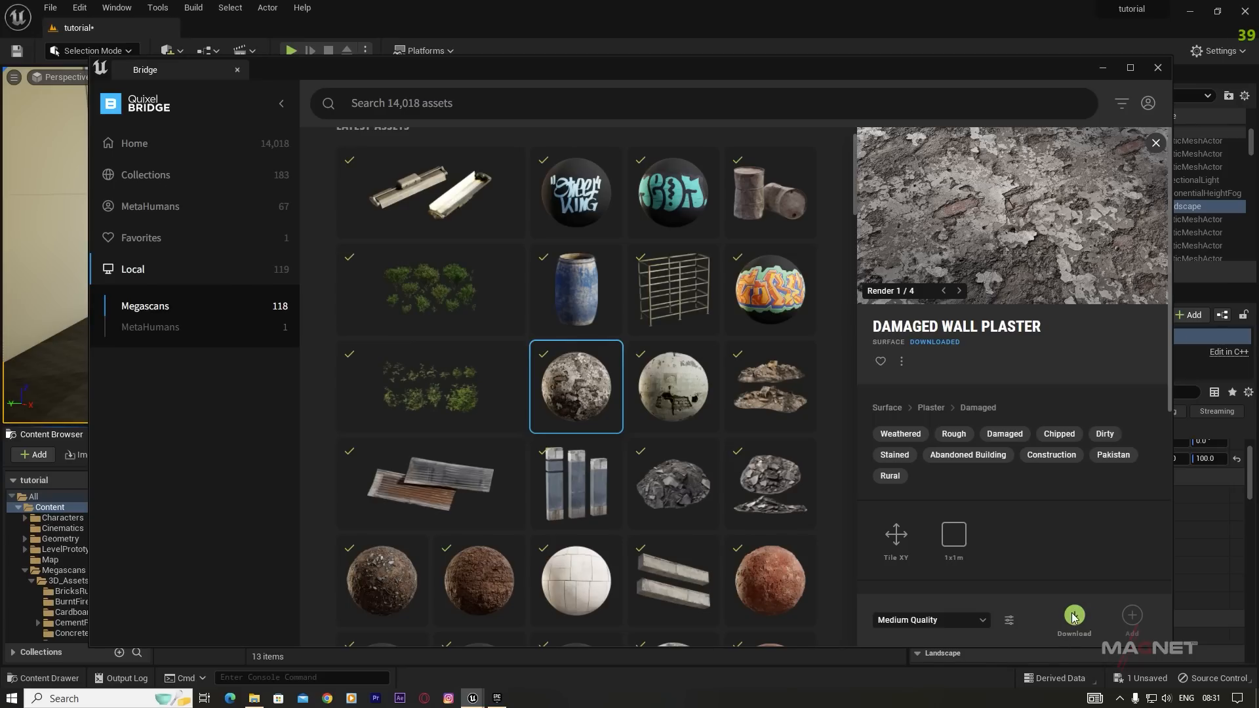
click(983, 623)
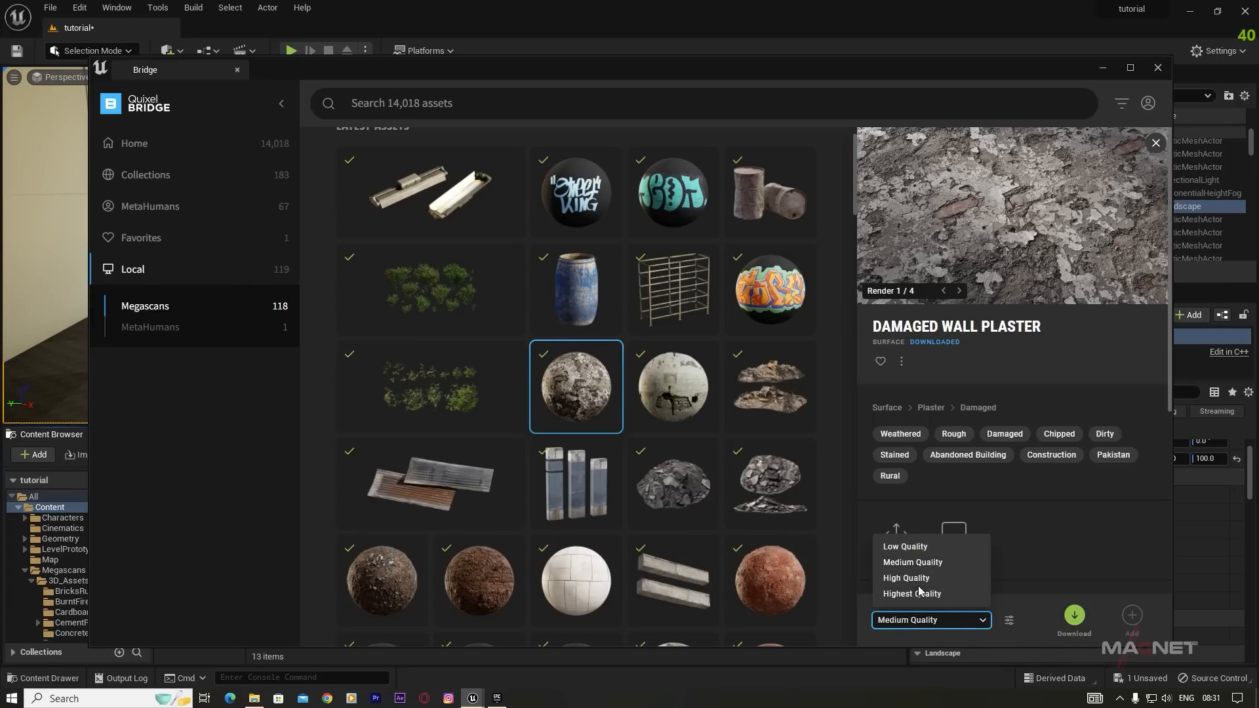
click(950, 578)
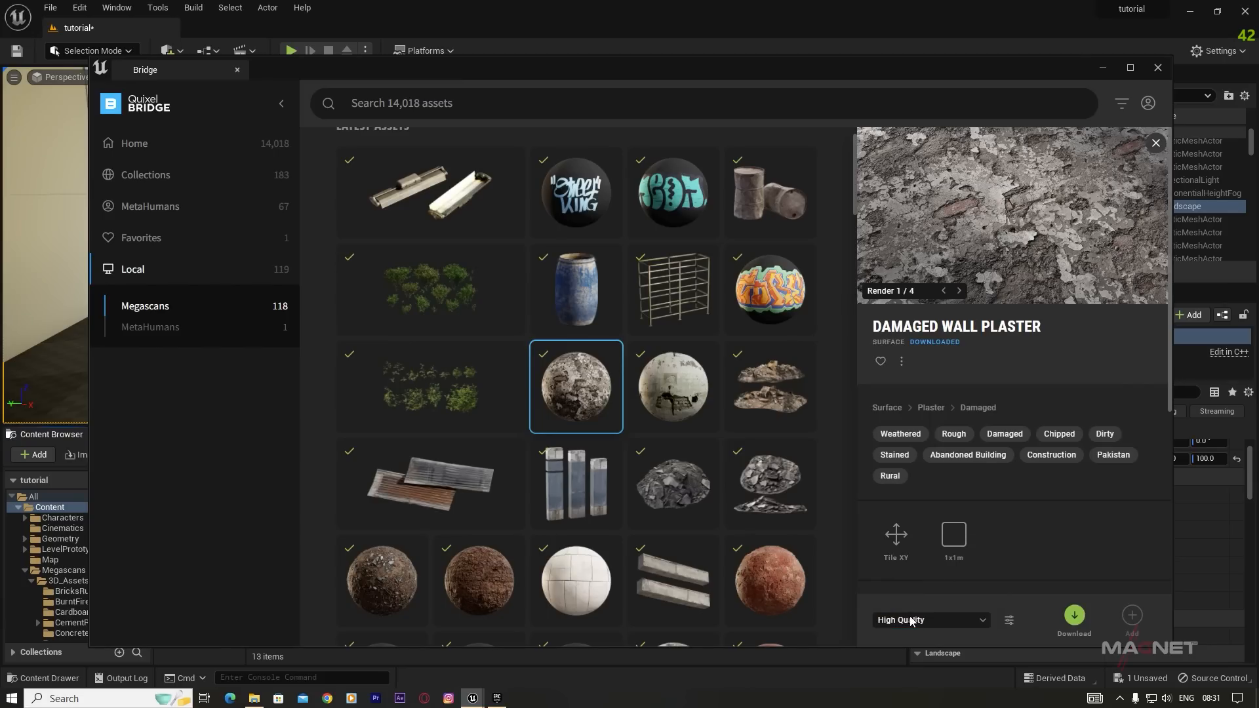
click(1075, 616)
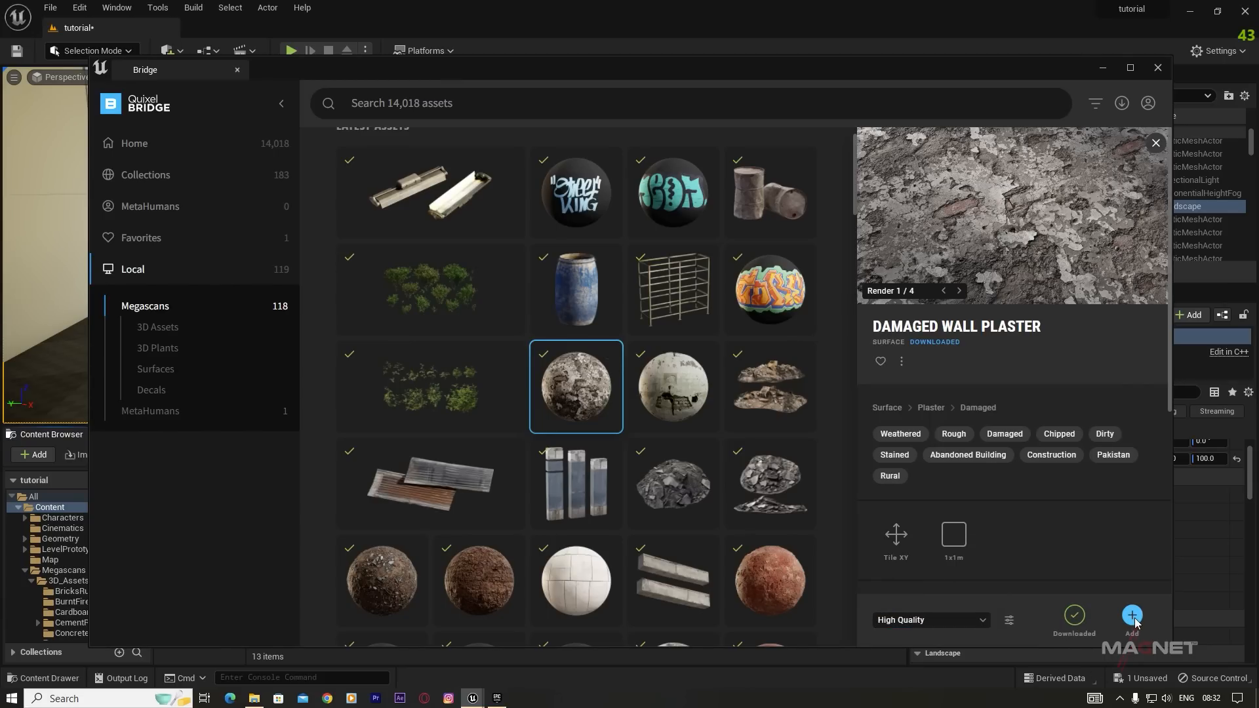
click(1102, 69)
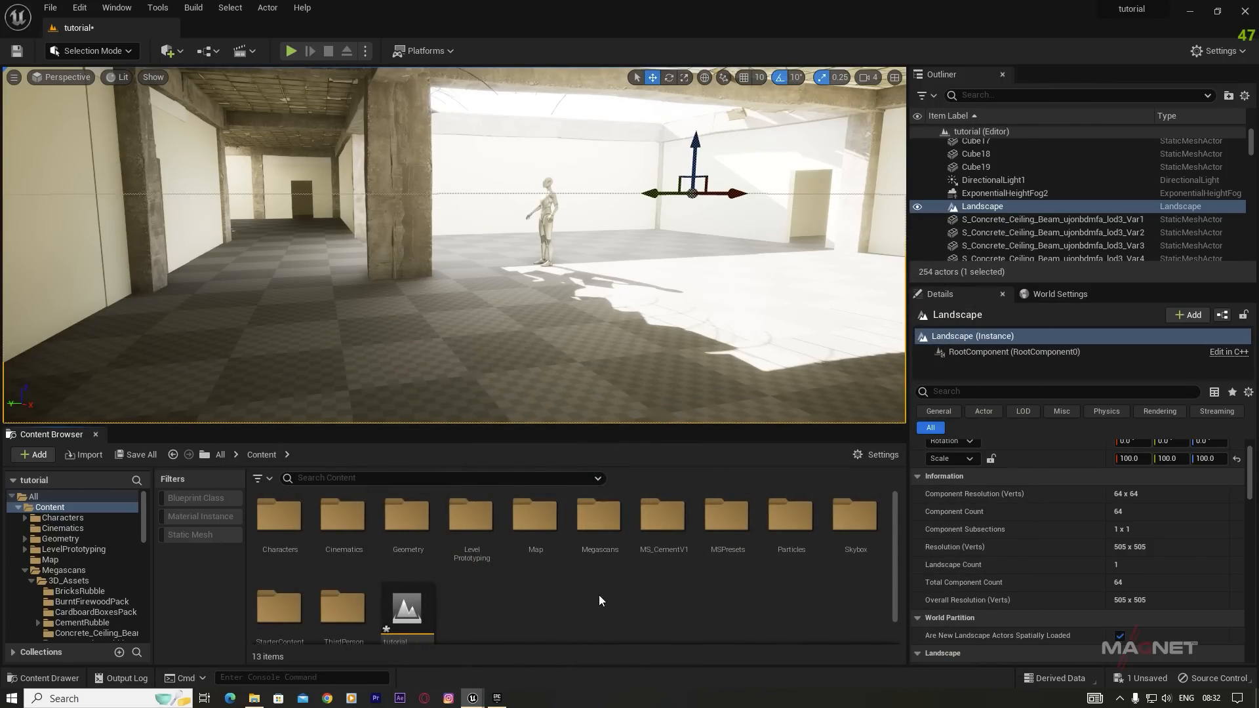
Step: Open the Megascans Surfaces folder and filter its contents to show only material instances
double_click(599, 521)
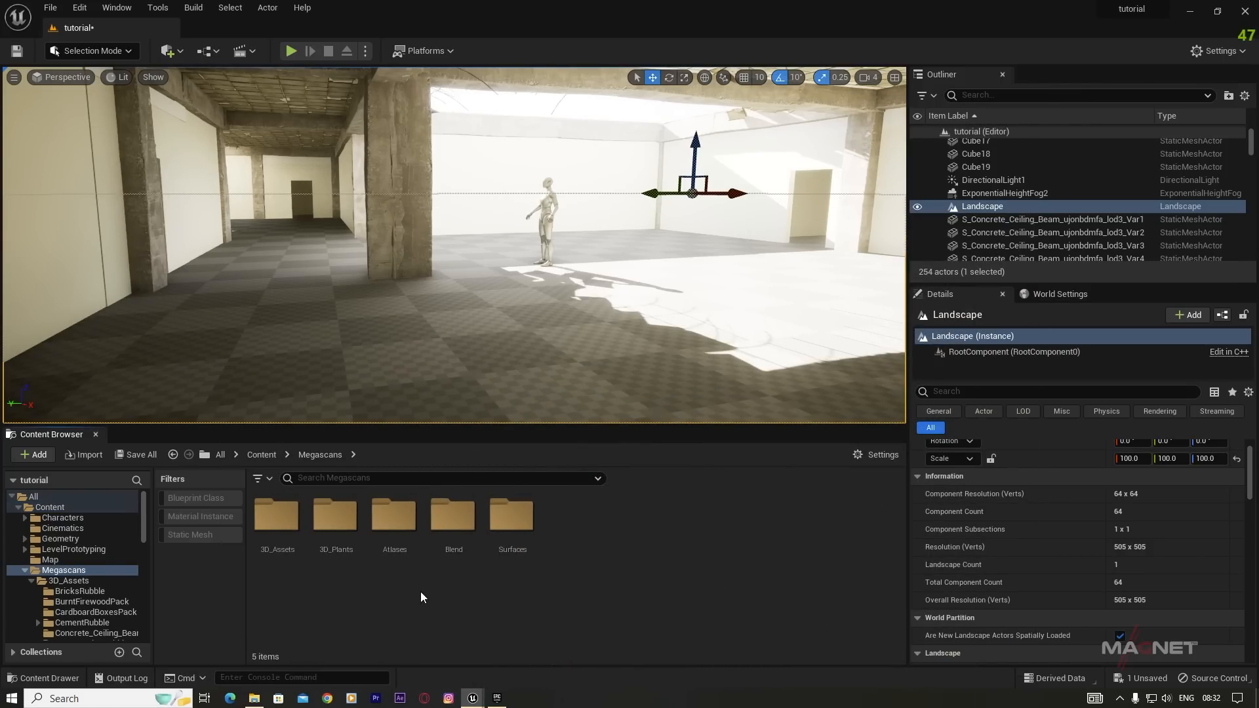
double_click(511, 515)
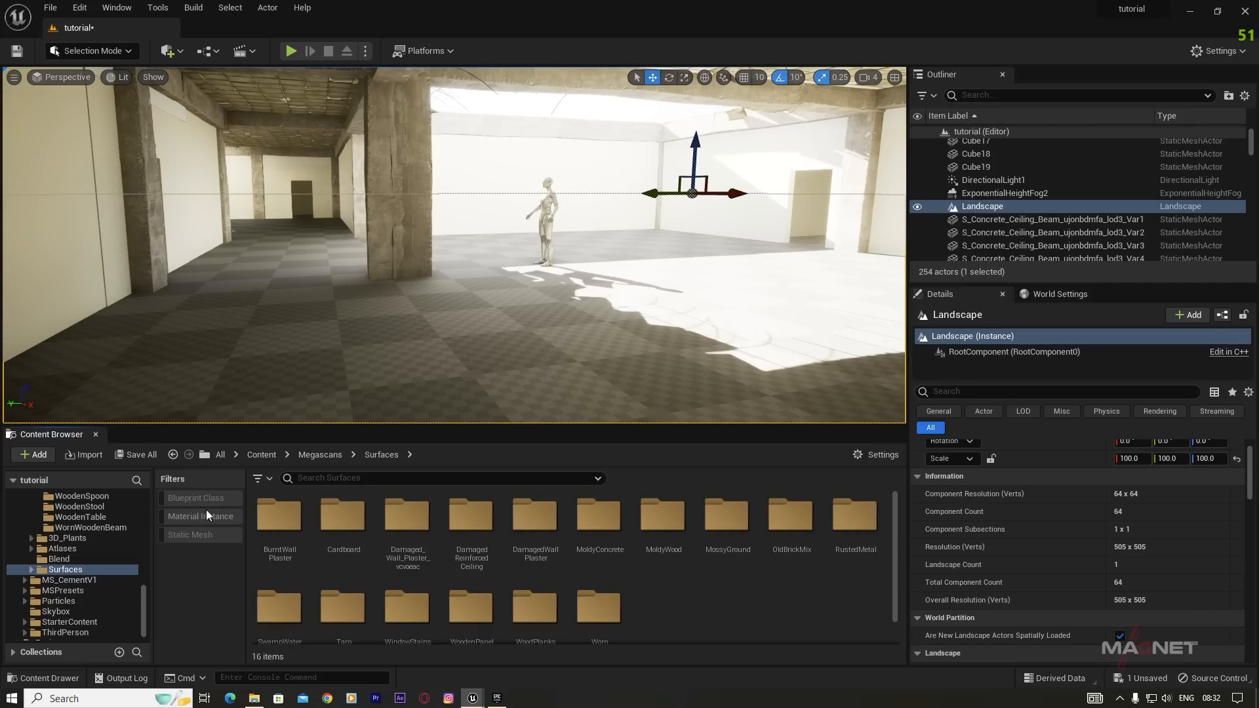
click(260, 478)
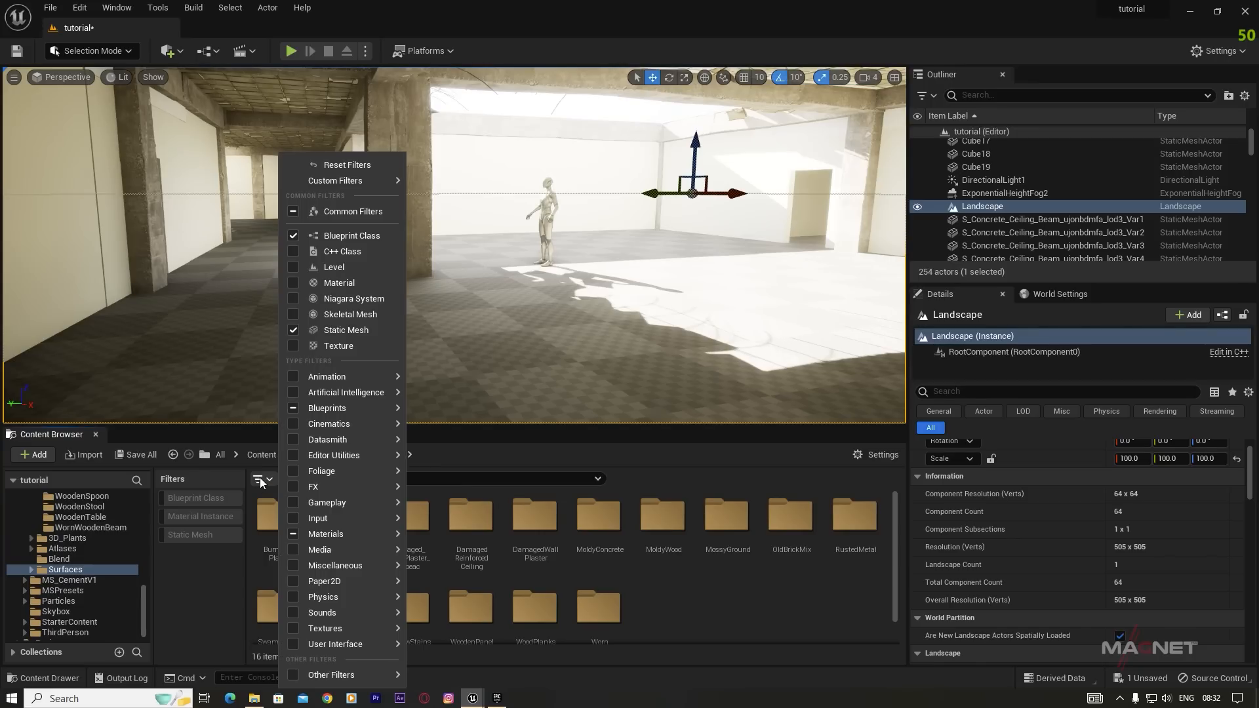
mouse_move(325, 536)
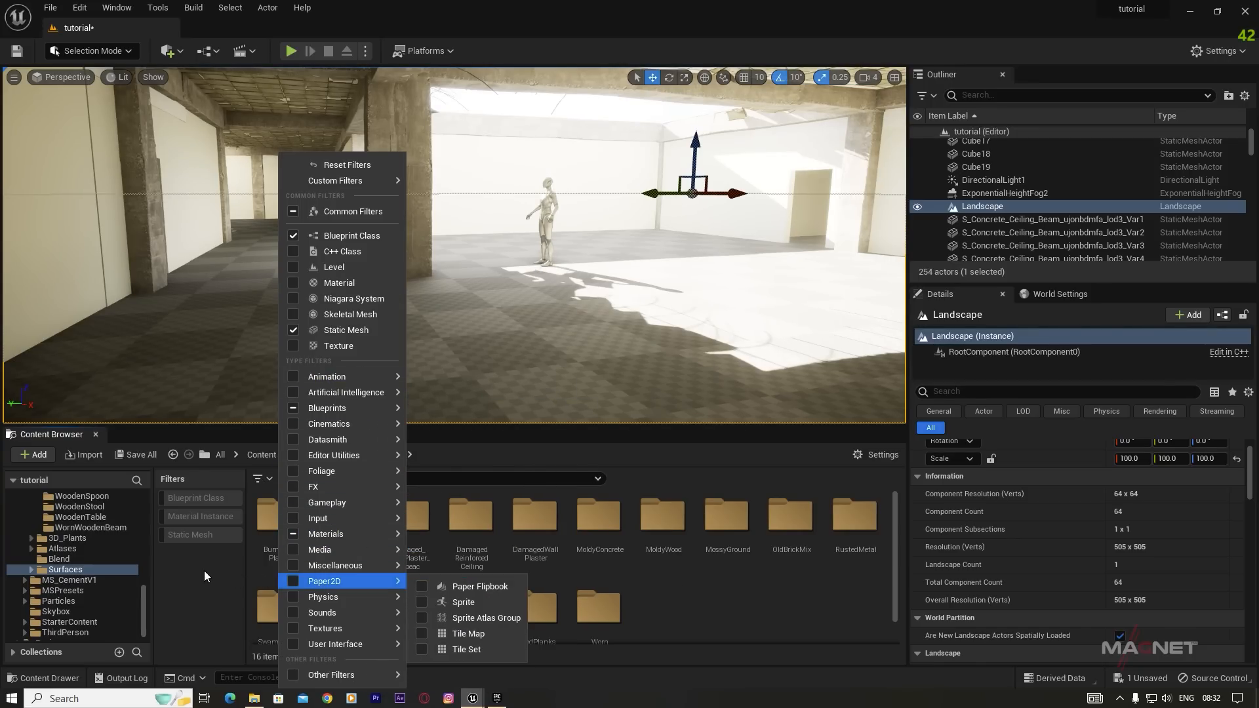
click(180, 533)
click(198, 517)
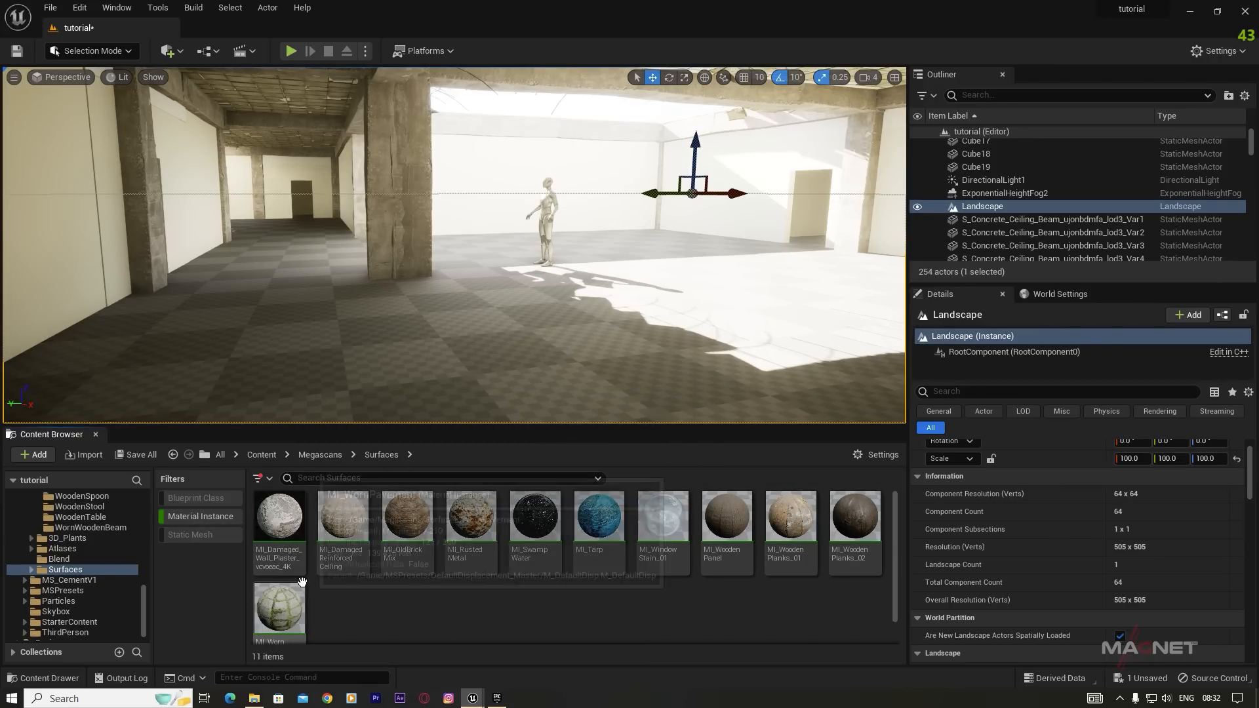
Step: Apply the MI_Damaged_Wall_Plaster material to the blank wall panel beside the corner pillar and select that panel
right_drag(336, 285, 360, 233)
key(w)
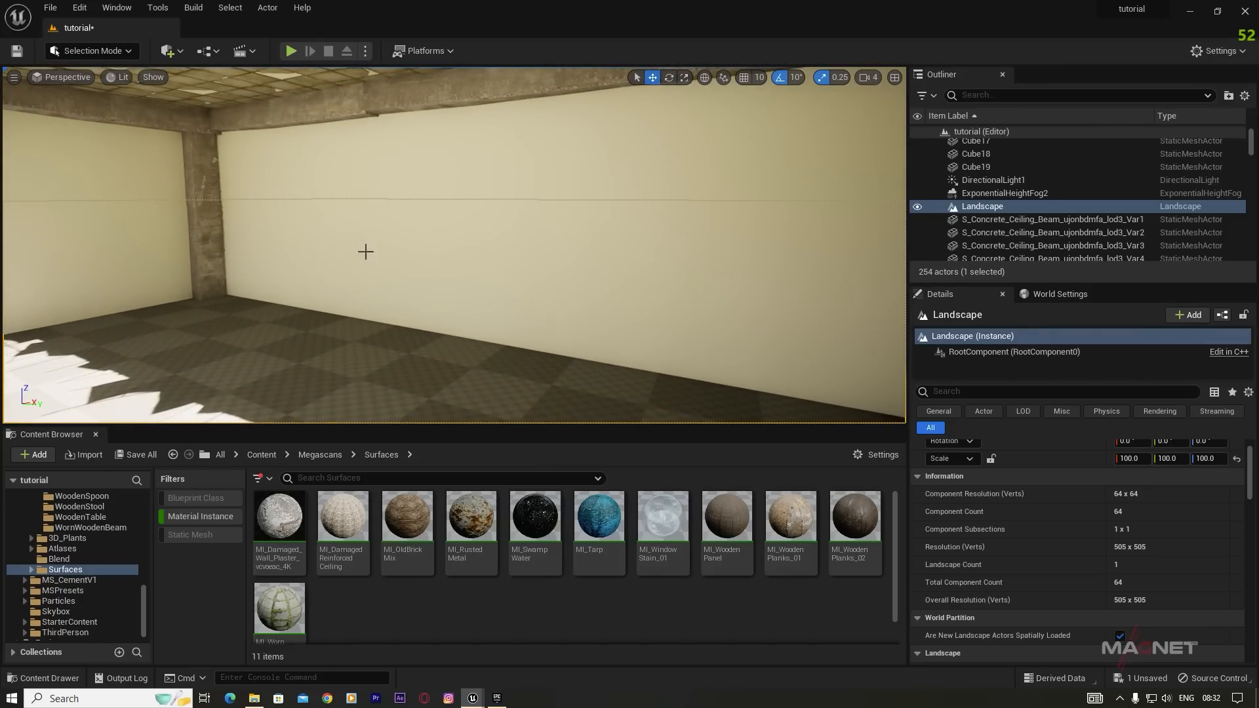
click(282, 528)
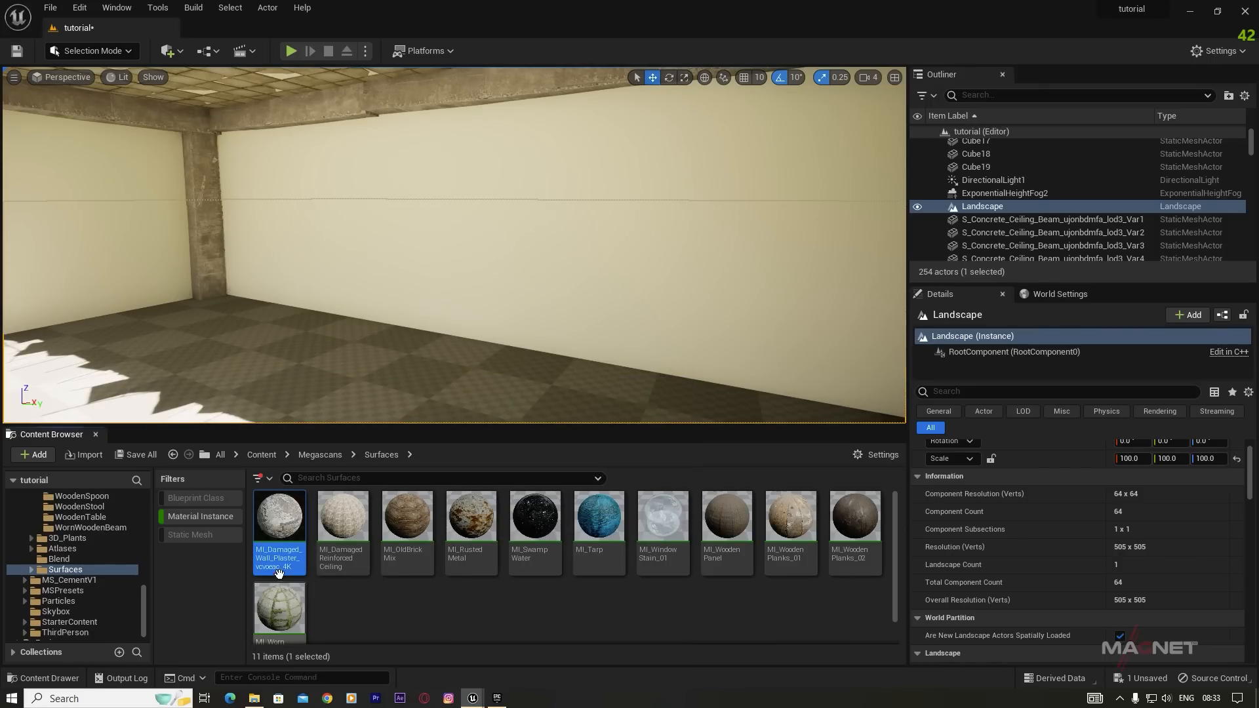
drag(279, 573, 287, 227)
key(w)
right_drag(287, 227, 220, 220)
right_drag(329, 204, 330, 205)
key(s)
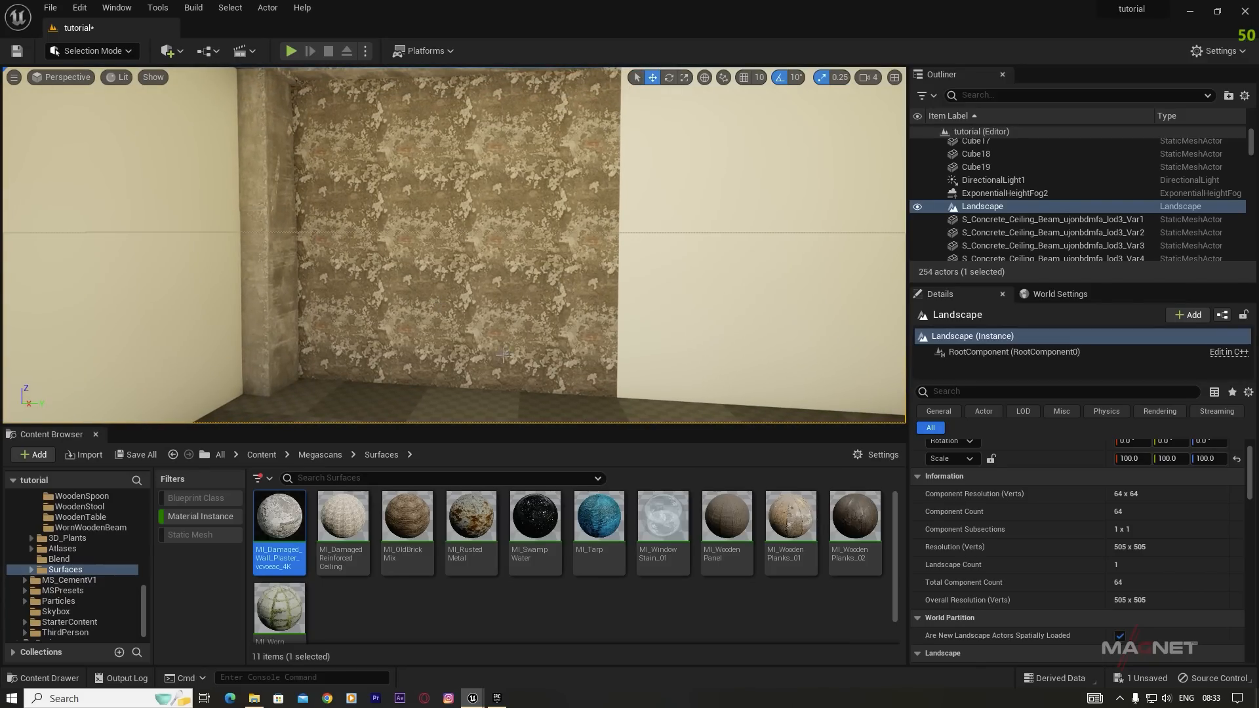
click(443, 212)
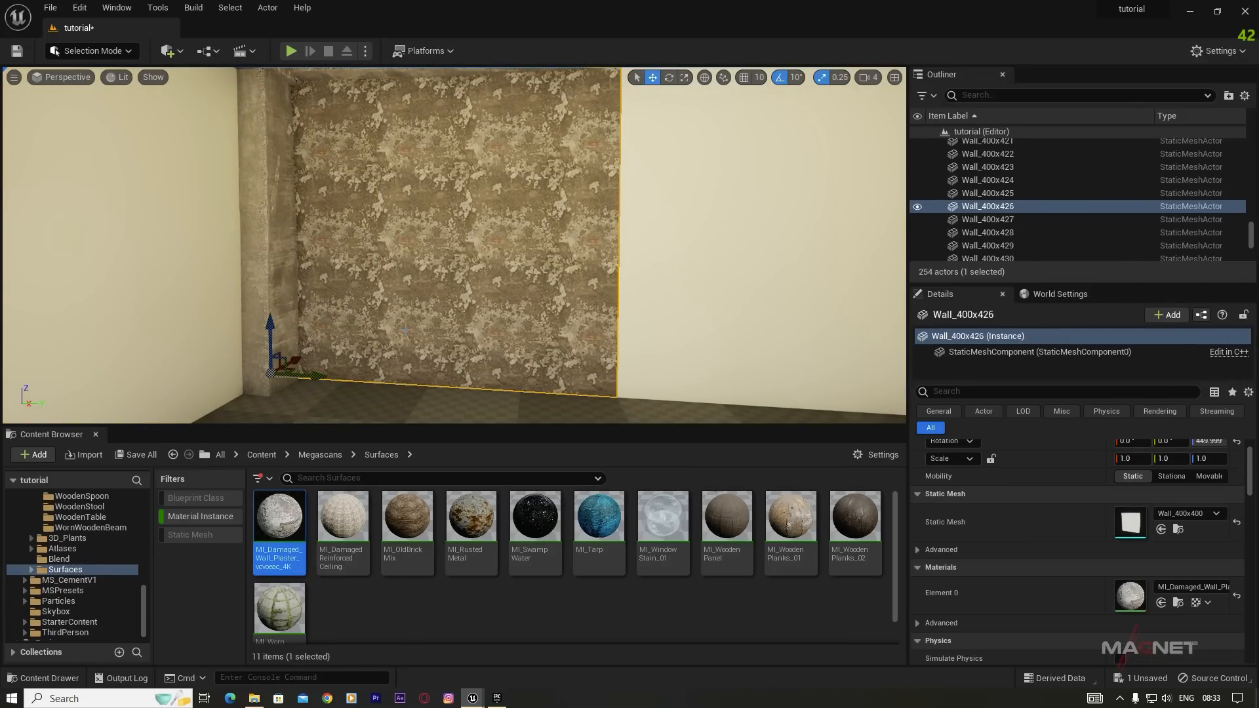
Step: Open the damaged wall plaster material instance, set Tiling X and Tiling Y to 0.5, save it and minimize its editor
double_click(278, 518)
drag(900, 146, 869, 101)
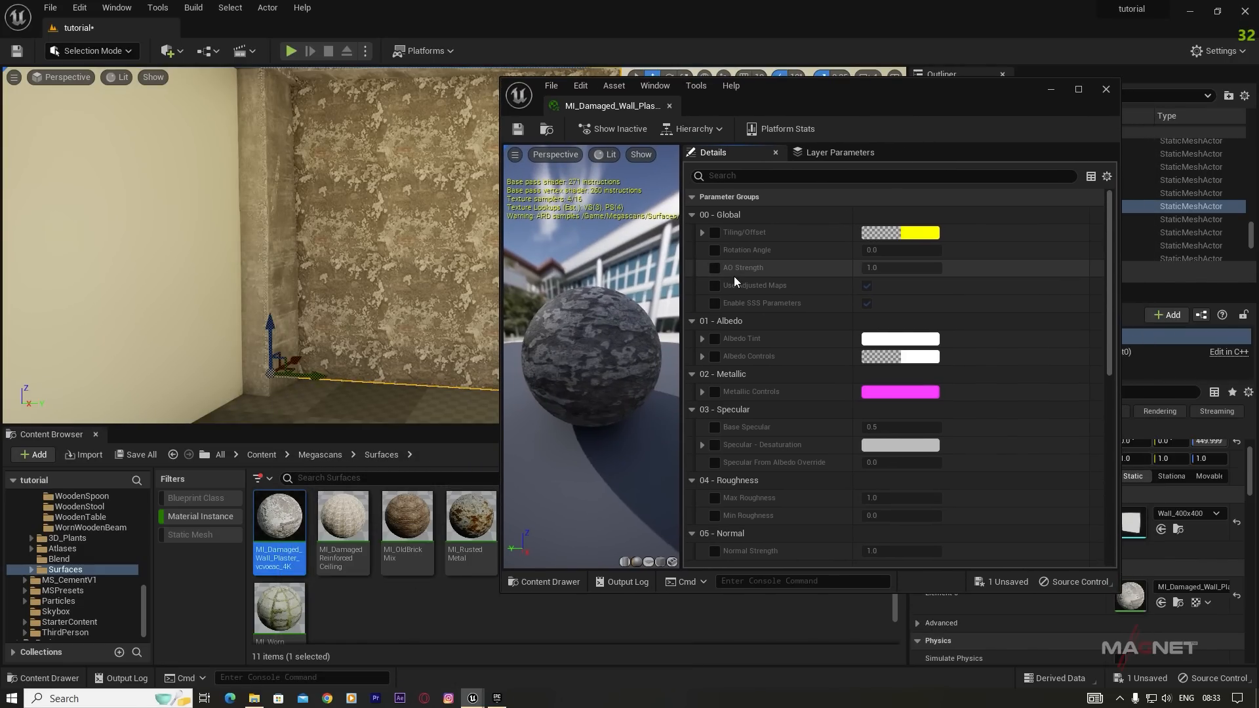
click(701, 233)
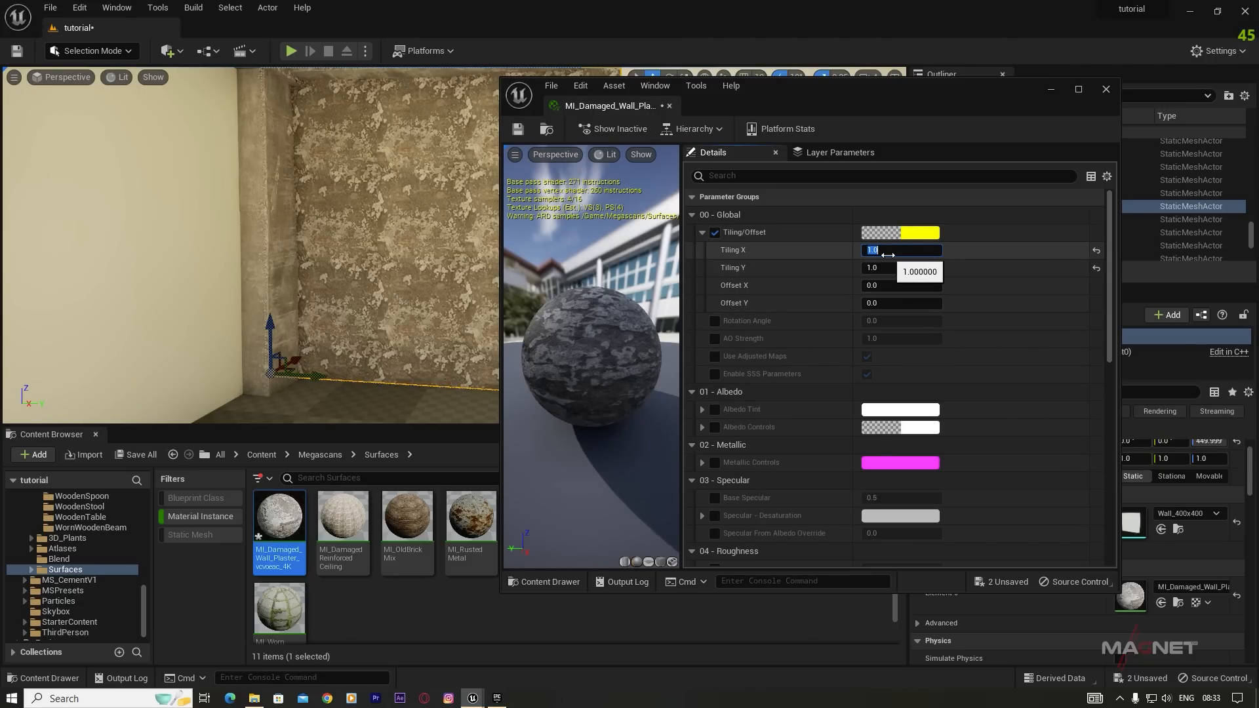
text(0.5)
click(869, 269)
text(.5)
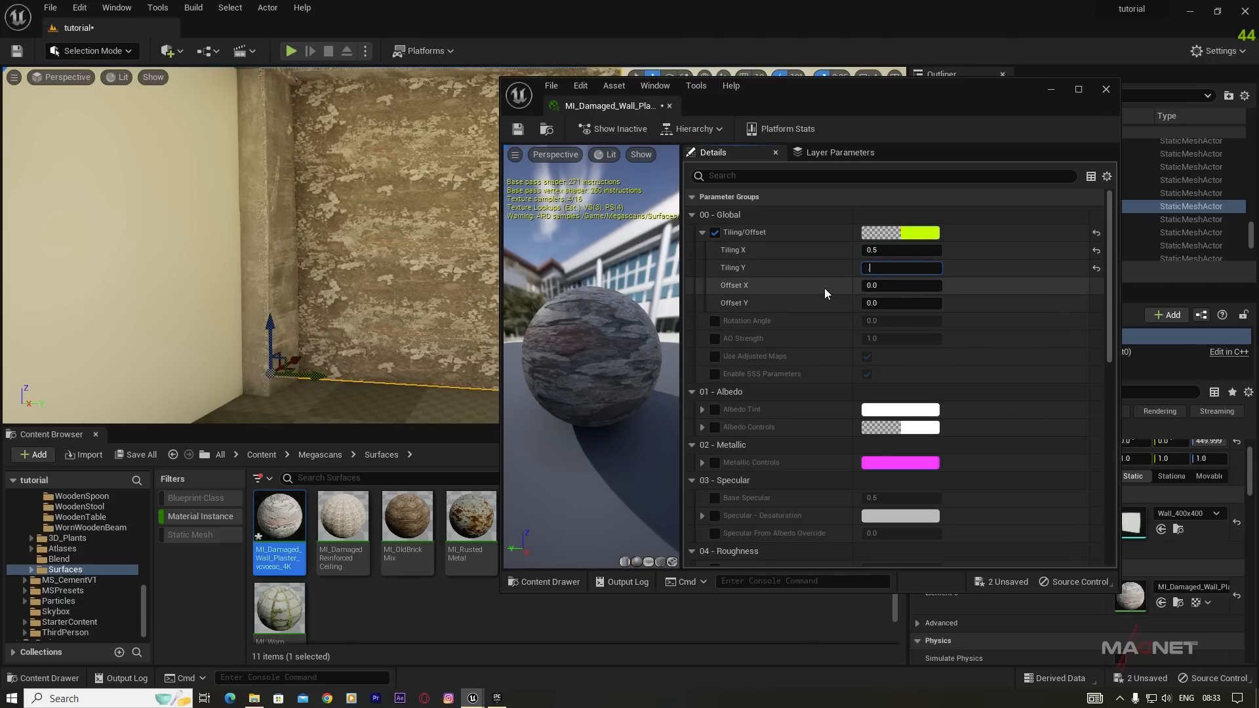
key(Return)
drag(892, 99, 857, 296)
click(486, 331)
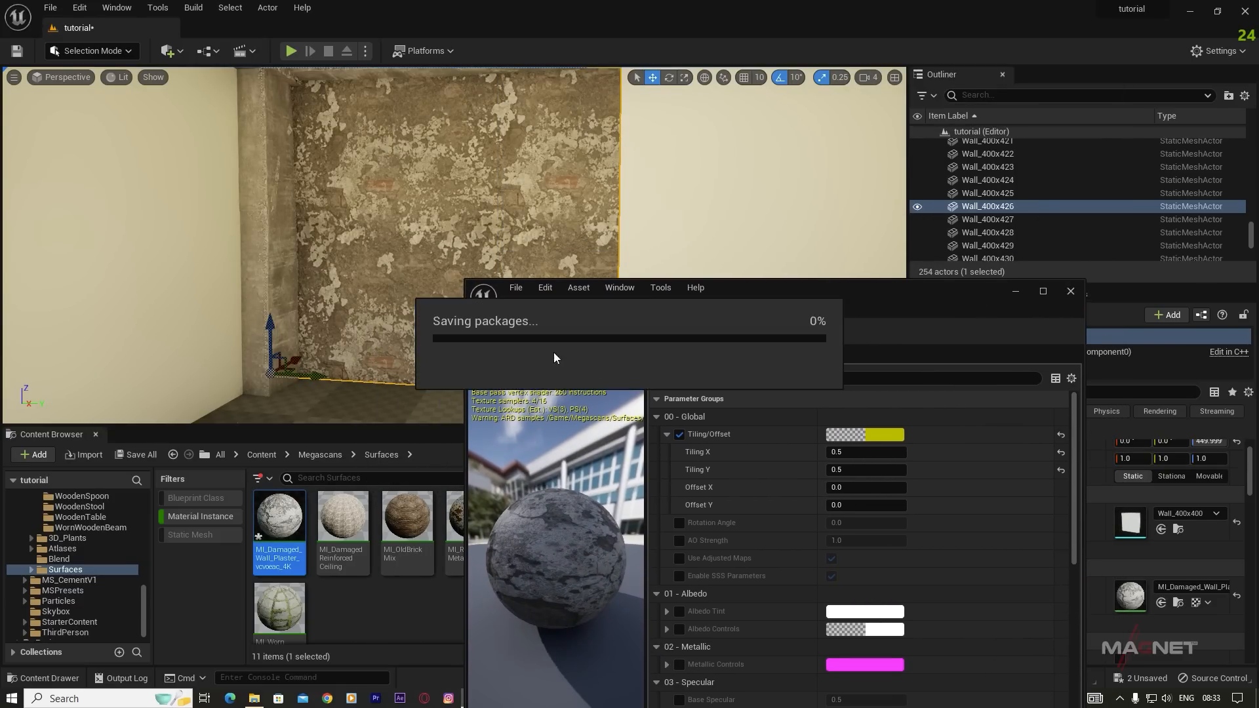
click(1016, 293)
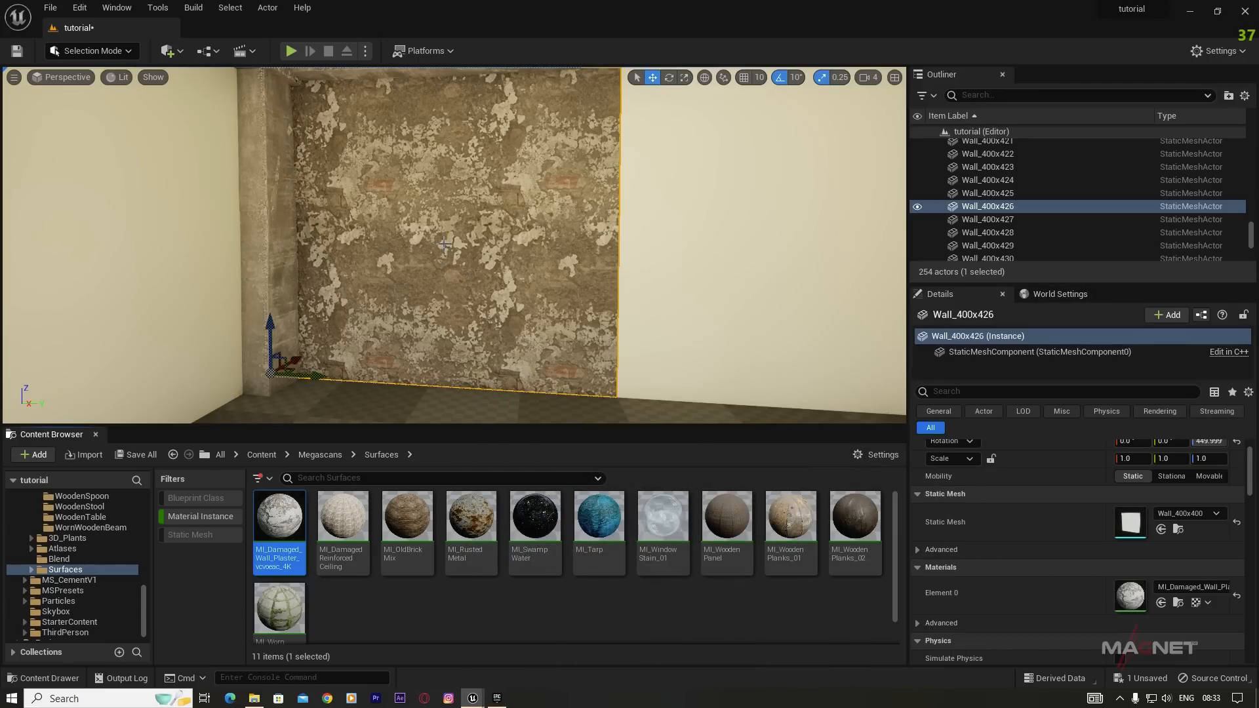
Step: Apply the MI_Damaged_Wall_Plaster material to the bare wall panels continuing the plastered wall
drag(279, 521, 721, 223)
mouse_move(546, 269)
right_down()
mouse_move(590, 266)
mouse_move(546, 269)
right_up()
drag(282, 517, 741, 266)
right_drag(741, 266, 449, 246)
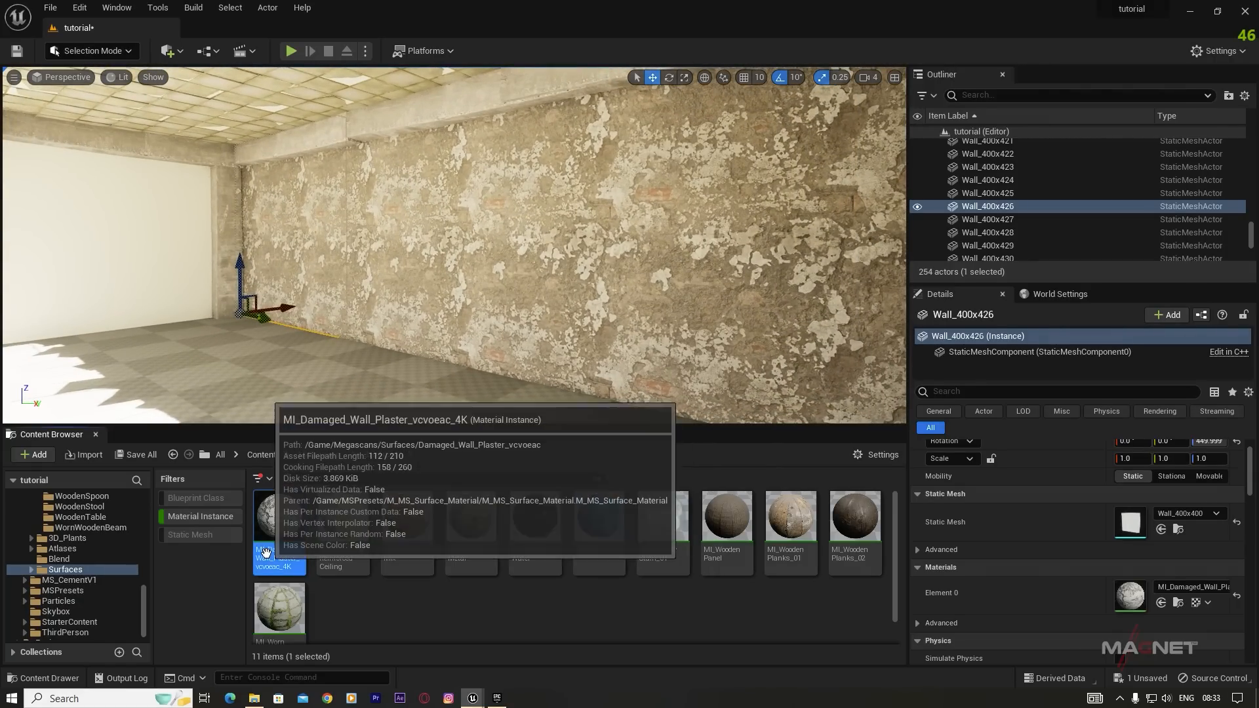
Step: Set Tiling X and Tiling Y of the MI_Damaged_Wall_Plaster material instance to 0.2 and save it
double_click(275, 511)
click(865, 452)
text(0.2)
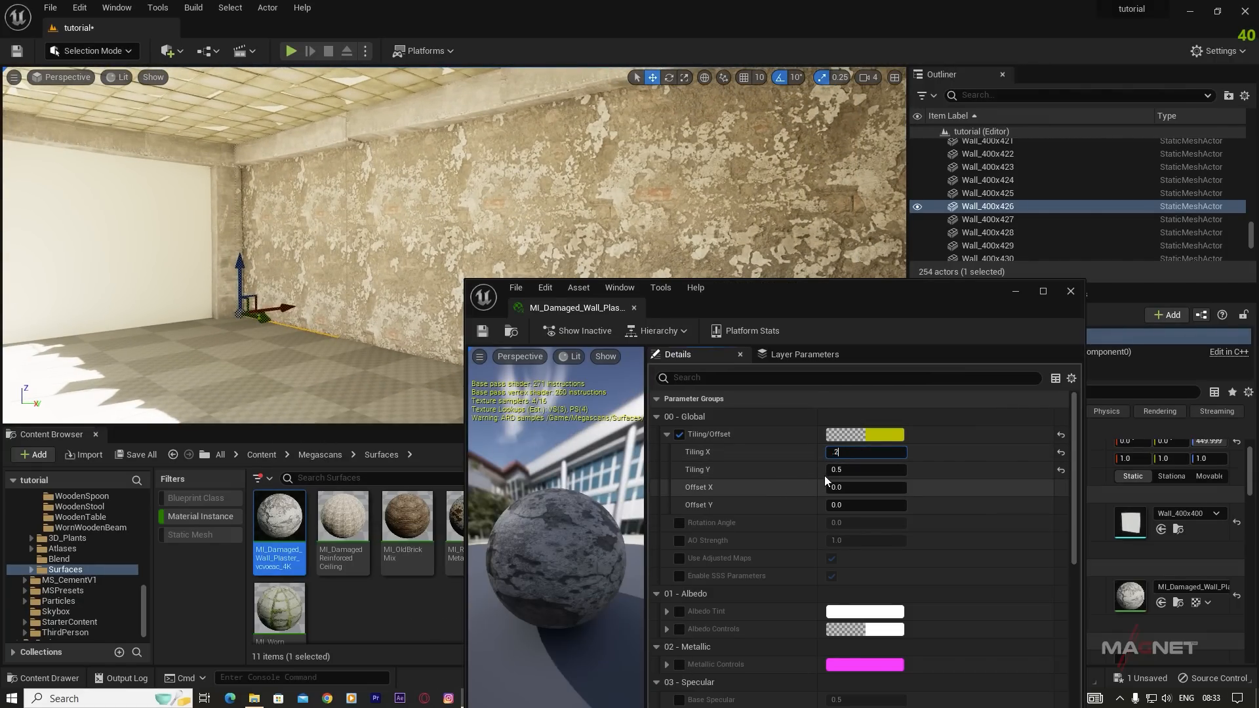
click(837, 470)
text(.2)
key(Return)
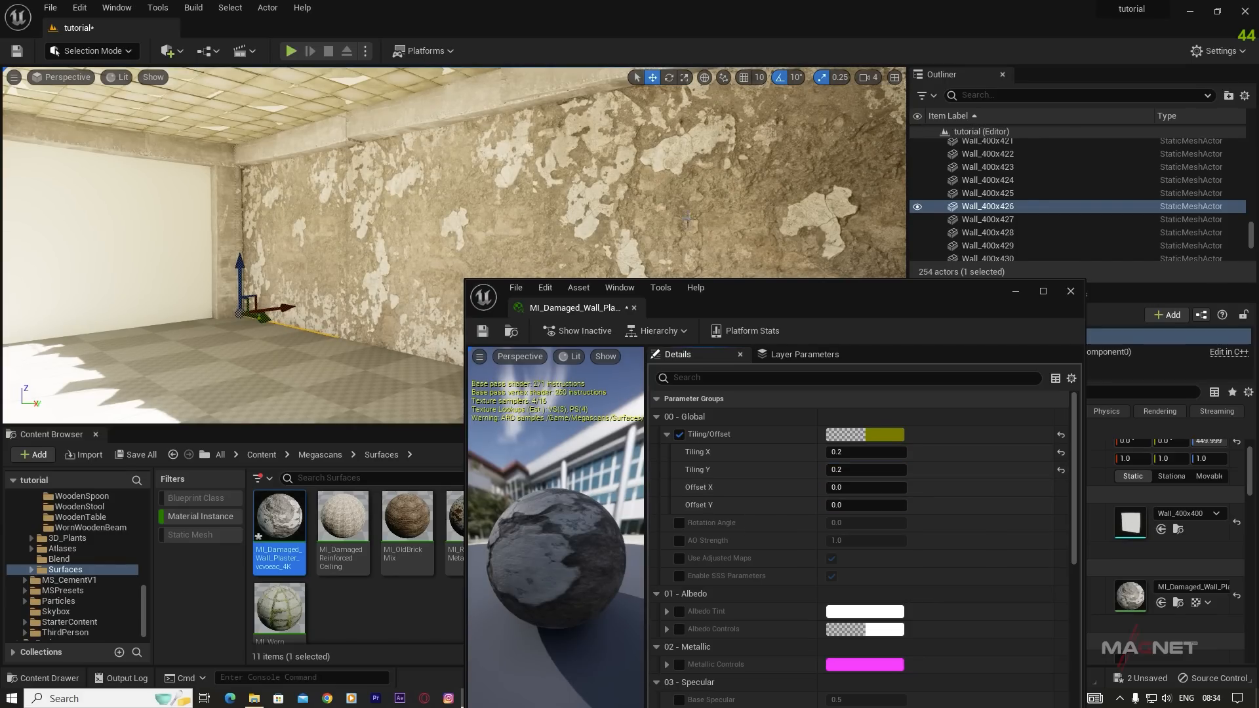
click(482, 331)
click(1071, 291)
Step: Apply the damaged wall plaster material to the remaining bare panels of the other walls around the room
right_drag(454, 245, 455, 245)
drag(306, 538, 302, 298)
drag(329, 450, 512, 243)
drag(279, 521, 761, 245)
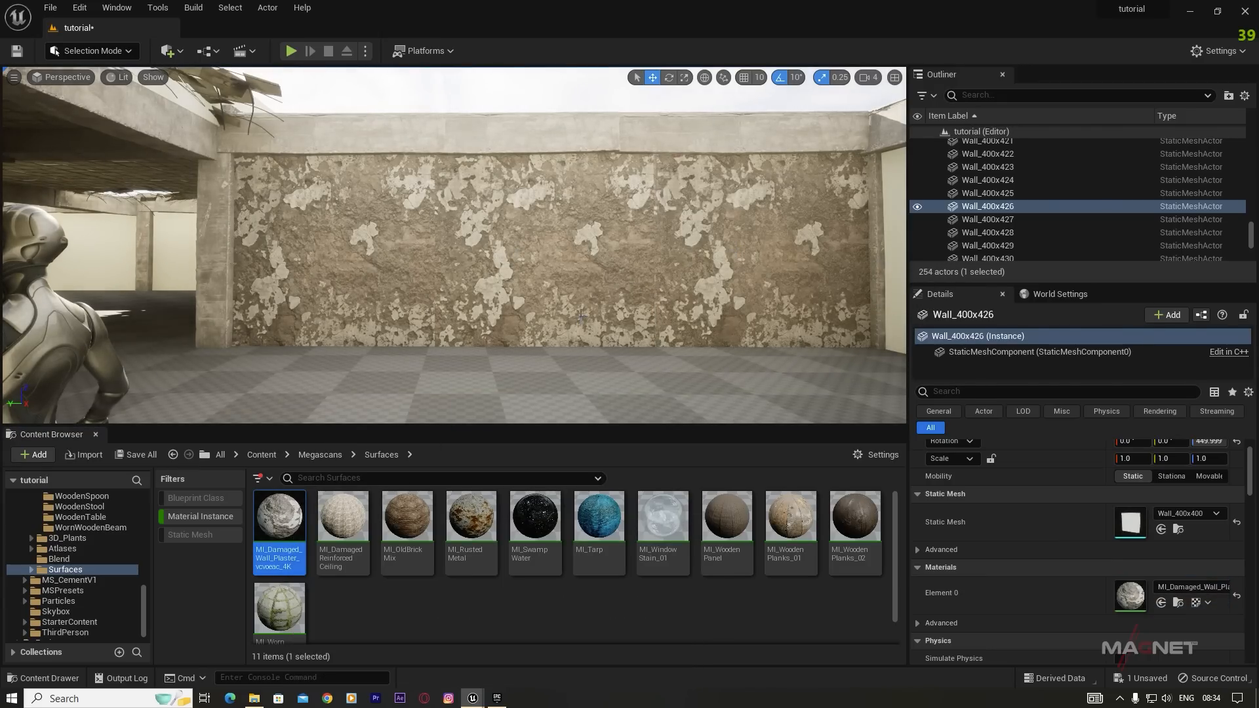
key(w)
right_drag(762, 245, 786, 257)
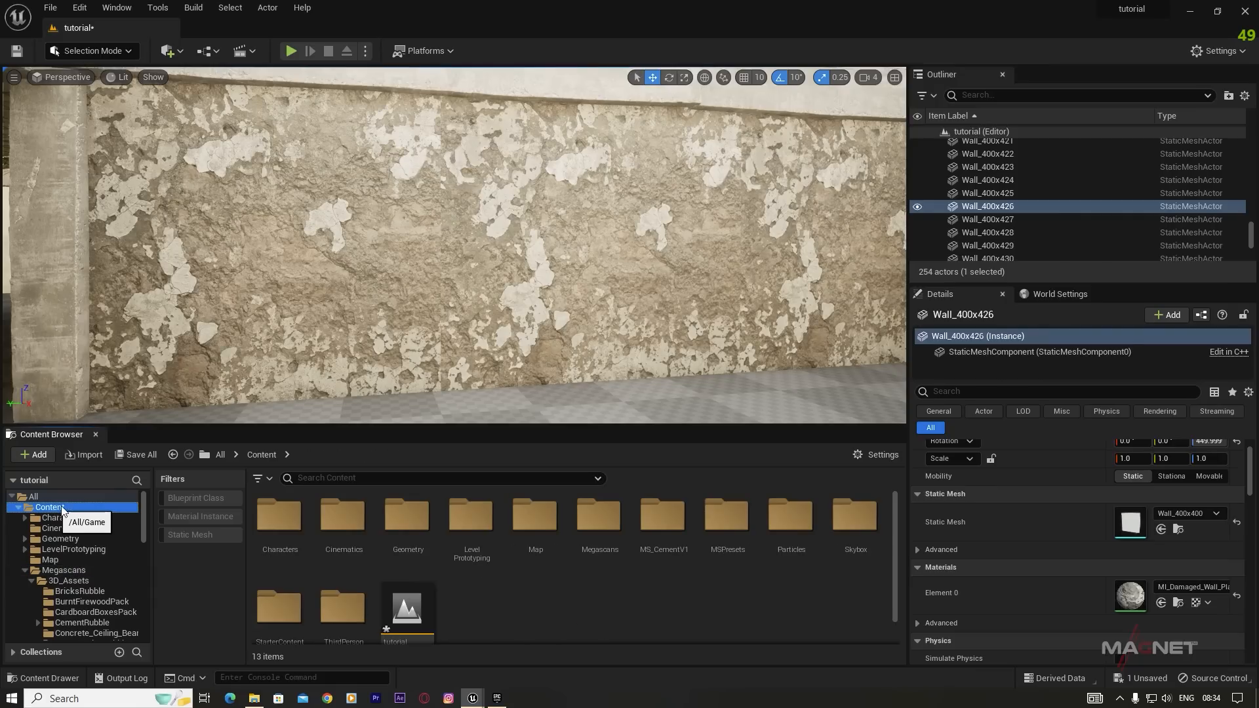
Step: Add the Painted Damaged Wall surface at High Quality to the project from Quixel Bridge
right_click(530, 599)
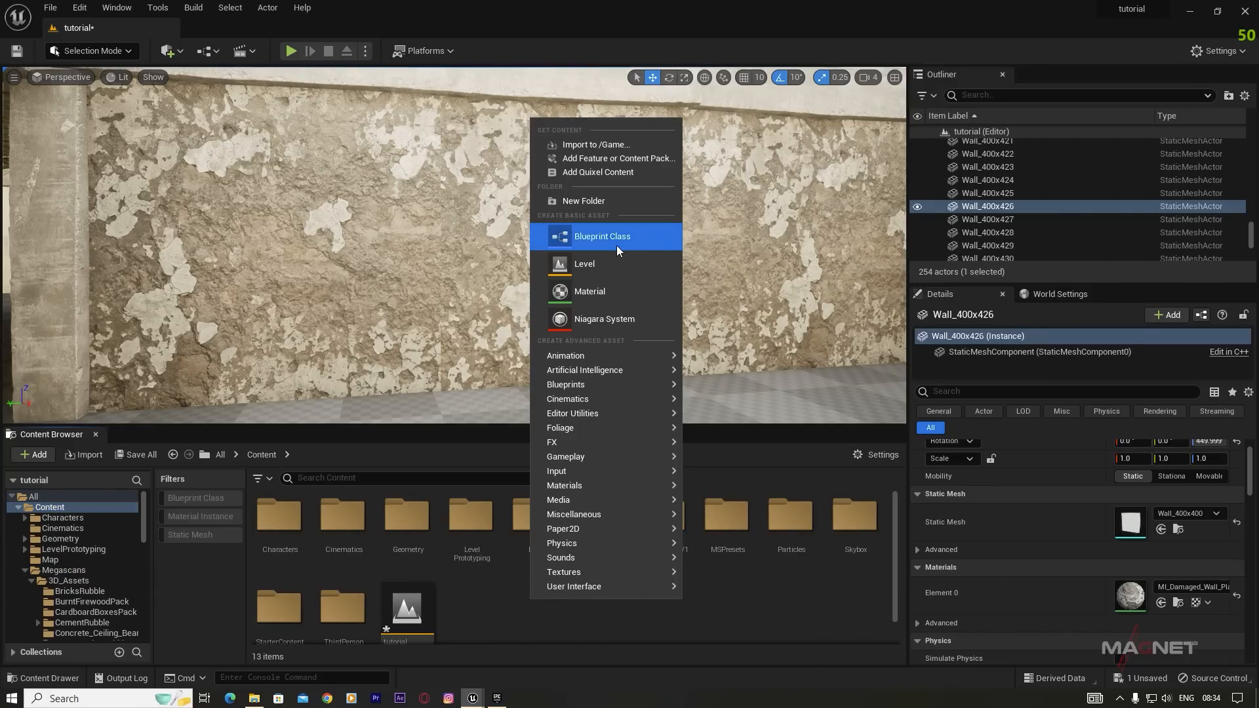
click(597, 176)
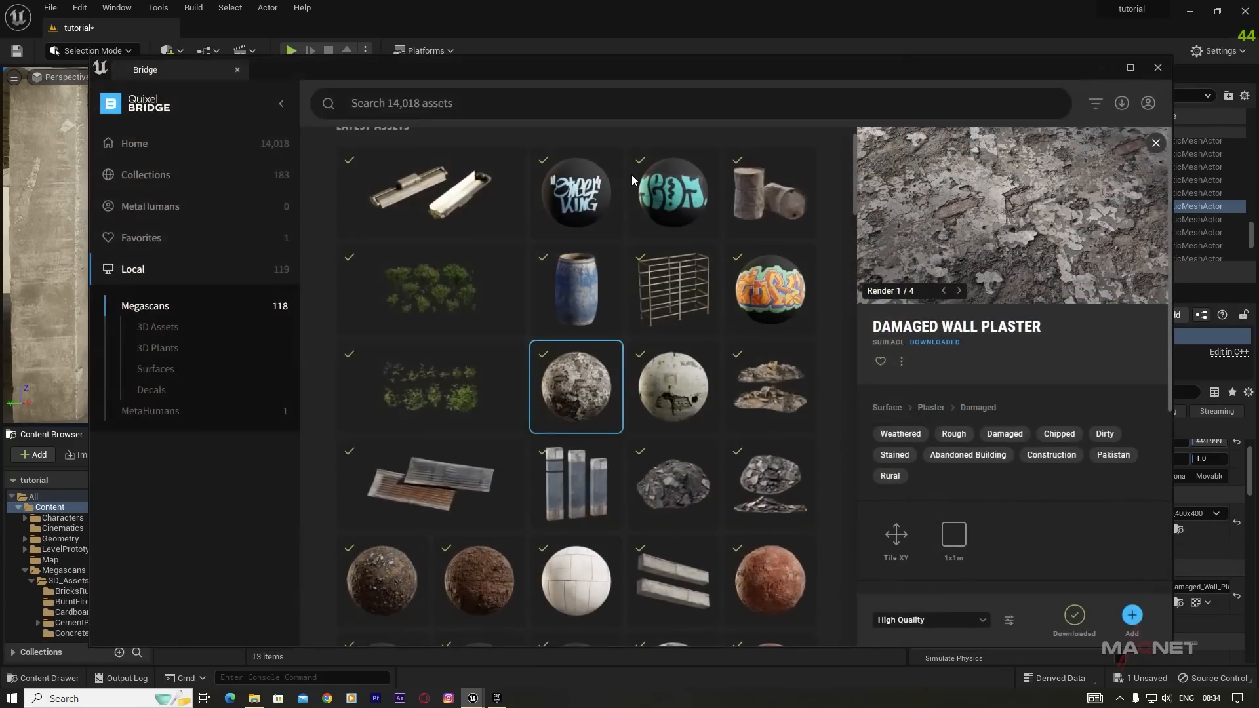
click(667, 393)
scroll(737, 590, down, 3)
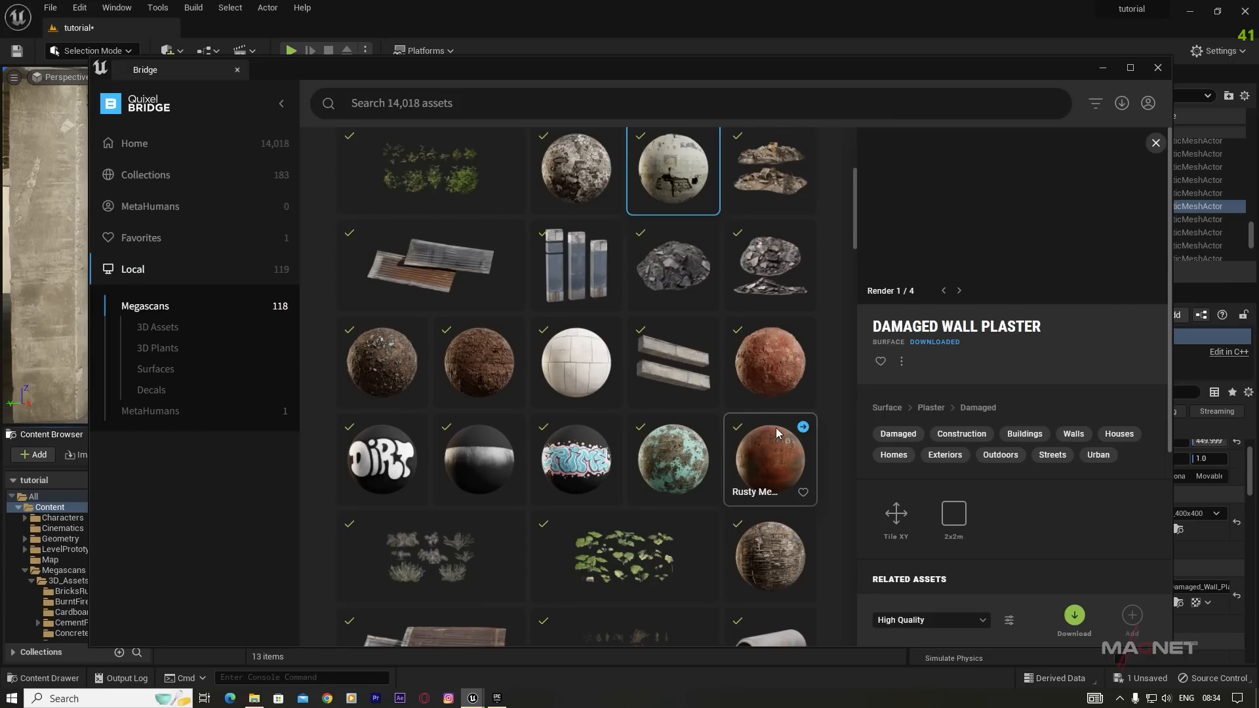
click(759, 367)
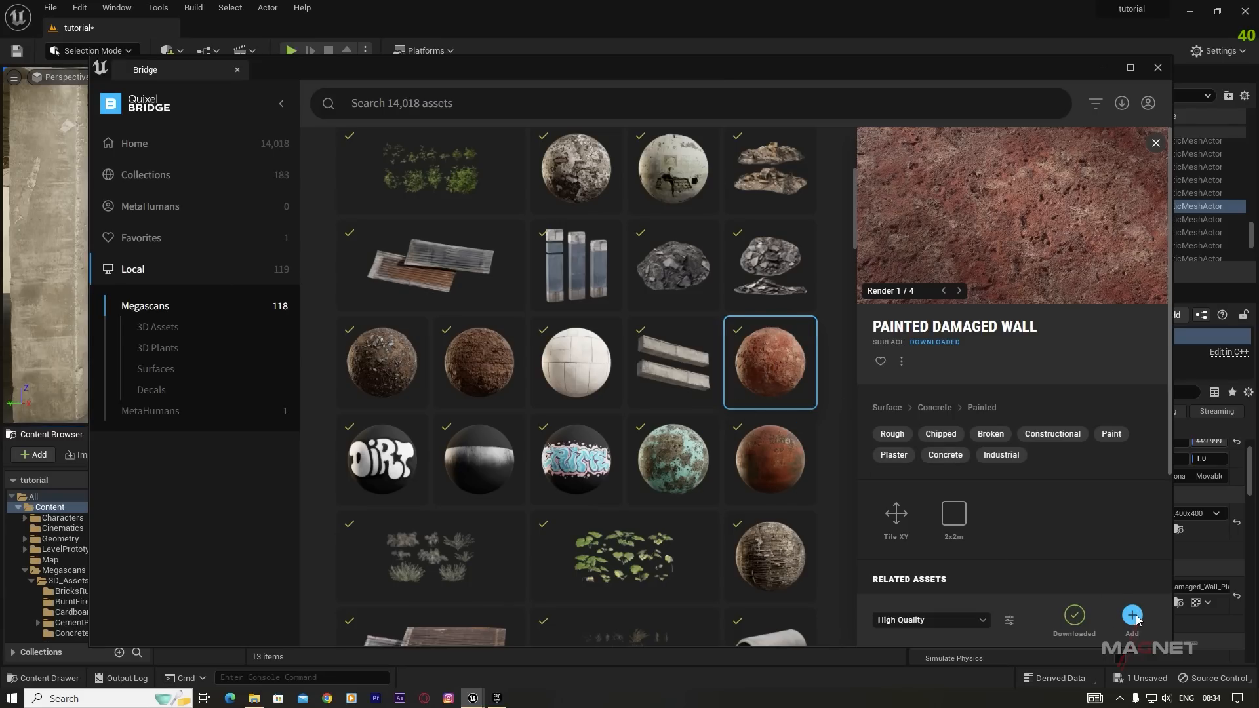
click(1102, 69)
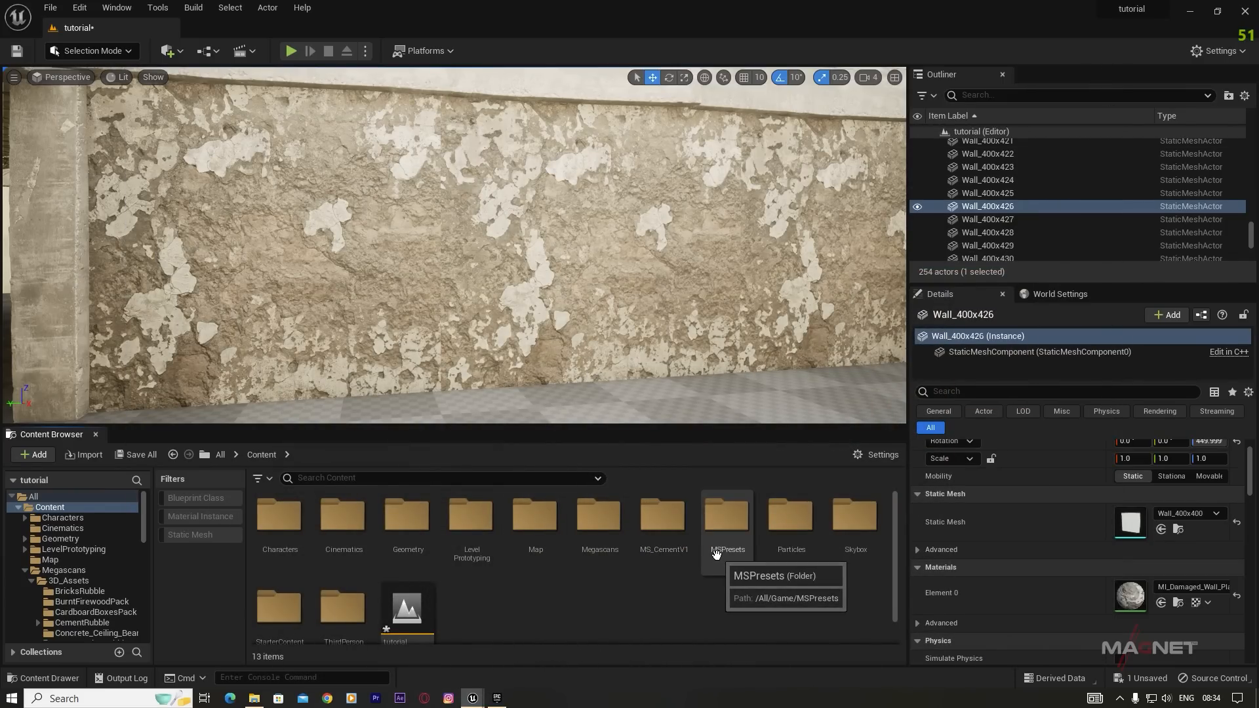
Step: Filter the Megascans Surfaces folder to material instances and apply MI_Painted_Damaged_Wall to the wall panel beside the corner column
scroll(339, 622, down, 1)
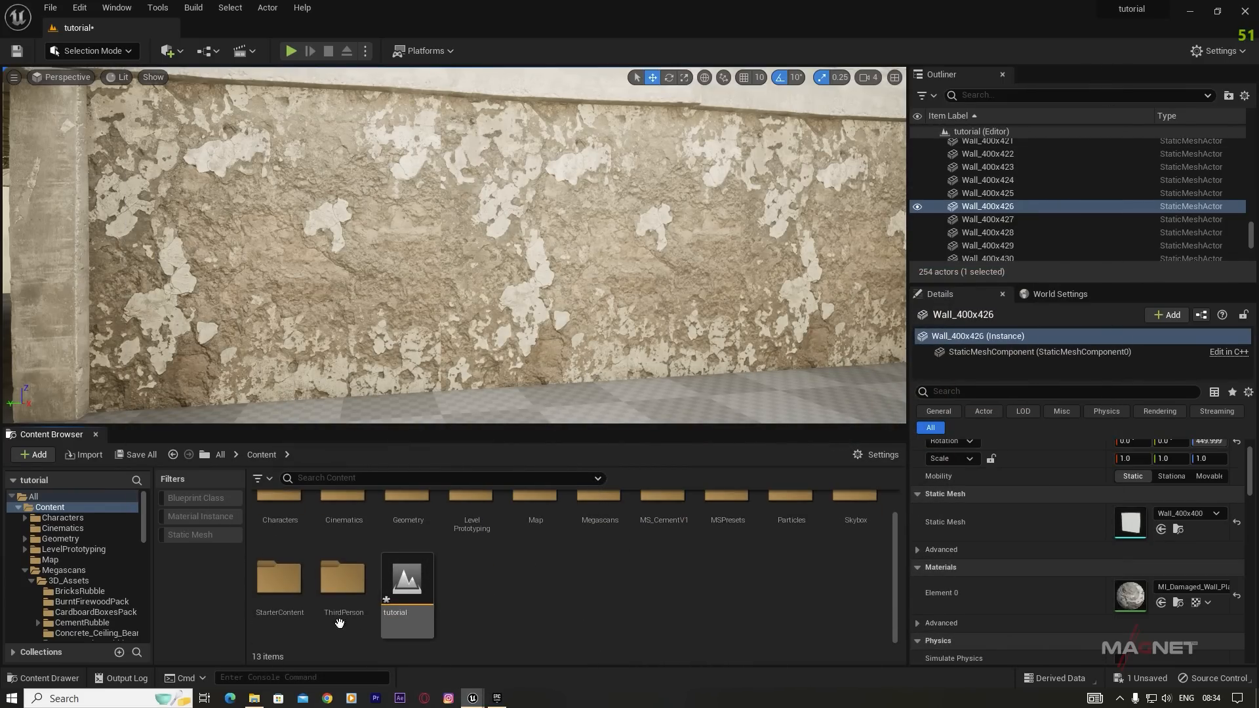
double_click(584, 520)
double_click(504, 517)
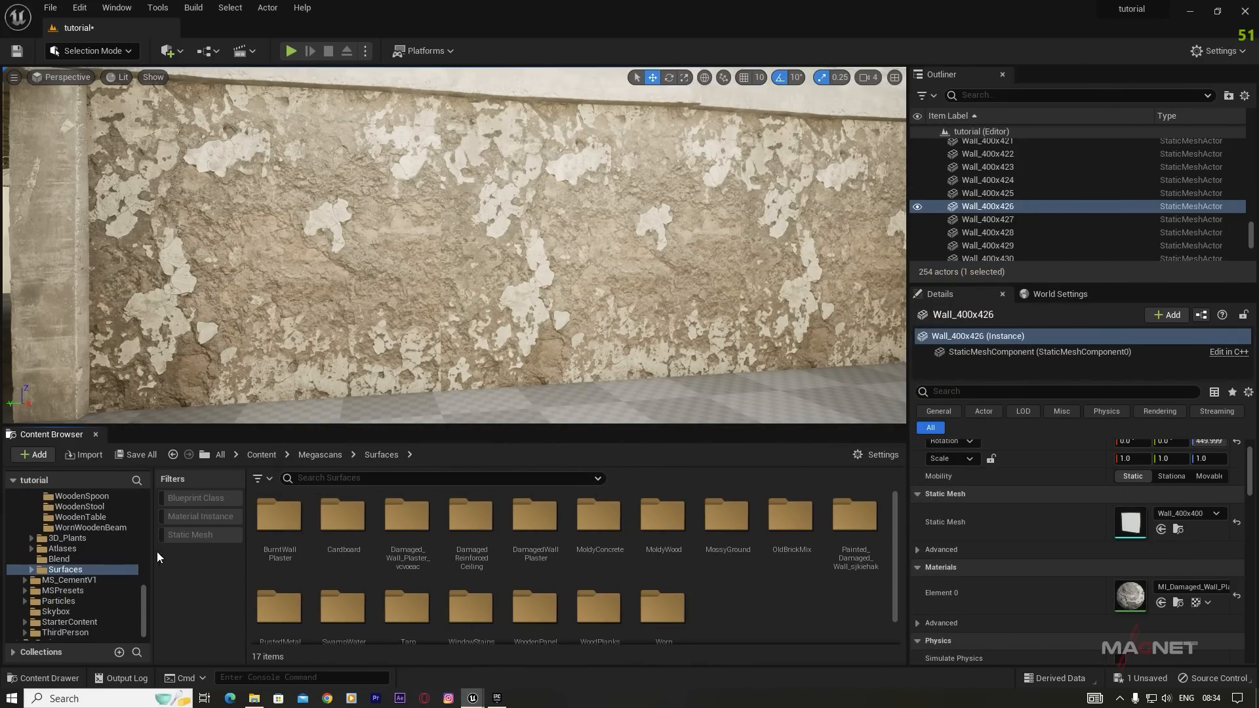
click(198, 517)
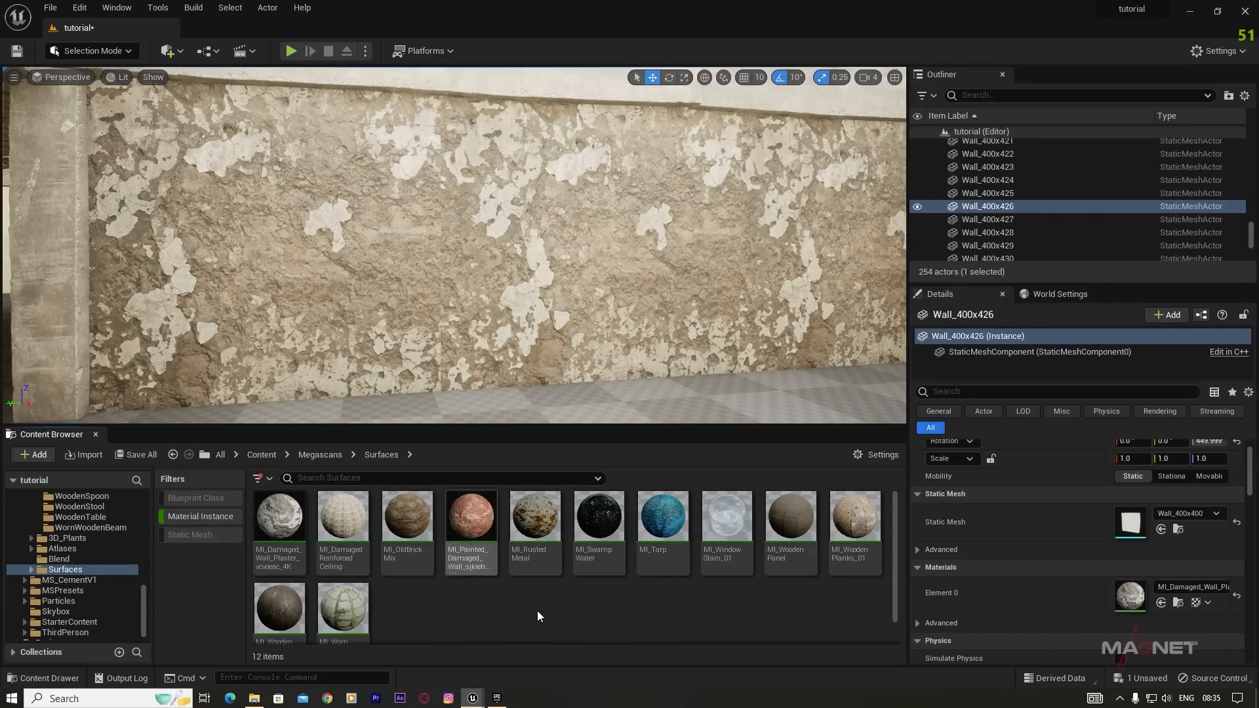
click(449, 555)
right_drag(466, 312, 734, 312)
mouse_move(471, 518)
mouse_down()
mouse_move(500, 342)
mouse_move(619, 249)
mouse_up()
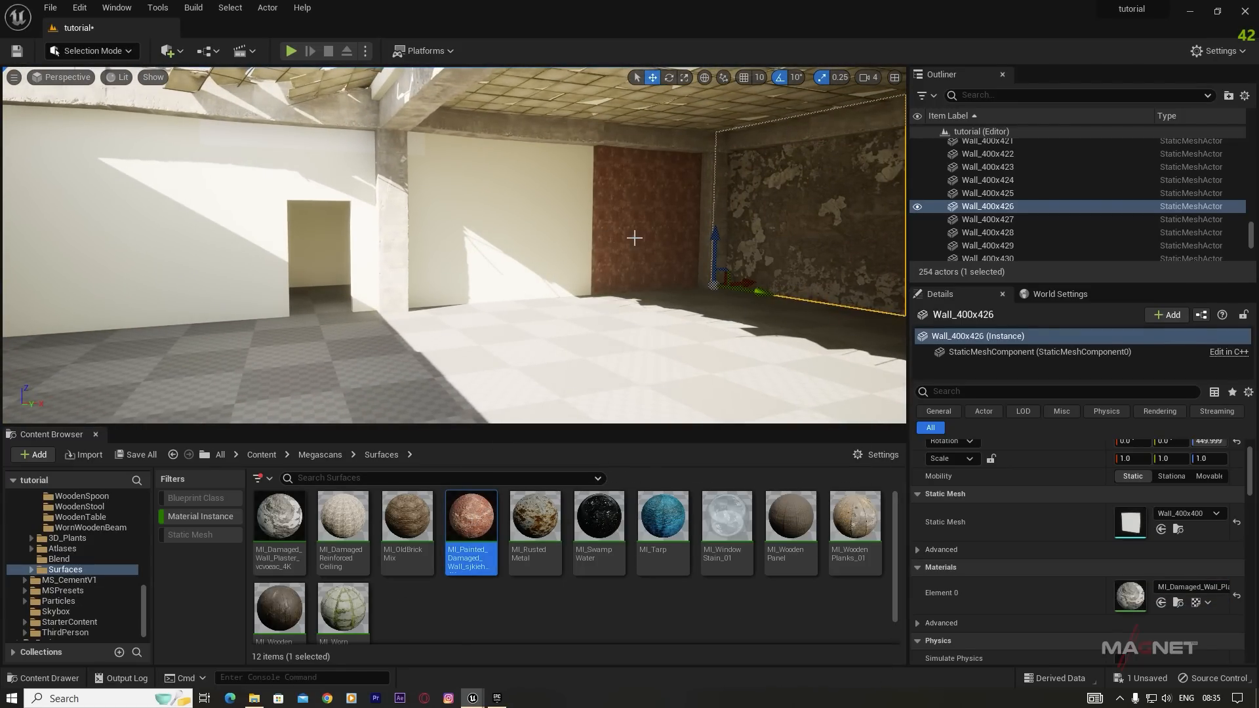
Step: Enable Tiling/Offset in the Painted Damaged Wall material instance and set Tiling X and Tiling Y to 0.2
double_click(471, 517)
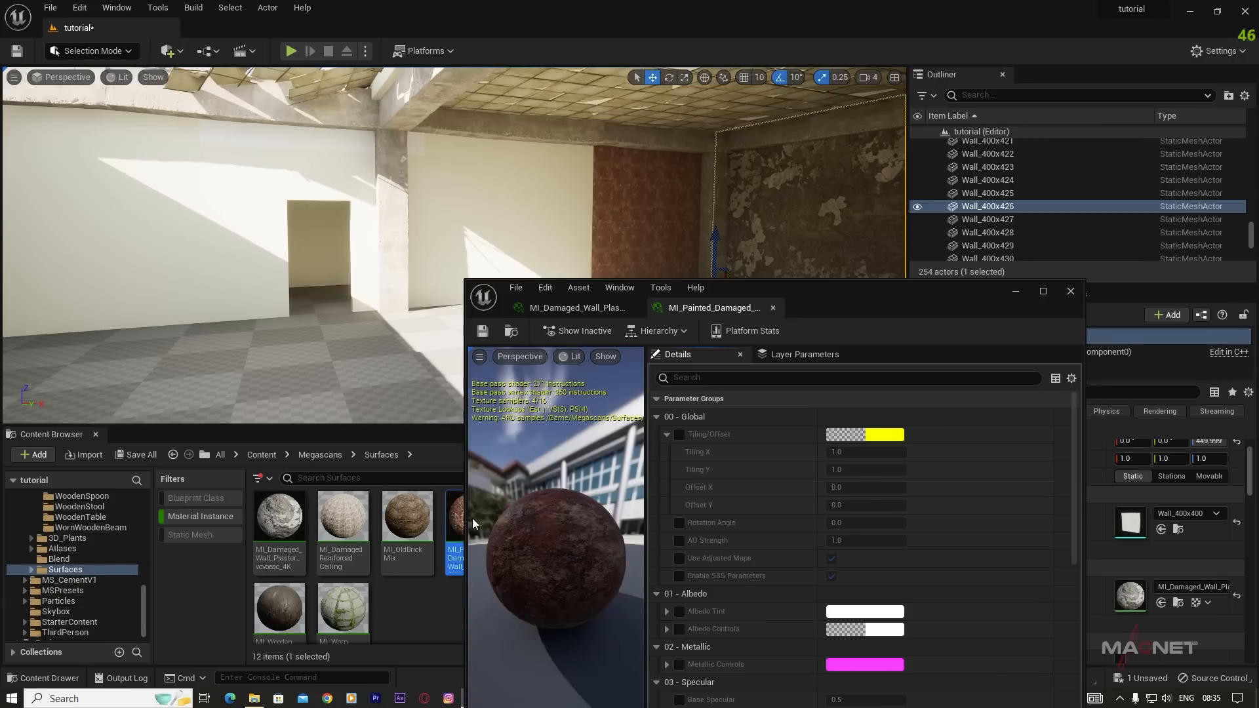
click(679, 434)
click(847, 453)
text(.2)
click(834, 470)
text(.2)
key(Return)
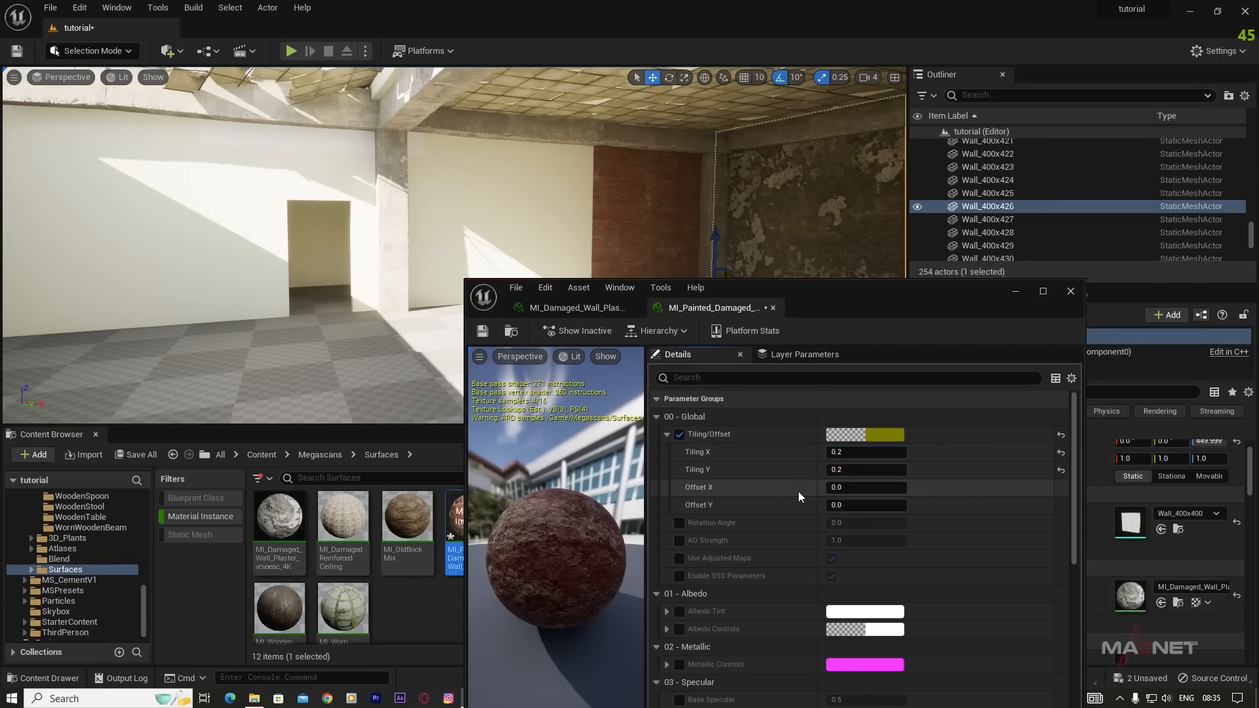
click(1021, 289)
Step: Apply the red painted damaged wall material to the adjoining white wall panel
drag(471, 524, 538, 262)
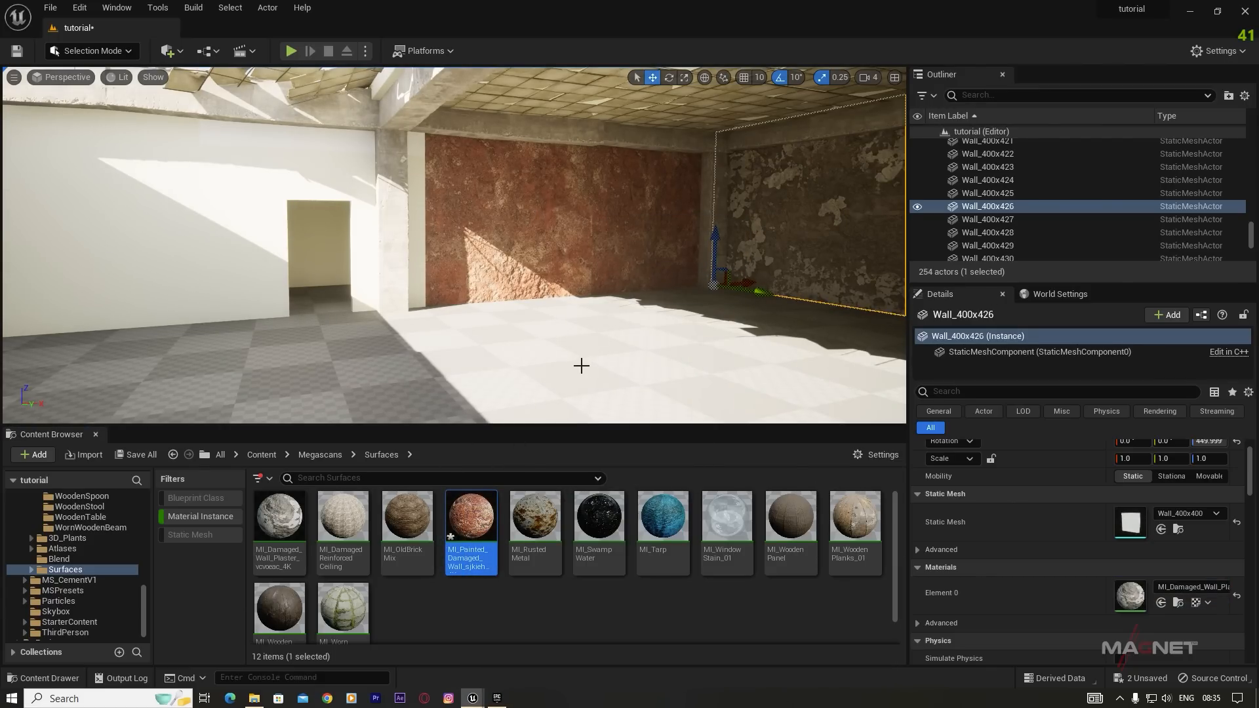
right_drag(580, 356, 534, 329)
key(w)
right_drag(596, 143, 577, 189)
key(s)
Step: Turn off rotation snapping and rotate the concrete ceiling beam above the red wall to about 0.72° on Y
click(571, 194)
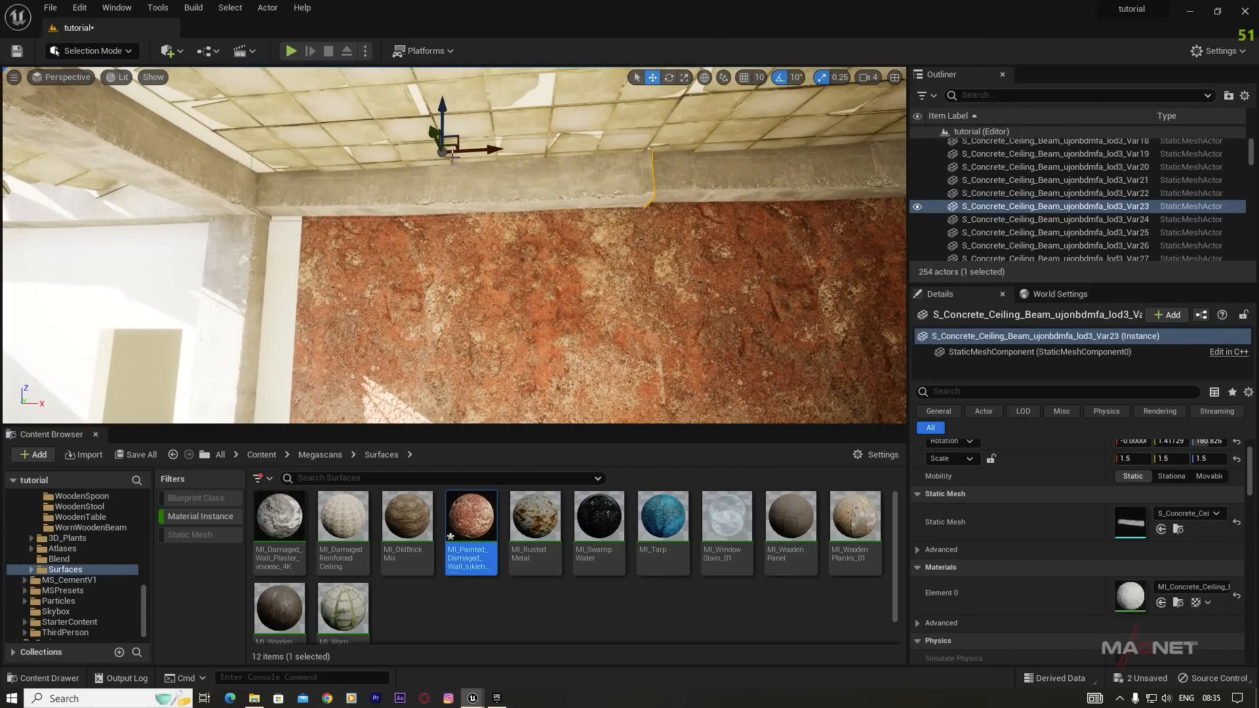
key(e)
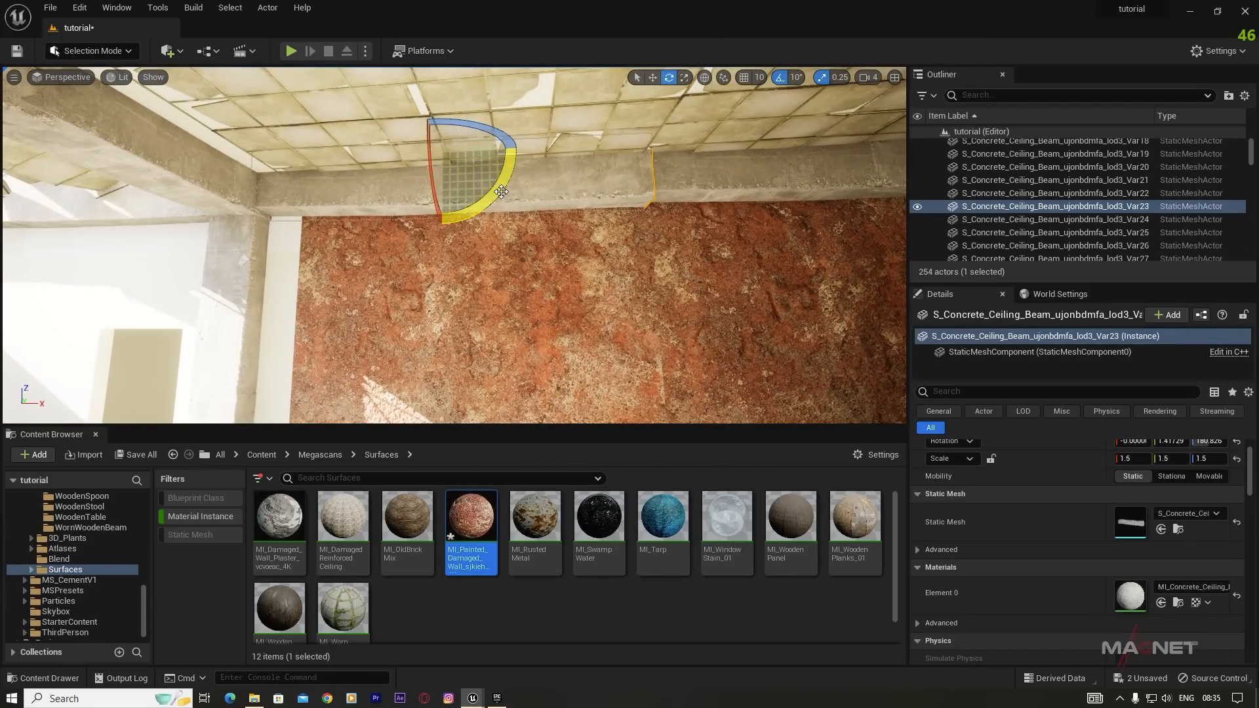
drag(521, 147, 575, 150)
click(777, 78)
drag(496, 190, 556, 289)
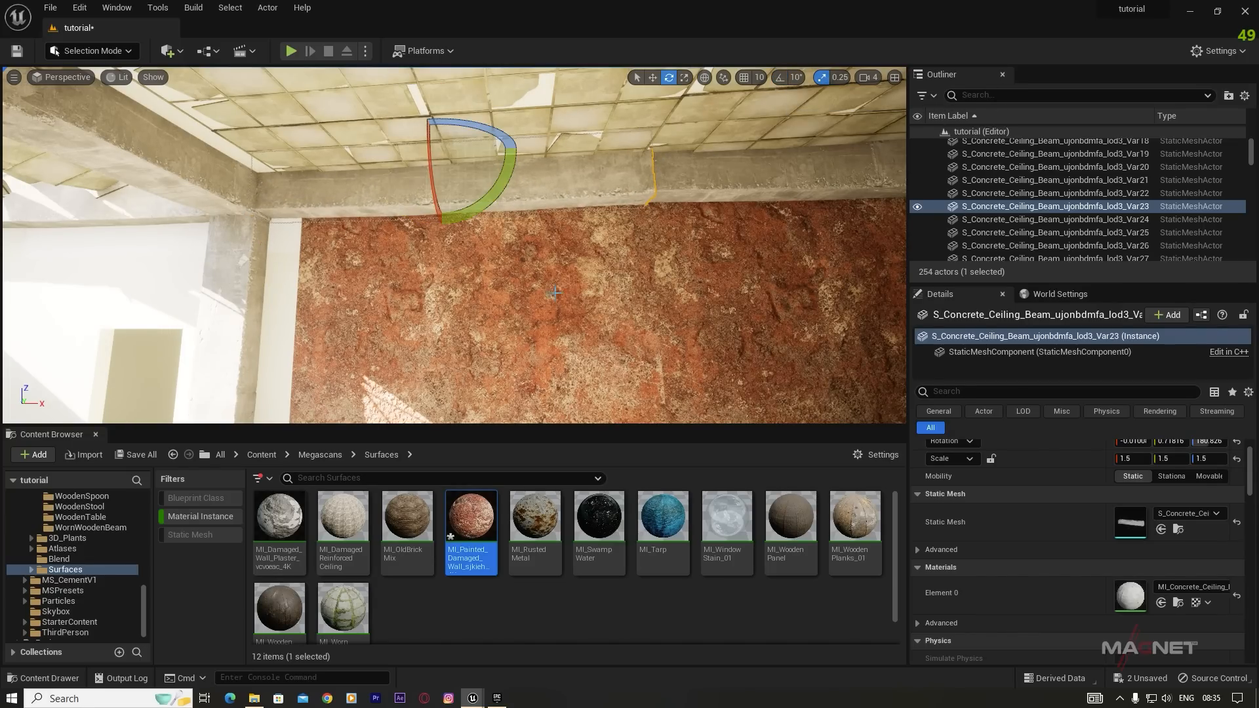
Step: Slide both red wall panels sideways to close the gap beside the column at the doorway wall
click(556, 288)
key(w)
key(f)
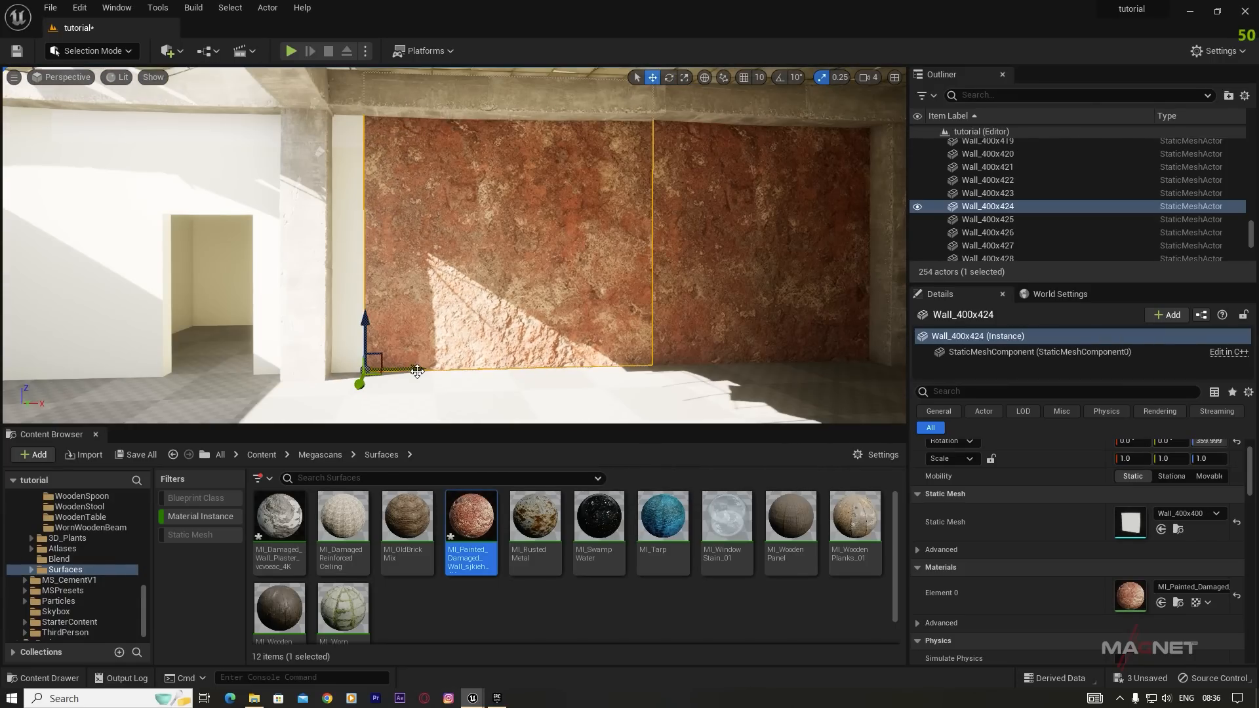
drag(417, 371, 372, 372)
right_drag(444, 323, 518, 341)
click(561, 261)
drag(521, 326, 495, 330)
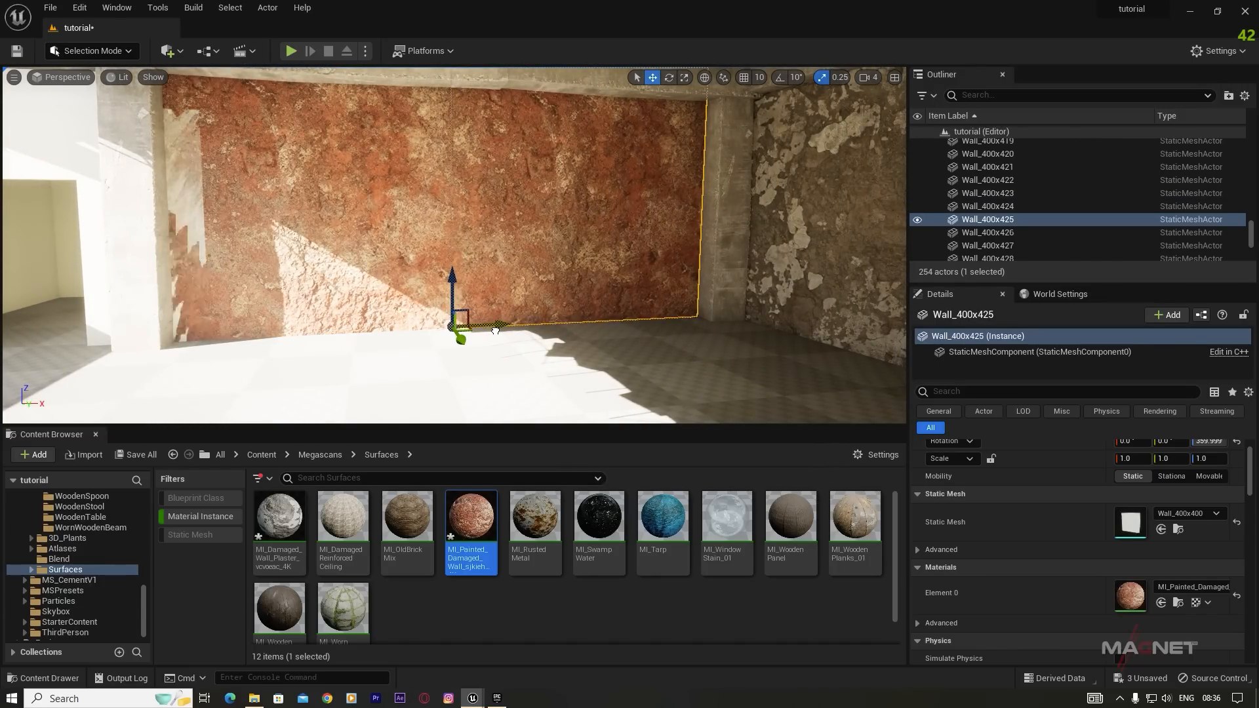
Step: Nudge the doorway wall beside the red wall slightly along its Y axis, and select the red panel nearest the corner column
click(77, 139)
right_drag(77, 139, 27, 142)
right_drag(227, 246, 214, 250)
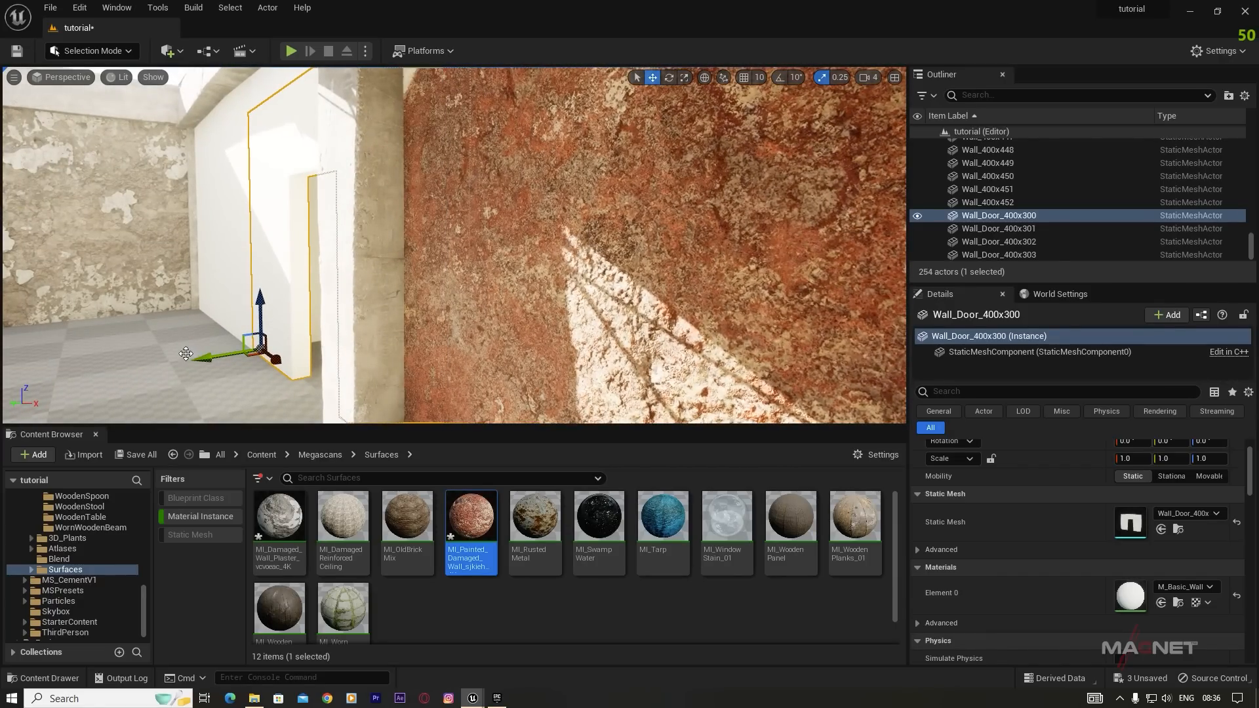
drag(208, 358, 214, 357)
right_drag(392, 304, 361, 307)
right_drag(443, 132, 537, 127)
click(491, 406)
right_drag(490, 407, 485, 393)
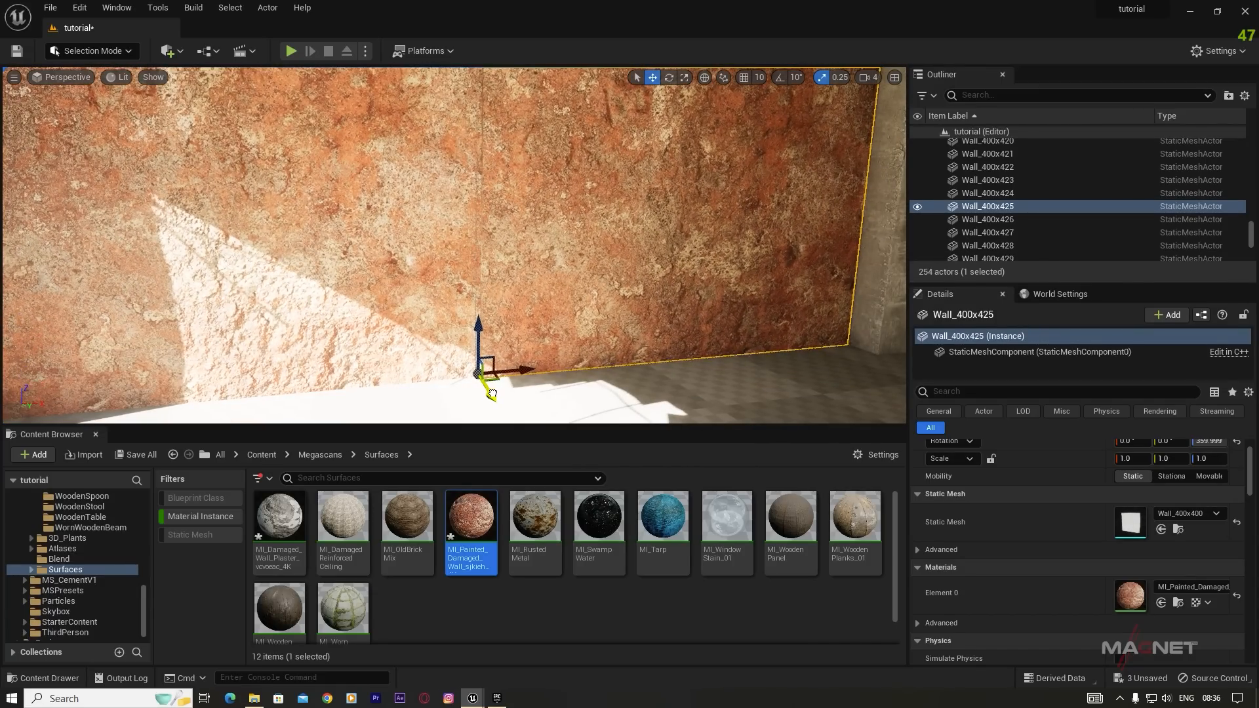
Step: Scale the concrete column in the corner between the red and plaster walls to 1.75 on its Y axis
right_drag(562, 358, 662, 356)
click(481, 254)
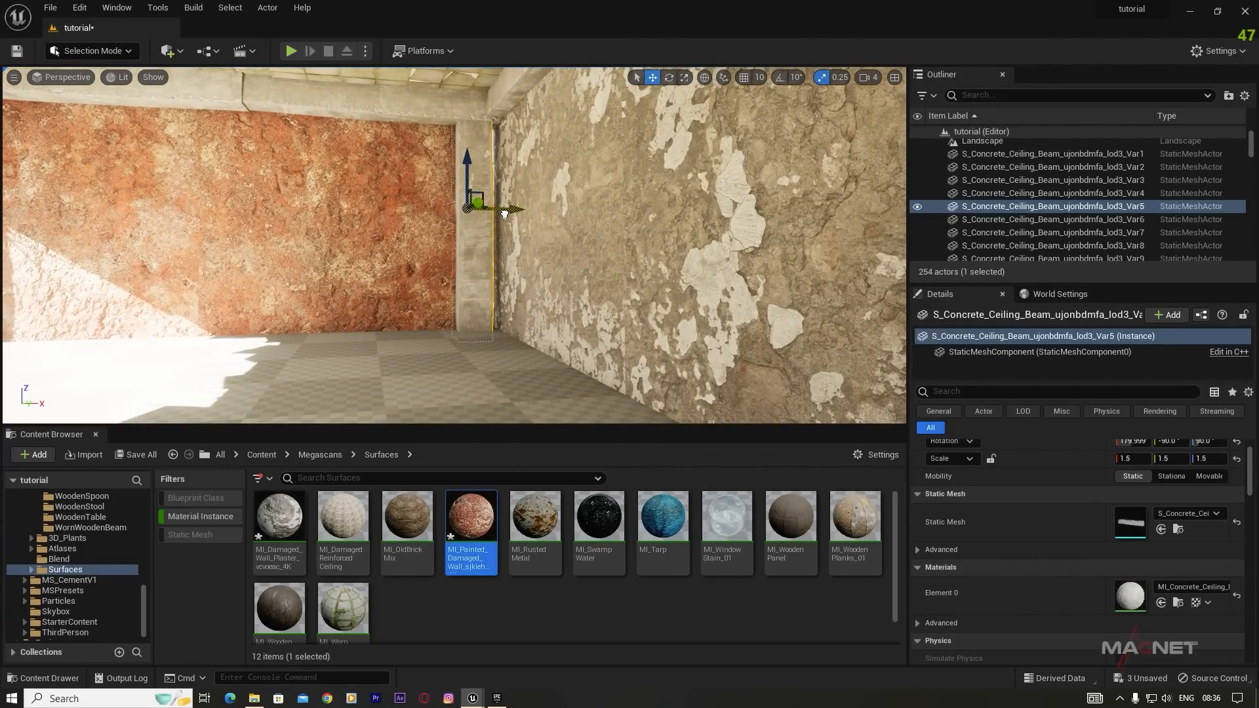
scroll(566, 273, up, 8)
key(e)
key(r)
drag(539, 190, 549, 189)
key(w)
mouse_move(549, 189)
right_down()
mouse_move(549, 124)
mouse_move(544, 154)
mouse_move(485, 187)
mouse_move(531, 184)
right_up()
key(s)
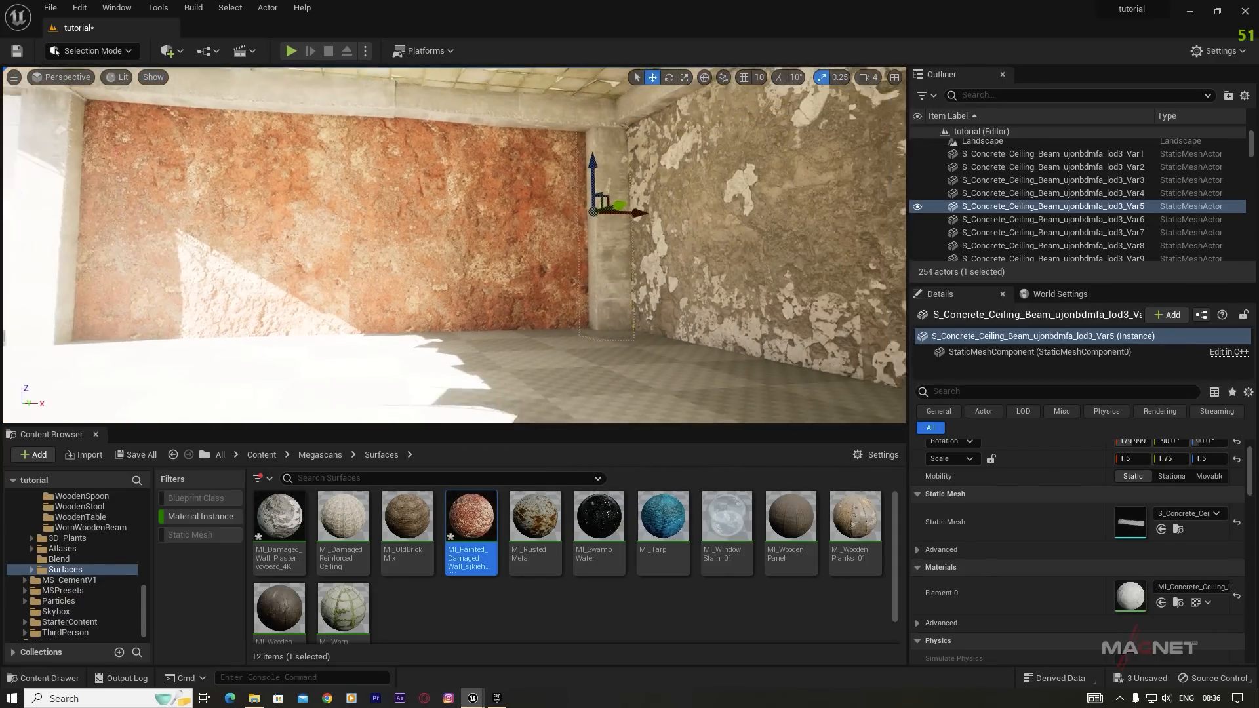
key(s)
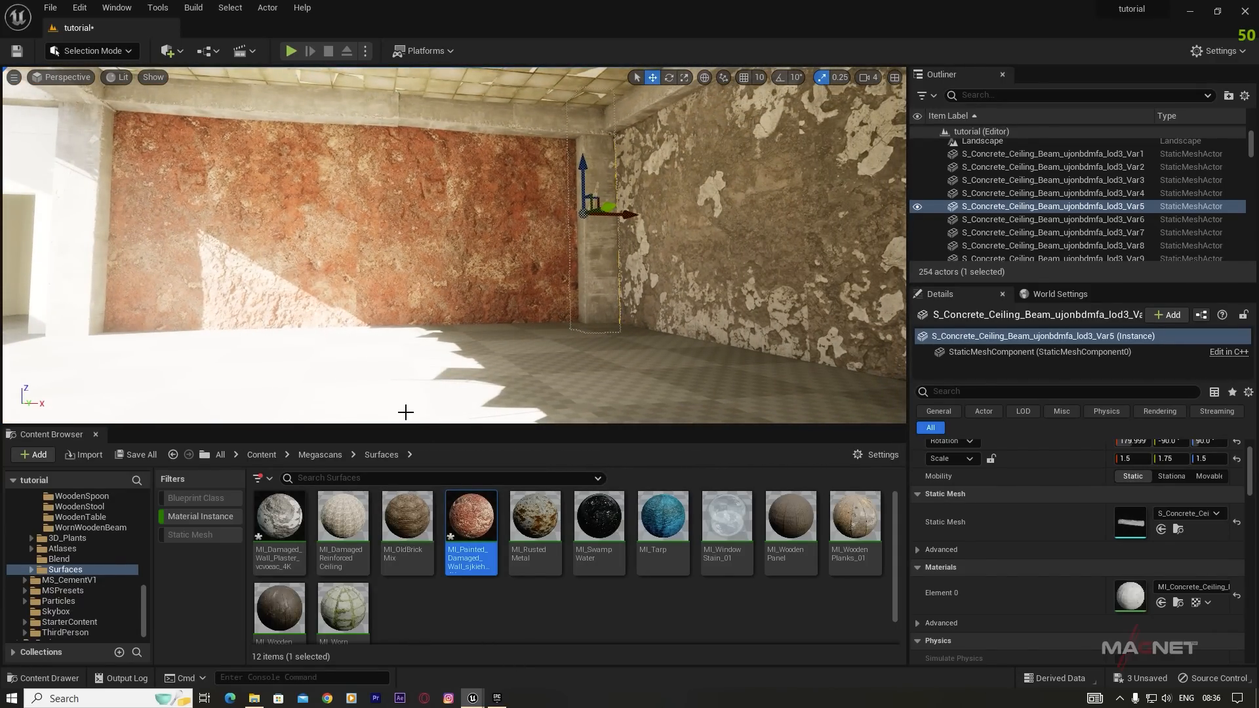
Step: Clear the material instance filter and add the Painted Concrete surface at Medium Quality from Quixel Bridge to the project
click(186, 516)
scroll(26, 534, up, 10)
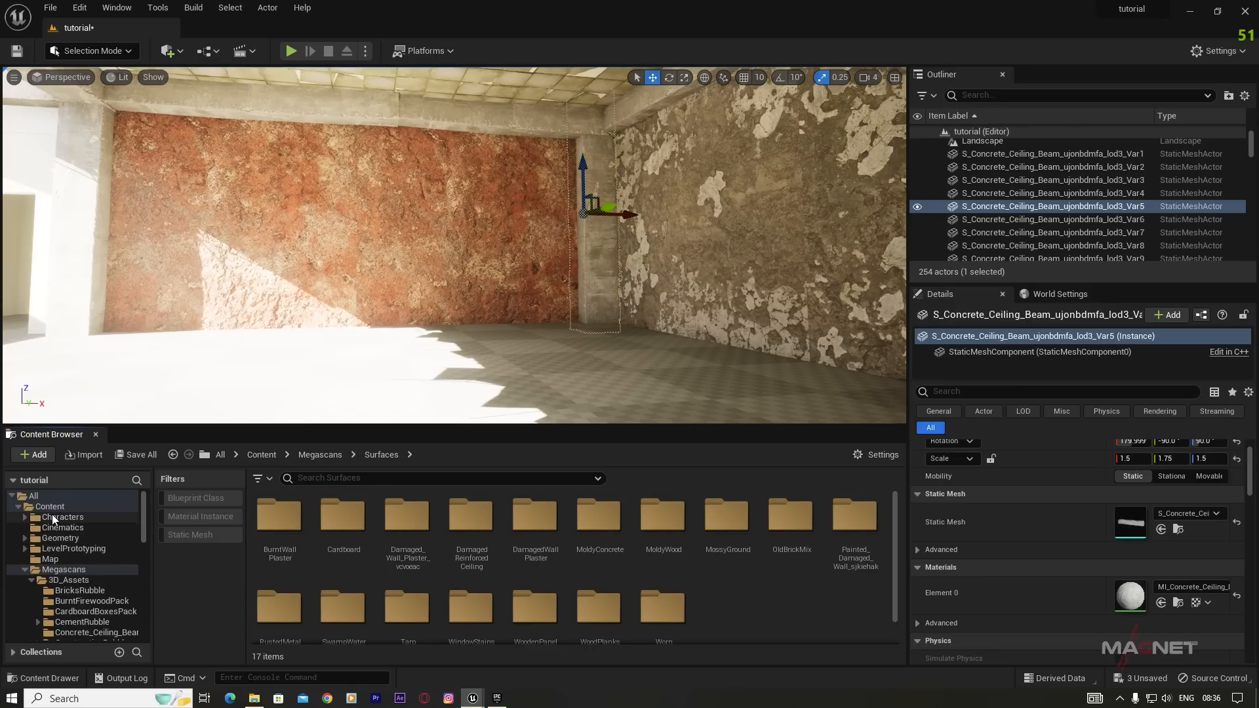
click(52, 511)
right_click(530, 600)
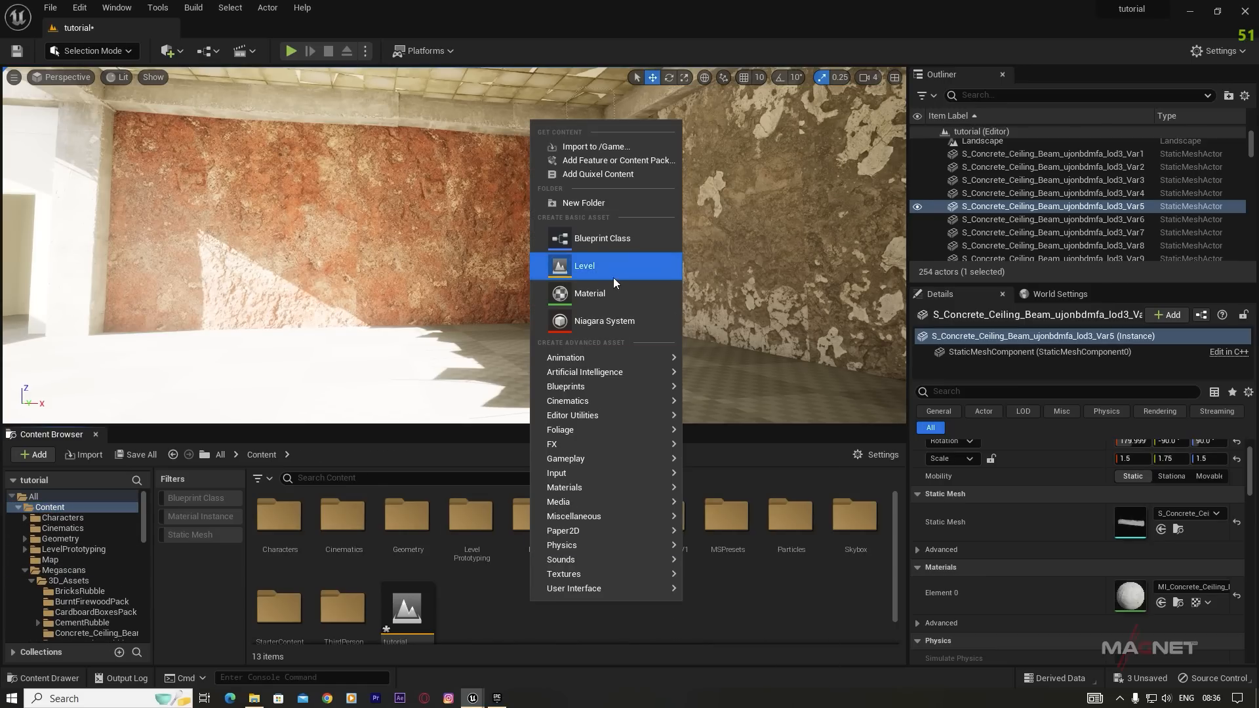
click(607, 176)
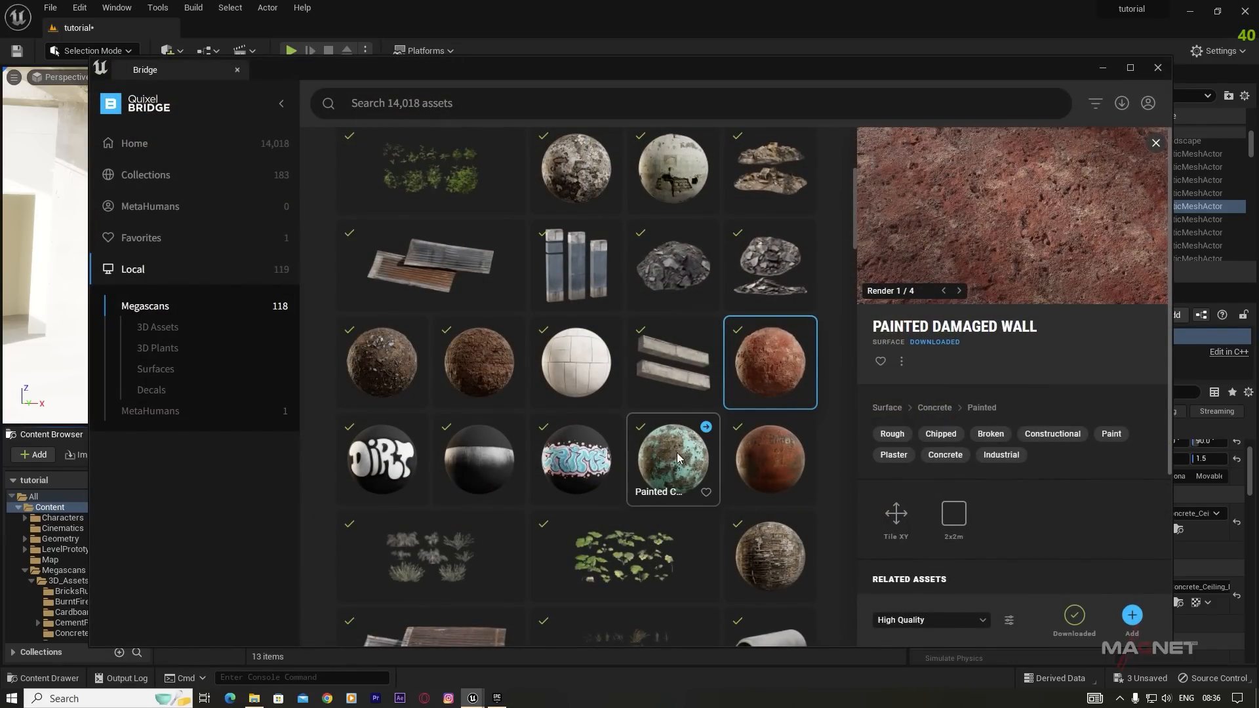
click(679, 462)
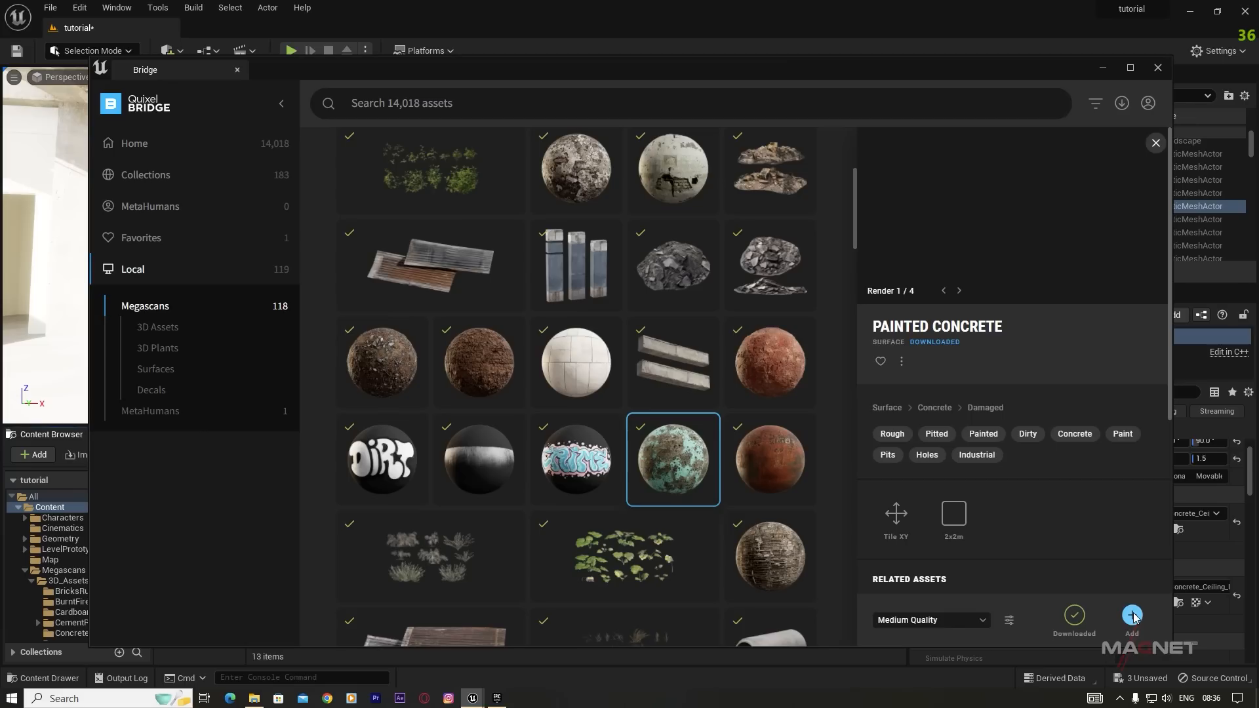
Step: Download the 2x2m Damaged Wall Plaster surface in Quixel Bridge at High Quality
scroll(754, 367, up, 4)
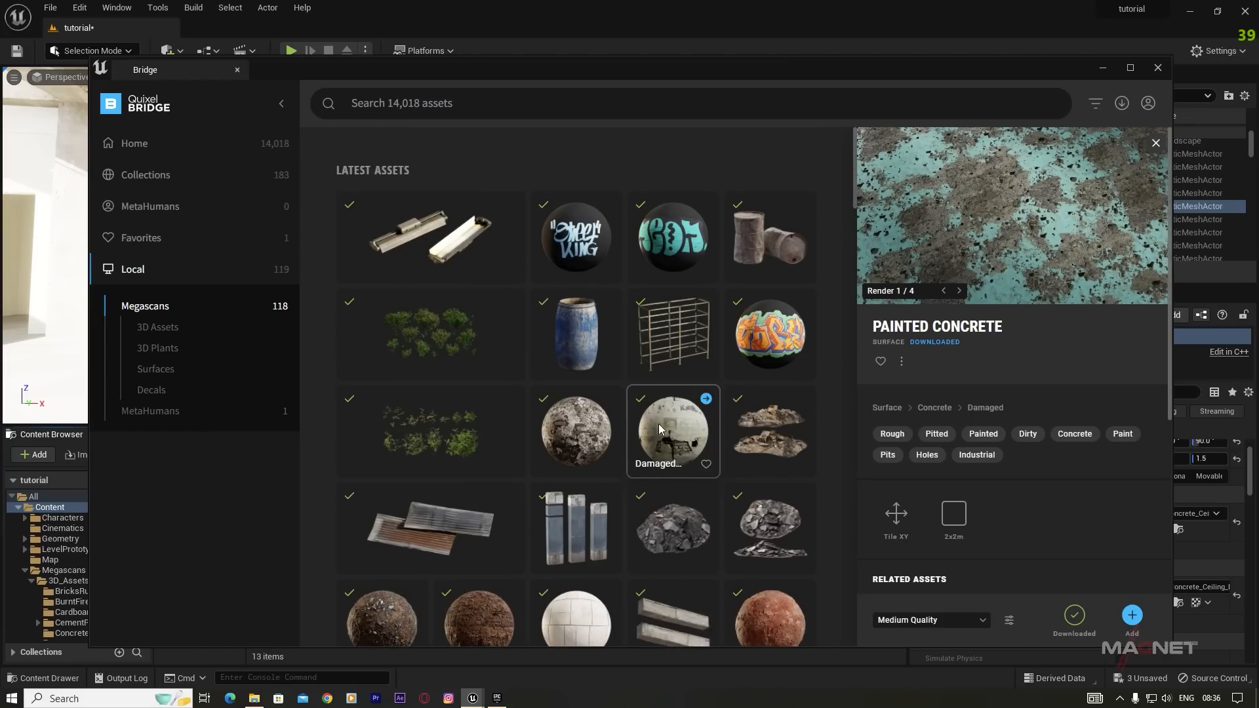
click(664, 445)
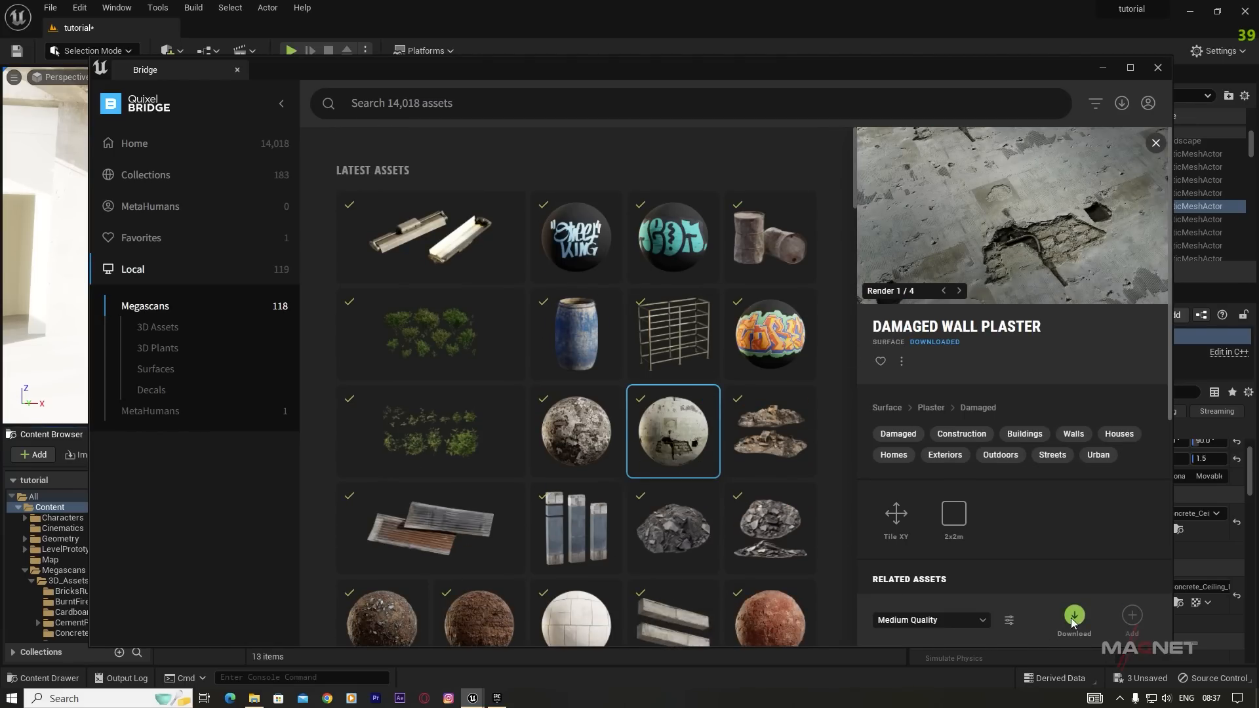
click(983, 623)
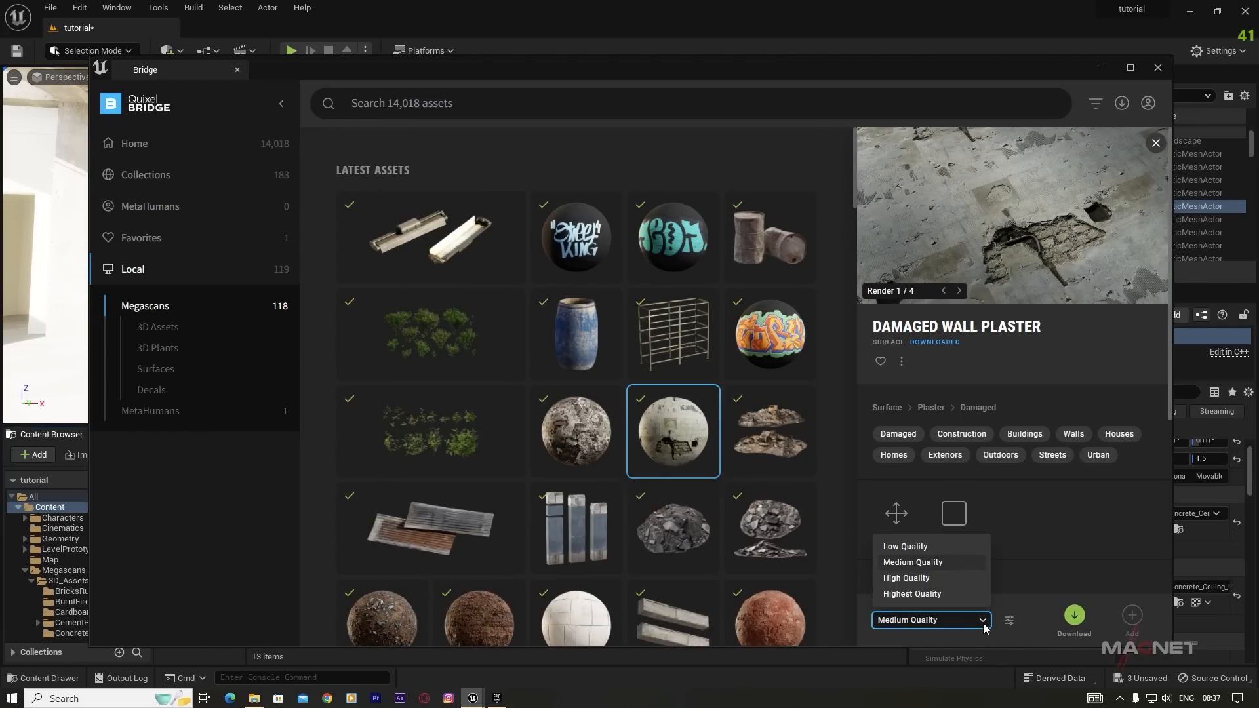
click(904, 578)
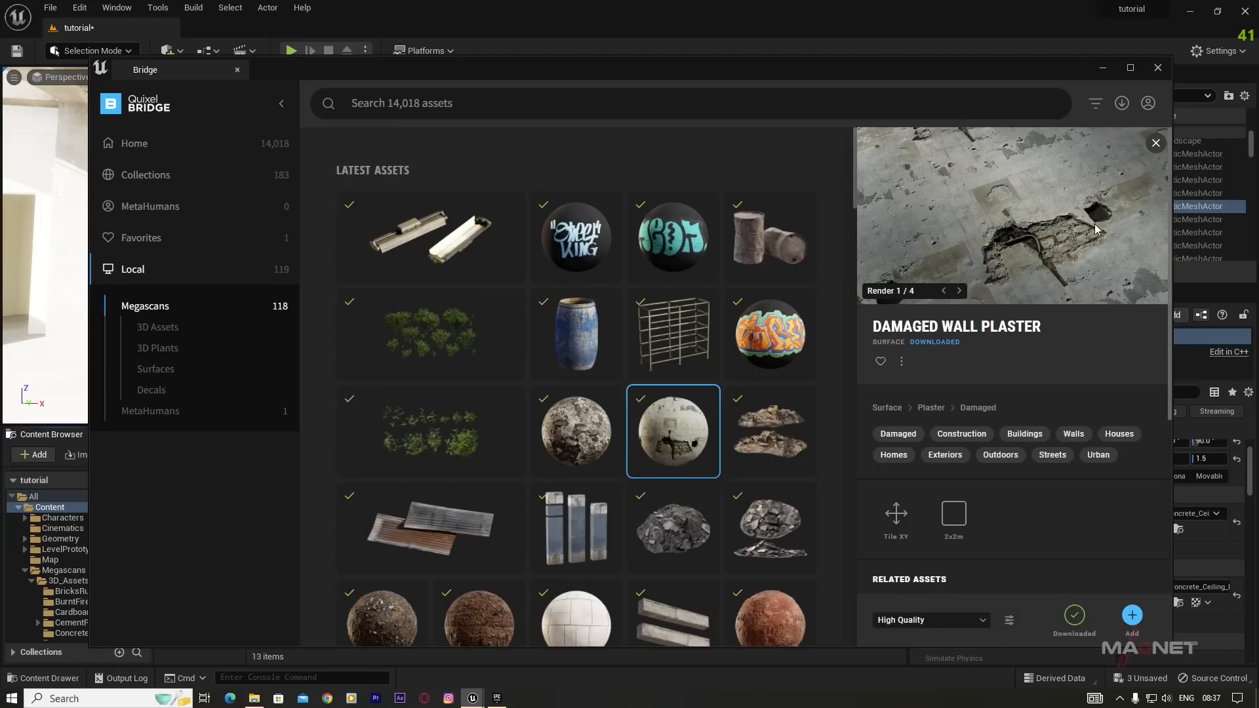
Step: Minimize Quixel Bridge and apply the new Damaged Wall Plaster material to the blank wall beside the doorway
click(1103, 69)
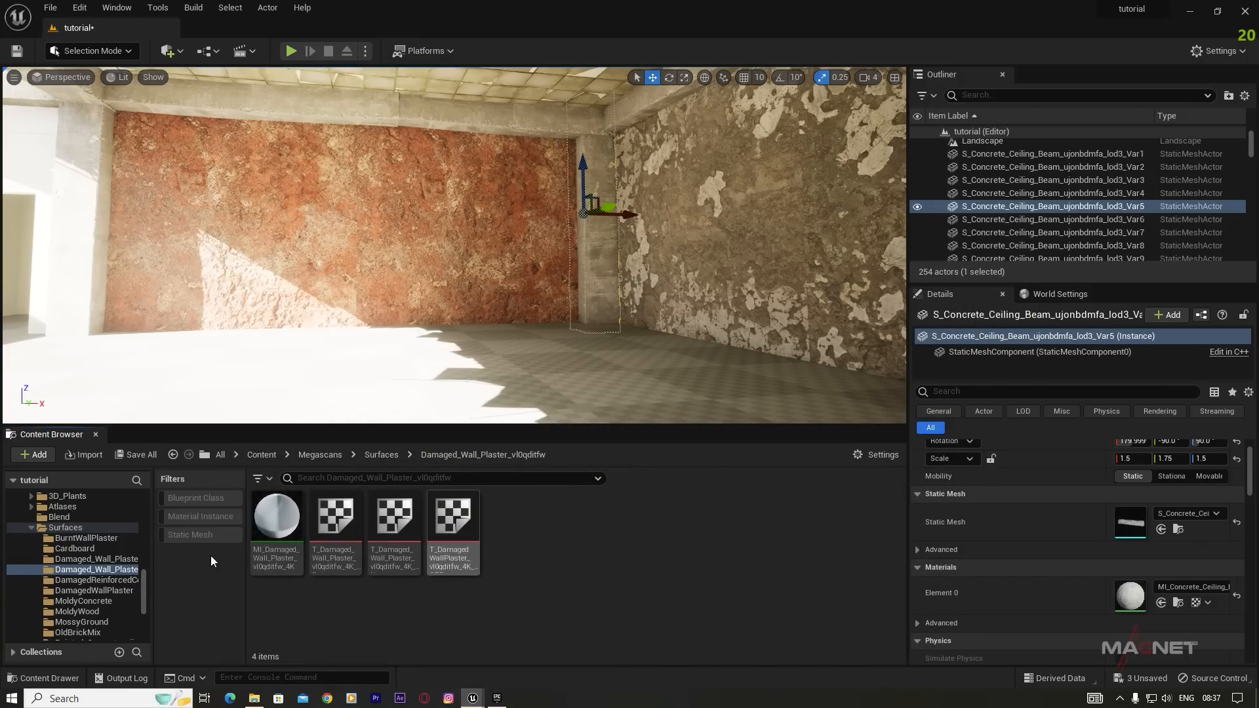
right_drag(521, 329, 423, 329)
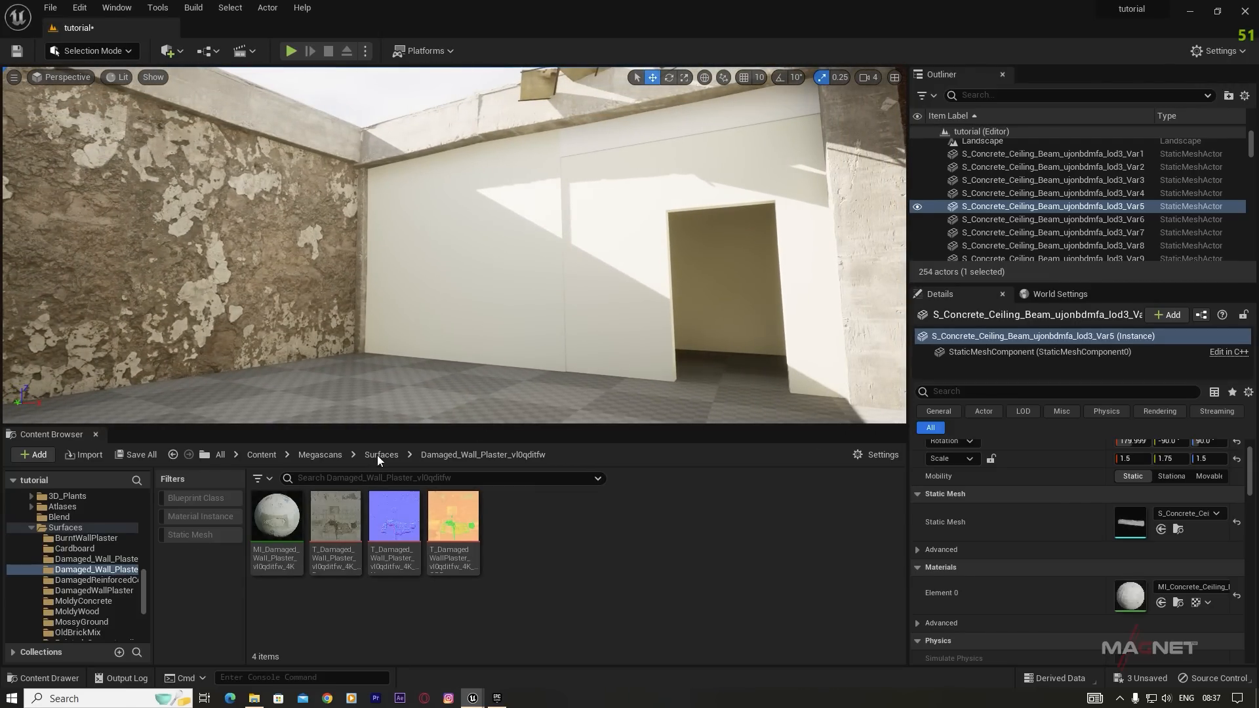
drag(276, 516, 446, 299)
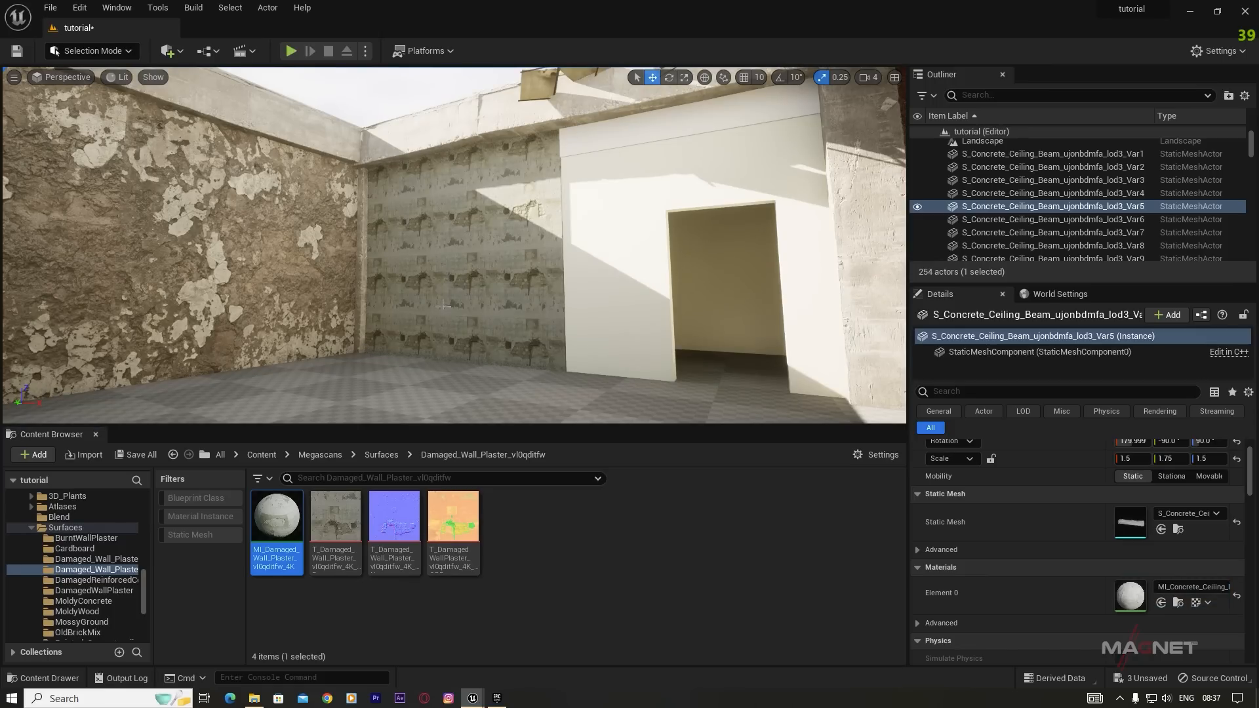
Step: Set the new Damaged Wall Plaster material's Tiling X and Tiling Y to 0.2 and save it
double_click(276, 516)
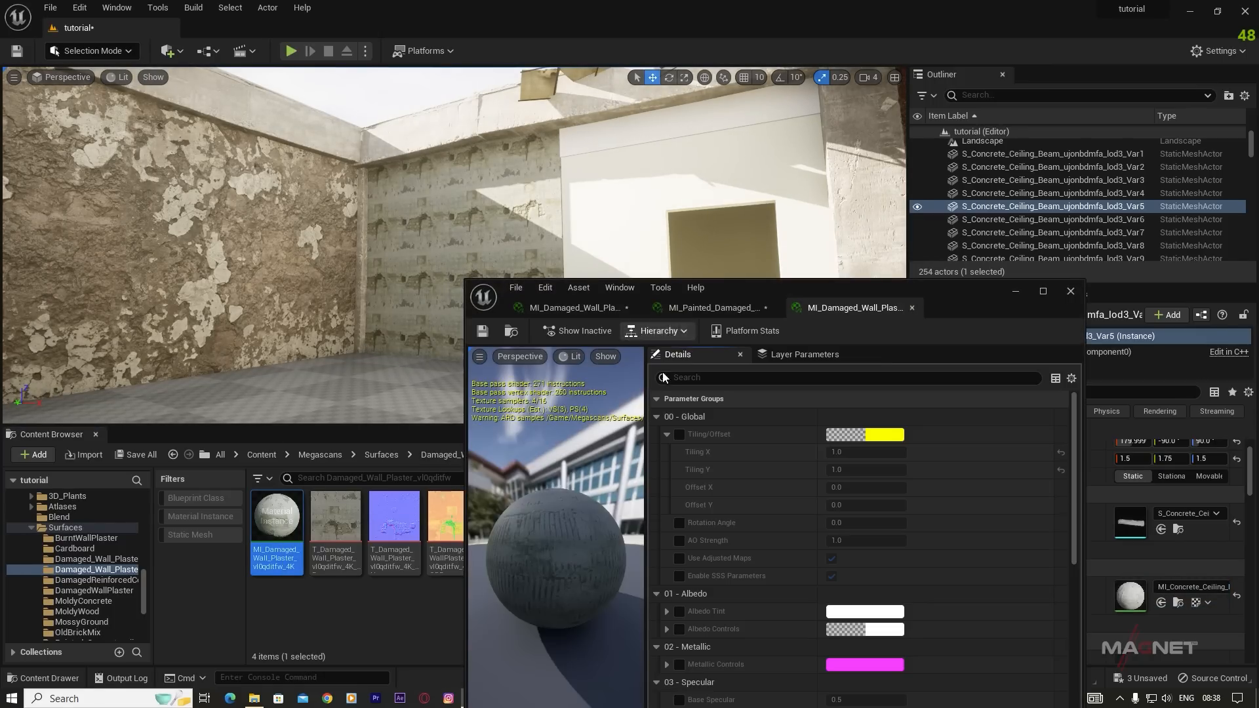
text(0.2)
key(Tab)
text(0.2)
key(Return)
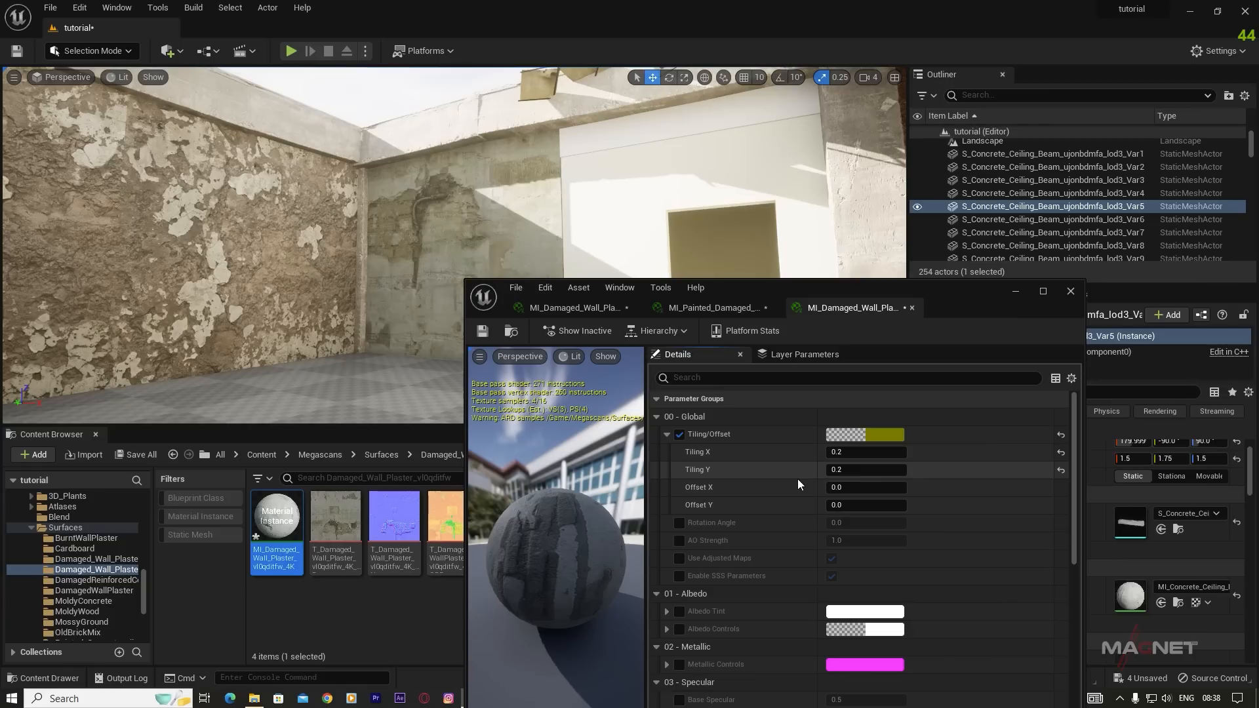
click(479, 334)
click(1014, 291)
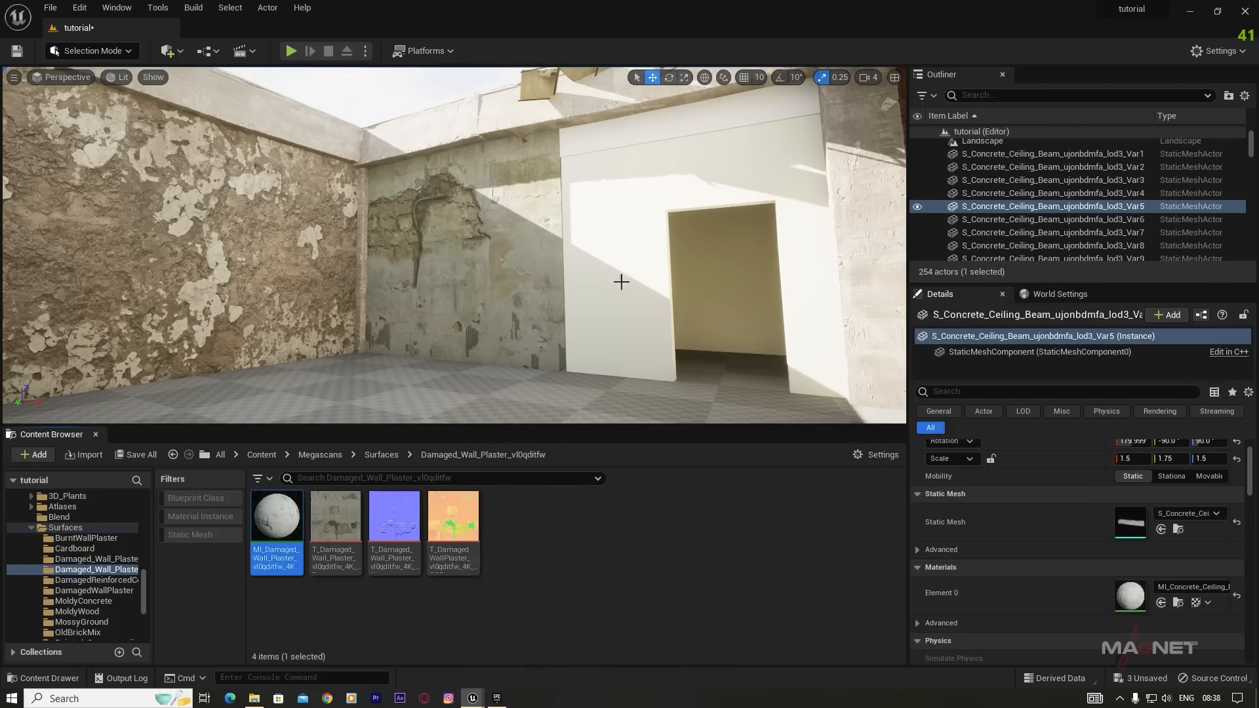
Step: Try the same cracked Damaged Wall Plaster material on the doorway wall
drag(277, 525, 609, 275)
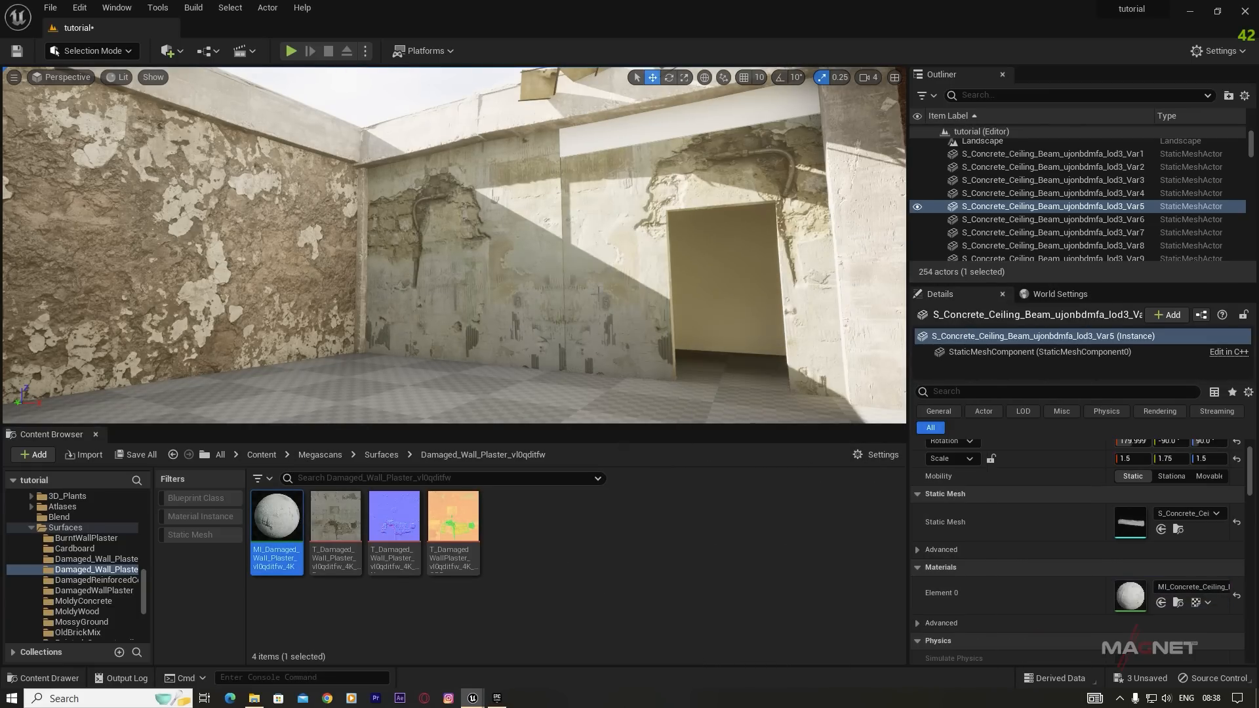
right_drag(621, 320, 657, 299)
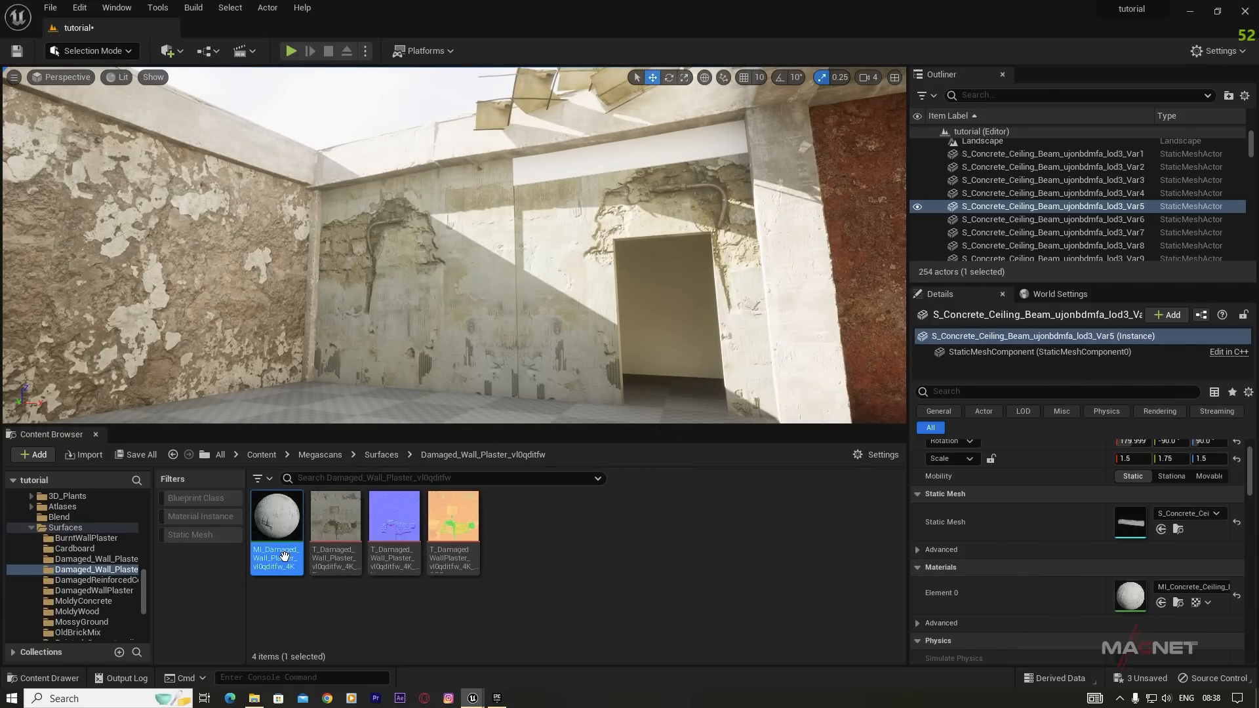
Step: Filter the Megascans Surfaces folder to material instances and apply the peeling Damaged Wall Plaster to the doorway wall
key(alt+Left)
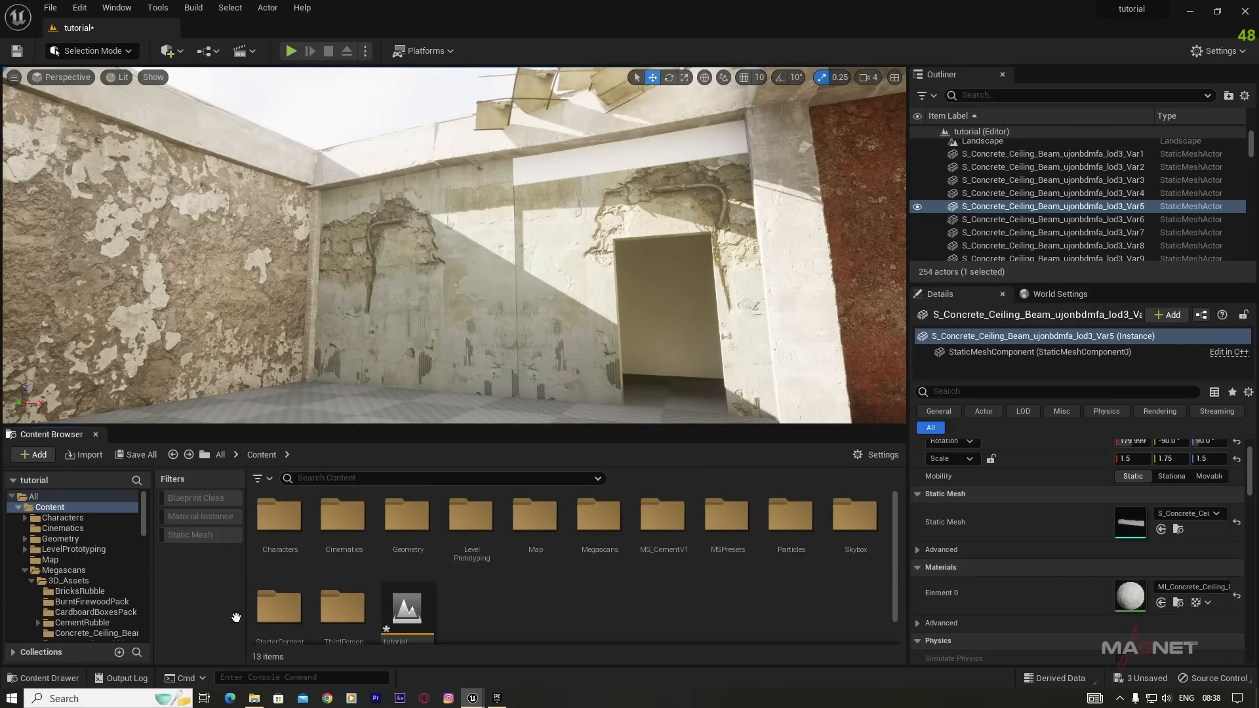
double_click(609, 521)
double_click(511, 521)
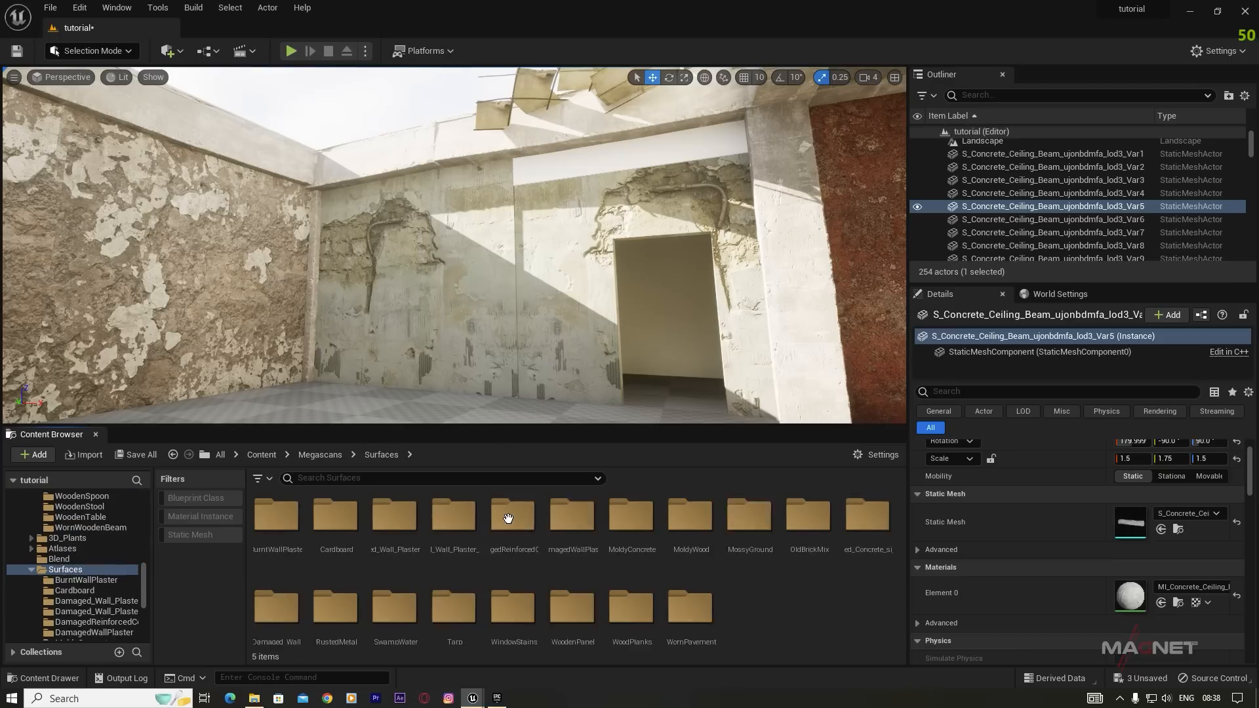
click(198, 516)
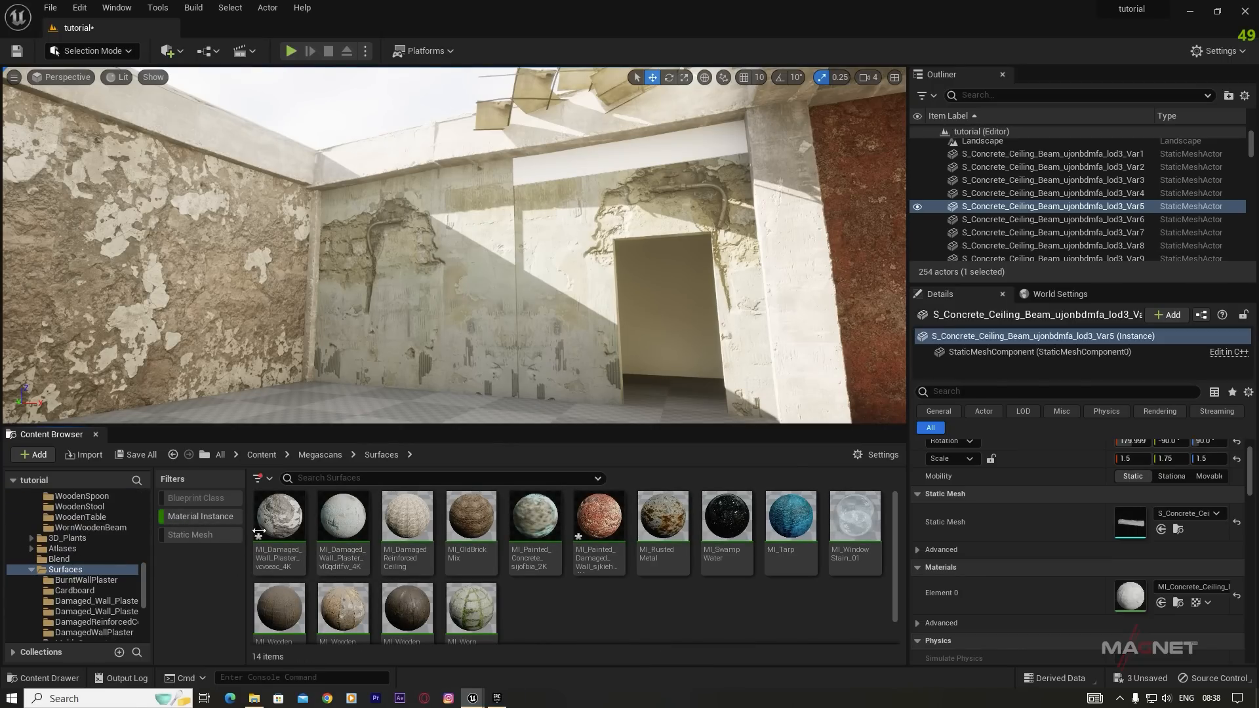
drag(287, 511, 593, 265)
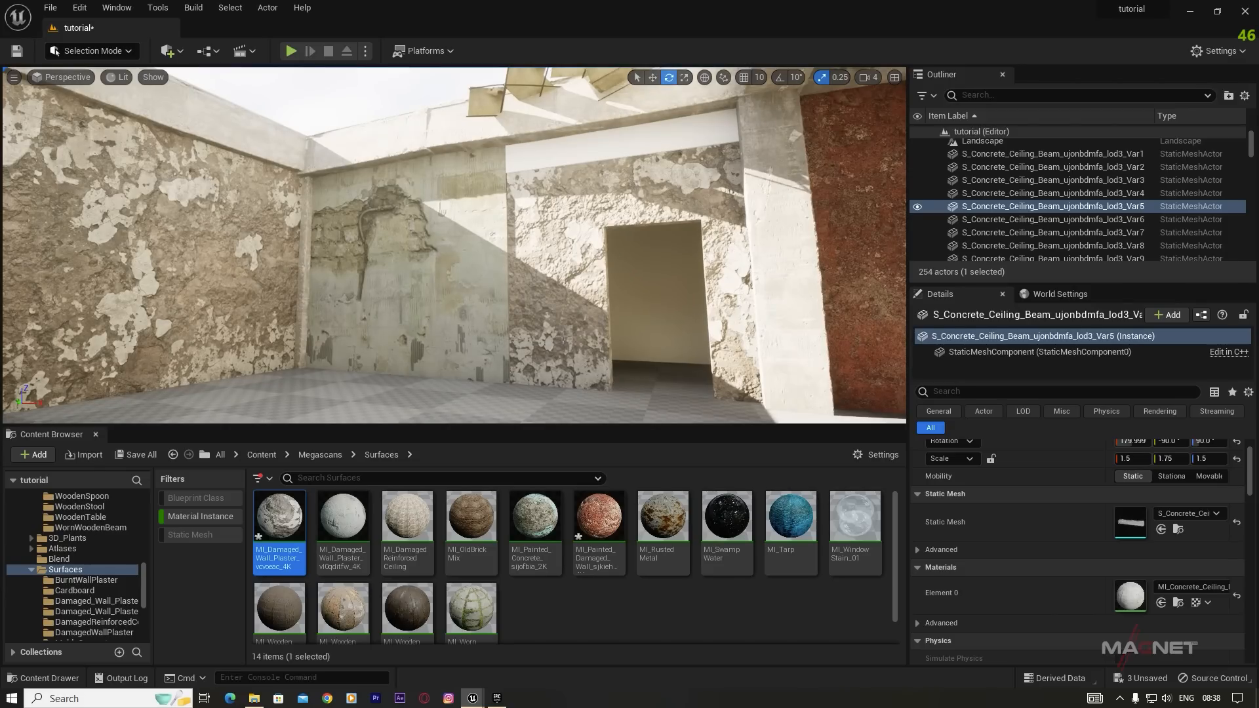
Step: Nudge the doorway wall and the adjoining cracked plaster wall slightly along their Y axes
click(502, 409)
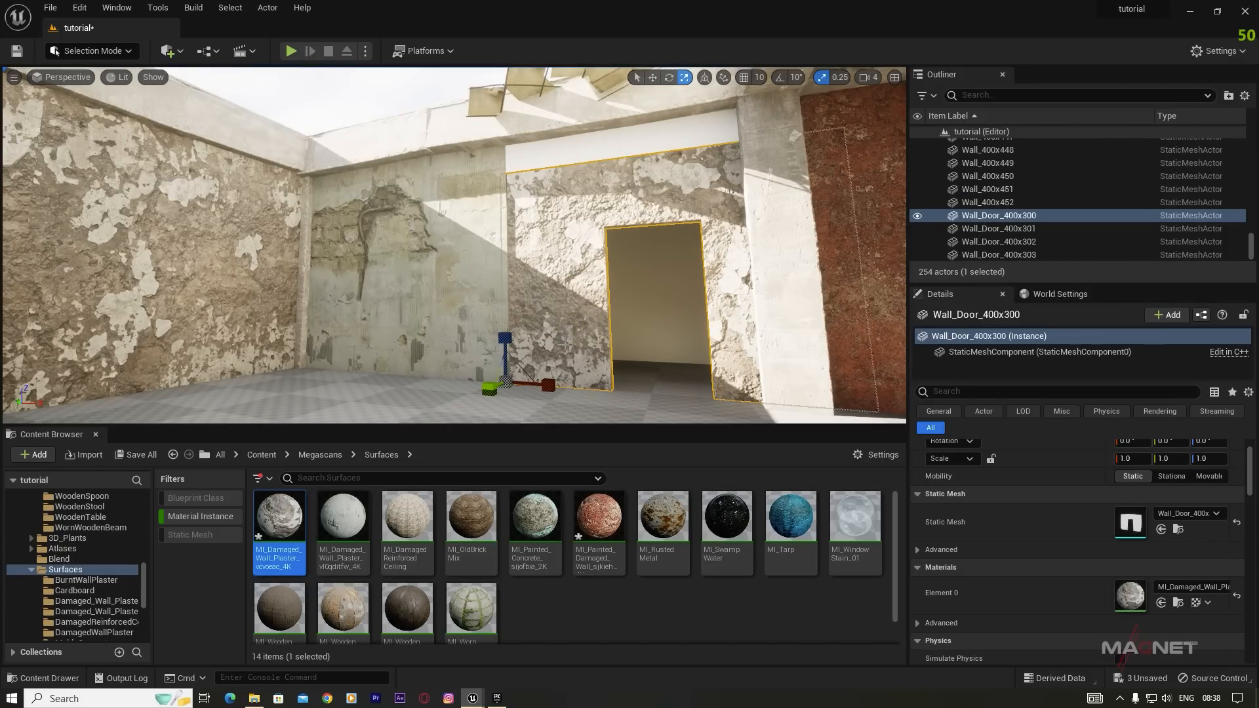
key(e)
key(w)
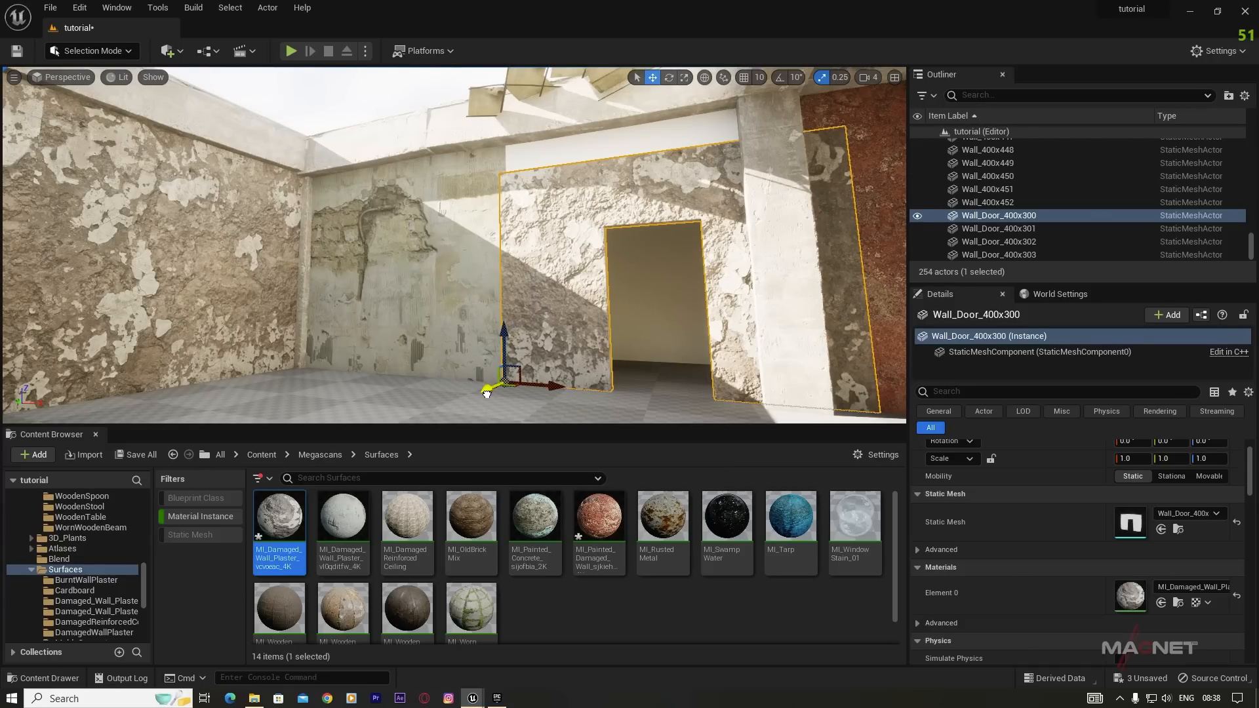
click(444, 309)
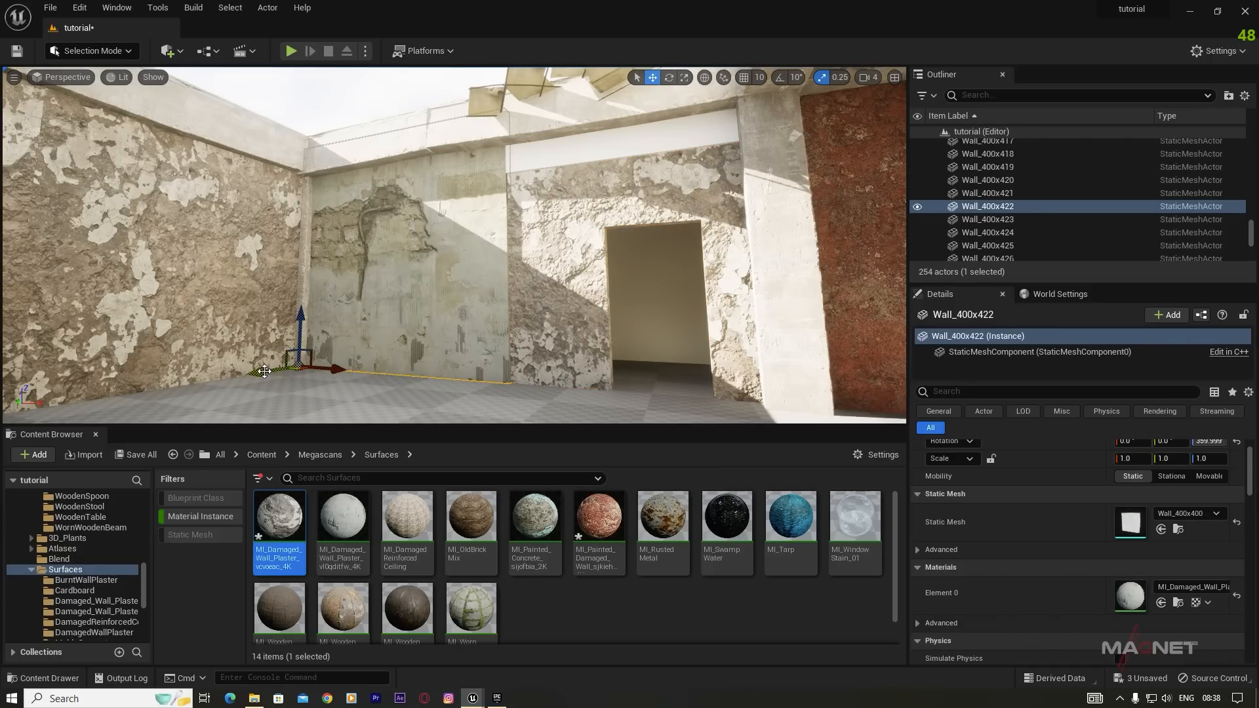
drag(261, 373, 263, 372)
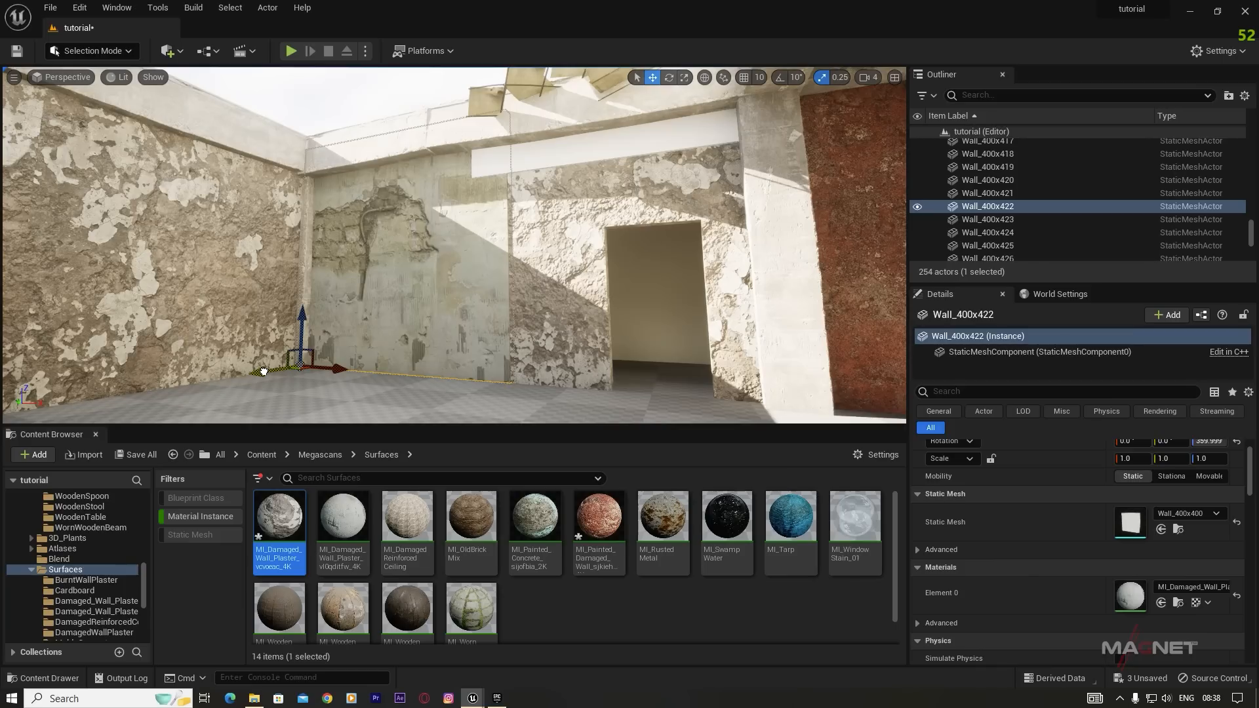
Step: Shift the white filler block above the doorway slightly along its Y axis under the concrete beam
click(666, 144)
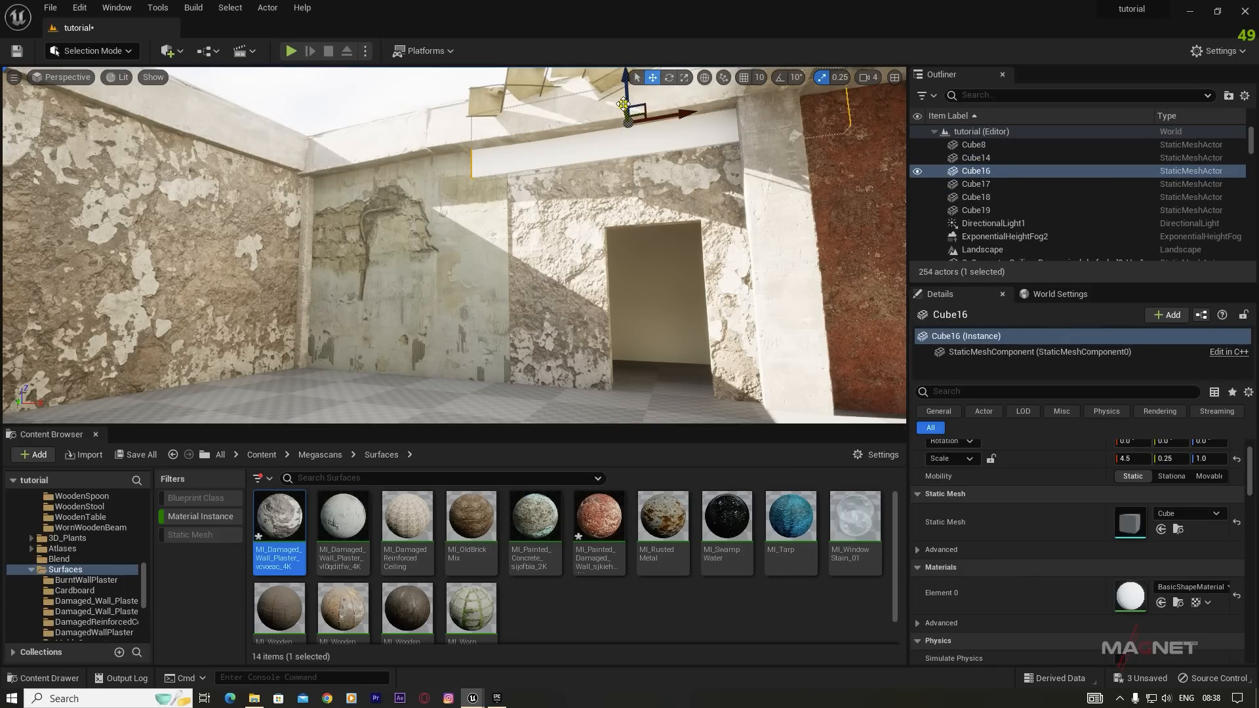
drag(623, 105, 623, 104)
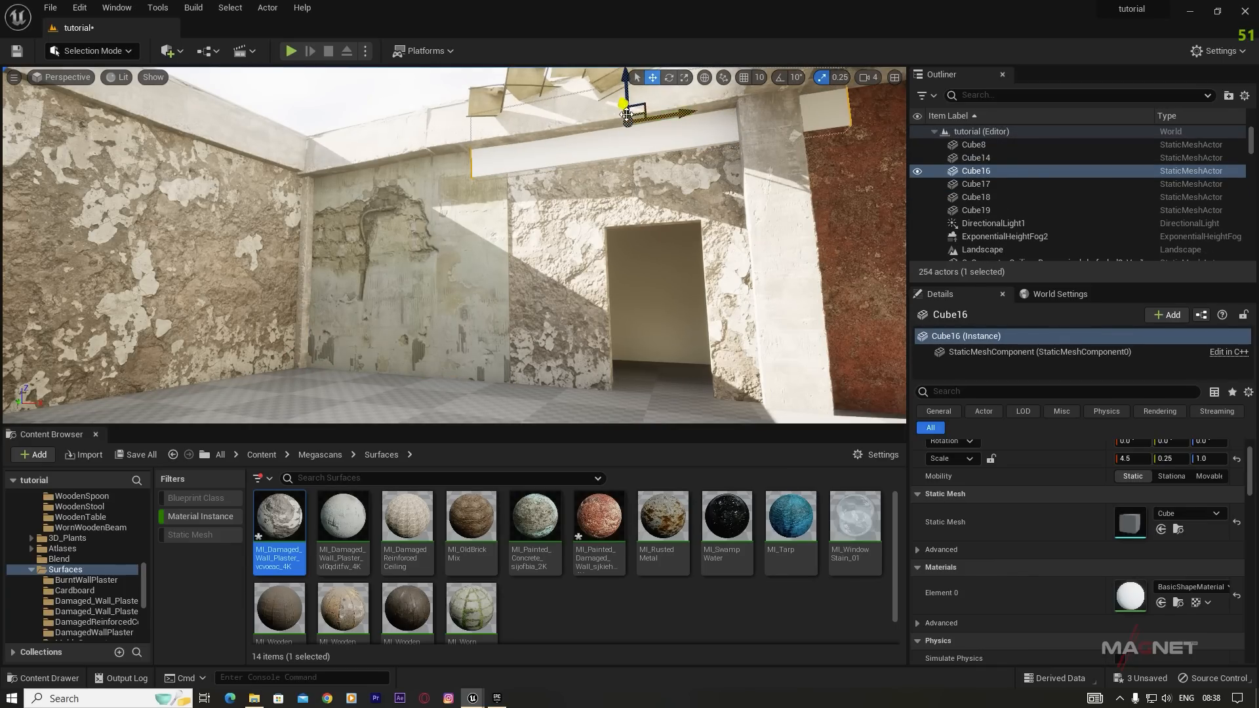
right_drag(624, 105, 528, 151)
drag(486, 200, 495, 199)
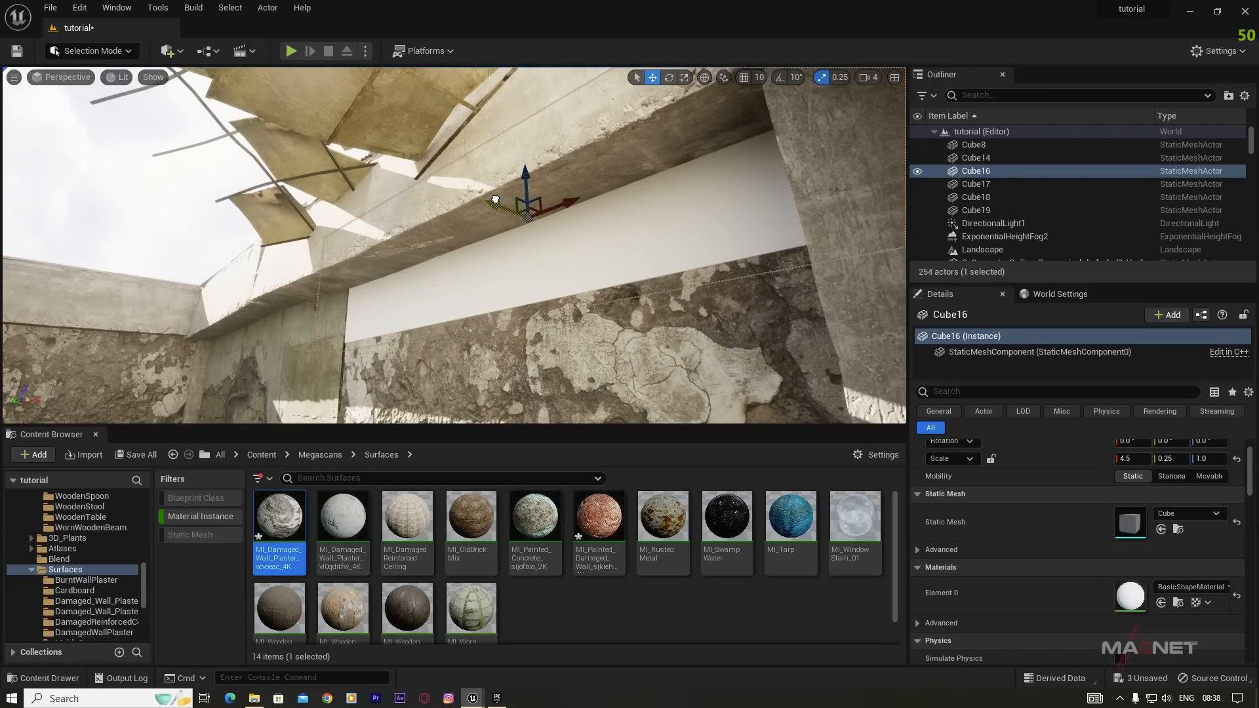
Step: Fine-tune the cracked plaster wall's Y position against the doorway wall
right_drag(475, 313, 387, 370)
click(503, 267)
click(421, 261)
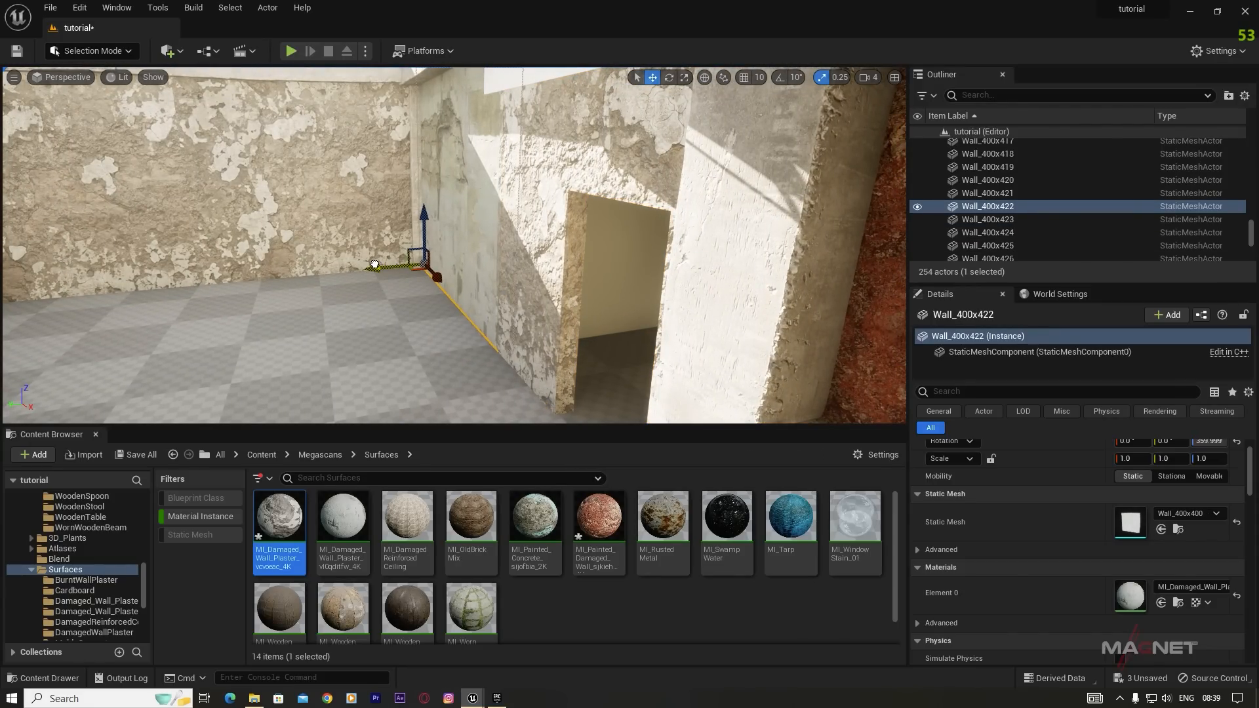
Step: Apply the peeling Damaged Wall Plaster material to the white filler block above the doorway
right_drag(442, 360, 517, 214)
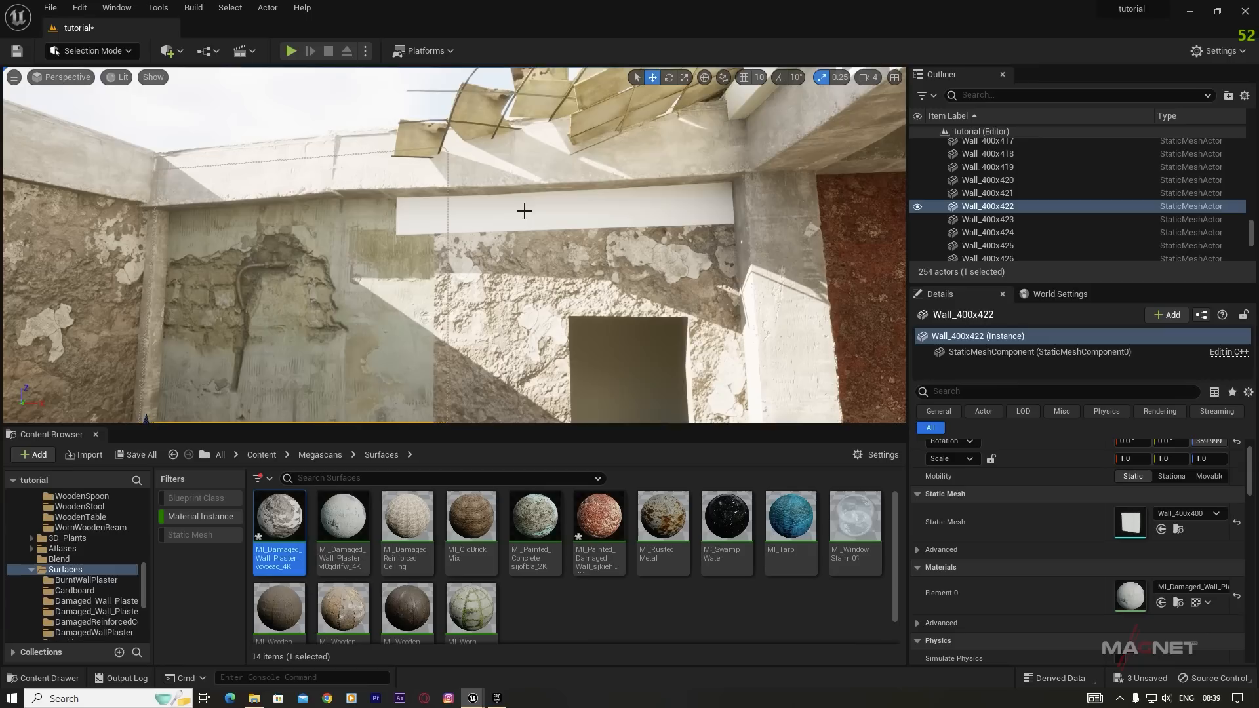
click(485, 223)
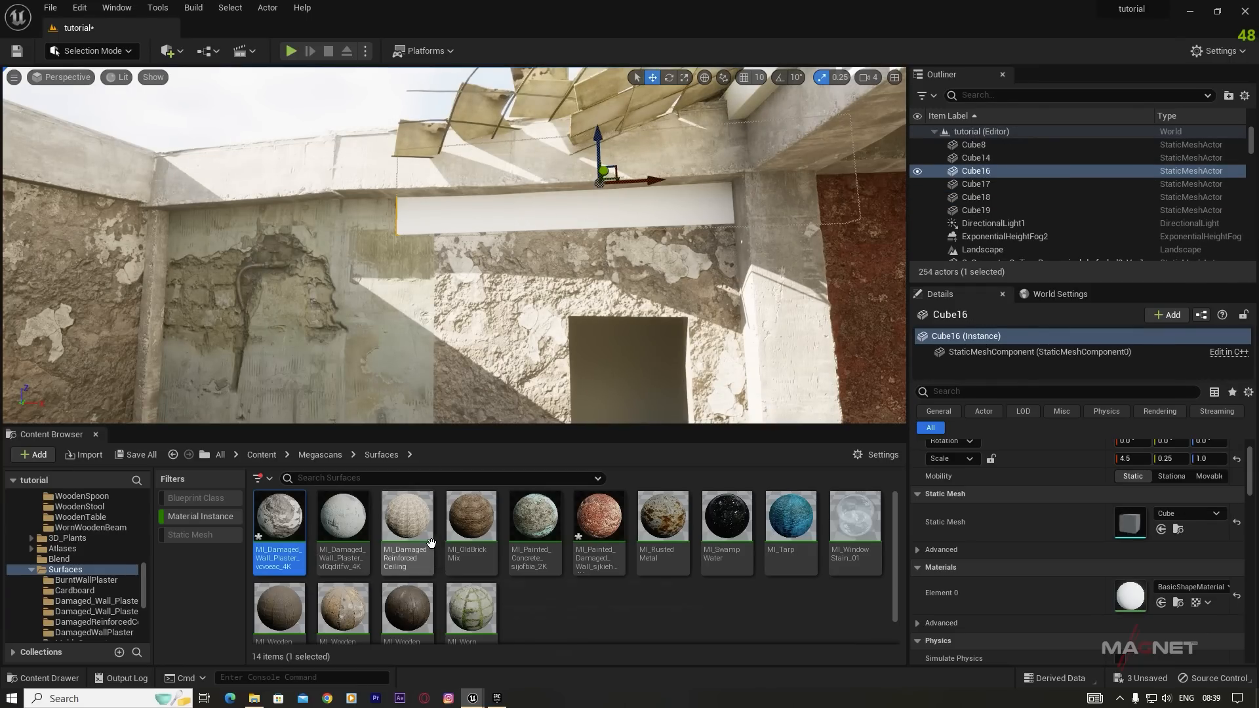
drag(280, 518, 500, 221)
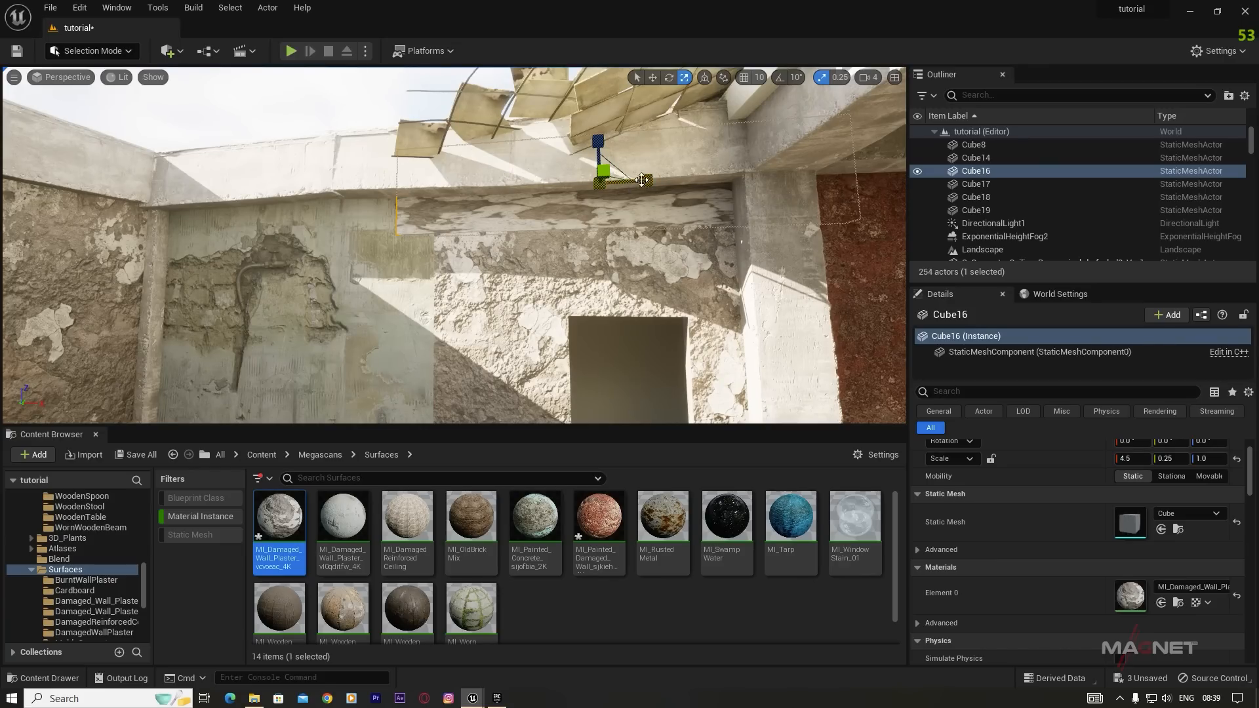
Step: Scale the filler block above the doorway to 1.5 on X and duplicate it sideways to fill the gap
drag(649, 179, 613, 181)
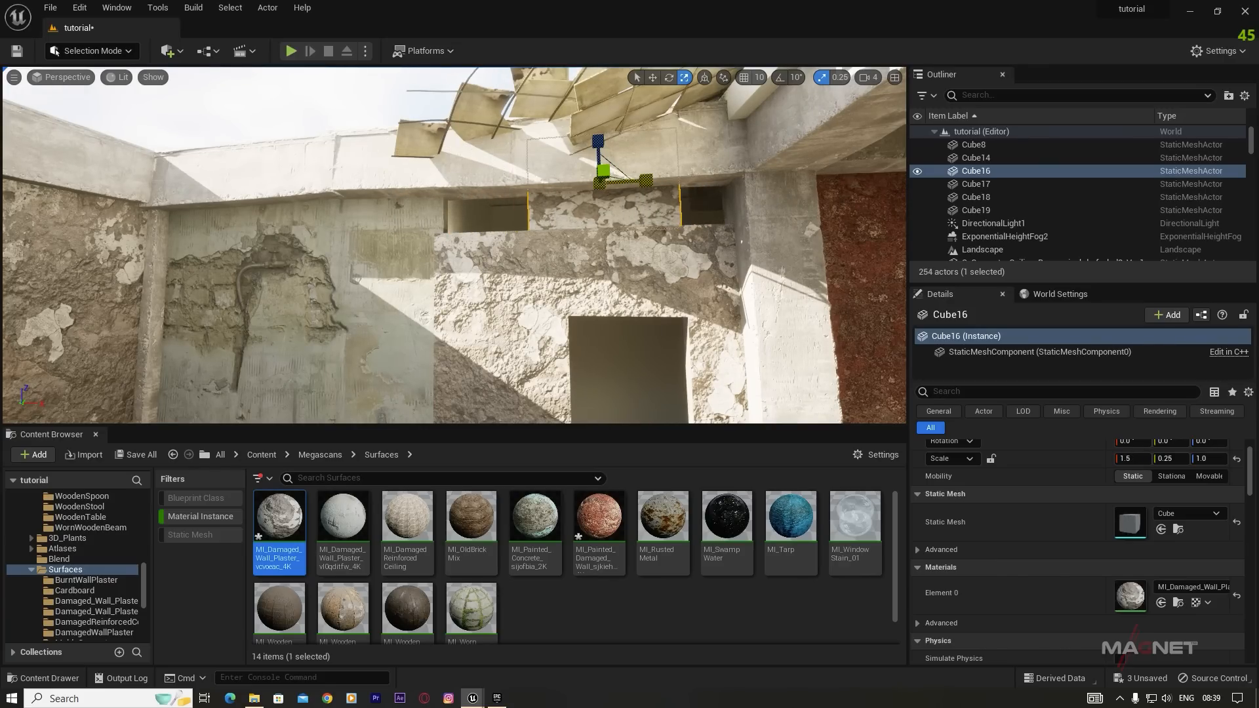
drag(648, 181, 558, 188)
click(629, 219)
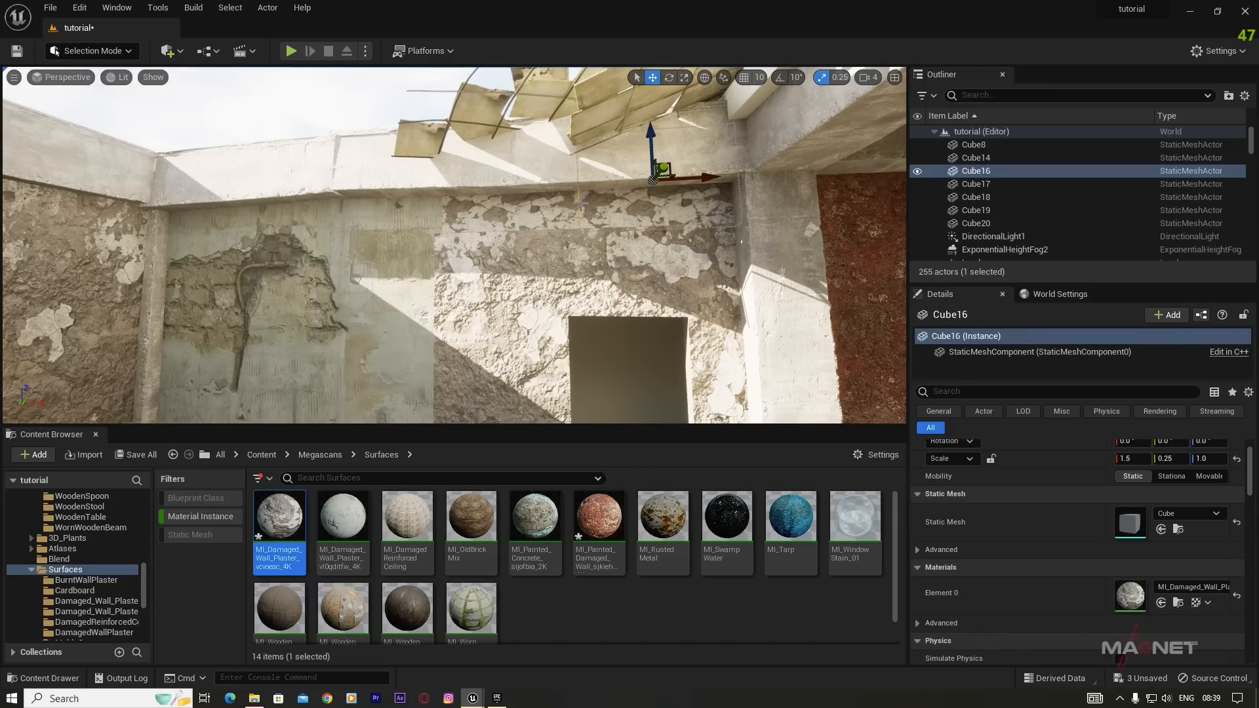
key(Escape)
Step: Delete the teal painted concrete wall panel farther from the mannequin
right_drag(463, 278, 708, 328)
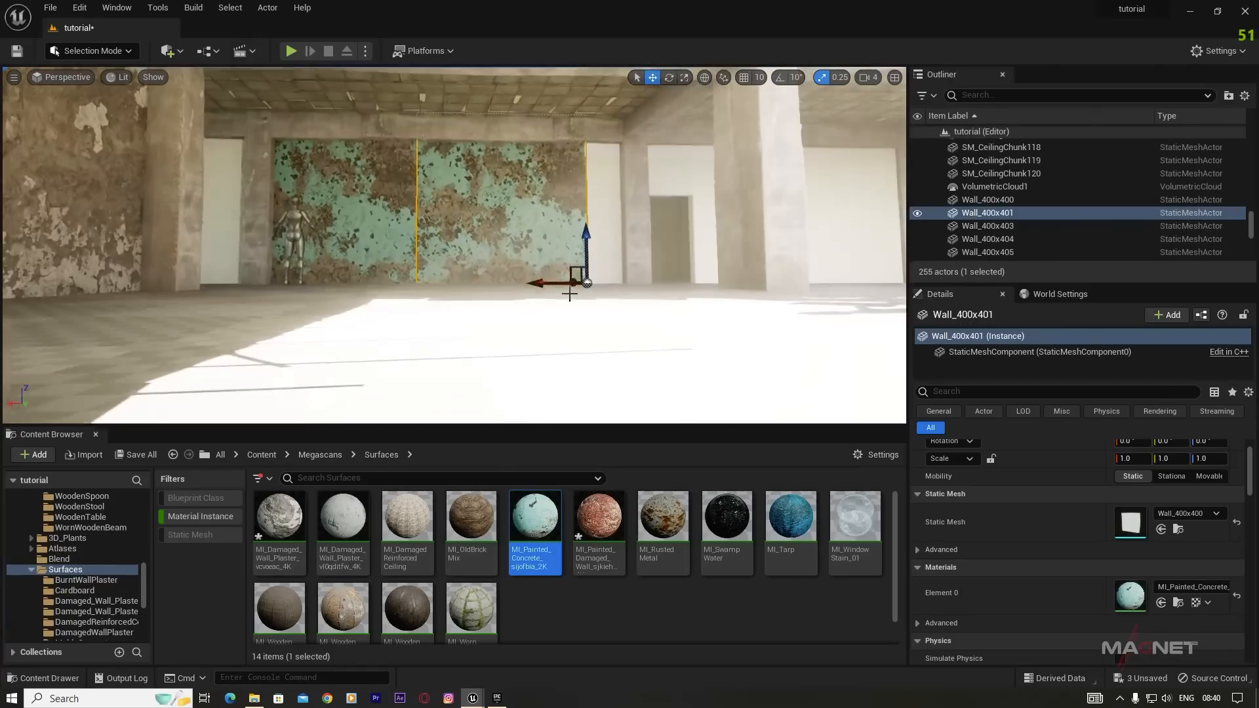
right_drag(564, 360, 590, 365)
right_drag(593, 280, 594, 280)
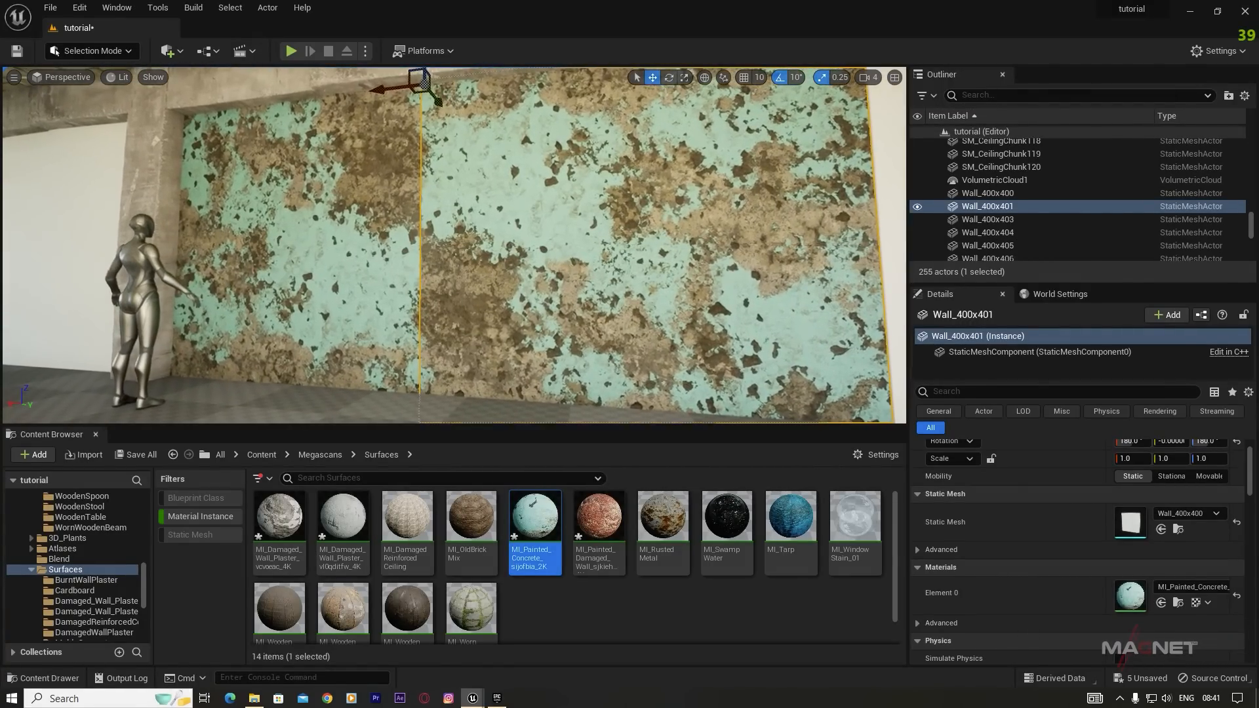
key(Delete)
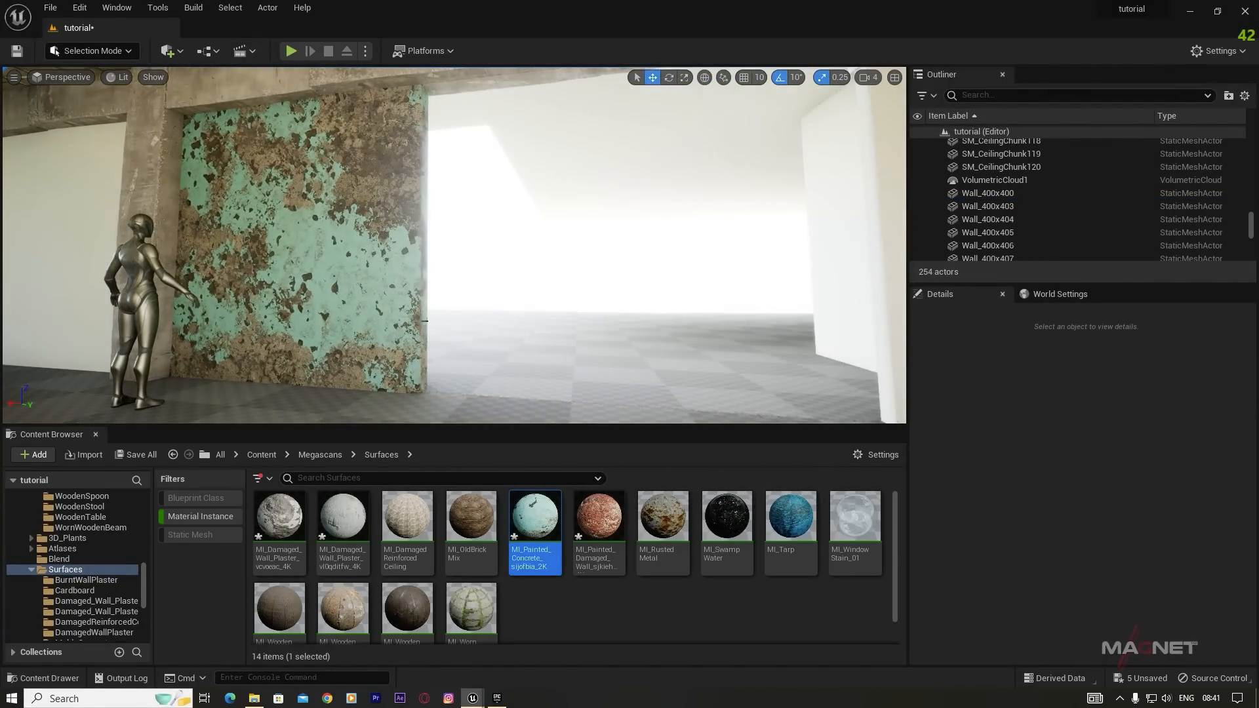
Step: Scale the remaining teal wall panel to 2.25 on X and slide it along that axis across the opening
click(385, 216)
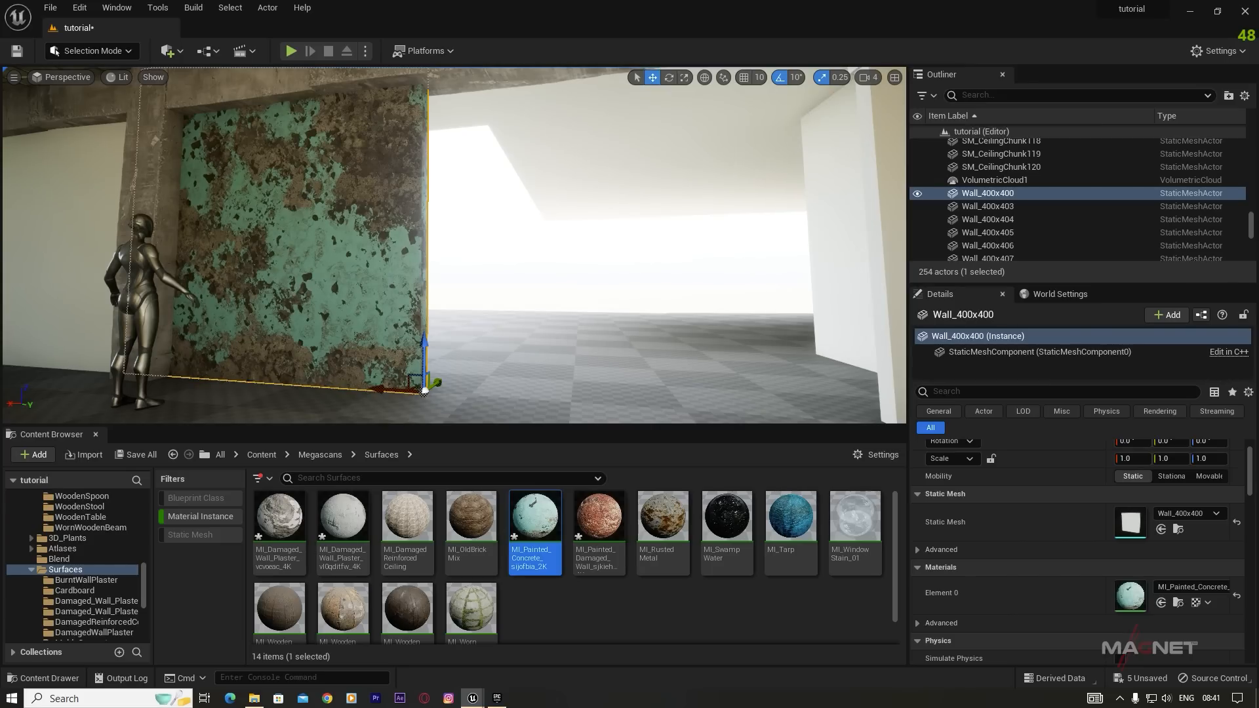
right_drag(385, 216, 393, 230)
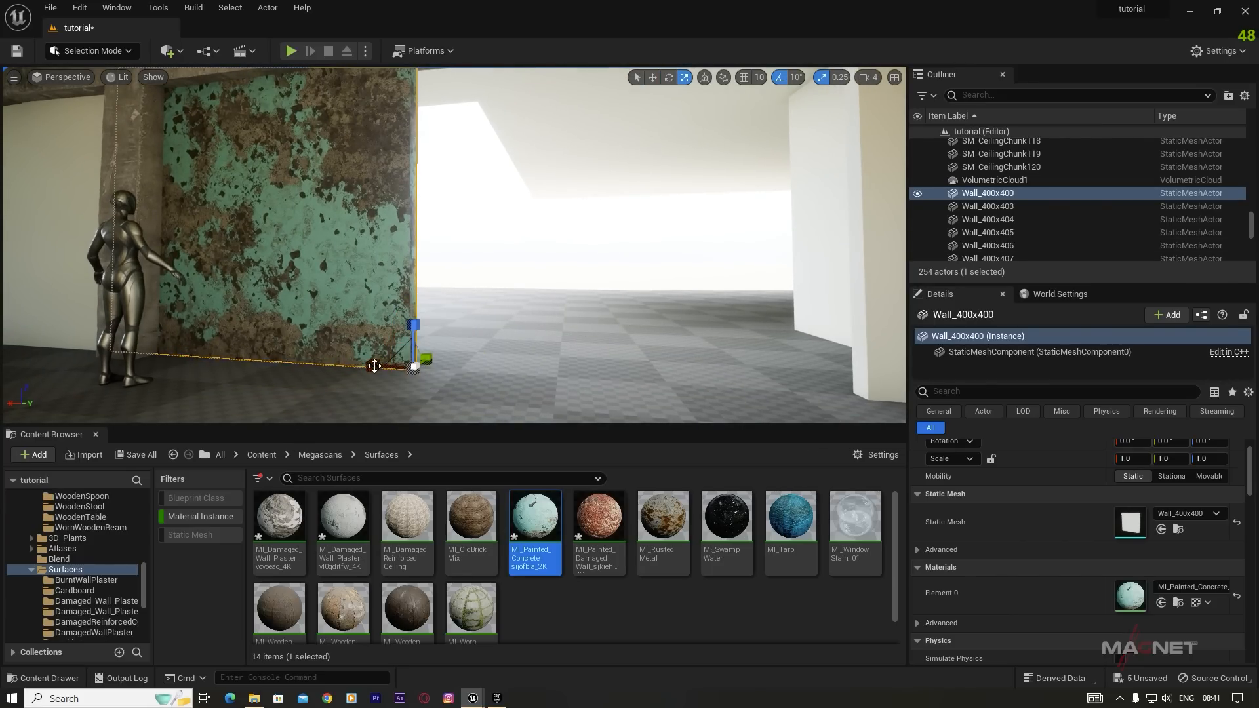
drag(376, 366, 288, 367)
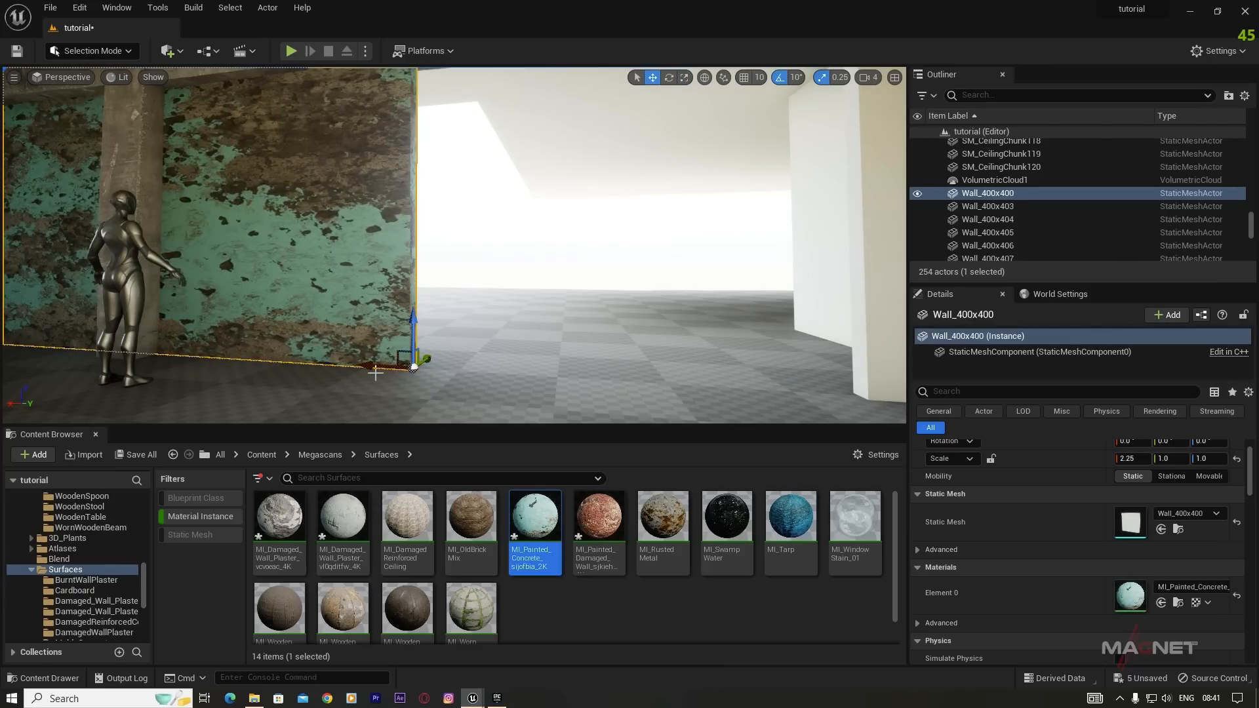
drag(413, 365, 786, 367)
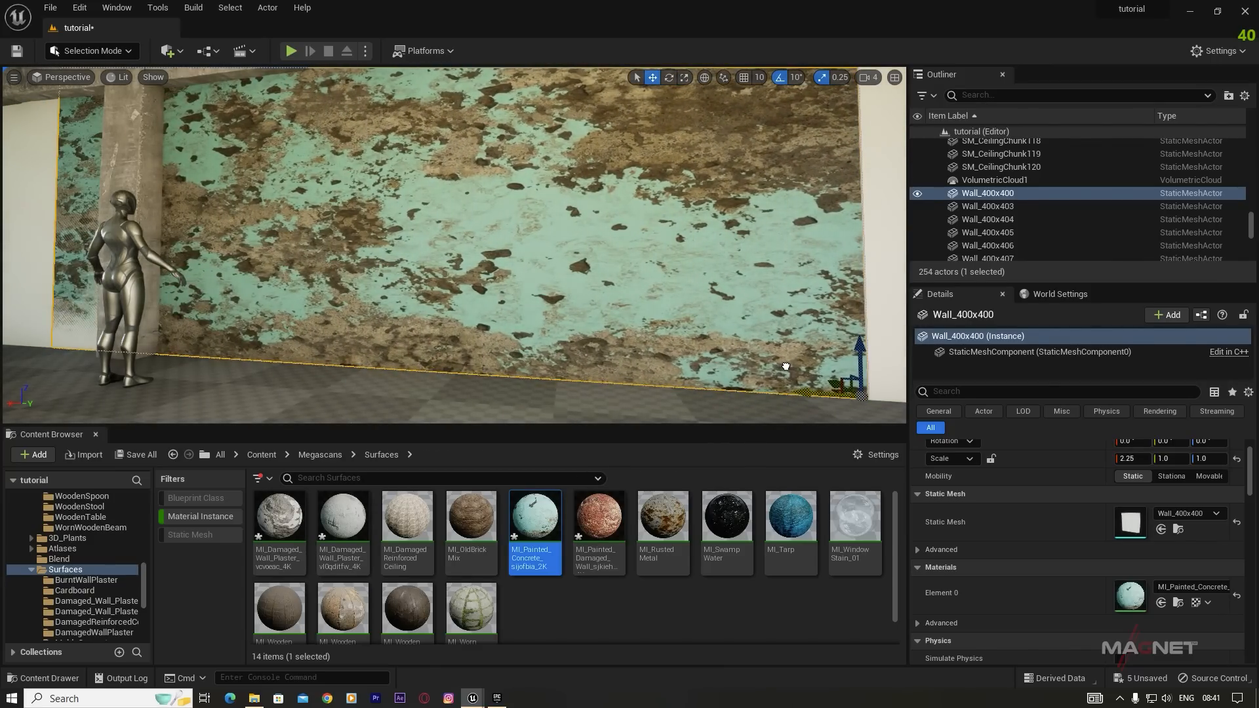
Step: Adjust the teal wall's placement beside the column and scale it to 2.0 on X and 1.5 on Z
right_drag(547, 342, 551, 342)
drag(657, 377, 693, 378)
right_drag(780, 401, 704, 400)
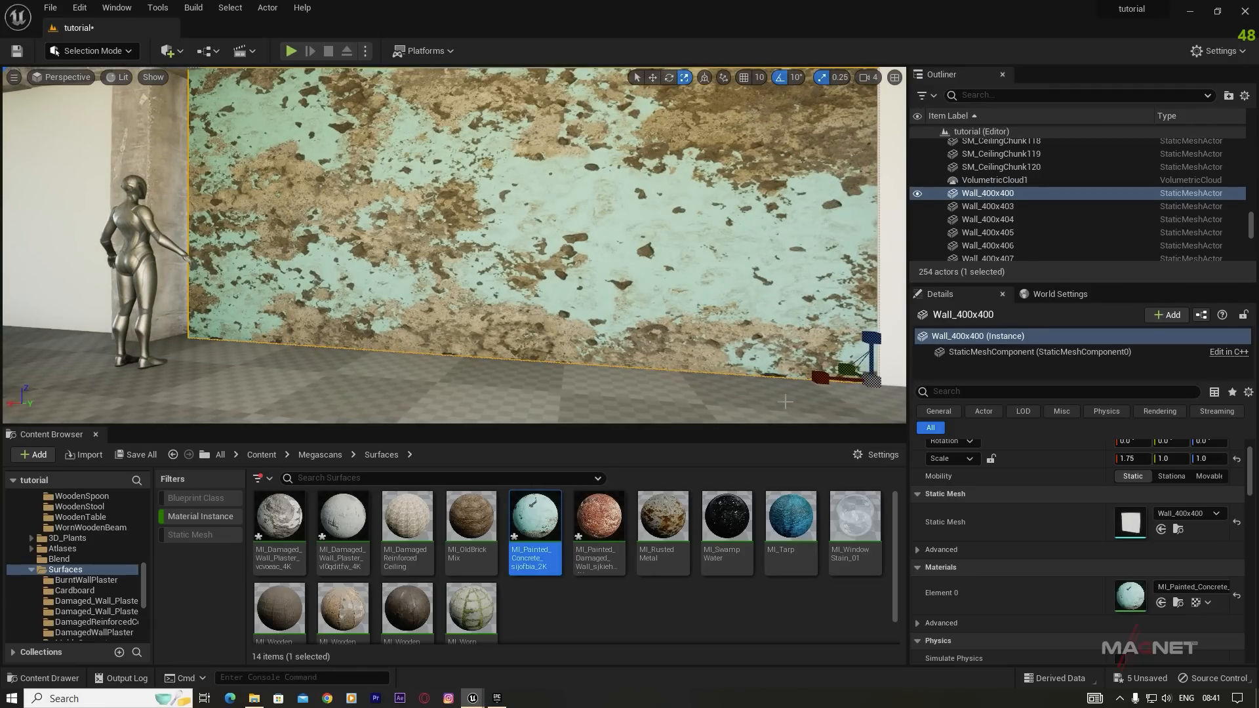
drag(824, 381, 808, 381)
right_drag(778, 339, 816, 335)
drag(760, 342, 760, 318)
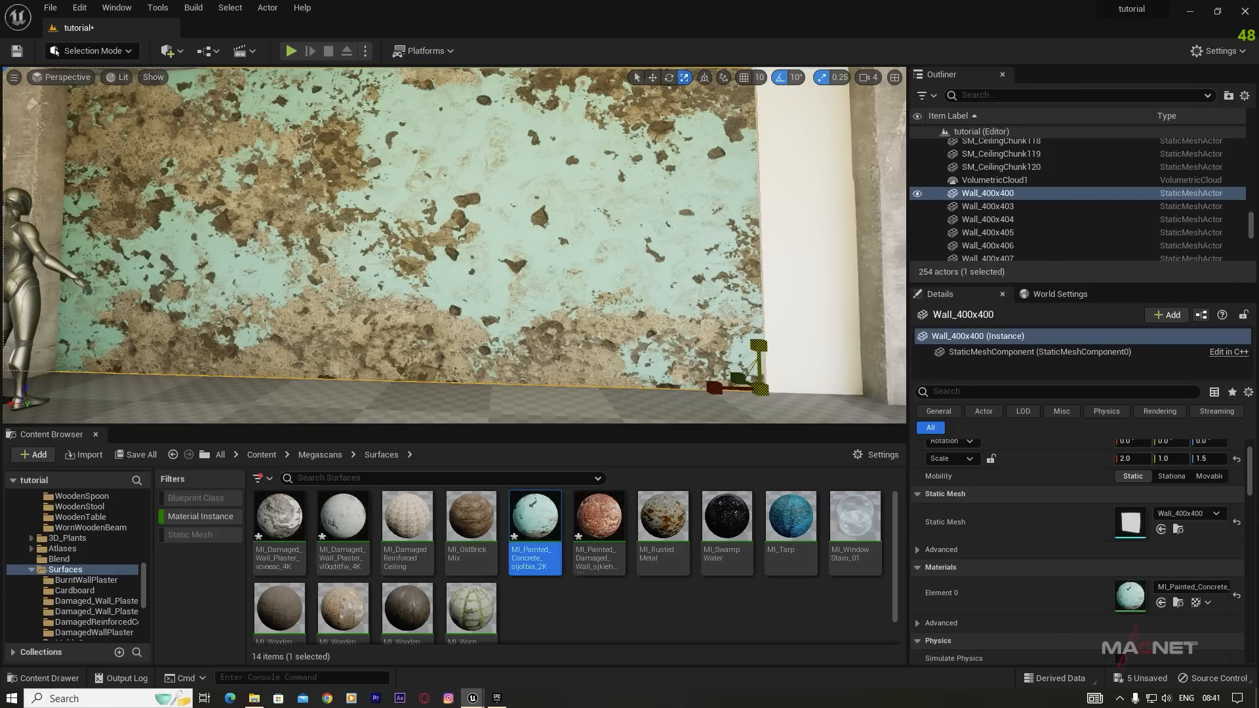
Step: Set the painted concrete material's Tiling X to 0.4 and Tiling Y to 0.296
double_click(537, 512)
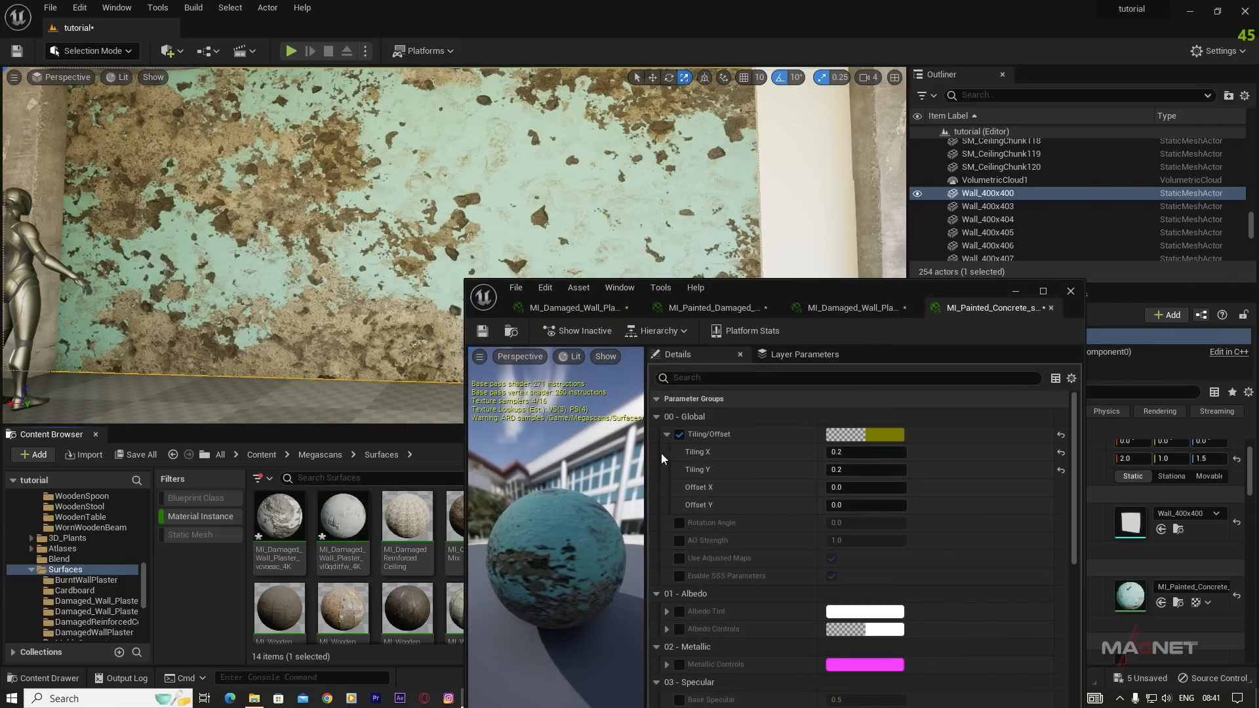
drag(799, 301, 495, 331)
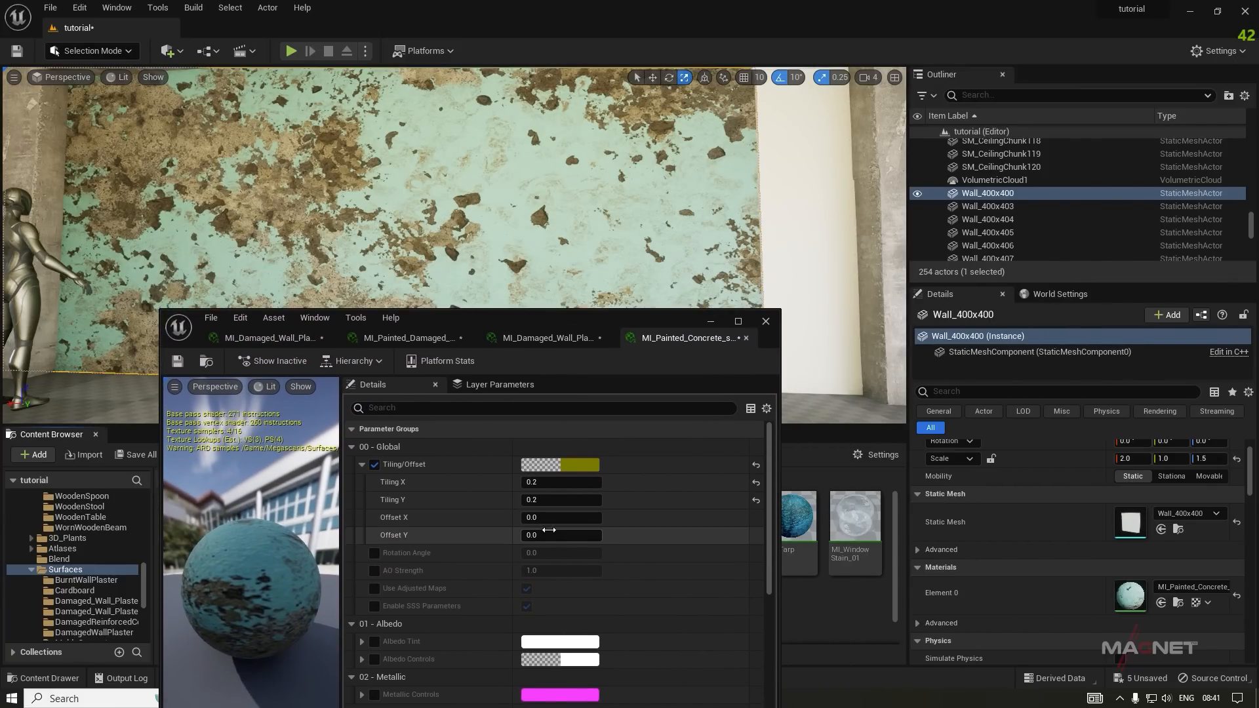
drag(535, 500, 564, 500)
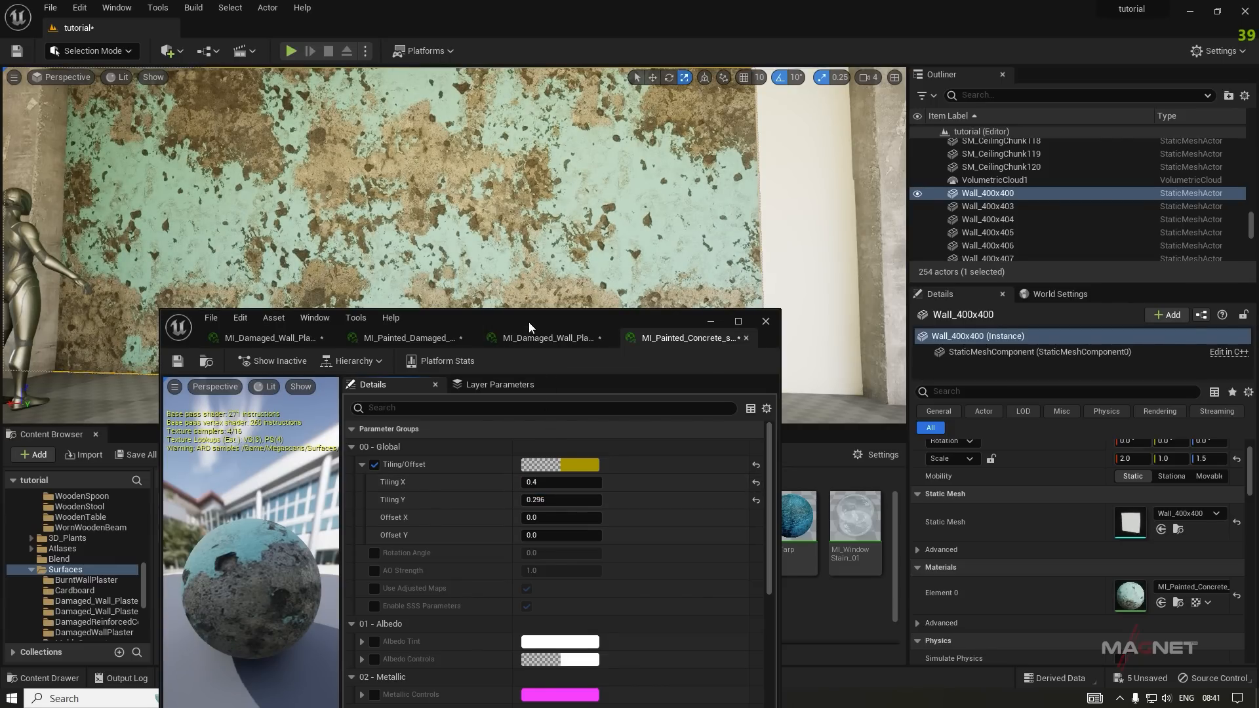
drag(529, 321, 708, 353)
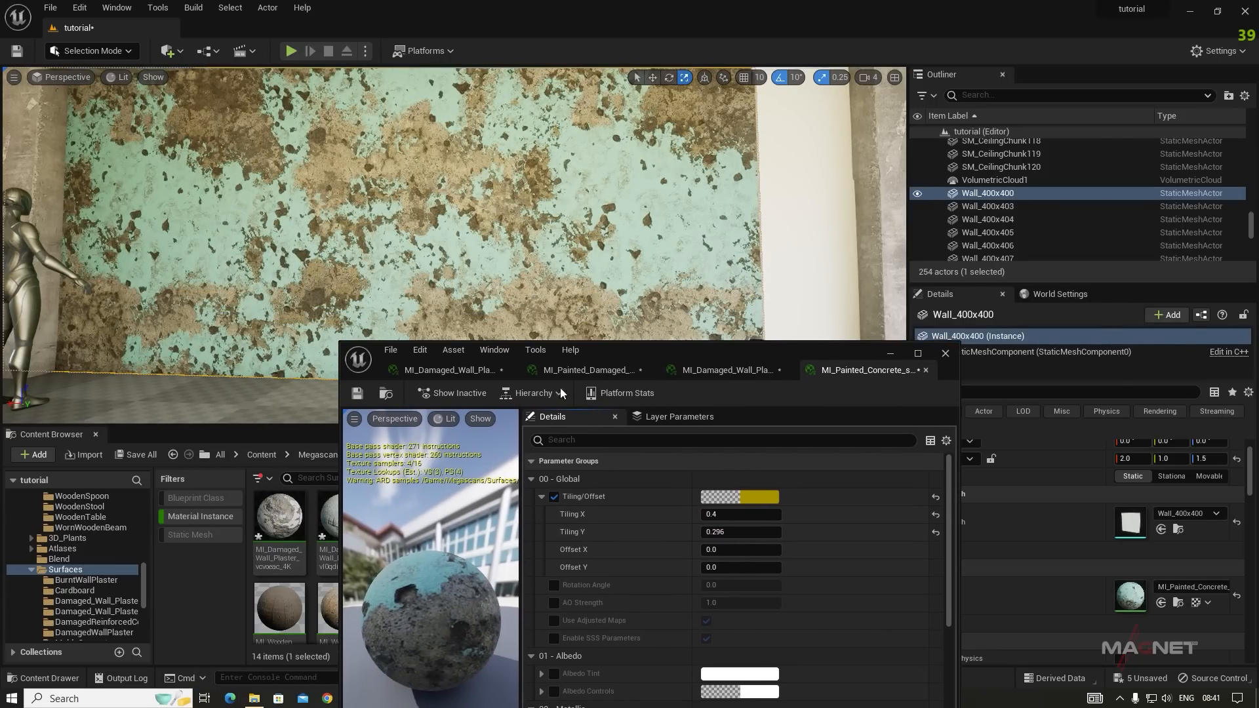
click(888, 353)
Step: Adjust the teal wall's position so it sits flush between the concrete columns
right_drag(754, 288, 727, 256)
key(w)
key(s)
key(d)
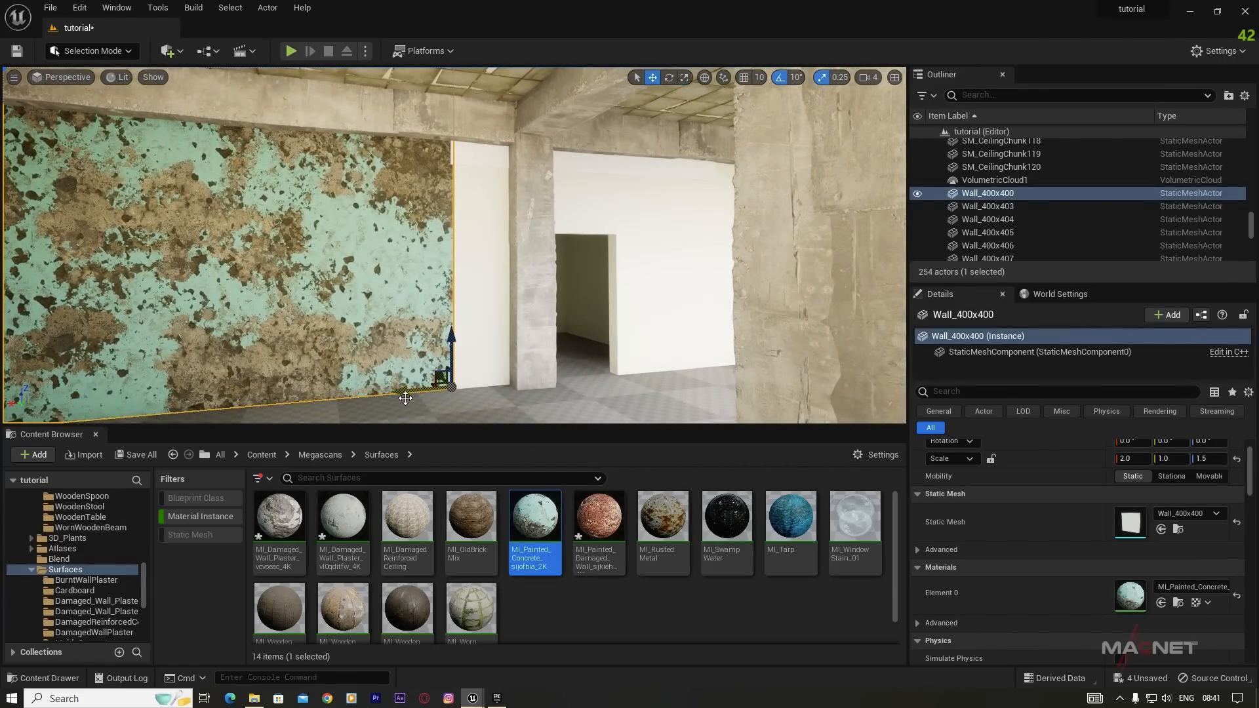
mouse_move(407, 390)
mouse_down()
mouse_move(472, 389)
mouse_move(497, 371)
mouse_up()
key(f)
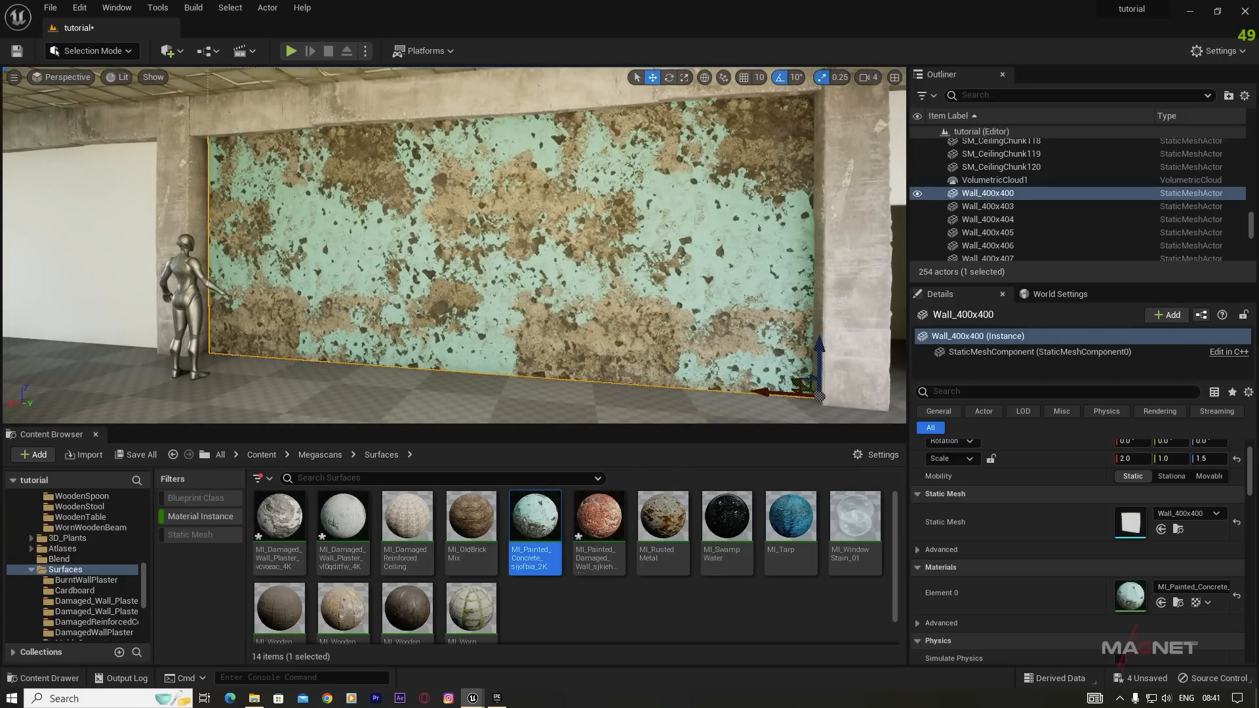
drag(766, 393, 770, 393)
Step: Scale the white doorway wall to 1.25 on Z and delete the filler block above it
mouse_move(494, 296)
right_down()
mouse_move(632, 298)
mouse_move(525, 295)
right_up()
key(w)
key(w)
key(s)
right_drag(447, 186, 421, 186)
key(d)
click(441, 177)
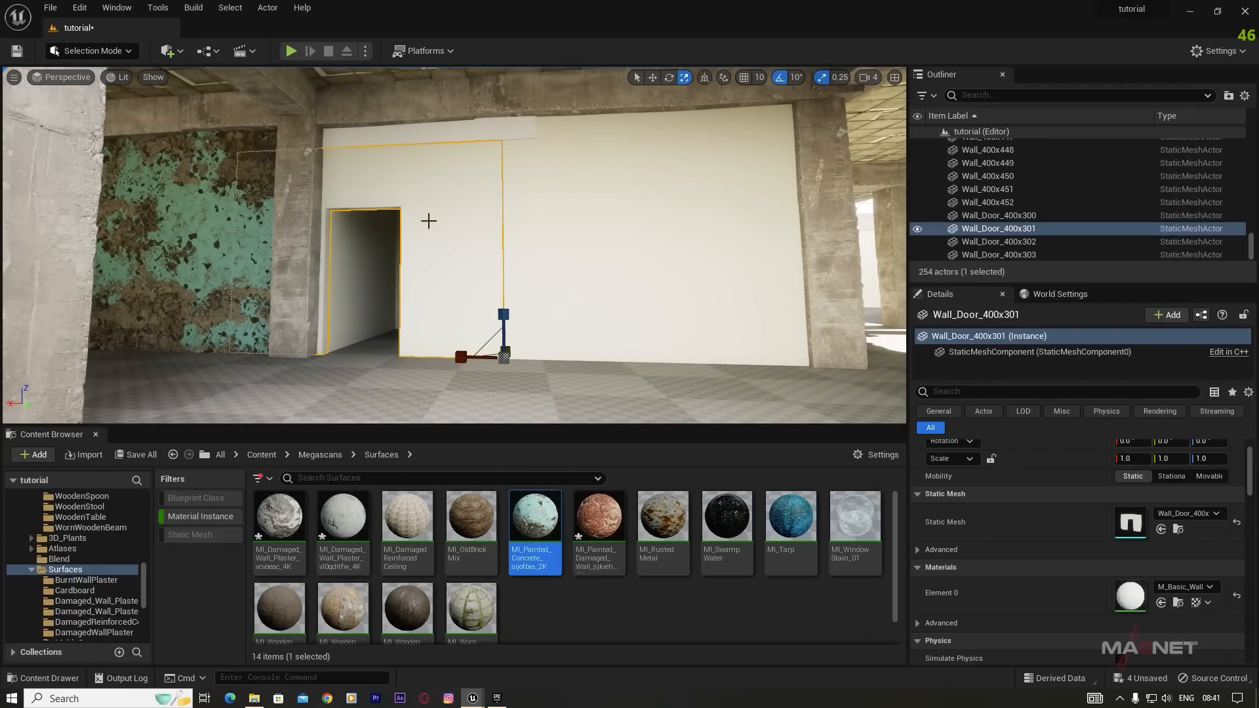
drag(503, 314, 503, 298)
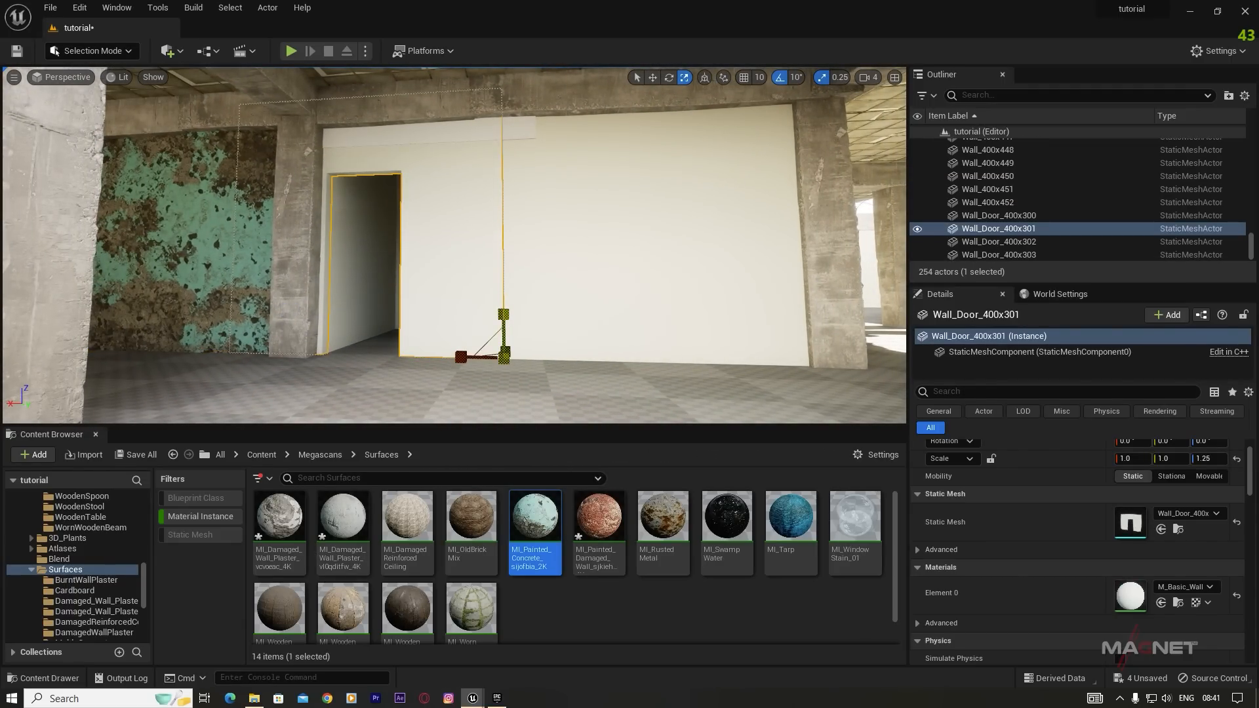
click(523, 148)
key(Delete)
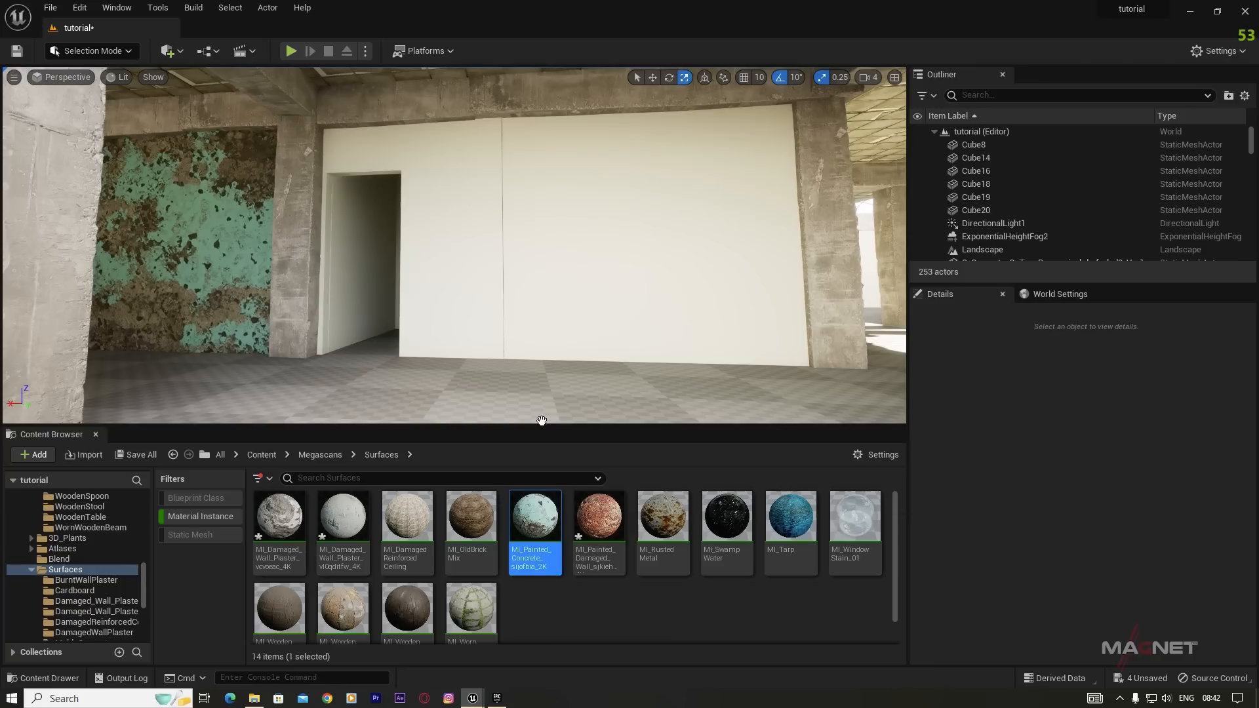
Step: Turn off scale snapping and scale the plain wall beside the doorway to 1.3591 on X, up to the door opening
click(557, 276)
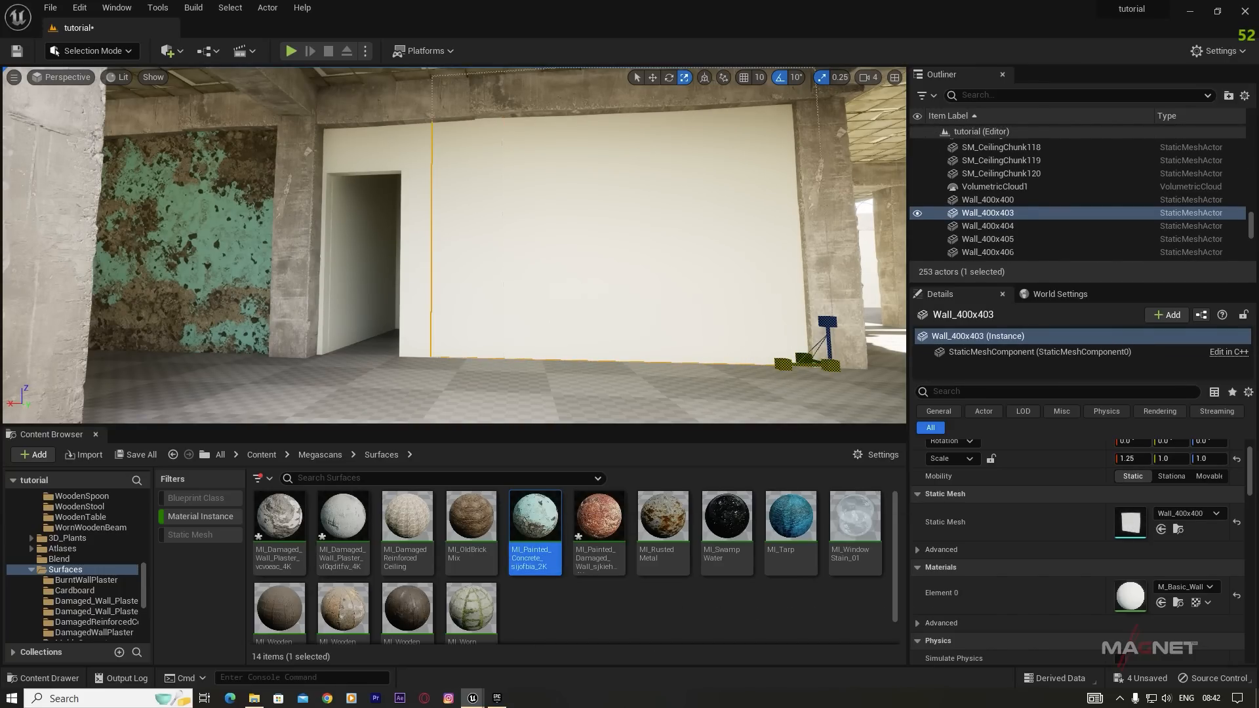
drag(784, 365, 654, 249)
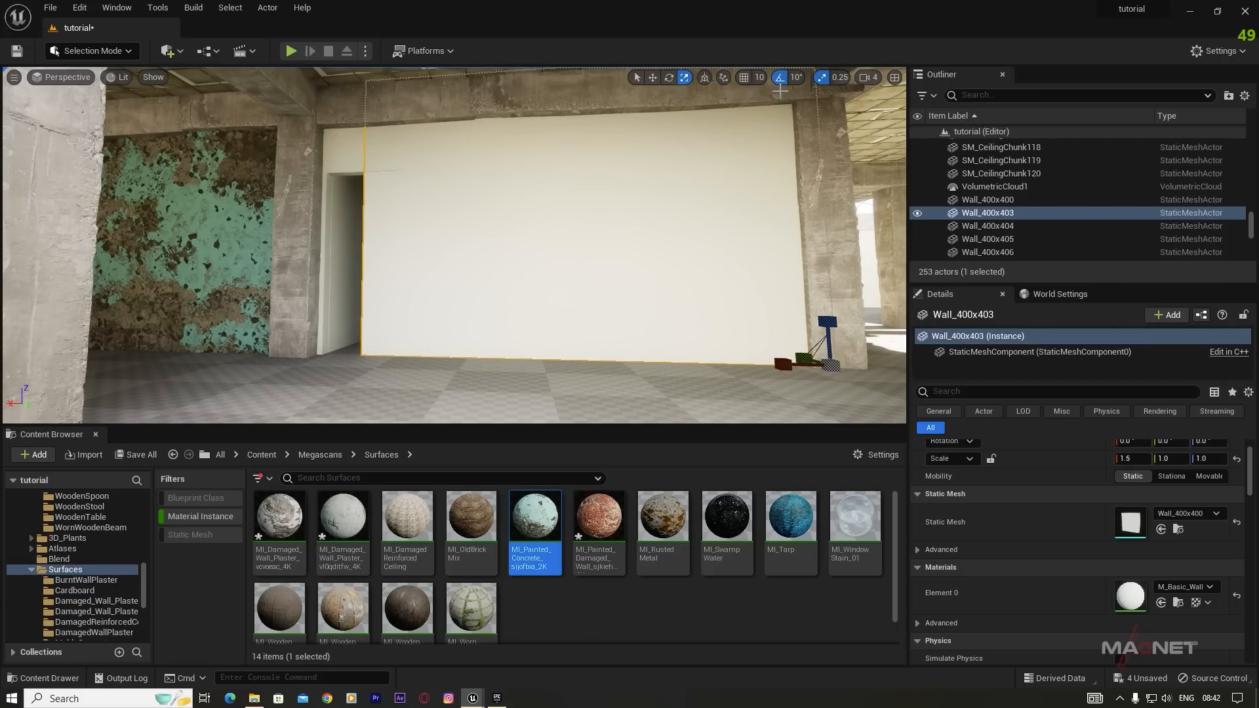
click(820, 76)
mouse_move(788, 365)
mouse_down()
mouse_move(813, 381)
mouse_move(786, 366)
mouse_up()
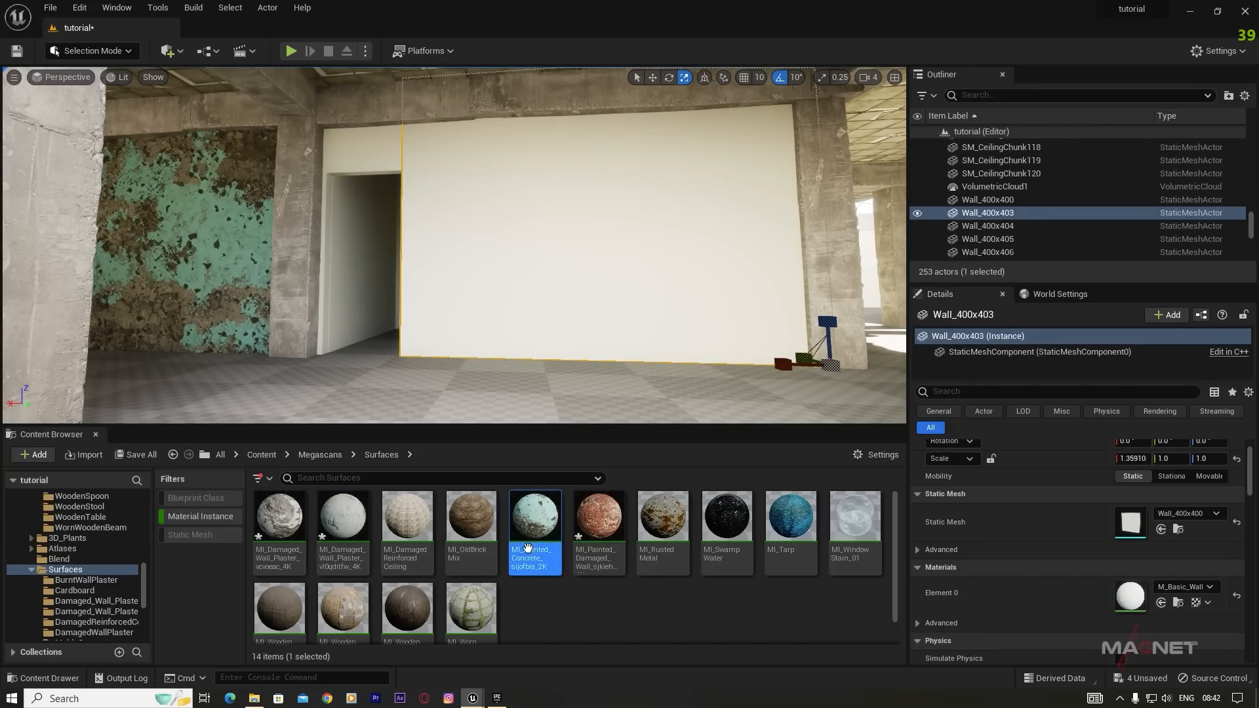
Step: Apply the red painted damaged wall material to the widened wall and nudge it forward over the doorway wall
mouse_move(598, 518)
mouse_down()
mouse_move(621, 262)
mouse_move(658, 267)
mouse_up()
key(w)
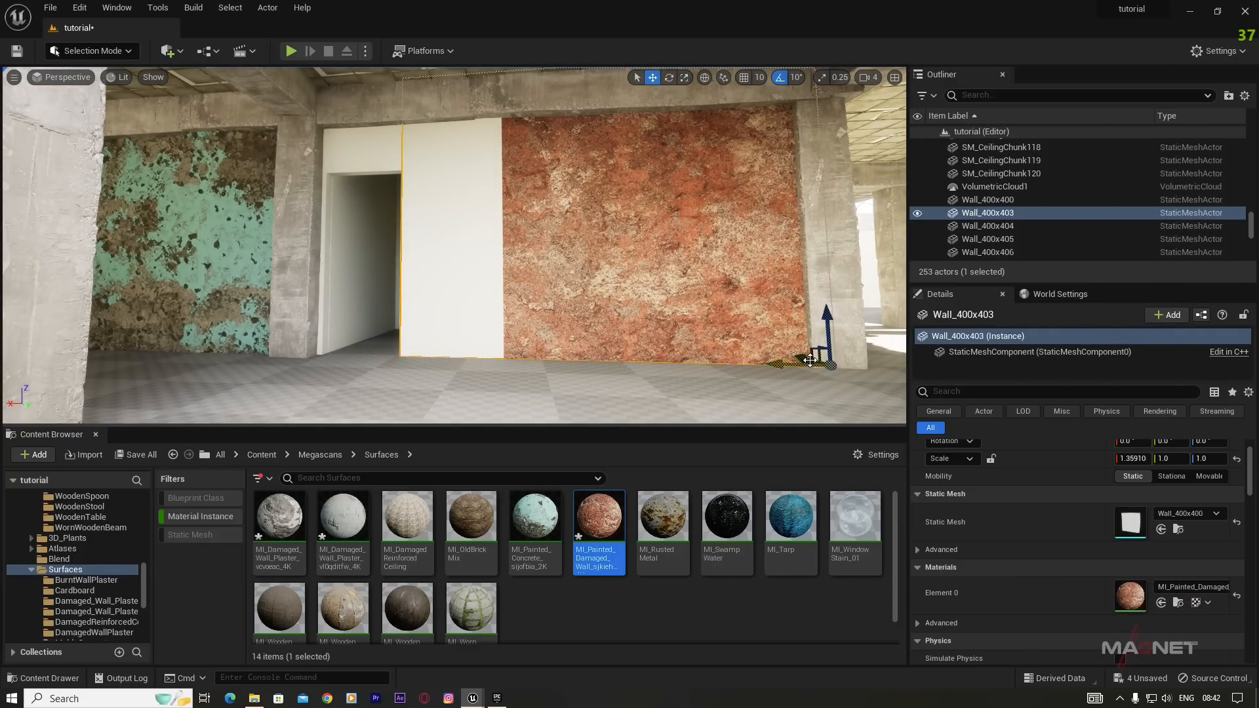
drag(801, 356, 803, 355)
Step: Apply the same red painted damaged wall material to the doorway wall
right_drag(805, 357, 764, 285)
key(w)
key(d)
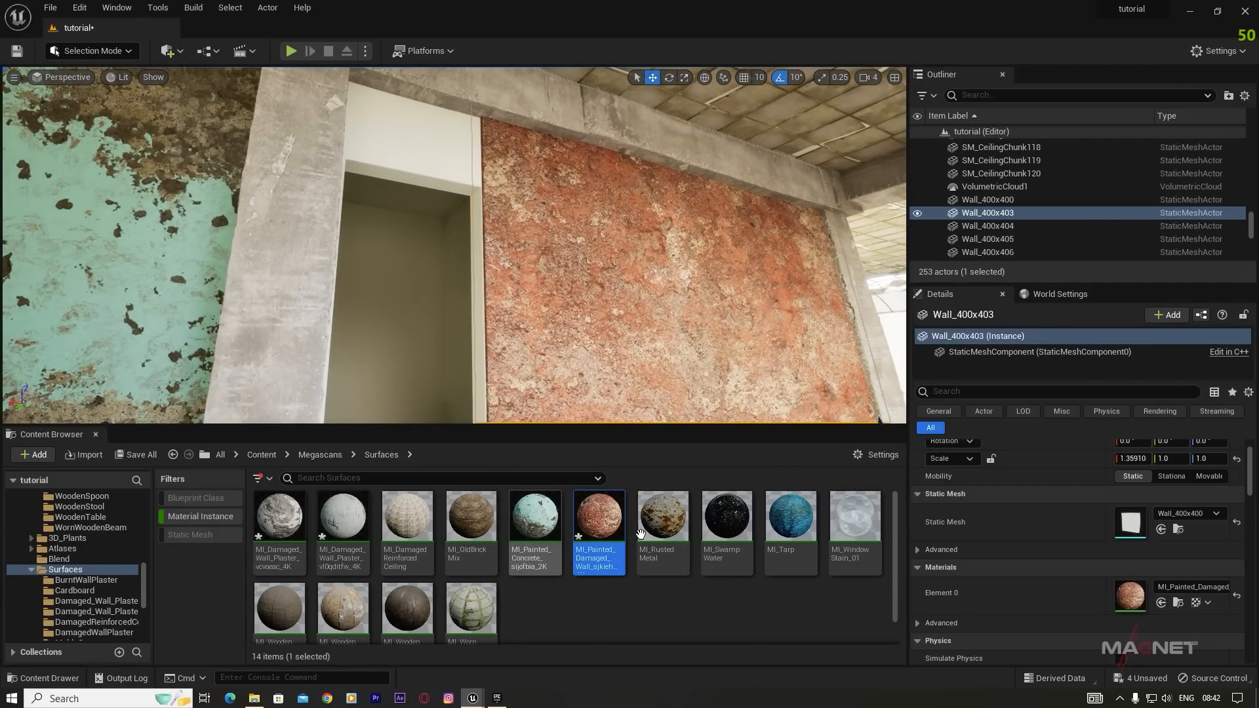
drag(598, 521, 413, 175)
drag(371, 129, 479, 247)
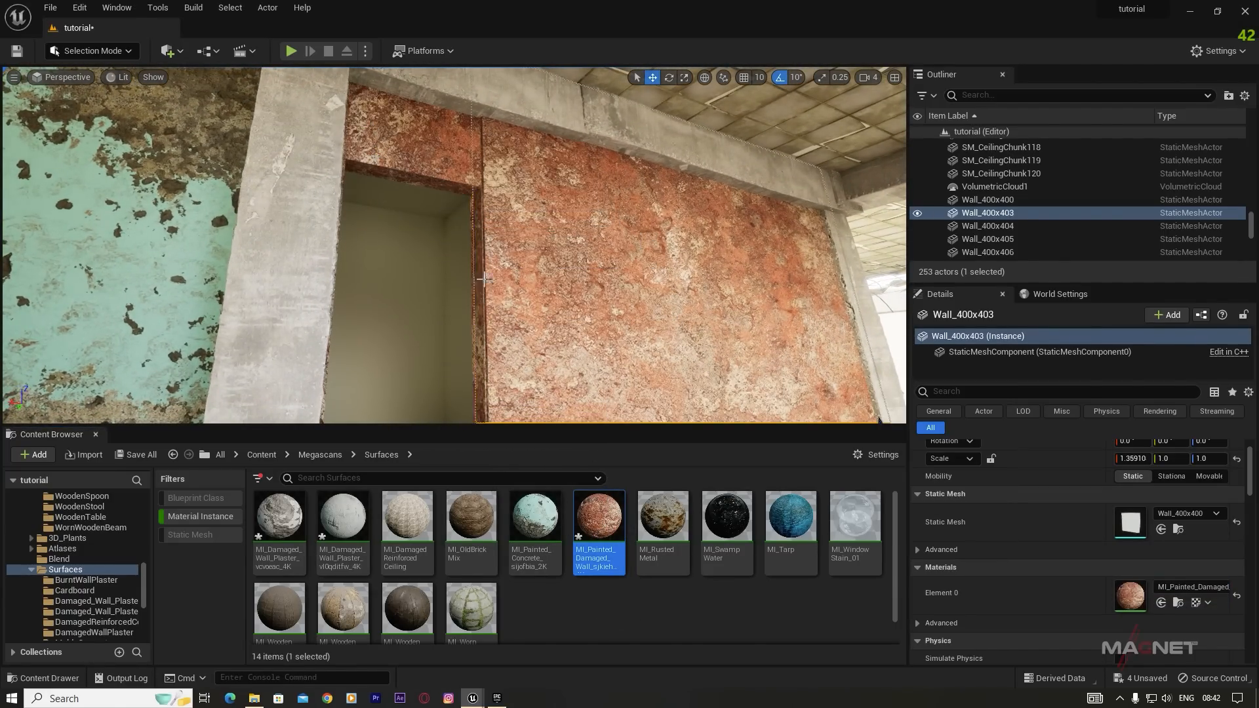
Step: Apply MI_Damaged_Wall_Plaster_vcvoeac_4K to Wall_400x418 and scale it to 2.89964 on X and 1.97474 on Z
right_drag(531, 307, 826, 327)
key(a)
key(s)
key(w)
click(279, 524)
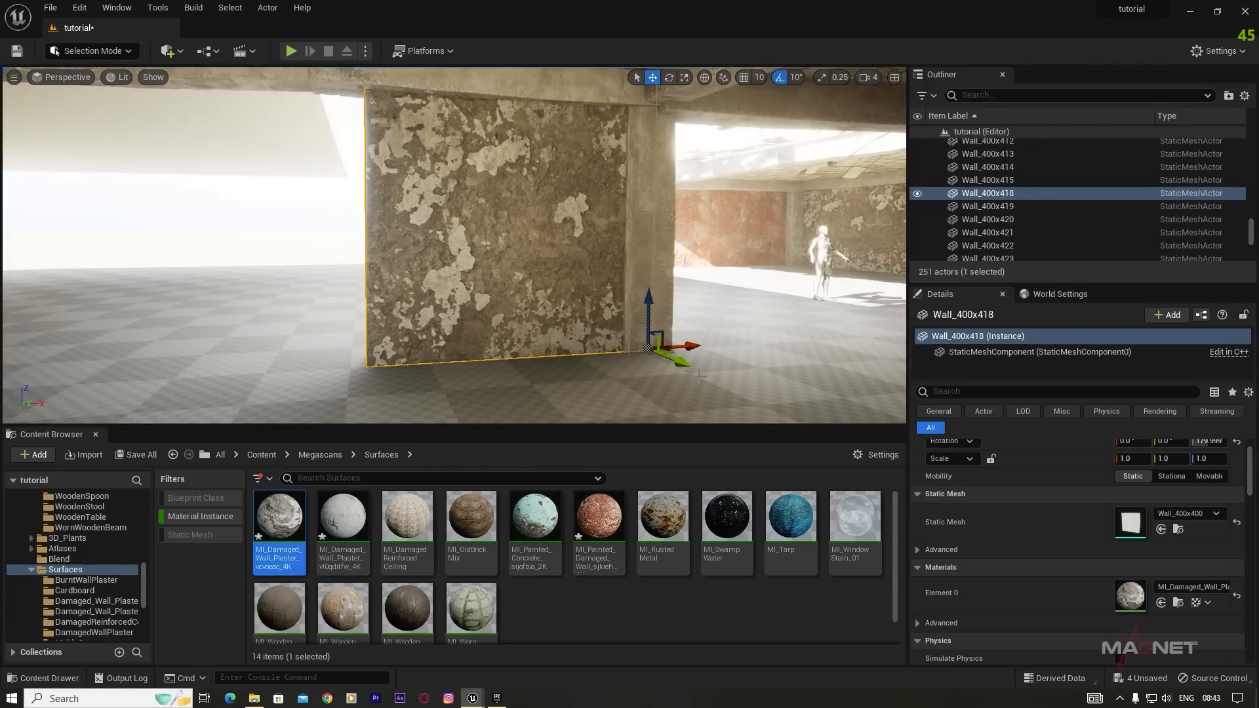
right_drag(459, 262, 485, 269)
drag(279, 534, 516, 352)
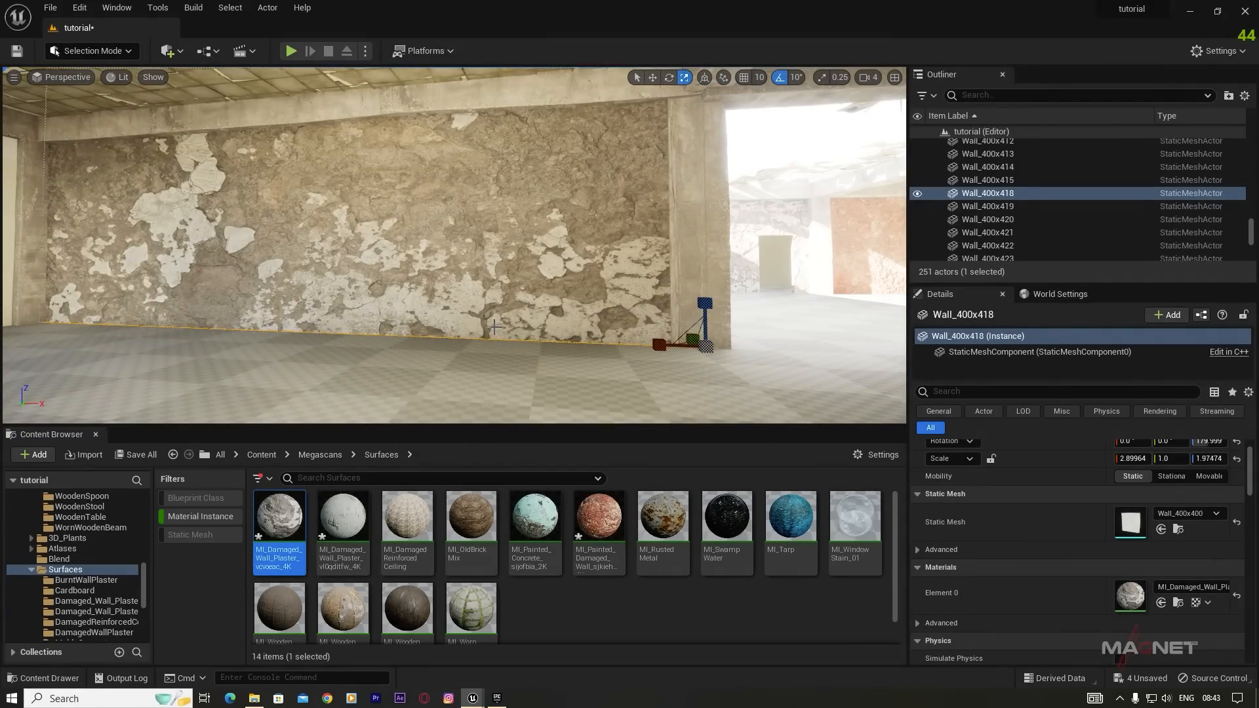
Step: Examine the enlarged plaster wall against the other rooms and check its material's tiling settings
mouse_move(375, 158)
right_down()
mouse_move(459, 158)
mouse_move(375, 158)
right_up()
key(w)
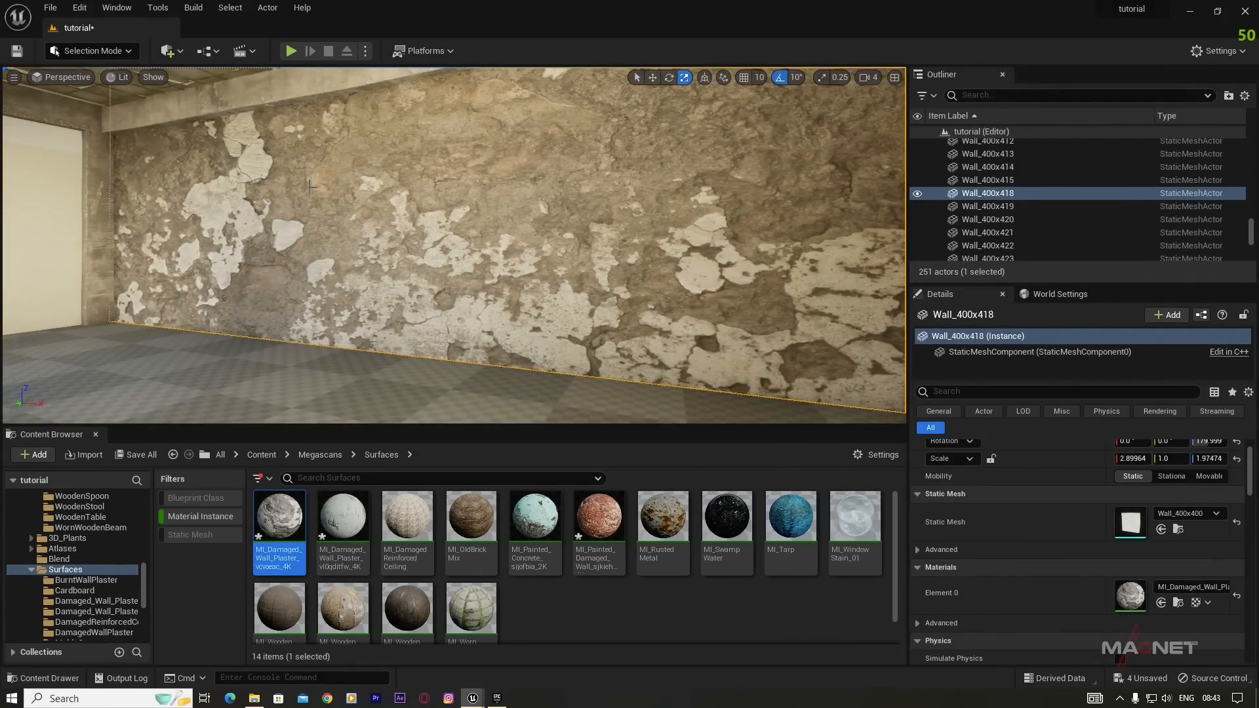
right_drag(406, 270, 593, 265)
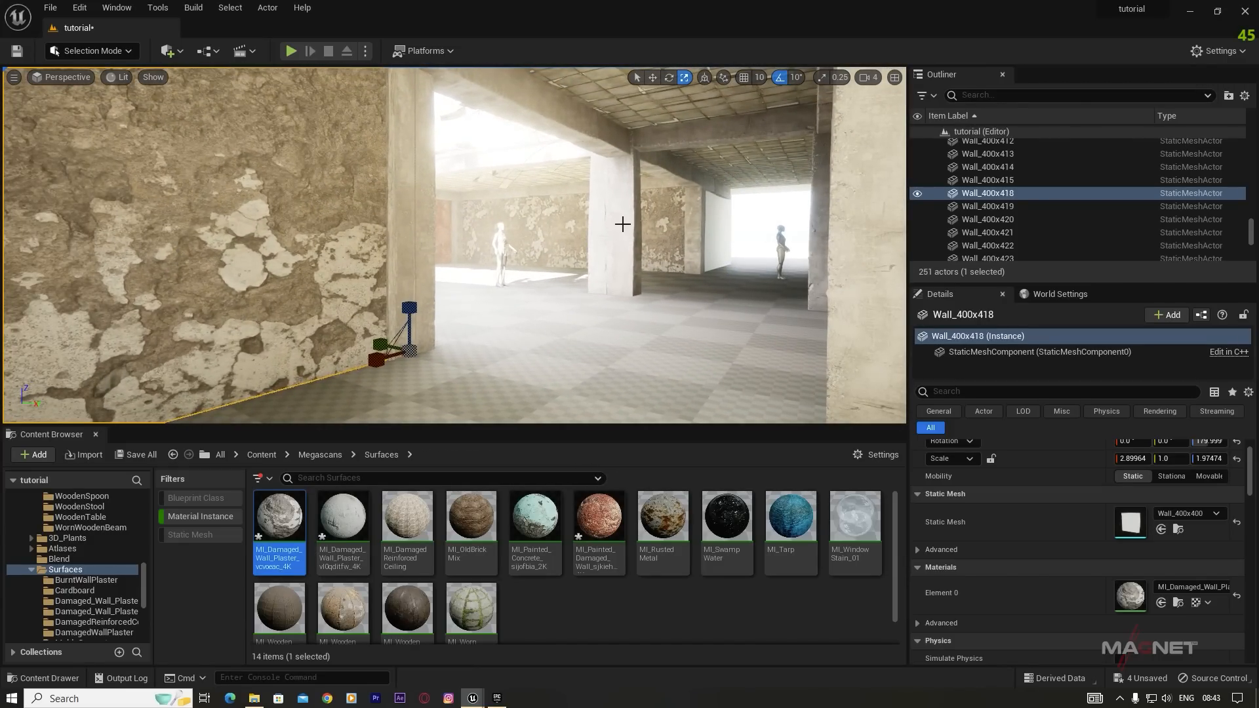
double_click(280, 524)
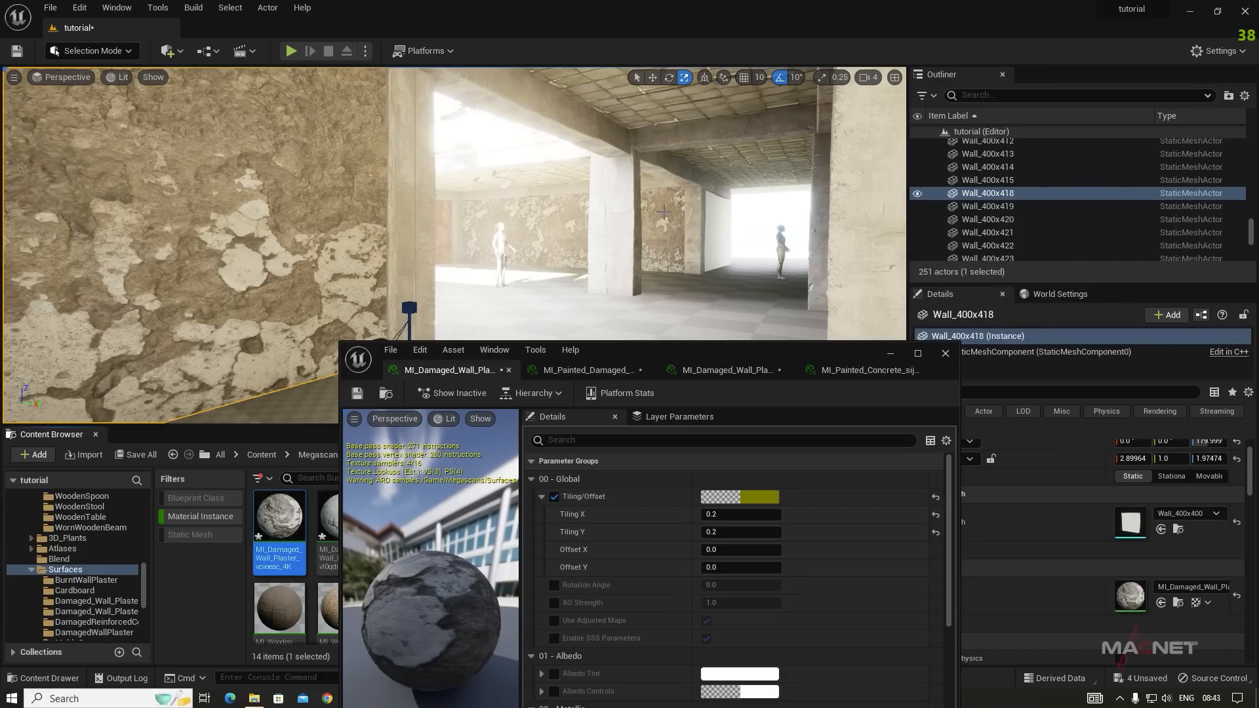
click(890, 355)
right_drag(379, 253, 305, 249)
key(s)
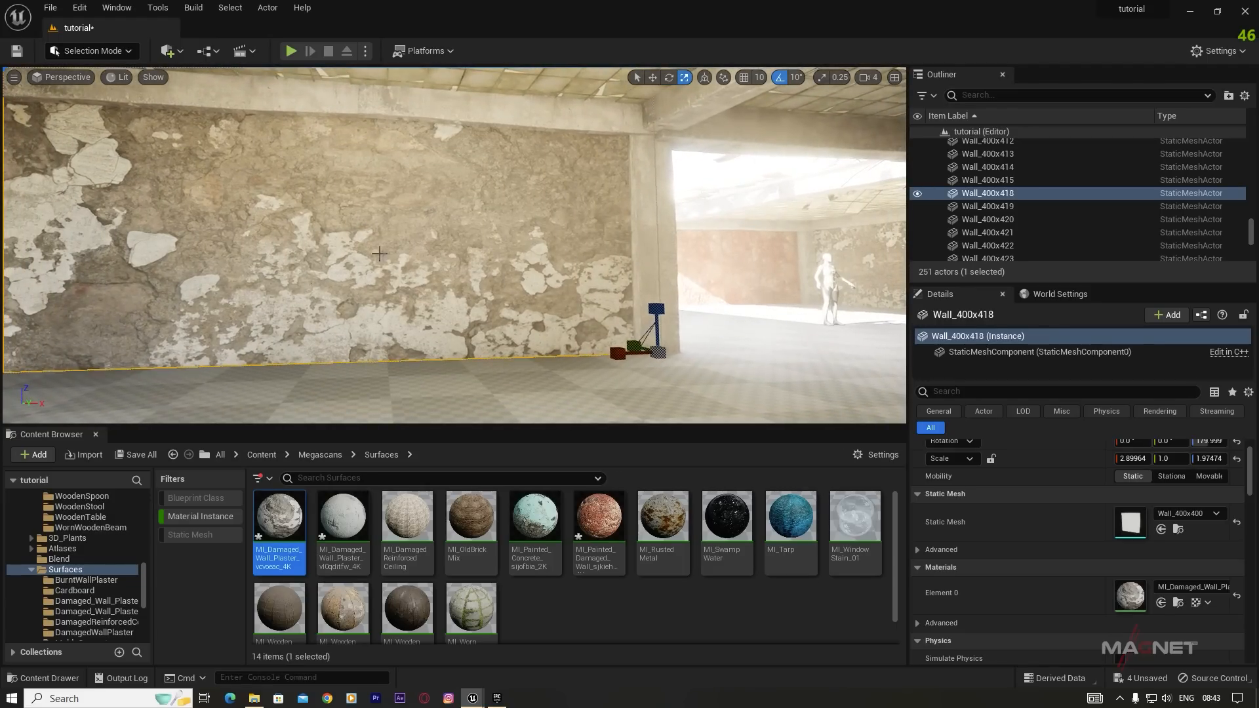
Step: Duplicate the MI_Damaged_Wall_Plaster_vcvoeac_4K material instance and accept the name MI_Damaged_Wall_Plaster_vcvoeac_4K1
right_click(285, 515)
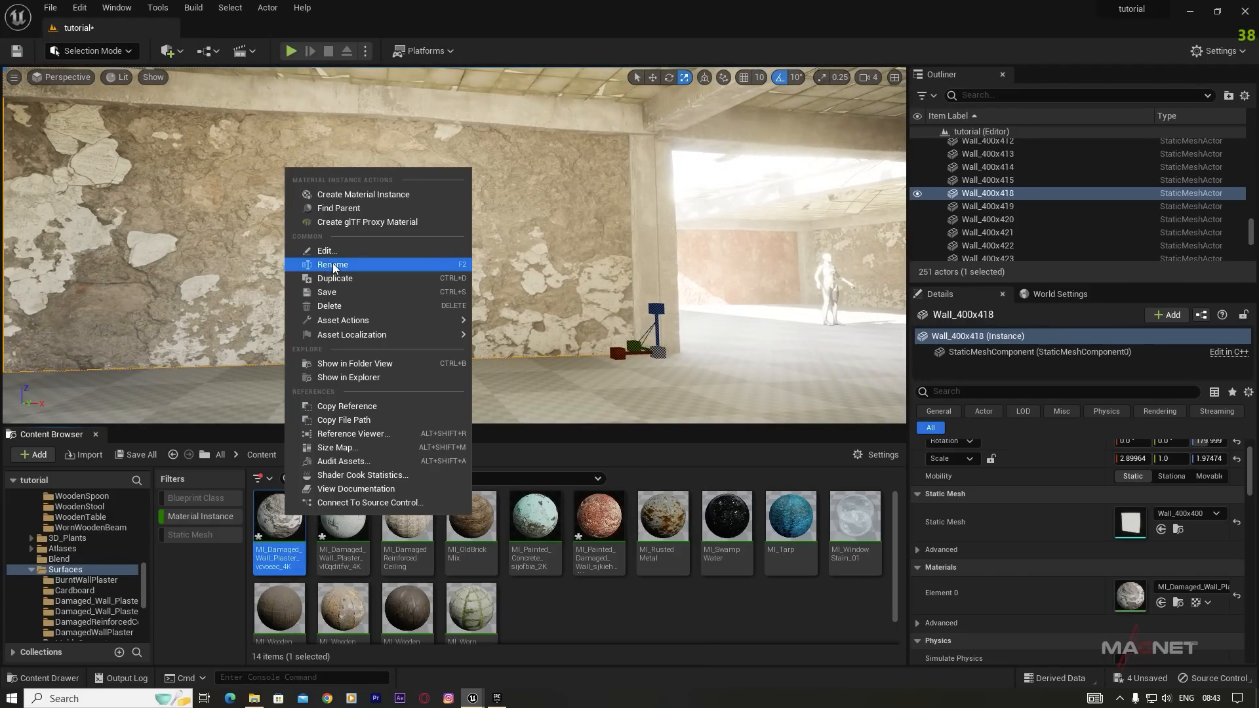
click(349, 278)
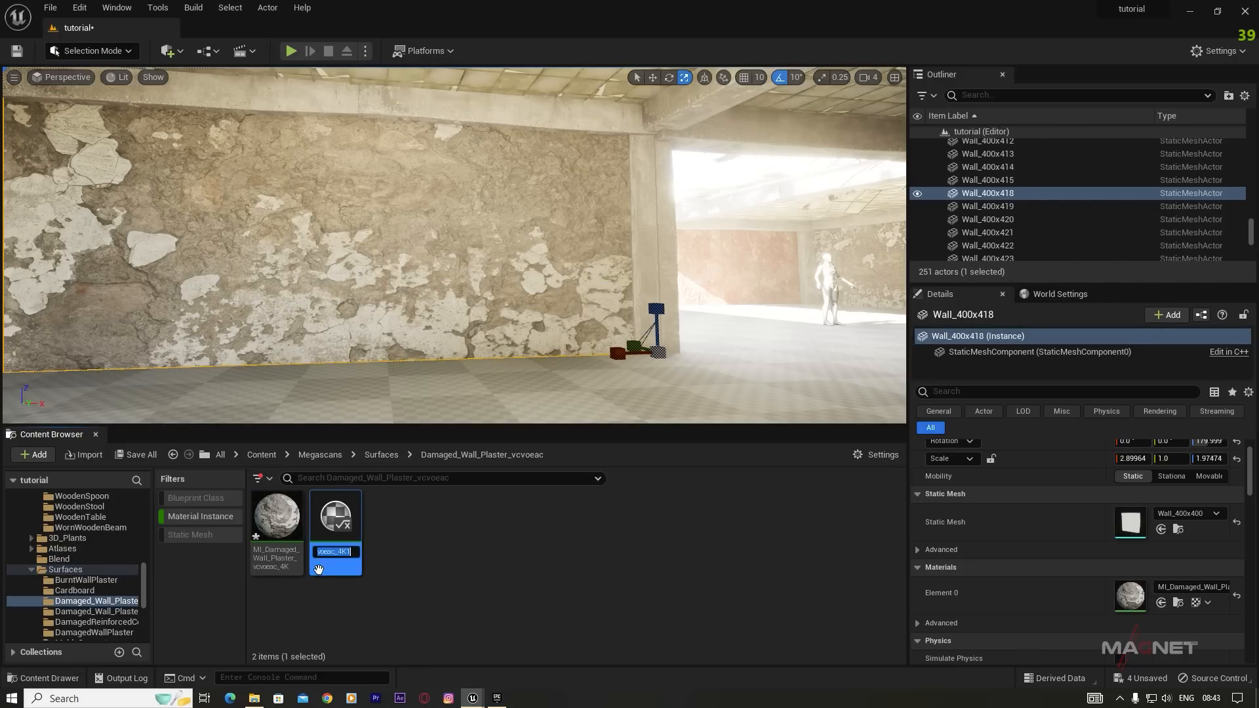
key(Return)
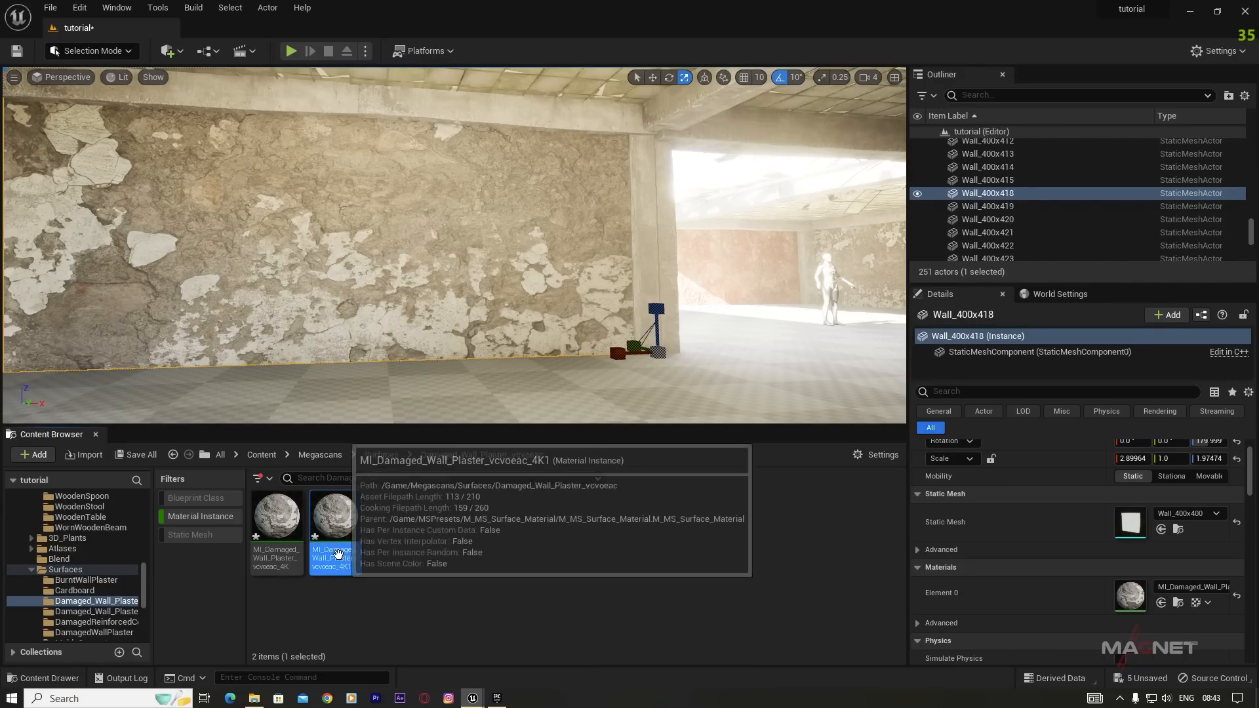
Step: Set Tiling X and Tiling Y to 0.5 in the duplicated plaster material and save it
double_click(324, 525)
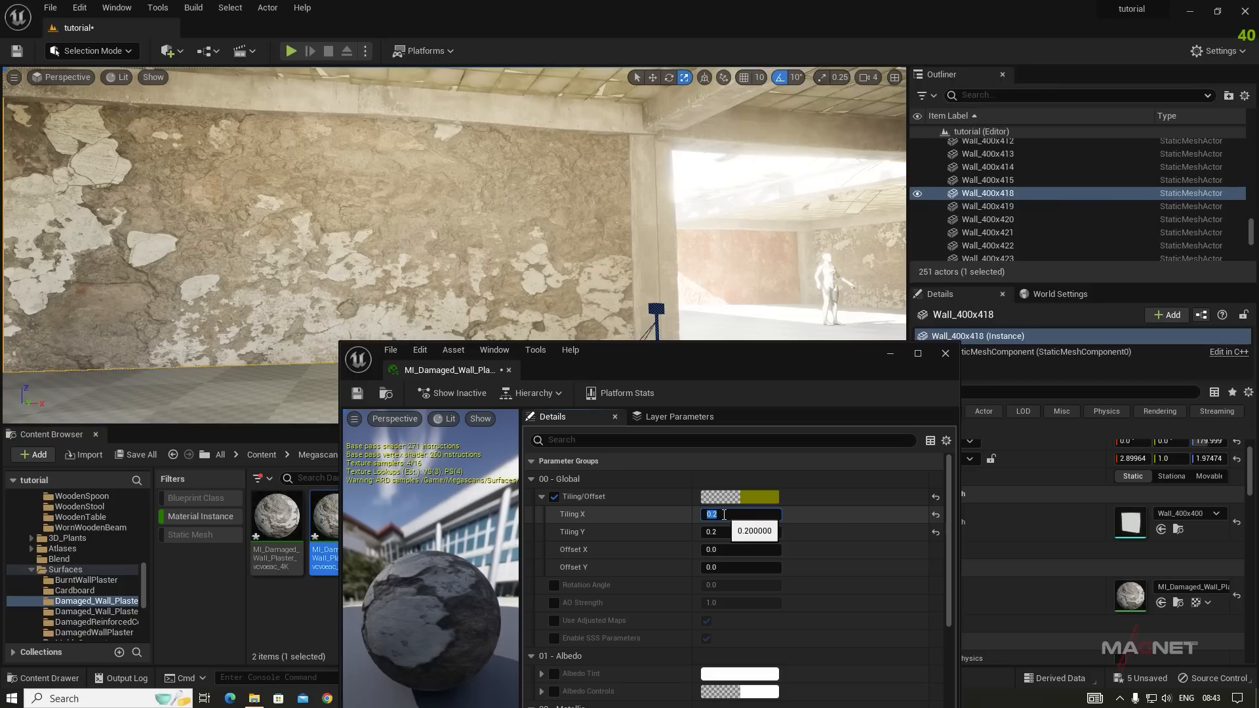
text(0.5)
key(Tab)
text(0.5)
key(Return)
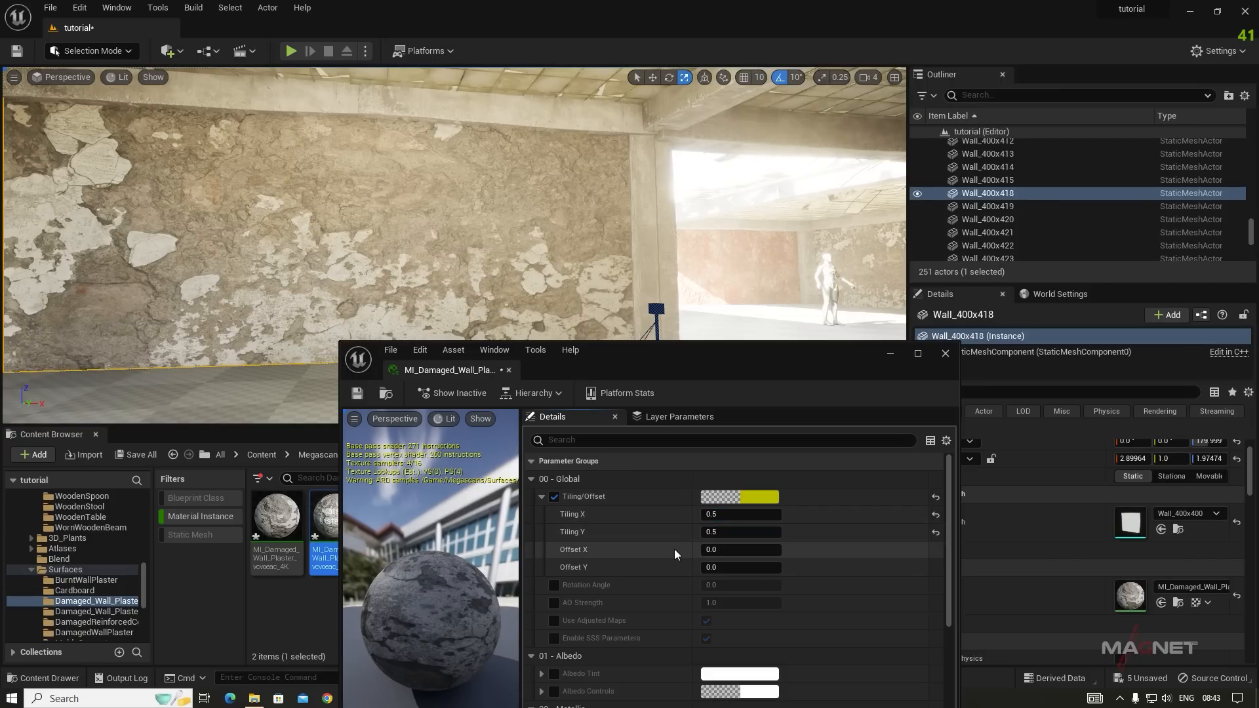
click(356, 393)
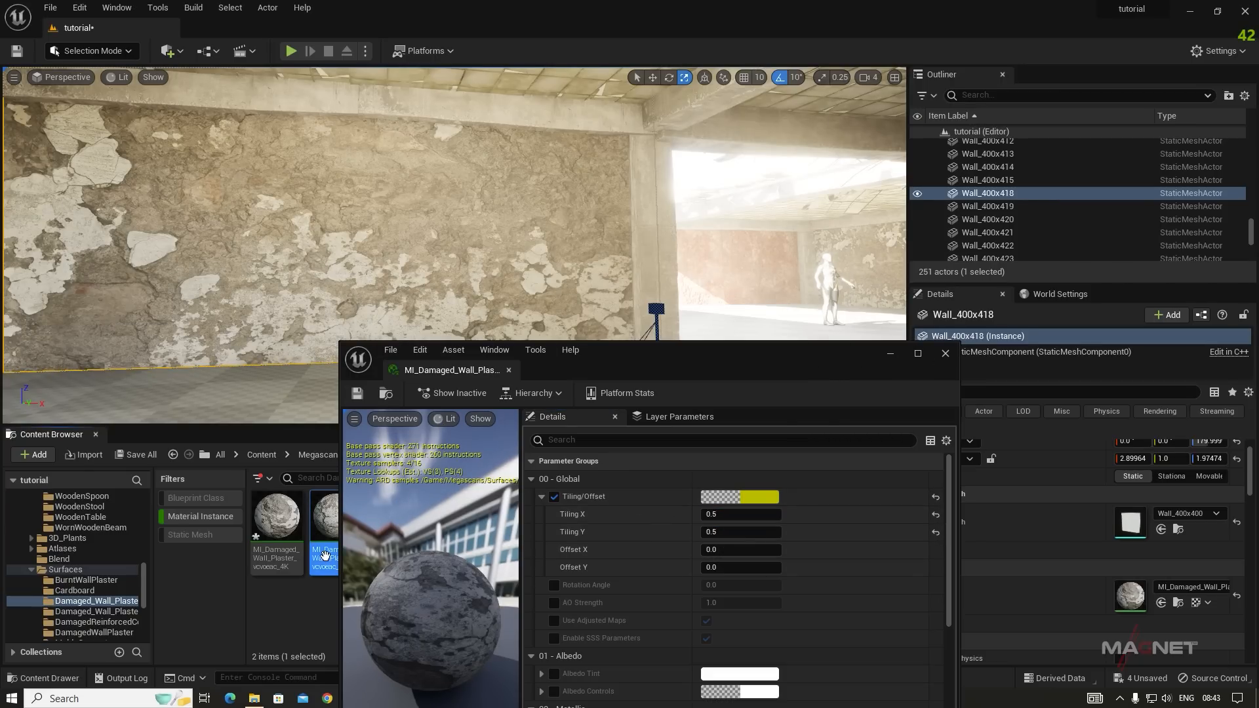
click(890, 355)
Step: Apply the duplicated plaster material with 0.5 tiling to the enlarged wall
drag(335, 518, 354, 319)
mouse_move(465, 253)
right_down()
mouse_move(517, 253)
mouse_move(465, 253)
right_up()
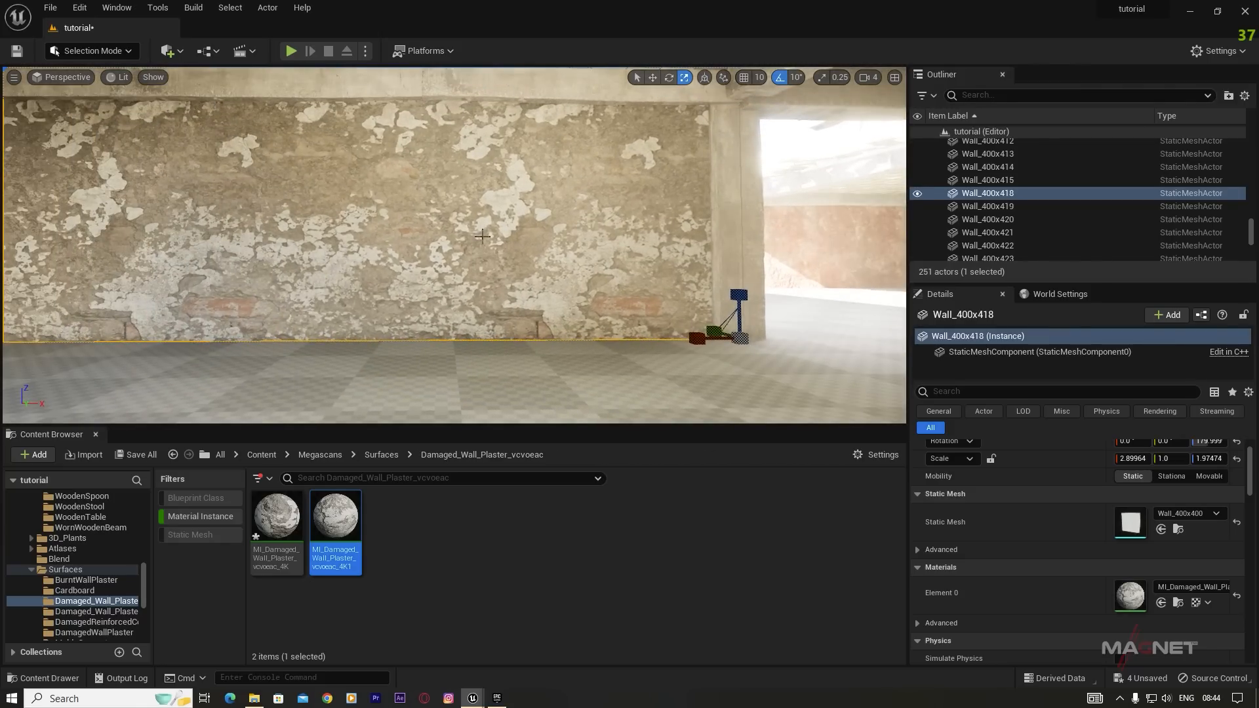
right_drag(688, 244, 740, 248)
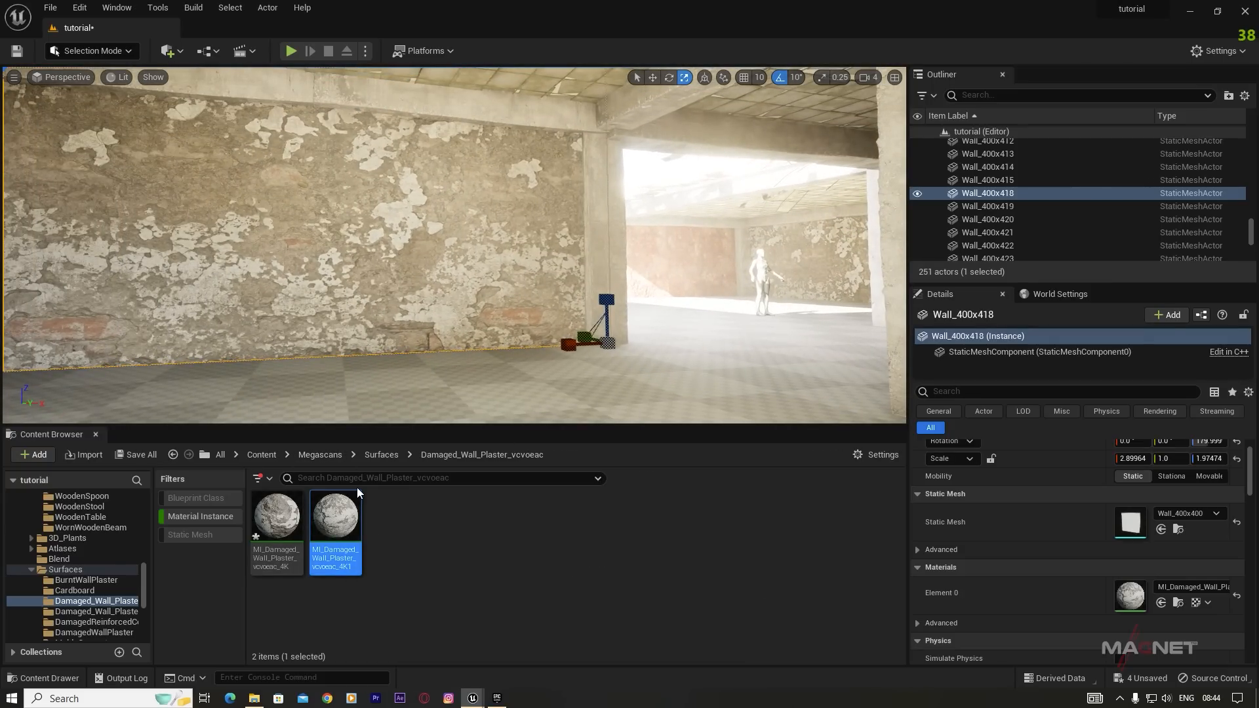
Step: Apply the duplicated plaster material, MI_Damaged_Wall_Plaster_vcvoeac_4K1, to the wall behind the mannequin
click(270, 532)
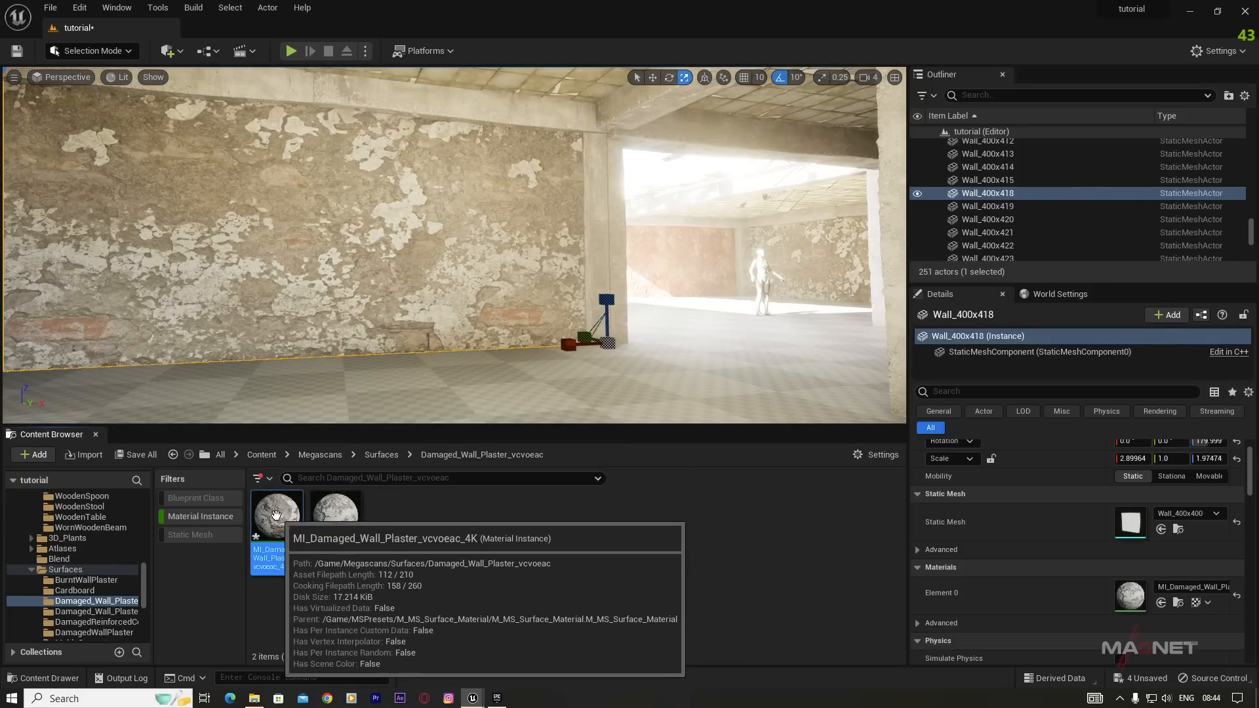
right_drag(517, 202, 542, 208)
drag(335, 518, 426, 197)
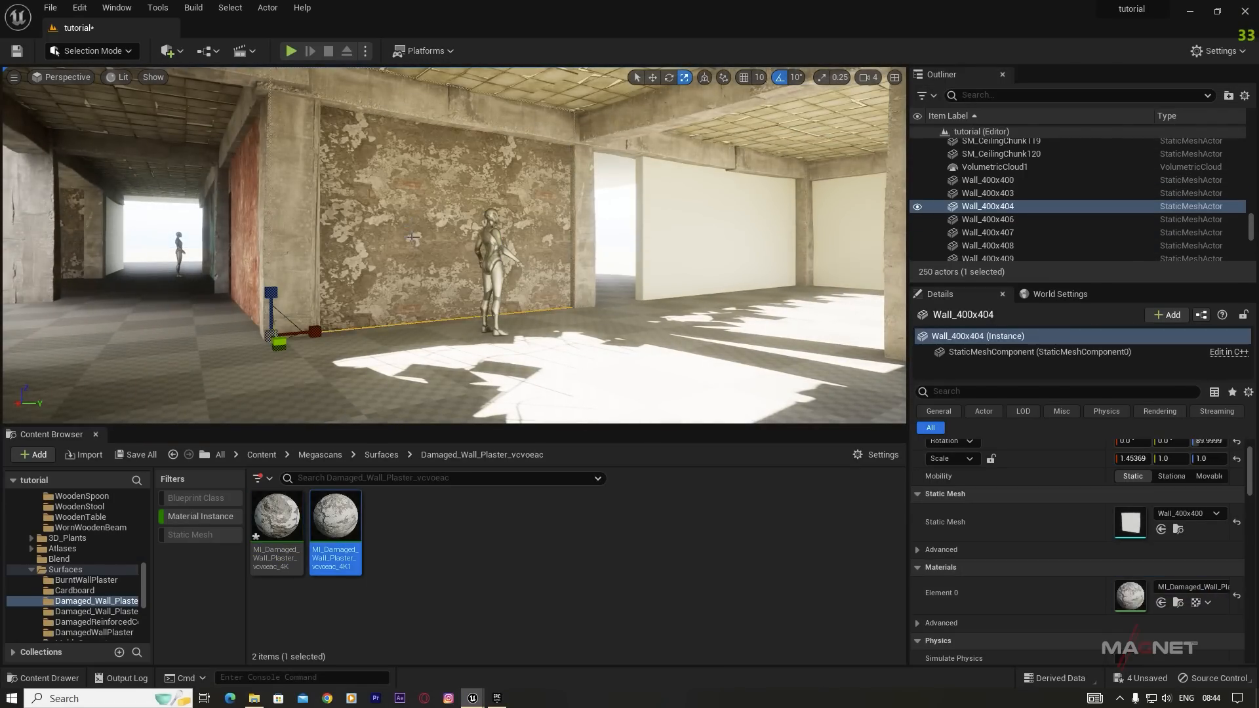
Step: Return to the Surfaces folder and apply MI_Damaged_Wall_Plaster_vcvoeac_4K1 to the plain wall between the red wall and the corner doorway
click(623, 299)
click(381, 454)
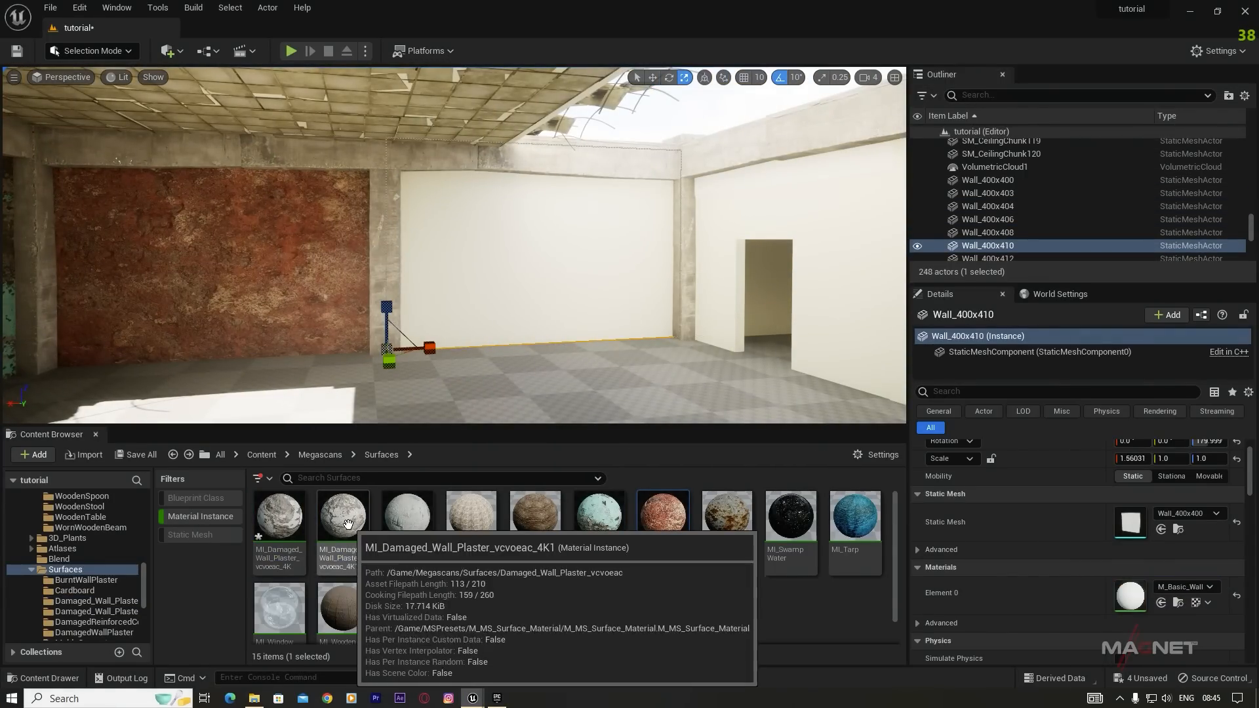
click(342, 518)
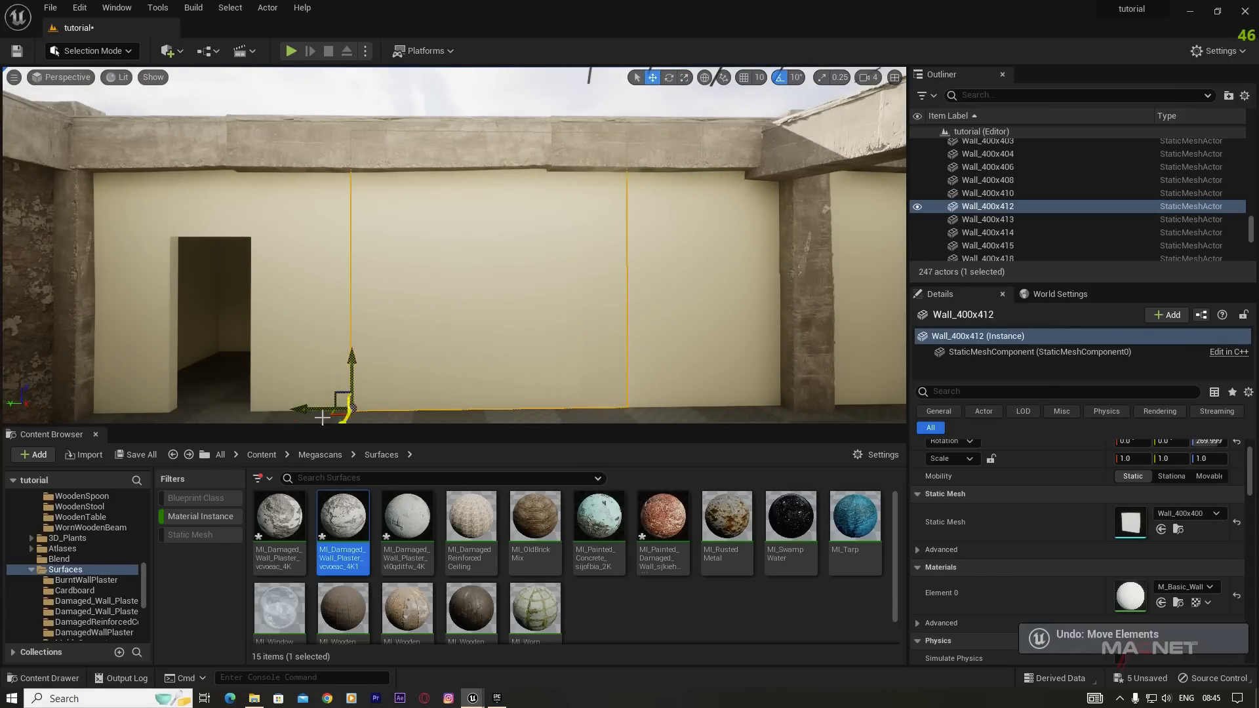
Step: Cover the wall beside the corner doorway with teal painted concrete, scaled to 1.60007 on X, and the doorway wall with damaged plaster
drag(599, 518, 524, 230)
right_drag(452, 262, 387, 265)
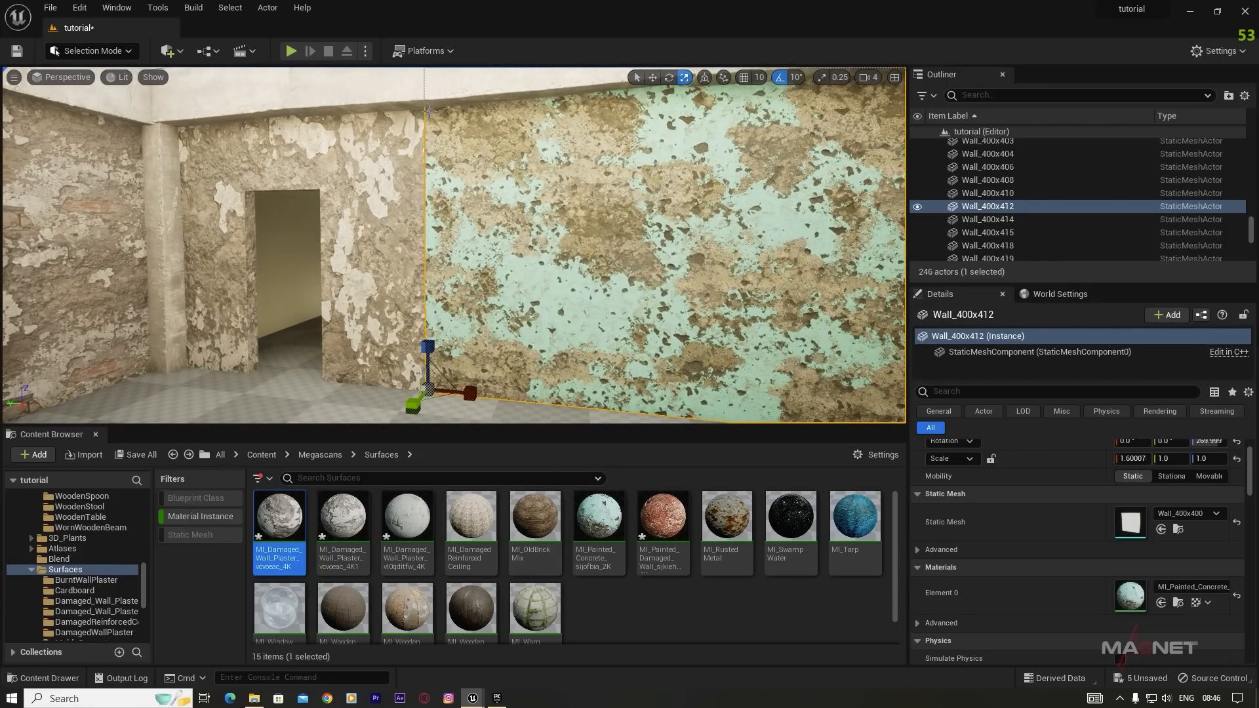
Step: Duplicate the corner concrete pillar and place the copy over the seam between the doorway wall and the teal wall
click(142, 223)
key(w)
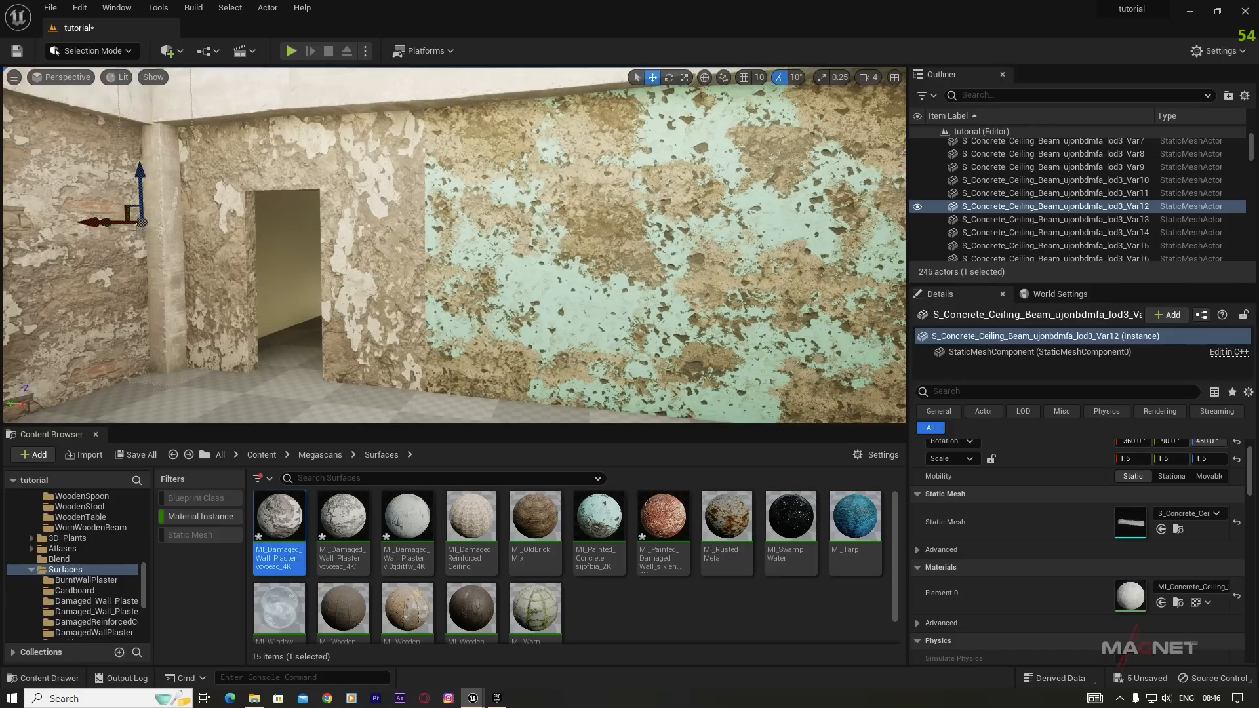
alt+drag(106, 218, 218, 225)
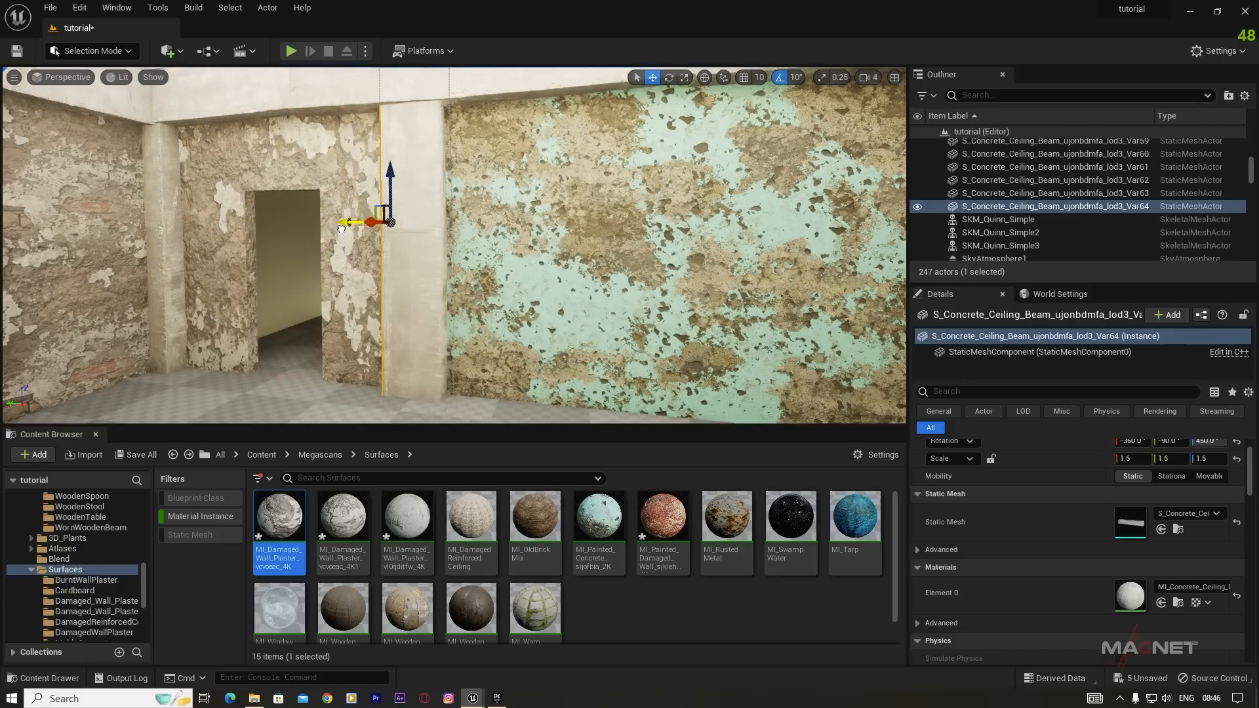
mouse_move(305, 300)
right_down()
mouse_move(367, 298)
mouse_move(302, 303)
right_up()
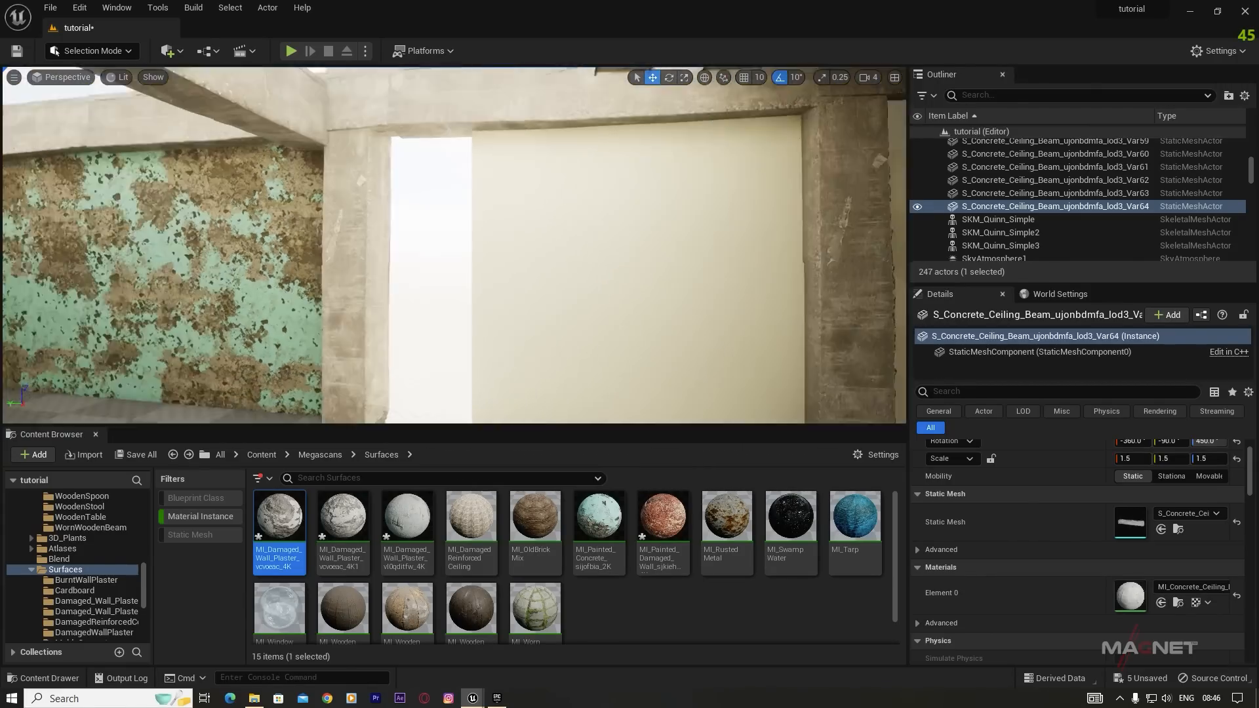
Step: Apply the teal painted concrete material to the plain doorway wall piece beside the plaster walls
right_drag(407, 302, 446, 302)
click(419, 308)
drag(320, 401, 245, 400)
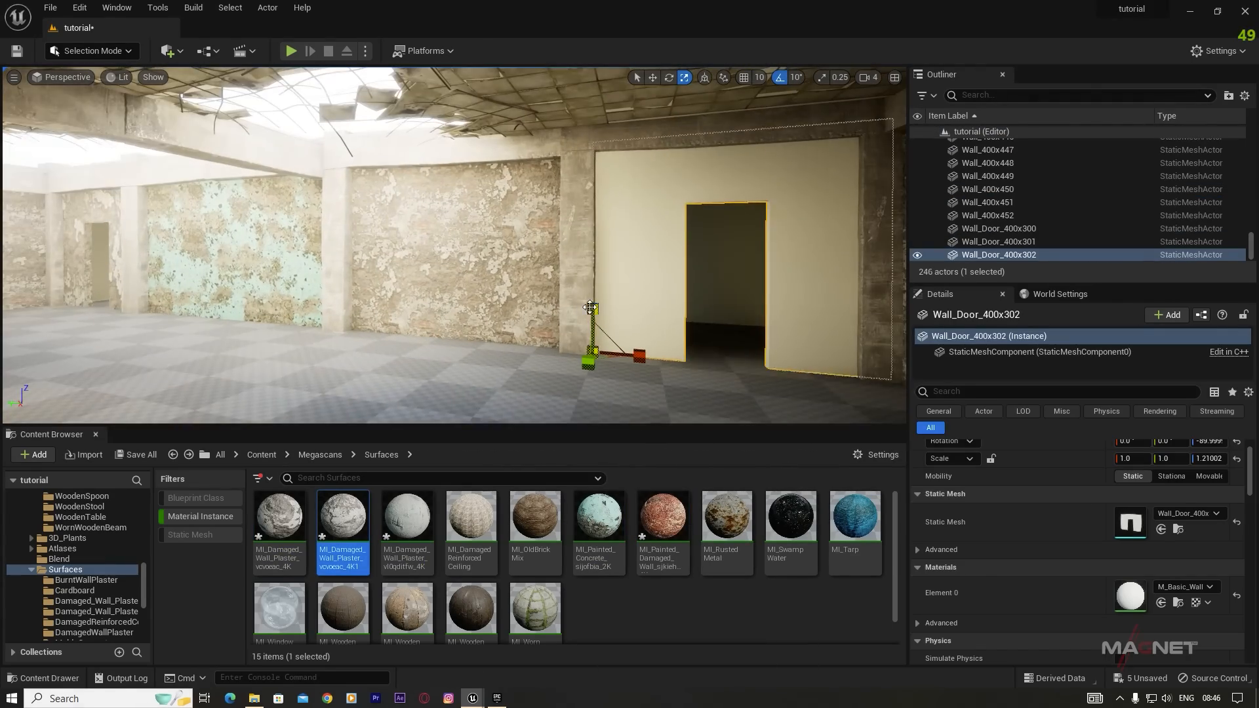
drag(599, 518, 626, 281)
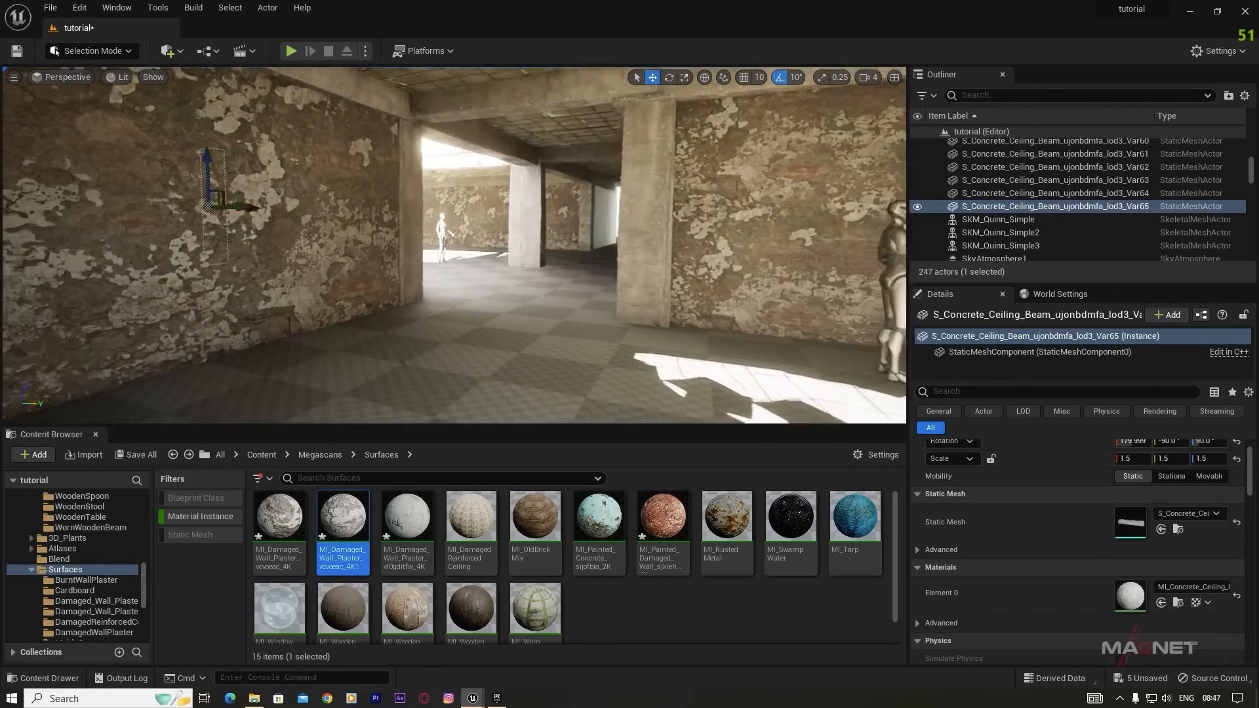
Step: Examine the dressed walls throughout the interior, from the plaster corridor to the red wall
right_drag(454, 245, 374, 238)
key(w)
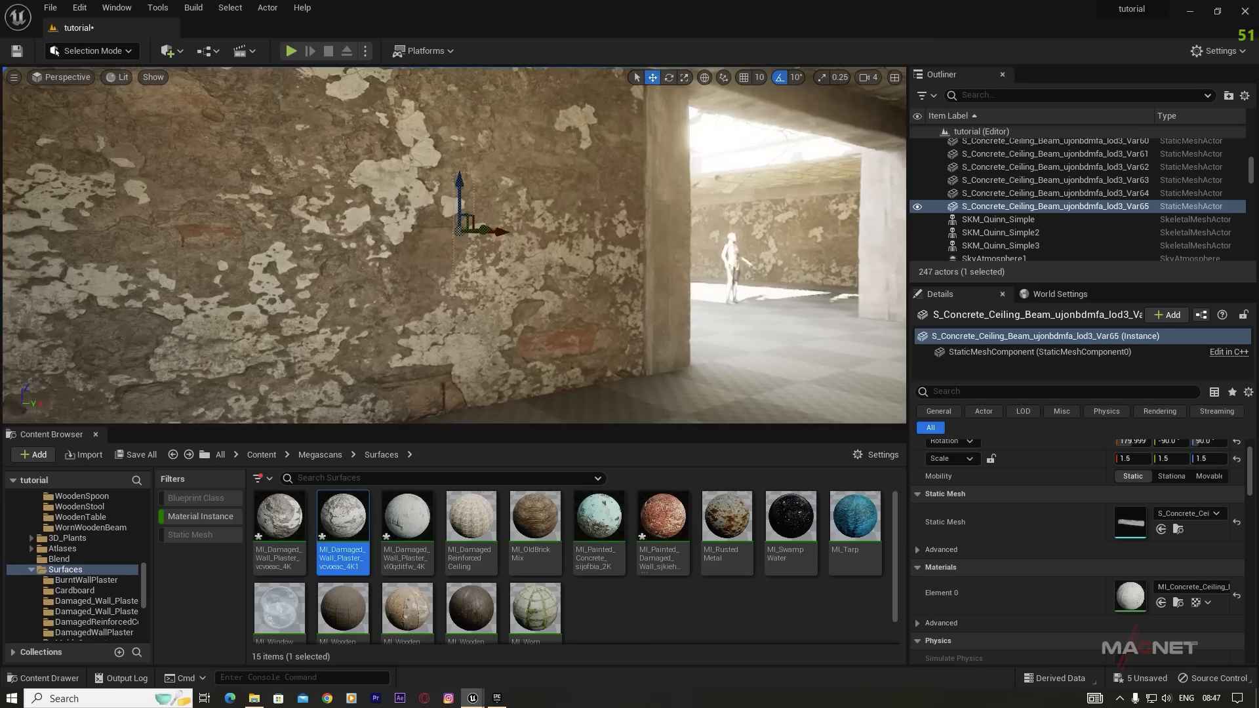
key(w)
right_drag(454, 245, 682, 291)
key(s)
key(w)
key(w)
key(d)
key(a)
key(w)
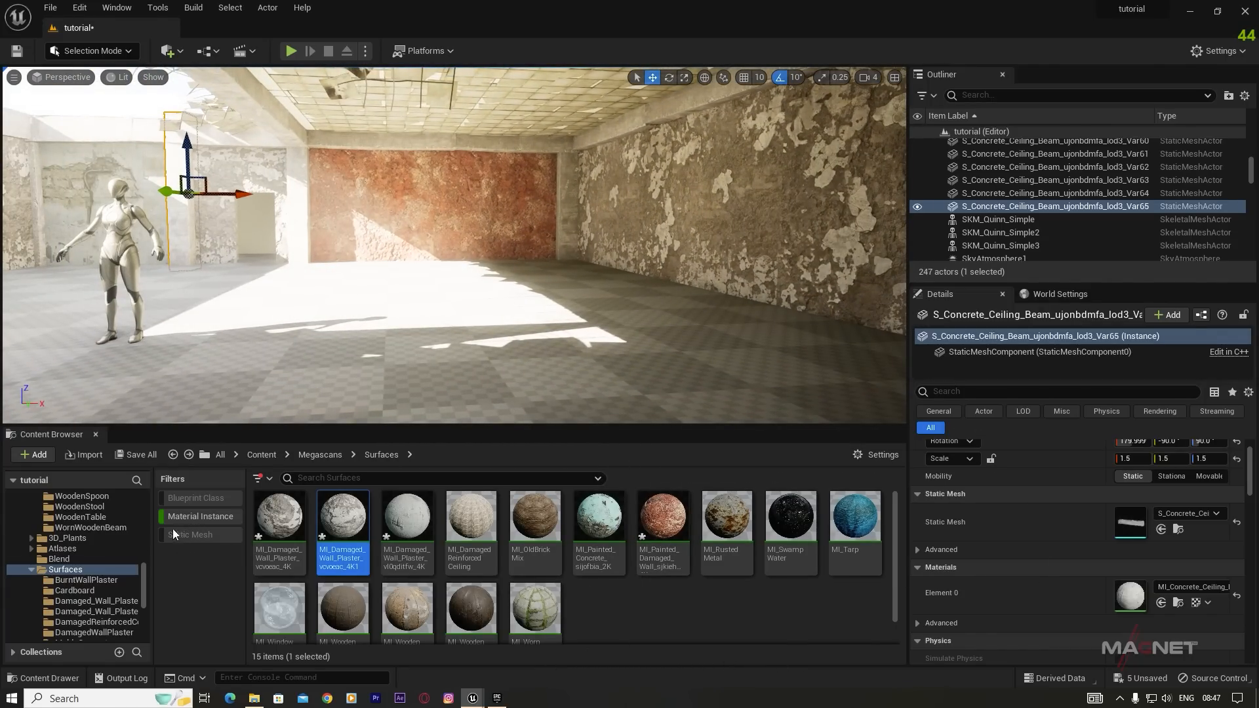
Step: Clear the Material Instance filter and go back to the project's main Content folder
click(191, 515)
scroll(68, 530, up, 10)
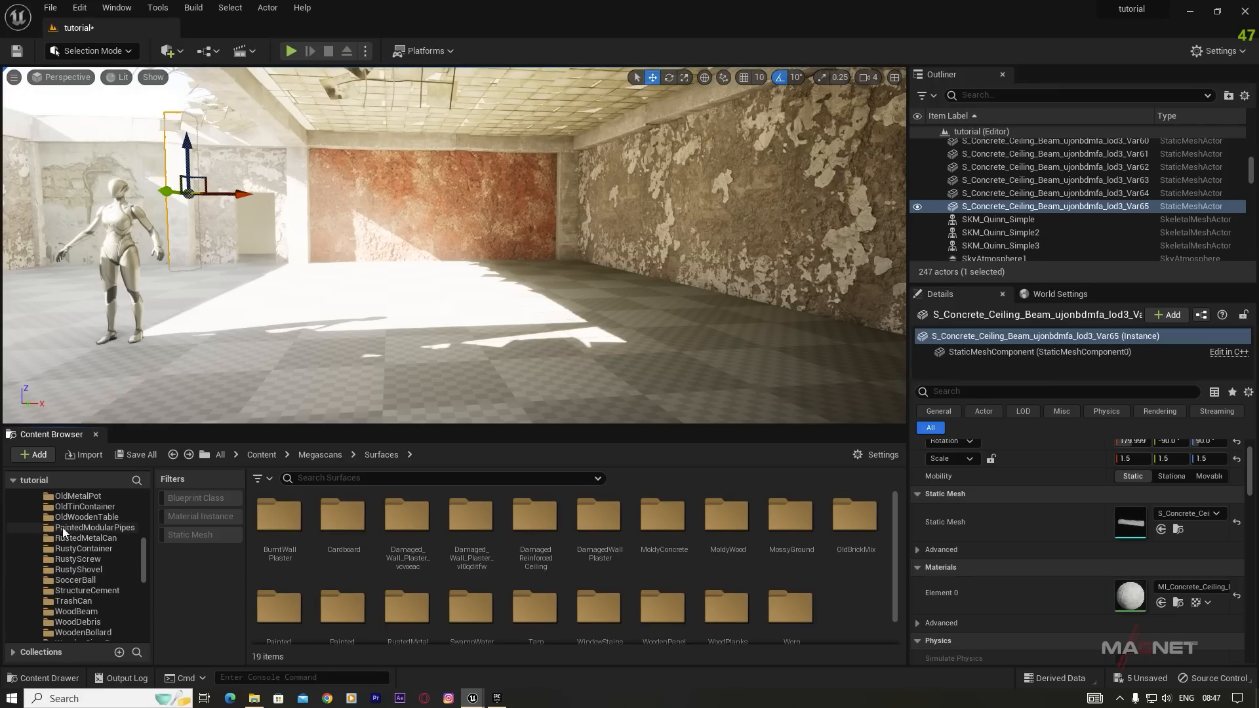
scroll(47, 521, up, 4)
click(54, 509)
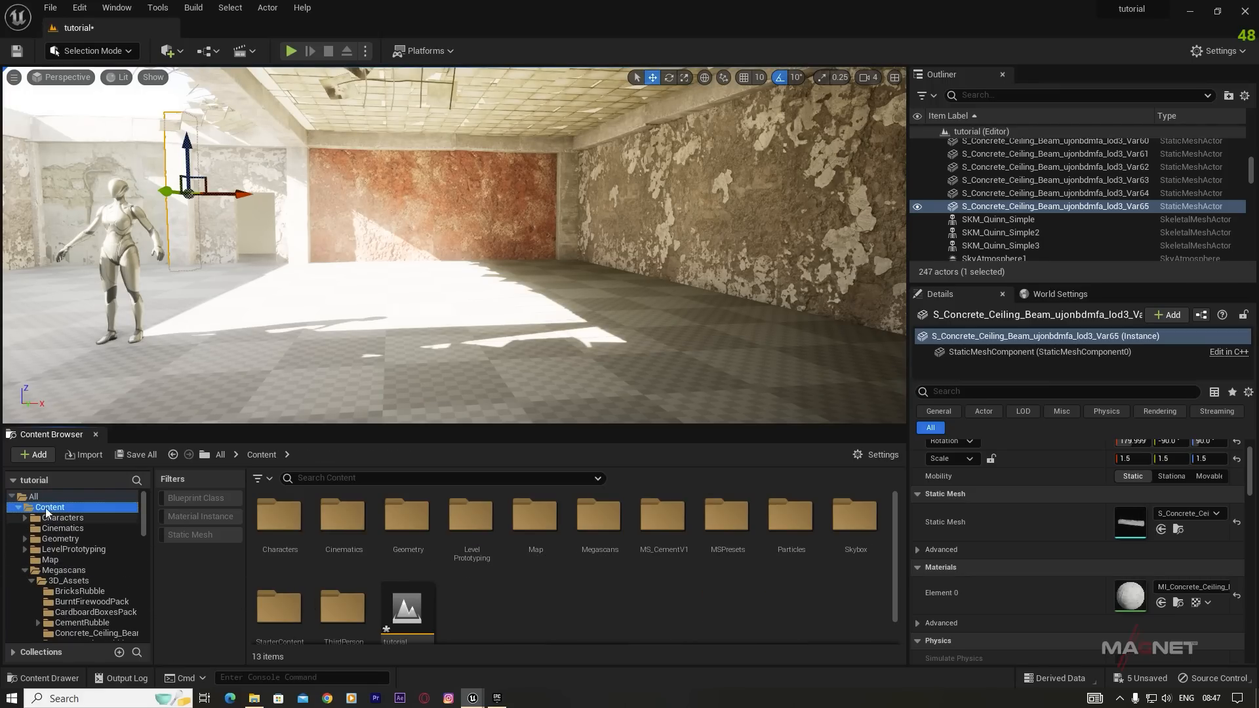
Step: Open Quixel Bridge from the Content folder and list the locally available Megascans decals
right_click(507, 584)
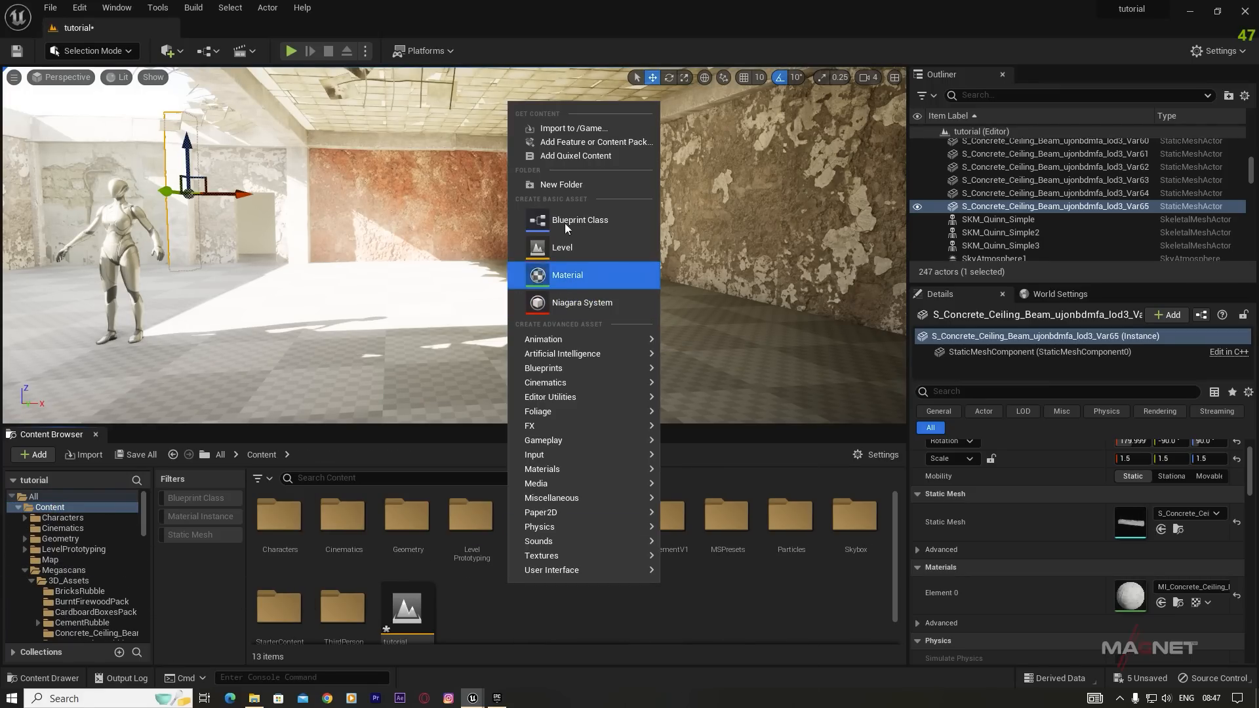
click(585, 158)
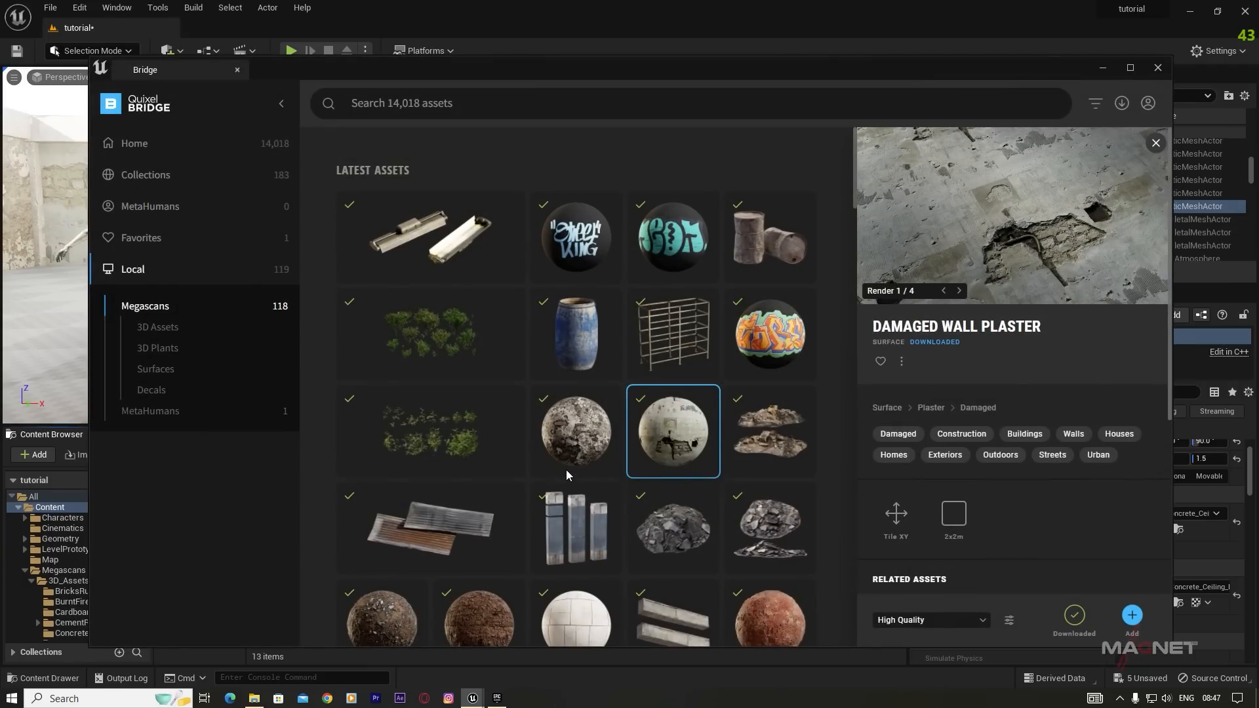
scroll(567, 475, down, 10)
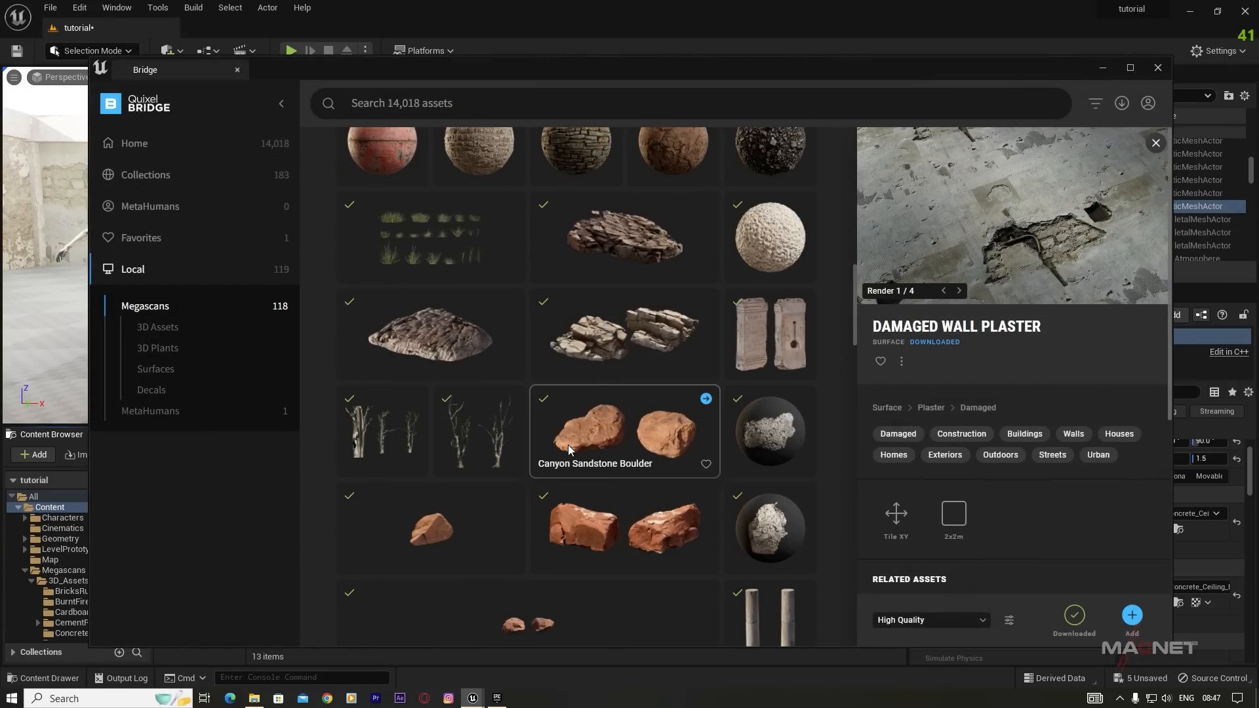
click(149, 391)
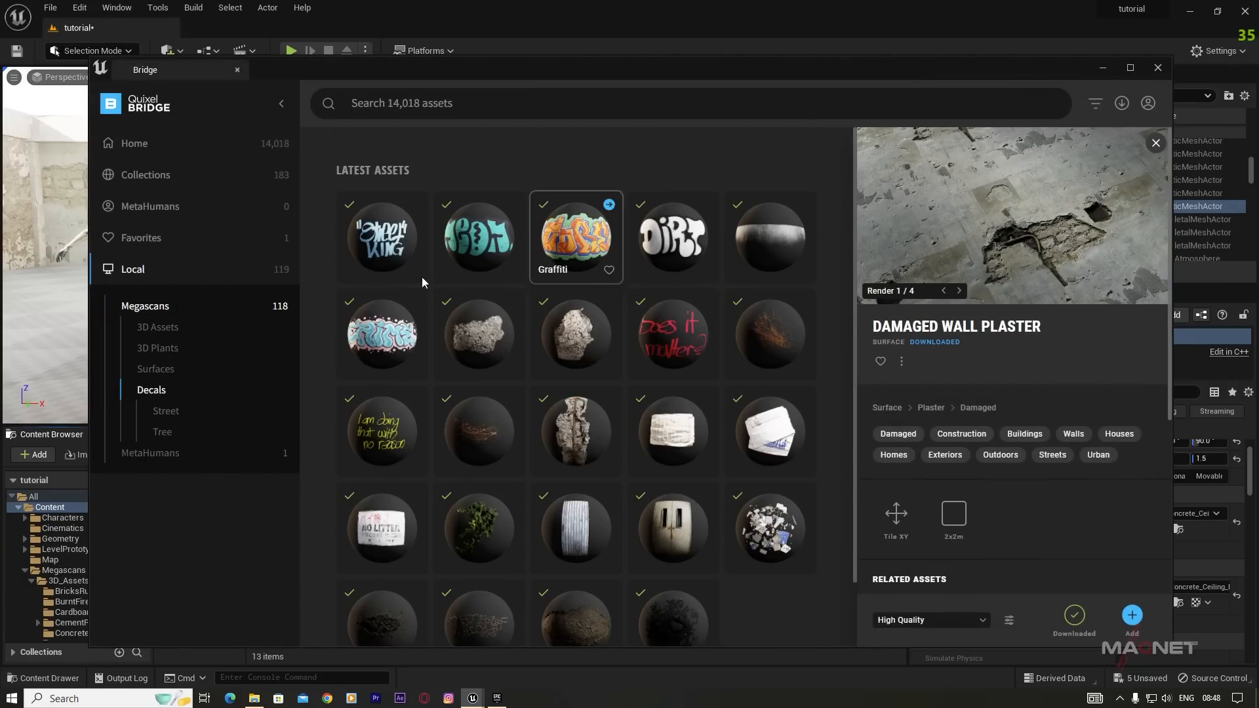
scroll(570, 472, down, 1)
scroll(539, 363, up, 1)
Step: Add five Medium Quality graffiti decals to the project: CRIME, DIRT, the orange lettering, the teal lettering and the Street King tag
click(376, 342)
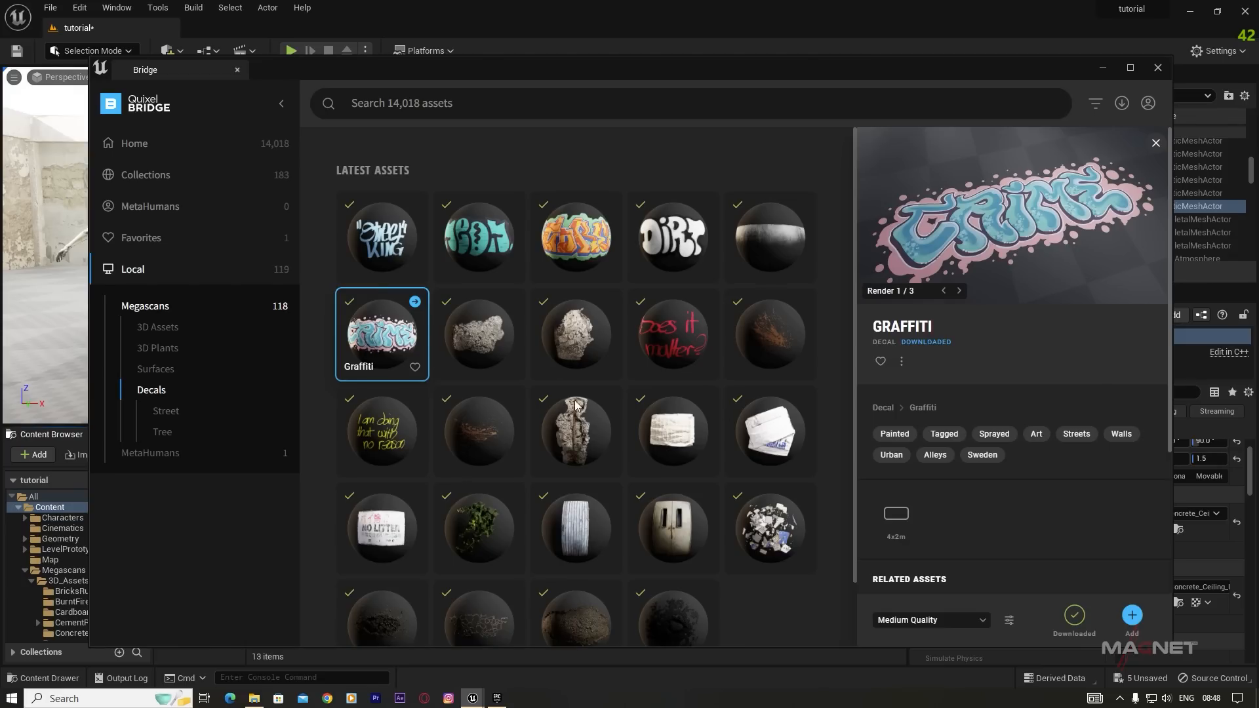
mouse_move(414, 303)
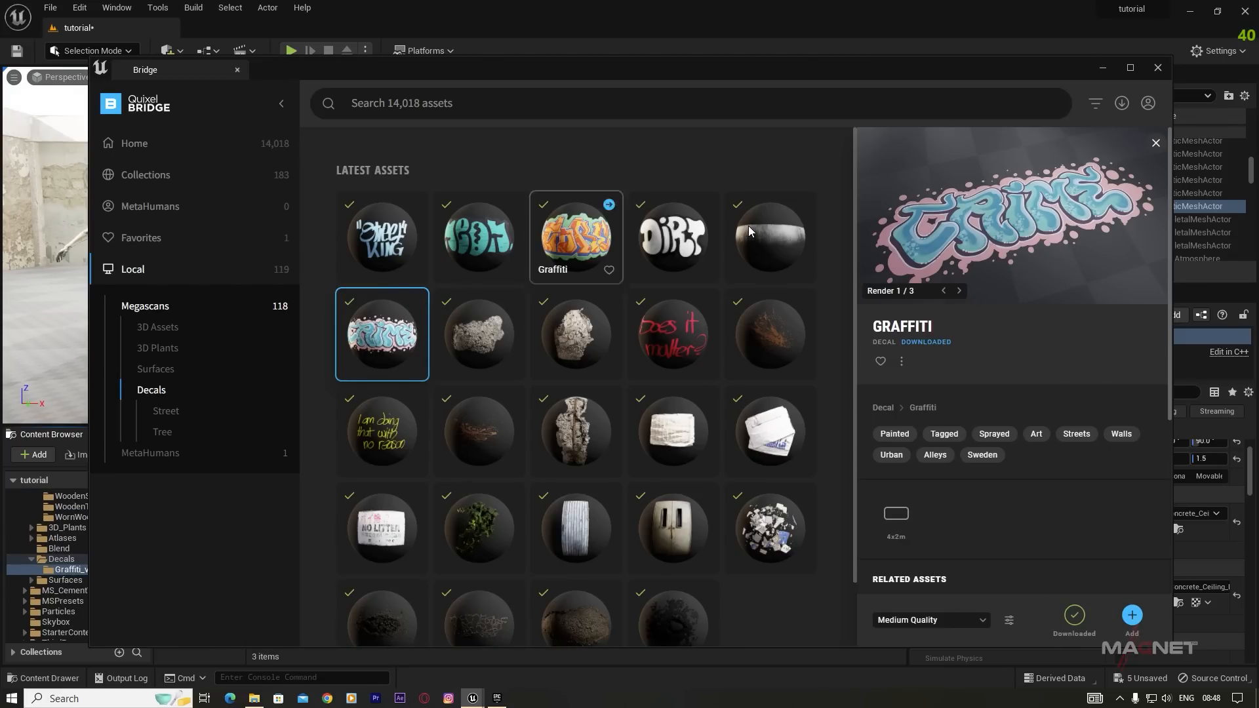
click(666, 236)
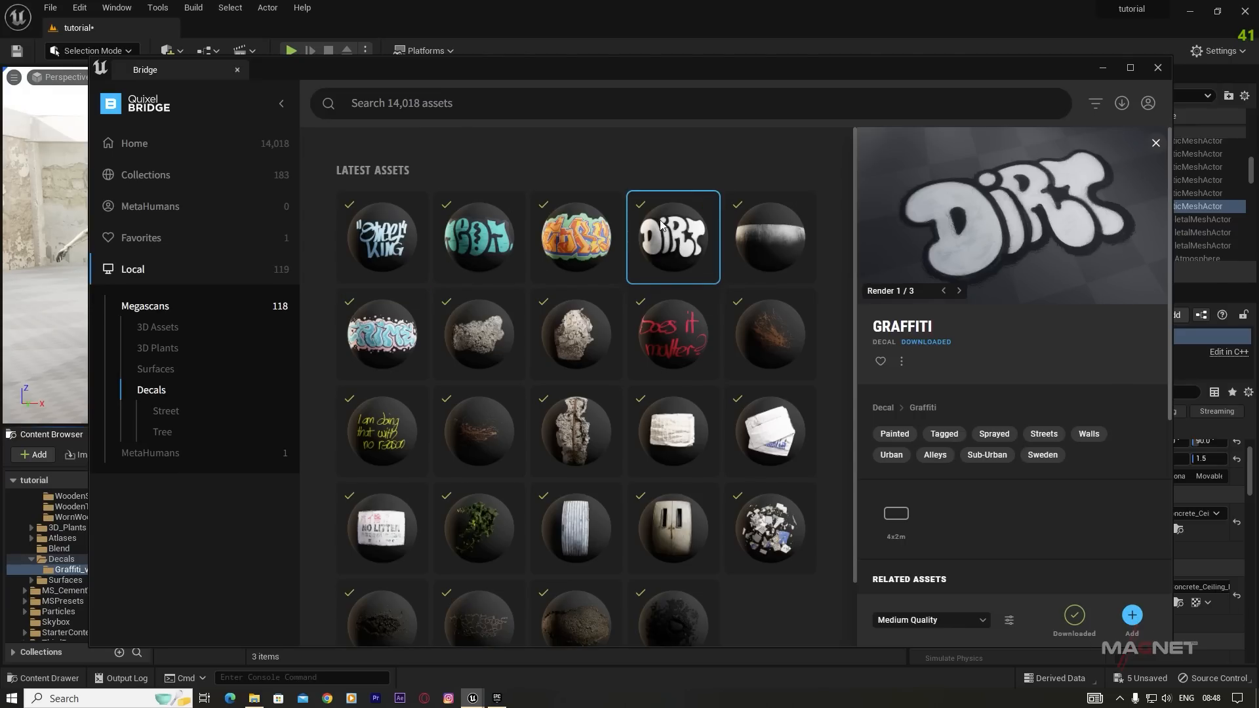
click(584, 241)
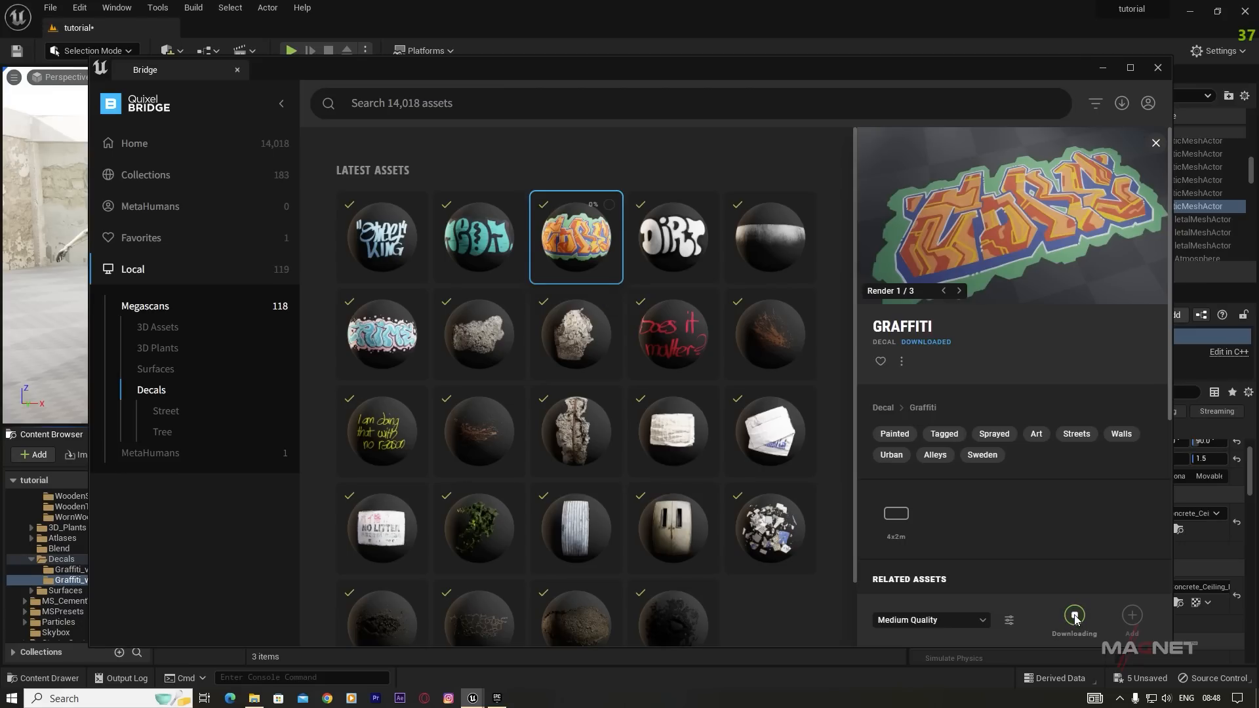
click(1132, 618)
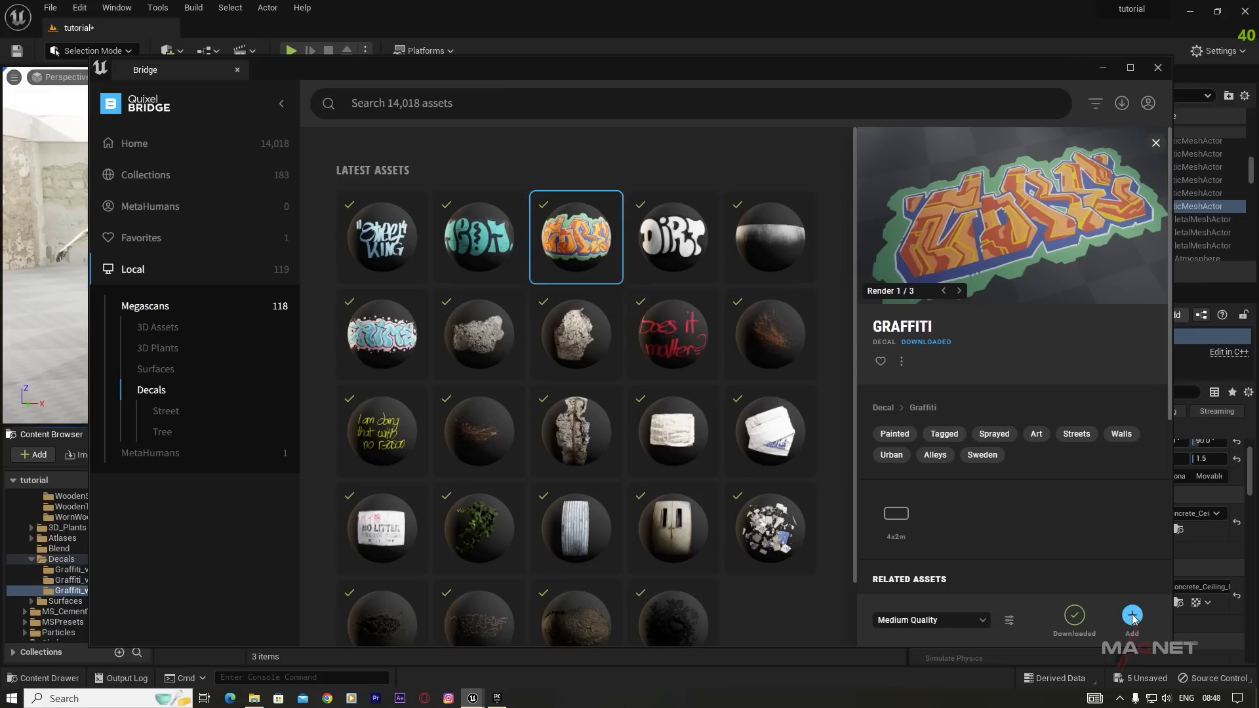
click(466, 244)
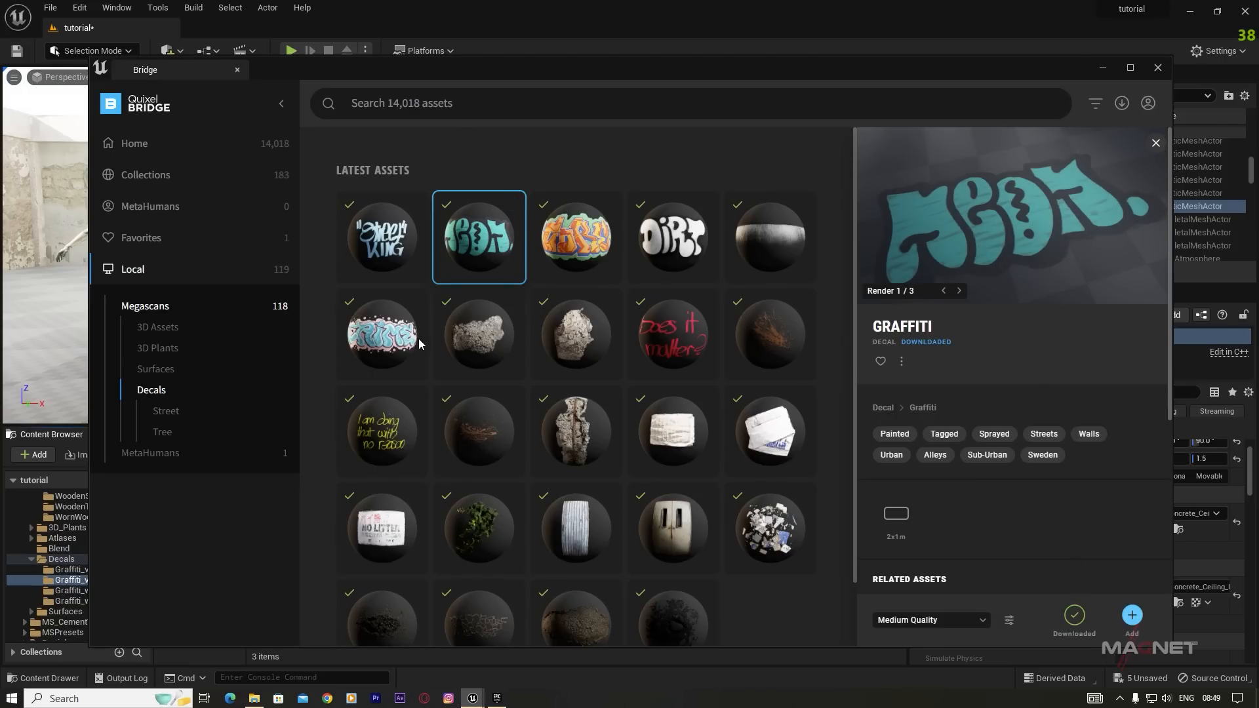
click(389, 238)
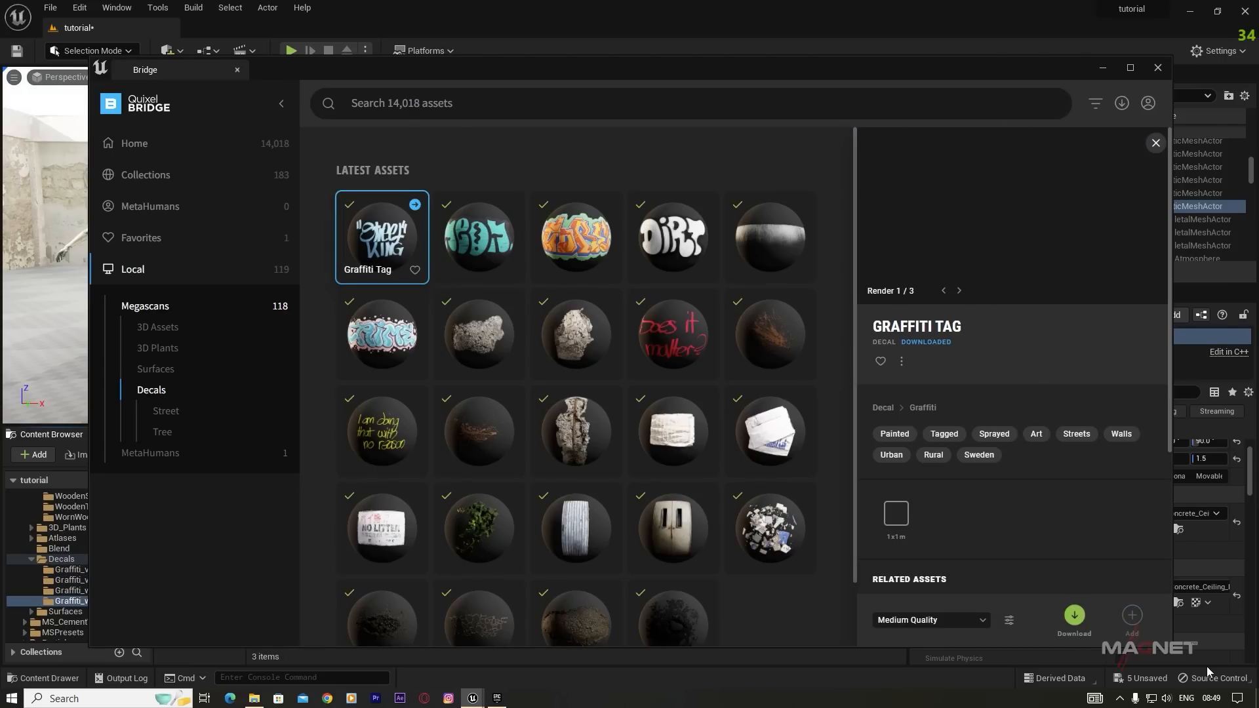
click(1132, 616)
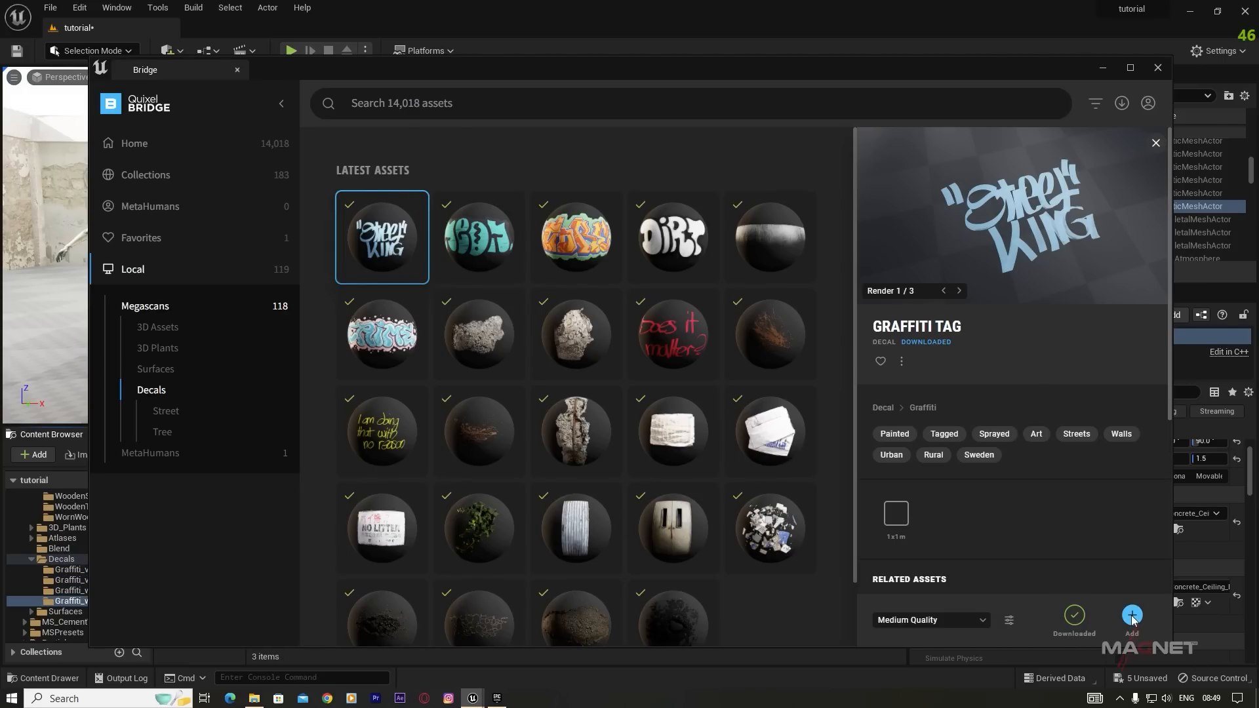
Step: Return to the editor, look through the imported Decals folder and open the Graffiti_vlrkdiyc folder
click(71, 565)
click(92, 559)
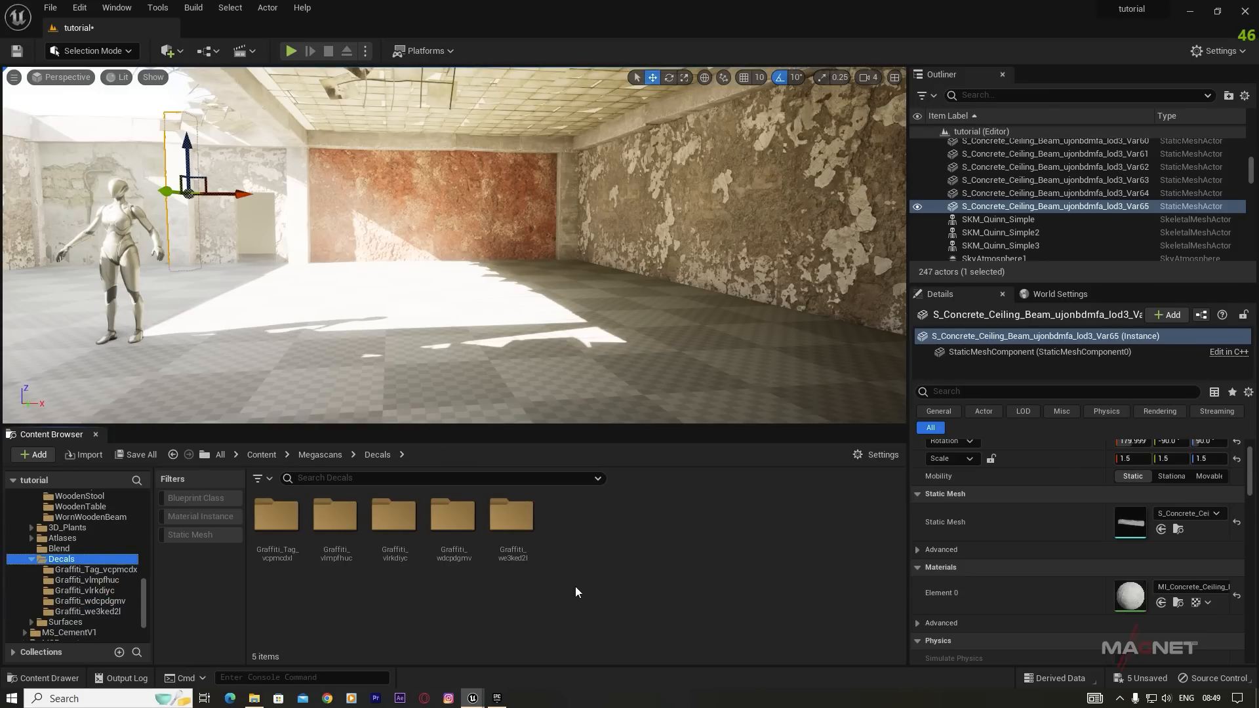
double_click(283, 545)
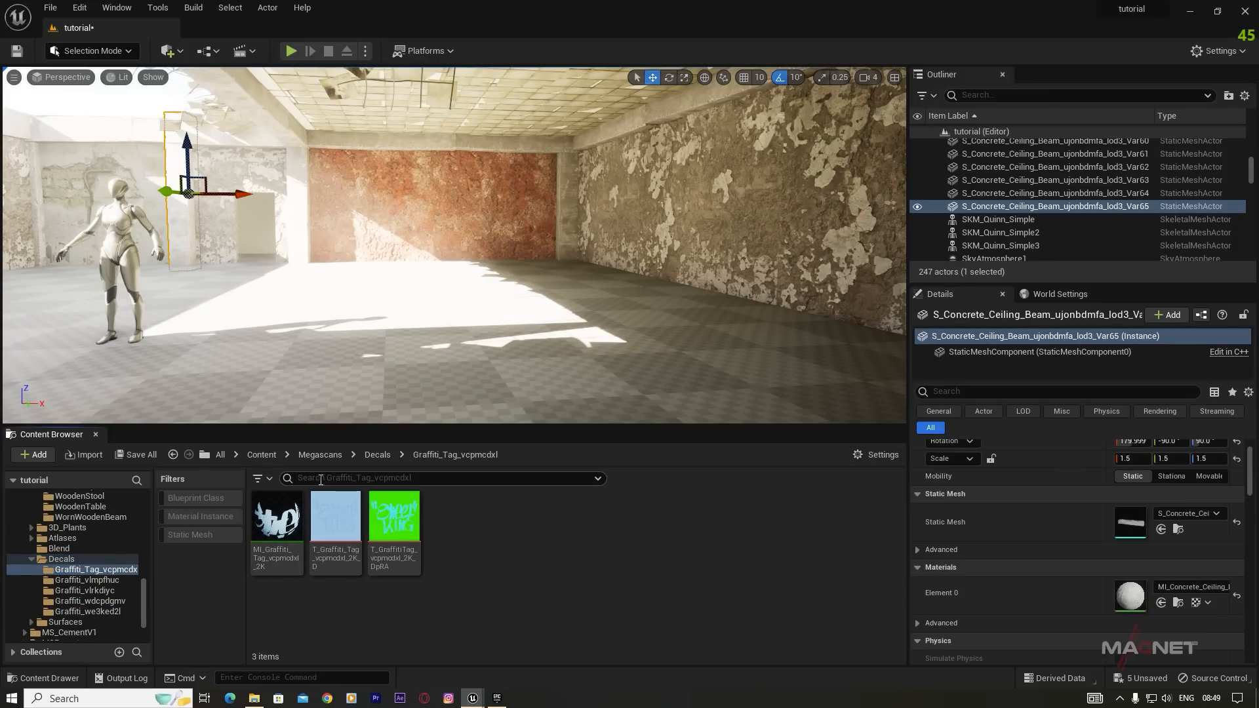
key(alt+Left)
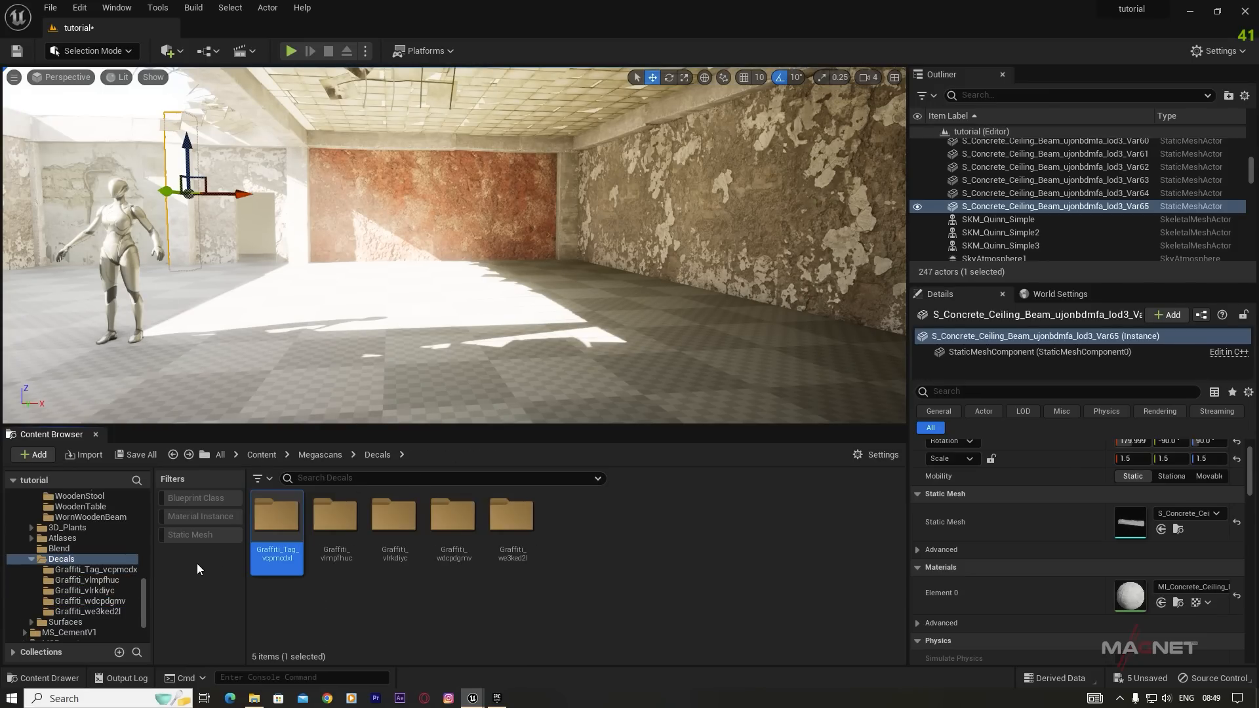
double_click(396, 525)
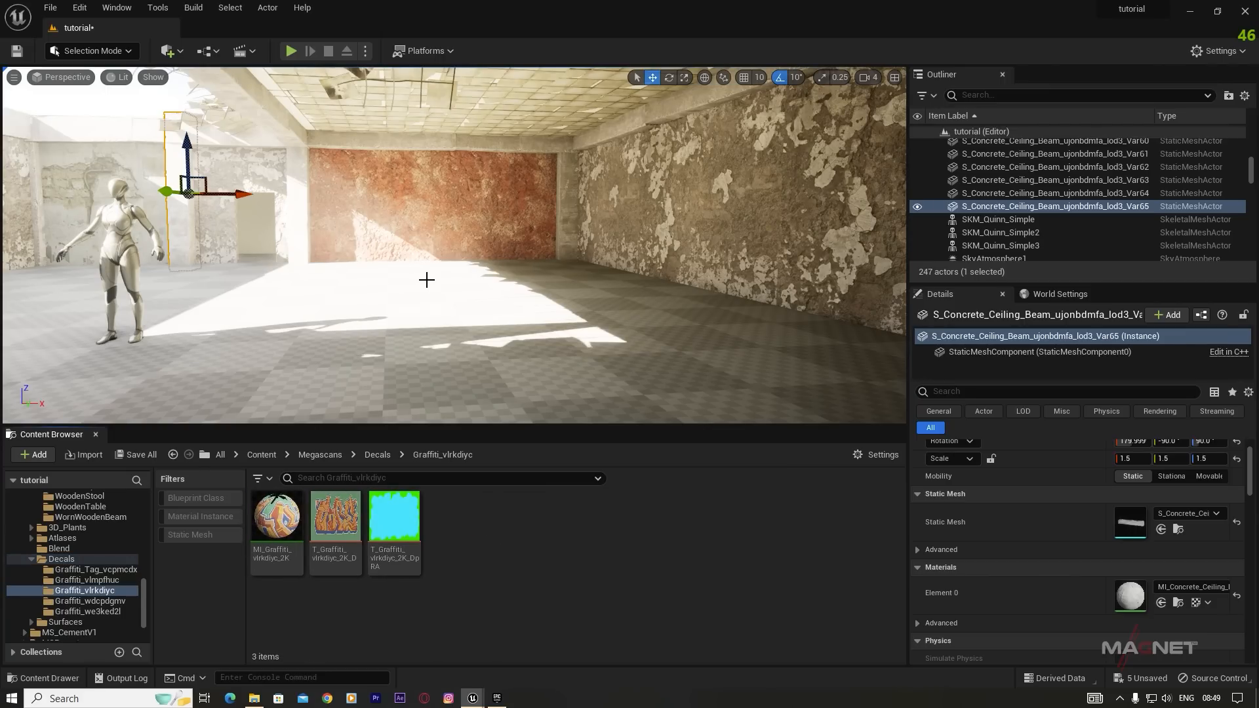
Step: Place the MI_Graffiti_vlrkdiyc_2K decal on the red wall
mouse_move(482, 349)
right_down()
mouse_move(448, 341)
mouse_move(473, 343)
right_up()
key(w)
drag(277, 518, 490, 223)
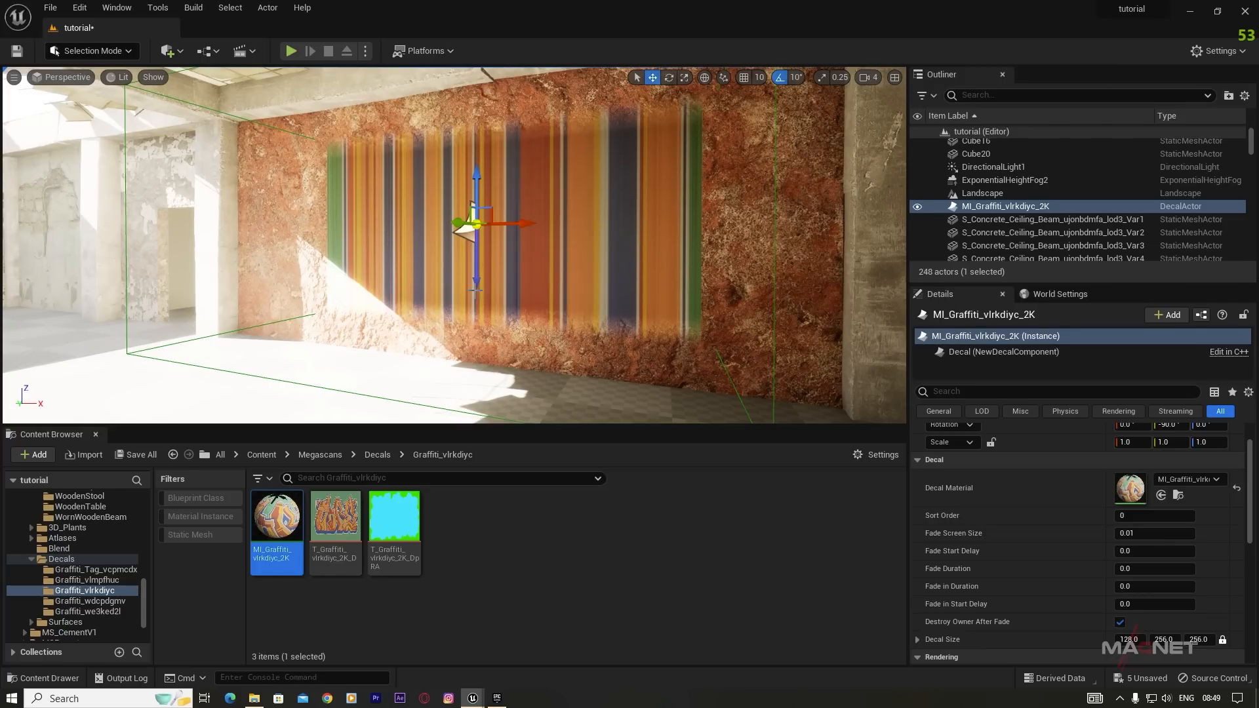
Step: Rotate the graffiti decal to -270, 0, 270 degrees so it faces the wall upright, and scale it to 0.50975 on Y and 0.96288 on Z
key(e)
drag(459, 280, 455, 222)
right_drag(526, 347, 478, 304)
drag(556, 197, 561, 360)
right_drag(633, 355, 668, 361)
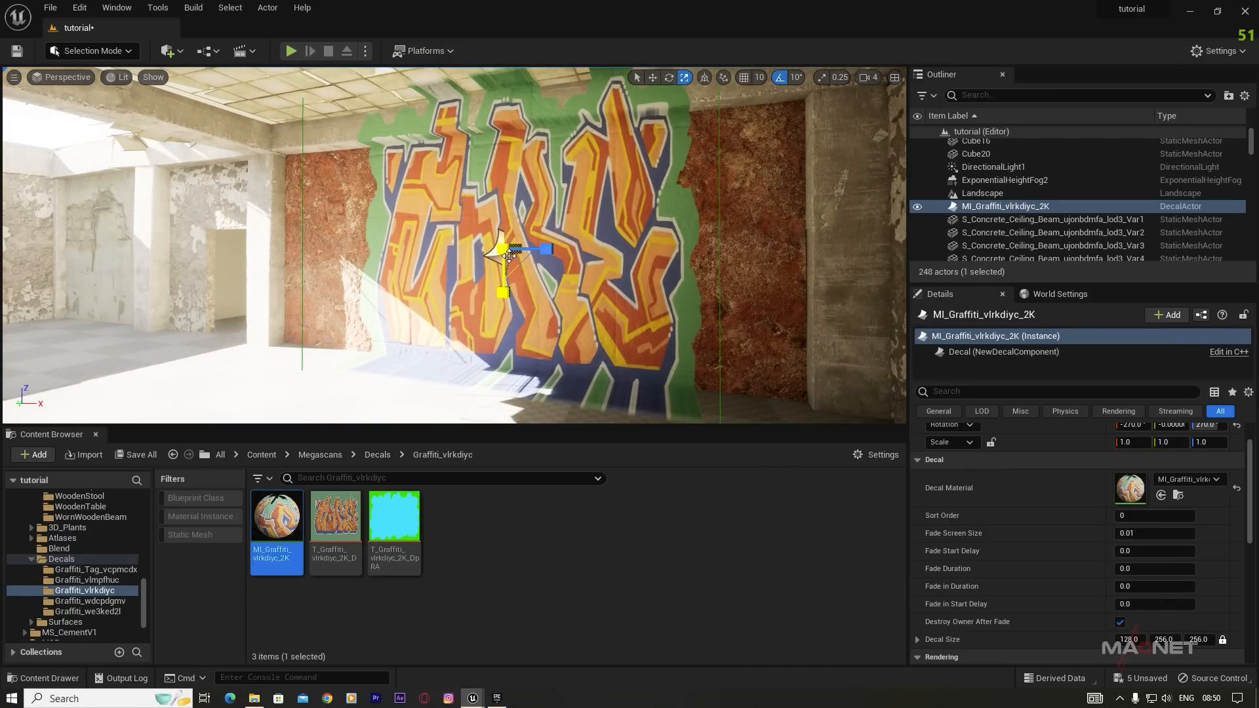
drag(503, 297, 544, 250)
Step: Move the graffiti decal into the red wall until the plaster texture blends through, and shift it sideways along the wall
right_drag(543, 341, 501, 331)
key(w)
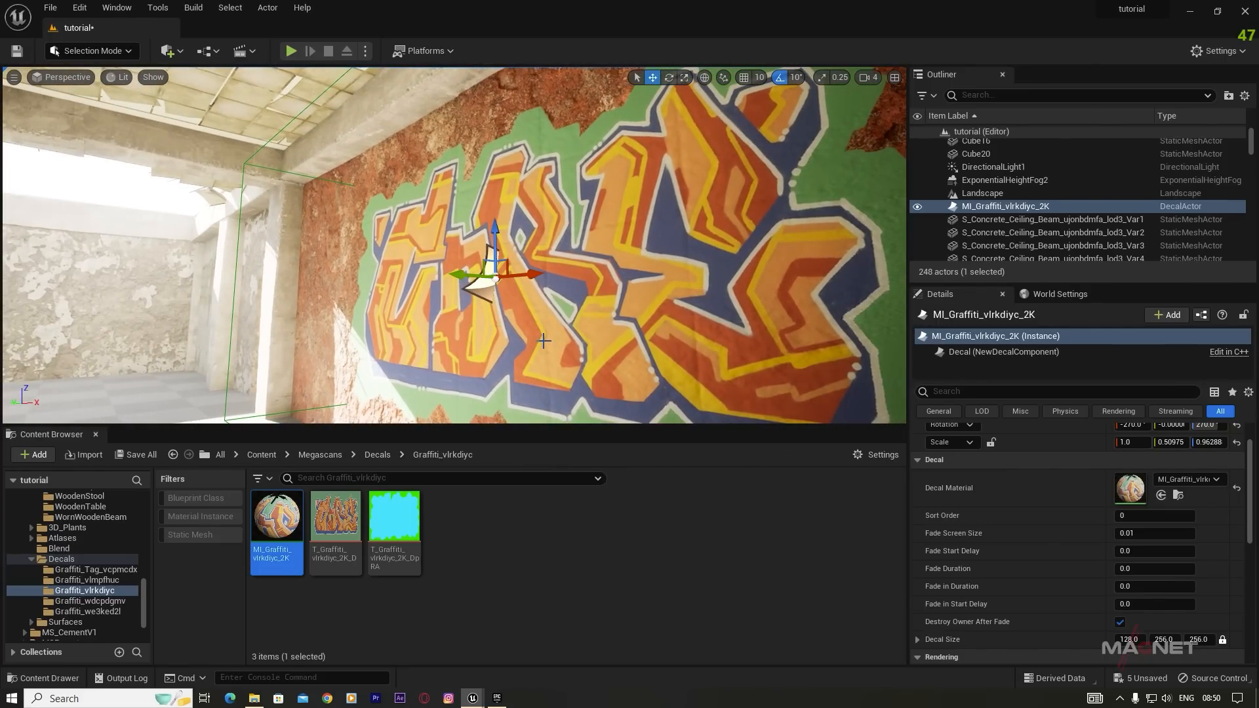
drag(457, 273, 556, 273)
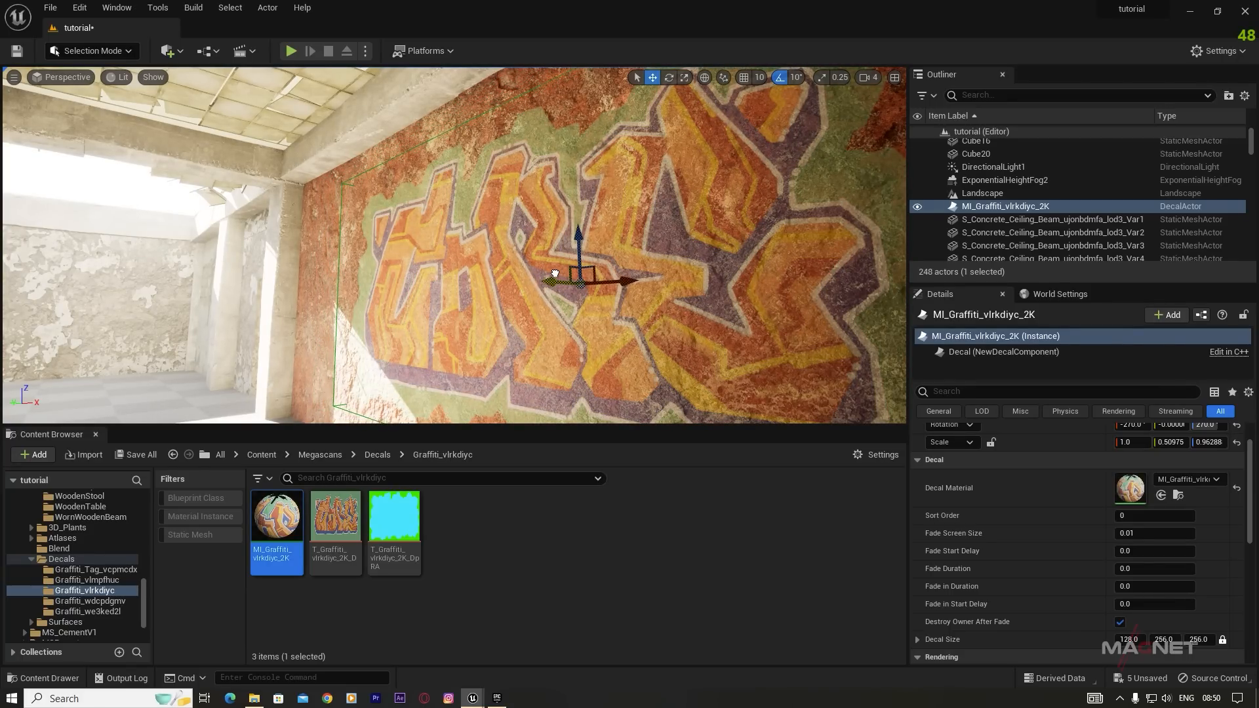
mouse_move(642, 231)
right_down()
mouse_move(661, 230)
mouse_move(642, 231)
right_up()
key(a)
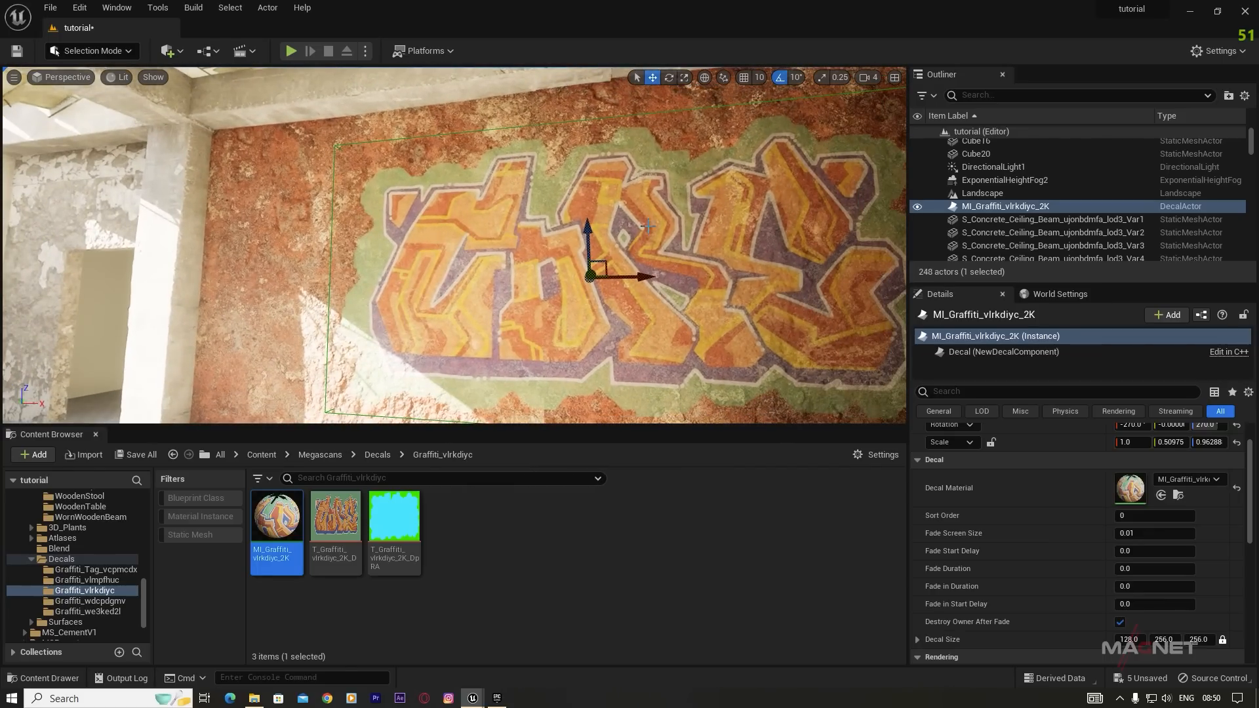
drag(639, 277, 589, 277)
right_drag(588, 276, 482, 291)
key(d)
key(w)
drag(466, 270, 459, 271)
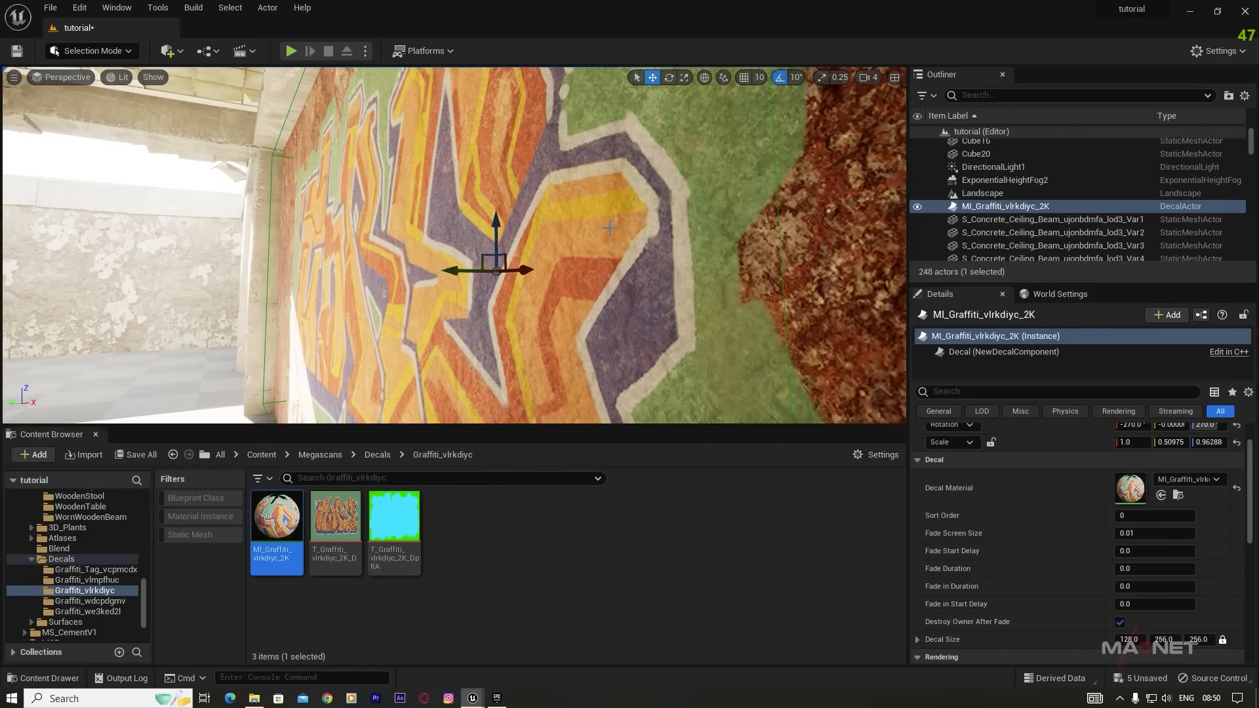
Step: Examine up close how the graffiti paint blends with the red wall's surface texture
right_drag(578, 315, 662, 211)
key(a)
key(s)
key(d)
key(w)
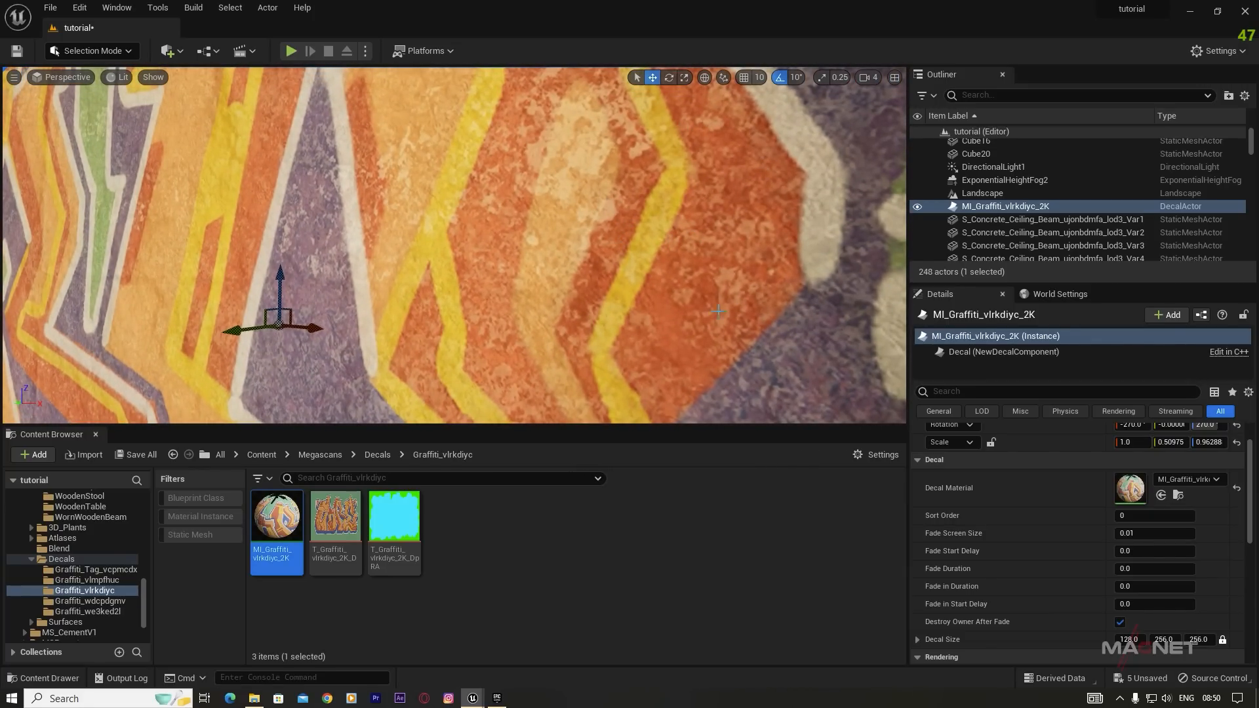
key(s)
right_drag(734, 223, 538, 150)
key(w)
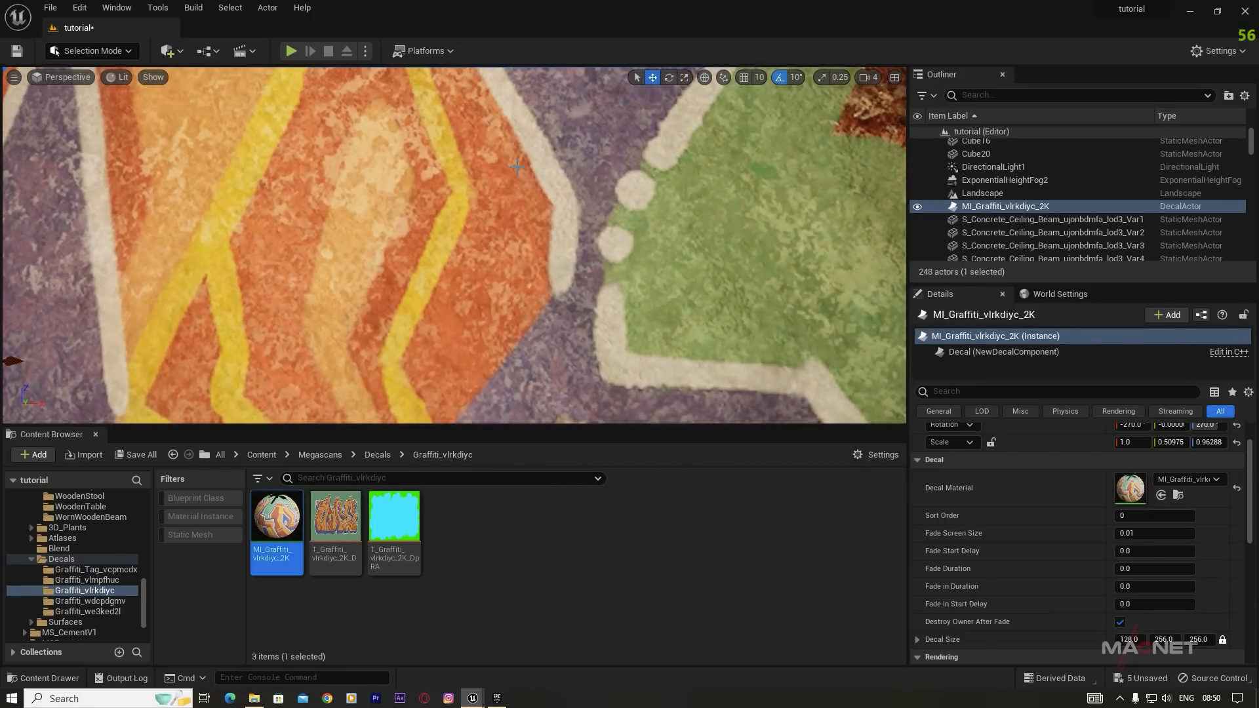
key(s)
right_drag(525, 261, 459, 262)
key(a)
Step: Tilt the graffiti decal on the red wall by 10 degrees, to a rotation of -280 degrees
key(e)
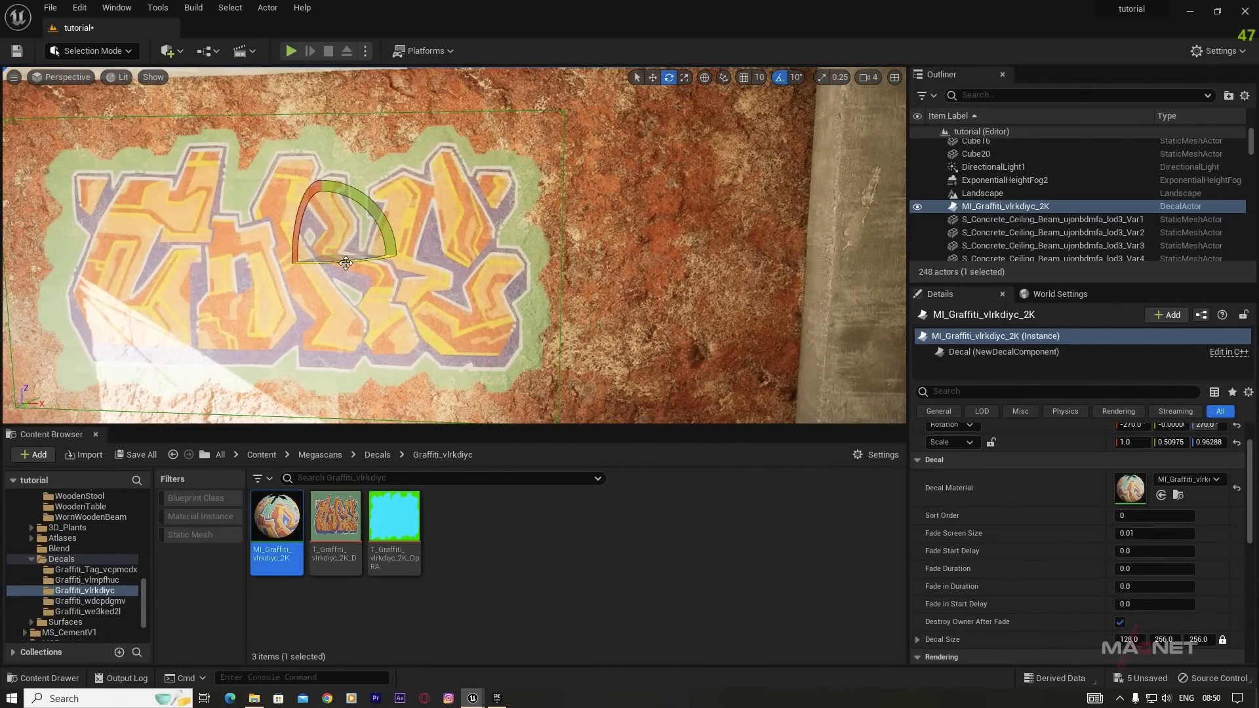
drag(389, 239, 382, 214)
key(s)
right_drag(382, 214, 306, 204)
key(a)
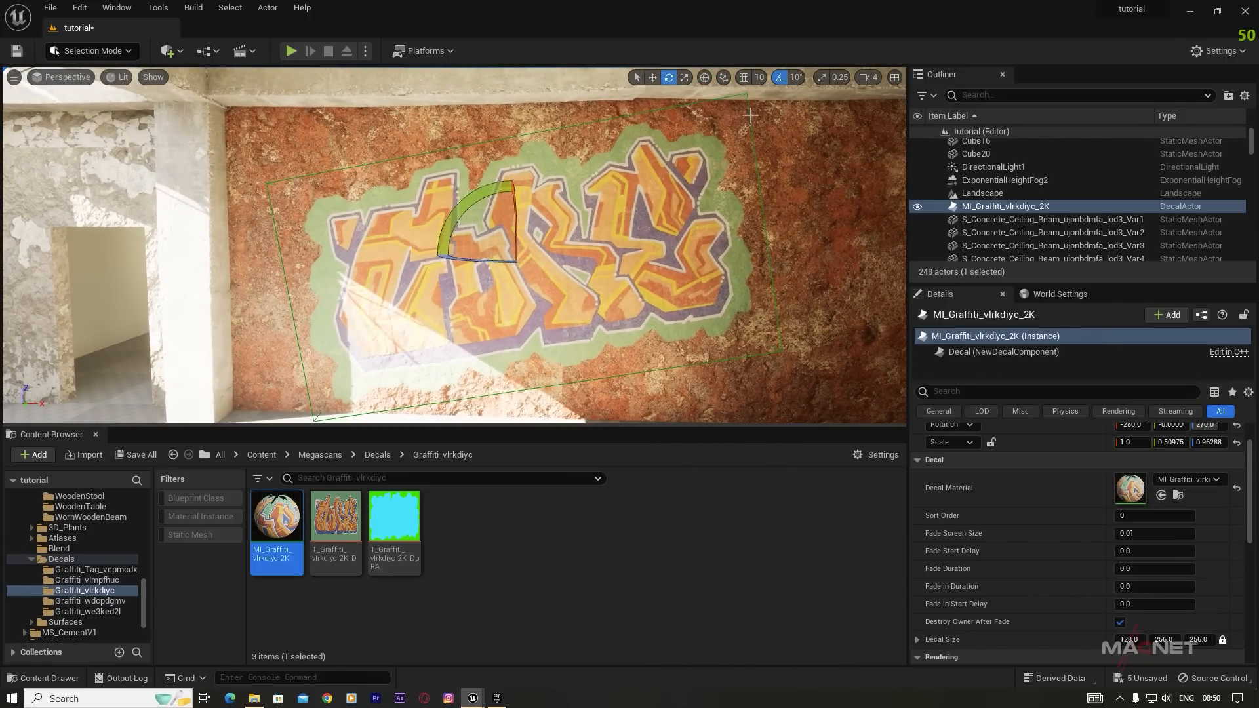
Step: Rotate the graffiti decal on the red wall freely to about -276 degrees without angle snapping, and scale it to 0.54337 on Y and 1.13102 on Z
click(779, 77)
drag(454, 217, 510, 302)
key(r)
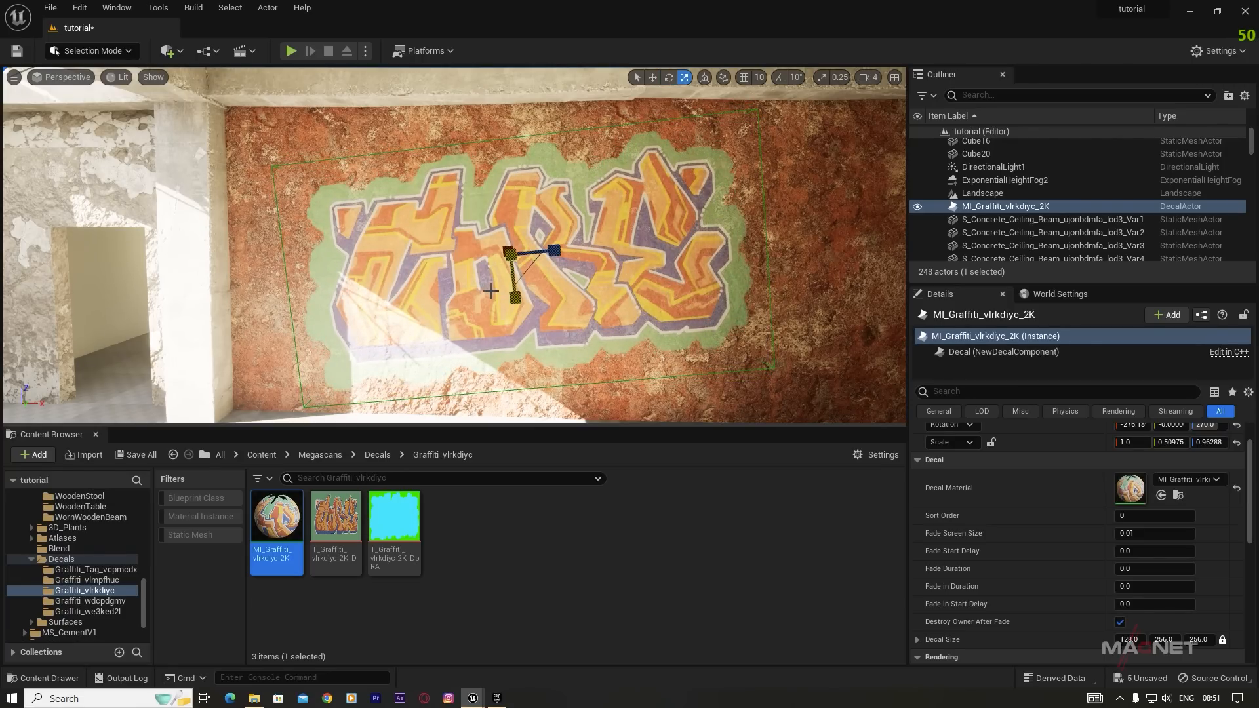
drag(548, 255, 587, 255)
drag(516, 298, 517, 305)
mouse_move(458, 328)
right_down()
mouse_move(433, 327)
mouse_move(472, 341)
right_up()
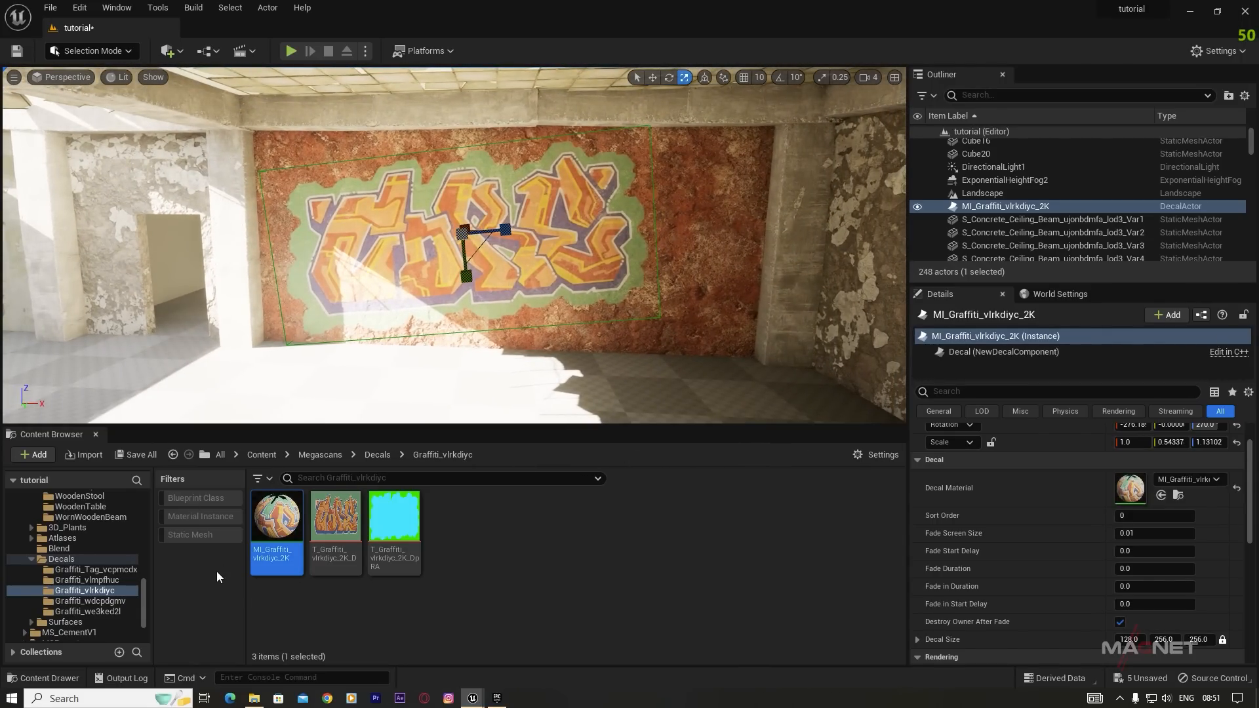
Step: Place the MI_Graffiti_wdcpdgmv_2K decal on the red wall and rotate it upright to 90, 0, -90 degrees with angle snapping on
key(alt+Left)
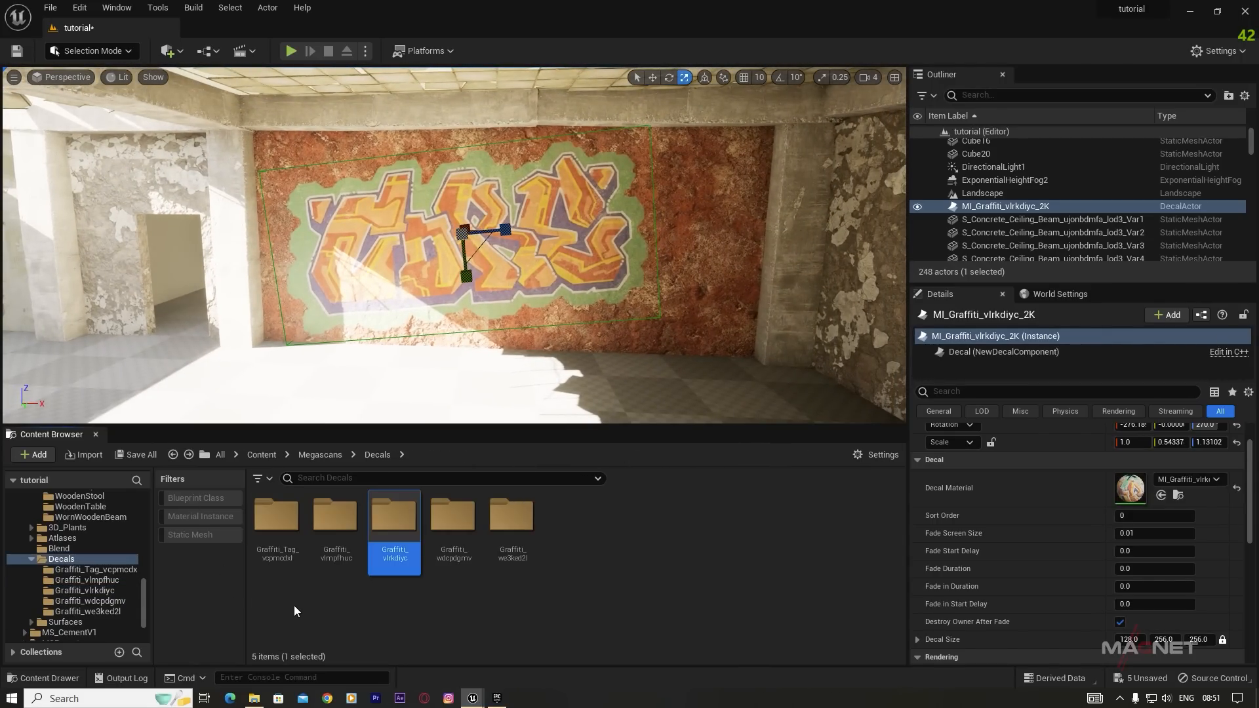
double_click(452, 528)
drag(276, 518, 607, 313)
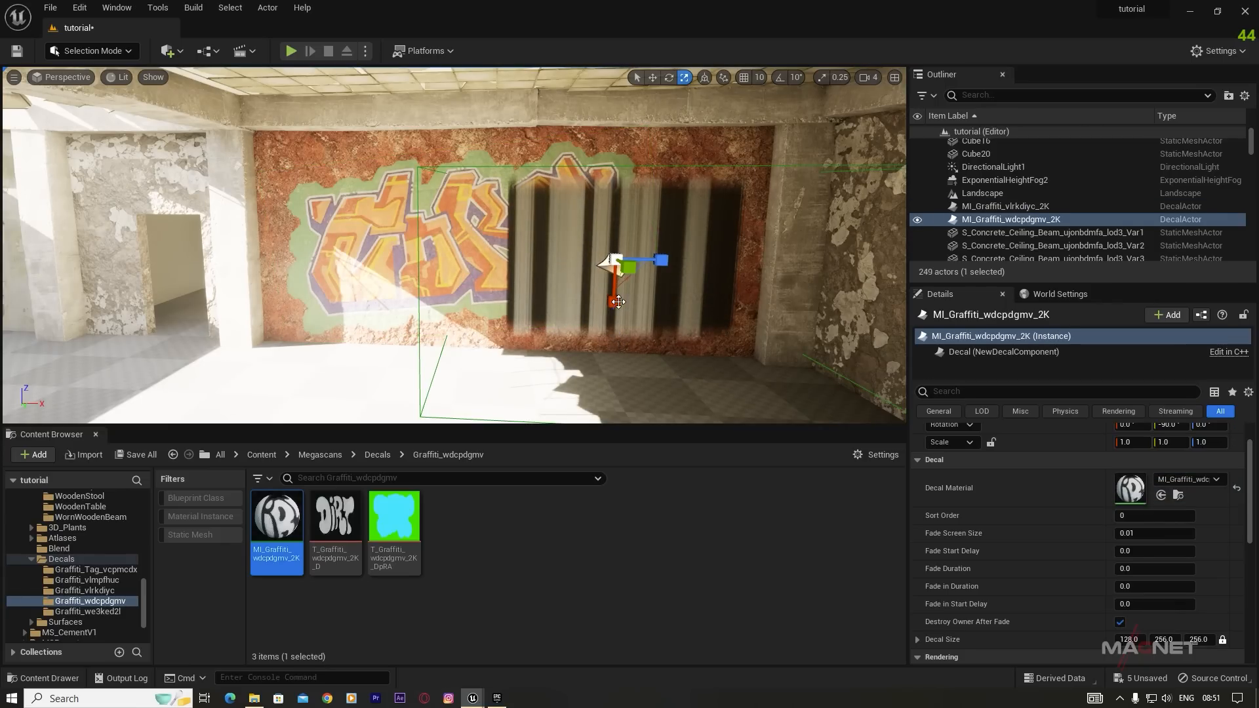
key(e)
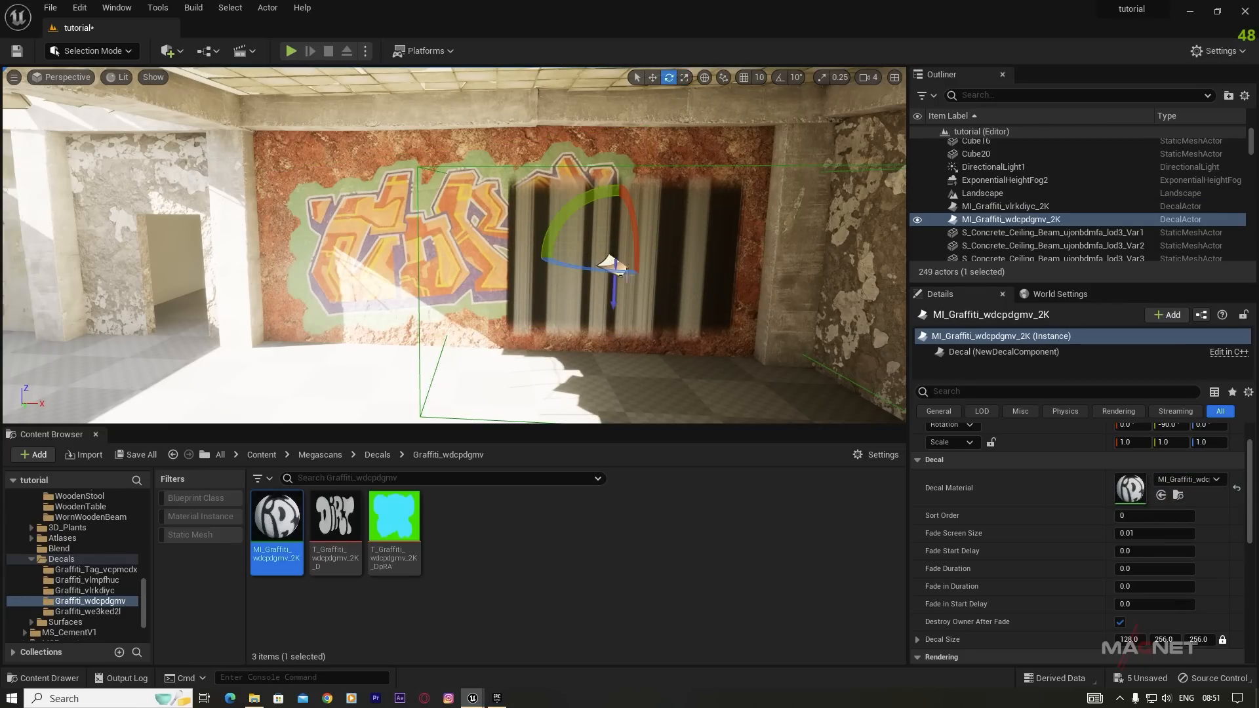
click(780, 76)
drag(630, 204, 625, 192)
drag(635, 203, 637, 280)
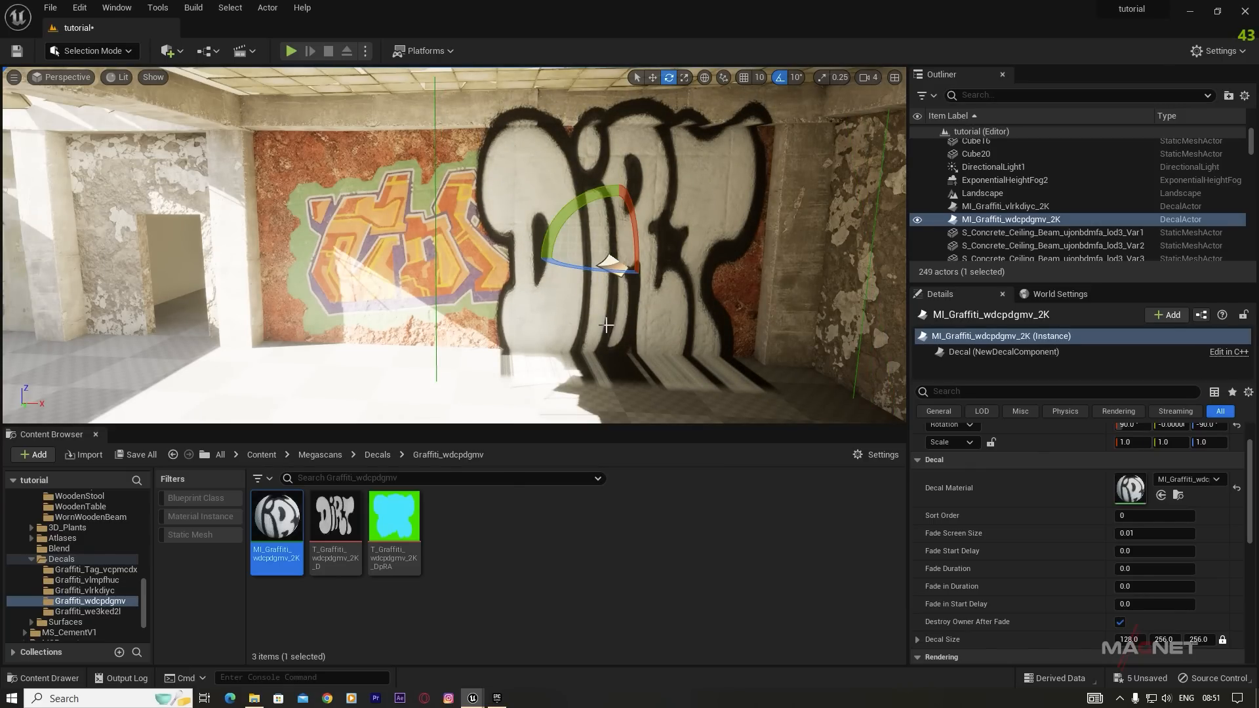
Step: Scale the DIRT graffiti decal to 0.58232 on Y and move it into the red wall so its paint blends with the plaster
key(r)
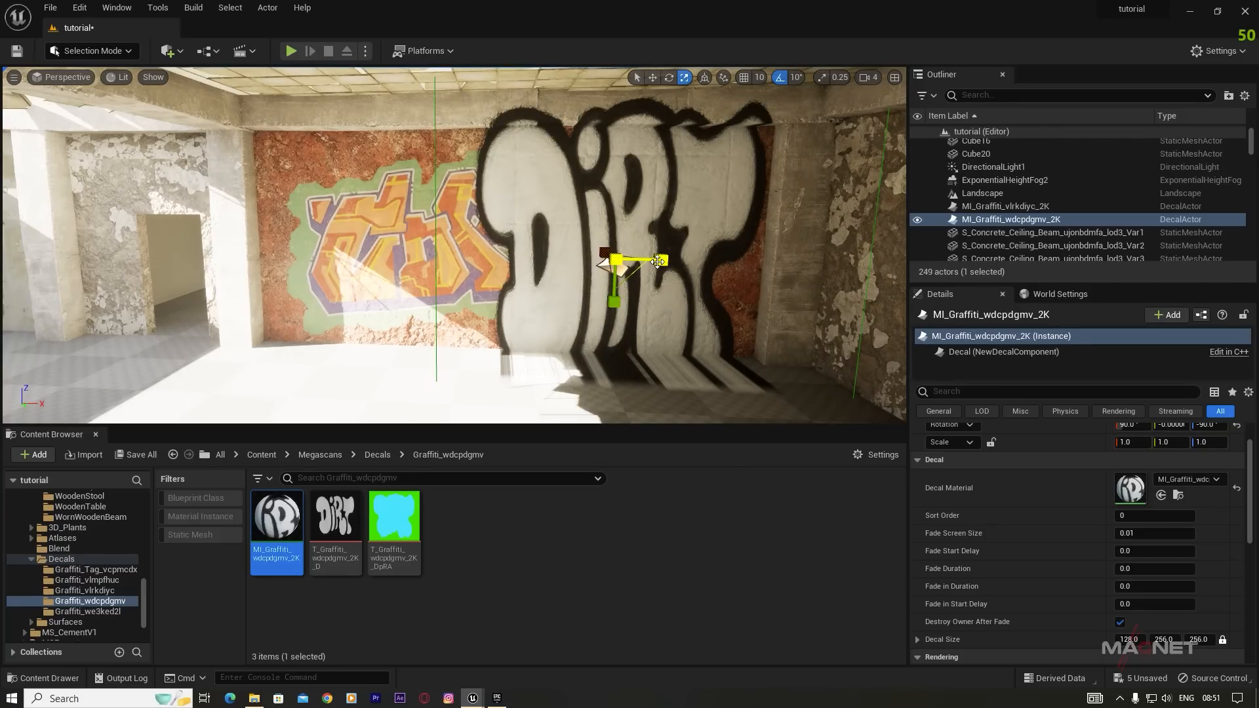
drag(617, 303, 614, 282)
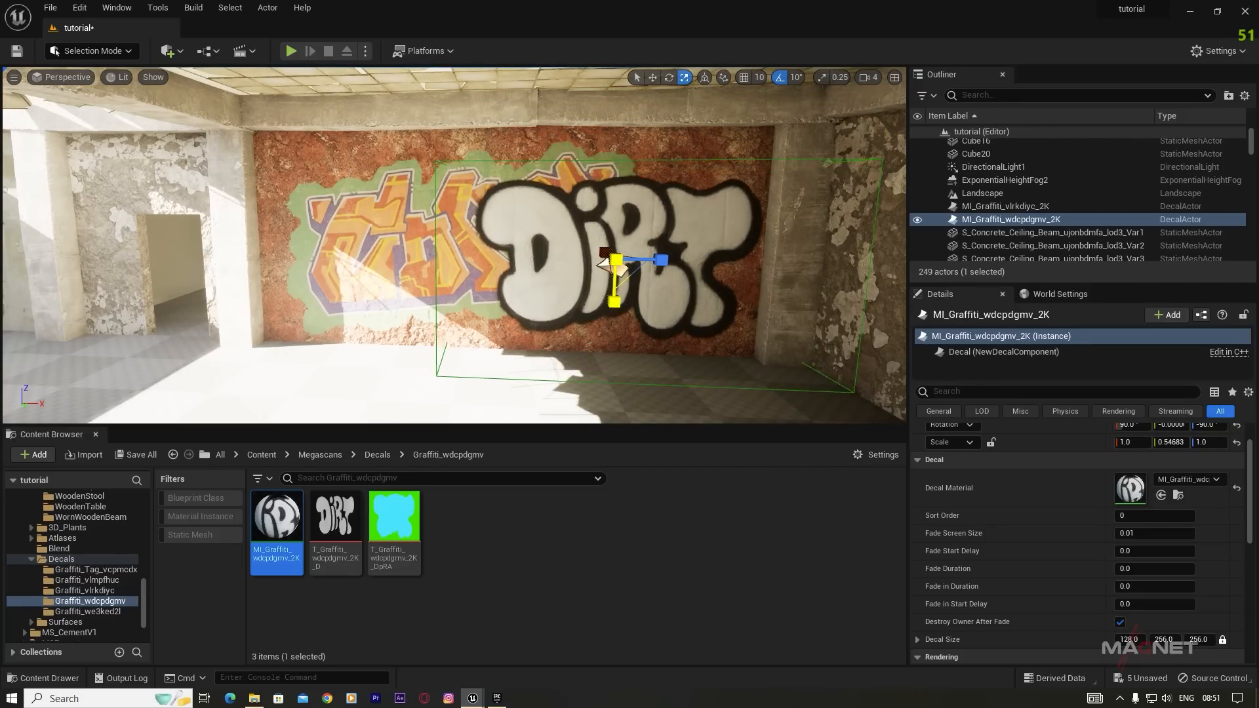
key(s)
right_drag(608, 340, 727, 249)
key(w)
key(w)
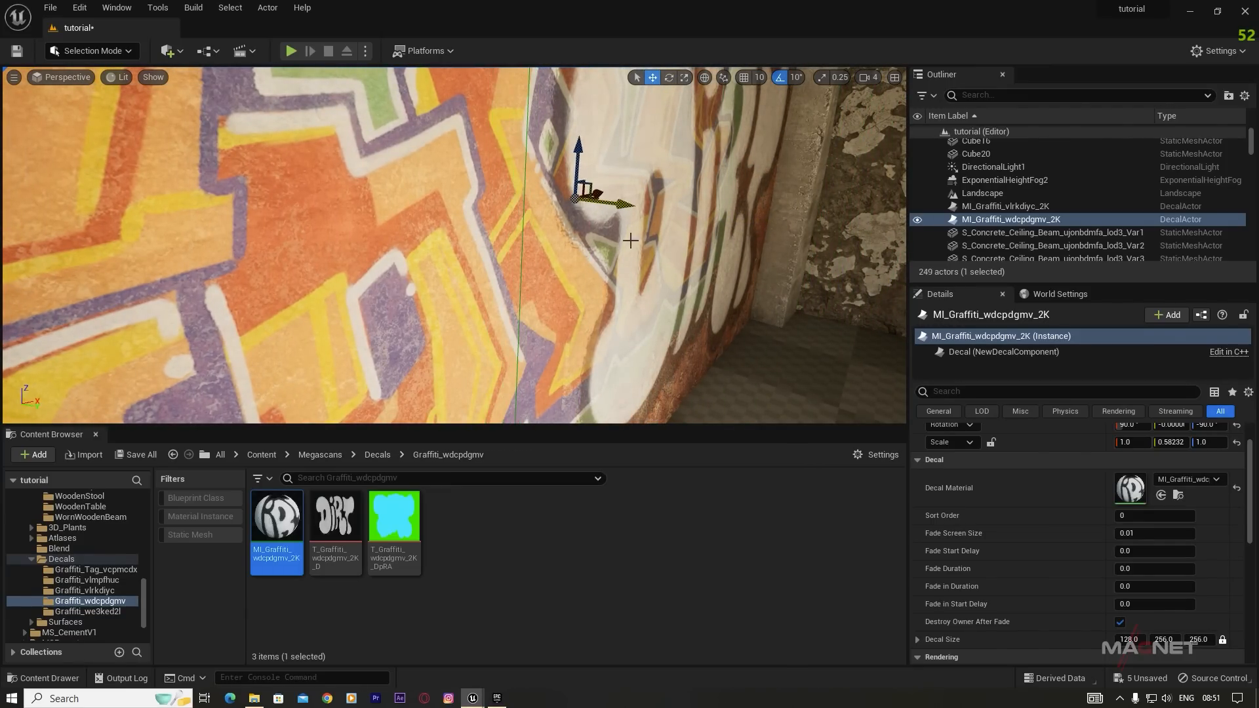
key(f)
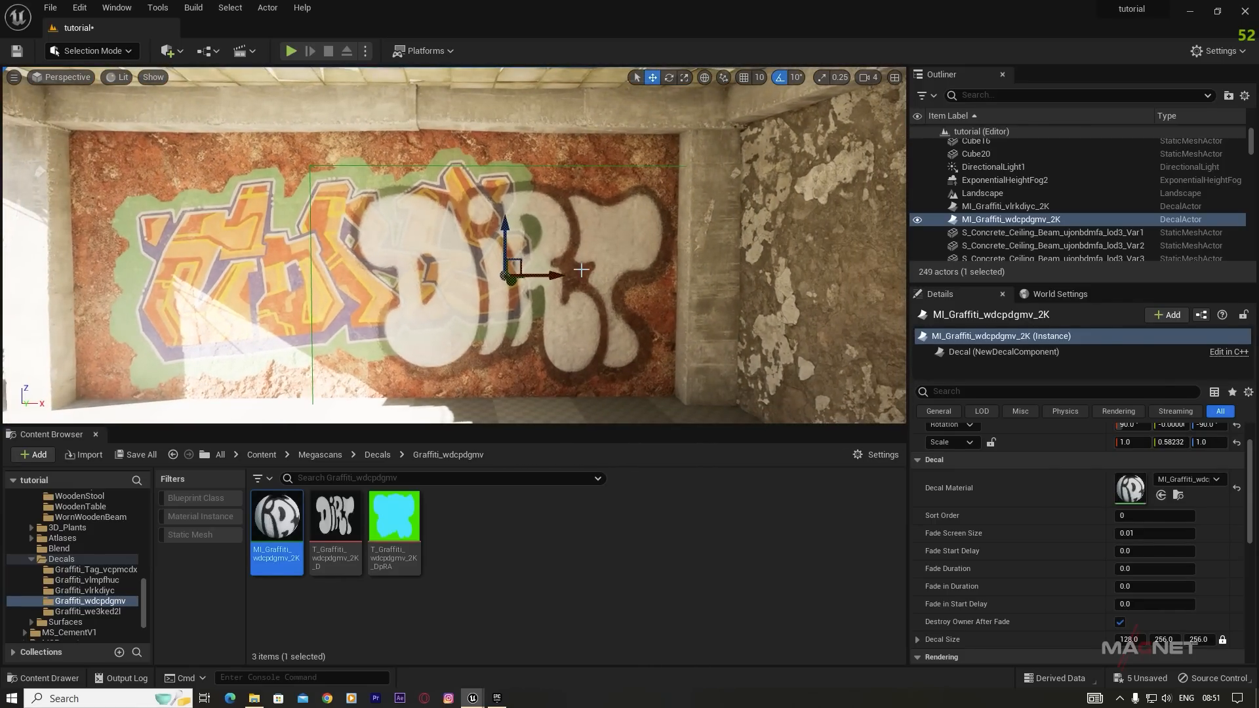
Step: Examine from several angles how the two overlapping graffiti decals blend on the red wall
key(w)
right_drag(618, 267, 563, 290)
key(s)
key(s)
key(s)
key(w)
key(s)
key(w)
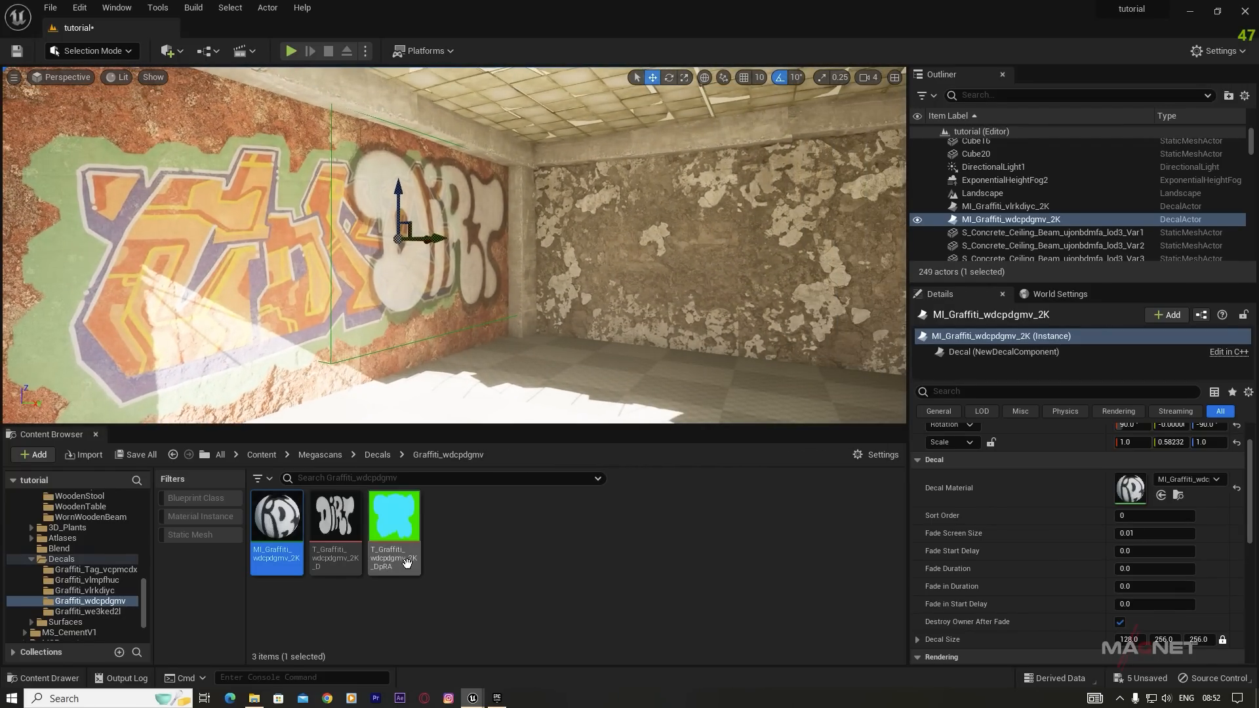
Step: Place the MI_Graffiti_Tag_vcpmcdxl_2K decal on the adjoining peeling plaster wall, rotate it upright, and scale it to 0.67942 on Y and 0.86598 on Z
key(alt+Left)
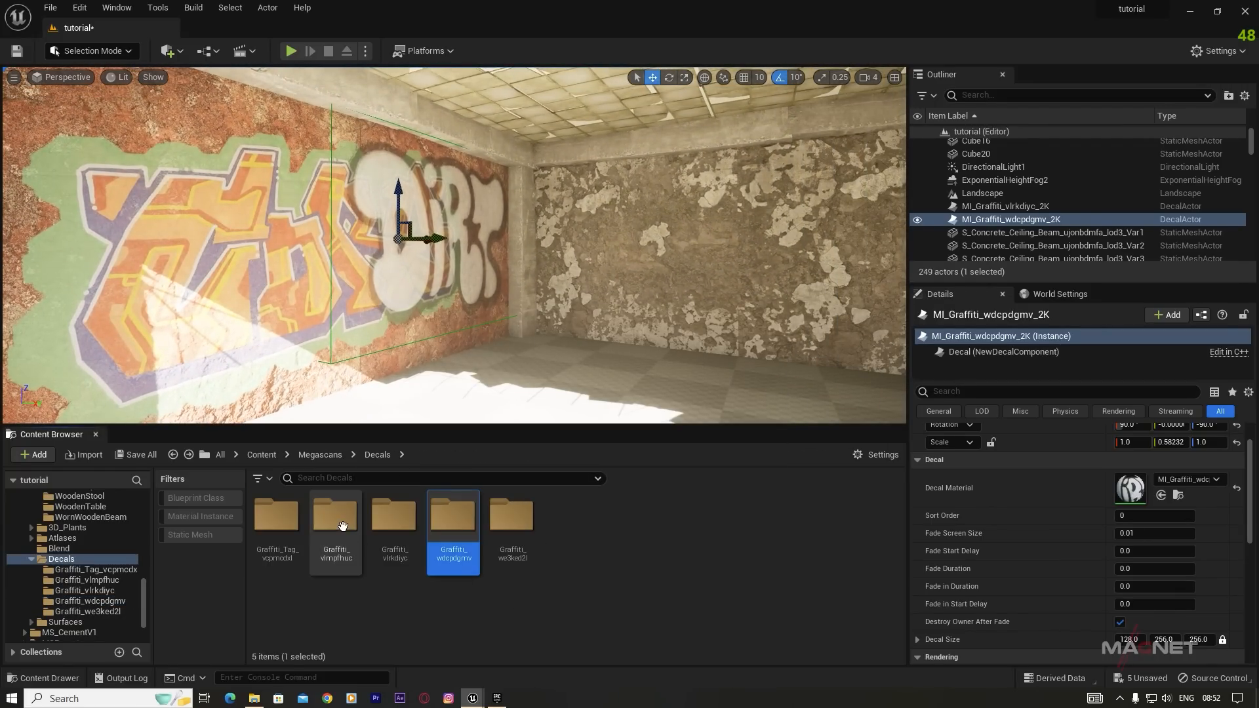
double_click(276, 518)
drag(275, 518, 716, 276)
key(e)
drag(732, 197, 732, 236)
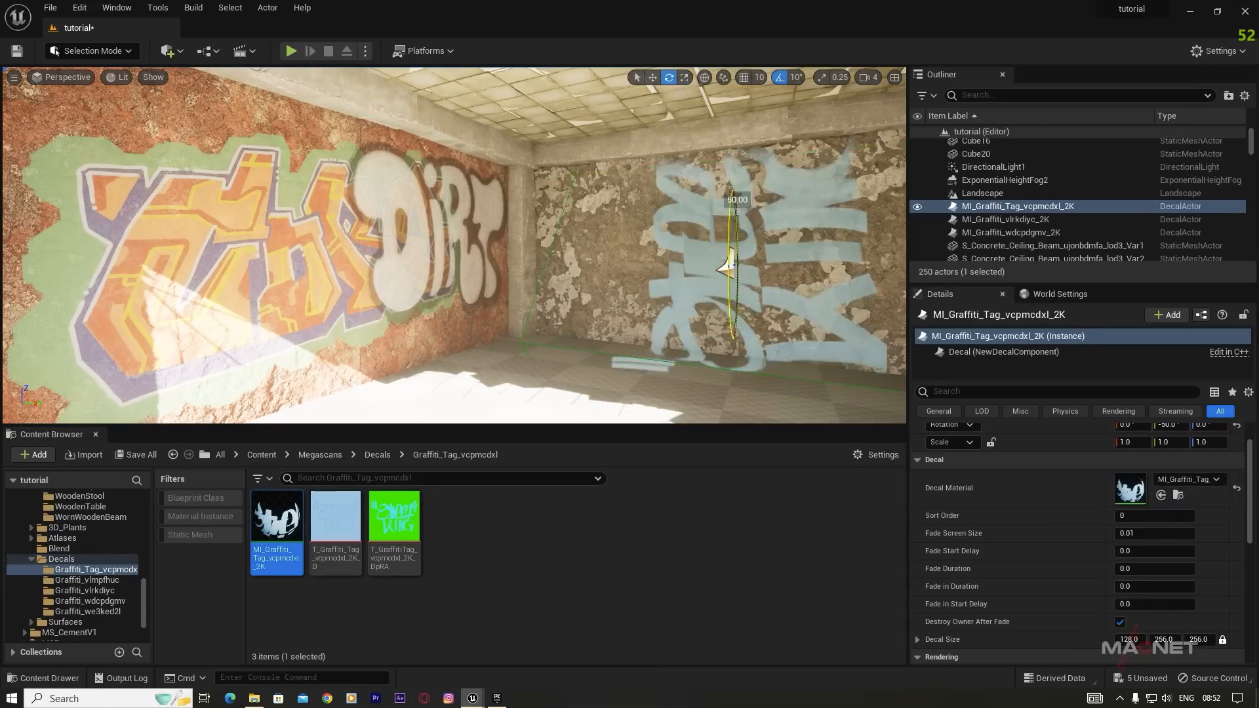
drag(742, 308, 741, 298)
right_drag(741, 298, 773, 295)
key(e)
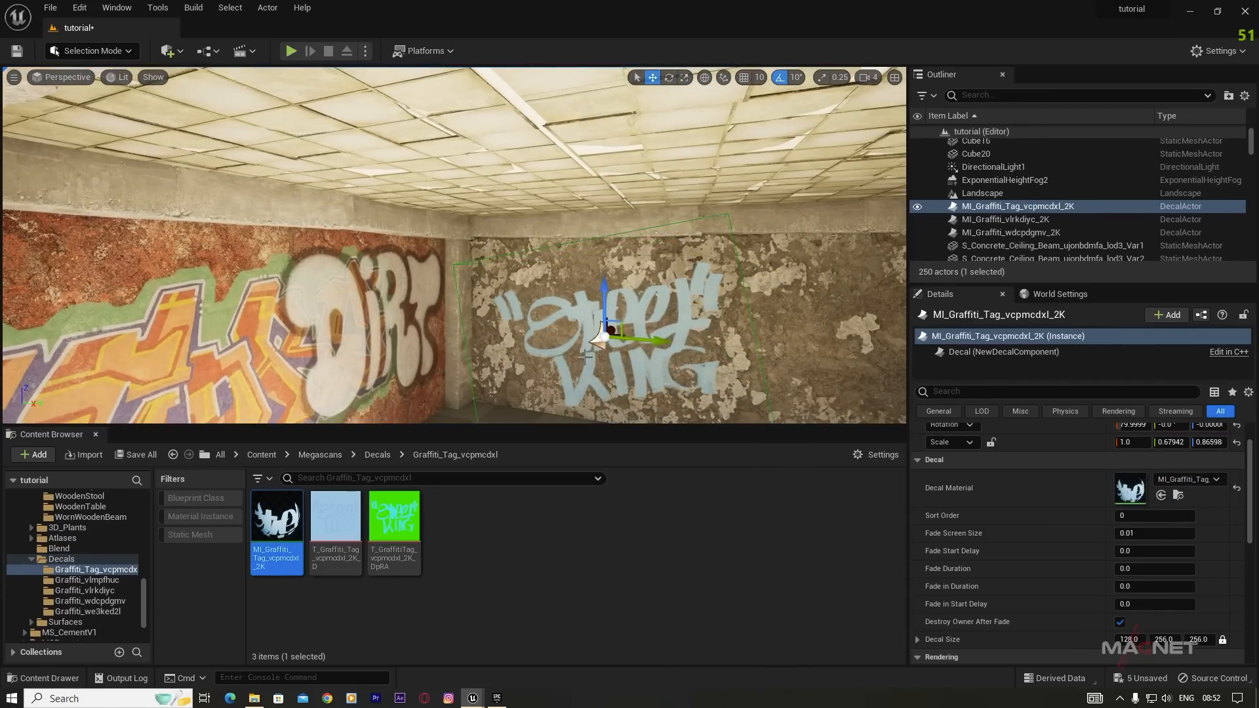
Step: Duplicate the Street King tag decal, rotate the copy, and move it to another spot on the walls
key(w)
right_drag(629, 315, 564, 308)
alt+drag(668, 270, 319, 284)
key(e)
drag(319, 282, 262, 286)
key(w)
right_drag(459, 262, 524, 262)
drag(514, 253, 452, 229)
right_drag(459, 262, 432, 262)
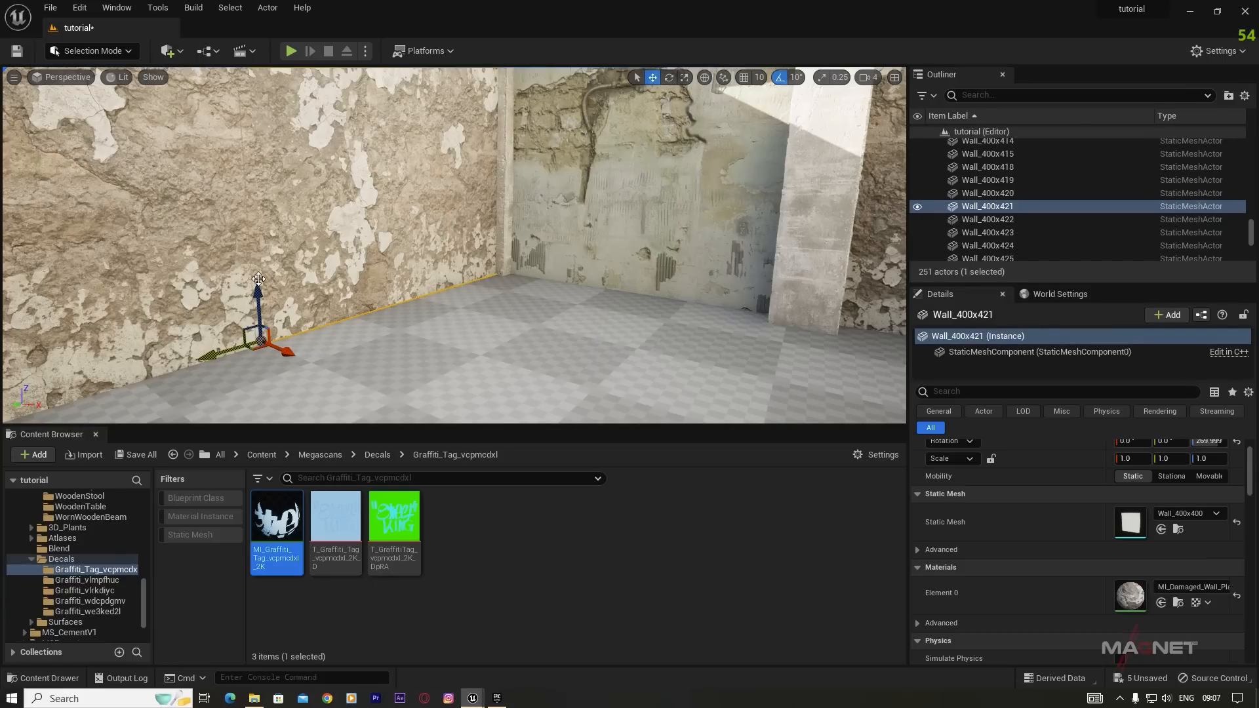
Step: Shift the selected damaged plaster wall section to close the gap beside the neighbouring wall
right_drag(459, 263, 406, 302)
right_drag(392, 397, 363, 405)
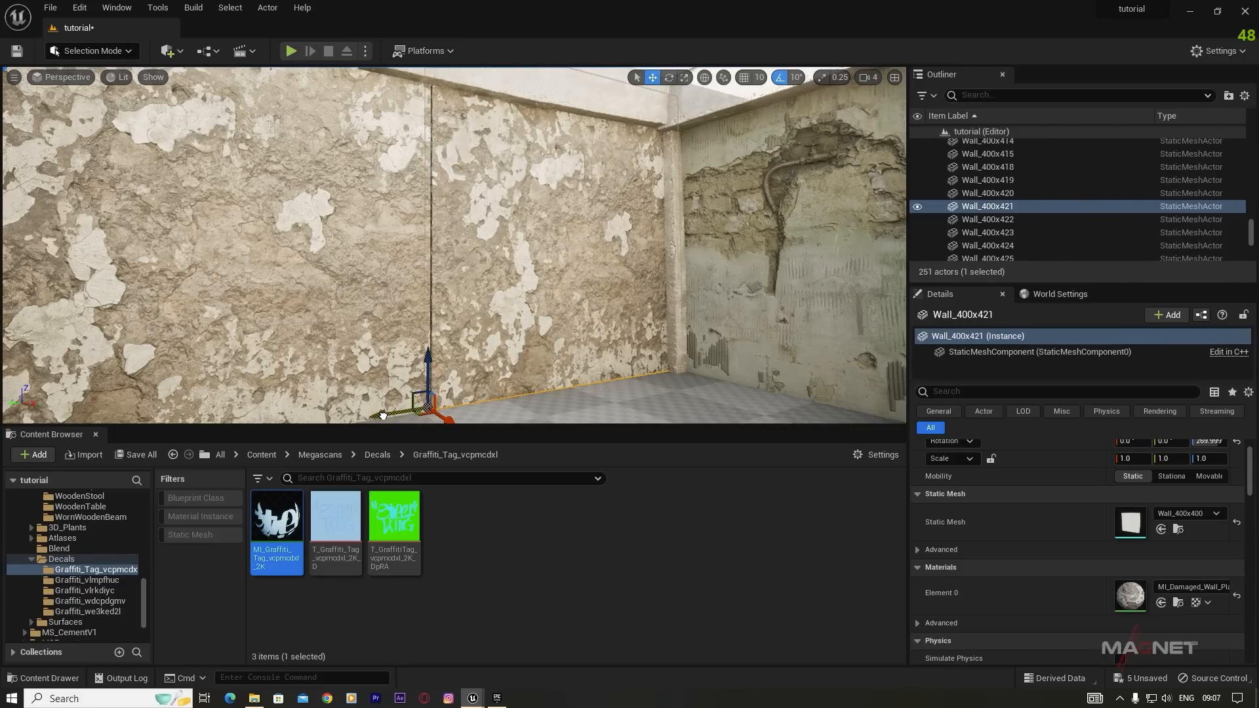
mouse_move(416, 242)
right_down()
mouse_move(374, 213)
mouse_move(354, 223)
mouse_move(397, 246)
right_up()
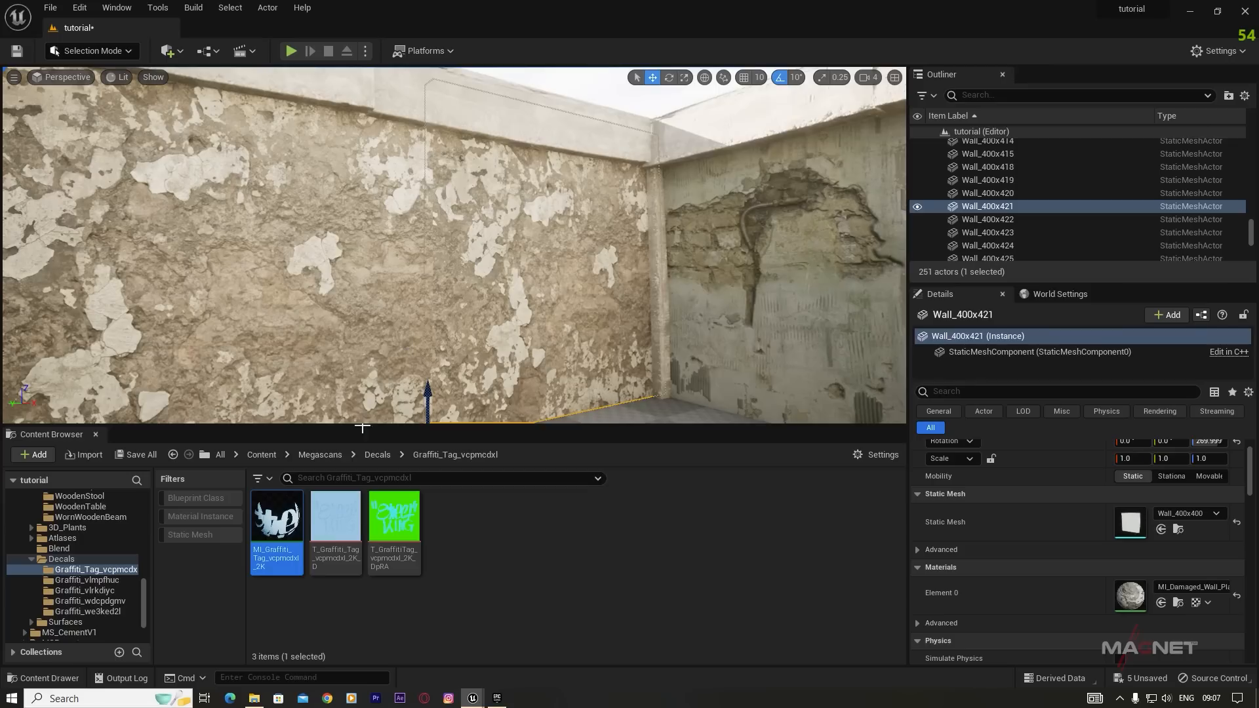
Step: Place another Street King tag decal on the long peeling plaster wall and scale and position it near the corner
drag(285, 532, 525, 585)
drag(387, 232, 452, 217)
key(r)
drag(471, 279, 444, 280)
drag(434, 323, 434, 295)
right_drag(458, 288, 559, 290)
key(e)
right_drag(433, 284, 458, 288)
Step: Place the MI_Graffiti_vlrkdiyc_2K decal beside the Street King tag, rotate it upright, and scale it to 0.41111 on Y and 0.93627 on Z
click(84, 591)
drag(276, 517, 423, 278)
key(e)
drag(466, 242, 468, 351)
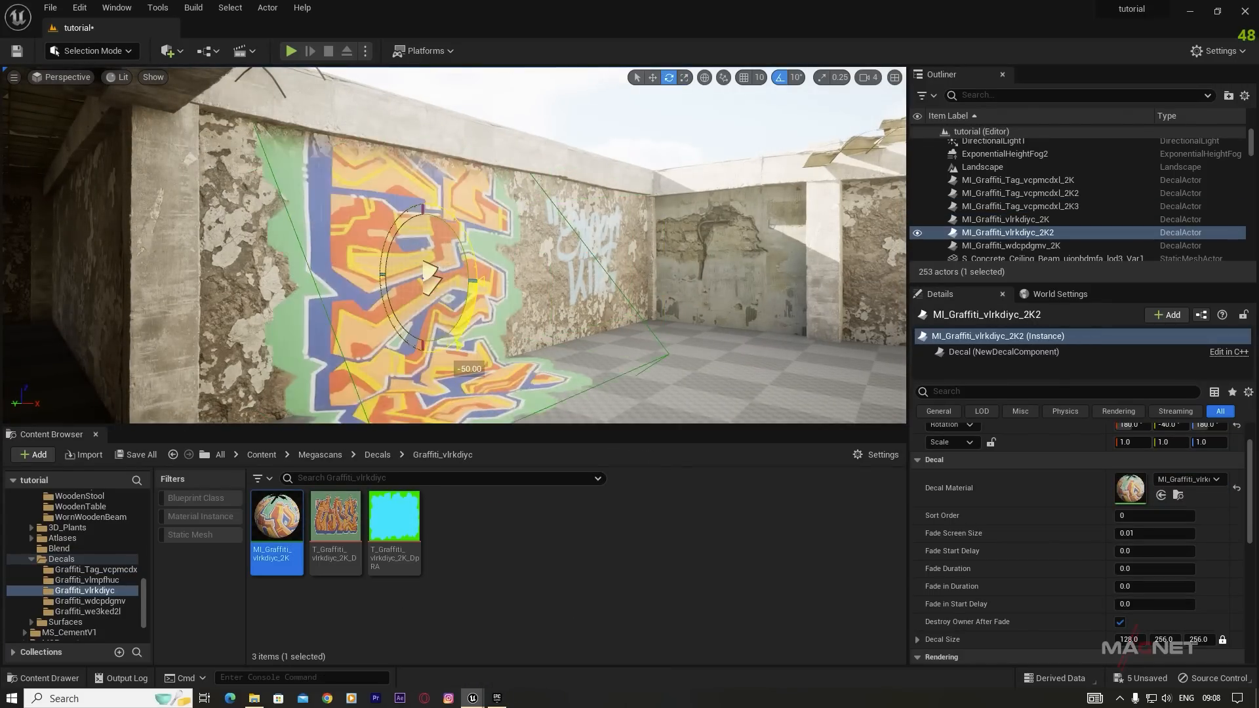
drag(429, 267, 432, 267)
key(w)
right_drag(433, 267, 439, 264)
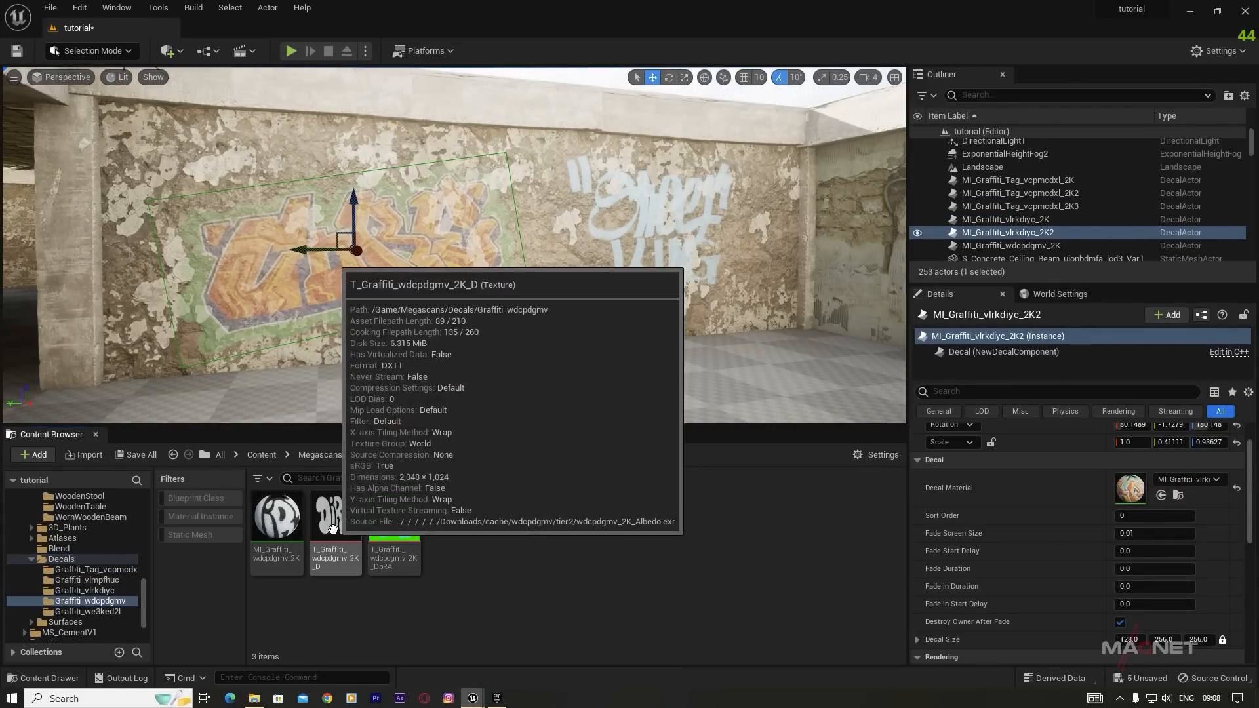
Step: Add the MI_Graffiti_wdcpdgmv_2K decal over the colourful graffiti on the plaster wall and scale it down
drag(277, 518, 292, 217)
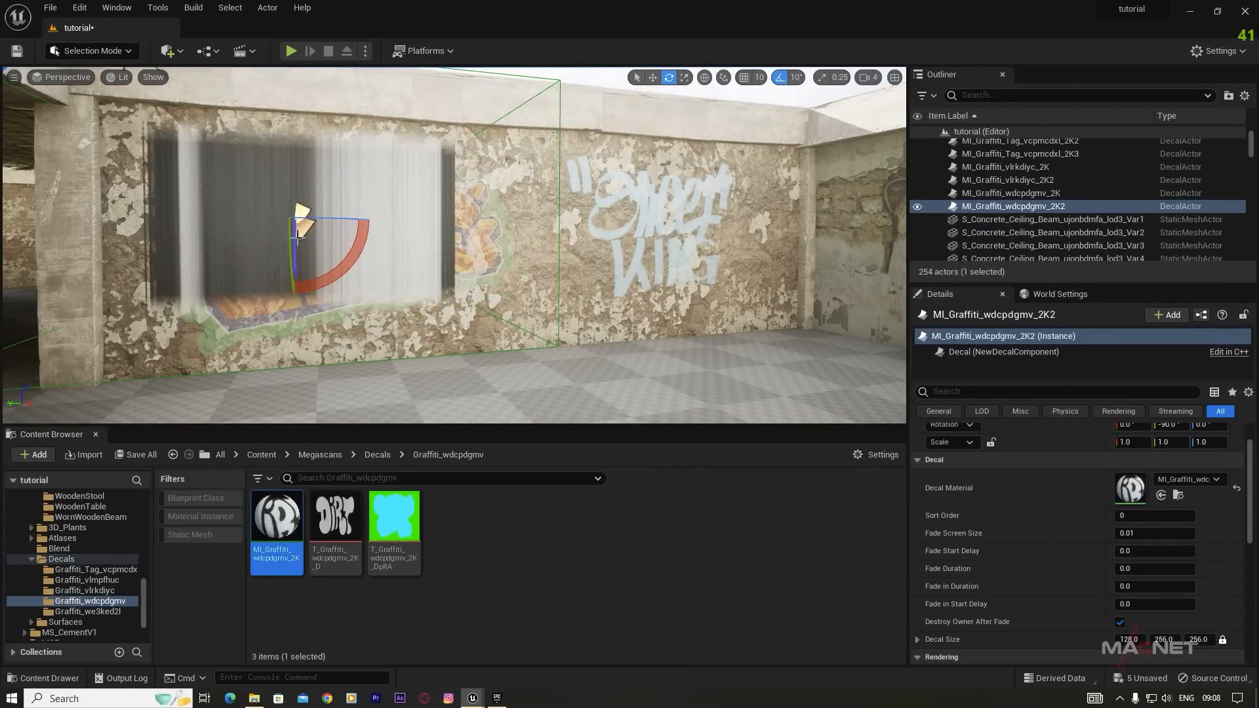
key(r)
drag(302, 289, 301, 255)
drag(337, 212, 325, 215)
key(w)
right_drag(324, 215, 343, 184)
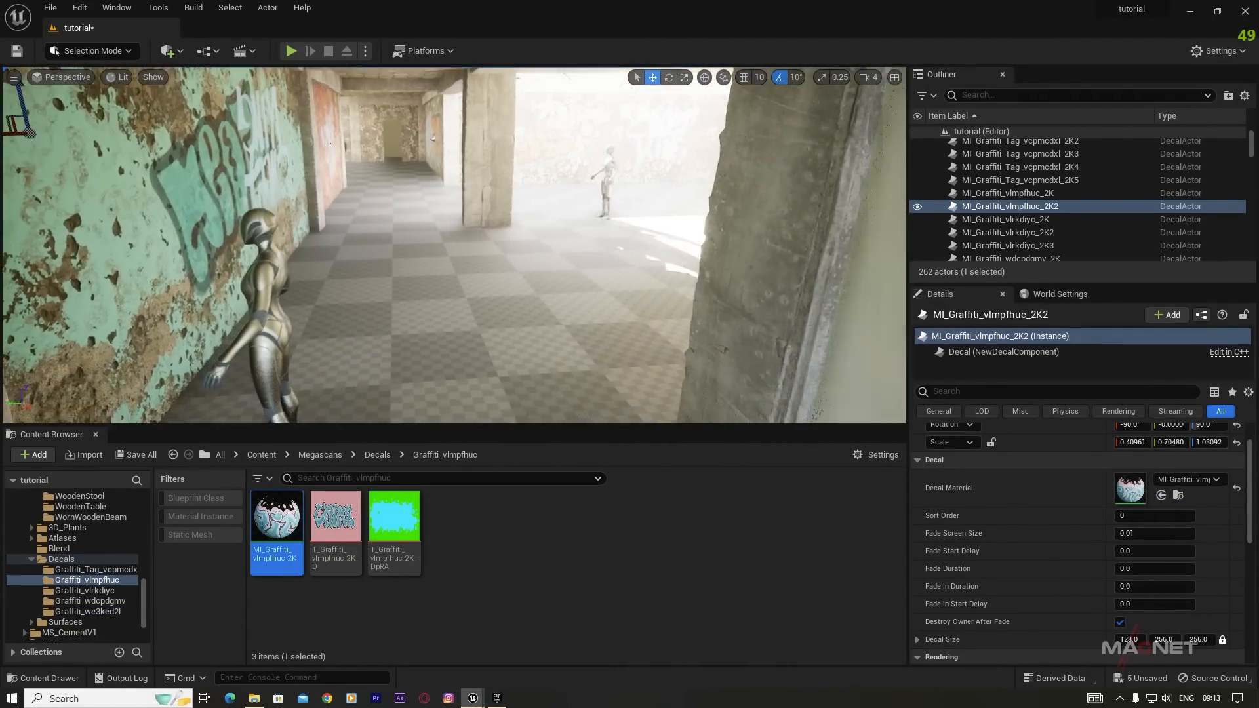
Step: Play the level from a spot on the open floor, run the character through the rooms to review the graffiti walls, and end the session
mouse_move(341, 327)
right_down()
mouse_move(426, 312)
mouse_move(341, 327)
right_up()
right_click(410, 347)
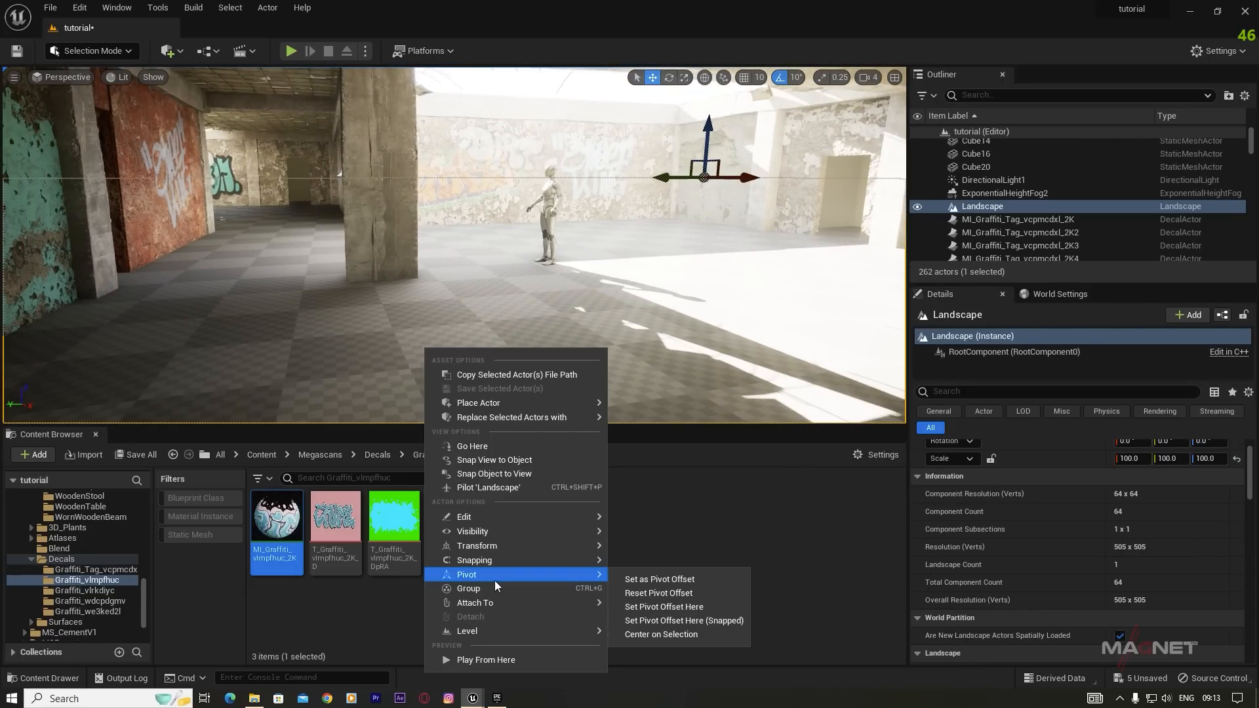
click(468, 663)
click(430, 334)
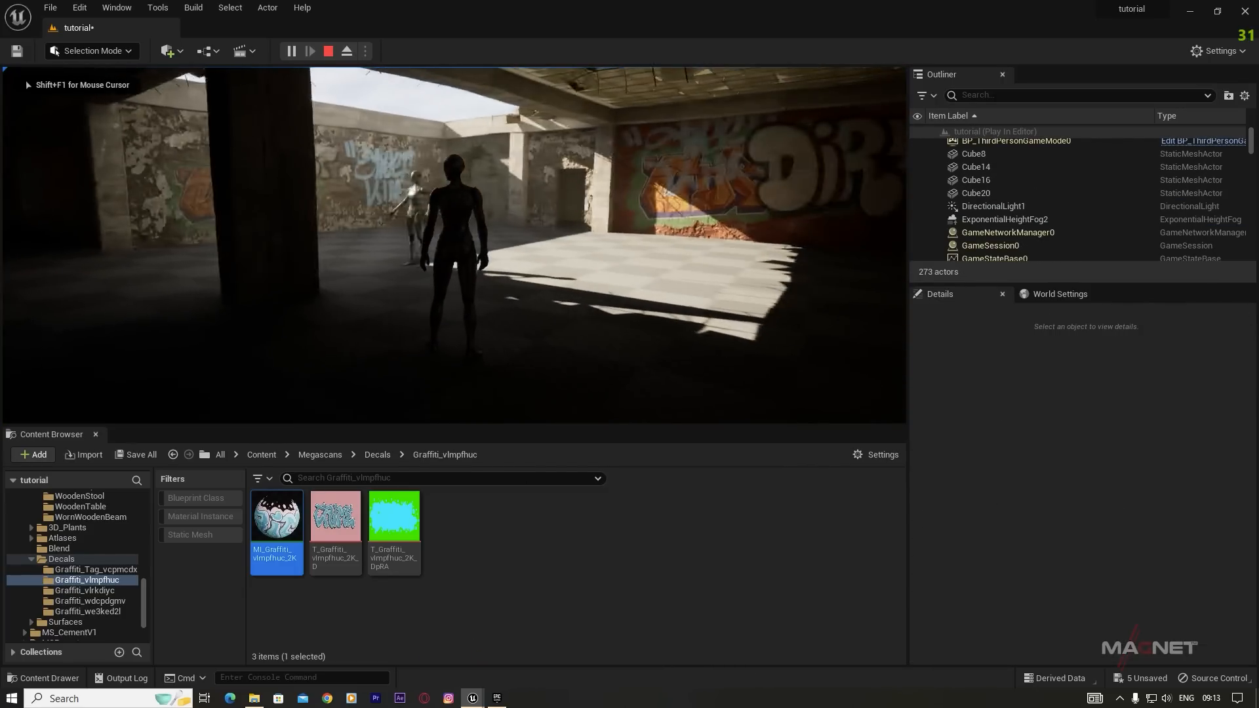
key(w)
key(w)
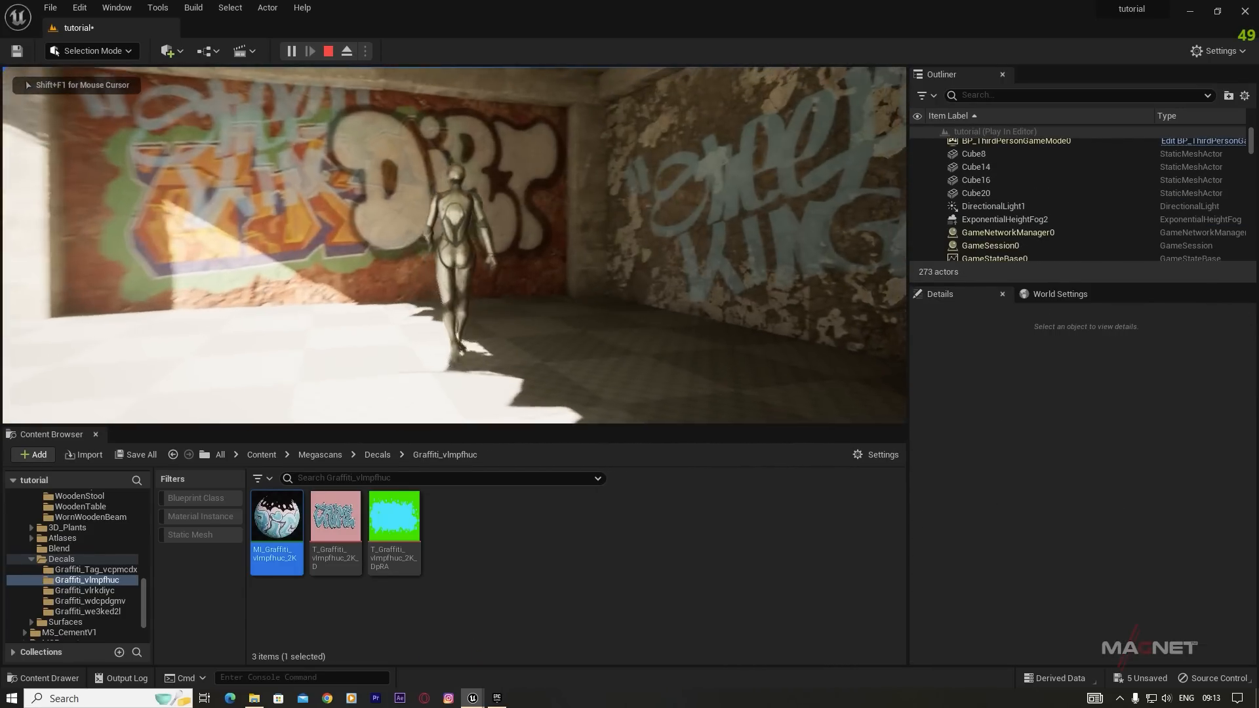
key(w)
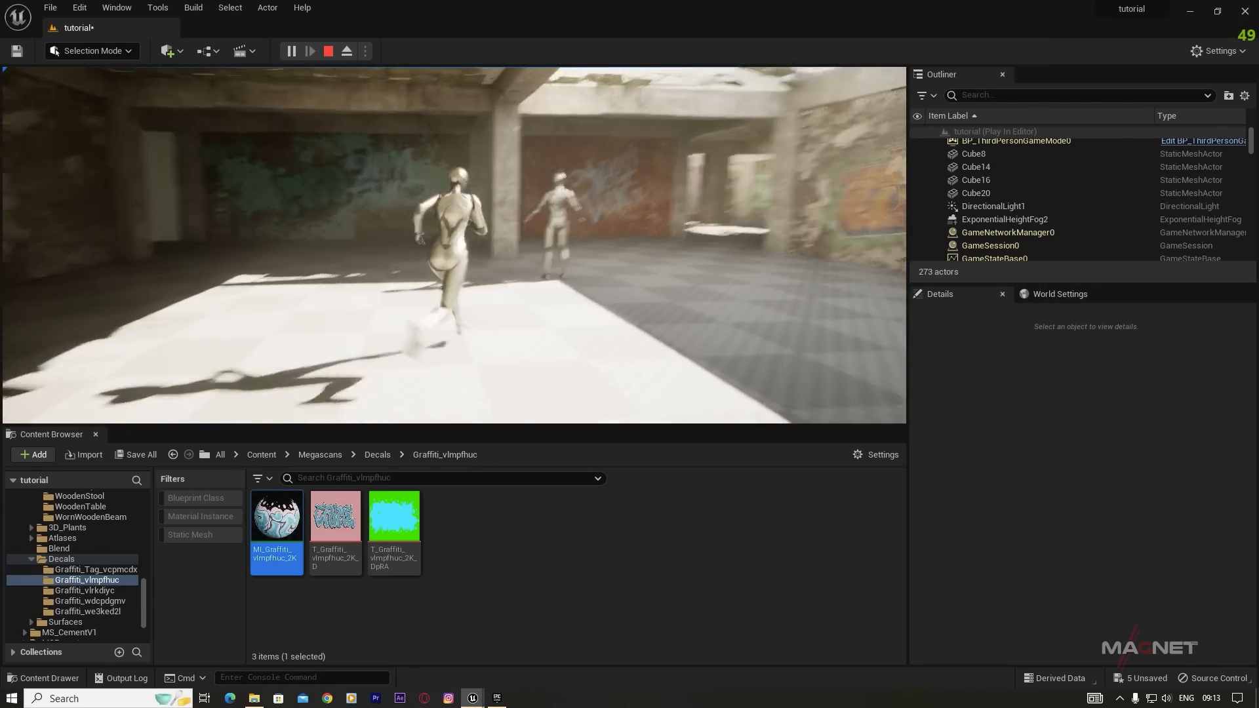
key(w)
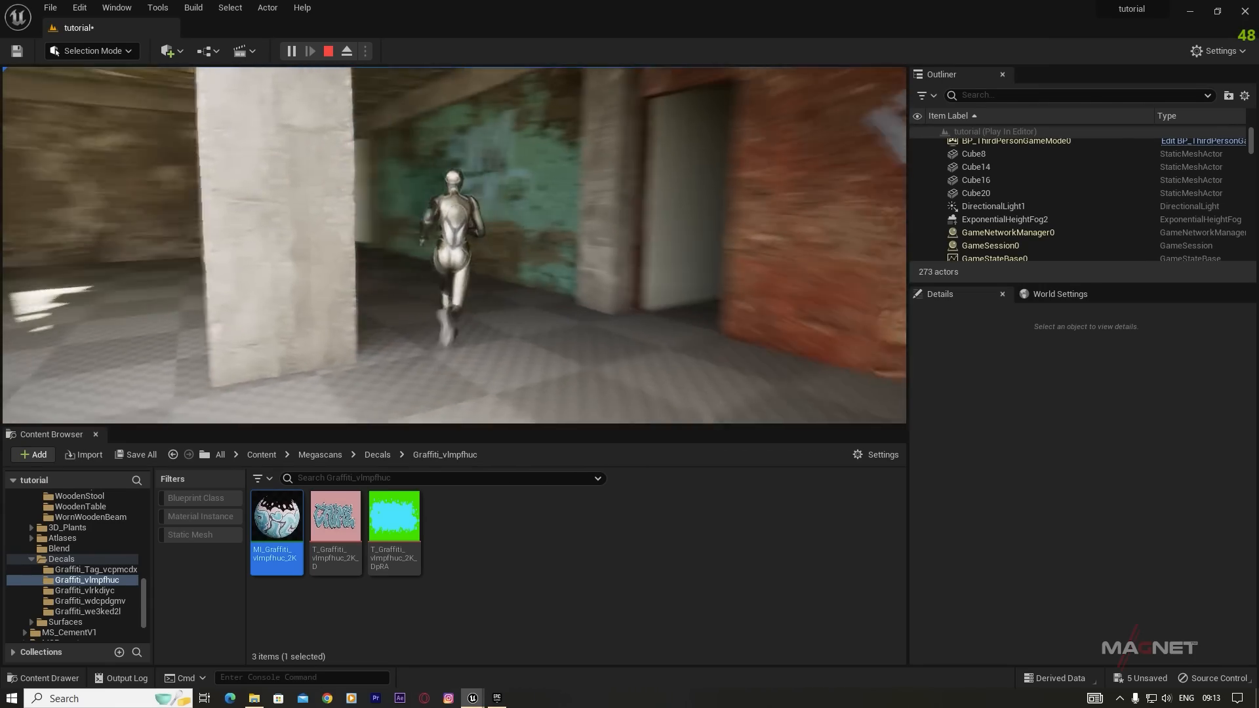
key(w)
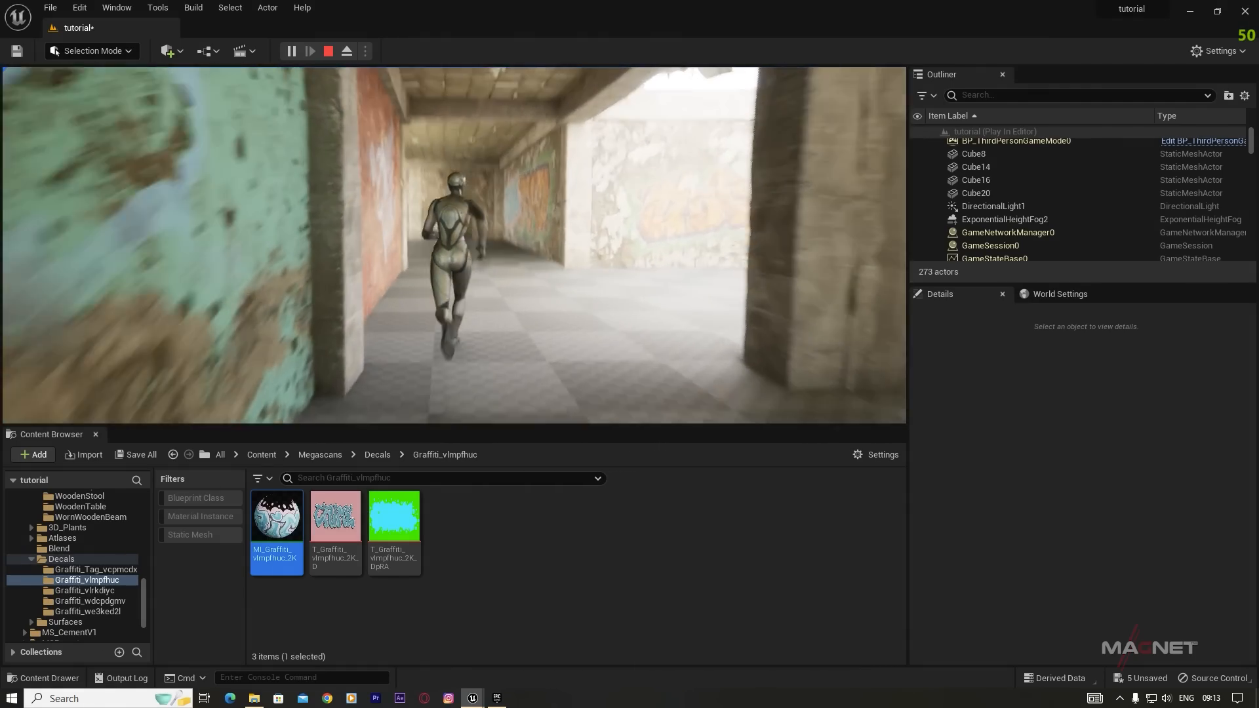
key(w)
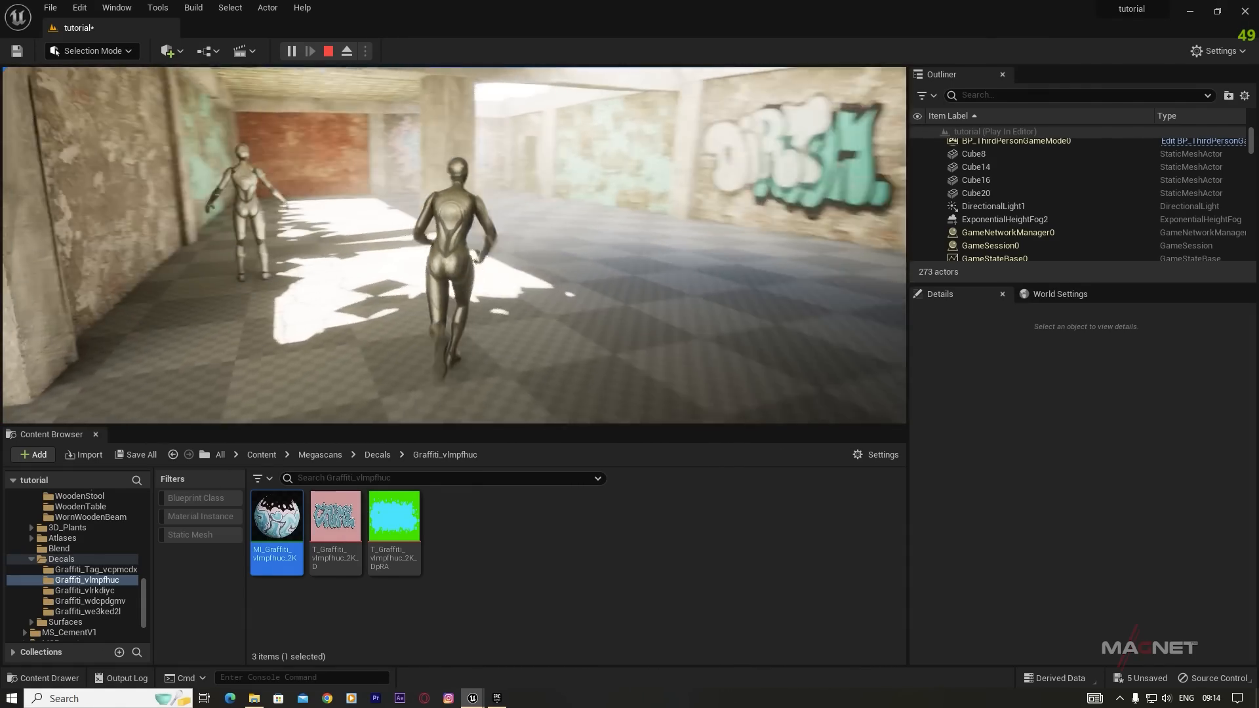
key(w)
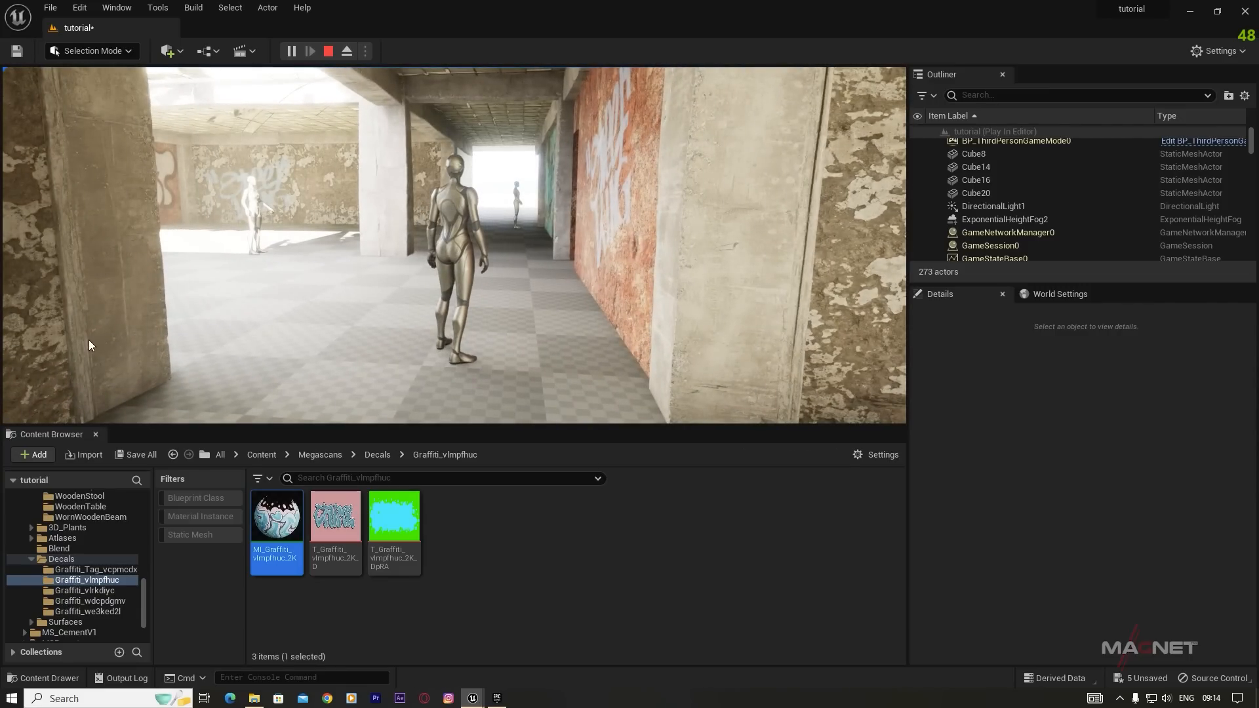
key(Escape)
Step: Open Quixel Bridge from the project's Content folder
scroll(71, 531, up, 12)
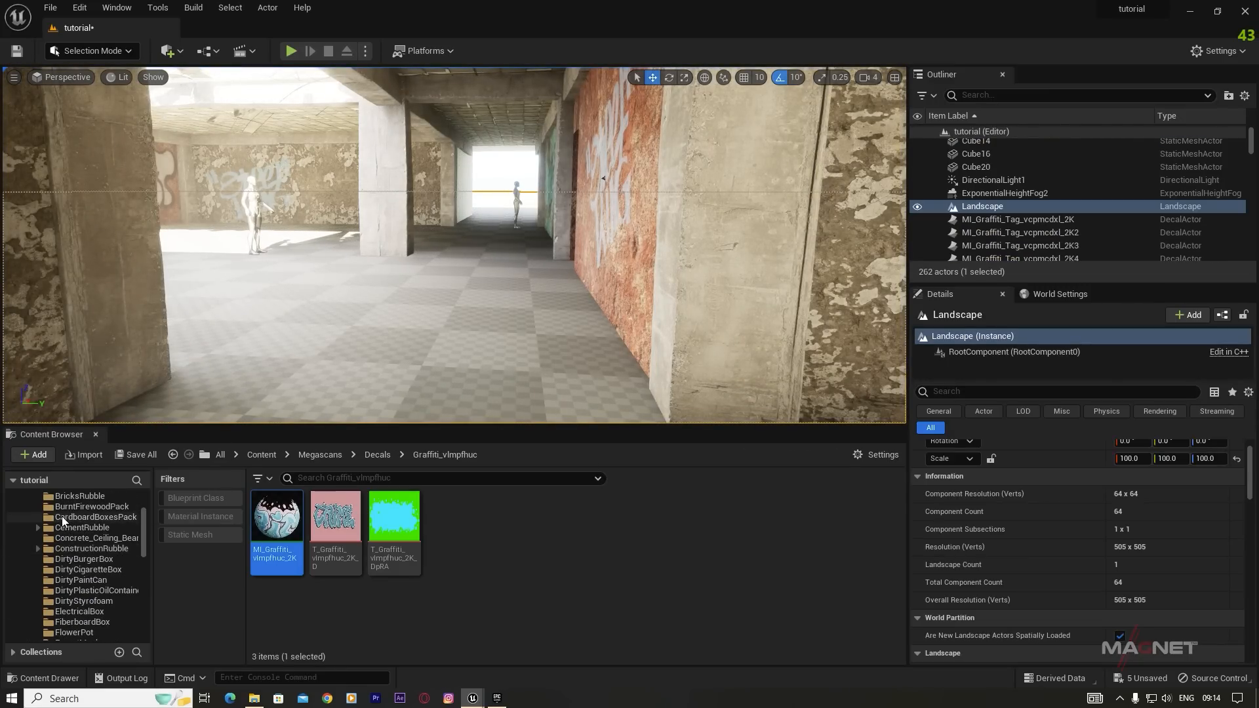
click(60, 508)
right_click(516, 595)
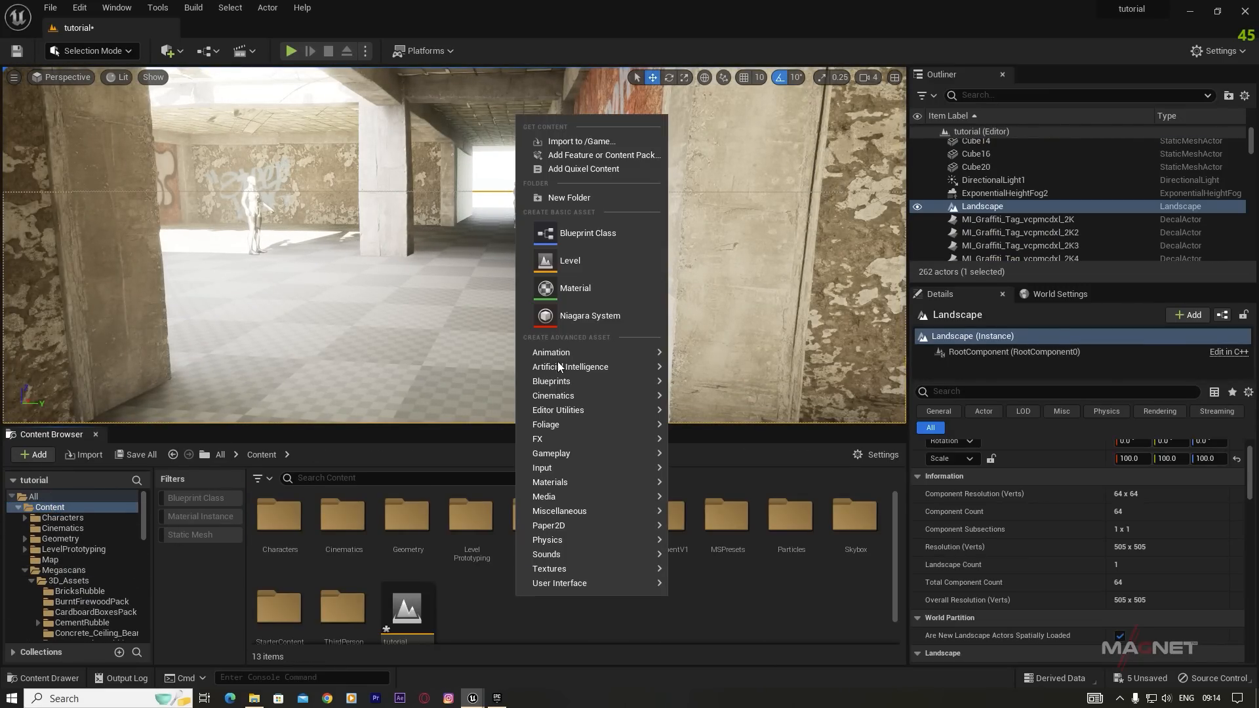
click(588, 169)
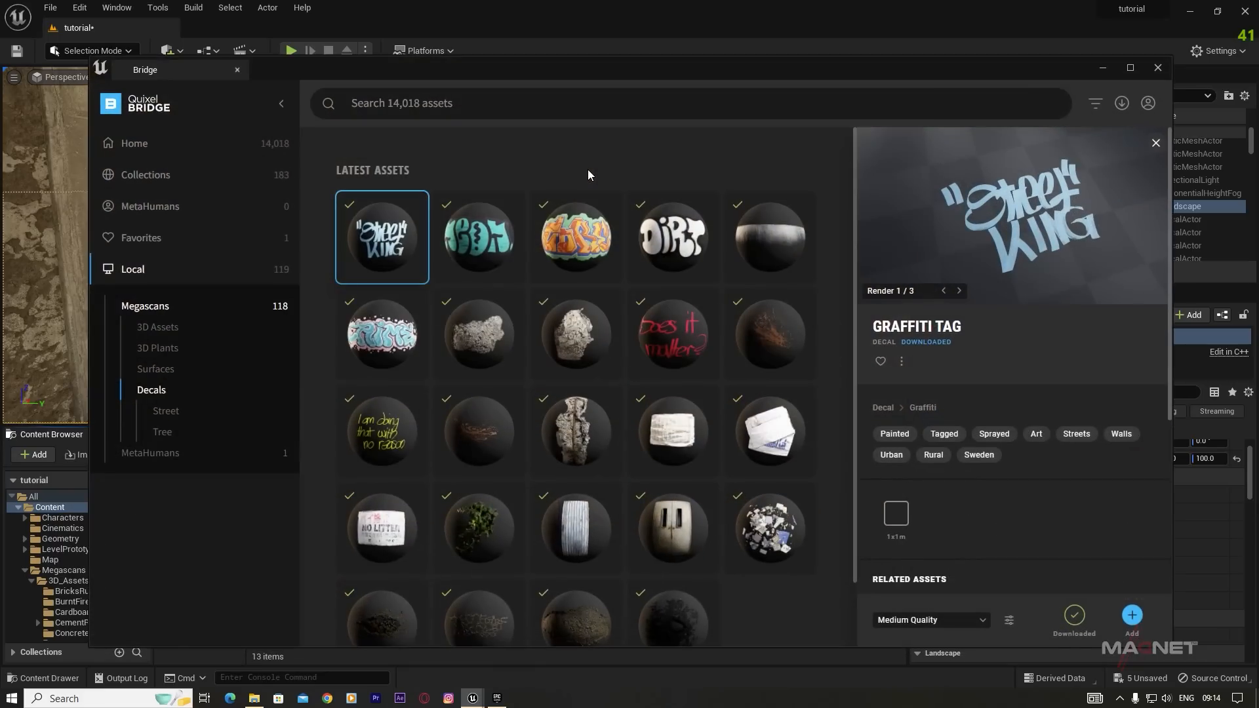
Step: Inspect the downloaded Leakage decal's details and its related assets and collections
click(763, 238)
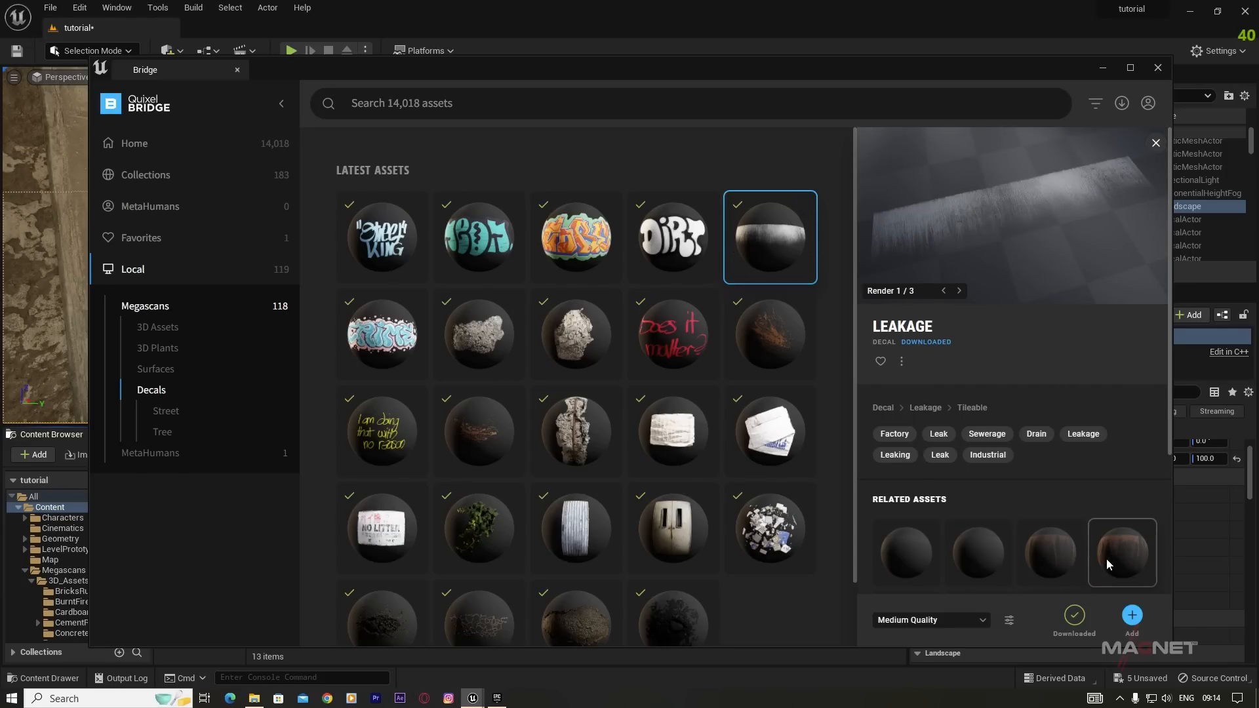
scroll(984, 565, down, 3)
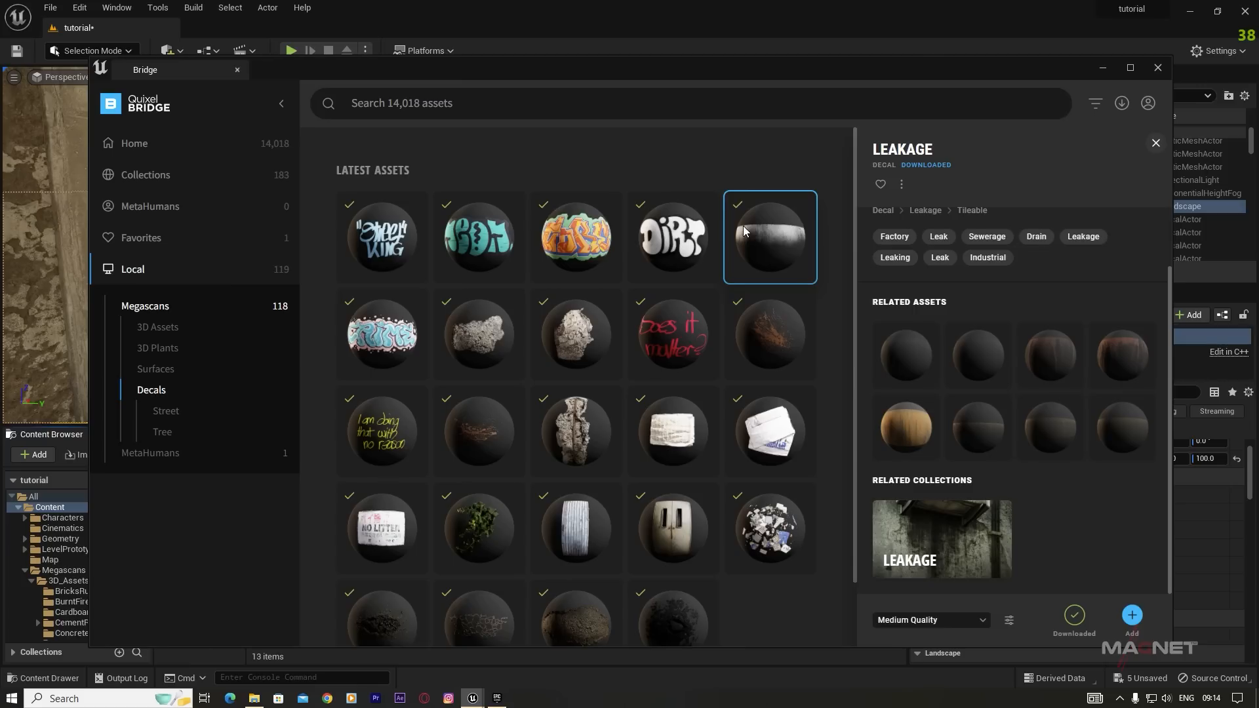
click(760, 246)
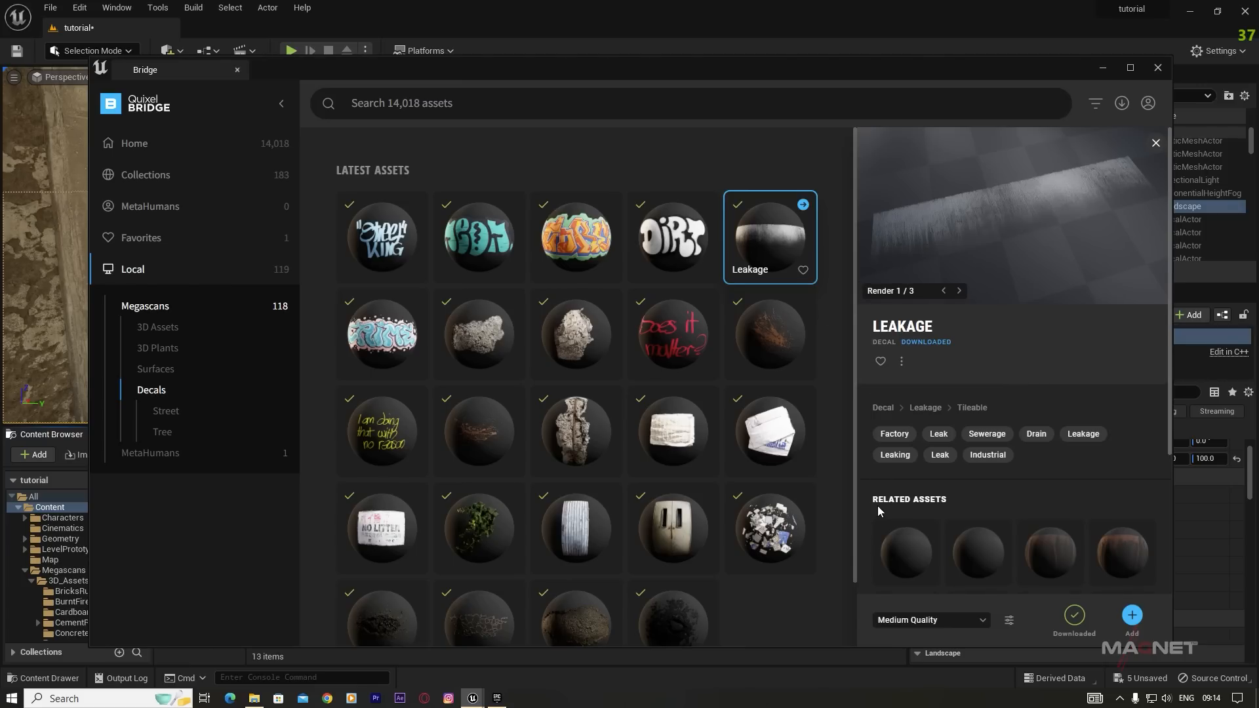
Step: Add the Leakage decal from Bridge to the project and place MI_Leakage_tdlaeihc_2K on the DIRT graffiti wall
click(1132, 616)
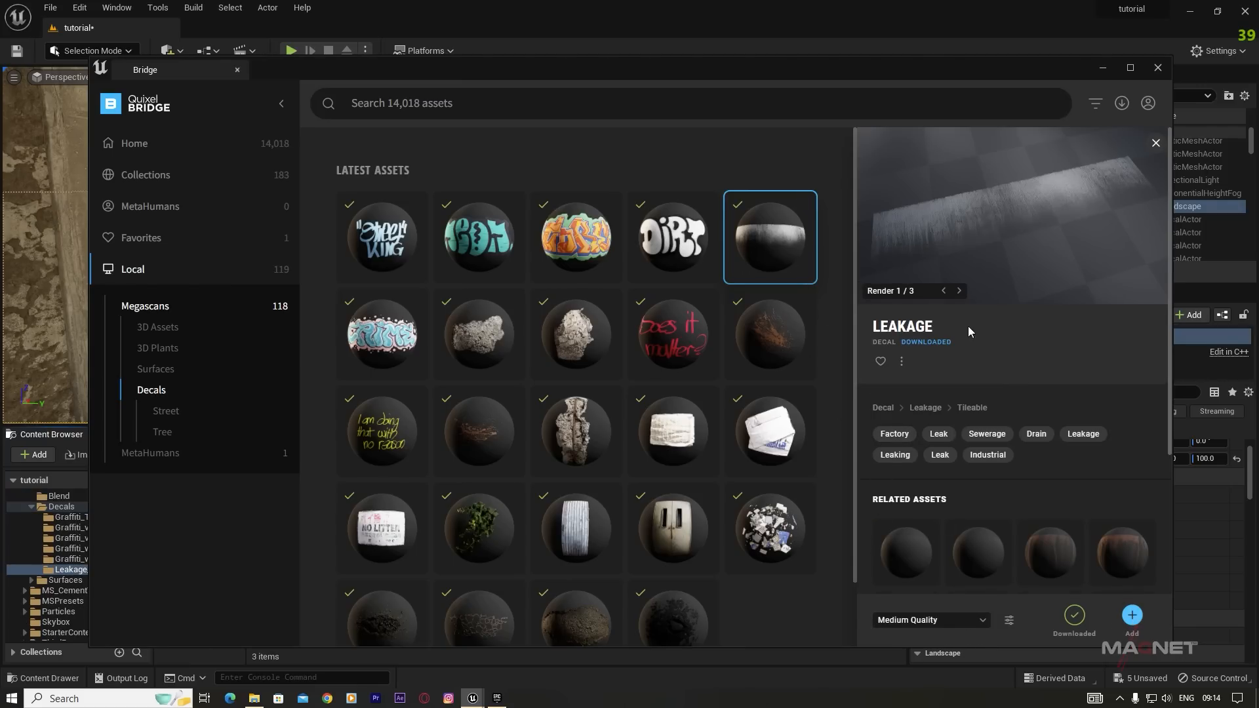
click(1104, 68)
right_drag(343, 300, 276, 277)
key(w)
key(w)
key(w)
key(s)
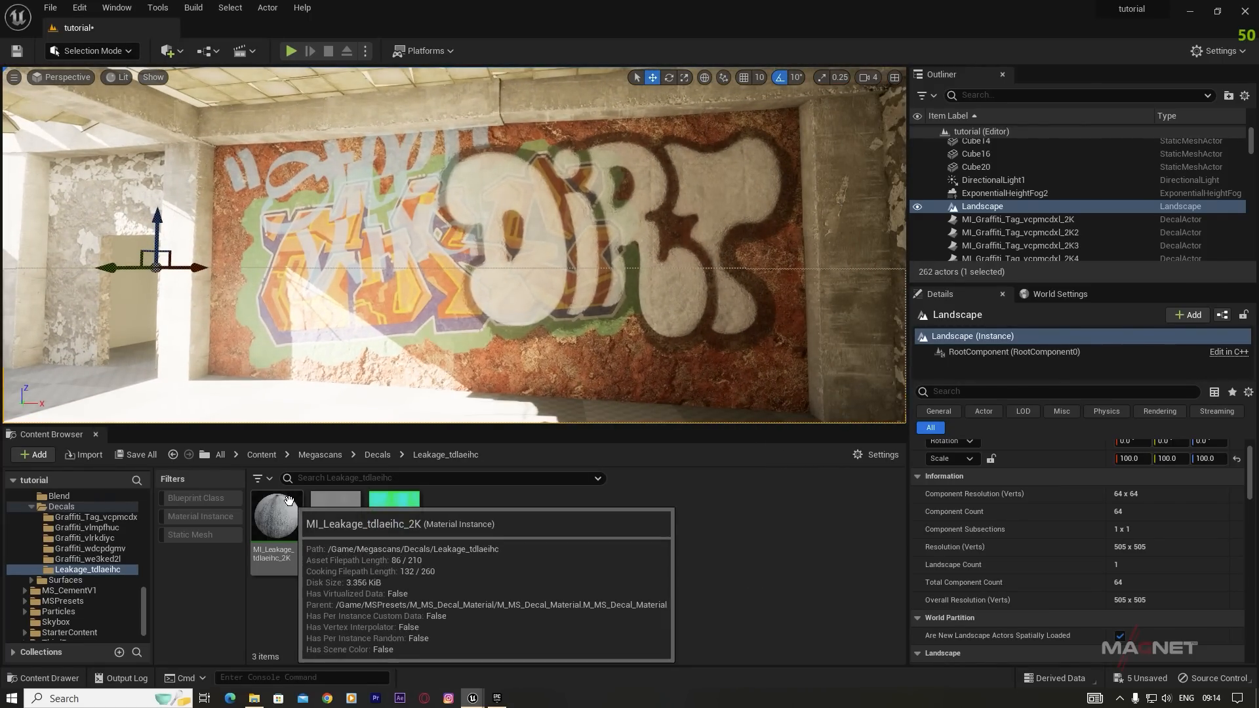
click(278, 529)
drag(278, 529, 458, 239)
key(e)
key(w)
mouse_move(604, 242)
right_down()
mouse_move(649, 275)
mouse_move(616, 249)
right_up()
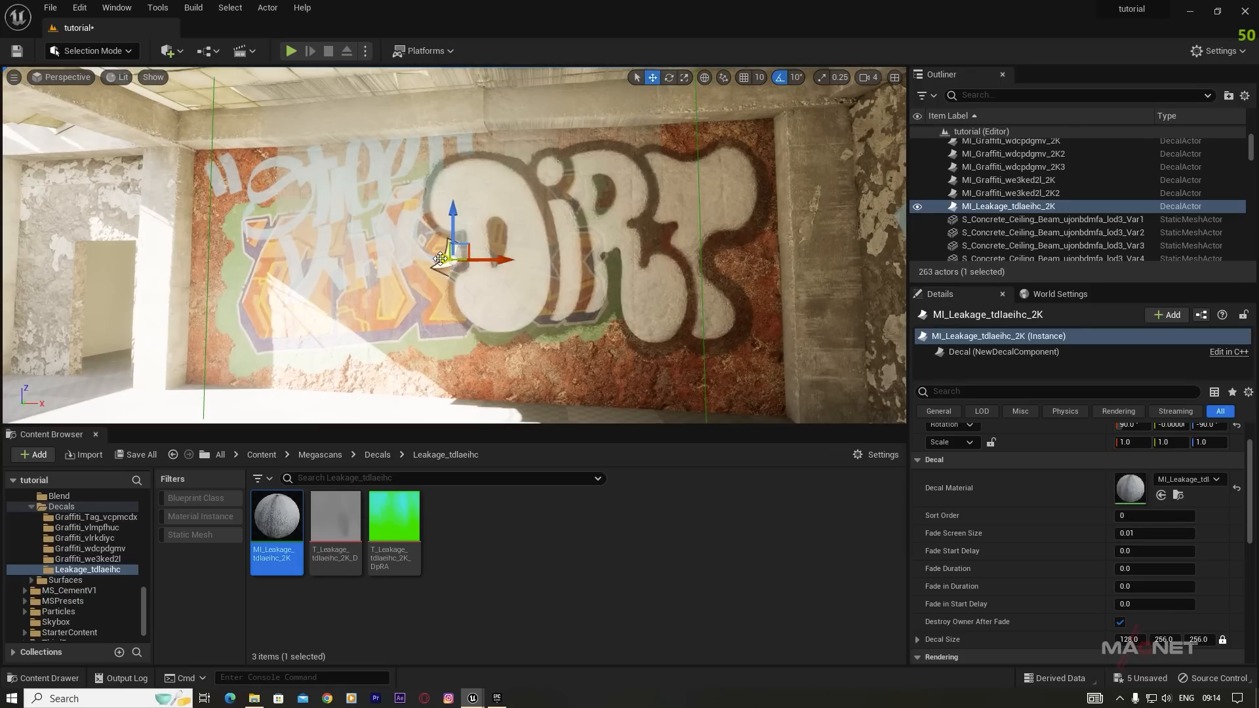
Step: Adjust the leakage decal's position on the DIRT wall and scale it down to about 0.55 along Y
drag(444, 259, 457, 260)
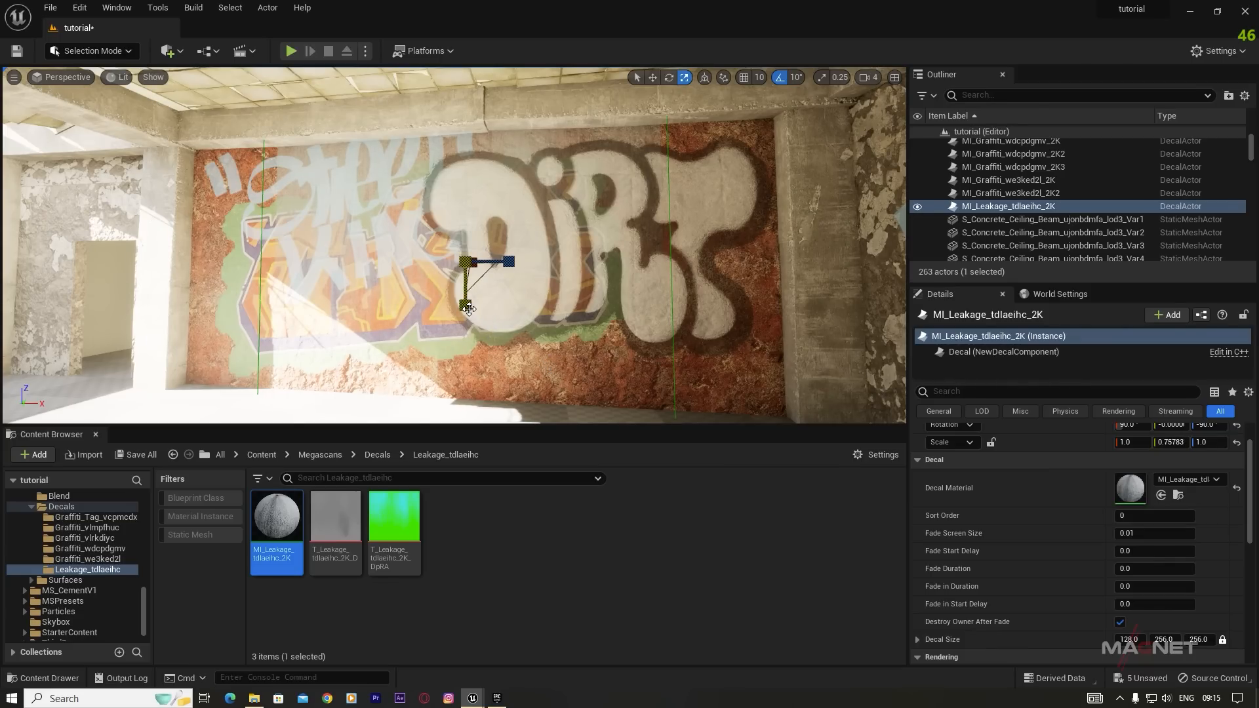
drag(464, 305, 462, 309)
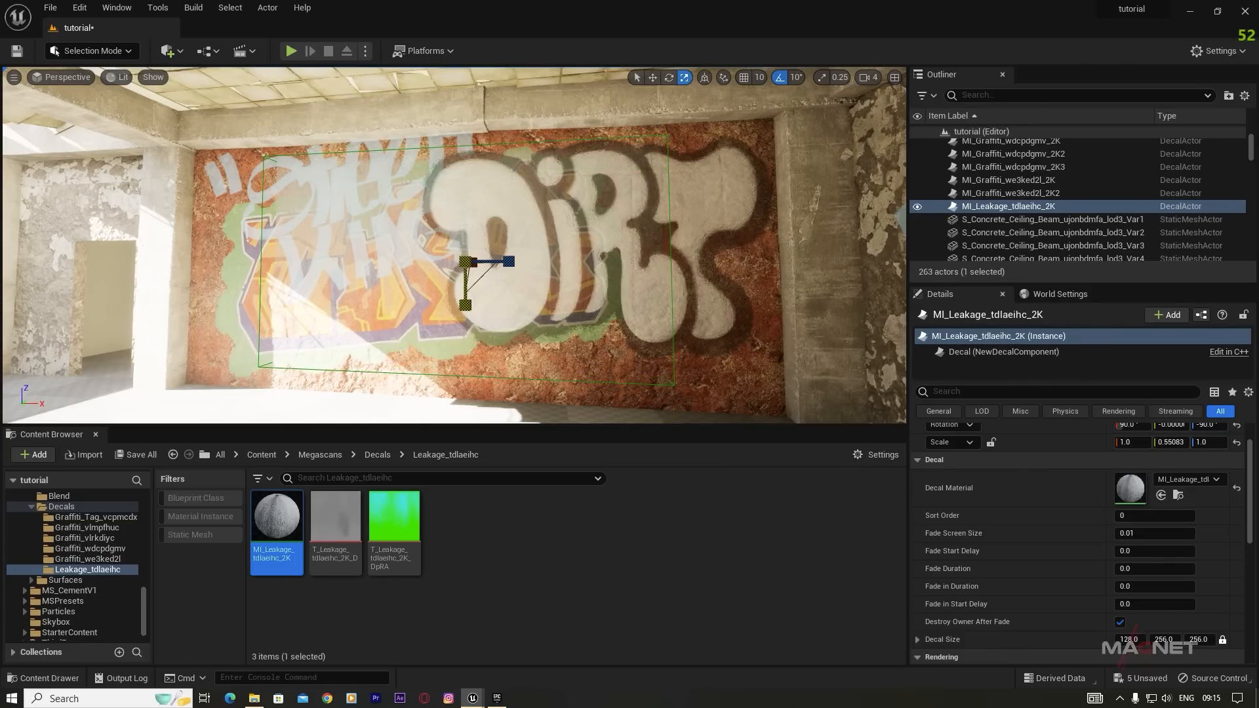
key(w)
right_drag(643, 301, 570, 302)
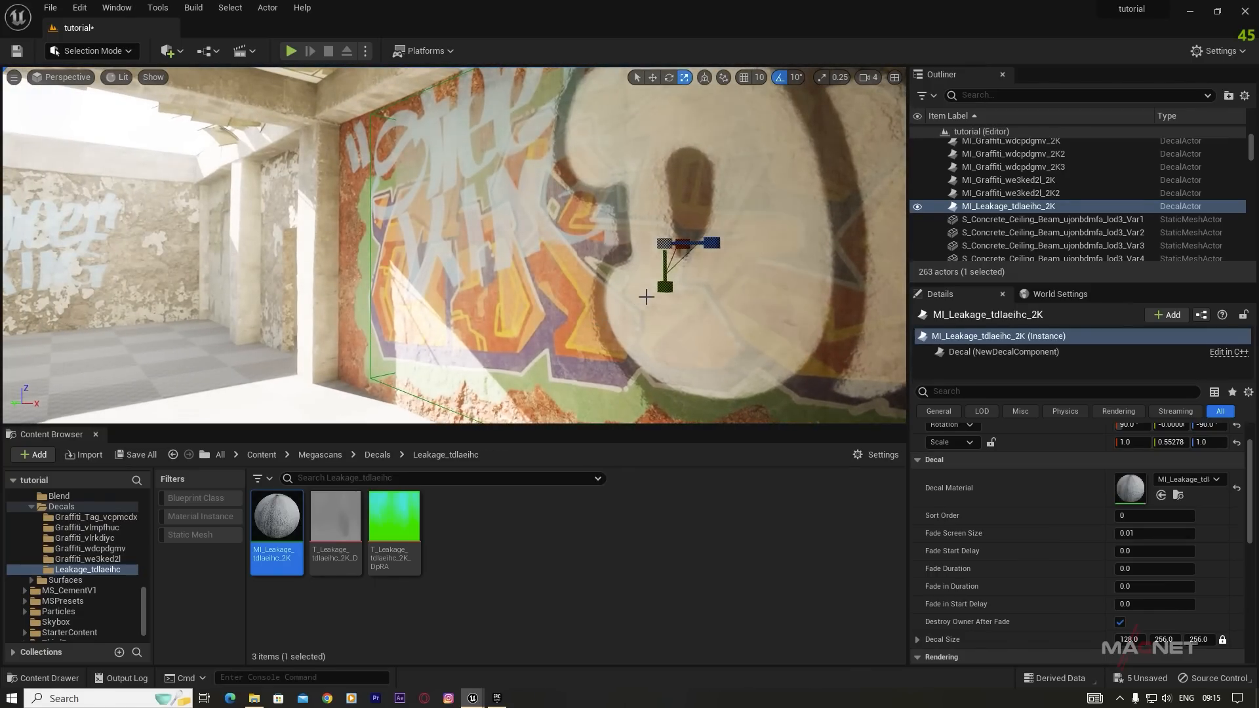
mouse_move(641, 247)
mouse_down()
mouse_move(508, 257)
mouse_move(656, 245)
mouse_move(641, 252)
mouse_up()
Step: Move the leakage decal along the wall over the light-blue graffiti and raise it to meet the ceiling beam
key(w)
right_drag(620, 304, 621, 305)
drag(704, 301, 558, 315)
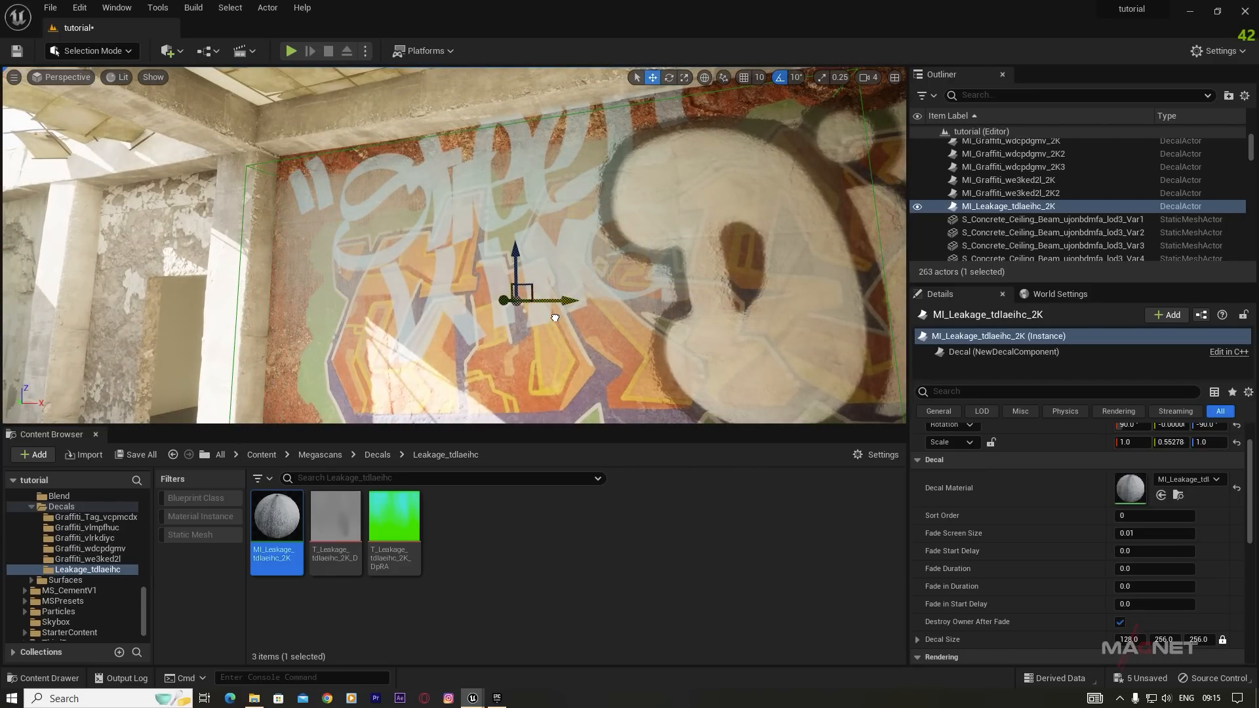
drag(518, 262, 518, 223)
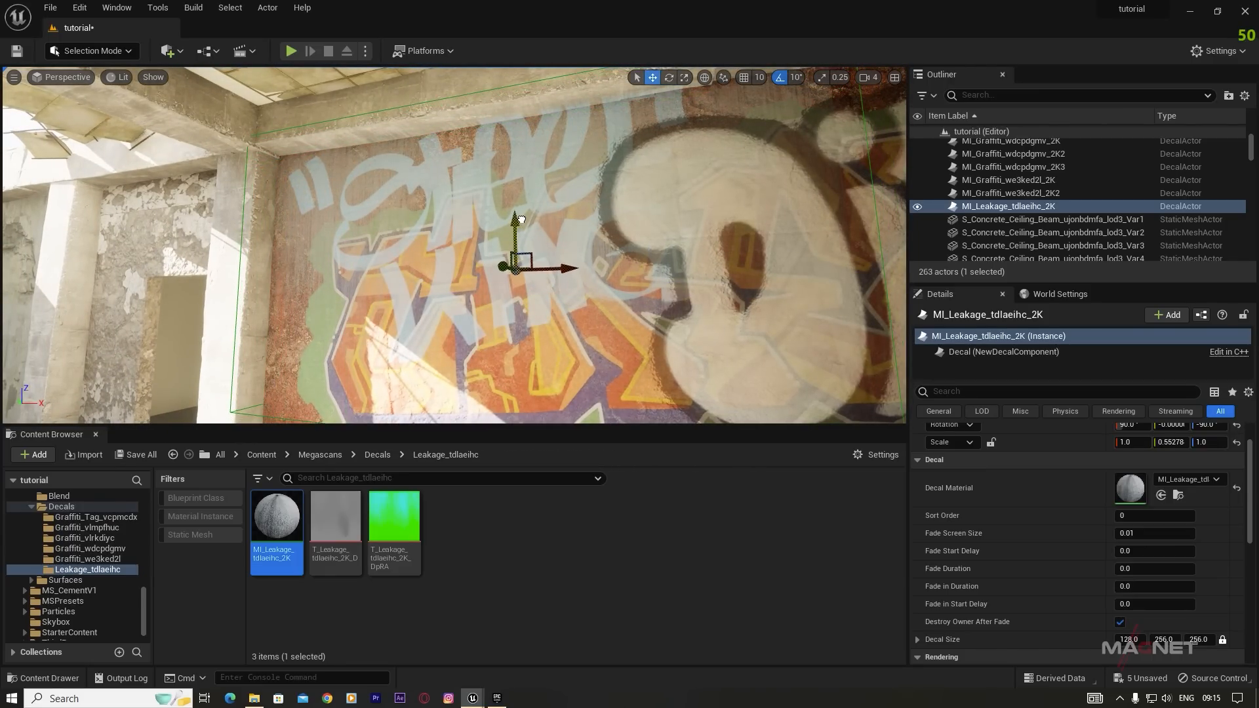
right_drag(450, 284, 413, 282)
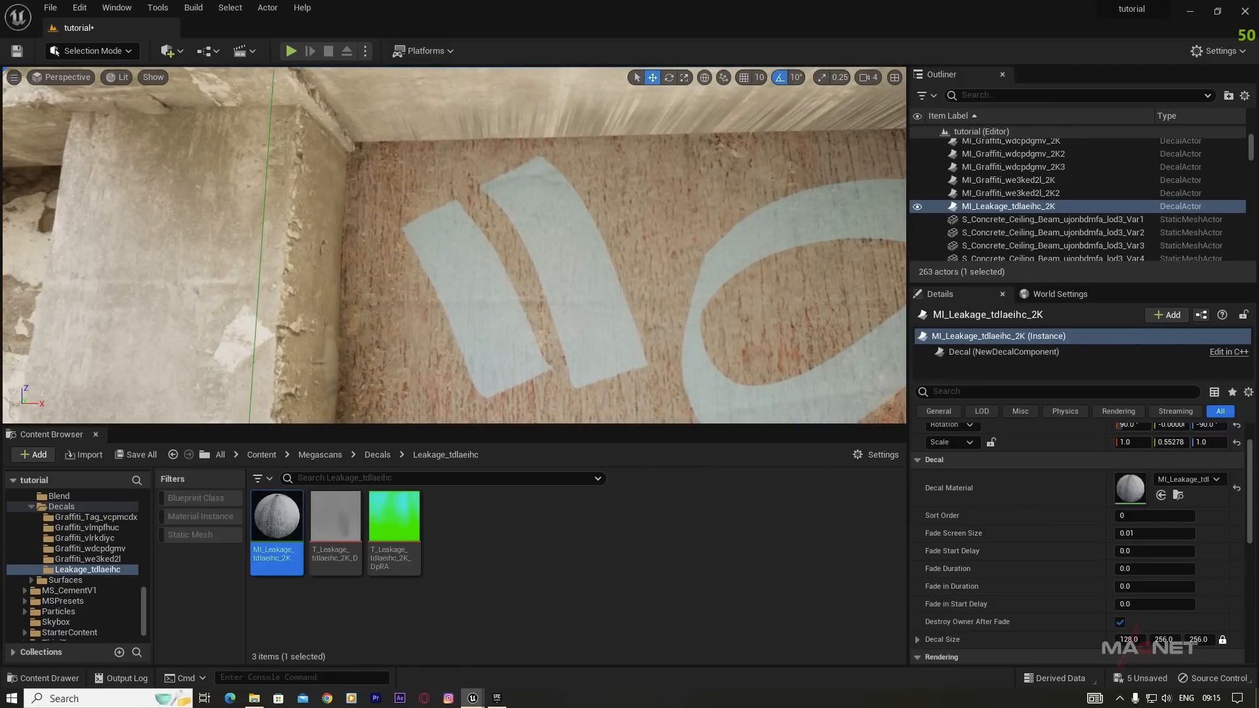
right_drag(567, 251, 492, 270)
Step: Duplicate the leakage decal across the DIRT wall and along the adjoining plaster wall with the Street King graffiti
alt+drag(379, 274, 382, 274)
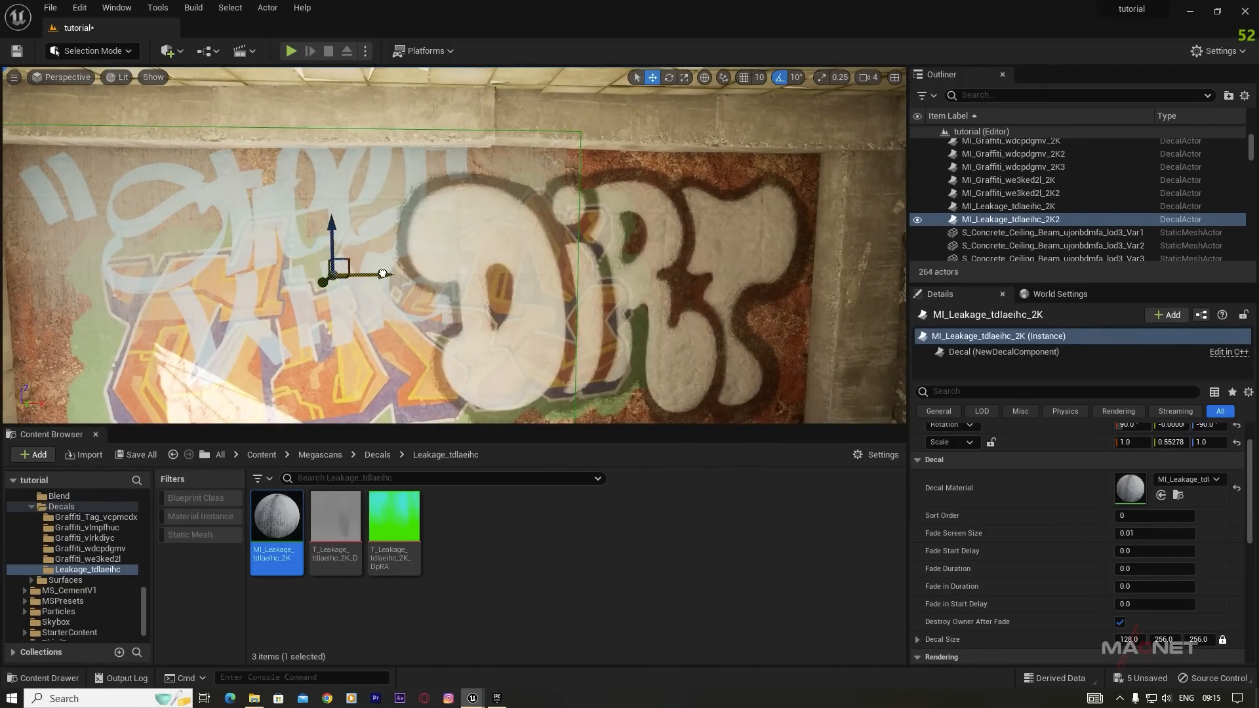
right_drag(591, 275, 656, 274)
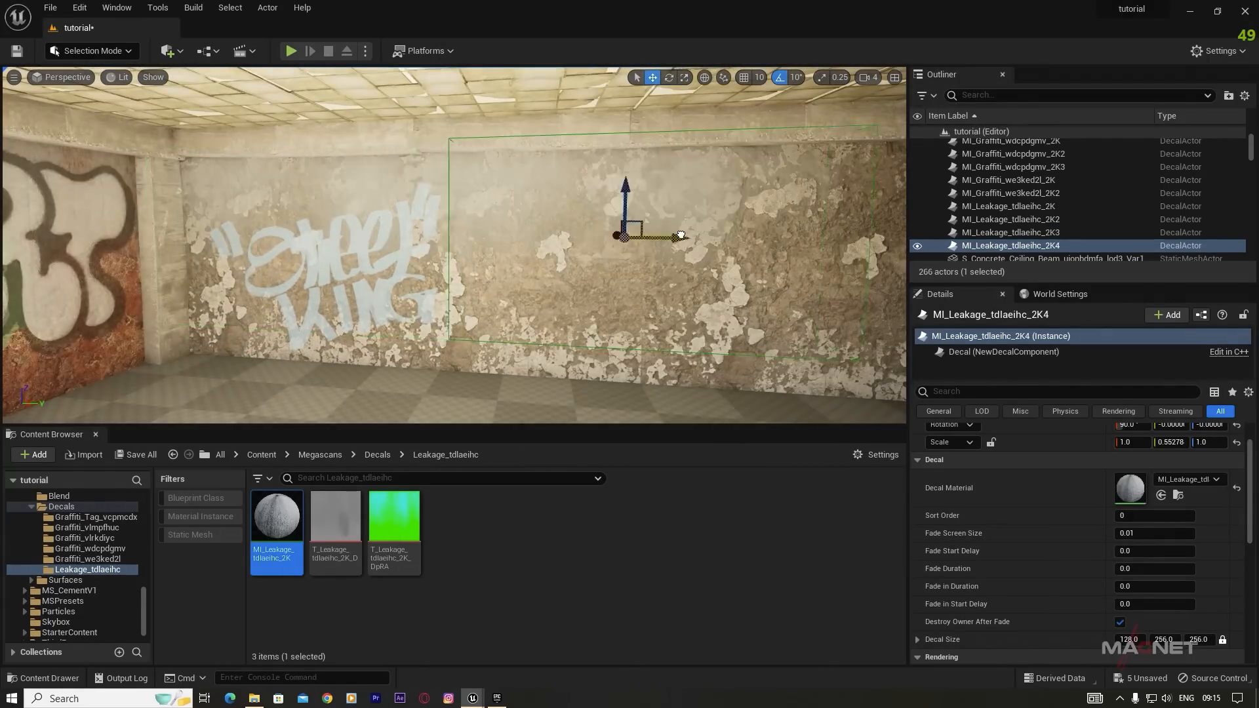
alt+drag(680, 235, 778, 239)
right_drag(779, 238, 719, 239)
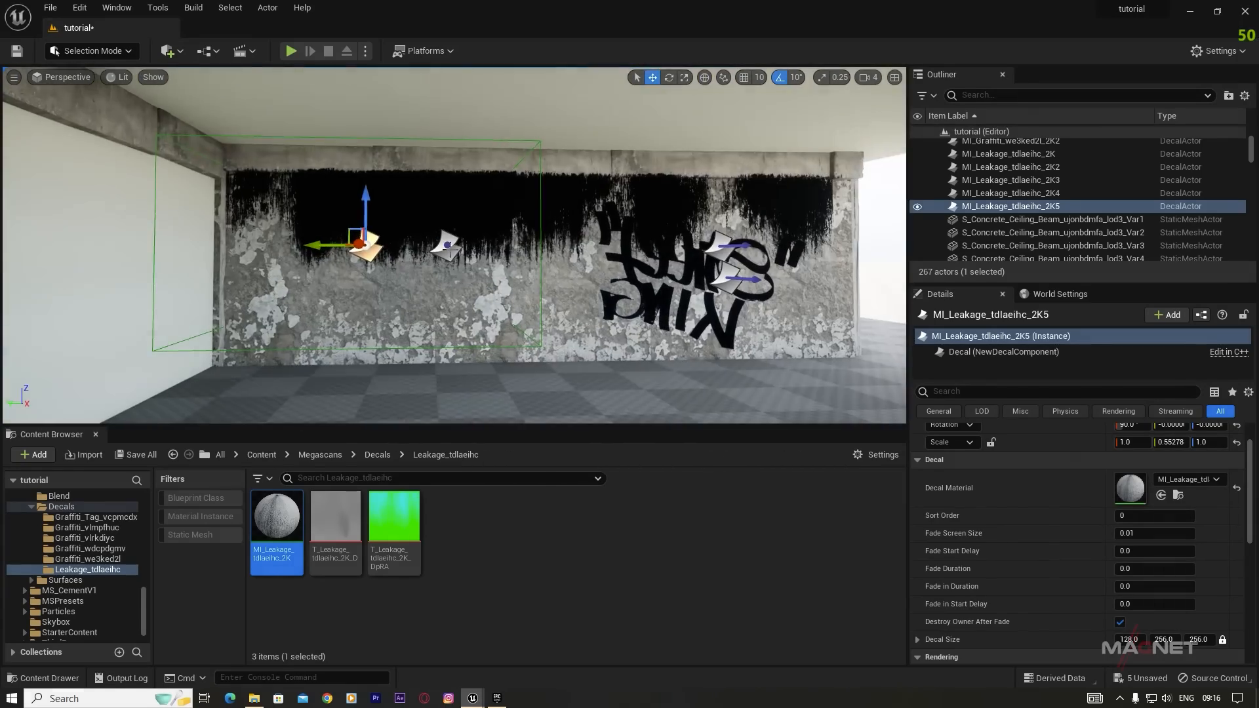
Step: Copy the leakage decal from the plaster wall toward the green graffiti wall and rotate it 90 degrees
click(449, 253)
right_drag(449, 256, 512, 256)
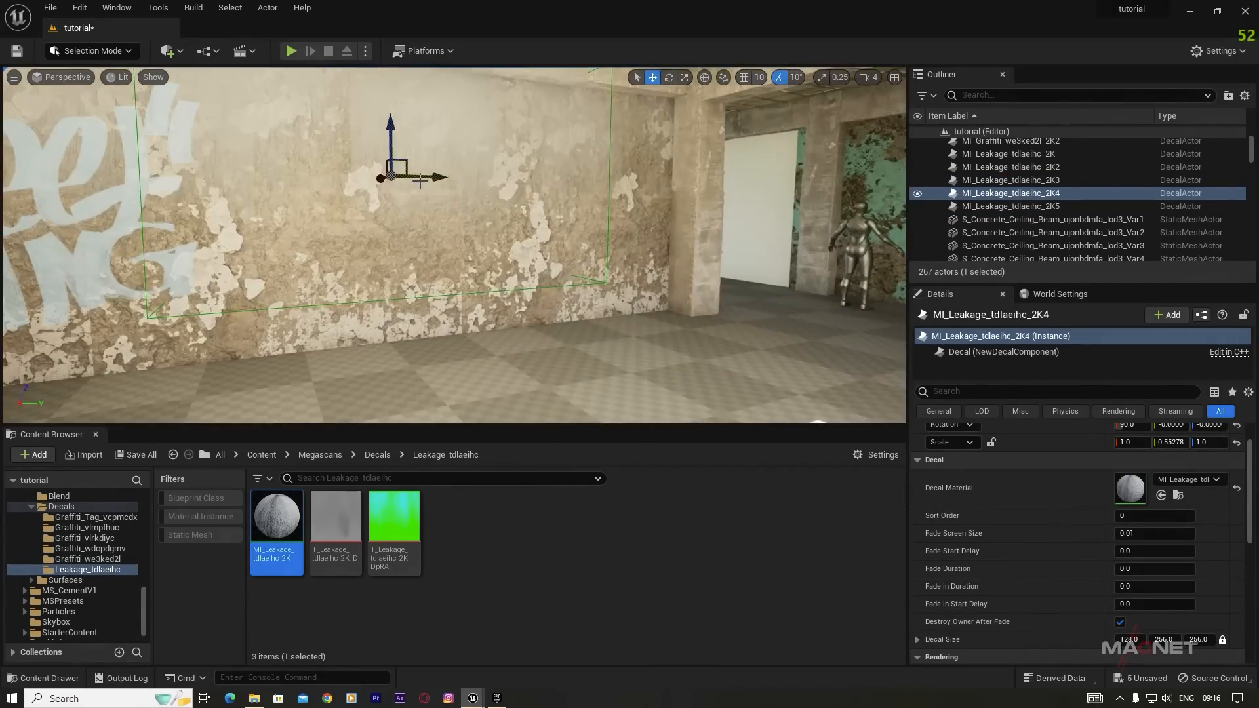
alt+drag(420, 181, 741, 183)
key(e)
drag(713, 181, 772, 182)
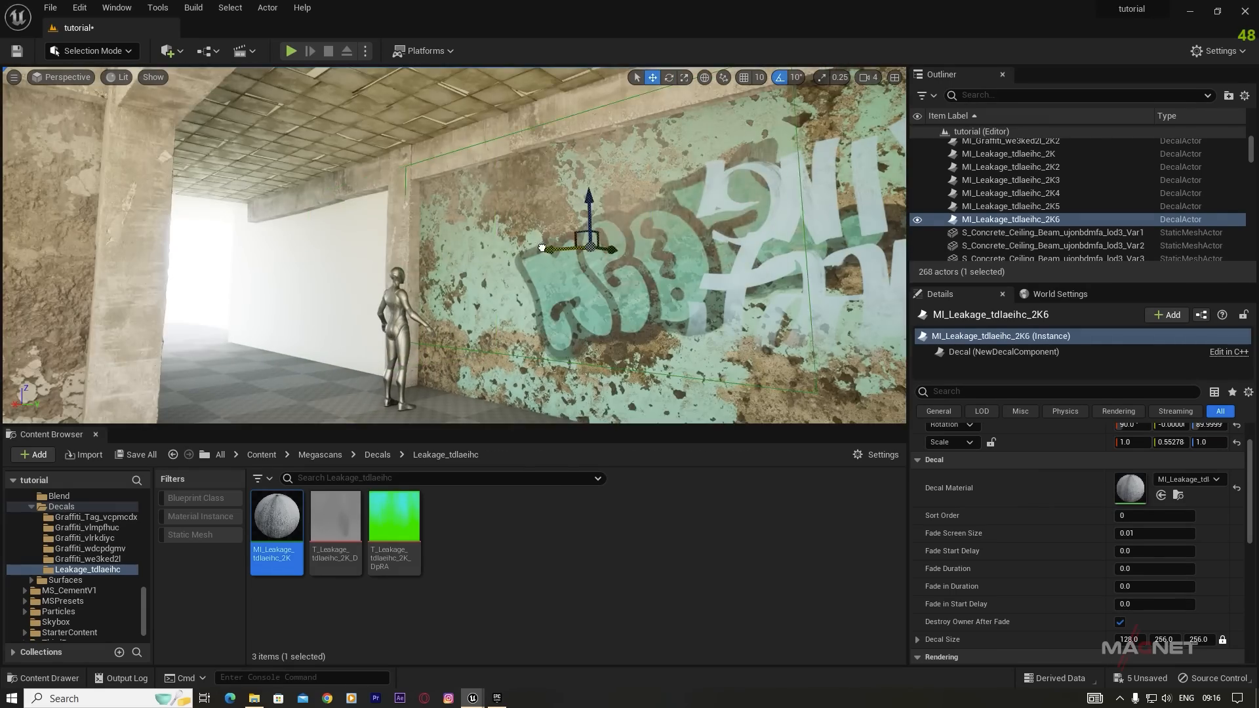
Step: Place further copies of the leakage decal along the green graffiti wall and the walls that follow it
alt+drag(542, 247, 754, 252)
right_drag(754, 252, 846, 252)
right_drag(118, 267, 171, 267)
alt+drag(59, 267, 438, 287)
alt+drag(606, 275, 505, 276)
right_drag(505, 276, 367, 275)
alt+drag(462, 212, 447, 212)
right_drag(552, 265, 688, 264)
alt+drag(498, 251, 866, 256)
right_drag(656, 301, 760, 306)
Step: Copy the leakage decal to the corner by the orange graffiti wall and rotate it 90 degrees
alt+drag(677, 242, 326, 242)
key(e)
drag(262, 243, 328, 243)
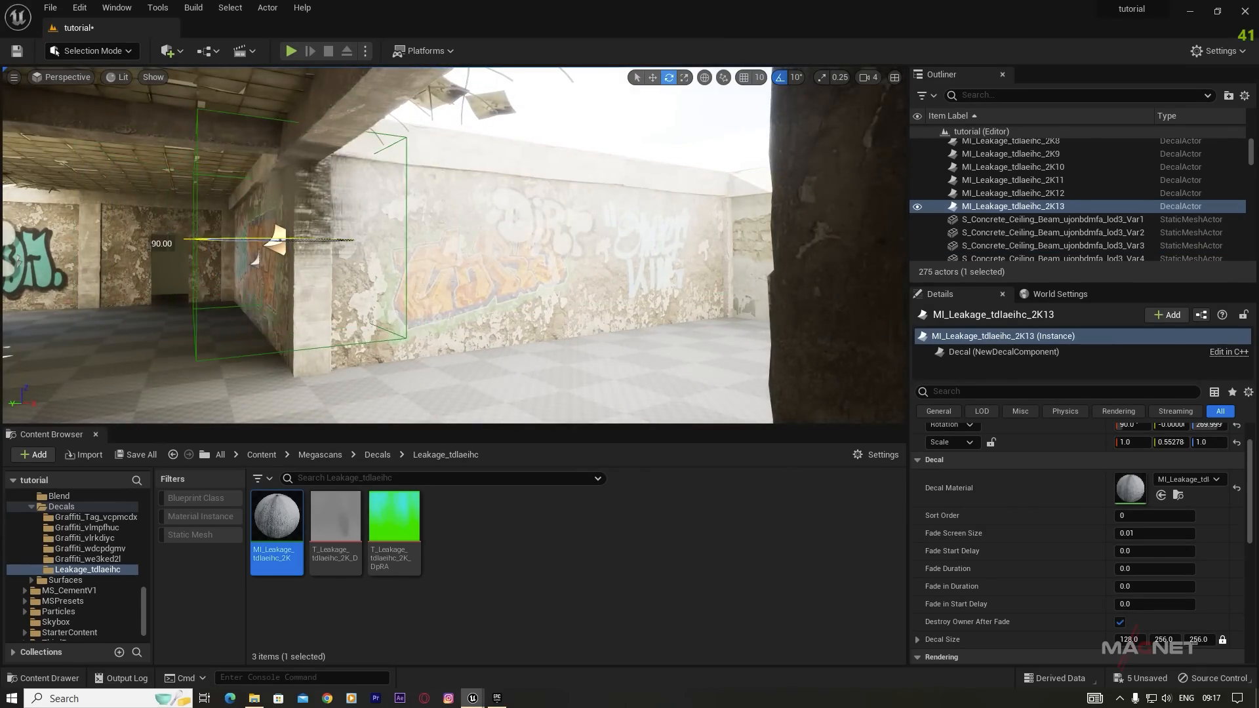
Step: Duplicate the leakage decal along the orange graffiti wall and shift the earlier copy into position there
right_drag(459, 262, 367, 264)
alt+drag(683, 234, 305, 235)
click(429, 241)
scroll(429, 241, down, 1)
drag(394, 241, 464, 240)
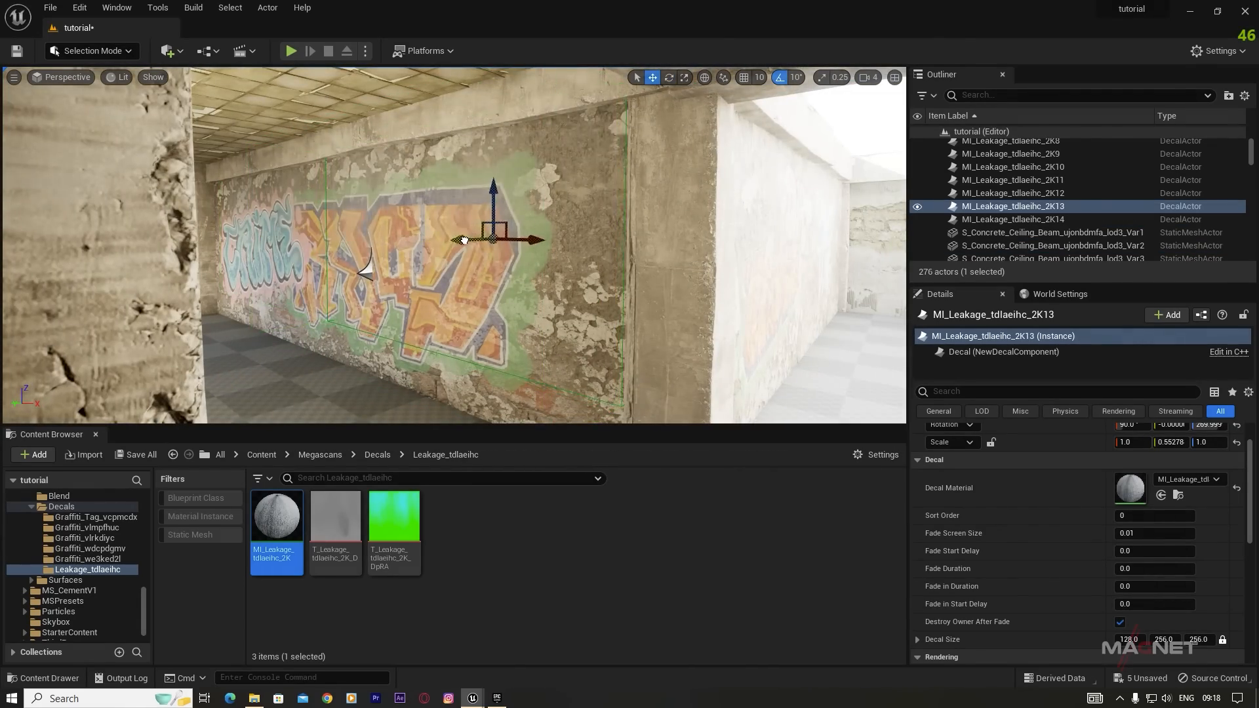
Step: Add leakage decal copies from the doorway wall beside the CRIME graffiti around to the green-painted wall
right_drag(464, 242, 426, 243)
alt+drag(675, 242, 142, 244)
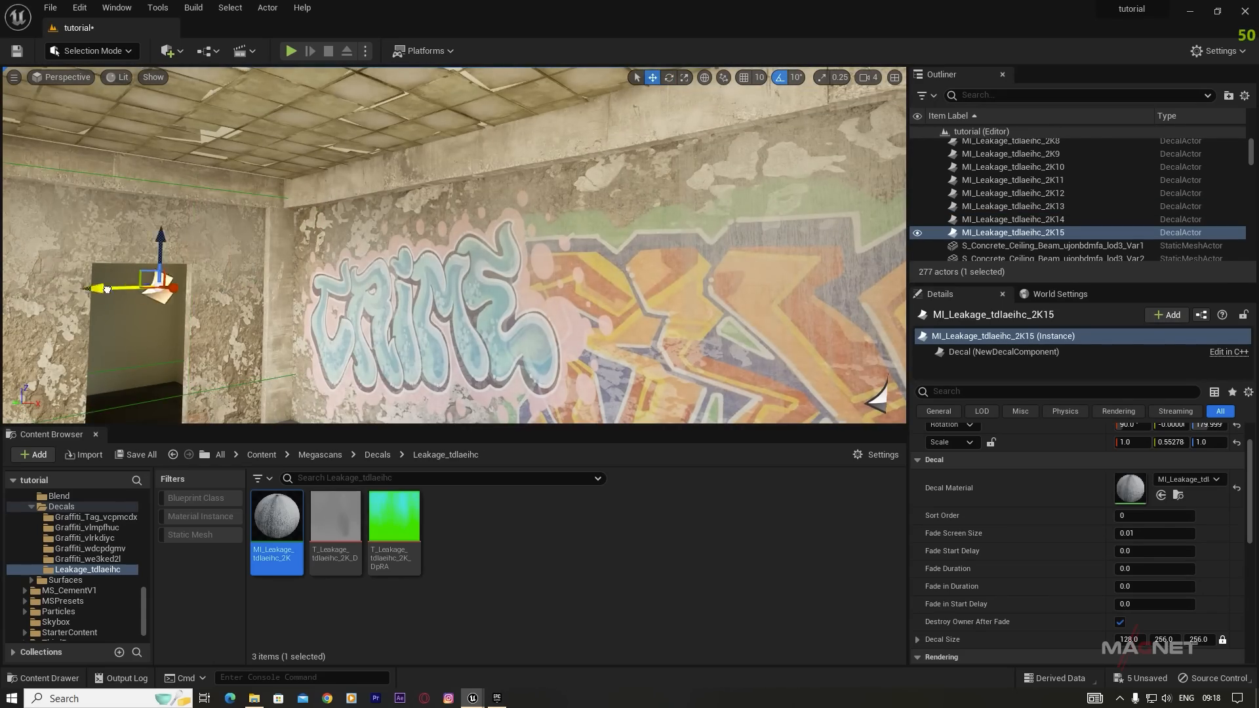
right_drag(92, 290, 13, 290)
alt+drag(512, 287, 278, 286)
alt+drag(388, 224, 164, 227)
right_drag(453, 263, 354, 262)
alt+drag(525, 269, 282, 271)
right_drag(452, 269, 367, 269)
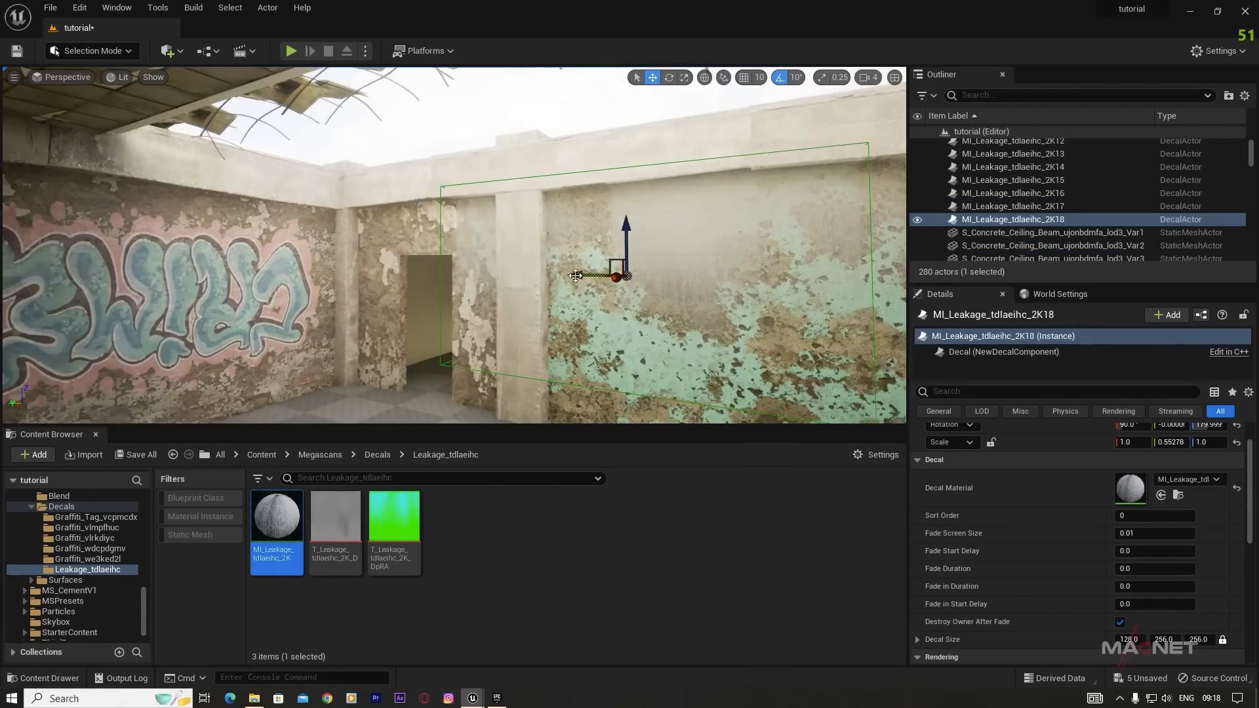
Step: Continue duplicating the leakage decal along the green-painted wall and onto the red plaster wall
alt+drag(584, 275, 420, 277)
alt+drag(420, 277, 260, 280)
alt+drag(639, 281, 367, 280)
right_drag(452, 262, 367, 262)
alt+drag(525, 226, 377, 225)
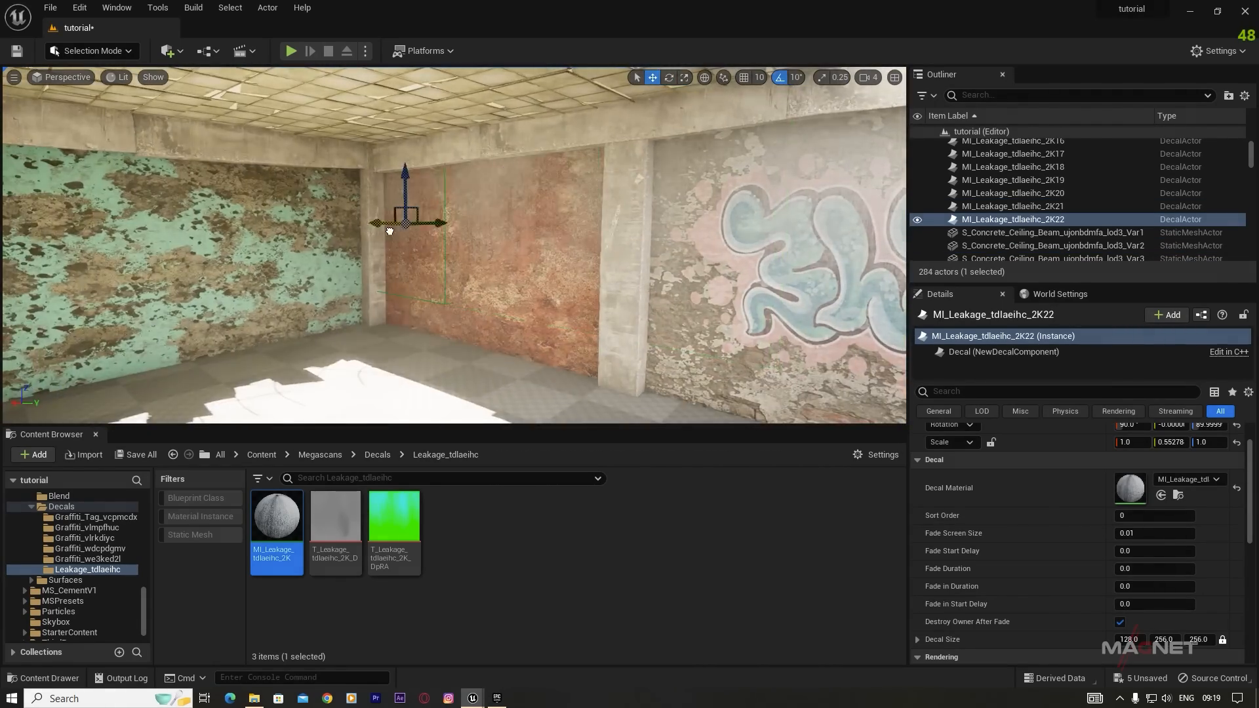
Step: Copy the leakage decal onto the next wall, rotate it to face that wall, and add another copy further along
right_drag(453, 262, 367, 262)
alt+drag(564, 221, 459, 220)
key(e)
drag(477, 221, 433, 221)
right_drag(476, 231, 394, 232)
alt+drag(707, 242, 225, 263)
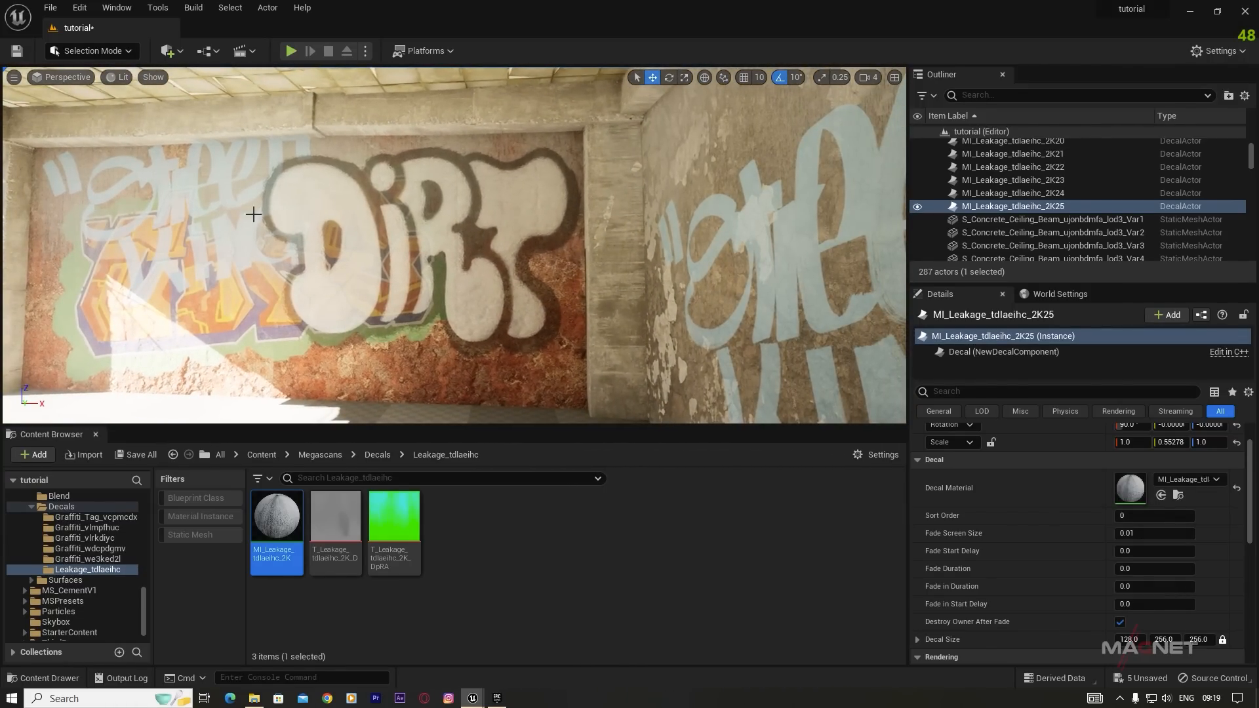
Step: Open the Surfaces folder in the project's Megascans content
click(408, 165)
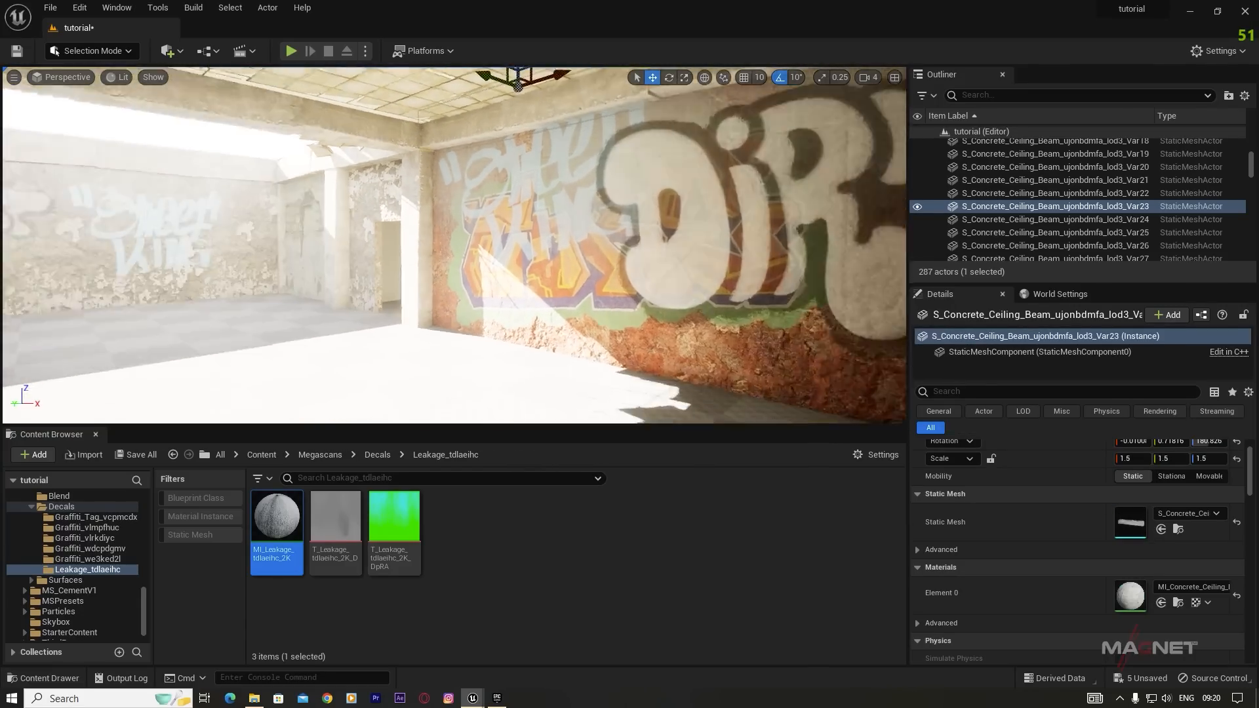
key(s)
right_drag(455, 246, 485, 257)
key(w)
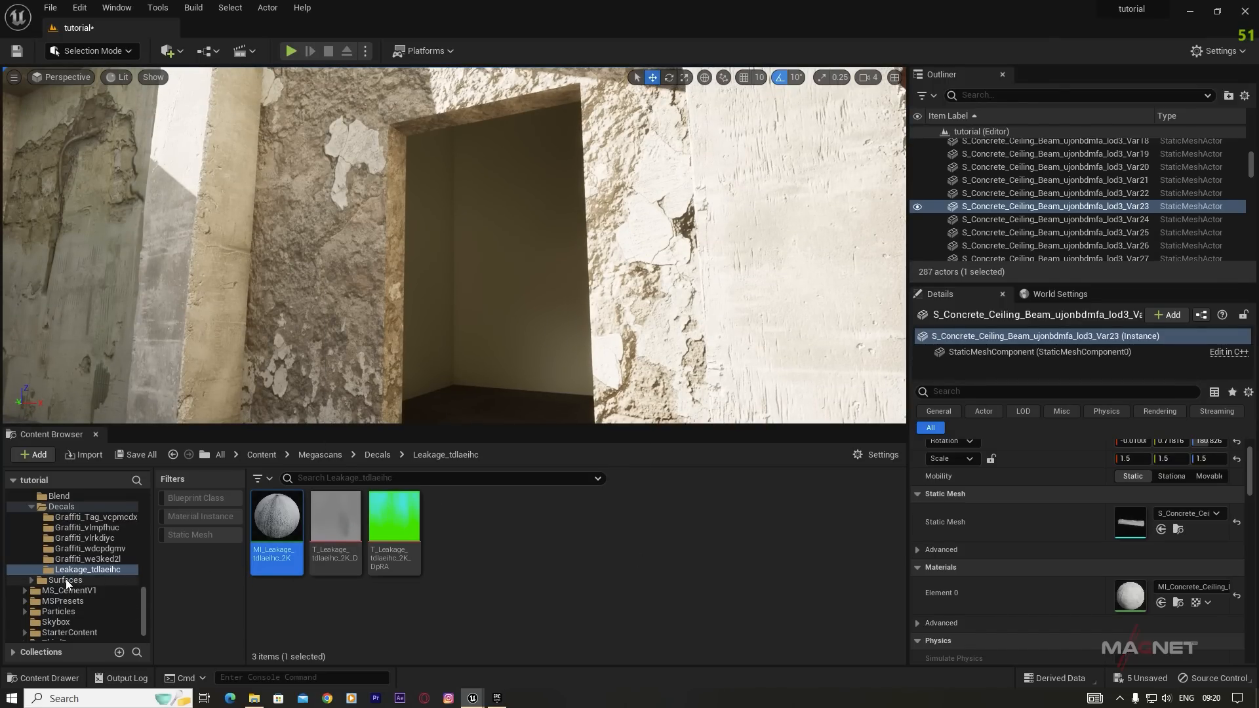
scroll(68, 557, up, 3)
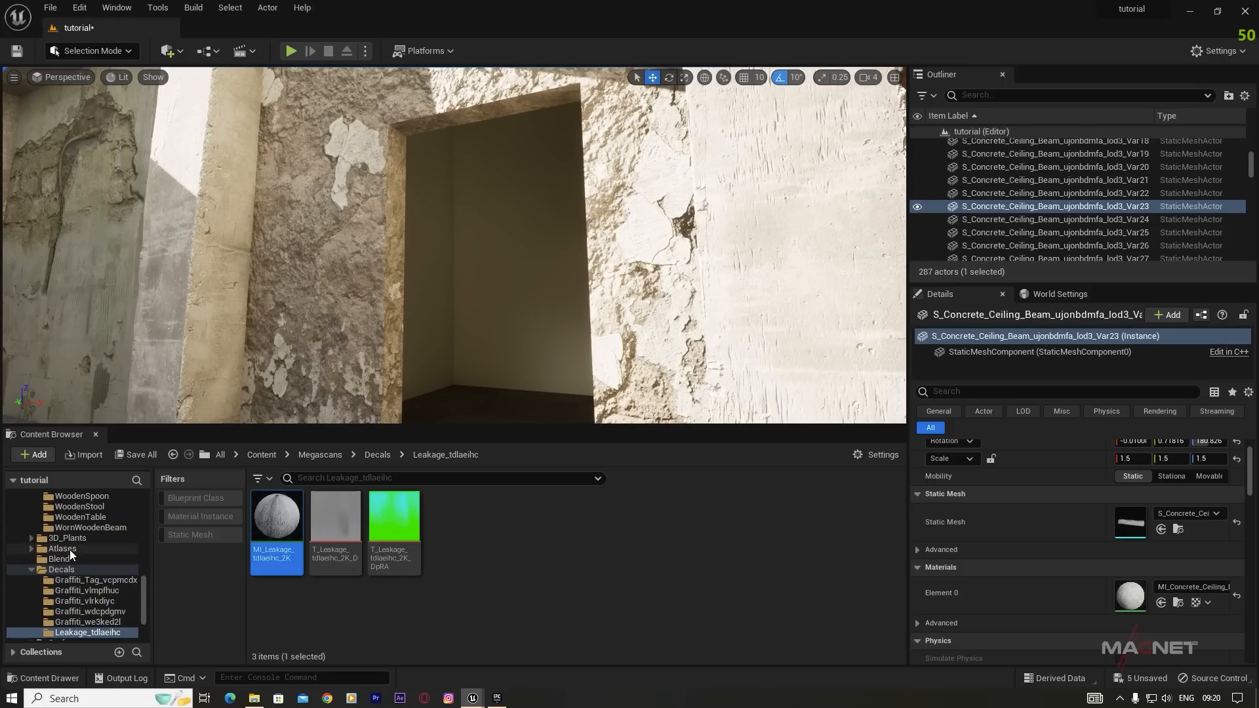
click(72, 540)
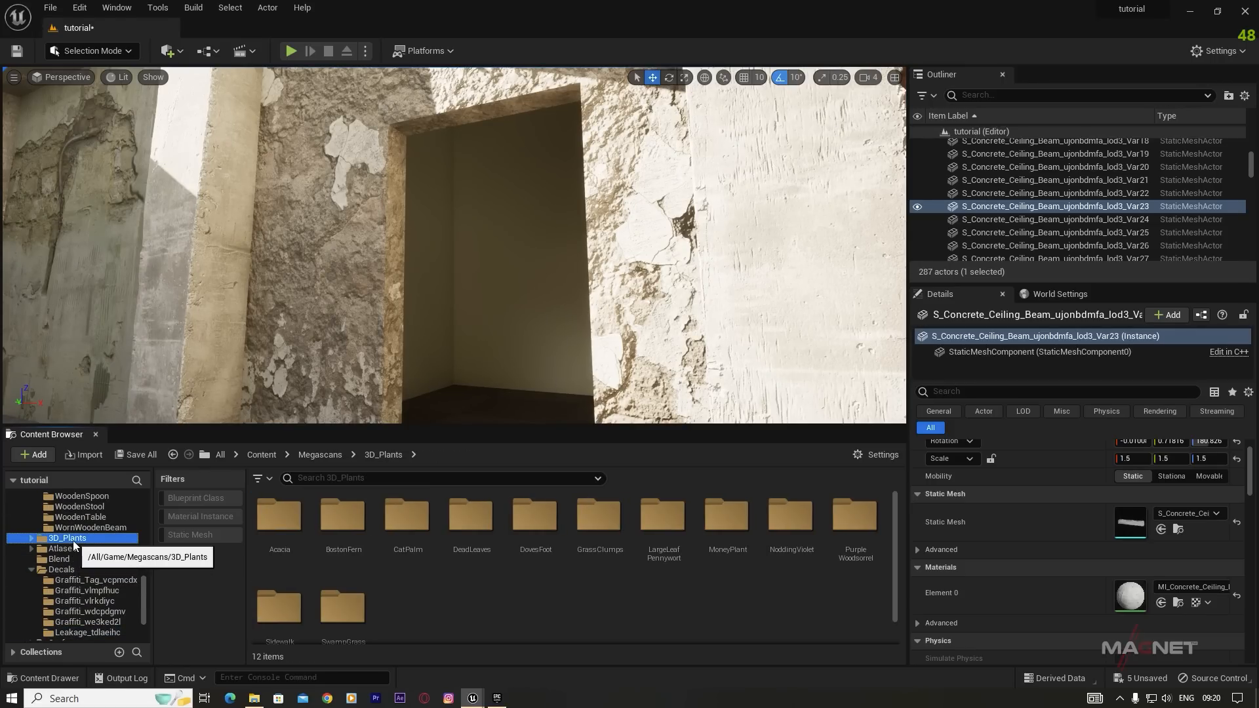
scroll(80, 546, up, 10)
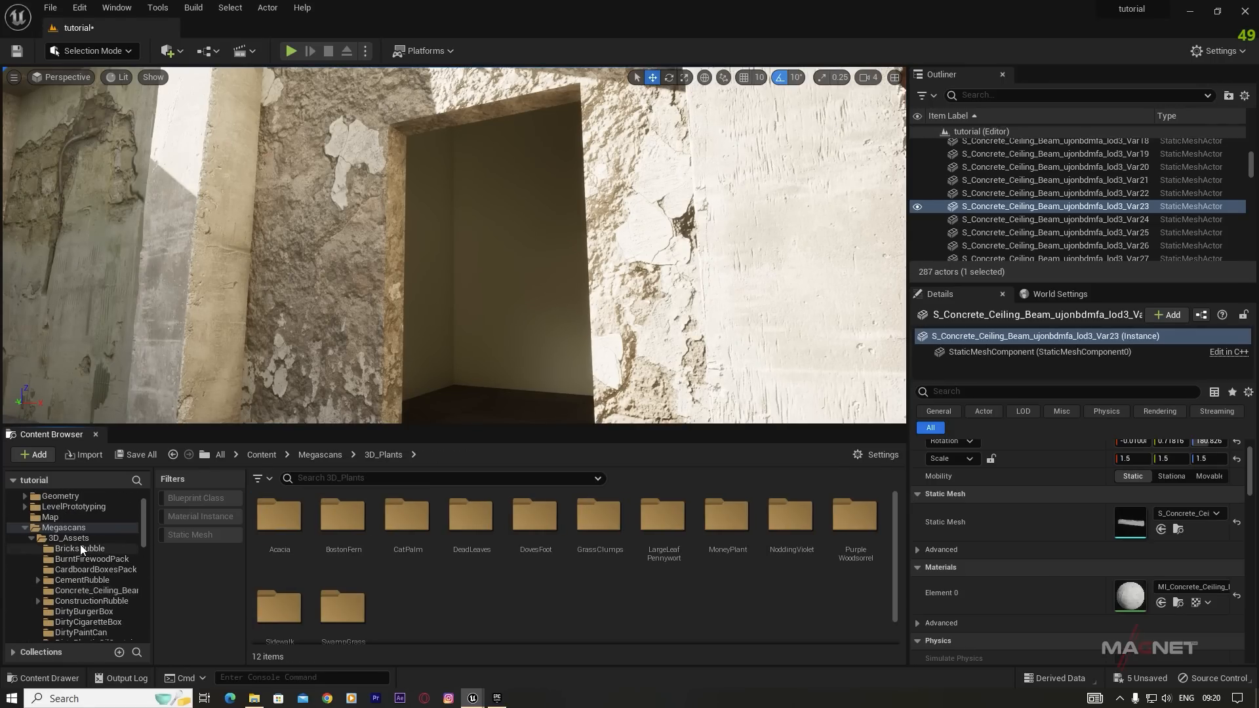
click(58, 527)
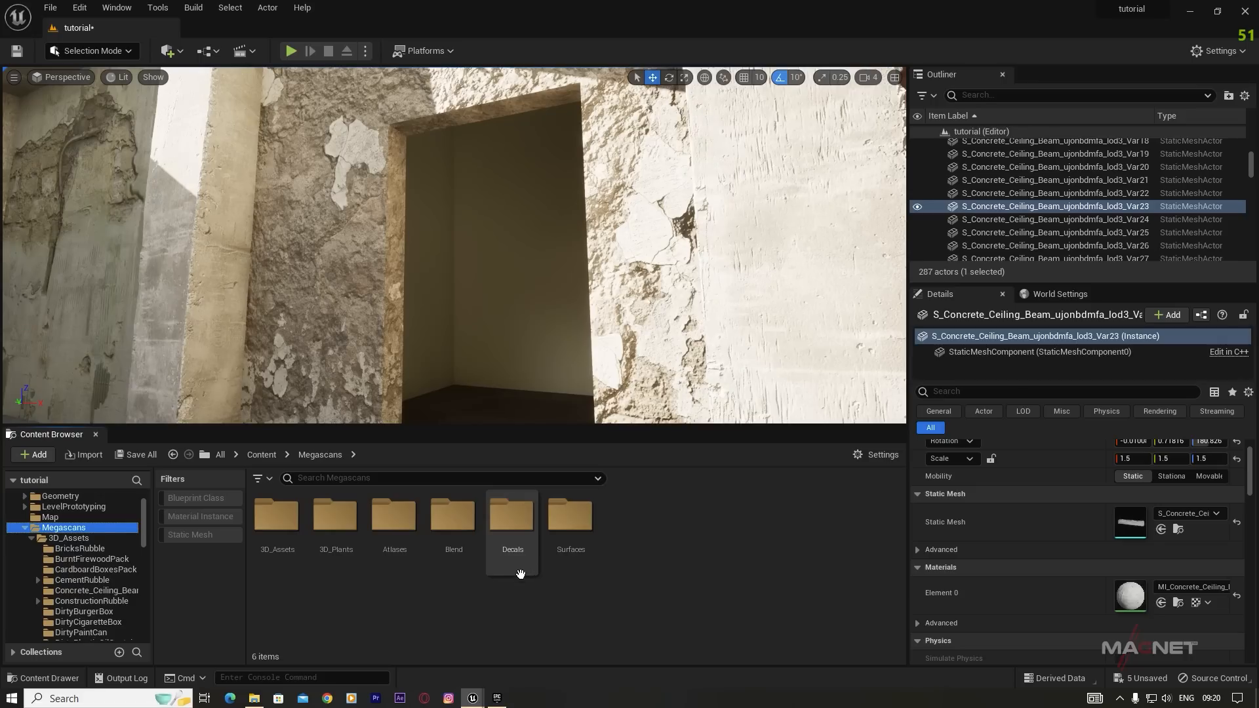
double_click(570, 521)
double_click(333, 525)
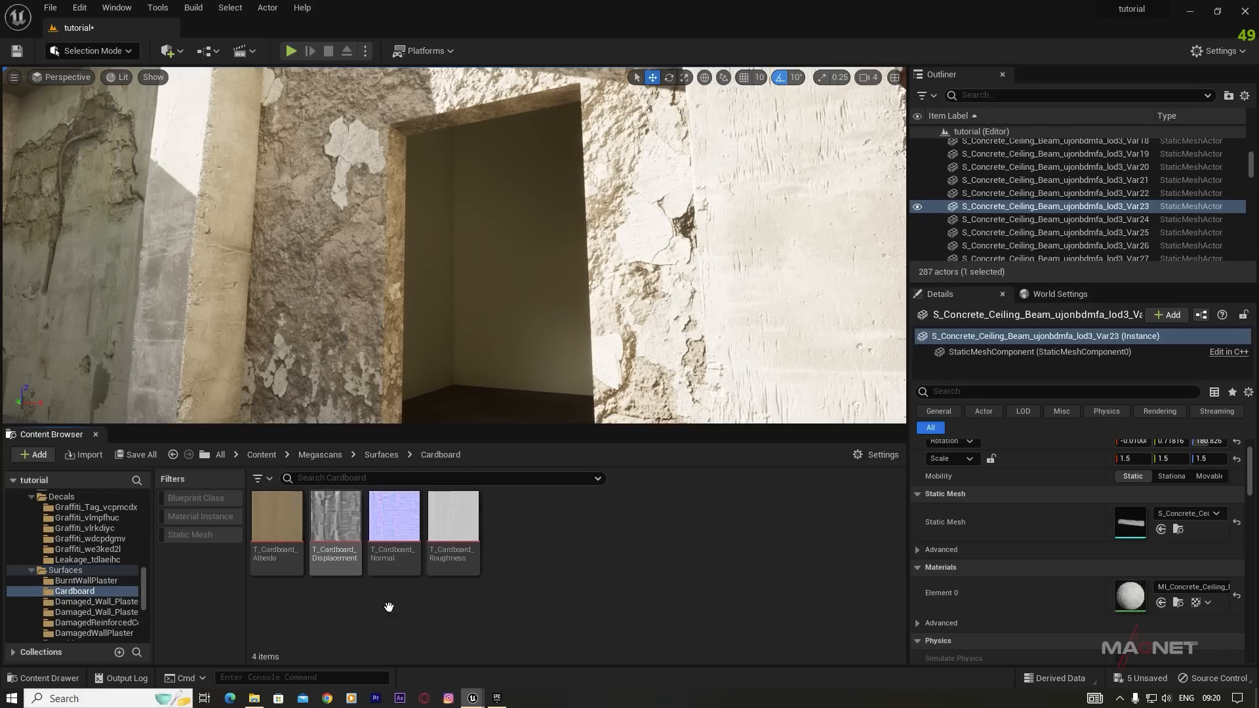
key(alt+Left)
double_click(279, 524)
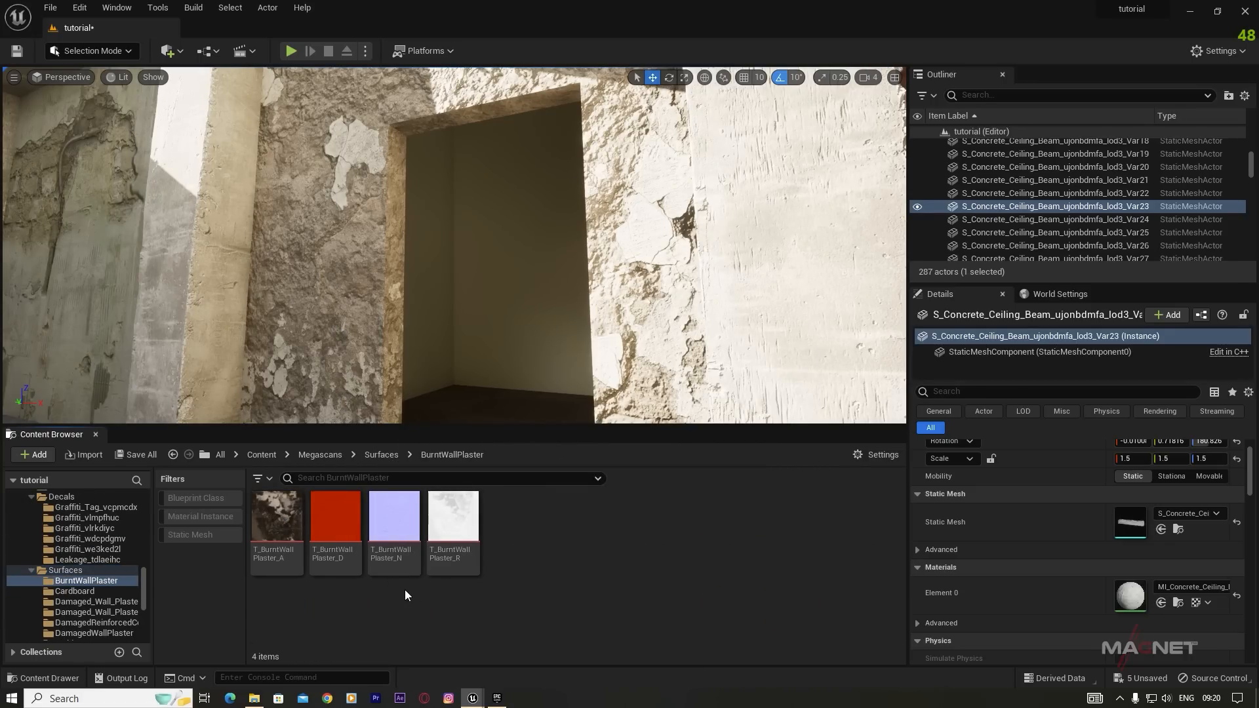
key(alt+Left)
Step: Show only material instances in the Surfaces folder and apply MI_Damaged_Wall_Plaster_vcvoeac_4K to a wall inside the dark doorway
scroll(656, 584, down, 1)
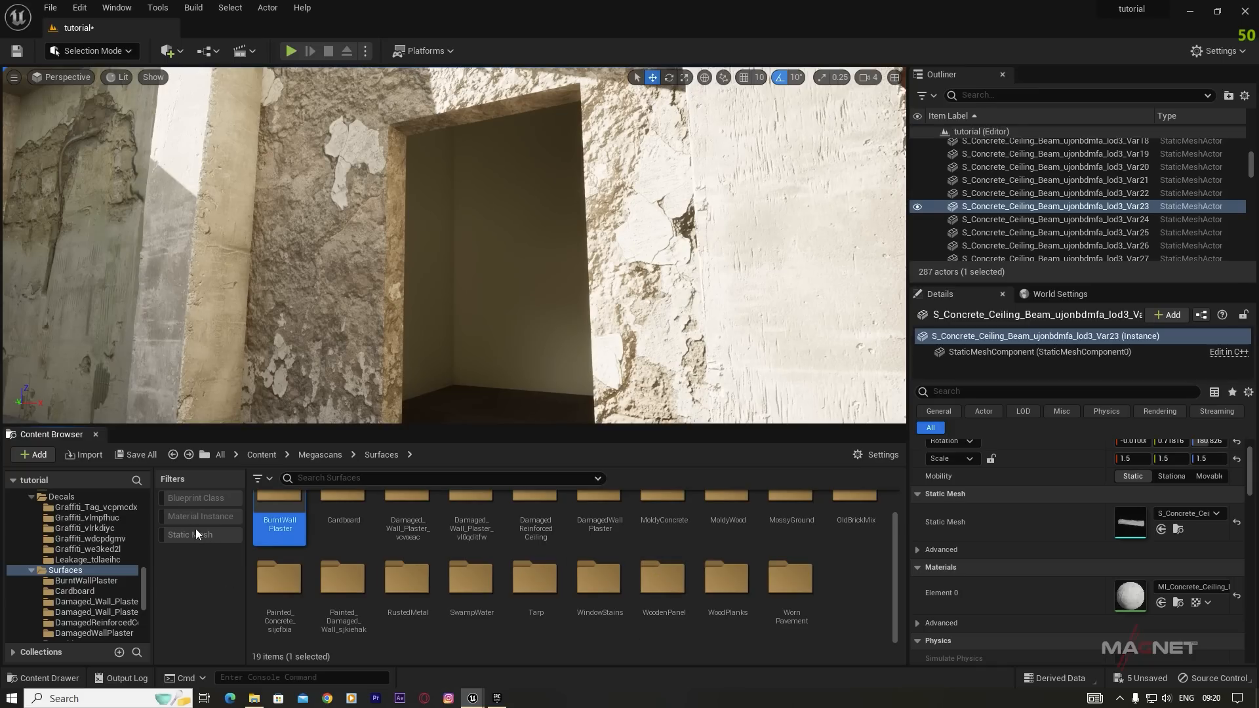
click(177, 516)
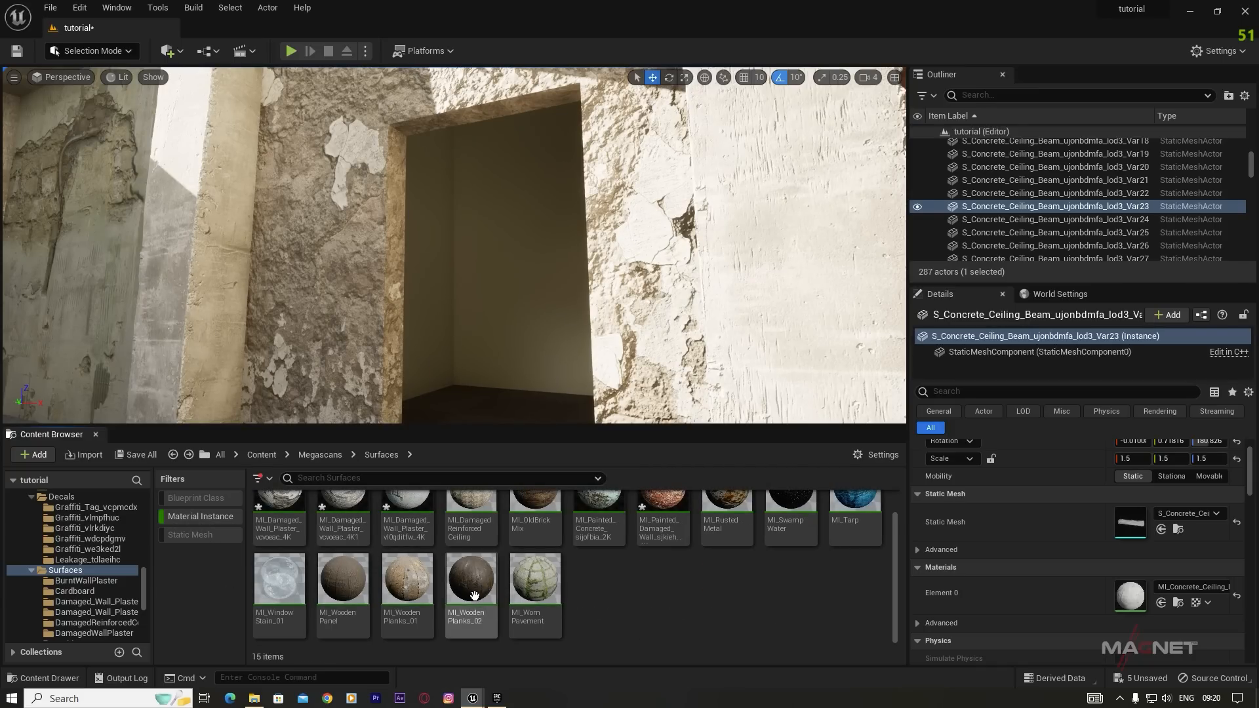
drag(283, 524, 459, 301)
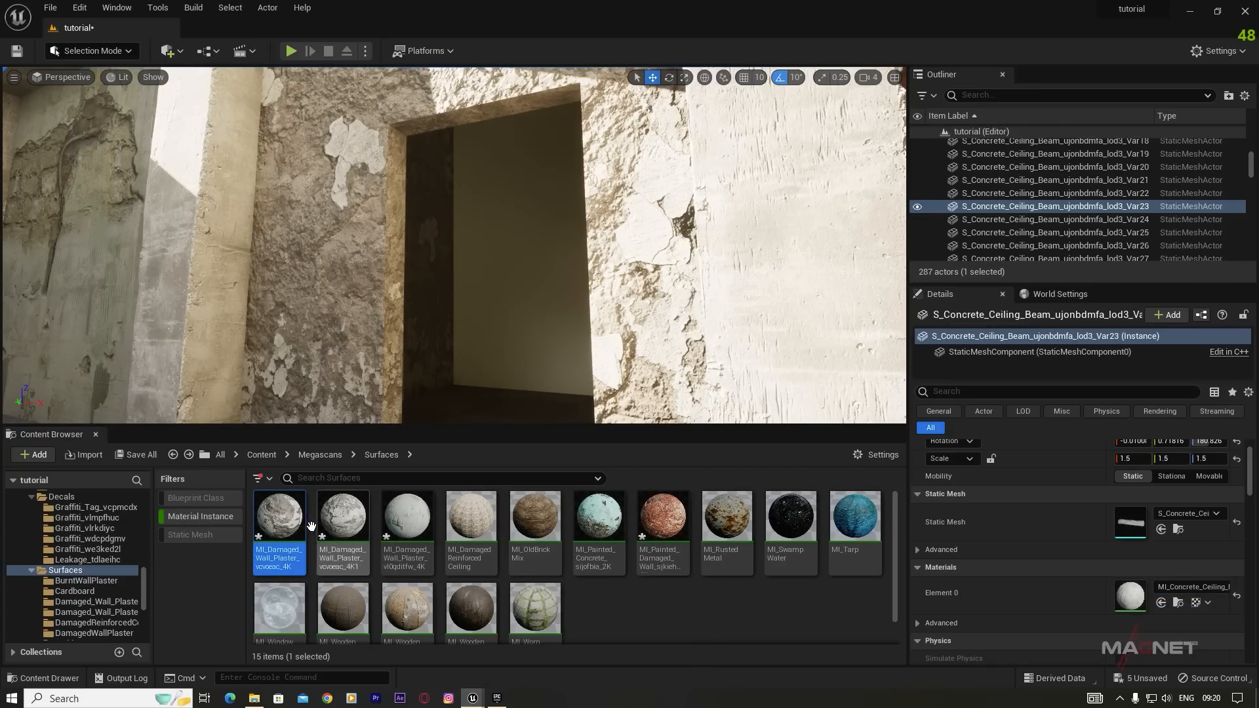
right_drag(430, 372, 394, 315)
Step: Apply the MI_Damaged_Wall_Plaster_vcvoeac_4K material to two more bare wall surfaces
drag(279, 518, 535, 154)
right_drag(534, 154, 459, 262)
click(367, 249)
click(599, 521)
drag(279, 521, 337, 371)
right_drag(337, 371, 459, 288)
click(367, 262)
Step: Apply the red MI_Painted_Damaged_Wall material to one wall and MI_Painted_Concrete_sjofbia_2K to another
drag(663, 517, 424, 163)
drag(599, 517, 459, 262)
right_drag(459, 262, 517, 387)
Step: Apply MI_Damaged_Wall_Plaster_vcvoeac_4K and its 4K1 variant to two further walls
drag(279, 518, 596, 194)
right_drag(595, 194, 498, 262)
drag(343, 518, 427, 197)
click(459, 262)
Step: Play the level from a floor spot in the corridor and walk the character through the rooms to review the dressed walls
right_drag(427, 197, 555, 292)
right_click(416, 352)
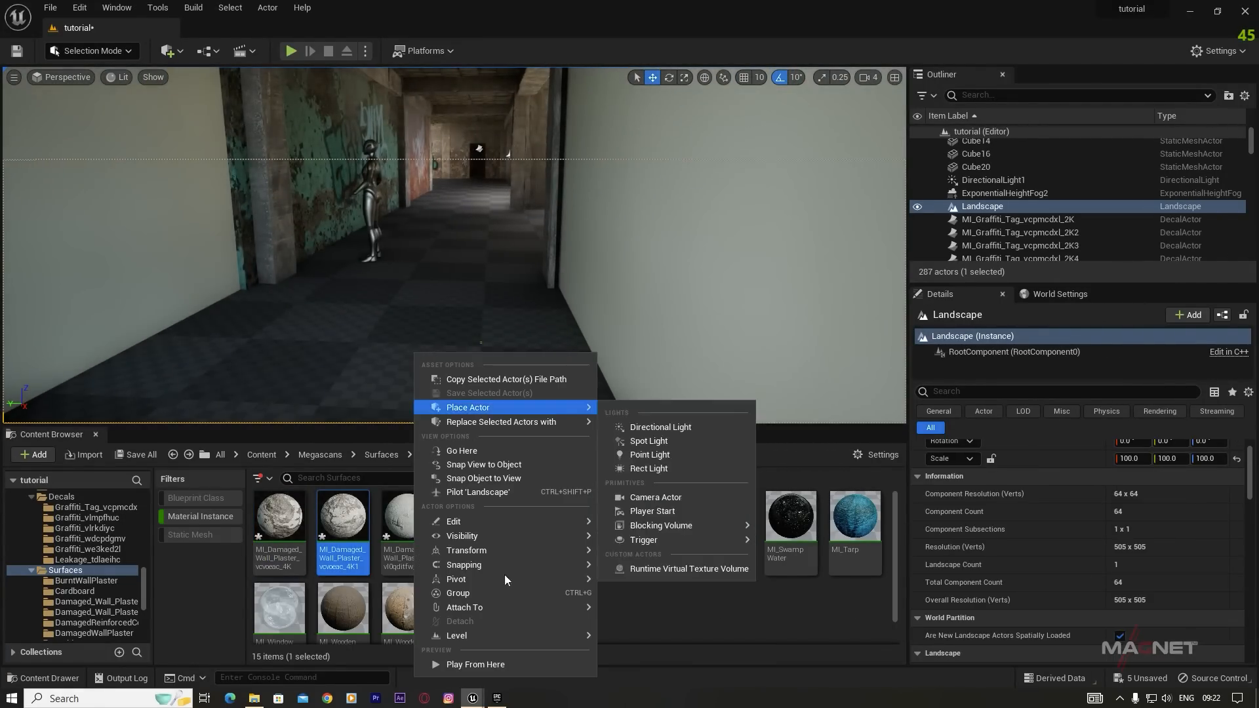
click(468, 666)
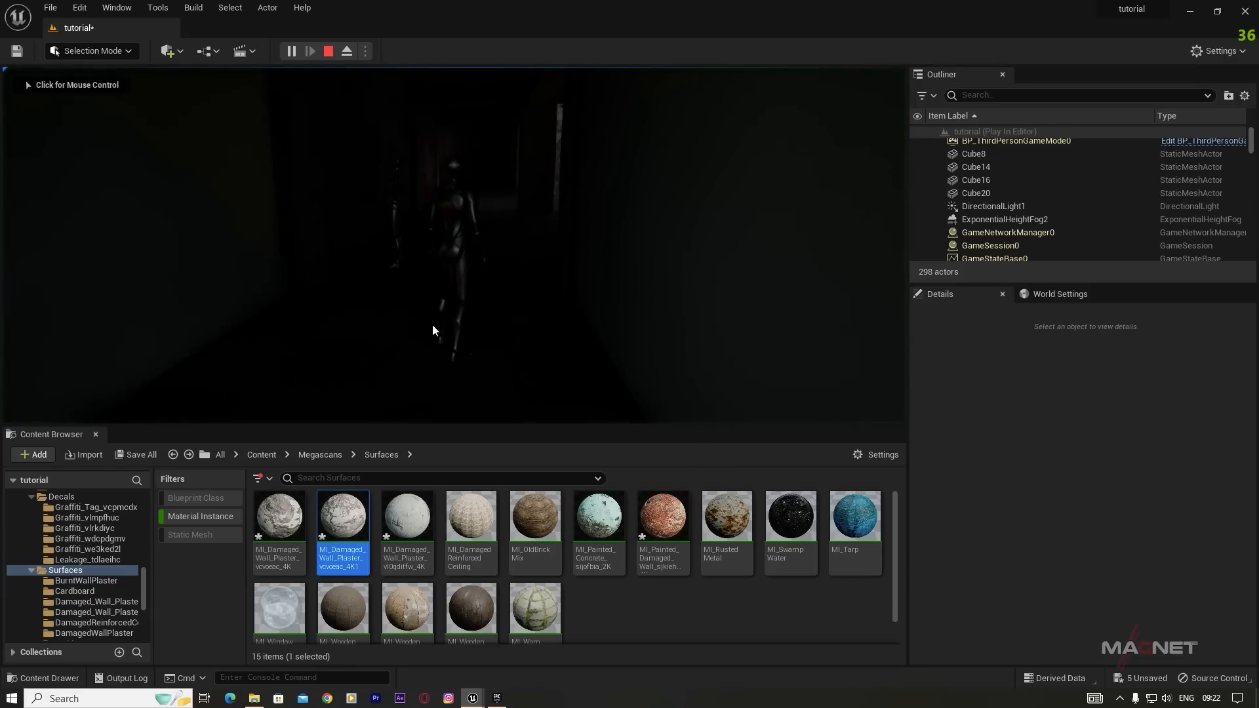
key(w)
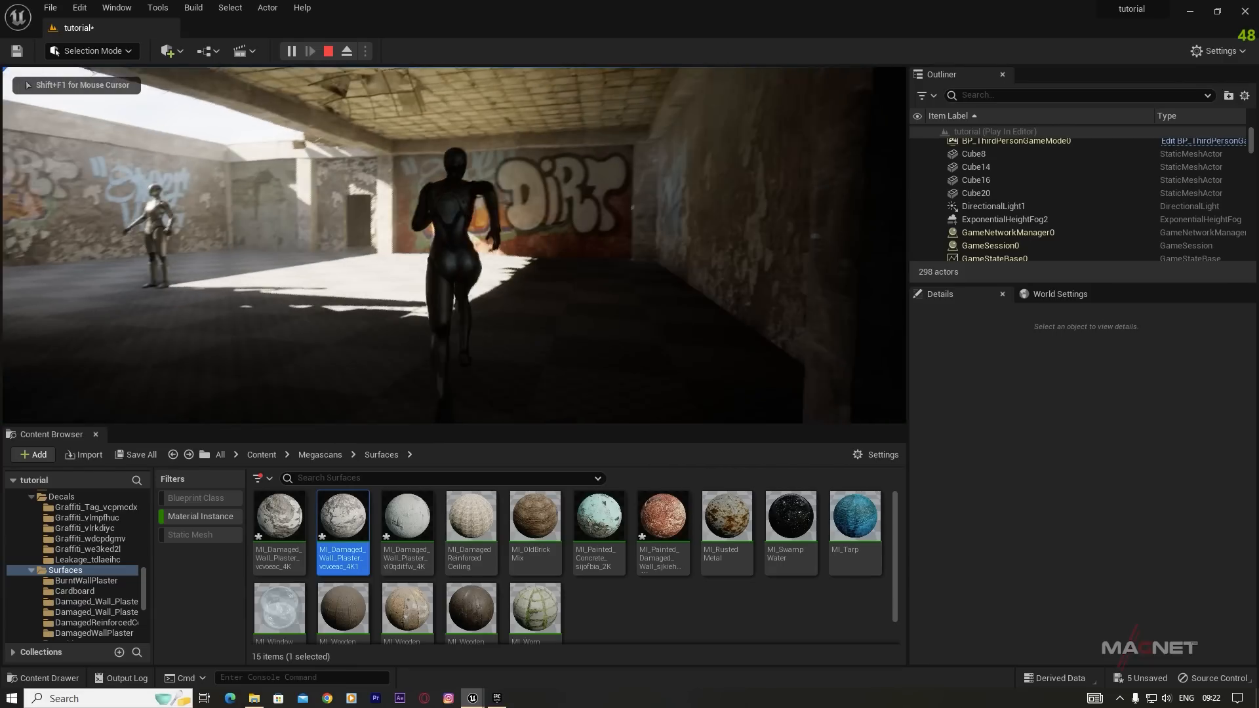
key(w)
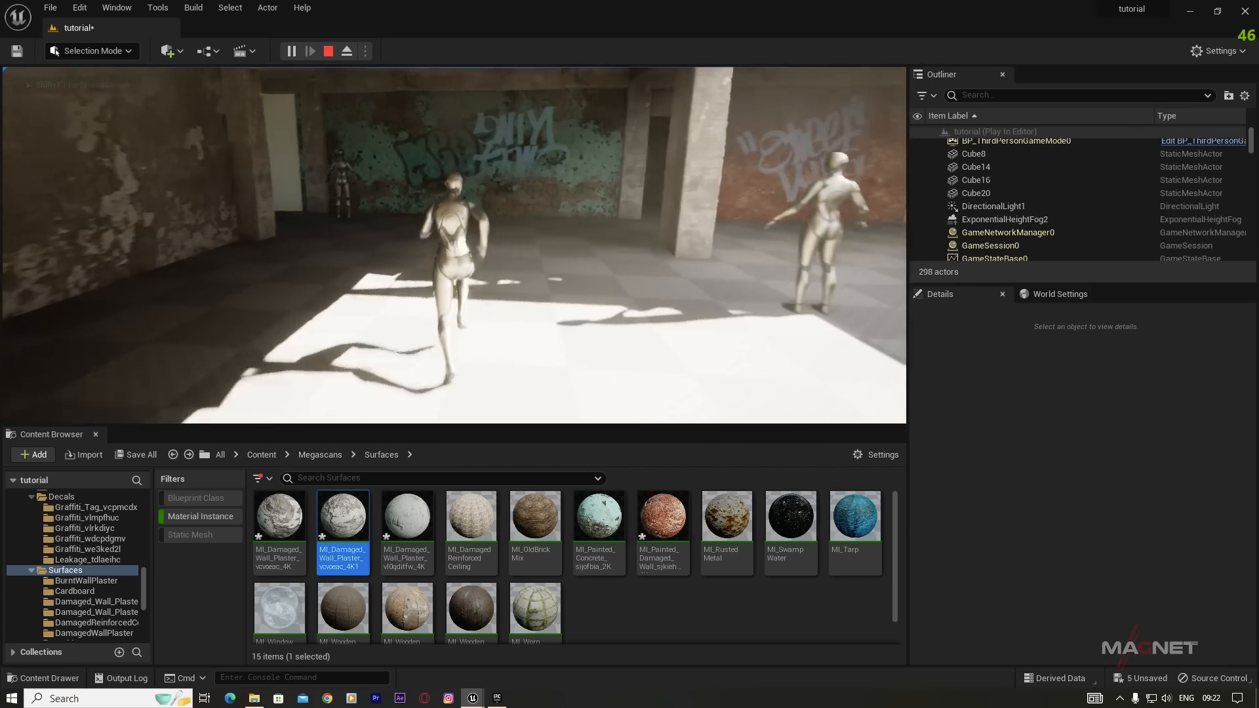
key(w)
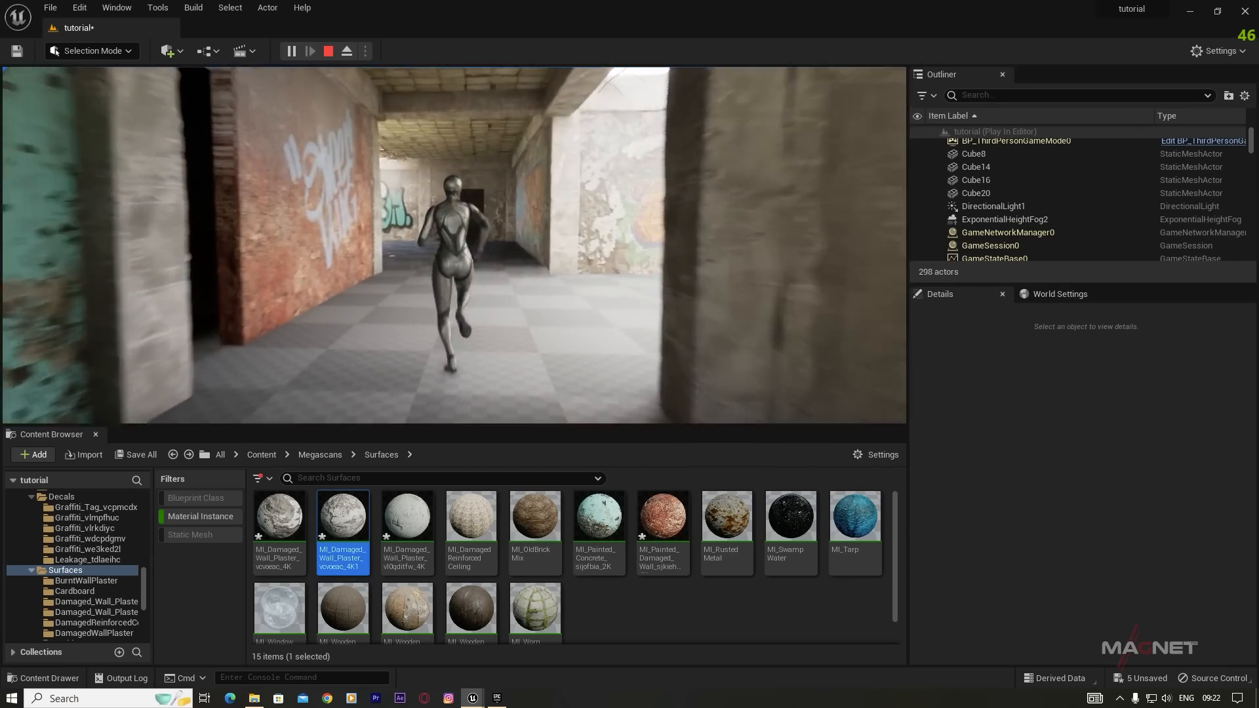
key(w)
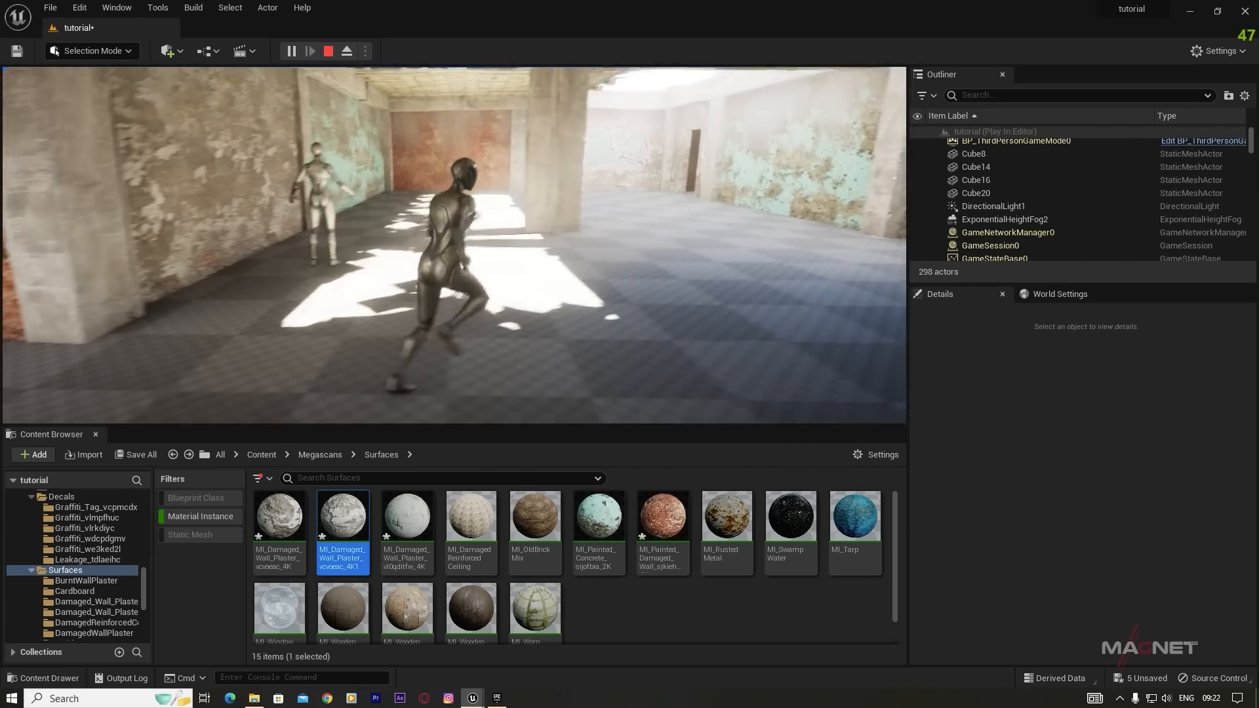
key(d)
key(w)
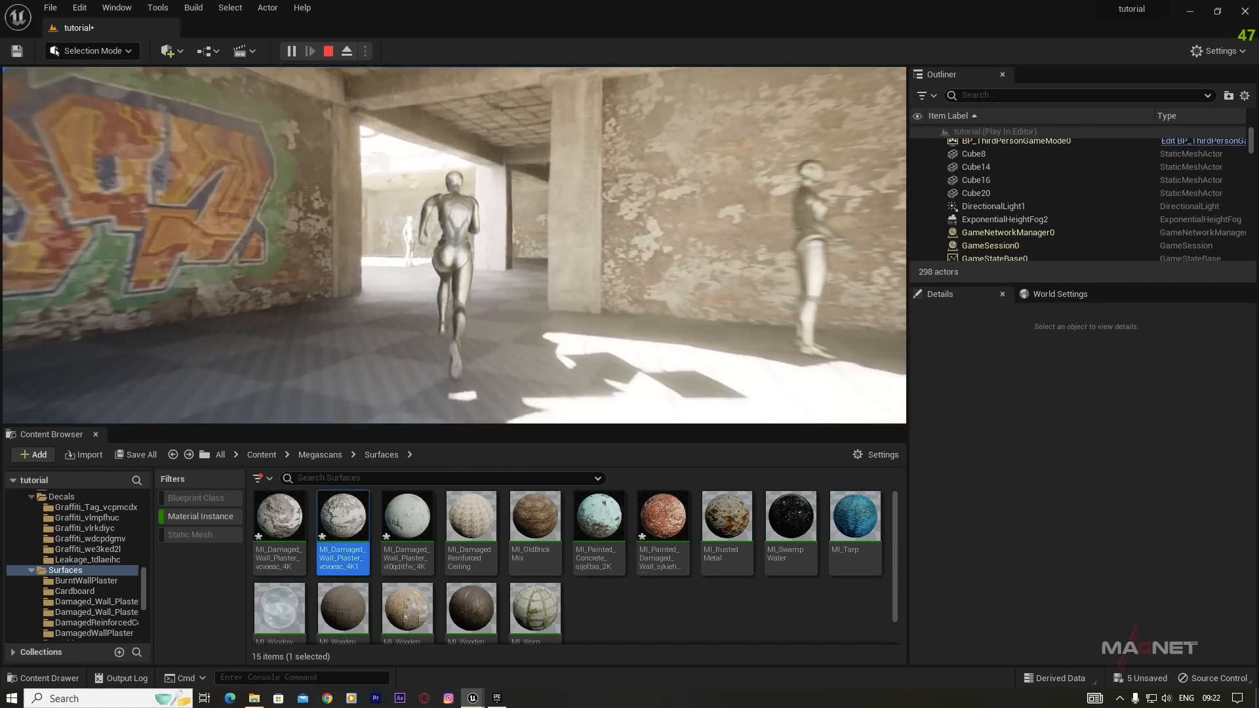
key(w)
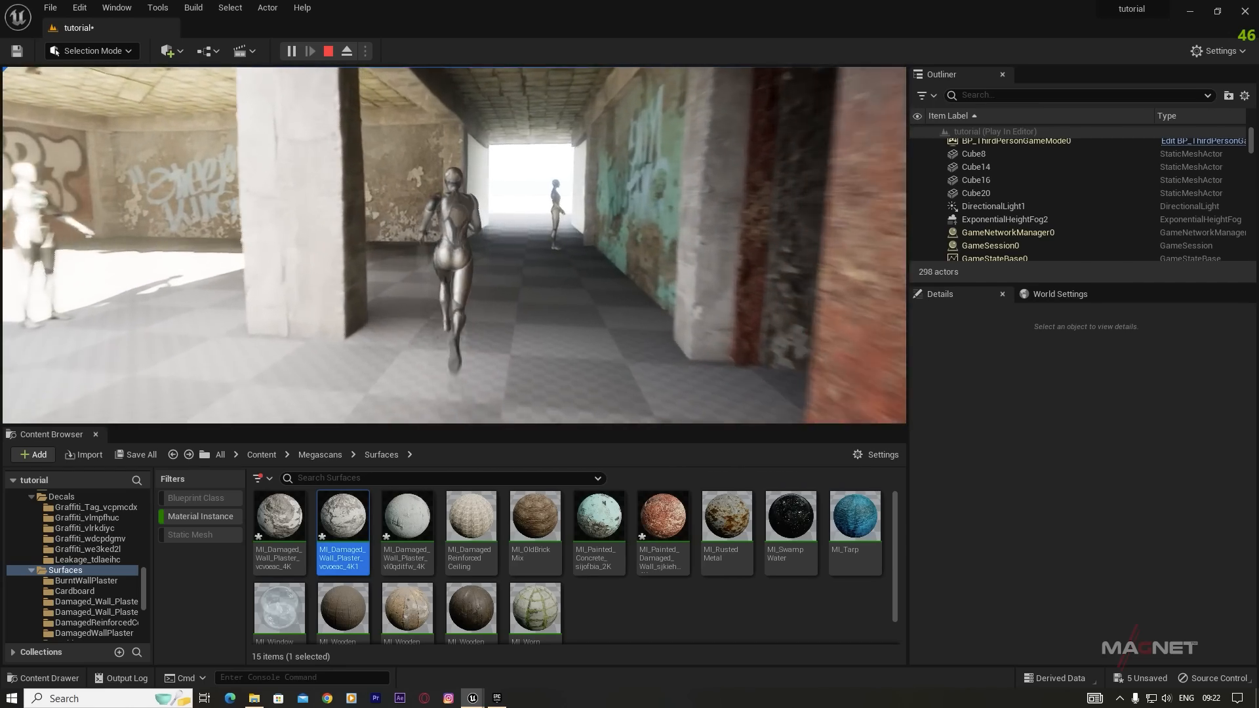
key(w)
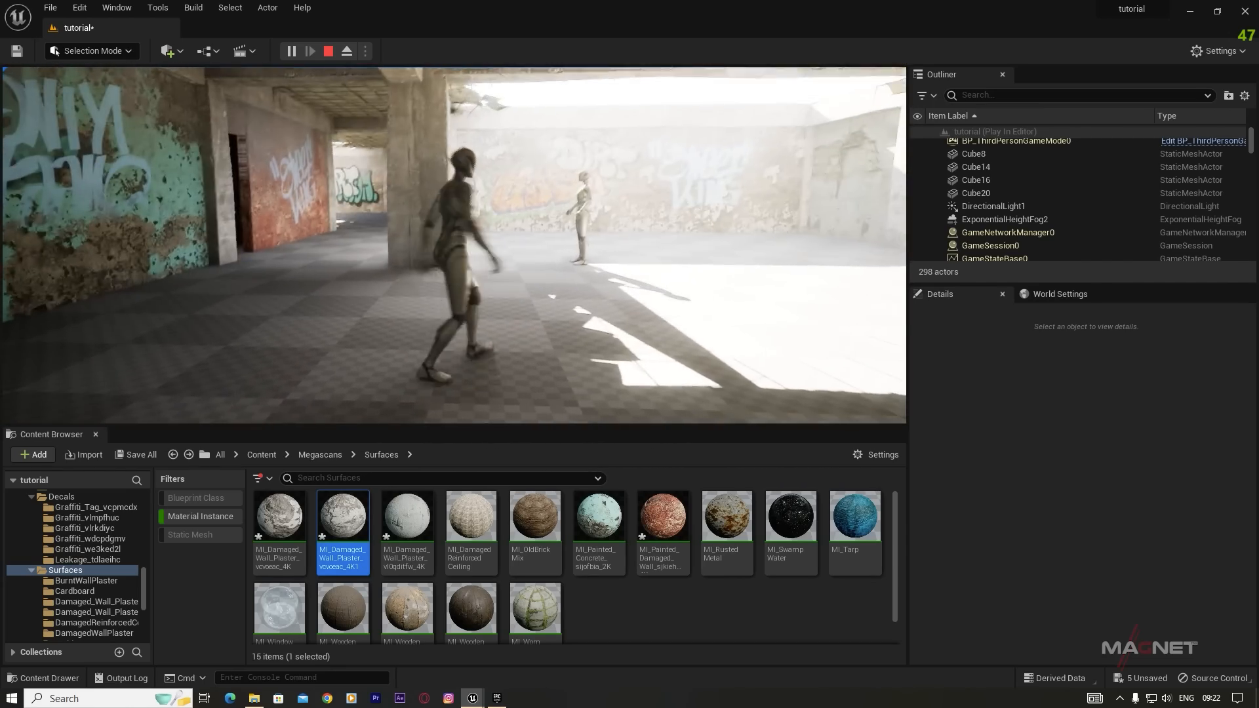
key(w)
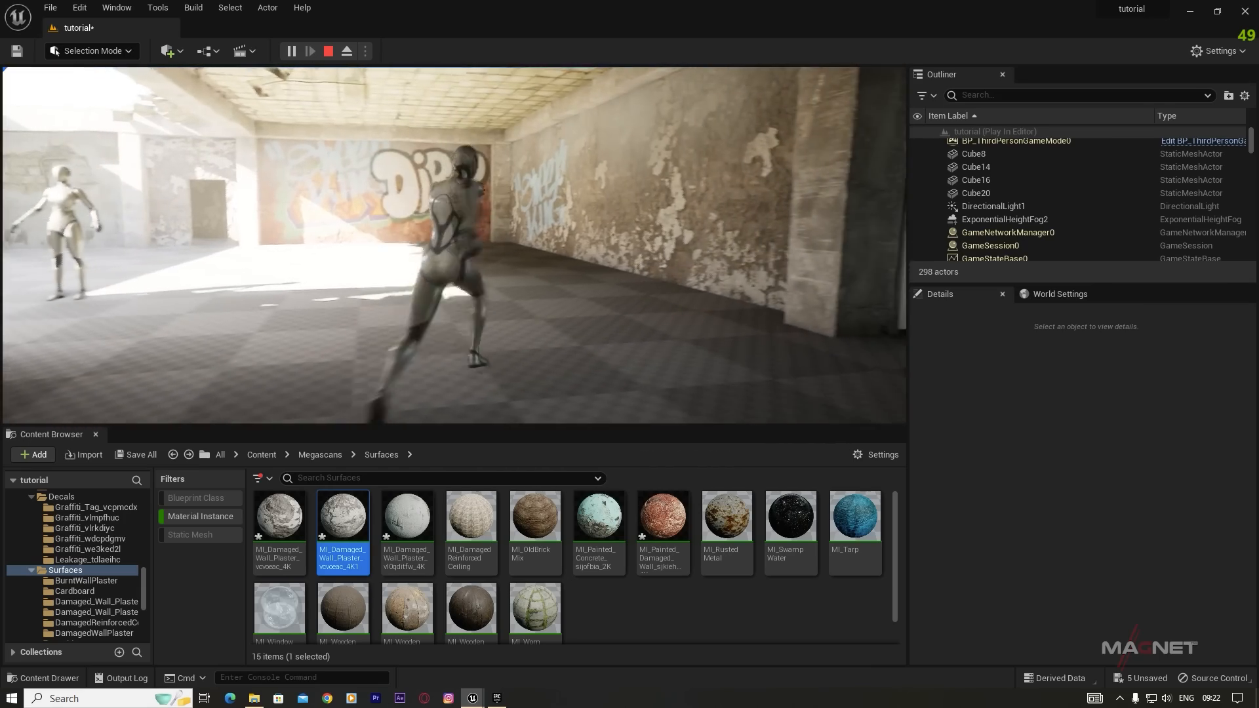
key(w)
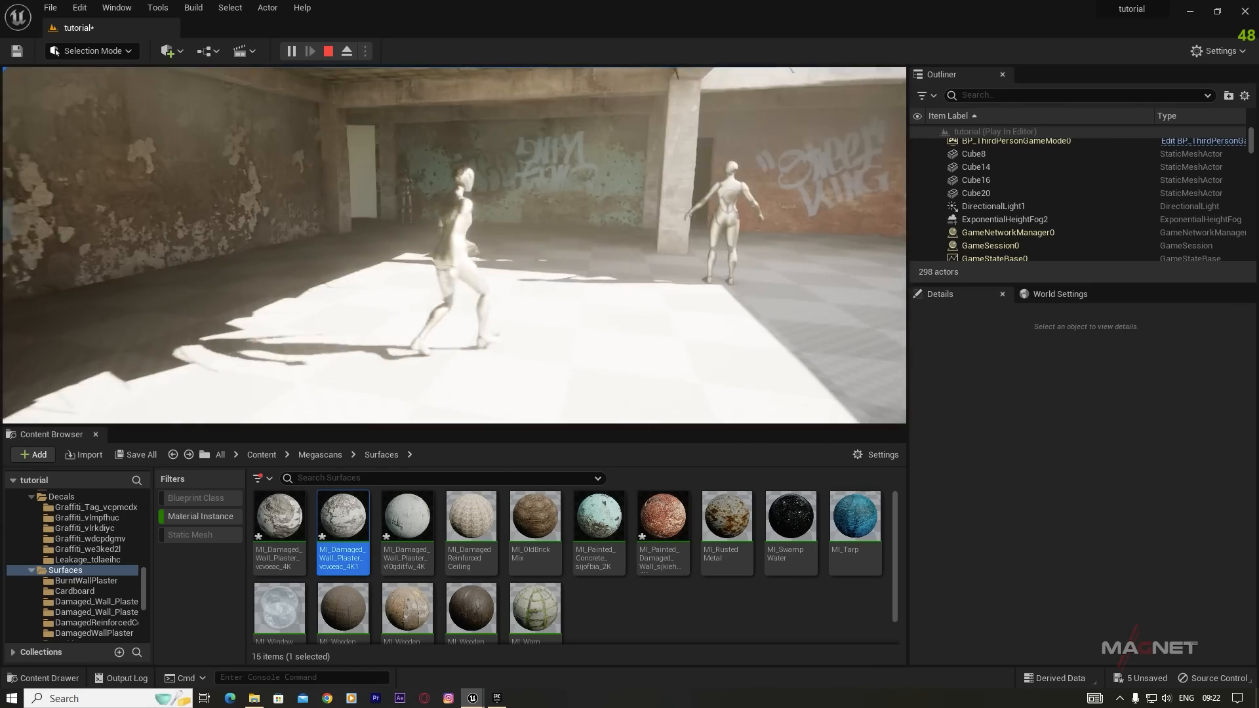
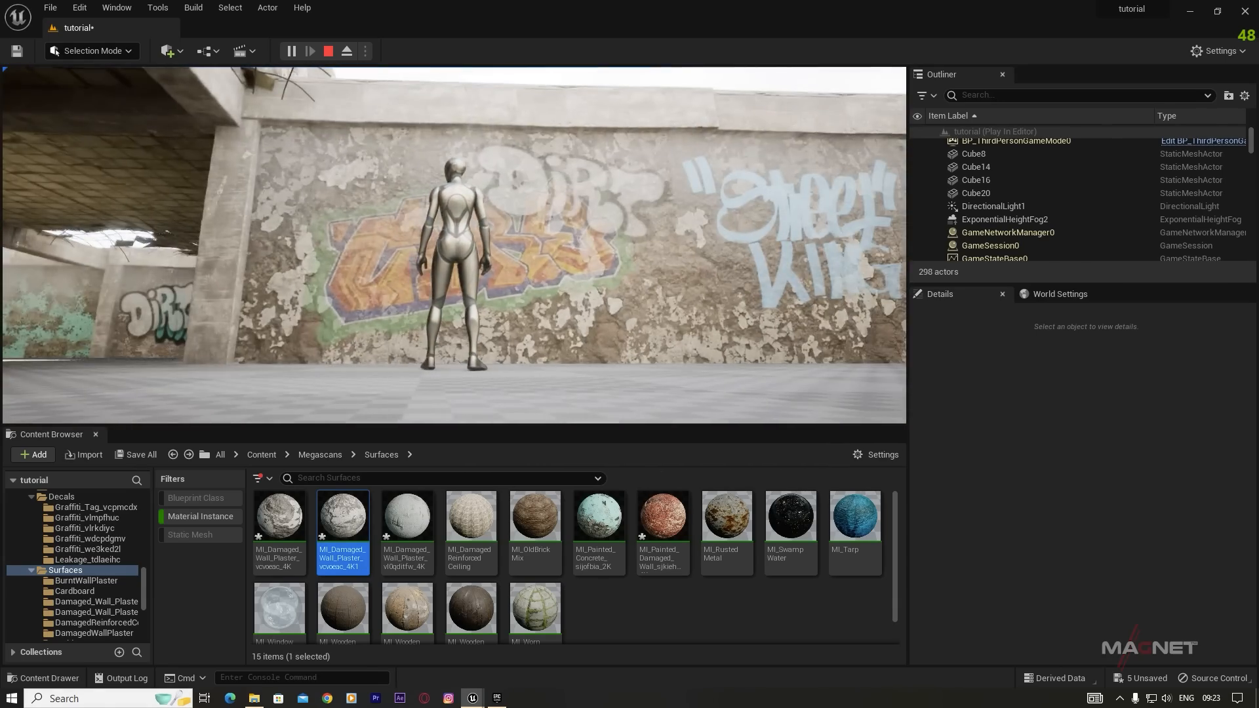
key(w)
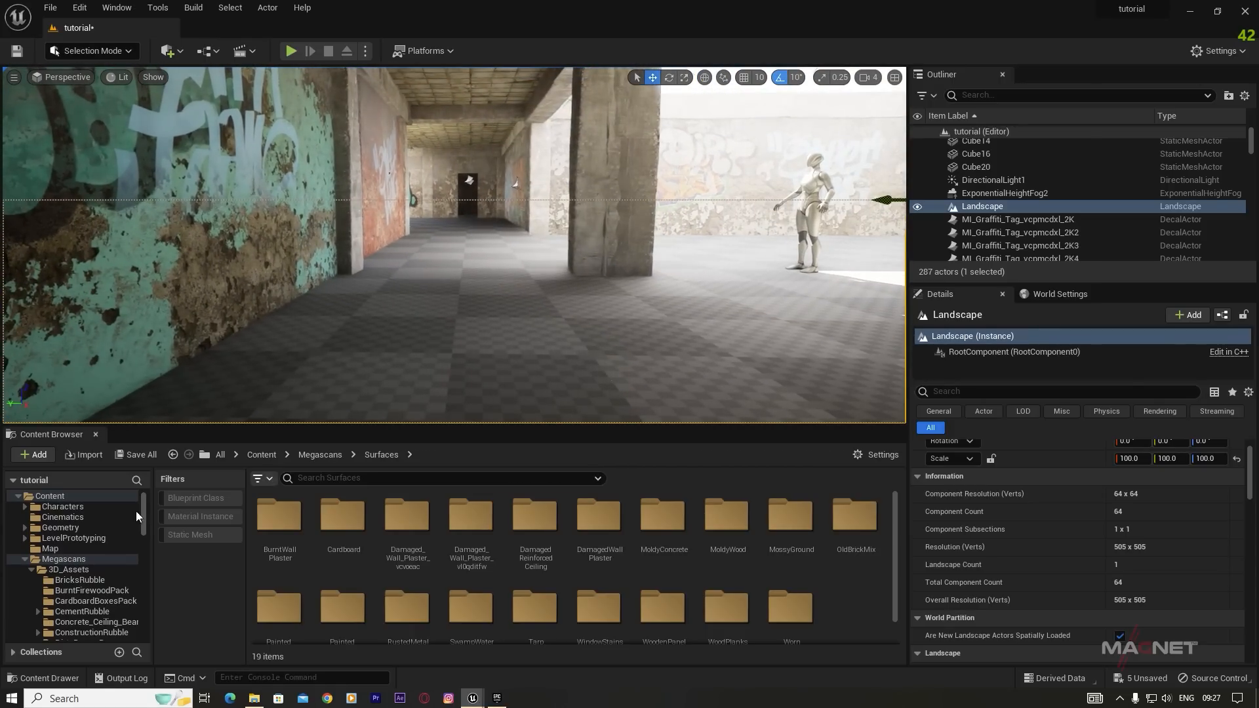
Step: Show only material instances in the Megascans Surfaces folder
click(54, 559)
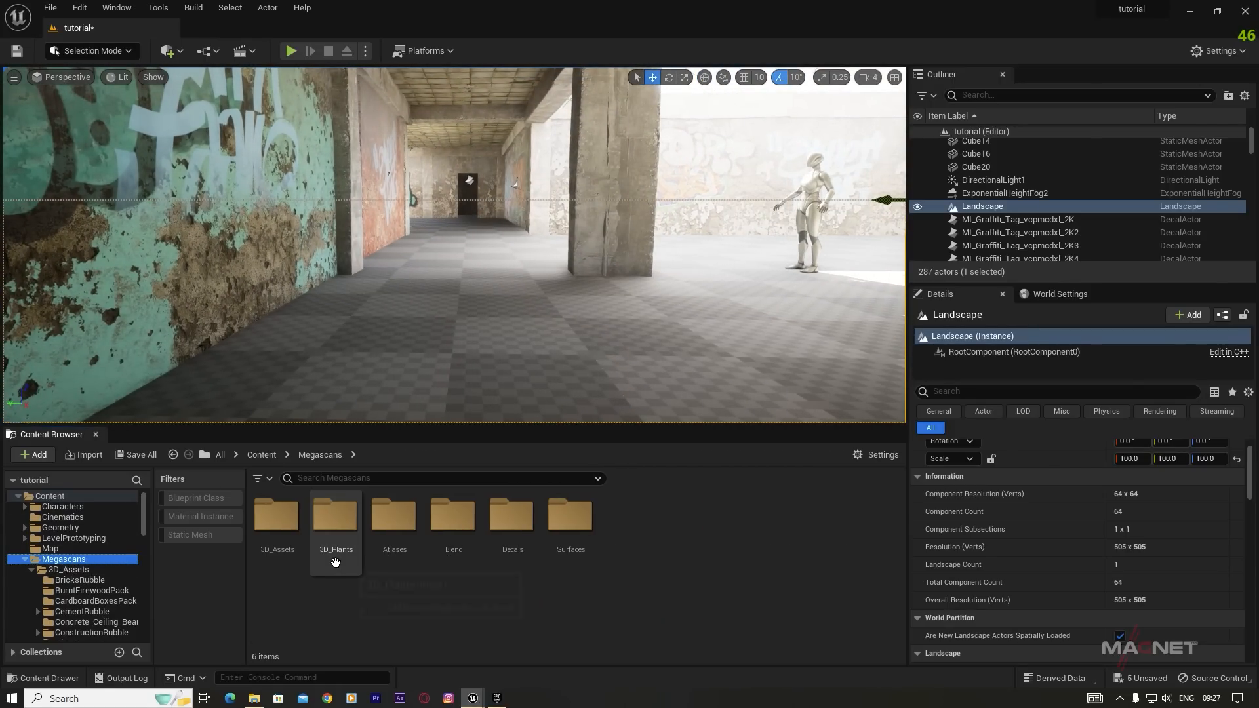
double_click(577, 524)
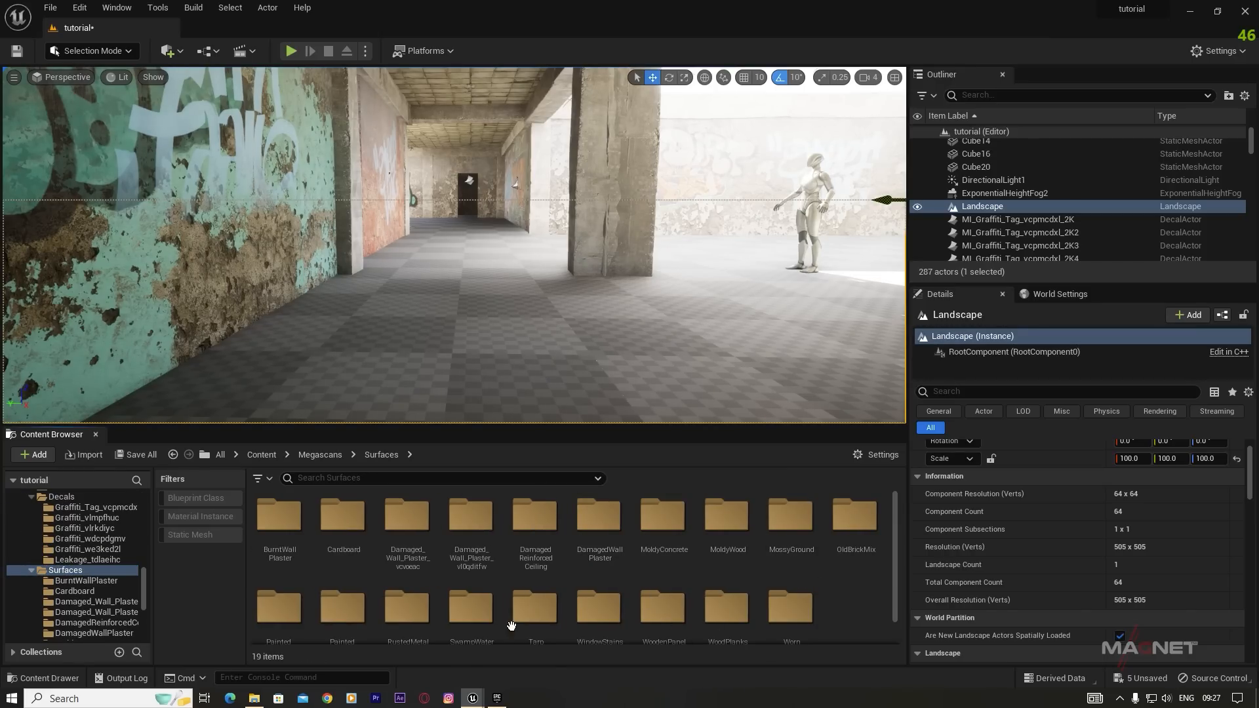
click(186, 517)
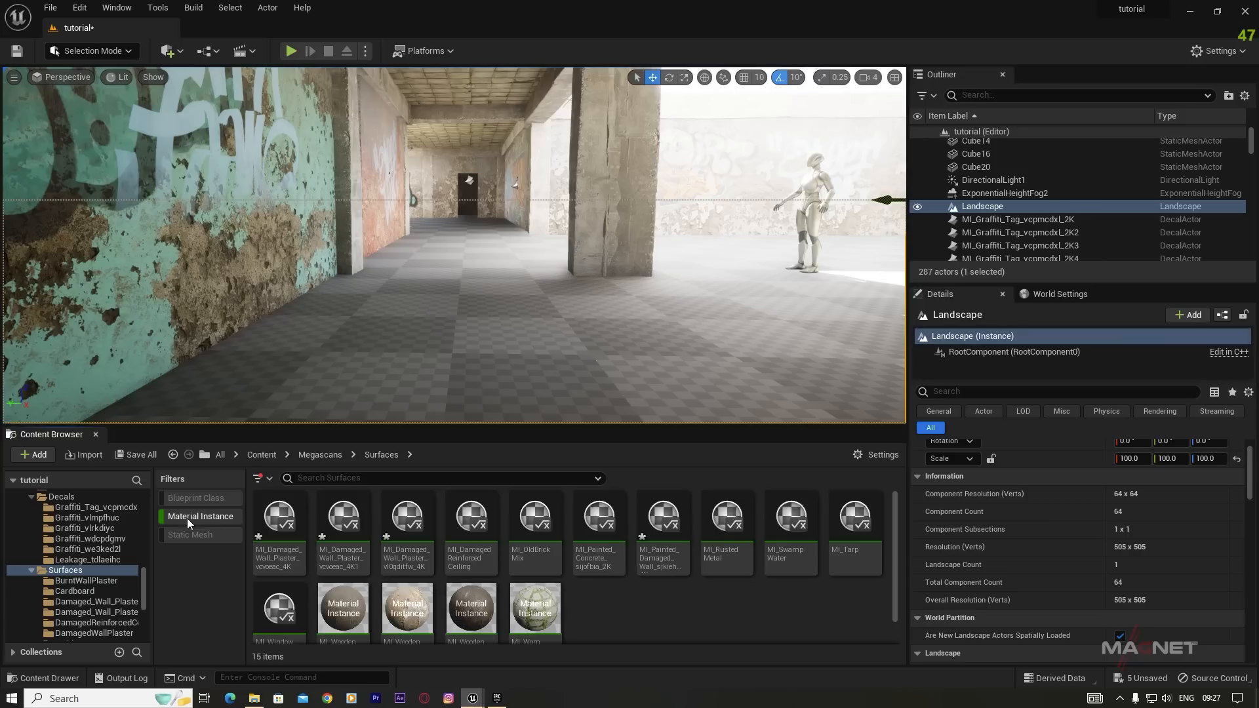
Step: Assign MI_WornPavement as the Landscape Material of the landscape floor
scroll(544, 603, down, 1)
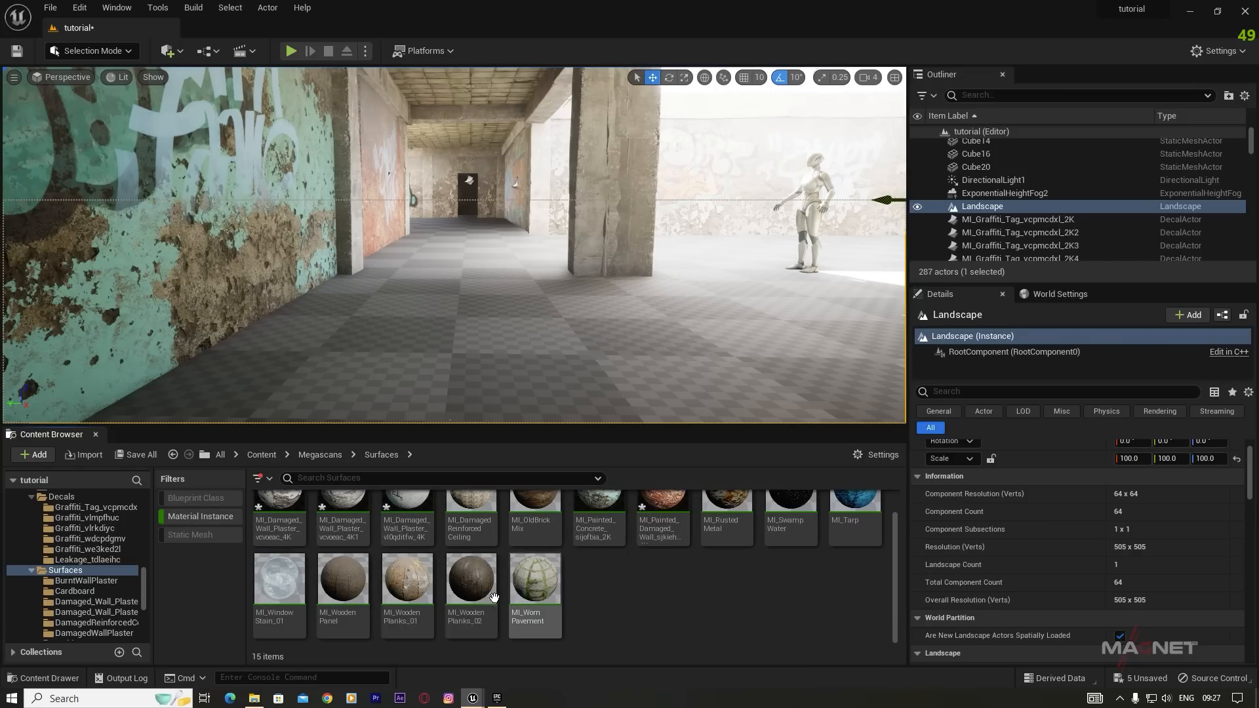
click(537, 582)
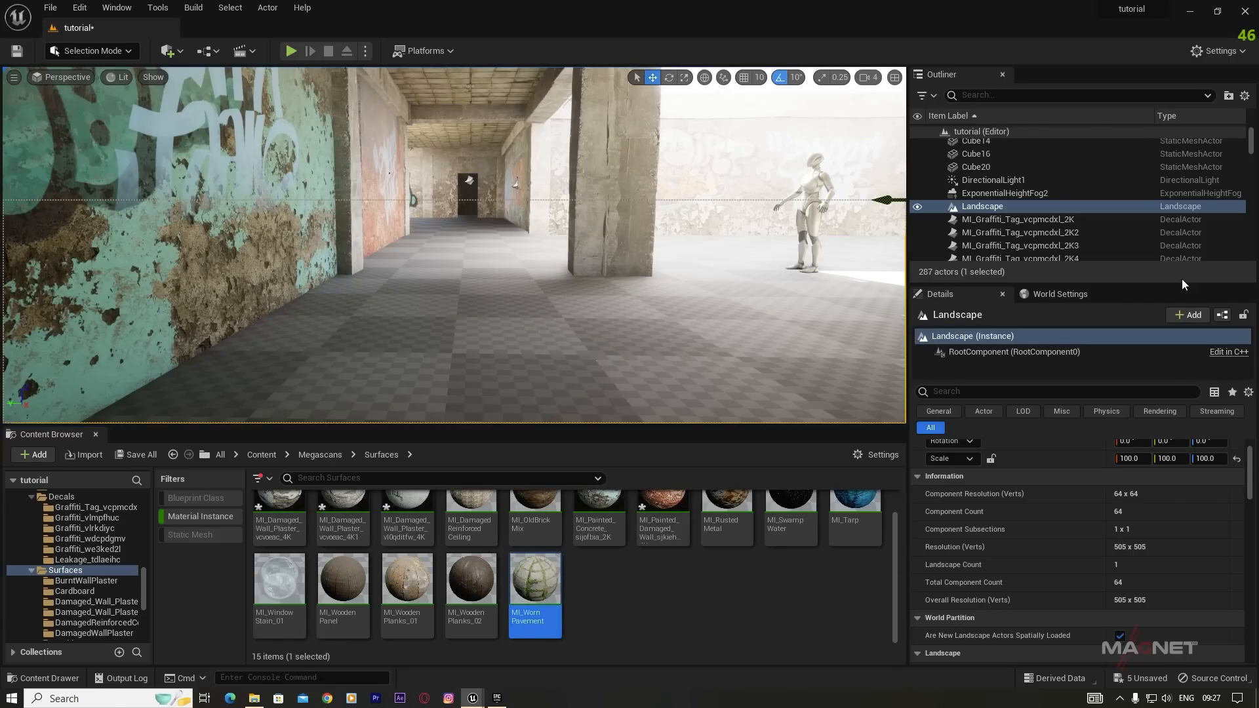
scroll(1010, 594, up, 2)
scroll(1010, 588, down, 6)
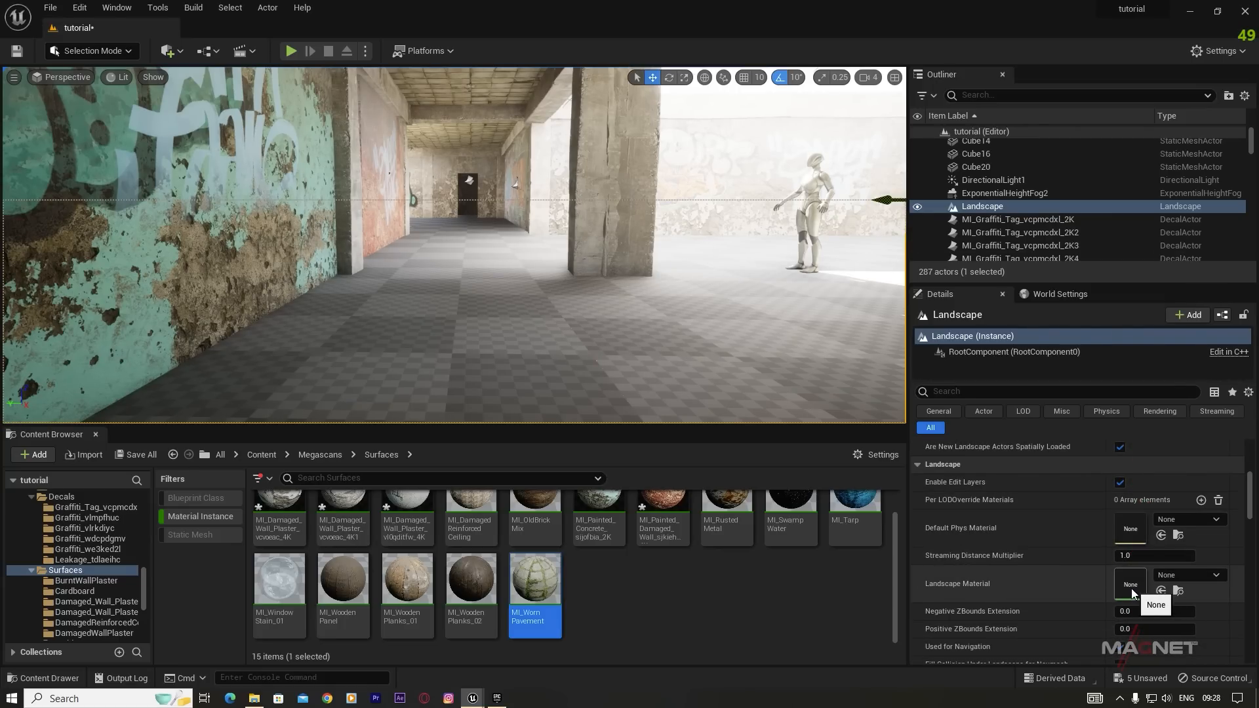
drag(542, 582, 1139, 585)
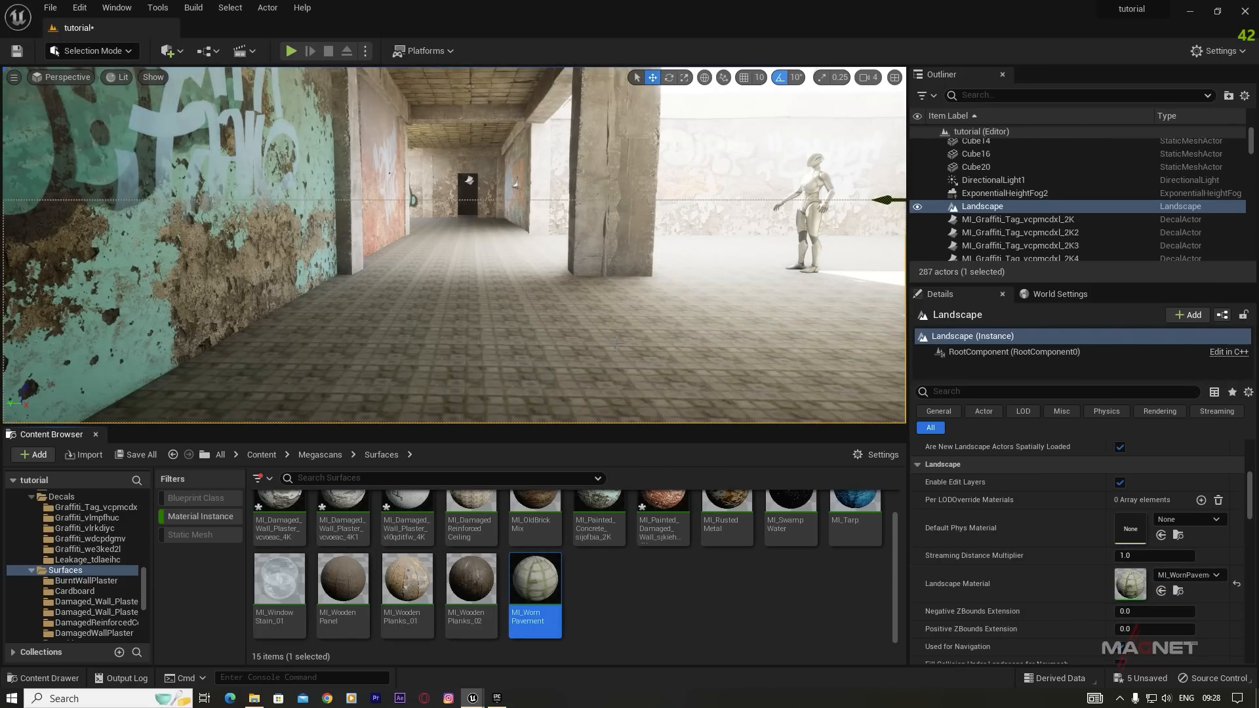
right_drag(790, 333, 807, 357)
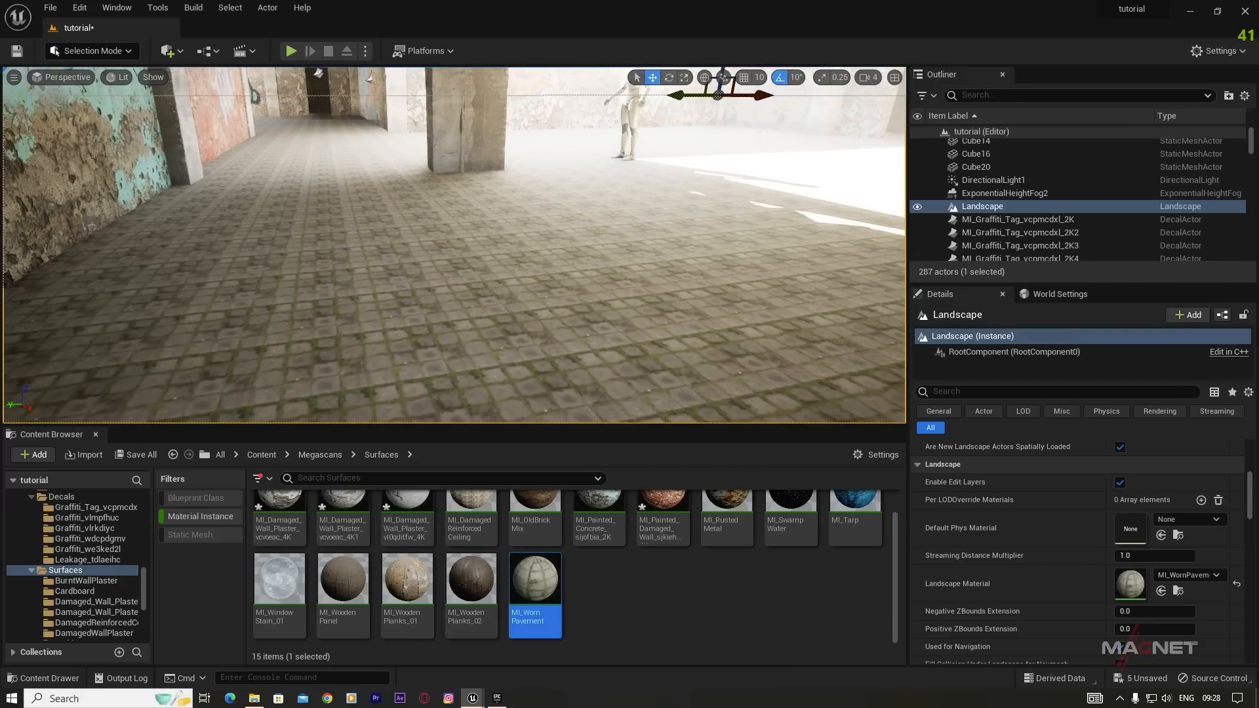
Step: Lower the Tiling of the MI_WornPavement material instance to 0.364567 and put its editor window away
double_click(543, 576)
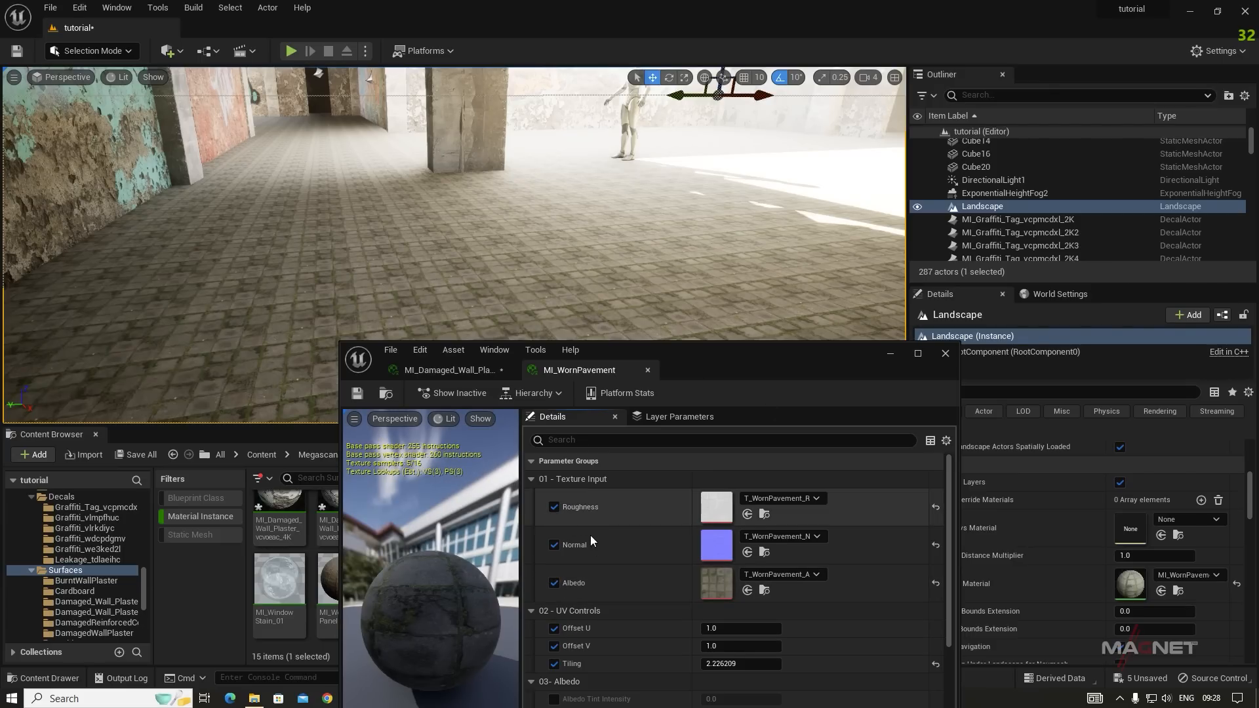
scroll(640, 561, down, 3)
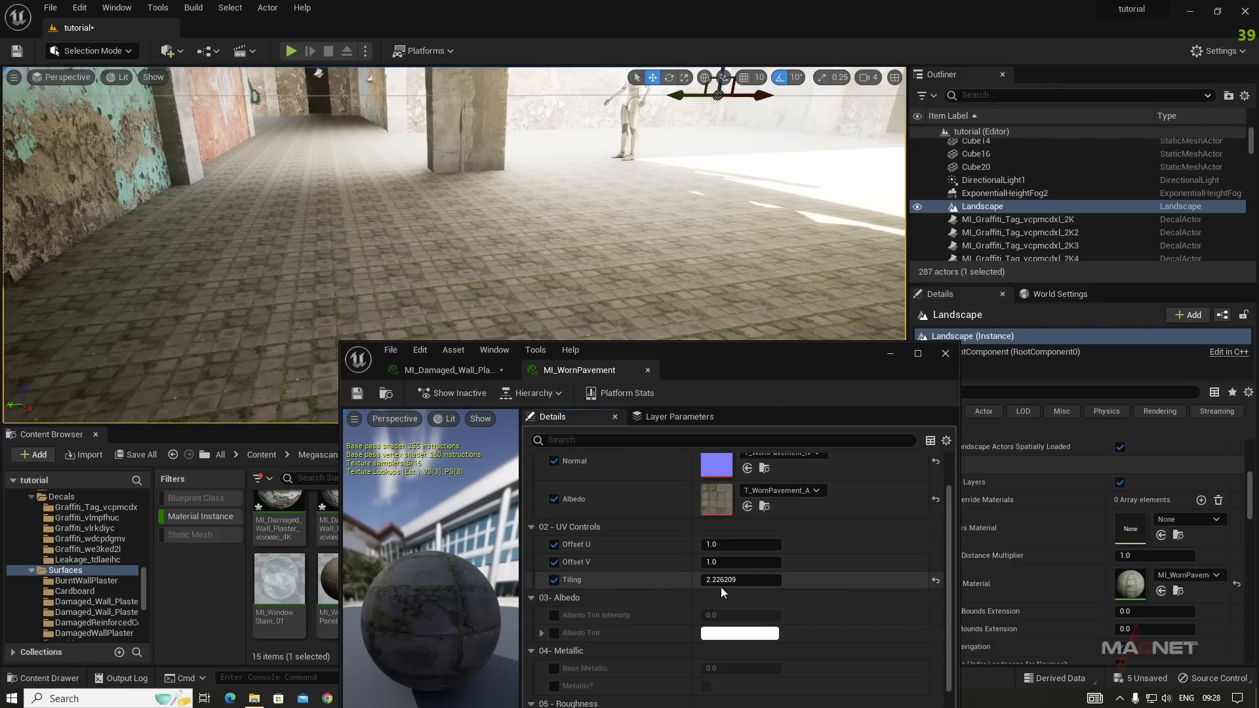
drag(731, 581, 658, 580)
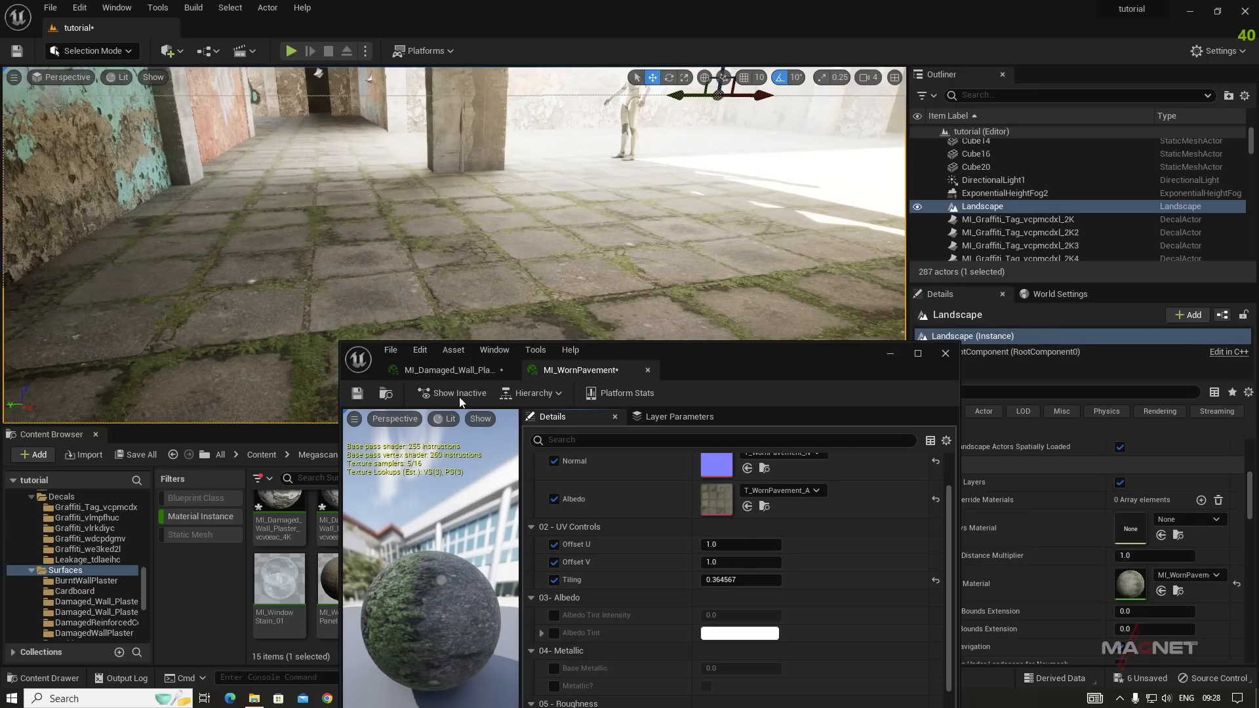
click(890, 355)
Step: Shift the green graffiti wall Wall_400x400 slightly sideways so its outer edge sits behind the corner pillar
right_drag(655, 276, 502, 253)
key(s)
click(600, 196)
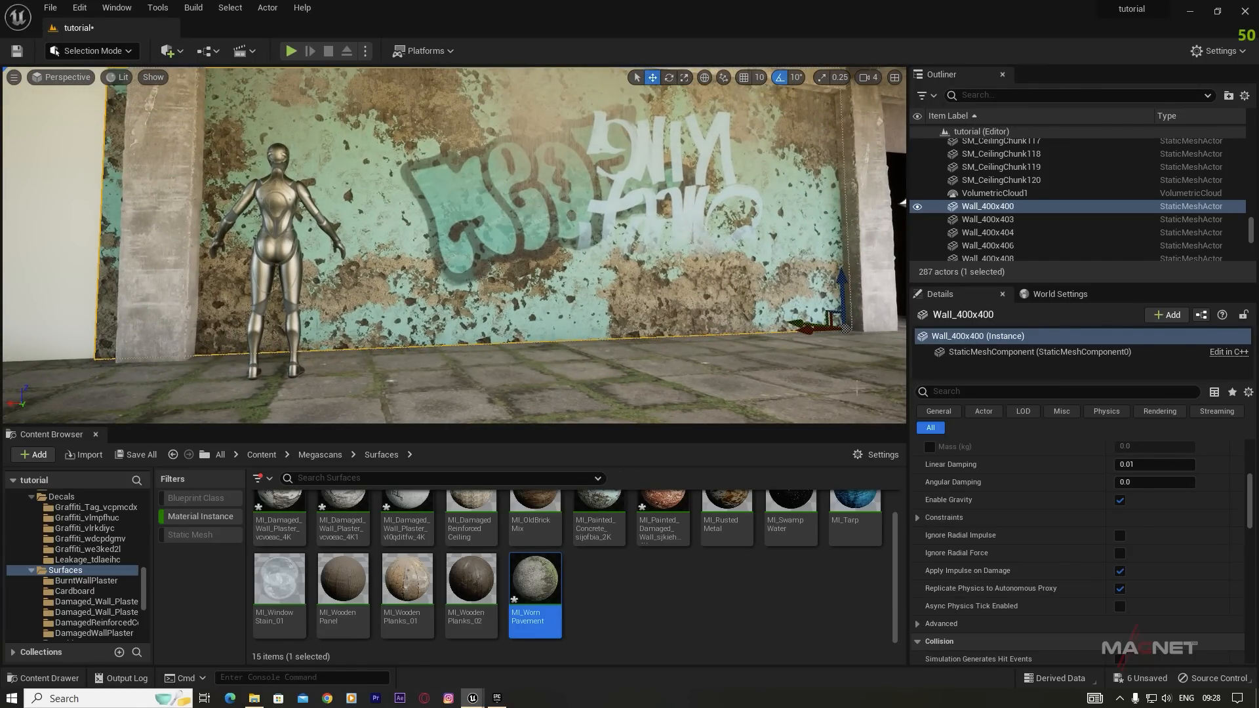
drag(814, 329, 821, 328)
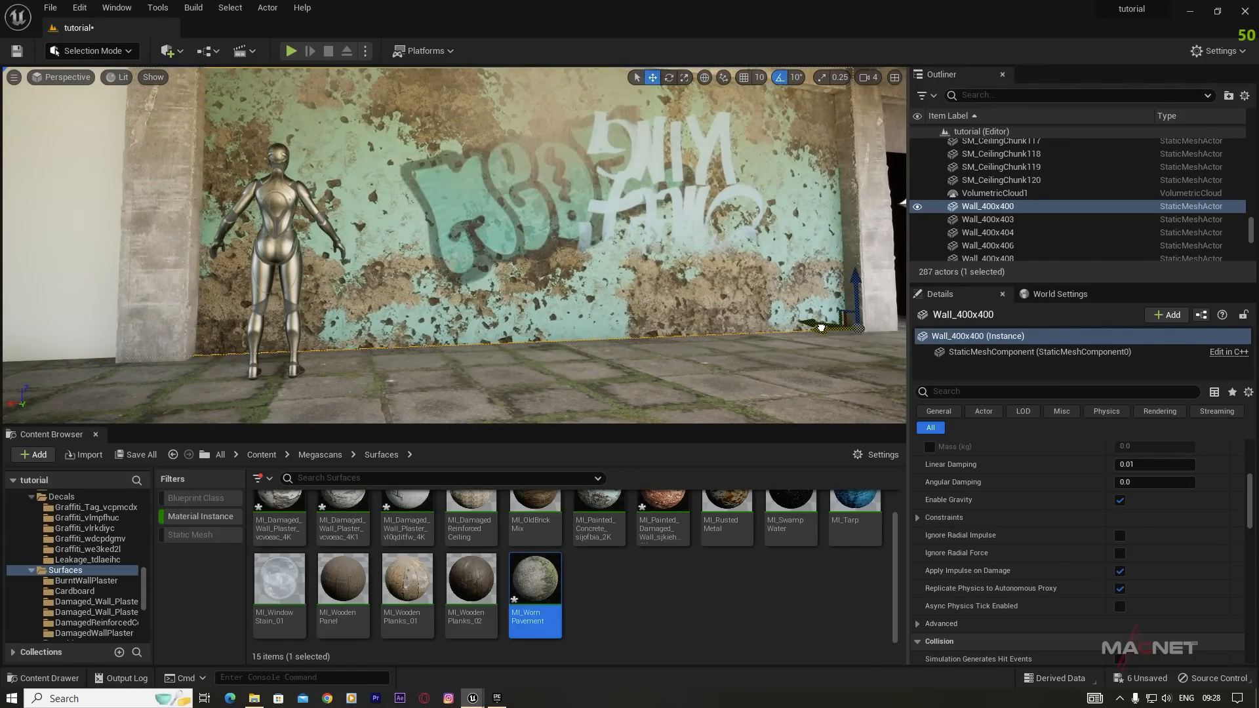
right_drag(819, 328, 721, 331)
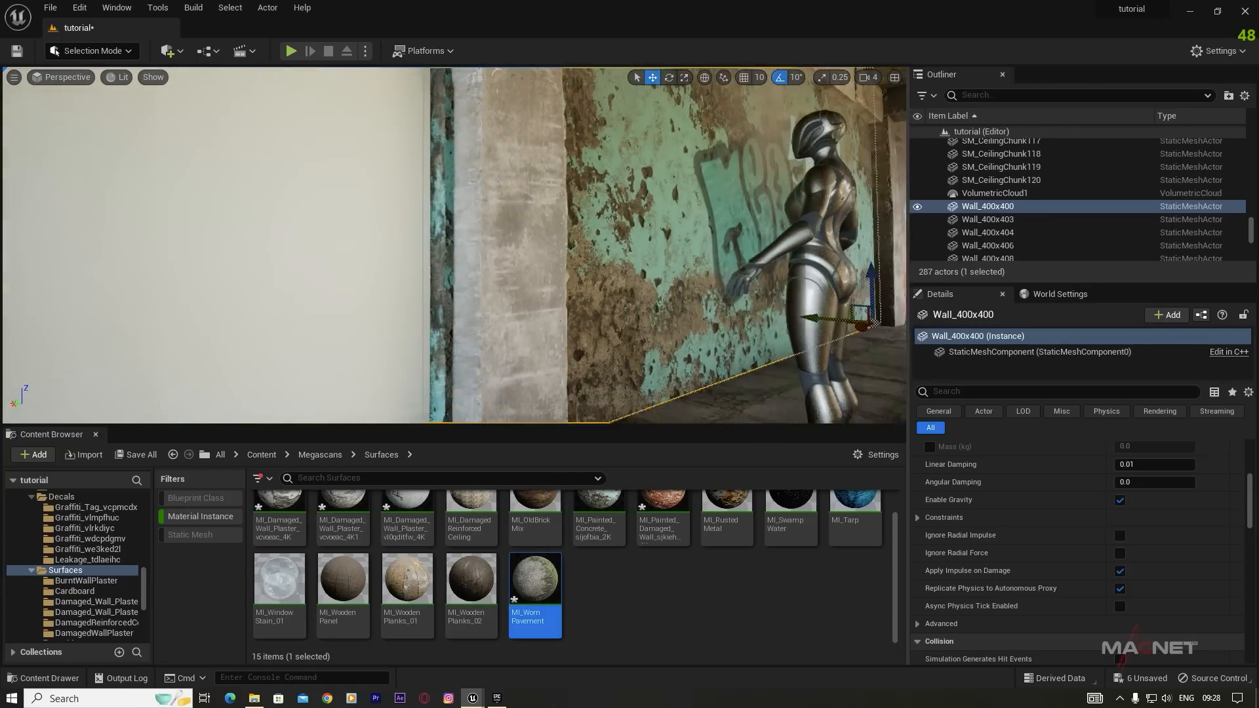
mouse_move(838, 320)
right_down()
mouse_move(767, 318)
mouse_move(838, 319)
right_up()
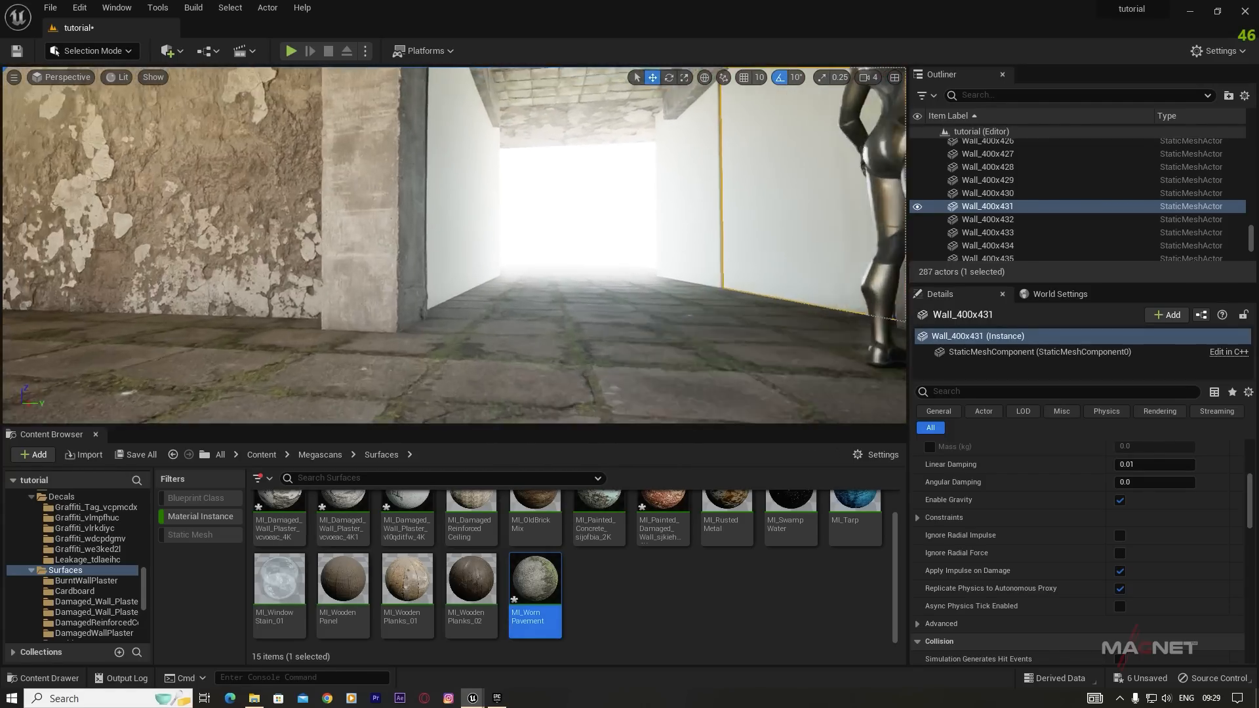
right_drag(453, 245, 564, 245)
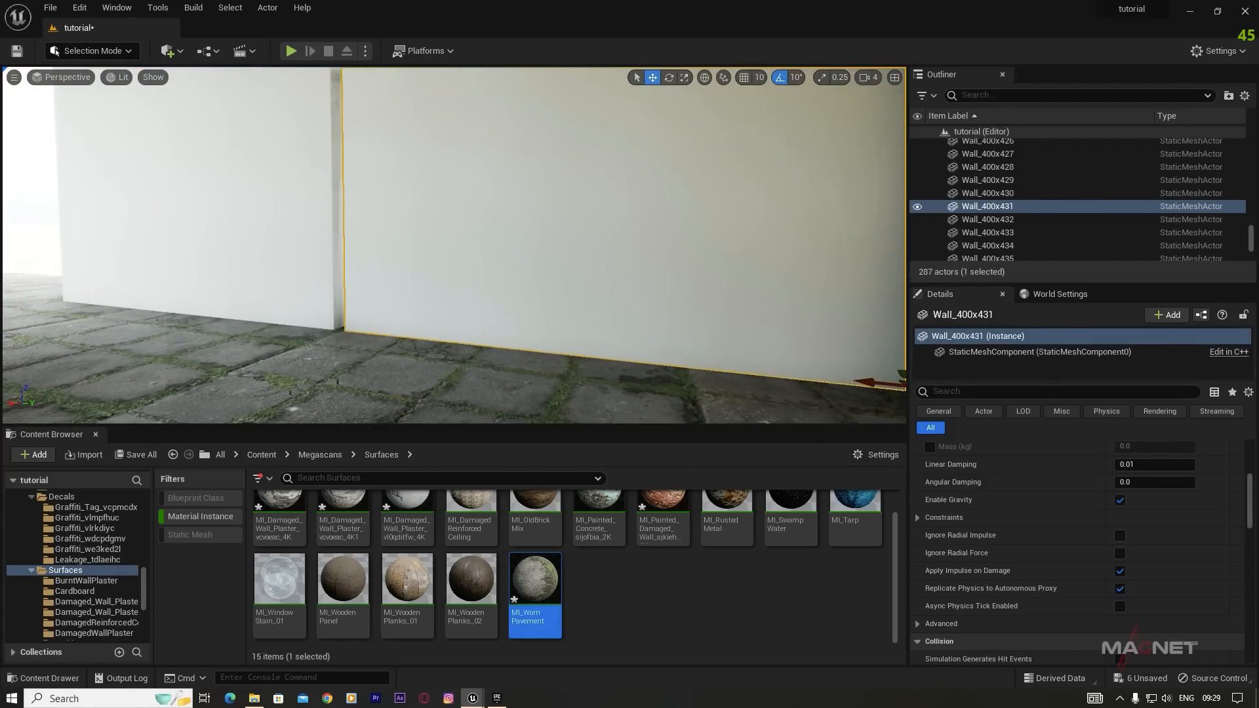
click(293, 293)
right_drag(447, 335, 689, 335)
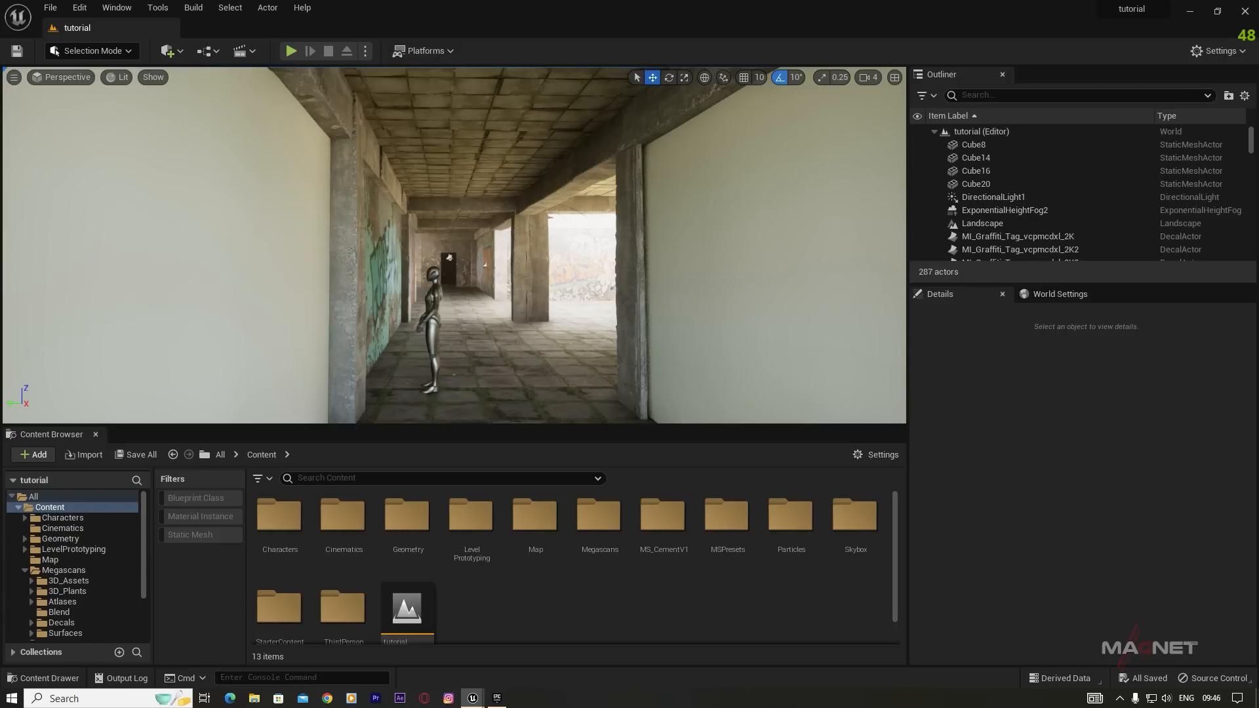
right_drag(454, 246, 279, 223)
mouse_move(563, 353)
right_down()
mouse_move(508, 366)
mouse_move(571, 344)
right_up()
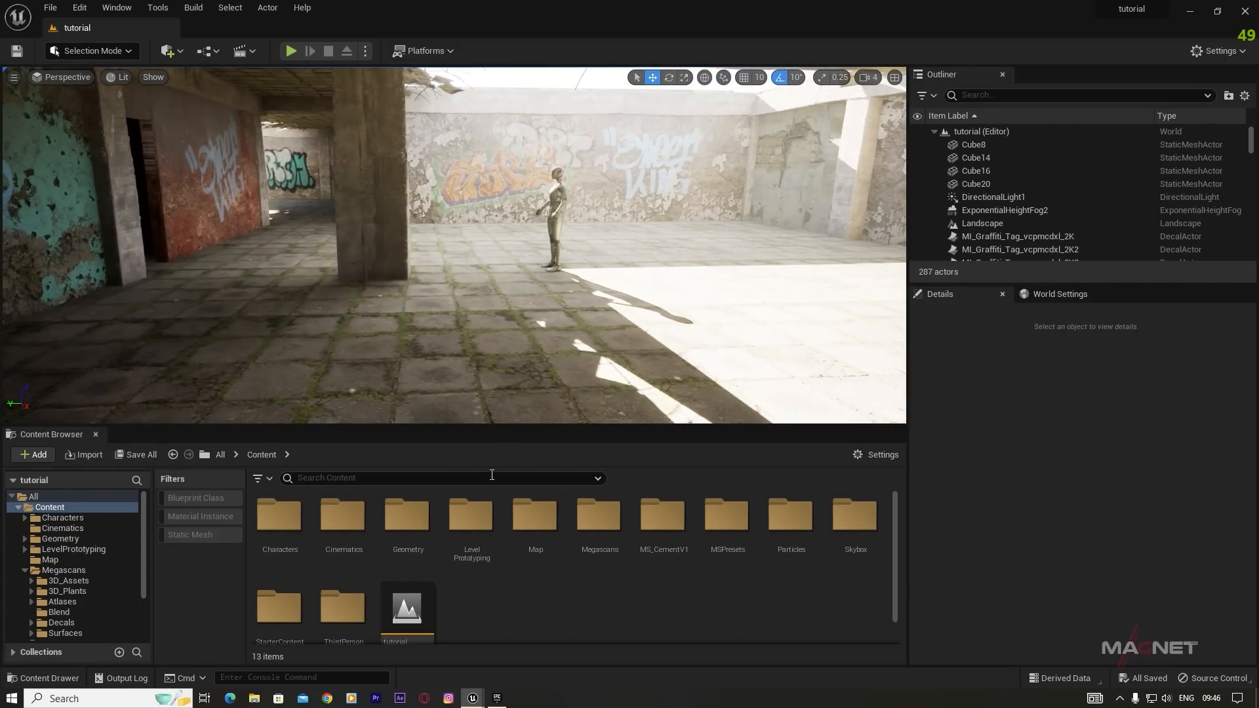
Step: Switch to the Epic Games Launcher and add the Megascans - Crumbled Walls pack to the tutorial project
click(497, 699)
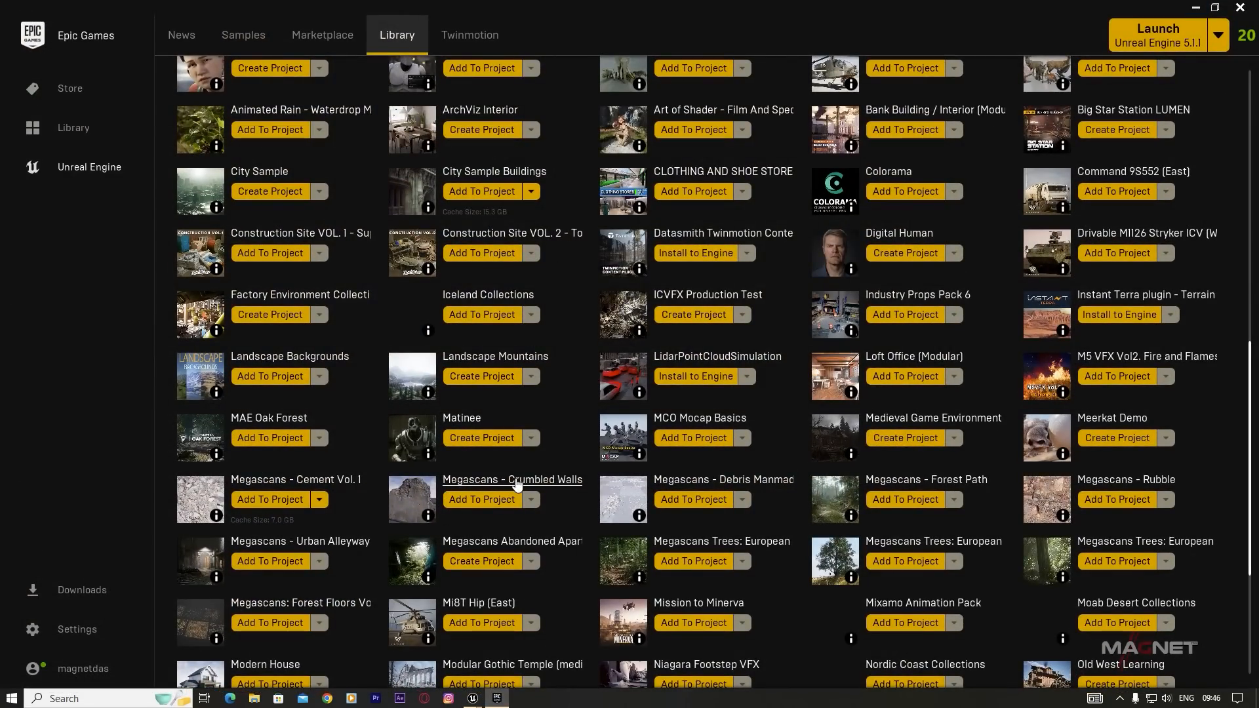
click(519, 484)
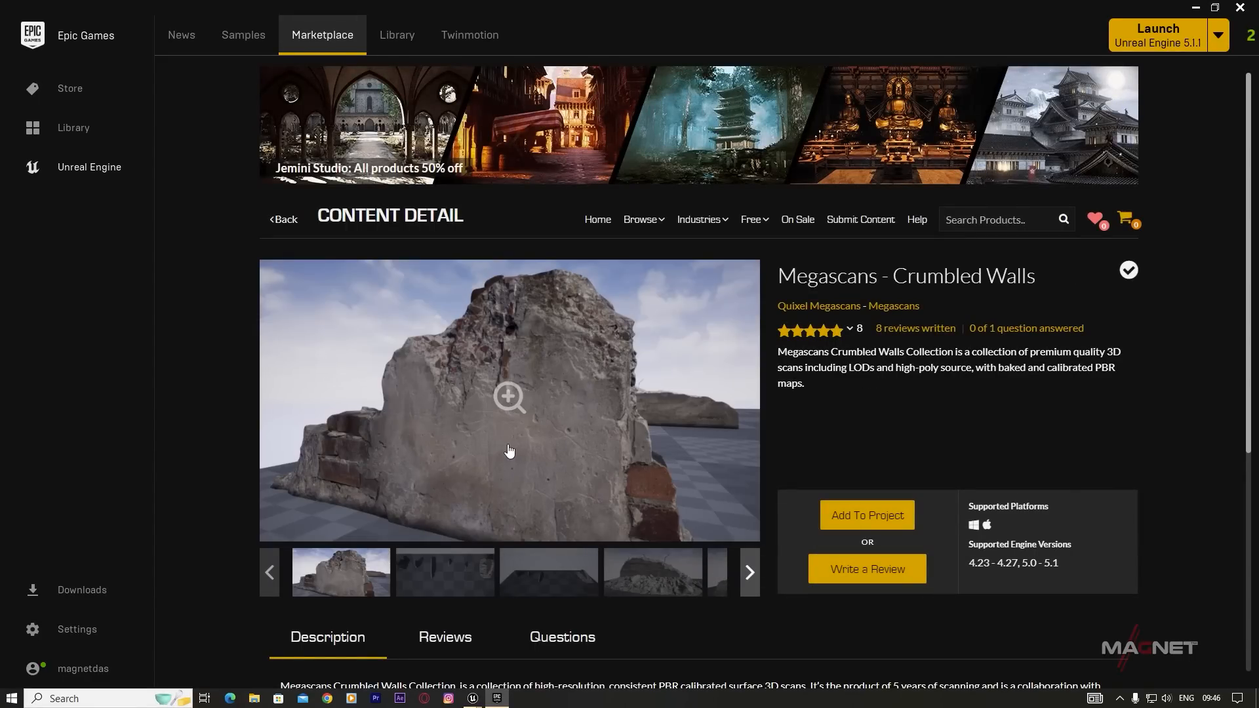
drag(780, 276, 973, 286)
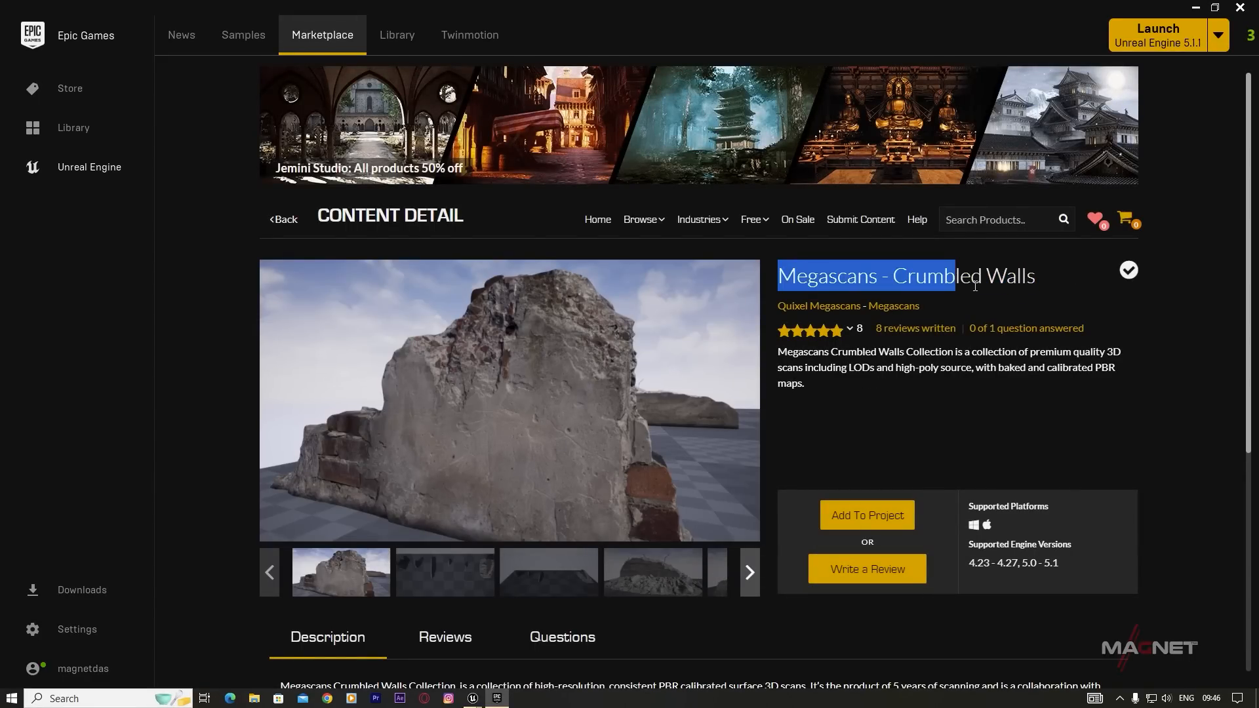
click(866, 518)
scroll(553, 396, down, 10)
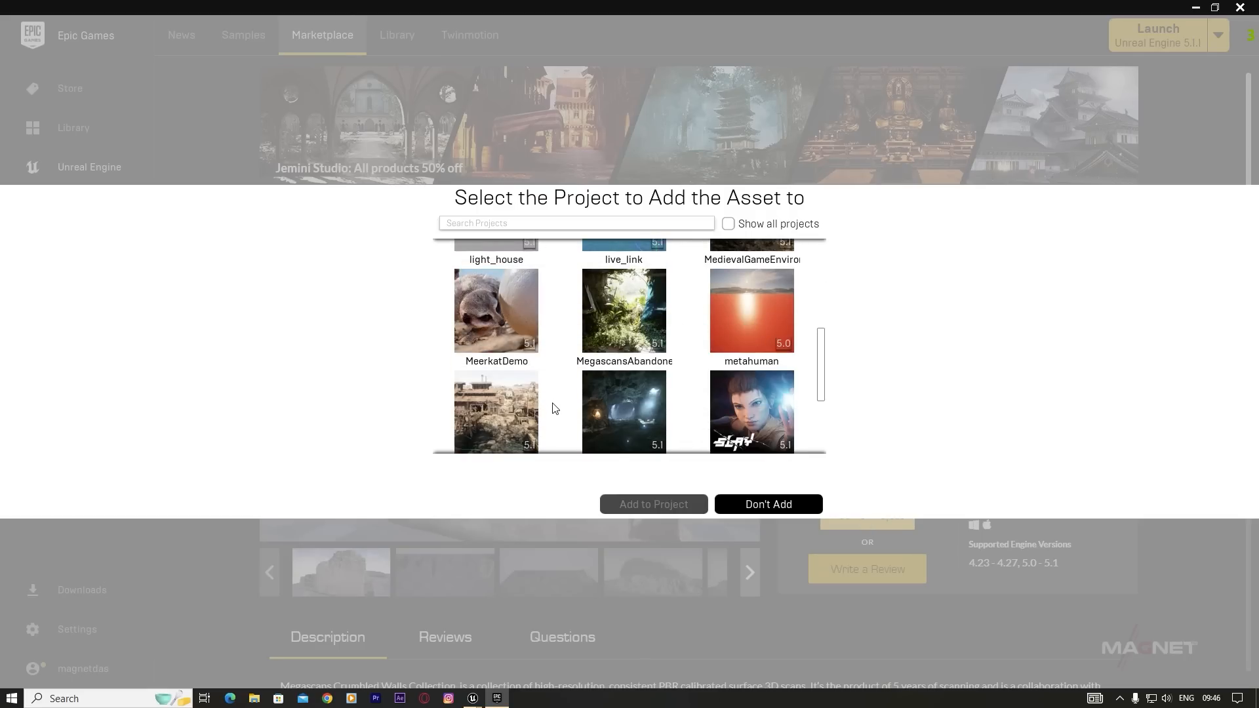
click(498, 333)
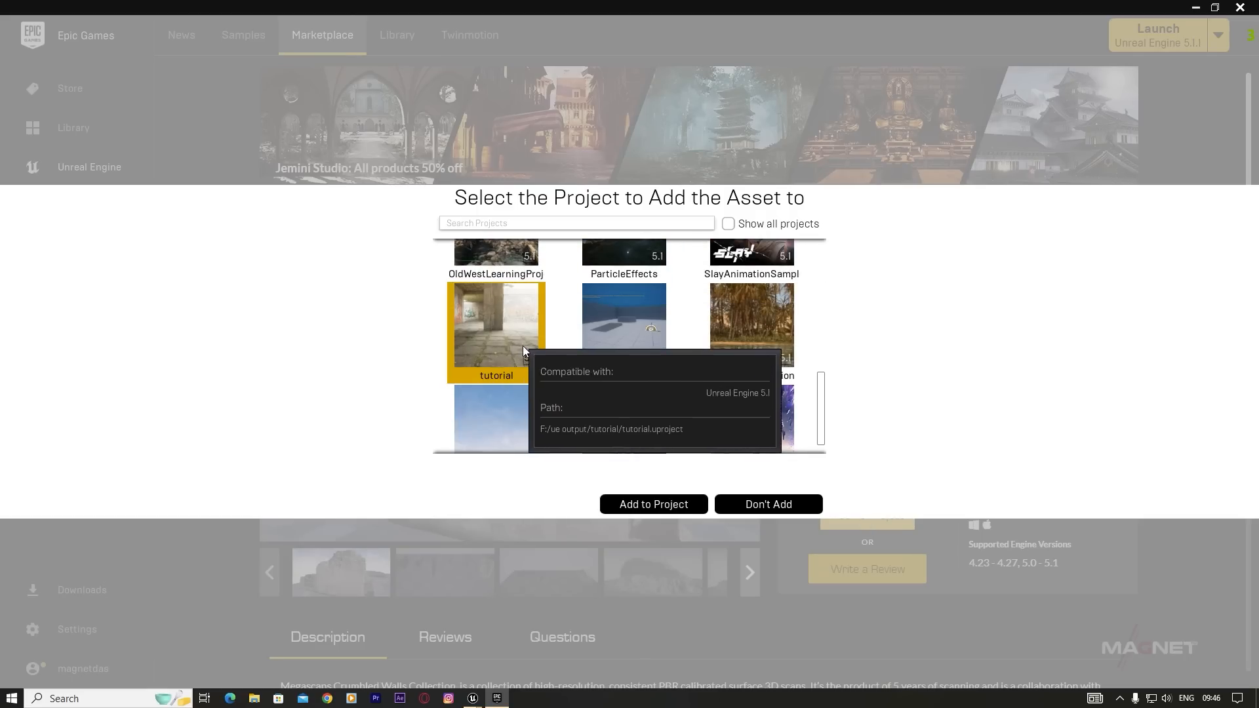
click(649, 504)
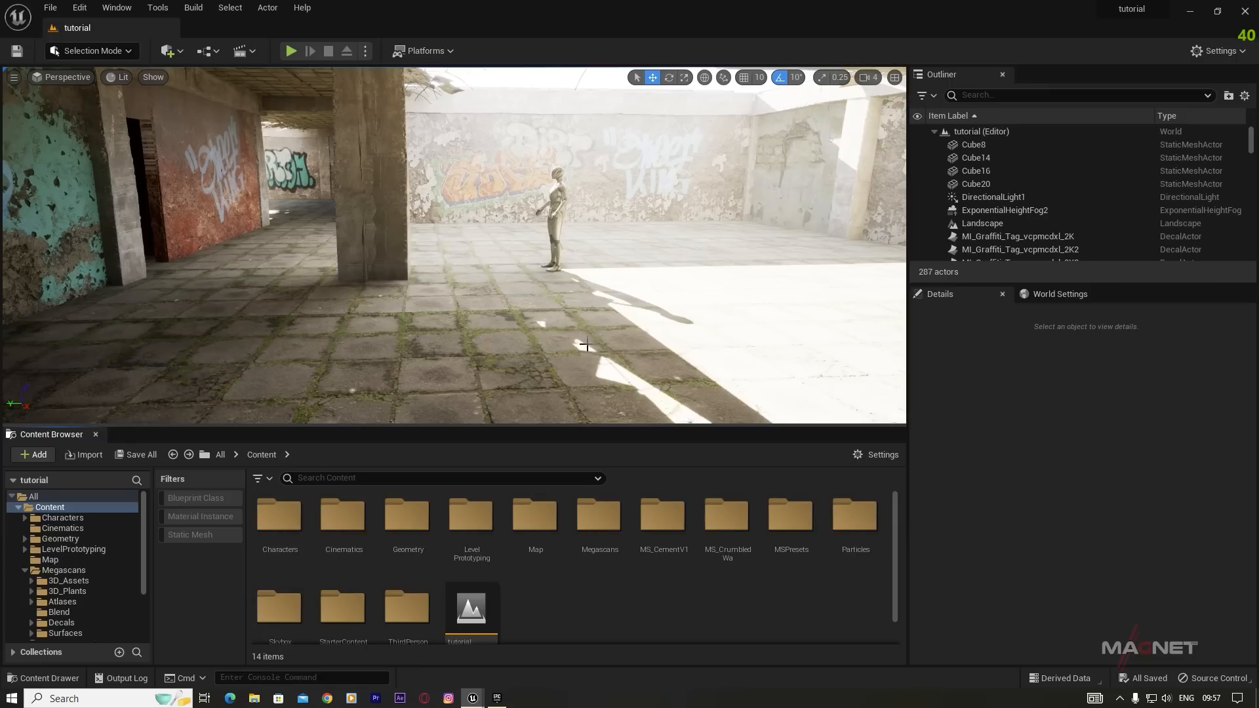
Step: Open the MS_CrumbledWa folder and show only its static meshes
click(728, 525)
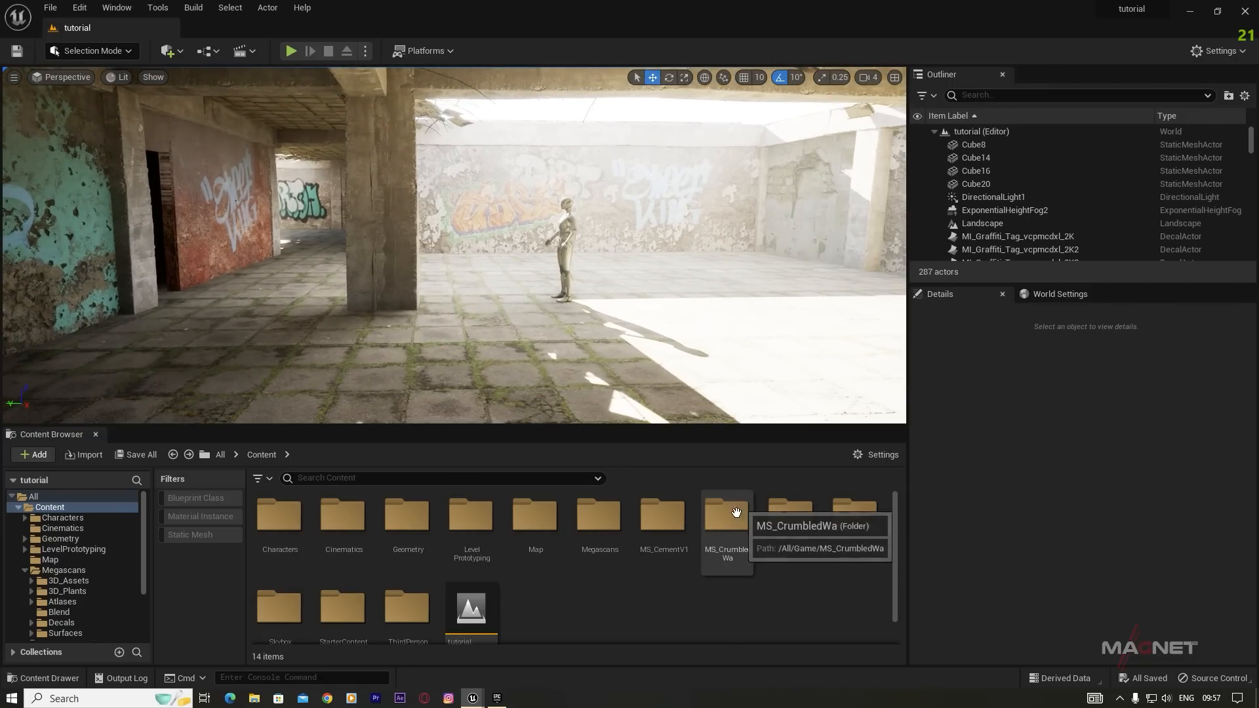
double_click(726, 526)
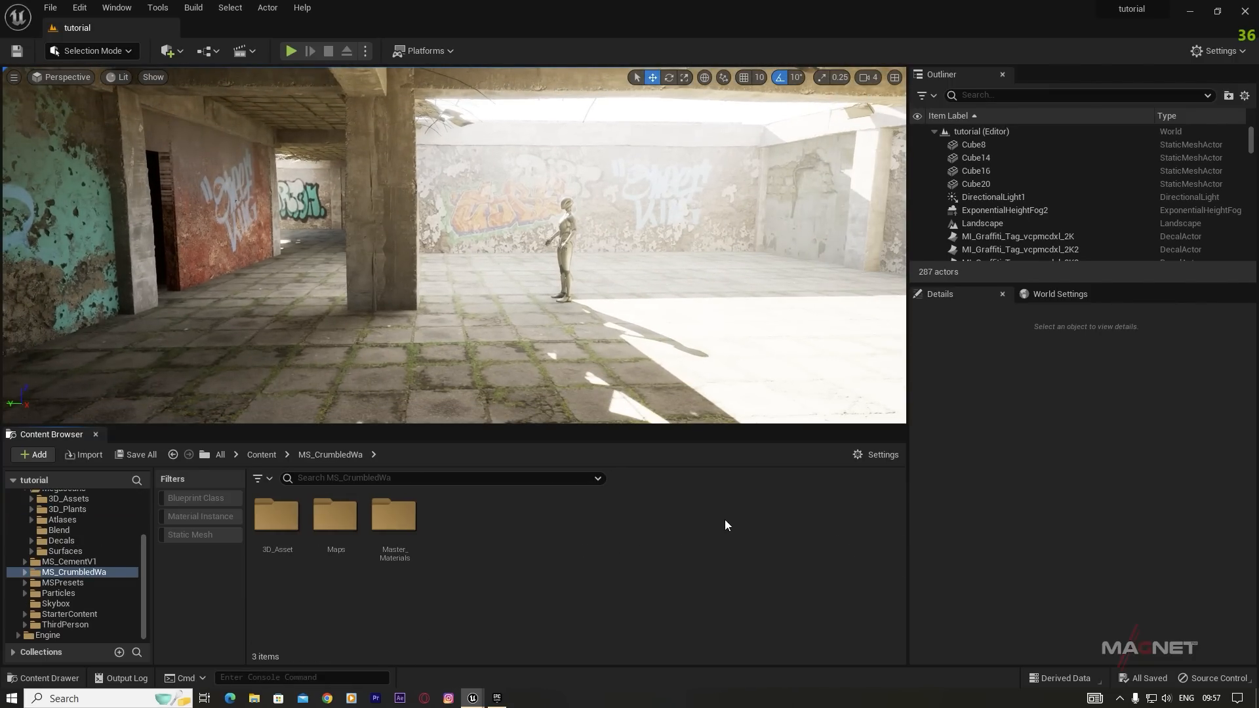
click(181, 534)
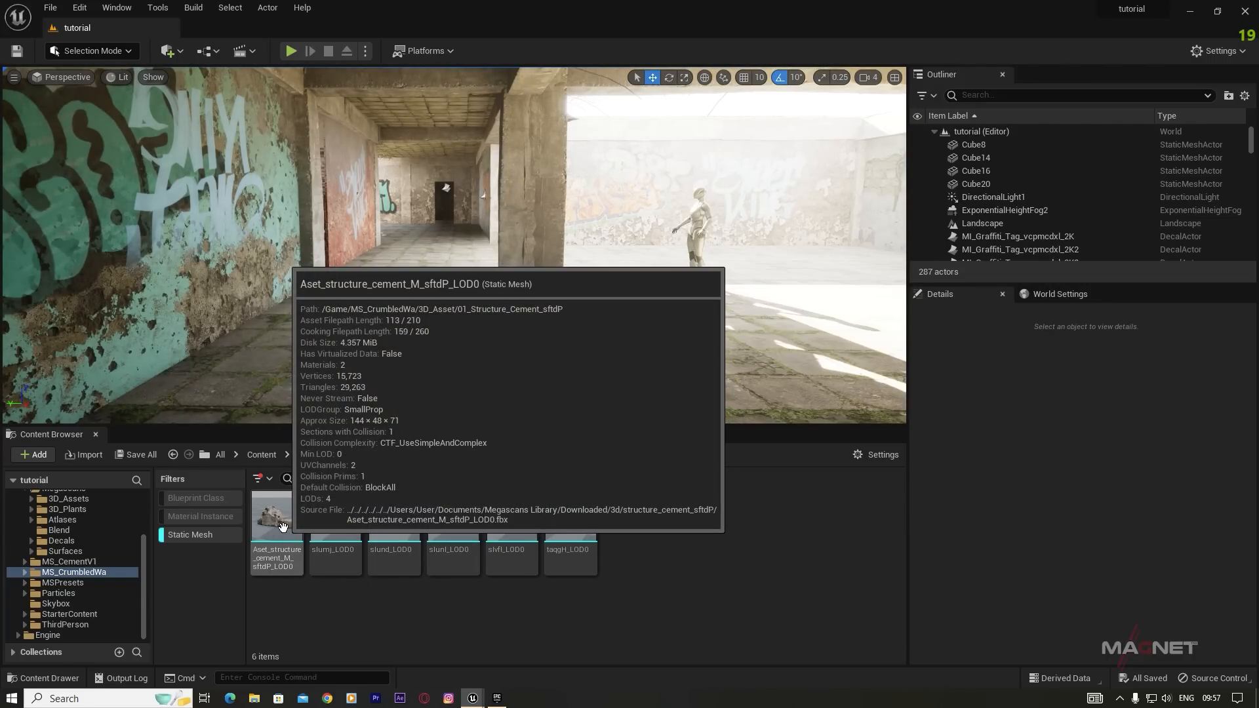
Step: Place Aset_structure_cement_M_sftdP_LOD0 on the floor beside the concrete pillar near the mannequin, rotated to about -90°
drag(282, 525, 696, 313)
key(e)
right_drag(593, 351, 551, 354)
key(w)
drag(479, 330, 530, 307)
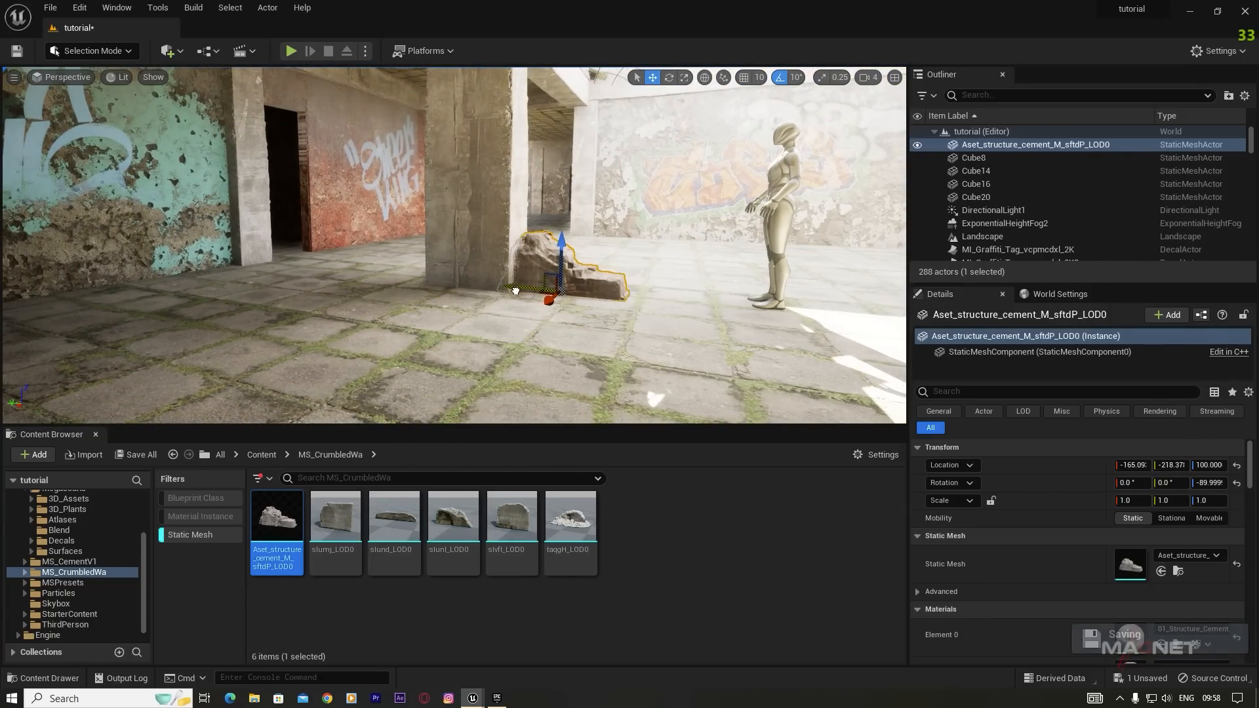
Step: Scale the broken cement structure beside the pillar uniformly to about 1.19 and adjust its position against the pillar
right_drag(578, 346, 518, 358)
key(e)
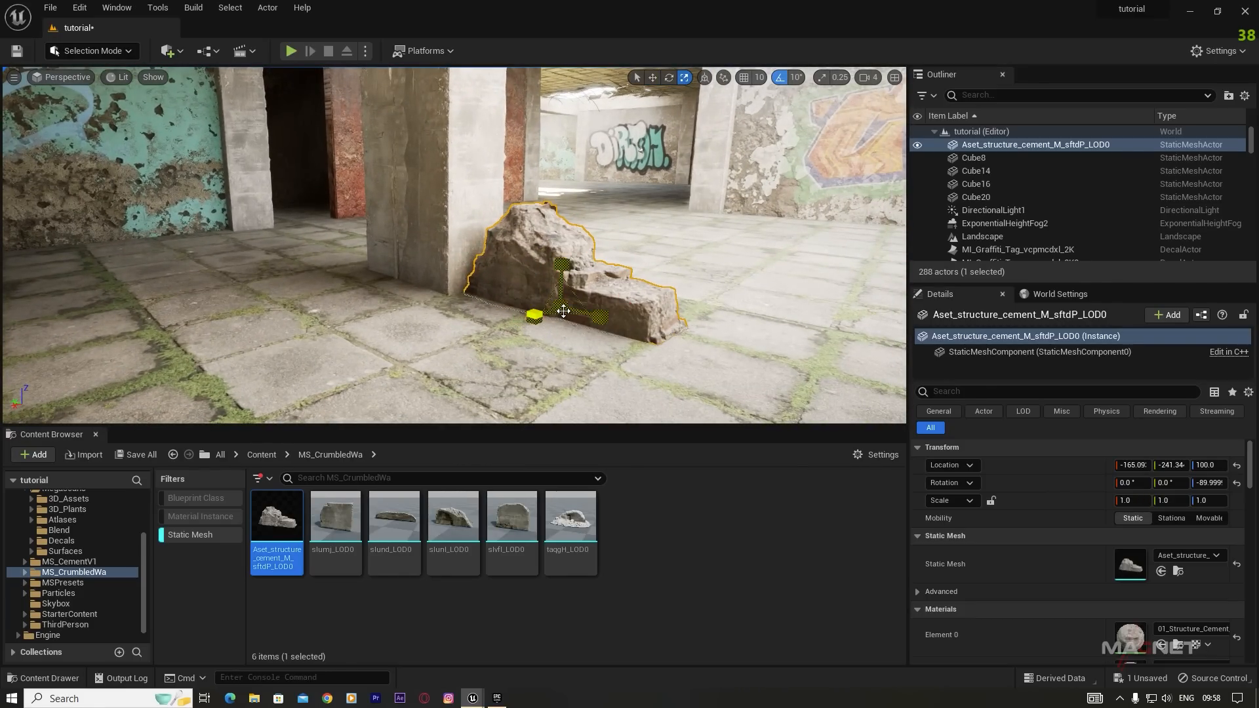
mouse_move(535, 315)
mouse_down()
mouse_move(572, 337)
mouse_move(529, 324)
mouse_up()
right_drag(585, 344, 406, 350)
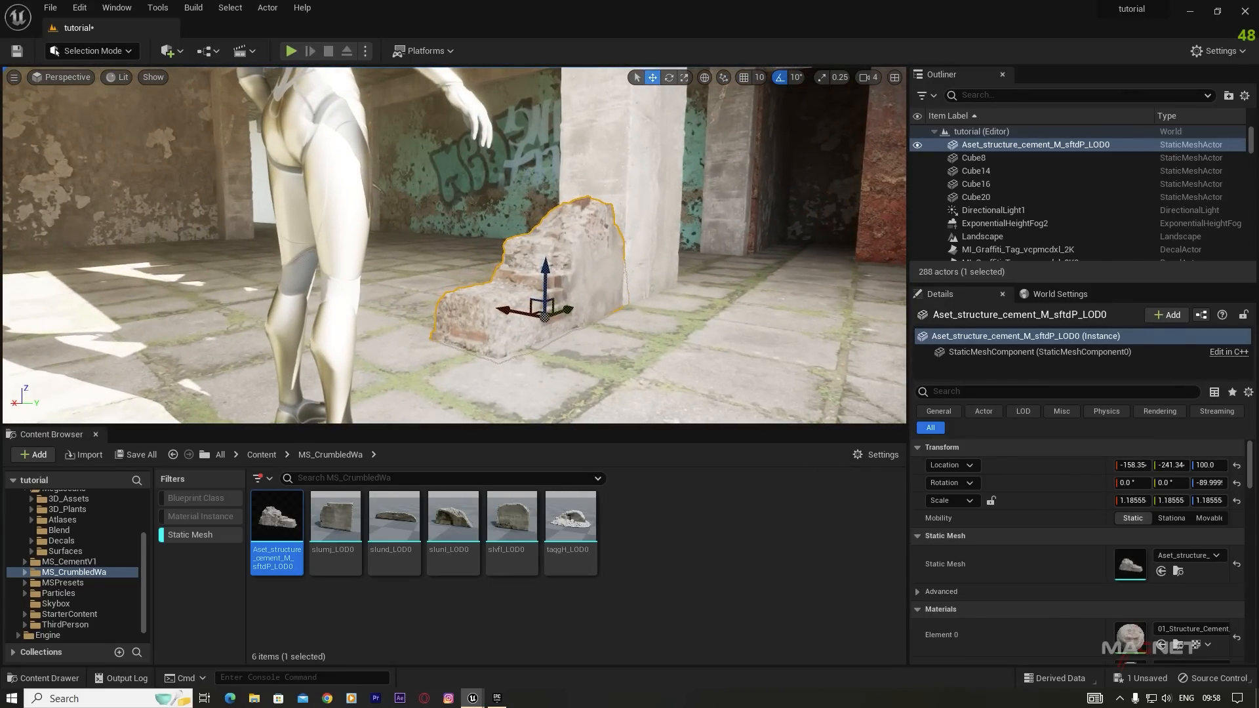
Step: Place the broken wall slunl_LOD0 at the end of the orange graffiti wall and scale it uniformly to about 3.99
right_drag(647, 352, 846, 354)
drag(472, 532, 768, 257)
right_drag(777, 276, 885, 282)
drag(663, 291, 372, 301)
drag(302, 259, 286, 264)
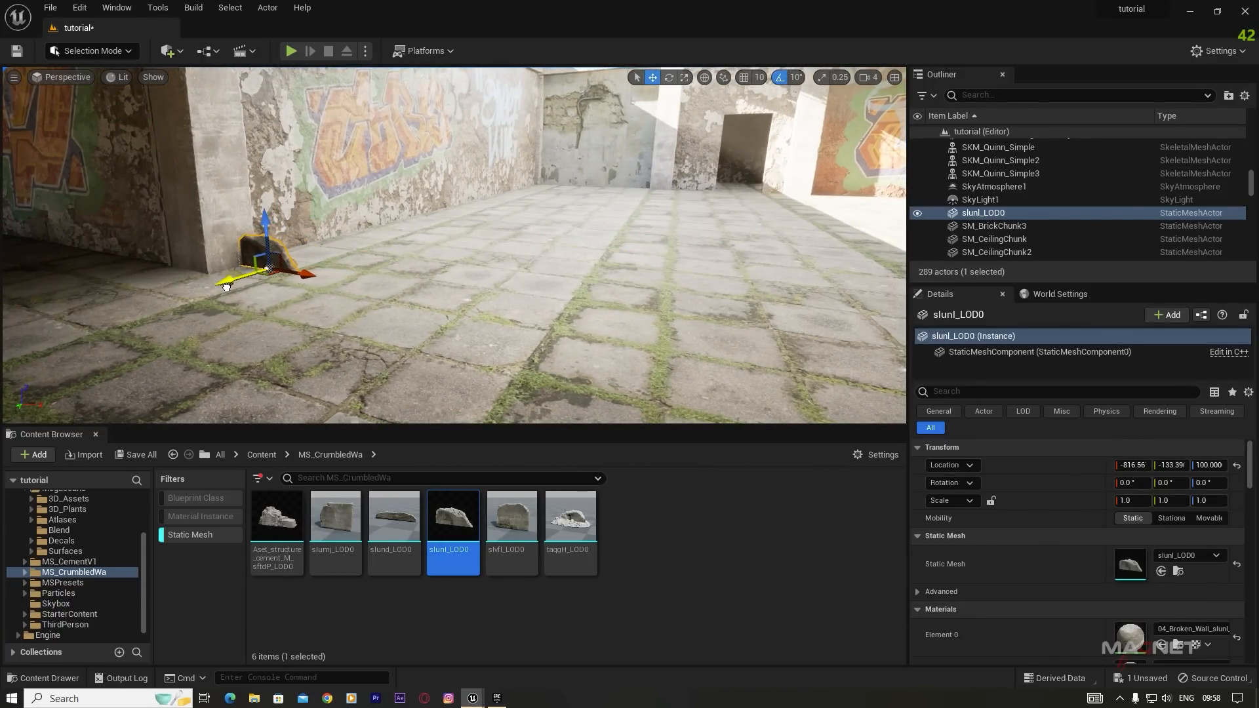
drag(269, 268, 307, 252)
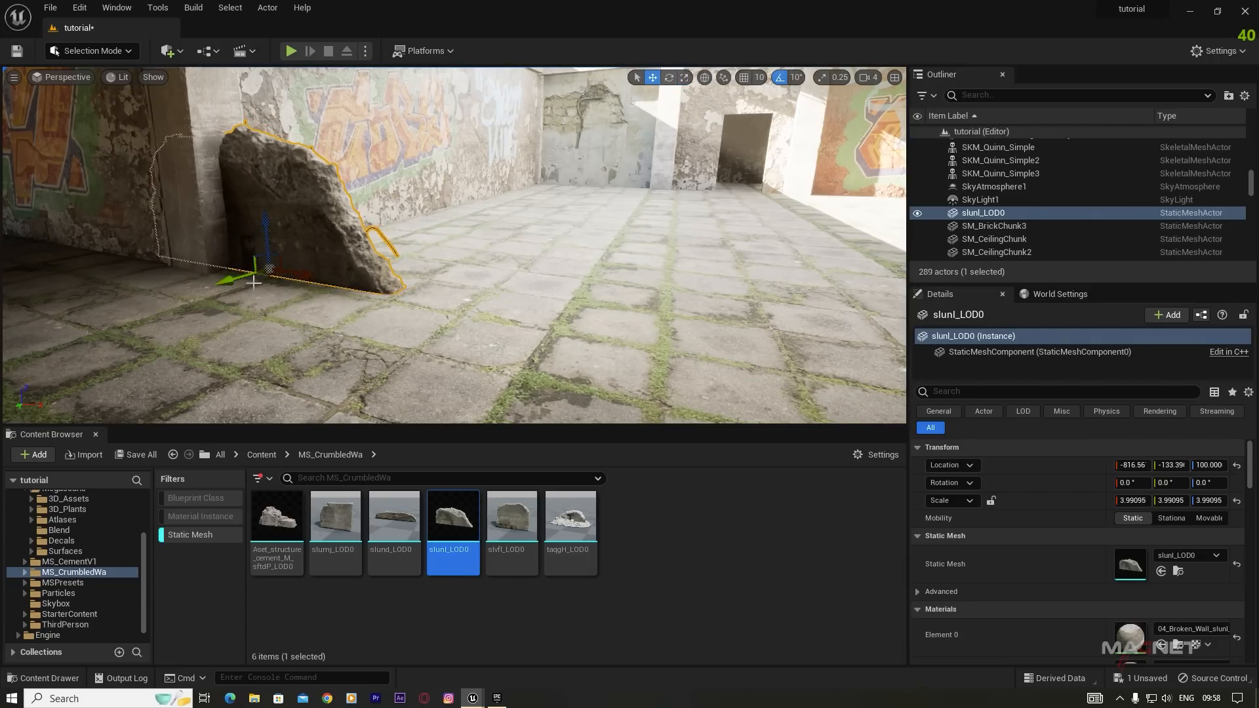
Step: Shift slunl_LOD0 along both floor axes to fit the wall end, at about X -732 and Y -121
drag(227, 281, 221, 283)
key(d)
right_drag(221, 283, 59, 288)
key(w)
right_drag(649, 154, 554, 156)
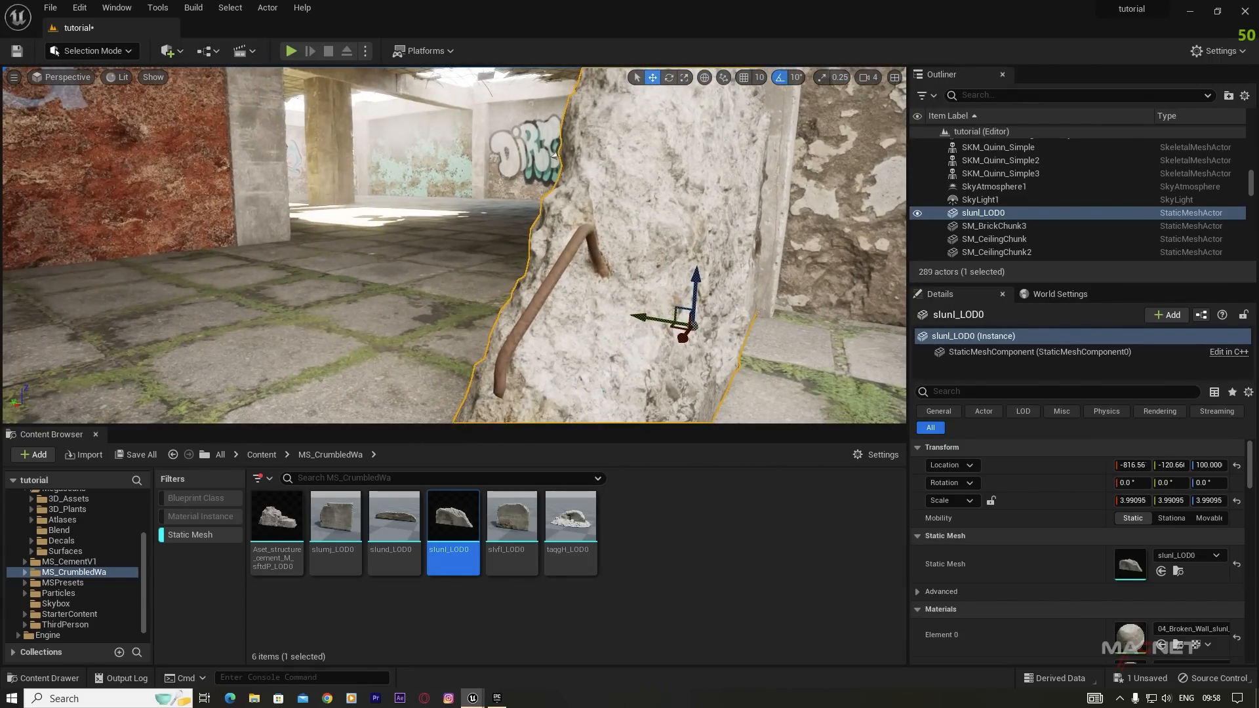
right_drag(611, 335, 813, 284)
key(a)
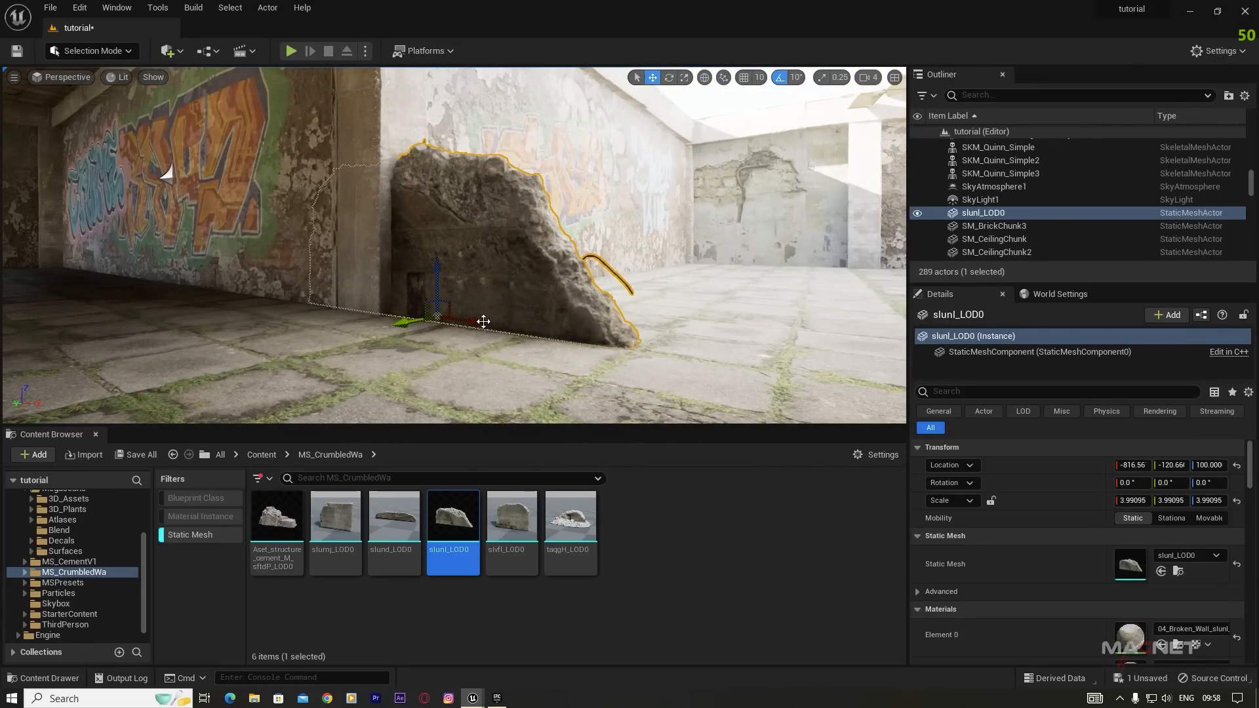
drag(473, 322, 576, 345)
key(d)
right_drag(576, 344, 466, 335)
Step: Duplicate slunl_LOD0 and move the copy along the graffiti wall into the far corner, at about Y -1302
alt+drag(337, 319, 740, 311)
right_drag(741, 310, 815, 311)
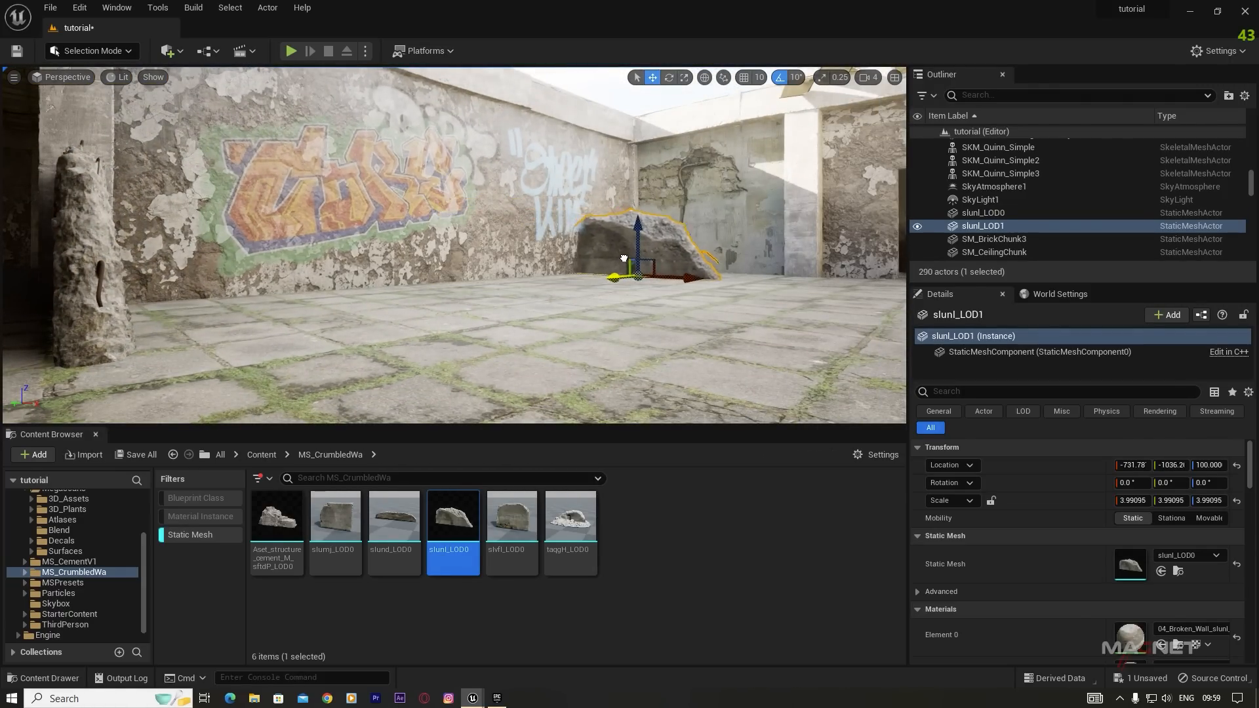
drag(670, 254, 668, 253)
Step: Place the rubble mesh taqgH_LOD0 at the foot of the sunlit orange graffiti wall and shift it to about X -71.5
key(w)
right_drag(668, 253, 882, 197)
key(s)
key(w)
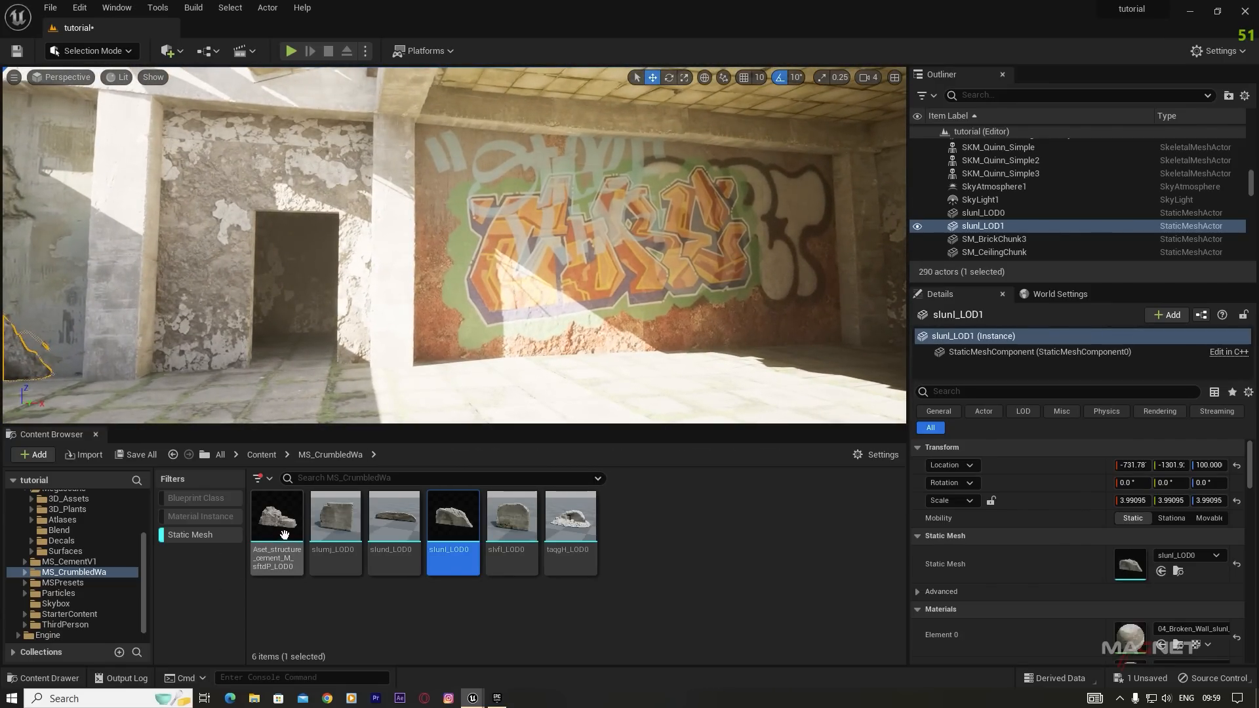
click(570, 517)
drag(570, 518, 497, 361)
key(w)
key(d)
right_drag(553, 304, 452, 315)
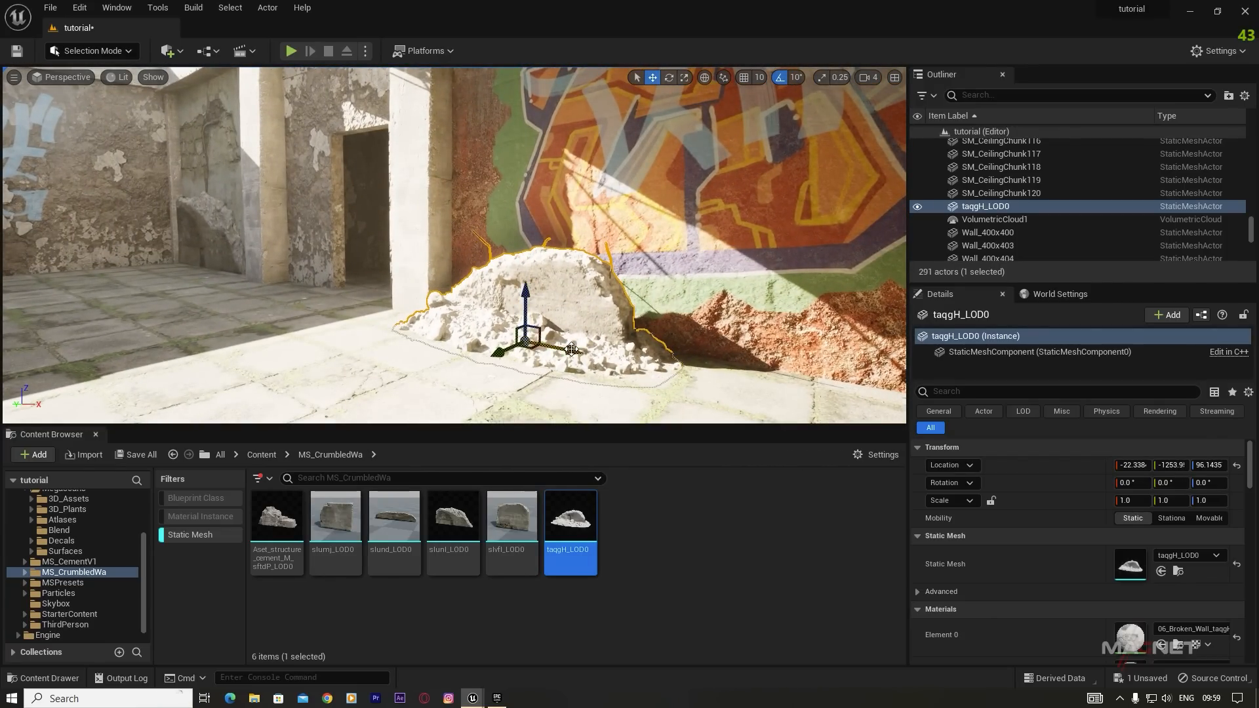
drag(390, 321, 479, 350)
Step: Place another slunl_LOD0 broken wall in the corridor at the foot of the red graffiti wall and adjust its position
right_drag(518, 355, 383, 347)
key(d)
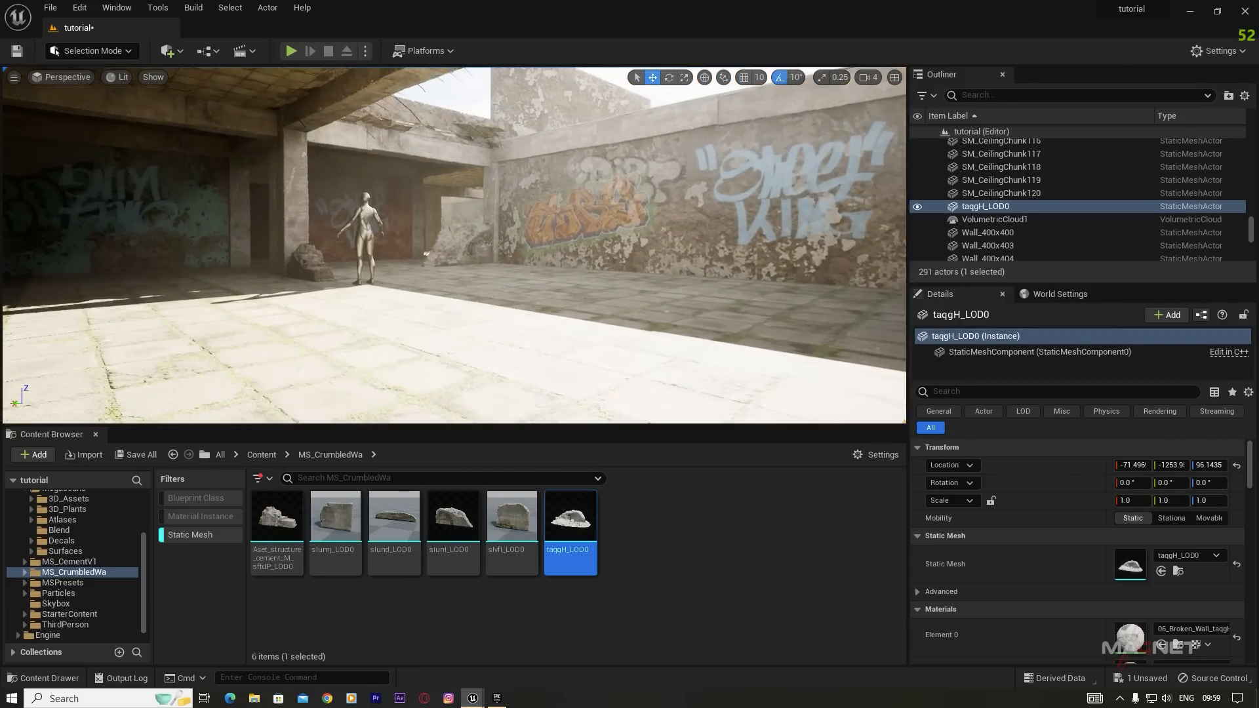
right_drag(549, 331, 341, 346)
drag(453, 517, 357, 324)
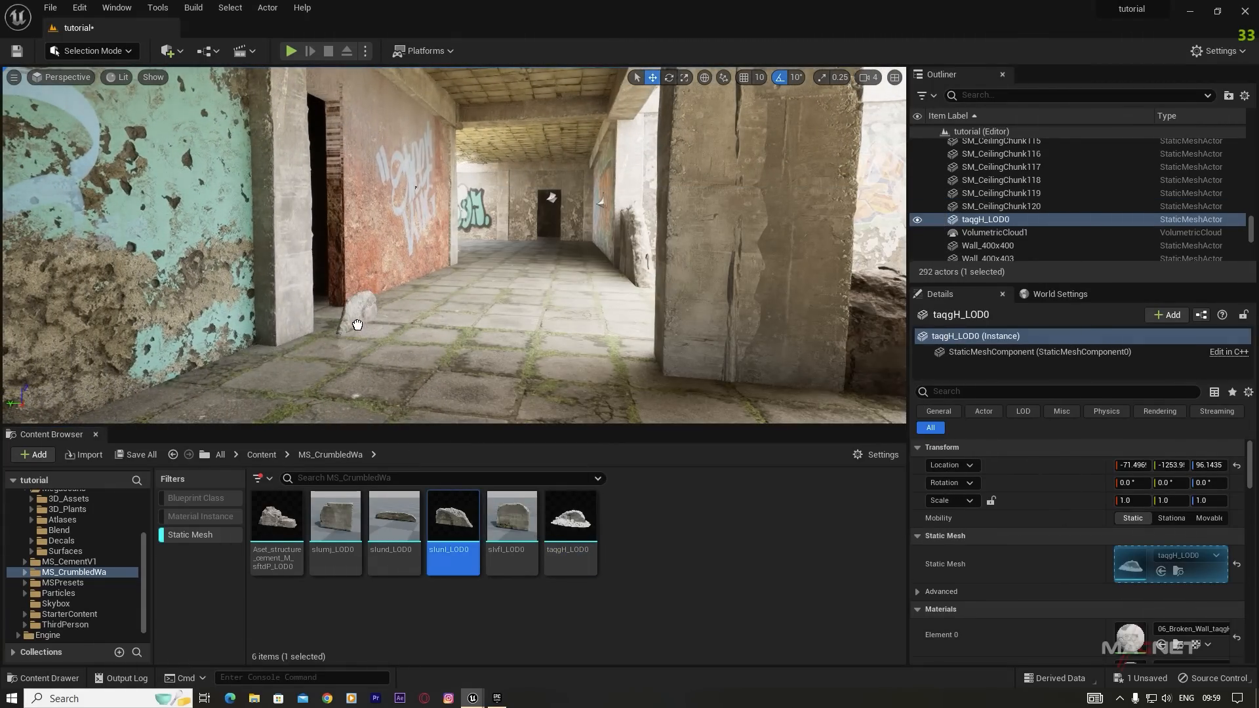
click(438, 282)
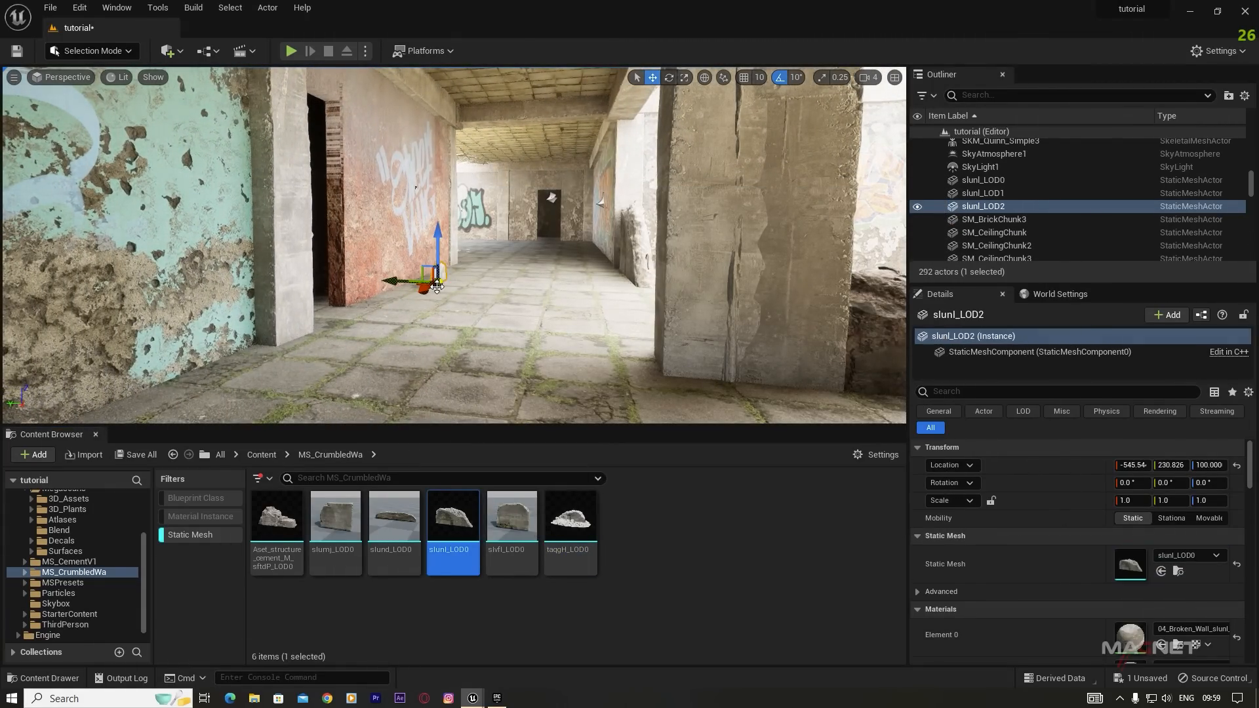
key(w)
drag(426, 288, 393, 279)
right_drag(420, 282, 262, 289)
Step: Place slvfl_LOD0 at the green graffiti wall, scaled to about 4.04 and lowered to about Z -18.25
drag(528, 528, 393, 216)
right_drag(459, 263, 321, 216)
key(w)
drag(512, 369, 472, 327)
key(d)
right_drag(574, 333, 203, 329)
key(w)
key(w)
key(s)
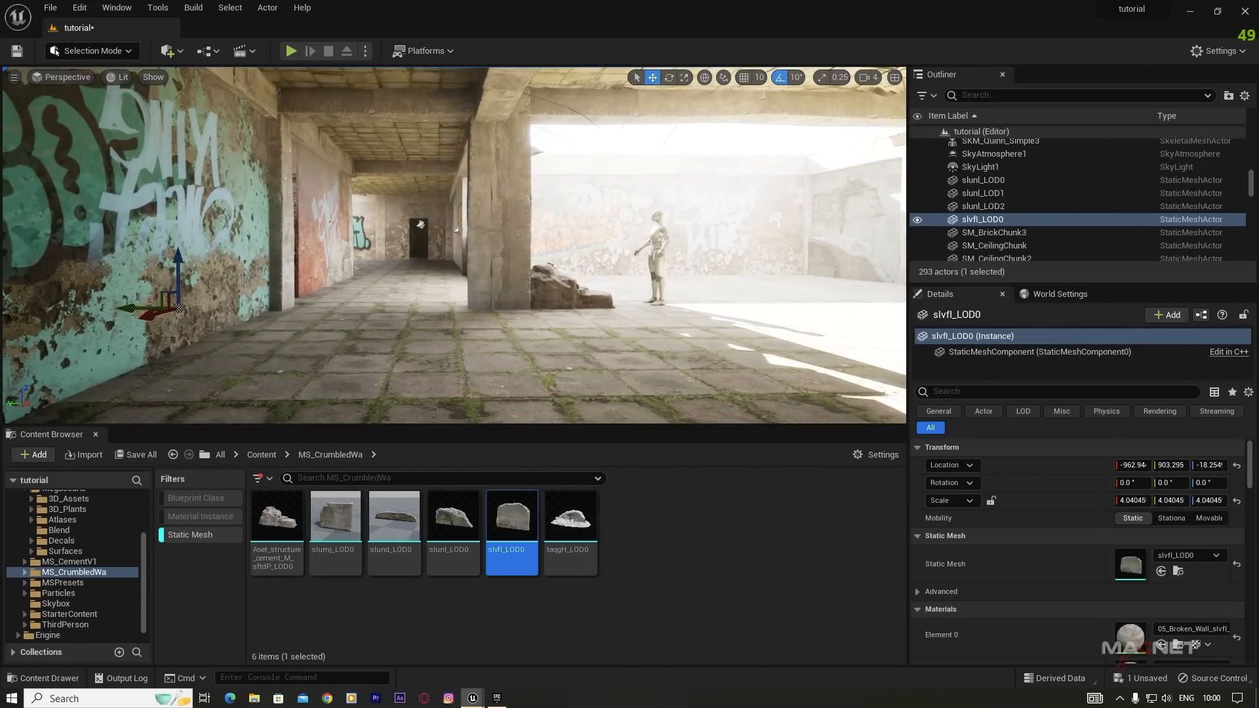
Step: Turn off the static mesh filter and return to the project's main Content folder
right_drag(531, 349, 482, 349)
scroll(40, 616, up, 5)
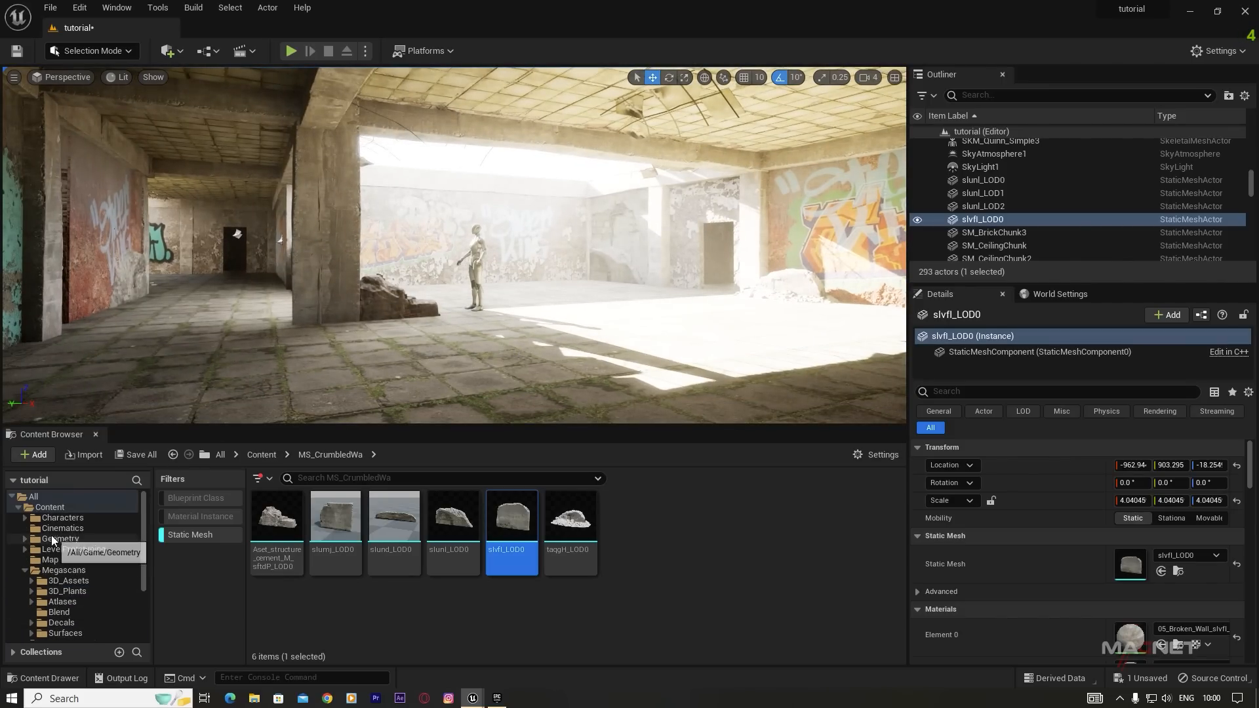
click(186, 536)
click(61, 508)
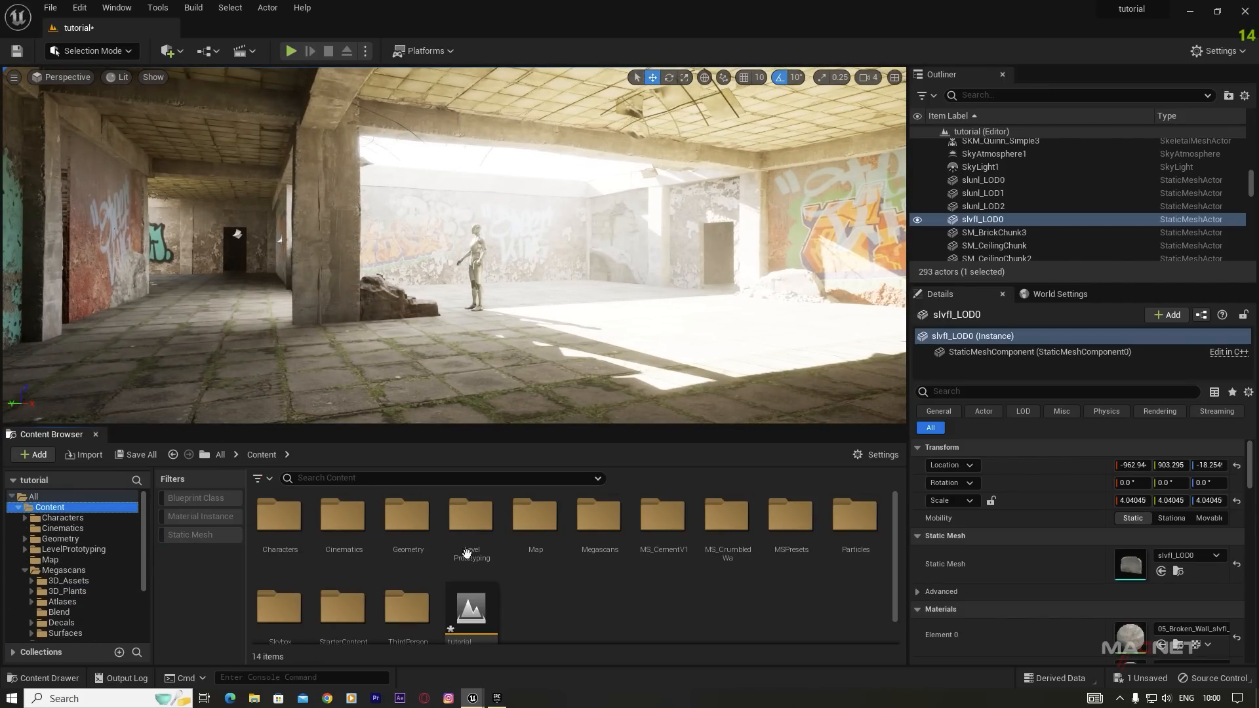
Step: Download the Concrete Rubble Pile from Quixel Bridge at Nanite quality and add it to the project
right_click(560, 595)
click(622, 174)
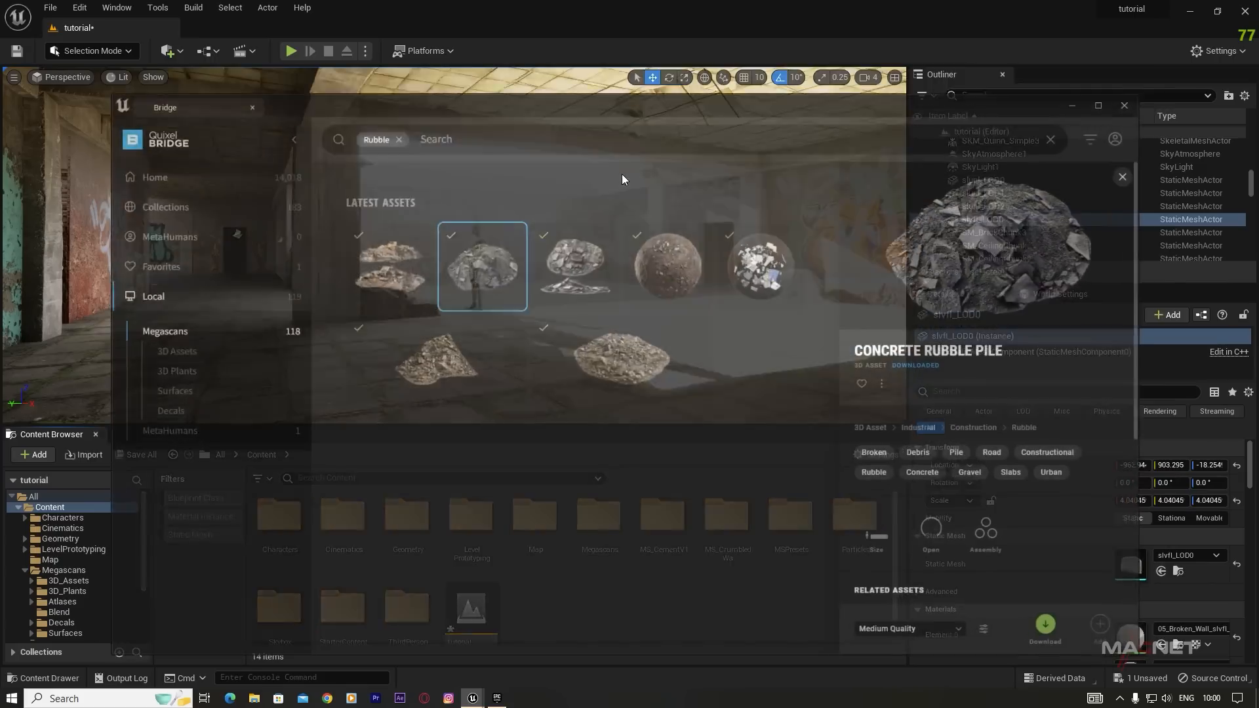
click(569, 230)
click(472, 243)
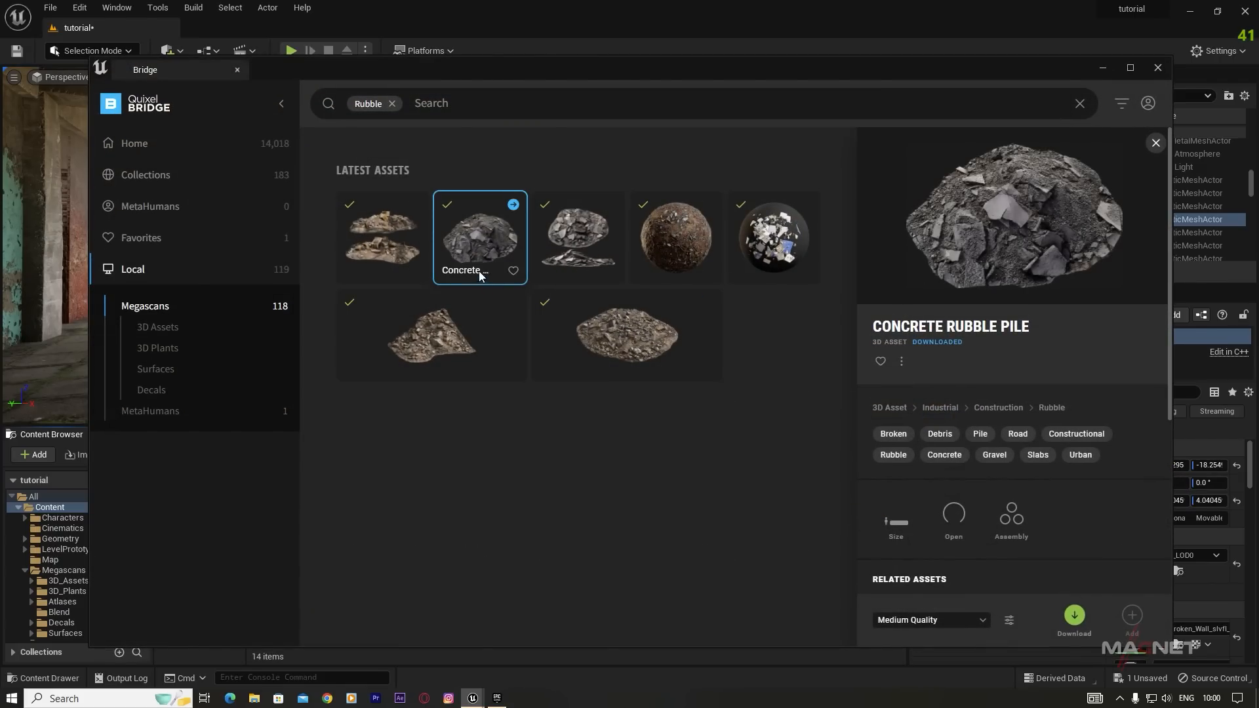
click(981, 621)
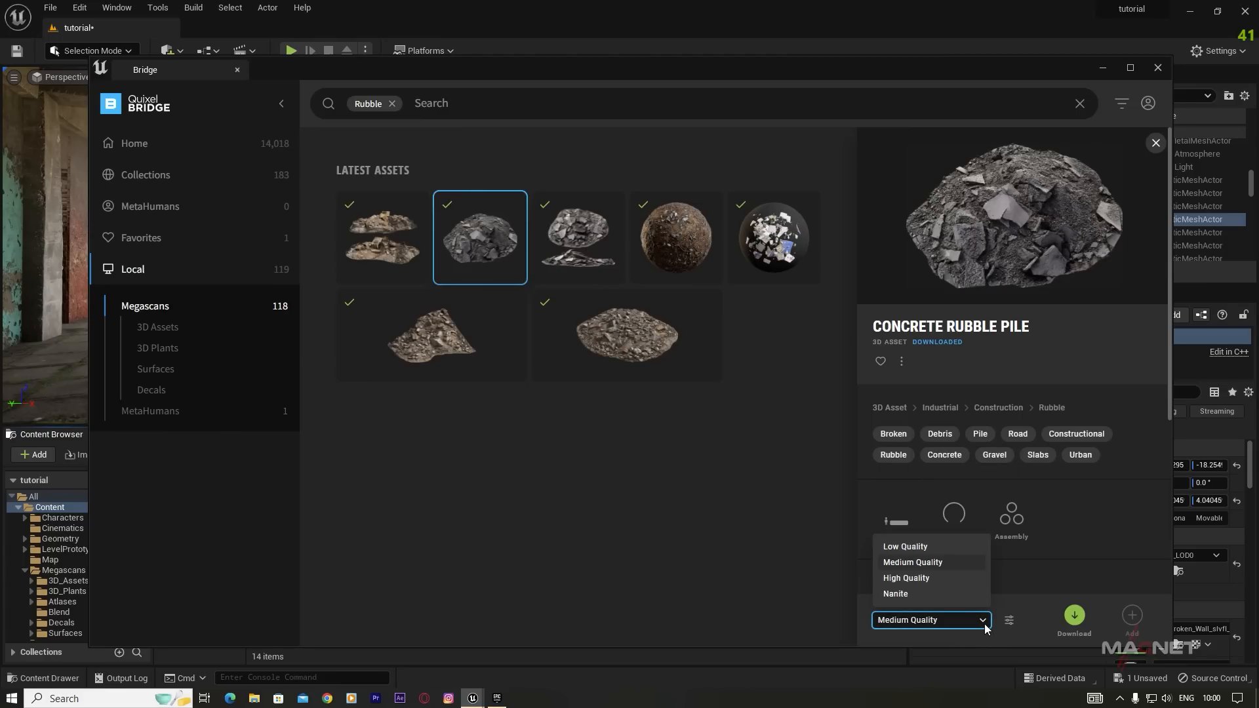
click(910, 595)
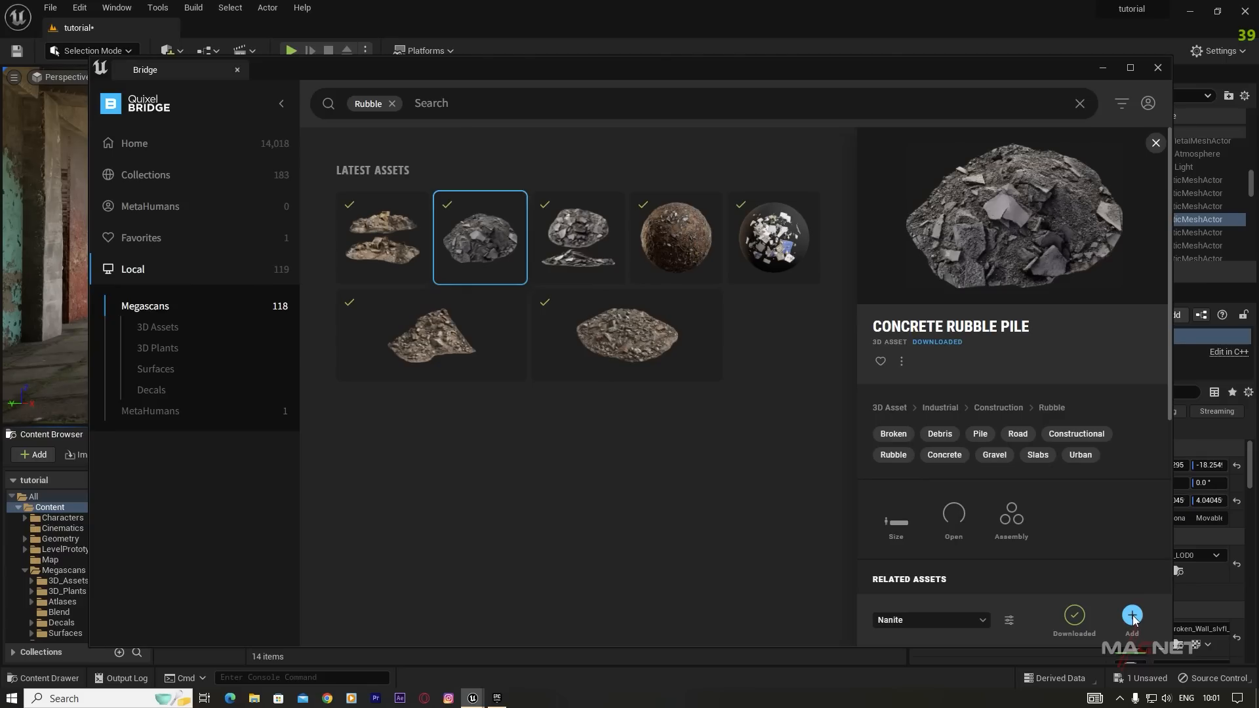
click(1101, 69)
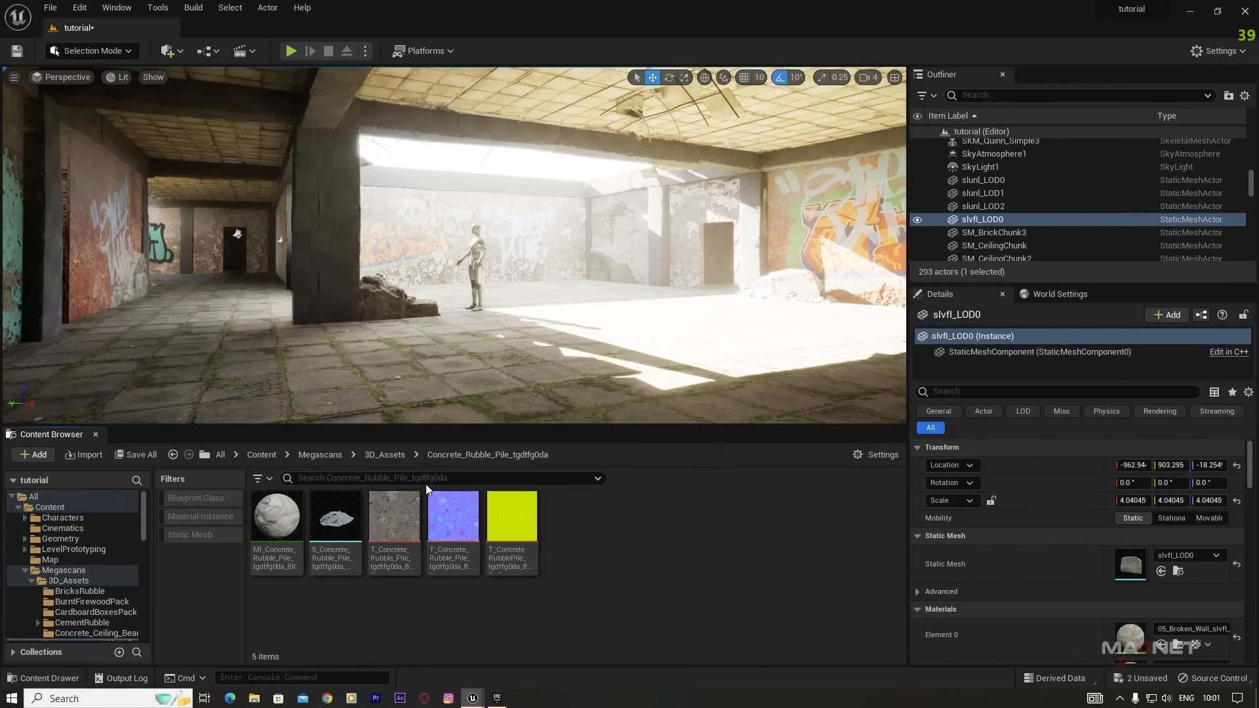
Step: Place the concrete rubble pile in front of the far room corner, rotated to about -140° and scaled to about 1.91
right_drag(423, 354, 386, 373)
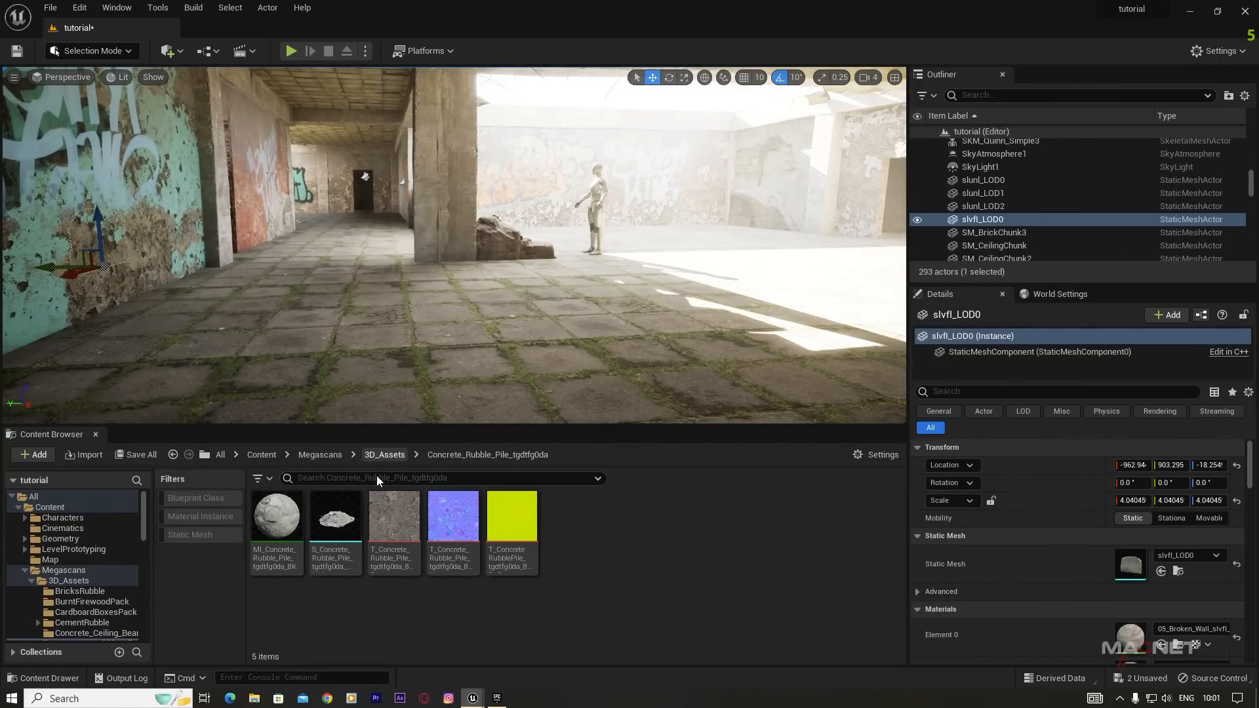
drag(318, 519, 701, 231)
key(f)
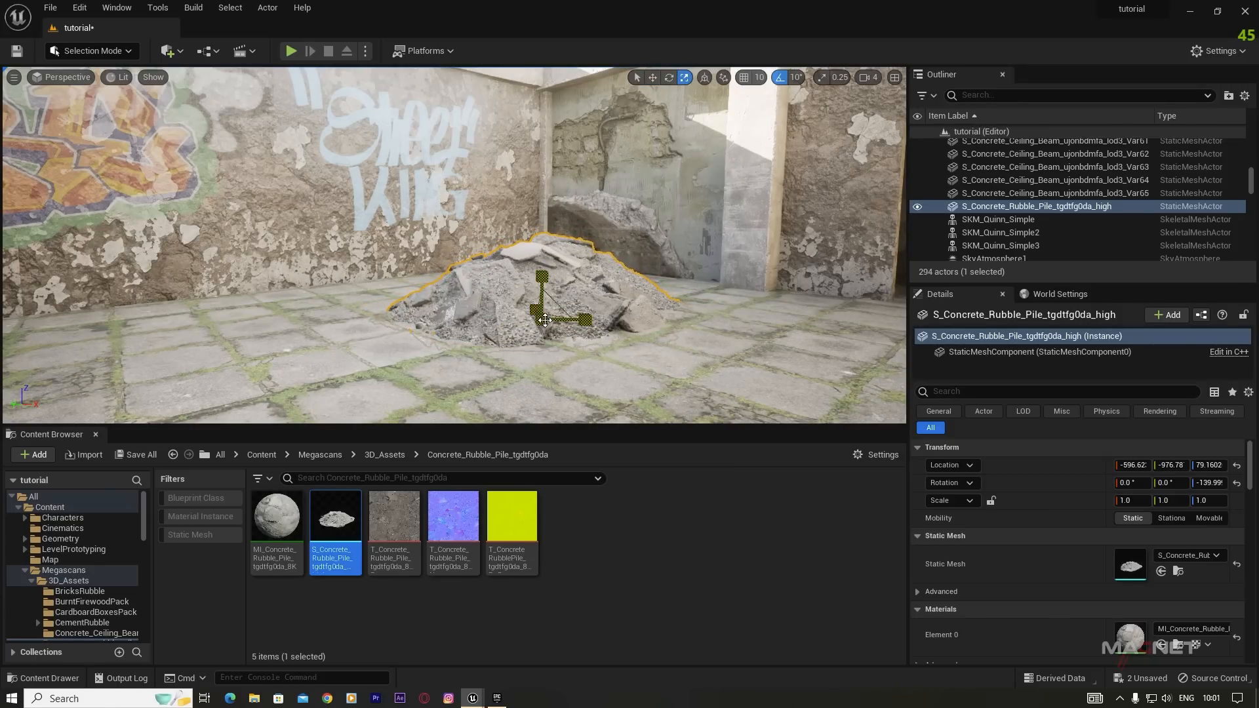
drag(541, 319, 570, 304)
Step: Sink the concrete rubble pile into the floor to about Z 64 and move it against the graffiti wall at about X -842
right_drag(570, 304, 590, 267)
key(s)
key(w)
key(s)
key(w)
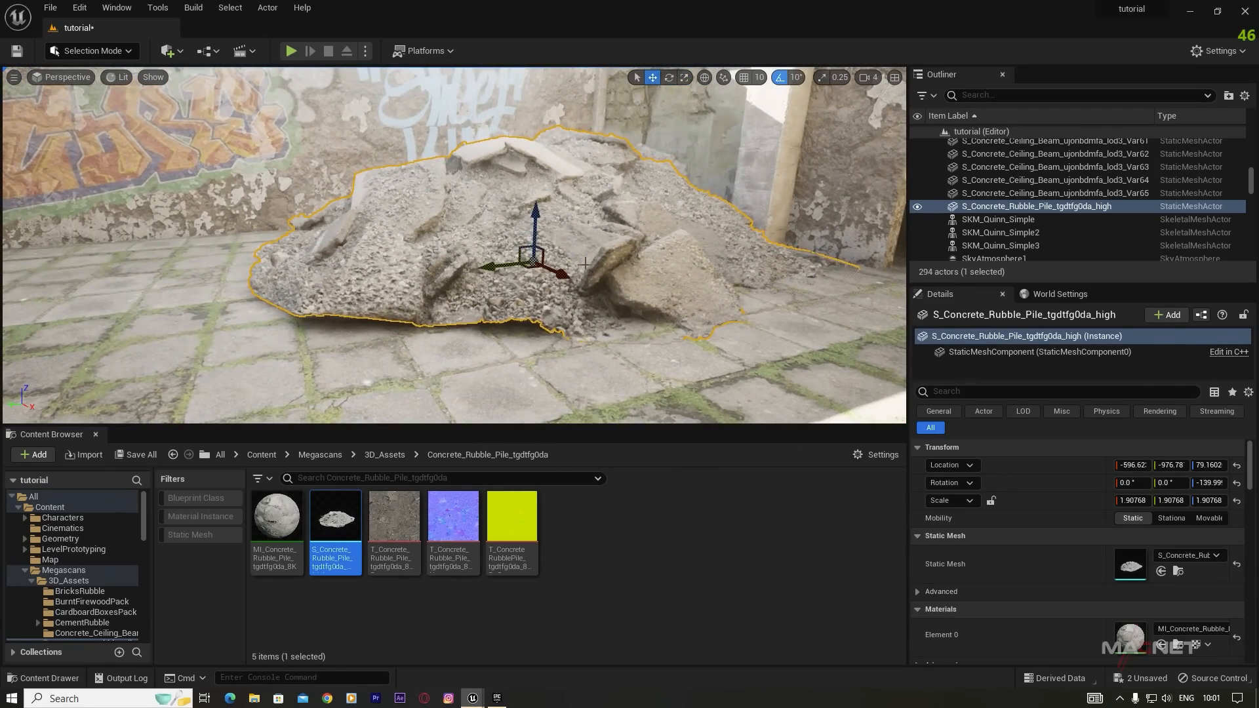
drag(538, 215, 538, 224)
key(a)
right_drag(577, 278, 612, 283)
drag(612, 282, 469, 253)
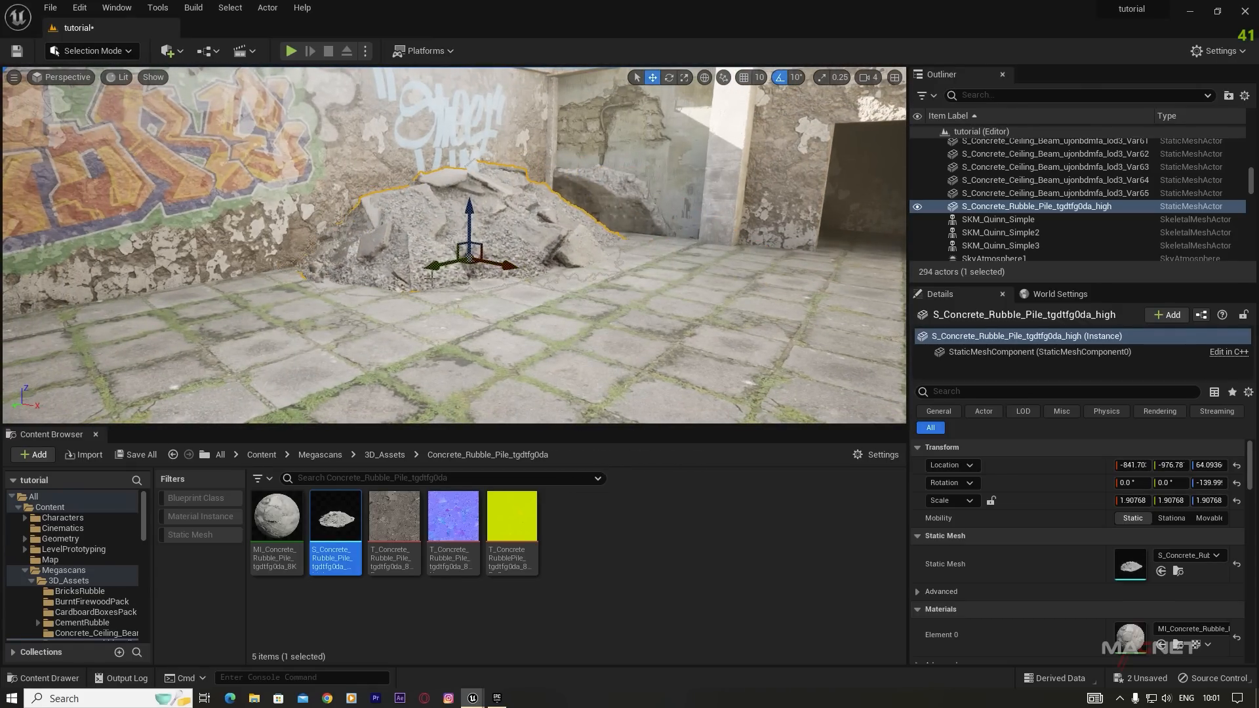
Step: Duplicate the rubble pile twice along the graffiti wall, at about Y -822 rotated to -40° and about Y -382 rotated to -120°
alt+drag(493, 253, 310, 292)
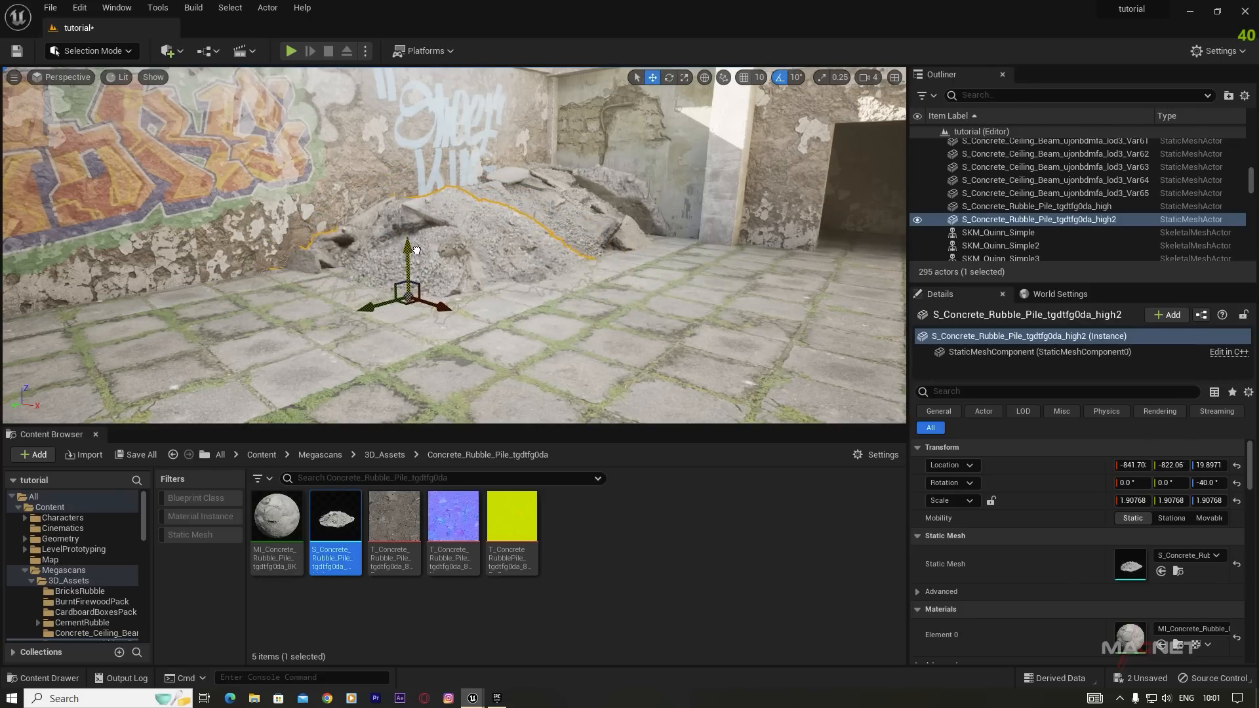
key(d)
right_drag(452, 278, 426, 278)
alt+drag(385, 293, 112, 289)
right_drag(112, 289, 49, 294)
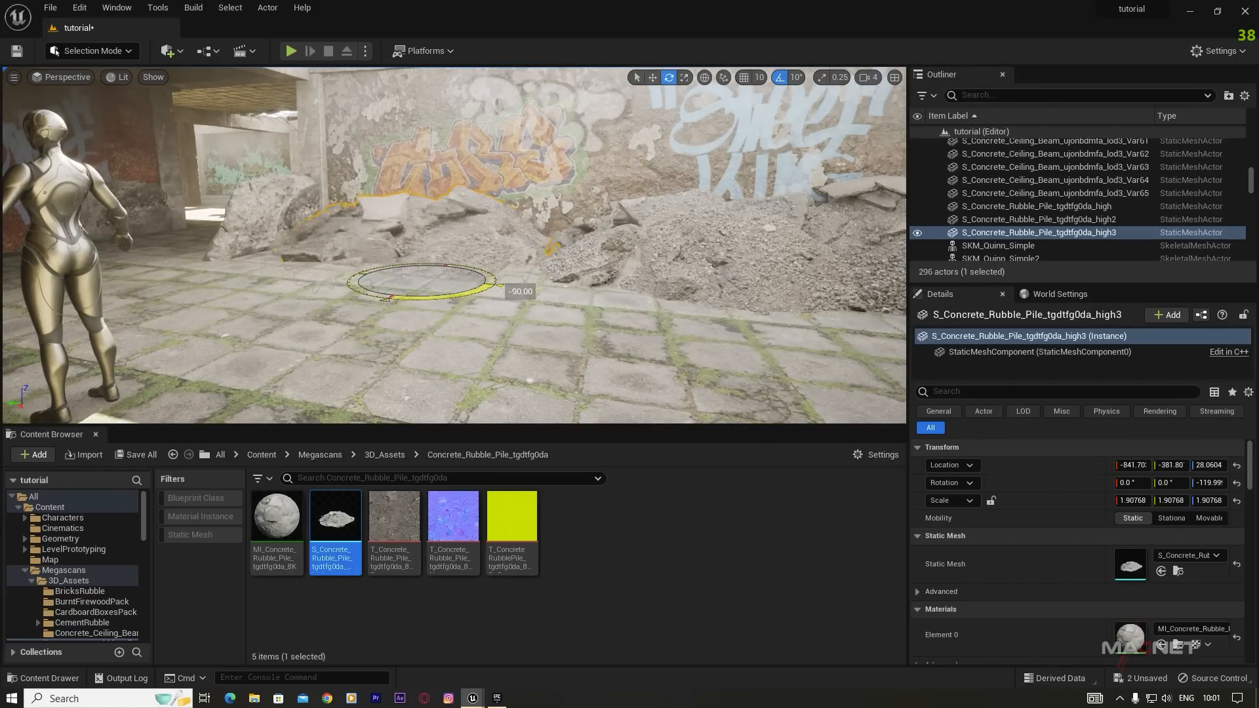
right_drag(452, 317, 499, 317)
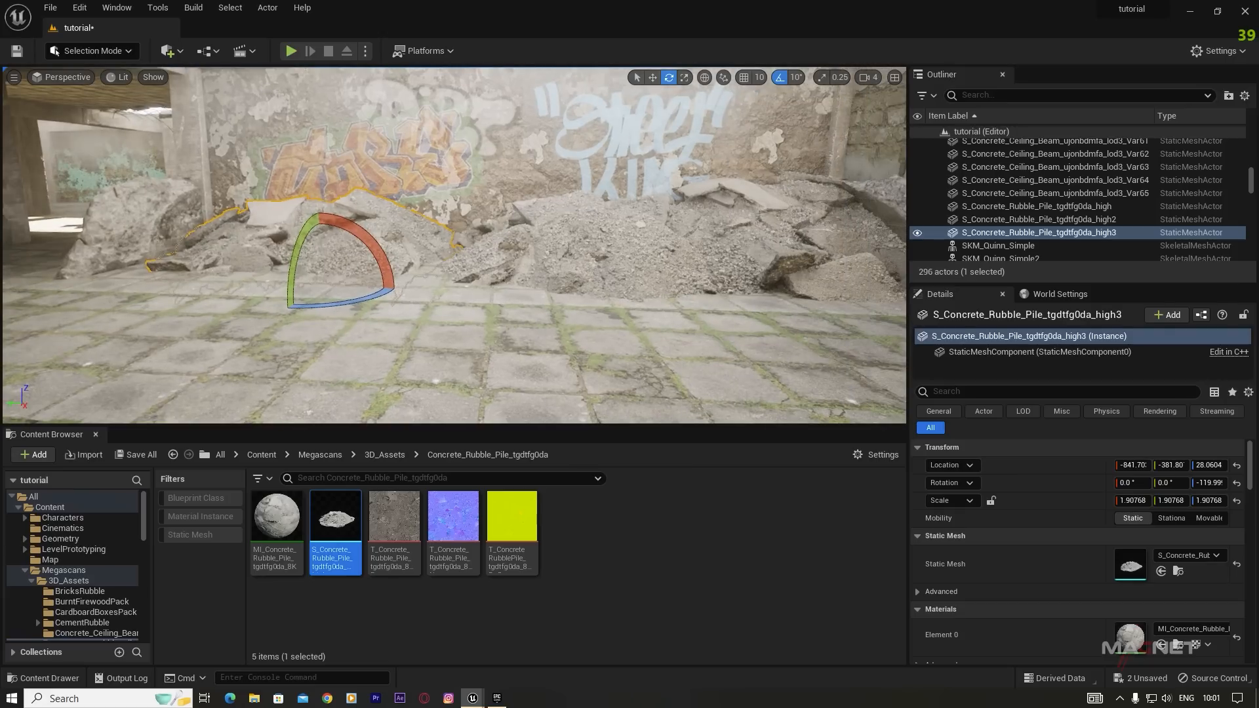
Step: Duplicate the pile in front of the others at about X -580, Y -784, flattening it to Z scale 0.74 and raising it to about Z 81
key(w)
alt+drag(244, 302, 489, 374)
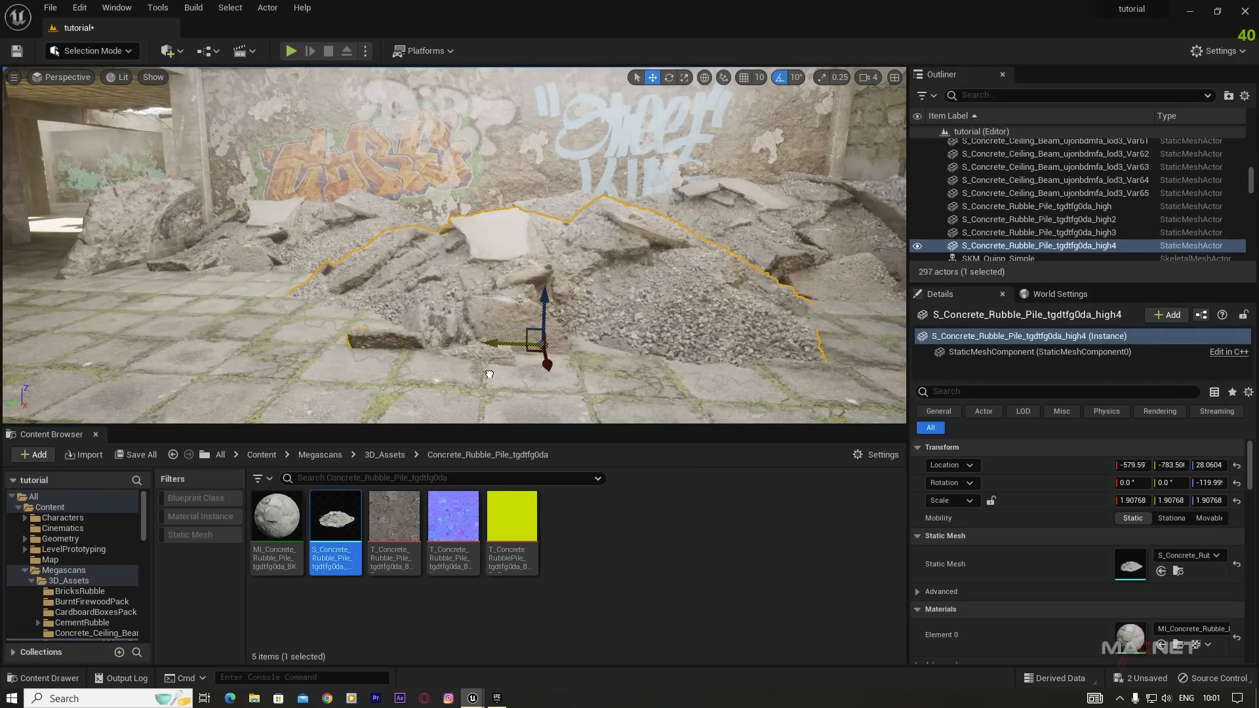
drag(545, 297, 543, 254)
key(r)
key(w)
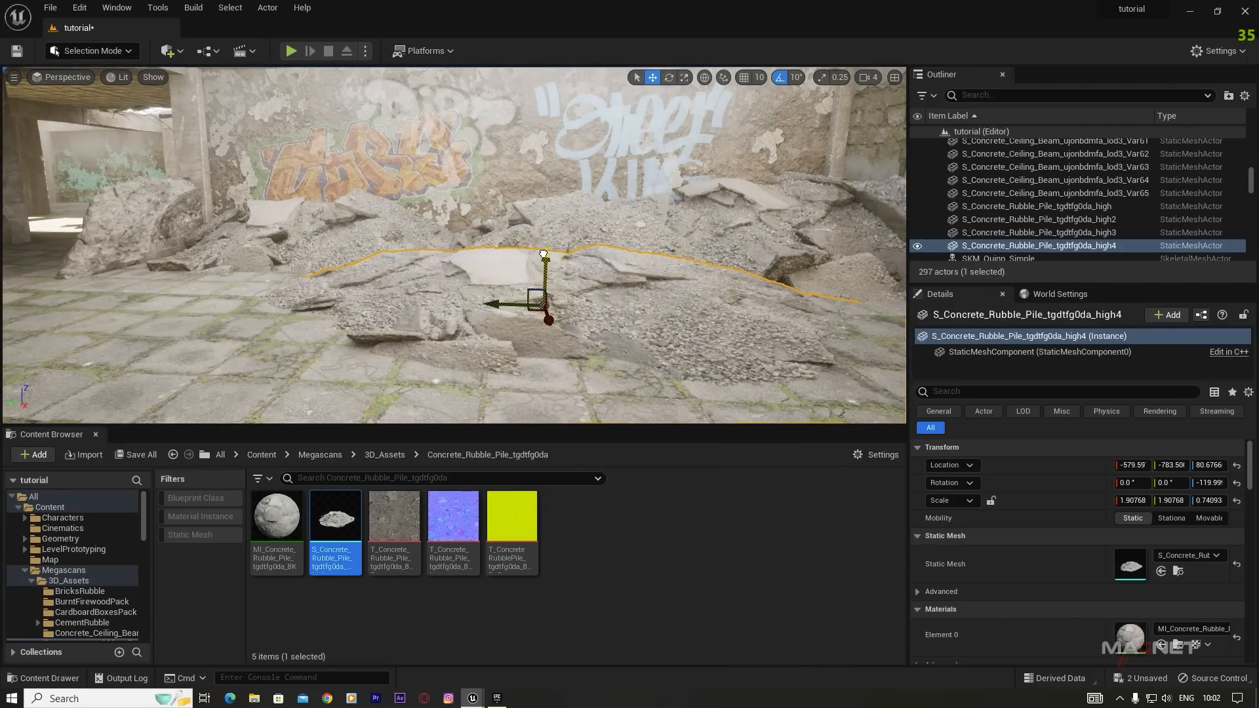
Step: Shift the flattened pile, then place a copy at about X -655, Y -783, rotated to 0° and sunk to about Z 63
right_drag(431, 270, 420, 269)
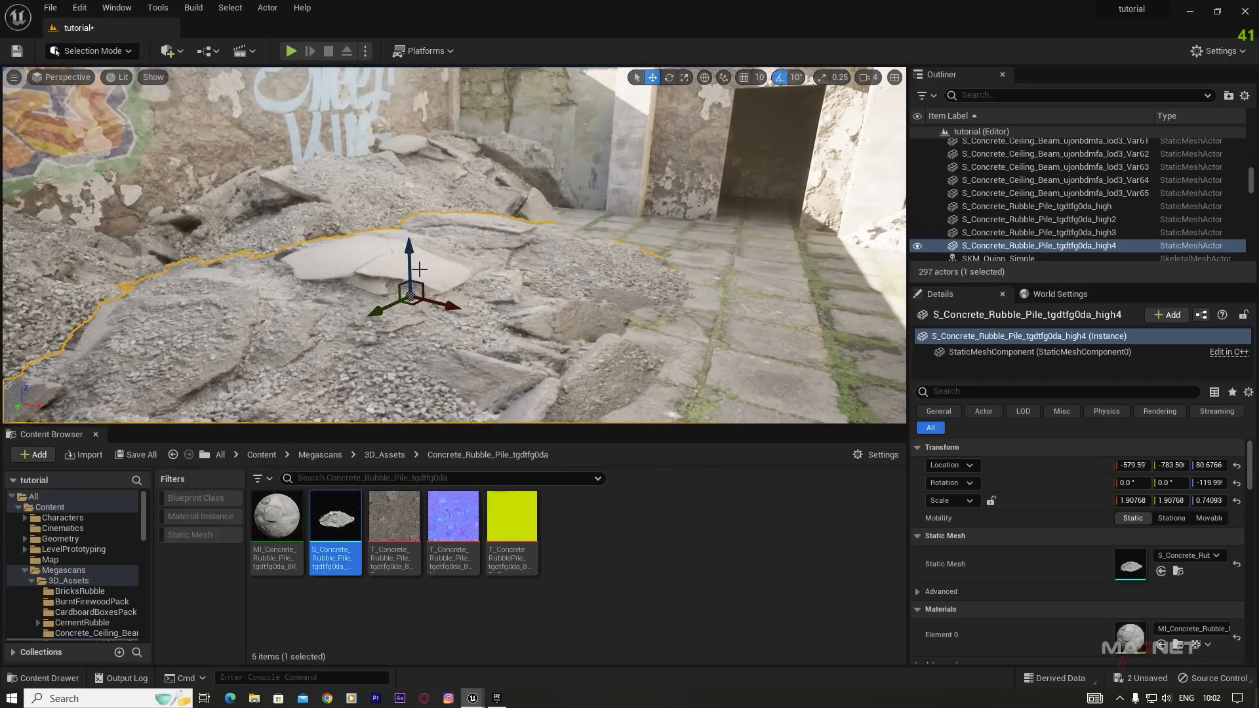
drag(385, 311, 464, 250)
right_drag(403, 269, 403, 268)
alt+drag(365, 285, 285, 305)
drag(286, 234, 285, 252)
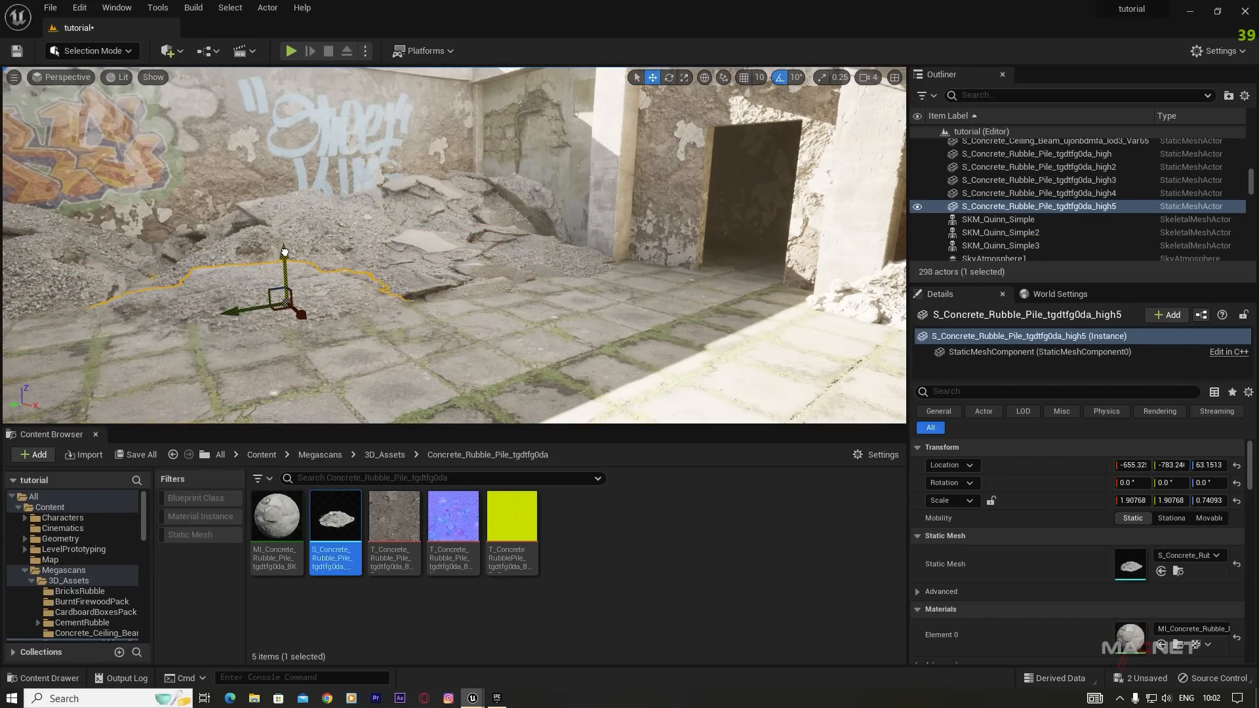
Step: Move the first rubble pile to about Y -1154 and copy it to the orange graffiti wall and other rooms, turning one copy to -210°
right_drag(394, 286, 503, 270)
click(514, 270)
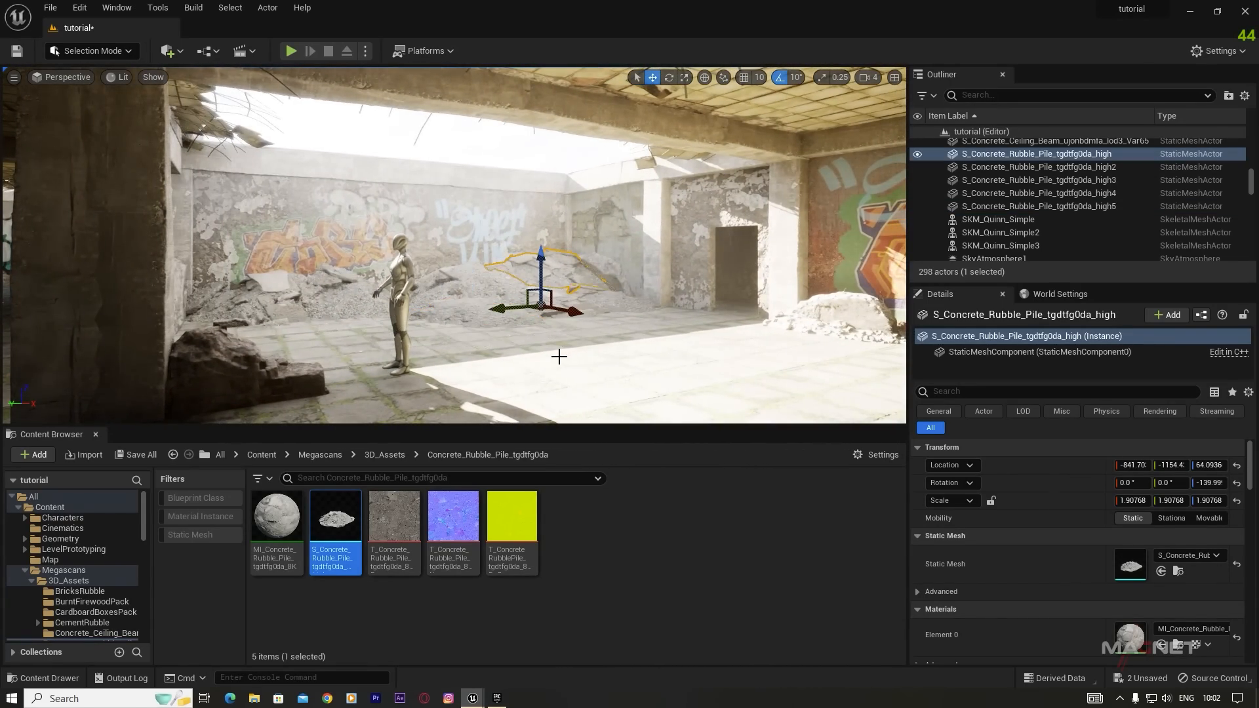
right_drag(560, 356, 623, 354)
right_drag(396, 328, 472, 327)
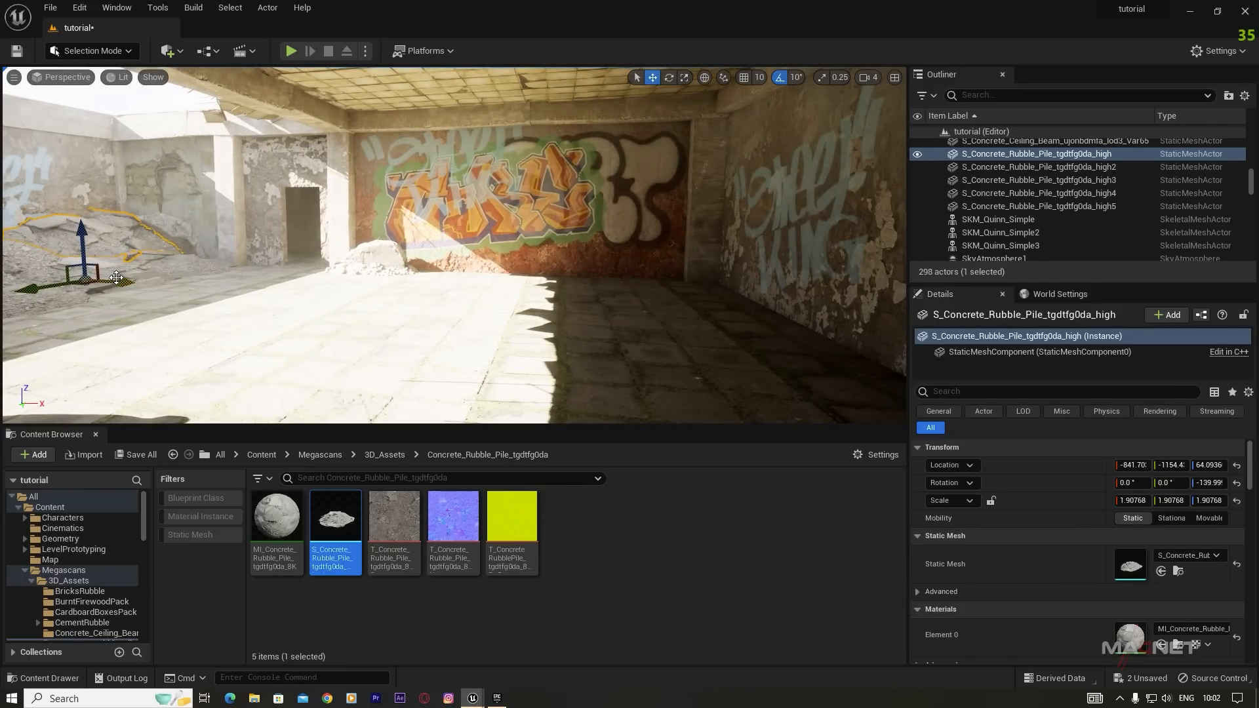
alt+drag(117, 278, 488, 339)
alt+drag(751, 370, 741, 317)
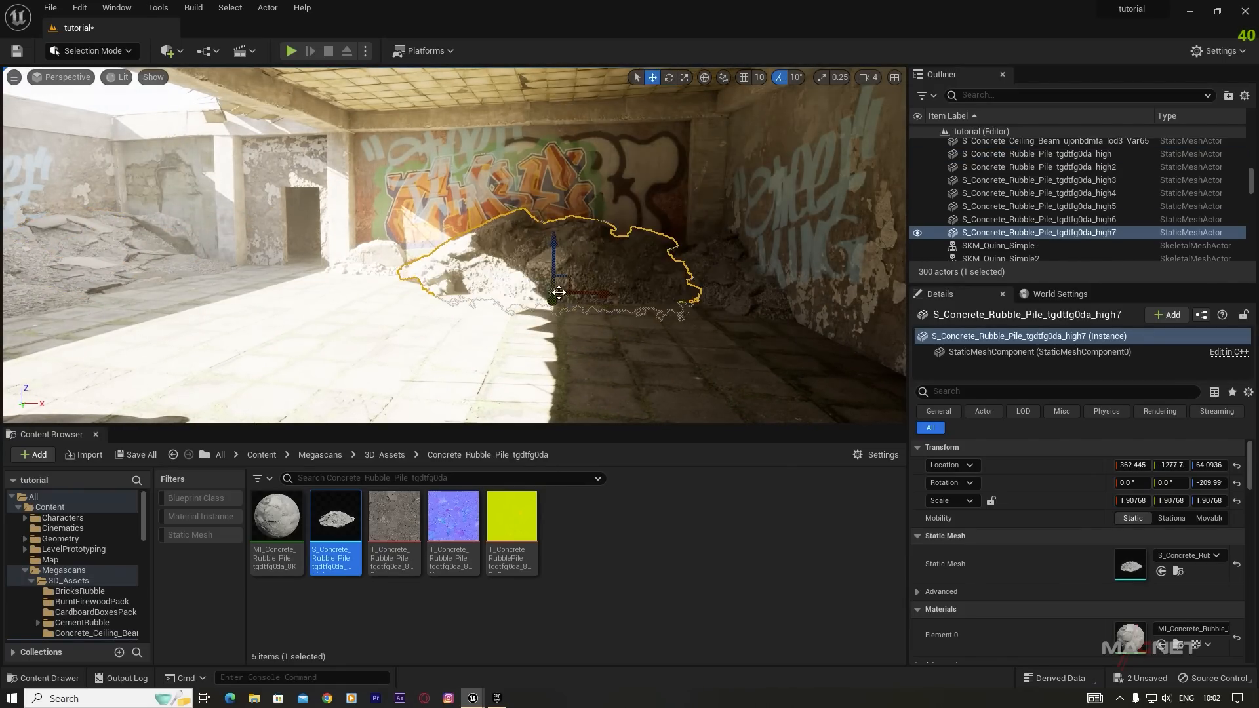
right_drag(558, 246, 506, 292)
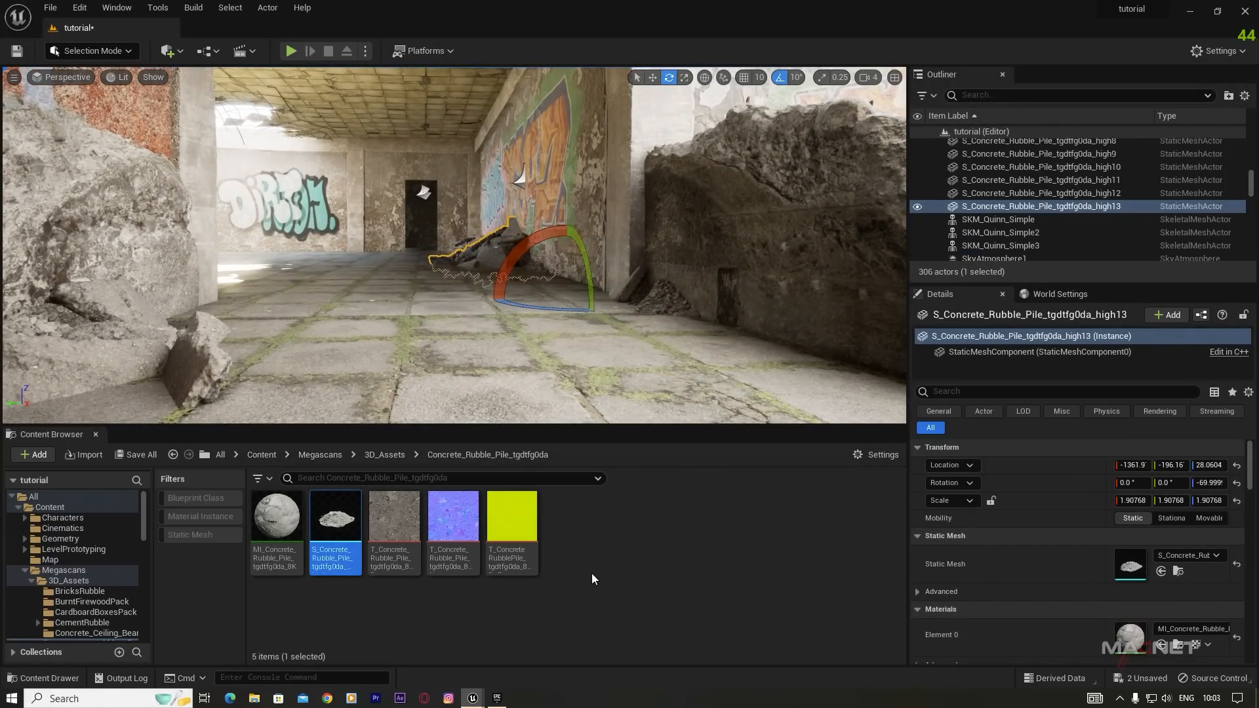
Step: Add the other downloaded Concrete Rubble Pile from Quixel Bridge to the project at Nanite quality
click(59, 507)
right_click(569, 593)
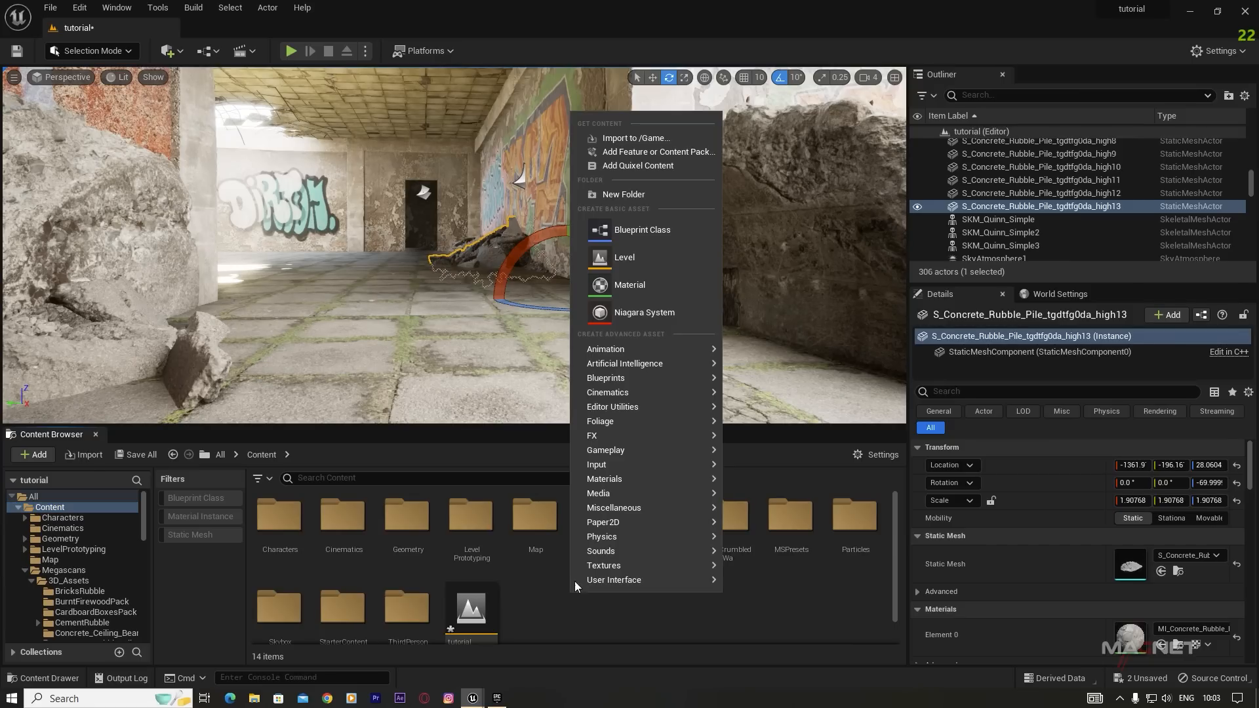
click(609, 166)
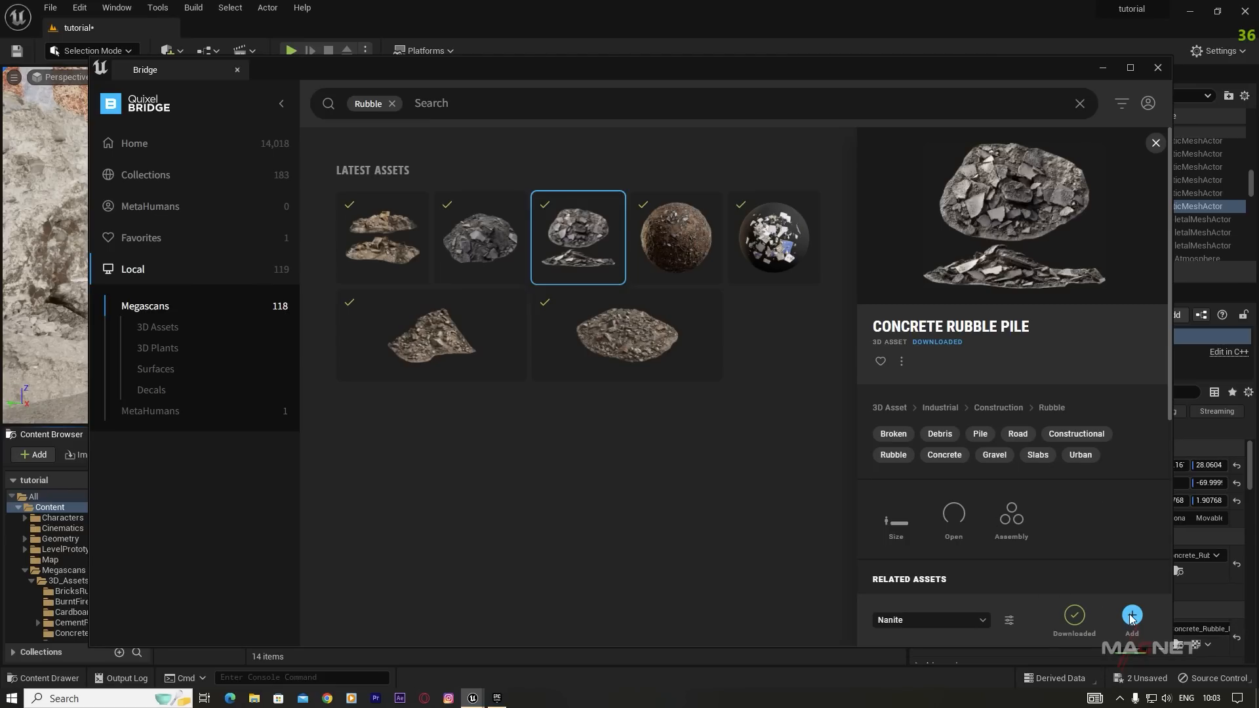
click(1104, 69)
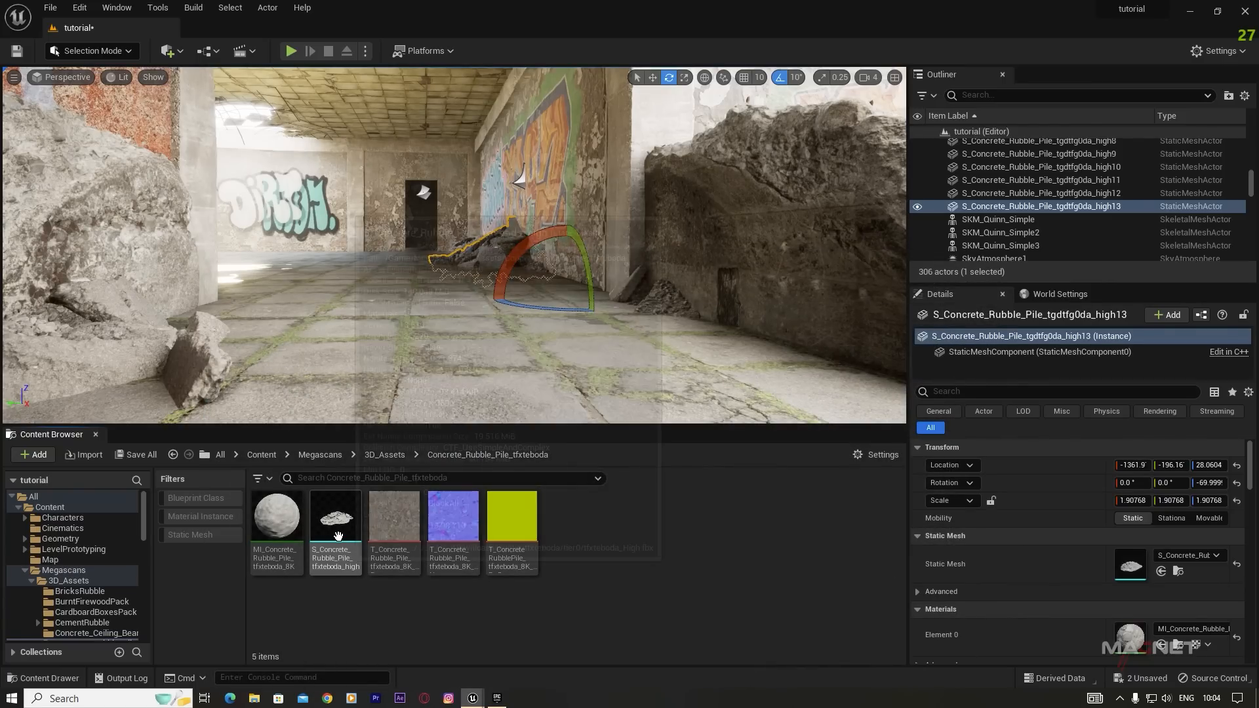
Step: Place the new rubble pile beside the crumbled wall at about X -732, Y -68, rotated to about -80°
drag(339, 517, 576, 329)
key(s)
right_drag(575, 330, 463, 362)
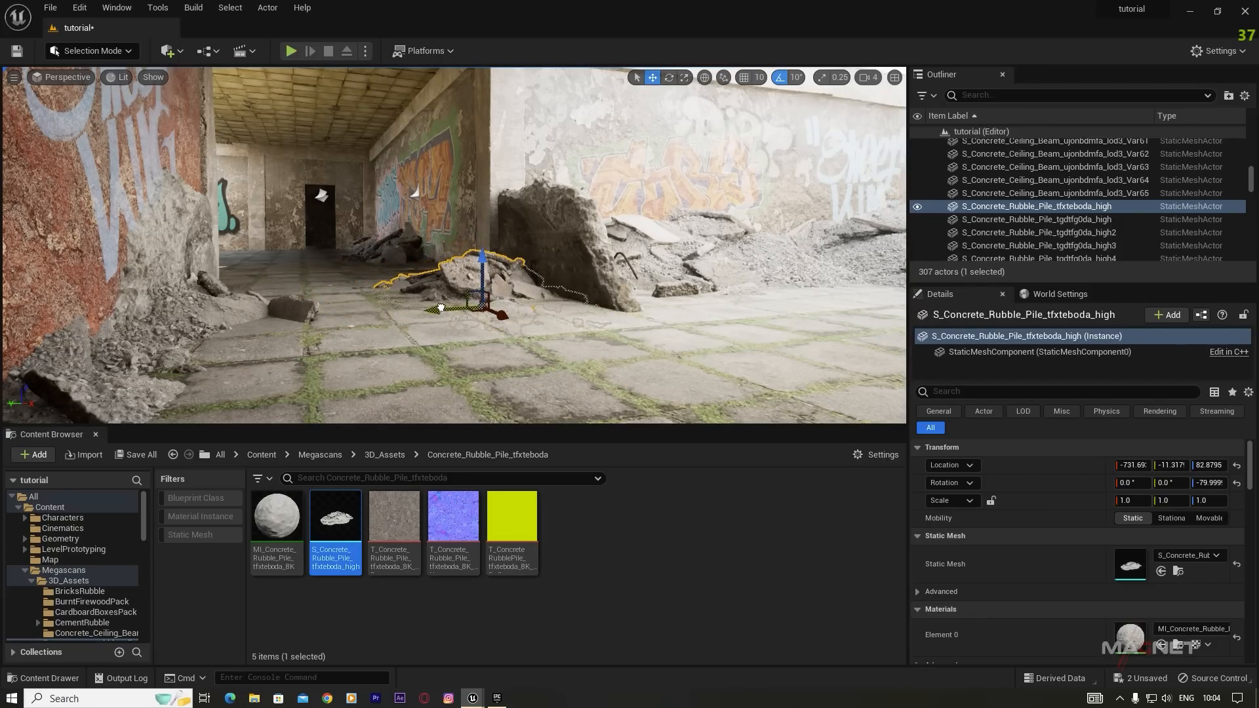
mouse_move(277, 321)
right_down()
mouse_move(367, 320)
mouse_move(334, 347)
mouse_move(278, 321)
right_up()
key(d)
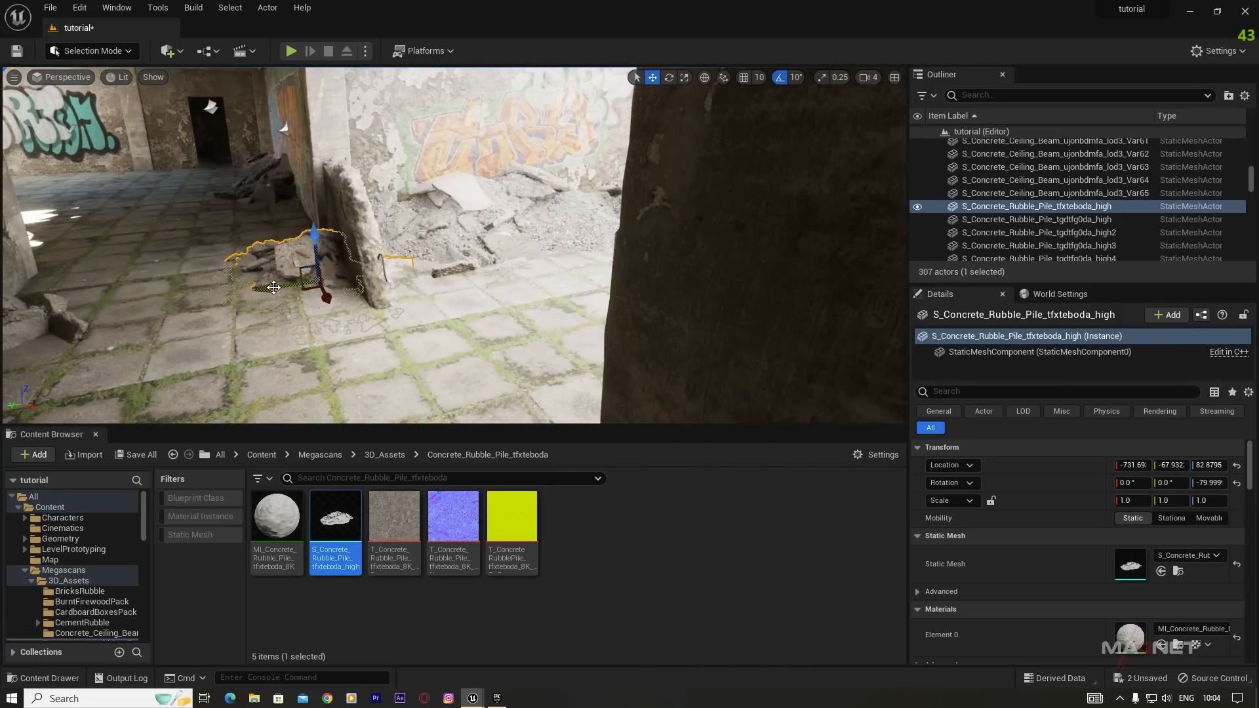
Step: Scatter copies of the new rubble pile along the rubble edges and through the rooms, scaling one to about 0.81 and rotating it to -50°
alt+drag(274, 287, 560, 259)
key(a)
right_drag(474, 285, 619, 286)
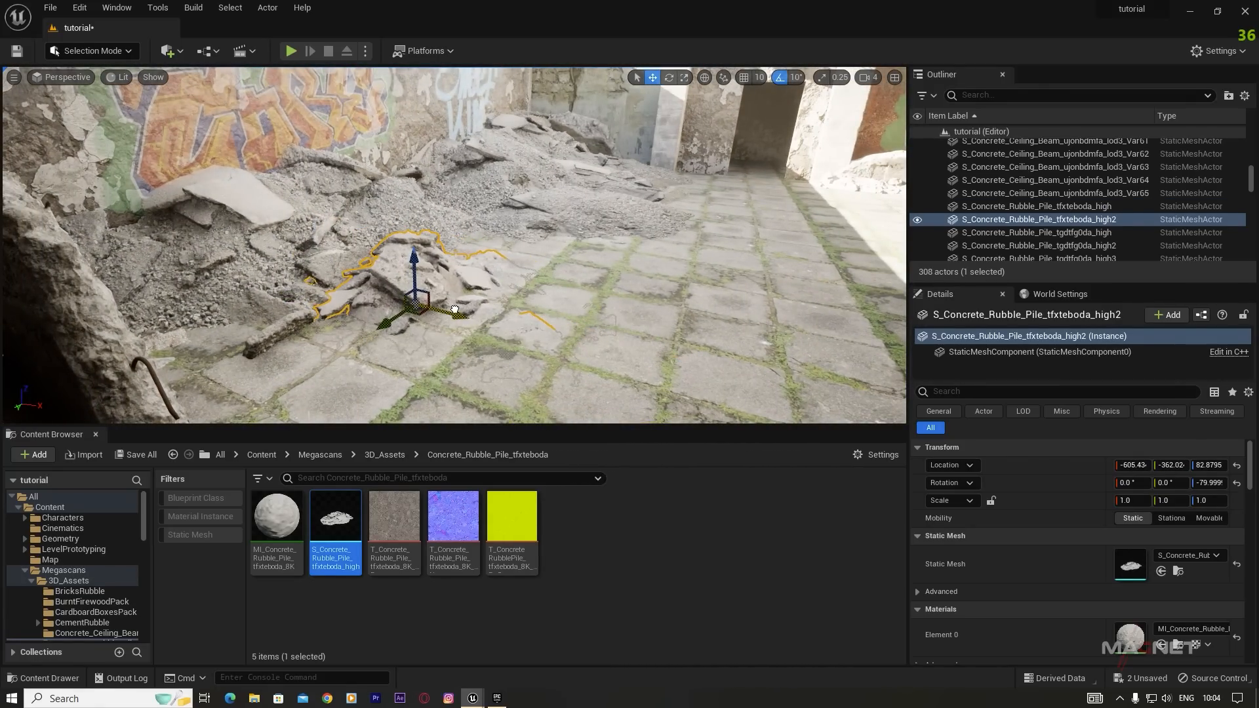
key(d)
right_drag(474, 285, 299, 288)
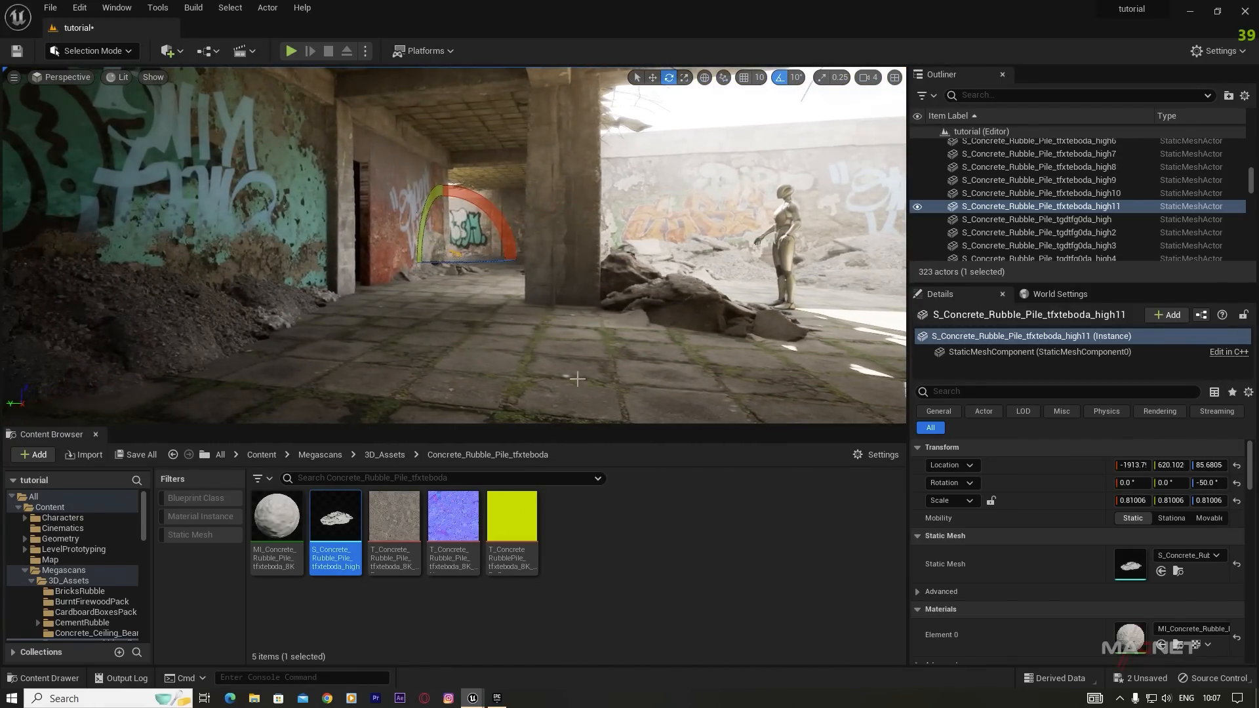
Step: Play the level from the shaded floor near the pillar, run the character past the rubble, and inspect the dressed rooms
right_click(485, 355)
click(546, 343)
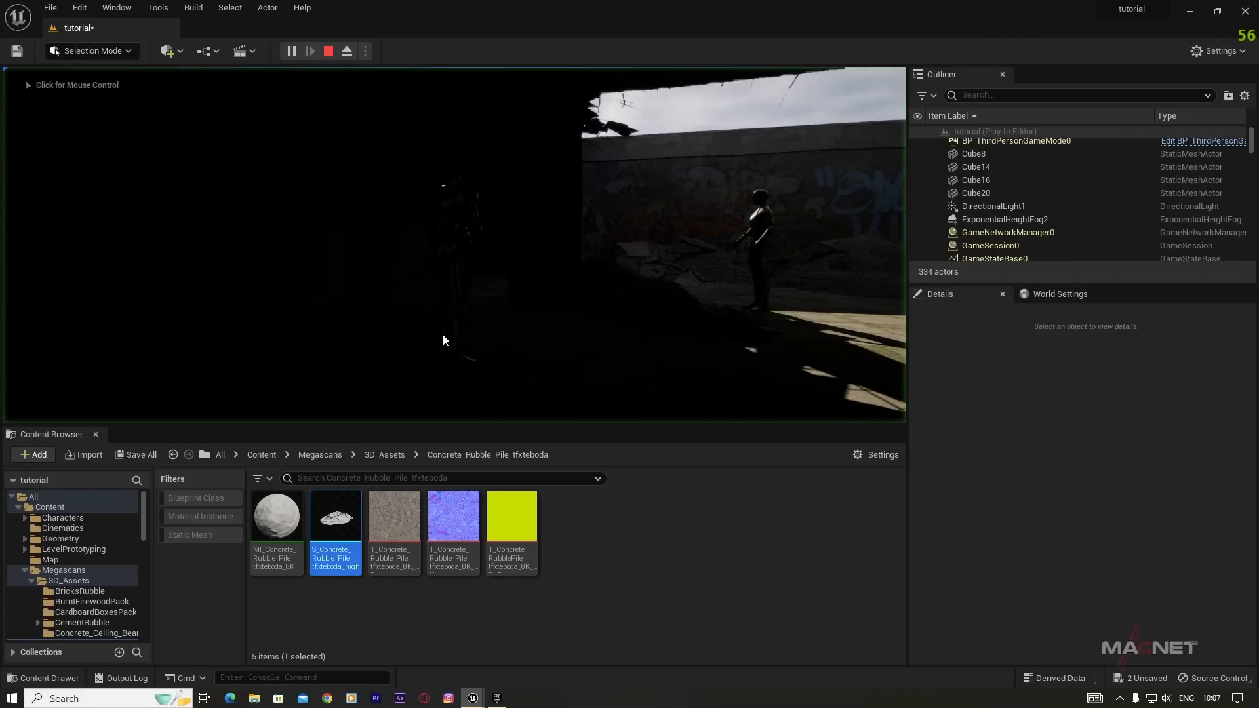
click(442, 338)
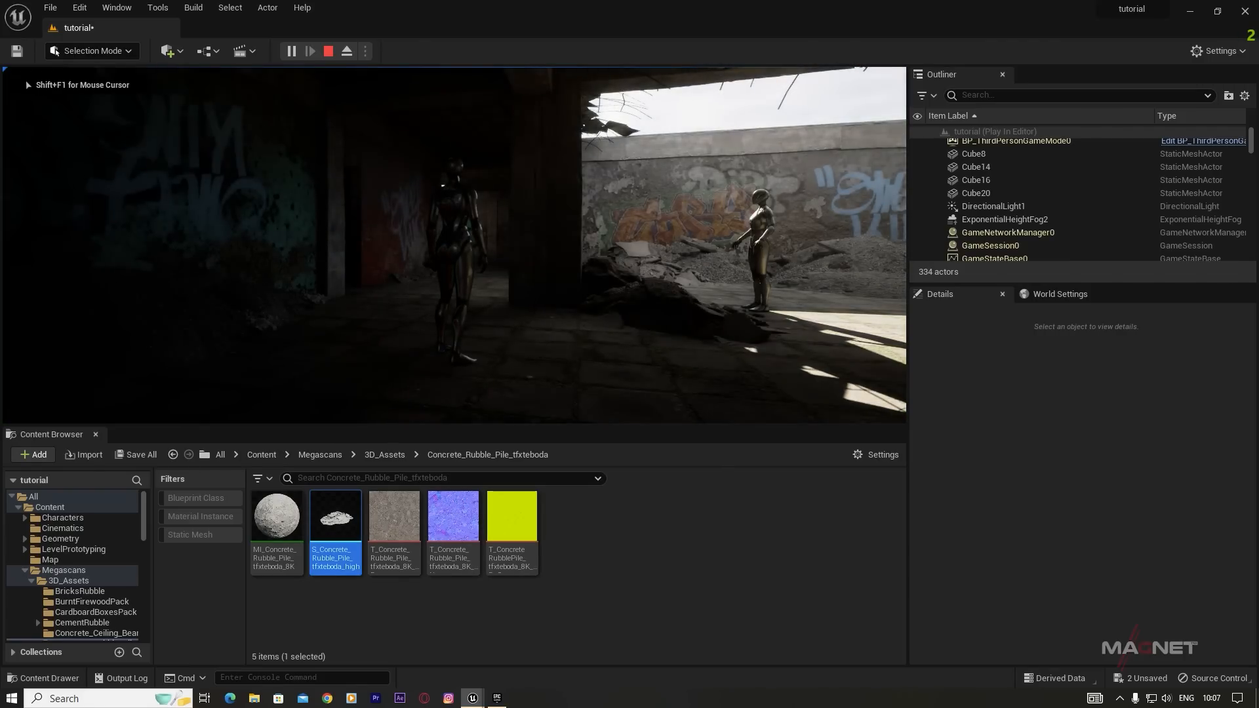
key(w)
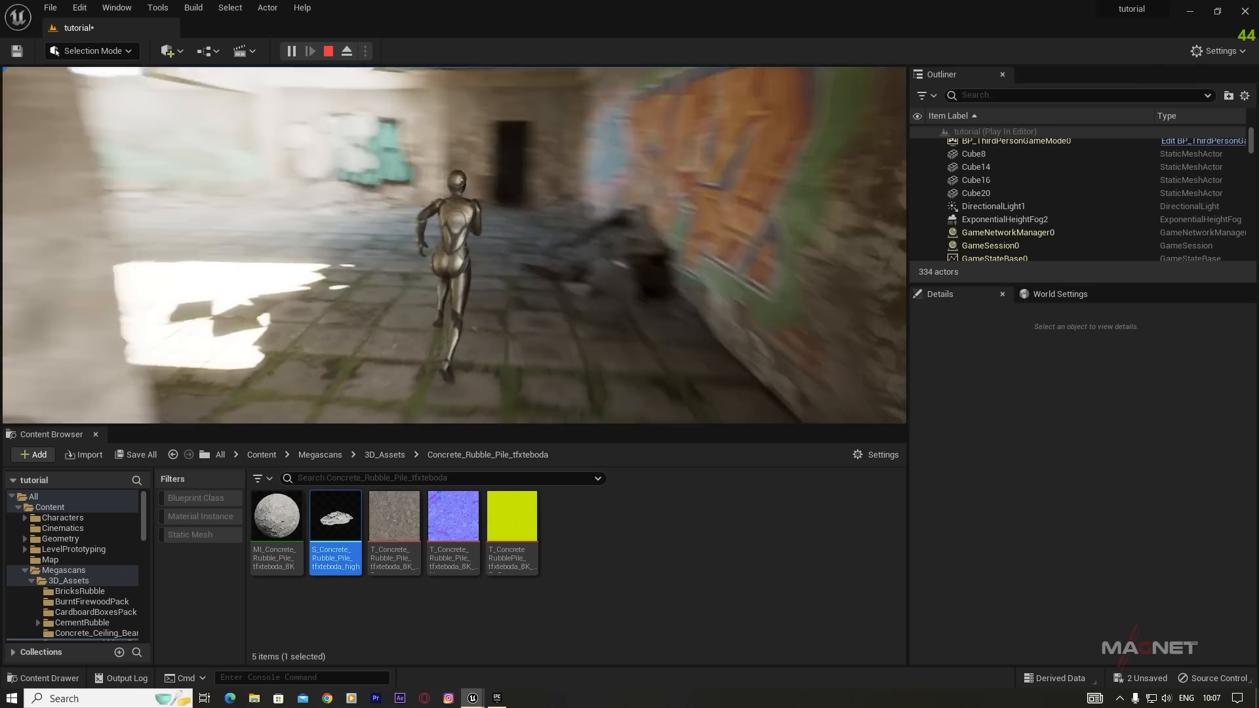
key(d)
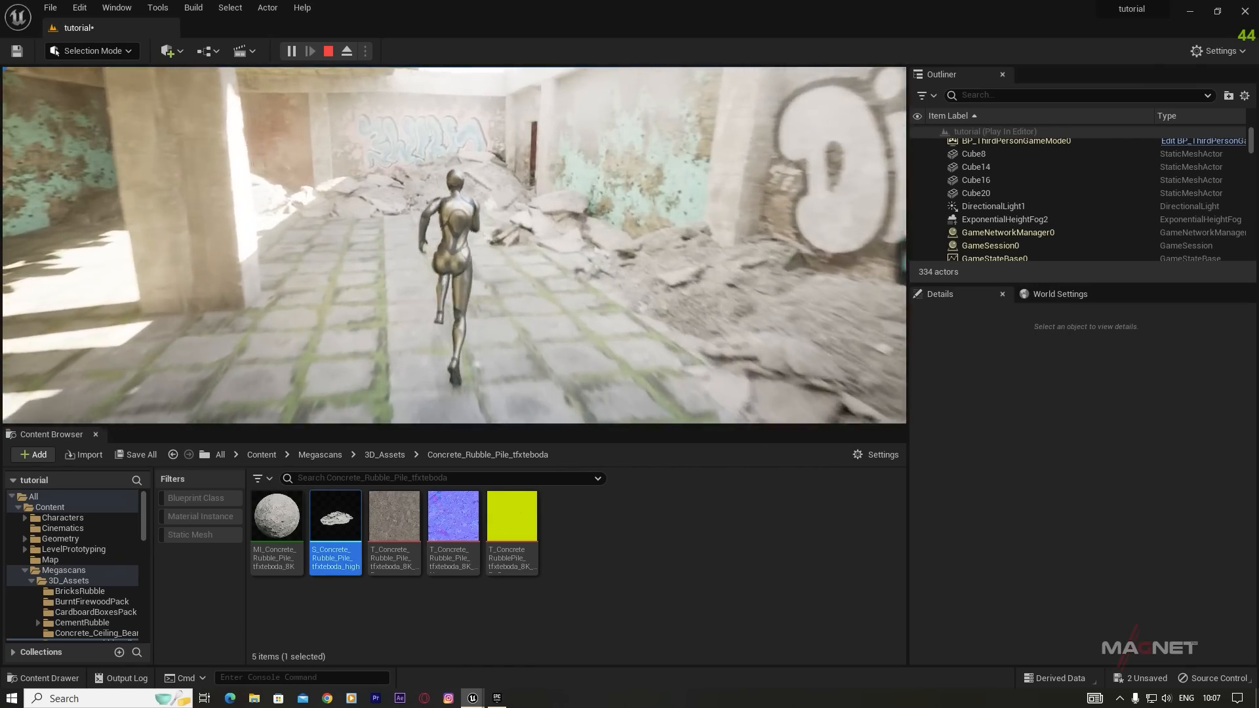
key(w)
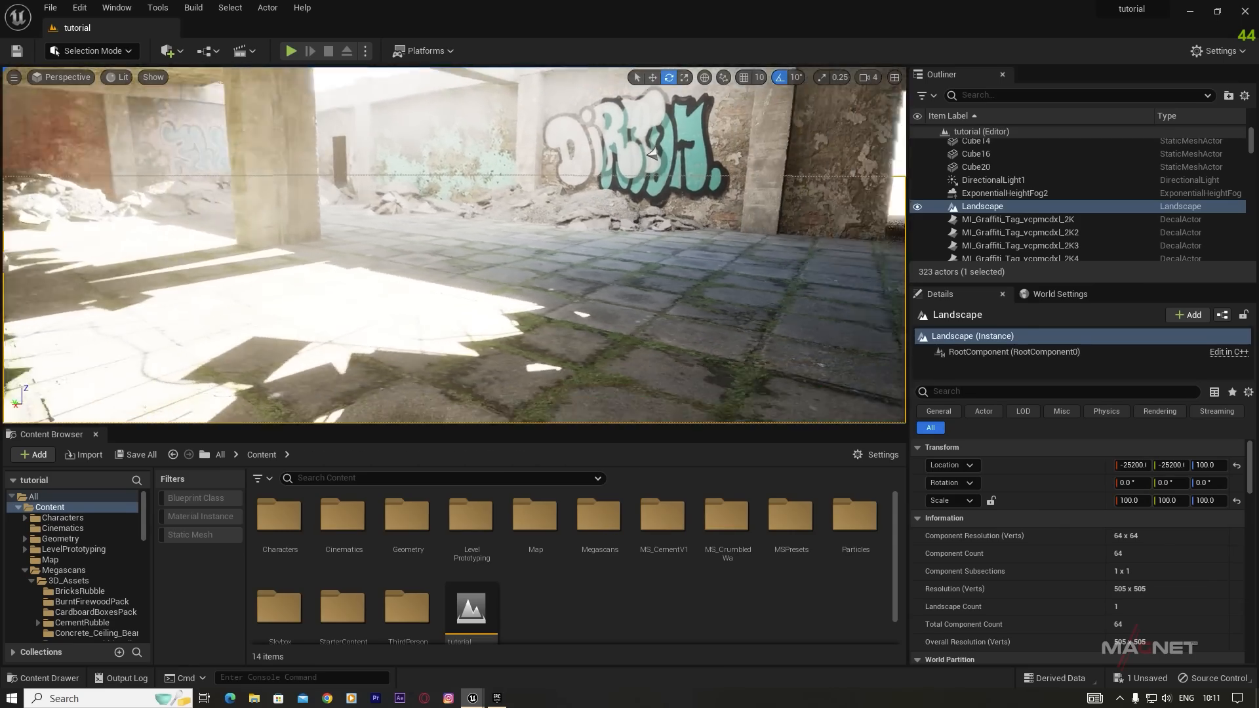
right_drag(367, 245, 642, 262)
right_drag(314, 420, 171, 366)
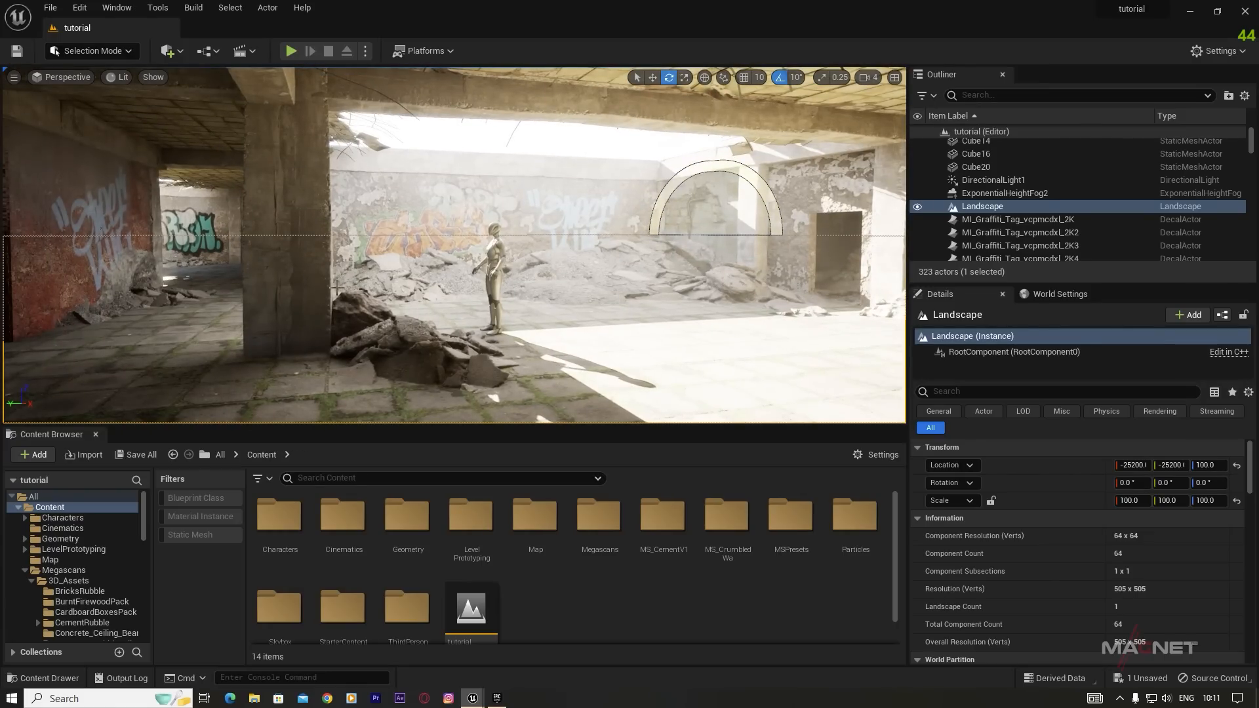
right_drag(656, 319, 557, 321)
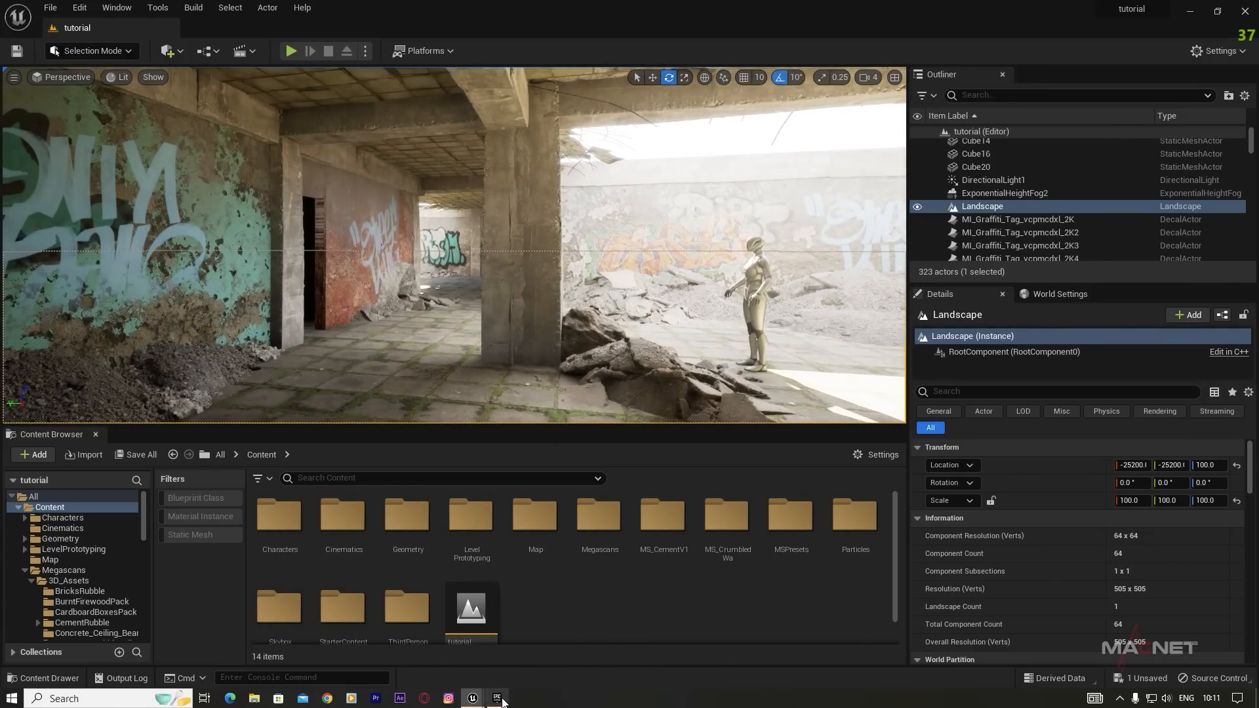
Step: Switch to the Epic Games Launcher and open Construction Site VOL. 1 - Supply and Material Props from the library
click(497, 698)
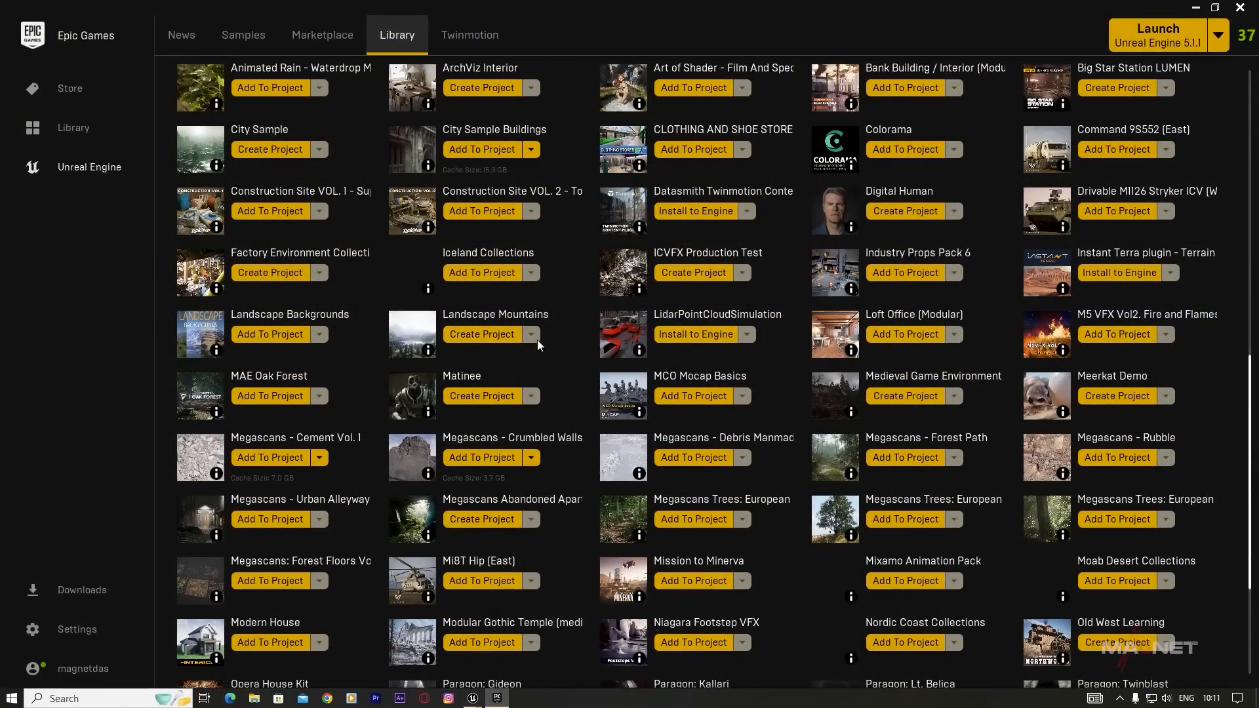
scroll(556, 245, up, 2)
scroll(573, 387, down, 3)
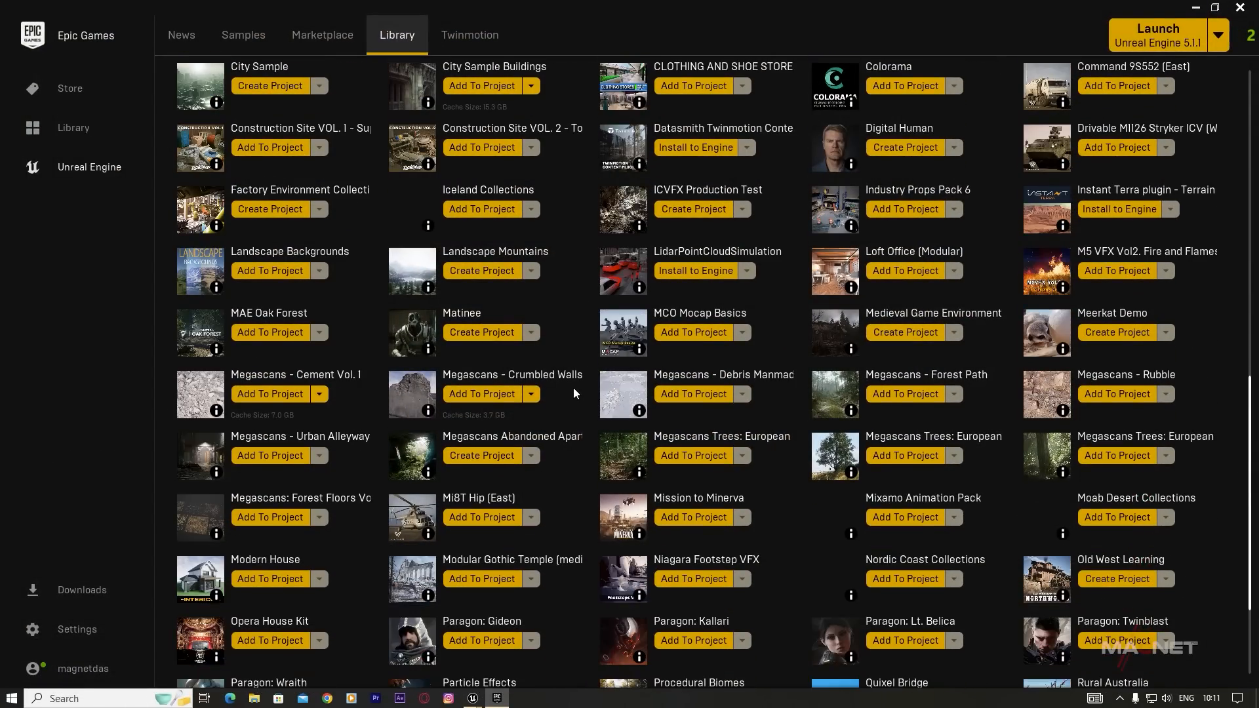
scroll(385, 387, down, 2)
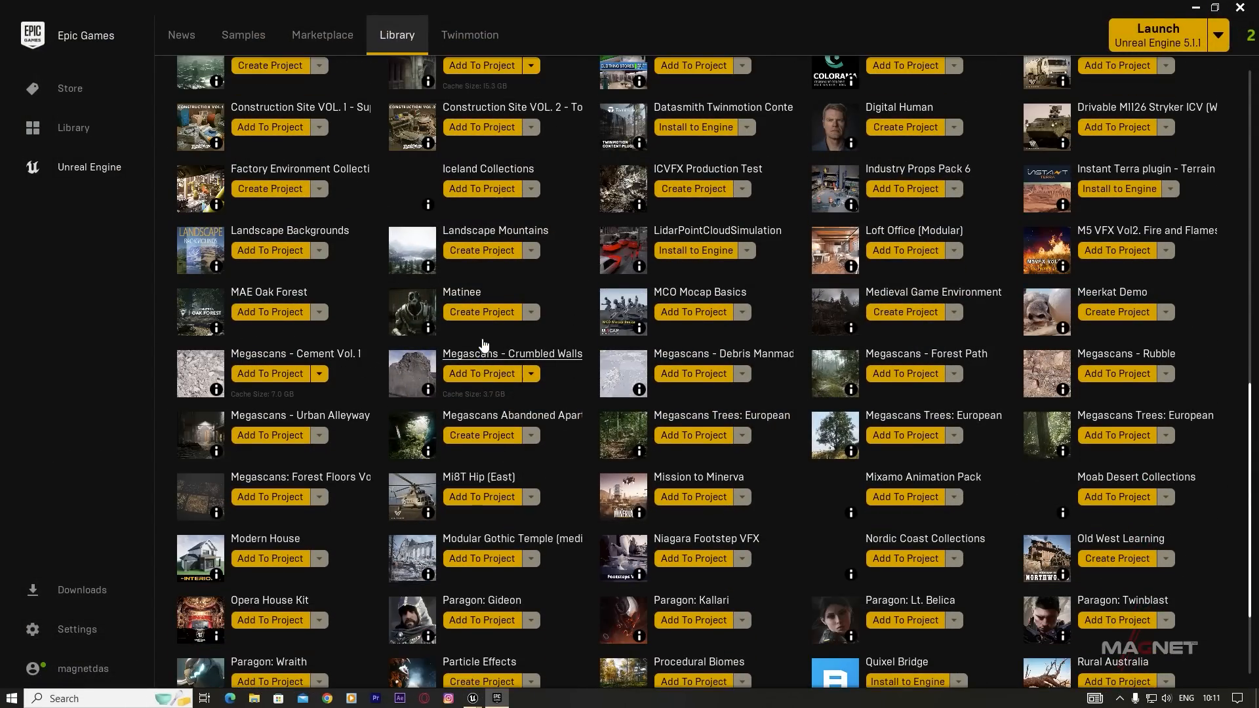
scroll(522, 210, up, 3)
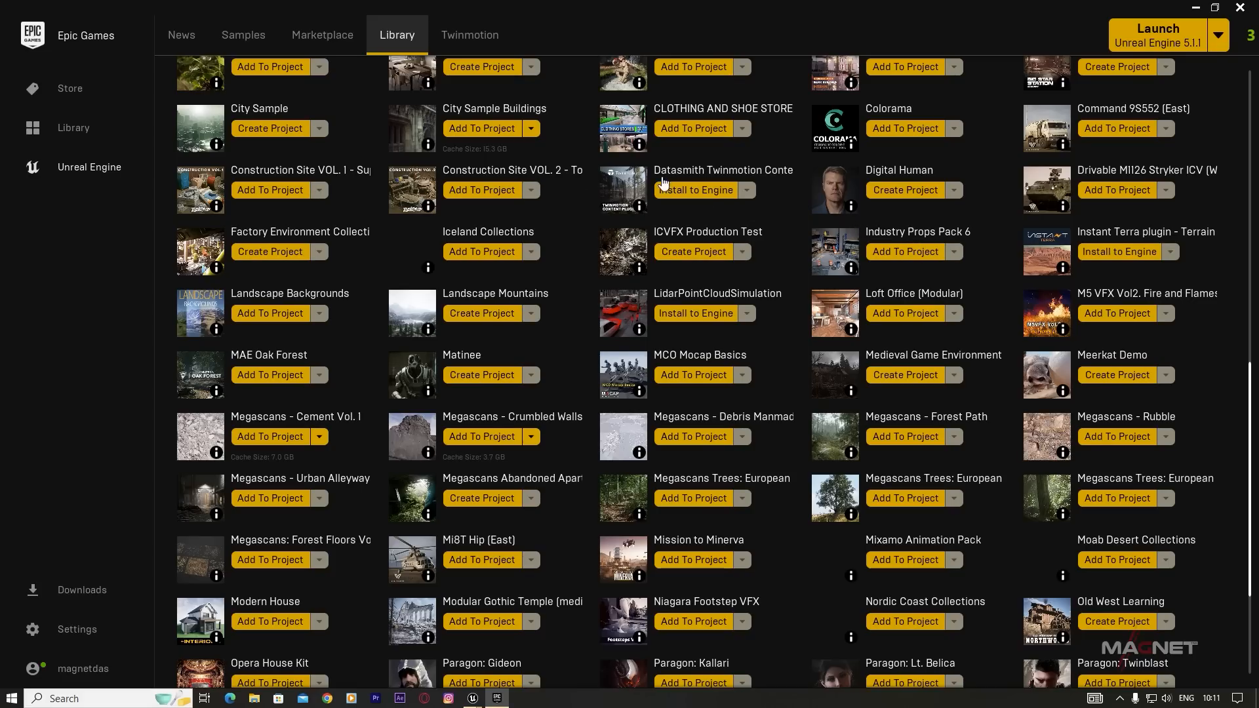
click(274, 171)
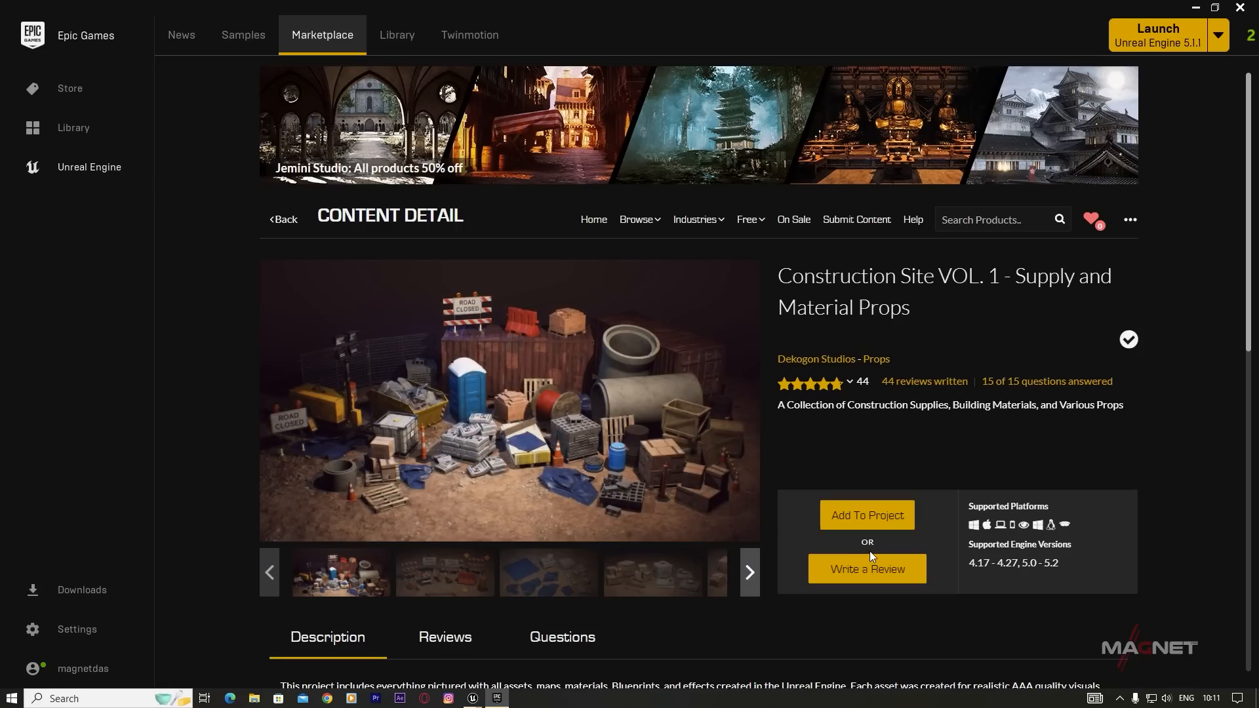
Step: Add the Construction Site VOL. 1 asset pack to the tutorial project
click(878, 521)
scroll(569, 341, down, 6)
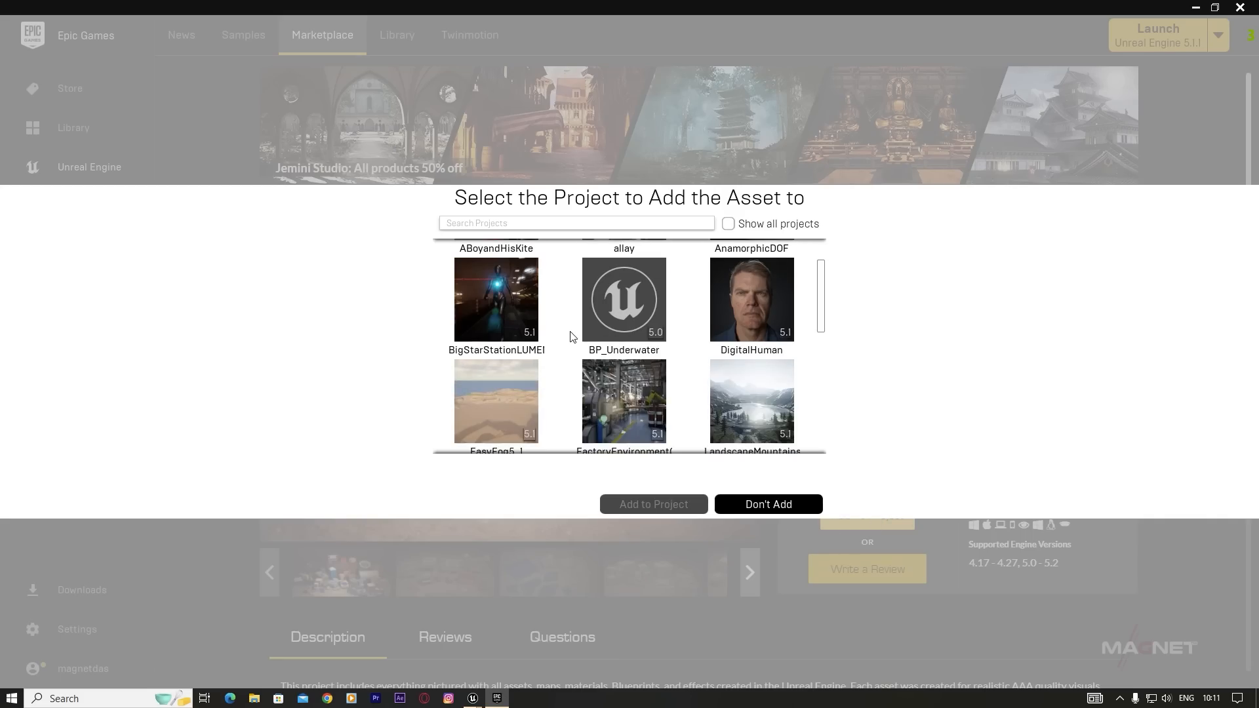
scroll(567, 354, down, 1)
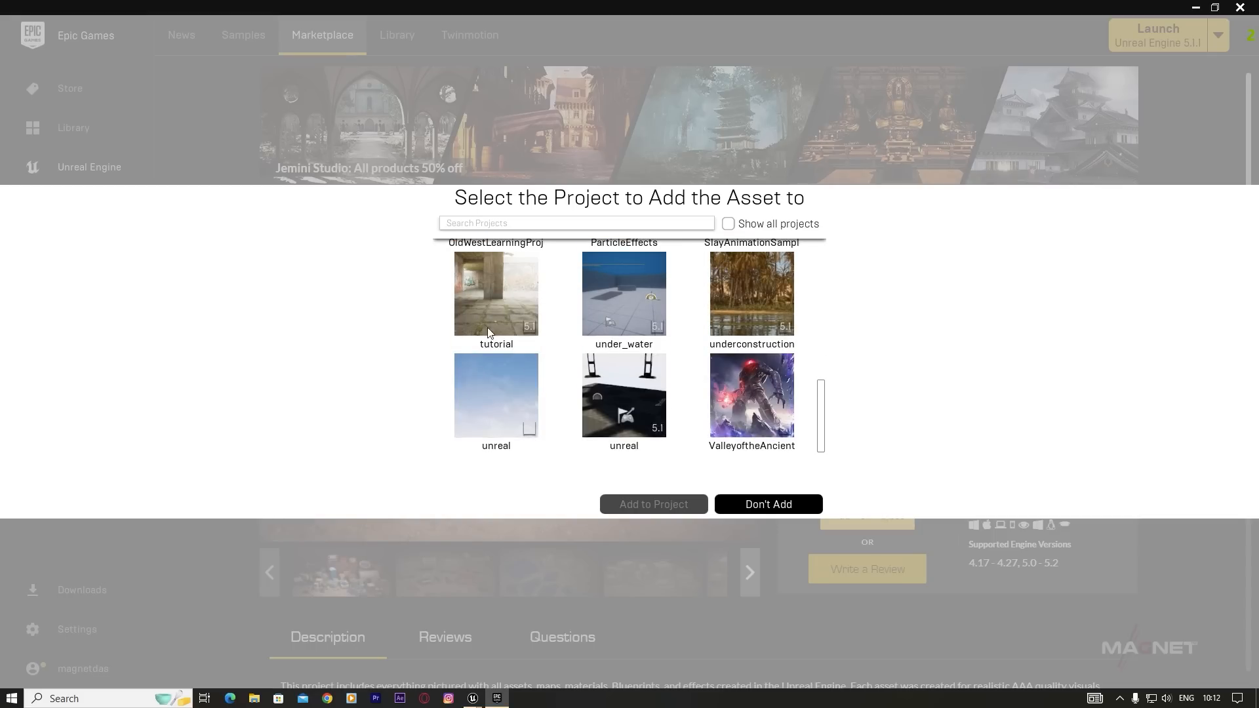
click(482, 288)
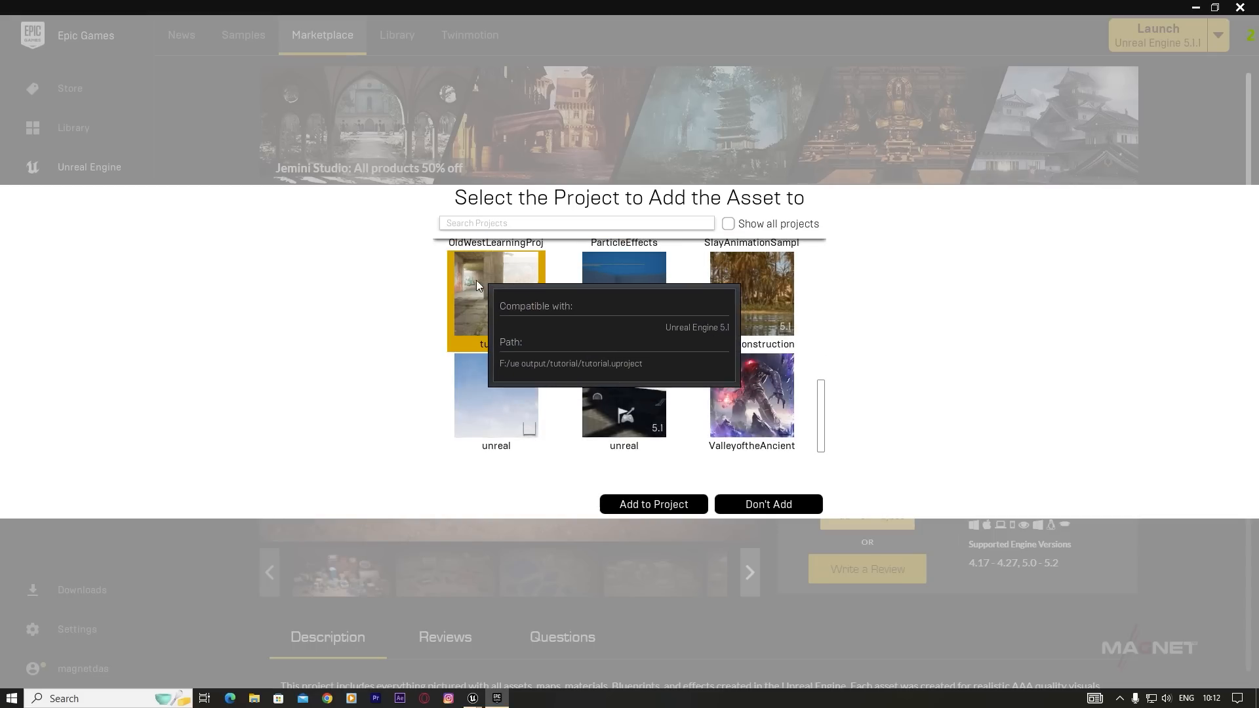
click(651, 503)
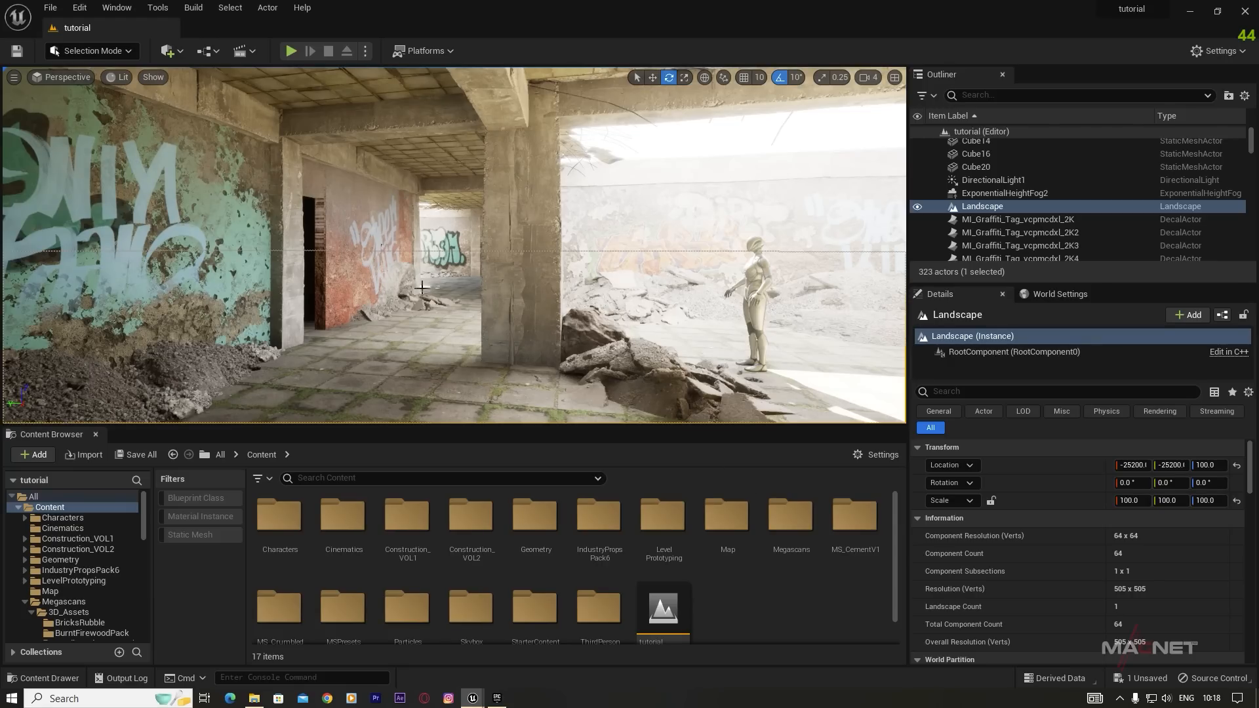
Step: Filter the main Content folder to static meshes, look through the available props, and turn the filter off
right_drag(500, 220, 498, 220)
click(57, 507)
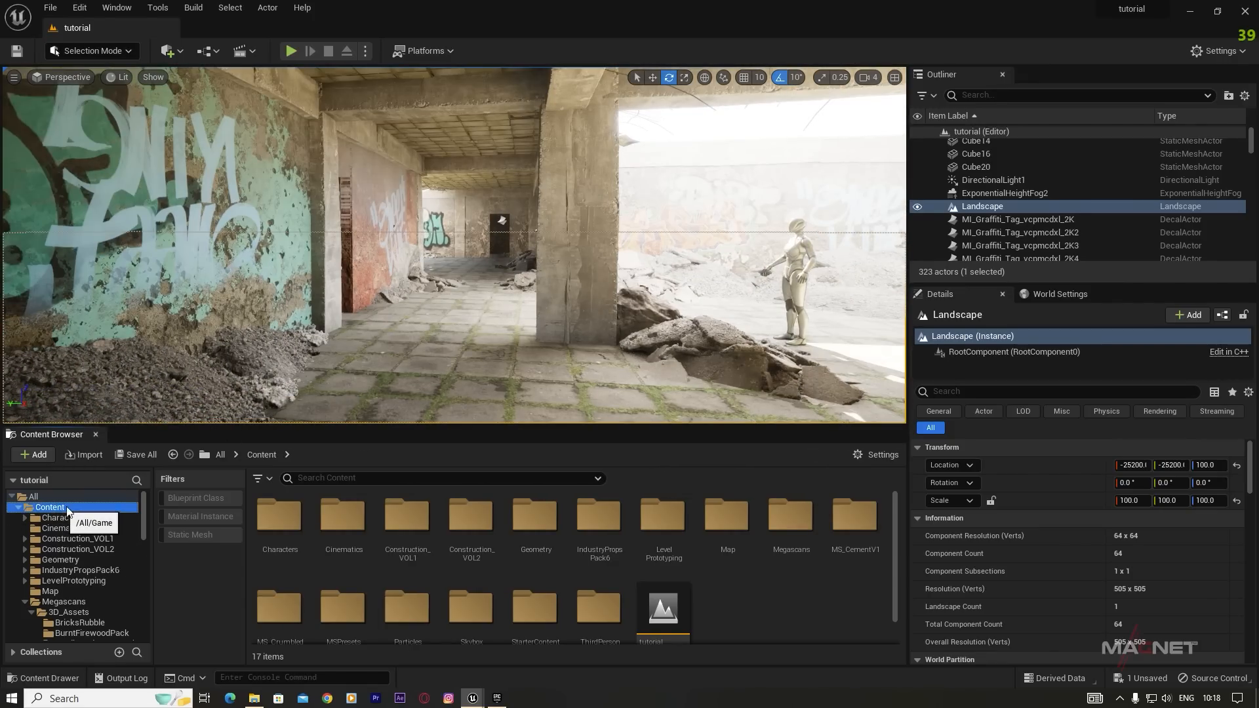
click(179, 534)
scroll(538, 564, down, 10)
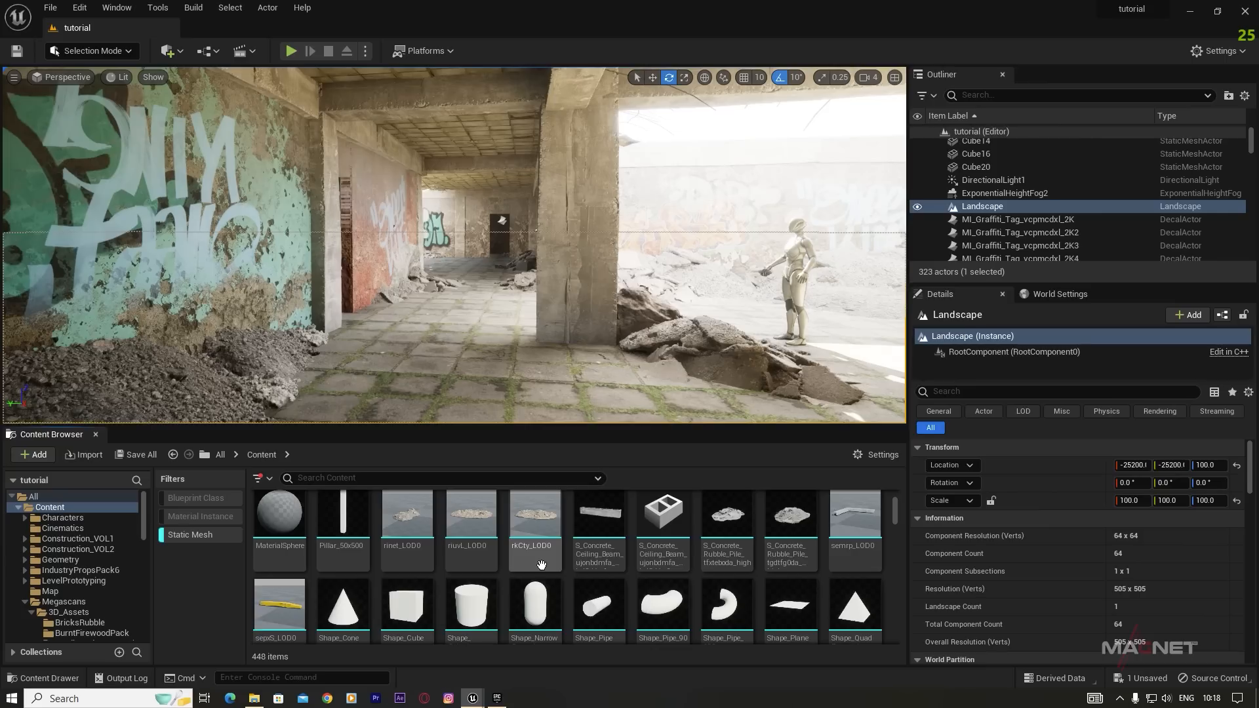
scroll(564, 565, down, 3)
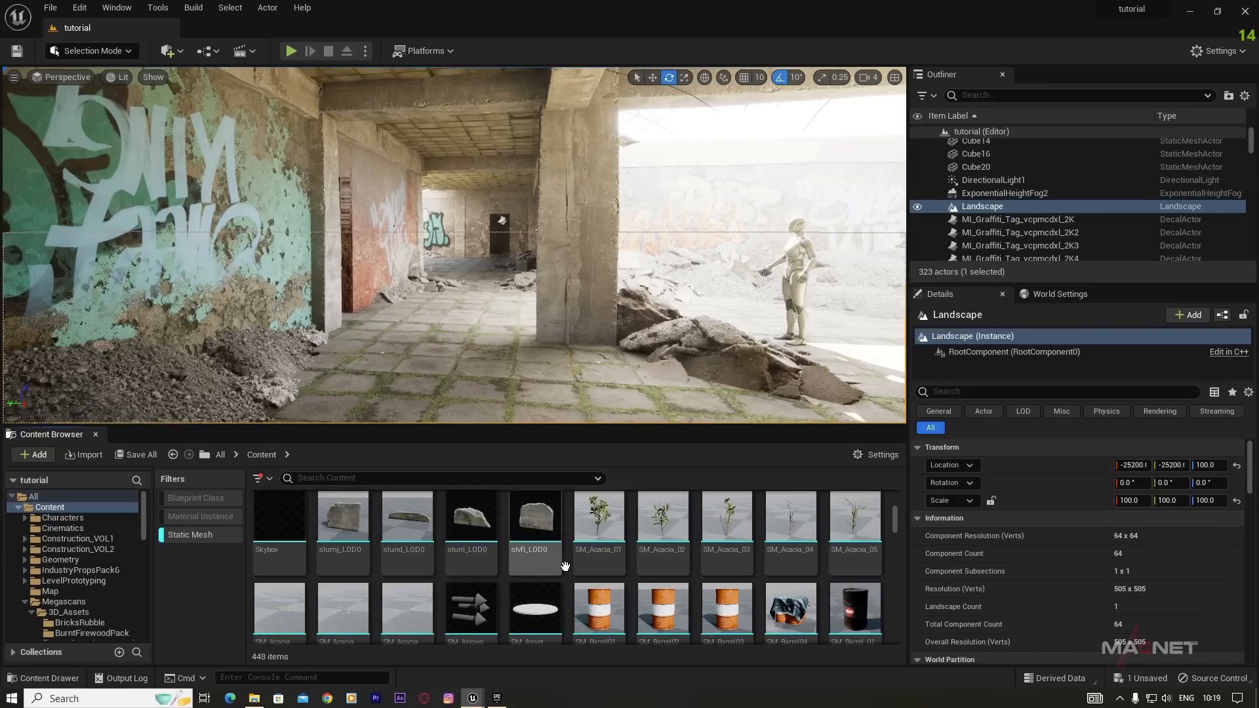
scroll(118, 577, down, 1)
click(194, 534)
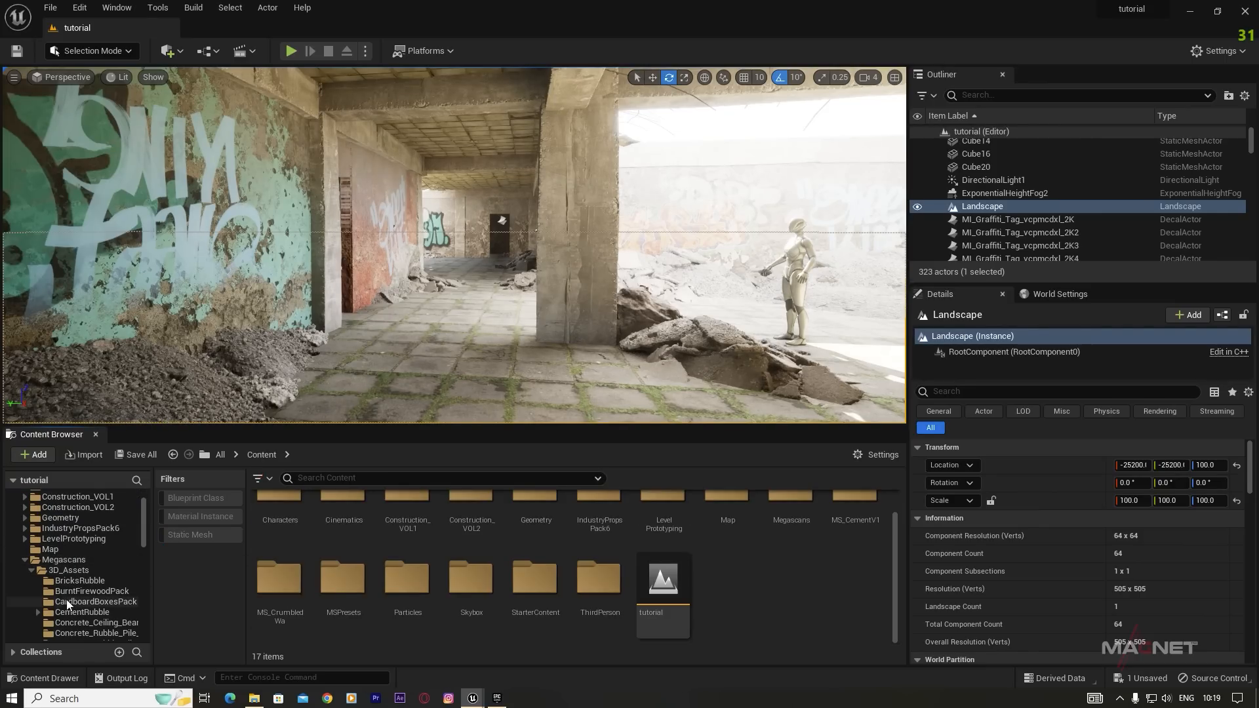
Step: Open the Construction_VOL1 content folder and filter its assets to show only static meshes
scroll(64, 572, down, 2)
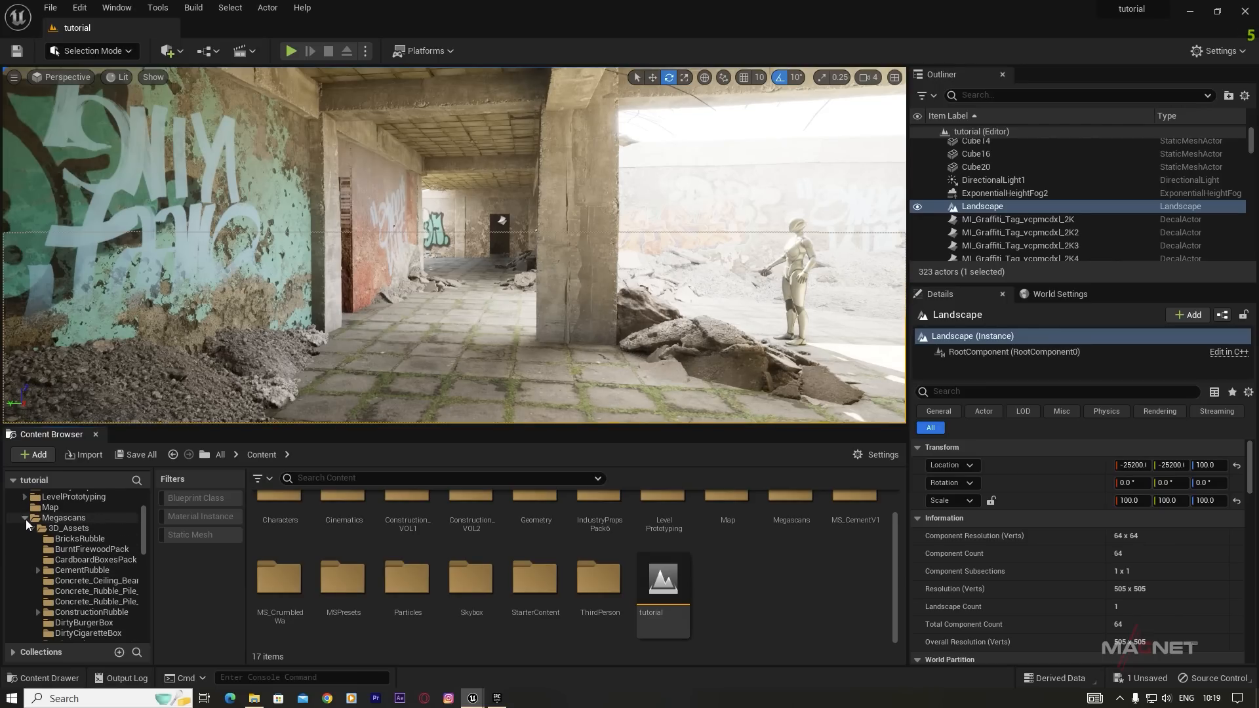
click(25, 518)
scroll(78, 547, up, 2)
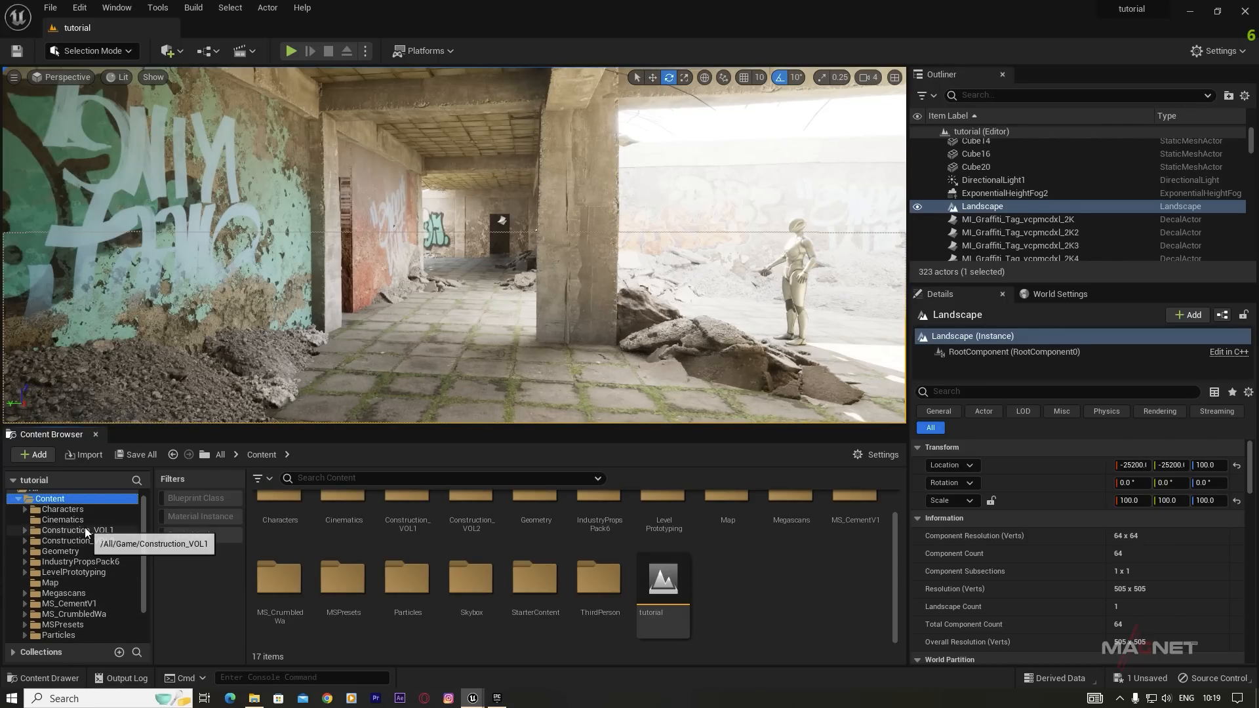
click(86, 530)
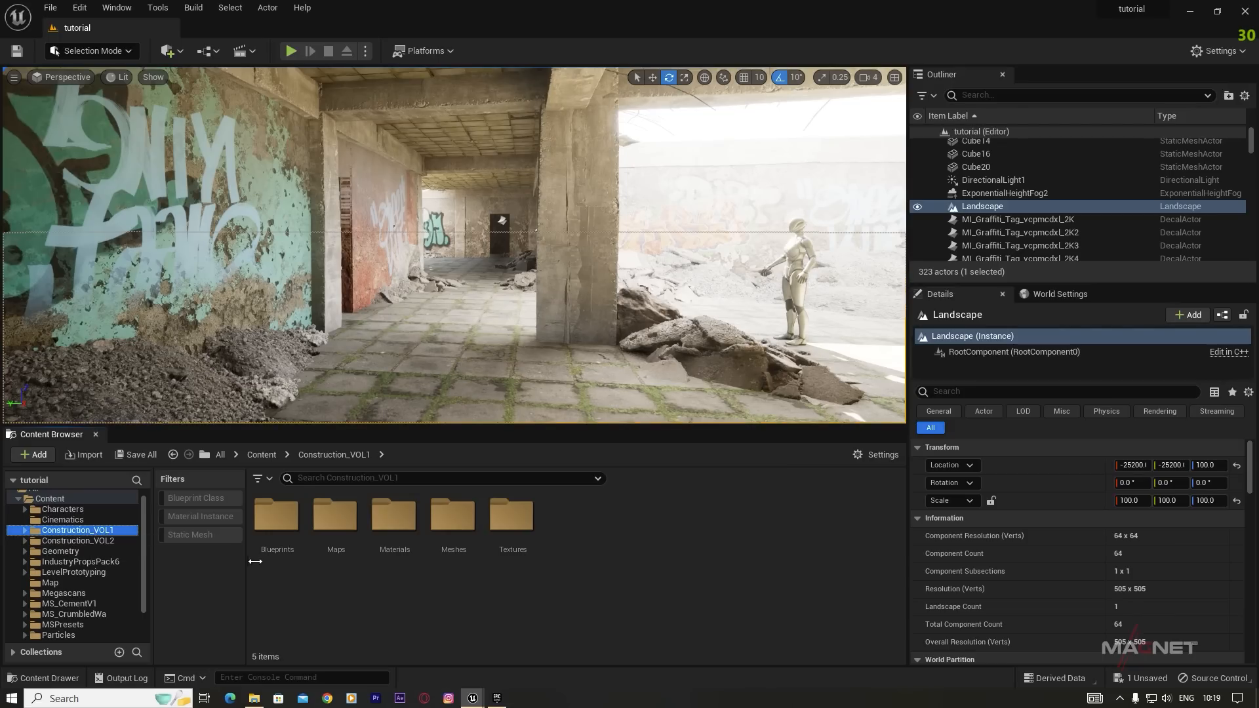
click(190, 535)
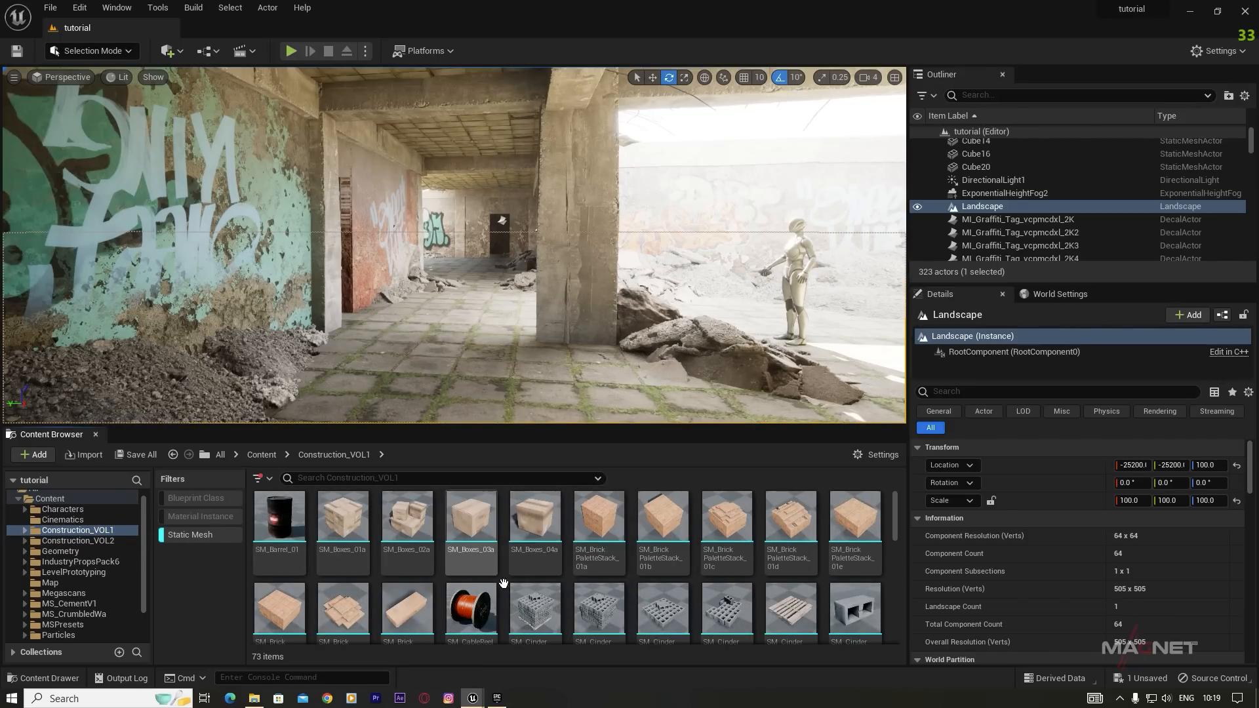
Step: Place the SM_Dumpster mesh on the tiled floor at the corridor entrance
scroll(610, 578, down, 1)
scroll(701, 583, down, 4)
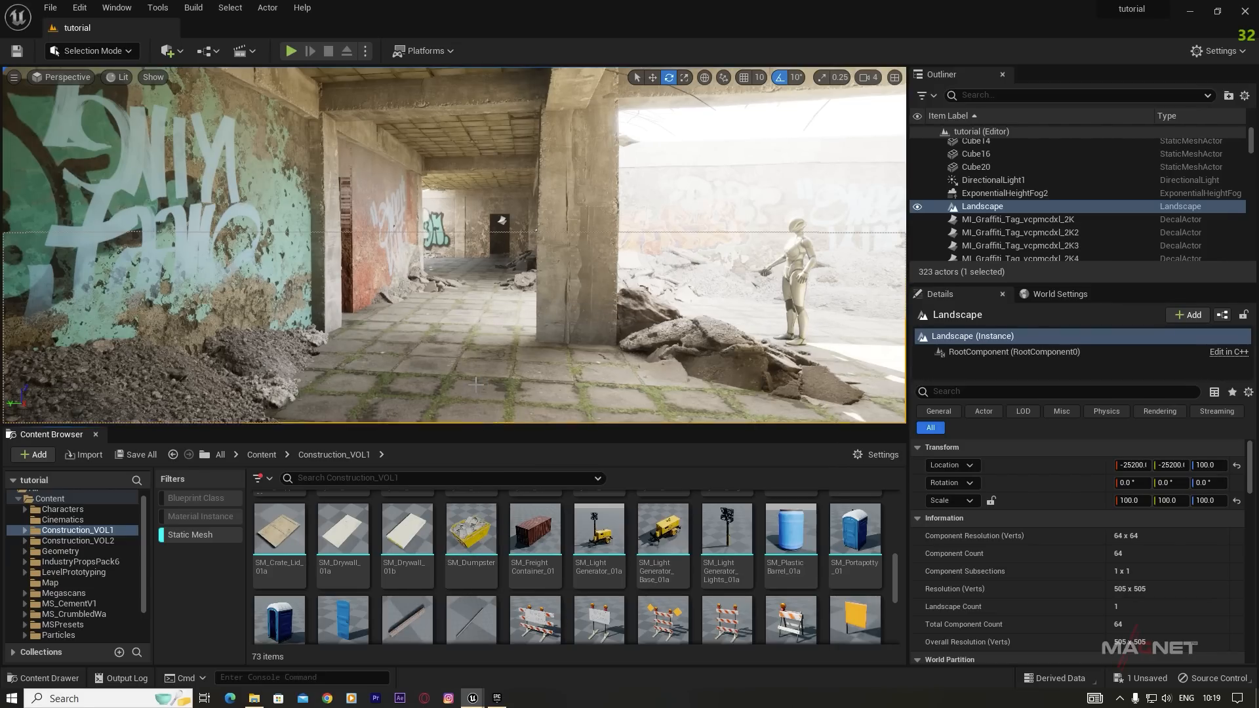
mouse_move(478, 534)
drag(478, 534, 509, 282)
key(f)
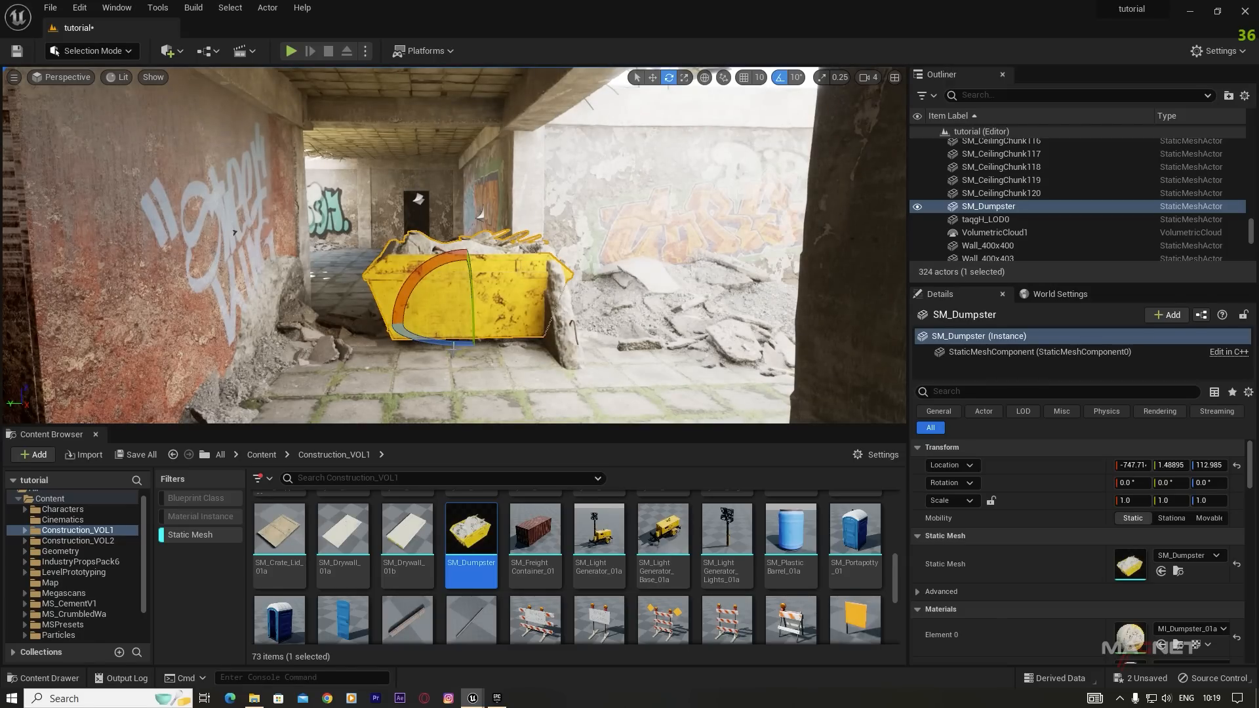
Step: Move the dumpster deeper into the corridor, turn it to about -90° around the vertical axis, and lower it to the floor
key(w)
drag(478, 339, 438, 305)
key(e)
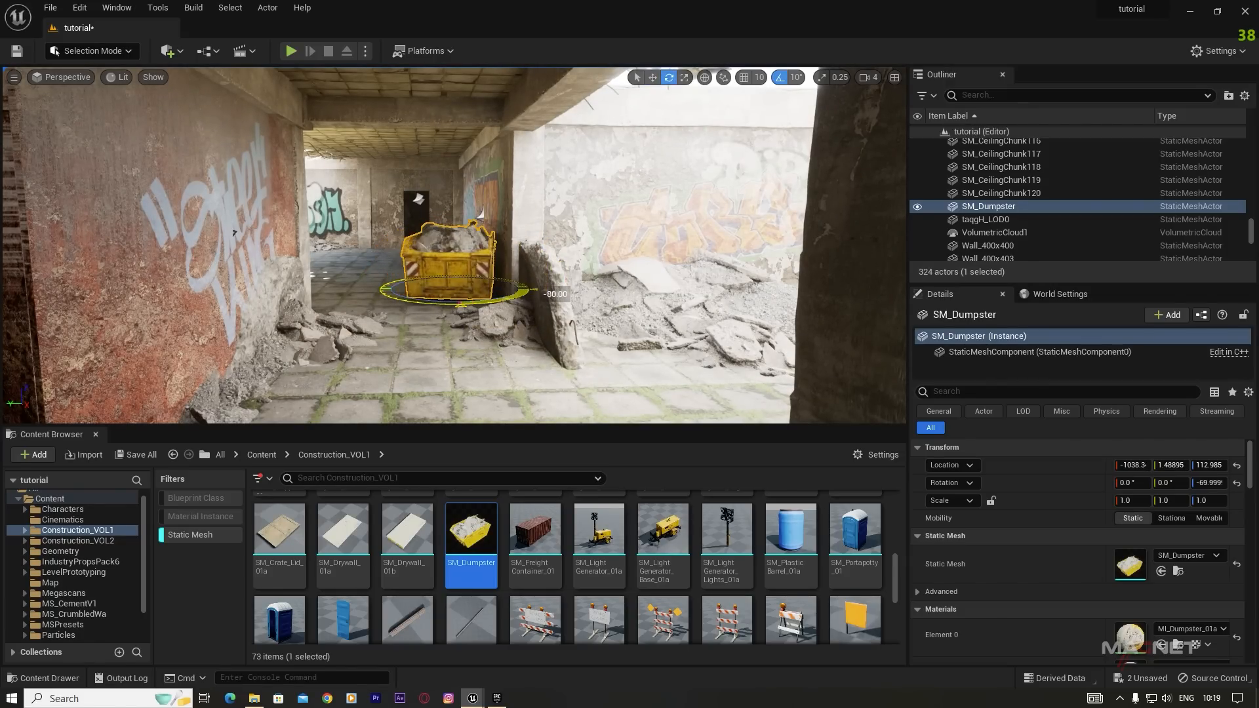
key(w)
right_drag(514, 272, 489, 263)
key(w)
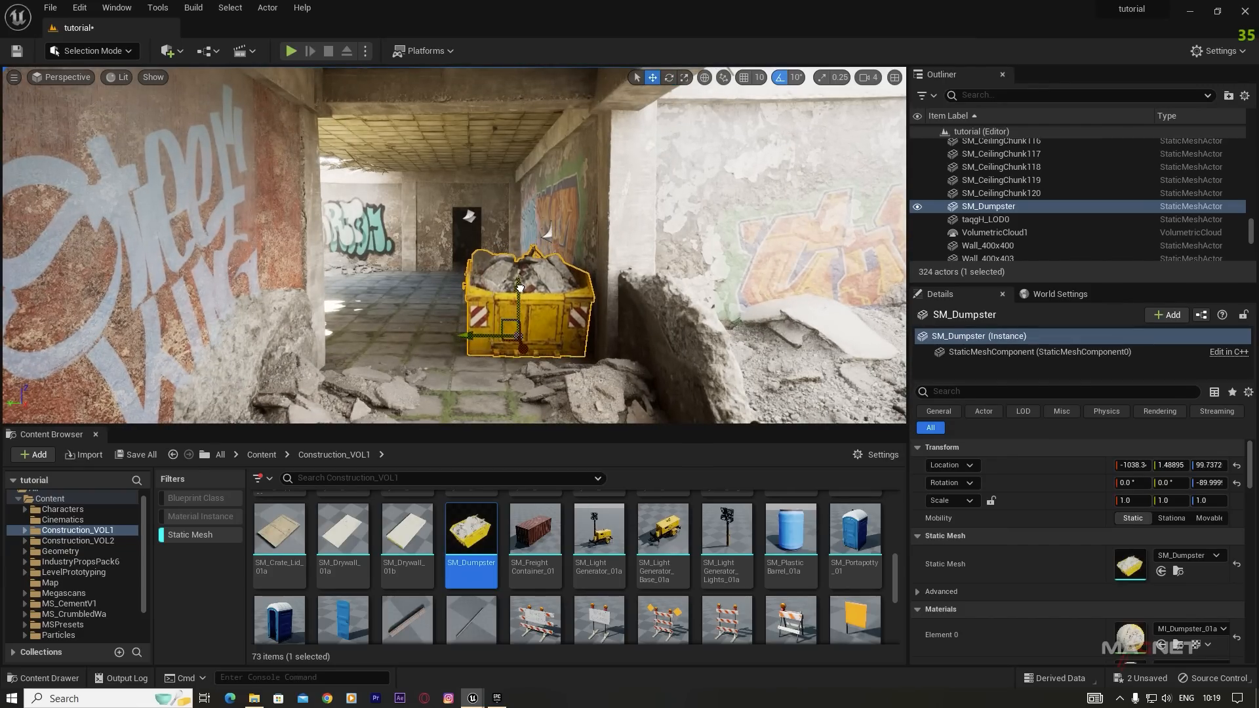
Step: Push the dumpster slightly farther back to about X -1111 and adjust its vertical-axis rotation to -80°
key(w)
right_drag(508, 379, 525, 352)
key(e)
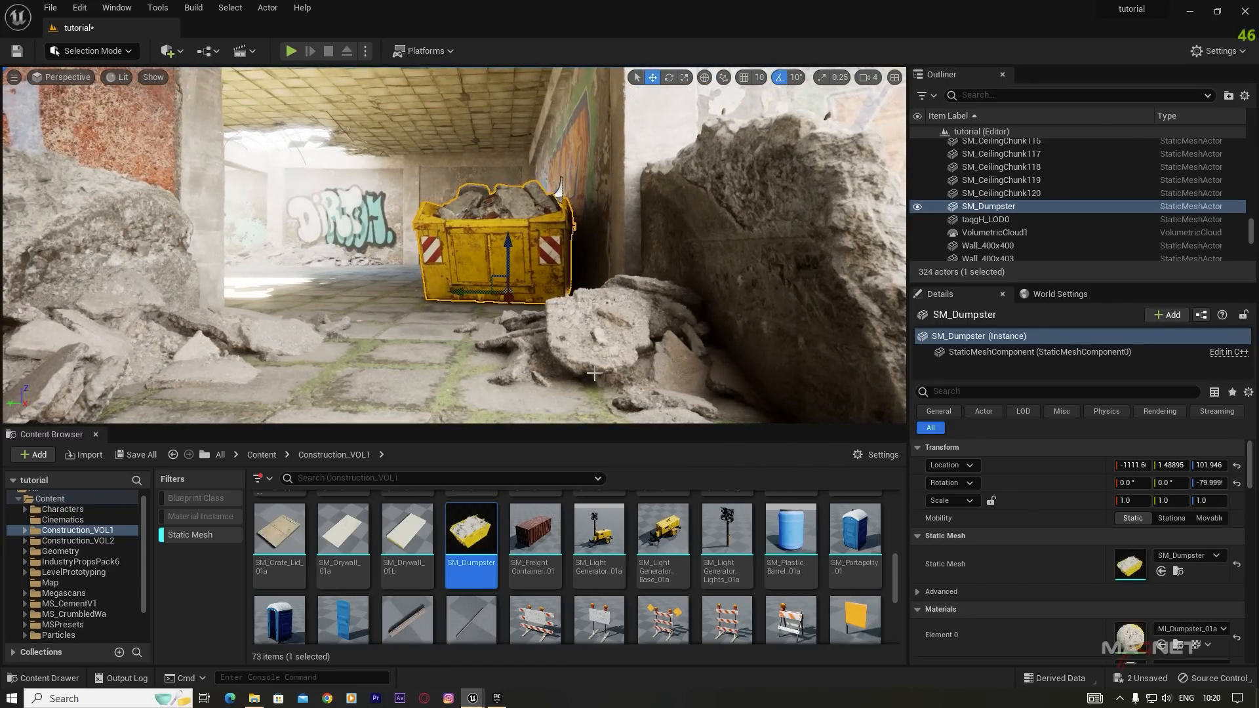
Step: Place the SM_Crate_Lid_01a mesh in the corridor near the dumpster
key(w)
mouse_move(588, 372)
right_down()
mouse_move(544, 362)
mouse_move(682, 375)
mouse_move(590, 373)
right_up()
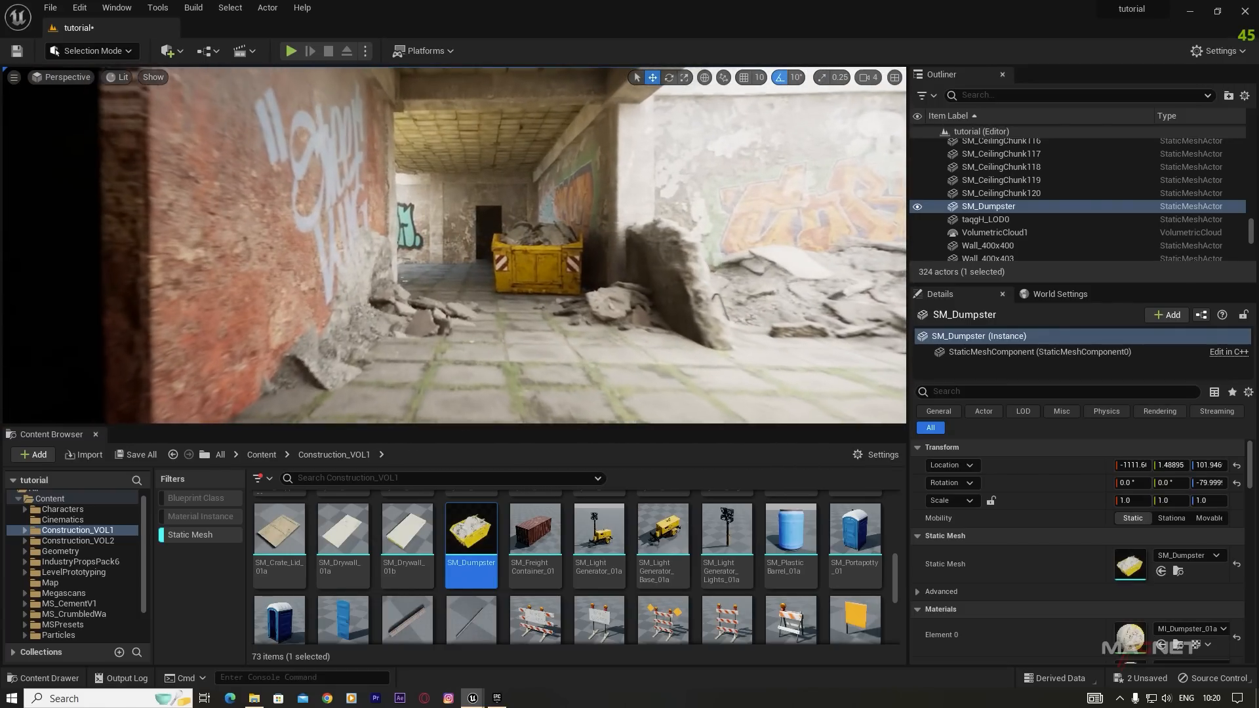
right_drag(590, 373, 580, 372)
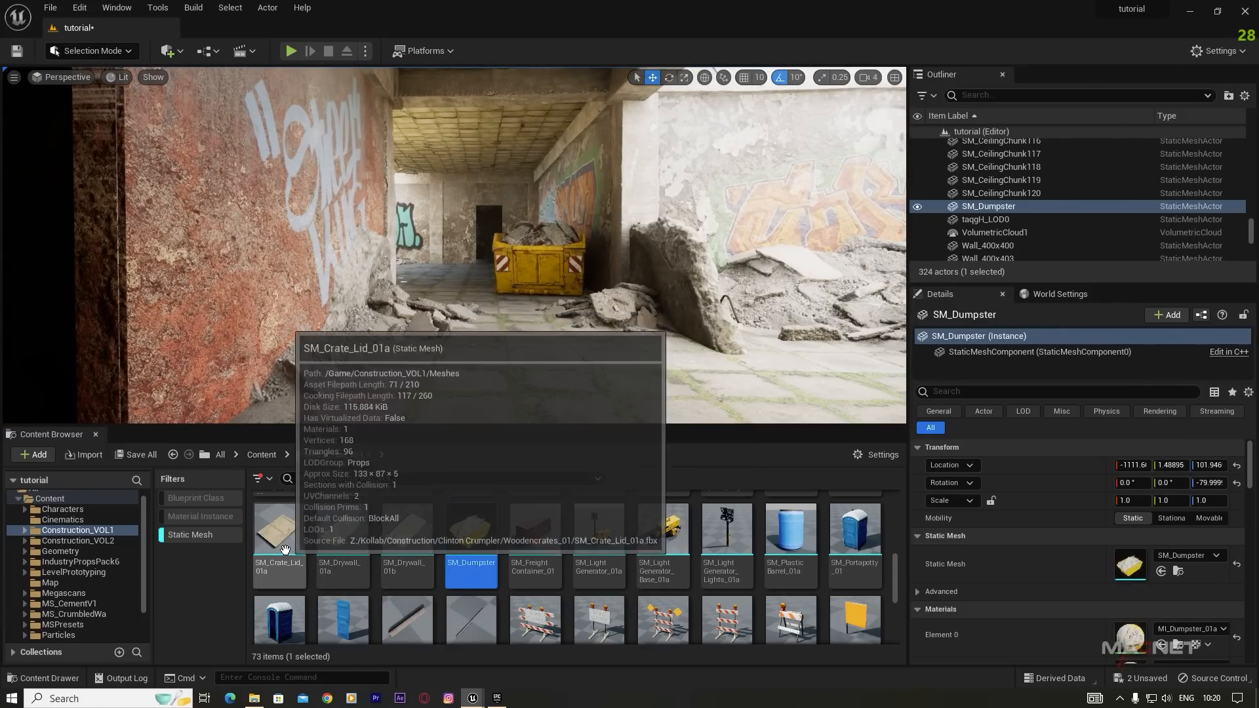
drag(285, 539, 463, 289)
right_drag(477, 304, 479, 335)
key(w)
right_drag(471, 219, 492, 237)
key(w)
Step: Stand the crate lid upright with a 90° rotation and move it in front of the dark doorway
drag(332, 292, 114, 74)
key(e)
right_drag(284, 293, 248, 262)
key(w)
drag(259, 248, 254, 118)
key(f)
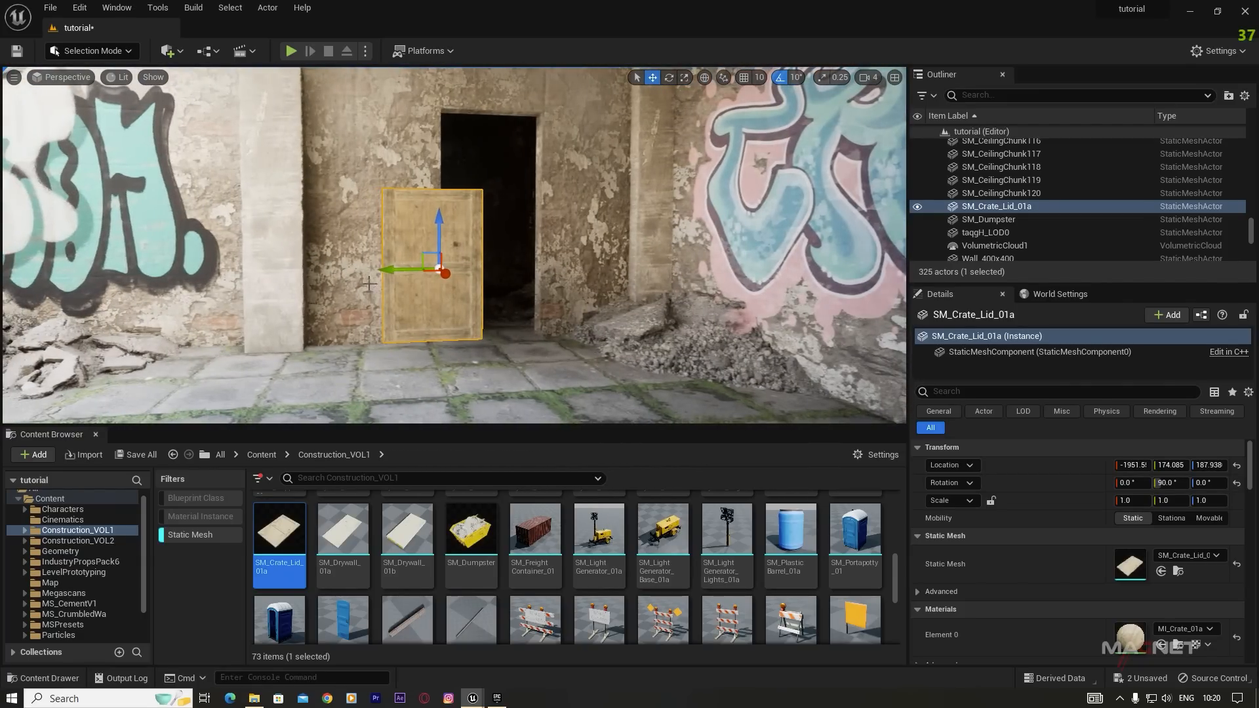
Step: Slide the crate lid sideways and back into the doorway, to about X -2041
drag(393, 270, 451, 269)
right_drag(451, 268, 504, 269)
drag(565, 283, 456, 291)
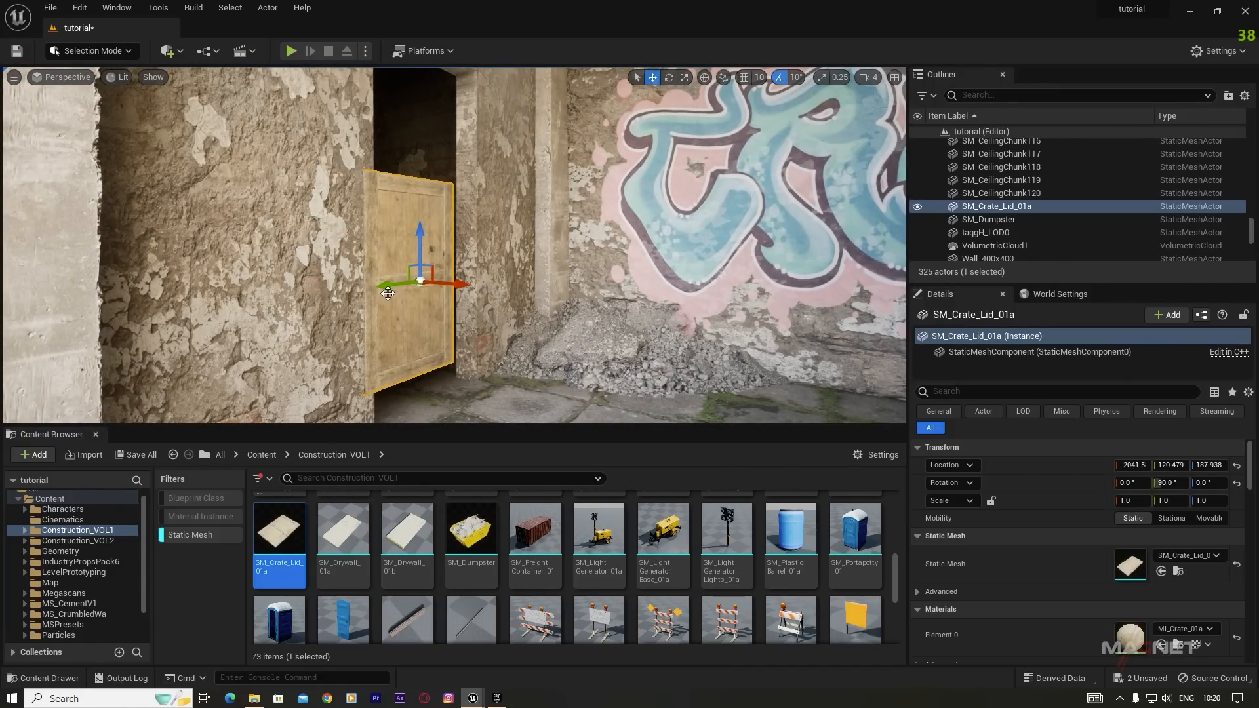
Step: Scale the crate lid to about 2.09 by 1.45 and raise it so it covers the doorway like a door
right_drag(428, 352, 348, 327)
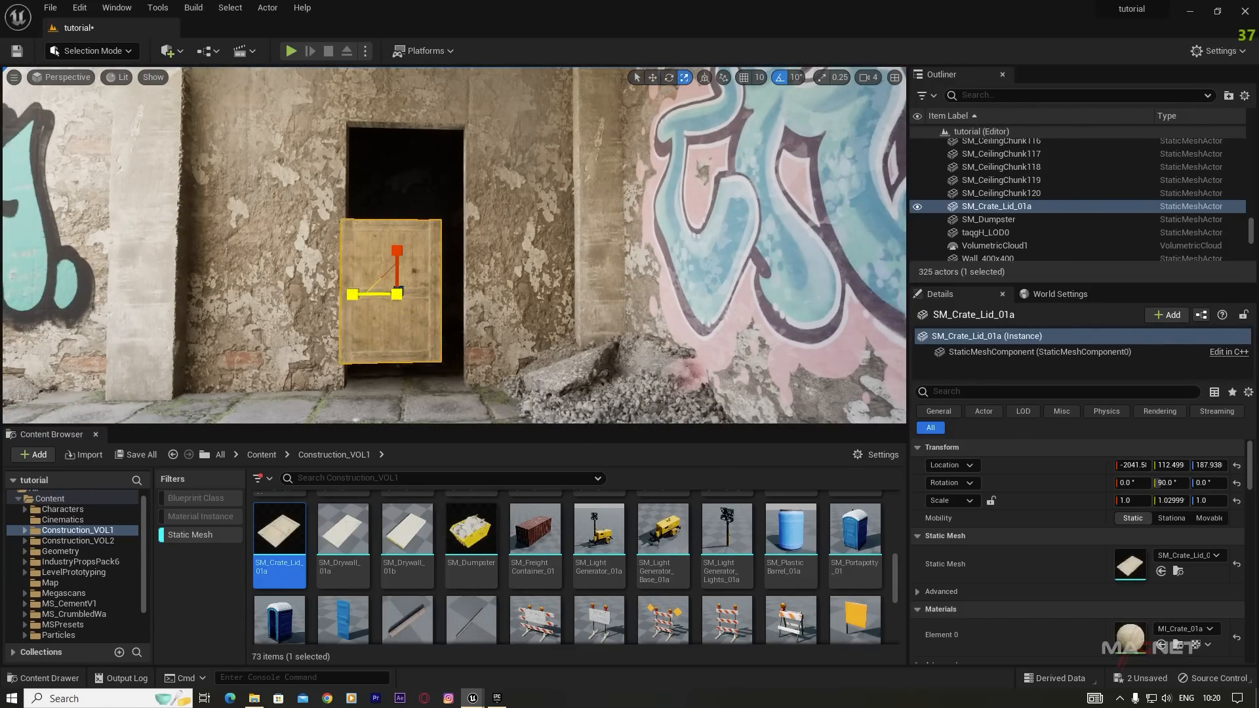
drag(400, 253, 400, 172)
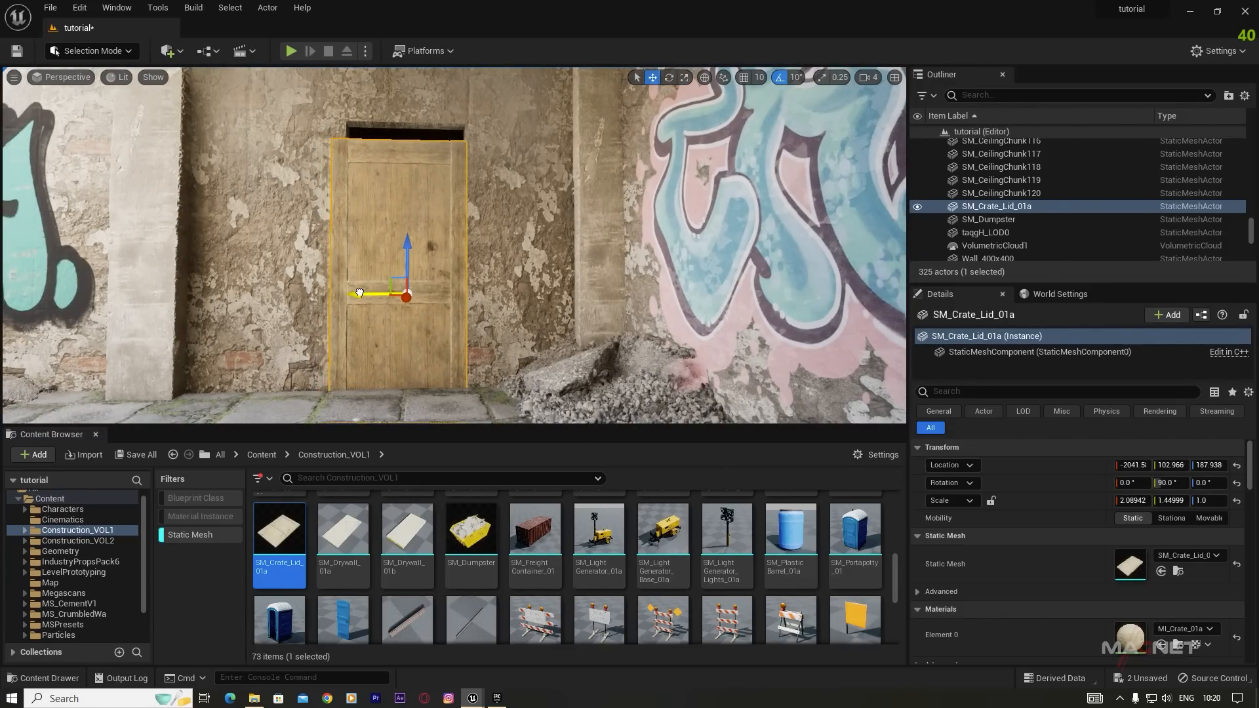
drag(421, 245, 436, 220)
Step: Turn the crate-lid door ajar at -45° with a slight -5° tilt and align it with the door frame
drag(371, 267, 479, 270)
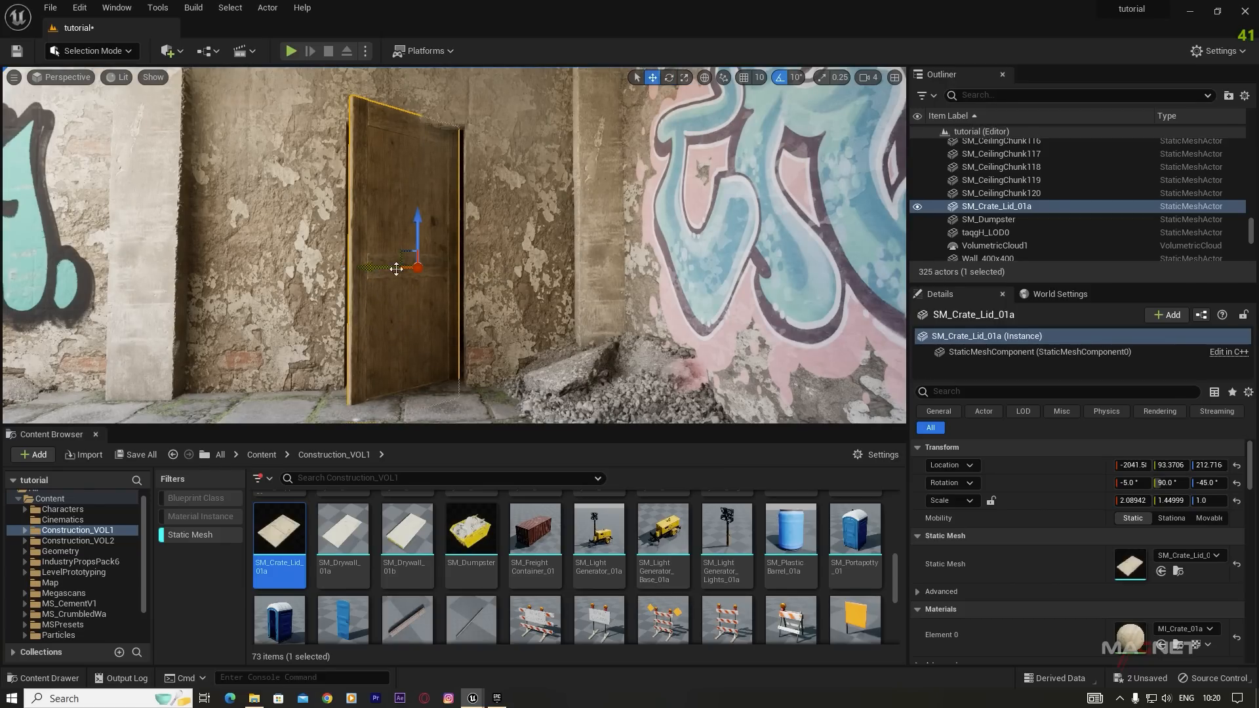
drag(380, 268, 351, 270)
right_drag(394, 278, 426, 278)
mouse_move(407, 279)
mouse_down()
mouse_move(319, 276)
mouse_move(393, 277)
mouse_up()
Step: Place the SM_CinderStack_01a mesh on the floor beside the concrete pillar and rotate it 10° around the vertical axis
right_drag(425, 274, 384, 277)
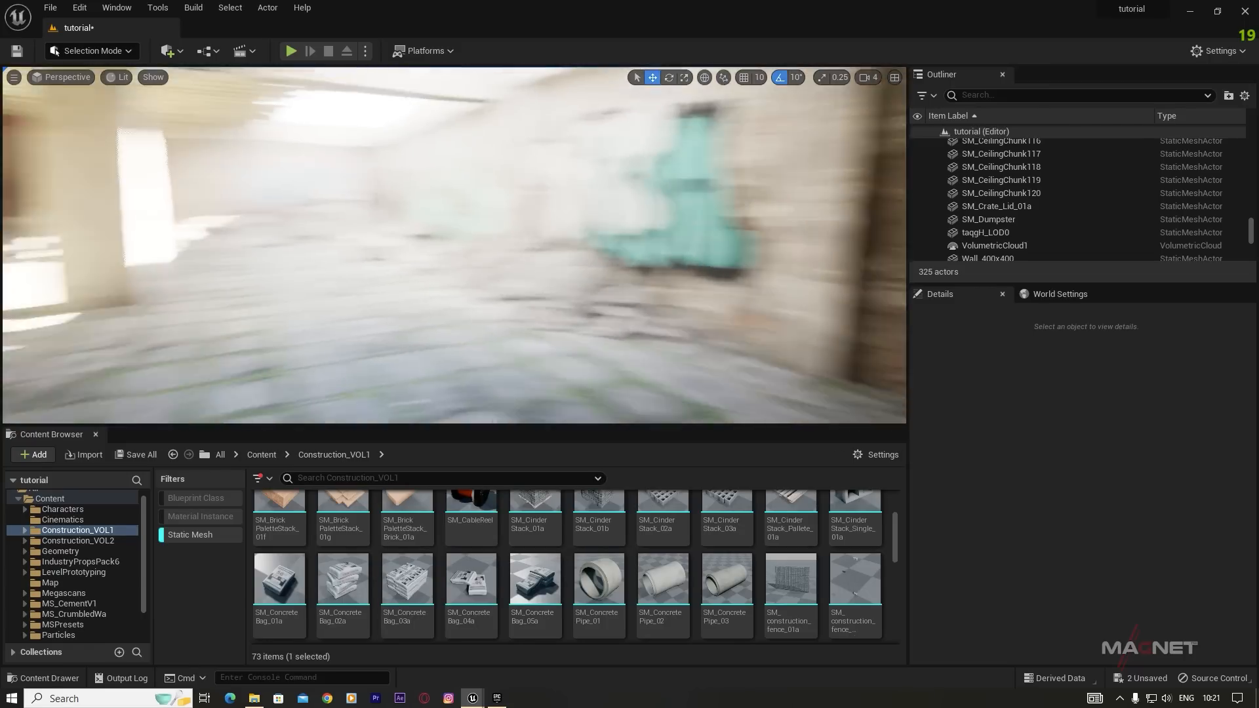
scroll(561, 577, up, 1)
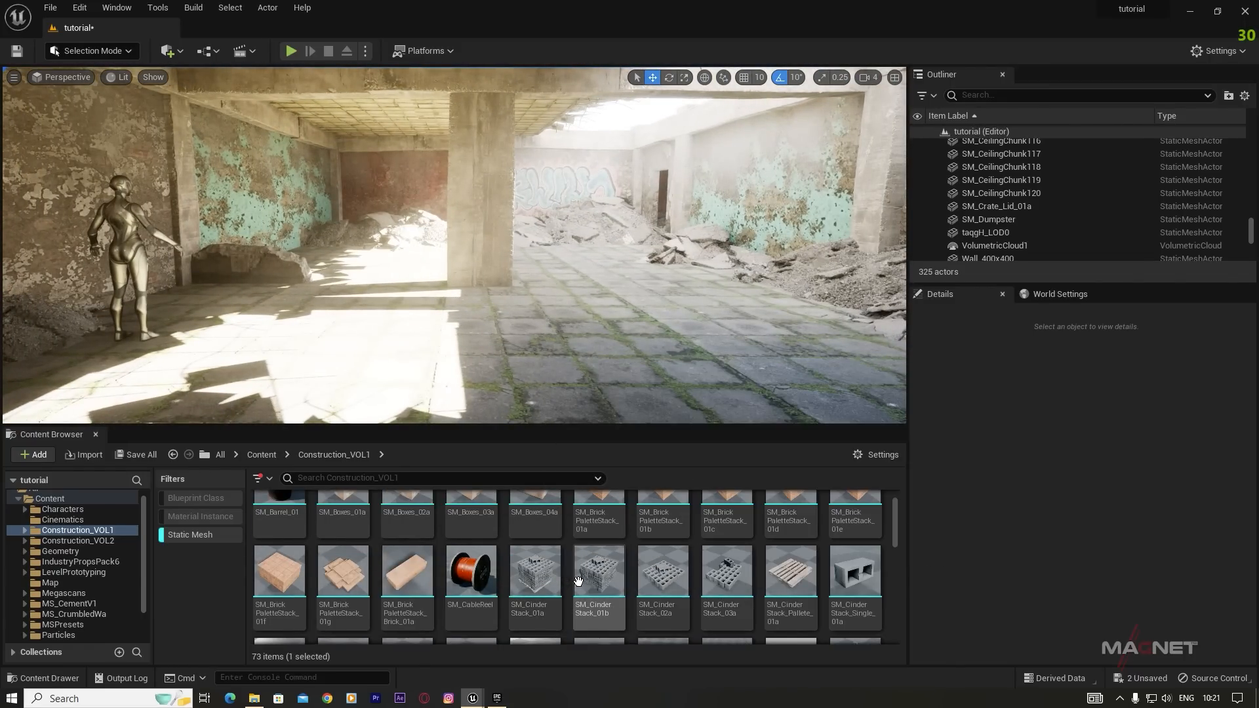
drag(557, 577, 409, 278)
key(e)
key(f)
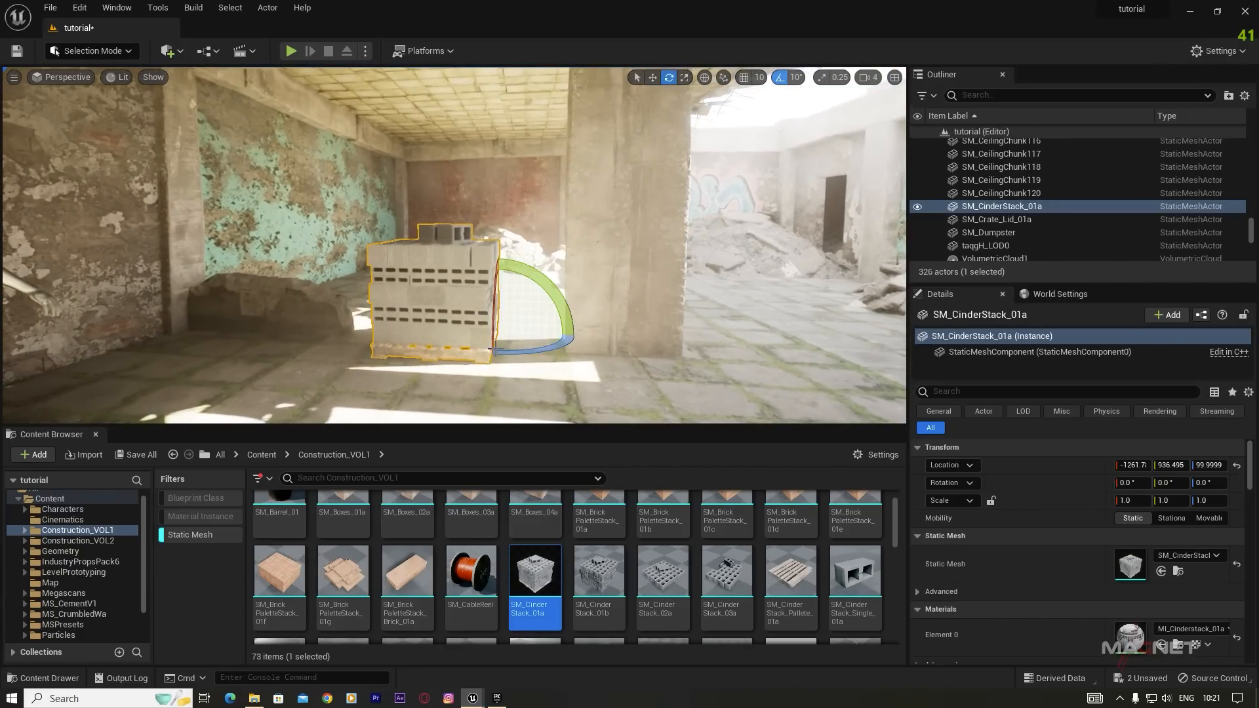
drag(536, 354, 531, 358)
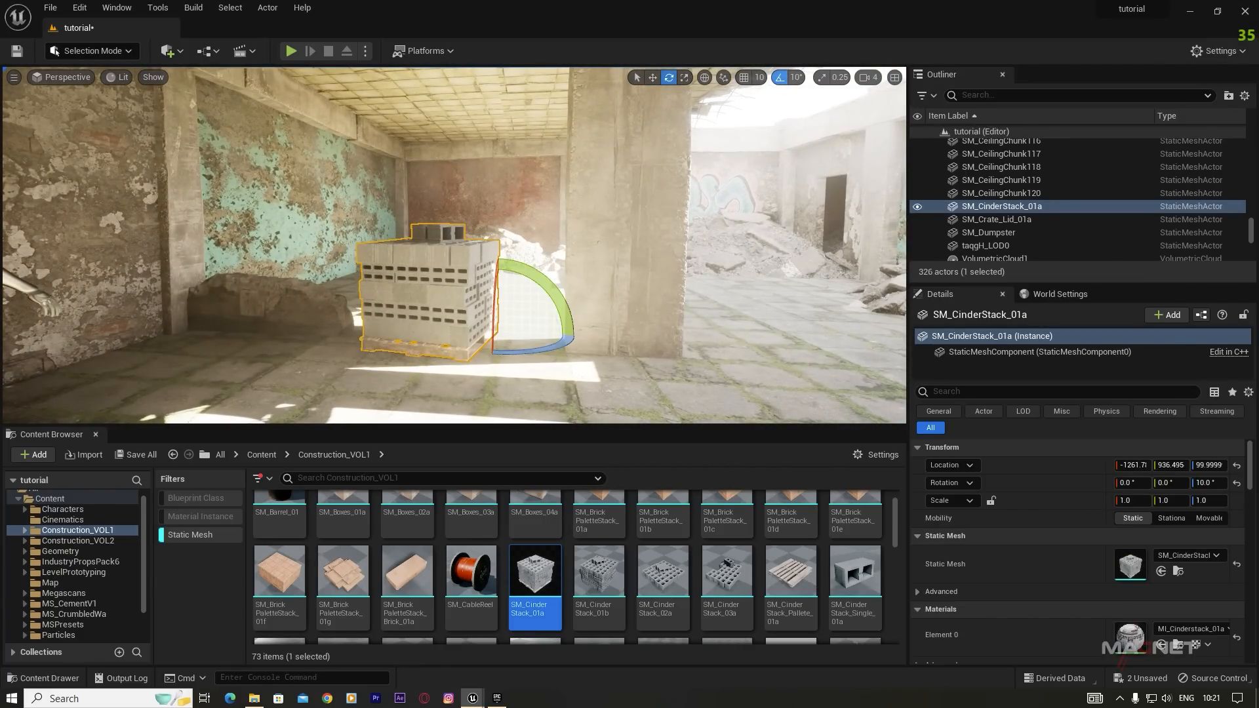
Step: Place the SM_CinderStack_03a block pile and the SM_CinderStack_Pallete_01a pallet on the floor near the tall cinder stack
drag(725, 571, 521, 344)
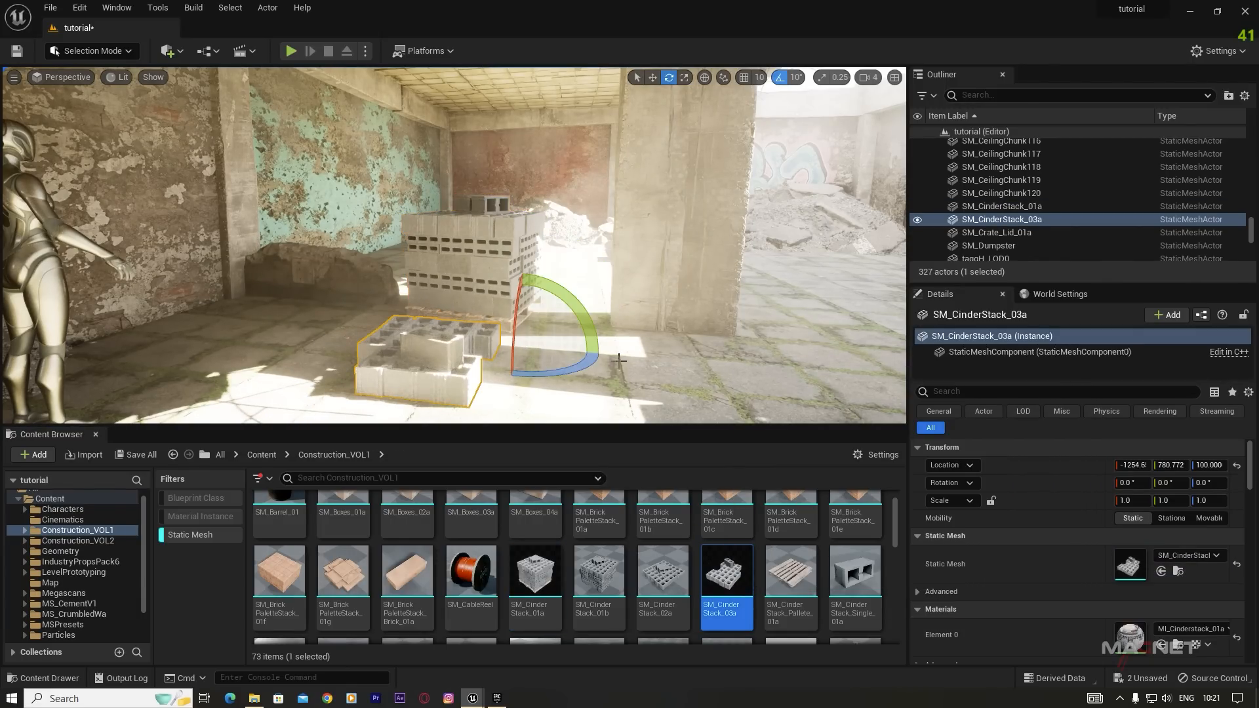
drag(791, 570, 685, 343)
key(d)
right_drag(684, 344, 589, 347)
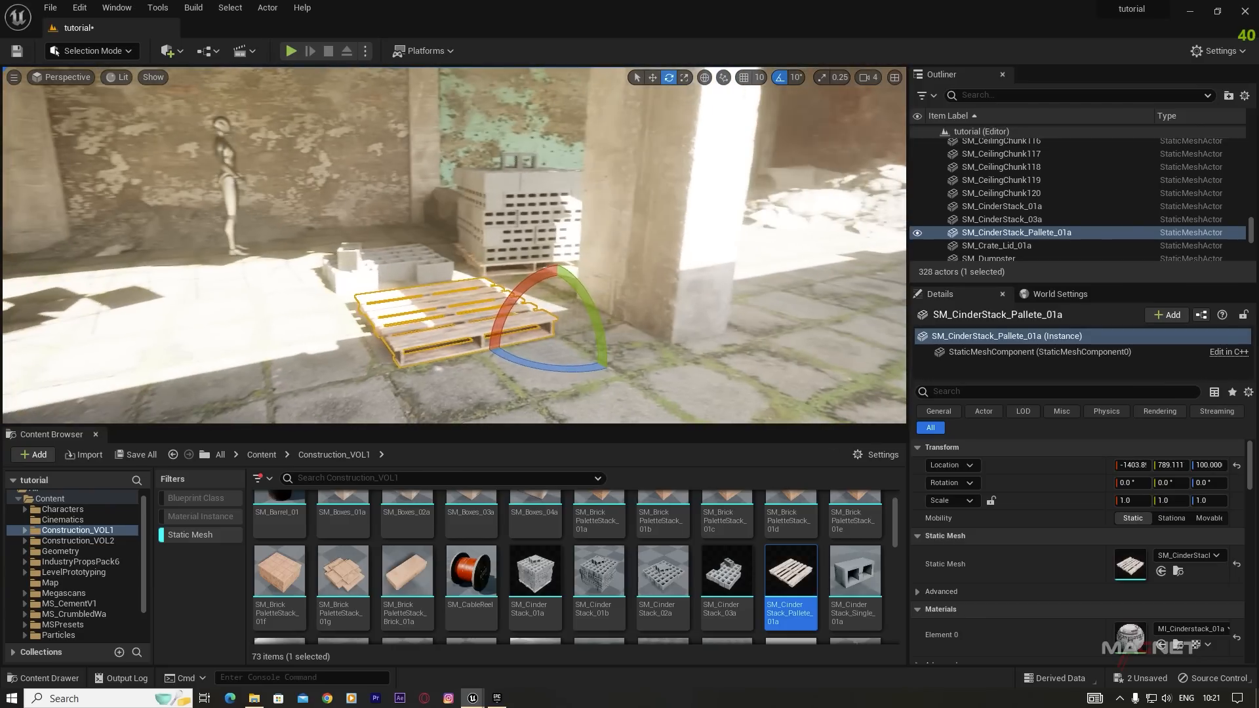
Step: Tilt the wooden pallet to -40° and move it up and toward the pillar
drag(538, 280, 544, 185)
key(w)
drag(590, 232, 649, 217)
key(e)
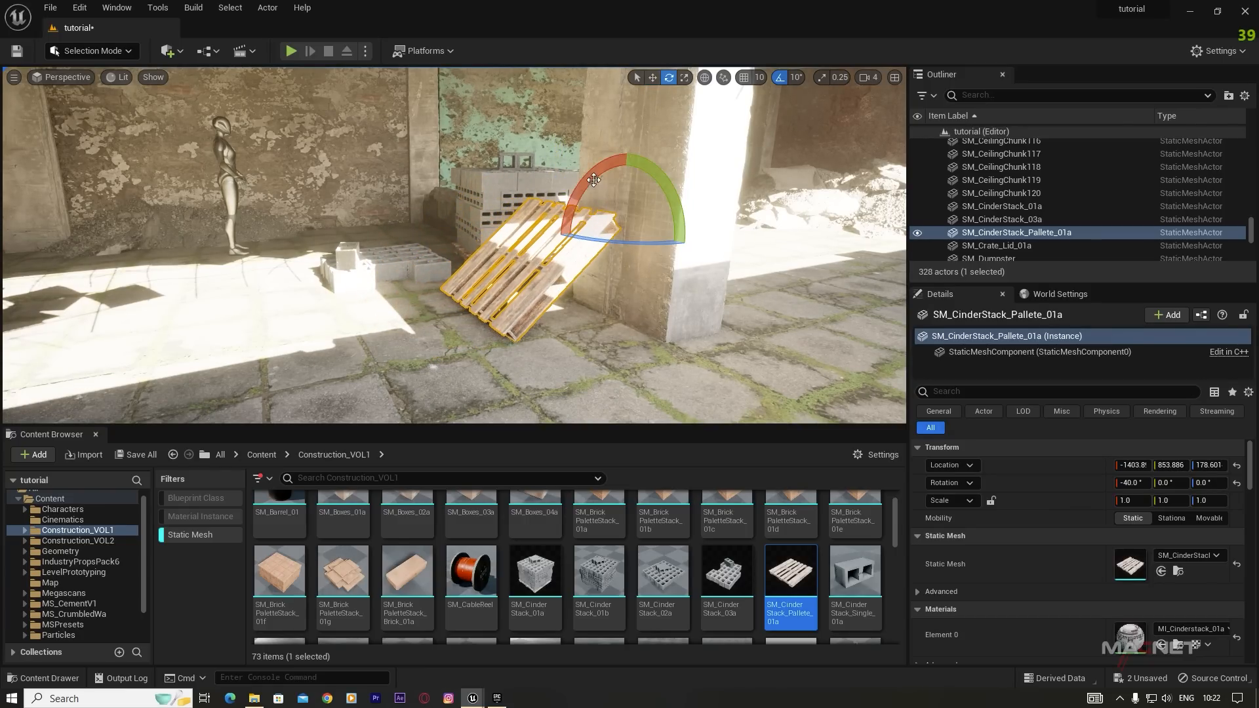
Step: Steepen the pallet's tilt to -60° and shift it until it leans against the pillar
drag(652, 237, 678, 152)
drag(717, 201, 714, 201)
right_drag(714, 201, 617, 201)
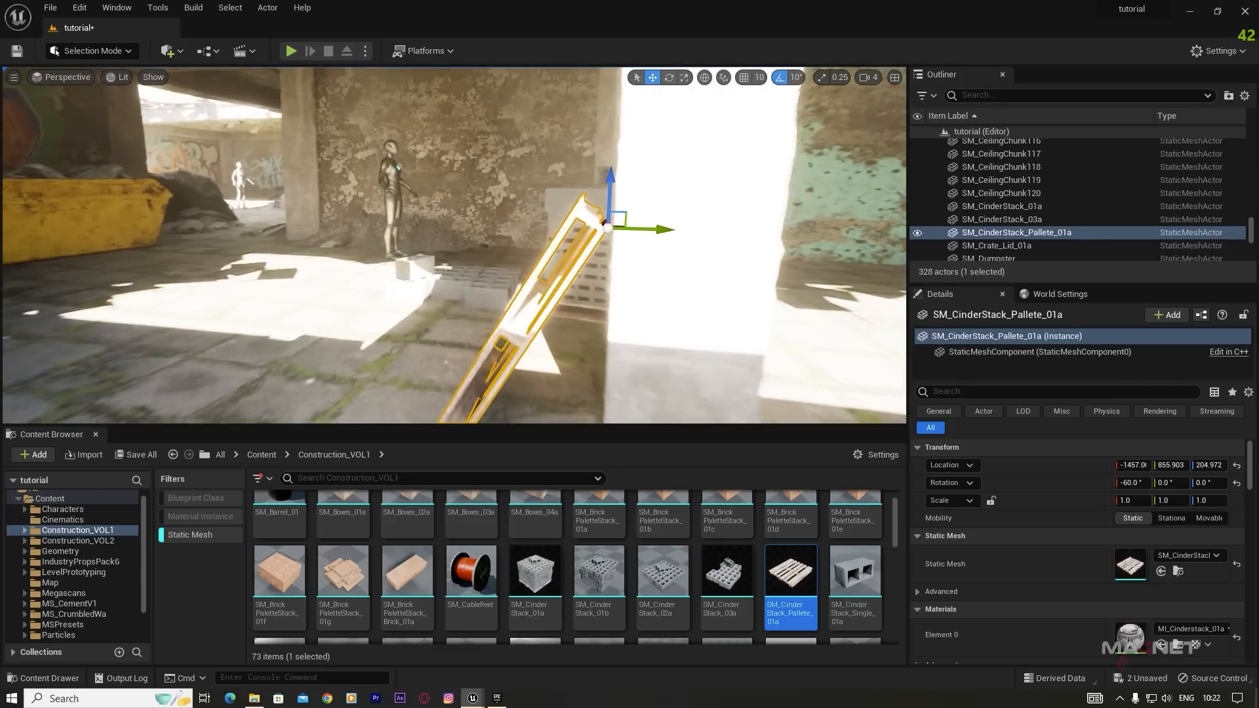
right_drag(675, 245, 668, 246)
drag(665, 227, 677, 226)
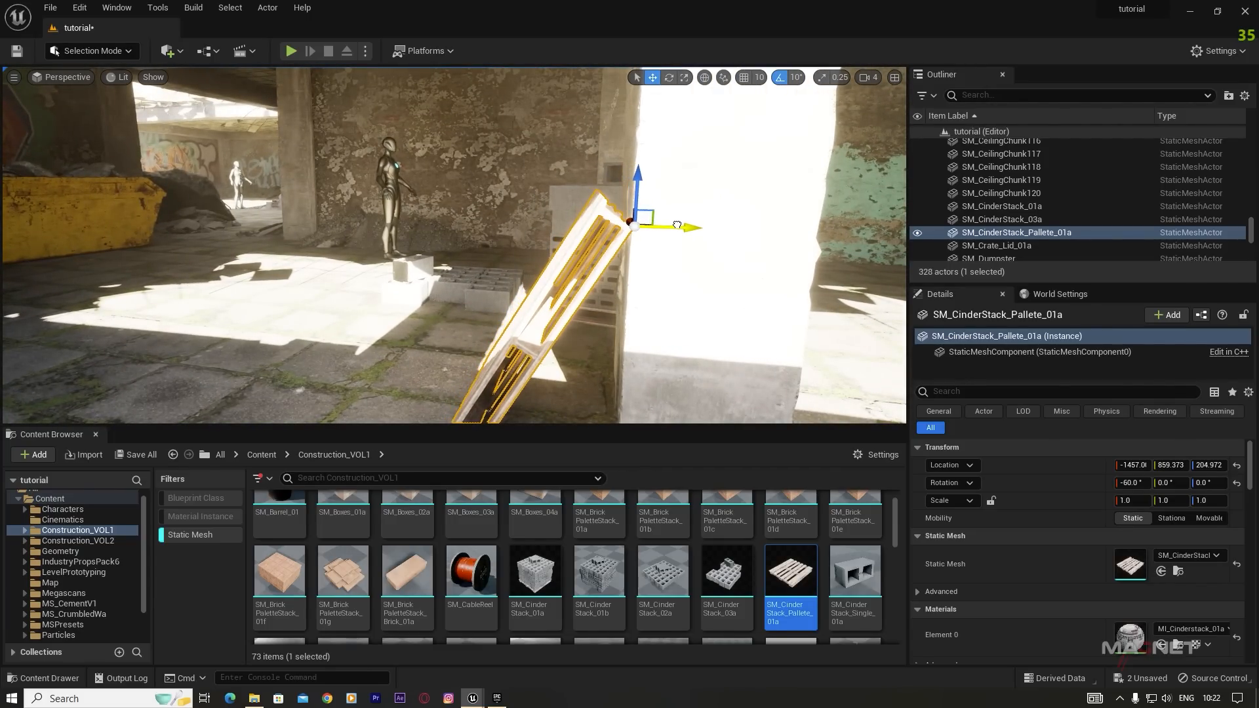
right_drag(712, 316, 760, 314)
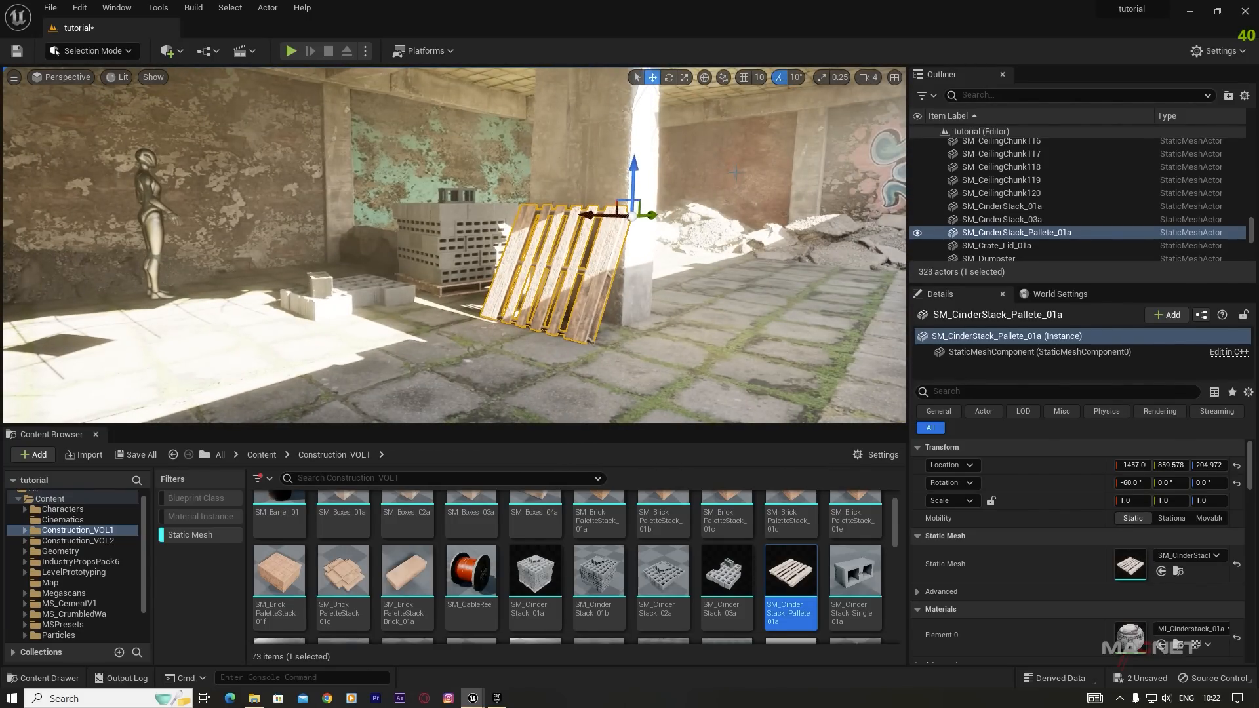
Step: Place the SM_CinderStack_Single_01a block on the floor in front of the pallet, rotated -20° around the vertical axis
click(640, 301)
right_drag(640, 301, 622, 302)
mouse_move(863, 579)
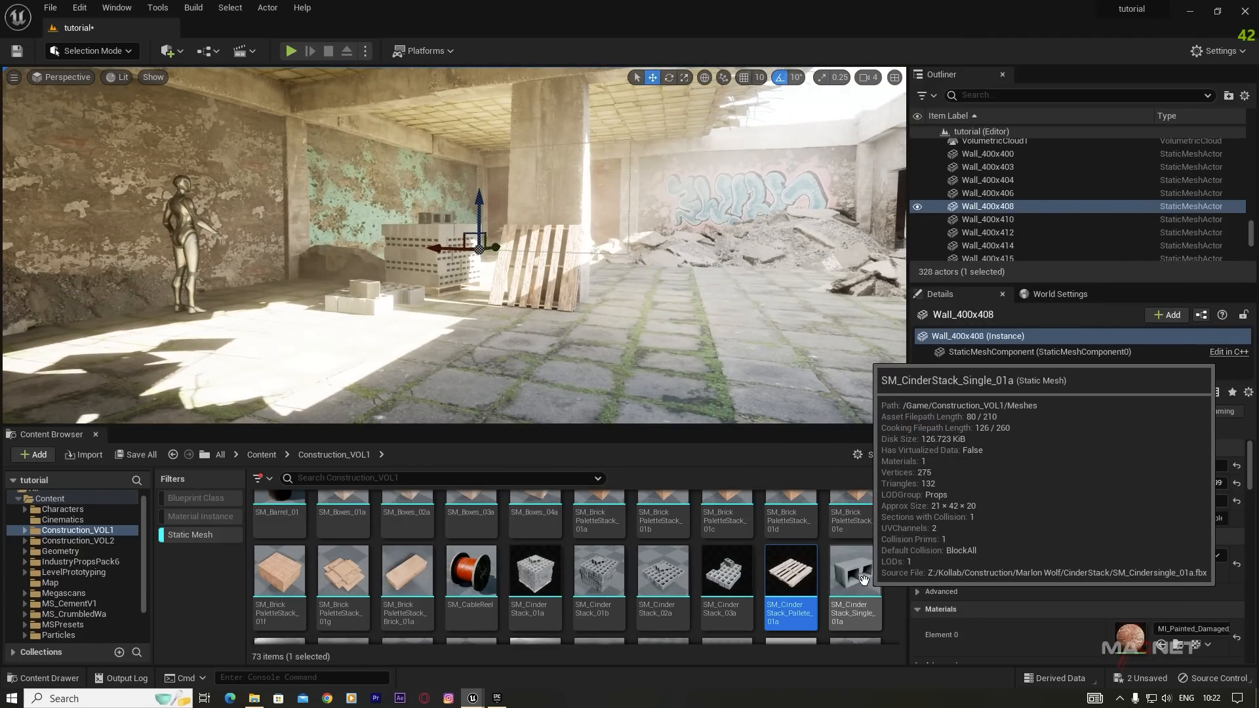
drag(863, 579, 483, 344)
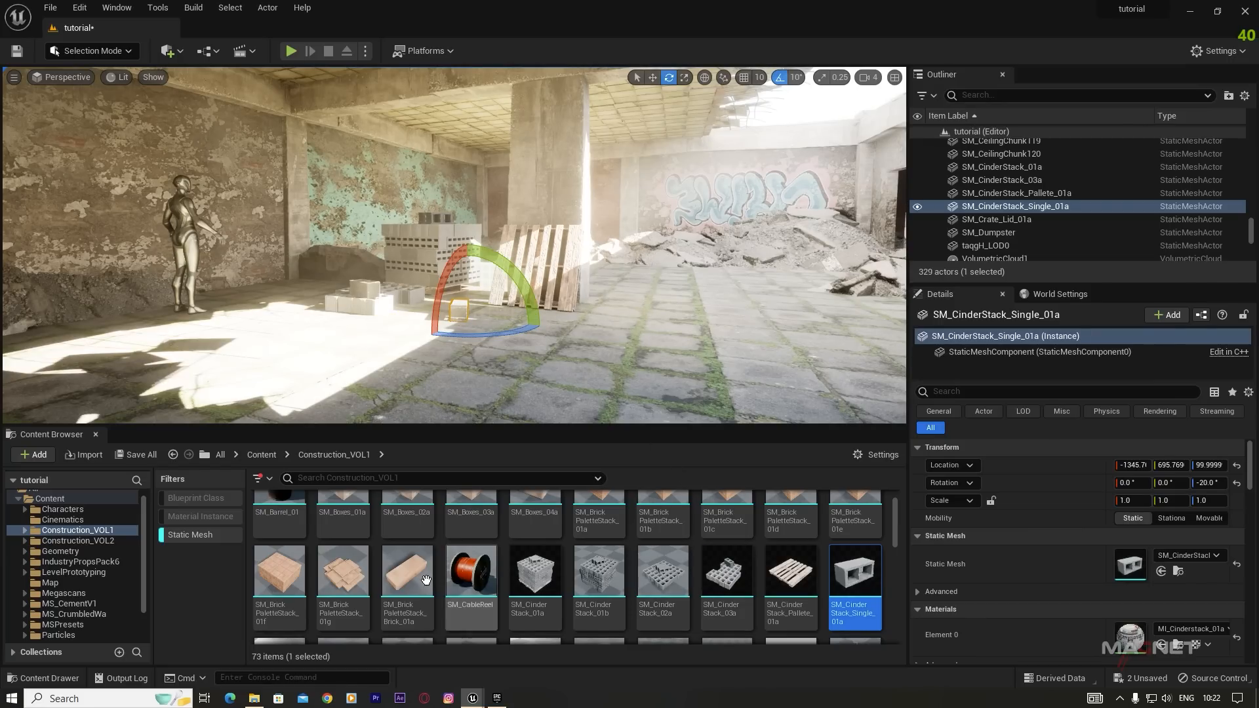
Step: Place the SM_Boxes_02a mesh on the open tiled floor and turn it -30° around the vertical axis
scroll(446, 600, up, 2)
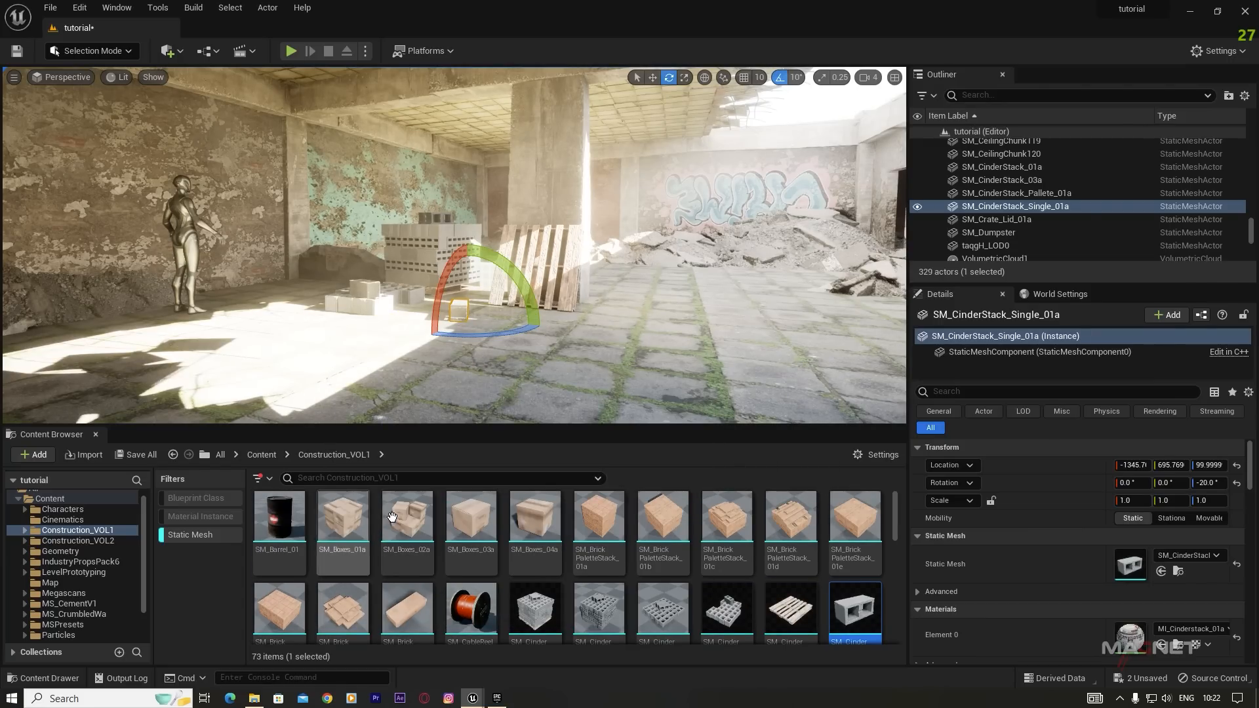
drag(406, 518, 654, 308)
right_drag(654, 308, 728, 295)
key(w)
right_drag(550, 308, 549, 400)
key(s)
drag(564, 368, 620, 371)
right_drag(620, 371, 558, 348)
key(d)
key(w)
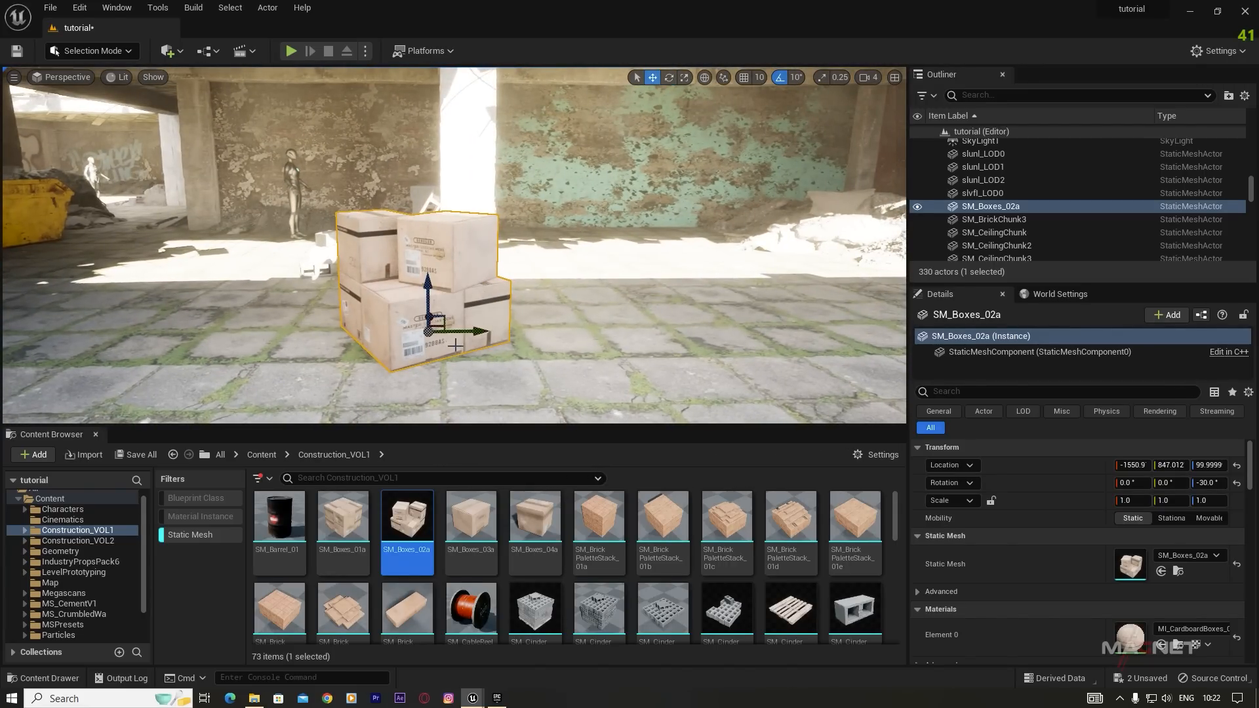
Step: Duplicate the cardboard boxes alongside the originals and place a SM_BrickPaletteStack_01d brick stack near the teal wall
alt+drag(476, 331, 642, 328)
key(e)
drag(790, 517, 687, 256)
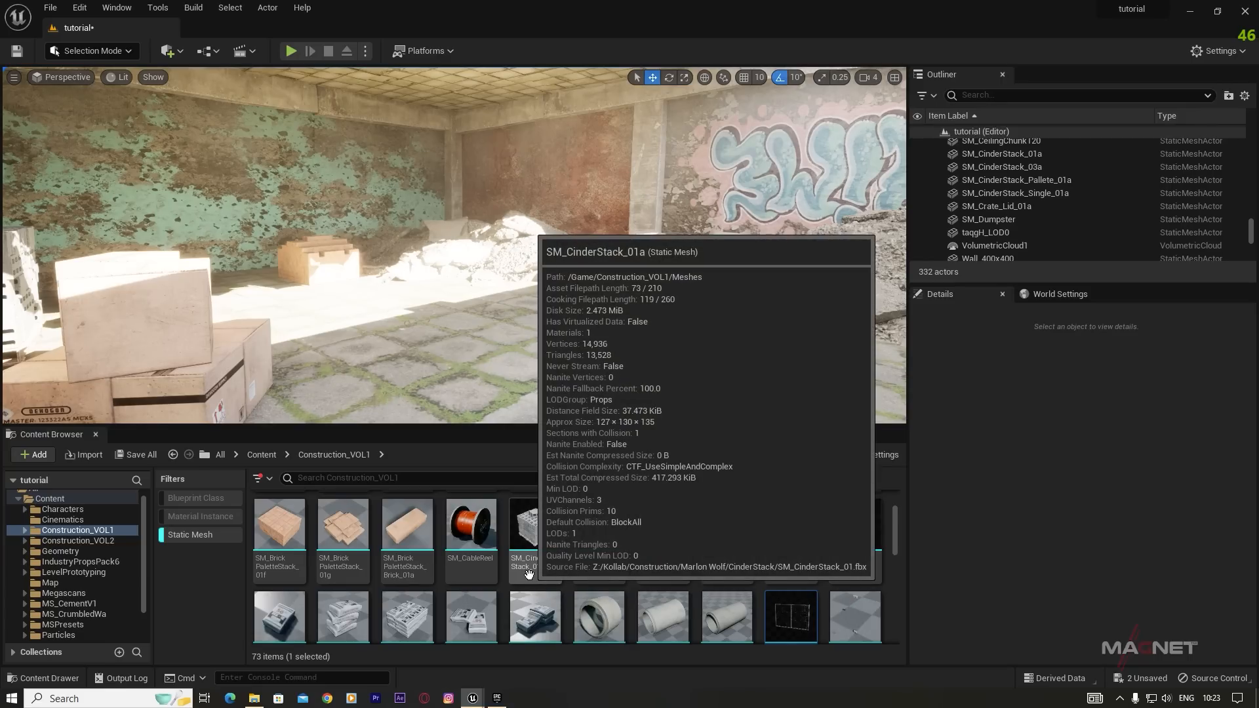
Step: Place the SM_ConcreteBag_05a mesh on the floor beside the brick stack
scroll(521, 596, down, 2)
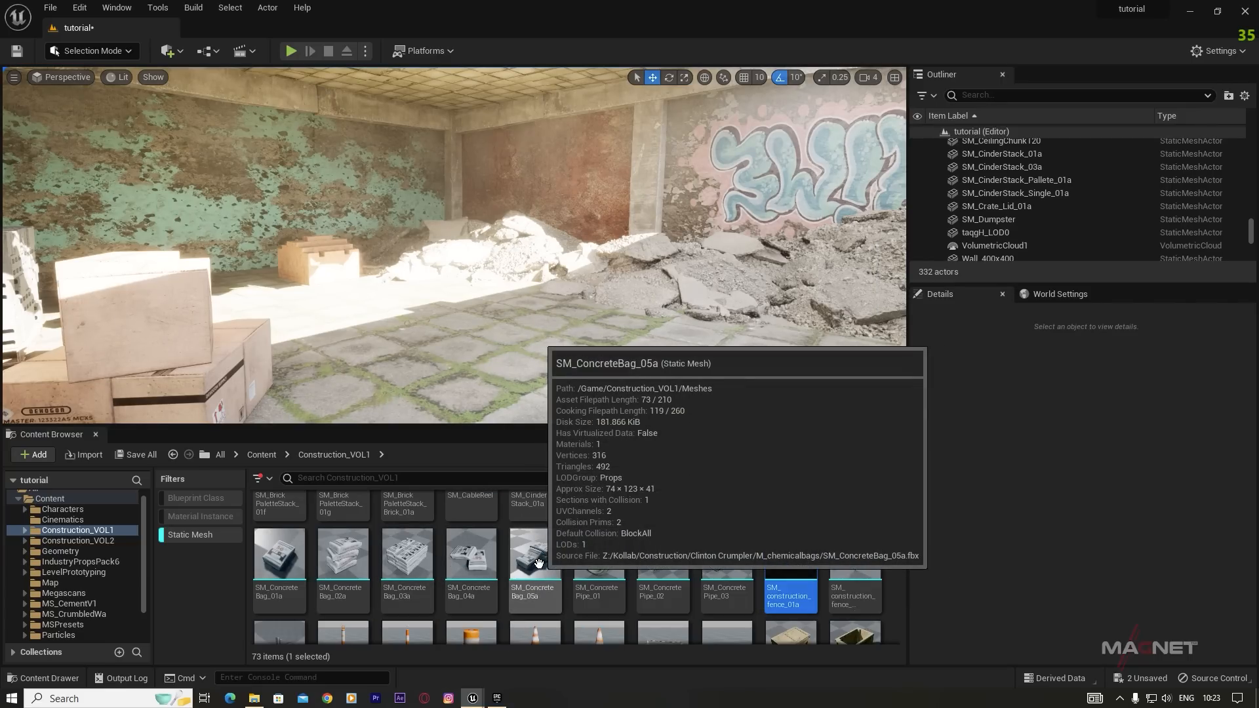
click(523, 590)
drag(442, 308, 317, 293)
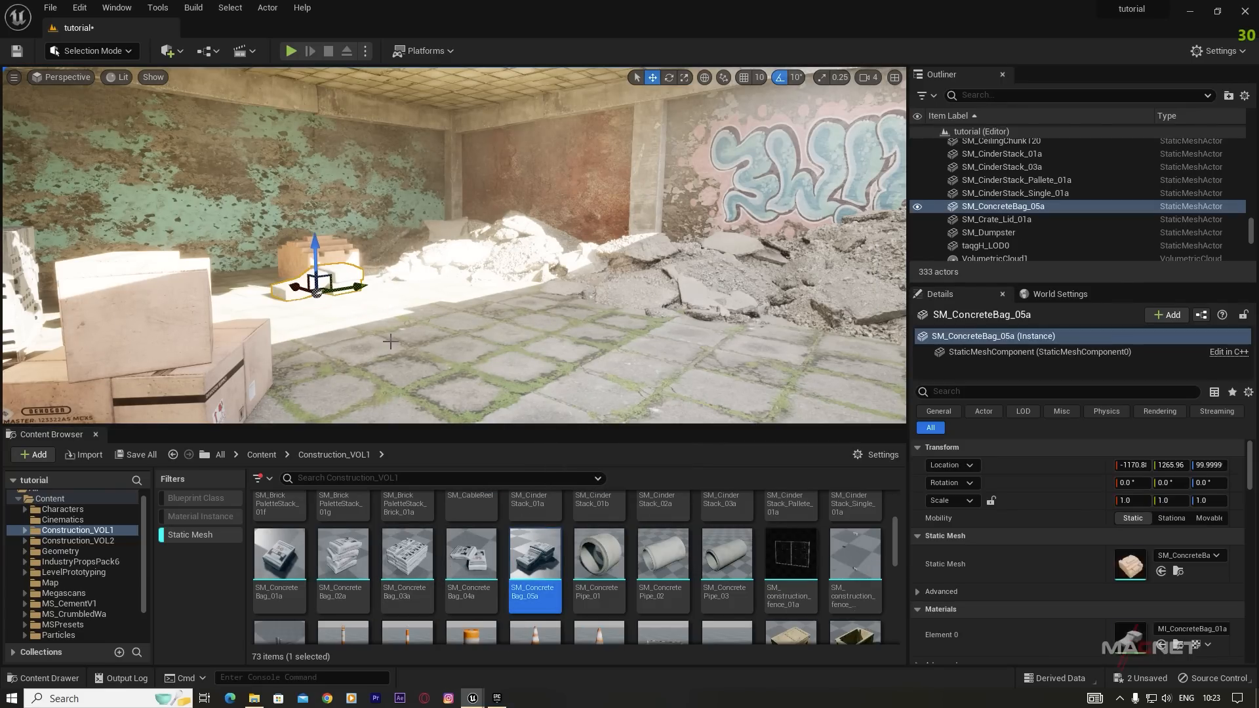
key(w)
right_drag(367, 295, 430, 320)
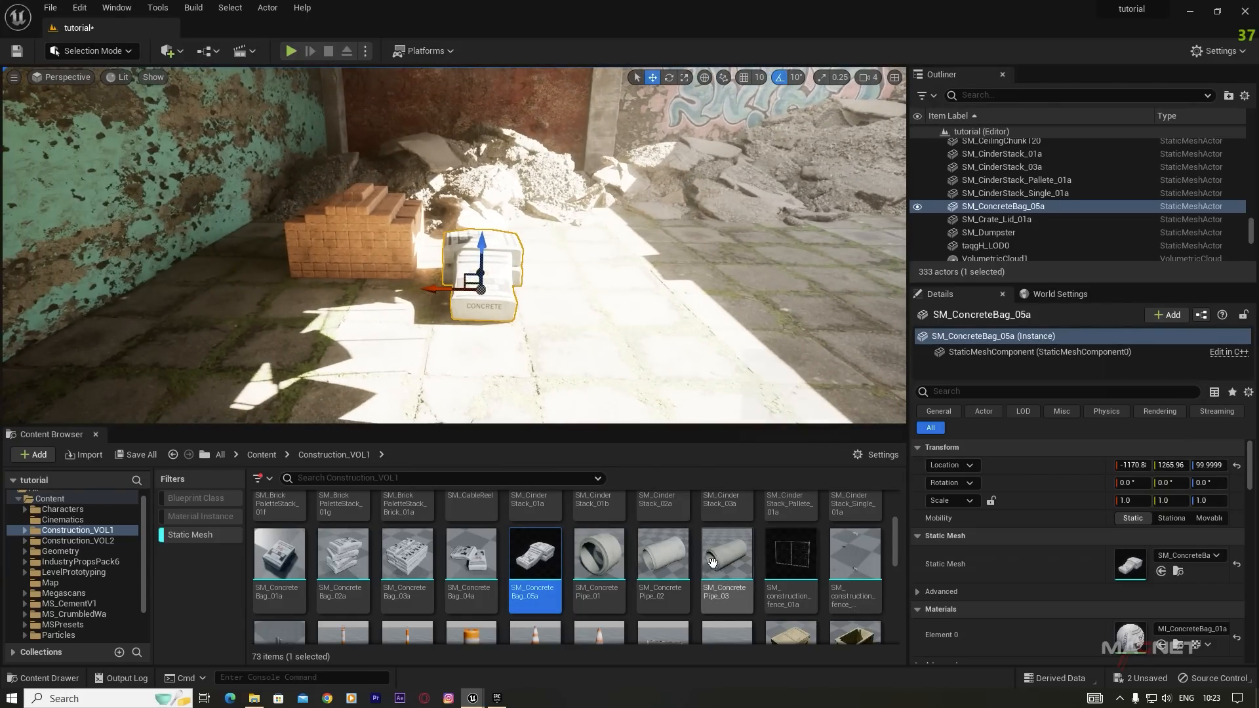
Step: Place the SM_ConcretePipe_02 mesh in front of the rubble, raise it, and scale it uniformly to about 0.78
drag(665, 585, 646, 264)
drag(627, 174, 614, 150)
key(r)
mouse_move(630, 105)
mouse_down()
mouse_move(623, 154)
mouse_move(634, 114)
mouse_up()
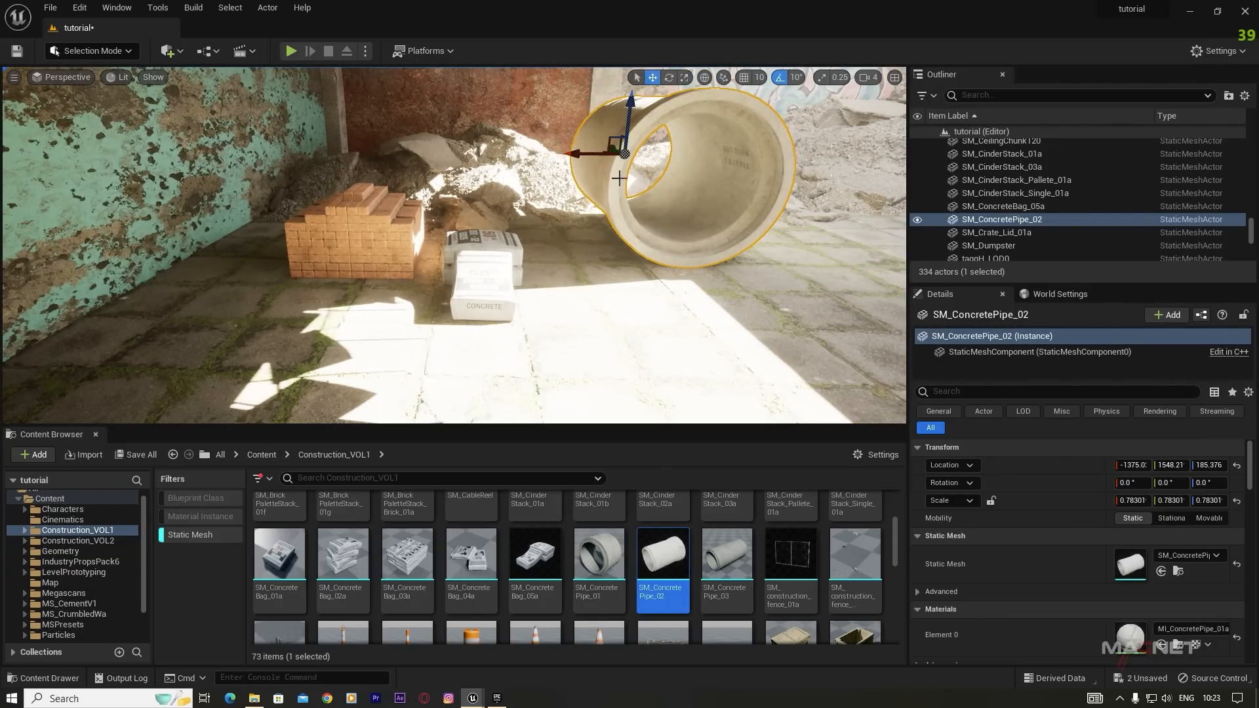
Step: Replace SM_ConcretePipe_02 with the SM_ConcretePipe_03 mesh in front of the rubble and scale it uniformly to about 0.76
drag(610, 172, 571, 172)
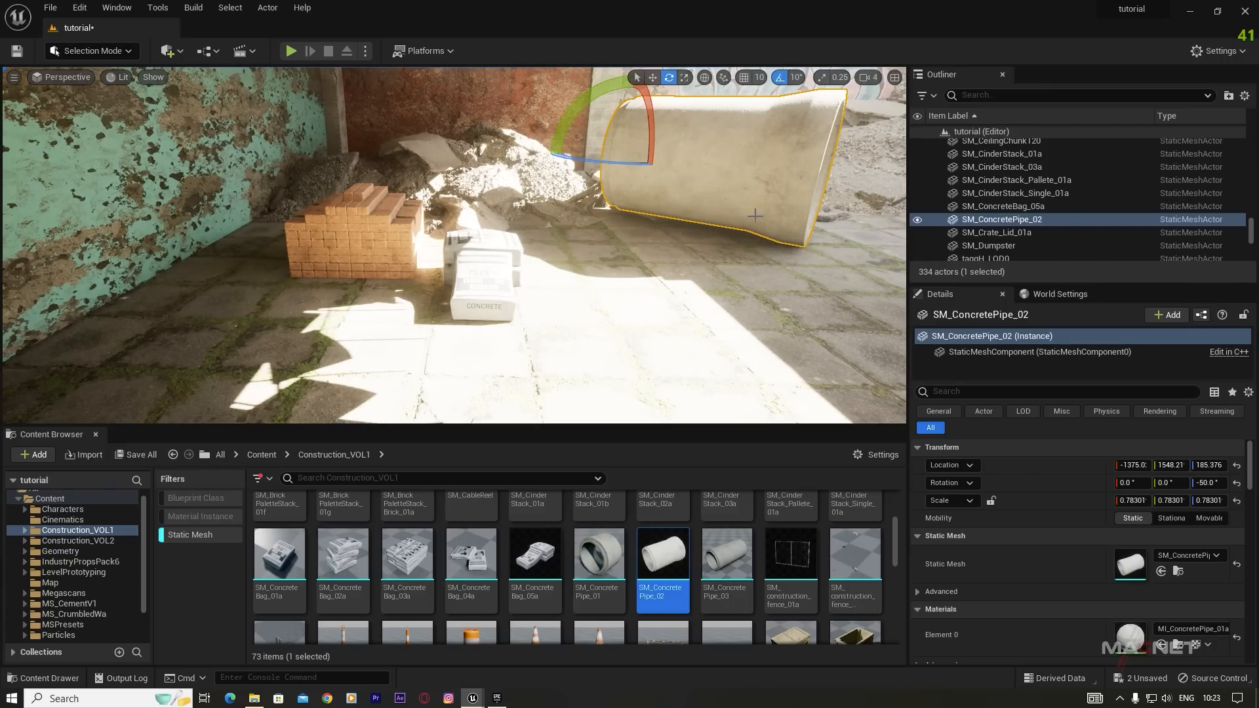
key(Delete)
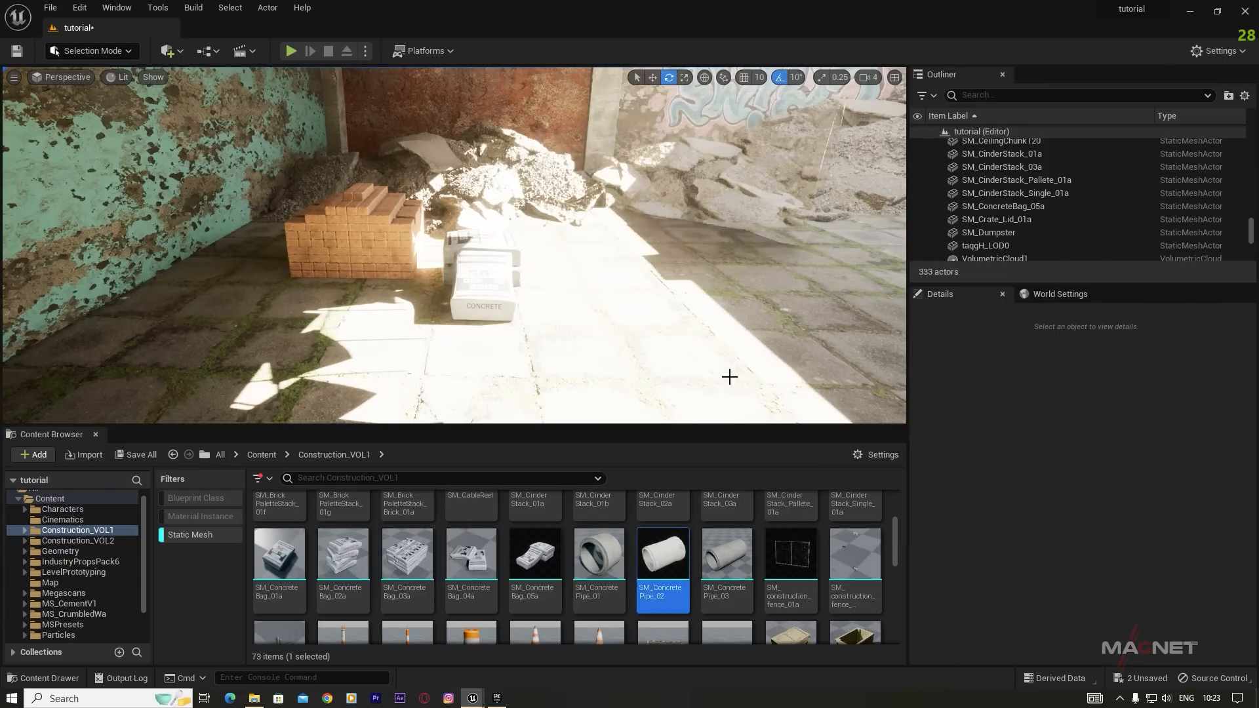
click(726, 558)
drag(725, 557, 554, 205)
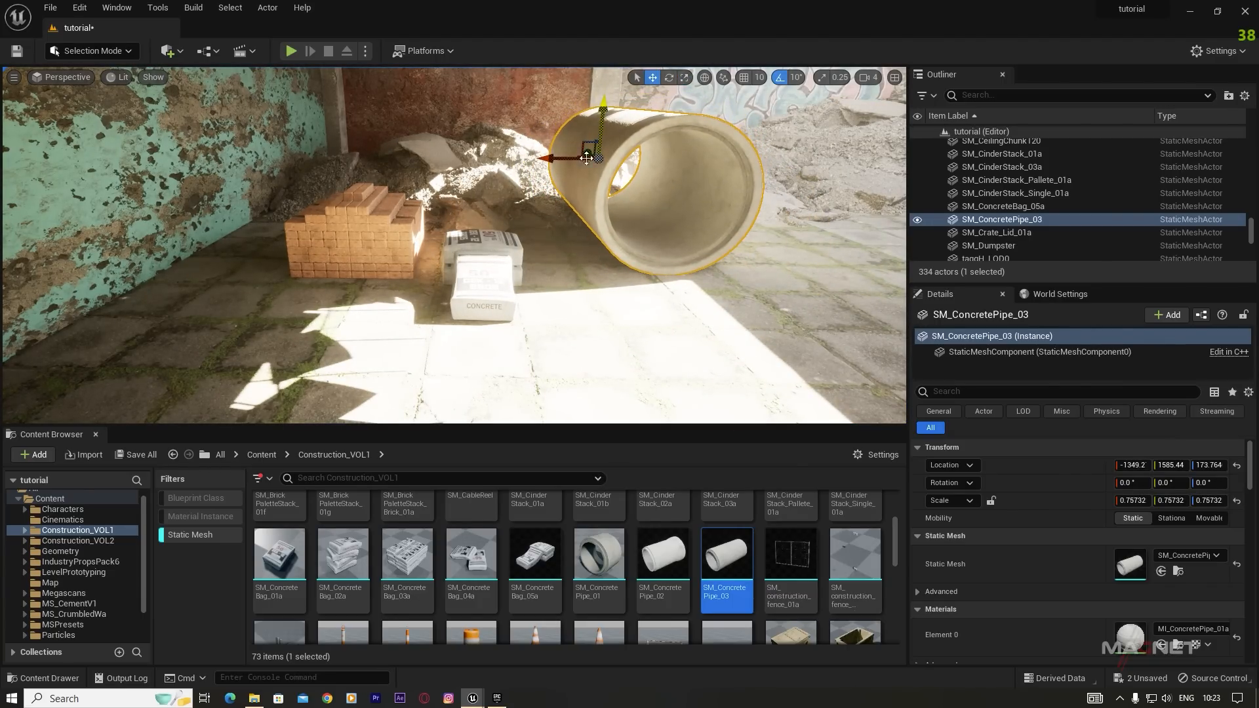
key(w)
mouse_move(517, 203)
right_down()
mouse_move(551, 204)
mouse_move(517, 204)
right_up()
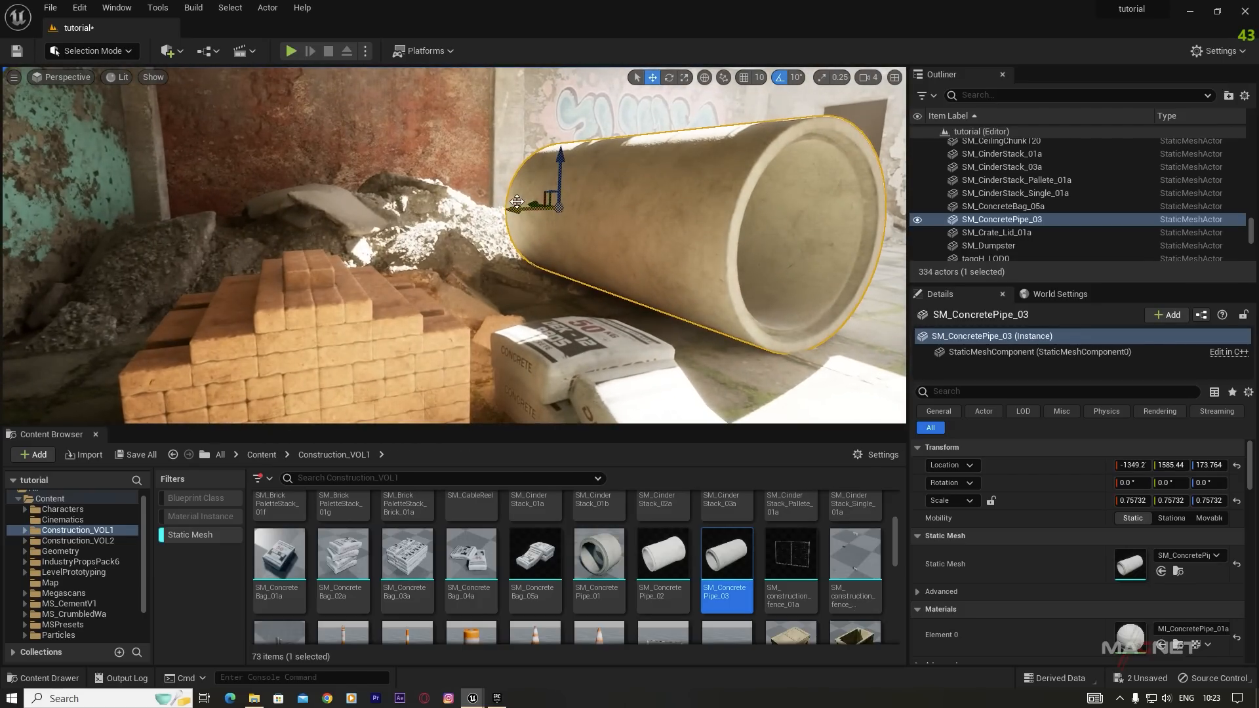
Step: Move the concrete pipe closer to the concrete bags and turn it -20° around the vertical axis
mouse_move(535, 203)
mouse_down()
mouse_move(613, 232)
mouse_move(531, 214)
mouse_up()
right_drag(644, 300, 652, 297)
key(d)
drag(433, 237, 375, 238)
key(d)
right_drag(459, 262, 284, 253)
key(w)
key(d)
key(d)
key(w)
key(s)
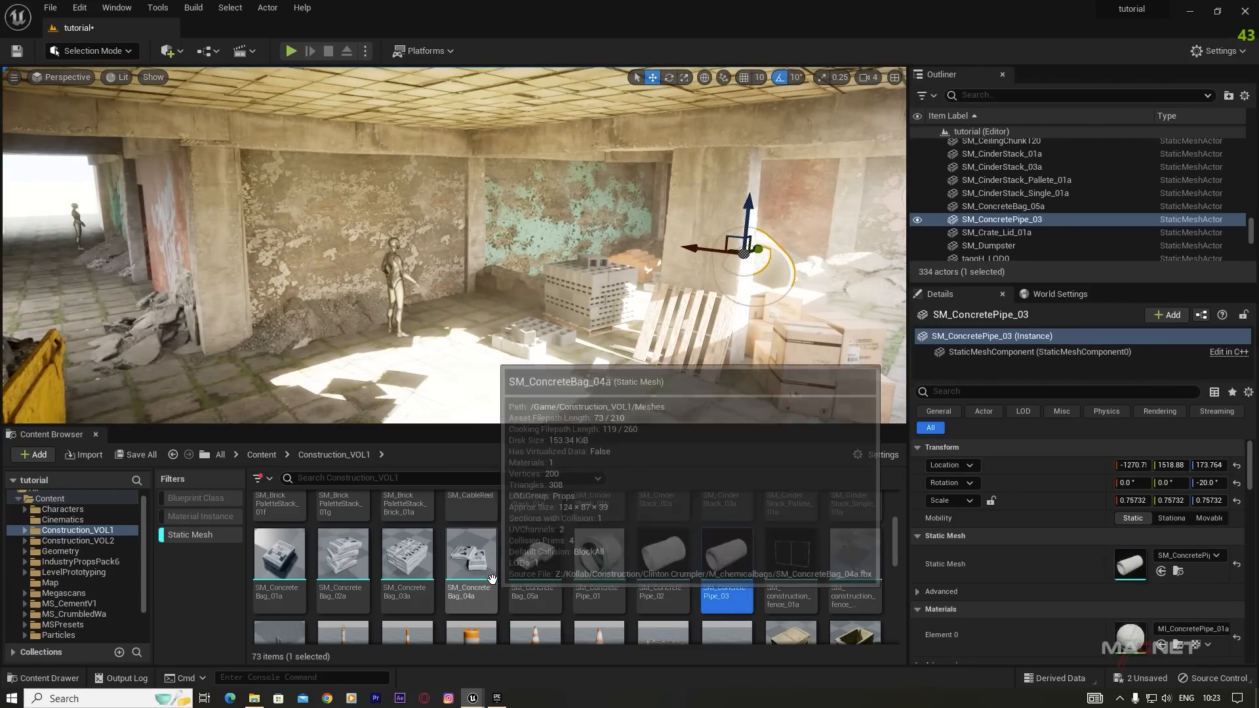
Step: Place a second SM_Dumpster mesh between the concrete pipe and the rubble, sink it slightly, and tilt it -10° around the X axis
scroll(492, 581, down, 3)
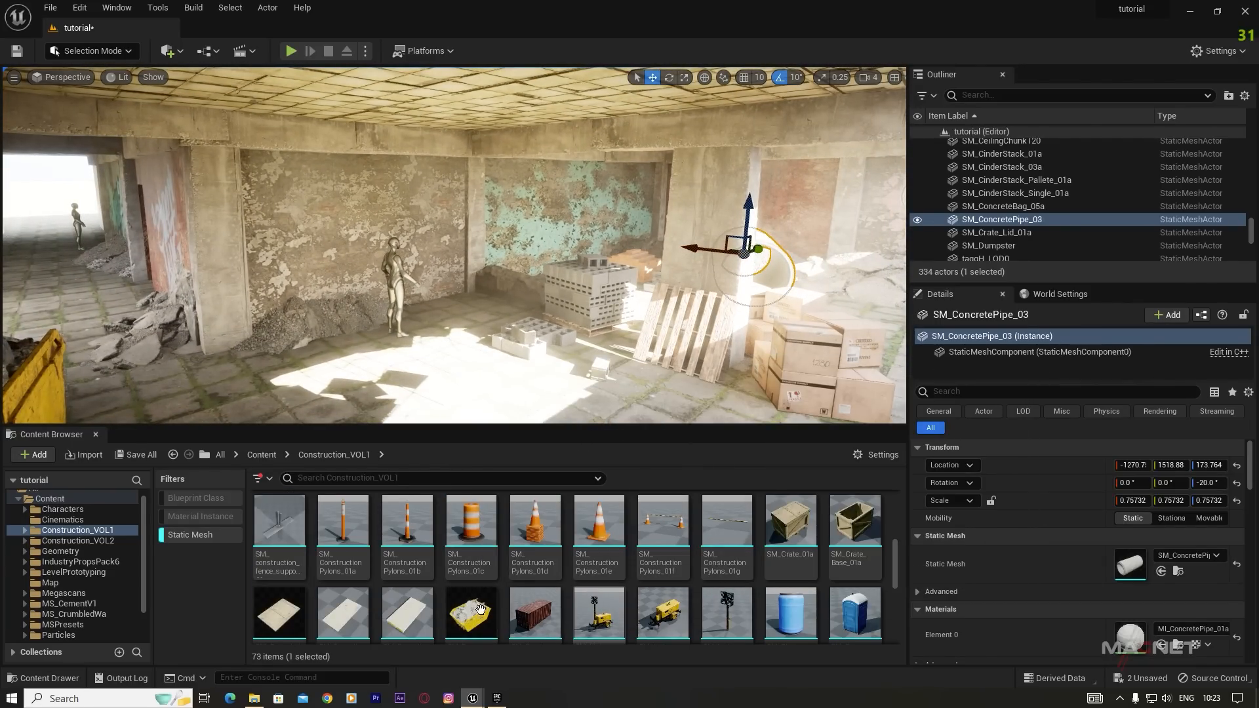
drag(482, 609, 876, 280)
key(f)
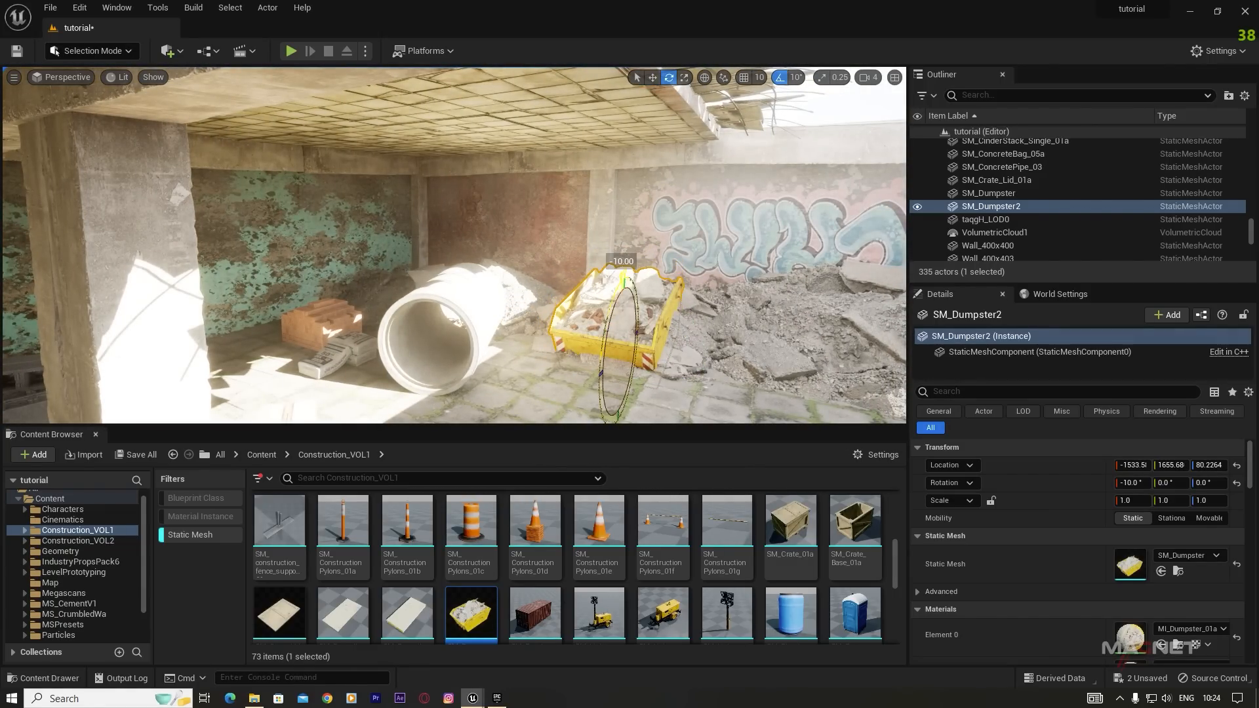
right_drag(454, 245, 420, 253)
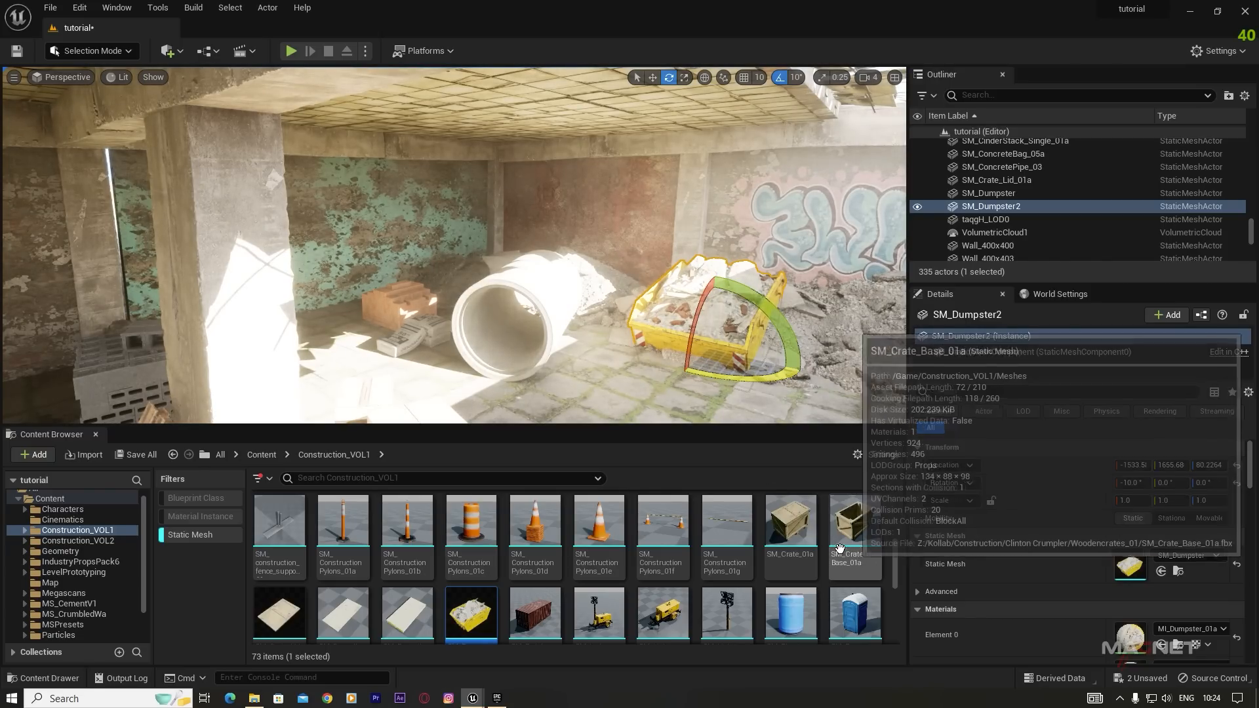
Step: Place SM_Crate_Base_01a in front of the dumpster, turned -20° around the vertical axis, with SM_PlasticBarrel_01a on the floor beside it
drag(855, 524, 624, 388)
right_drag(592, 363, 637, 395)
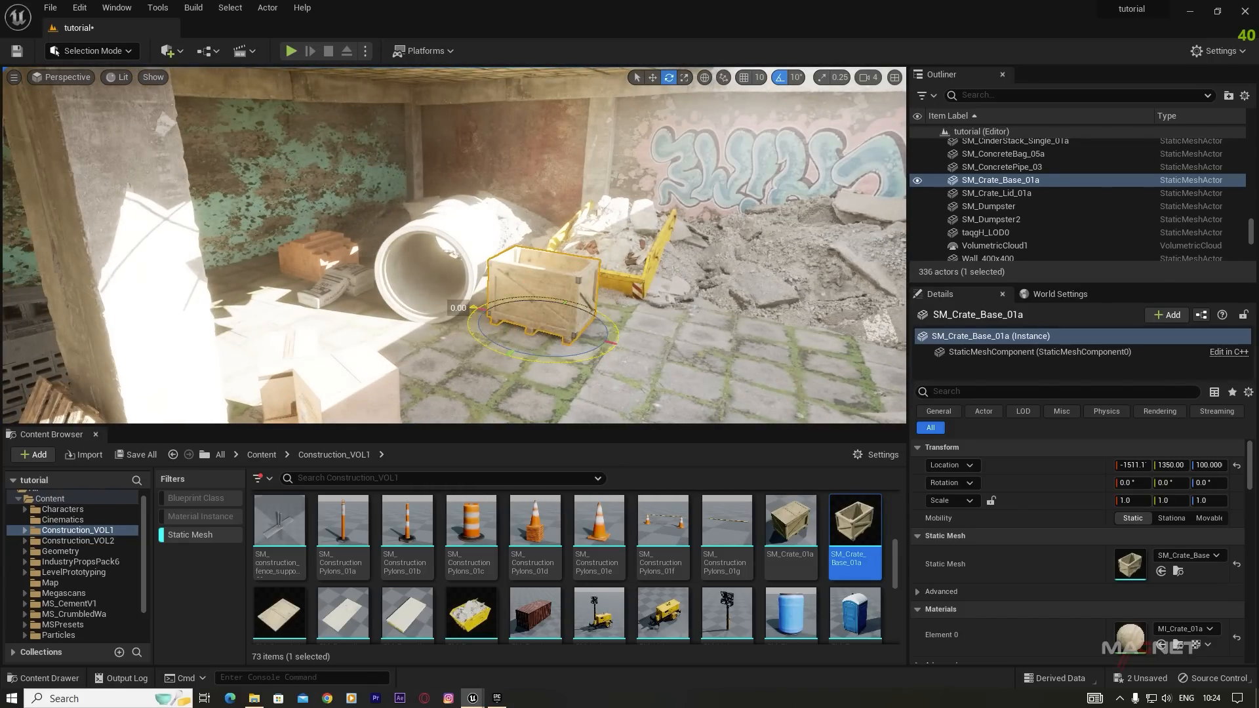
drag(473, 308, 463, 318)
scroll(750, 574, down, 2)
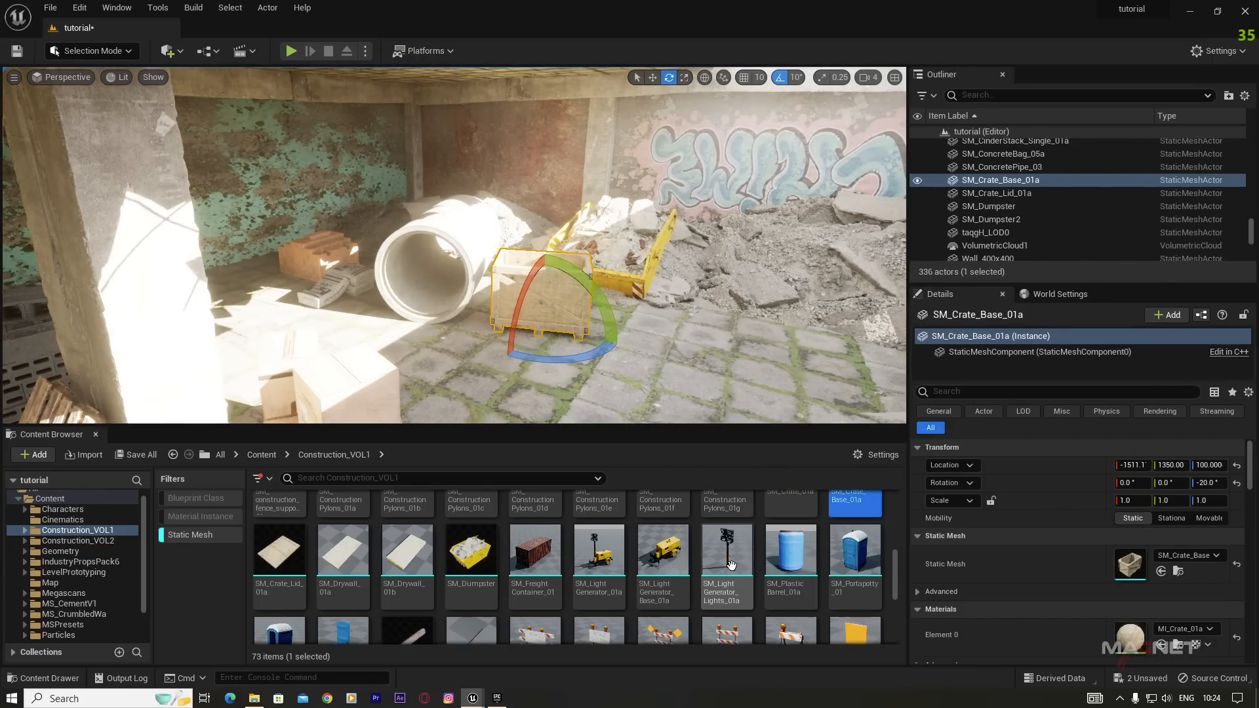
drag(790, 557, 458, 343)
Step: Place the SM_Tarp_03 mesh on the floor in front of the blue barrel and SM_Tarp_04 beside the pipe opening
scroll(590, 570, down, 2)
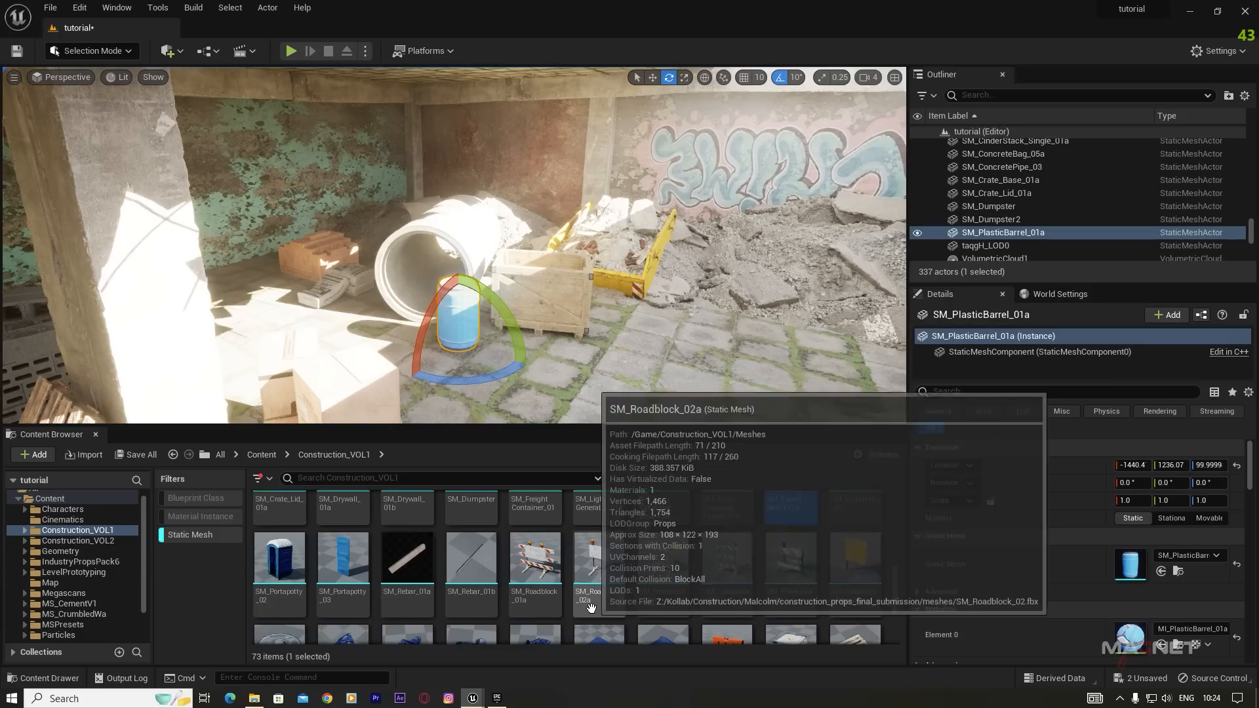
scroll(478, 580, down, 1)
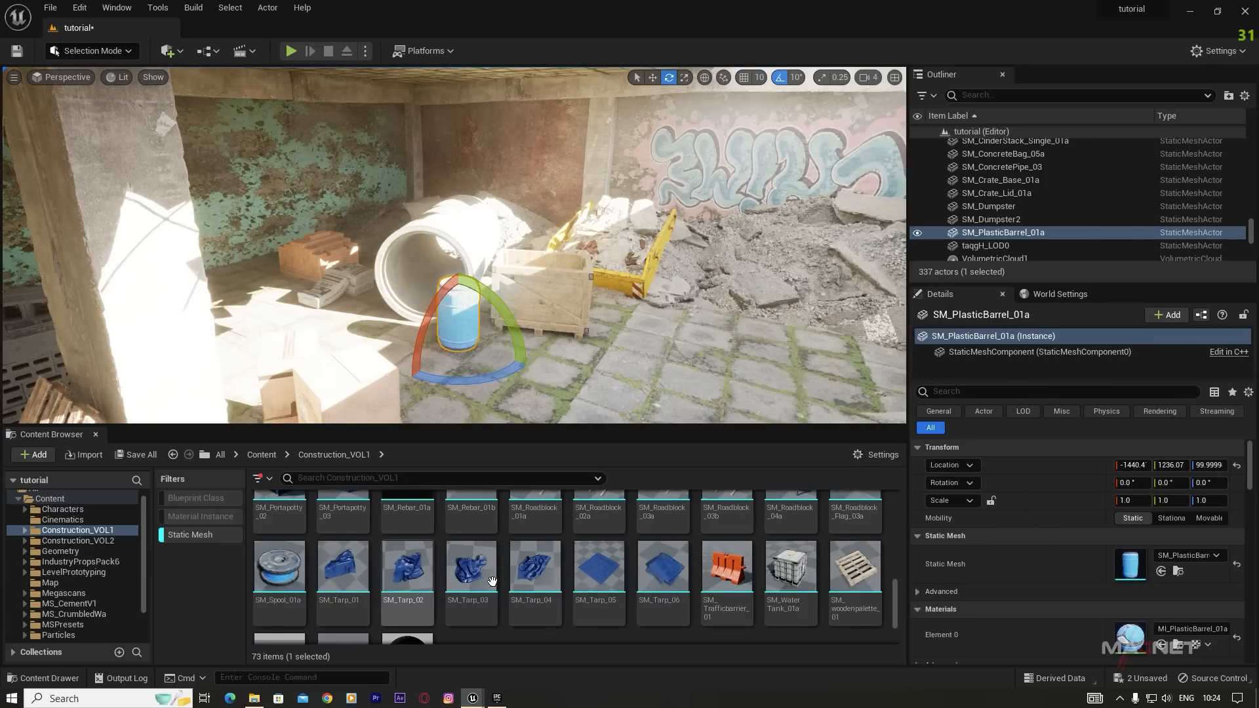
right_drag(703, 379, 682, 379)
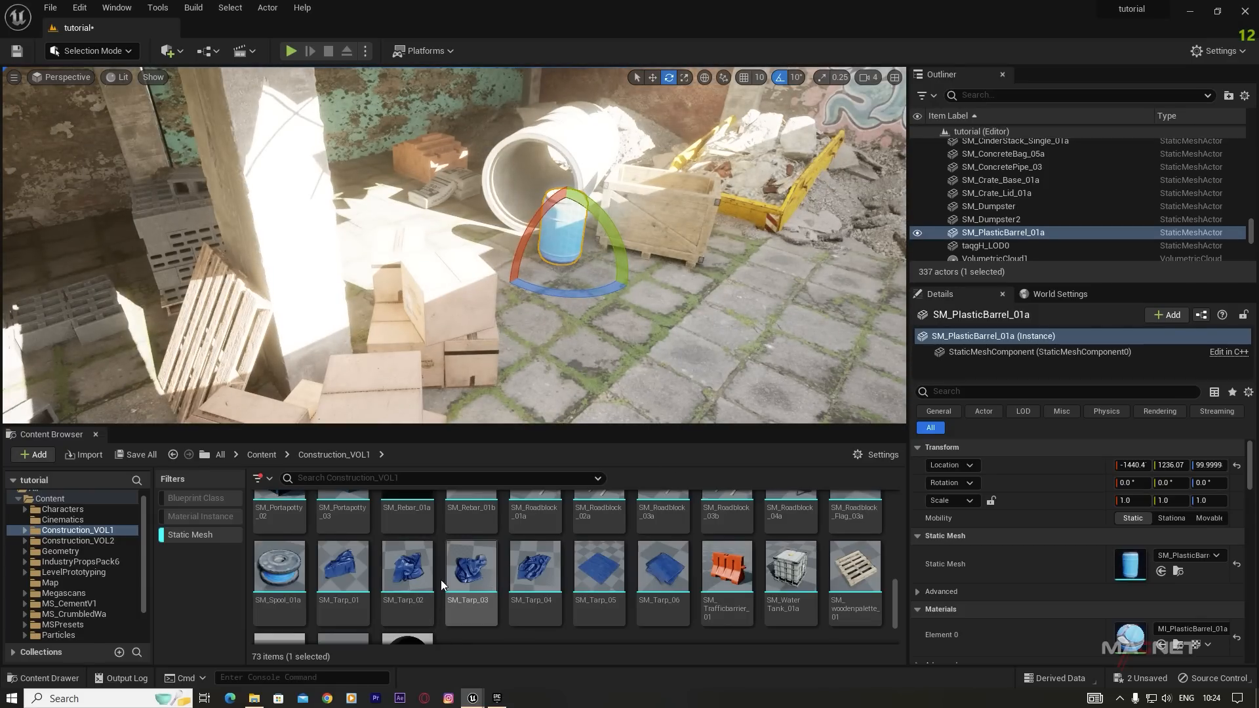
drag(482, 576, 583, 267)
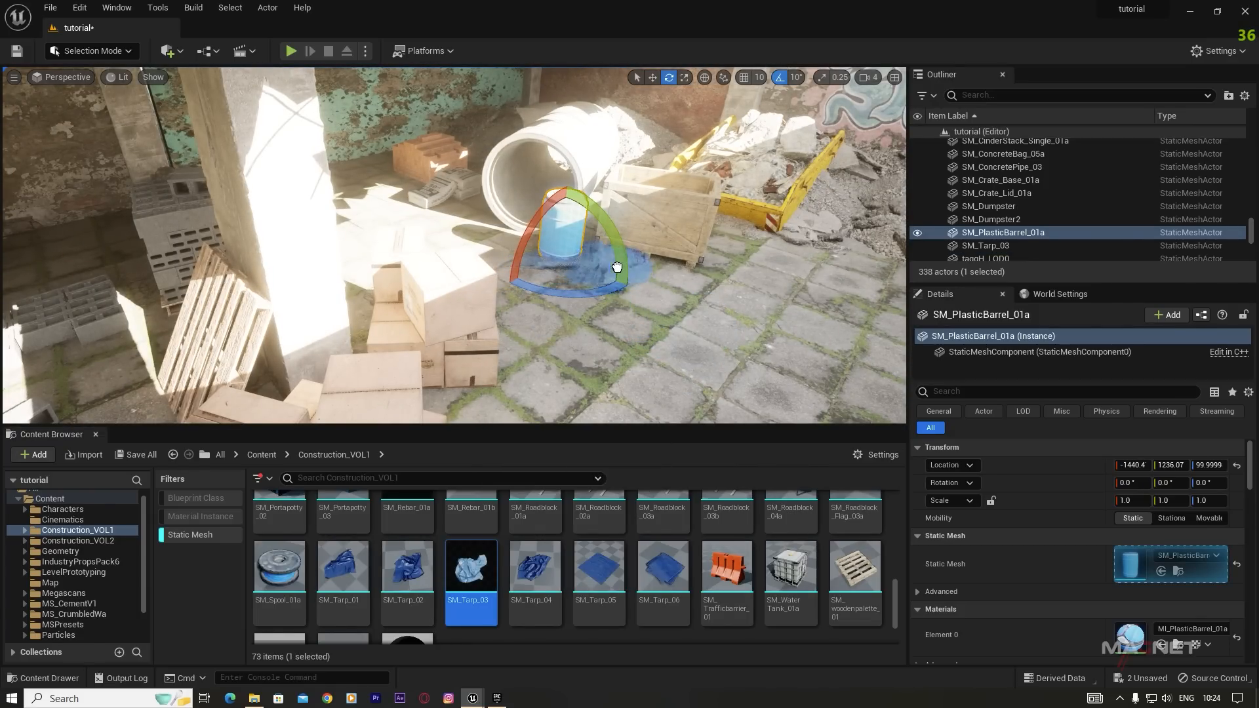
click(672, 332)
key(f)
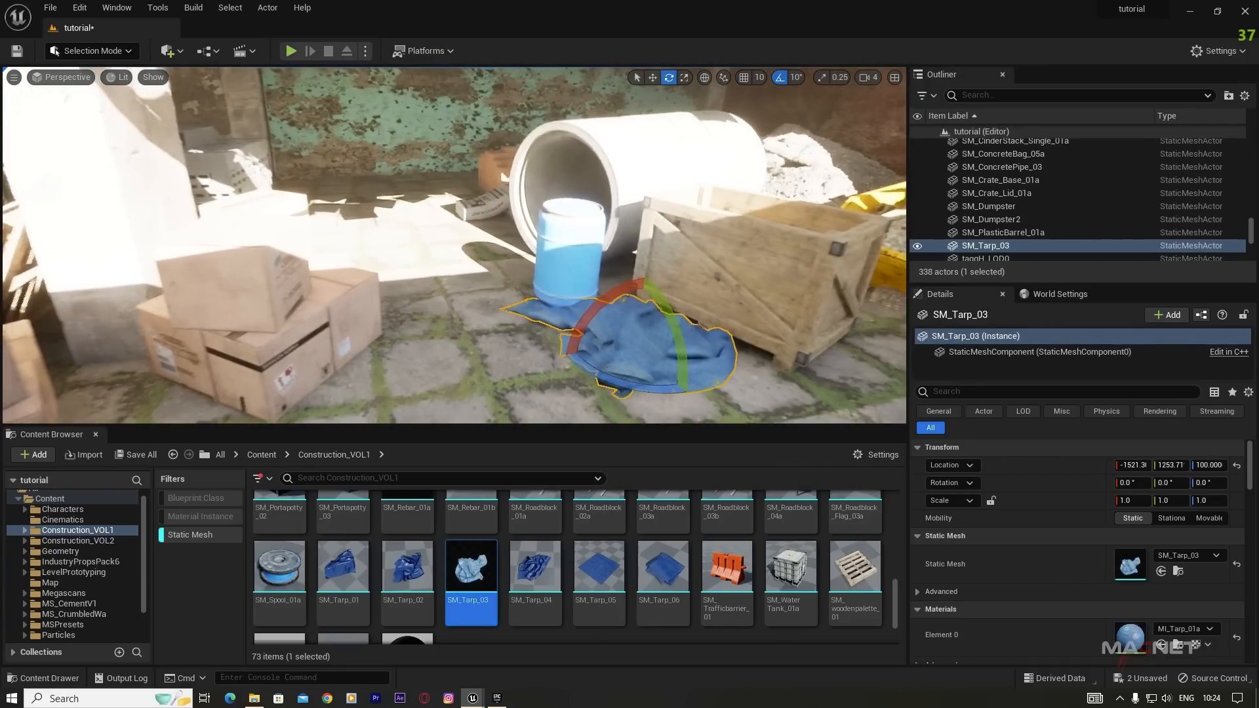
drag(535, 567, 463, 244)
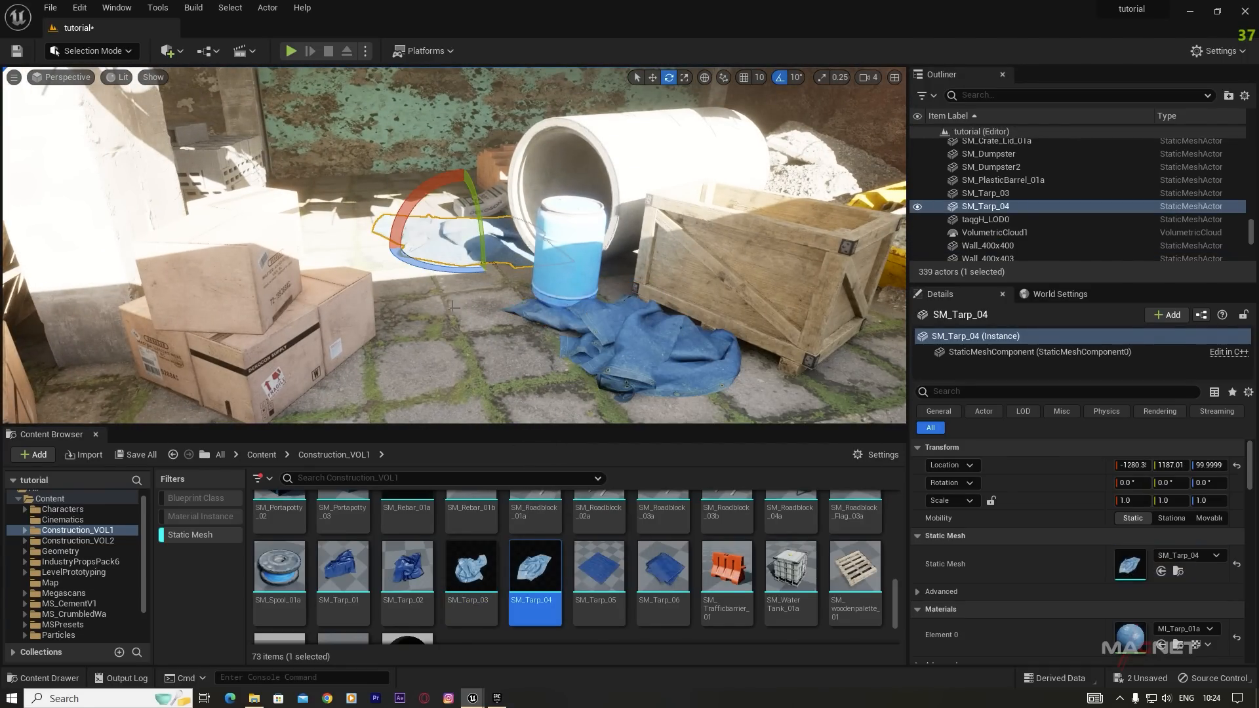
Step: Place the SM_Tarp_01 mesh and move it to the floor between the wooden crate and the yellow dumpster
drag(343, 565, 791, 381)
key(w)
key(f)
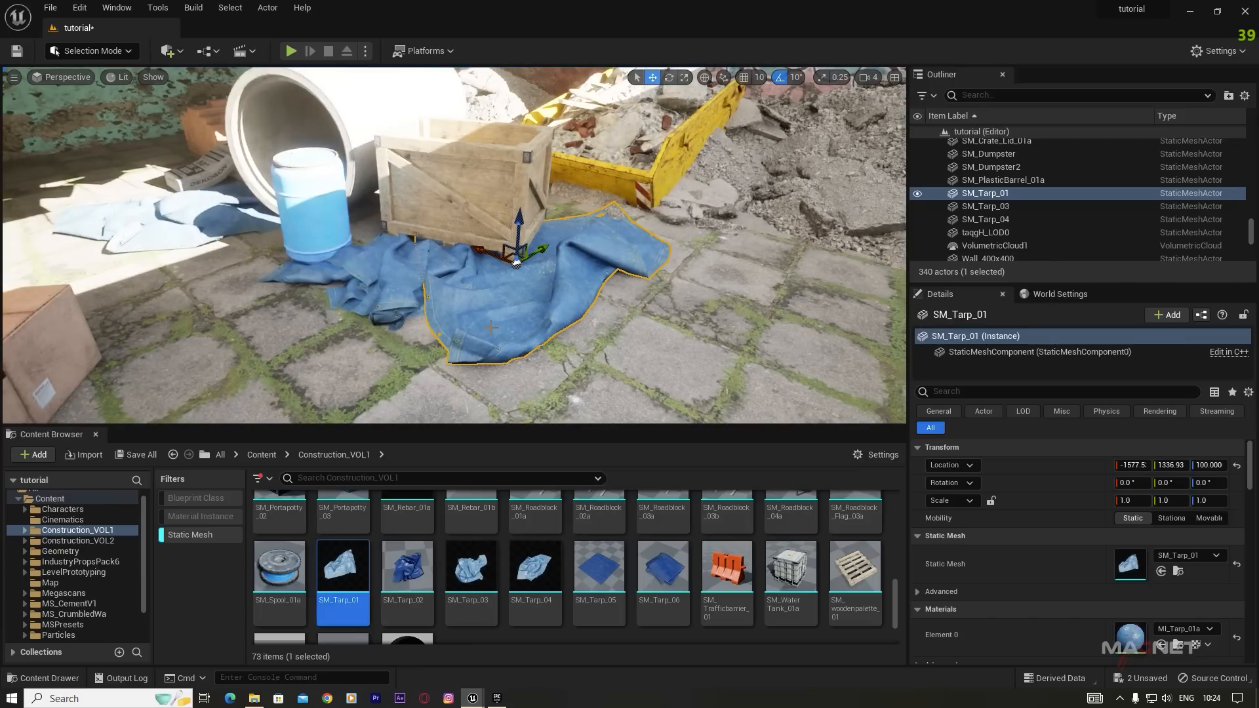
drag(541, 249, 619, 199)
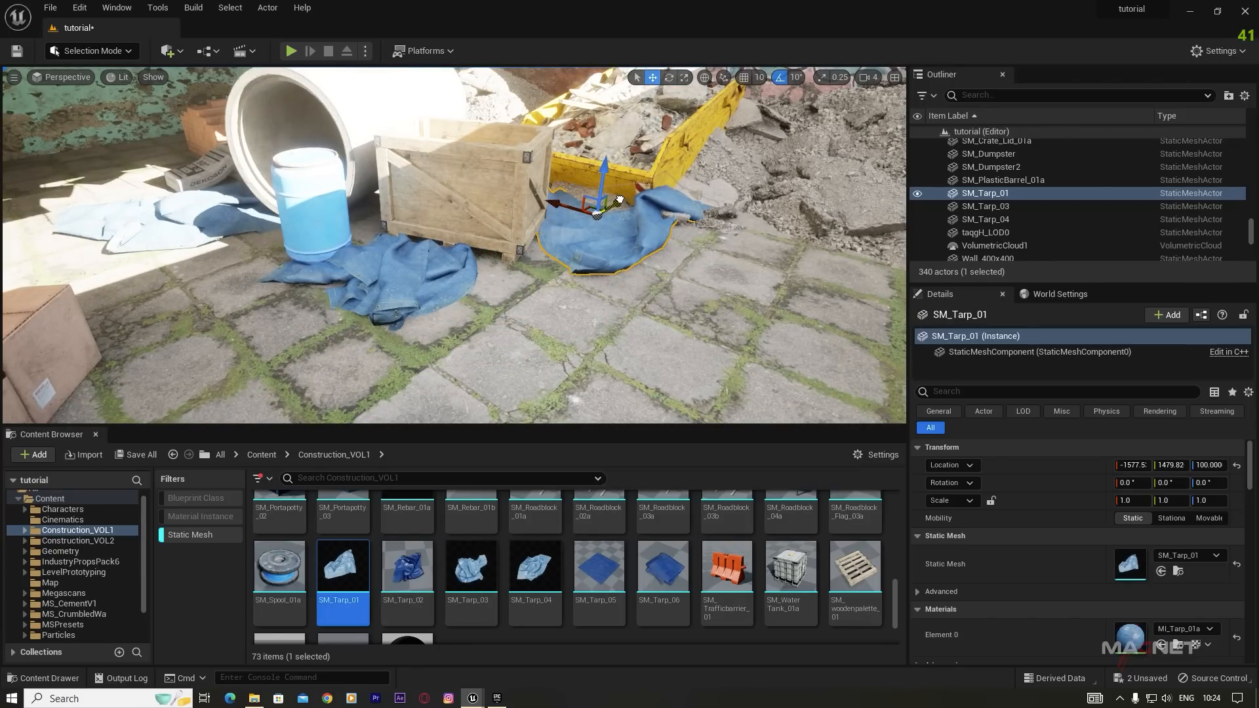
Step: Place the SM_WaterTank_01a mesh and move it next to the rubble along the far side wall
key(s)
right_drag(590, 262, 440, 286)
mouse_move(805, 599)
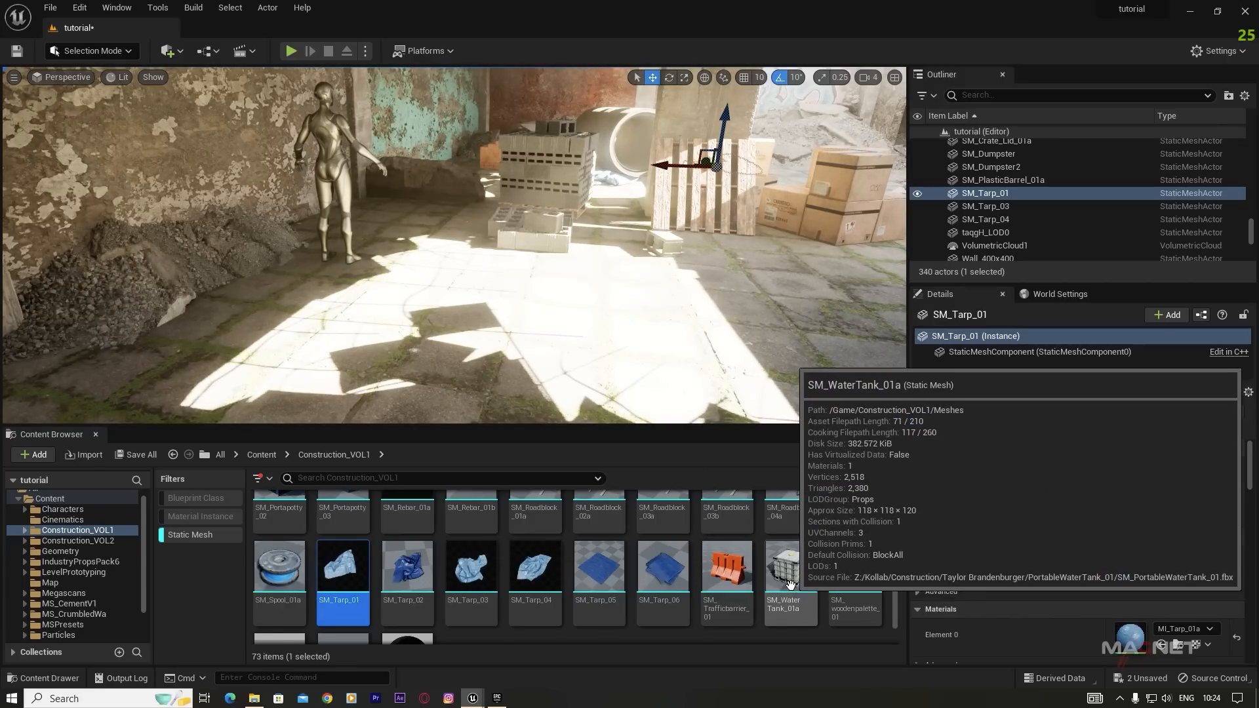
drag(791, 575, 819, 270)
right_drag(493, 356, 610, 315)
drag(434, 365, 721, 315)
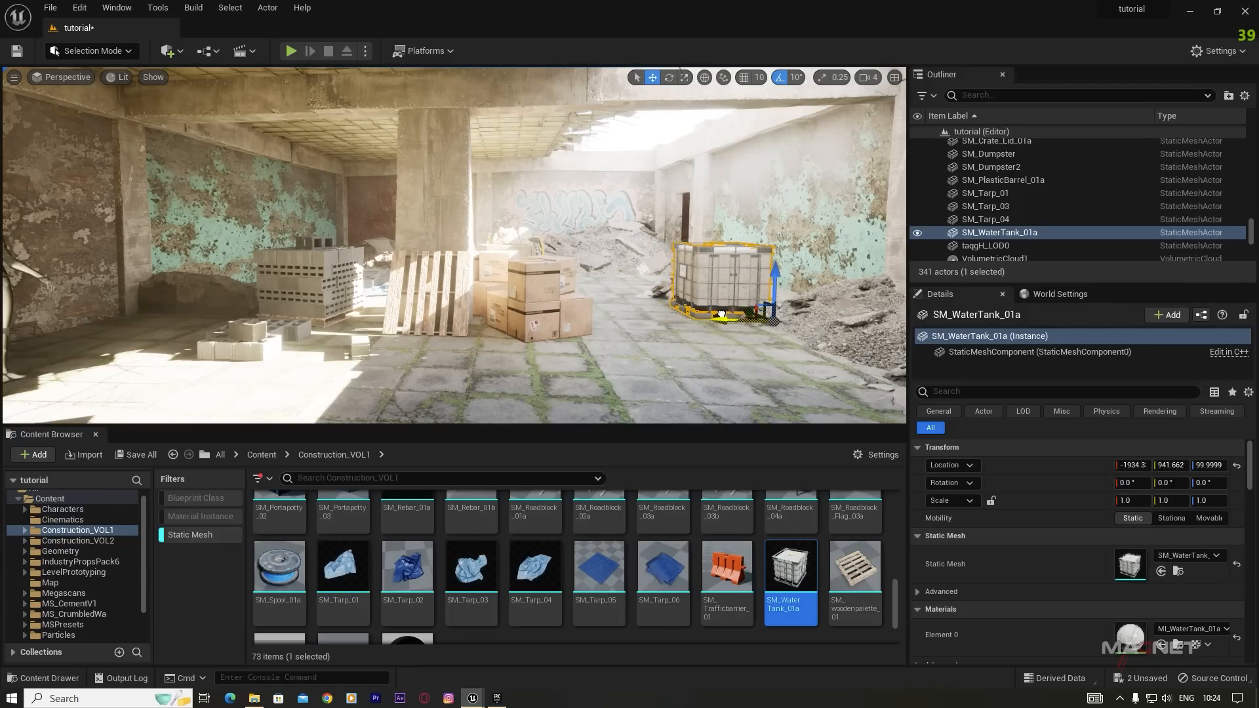
Step: Place overlapping SM_Tarp_06 and SM_Tarp_04 meshes on the floor in front of the water tank
click(662, 573)
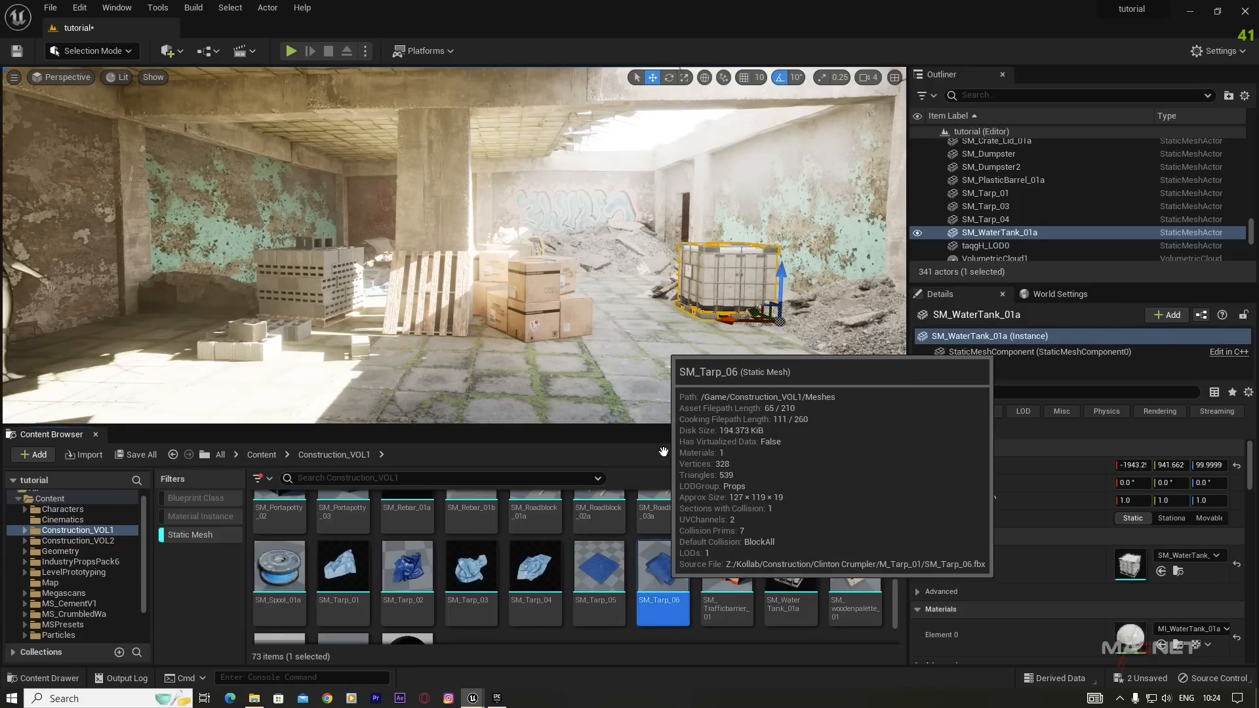
drag(662, 574, 713, 338)
click(746, 348)
click(535, 570)
drag(535, 570, 793, 363)
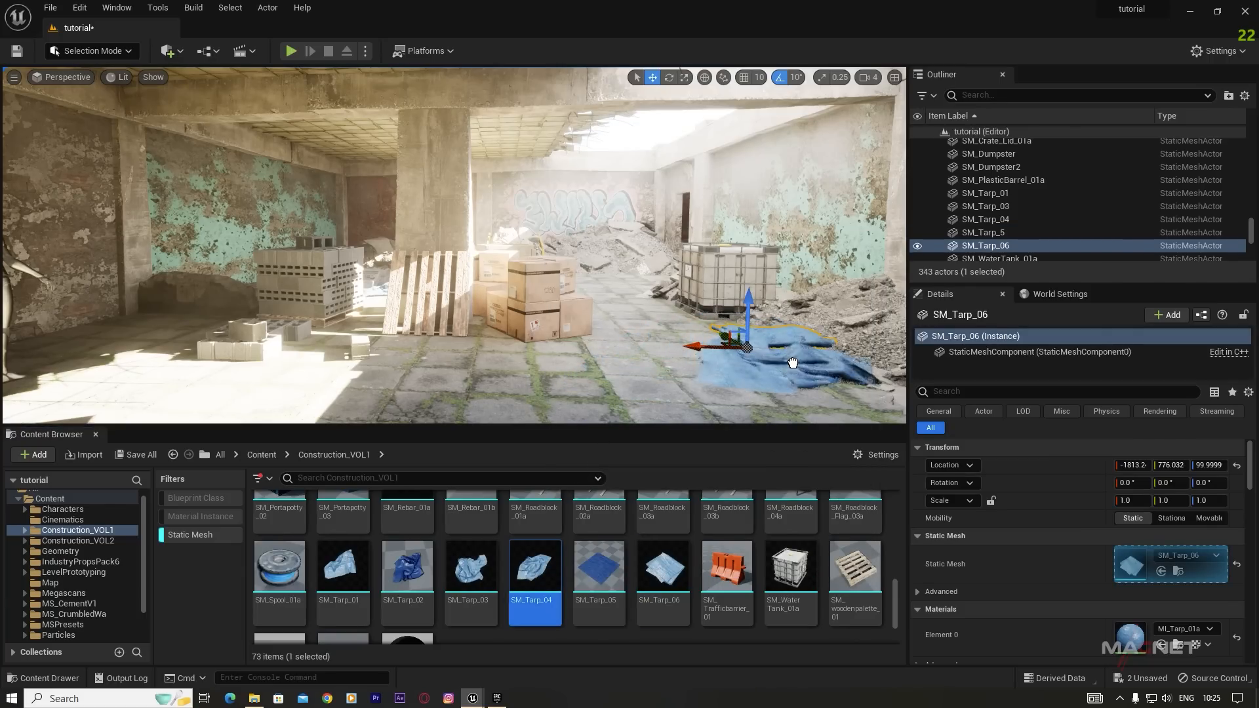
click(806, 355)
Step: Place the SM_Barrel_01 mesh and move it behind the cinder block stacks near the teal wall
scroll(379, 616, down, 2)
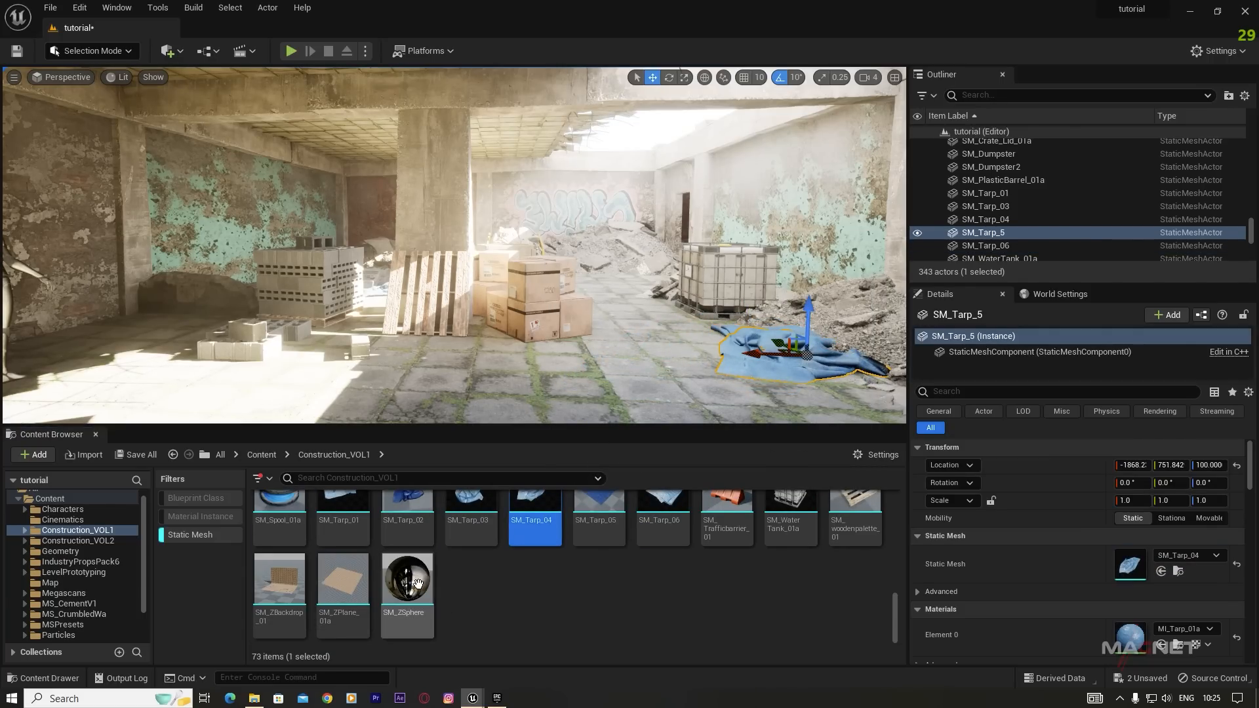
scroll(348, 585, up, 5)
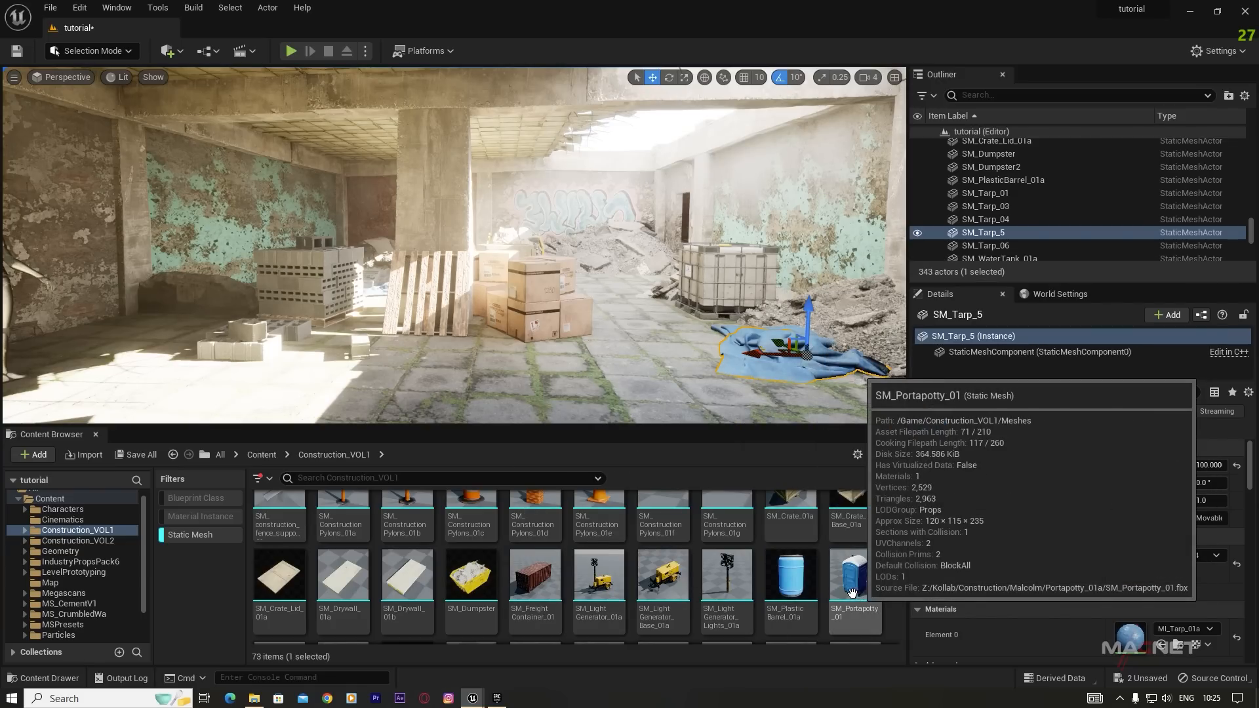
scroll(572, 576, up, 3)
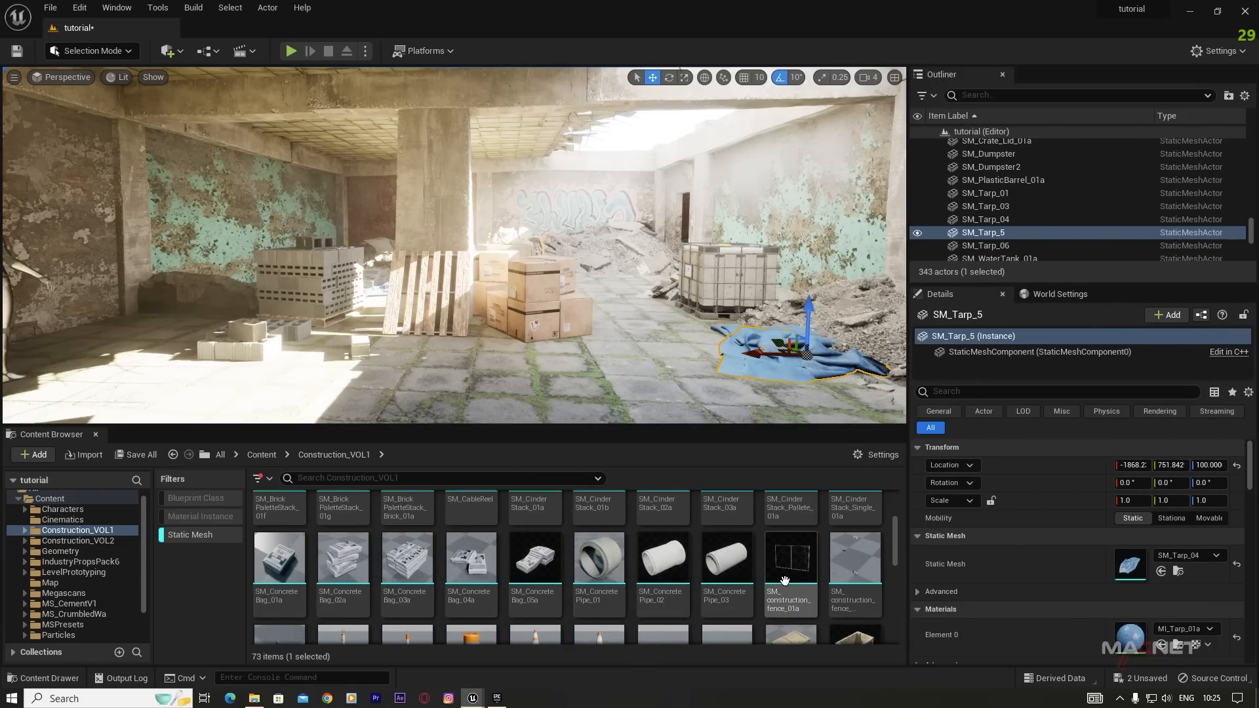
scroll(498, 588, up, 3)
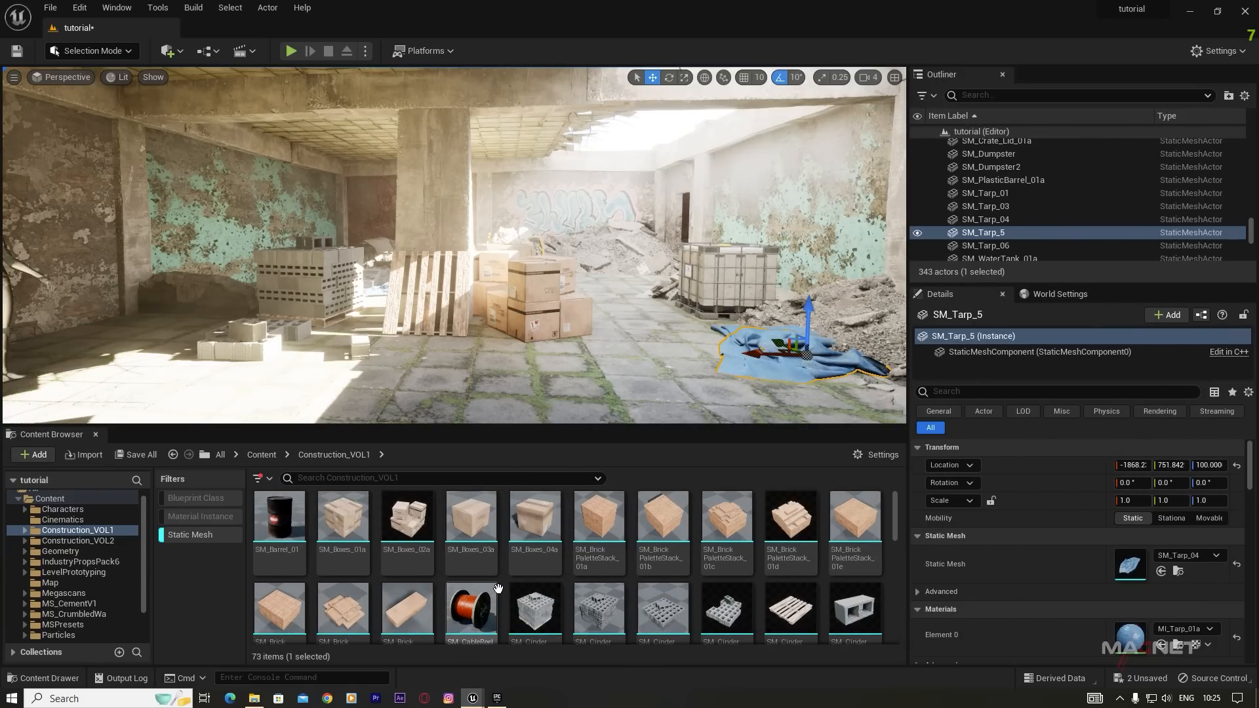
drag(277, 522, 422, 357)
mouse_move(510, 375)
right_down()
mouse_move(452, 374)
mouse_move(560, 373)
mouse_move(510, 374)
right_up()
key(w)
key(d)
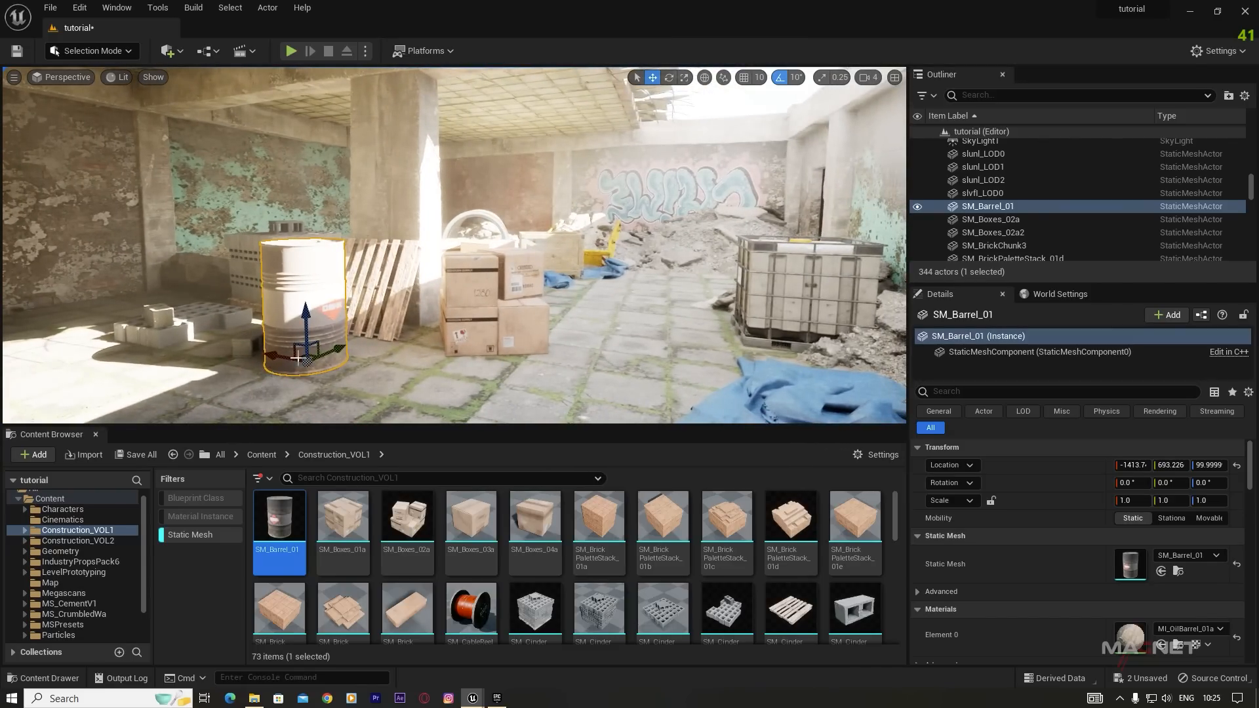
drag(273, 356, 195, 283)
Step: Delete both groups of stacked cardboard boxes beside the wooden pallet
right_drag(429, 367, 459, 368)
key(w)
key(s)
key(w)
right_drag(353, 294, 406, 293)
click(428, 314)
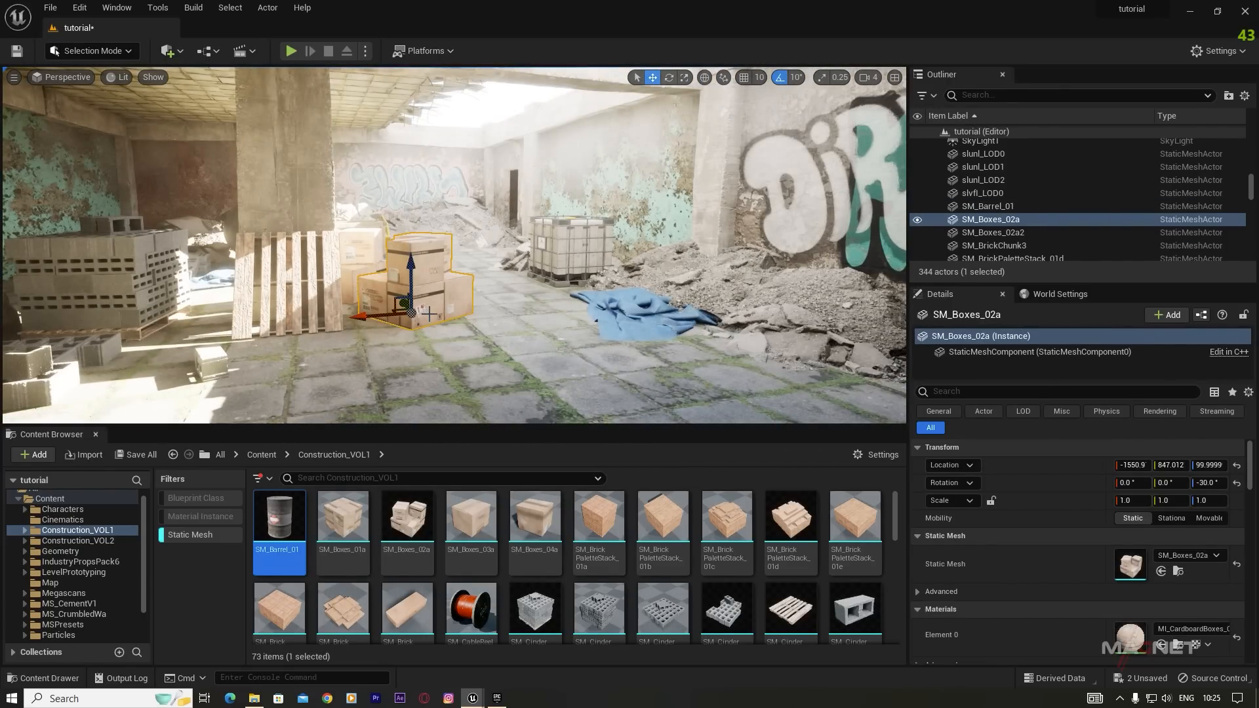
key(Delete)
click(357, 262)
key(Delete)
Step: Place the SM_CordWrap_01a mesh from Construction_VOL2 on the floor beside the blue plastic barrel
right_drag(358, 262, 288, 262)
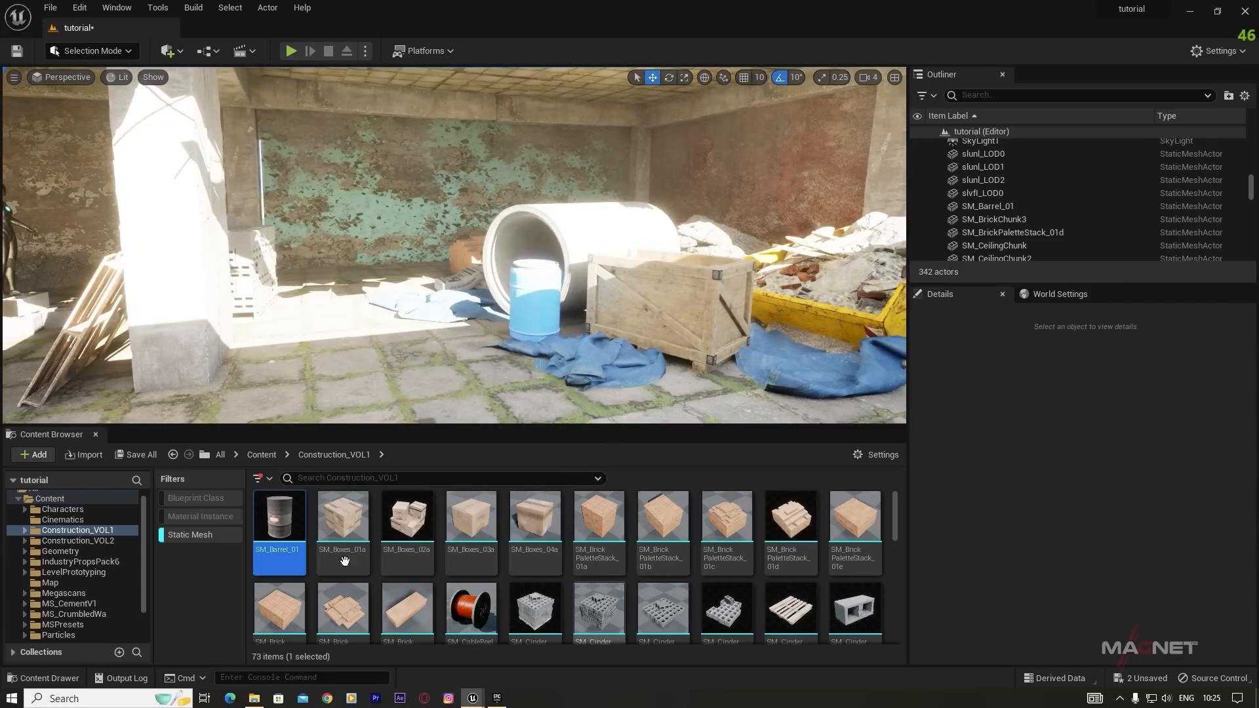
click(83, 541)
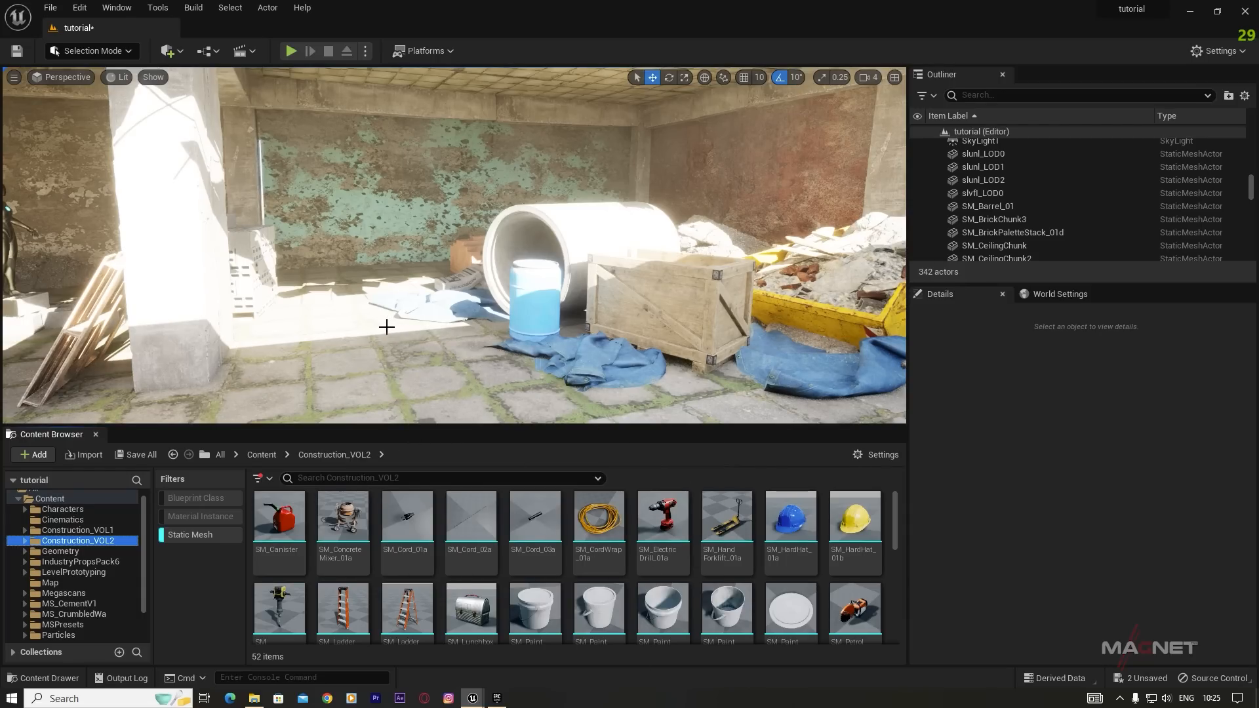
drag(623, 553, 462, 349)
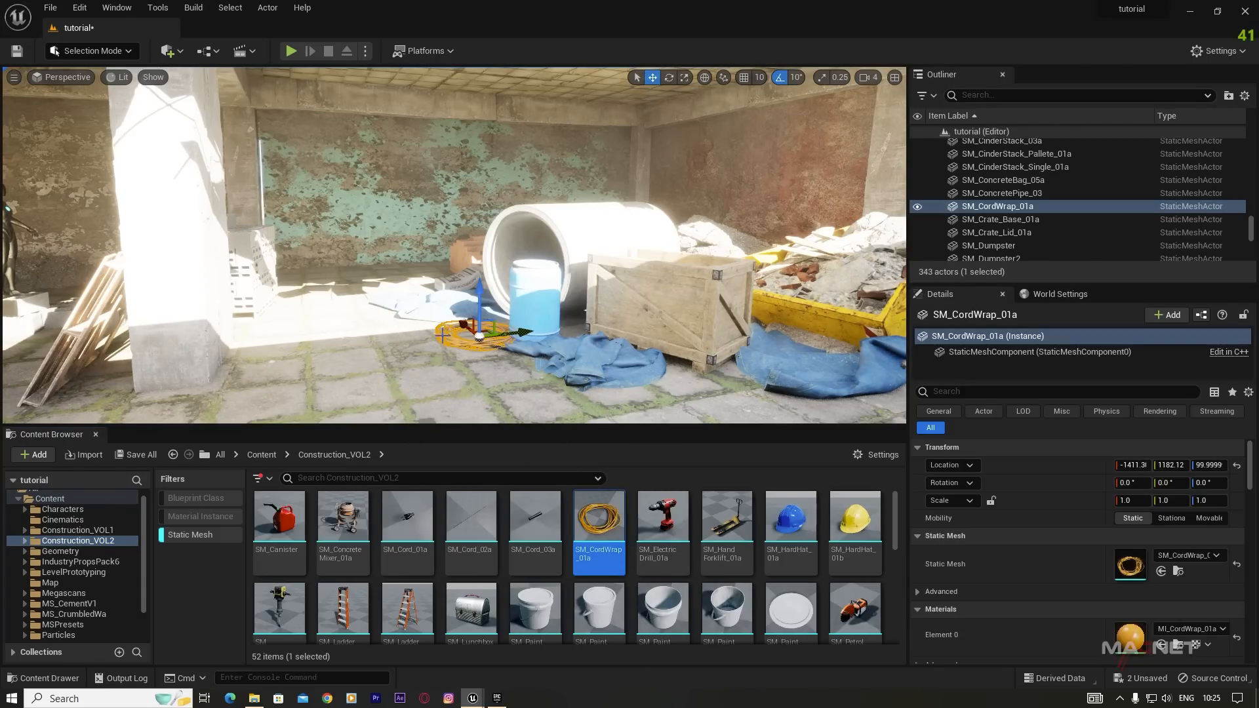
right_drag(517, 373, 559, 378)
Step: Place the SM_PaintBucket_01_B mesh on the floor in front of the wooden crate, between the blue tarps
scroll(583, 602, down, 3)
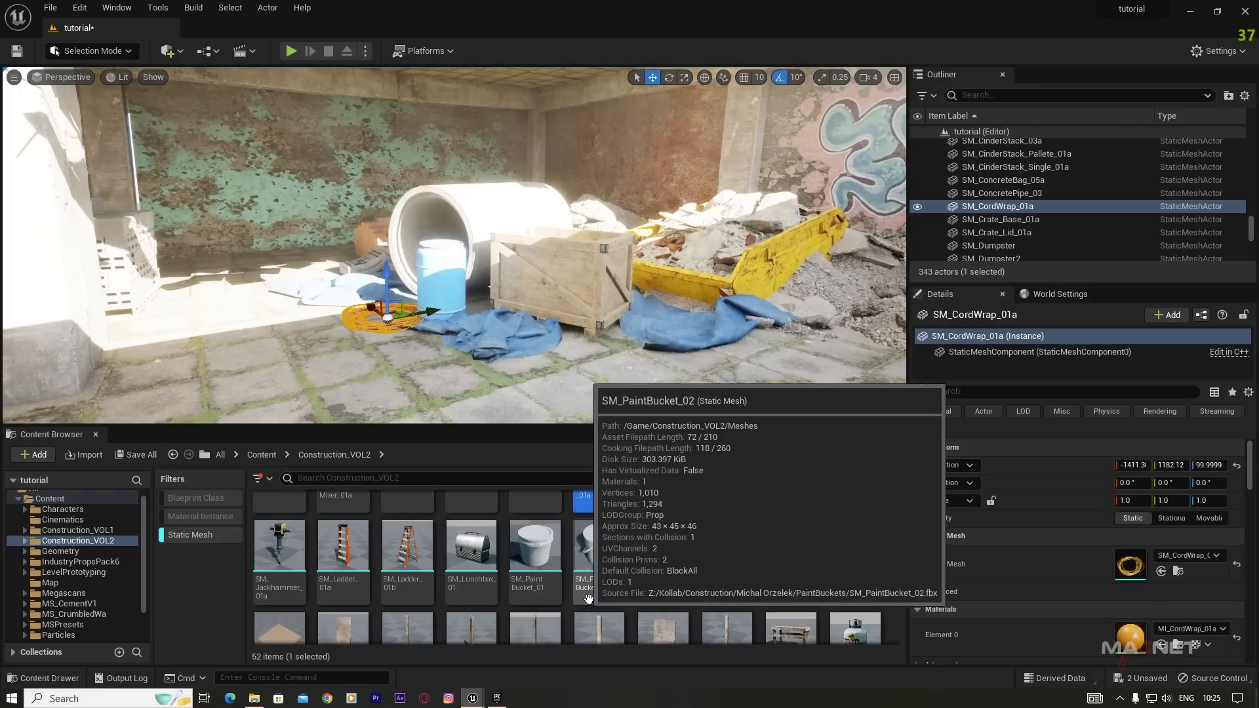
drag(639, 563, 189, 377)
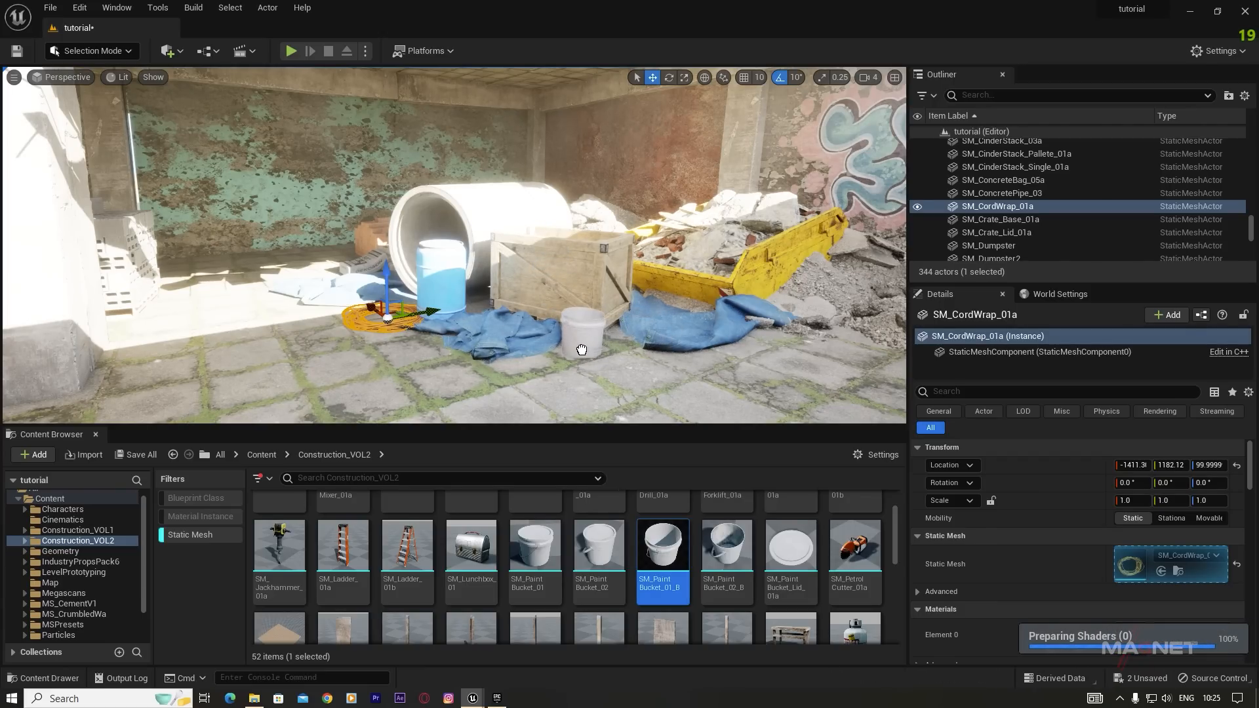
click(581, 349)
Step: Place the SM_PlywoodTable_01a mesh on the floor between the cinder block stack and the leaning pallet
mouse_move(581, 349)
right_down()
mouse_move(374, 341)
mouse_move(341, 360)
right_up()
scroll(856, 593, down, 3)
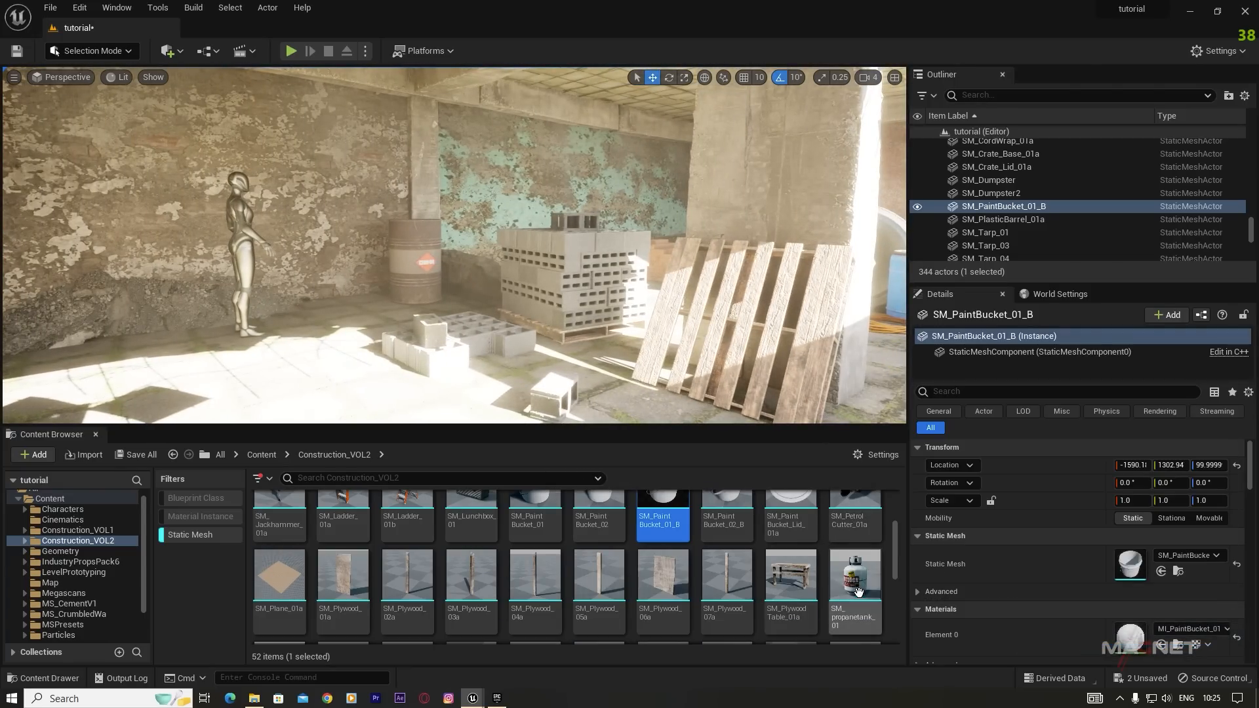
drag(797, 583, 623, 352)
right_drag(623, 352, 708, 355)
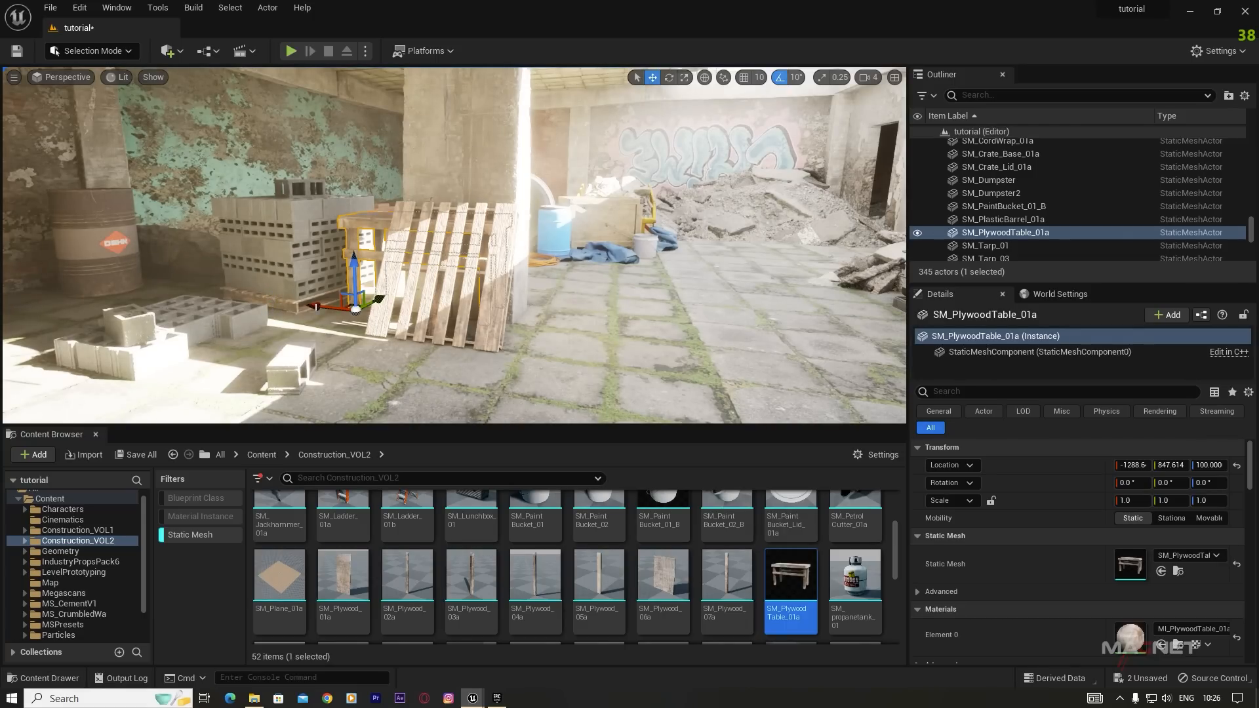
Step: Move the plywood table from beside the leaning pallet to the floor in front of the blue-and-pink graffiti wall
drag(316, 306, 501, 329)
key(d)
right_drag(501, 329, 419, 337)
drag(387, 331, 39, 375)
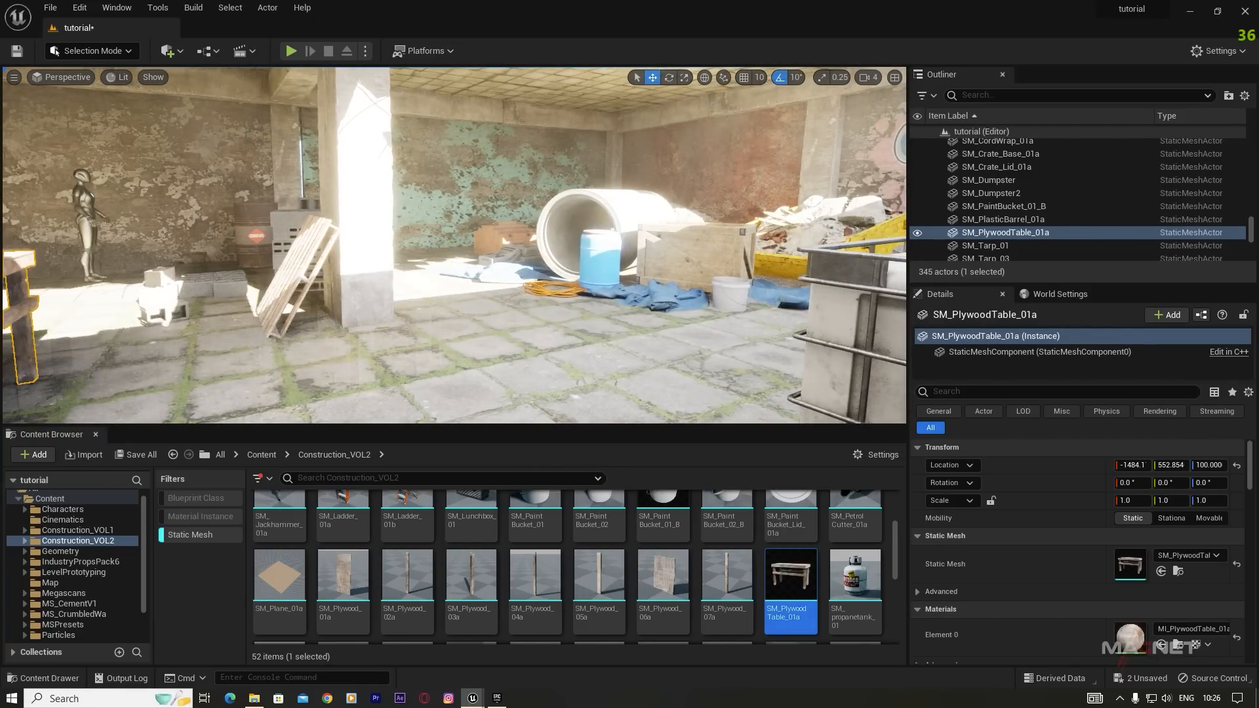
right_drag(289, 336, 118, 335)
right_drag(321, 349, 308, 350)
key(d)
drag(411, 362, 255, 320)
drag(337, 274, 272, 299)
key(f)
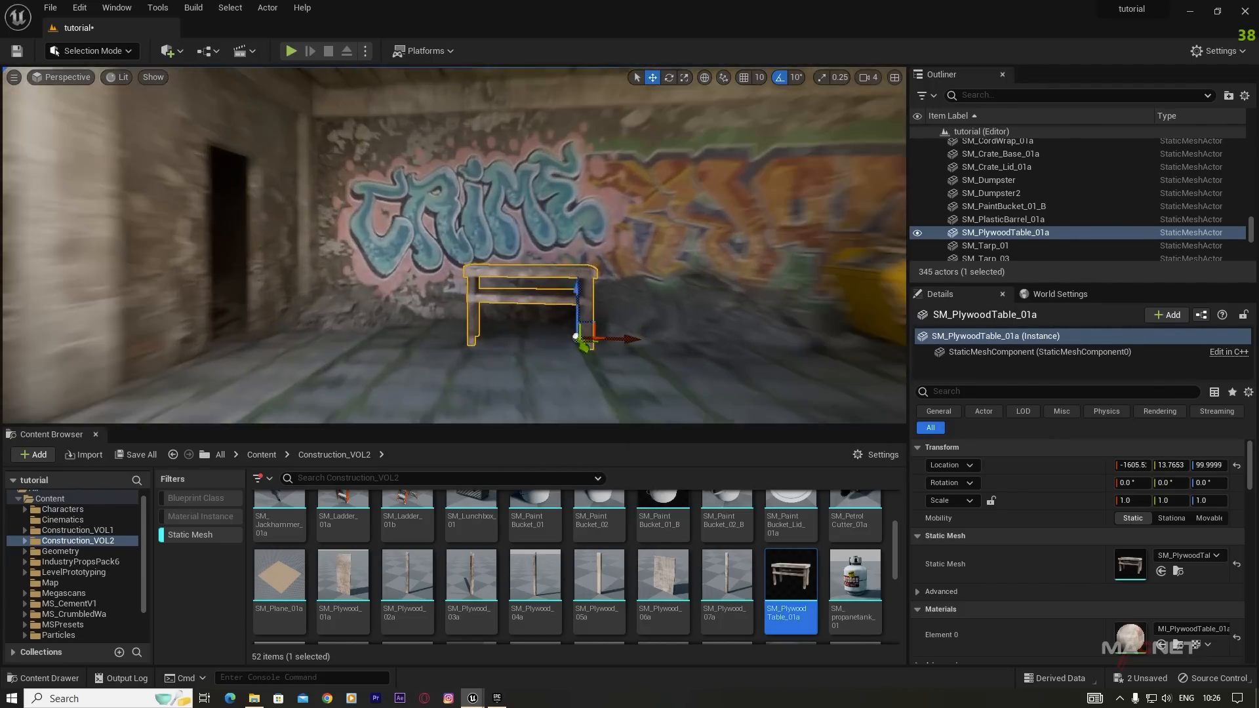
Step: Shift the plywood table slightly along the graffiti wall and place the SM_propanetank_01 mesh on its top
drag(547, 325, 504, 324)
drag(855, 577, 363, 198)
right_drag(364, 198, 564, 298)
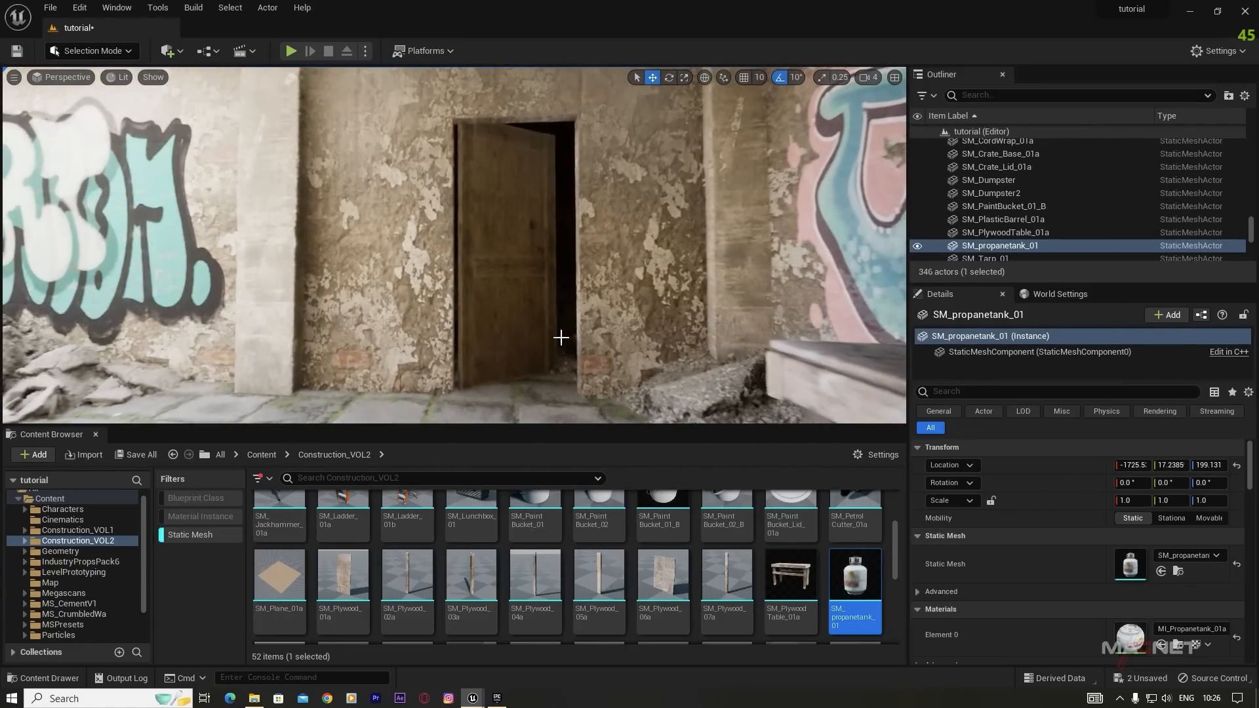
Step: Place the SM_Plywood_03a plank upright on the floor against the hinge-side jamb of the wooden door's frame
drag(470, 570, 476, 333)
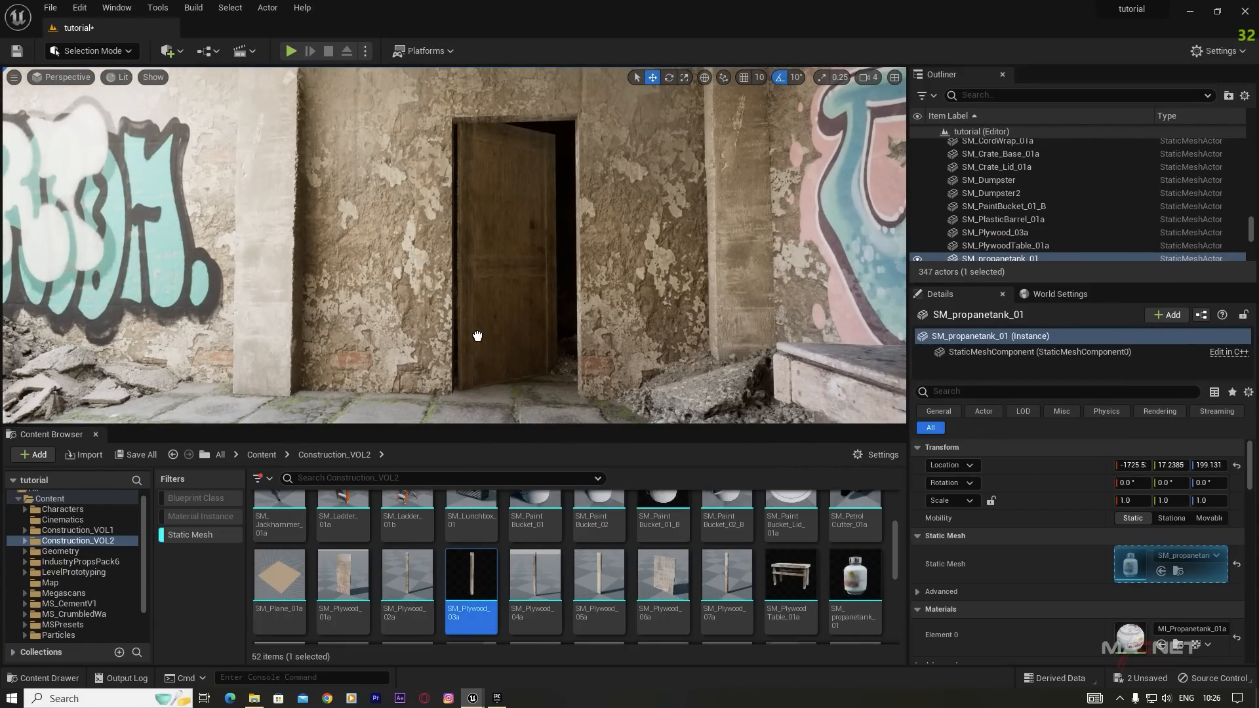
drag(442, 411, 442, 411)
right_drag(442, 411, 505, 210)
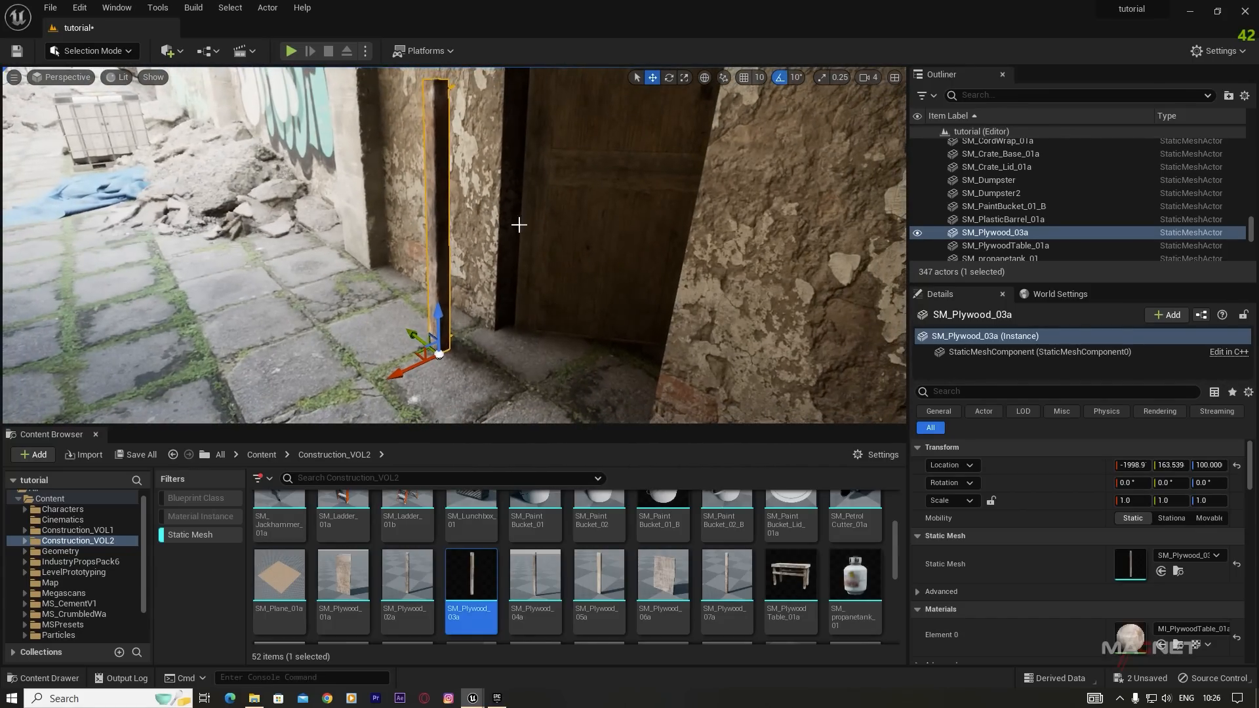
drag(406, 369, 482, 305)
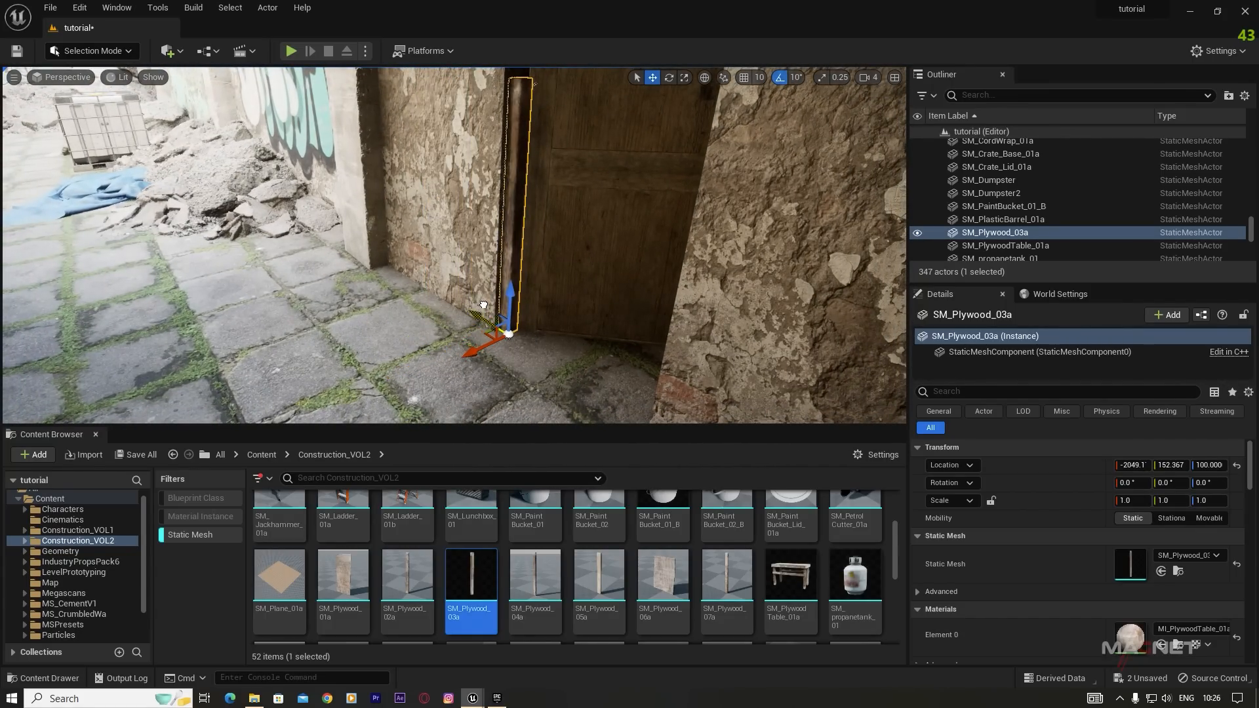
Step: Duplicate the plank straight upward to cover the upper part of the same door jamb
right_drag(535, 316, 564, 314)
mouse_move(496, 369)
right_down()
mouse_move(491, 420)
mouse_move(550, 406)
mouse_move(499, 394)
right_up()
alt+drag(545, 342, 568, 186)
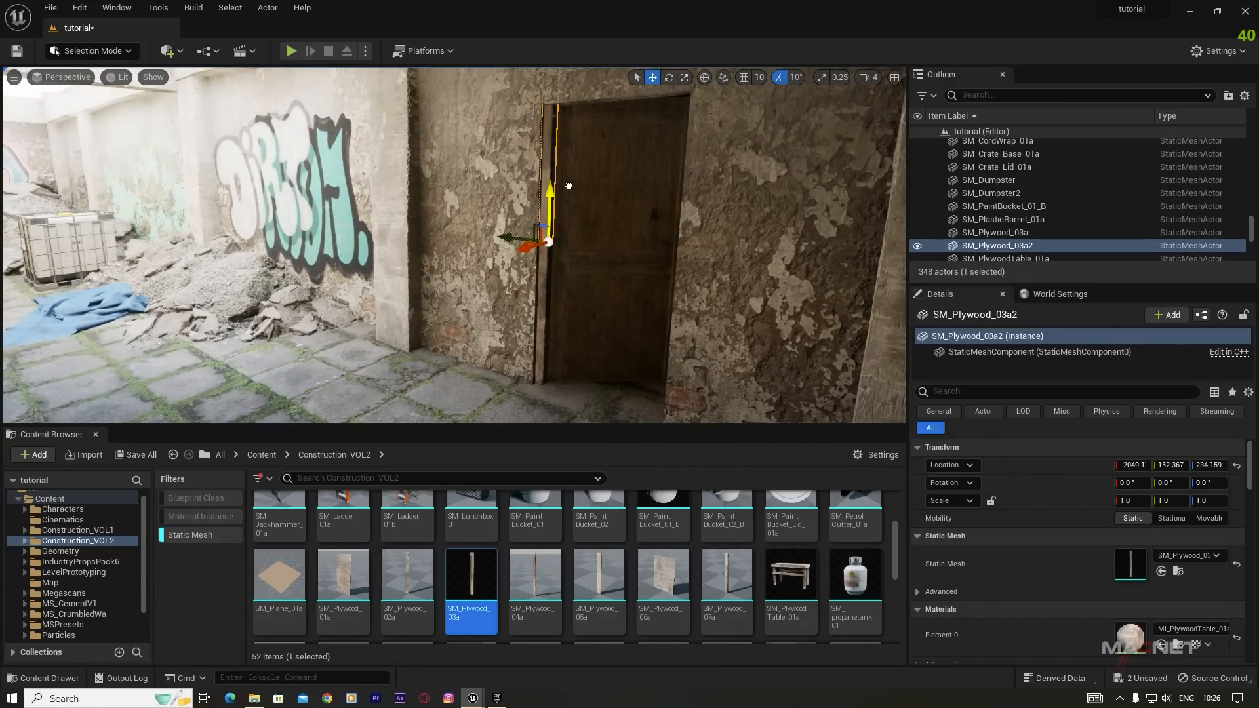
mouse_move(524, 283)
right_down()
mouse_move(541, 278)
mouse_move(511, 272)
mouse_move(524, 283)
right_up()
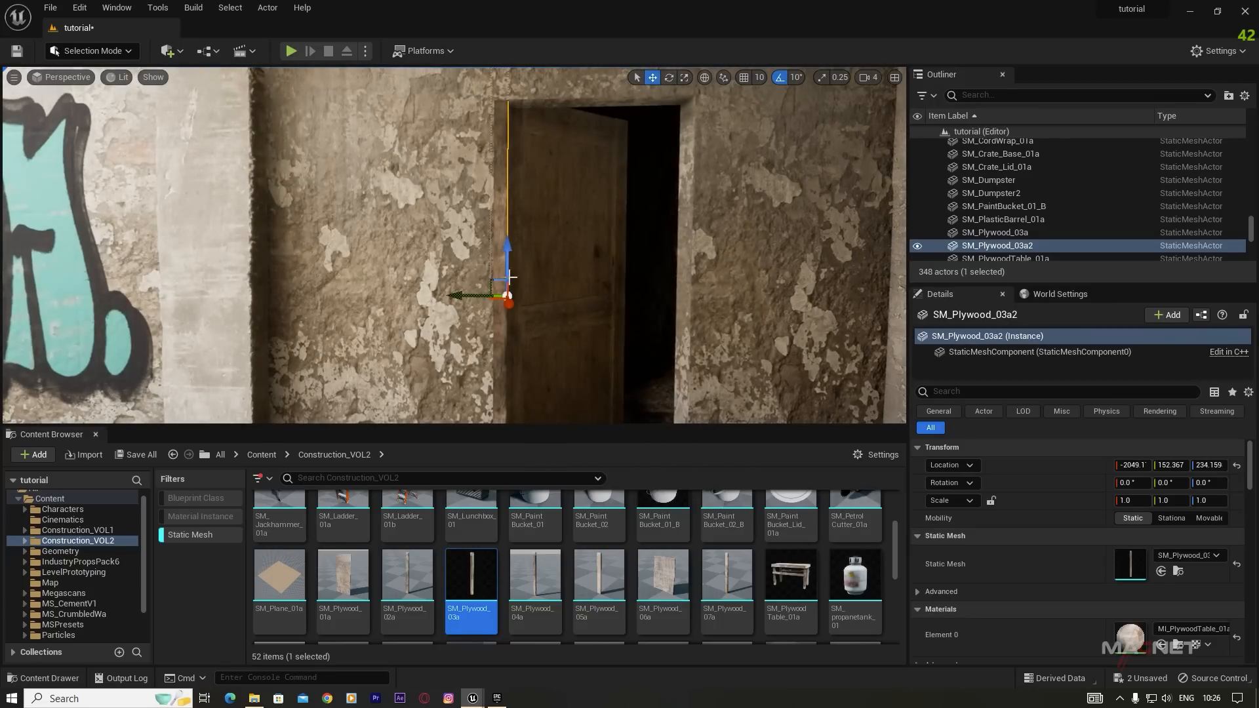
Step: Duplicate the upper plank, rotate the copy -90° about X, and lay it across the top of the doorway
alt+drag(506, 224, 511, 77)
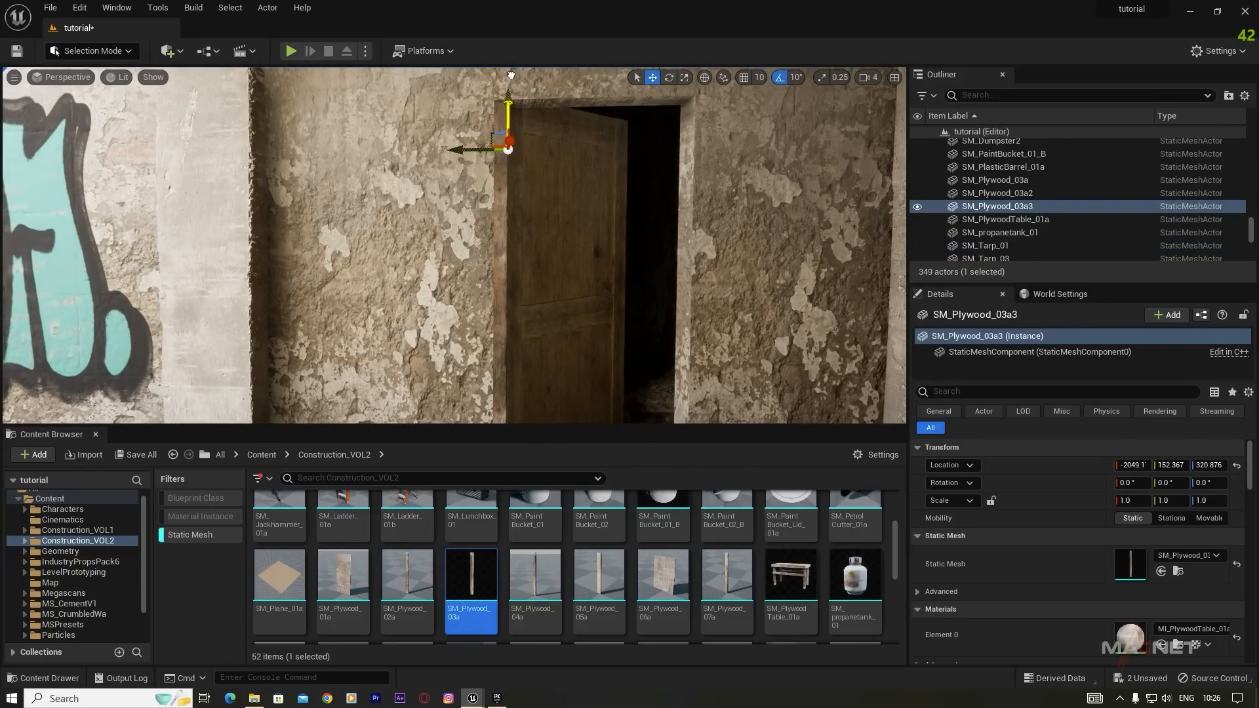
key(e)
drag(459, 131, 491, 149)
key(w)
drag(508, 104, 434, 115)
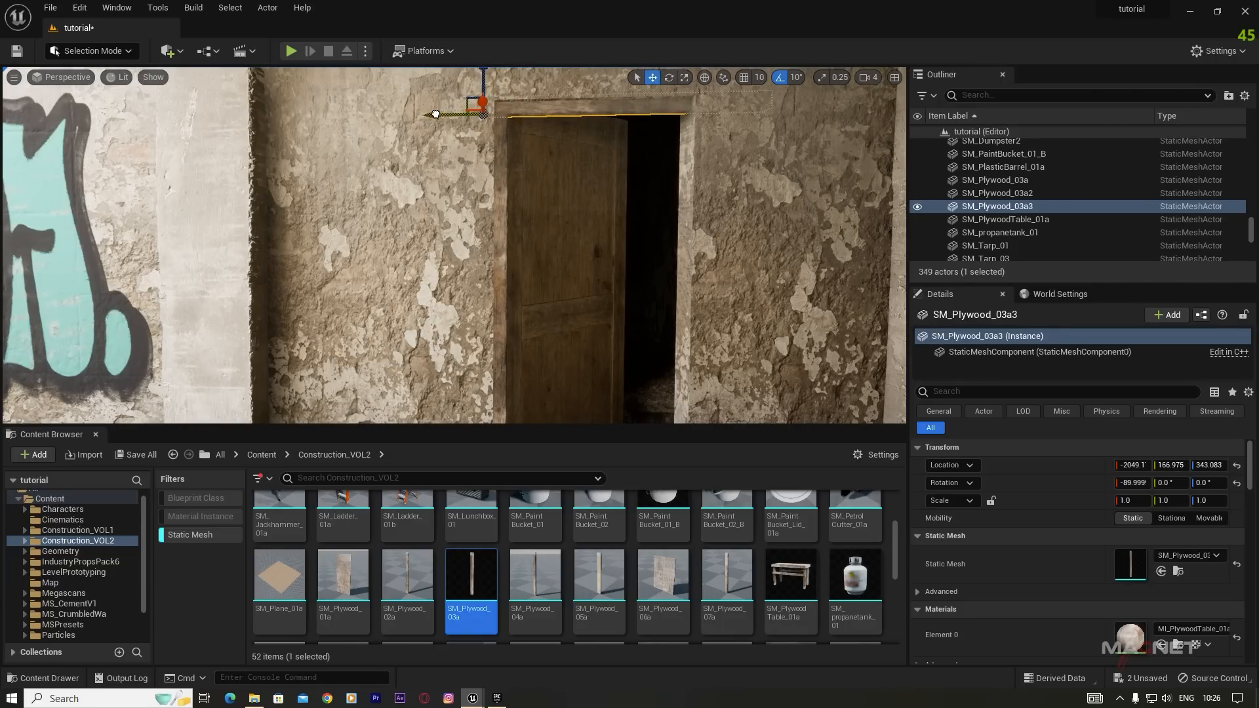
right_drag(581, 221, 662, 203)
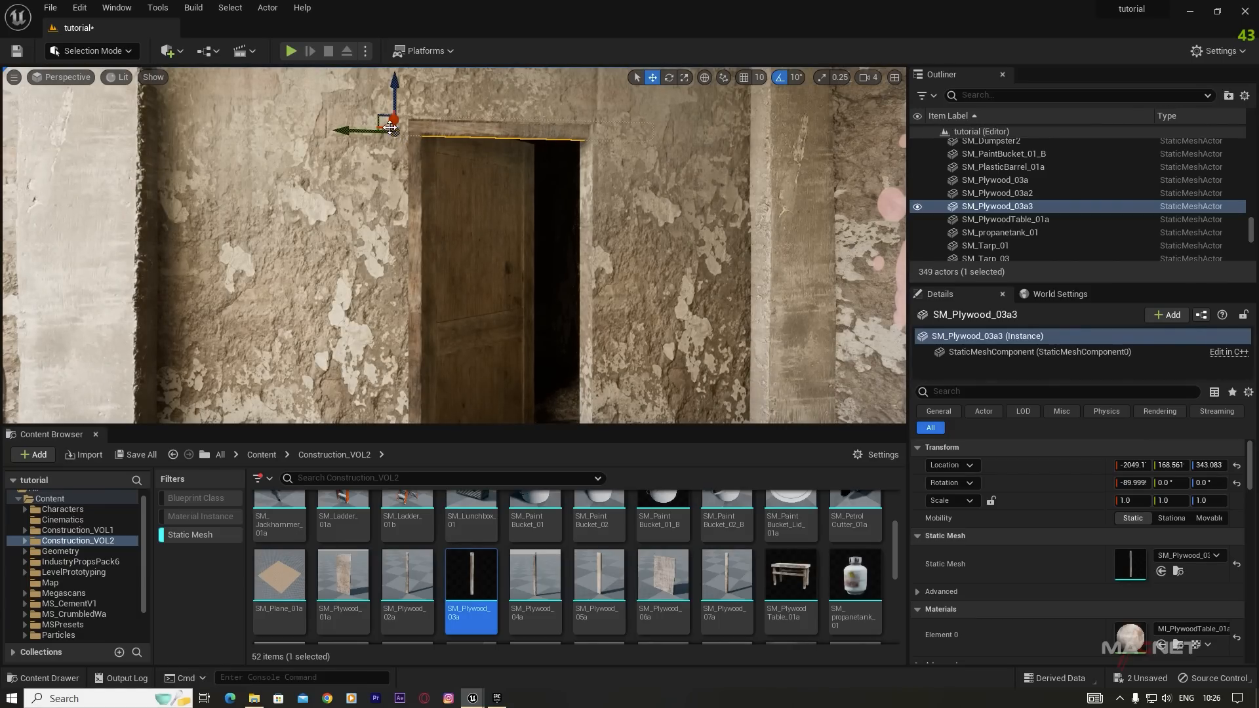
Step: Duplicate the lintel plank, turn the copy upright on the opposite jamb, and duplicate it downward to reach the floor
alt+drag(345, 130, 493, 191)
key(e)
drag(498, 107, 495, 141)
key(w)
drag(577, 82, 586, 319)
drag(516, 373, 554, 357)
right_drag(433, 253, 466, 219)
alt+drag(573, 217, 566, 360)
right_drag(577, 357, 439, 359)
Step: Rotate the SM_Crate_Lid_01a door further open and reposition it against the jamb inside the doorway
click(439, 359)
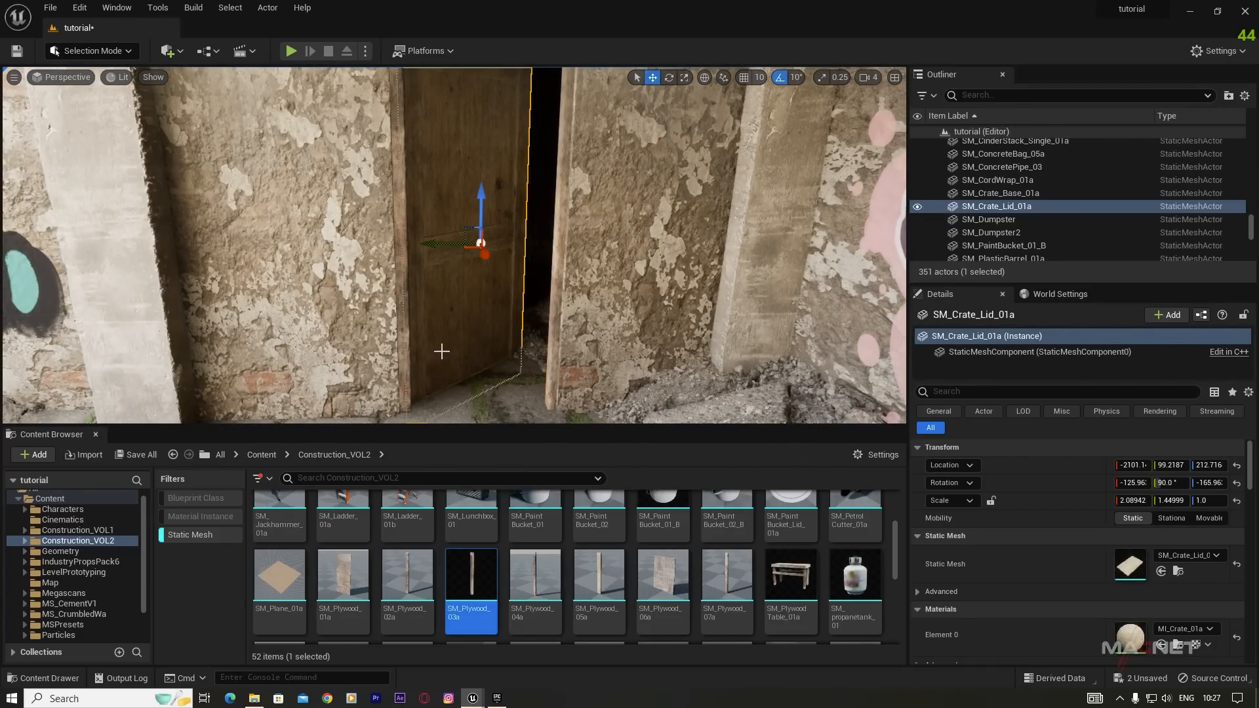
key(e)
drag(433, 257, 452, 304)
key(w)
mouse_move(447, 247)
mouse_down()
mouse_move(412, 244)
mouse_move(460, 249)
mouse_up()
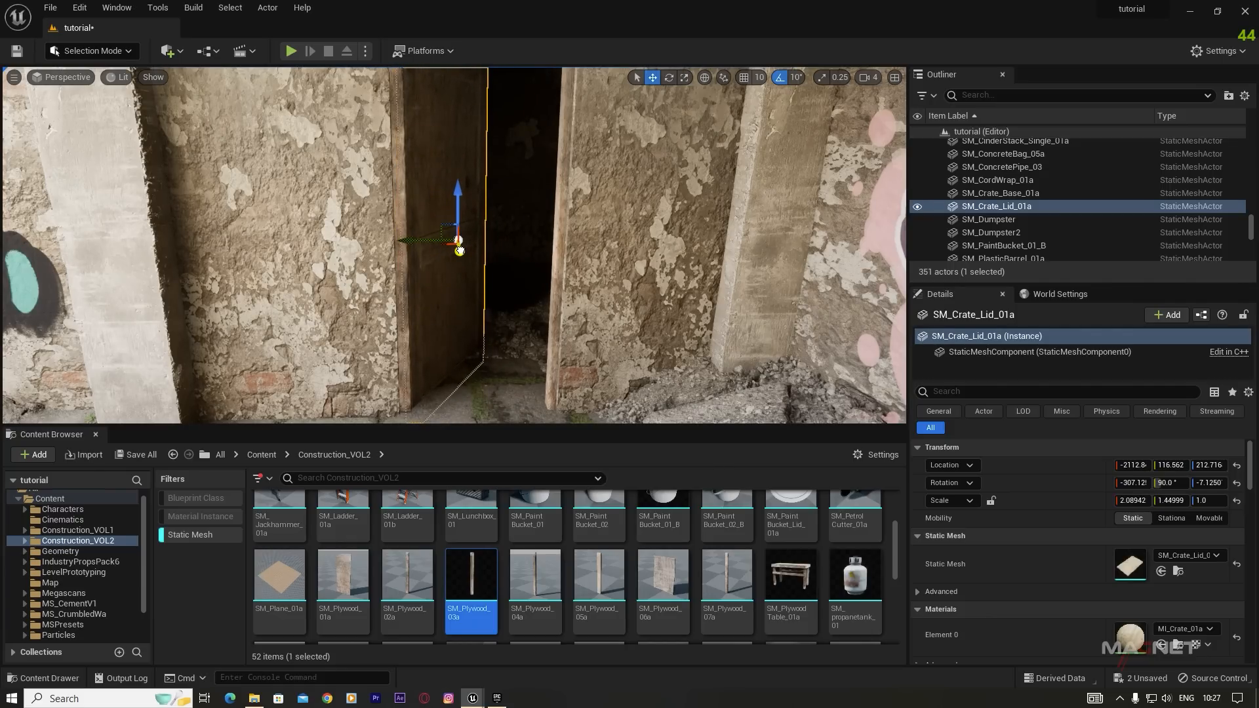
Step: Select all five door-frame planks and duplicate them along the wall to the doorway behind the rubble
key(s)
right_drag(459, 251, 434, 251)
click(434, 251)
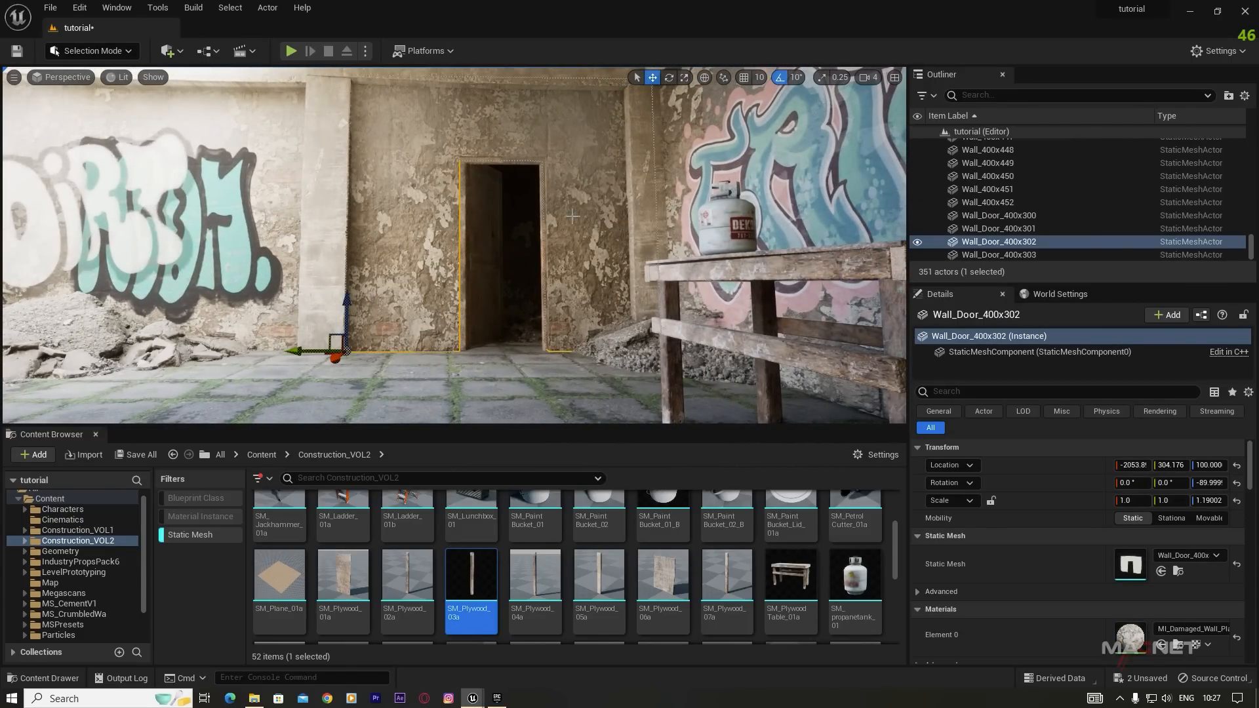
click(536, 222)
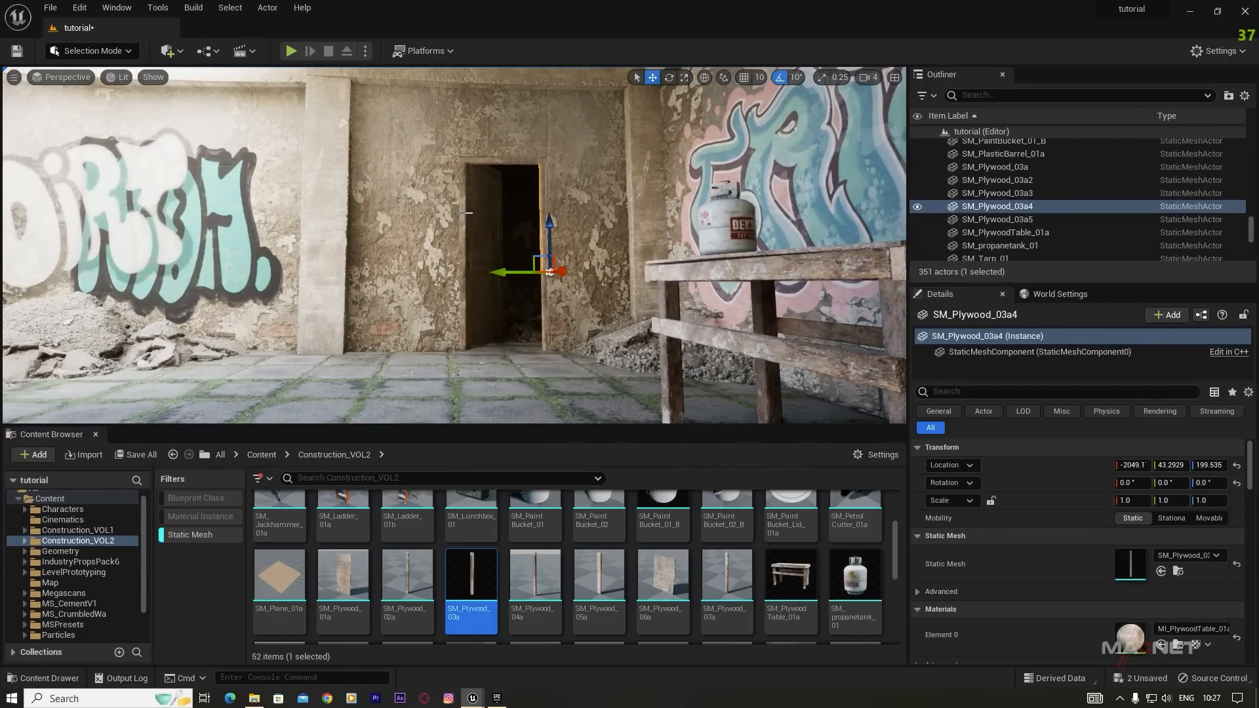
ctrl+click(464, 208)
ctrl+click(494, 163)
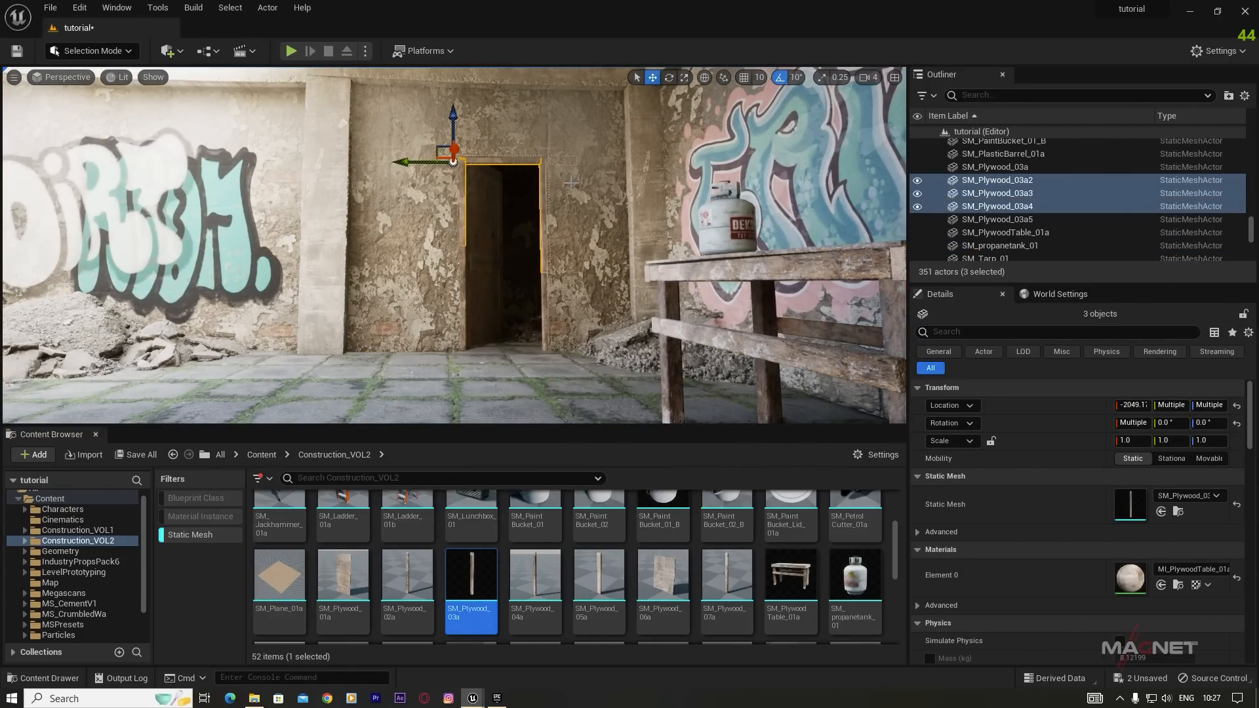
ctrl+click(540, 306)
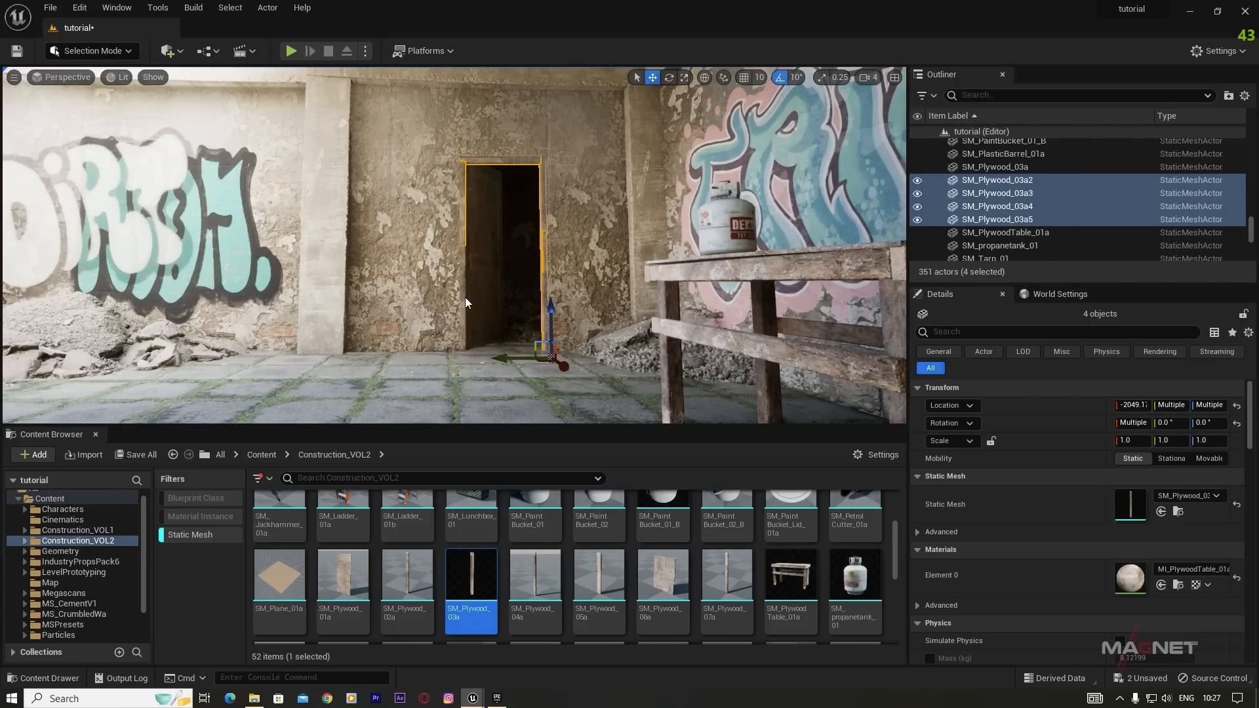
ctrl+click(465, 298)
right_drag(465, 299, 419, 298)
right_drag(764, 372, 685, 372)
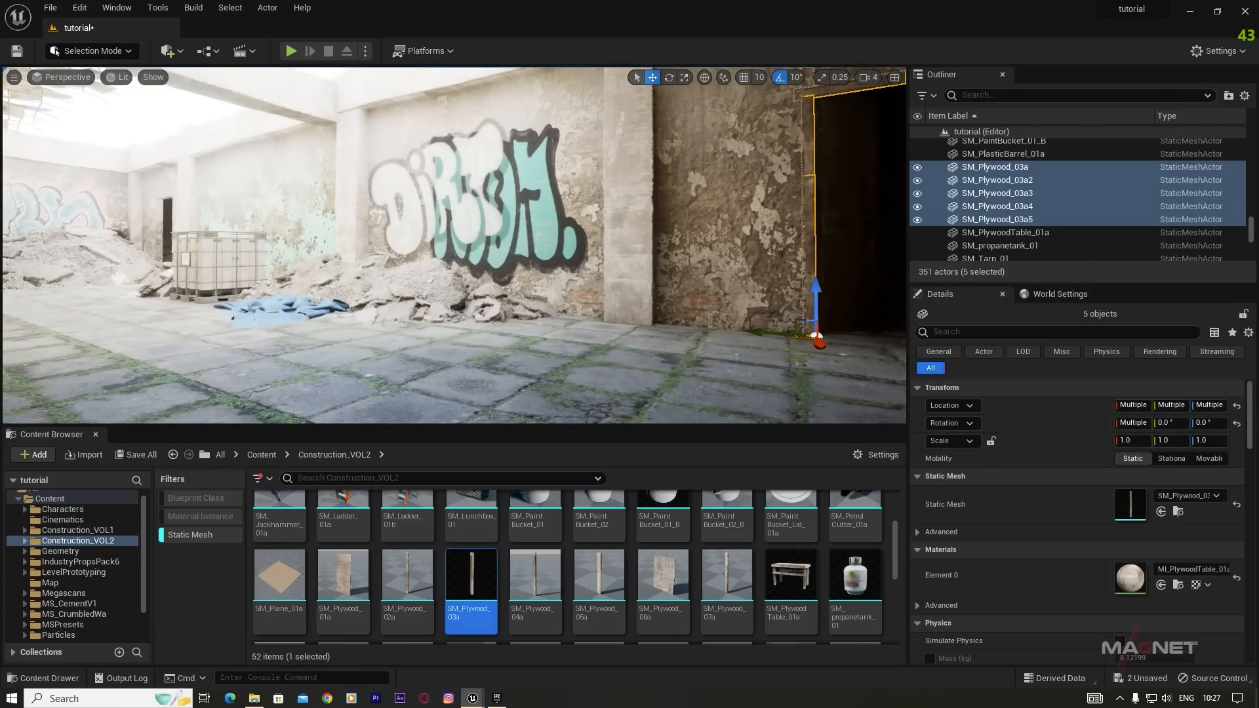
alt+drag(761, 331, 166, 329)
key(f)
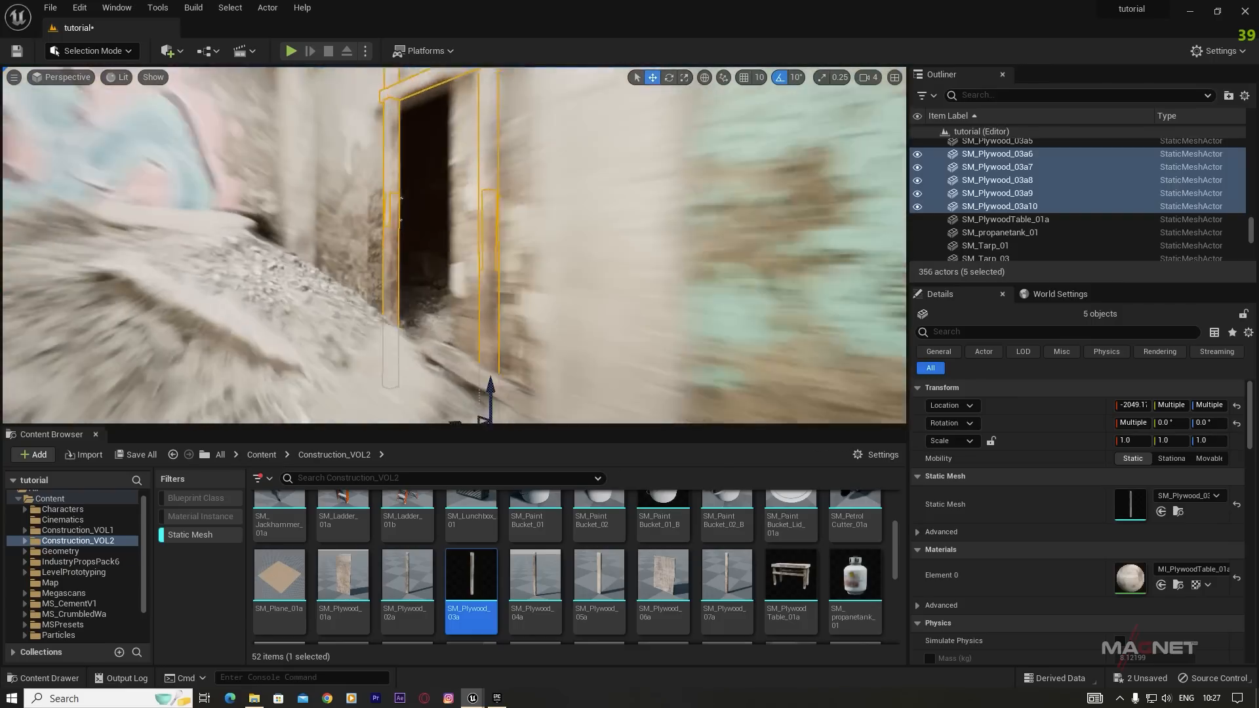
Step: Align the duplicated five-plank frame with the edges of the doorway behind the rubble
right_drag(209, 283, 197, 314)
right_drag(250, 263, 250, 224)
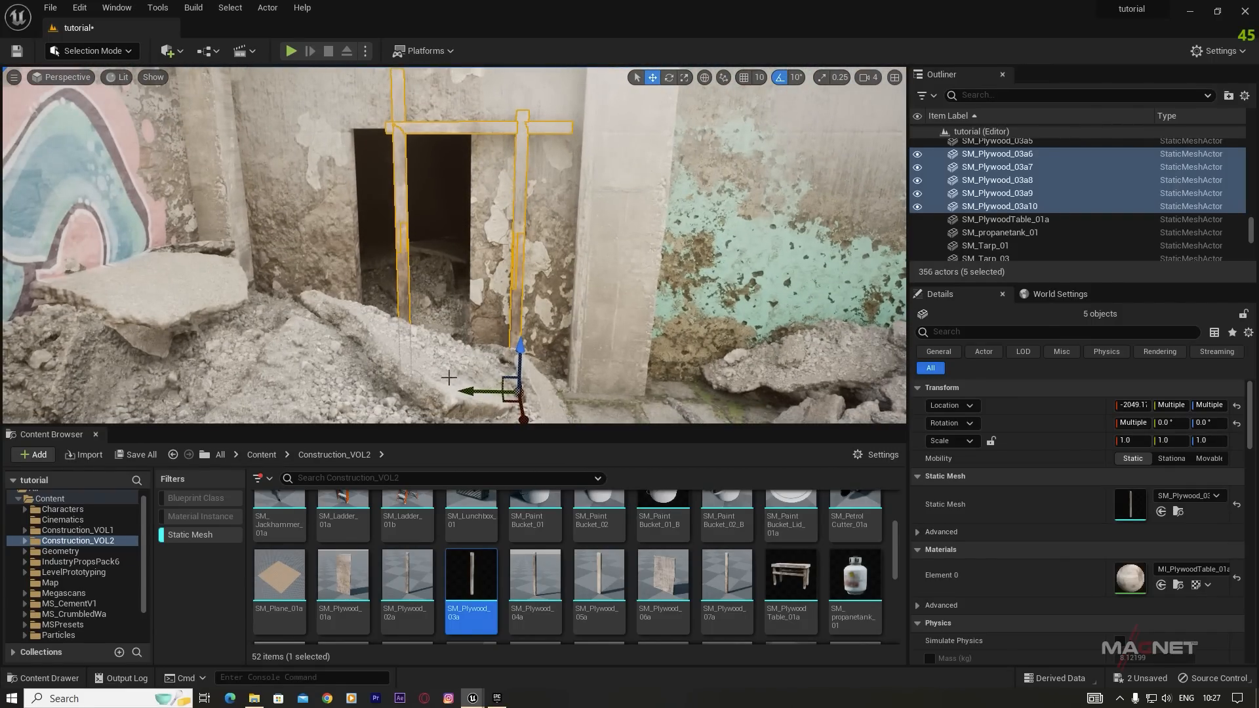
drag(473, 379, 427, 379)
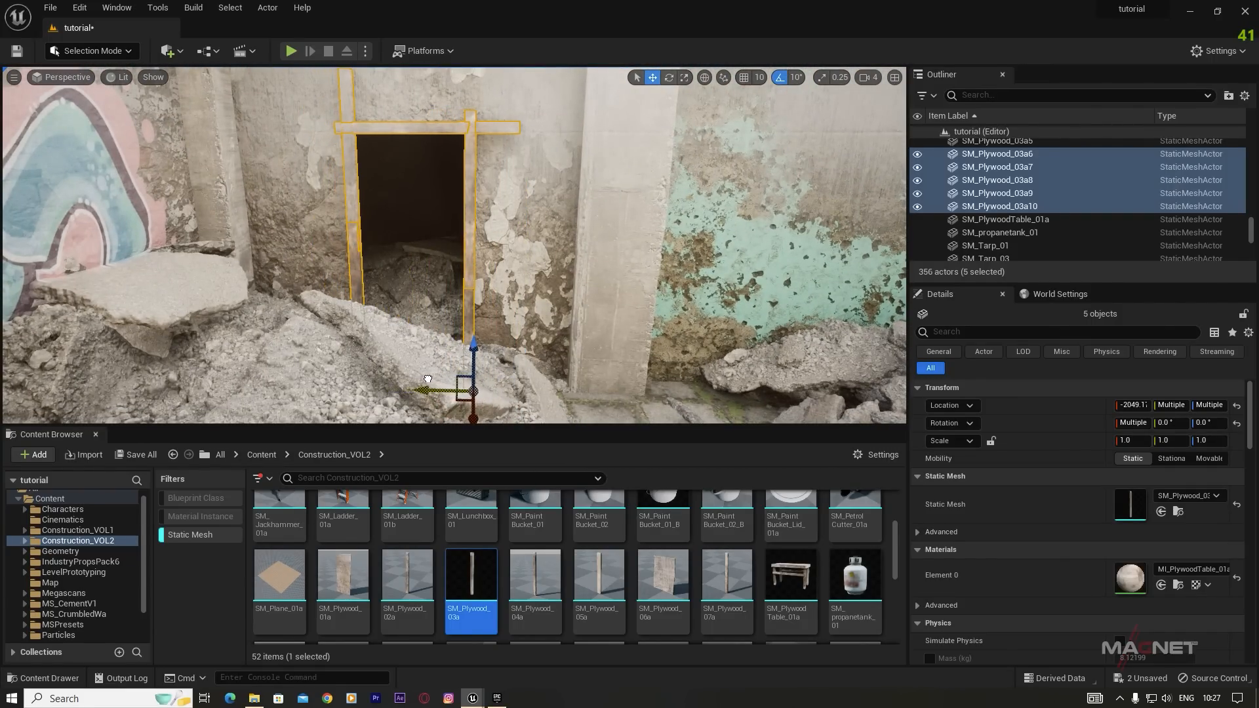
right_drag(471, 336, 452, 374)
drag(443, 334, 456, 324)
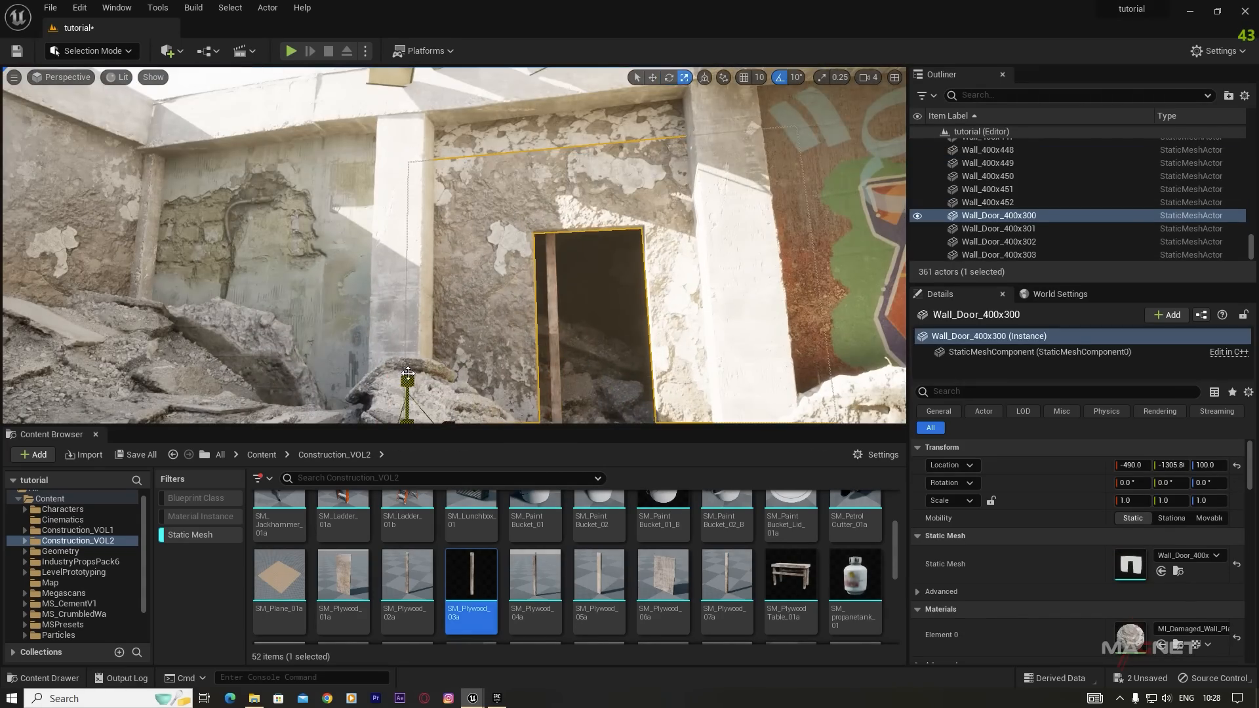
Step: Fit copies of the five-plank frame around the building's other doorways
key(r)
shift+click(437, 249)
right_drag(438, 249, 400, 341)
shift+click(487, 190)
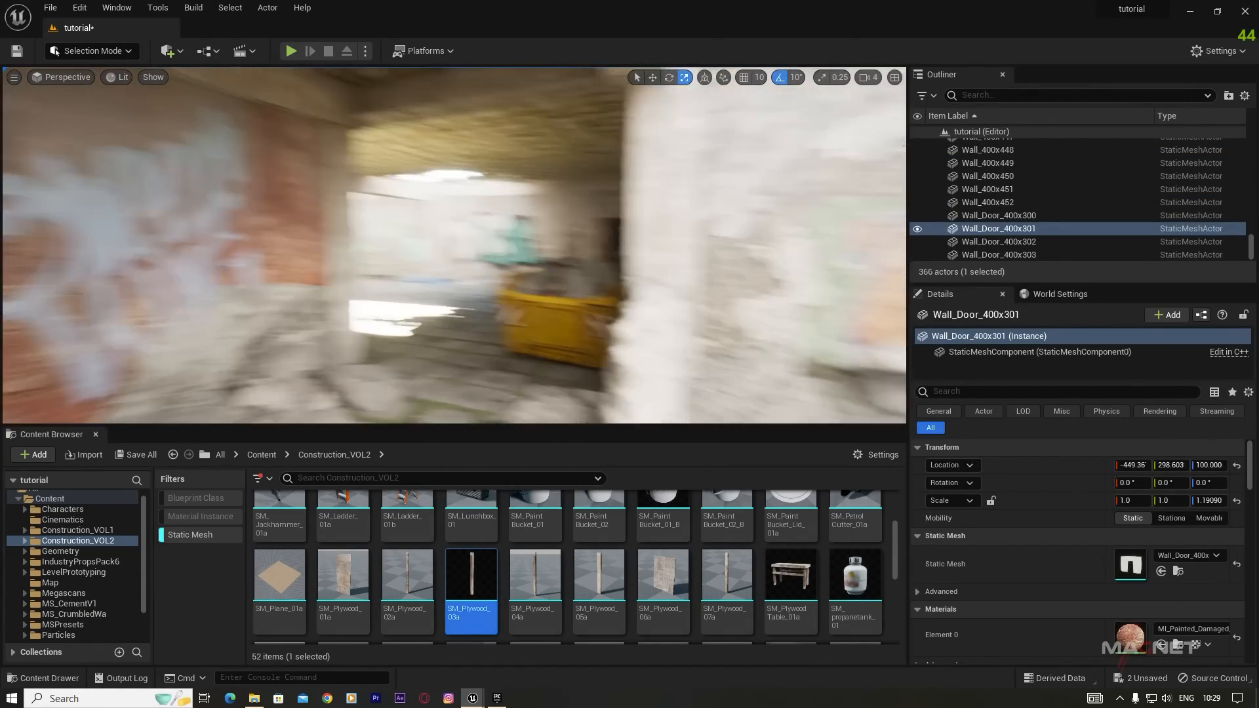
Step: Duplicate the SM_Crate_Lid_01a door and move the copy to the doorway in the red graffiti wall
click(567, 230)
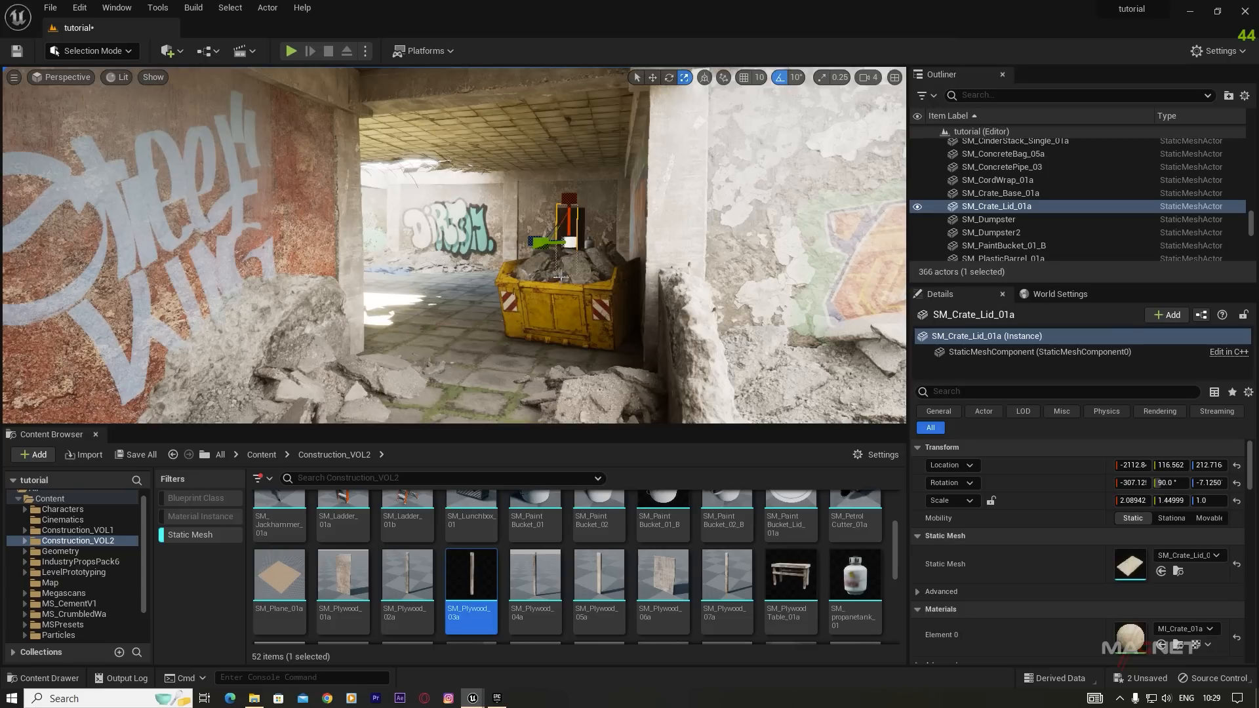
alt+drag(562, 244, 267, 382)
right_drag(443, 346, 295, 343)
drag(746, 274, 168, 292)
right_drag(380, 290, 295, 289)
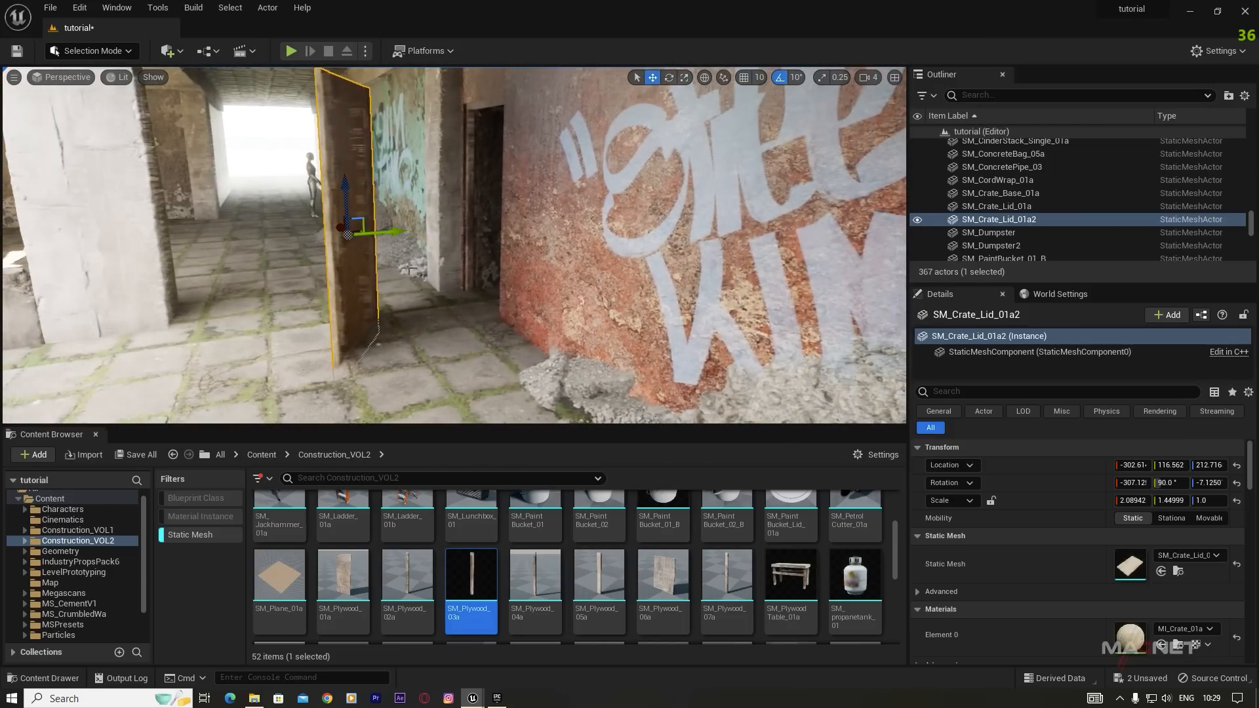
drag(394, 230, 552, 219)
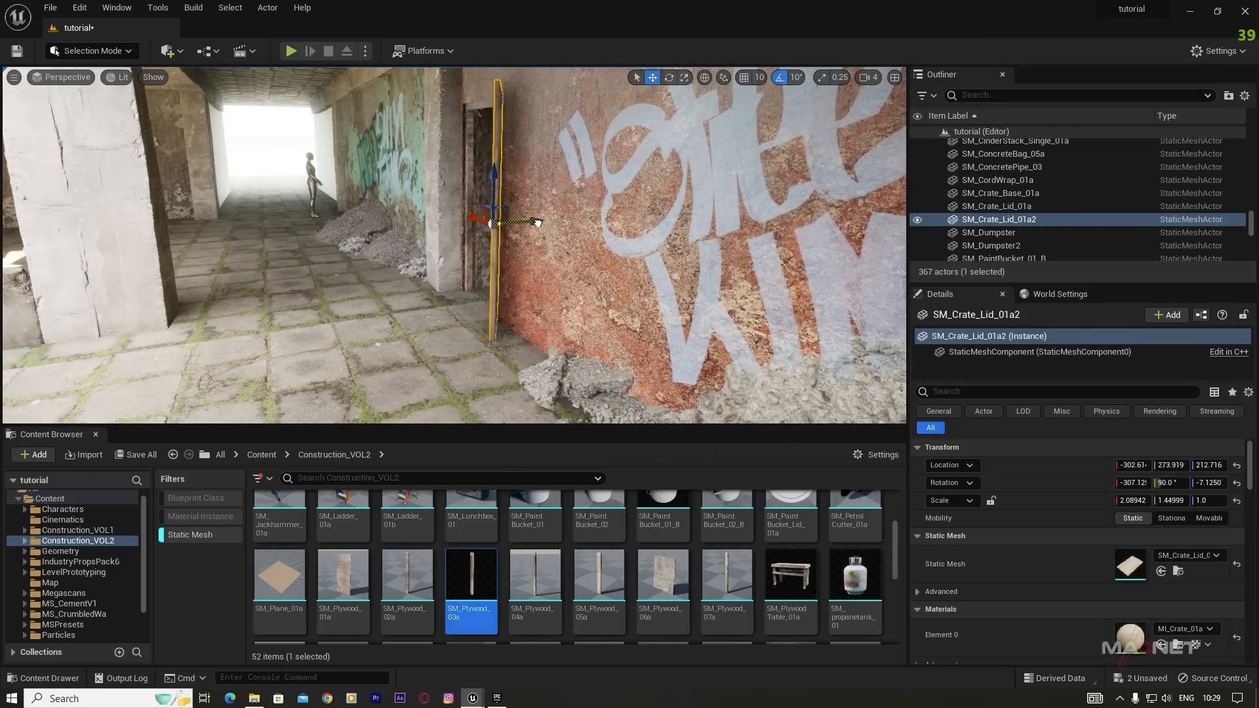
right_drag(531, 316, 584, 318)
Step: Scale the copied crate-lid door to about 1.97 × 1.05 × 0.50 and seat it against the doorway's jamb
drag(479, 238, 439, 244)
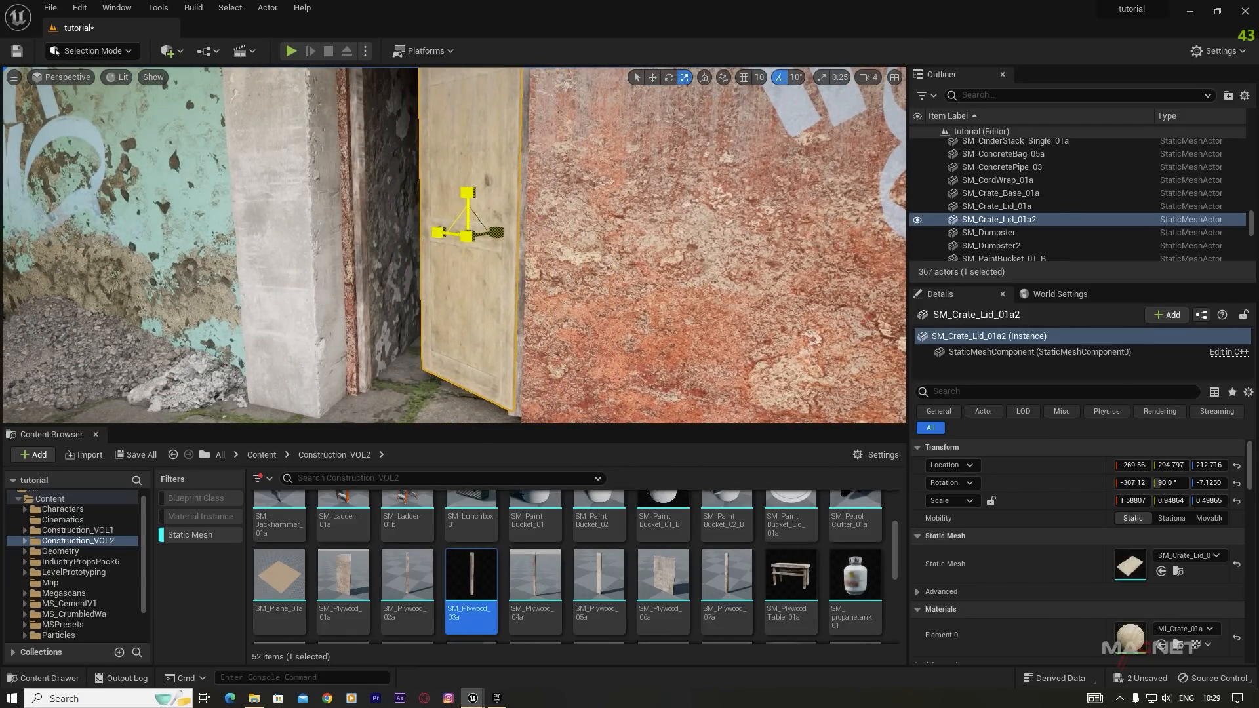
right_drag(602, 253, 600, 229)
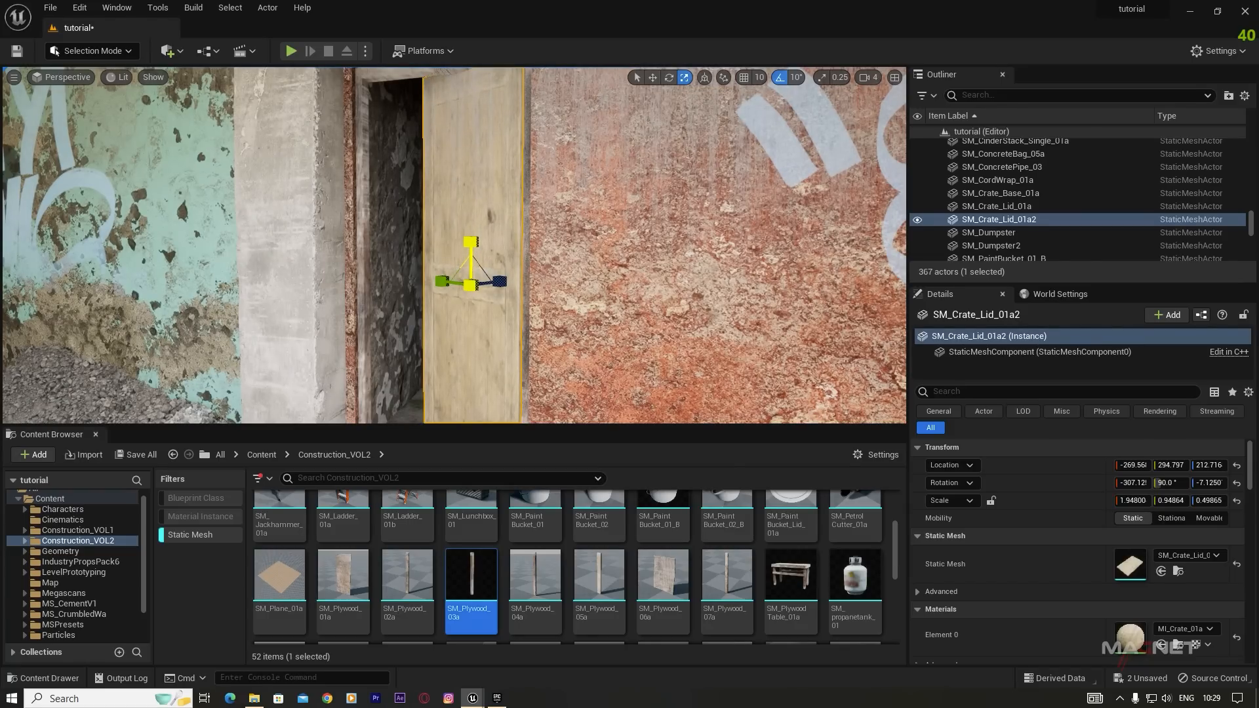
key(w)
mouse_move(543, 300)
right_down()
mouse_move(568, 299)
mouse_move(558, 312)
right_up()
key(s)
key(w)
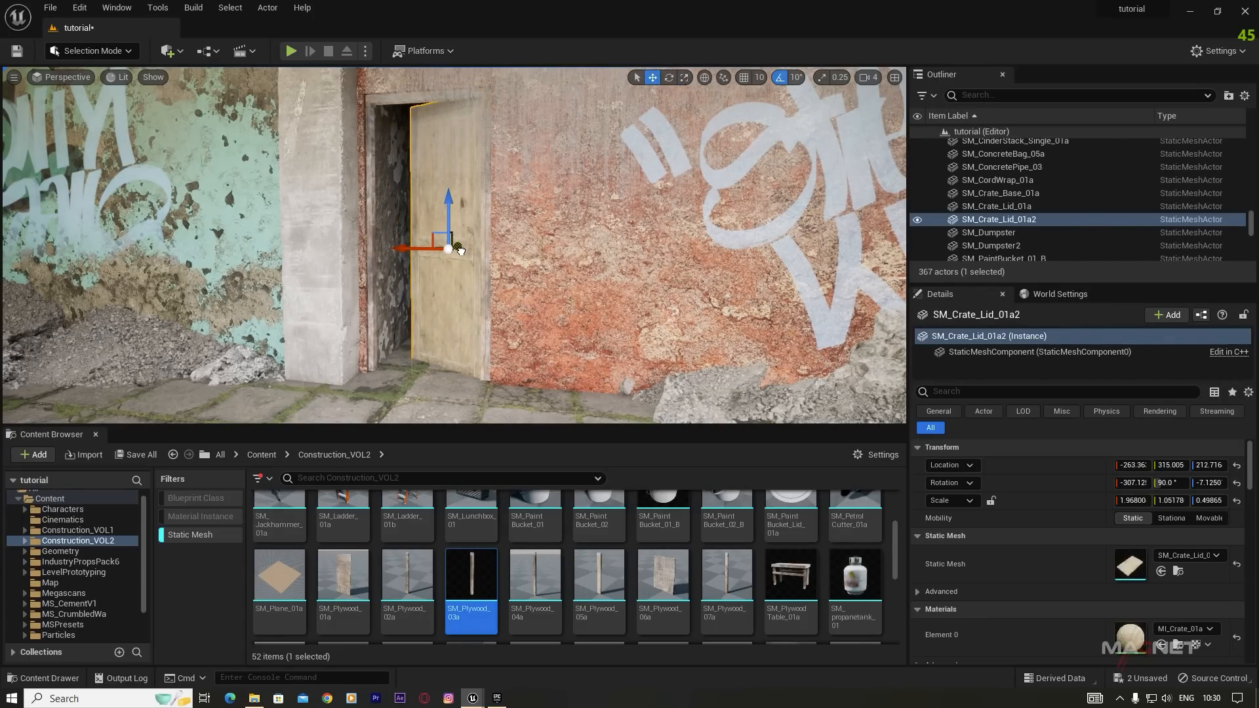
Step: Inspect the framed doorways and the building interior from several viewpoints
right_drag(498, 262, 419, 249)
key(s)
key(w)
right_drag(550, 202, 575, 202)
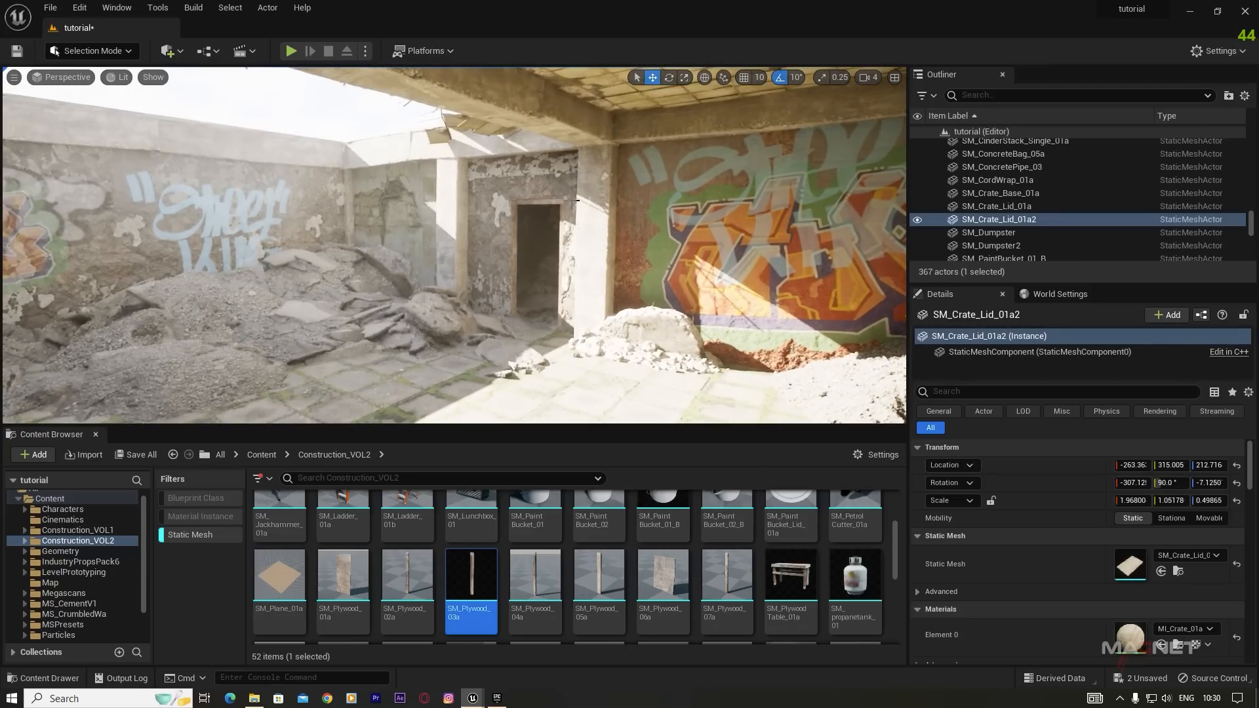
key(w)
right_drag(555, 275, 442, 279)
key(s)
key(w)
key(w)
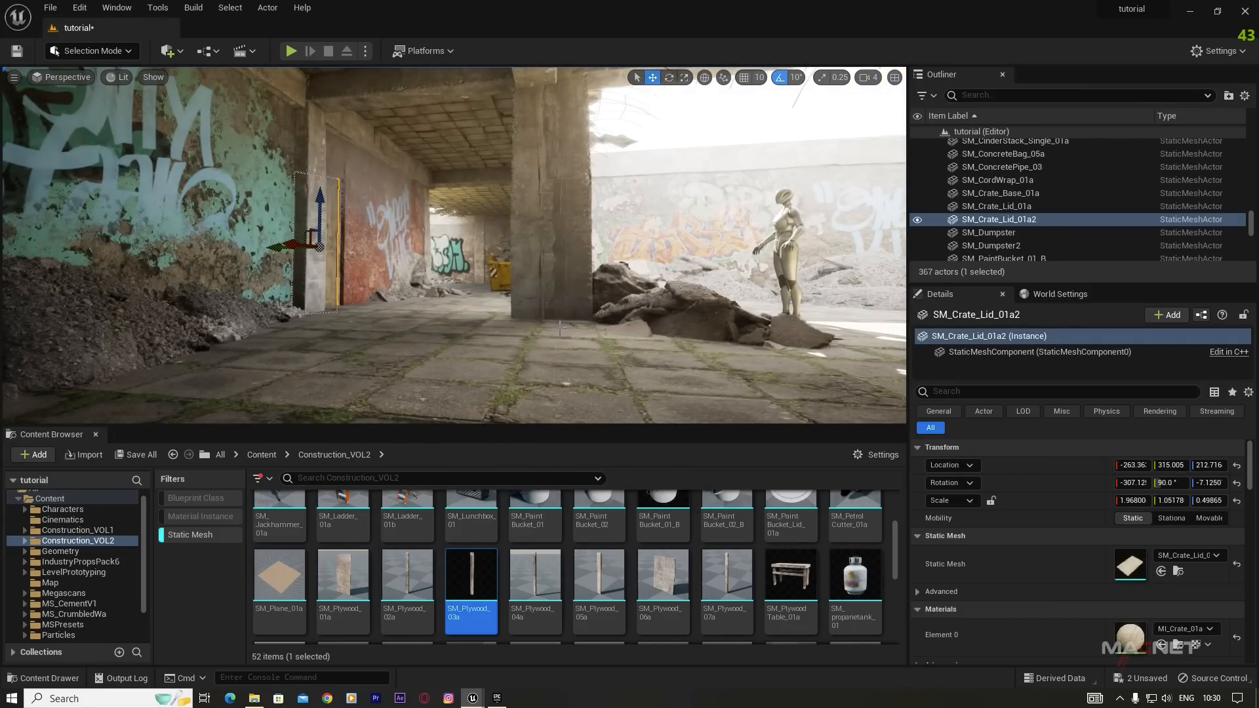
key(a)
right_drag(590, 289, 655, 311)
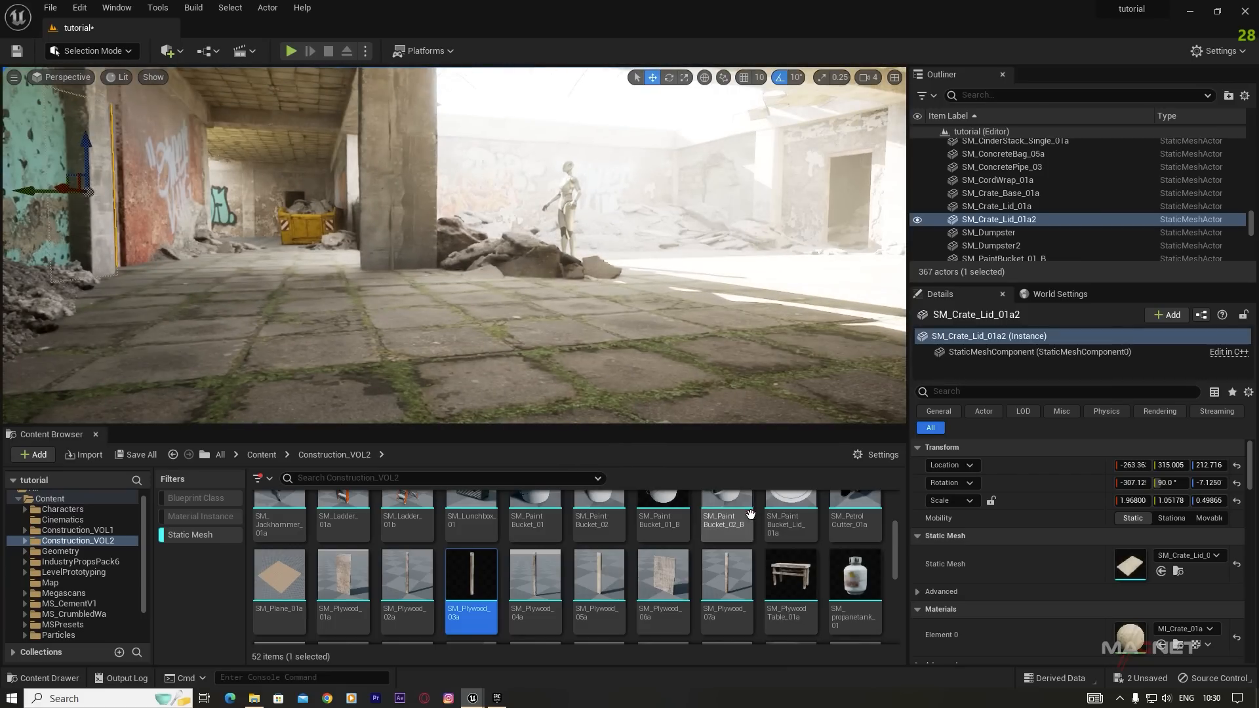
Step: Place another SM_PlywoodTable_01a on the open floor near the mannequin and set a duplicate rotated -110° about Z beside it
drag(801, 585, 539, 307)
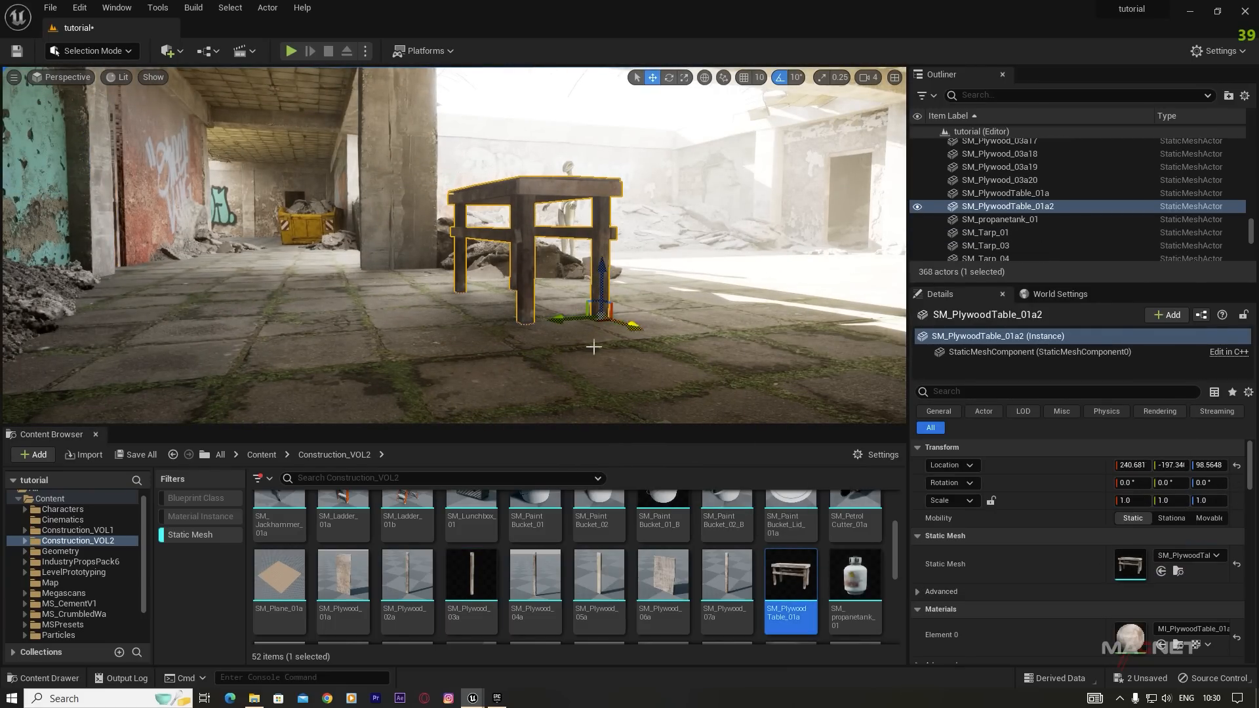
alt+drag(669, 333, 696, 419)
key(e)
right_drag(590, 341, 642, 365)
key(w)
drag(504, 309, 451, 248)
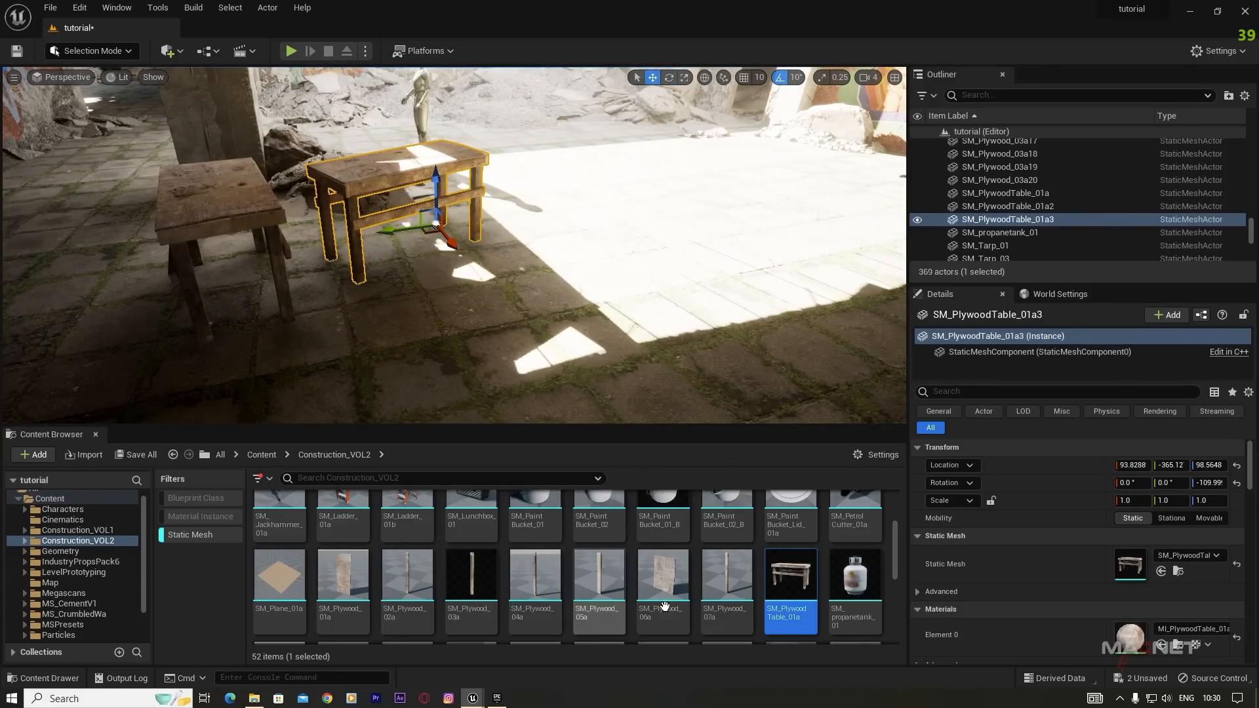
Step: Lean an SM_Plywood_06a sheet against the plywood table, rotated 20° about Y and -20° about Z
drag(647, 611, 467, 294)
key(d)
right_drag(518, 322, 374, 298)
key(e)
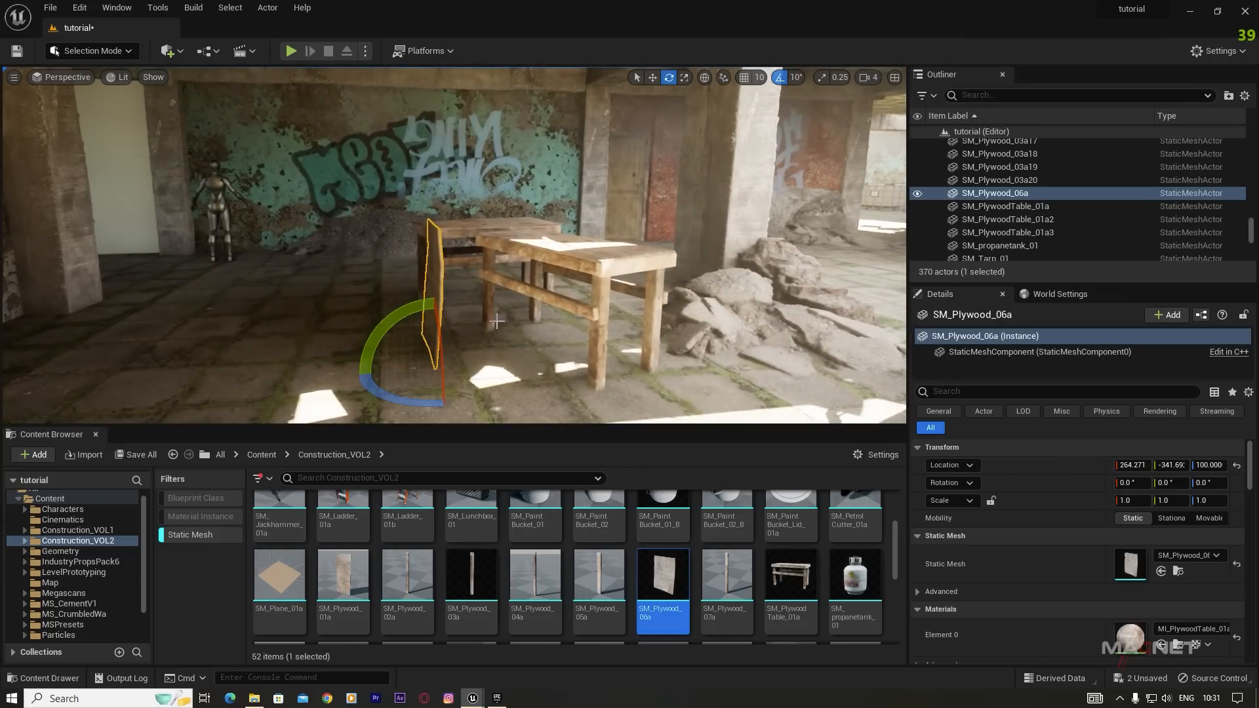
drag(379, 331, 354, 357)
key(w)
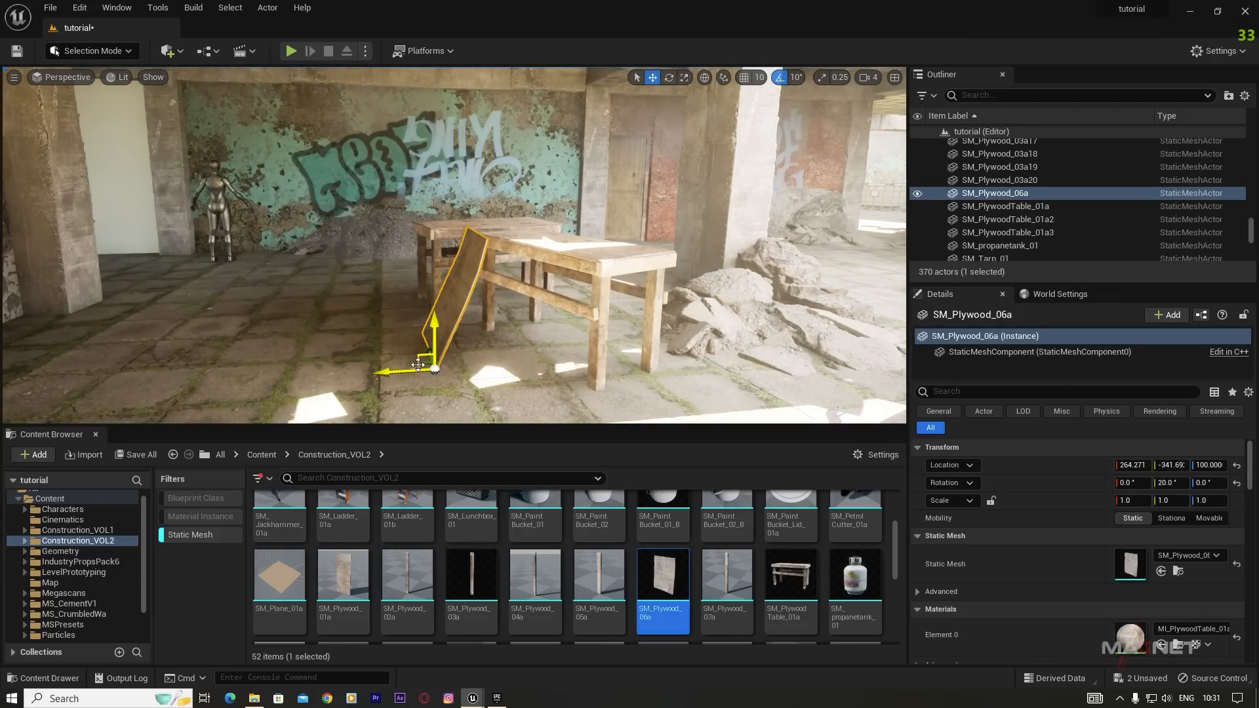
mouse_move(436, 373)
right_down()
mouse_move(473, 373)
mouse_move(436, 372)
right_up()
drag(454, 369, 481, 365)
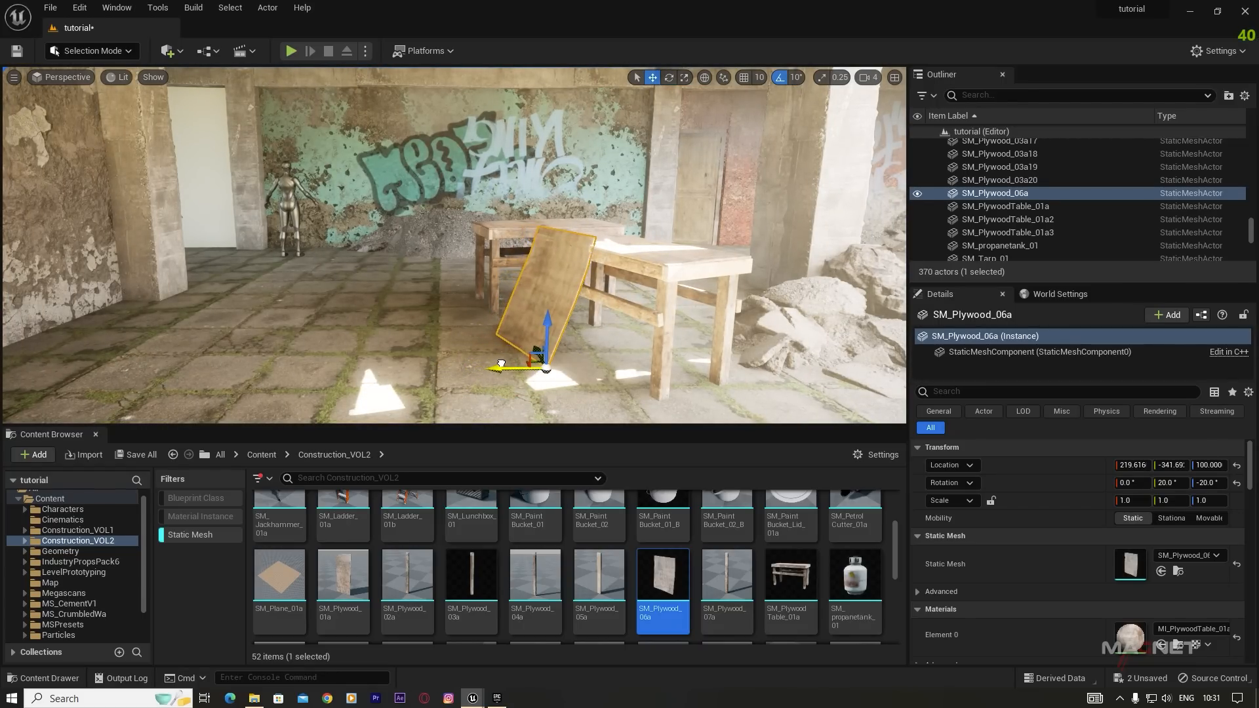
drag(503, 365, 494, 366)
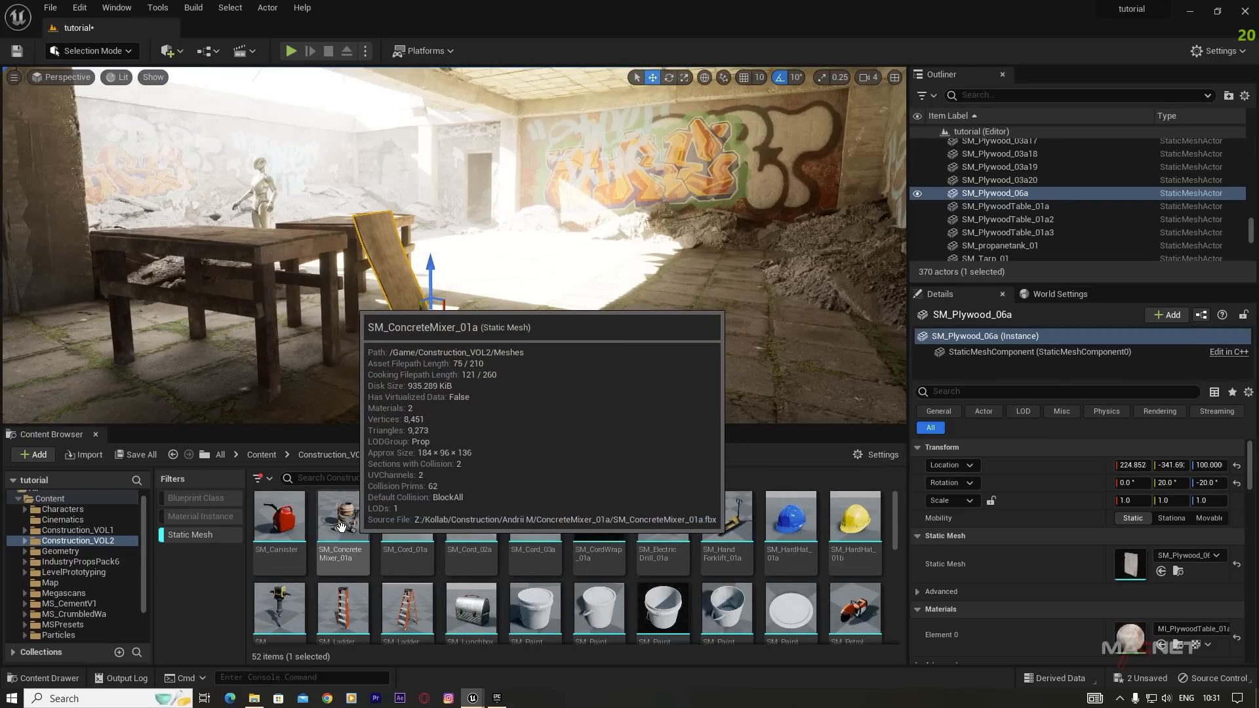
Step: Place SM_ConcreteMixer_01a on the open floor near the rubble and rotate it about -110° around Z
drag(346, 526, 496, 226)
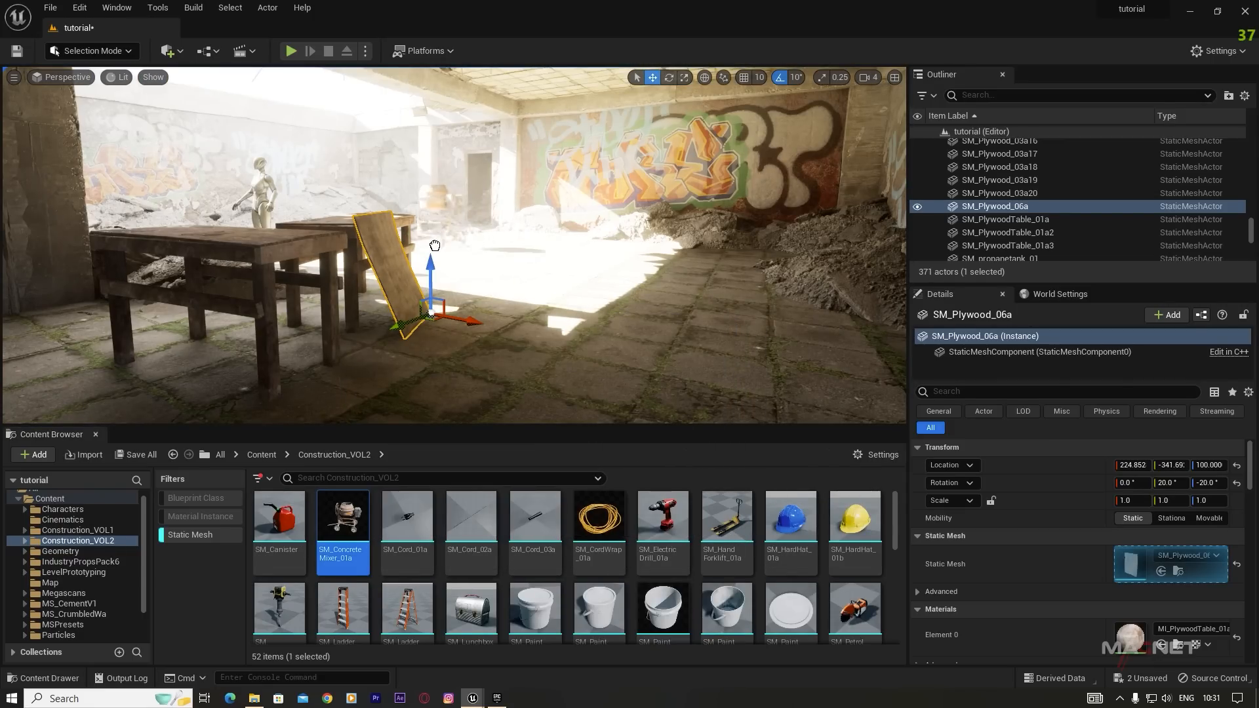
drag(513, 278, 504, 292)
key(w)
right_drag(504, 292, 458, 302)
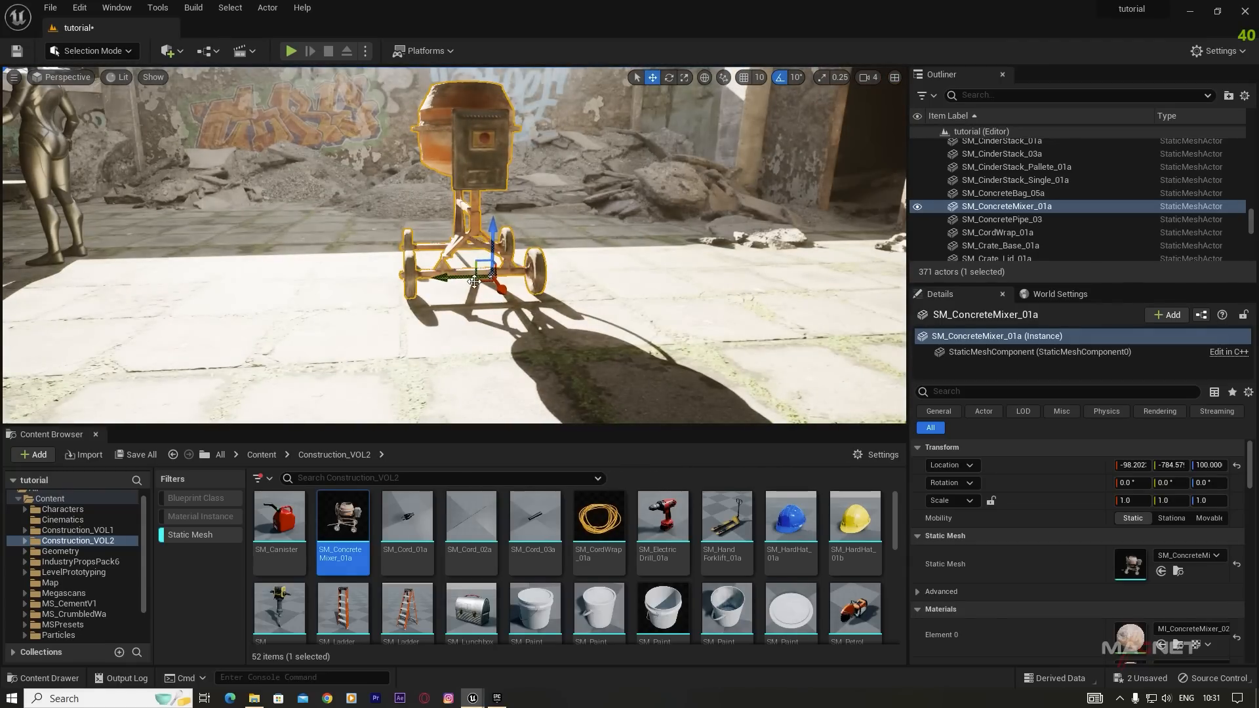
drag(504, 292, 463, 238)
key(e)
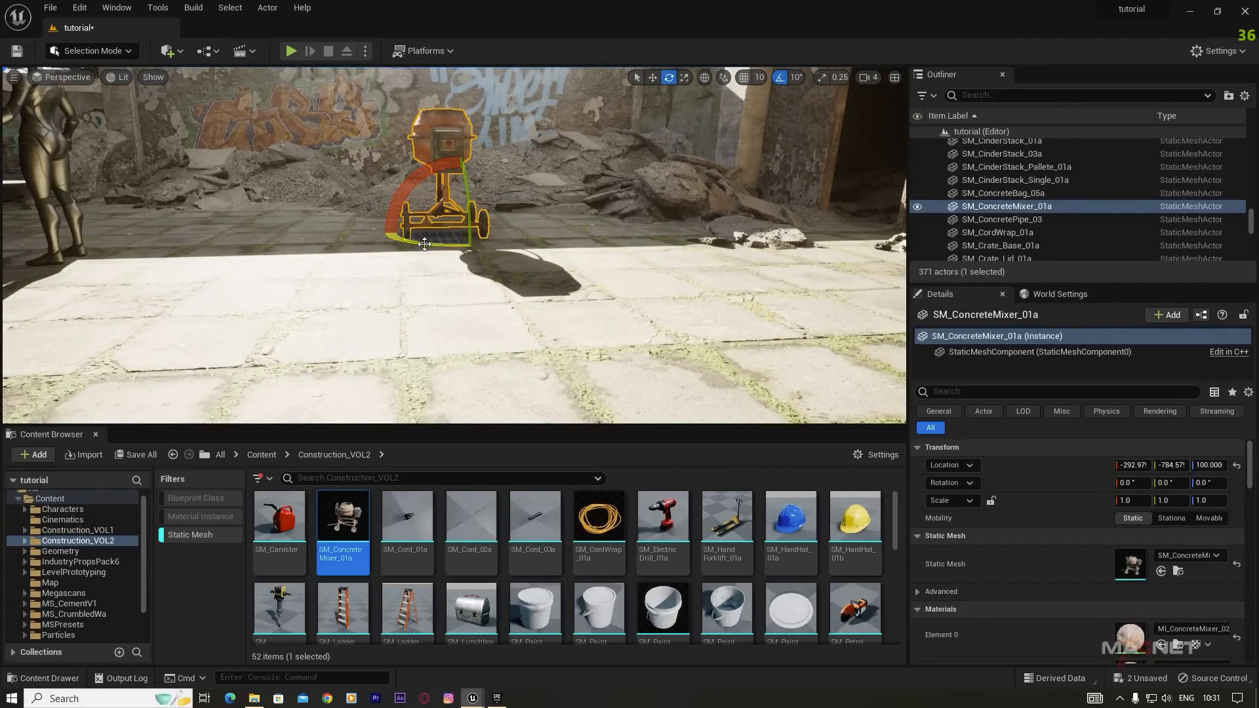
right_drag(463, 237, 590, 246)
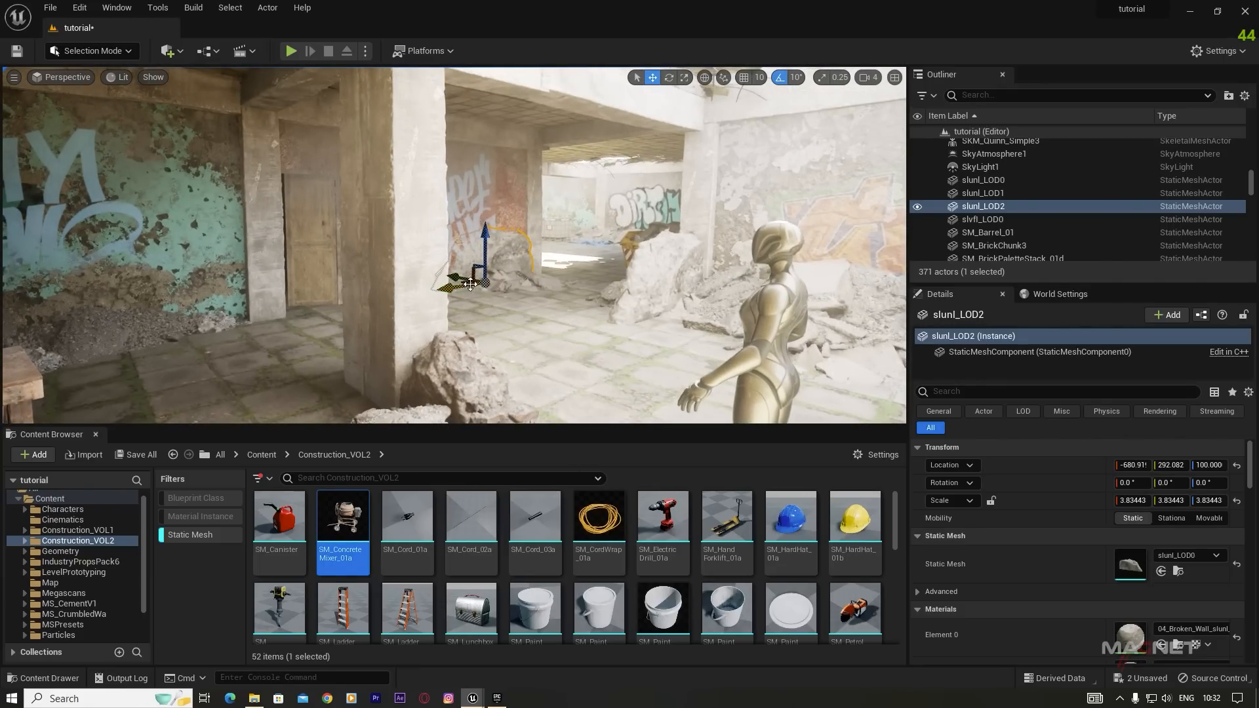
Step: Duplicate the slunl_LOD2 broken wall, rotate the copy -90° about Z and sink it into the floor beside the mannequin
alt+drag(453, 290, 177, 336)
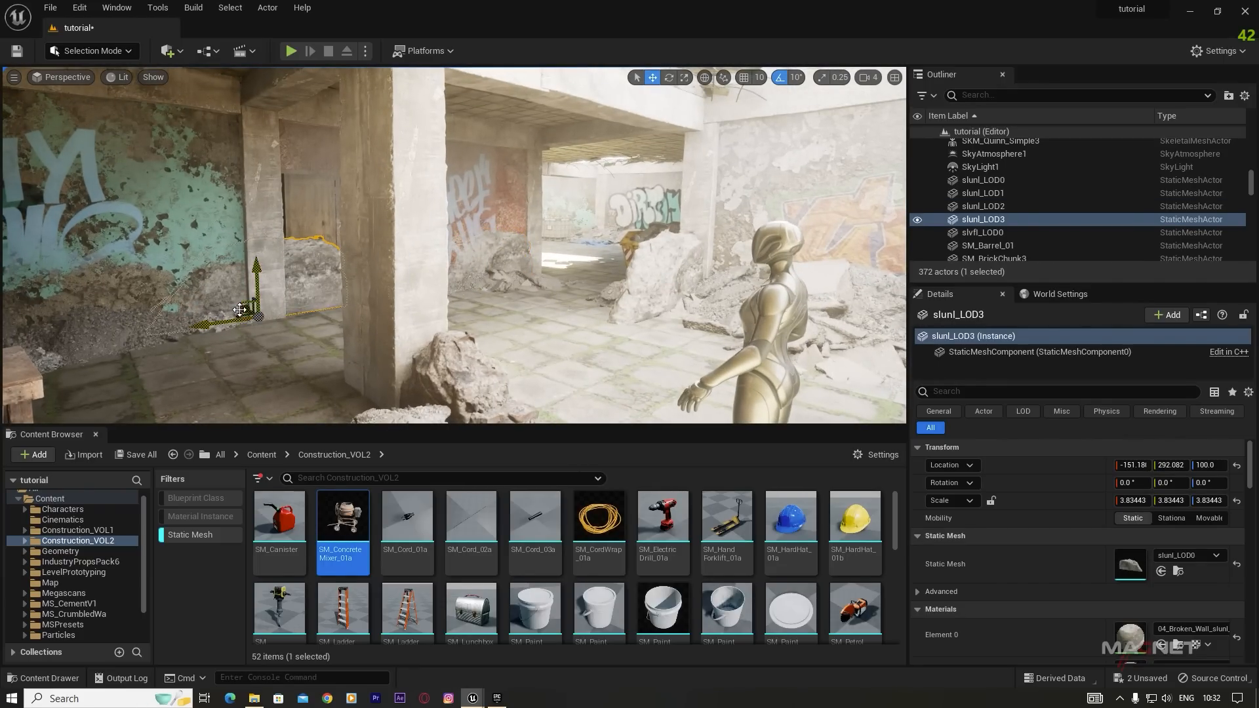
drag(244, 309, 505, 365)
right_drag(505, 364, 586, 305)
key(s)
key(q)
key(e)
drag(426, 304, 524, 308)
key(w)
drag(412, 281, 616, 342)
key(s)
right_drag(617, 342, 538, 320)
key(w)
key(d)
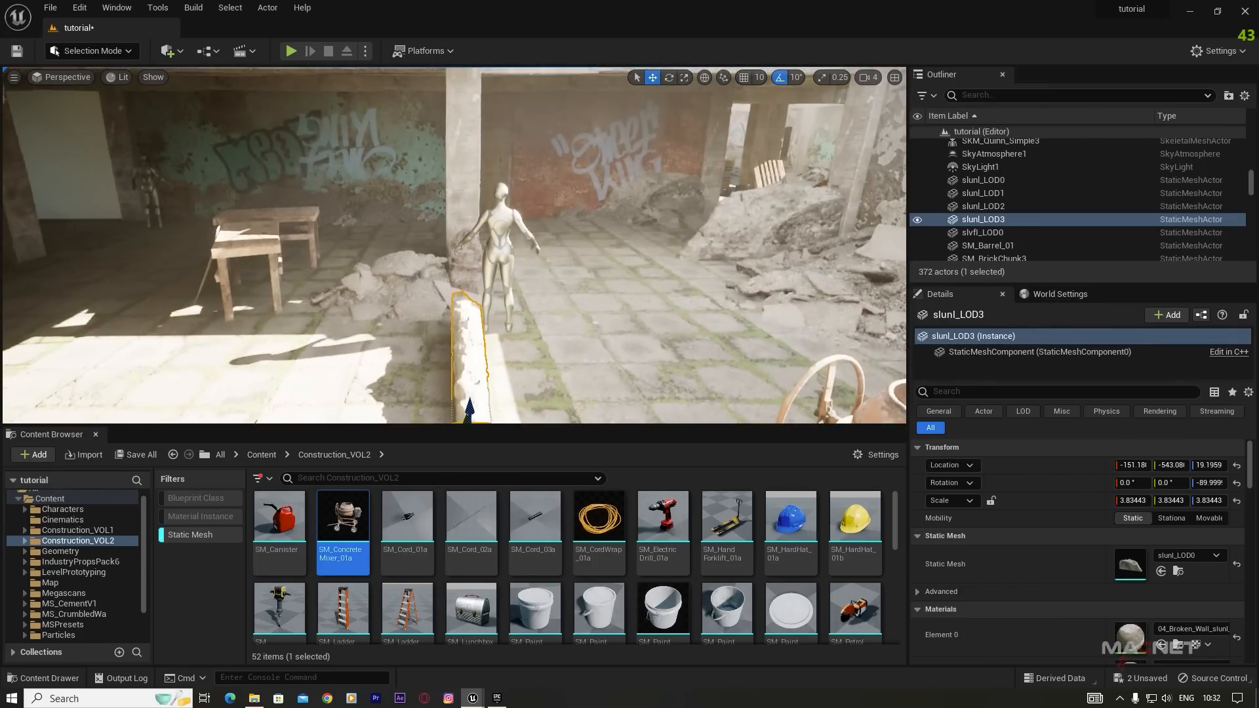
key(a)
right_drag(636, 321, 764, 317)
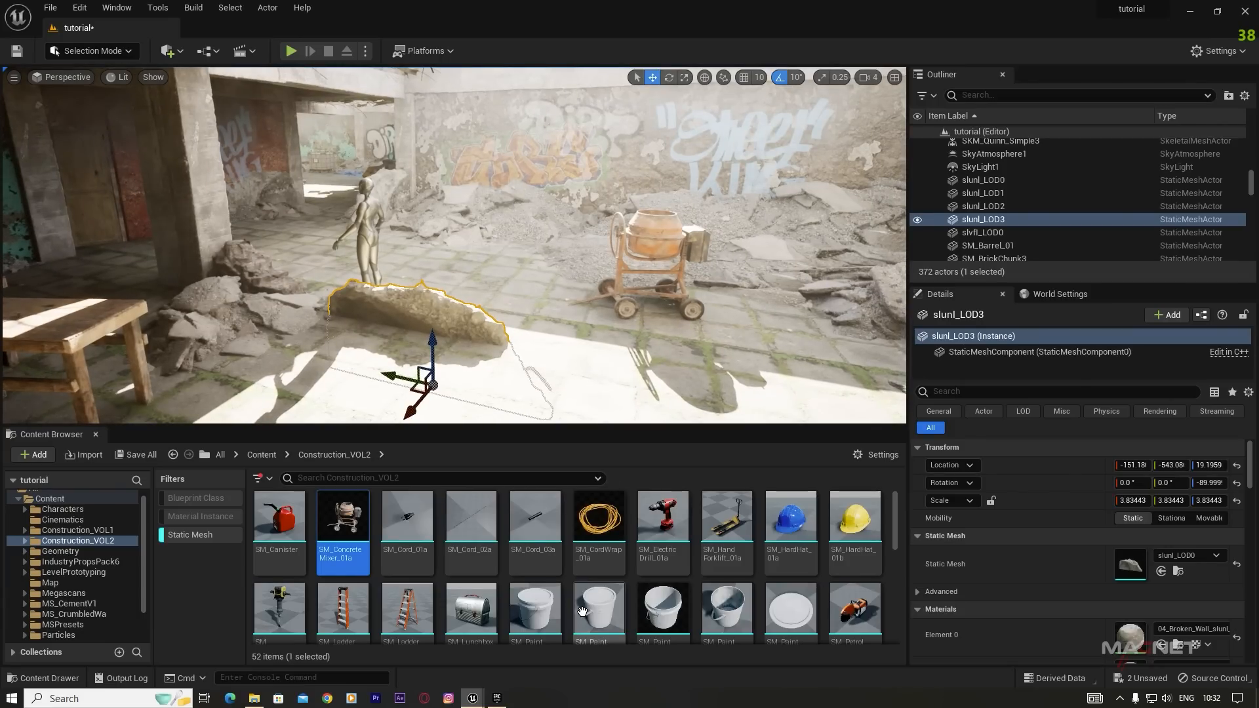
Step: Place SM_HandForklift_01a in front of the broken wall slab, rotated -80° about Z
drag(732, 530, 485, 396)
key(e)
mouse_move(499, 362)
right_down()
mouse_move(551, 359)
mouse_move(502, 351)
right_up()
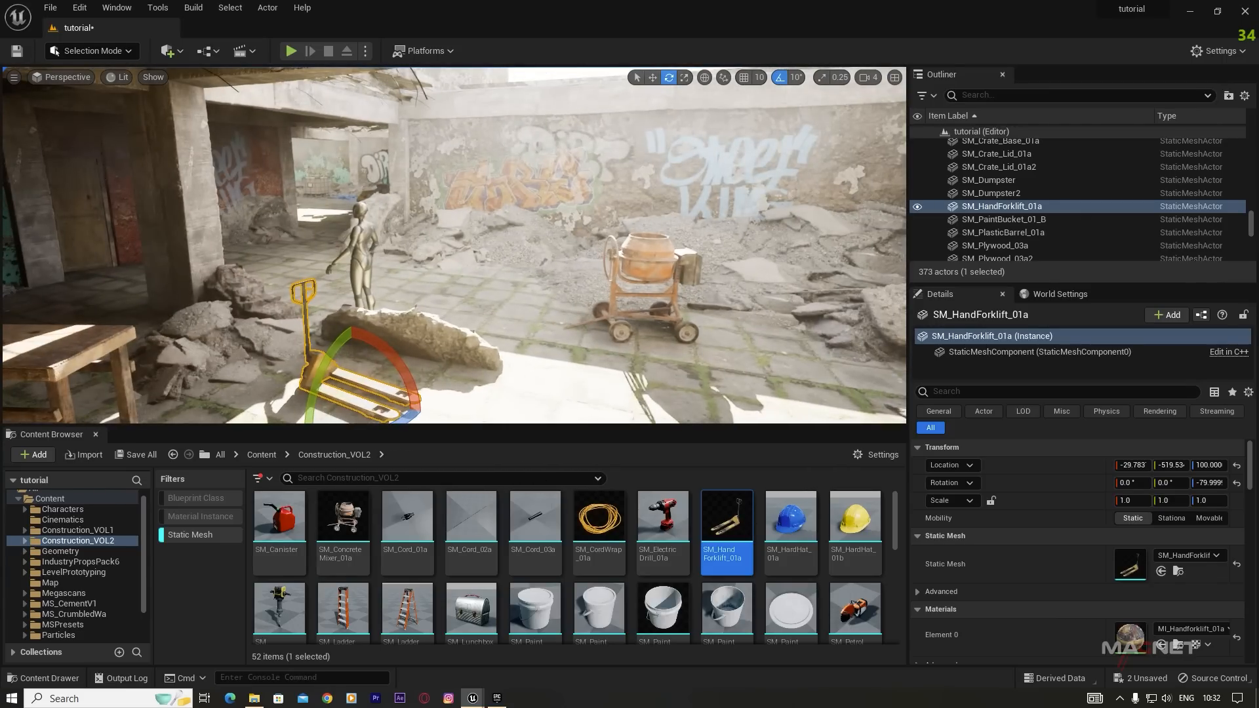
Step: Place SM_Roller_Machine_01a beside the concrete mixer and rotate it about 120° around Z
scroll(552, 566, down, 5)
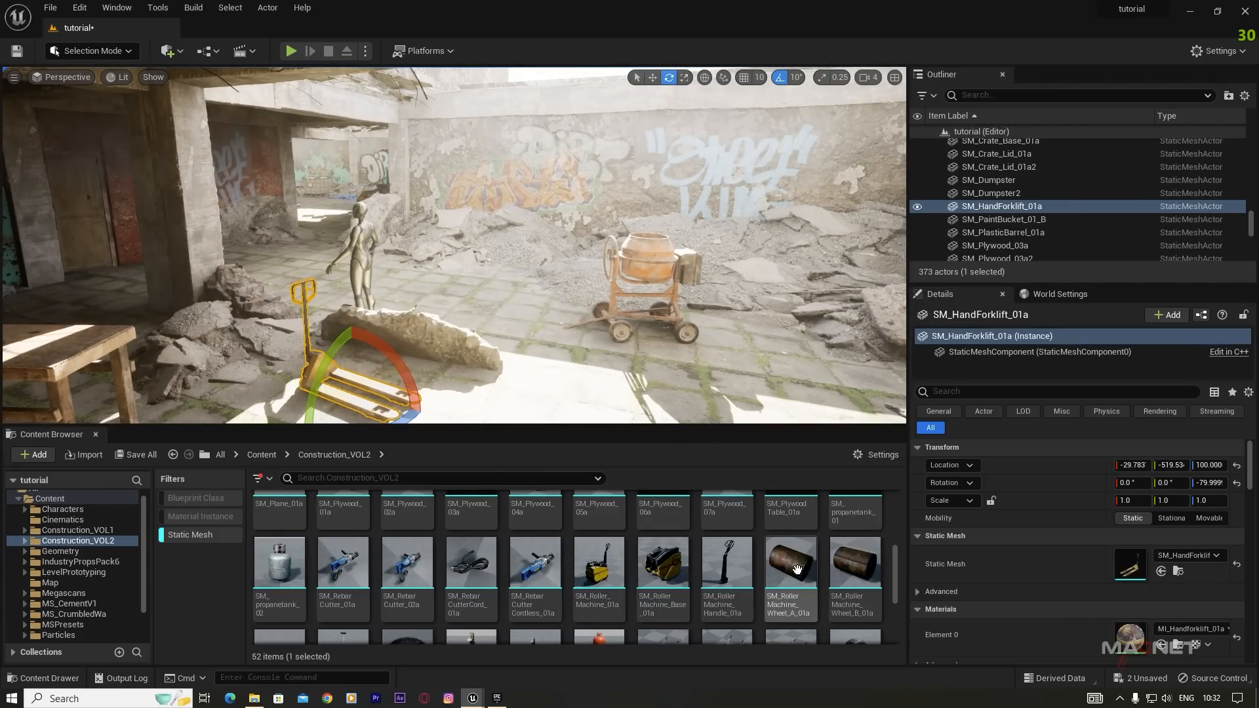
scroll(649, 592, down, 1)
right_drag(463, 415, 518, 410)
drag(599, 524, 421, 346)
drag(484, 392, 342, 362)
key(e)
drag(332, 362, 339, 340)
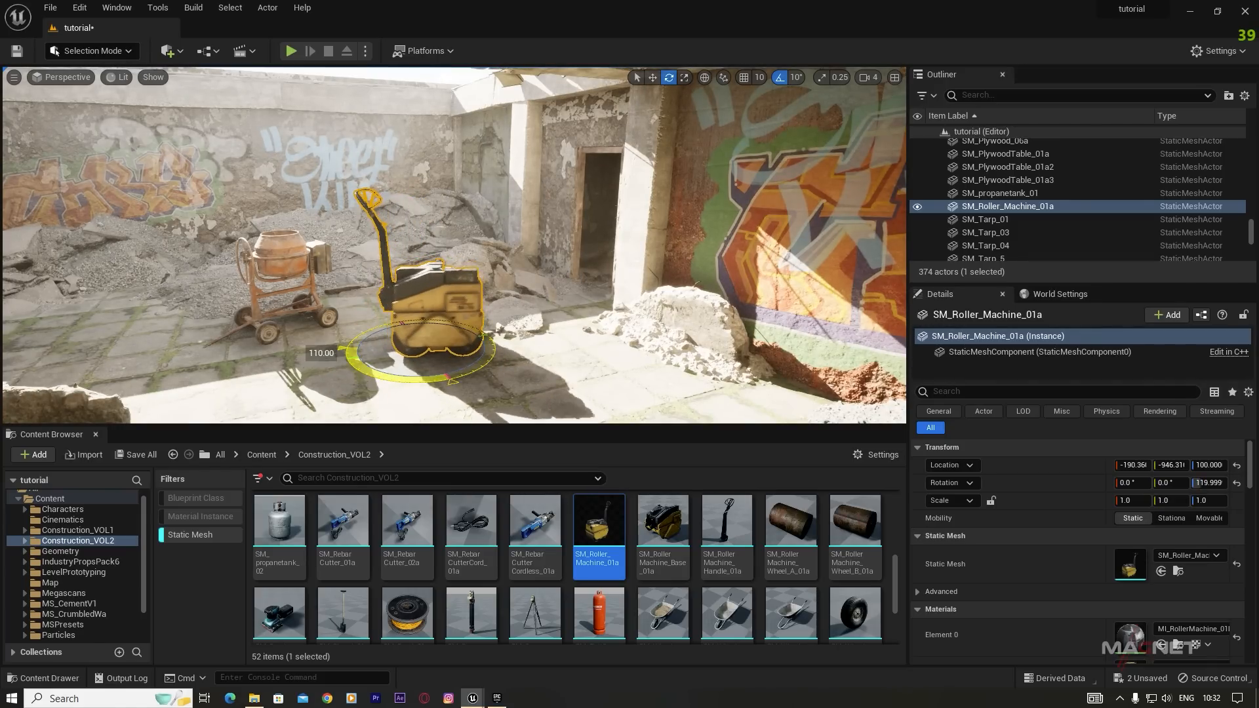
Step: Scale the concrete mixer uniformly to about 1.39 and move it back toward the rubble
click(314, 332)
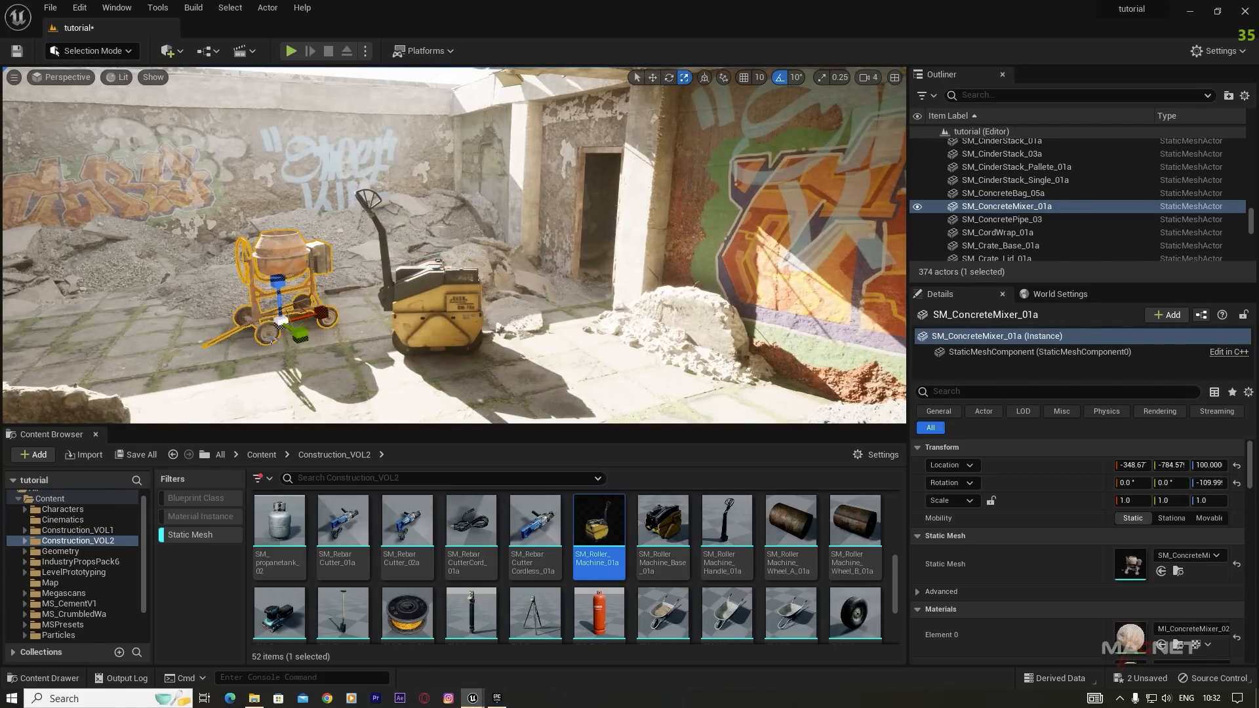
drag(281, 327, 311, 299)
drag(227, 335, 197, 295)
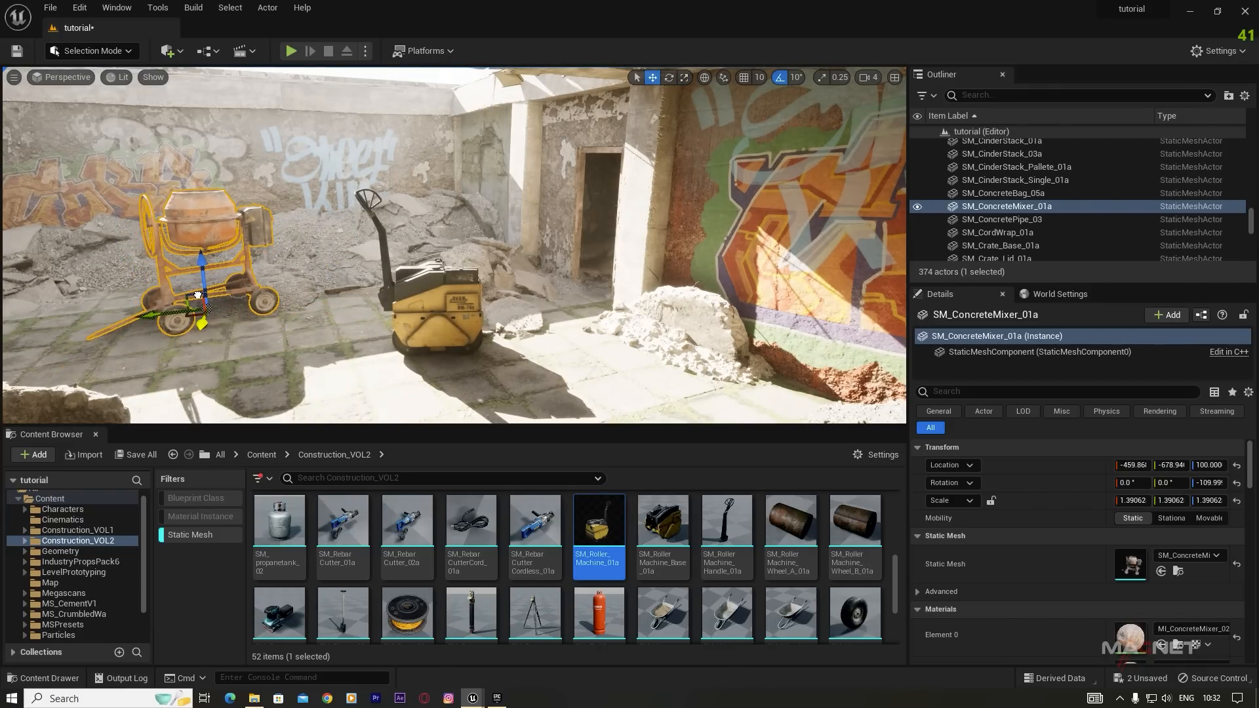
Step: Place two SM_TallGasCanister_01 cylinders side by side near the doorway, with the second rotated -60° about Z
key(s)
right_drag(262, 282, 335, 262)
drag(583, 637, 460, 299)
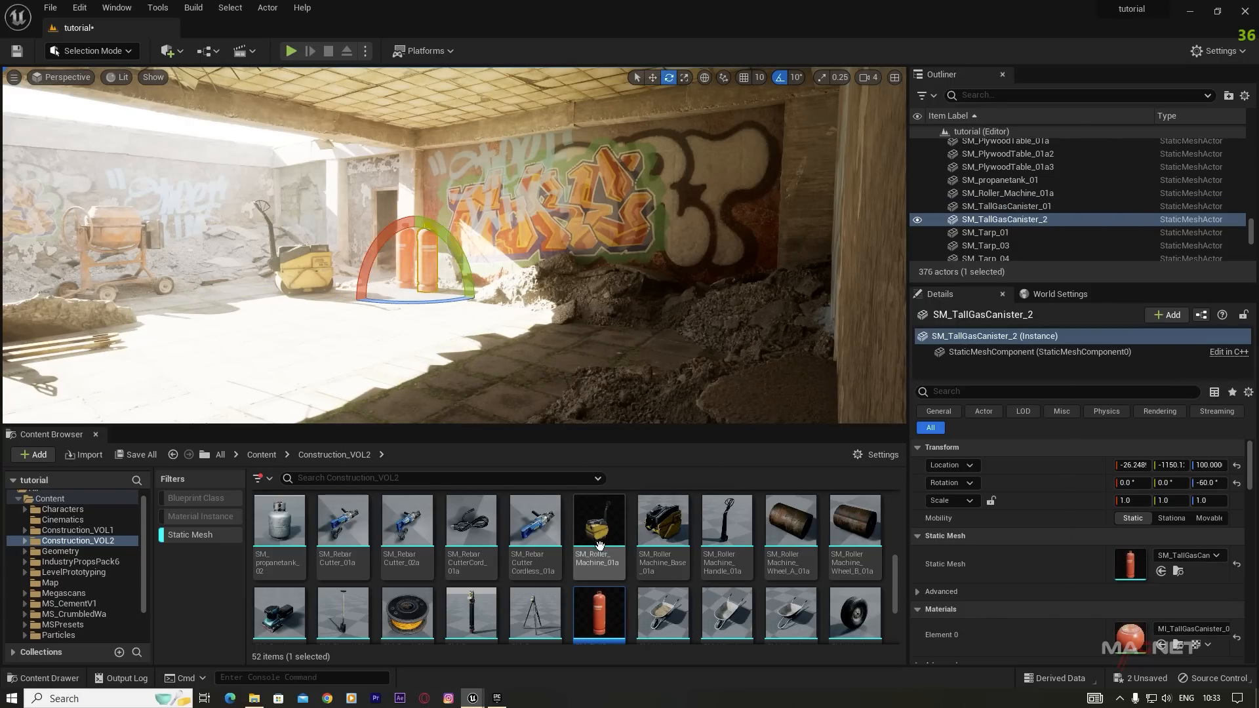
Step: Place SM_WheelBarrel_01a by the rubble along the graffiti wall and rotate it about 140° around Z
scroll(601, 541, down, 2)
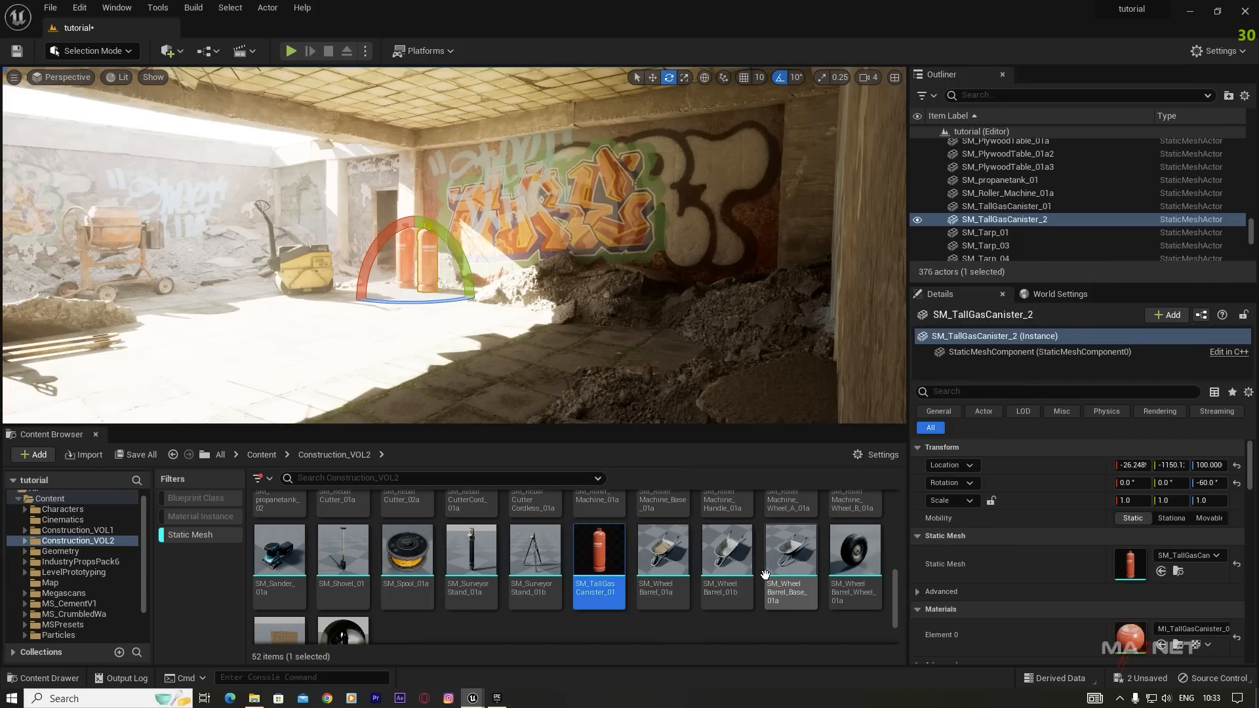
click(662, 557)
drag(576, 408, 554, 324)
right_drag(554, 323, 629, 331)
drag(521, 414, 520, 376)
right_drag(382, 353, 433, 347)
key(s)
key(s)
key(w)
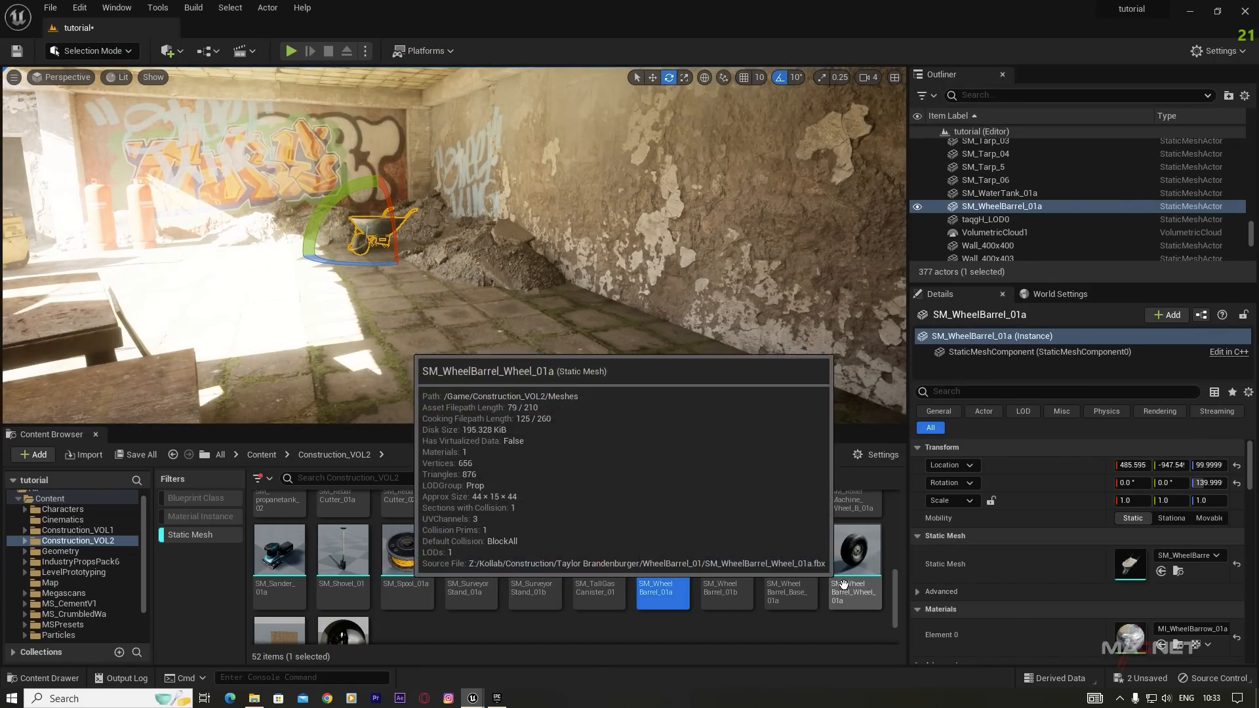
Step: Place SM_Spool_01a on the floor near the wheelbarrow and add SM_propanetank_02 to the room
scroll(865, 544, down, 2)
scroll(869, 541, up, 1)
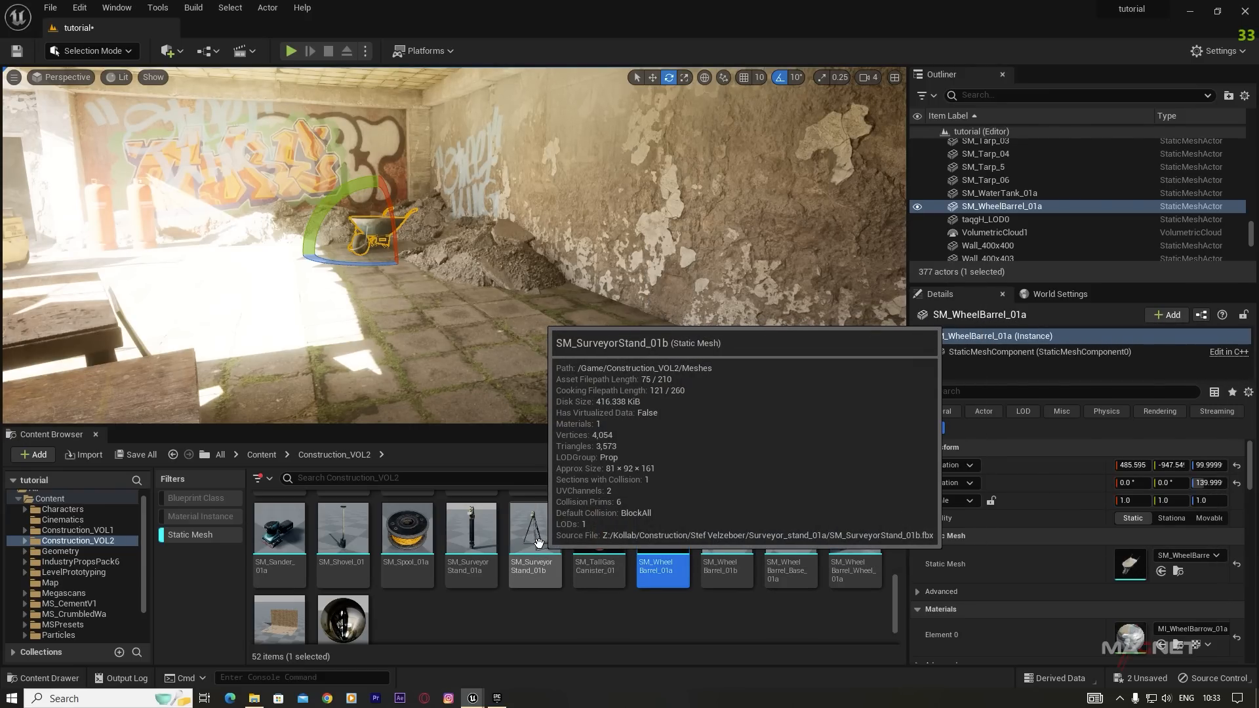
drag(419, 549, 388, 278)
scroll(562, 572, up, 3)
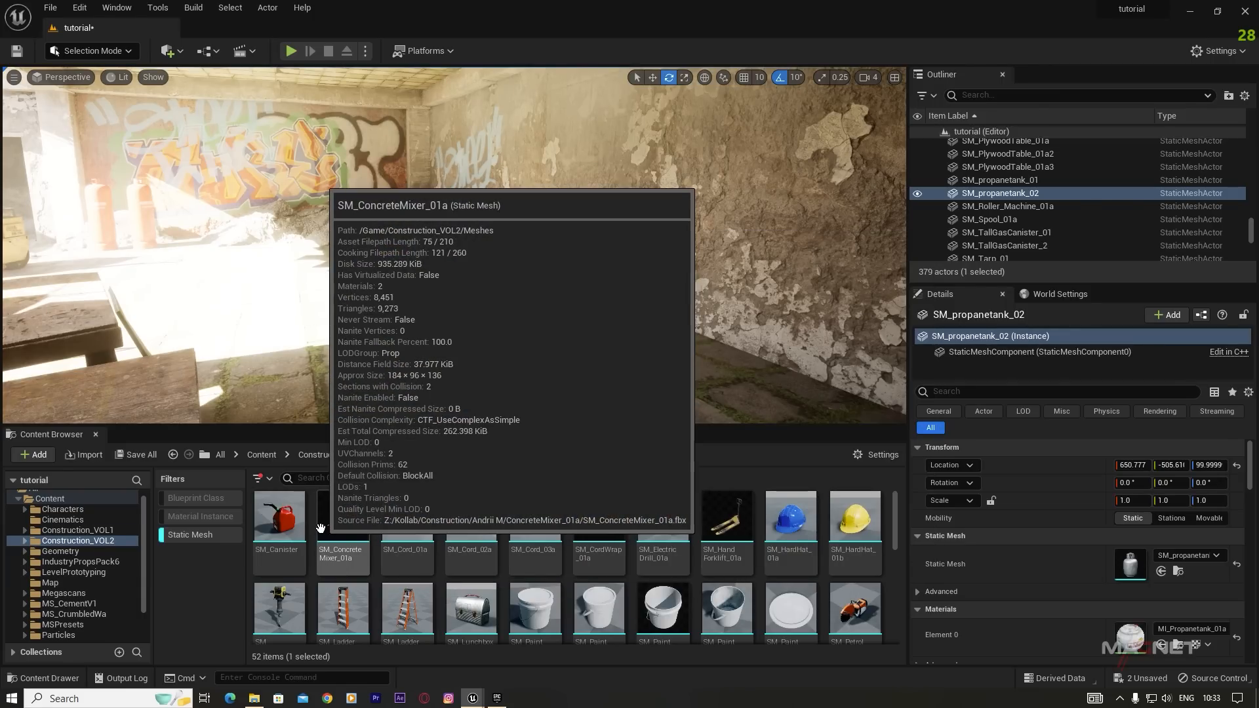
Step: Add an SM_Canister to the room, and set an SM_PaintBucket_01_B and a second SM_Canister on the plywood table
drag(279, 525, 593, 301)
right_drag(592, 300, 386, 313)
mouse_move(661, 613)
mouse_down()
mouse_move(485, 248)
mouse_move(478, 260)
mouse_up()
mouse_move(279, 521)
mouse_down()
mouse_move(514, 288)
mouse_move(688, 336)
mouse_up()
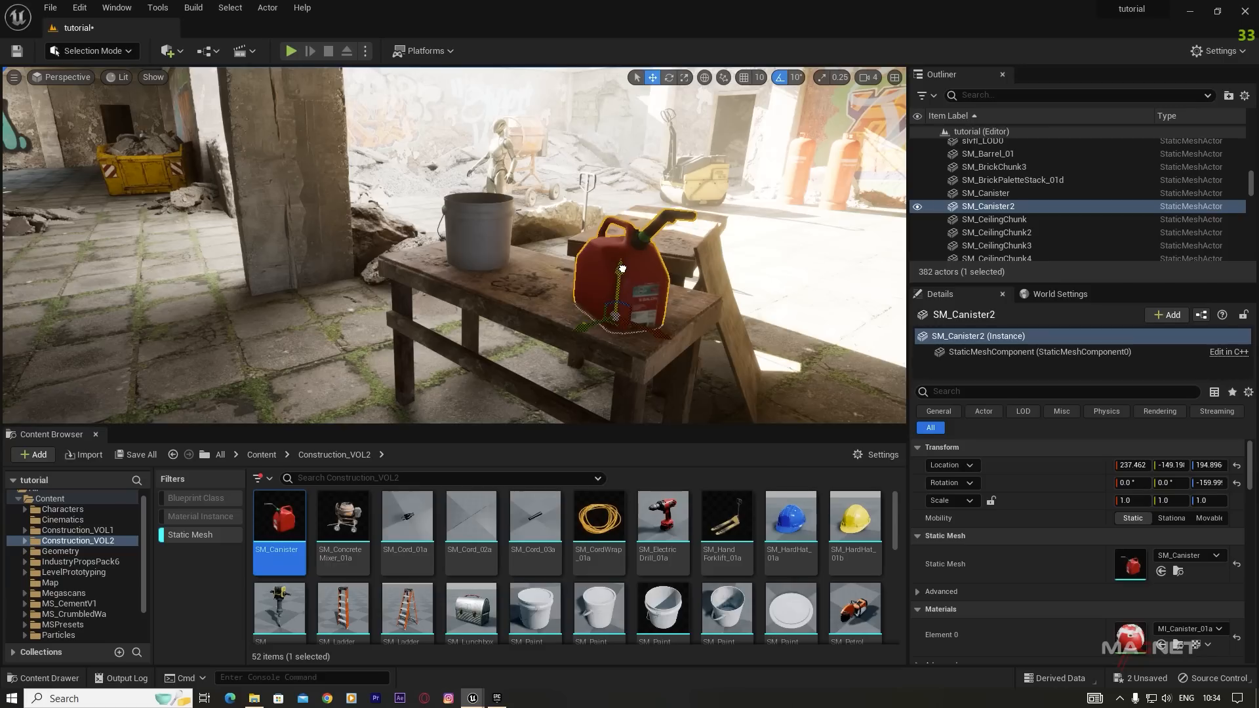
Step: Place SM_HardHat_01b on the table between the bucket and the red canister, rotated -40° about Z
drag(813, 566, 550, 276)
right_drag(535, 354, 534, 354)
key(w)
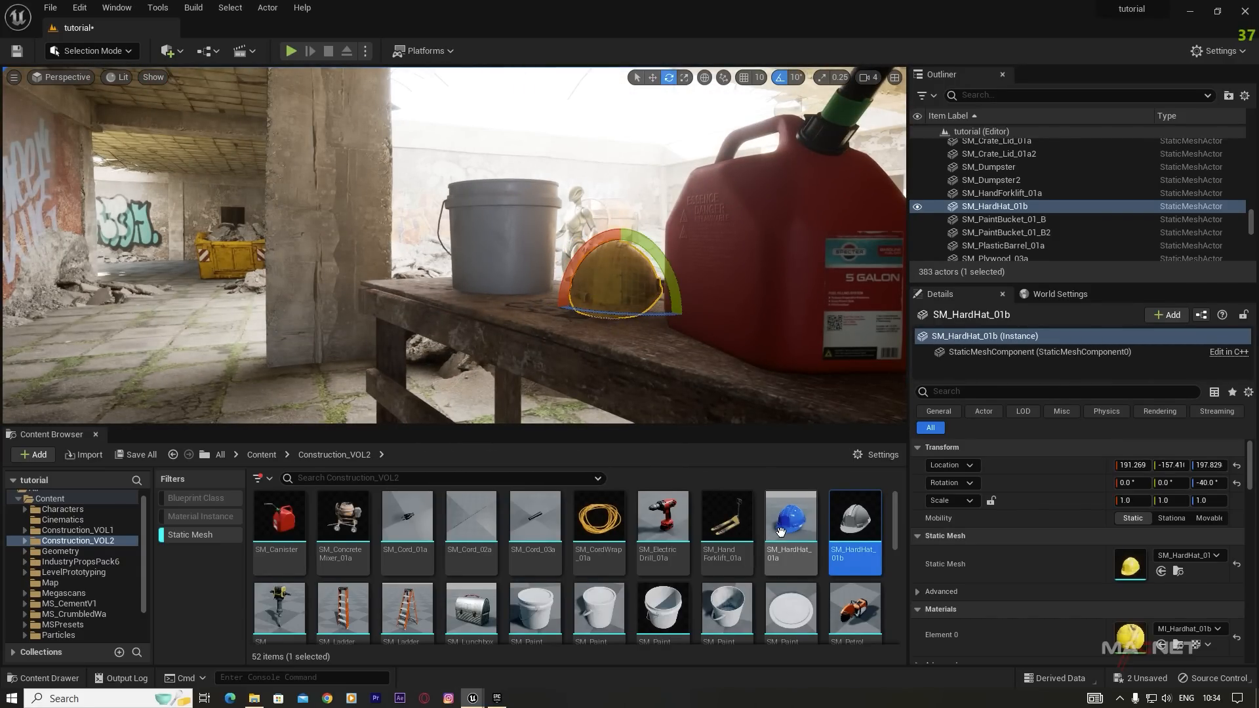
Step: Place SM_Ladder_01a beside the gas cylinders, tilted -20° about X to lean against the graffiti wall
scroll(406, 537, down, 2)
right_drag(544, 318, 544, 317)
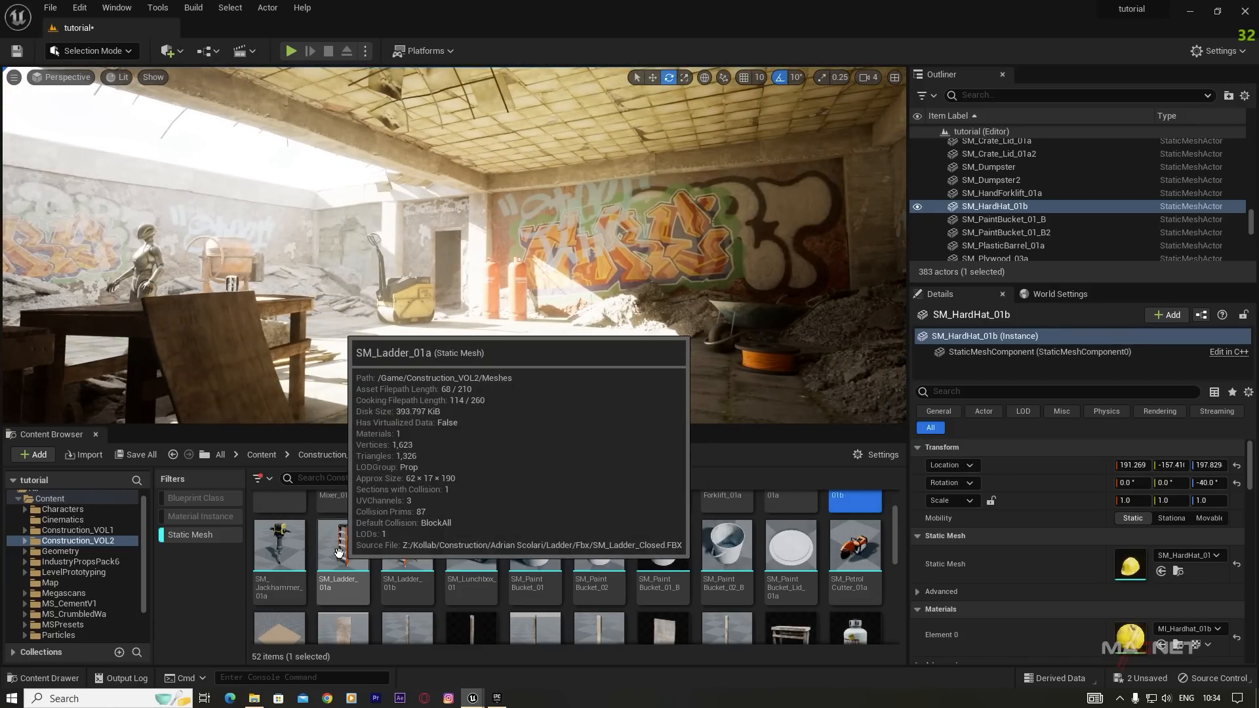
drag(339, 553, 575, 302)
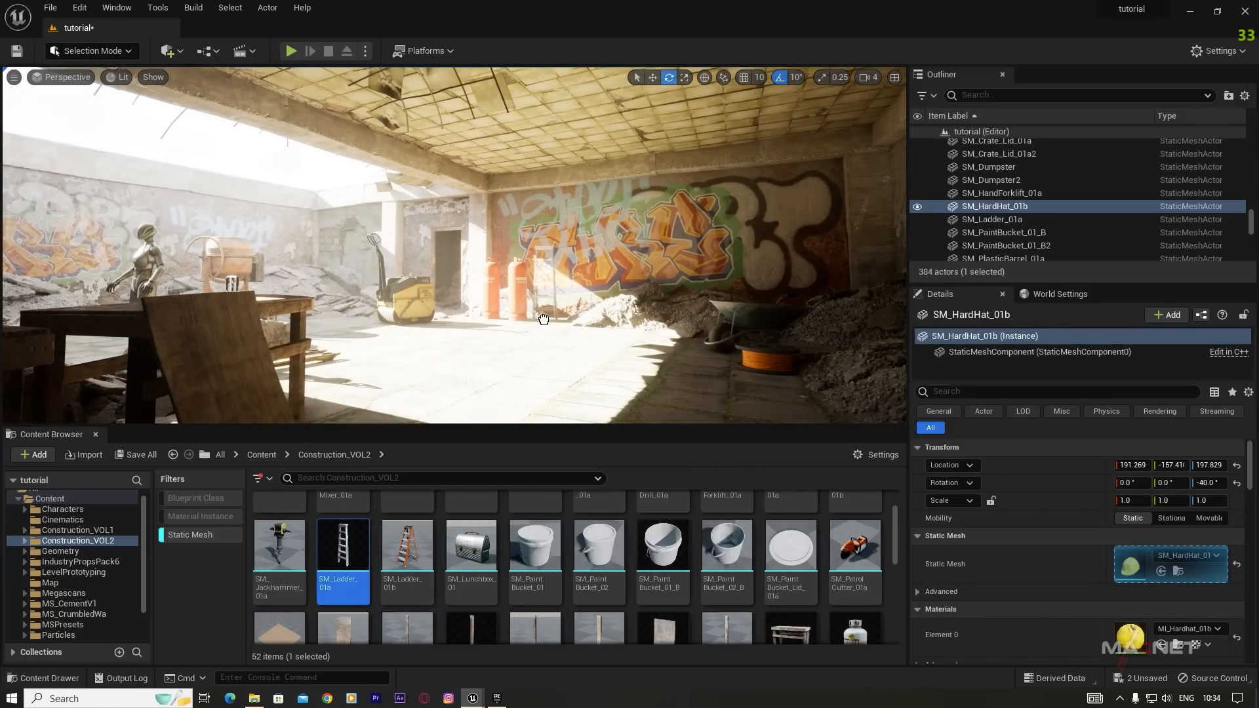
drag(570, 366, 570, 365)
key(f)
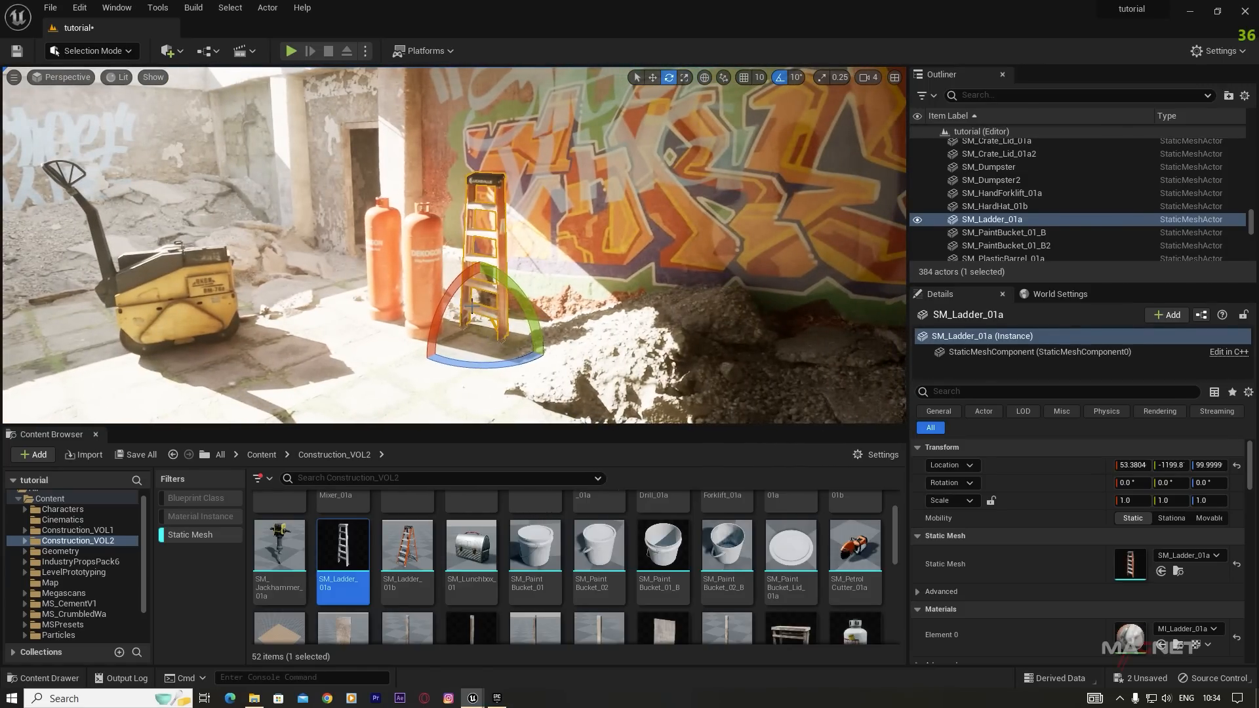
right_drag(565, 342, 565, 342)
key(w)
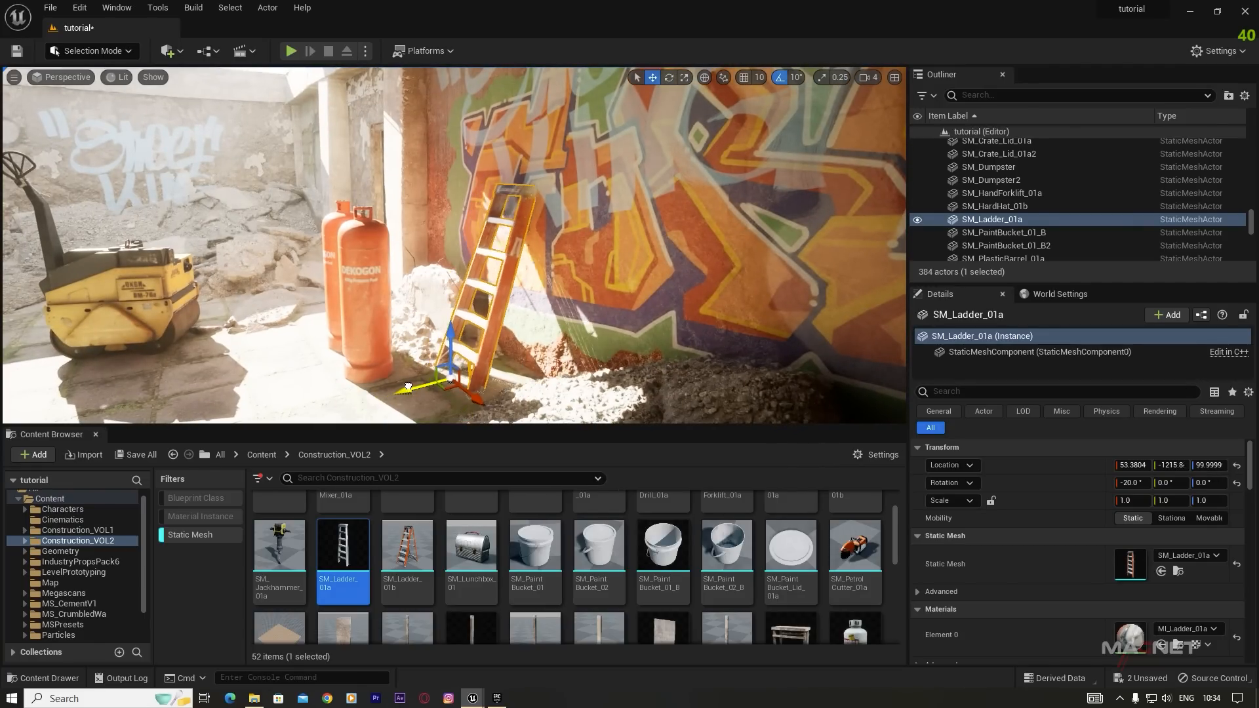
right_drag(545, 348, 544, 348)
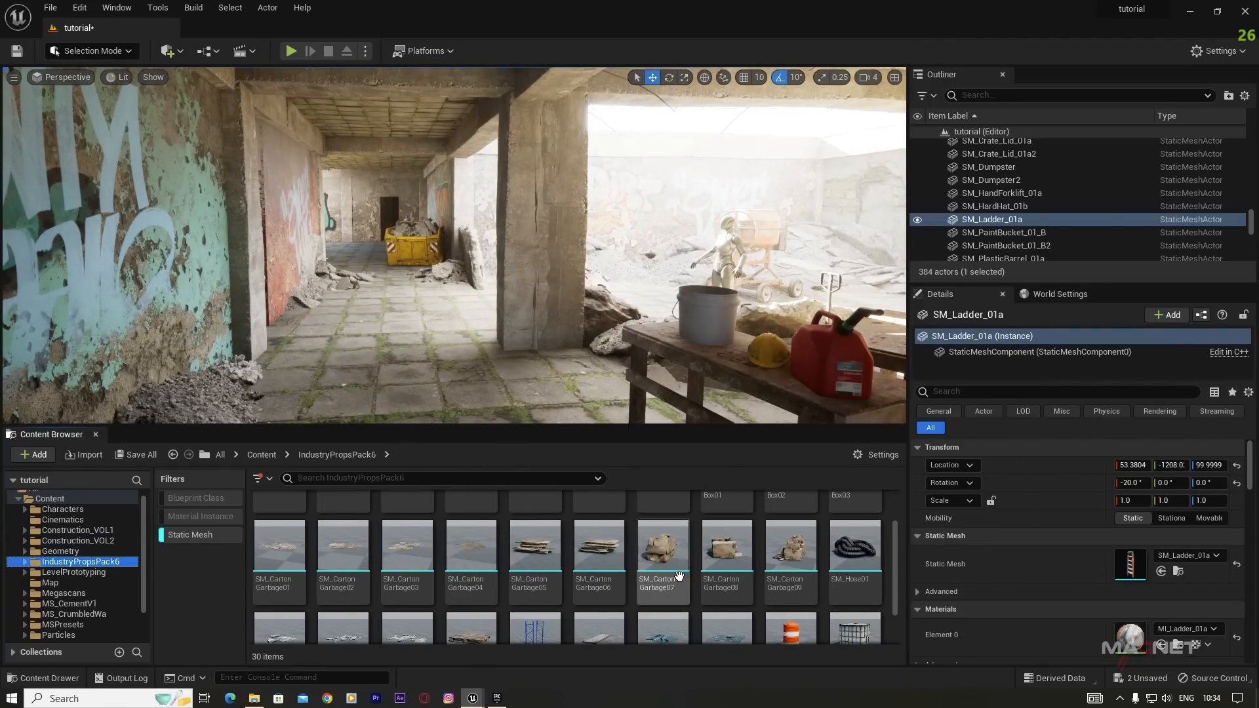
Step: Place SM_Rack01 from IndustryPropsPack6, scale it uniformly to about 0.46 and stand it in the rubble before the graffiti wall
scroll(656, 574, down, 2)
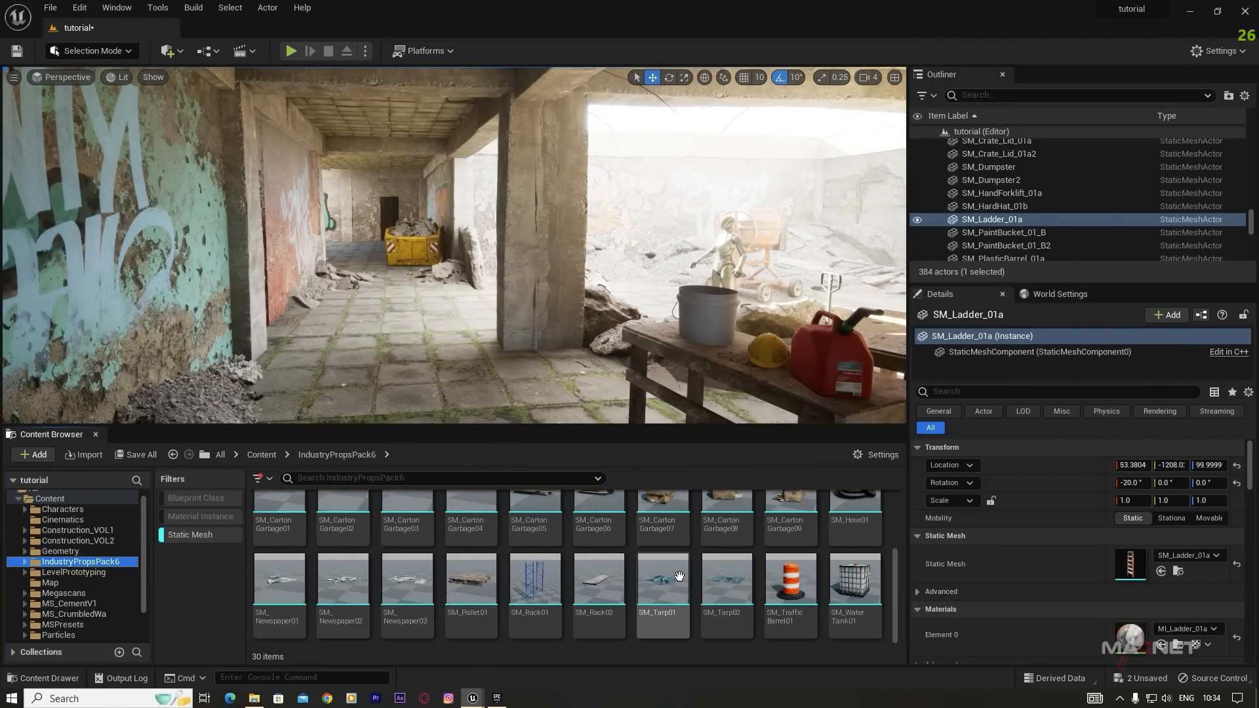
click(560, 599)
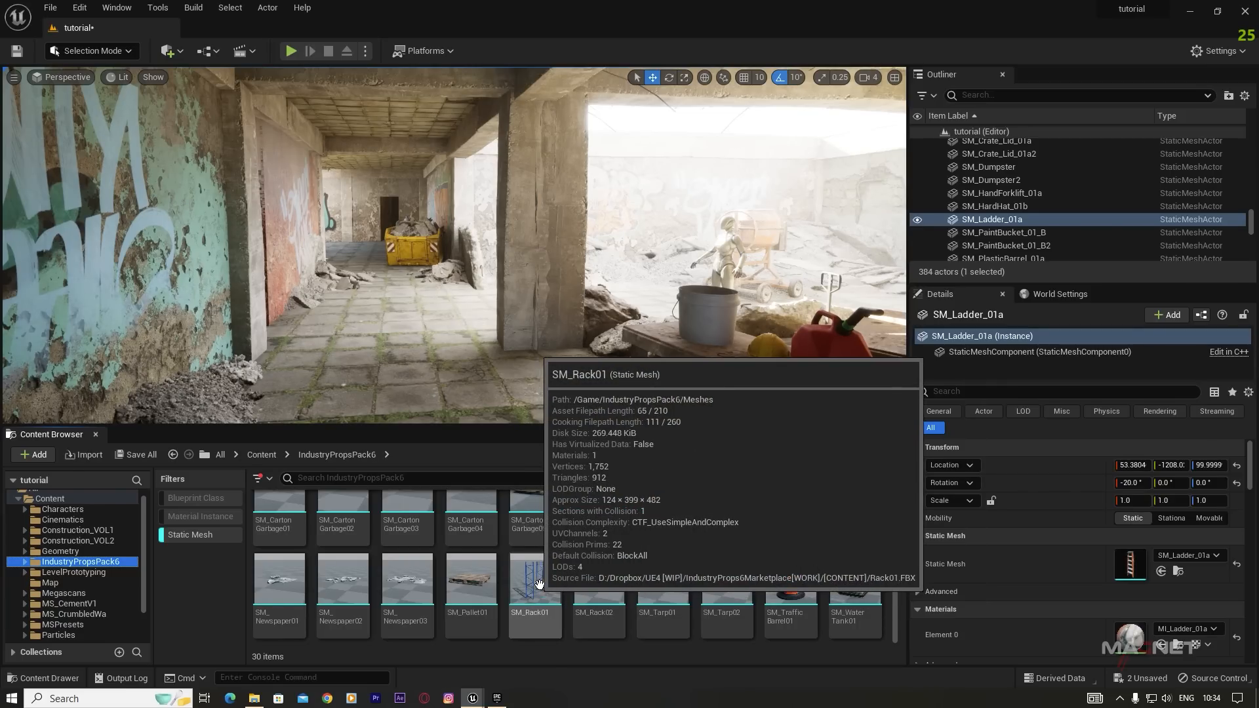
drag(504, 521, 624, 275)
key(w)
right_drag(660, 373, 660, 373)
key(r)
drag(512, 318, 488, 309)
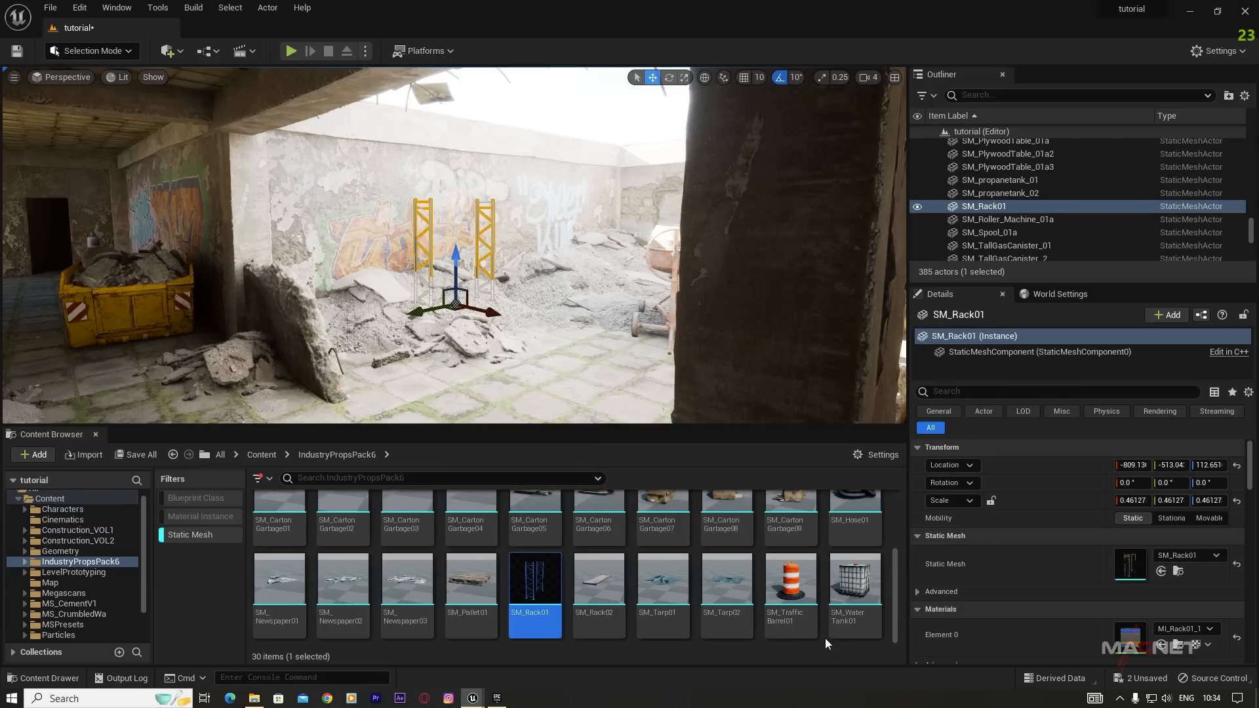
Step: Place the SM_CartonGarbage09 pile on the floor against the concrete pillar near the mannequin
scroll(712, 577, up, 2)
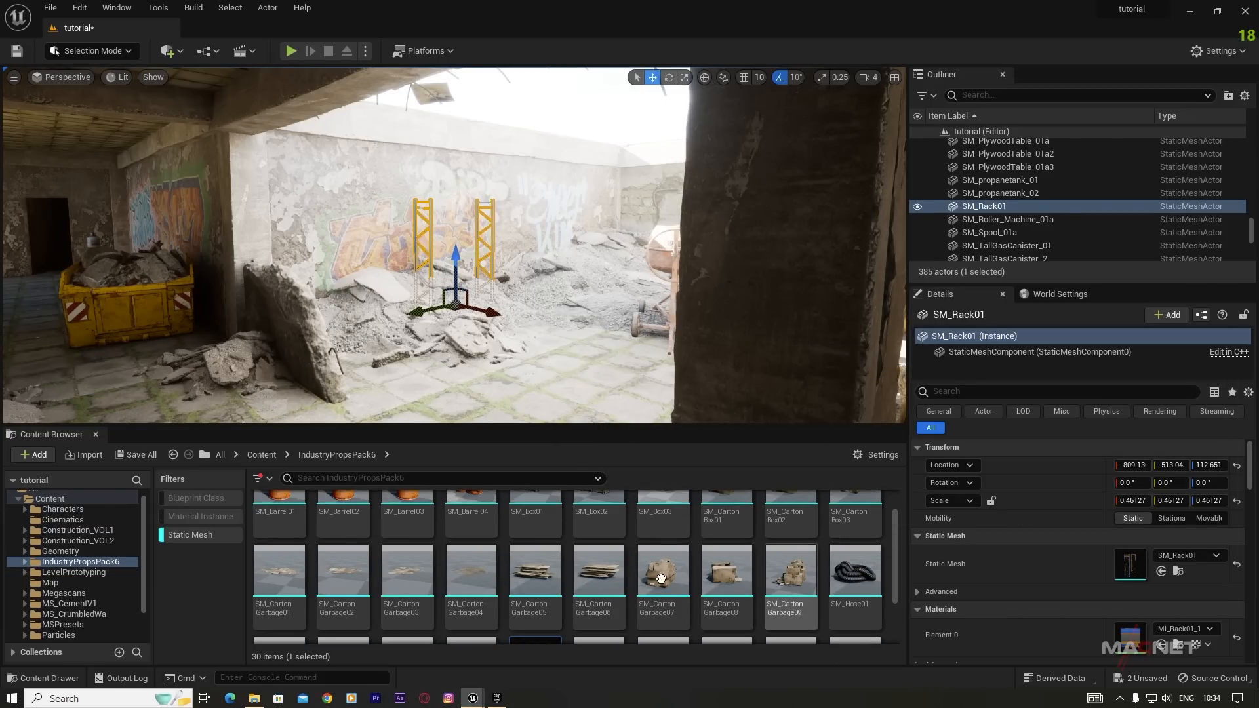
drag(792, 585, 584, 400)
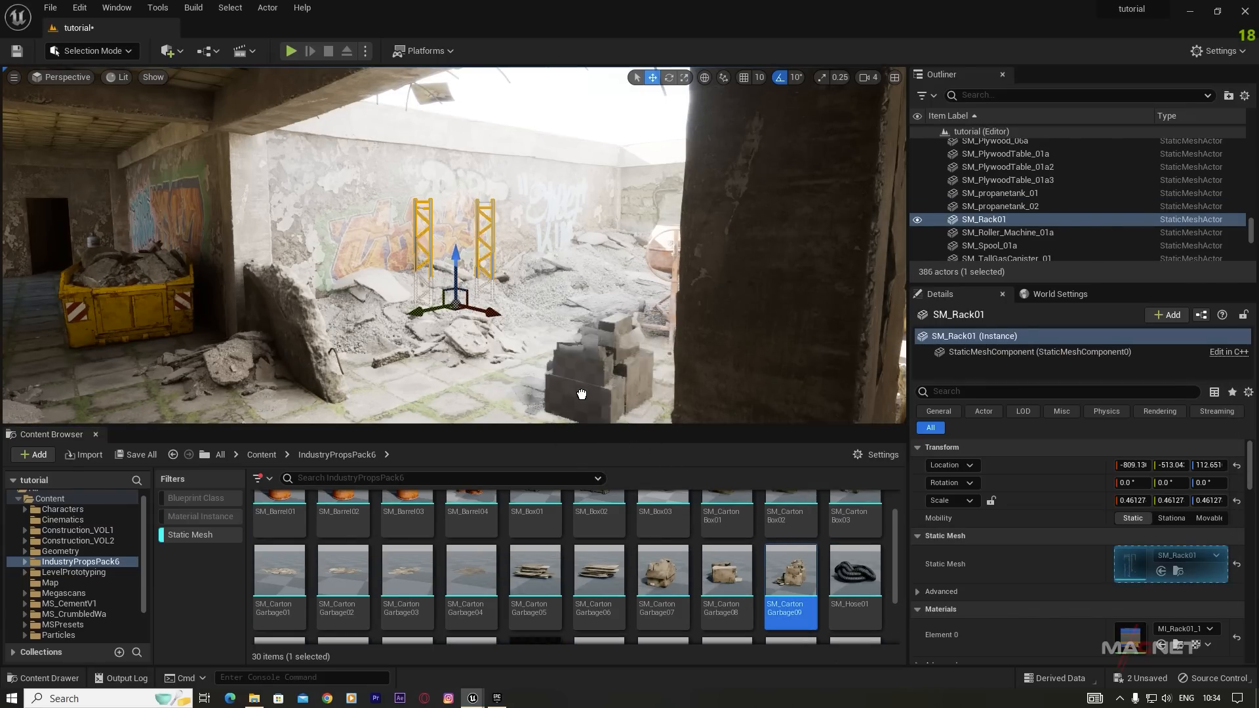
key(f)
right_drag(498, 321, 557, 334)
drag(526, 327, 707, 377)
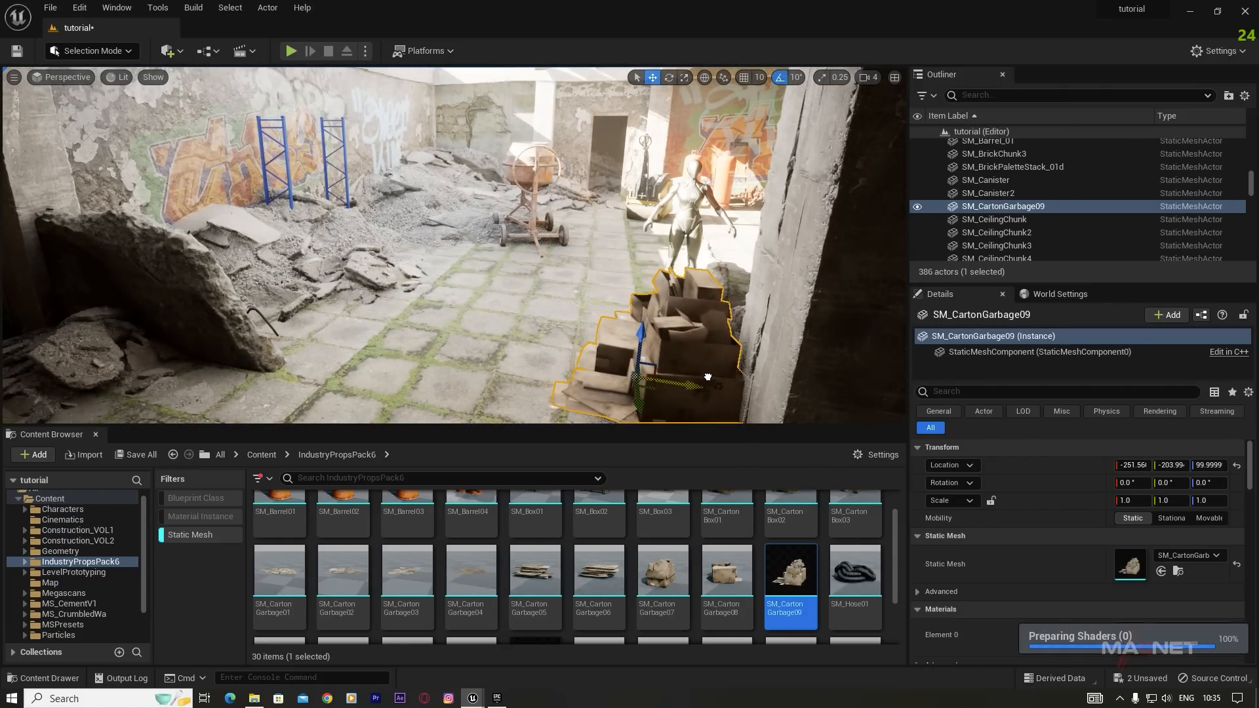
Step: Place SM_Barrel03 and SM_Barrel02 side by side next to the leaning broken wall slab
scroll(502, 329, up, 1)
scroll(440, 518, up, 1)
drag(407, 519, 325, 302)
drag(343, 518, 384, 311)
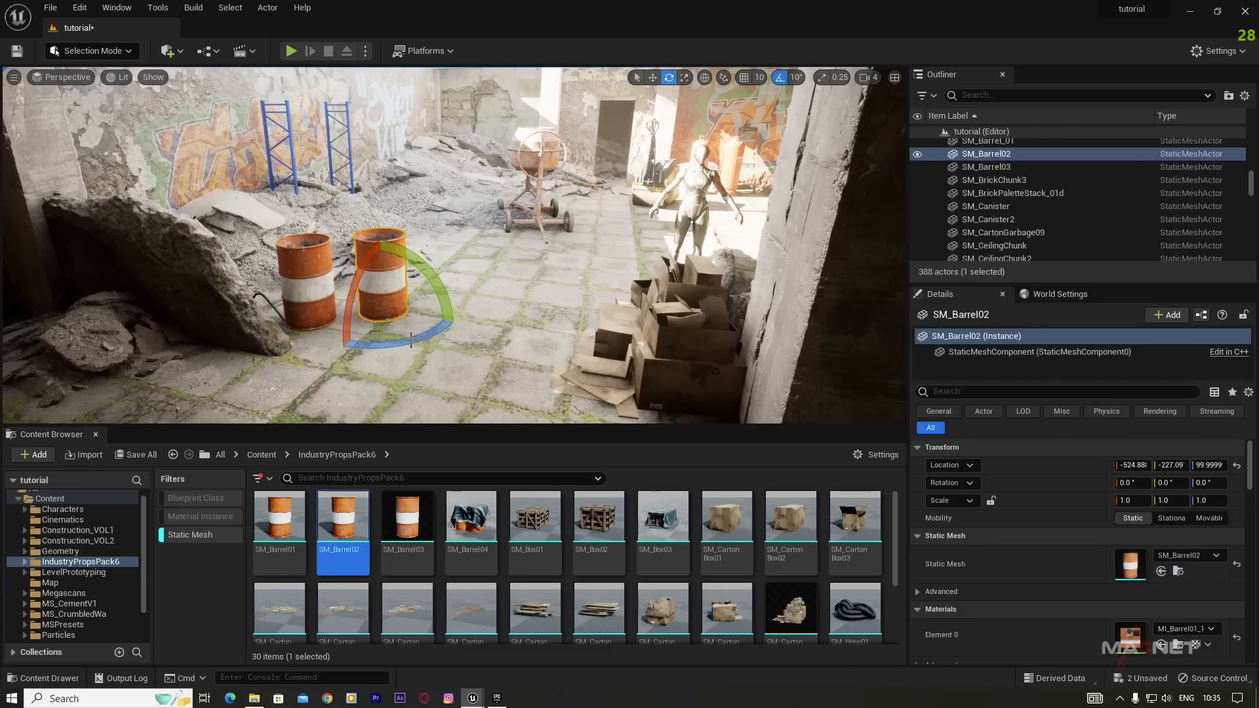
Step: Place the tarp-covered barrels SM_Barrel04 on the floor beside the gas cylinders and the roller machine
right_drag(452, 262, 577, 259)
drag(485, 530, 445, 254)
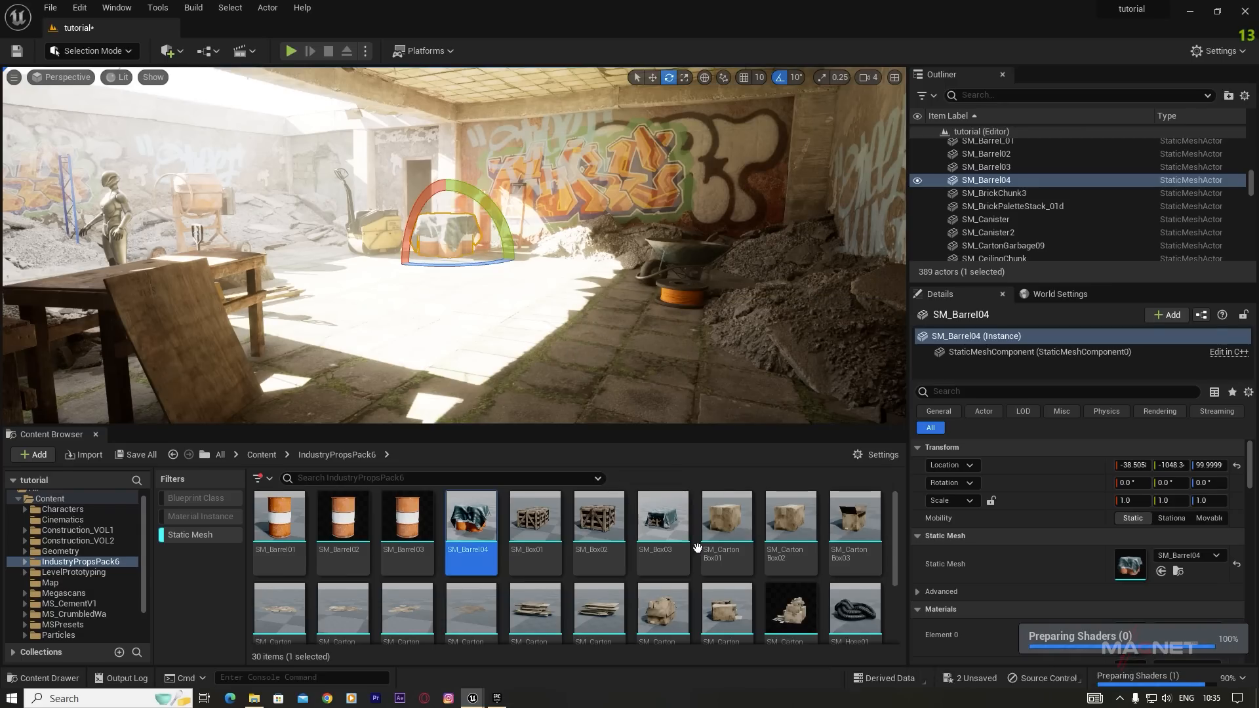
Step: Place the covered crate SM_Box03 behind the wooden tables, adjust its scale, and stand the wooden crate SM_Box02 in front of it
drag(662, 522, 330, 298)
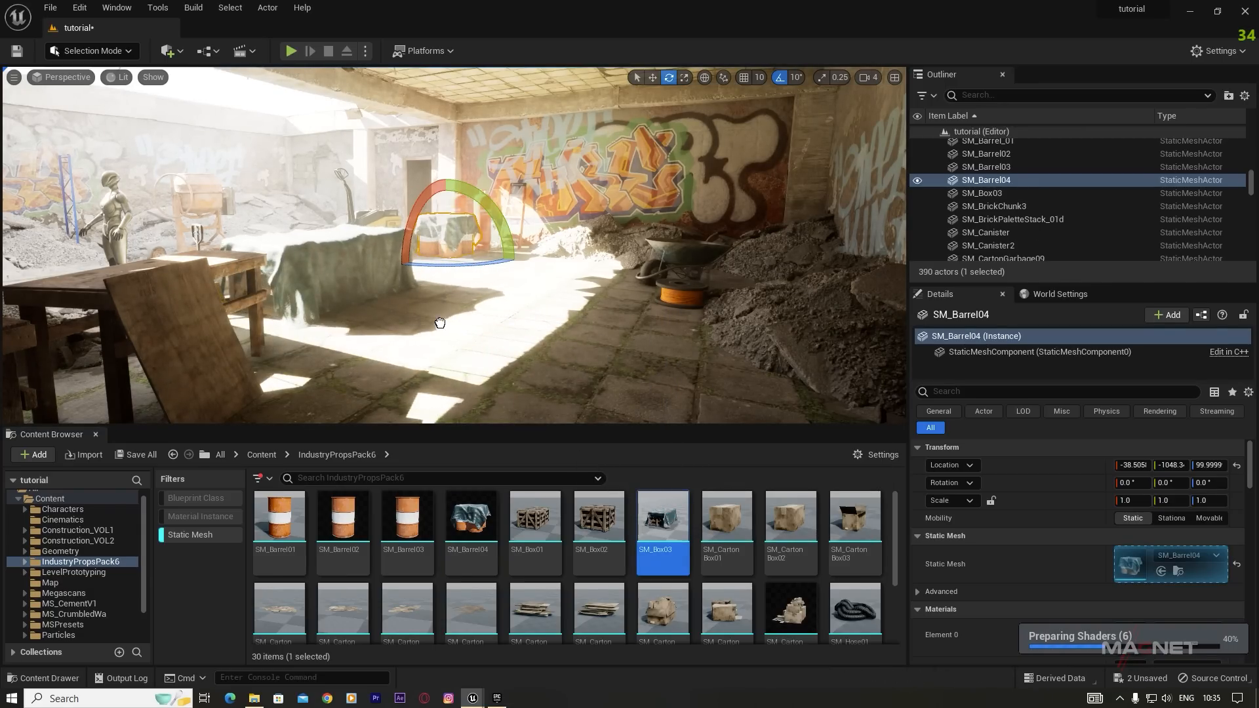
drag(429, 321, 429, 343)
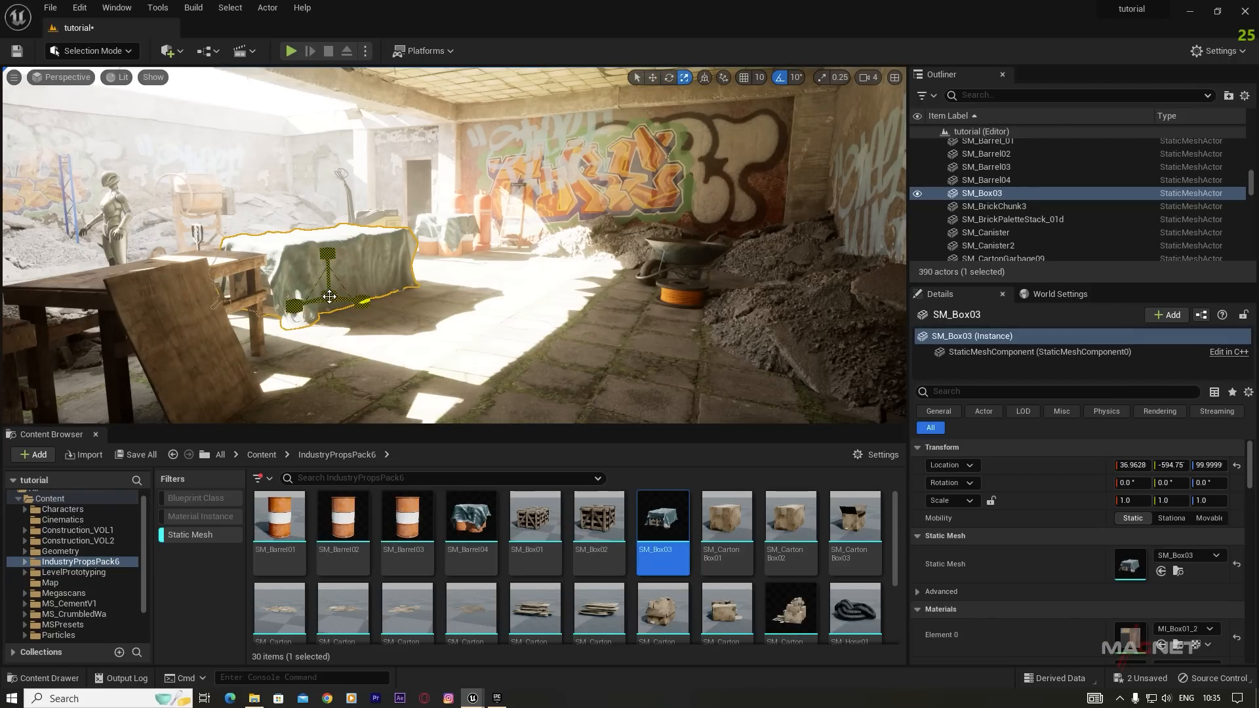
drag(329, 296, 321, 314)
drag(599, 518, 430, 319)
right_drag(429, 319, 472, 319)
Step: Place SM_Hose01 on the floor against the orange cable spool near the wheelbarrow
scroll(845, 606, down, 3)
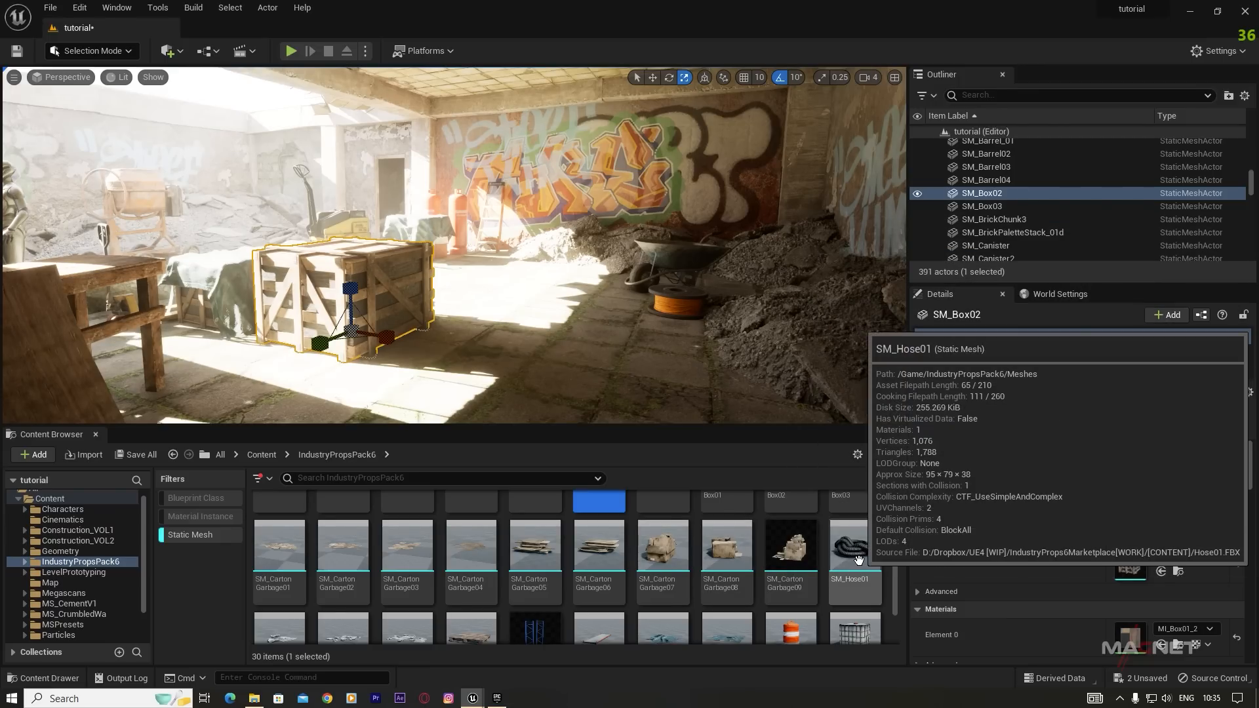
drag(855, 547, 679, 379)
drag(442, 365, 682, 328)
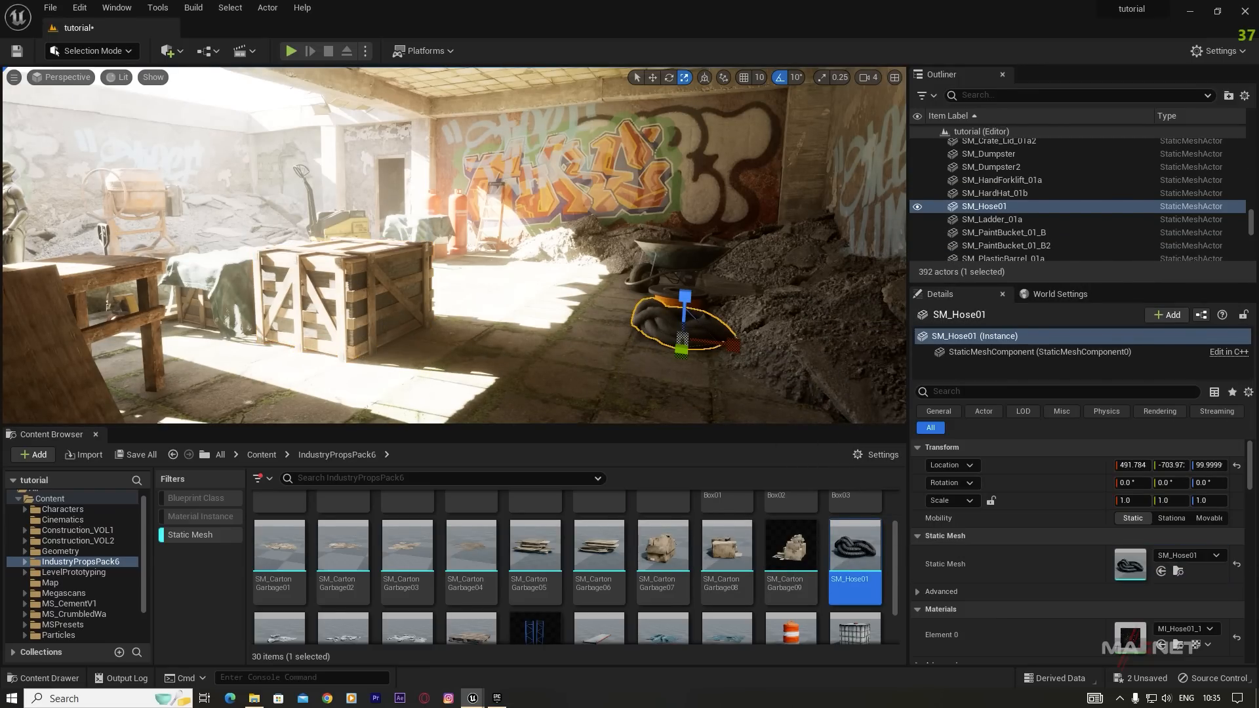
key(f)
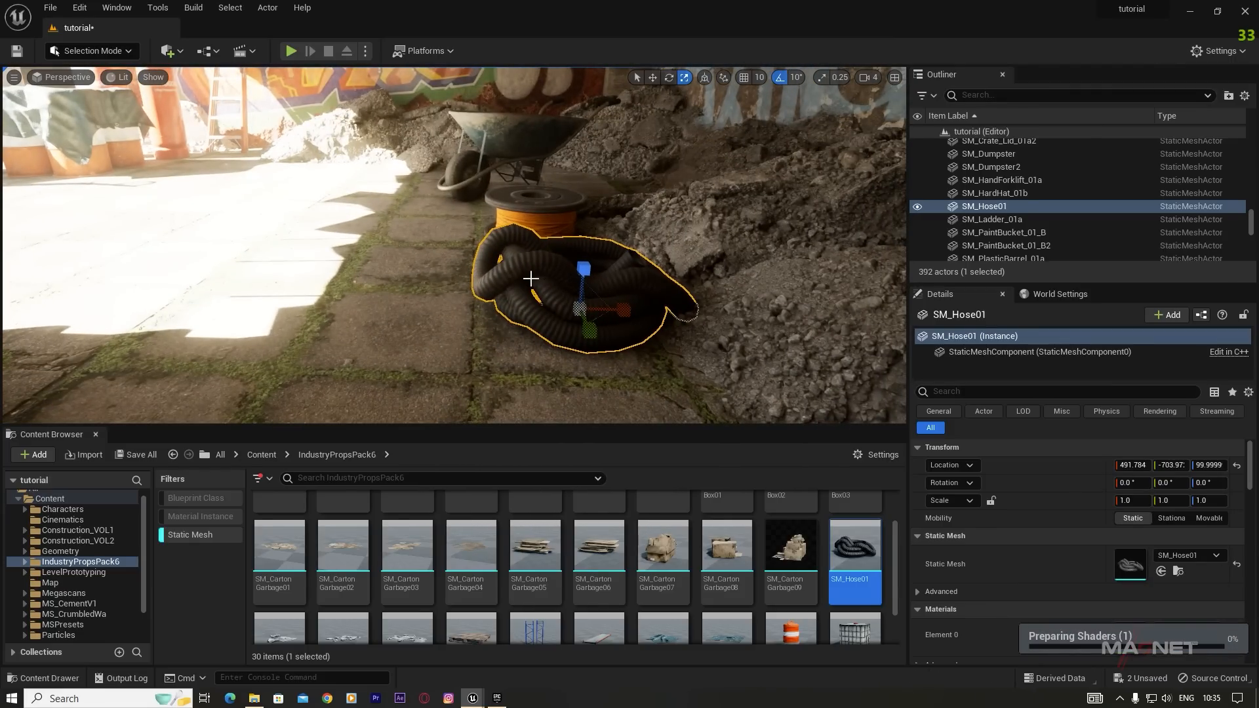
right_drag(515, 326, 469, 310)
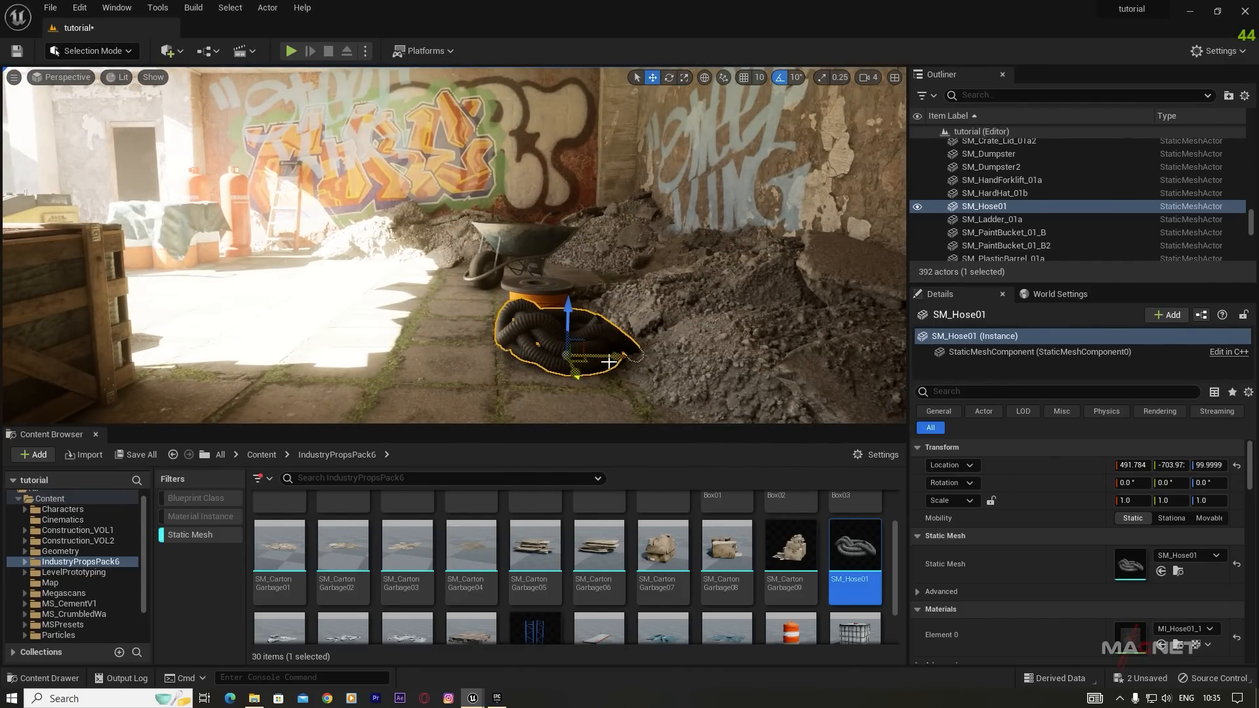
Step: Duplicate the coiled hose and position the copy at the foot of the rubble pile near the ladder
alt+drag(619, 356, 385, 276)
key(w)
mouse_move(393, 309)
right_down()
mouse_move(386, 299)
mouse_move(381, 314)
right_up()
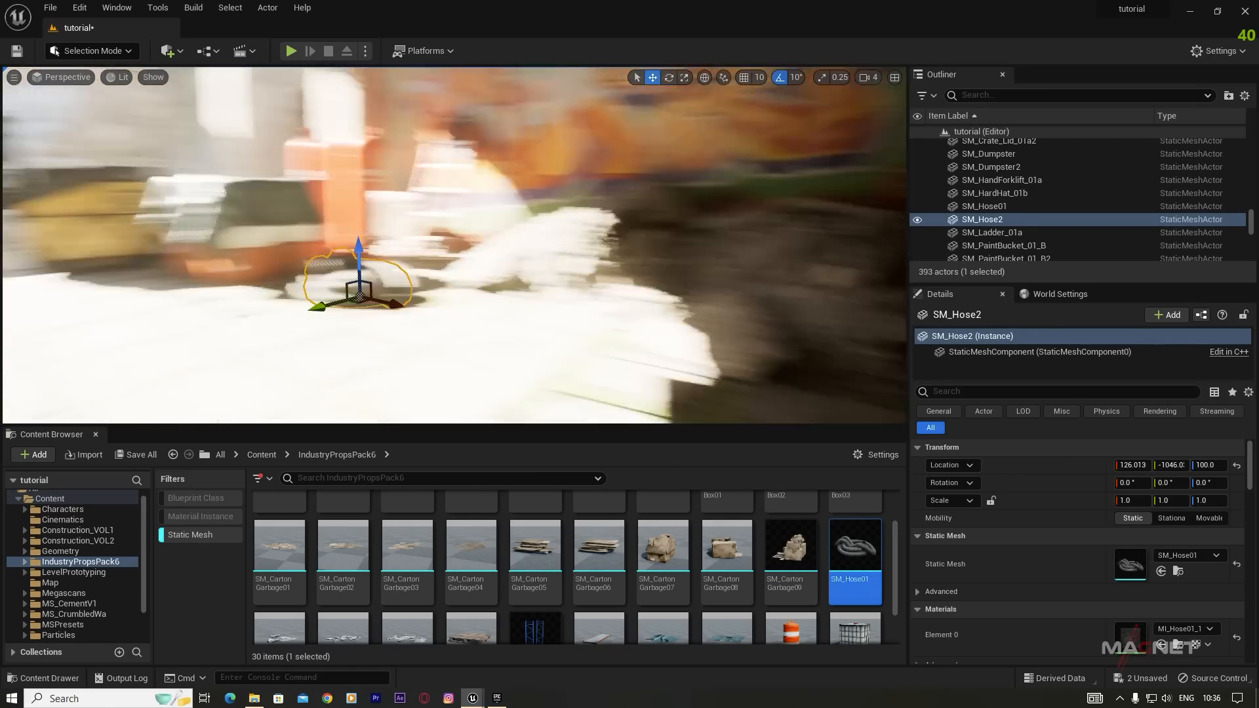
key(w)
mouse_move(451, 297)
right_down()
mouse_move(446, 308)
mouse_move(452, 296)
right_up()
key(s)
drag(452, 297, 559, 322)
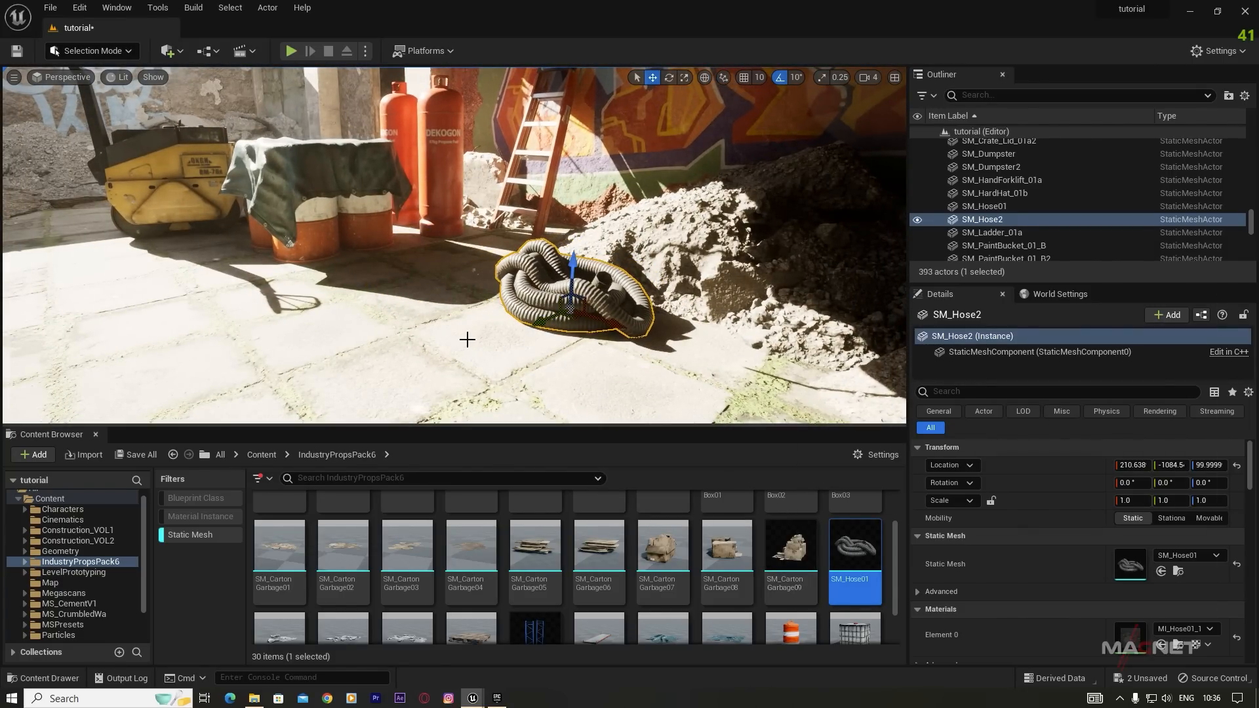
Step: Lay SM_Tarp01 and SM_Tarp02 on the sunlit floor near the covered barrels, sinking SM_Tarp02 to a Z location of about 98.5
scroll(646, 624, down, 2)
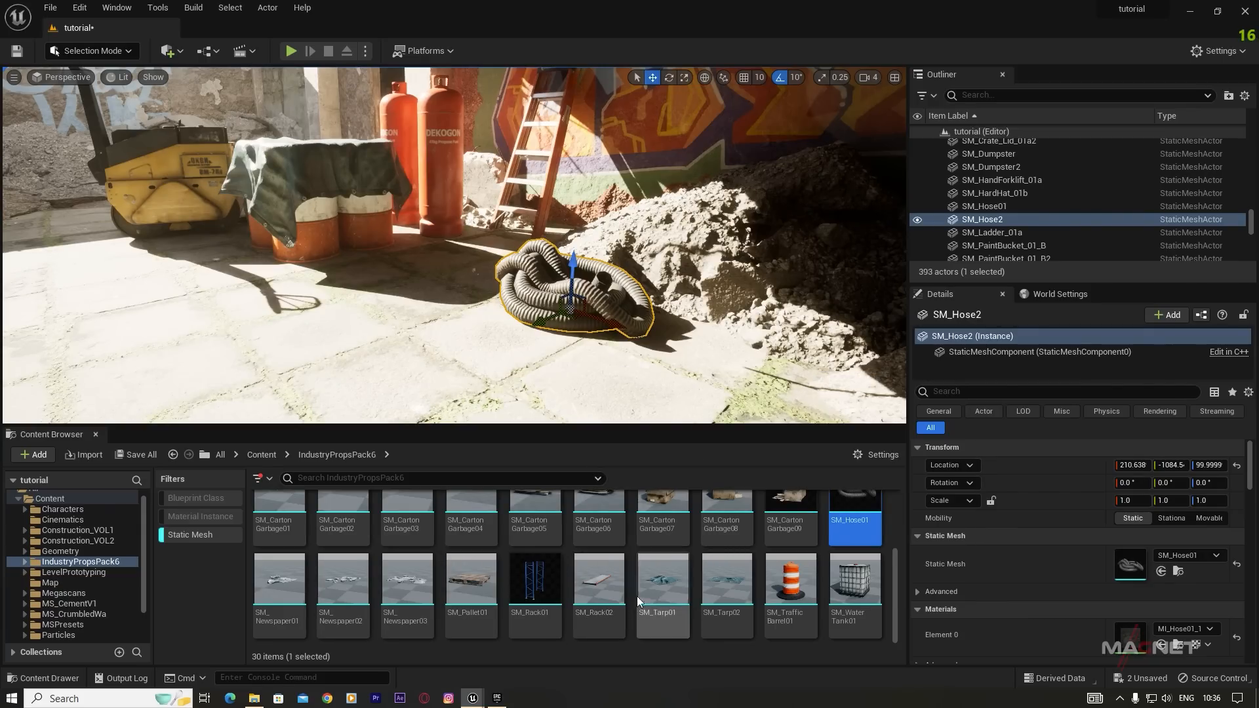
drag(662, 580, 388, 299)
drag(731, 593, 62, 252)
key(f)
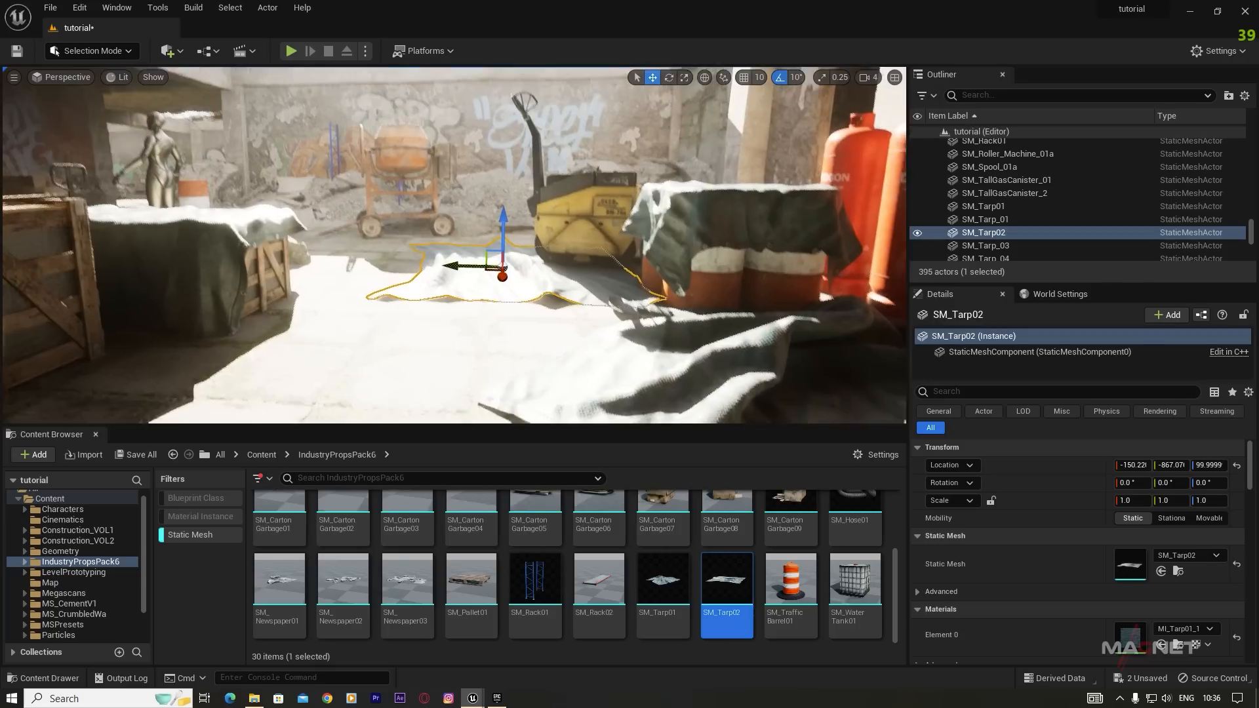
drag(414, 242, 418, 245)
Step: Lay another SM_Tarp01 against the red graffiti wall, lowered to Z about 96.5, and place SM_CartonBox03 beside the yellow dumpster
right_drag(495, 340, 584, 339)
key(s)
right_drag(454, 244, 288, 261)
drag(663, 593, 363, 272)
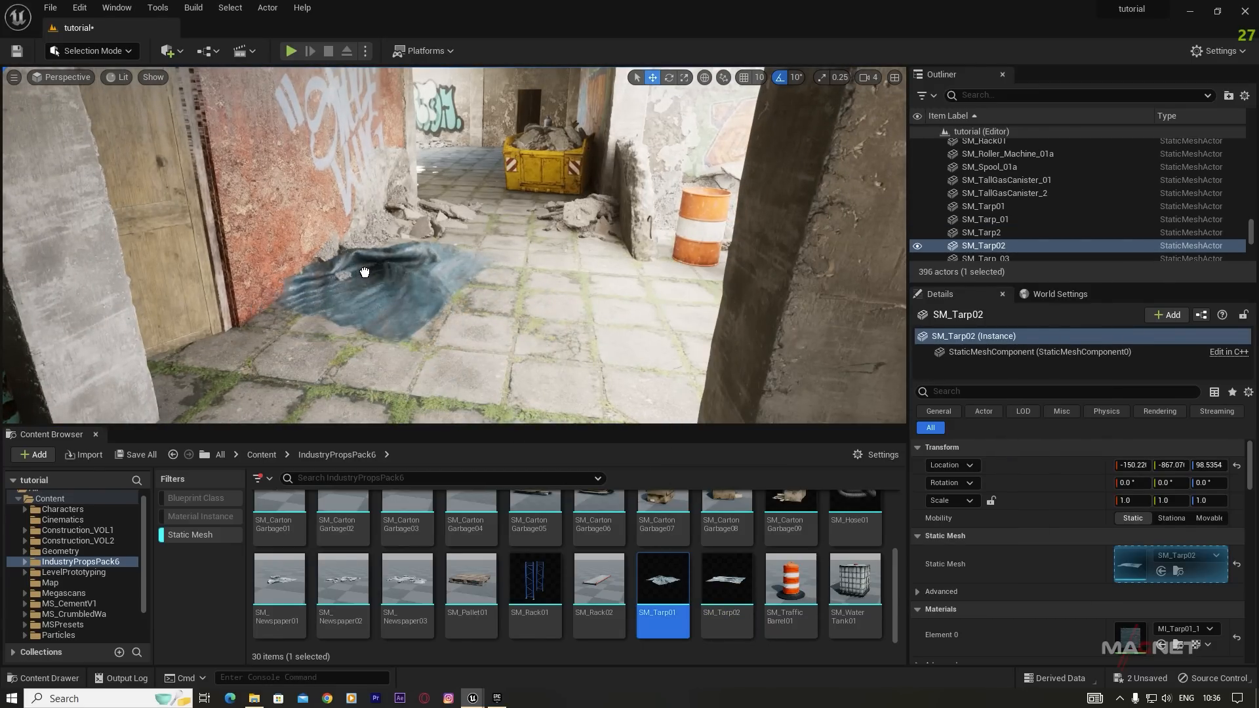
drag(437, 322, 437, 322)
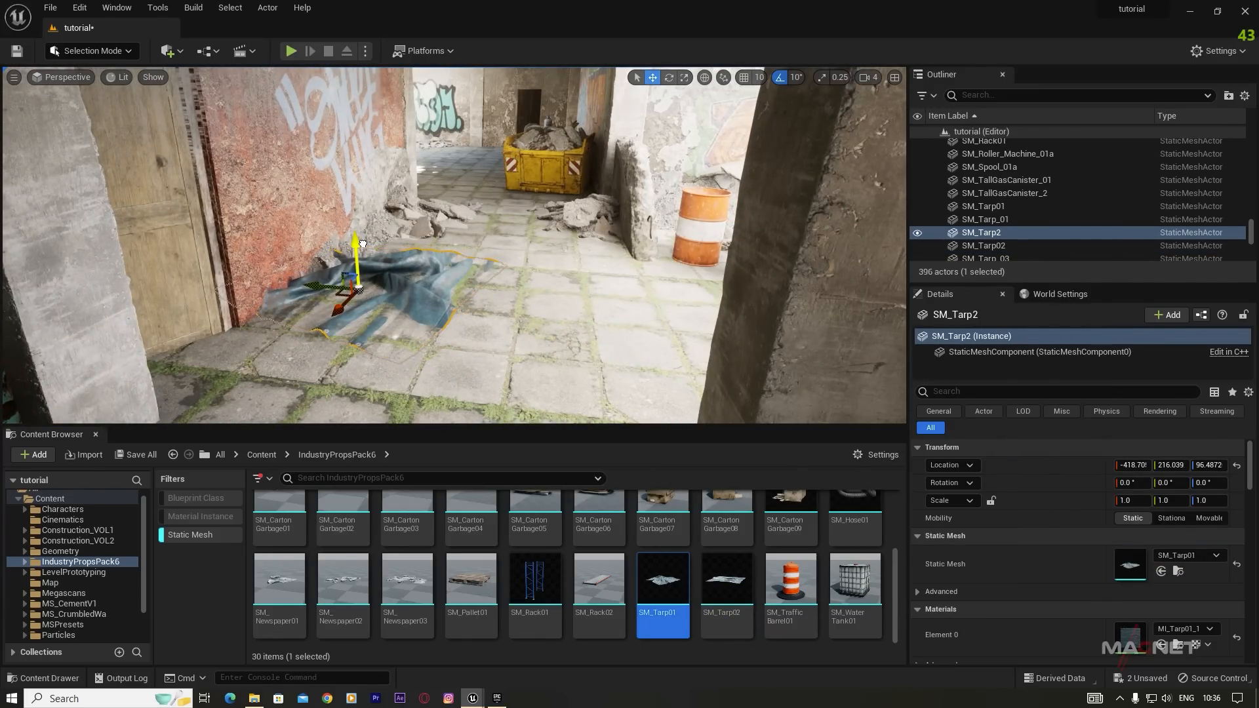
mouse_move(487, 316)
right_down()
mouse_move(510, 333)
mouse_move(489, 314)
right_up()
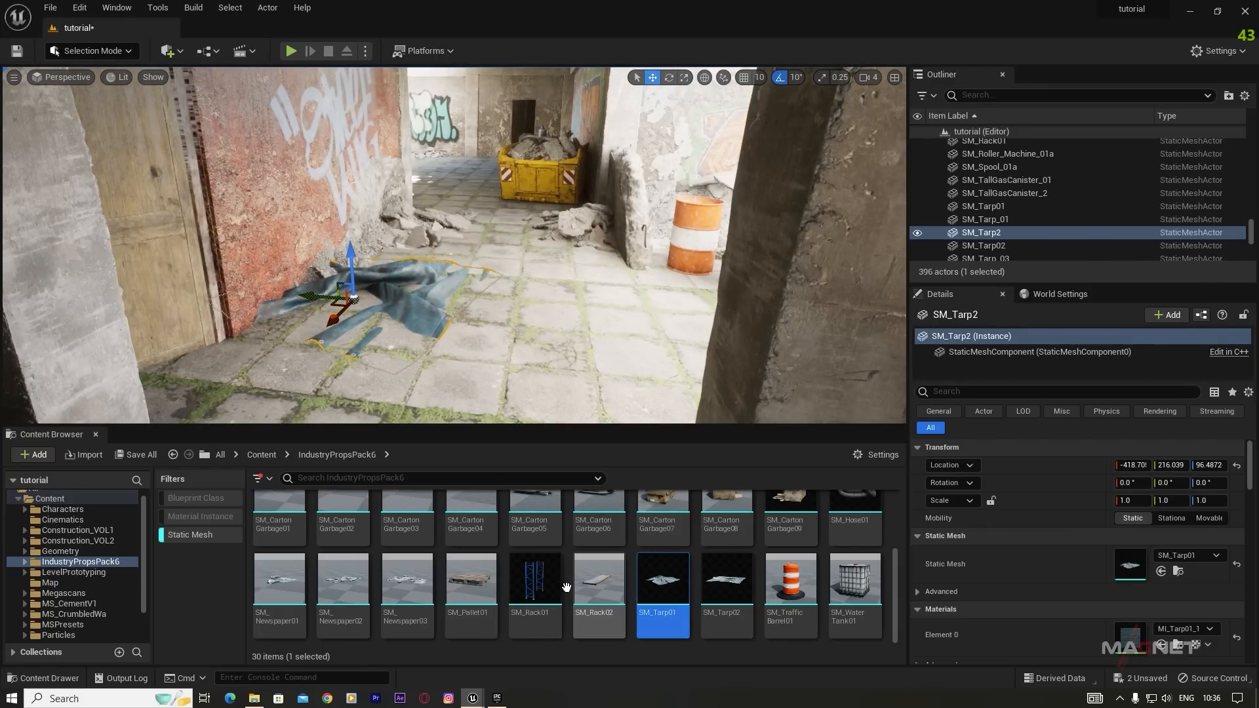
scroll(396, 604, up, 3)
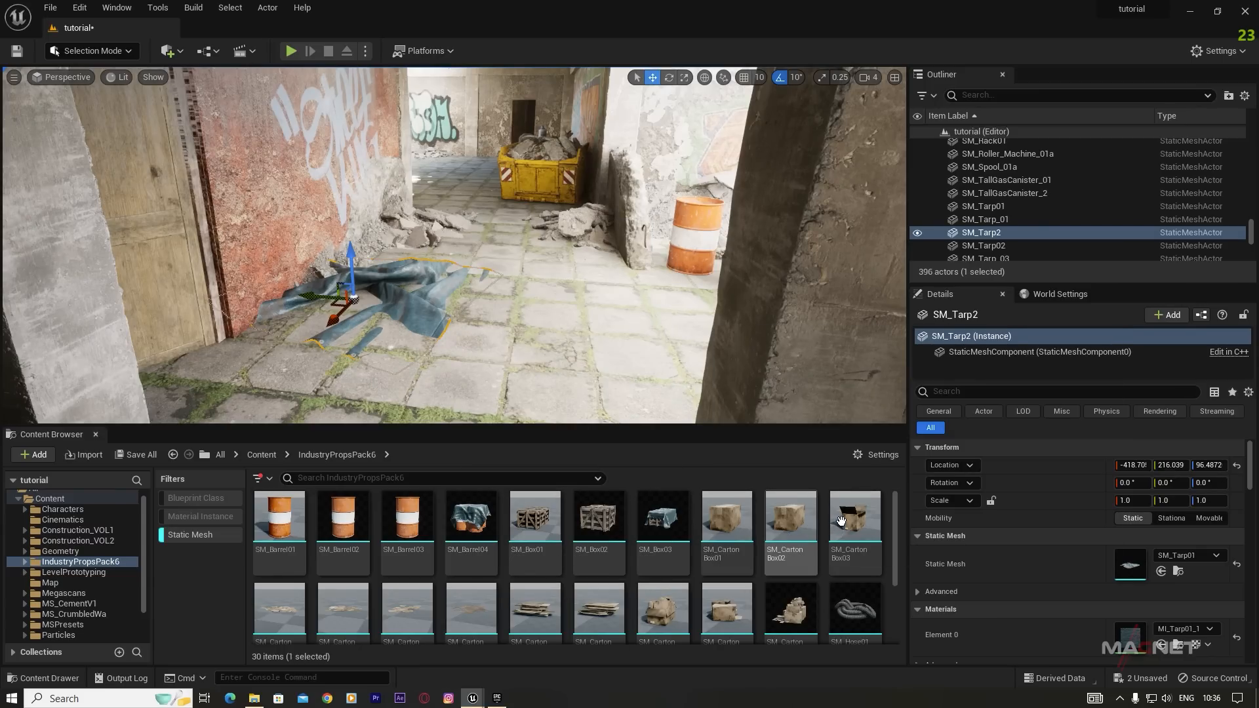
drag(860, 529, 592, 255)
Step: Scatter SM_Newspaper03, scaled uniformly to about 0.35, and SM_Newspaper02, lowered to Z about 96.9, at the base of the concrete pillar
right_drag(592, 254, 256, 247)
key(w)
scroll(835, 608, down, 3)
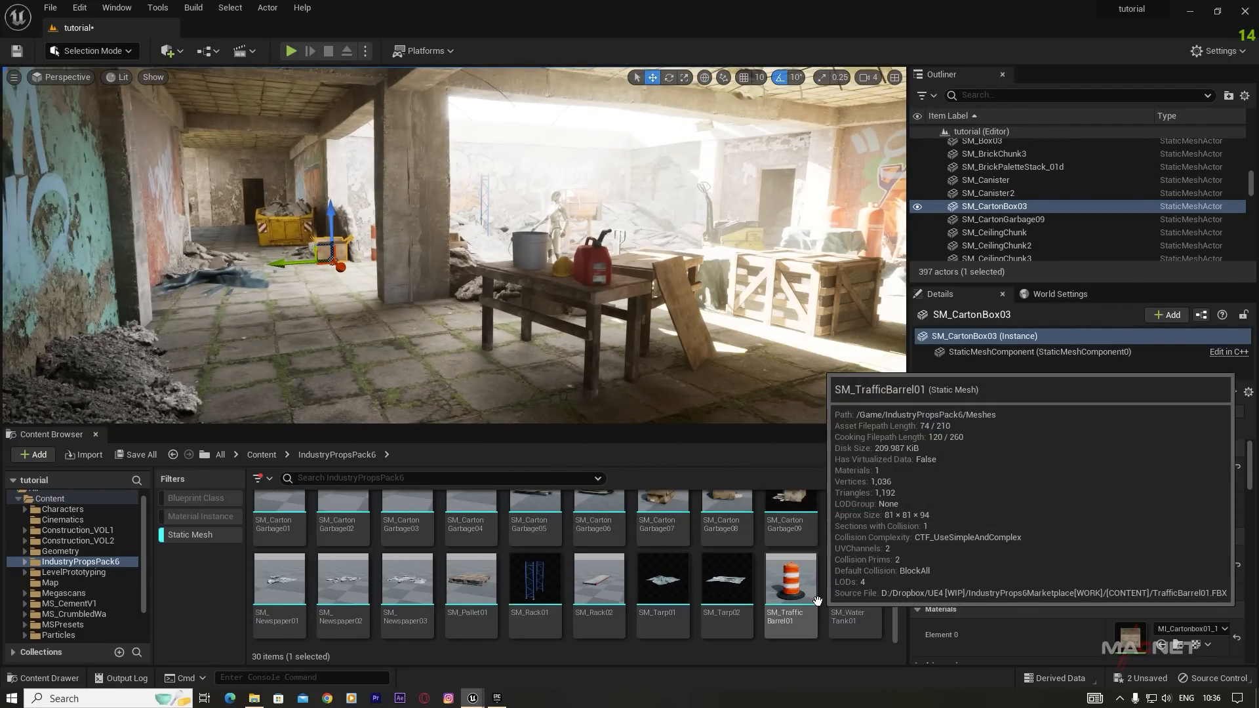
drag(407, 586, 475, 354)
right_drag(478, 384, 426, 419)
key(w)
key(r)
drag(561, 360, 526, 387)
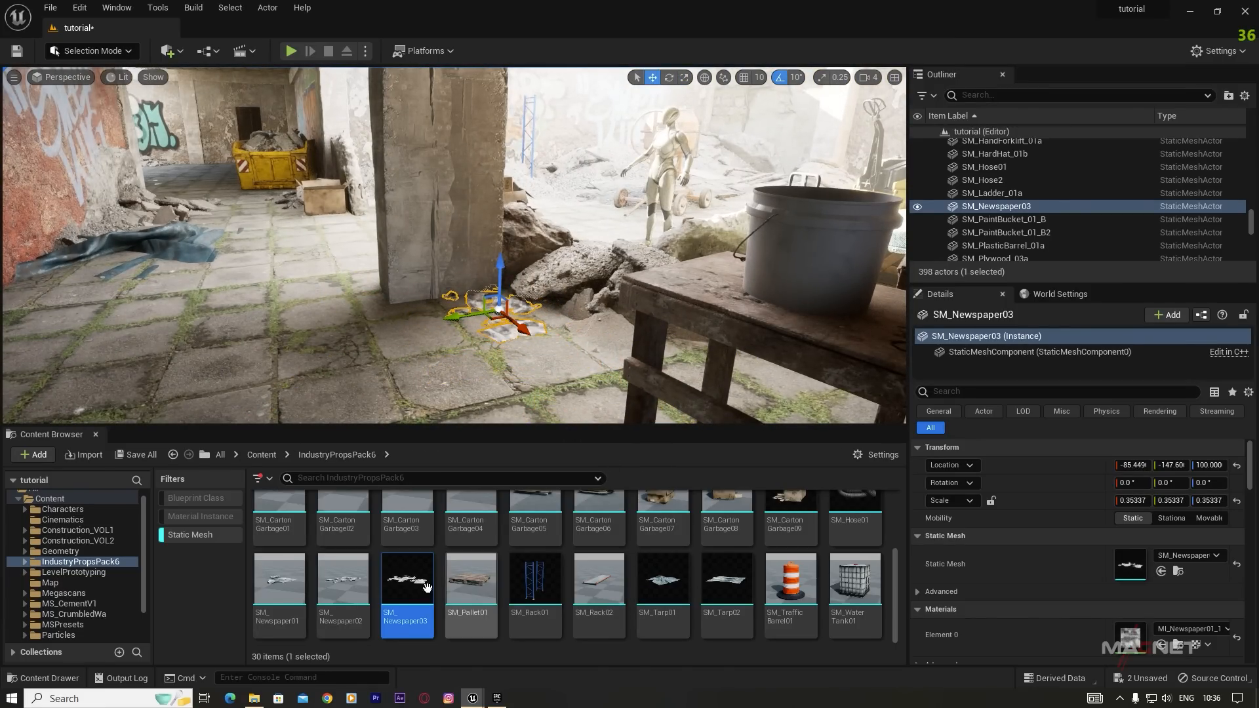
drag(331, 583, 521, 331)
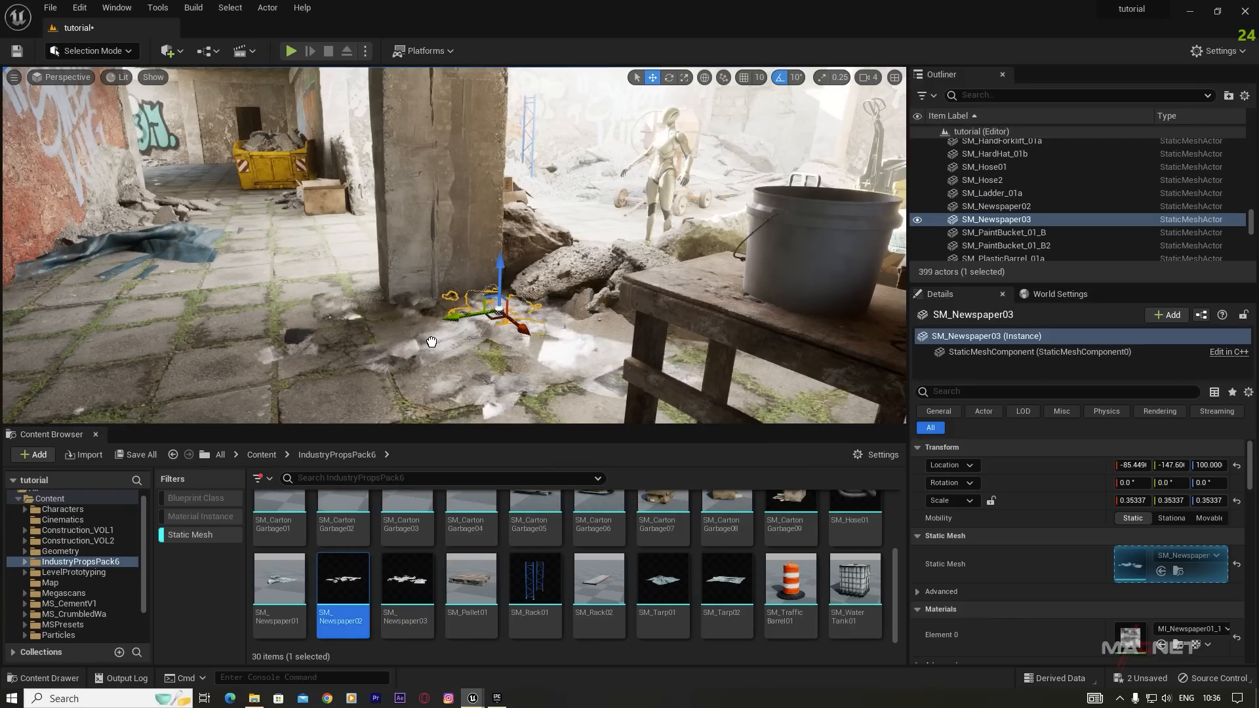
drag(512, 288, 518, 285)
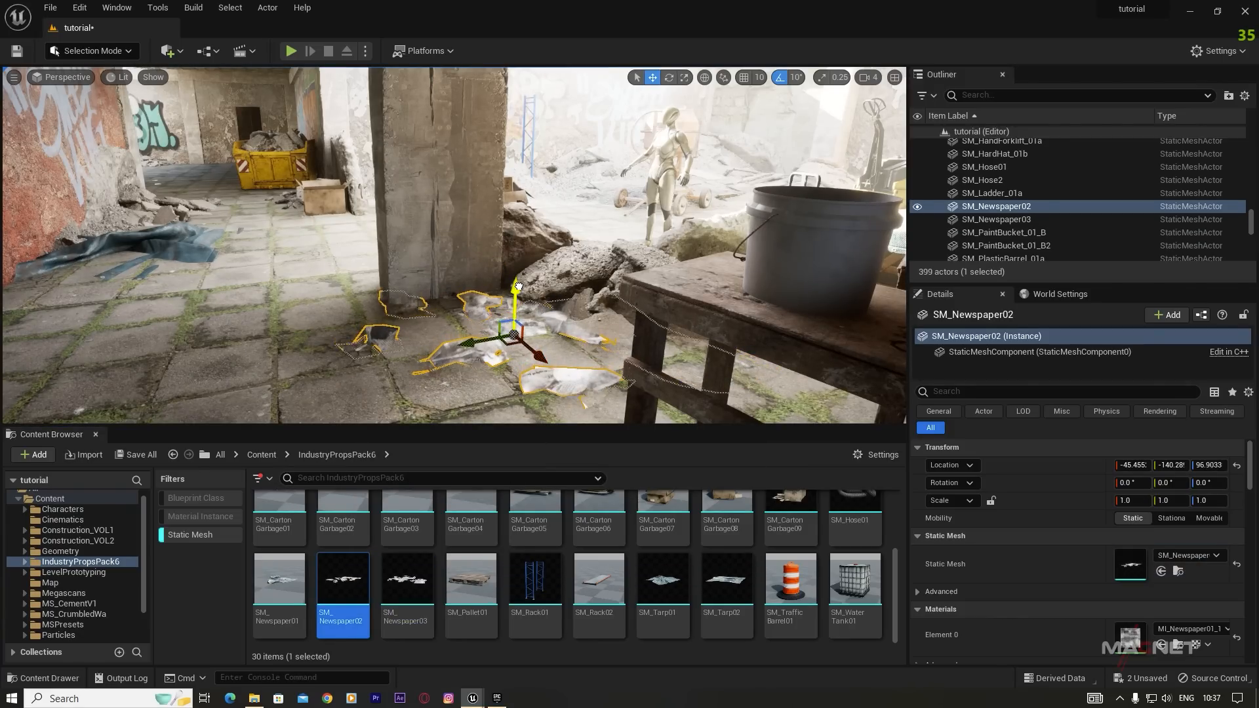
Step: Place another SM_CartonGarbage09 pile in front of the wooden crate, scaled uniformly to about 0.62 and lowered to Z about 96
right_drag(518, 288, 590, 286)
scroll(635, 577, up, 1)
drag(789, 570, 451, 344)
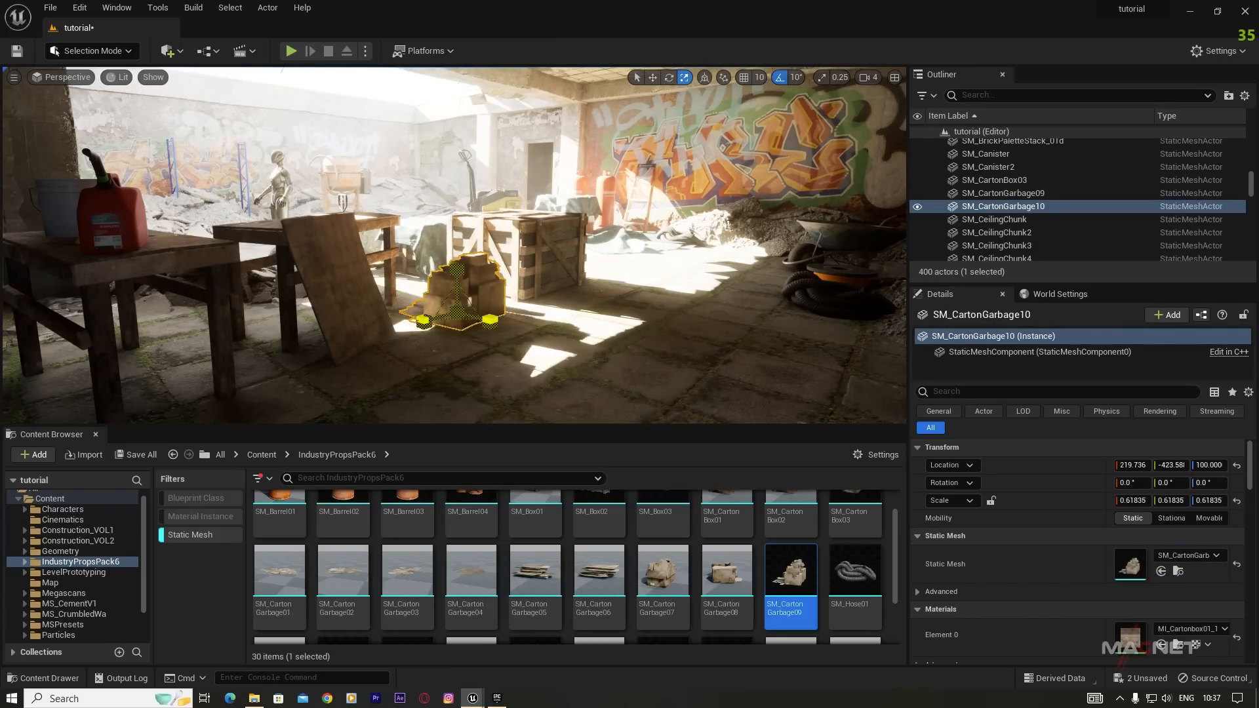
right_drag(542, 368, 658, 317)
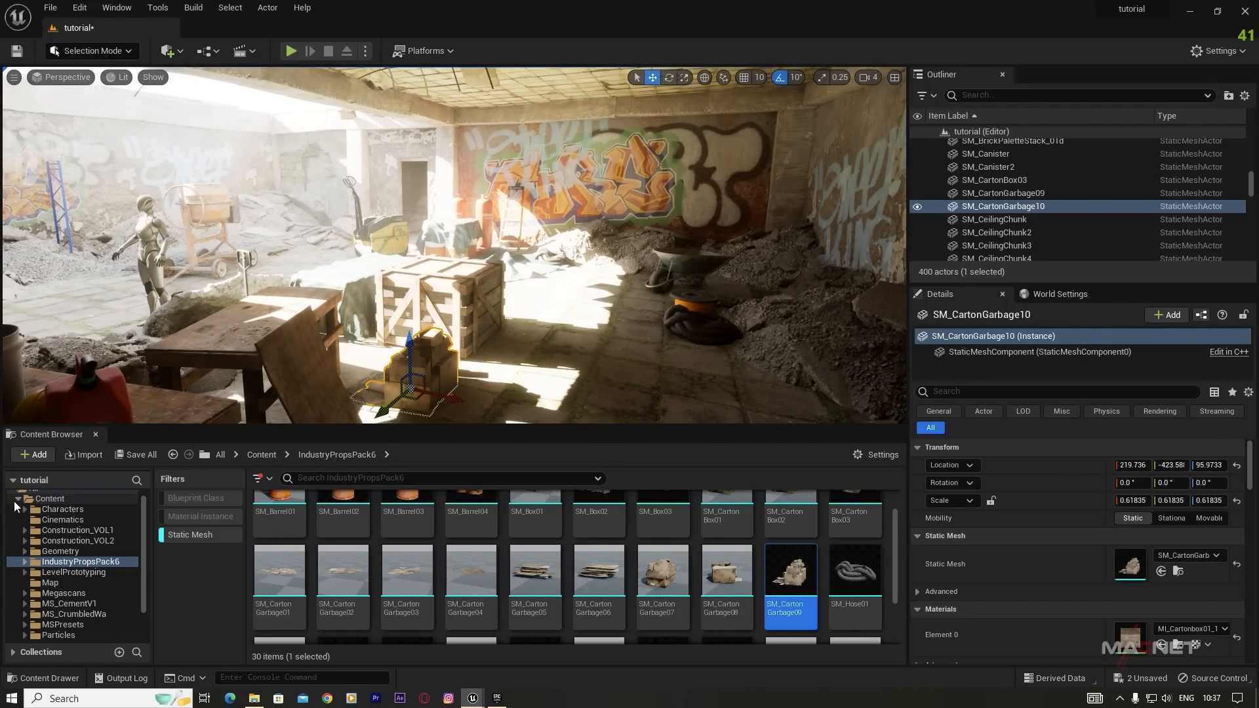
Step: Clear the Static Mesh filter, open Quixel Bridge from the Content folder and select Black Locust among the local 3D plants
click(192, 534)
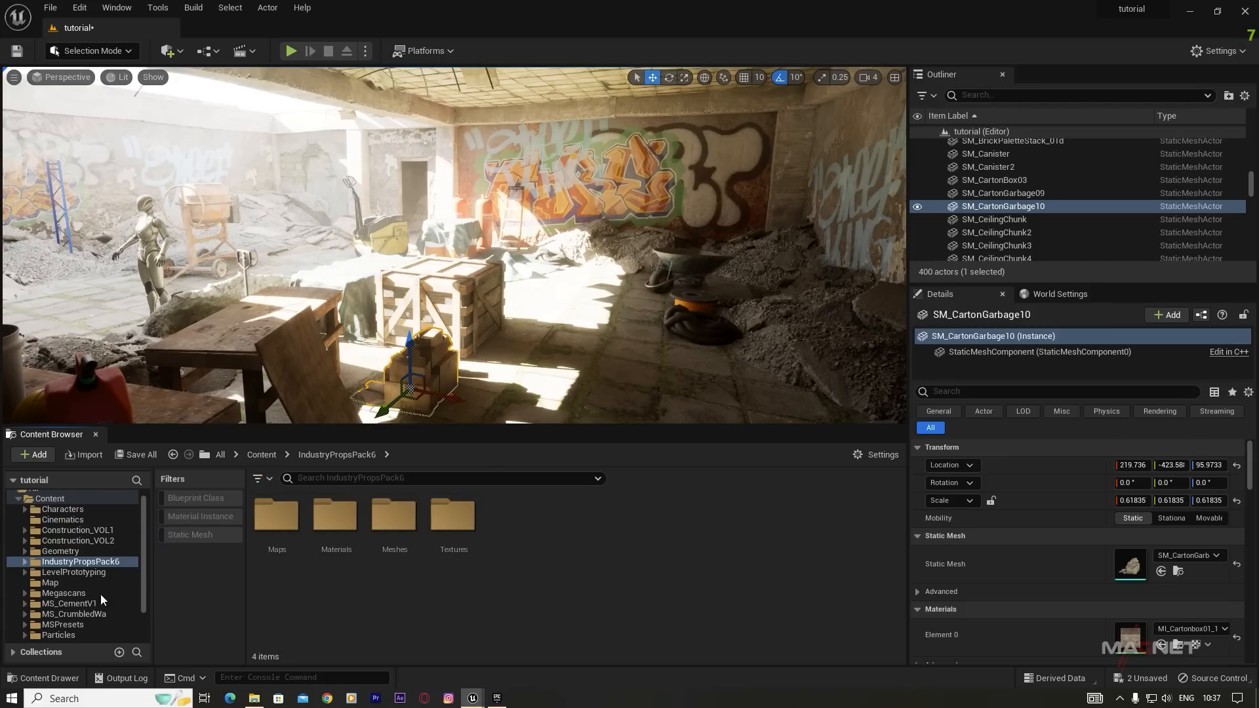
scroll(64, 544, up, 1)
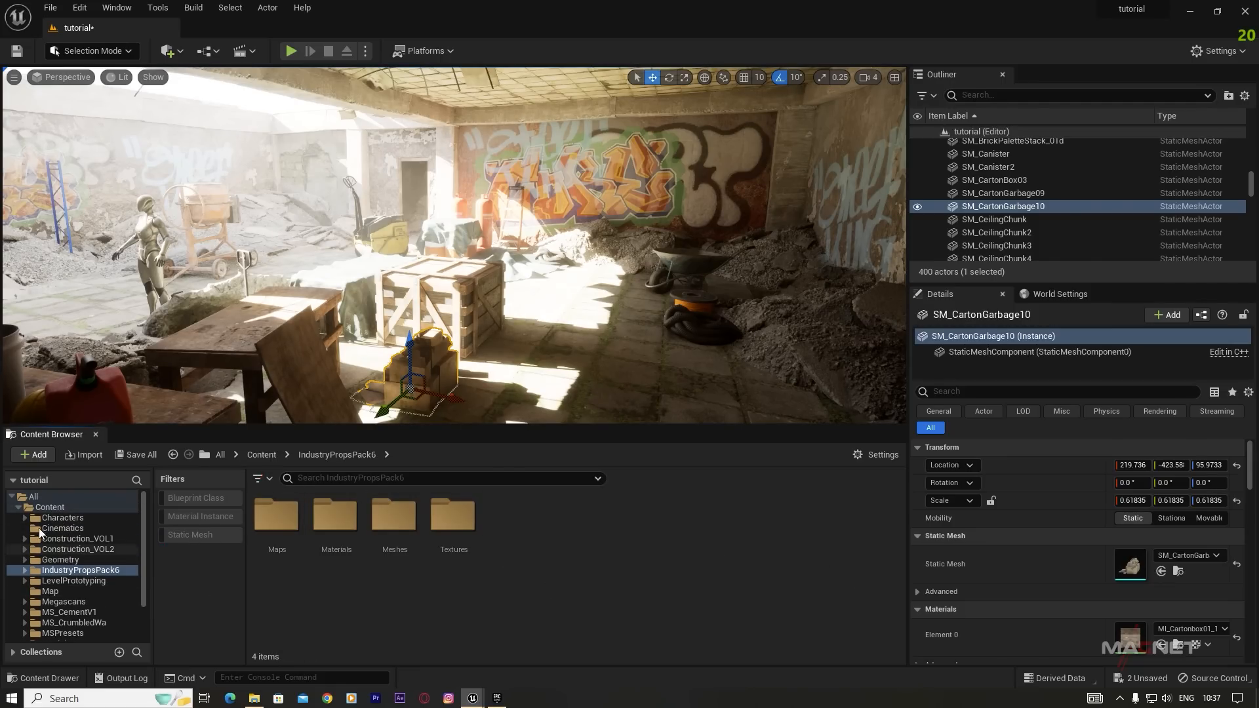
click(49, 507)
right_click(733, 624)
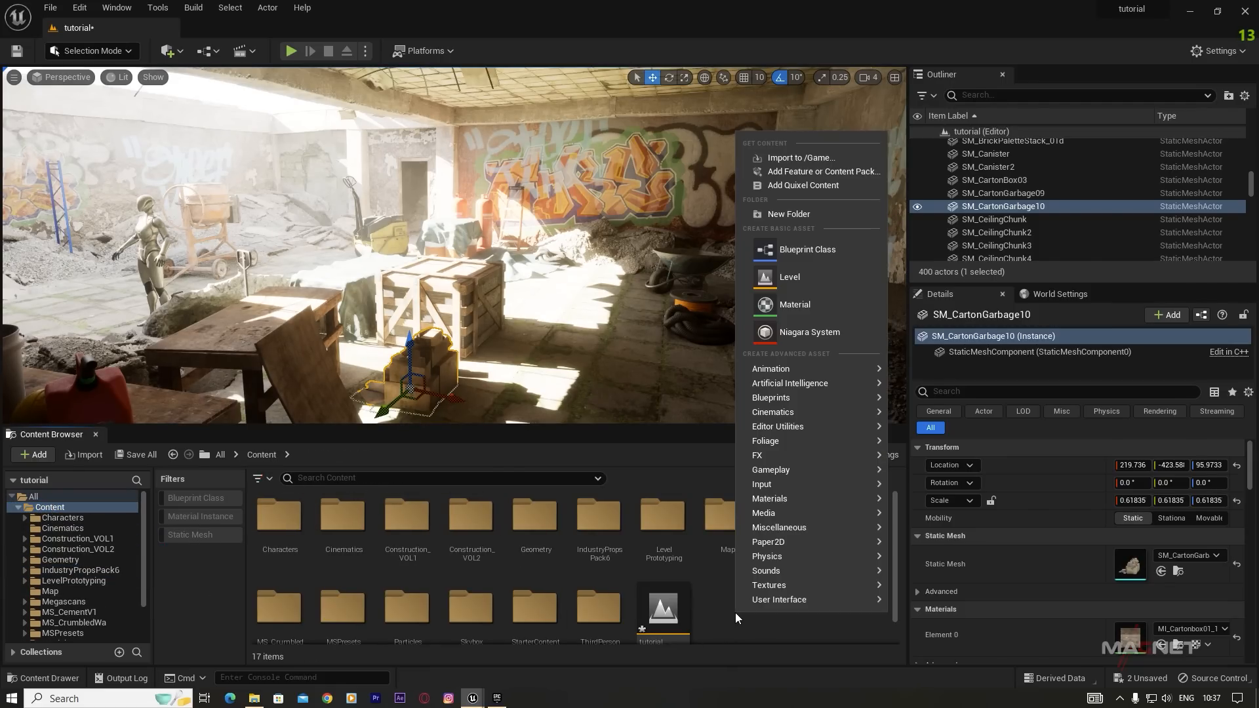
click(804, 186)
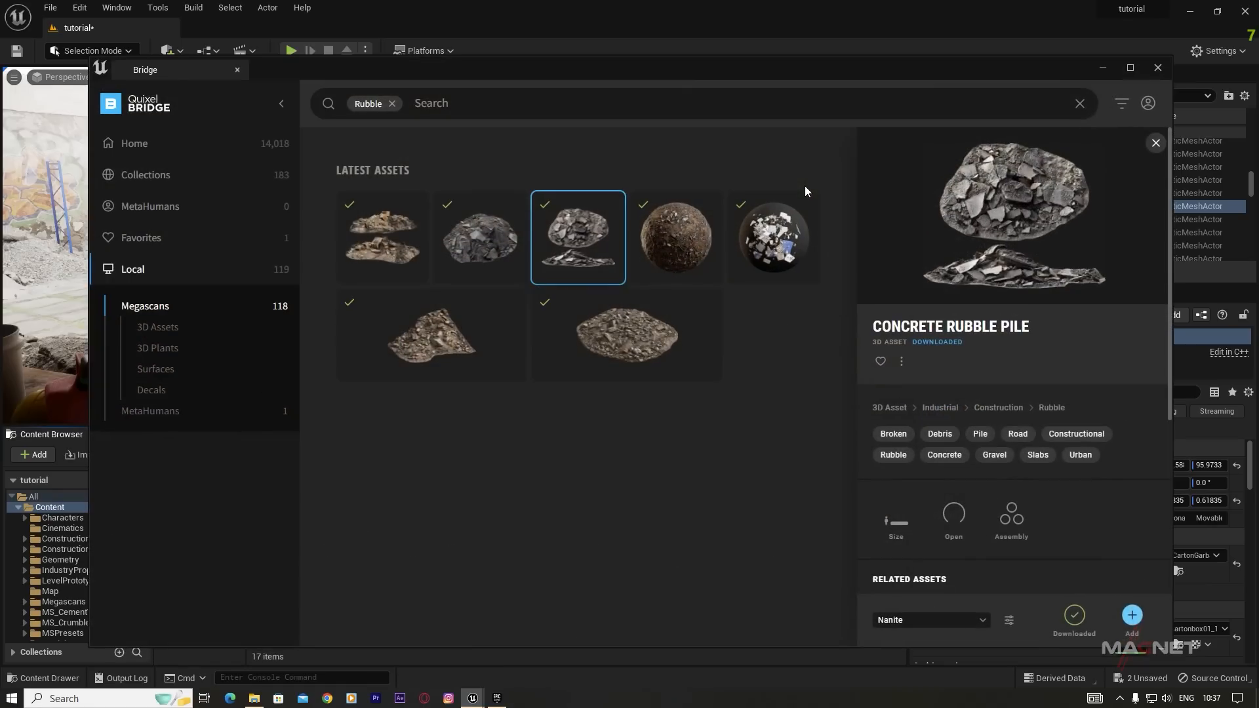
click(163, 353)
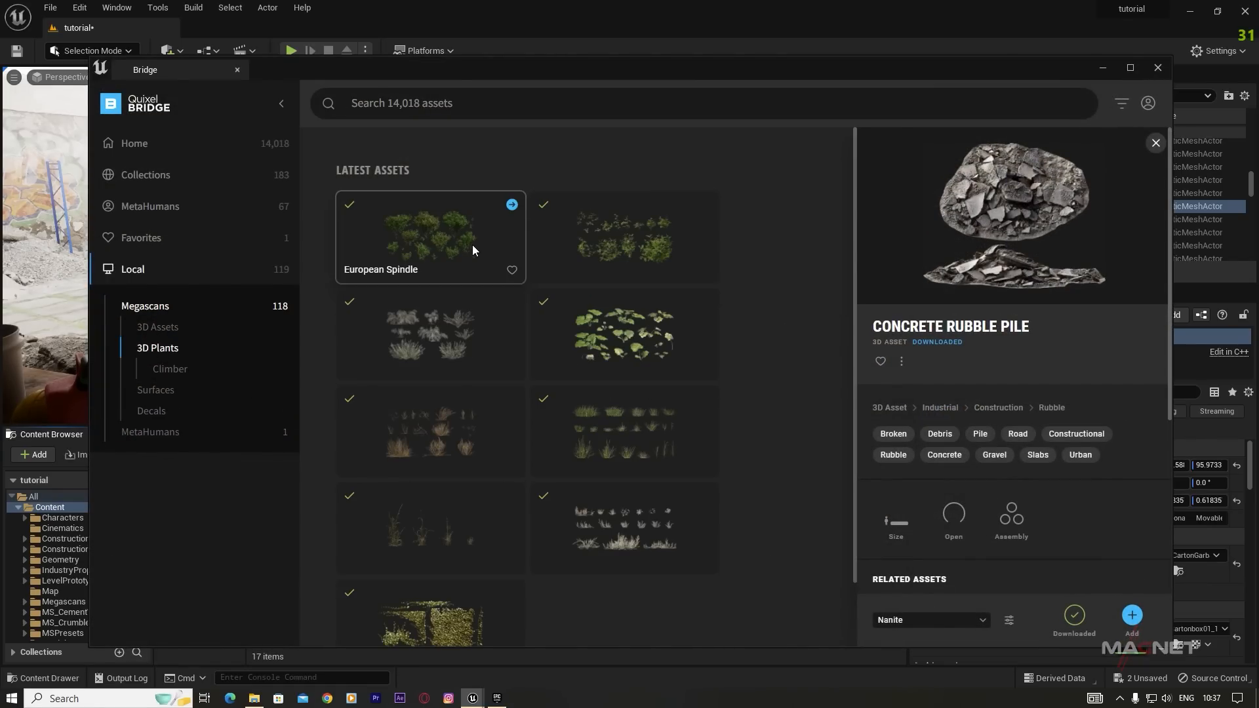
click(633, 244)
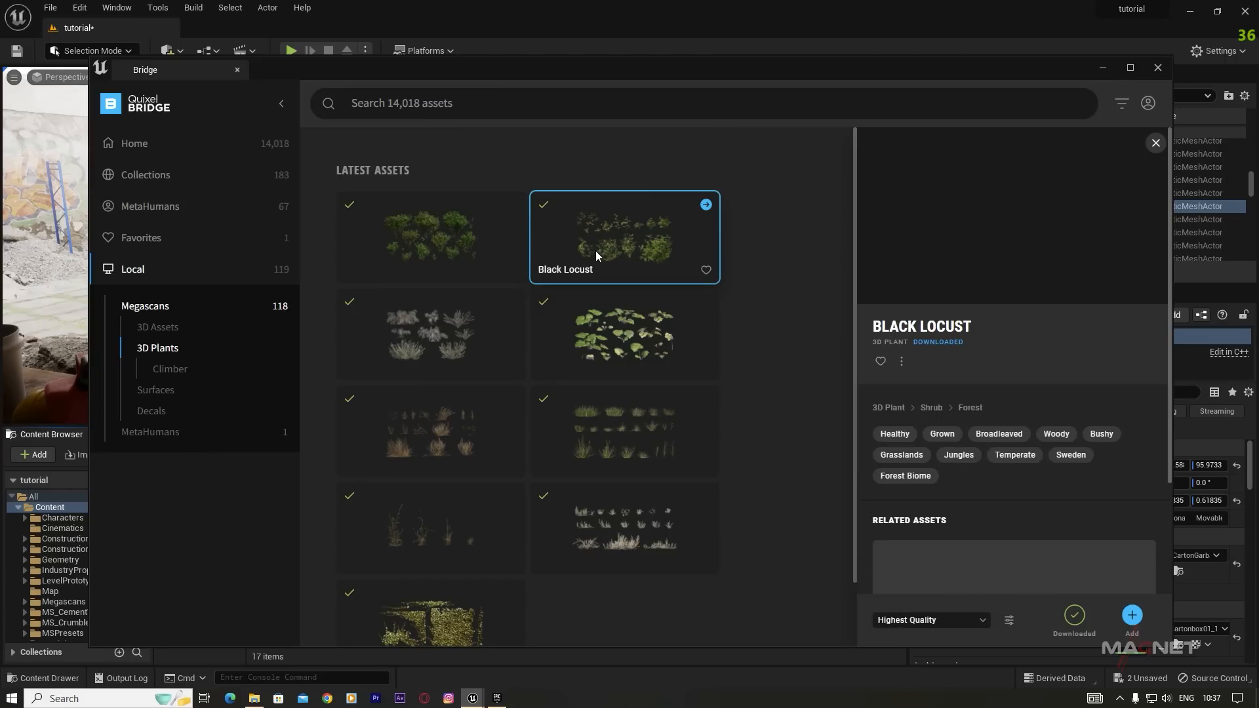
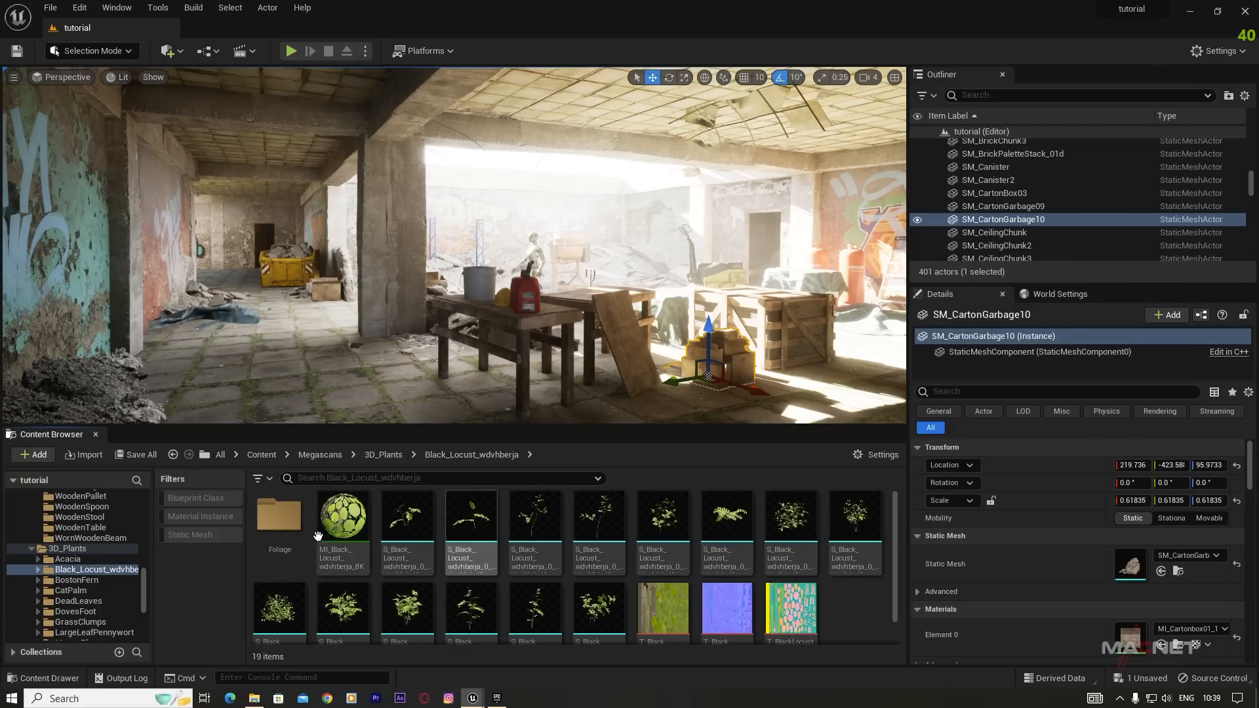
Step: Select all 14 Black Locust static meshes in the Megascans 3D_Plants folder and enable Nanite for them
click(67, 550)
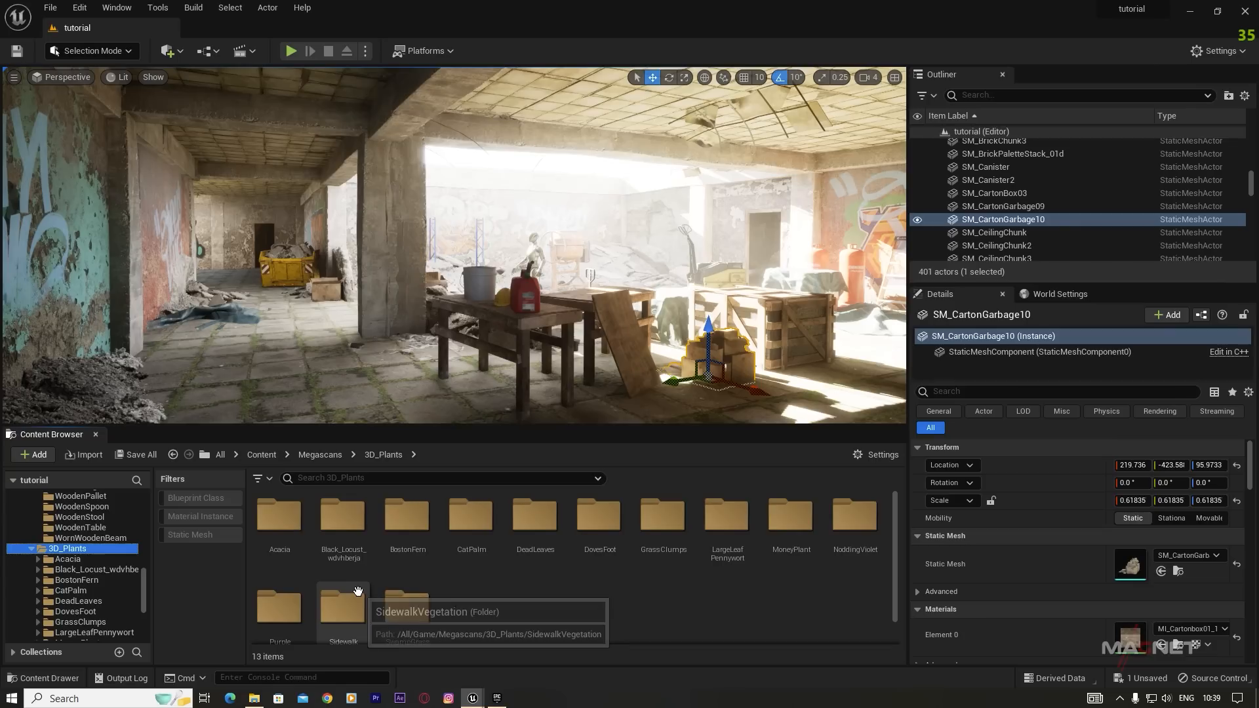
double_click(343, 519)
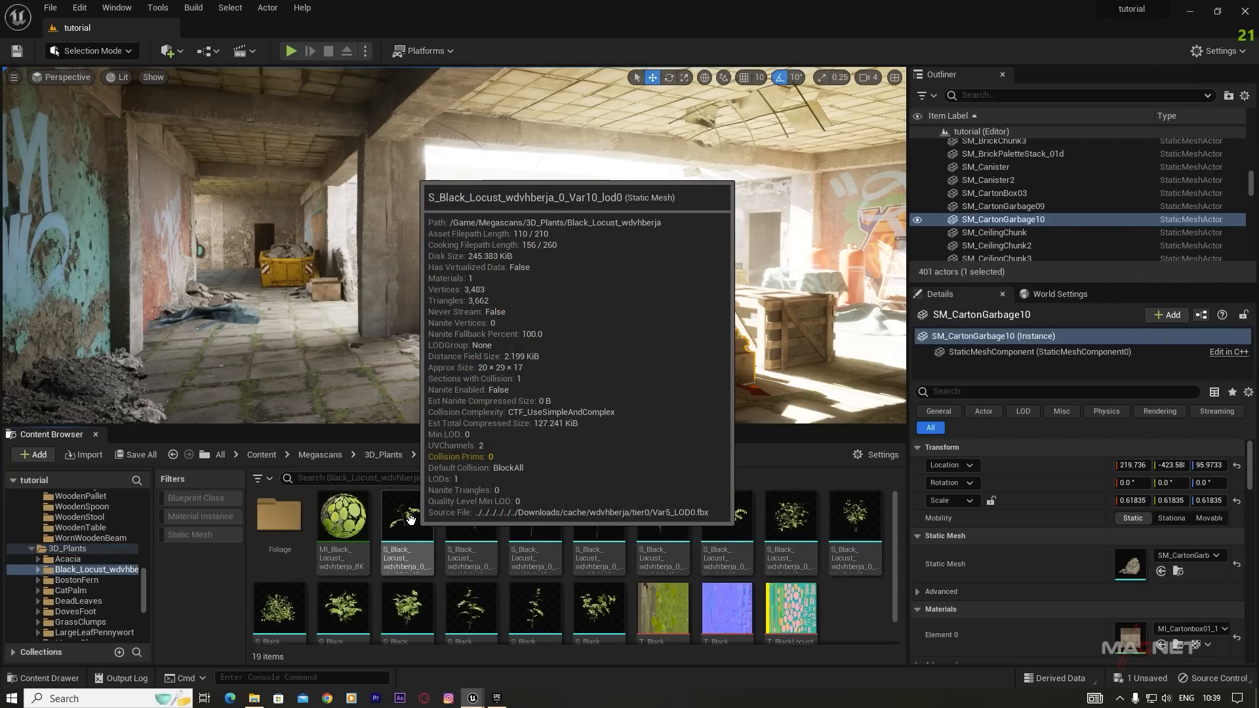
click(410, 519)
shift+click(597, 607)
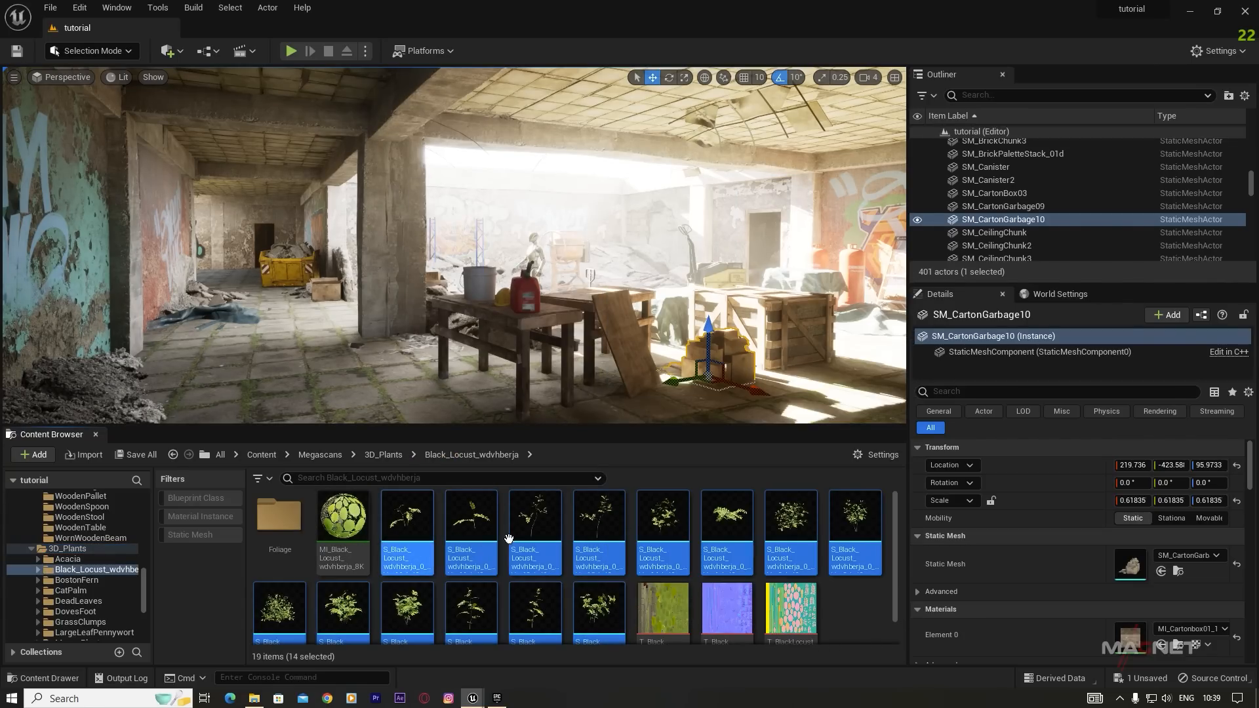
right_click(395, 531)
mouse_move(518, 131)
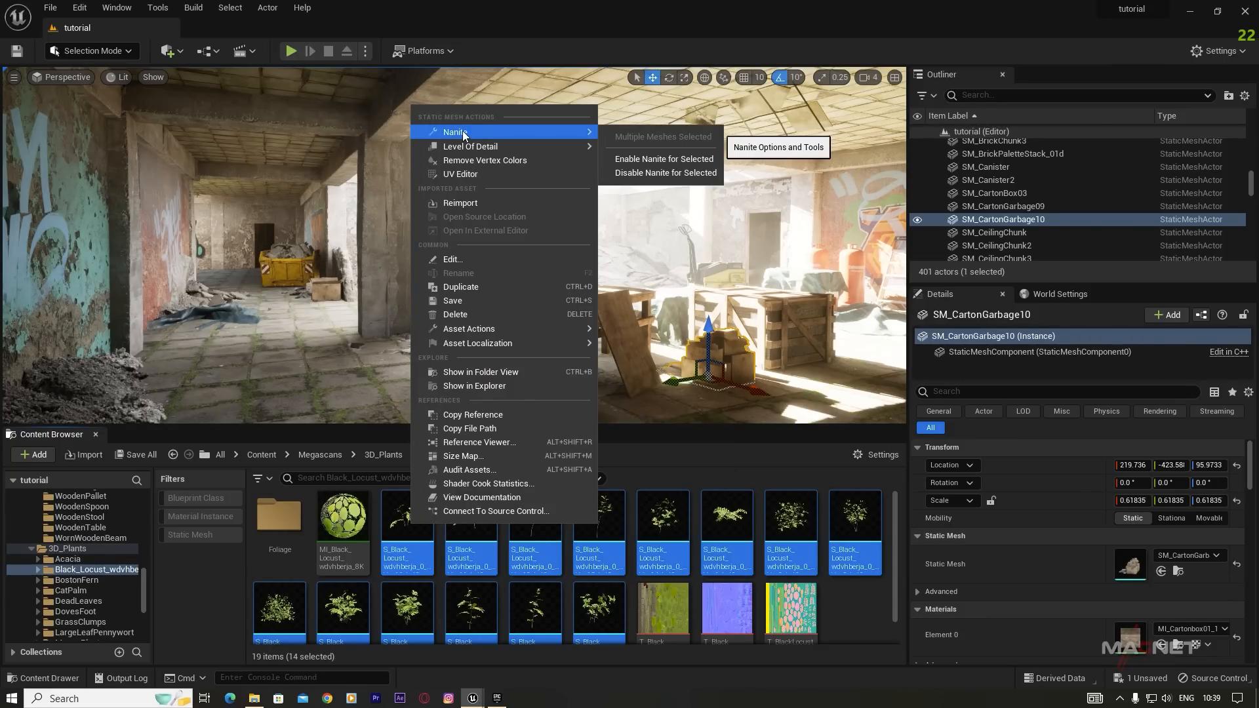
click(659, 166)
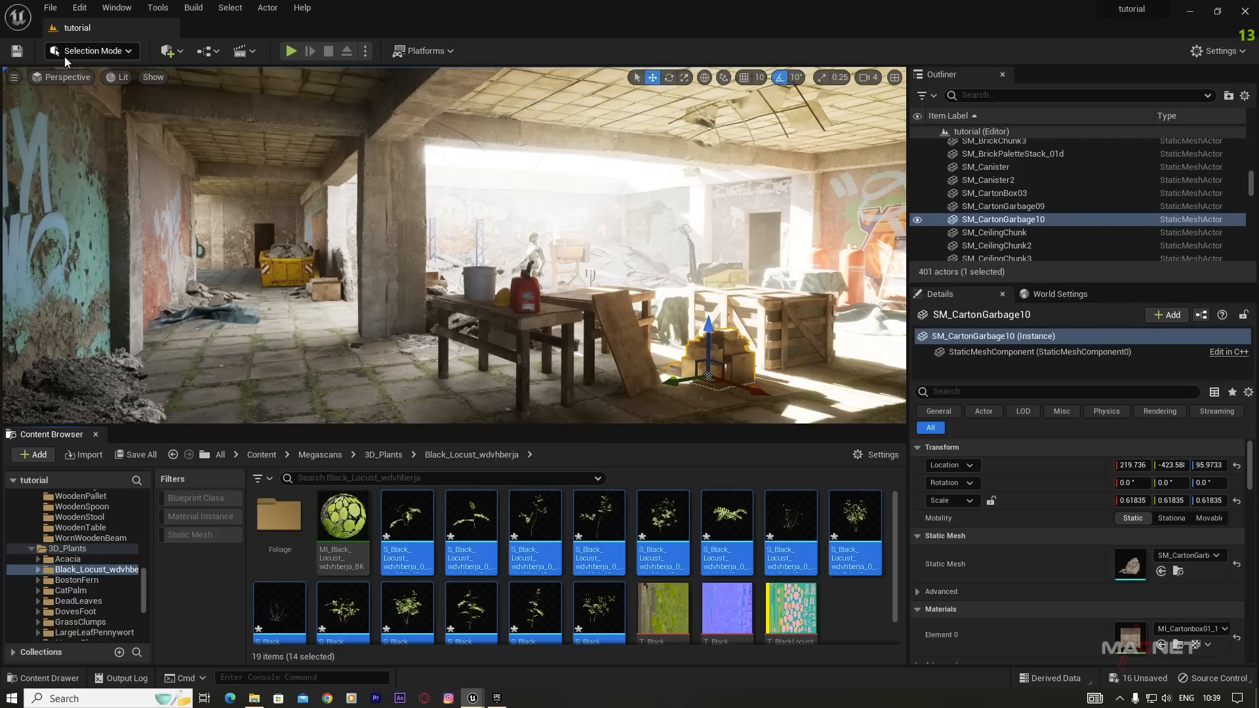
Step: Switch the editor from Selection to Foliage mode
click(128, 51)
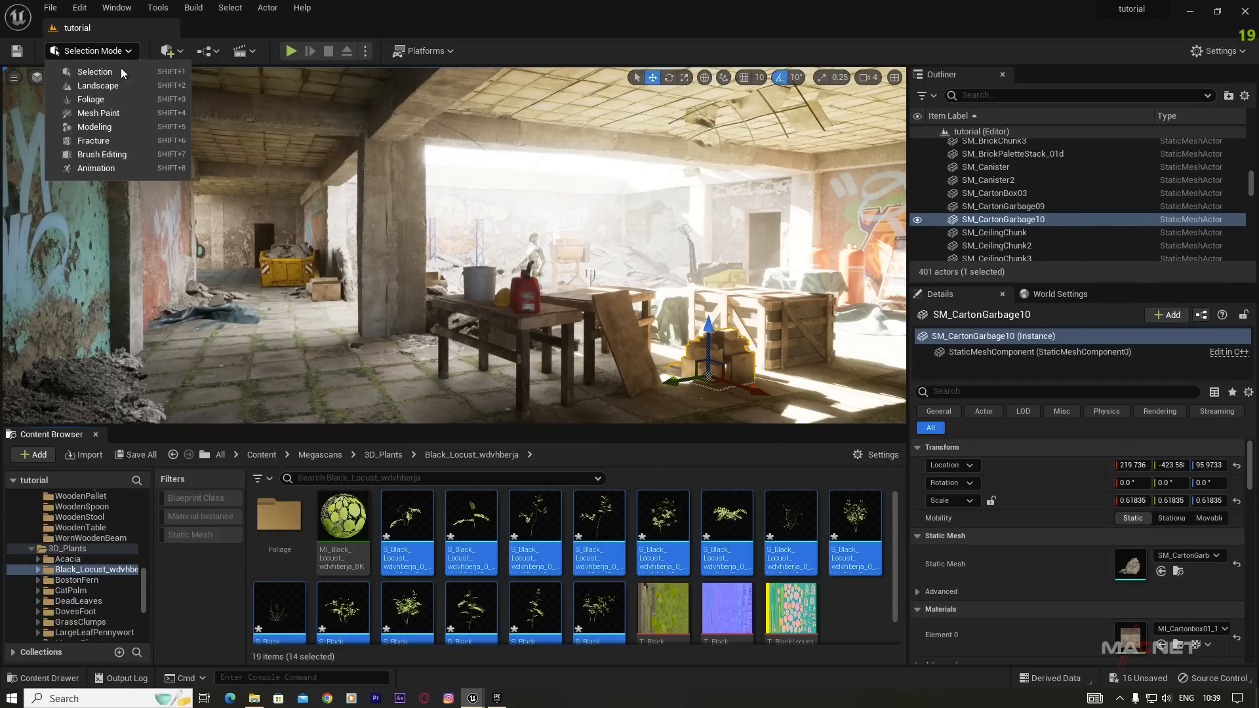
click(98, 99)
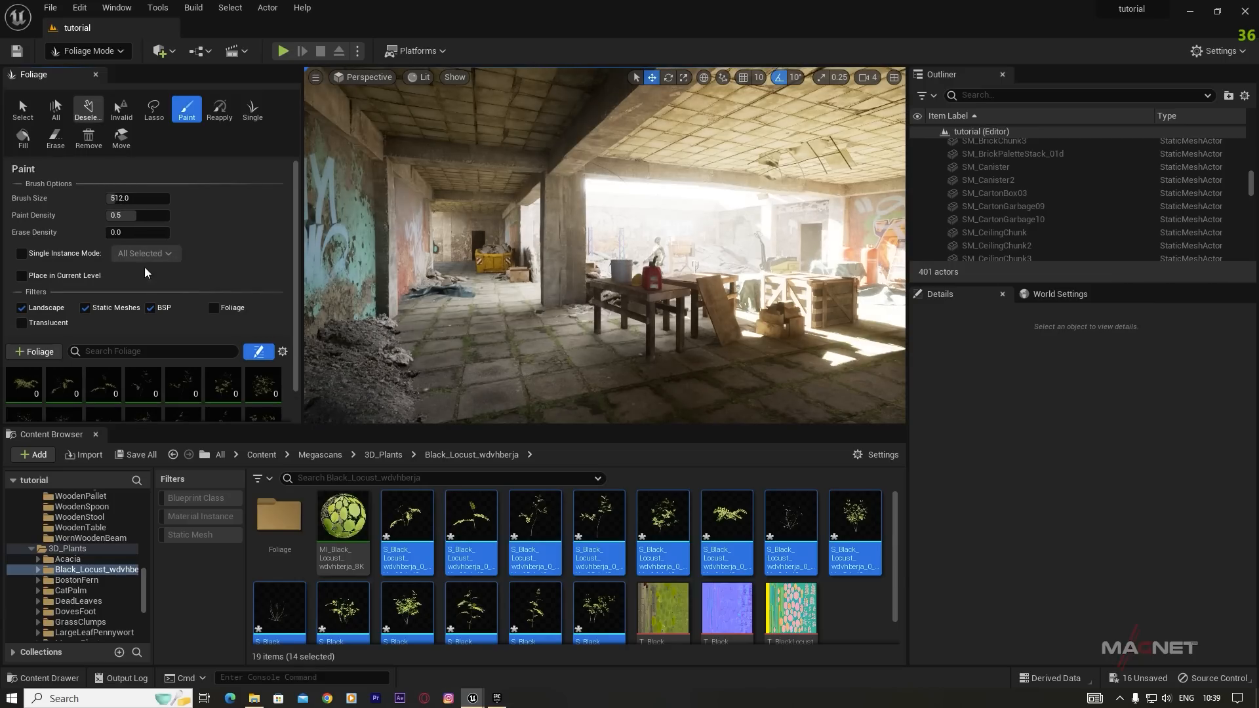
Step: Activate all 14 Black Locust foliage types for painting
scroll(210, 373, down, 1)
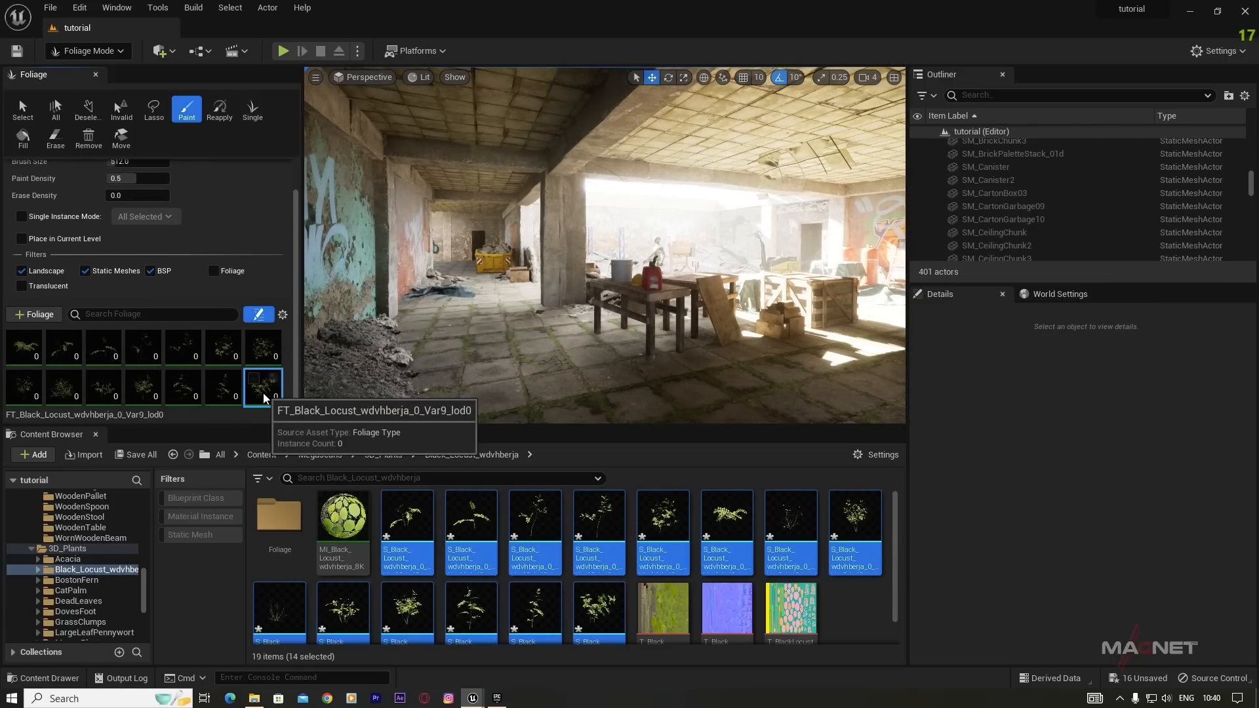
key(ctrl+a)
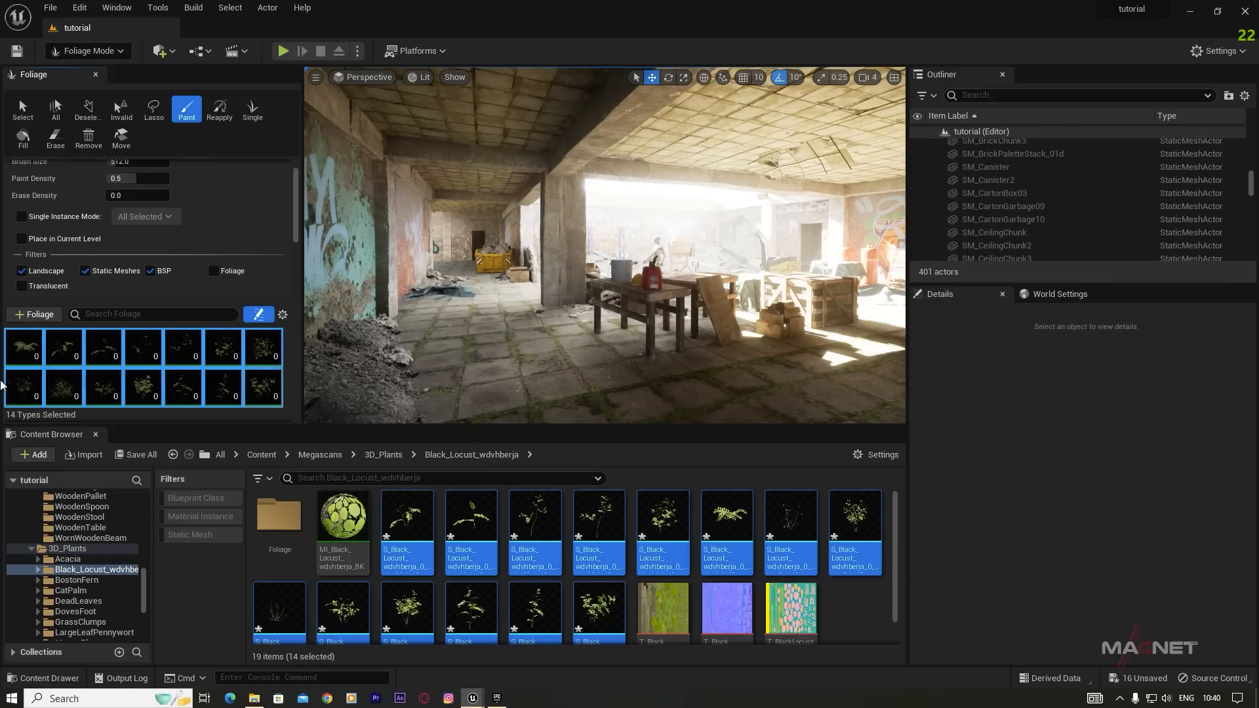
click(14, 338)
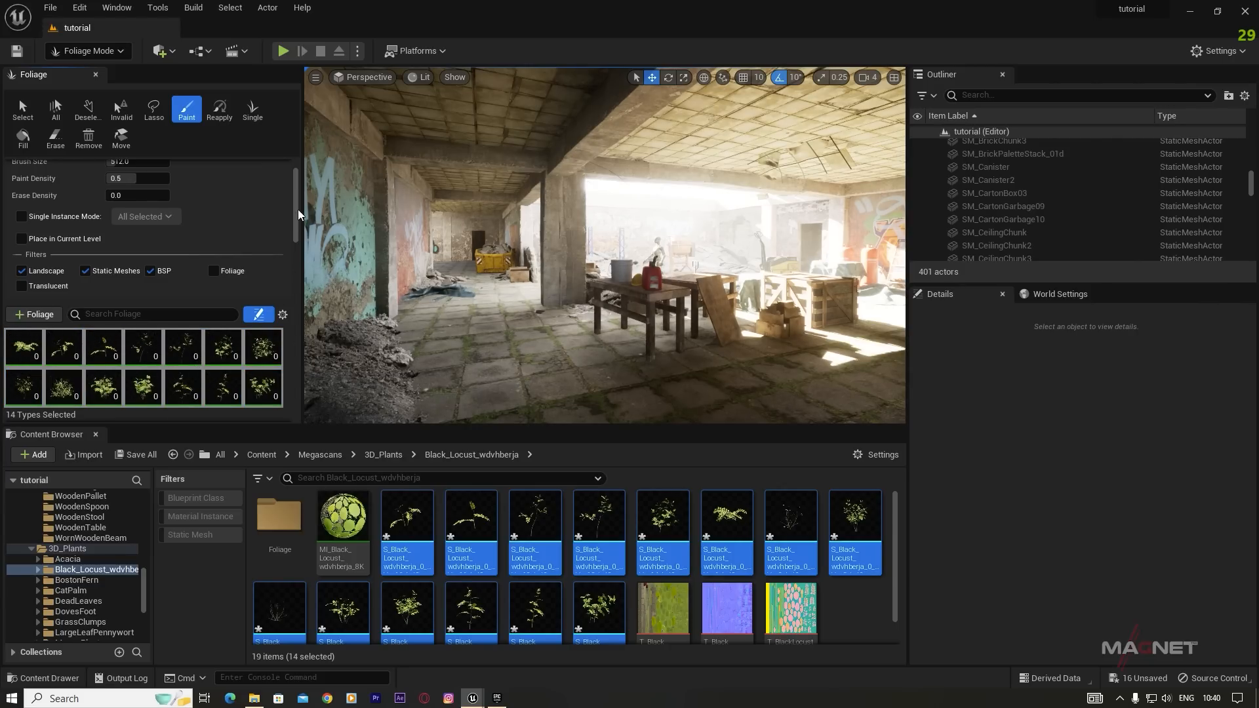
scroll(297, 196, down, 3)
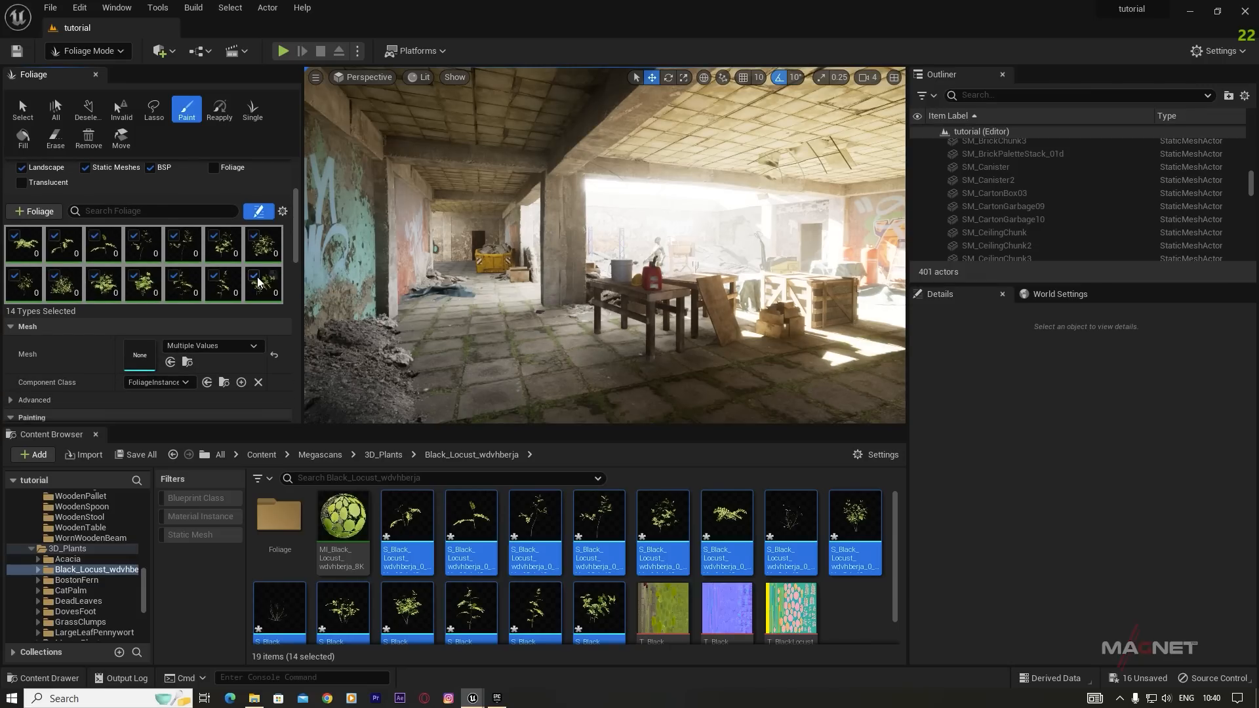
Step: Select and activate only the three bushy Black Locust foliage types, Var6 and the two before it, for painting
click(104, 287)
ctrl+click(147, 297)
ctrl+click(66, 290)
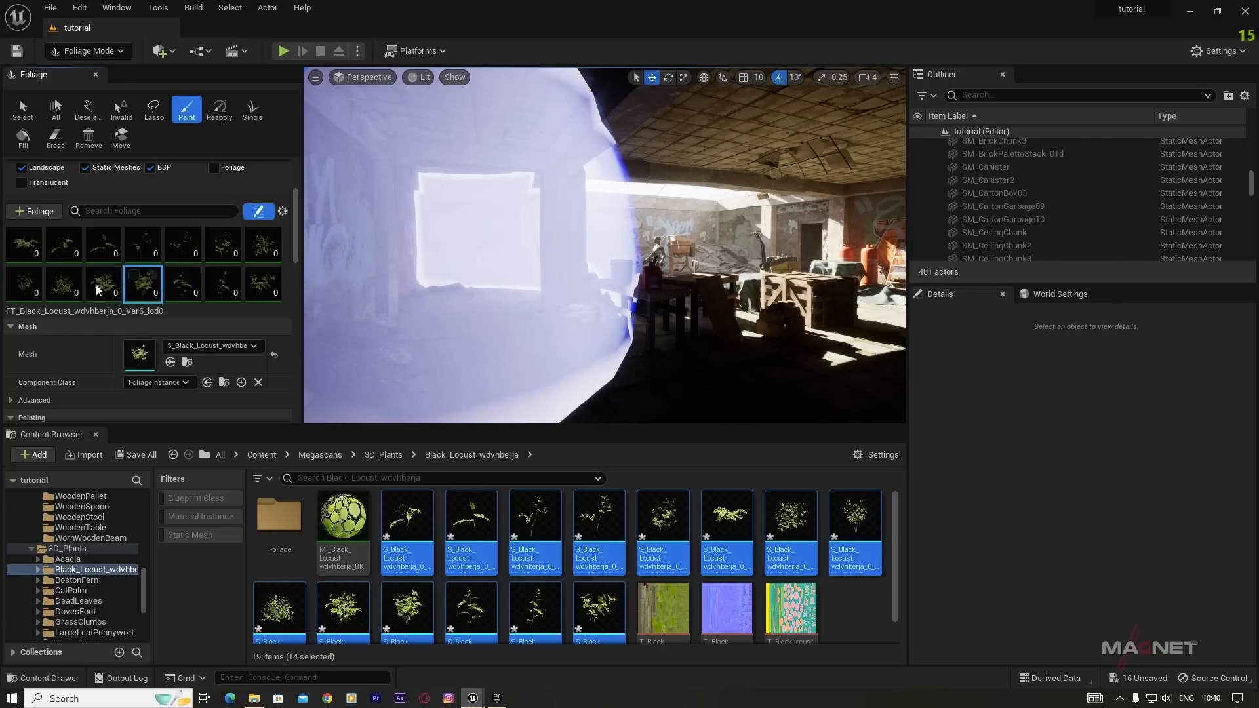
shift+click(58, 286)
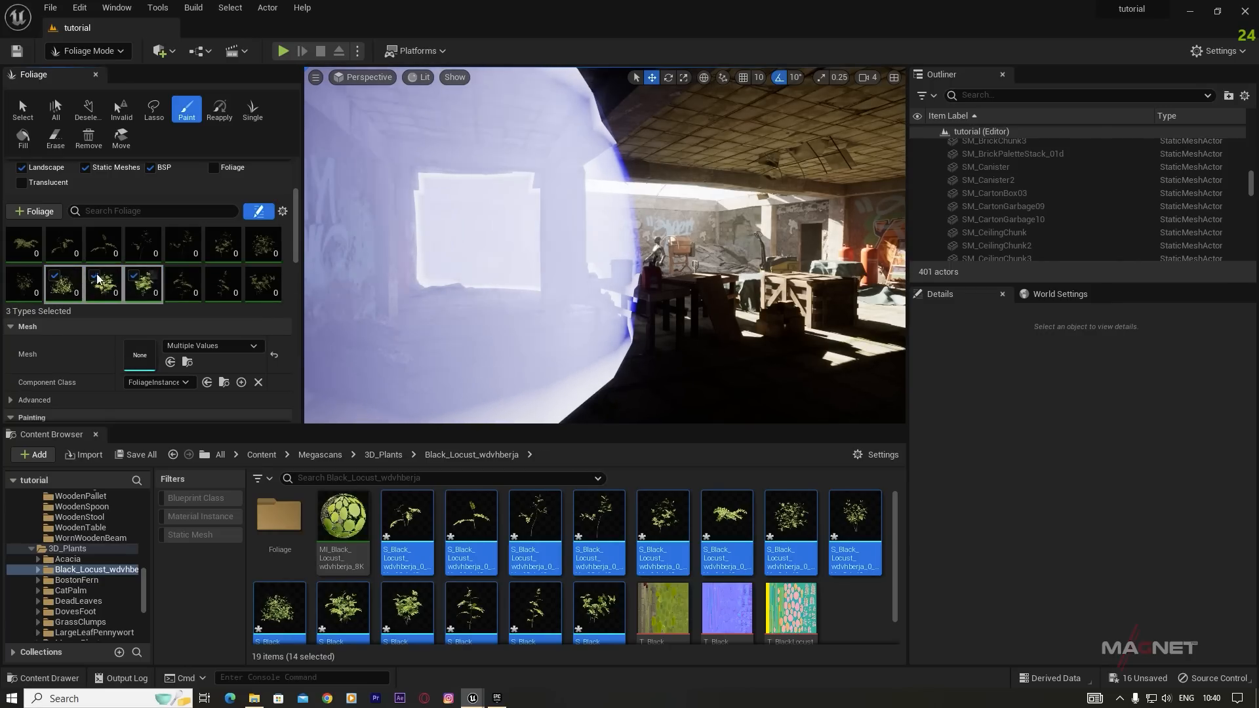
Step: Set the three foliage types' density to 500 and their Scale X range to 0.2 minimum and 0.4 maximum
scroll(289, 210, down, 1)
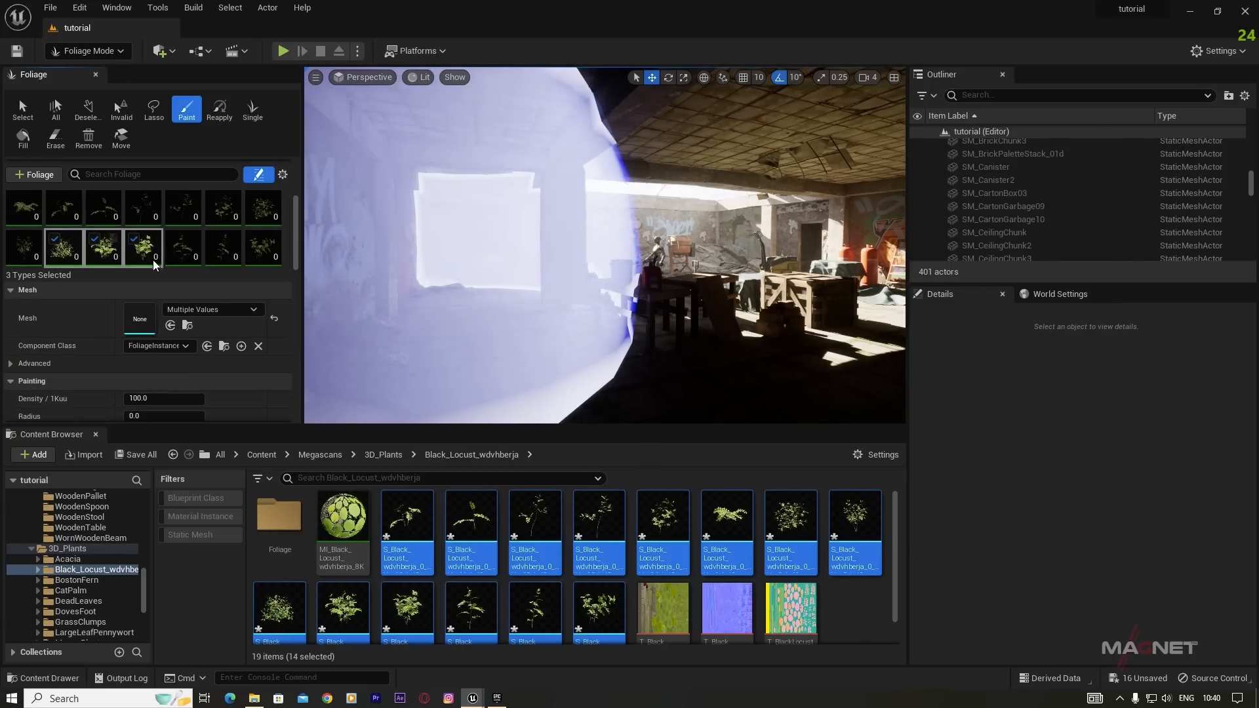
scroll(296, 247, down, 4)
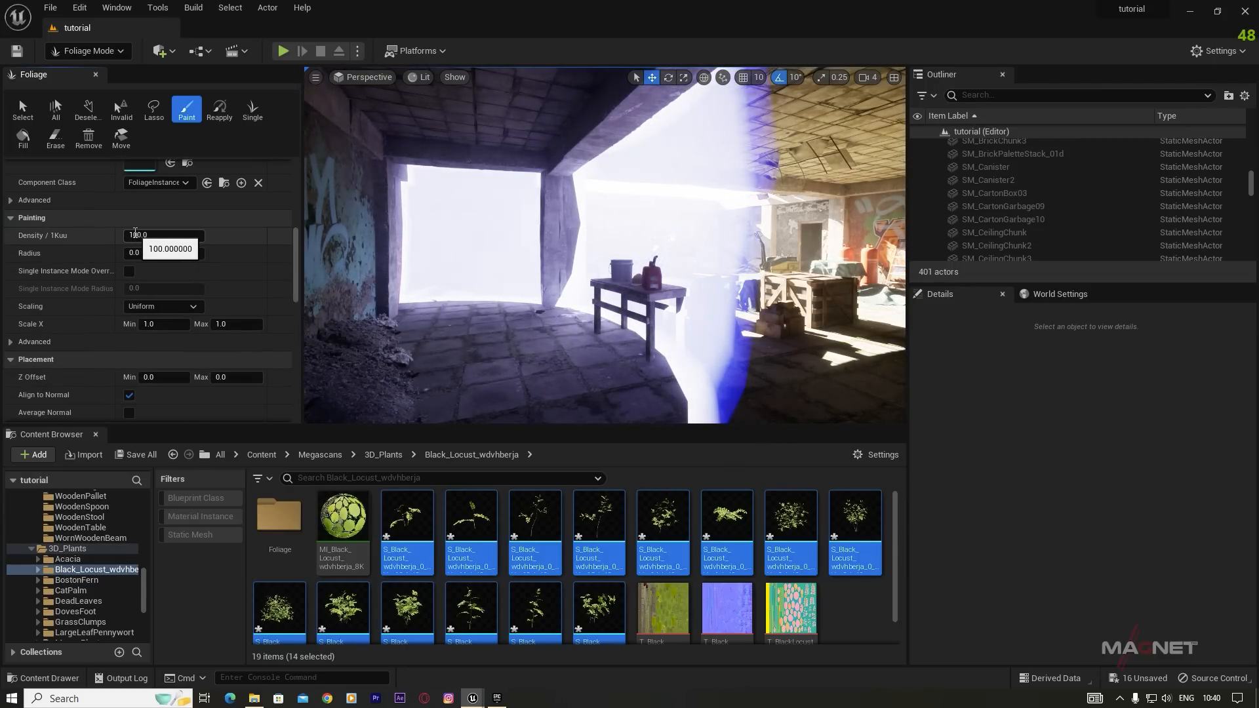
drag(133, 234, 127, 235)
text(5)
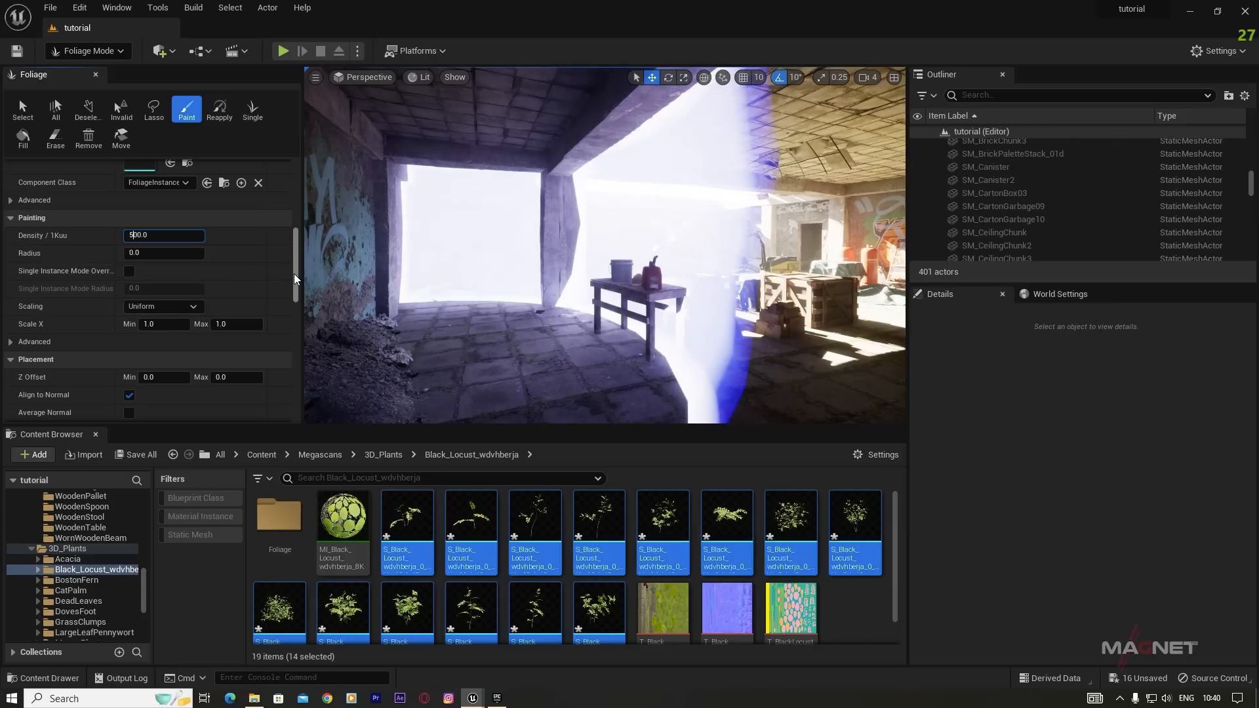
click(143, 324)
text(.2)
click(224, 324)
key(BackSpace)
text(.4)
key(Return)
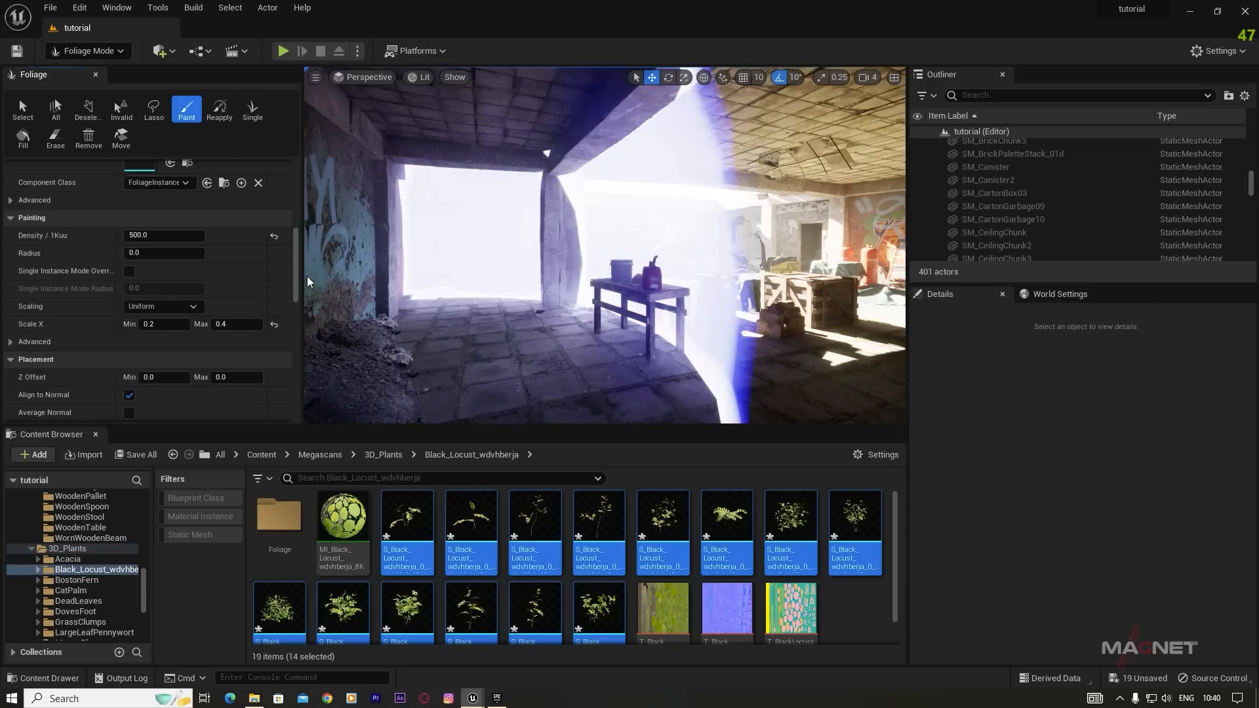
Step: Set the foliage brush size to 50
drag(295, 269, 283, 192)
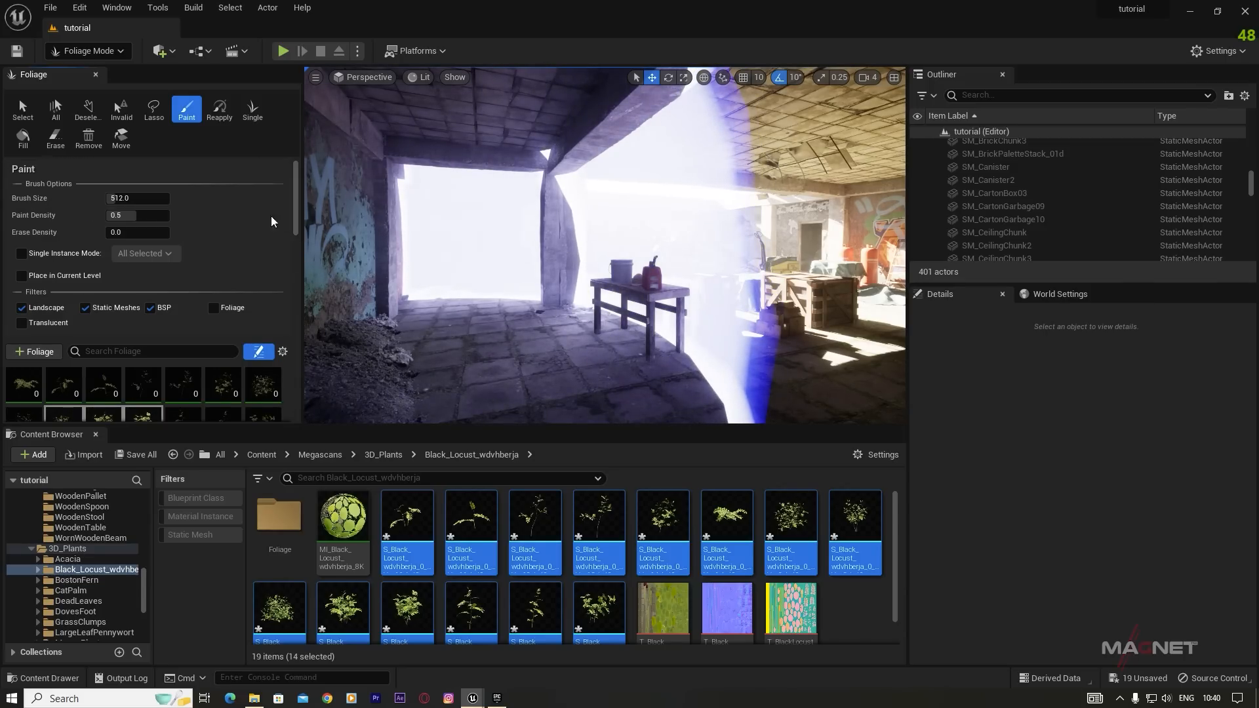
drag(147, 198, 133, 199)
click(136, 199)
text(50)
key(Return)
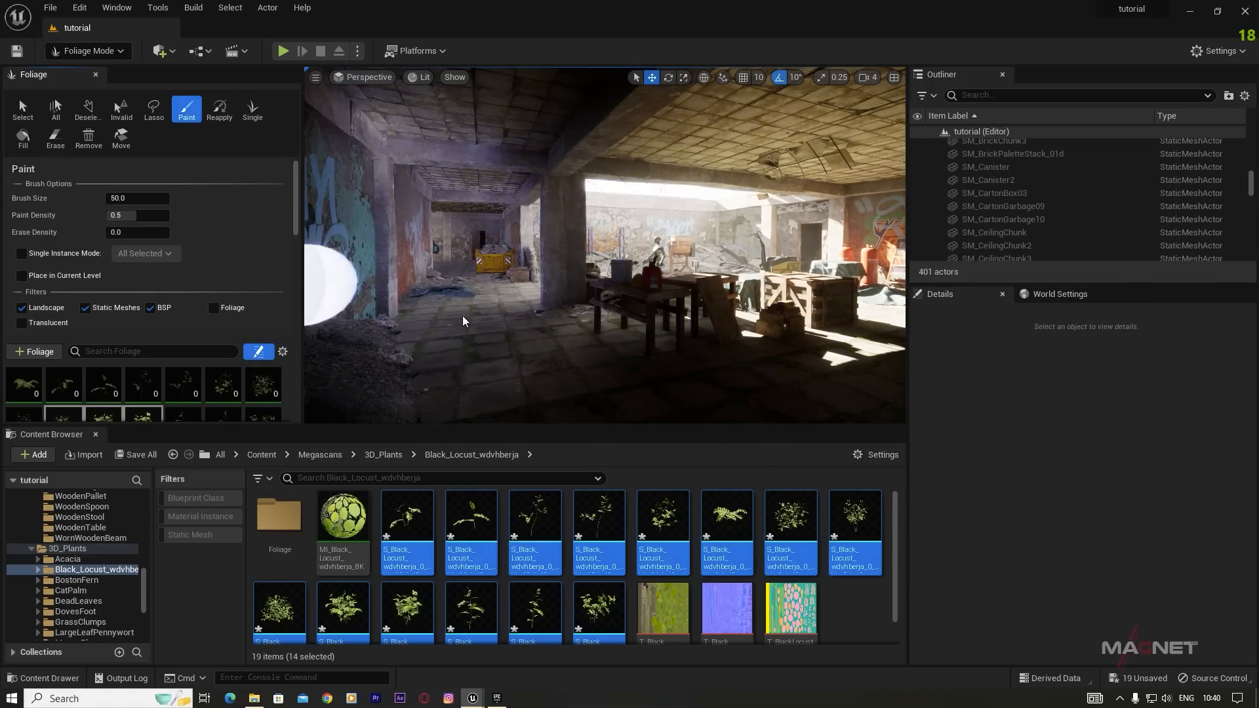
Step: Paint a trial patch of Black Locust foliage on the rubble pile behind the gas cylinder
right_drag(484, 376, 698, 380)
key(w)
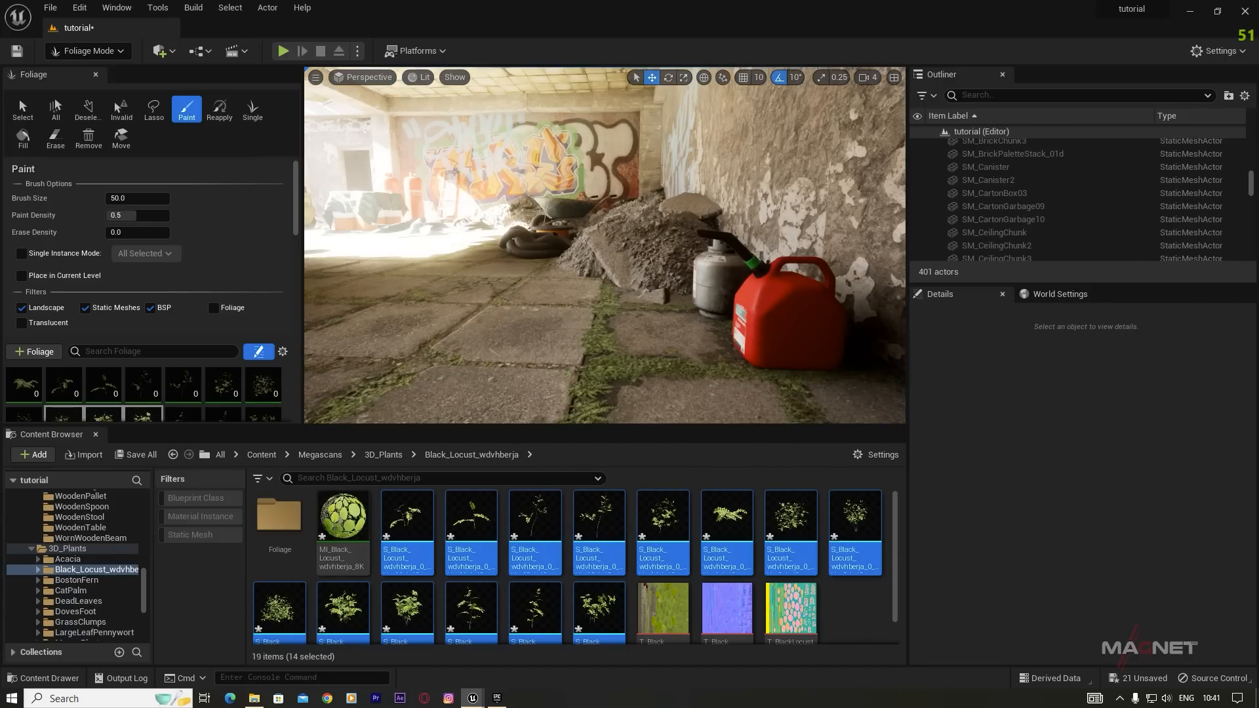
key(w)
mouse_move(721, 271)
right_down()
mouse_move(754, 272)
mouse_move(722, 270)
right_up()
key(s)
mouse_move(643, 267)
mouse_down()
mouse_move(760, 249)
mouse_move(730, 258)
mouse_move(618, 187)
mouse_up()
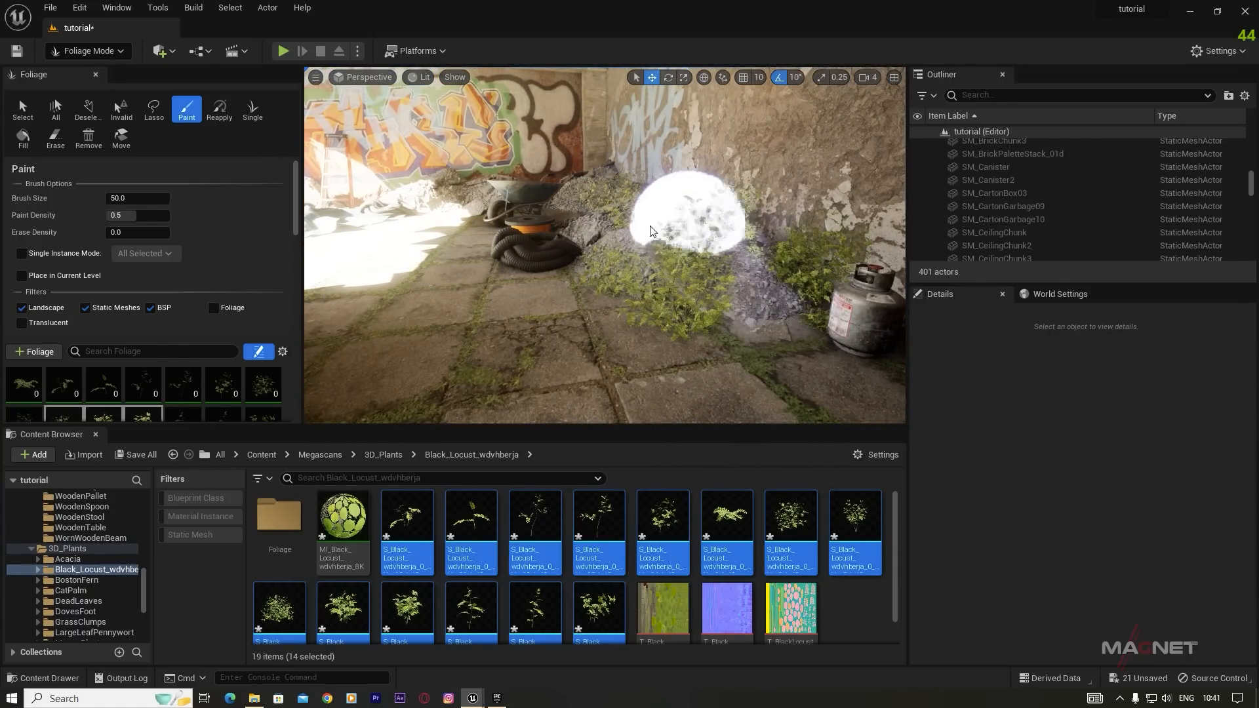
click(627, 228)
Step: Erase the trial foliage from the rubble pile behind the gas cylinder
mouse_move(627, 228)
right_down()
mouse_move(656, 231)
mouse_move(643, 230)
right_up()
key(w)
key(s)
key(s)
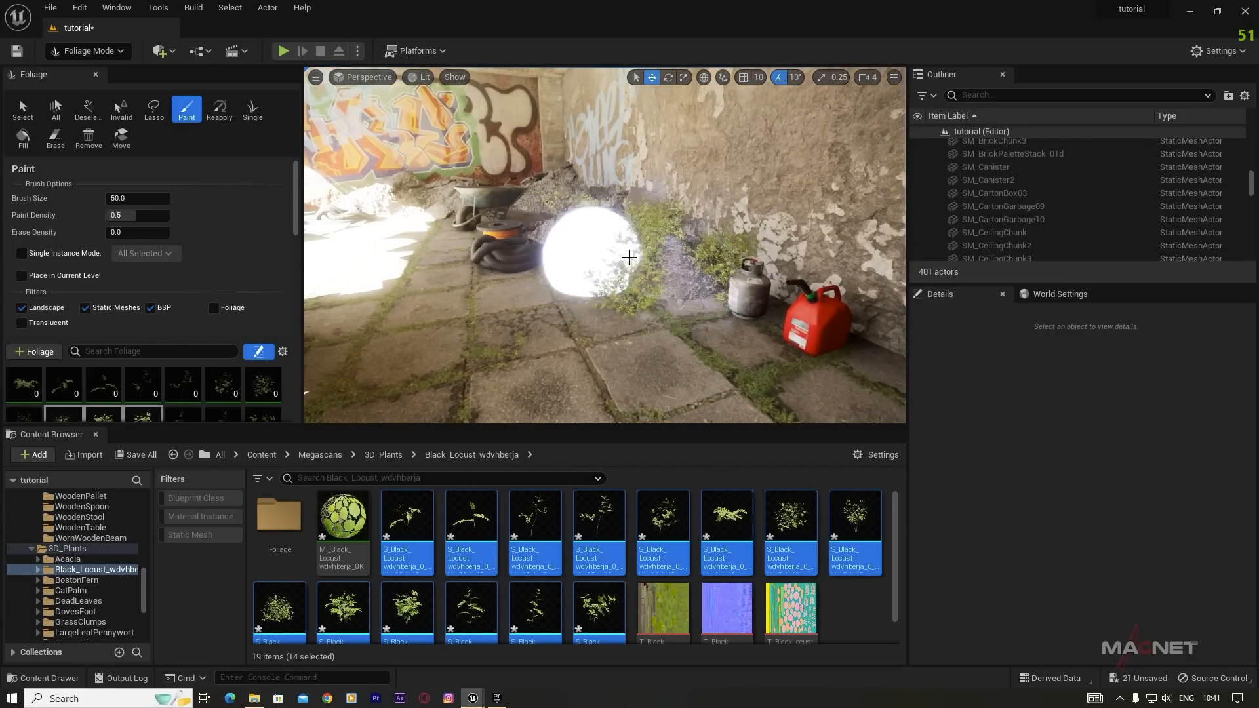
shift+drag(602, 280, 585, 247)
mouse_move(740, 295)
mouse_down()
mouse_move(591, 217)
mouse_move(626, 262)
mouse_move(581, 220)
mouse_up()
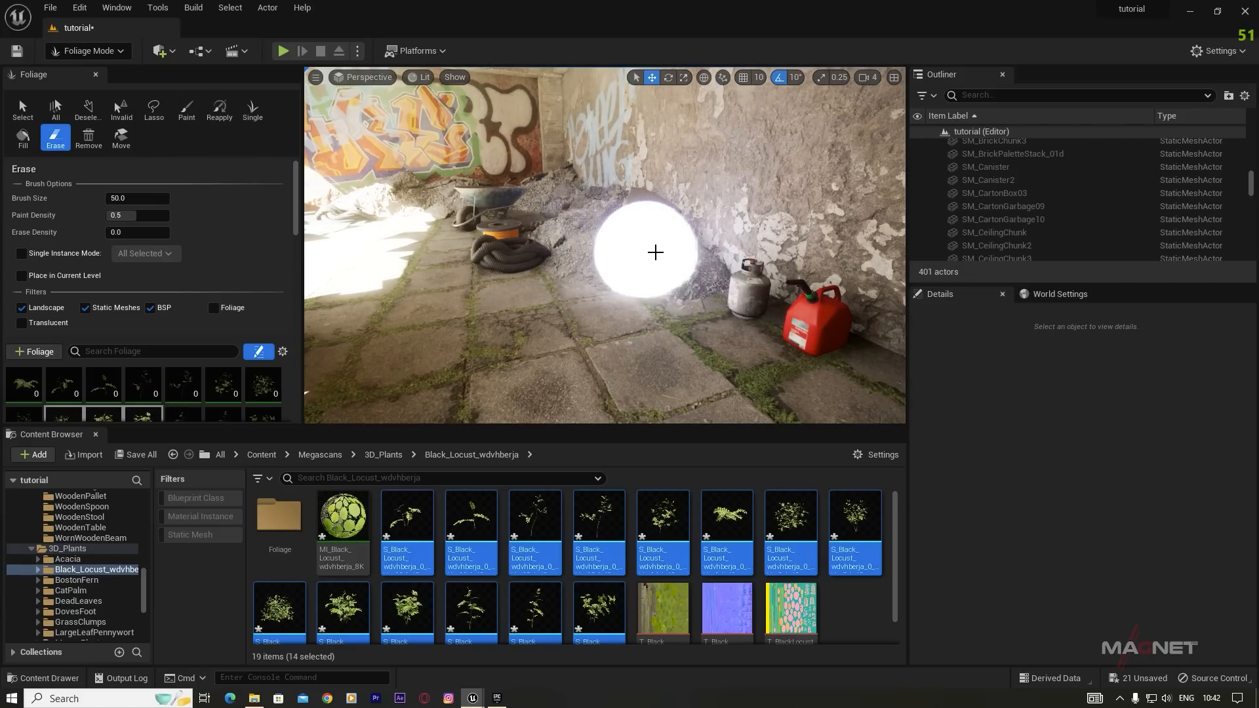
Step: Return to the Paint tool, reselect the three bushy foliage types and set their density to 800
drag(293, 208, 294, 243)
click(141, 251)
shift+click(59, 261)
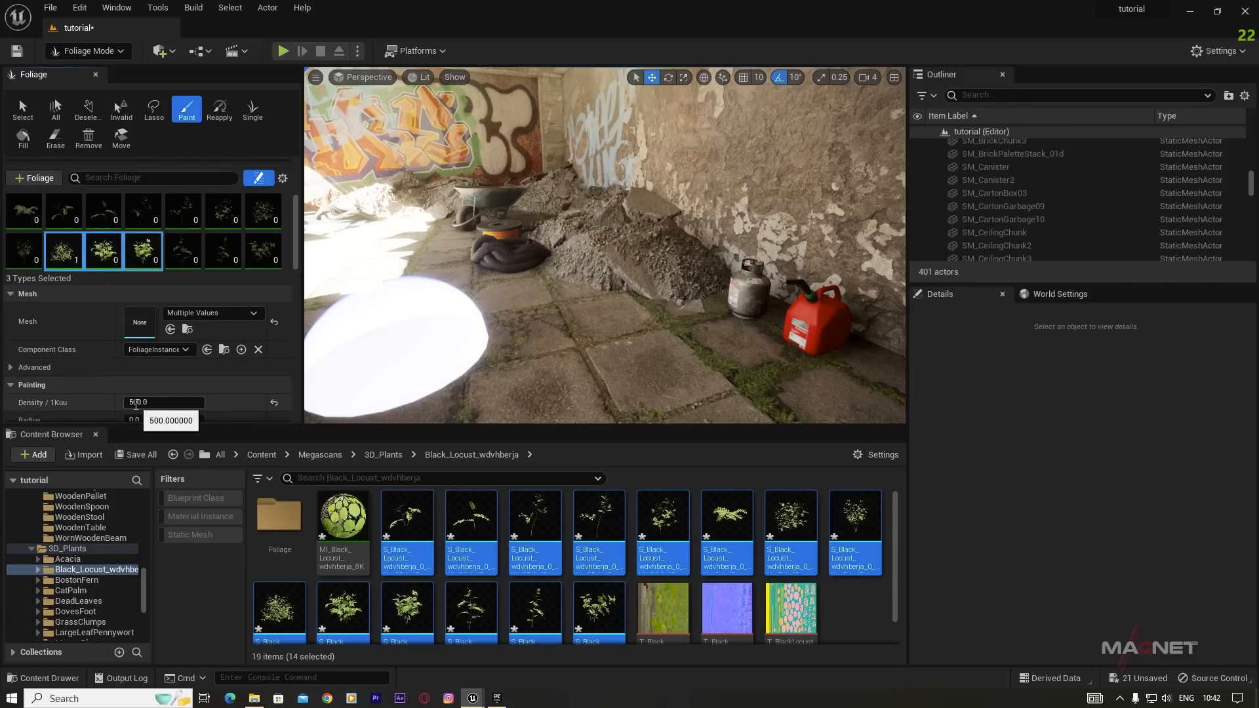
key(Return)
Step: Paint Black Locust foliage over the rubble piles by the gas cylinder and wheelbarrow, and around the large wooden crate
drag(655, 261, 620, 222)
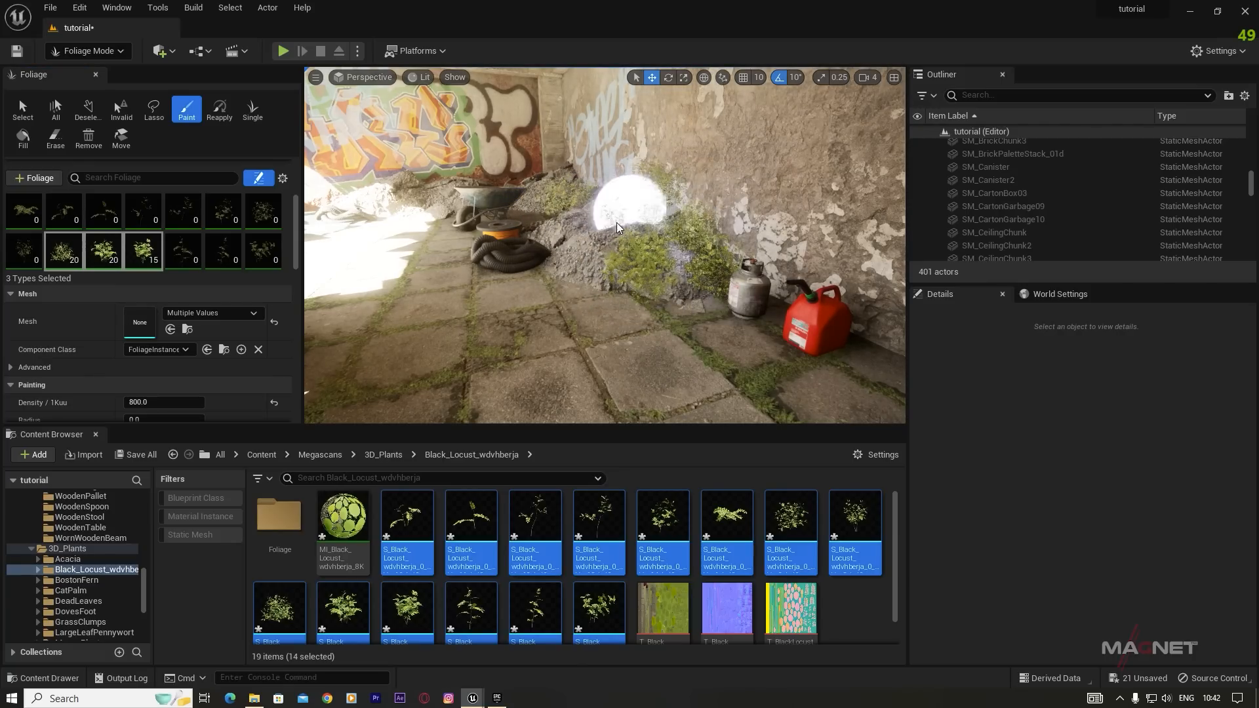
right_drag(634, 262, 634, 262)
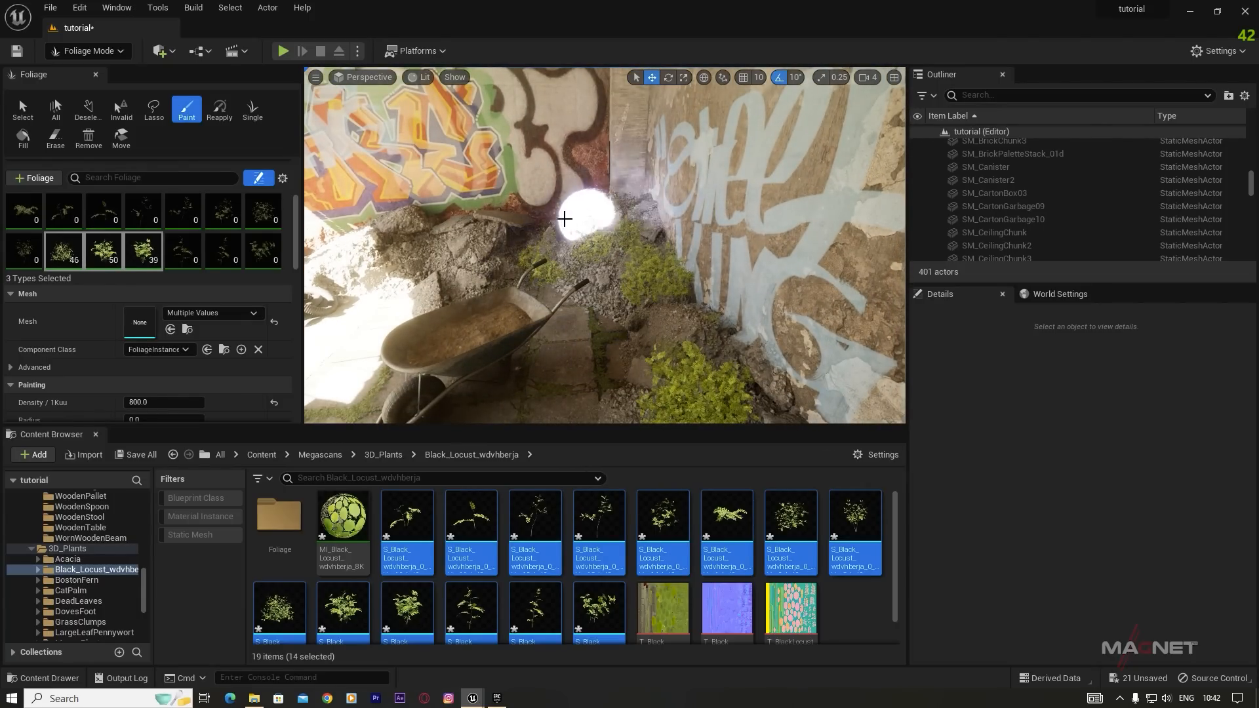
right_drag(694, 300, 695, 301)
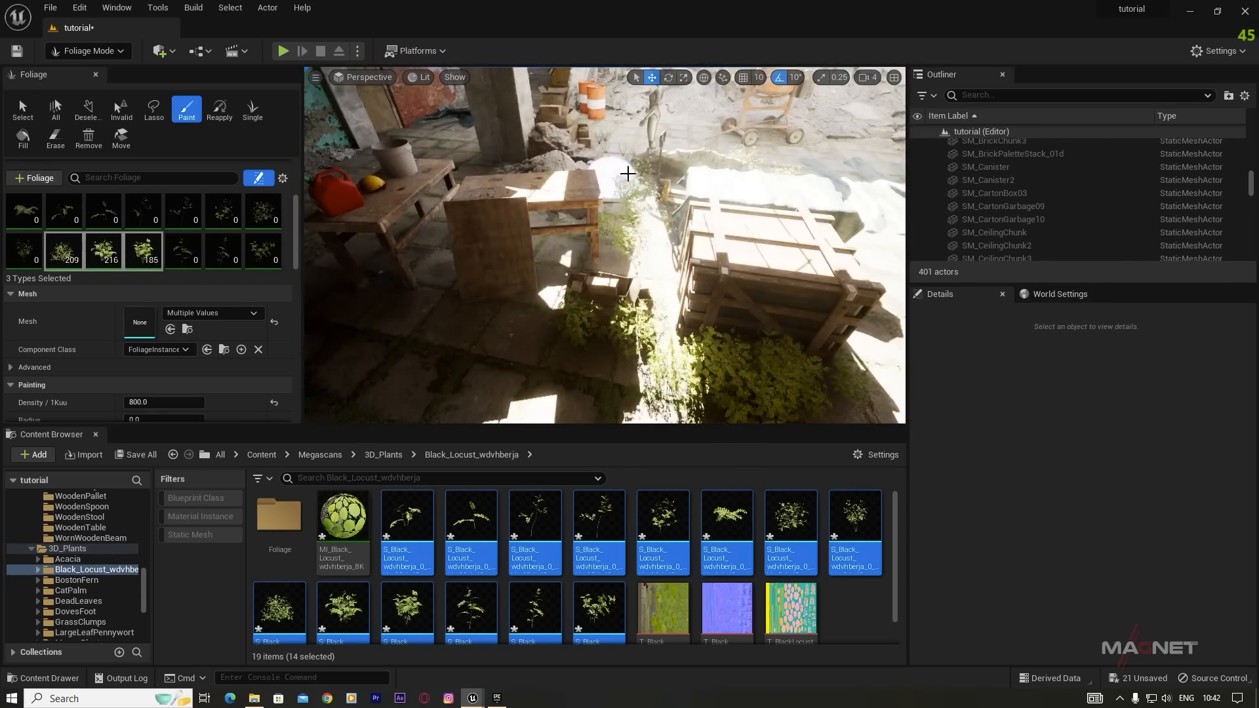
Step: Paint Black Locust foliage over the rubble near the yellow dumpster and along the base of the peeling turquoise wall
click(770, 186)
right_drag(769, 186, 770, 187)
right_drag(587, 233, 587, 233)
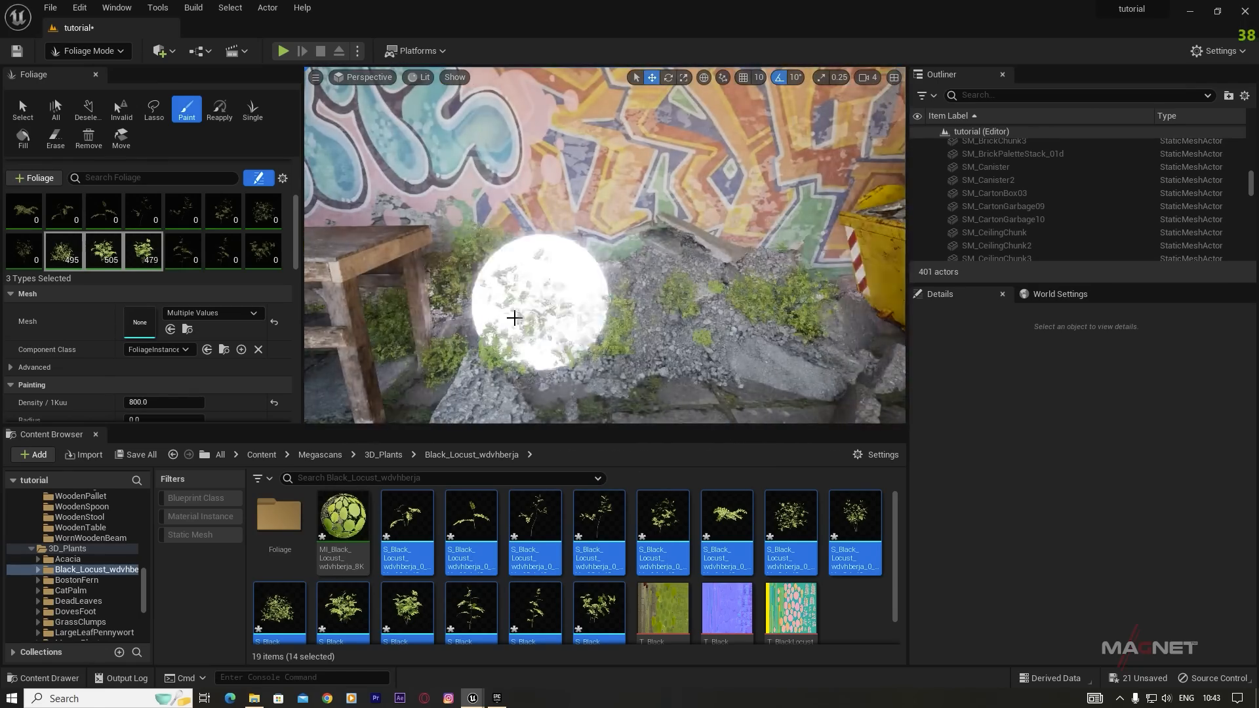
mouse_move(539, 216)
right_down()
mouse_move(804, 154)
mouse_move(562, 168)
right_up()
drag(561, 169, 385, 217)
right_drag(385, 216, 568, 354)
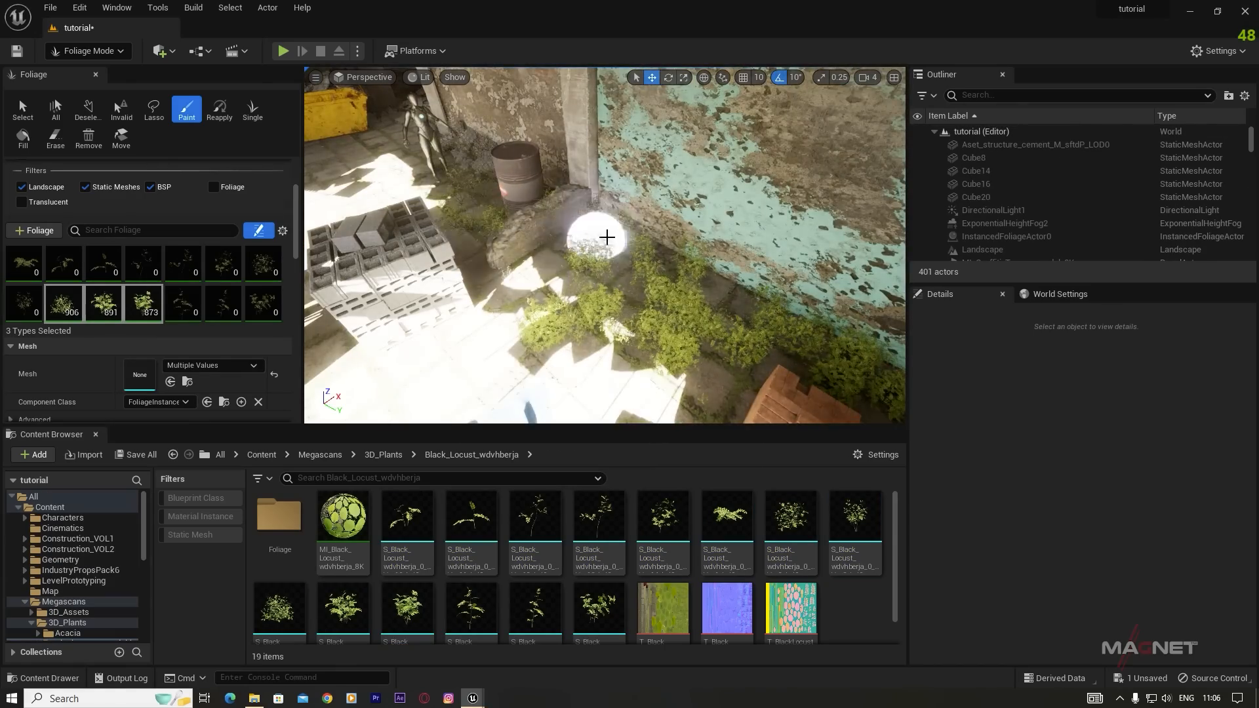
Step: Restore the three foliage types' Scale X range to 1.0 and paint larger plants on the rubble behind the wheelbarrow
right_drag(605, 246, 604, 246)
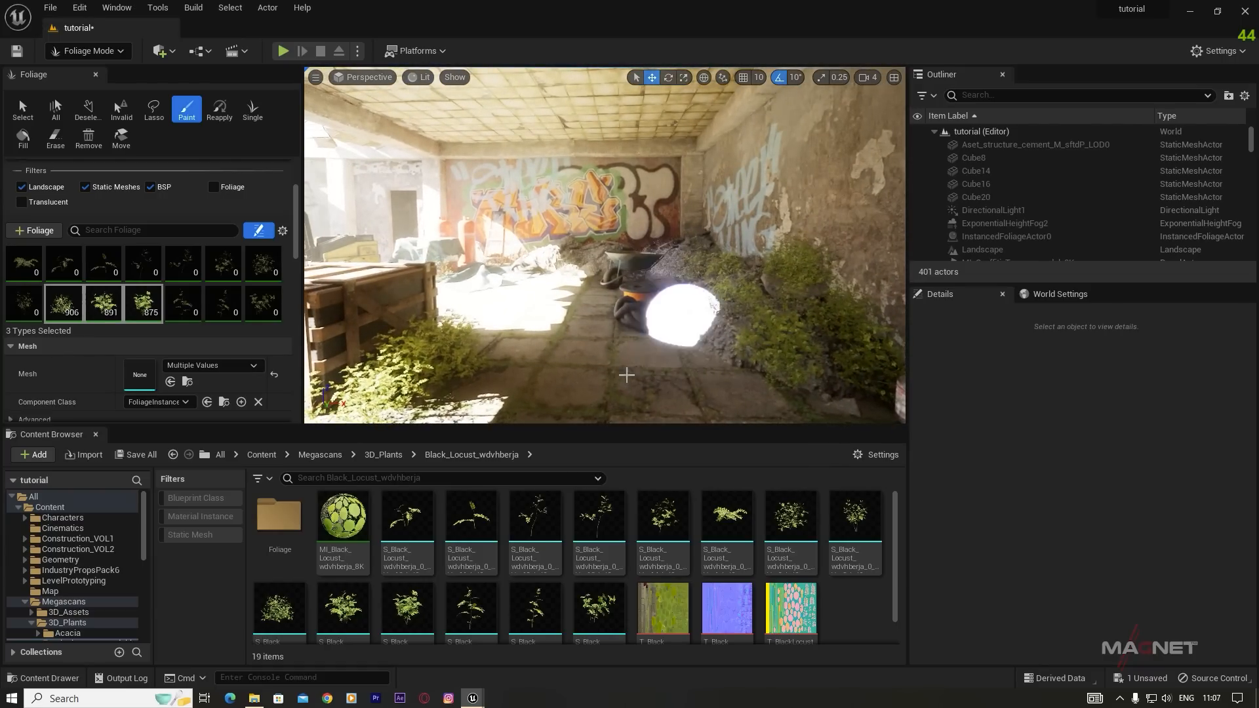
click(141, 303)
shift+click(69, 303)
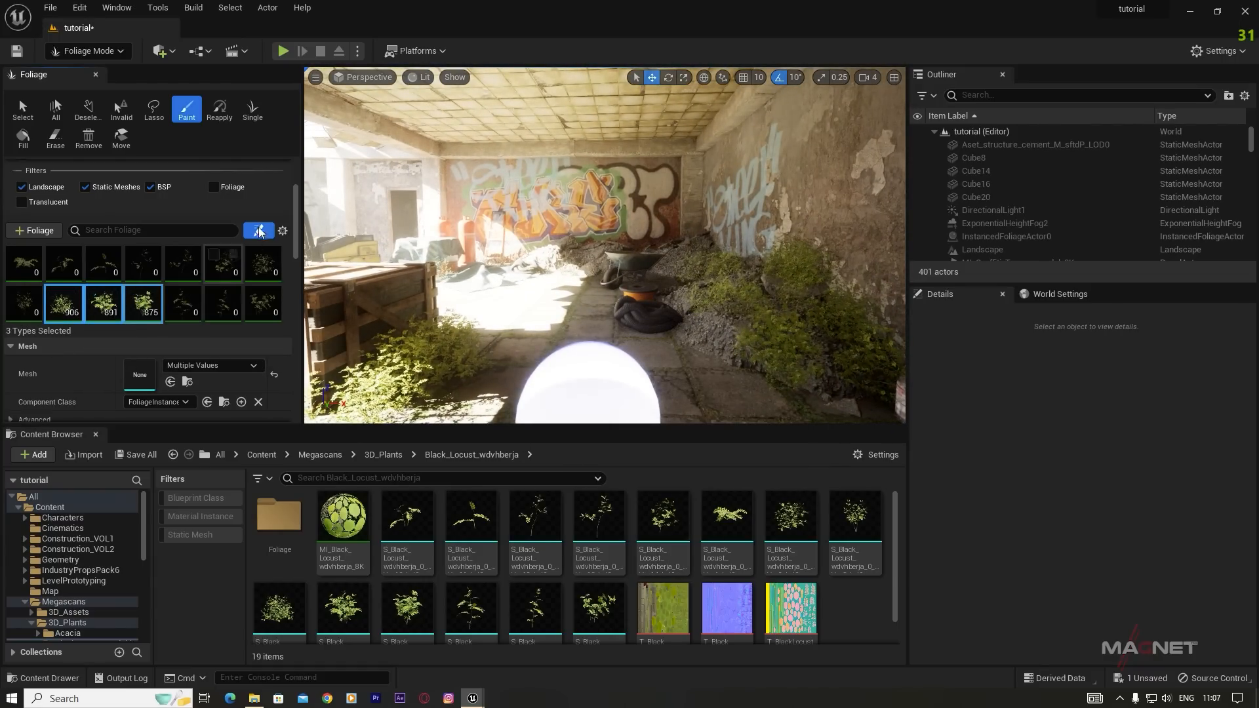
scroll(296, 199, down, 5)
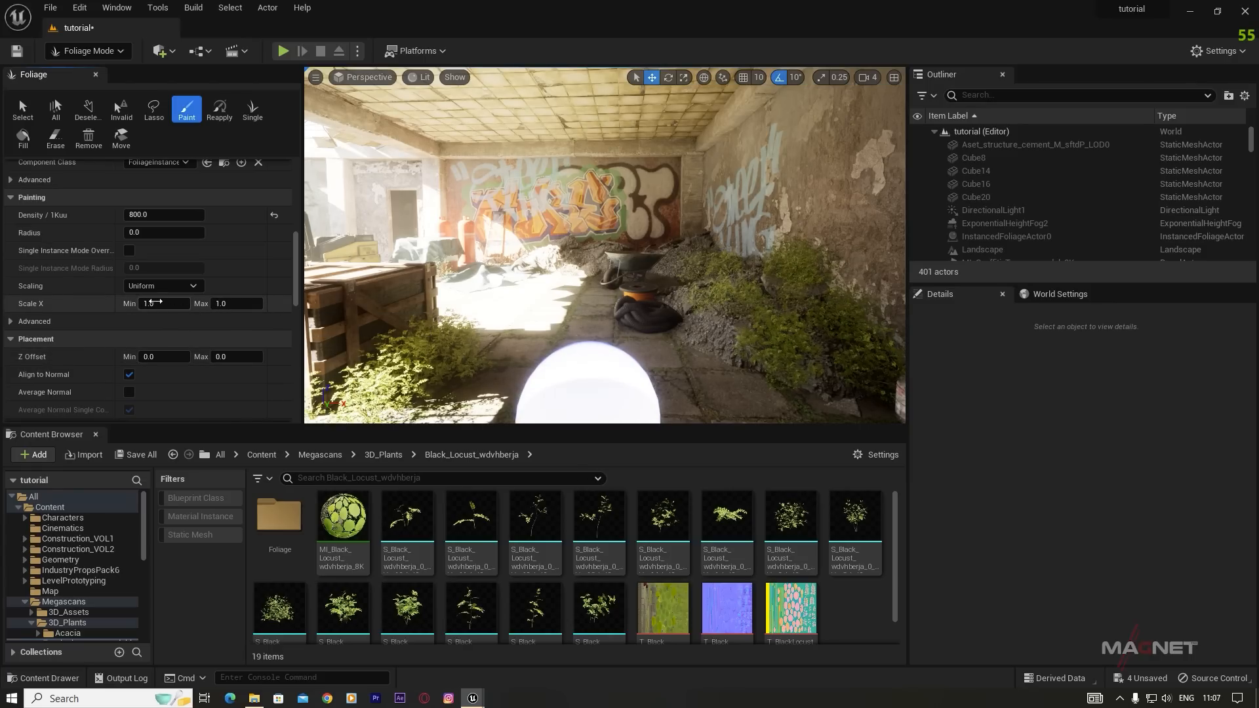
key(w)
right_drag(618, 328, 650, 358)
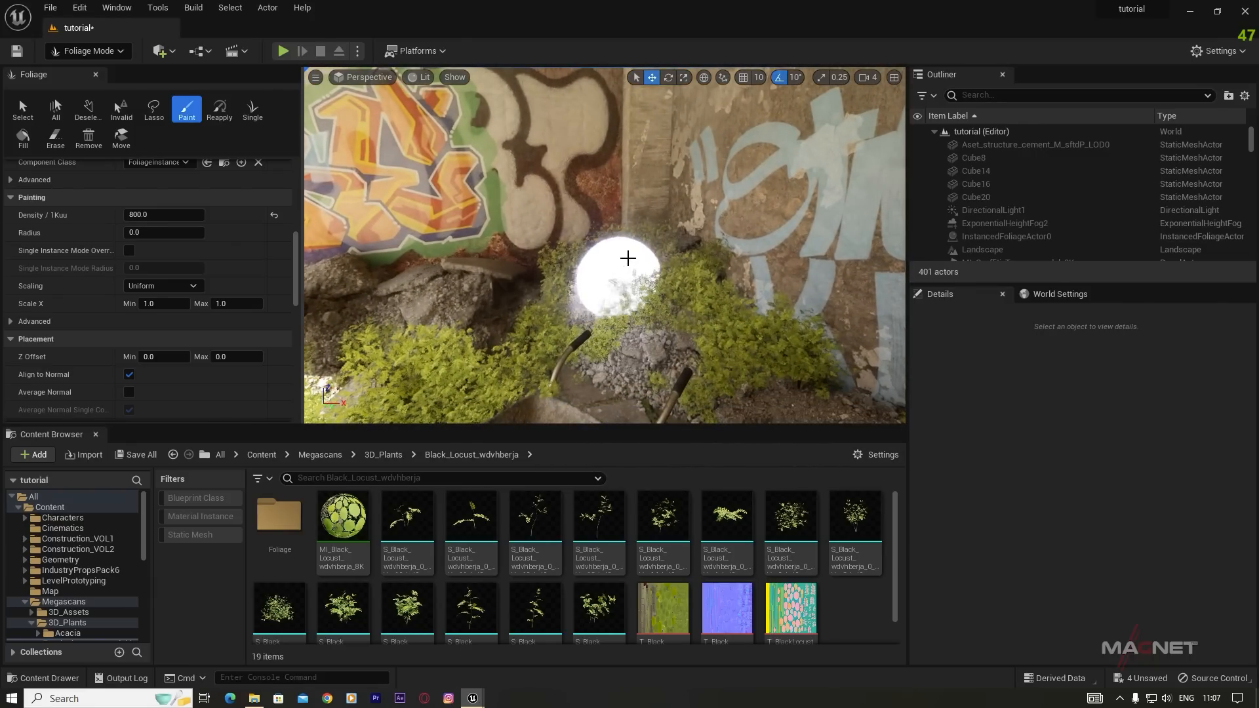
Step: Set the density of the three foliage types to 400
drag(135, 215, 119, 220)
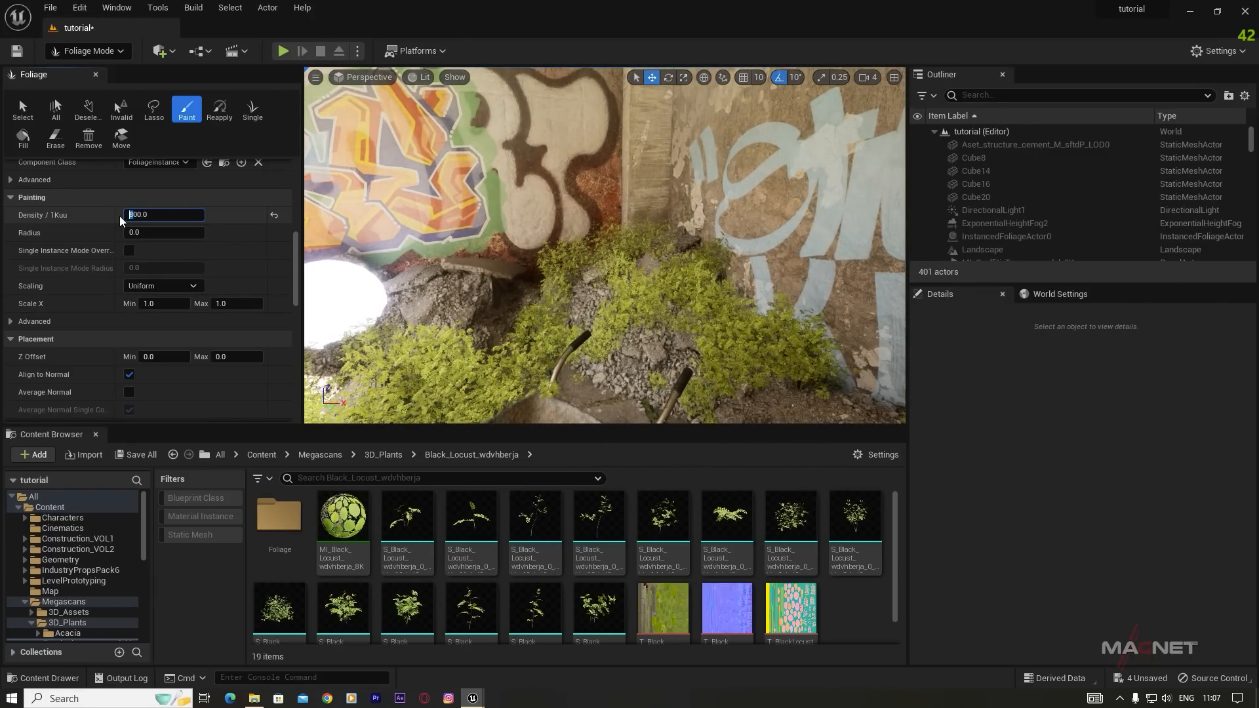
text(4)
key(Return)
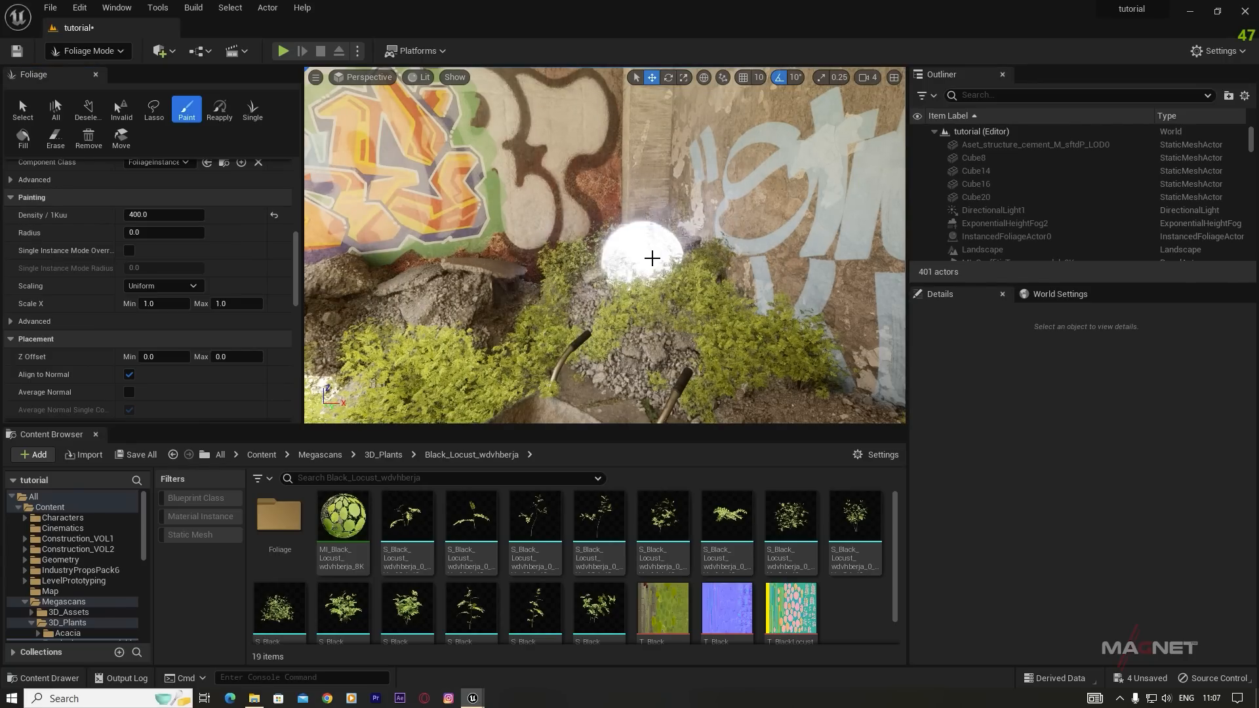
Step: Erase and repaint foliage on the rubble around the wheelbarrow corner to thin out the dense growth
key(shift)
mouse_move(637, 246)
mouse_down()
mouse_move(677, 245)
mouse_move(603, 260)
mouse_up()
mouse_move(610, 260)
right_down()
mouse_move(708, 266)
mouse_move(610, 269)
right_up()
key(shift)
mouse_move(581, 276)
mouse_down()
mouse_move(466, 280)
mouse_move(647, 269)
mouse_move(678, 280)
mouse_up()
right_drag(678, 280, 761, 285)
key(s)
right_drag(543, 261, 445, 261)
shift+drag(567, 251, 692, 229)
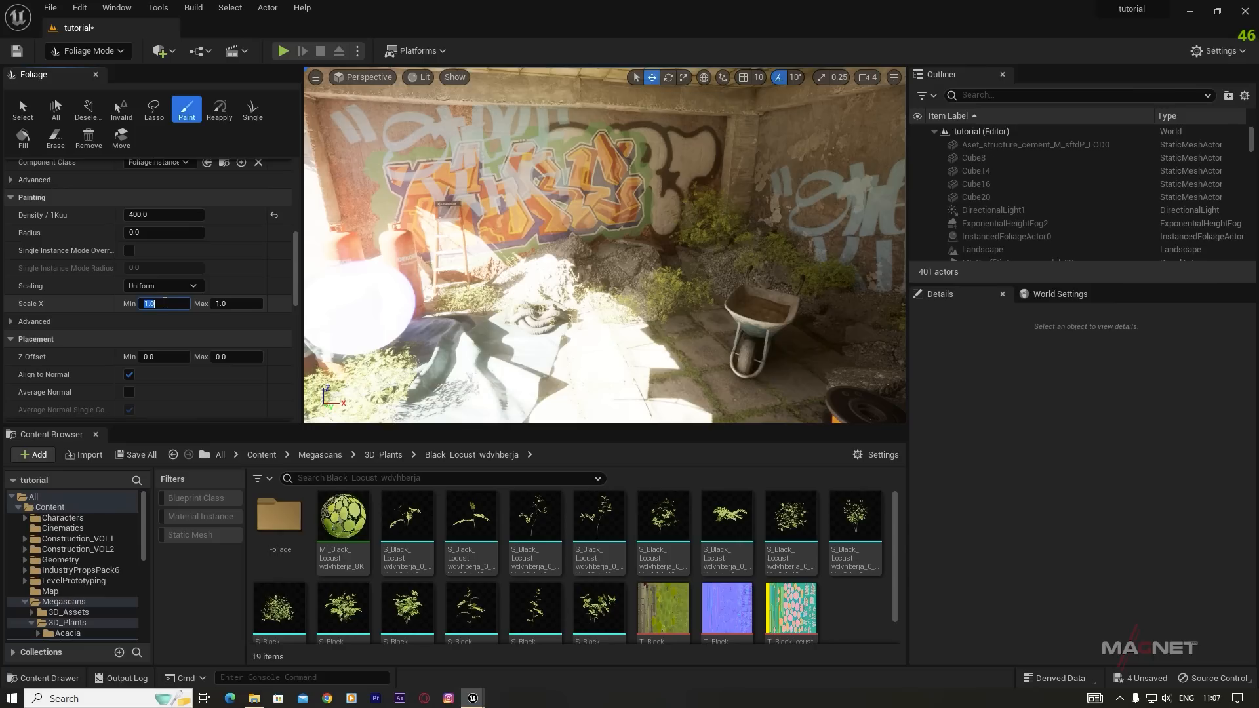
Step: Set the Scale X range to 0.5 minimum and 0.8 maximum and touch up the foliage around the graffiti corner
text(0.8)
click(215, 321)
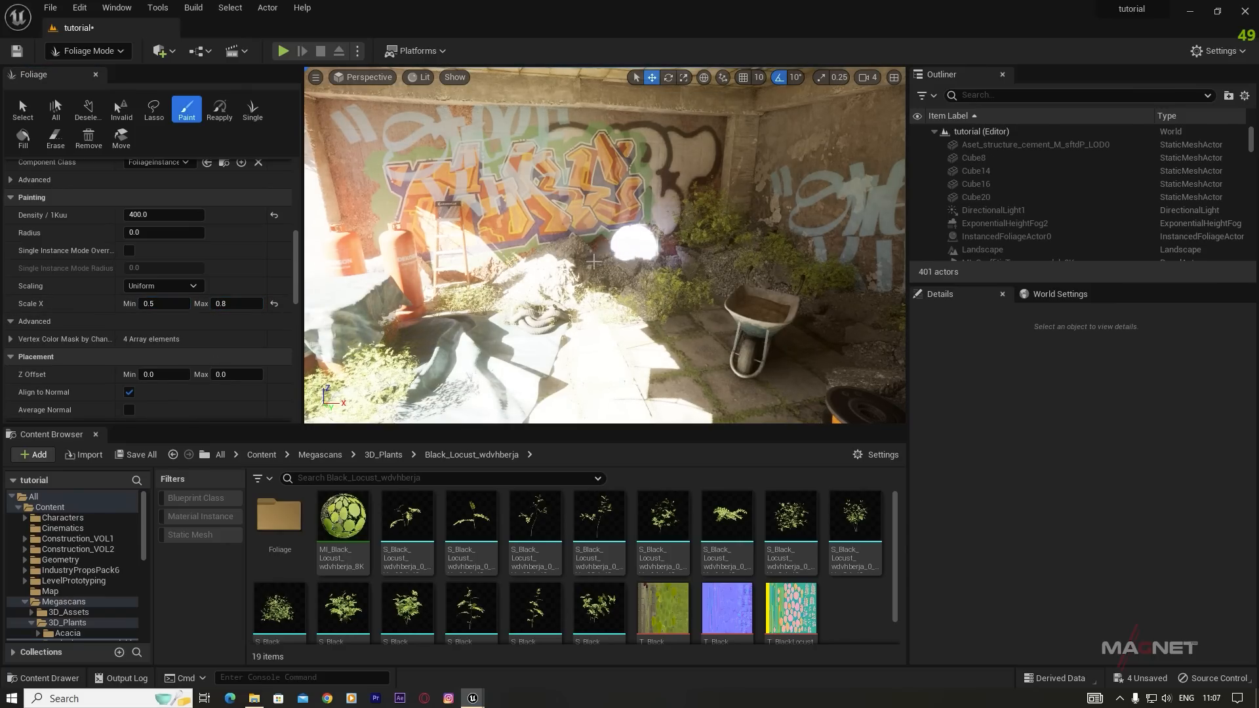
drag(600, 259, 524, 265)
mouse_move(638, 289)
right_down()
mouse_move(446, 286)
mouse_move(623, 275)
mouse_move(672, 242)
mouse_move(787, 240)
right_up()
right_drag(604, 177, 656, 197)
shift+click(618, 270)
click(593, 273)
Step: Paint dense Black Locust foliage over the rubble pile along the turquoise graffiti wall
right_drag(593, 272, 321, 275)
right_drag(407, 288, 525, 323)
drag(577, 308, 525, 323)
shift+click(525, 323)
right_drag(525, 323, 393, 314)
shift+click(652, 276)
mouse_move(652, 276)
right_down()
mouse_move(498, 279)
mouse_move(550, 282)
right_up()
shift+click(715, 258)
mouse_move(714, 258)
right_down()
mouse_move(577, 275)
mouse_move(590, 262)
right_up()
shift+click(721, 245)
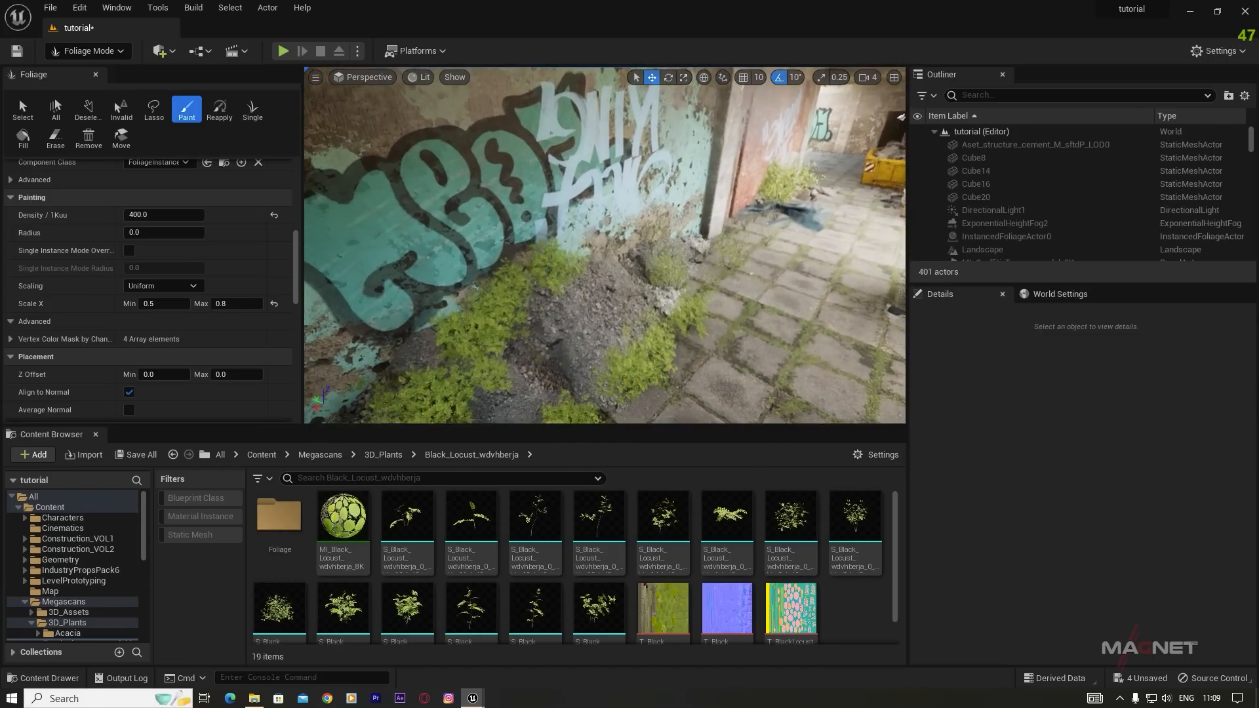
shift+click(575, 301)
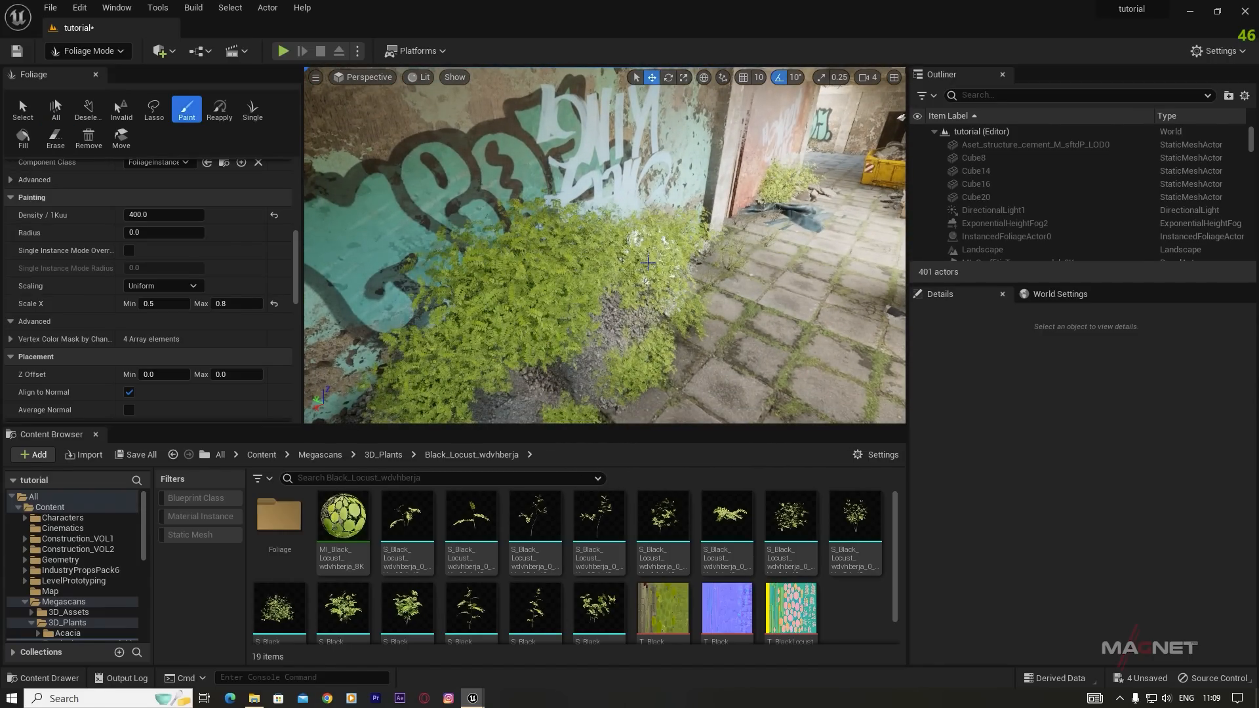
right_drag(645, 298, 646, 298)
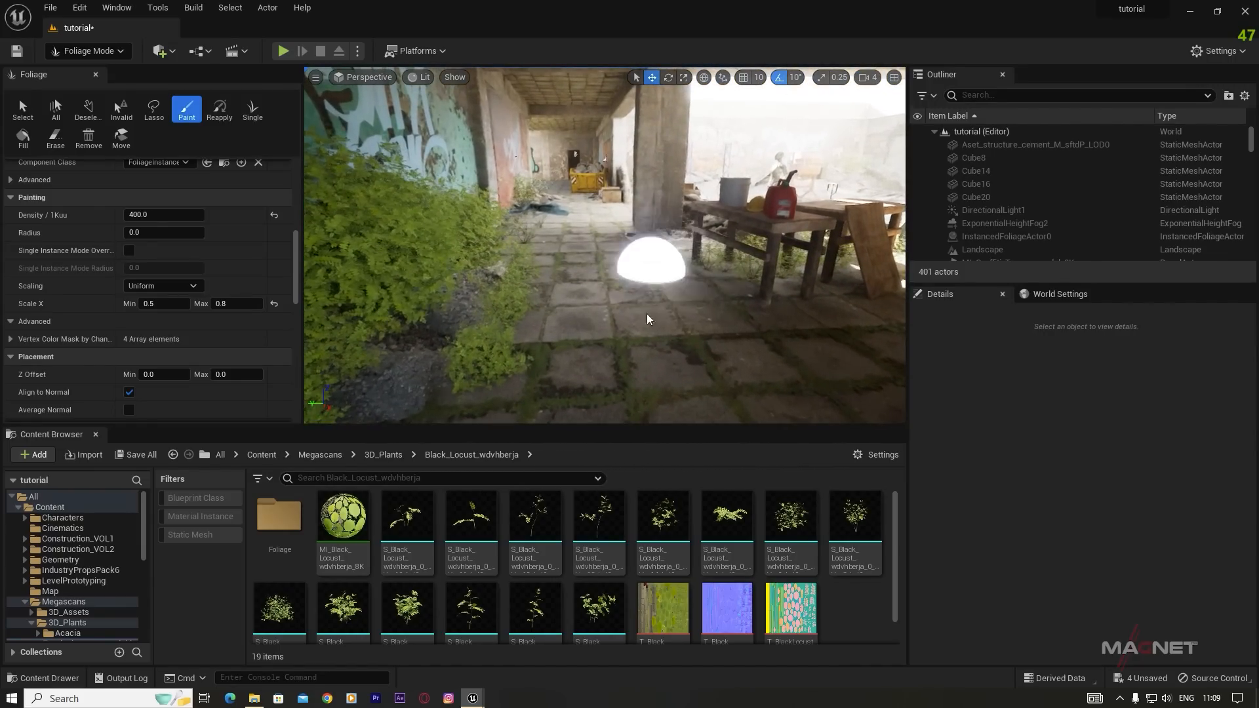
Step: Duplicate the concrete rubble pile along the turquoise graffiti wall and lower the copy into the gap beneath the foliage
click(89, 51)
click(73, 71)
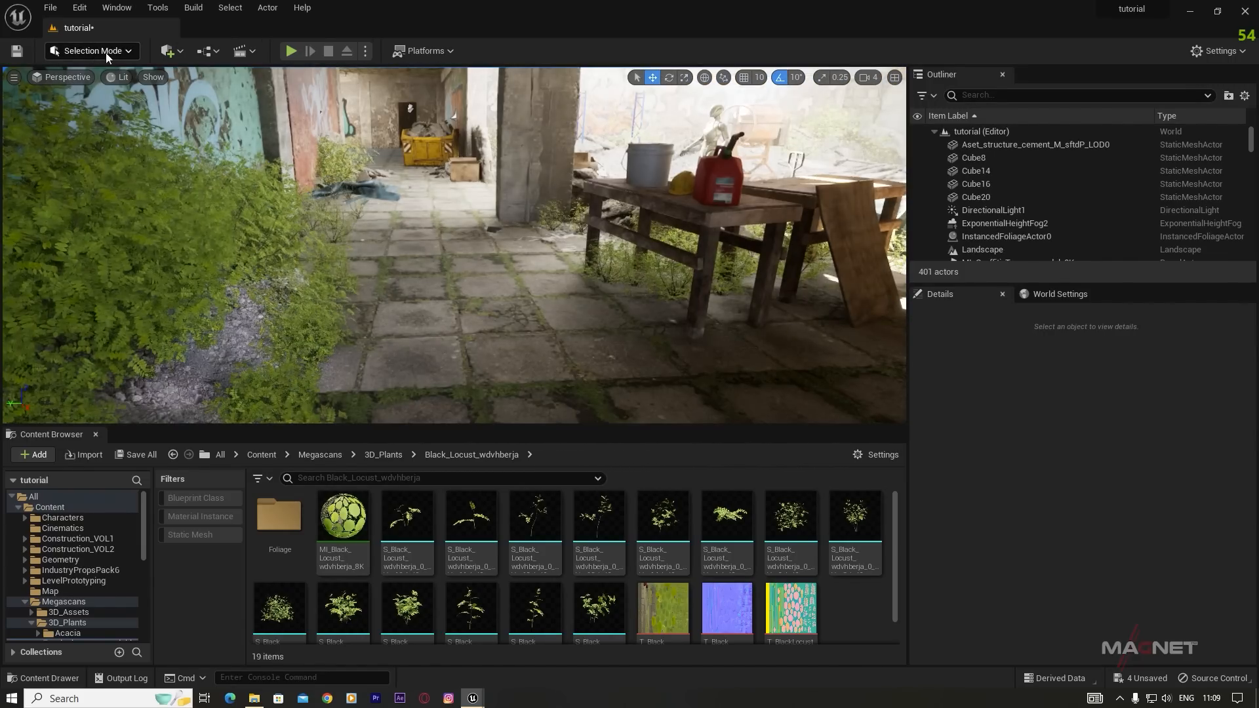
click(389, 341)
right_drag(161, 340, 161, 340)
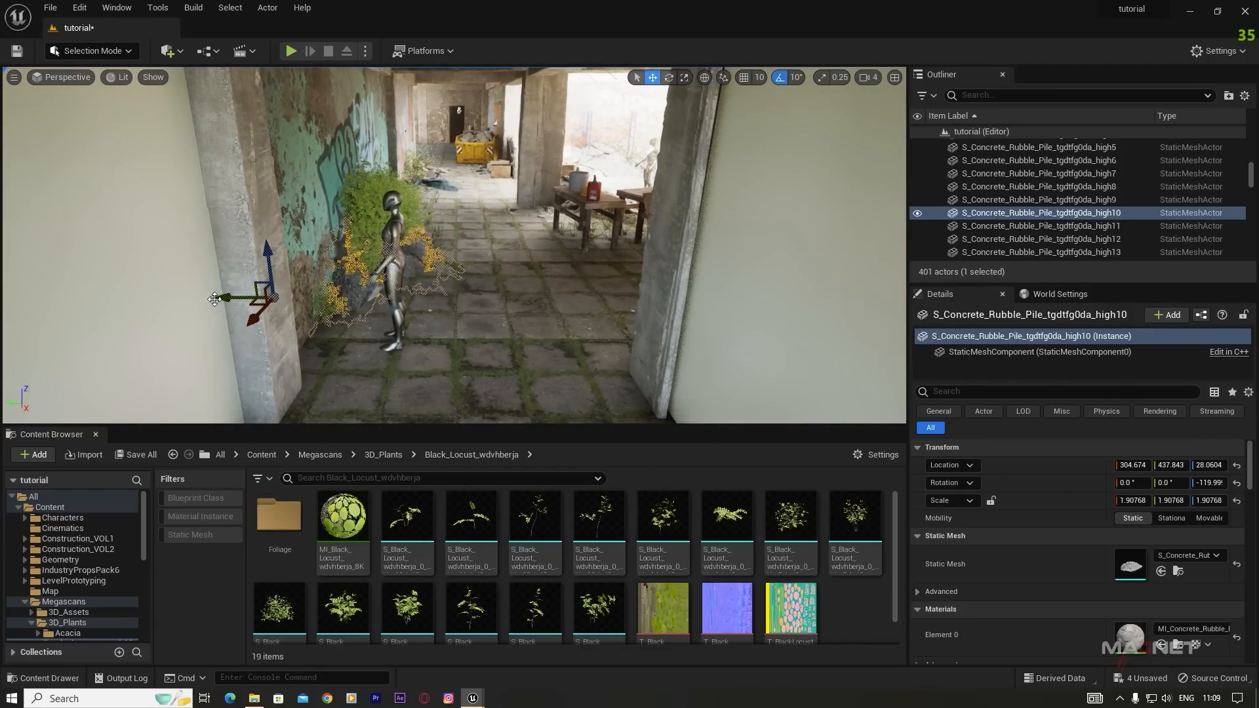
alt+drag(224, 295, 263, 298)
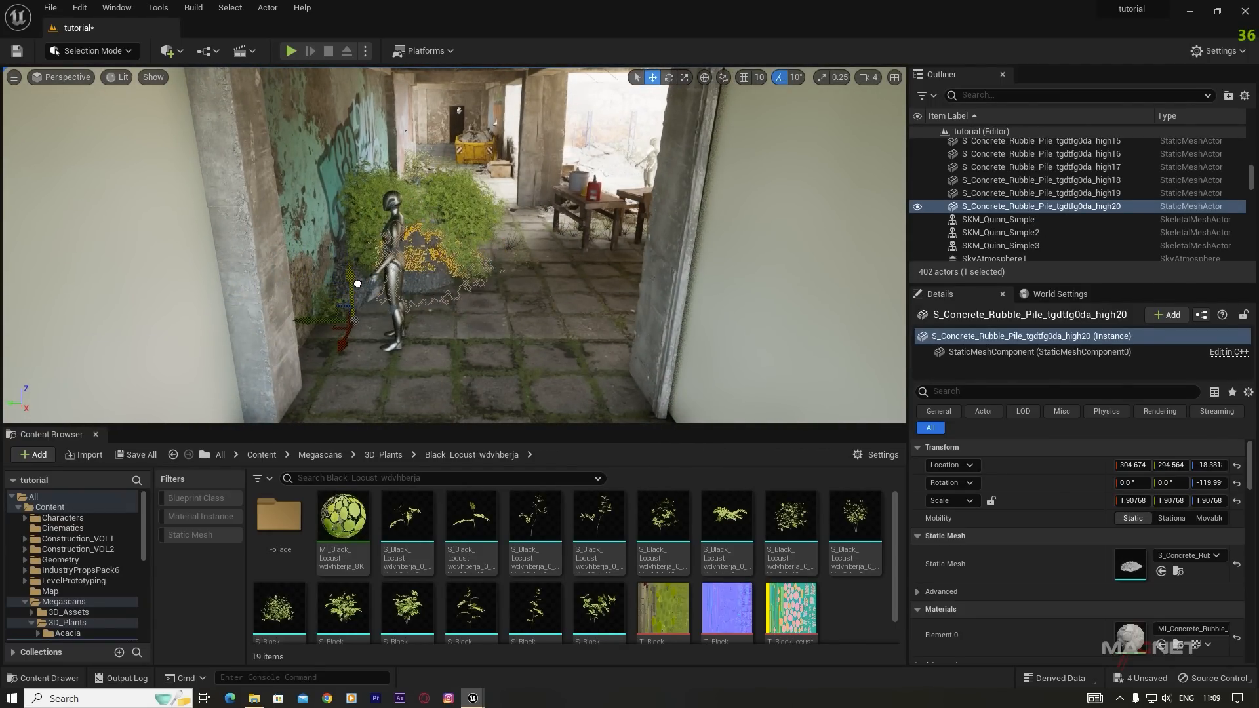
scroll(504, 321, up, 5)
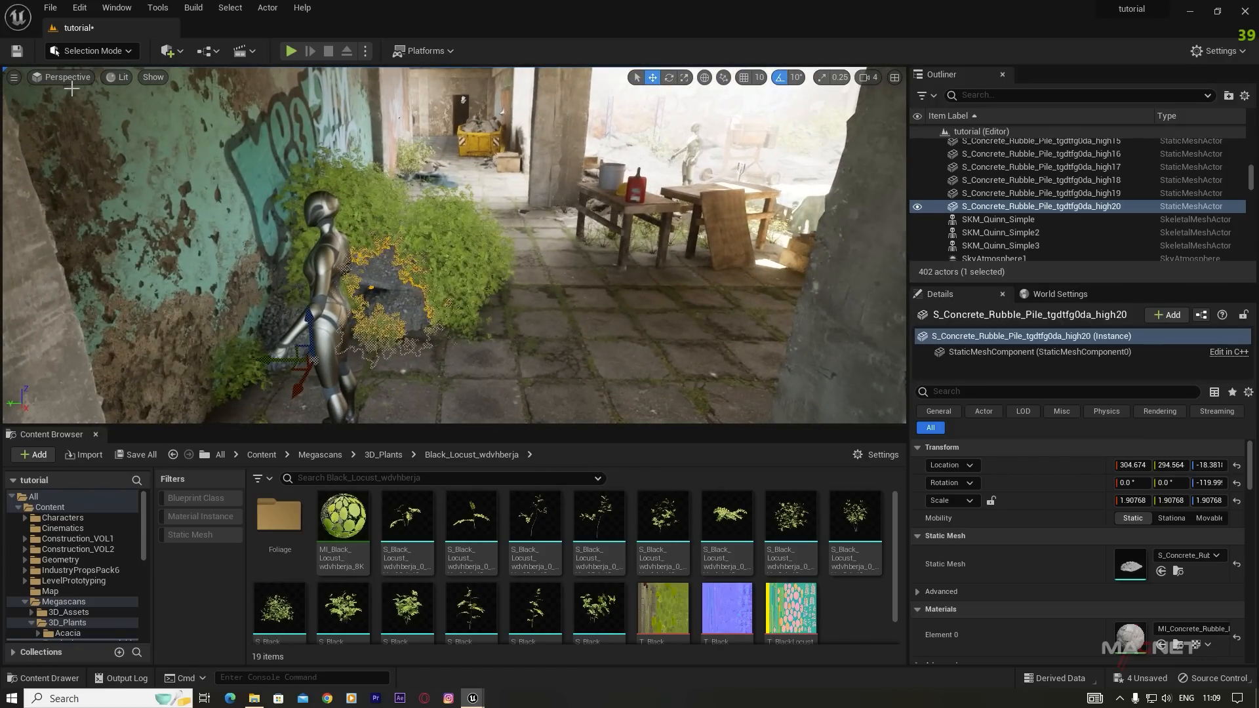
Step: Erase some foliage at the floor edge of the duplicated rubble pile by the turquoise wall
click(125, 51)
click(79, 102)
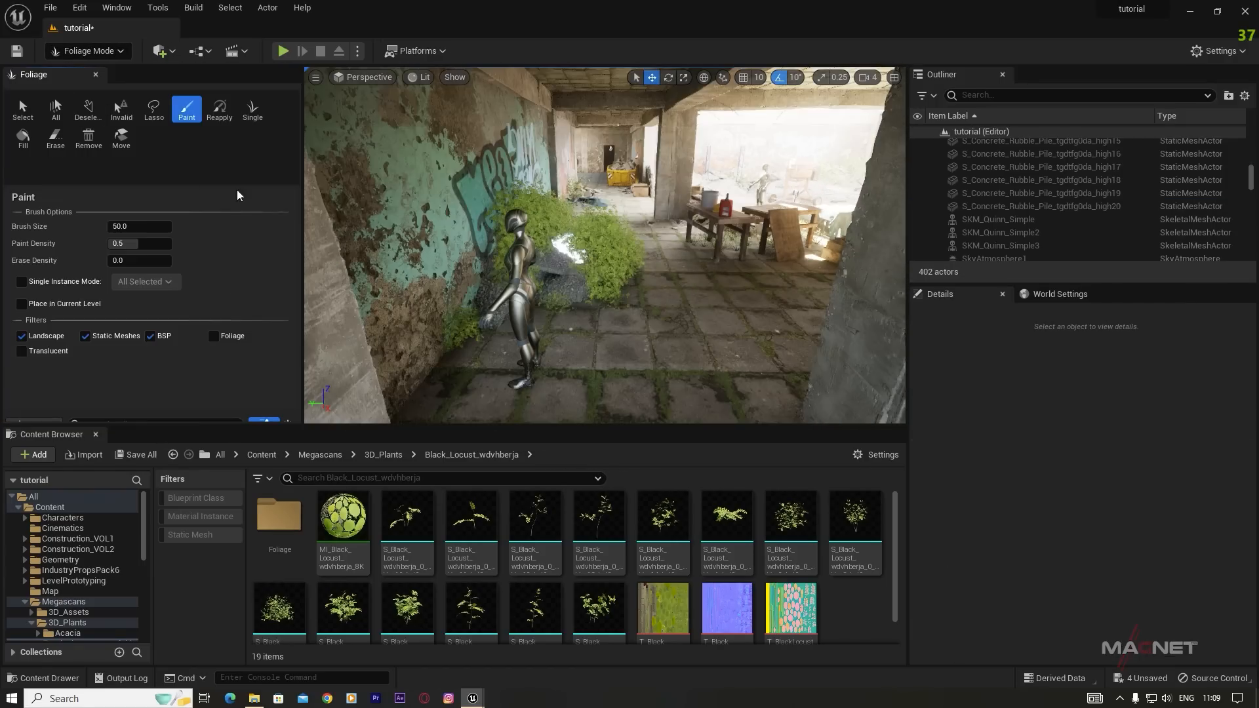
mouse_move(608, 286)
shift+mouse_down()
mouse_move(610, 234)
mouse_move(627, 276)
mouse_move(562, 315)
mouse_move(623, 297)
shift+mouse_up()
key(w)
mouse_move(649, 289)
right_down()
mouse_move(659, 276)
mouse_move(832, 292)
right_up()
key(w)
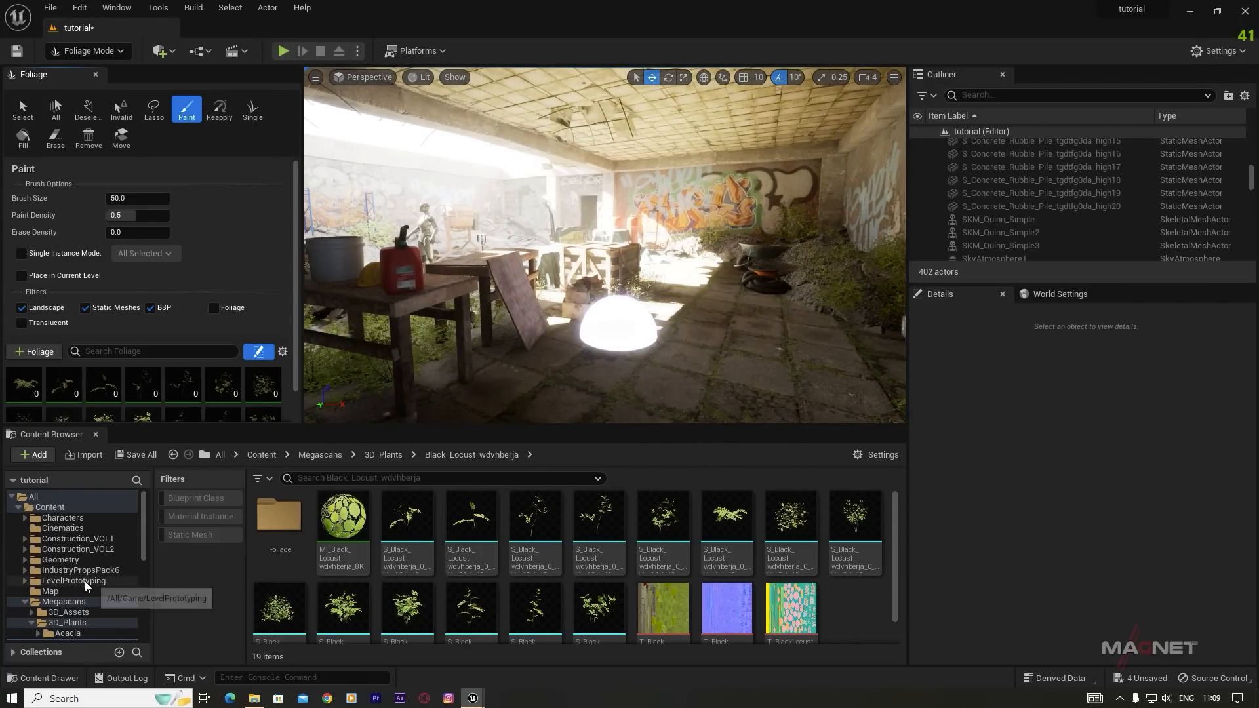
Step: Return to selection mode and filter the Content folder to show only static meshes
click(92, 51)
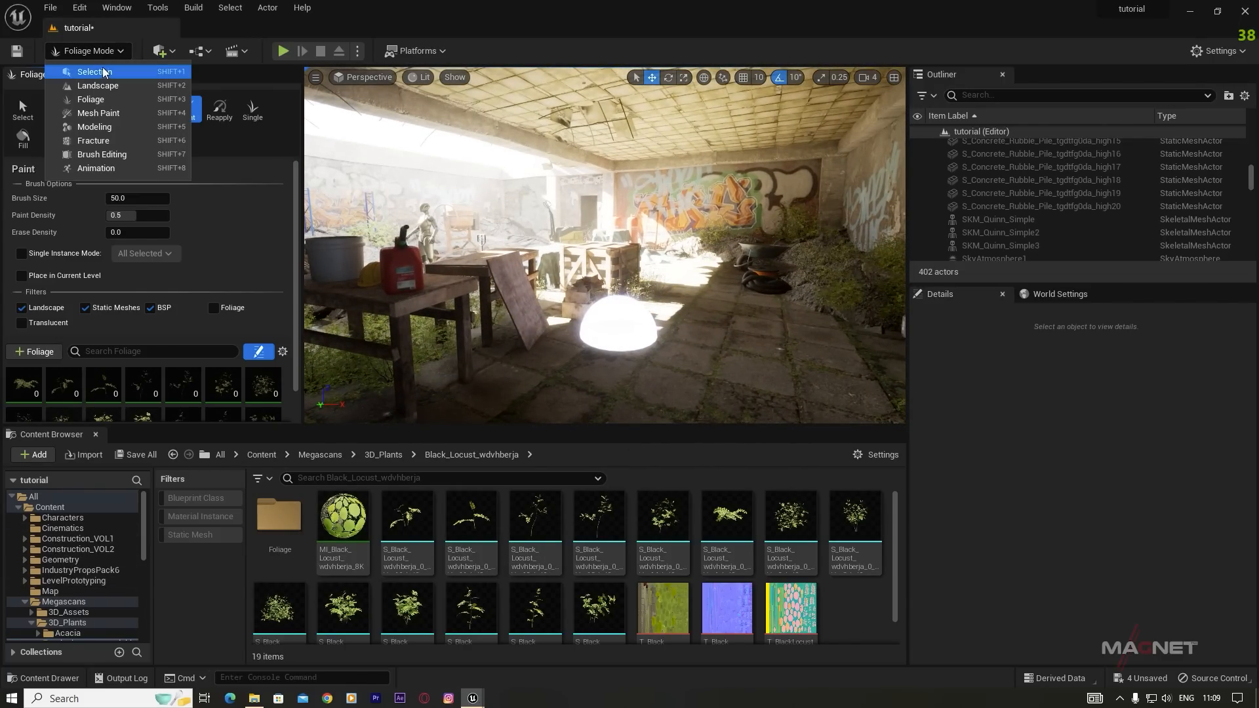
click(94, 73)
scroll(65, 581, down, 4)
right_drag(577, 236, 333, 375)
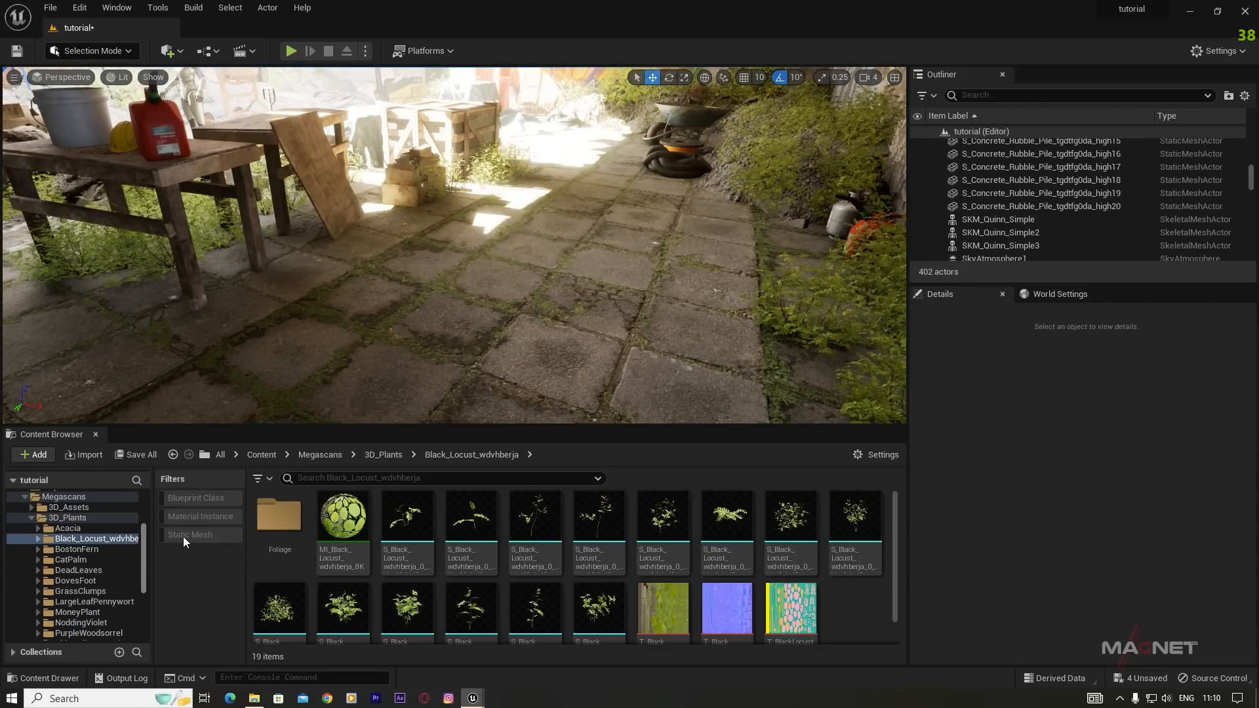
scroll(63, 518, up, 2)
scroll(63, 517, up, 1)
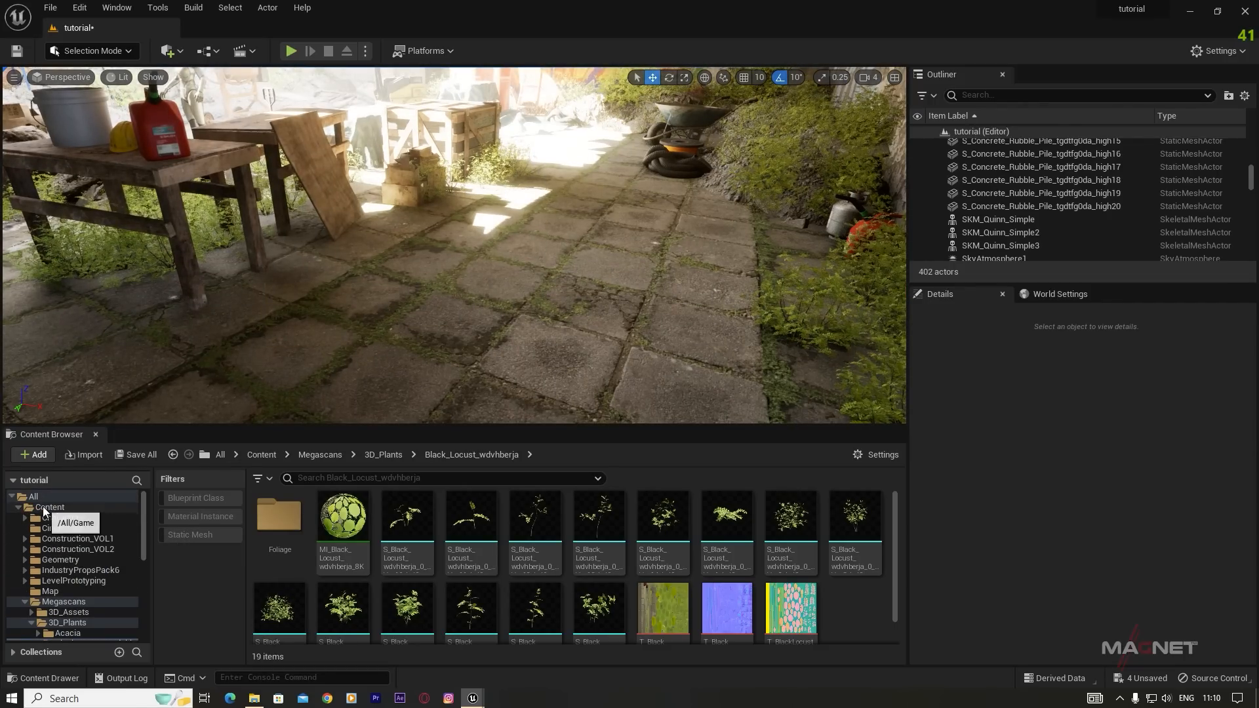
click(42, 506)
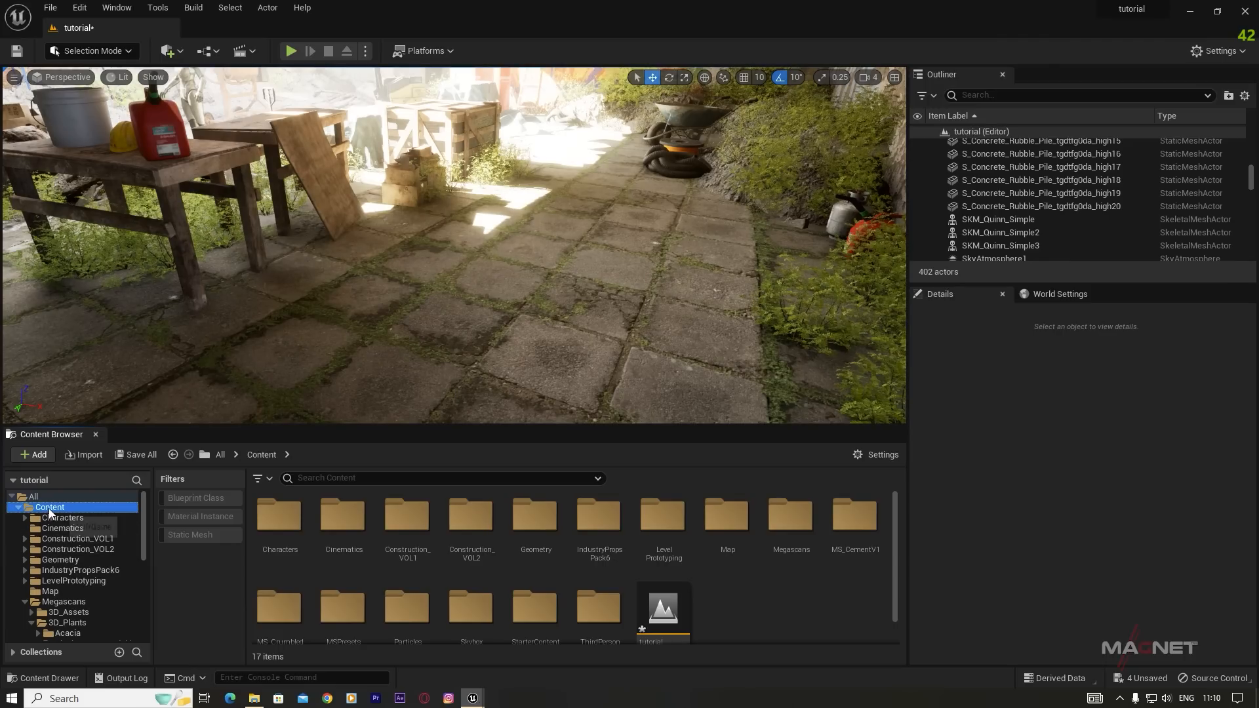
click(180, 534)
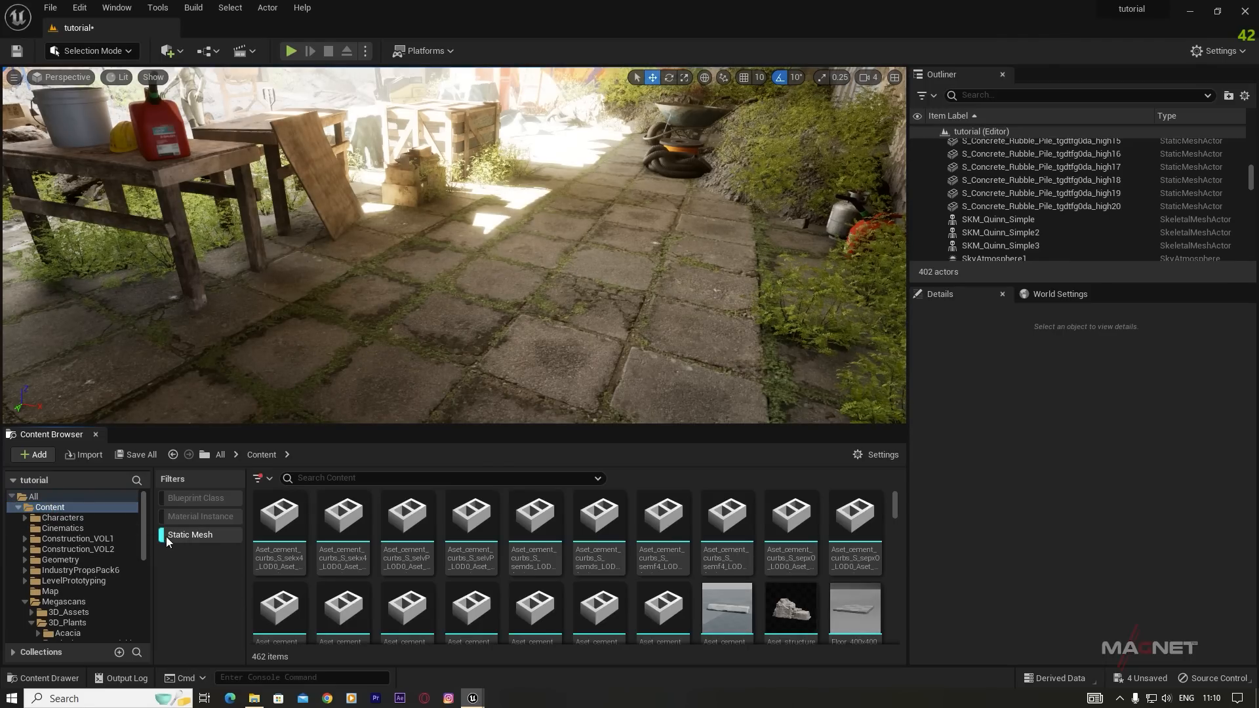
Step: Place the Megascans SM_DeadLeaves_01 mesh on the paved floor in front of the wooden table
scroll(895, 510, down, 5)
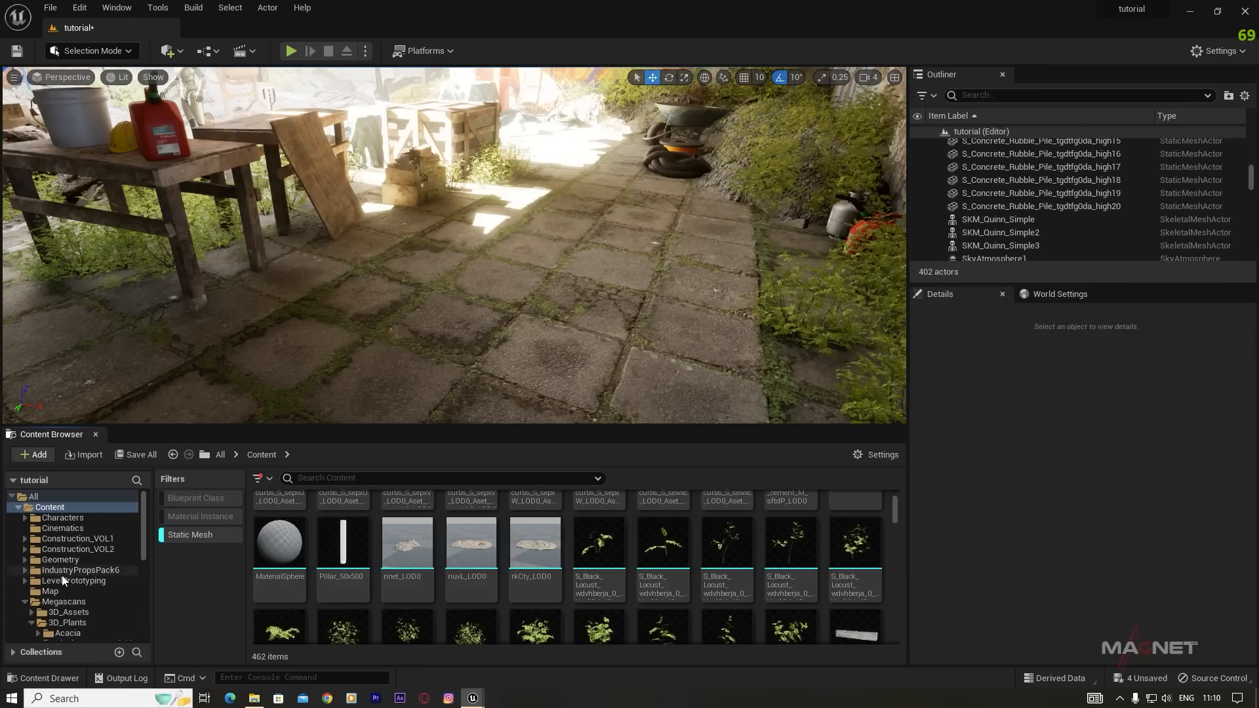
scroll(53, 569, down, 3)
click(60, 518)
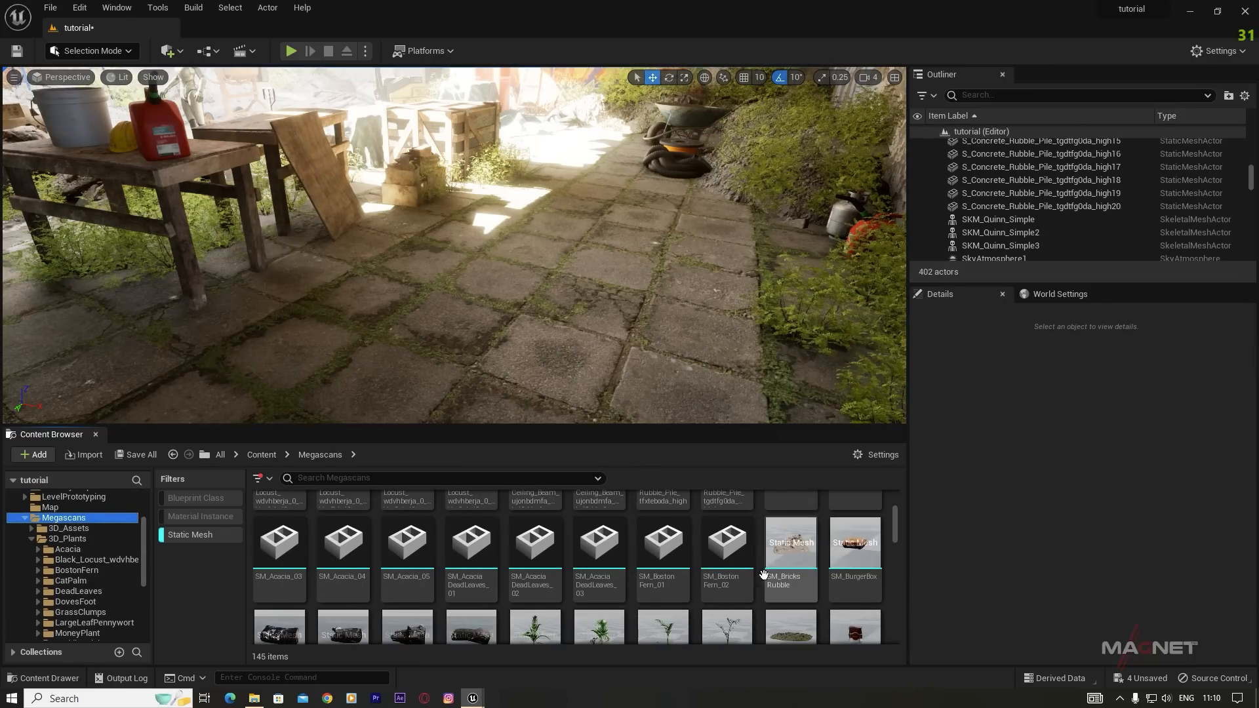
scroll(754, 574, down, 3)
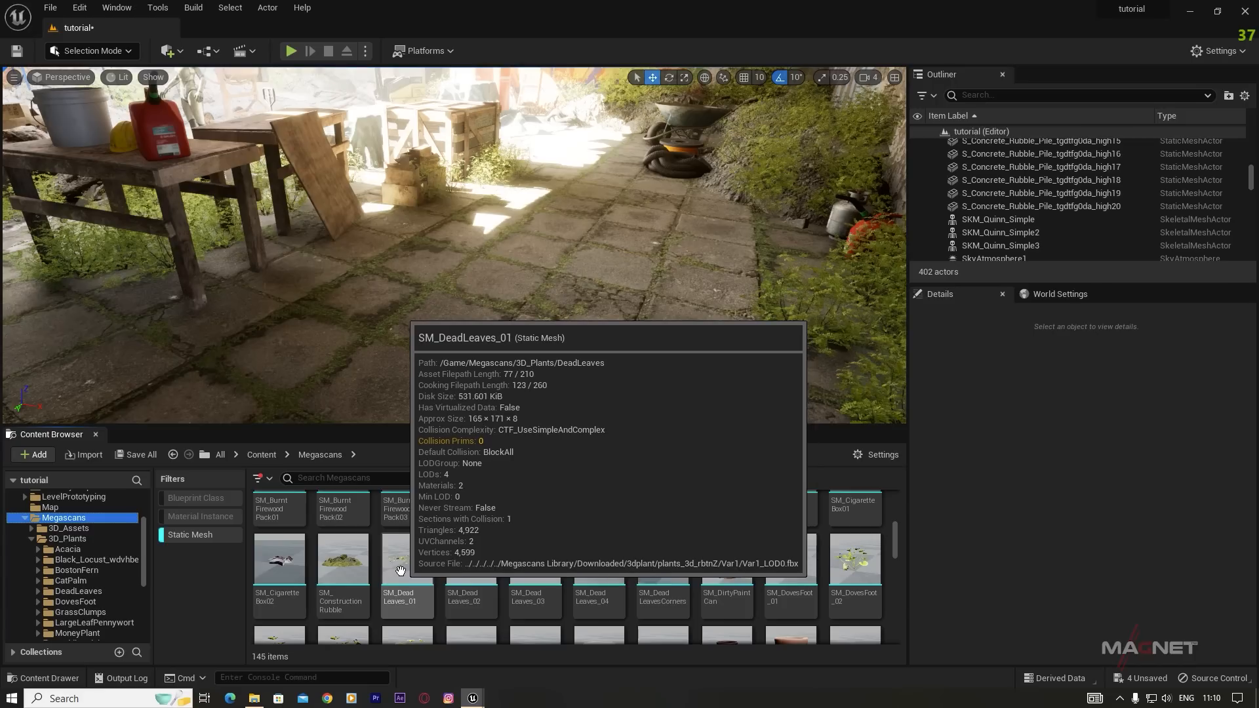
click(413, 568)
drag(413, 567, 310, 297)
key(f)
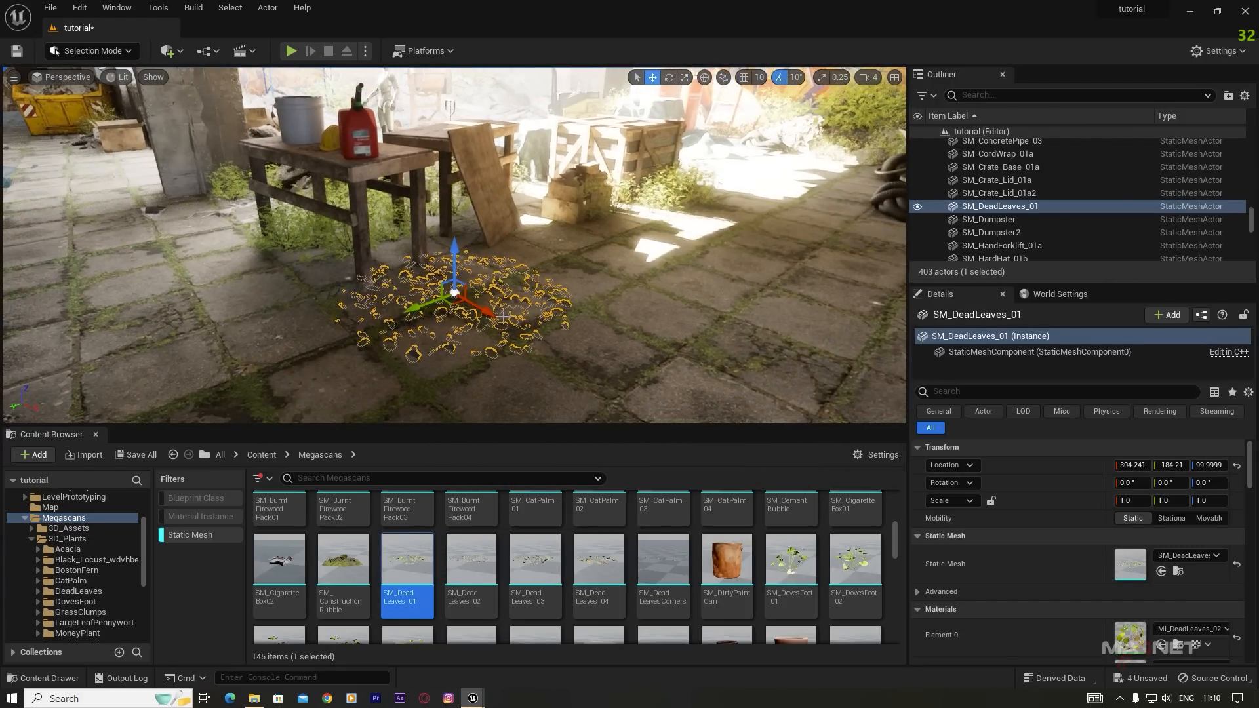
click(593, 355)
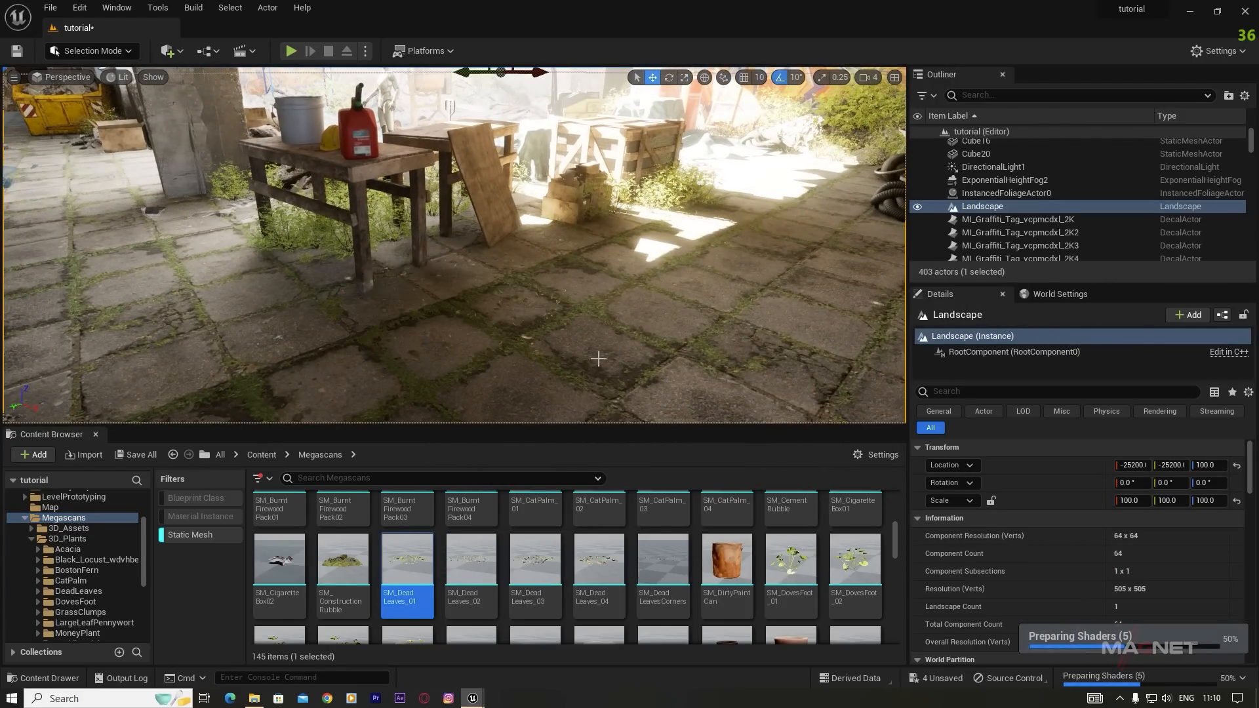
key(w)
right_drag(592, 355, 593, 366)
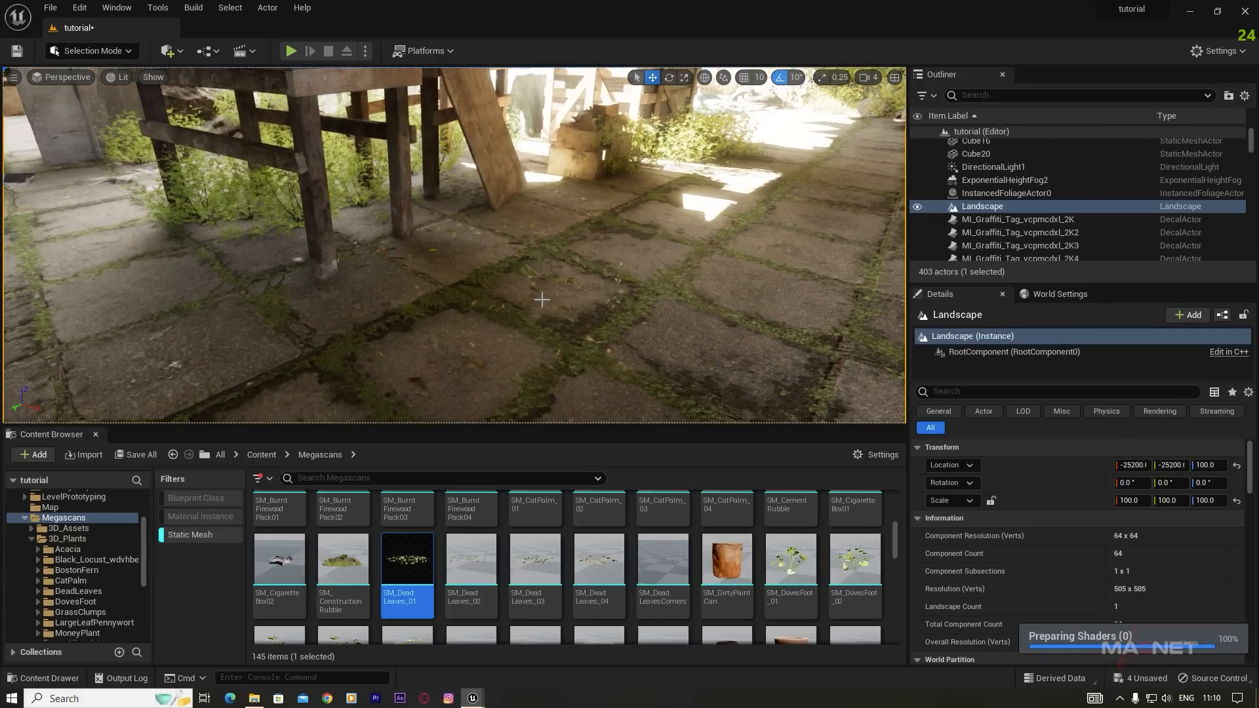
right_drag(570, 413, 645, 390)
right_drag(375, 335, 329, 329)
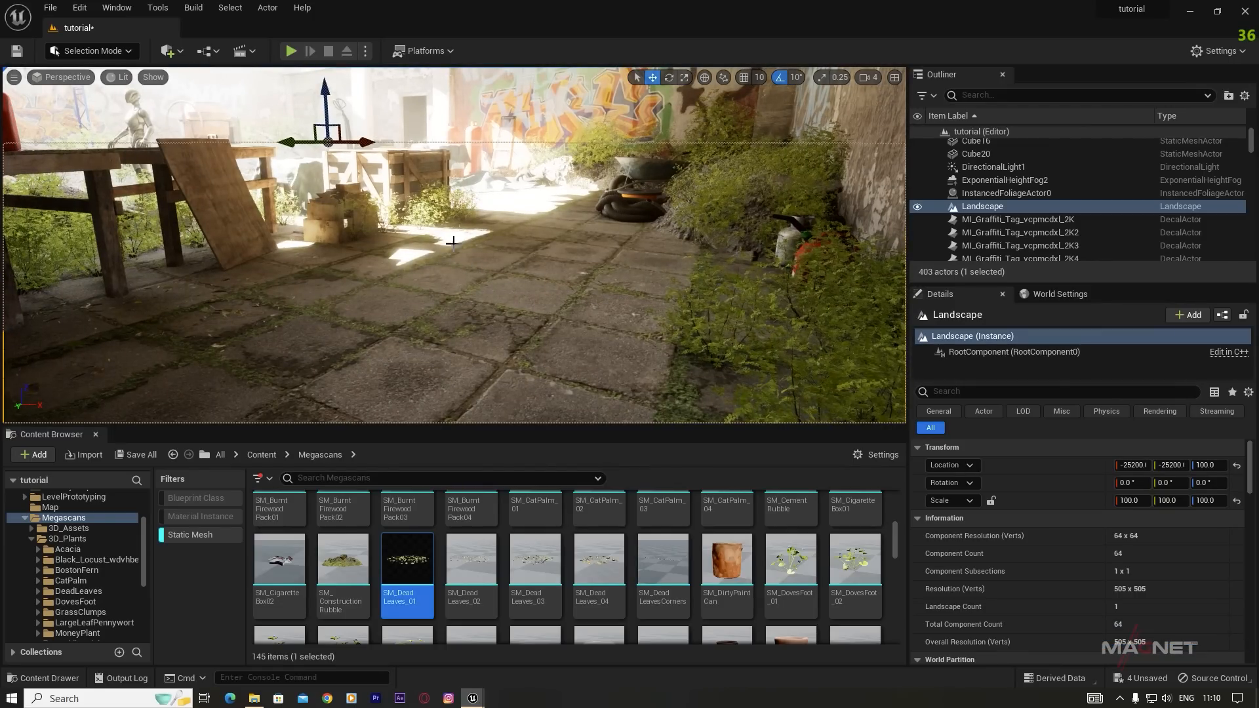
Step: Add SM_DeadLeaves_01 to SM_DeadLeaves_04 and SM_DeadLeavesCorners as foliage types and select all five for painting
click(125, 51)
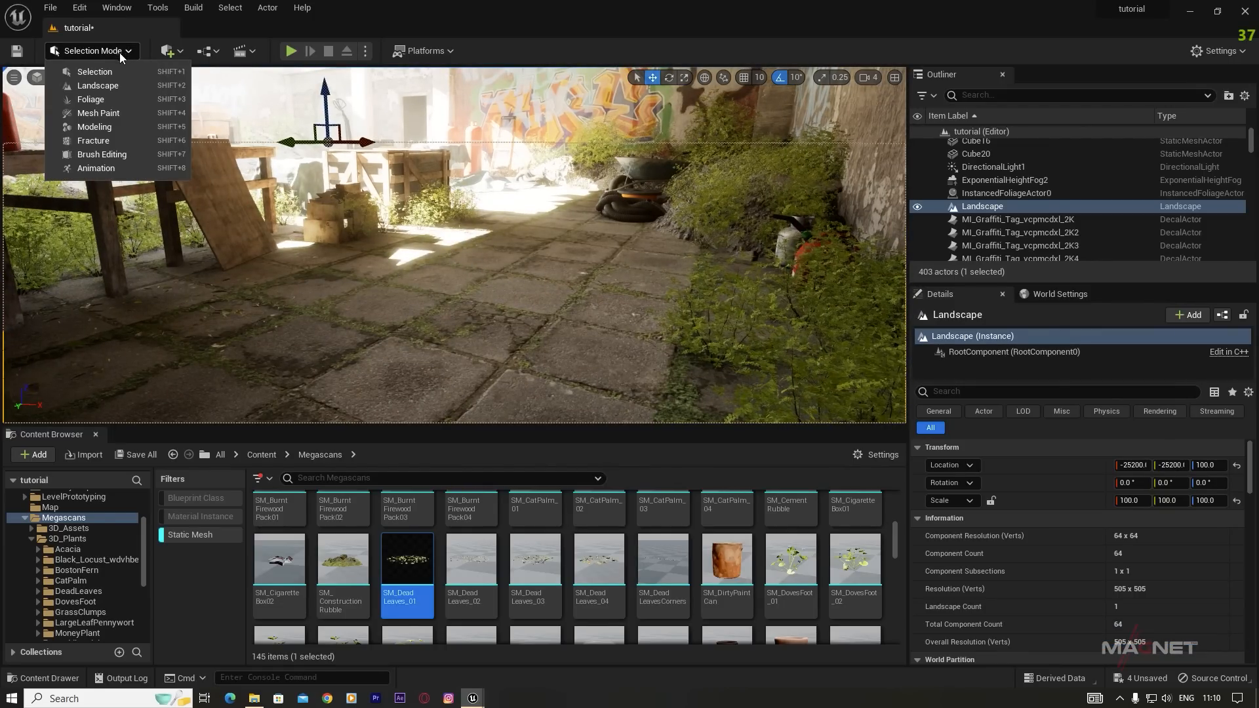
click(85, 98)
scroll(138, 379, down, 2)
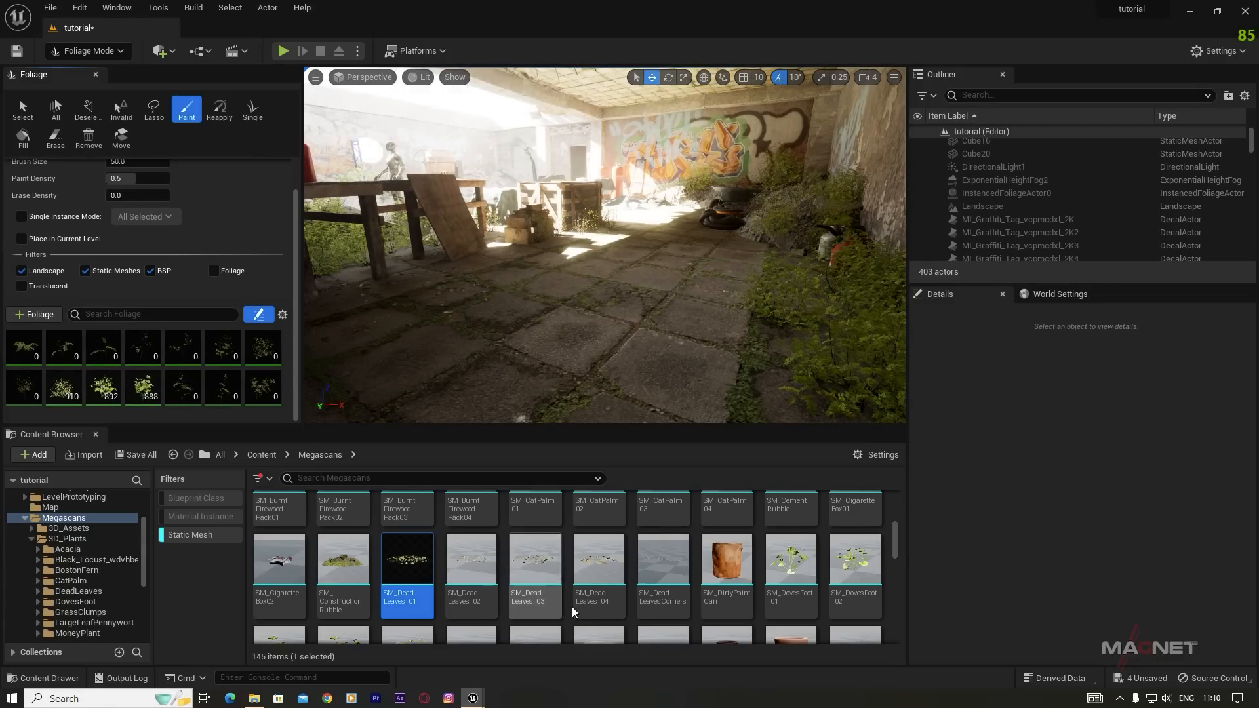
shift+click(662, 563)
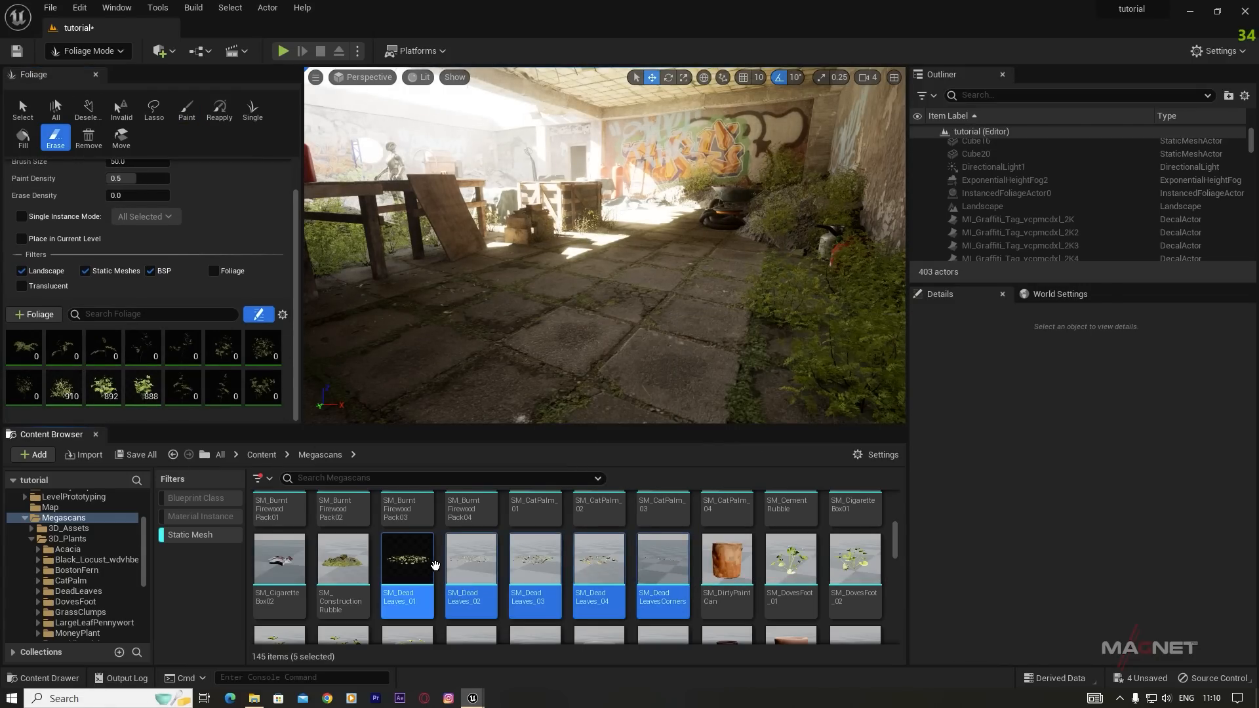
drag(433, 565, 137, 392)
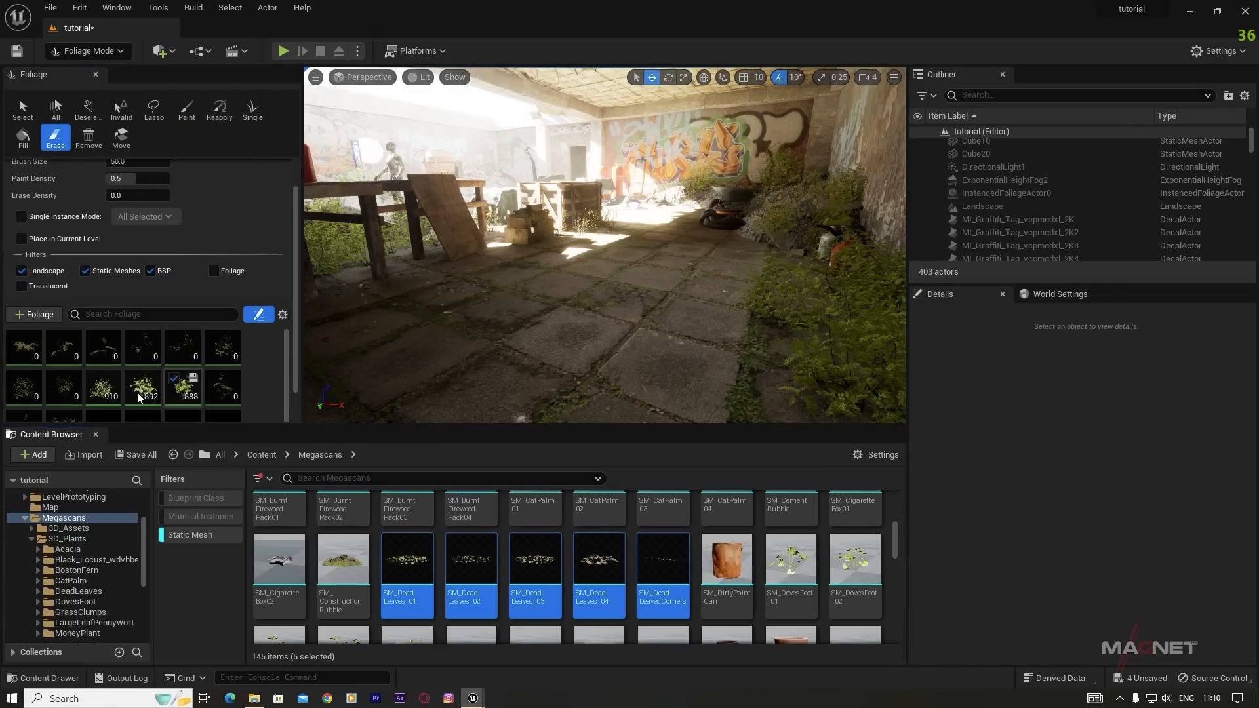
scroll(135, 387, down, 2)
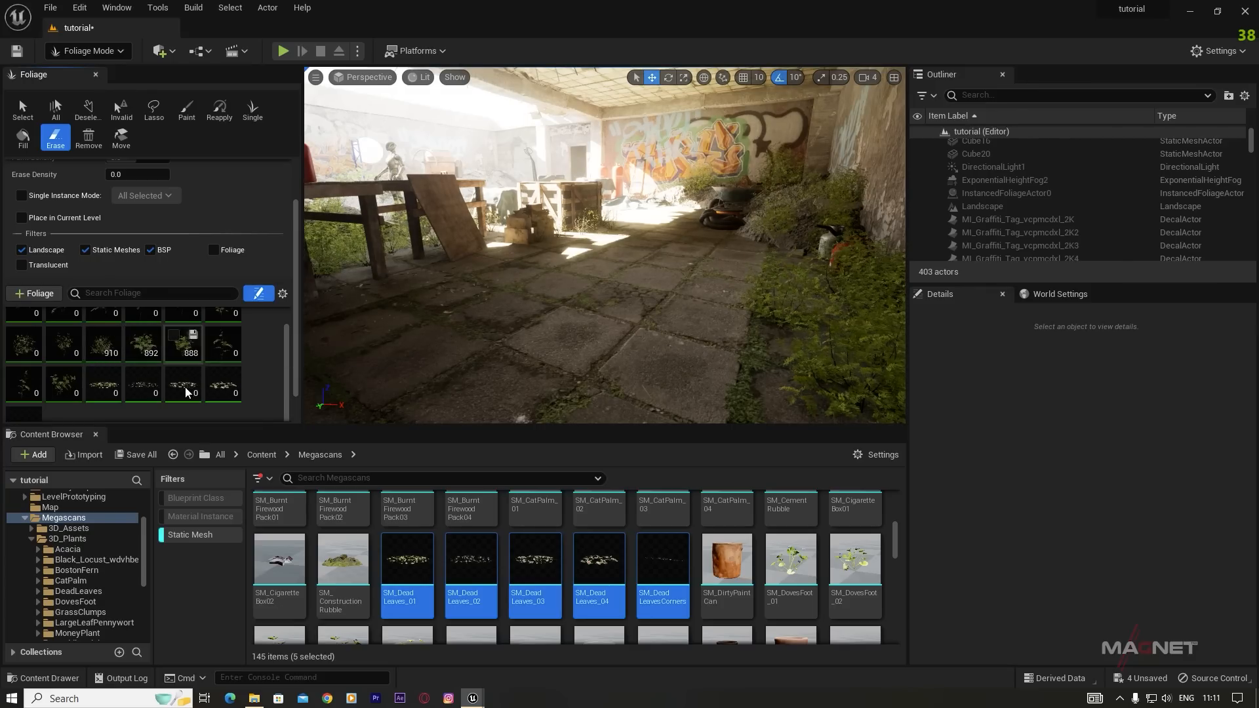
scroll(185, 392, down, 2)
click(114, 358)
shift+click(25, 392)
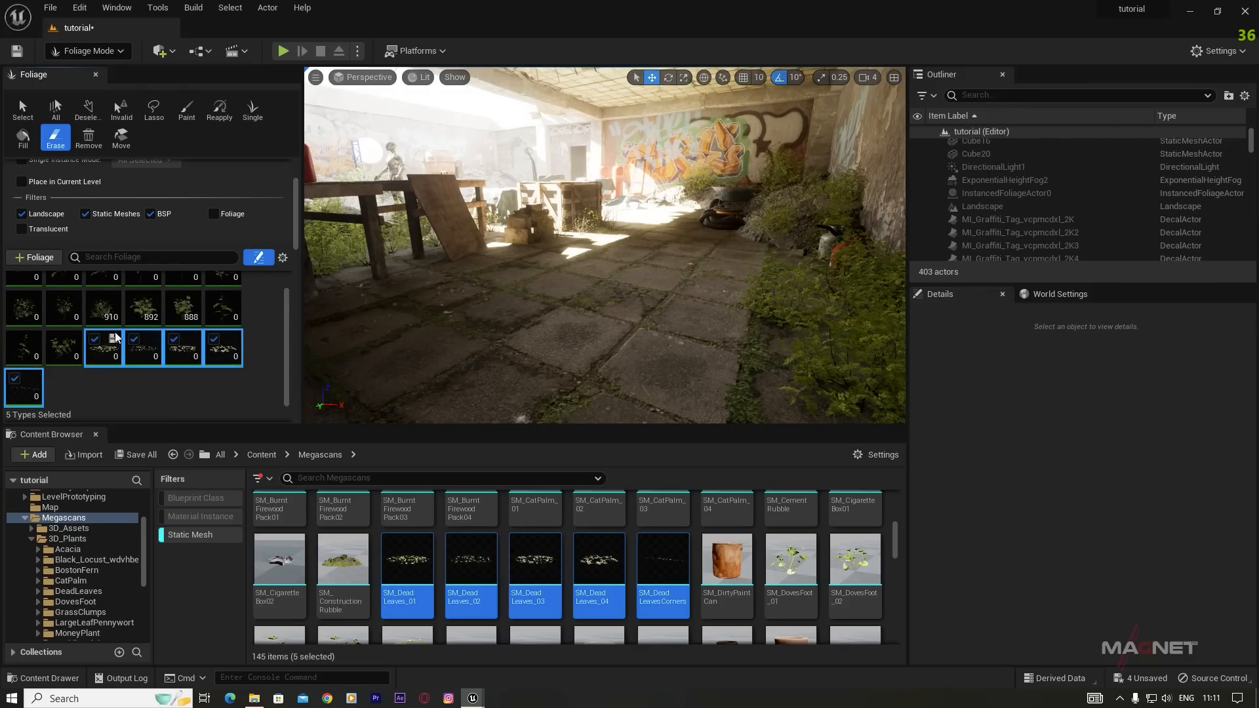
Step: Try painting the dead leaves on the paved floor at default settings, then erase the test patch
click(562, 321)
mouse_move(652, 279)
mouse_down()
mouse_move(598, 289)
mouse_move(548, 267)
mouse_move(578, 278)
mouse_up()
key(w)
mouse_move(579, 278)
right_down()
mouse_move(593, 281)
mouse_move(537, 318)
mouse_move(580, 316)
mouse_move(539, 320)
right_up()
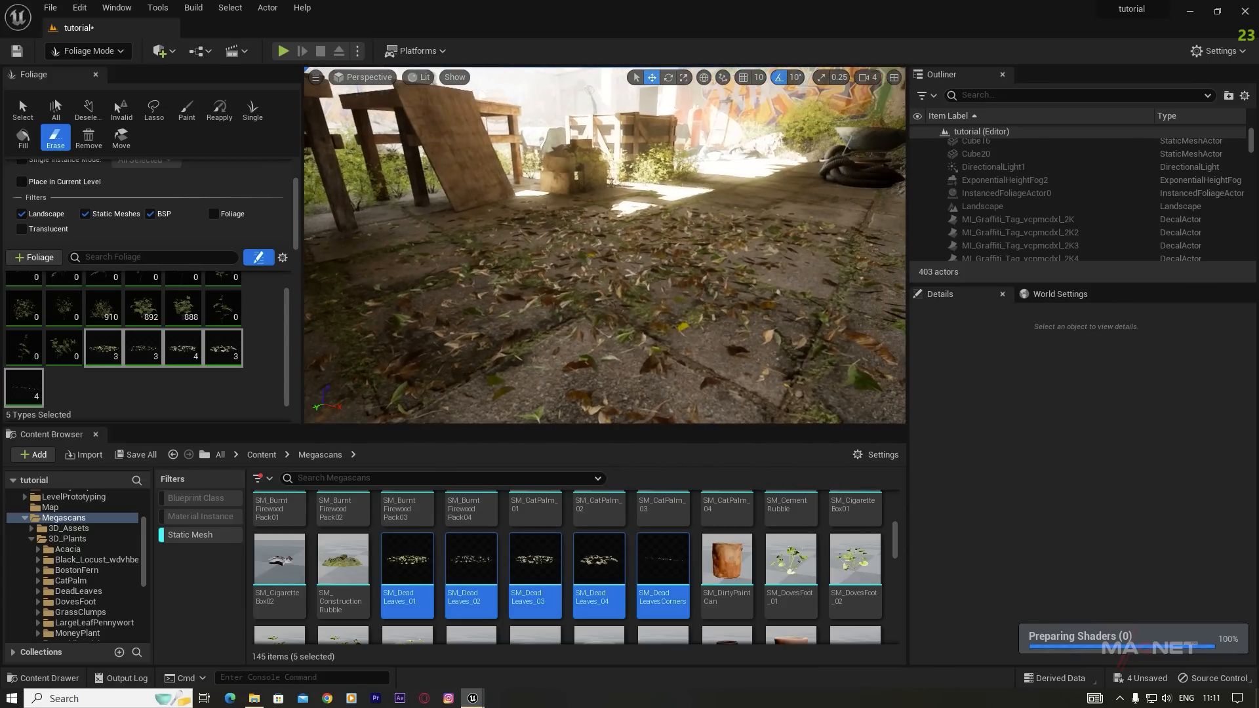
mouse_move(542, 299)
mouse_down()
mouse_move(616, 329)
mouse_move(444, 326)
mouse_move(646, 301)
mouse_move(741, 241)
mouse_move(790, 343)
mouse_move(683, 281)
mouse_up()
Step: Set the dead leaves foliage types to density 200 and a Scale X range of 0.4 minimum to 0.5 maximum
click(186, 108)
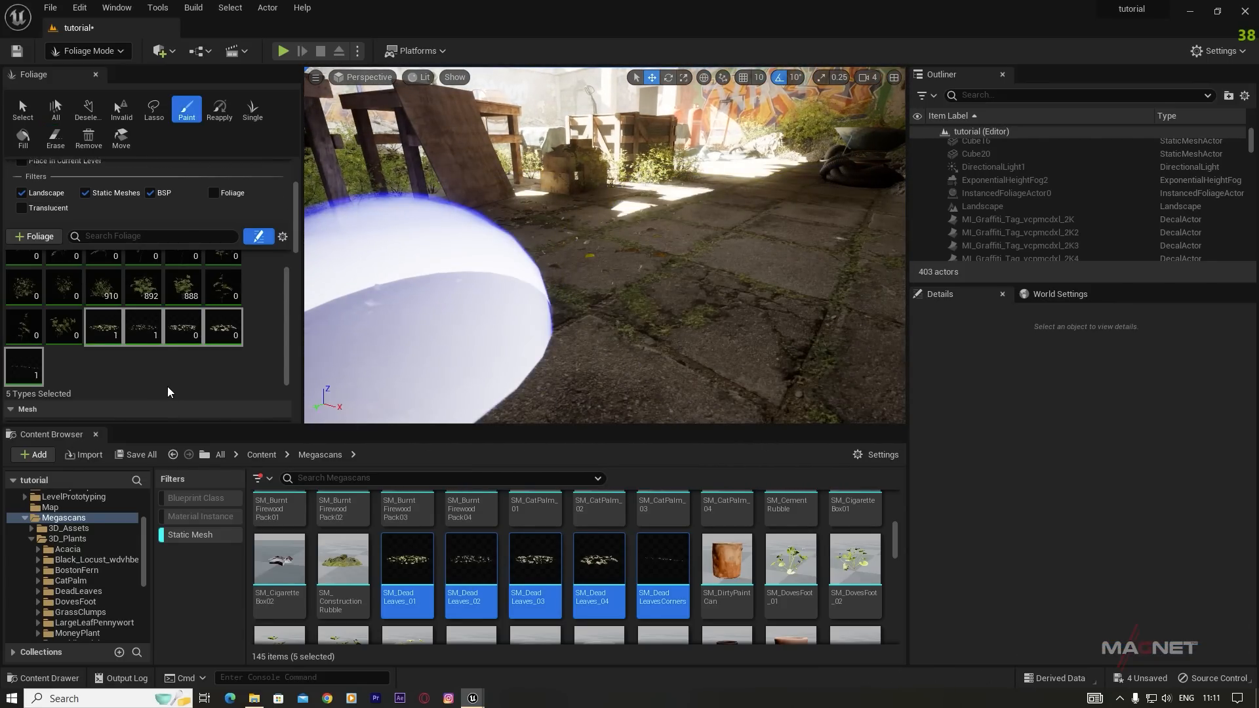
scroll(204, 325, down, 3)
scroll(203, 326, down, 4)
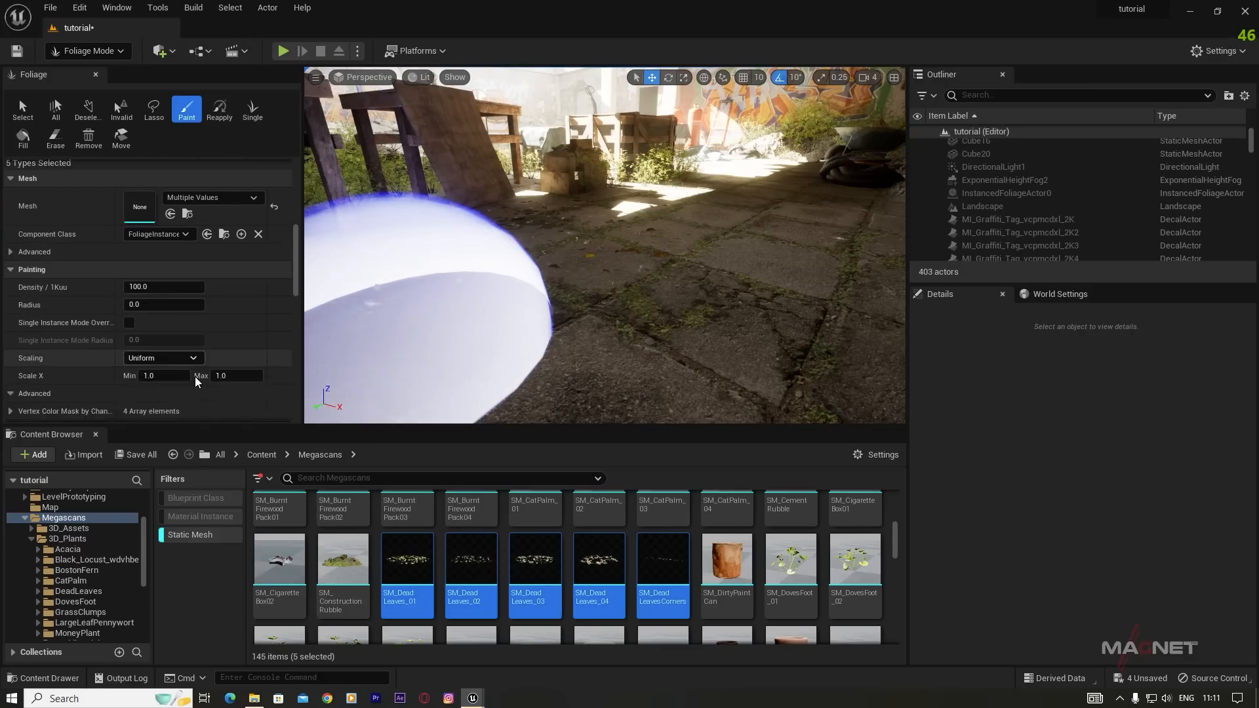
drag(160, 354, 140, 355)
click(154, 354)
text(0.4)
key(Tab)
key(BackSpace)
text(0.5)
click(212, 379)
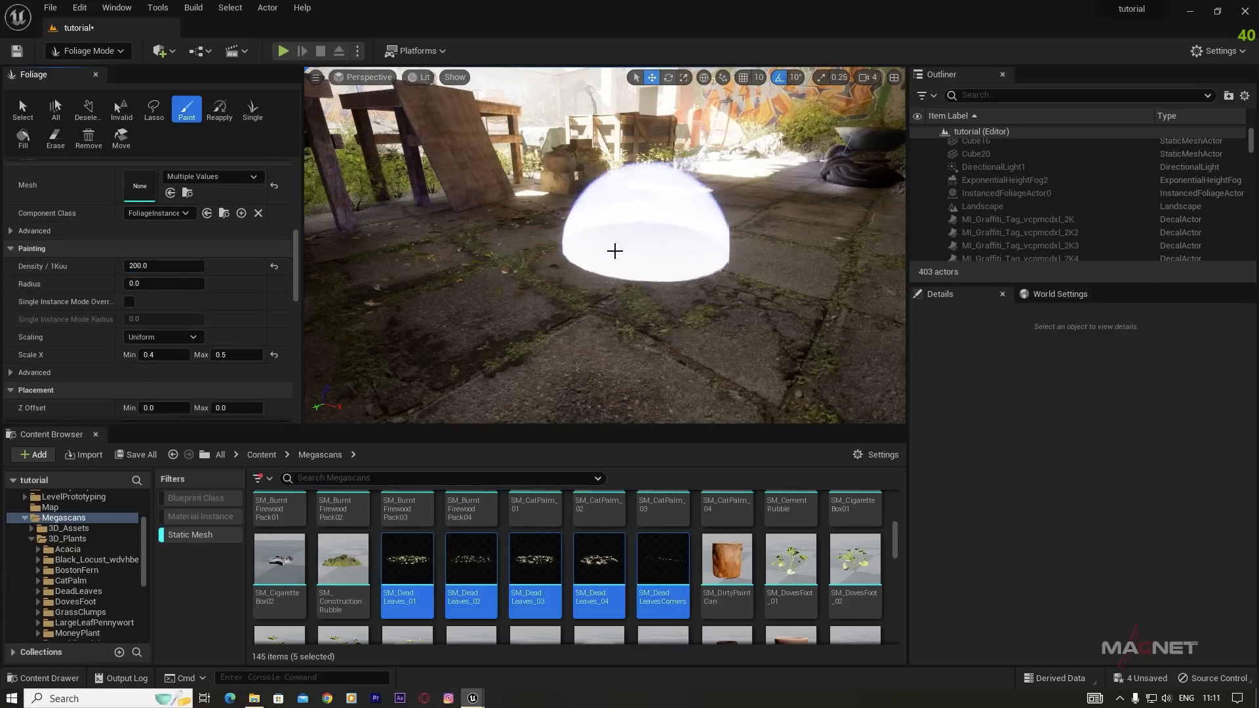
Step: Paint the scaled-down dead leaves across the paved floor in front of the tables
mouse_move(616, 258)
right_down()
mouse_move(681, 258)
mouse_move(622, 298)
right_up()
right_drag(683, 325, 671, 262)
mouse_move(716, 325)
right_down()
mouse_move(554, 247)
mouse_move(716, 161)
mouse_move(646, 326)
mouse_move(543, 294)
mouse_move(695, 302)
mouse_move(773, 351)
mouse_move(378, 341)
mouse_move(621, 328)
mouse_move(564, 308)
mouse_move(620, 323)
right_up()
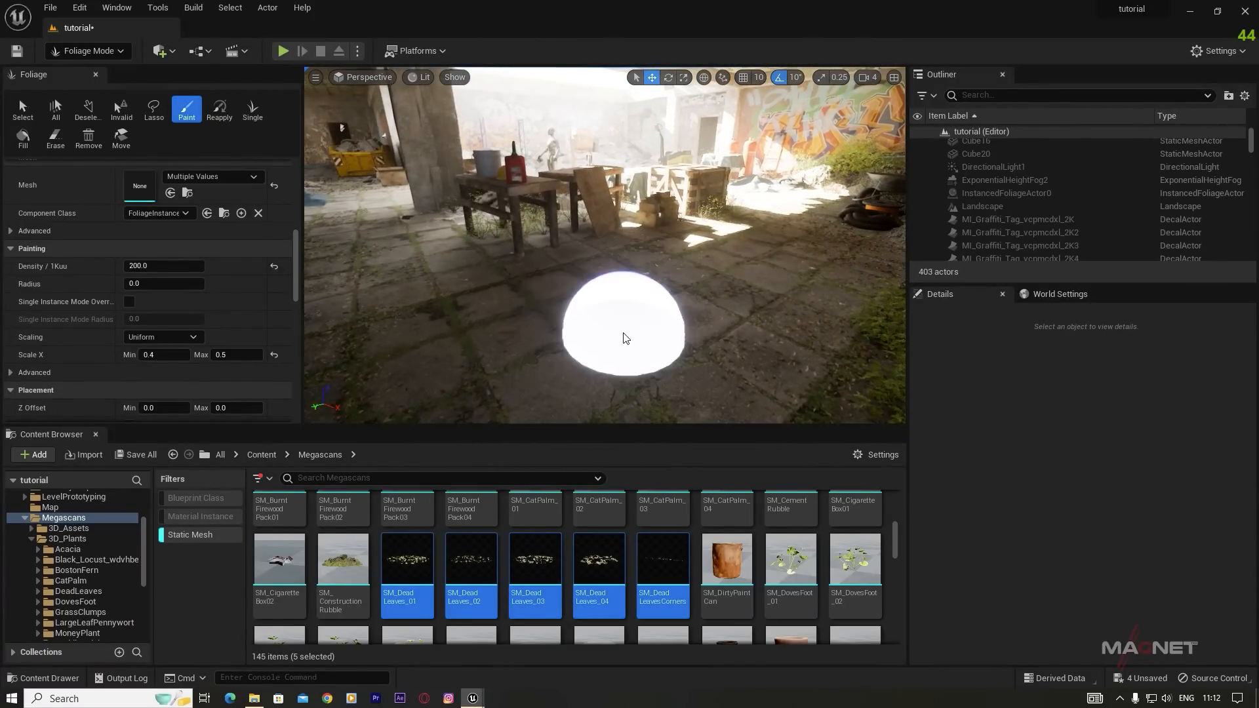
Step: Add the SM_DovesFoot_01 to SM_DovesFoot_06 meshes to the foliage types
scroll(610, 556, down, 3)
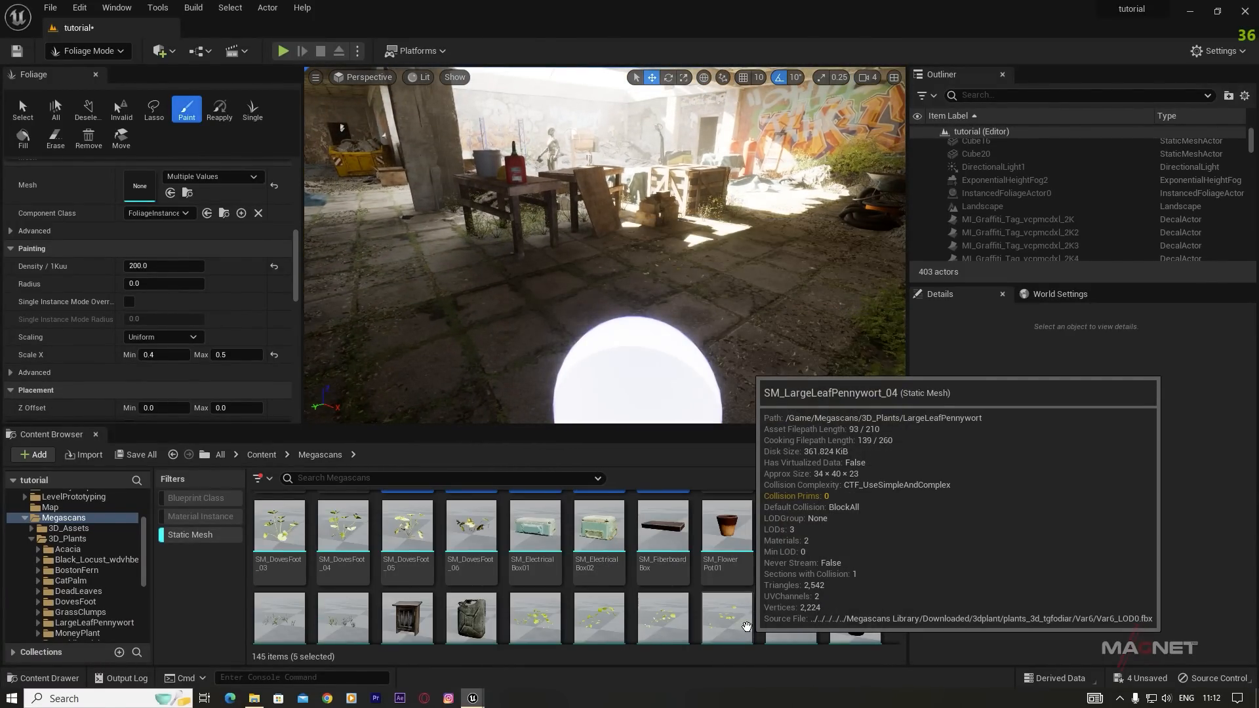
click(280, 556)
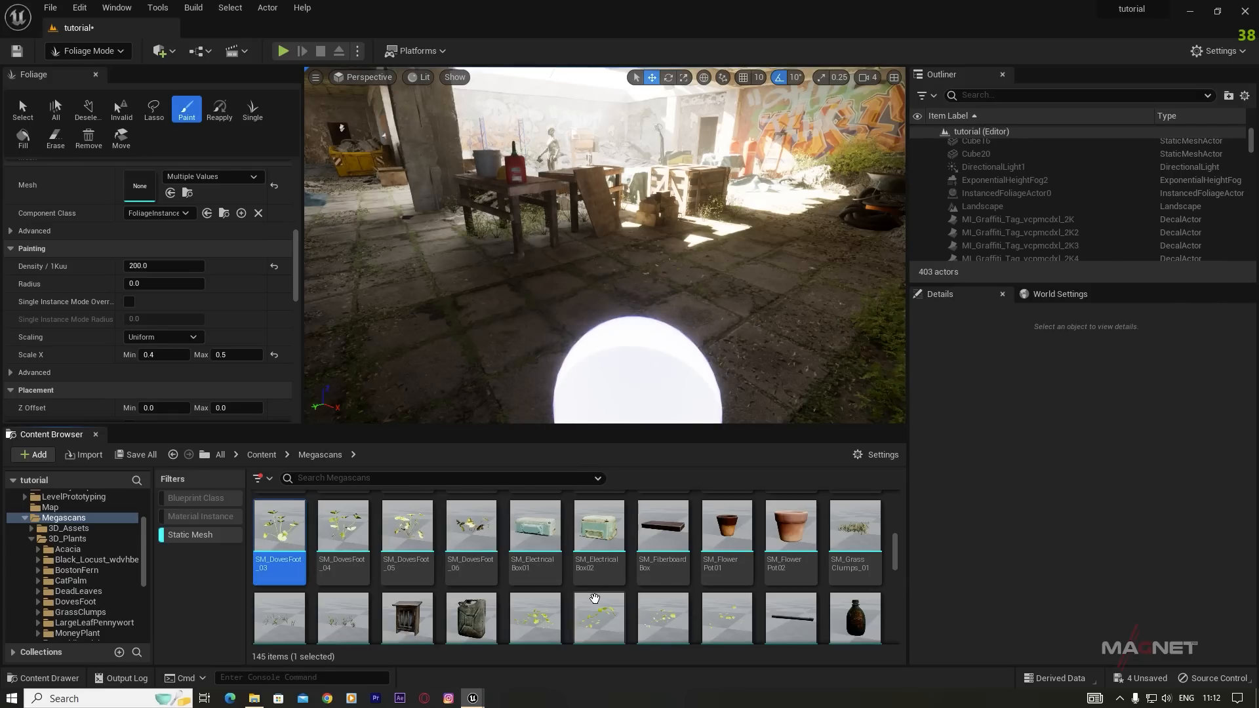
scroll(594, 598, up, 1)
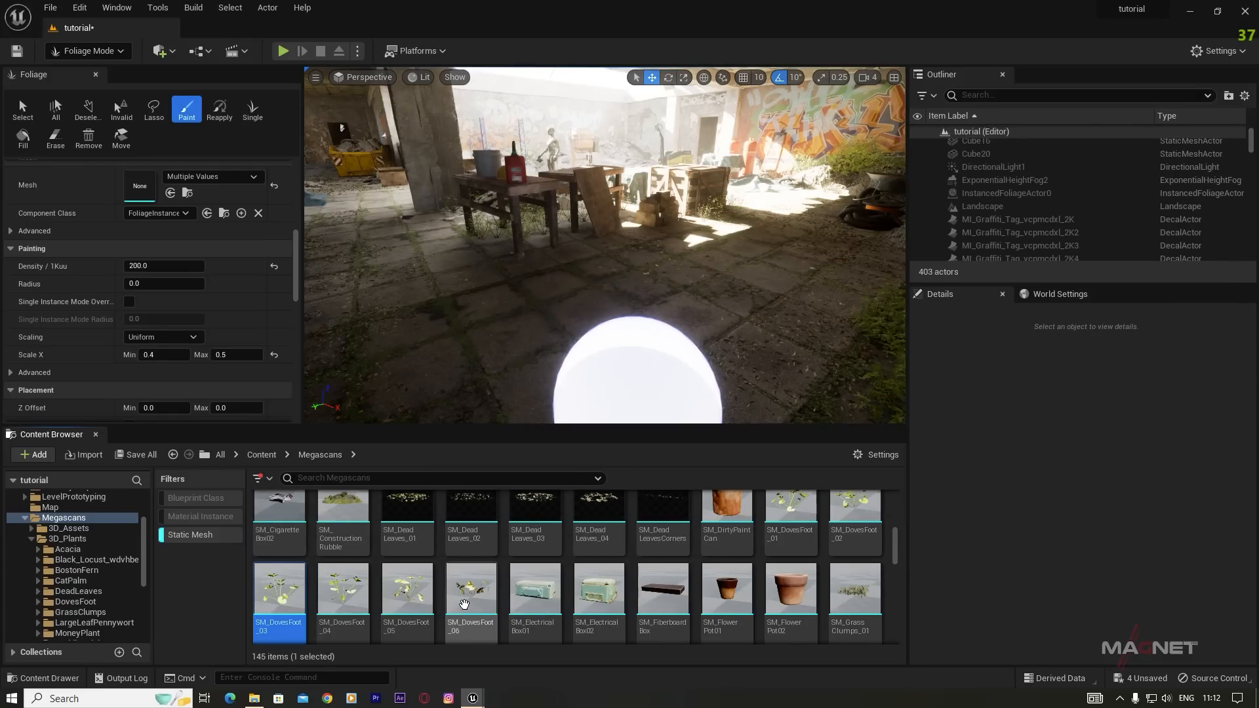
click(463, 605)
shift+click(790, 525)
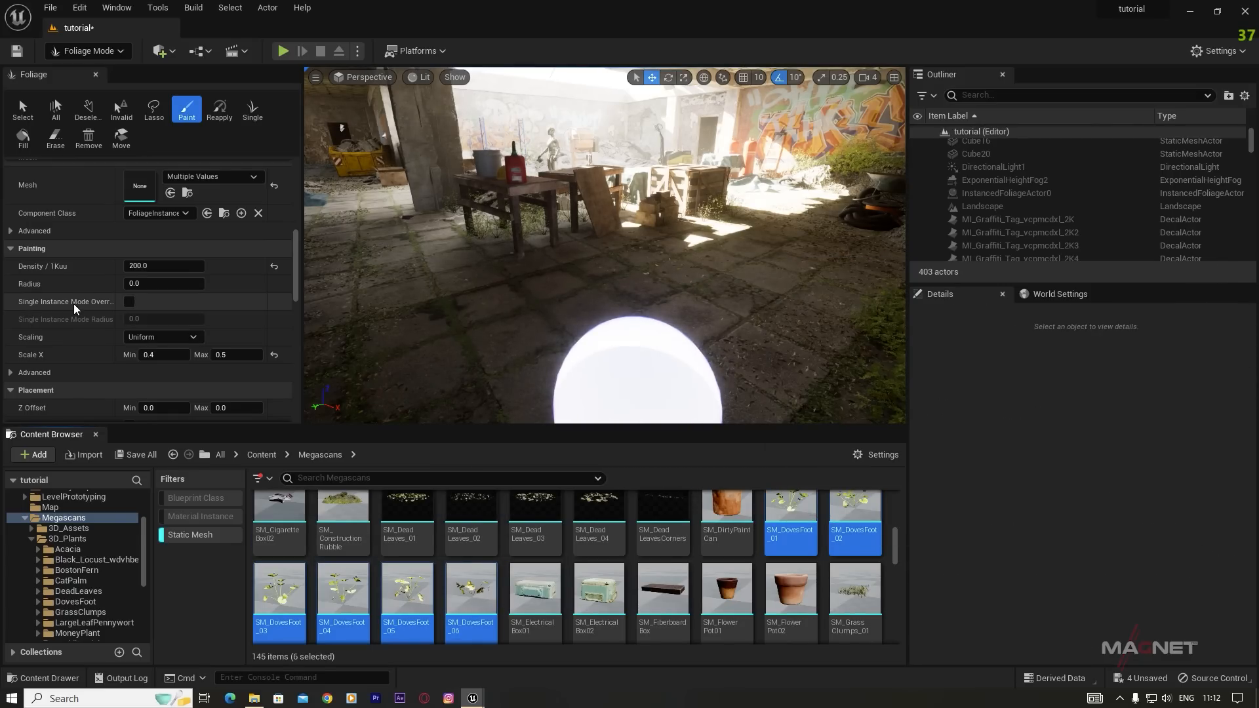
scroll(101, 322, down, 5)
scroll(103, 321, up, 10)
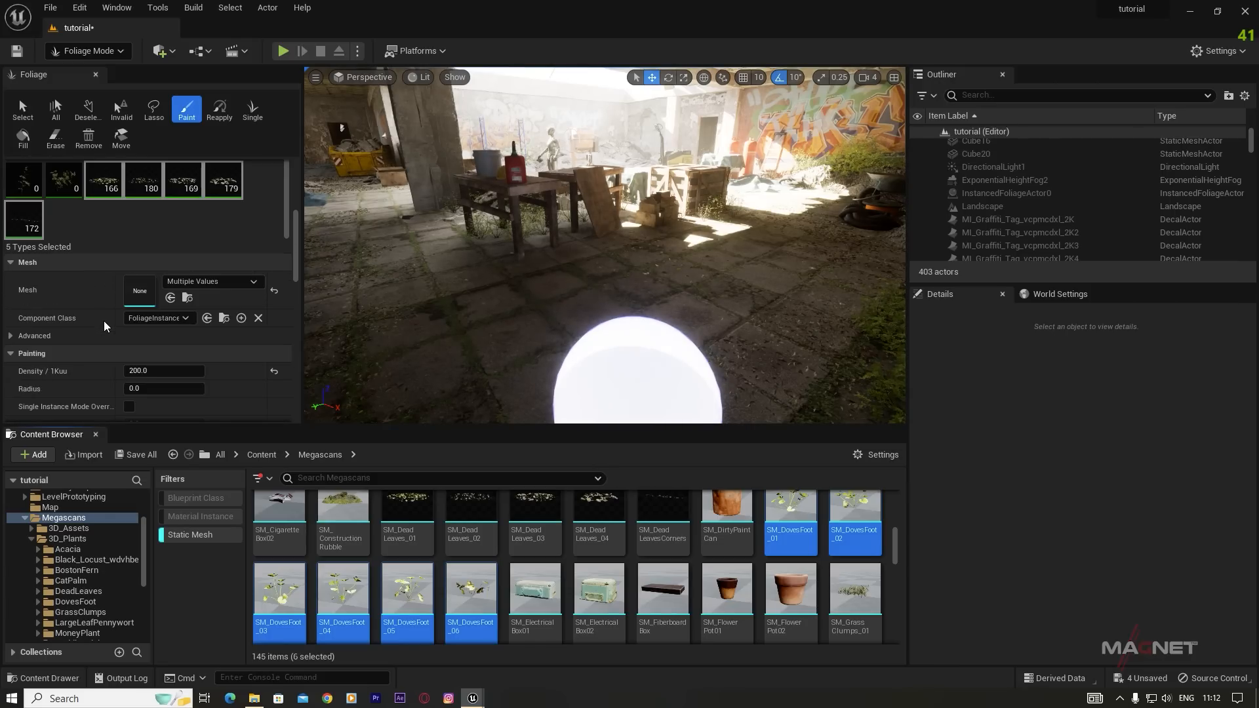
scroll(104, 320, up, 2)
drag(402, 613, 128, 250)
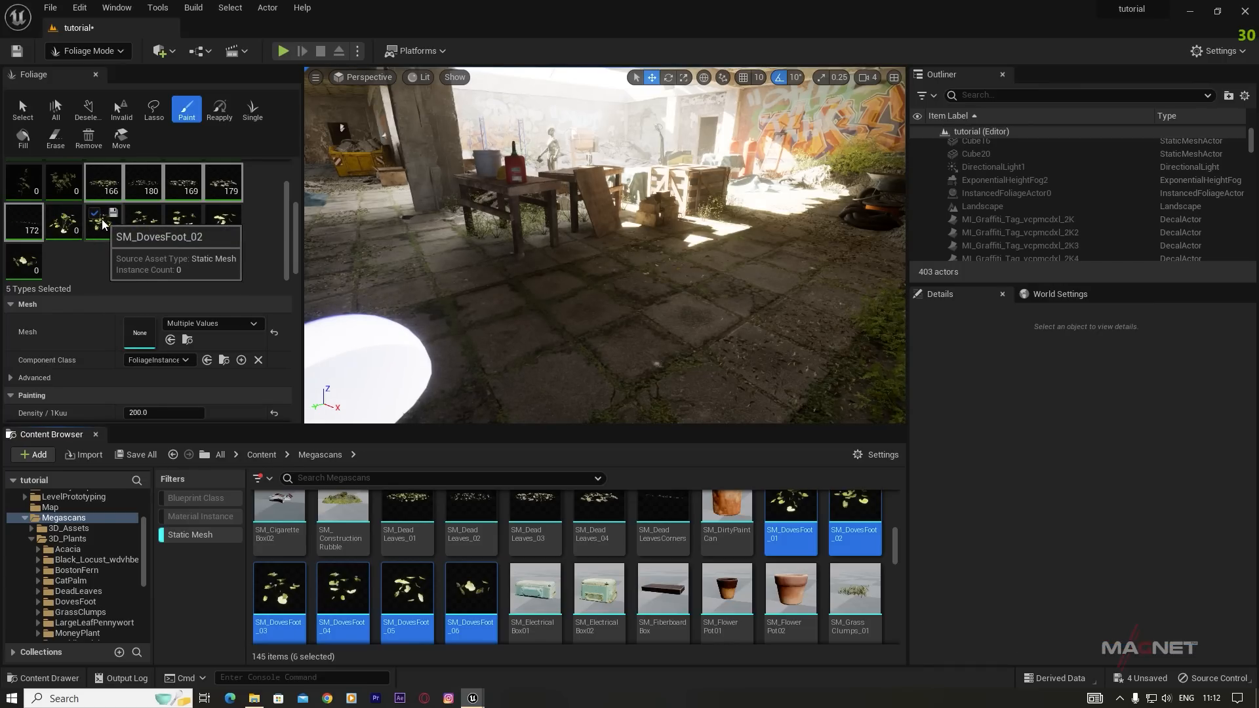
Step: Deactivate the other foliage types, then select and activate only the six Dovesfoot types for painting
key(ctrl+a)
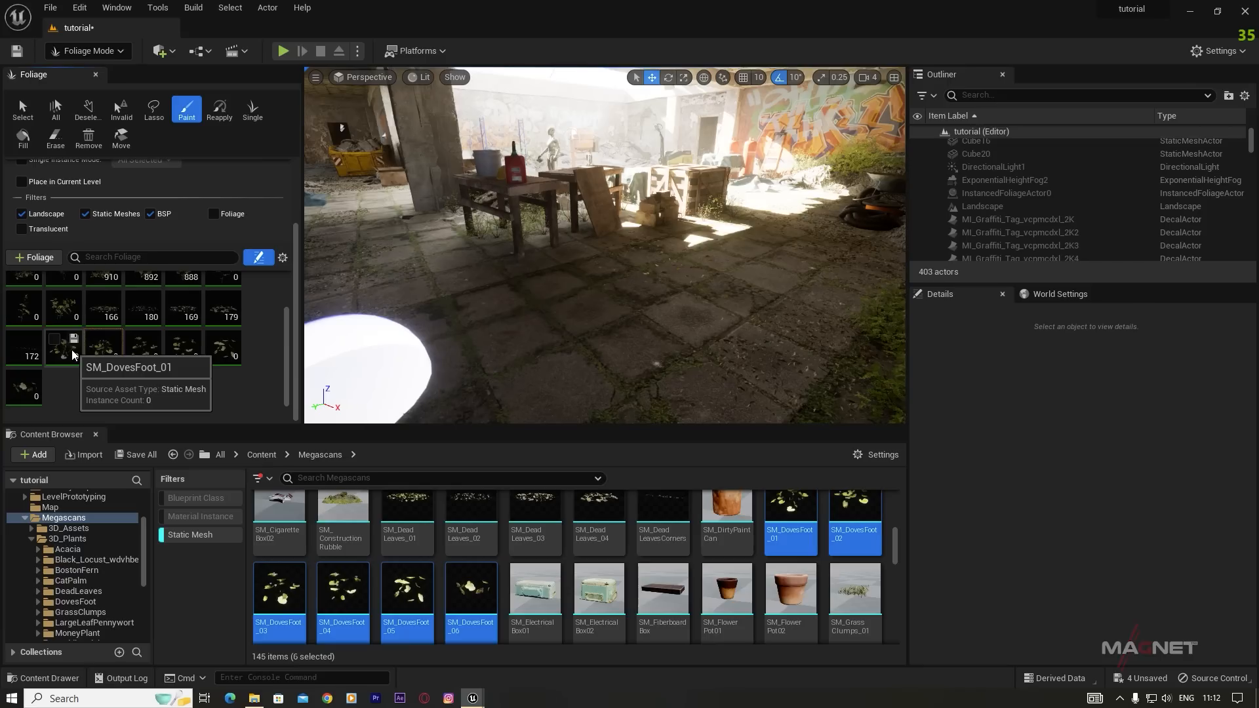
click(73, 351)
scroll(42, 394, down, 4)
shift+click(24, 263)
click(54, 214)
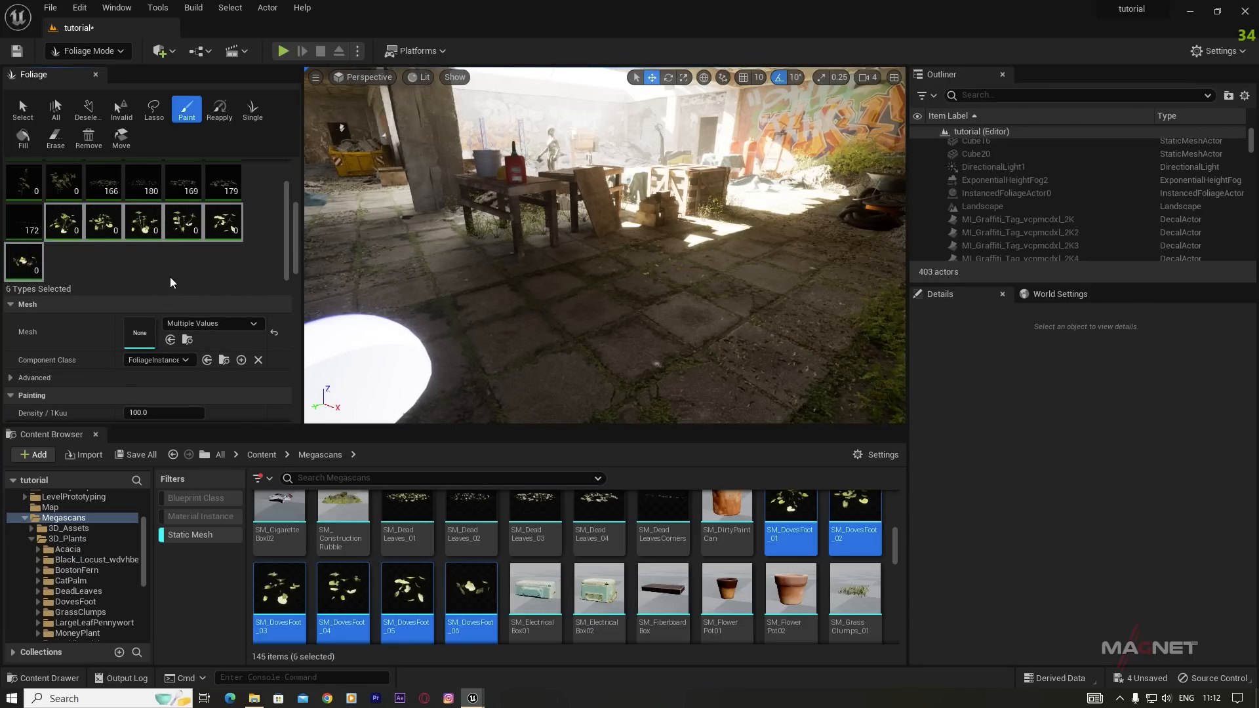
Step: Try painting Dovesfoot at density 100 and scale 1 on the paved floor, then erase the test patch
mouse_move(564, 293)
mouse_down()
mouse_move(632, 297)
mouse_move(680, 321)
mouse_move(638, 343)
mouse_up()
mouse_move(638, 342)
right_down()
mouse_move(623, 354)
mouse_move(633, 315)
right_up()
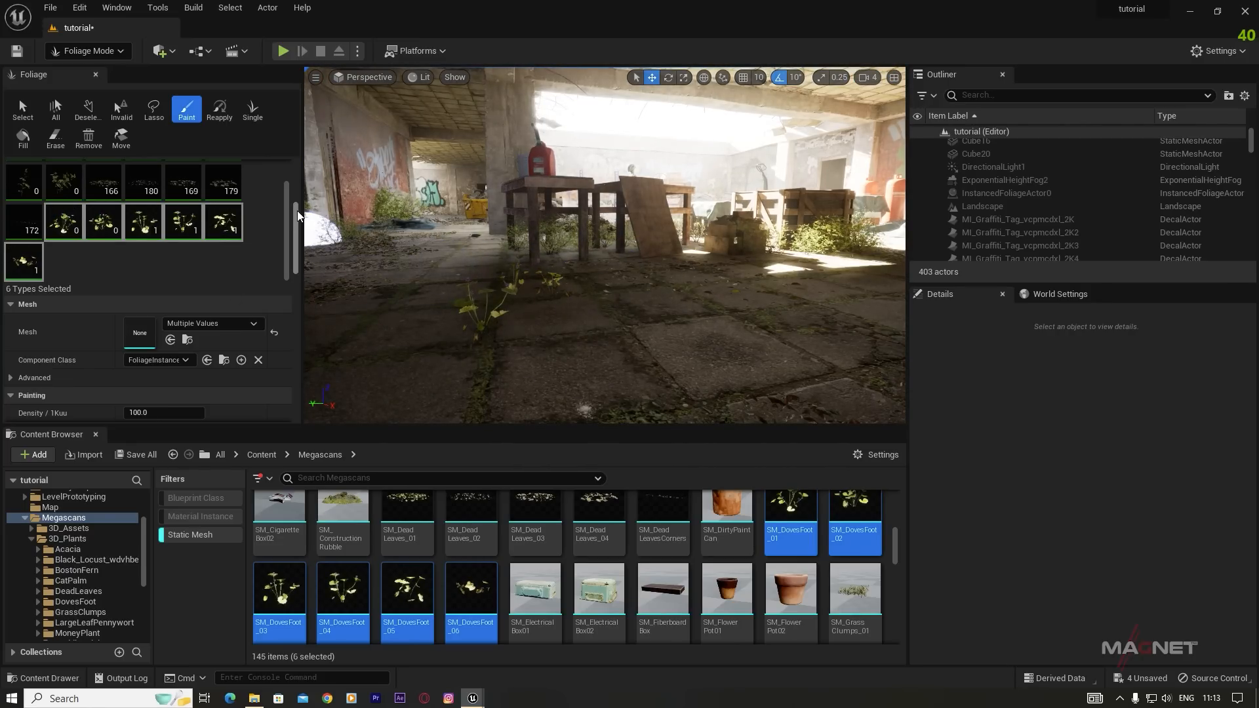
mouse_move(459, 318)
shift+mouse_down()
mouse_move(587, 264)
mouse_move(399, 255)
shift+mouse_up()
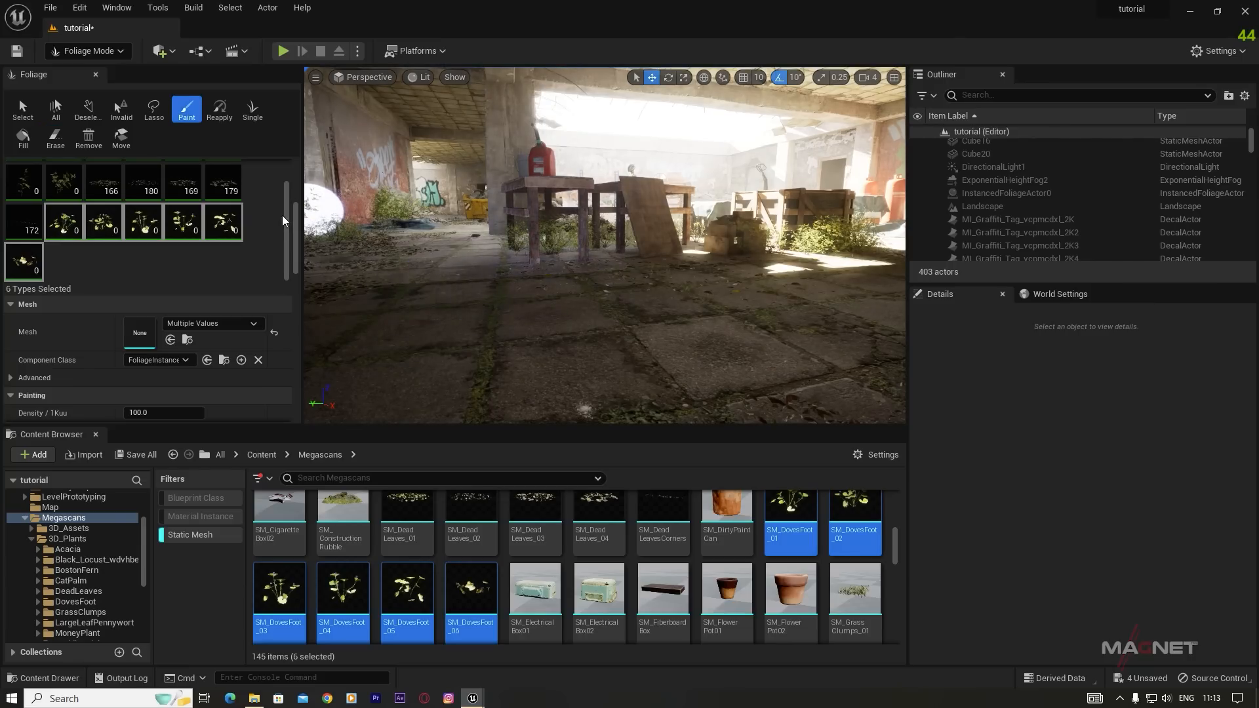
Step: Set the six Dovesfoot foliage types to a Scale X range of 0.2 minimum to 0.5 maximum and density 500
drag(288, 192, 297, 240)
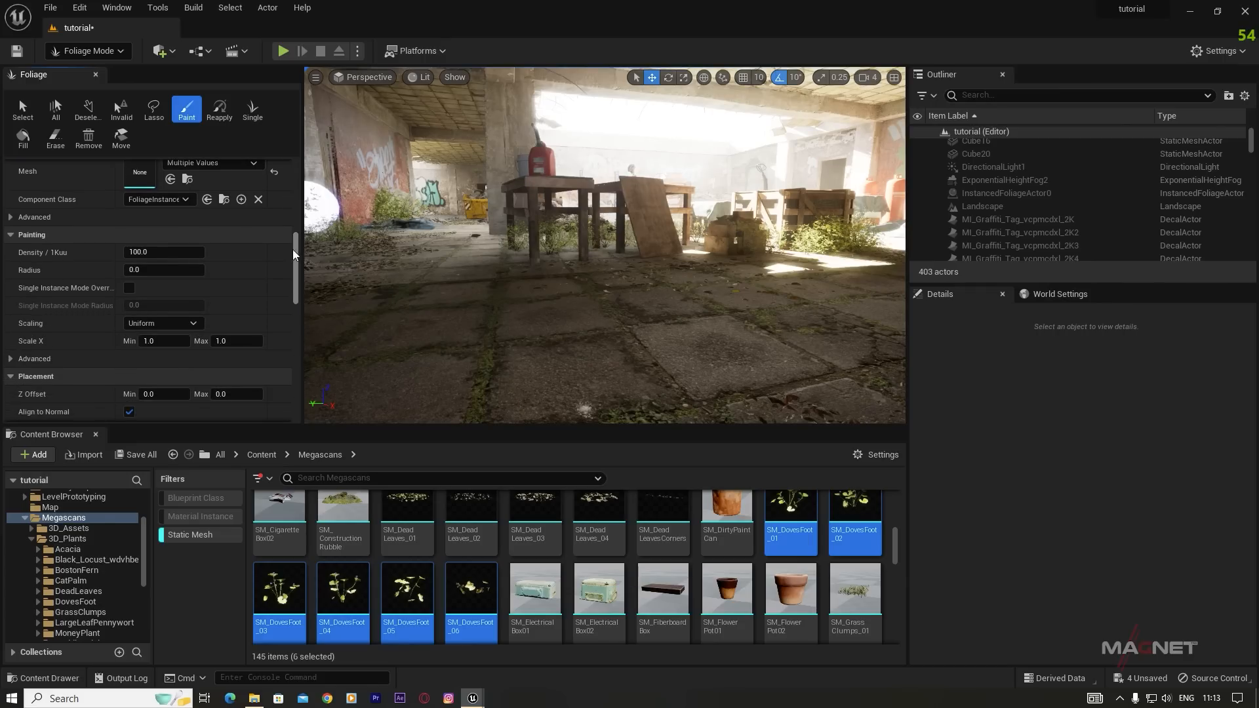
click(156, 341)
key(BackSpace)
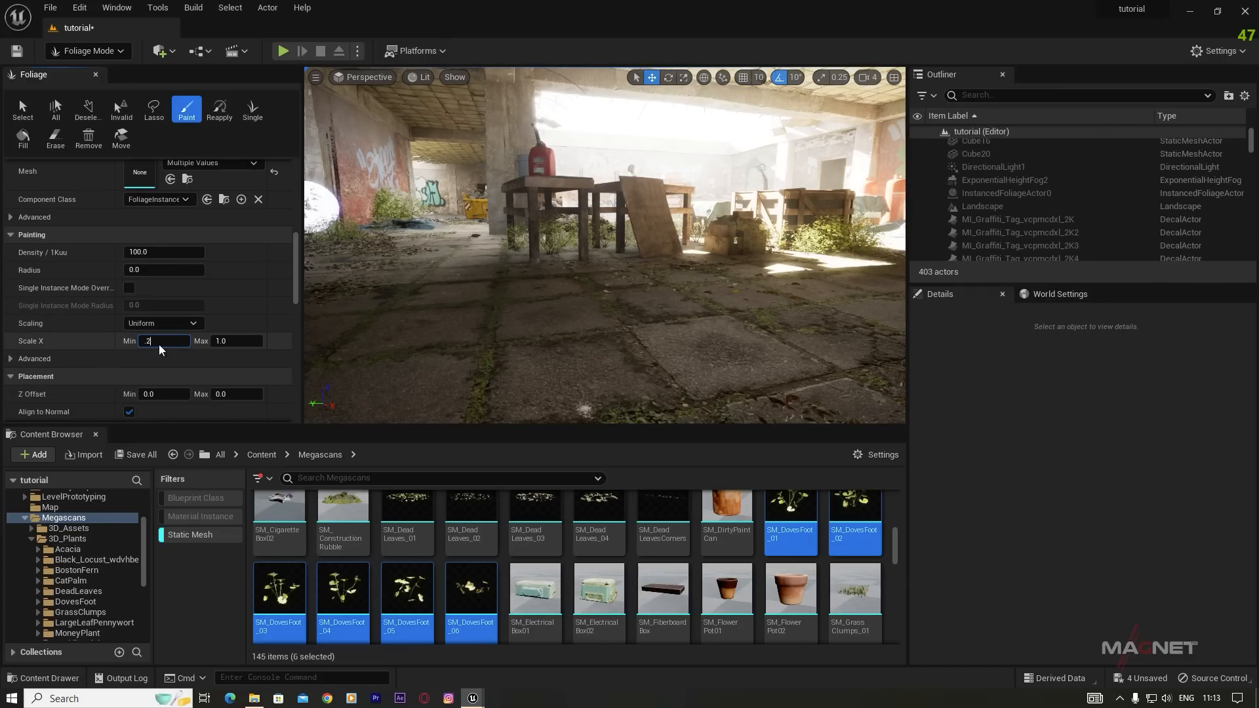
click(219, 341)
text(.5)
key(Return)
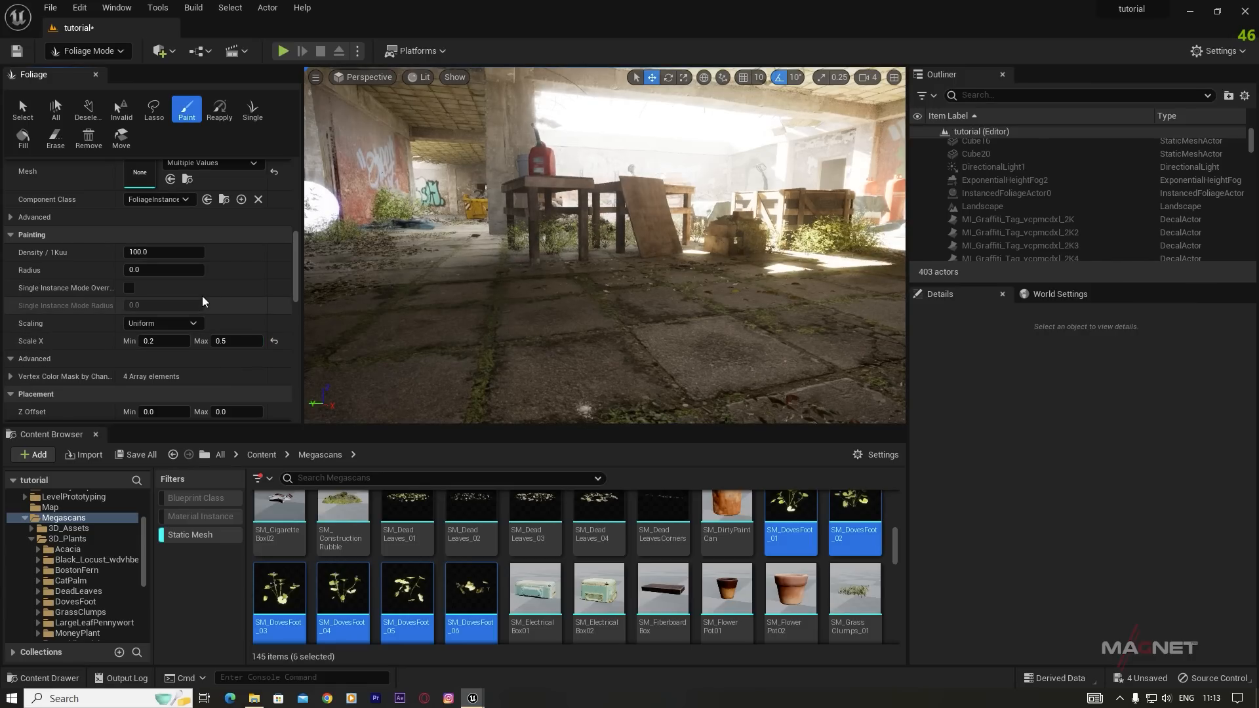
scroll(197, 328, up, 2)
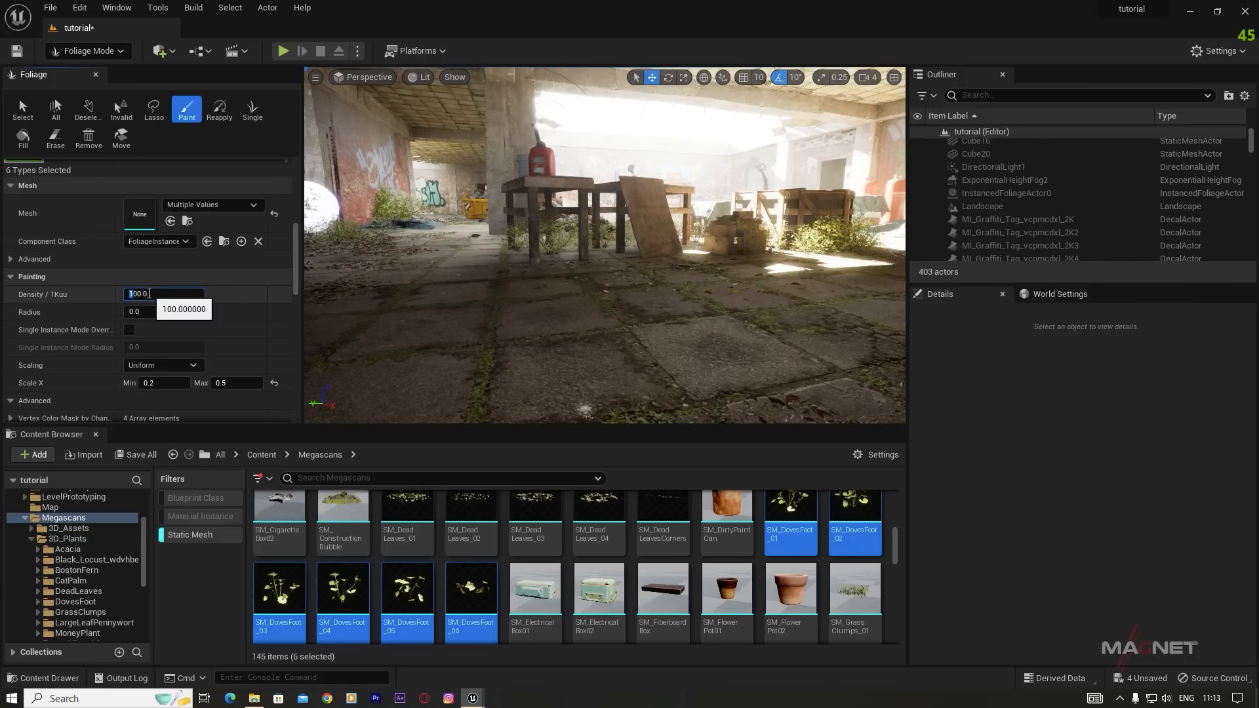
Step: Paint the scaled-down Dovesfoot on the ground in front of the rubble pile, between the coiled hose and the red fuel can
key(w)
mouse_move(525, 275)
right_down()
mouse_move(708, 288)
mouse_move(642, 284)
right_up()
mouse_move(642, 283)
mouse_down()
mouse_move(683, 297)
mouse_move(633, 317)
mouse_up()
right_drag(633, 318, 761, 315)
key(w)
drag(848, 377, 828, 357)
mouse_move(555, 277)
right_down()
mouse_move(656, 295)
mouse_move(721, 277)
right_up()
drag(556, 278, 662, 266)
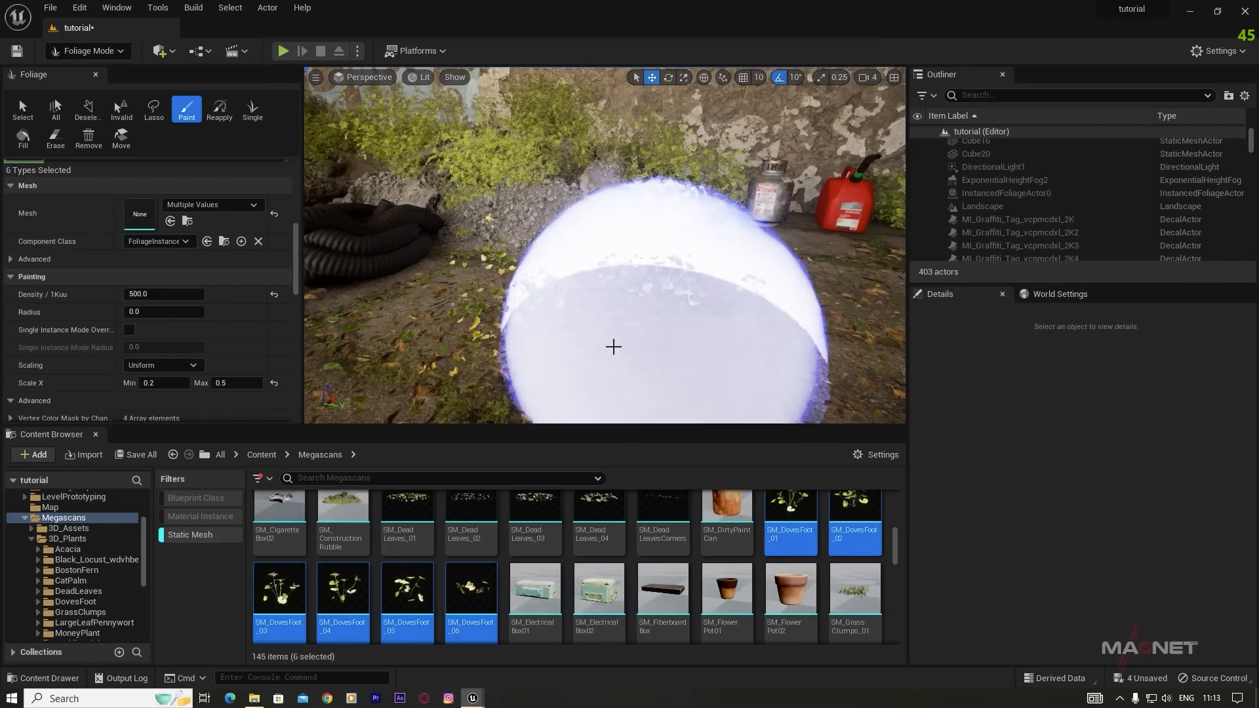
Step: Set the Dovesfoot types' density to 800 and the foliage brush to size 20 with paint density 1
click(138, 294)
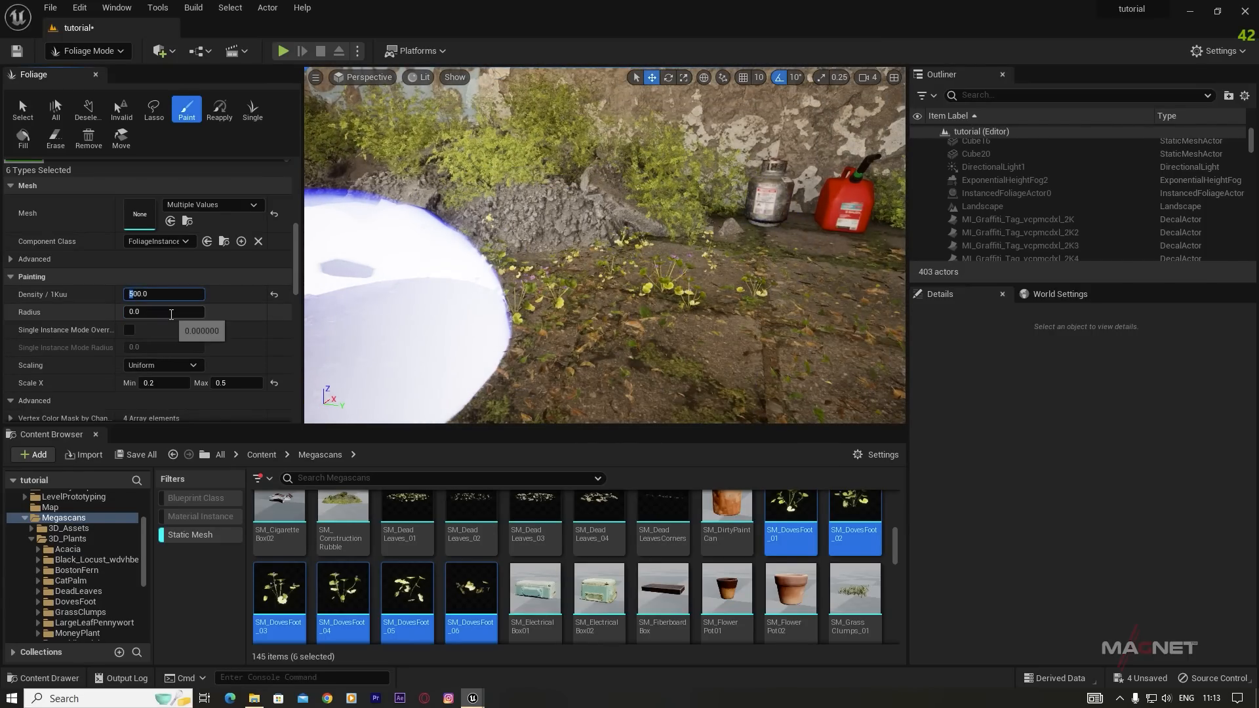
text(8)
key(Return)
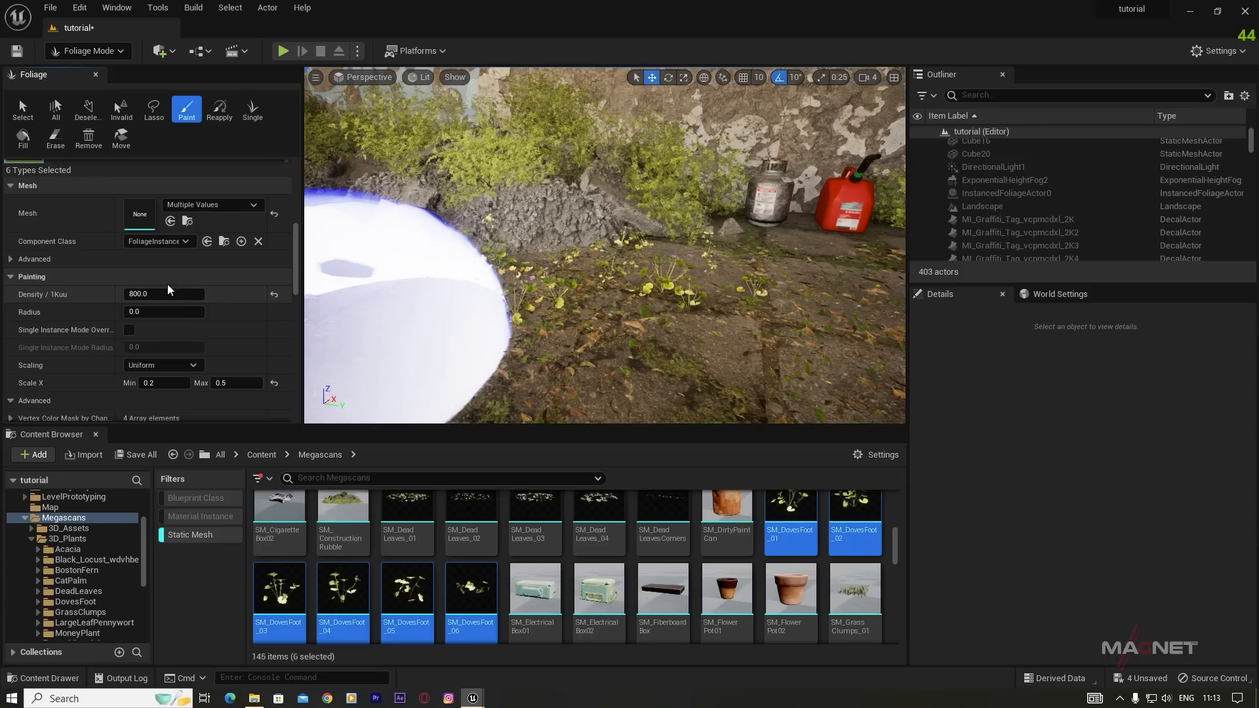
drag(300, 255, 298, 190)
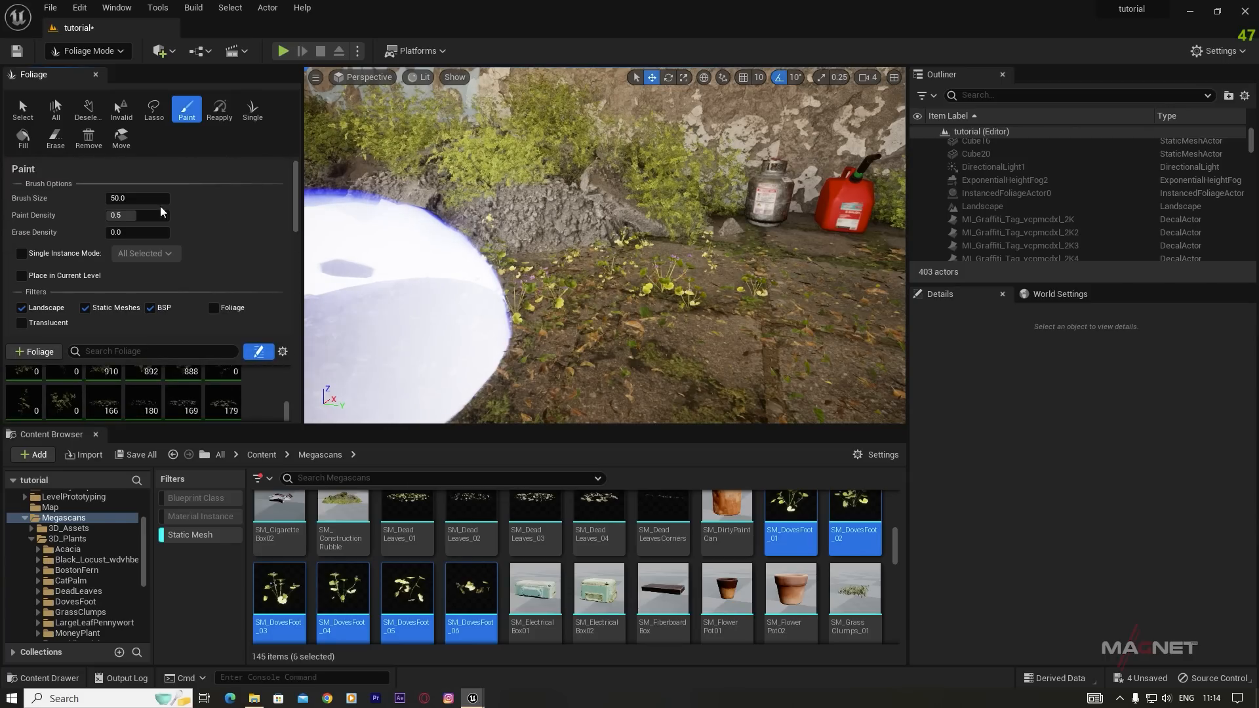
click(127, 197)
text(20)
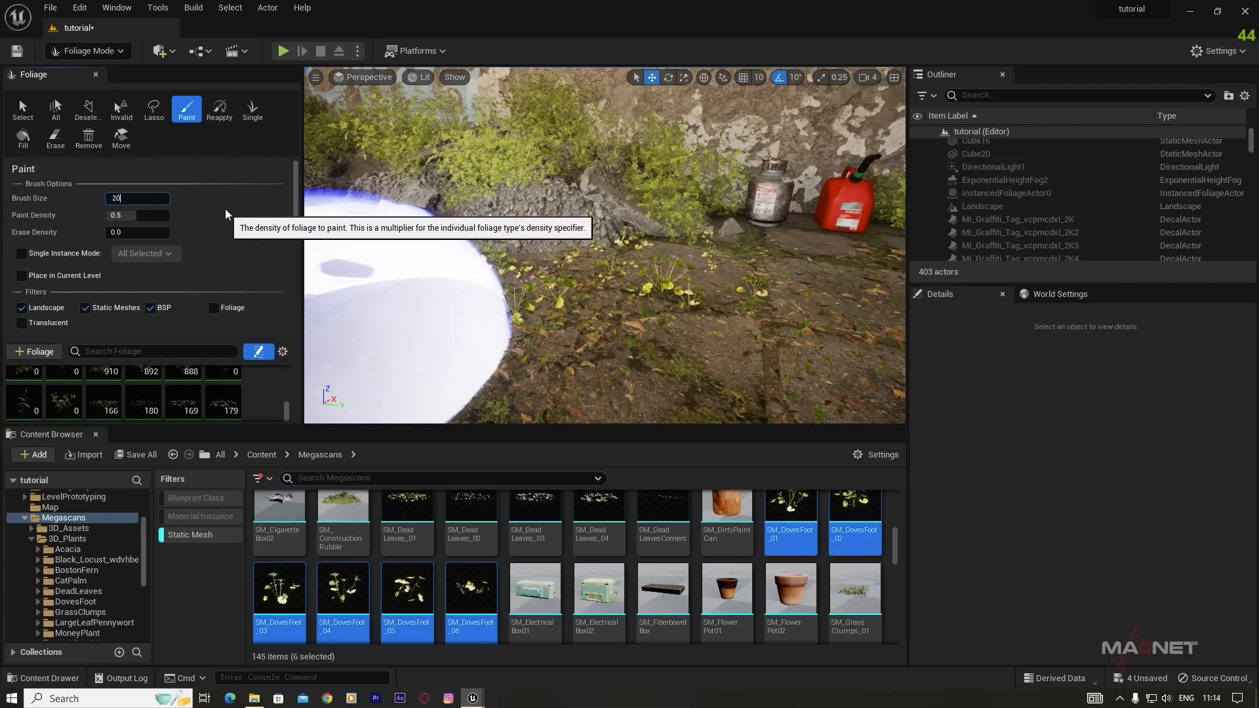
key(Return)
click(129, 216)
text(1)
key(Return)
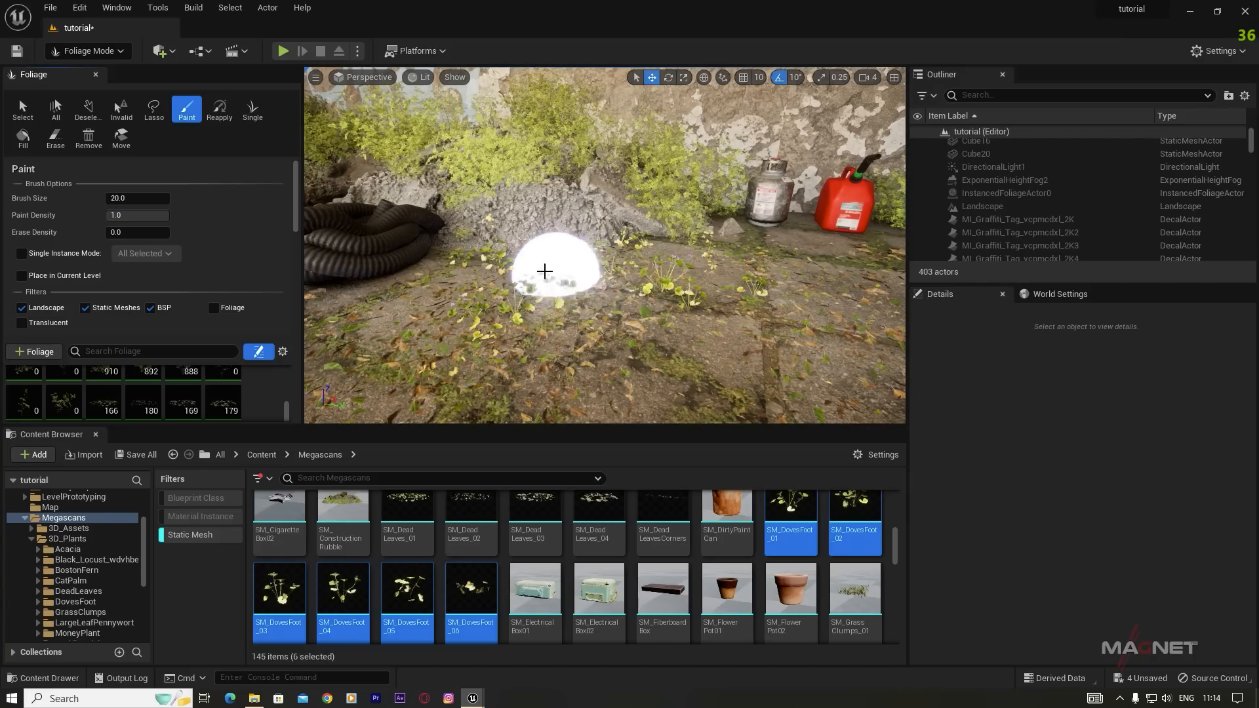
Step: Place the SM_Jerrycan mesh on the paved floor at the foot of the concrete pillar and switch to Selection mode
mouse_move(746, 286)
right_down()
mouse_move(852, 286)
mouse_move(898, 269)
mouse_move(904, 348)
right_up()
key(w)
key(s)
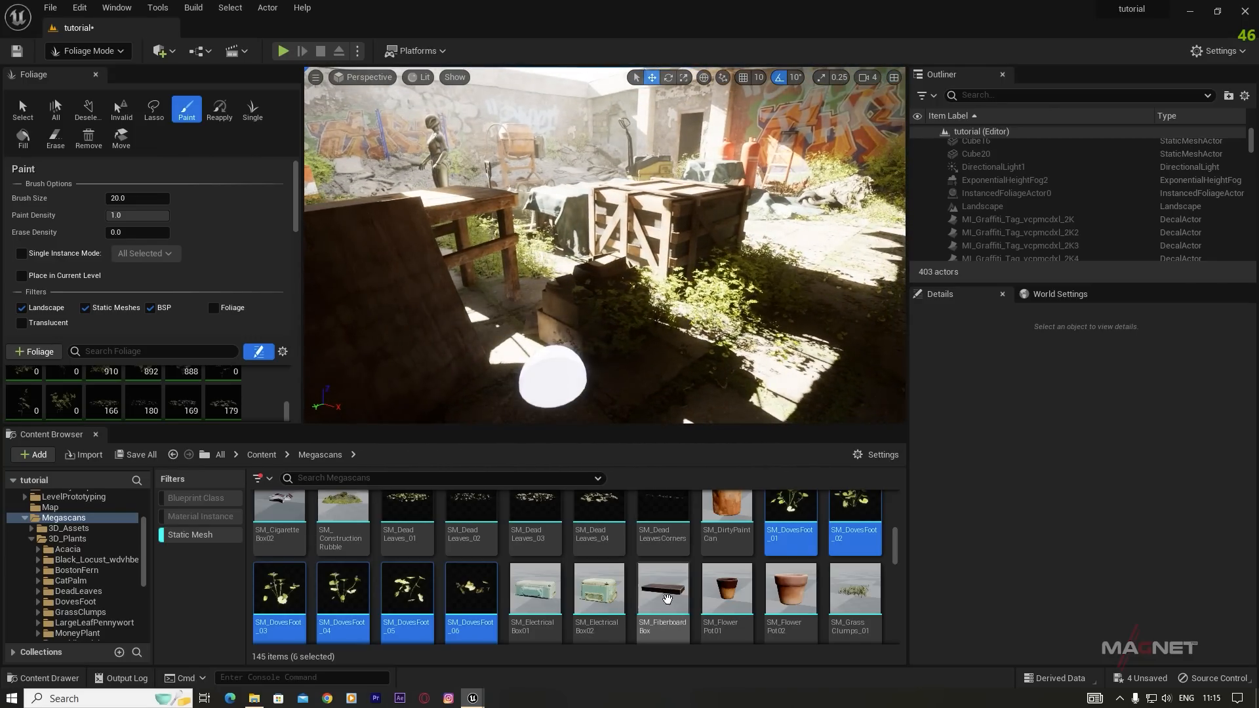
scroll(655, 593, down, 3)
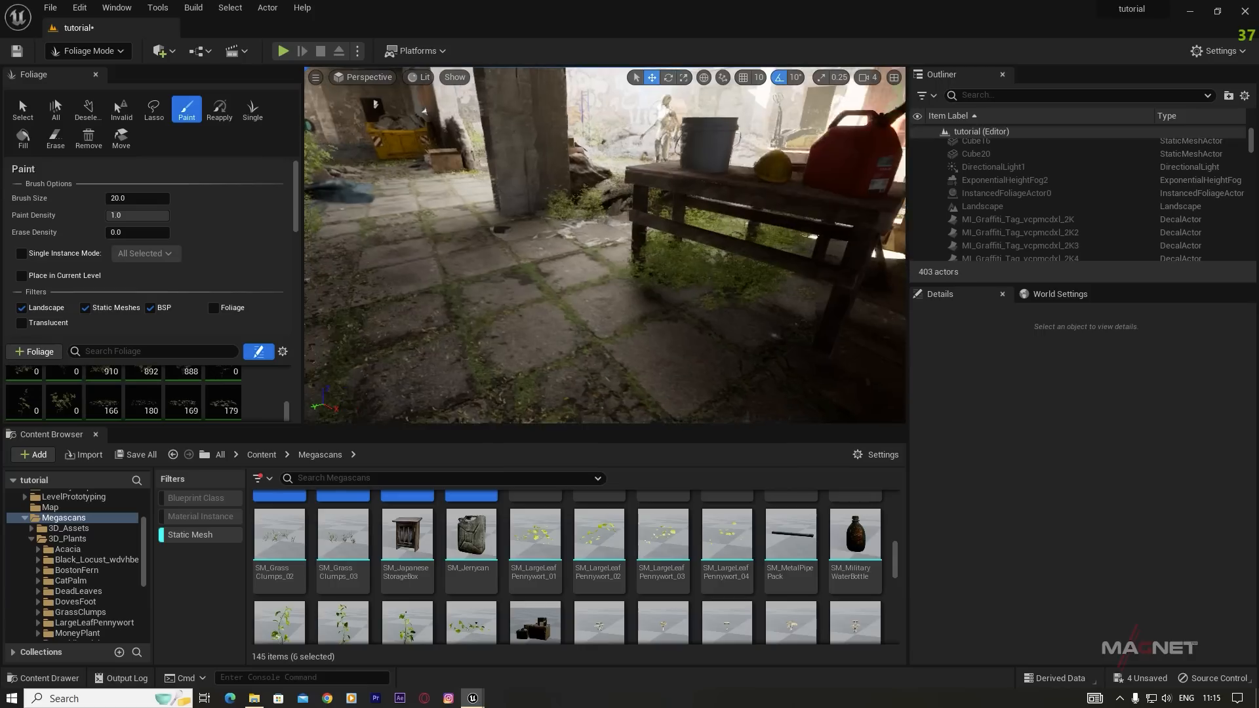
drag(479, 560, 537, 232)
click(88, 53)
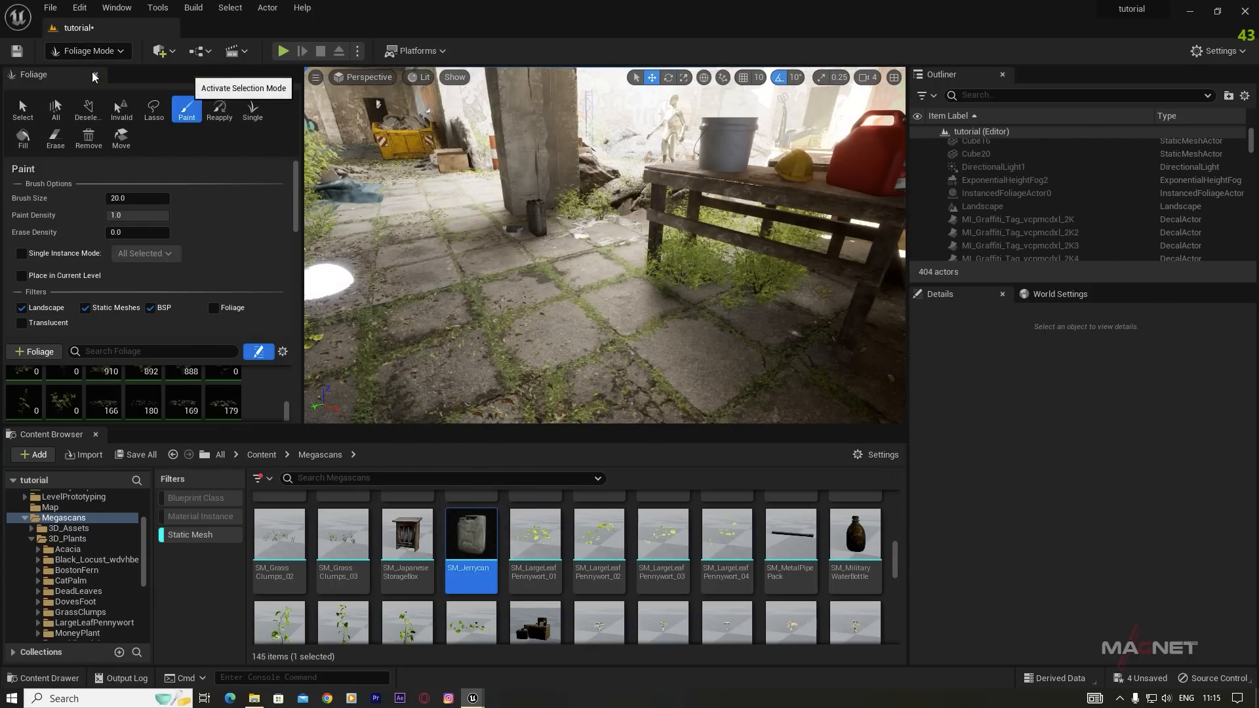
click(94, 74)
Step: Place the SM_MovingBoxes mesh on the paved floor between the jerrycan and the wooden table and adjust its height
scroll(559, 593, down, 4)
drag(532, 553, 418, 290)
drag(417, 231, 416, 171)
scroll(511, 619, down, 1)
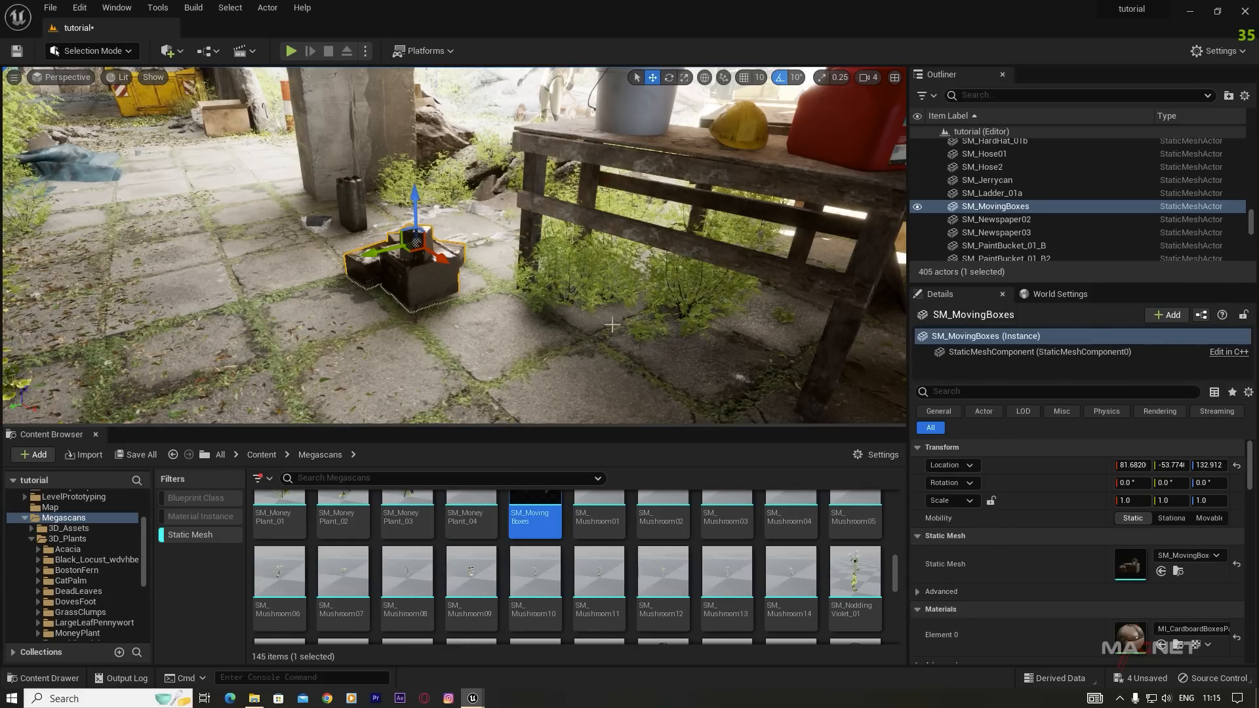
Step: Place the SM_MoneyPlant_04 mesh at the edge of the collapsed ceiling panels and scale it uniformly to about 3.08
right_drag(529, 234, 452, 155)
key(w)
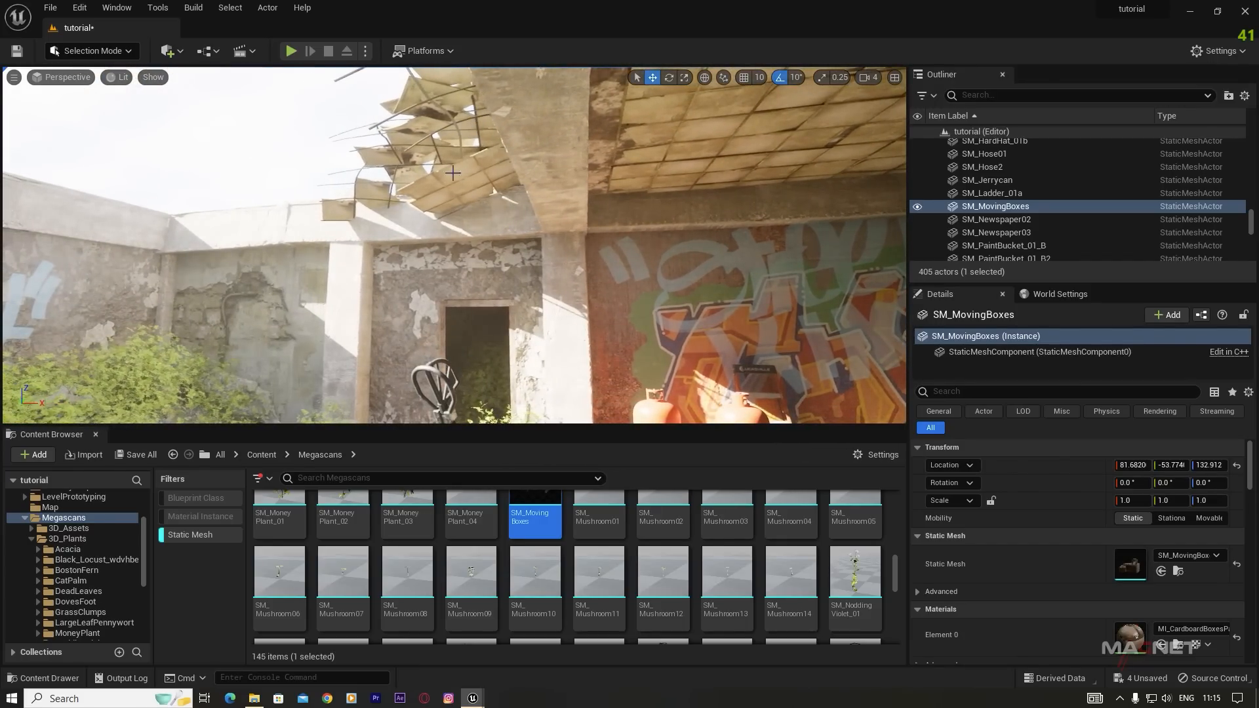
scroll(514, 573, down, 1)
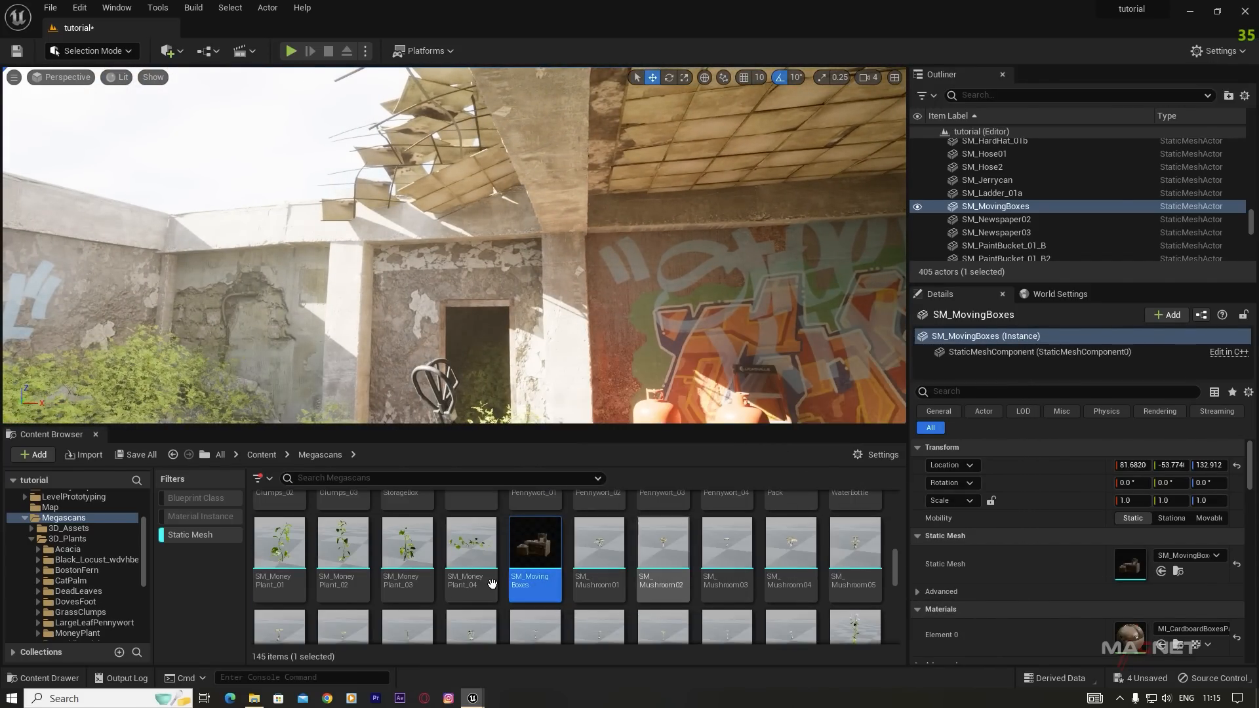
scroll(520, 575, up, 3)
scroll(699, 570, up, 4)
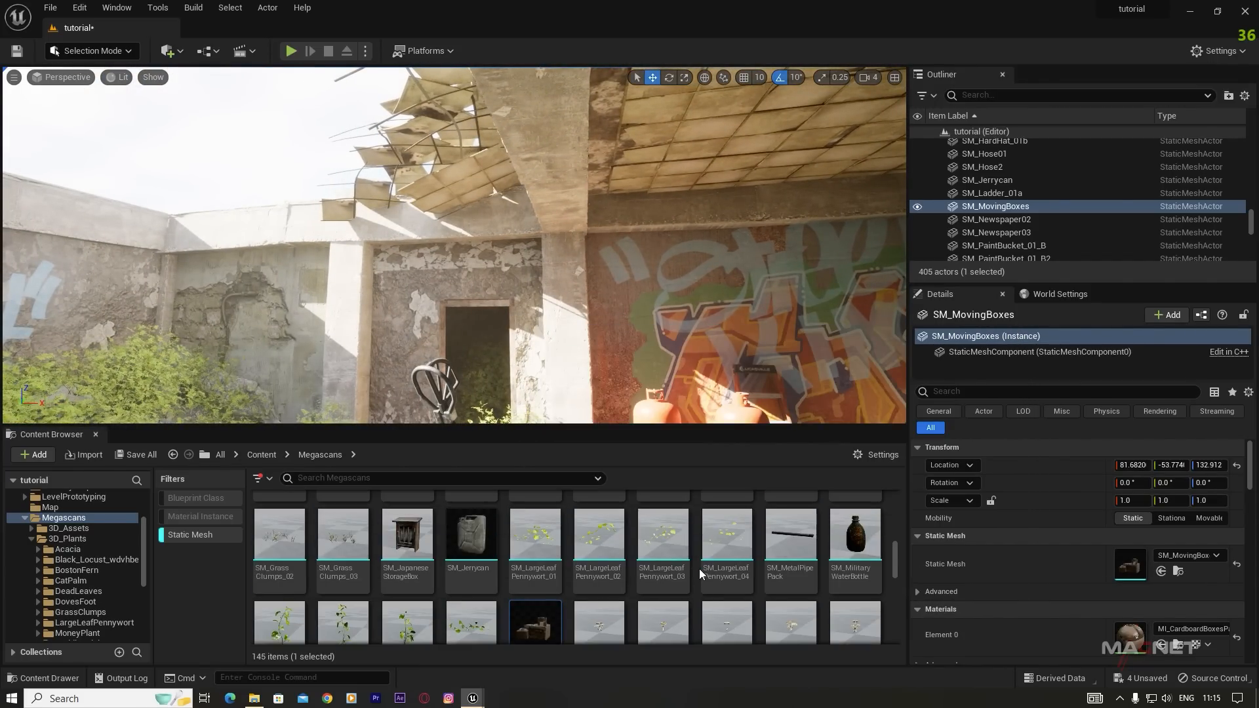
scroll(655, 569, down, 2)
scroll(472, 578, up, 2)
scroll(470, 578, down, 1)
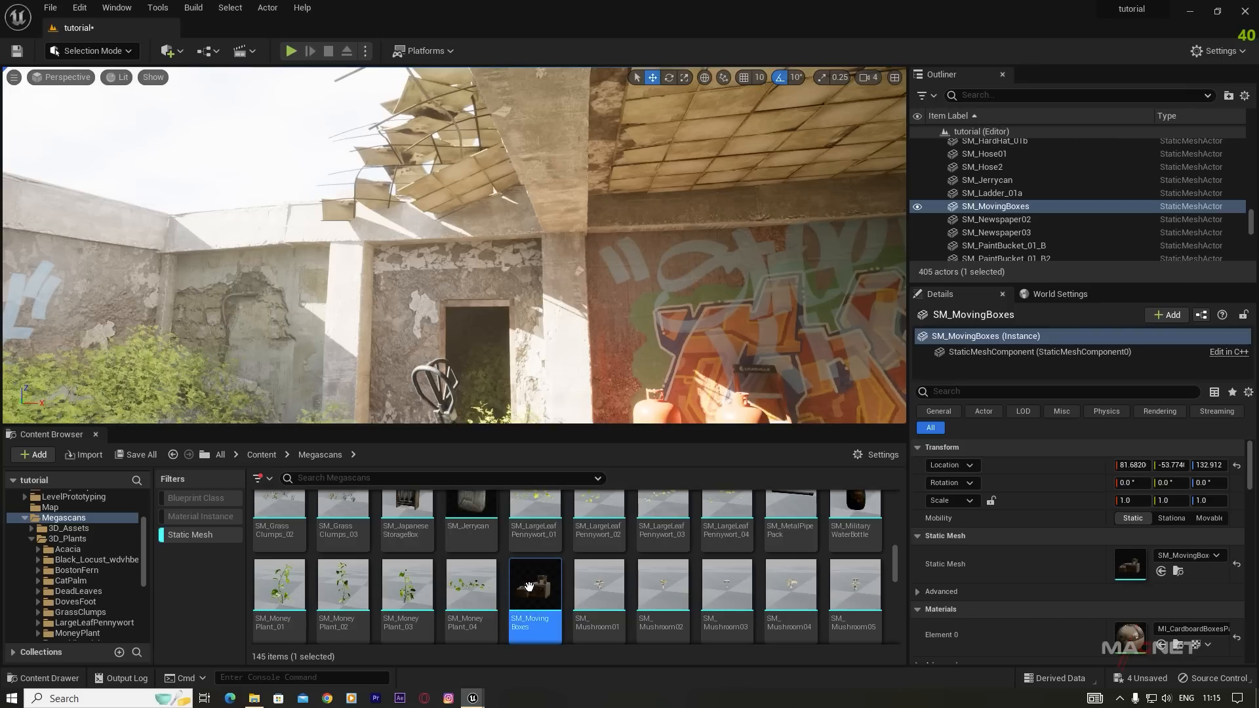
drag(444, 592, 454, 197)
key(w)
mouse_move(396, 247)
right_down()
mouse_move(407, 229)
mouse_move(396, 248)
right_up()
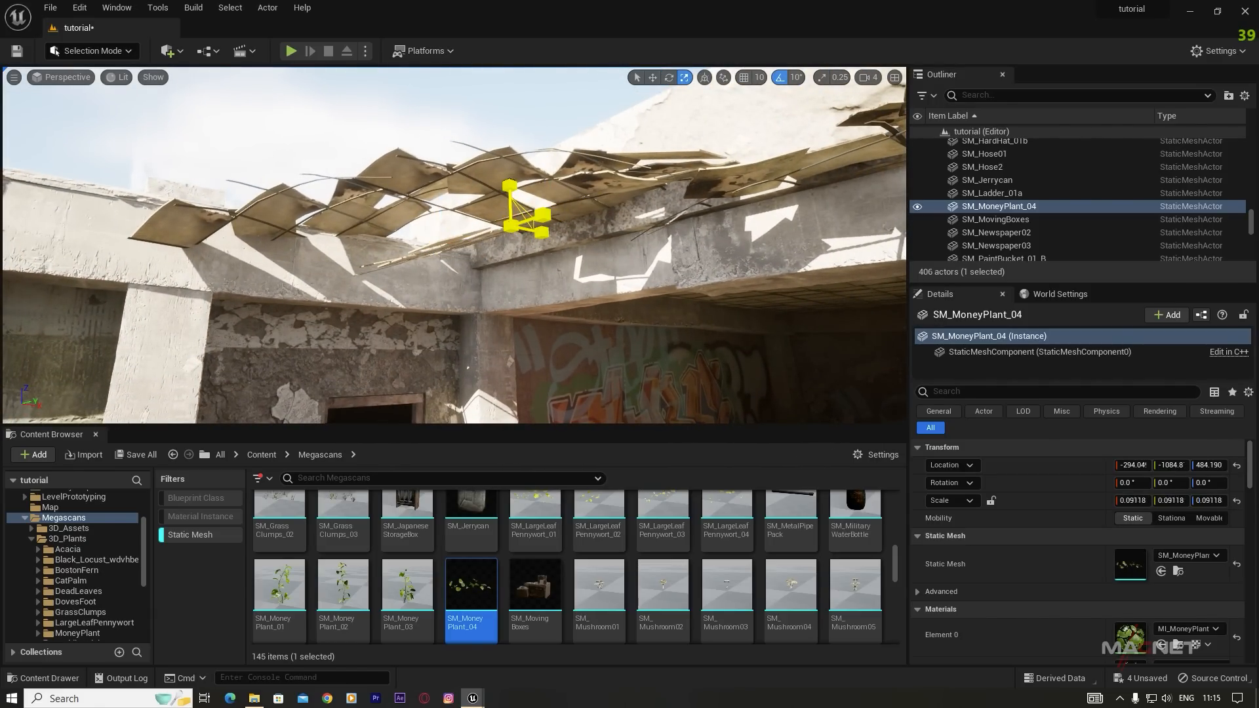
drag(510, 223, 501, 200)
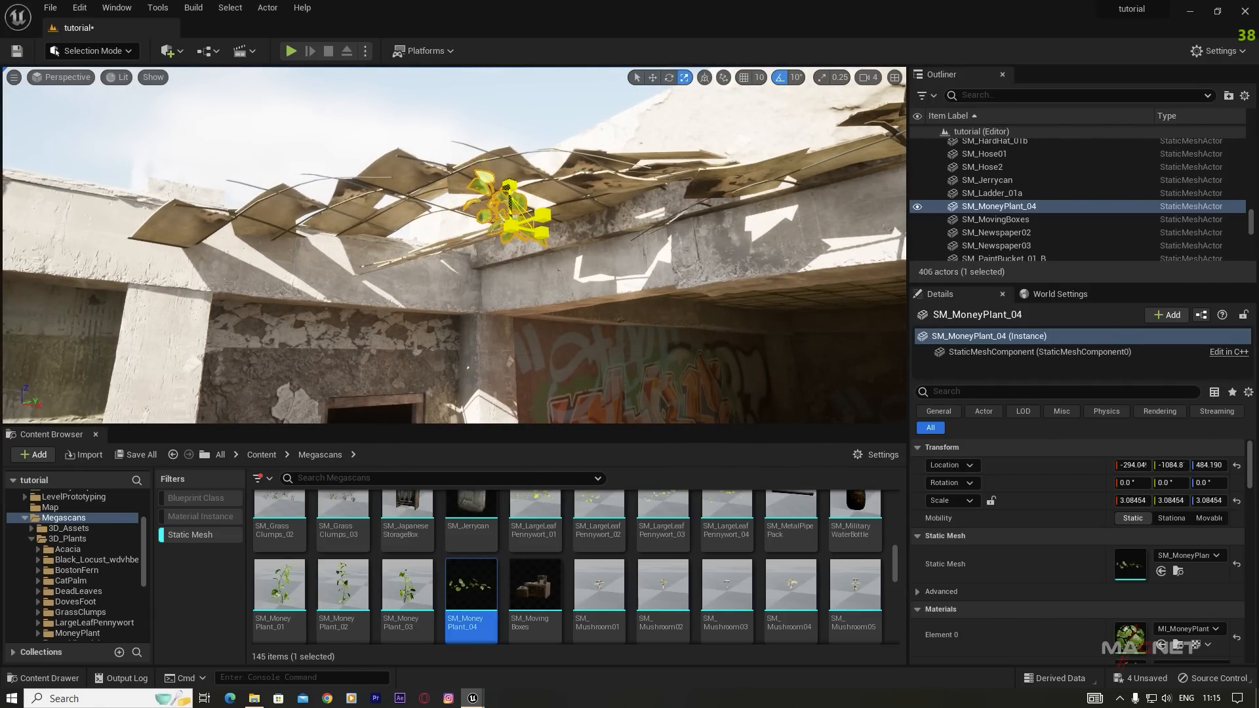
Step: Add SM_MoneyPlant_01 beside it, scaled to about 3.25 and rotated 180° in X and -70° in Z, hanging from the broken ceiling
drag(279, 586, 436, 286)
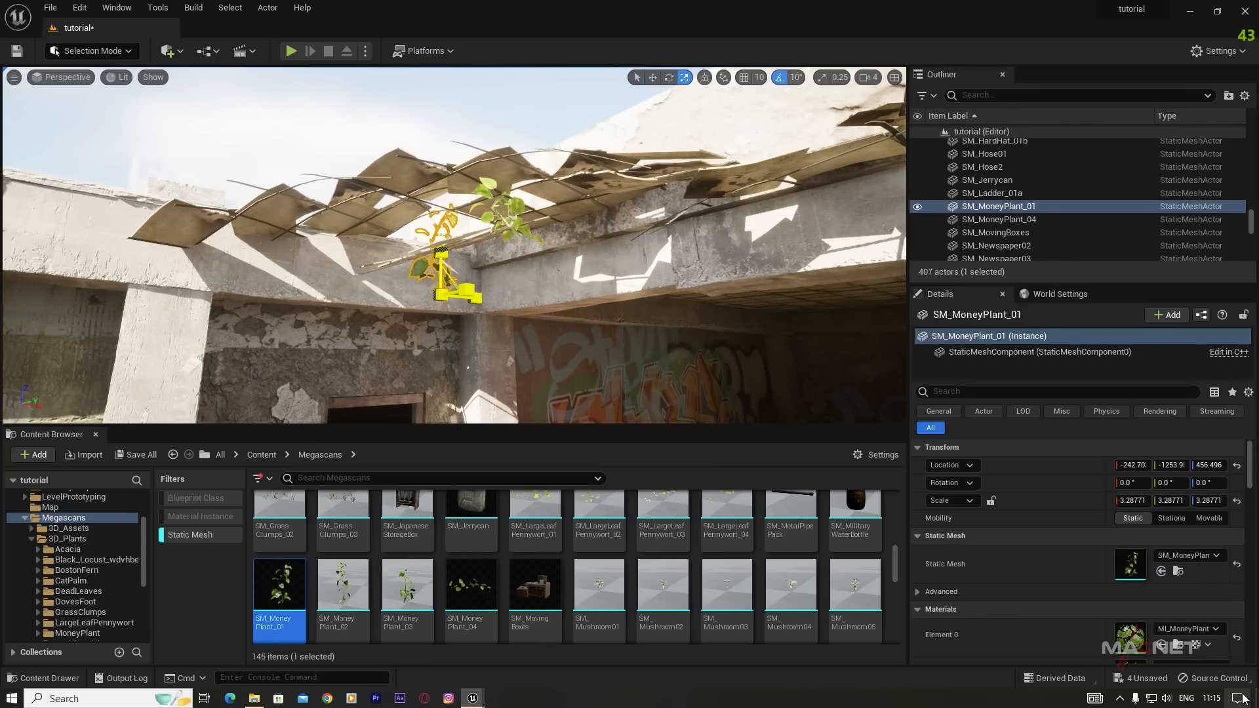
drag(484, 309, 483, 282)
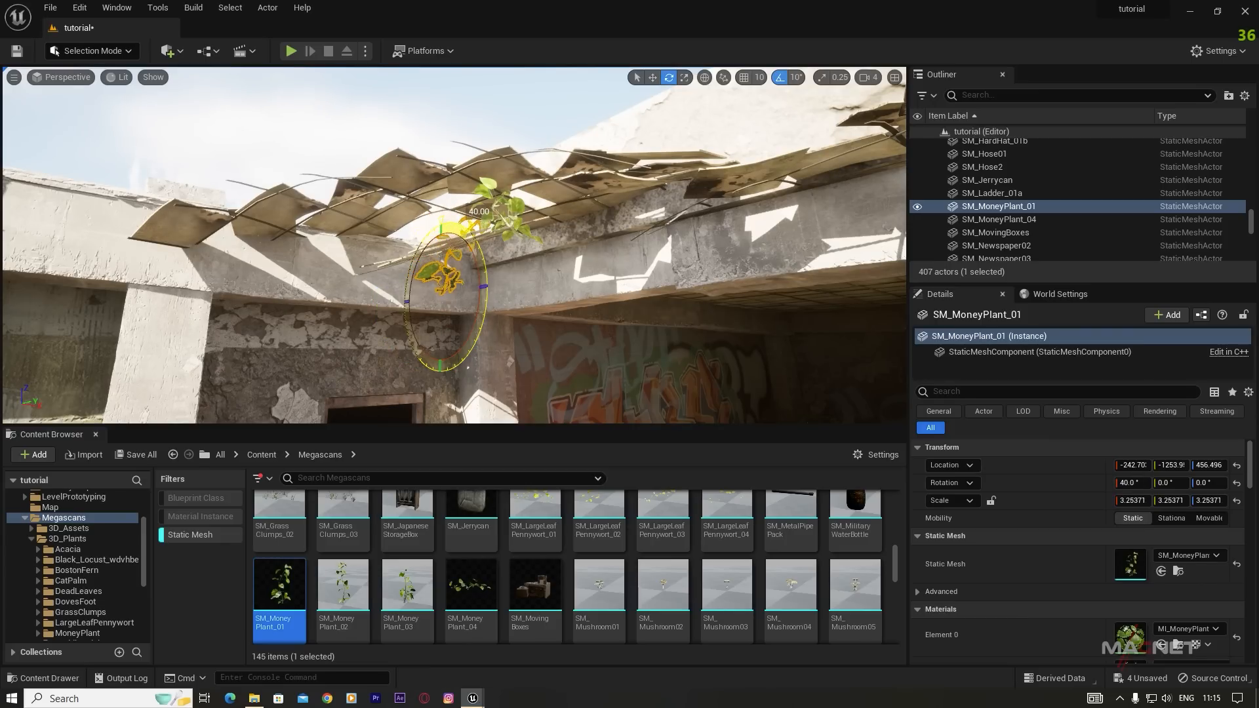
drag(470, 386, 445, 226)
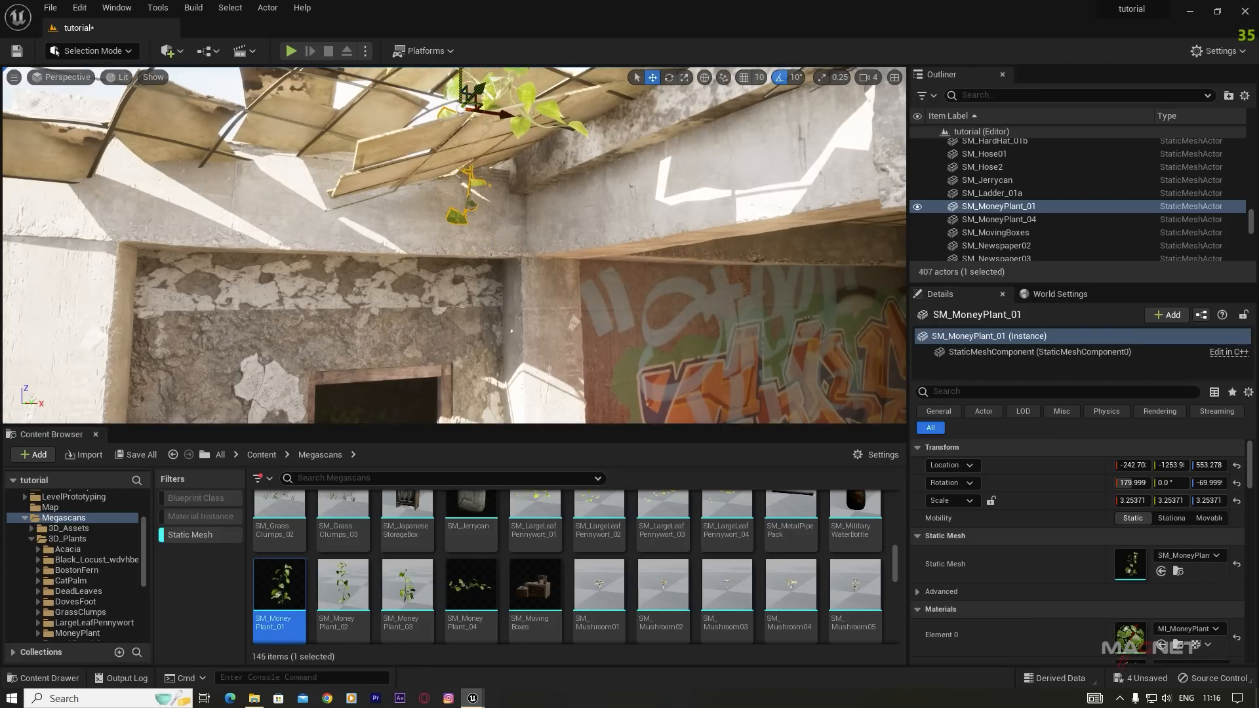
right_drag(459, 223, 525, 170)
drag(490, 191, 585, 200)
drag(535, 137, 530, 186)
right_drag(529, 187, 677, 205)
Step: Duplicate the hanging SM_MoneyPlant_01 and position the copy just below the broken ceiling panels, against the SM_MoneyPlant_04 leaves
alt+drag(613, 175, 452, 196)
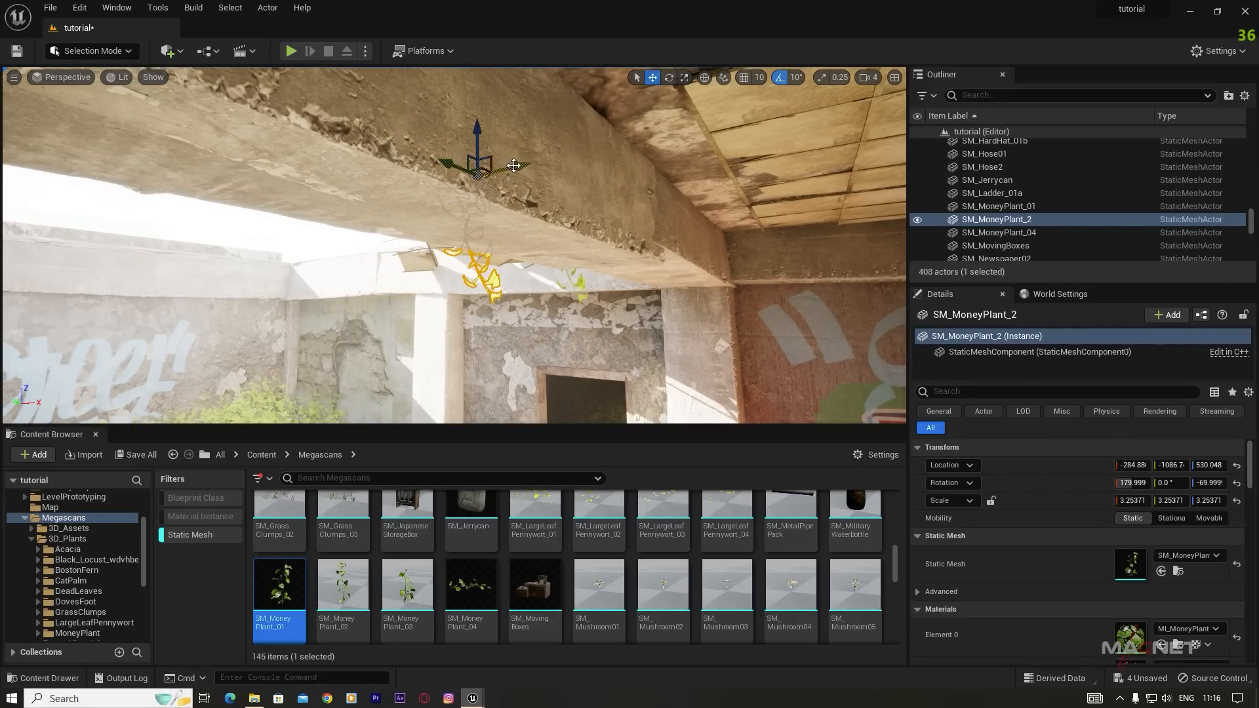
drag(439, 132, 435, 166)
right_drag(552, 383, 520, 386)
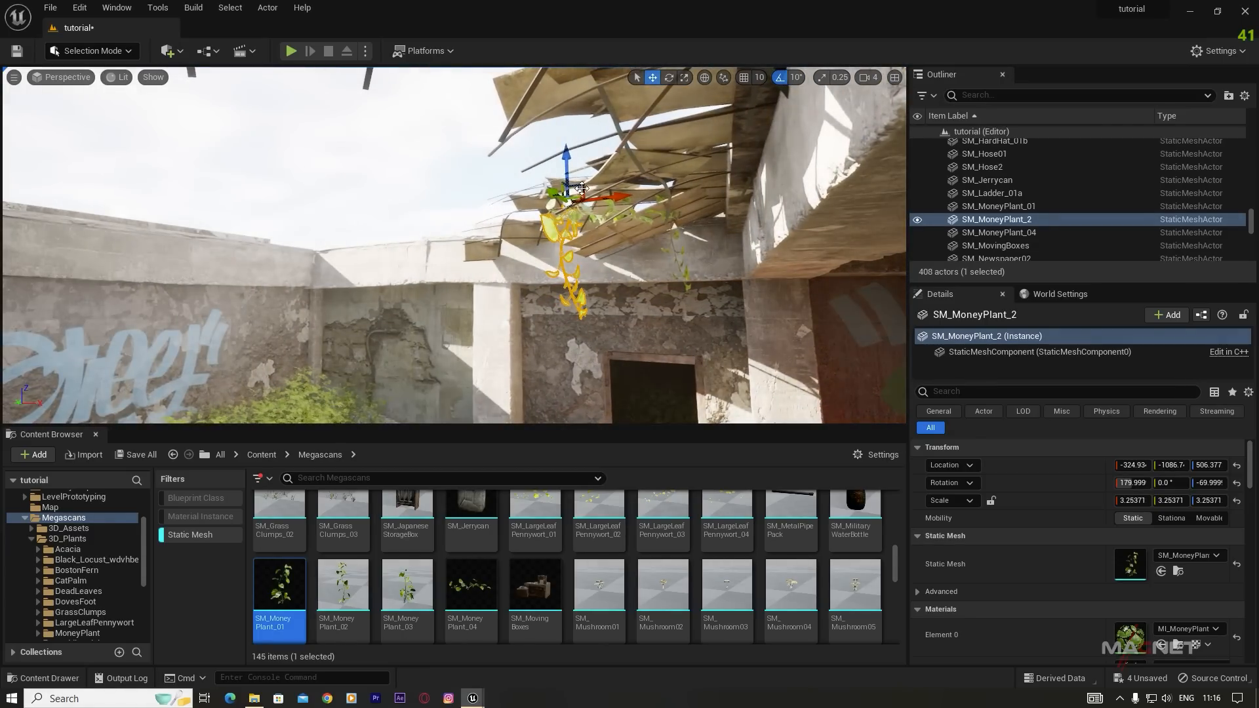
drag(614, 197, 646, 198)
right_drag(639, 308, 688, 294)
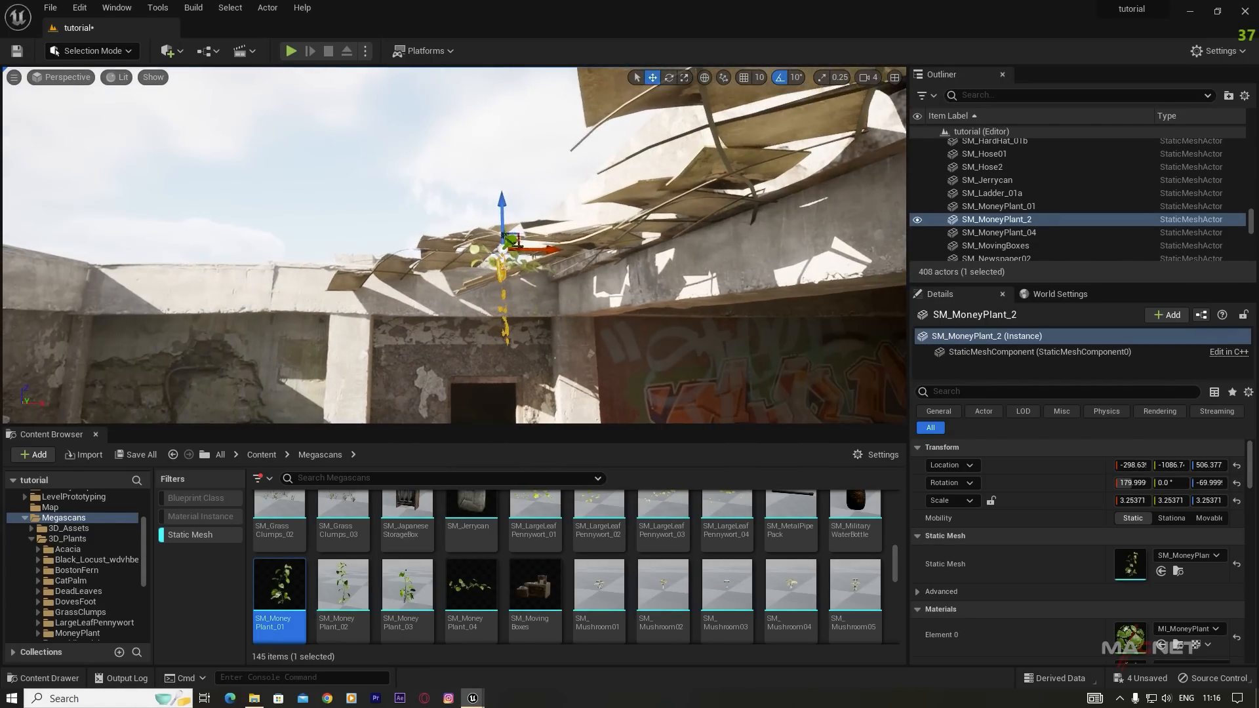
Step: Duplicate the hanging money plant again, shift the copy along X to about -227 beside the concrete beam, and rotate it
alt+drag(518, 237, 645, 210)
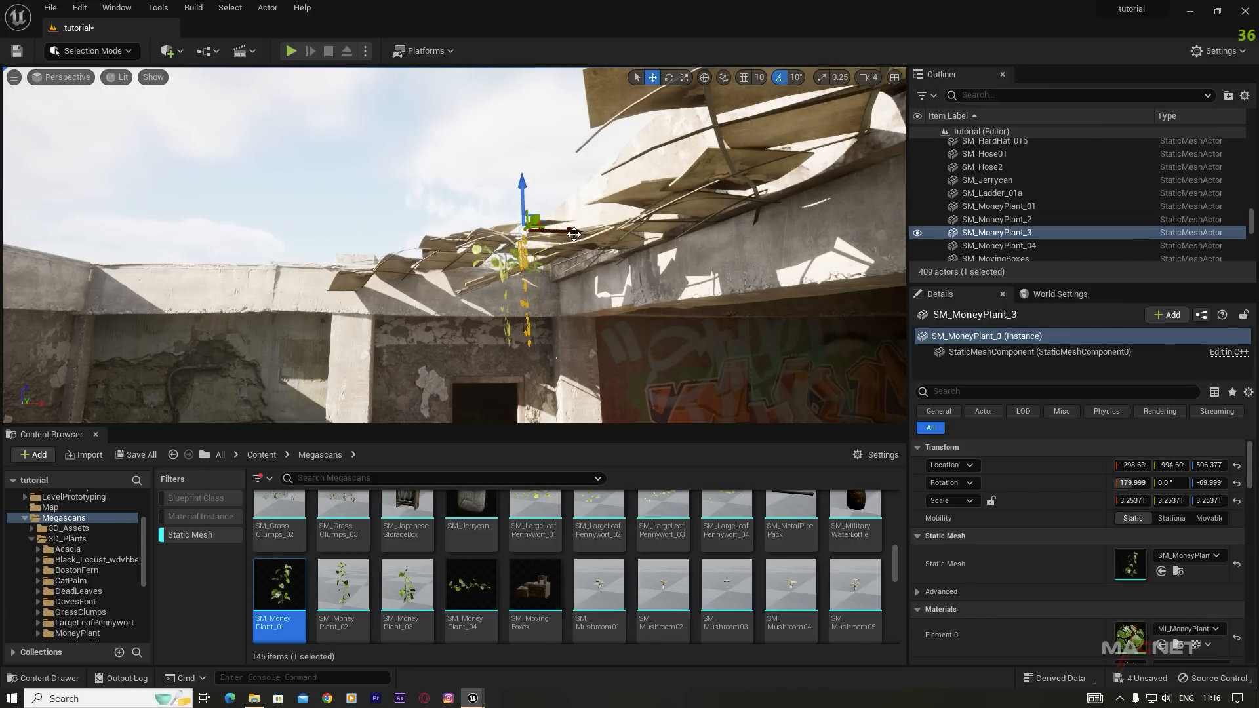
key(e)
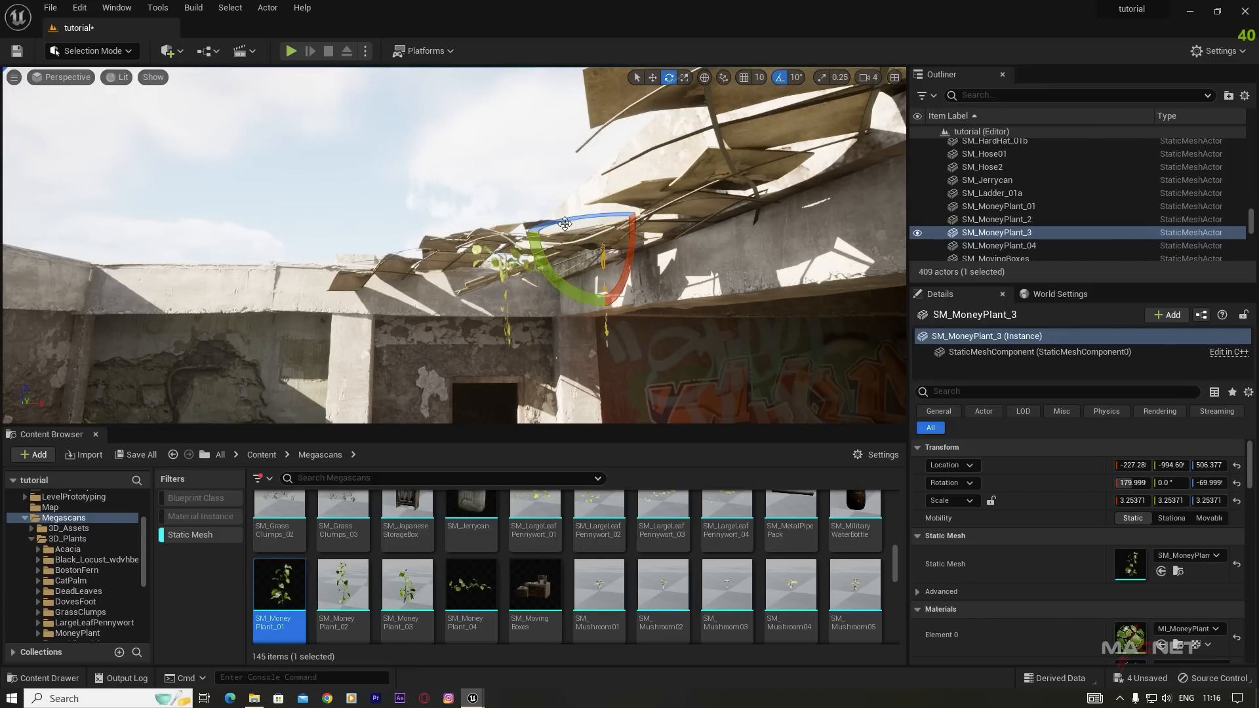
right_drag(629, 288, 665, 321)
Step: Hang SM_MoneyPlant_02 from the broken ceiling, rotated about 190° in X, and place a duplicate under the intact ceiling tiles
drag(346, 602, 532, 310)
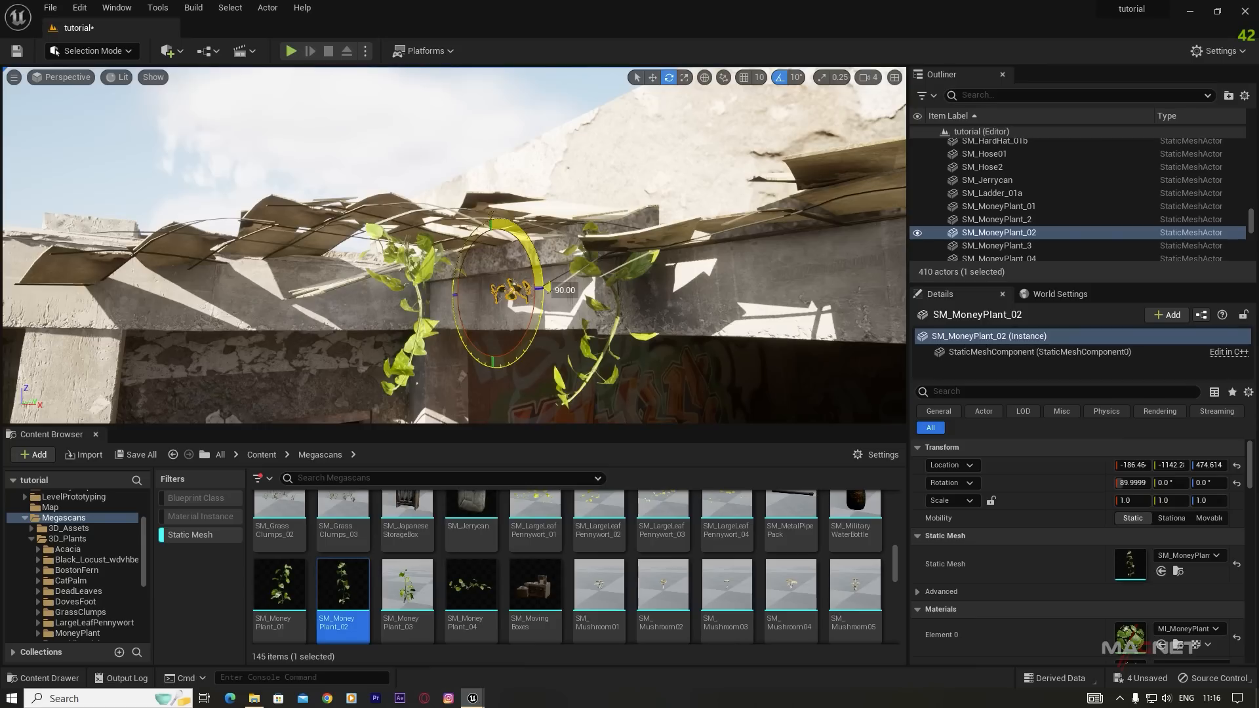
key(w)
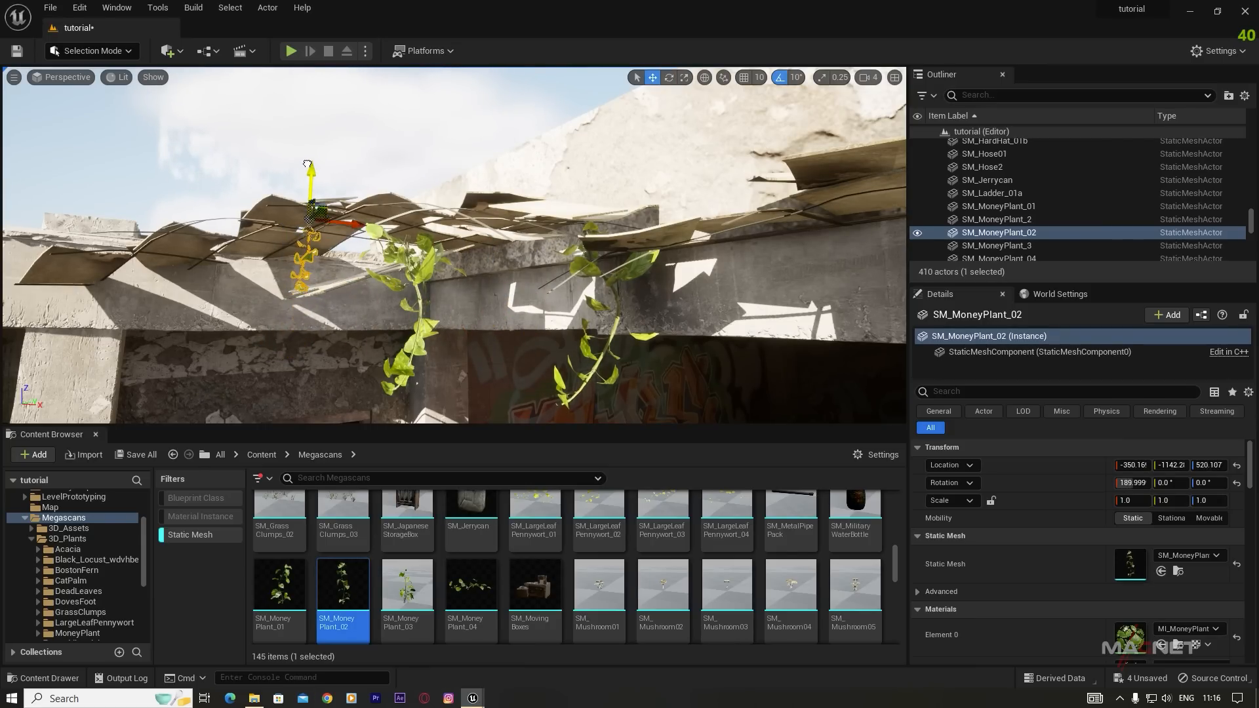
mouse_move(467, 276)
right_down()
mouse_move(440, 288)
mouse_move(448, 299)
mouse_move(459, 304)
mouse_move(451, 282)
mouse_move(485, 269)
right_up()
alt+drag(332, 243, 685, 241)
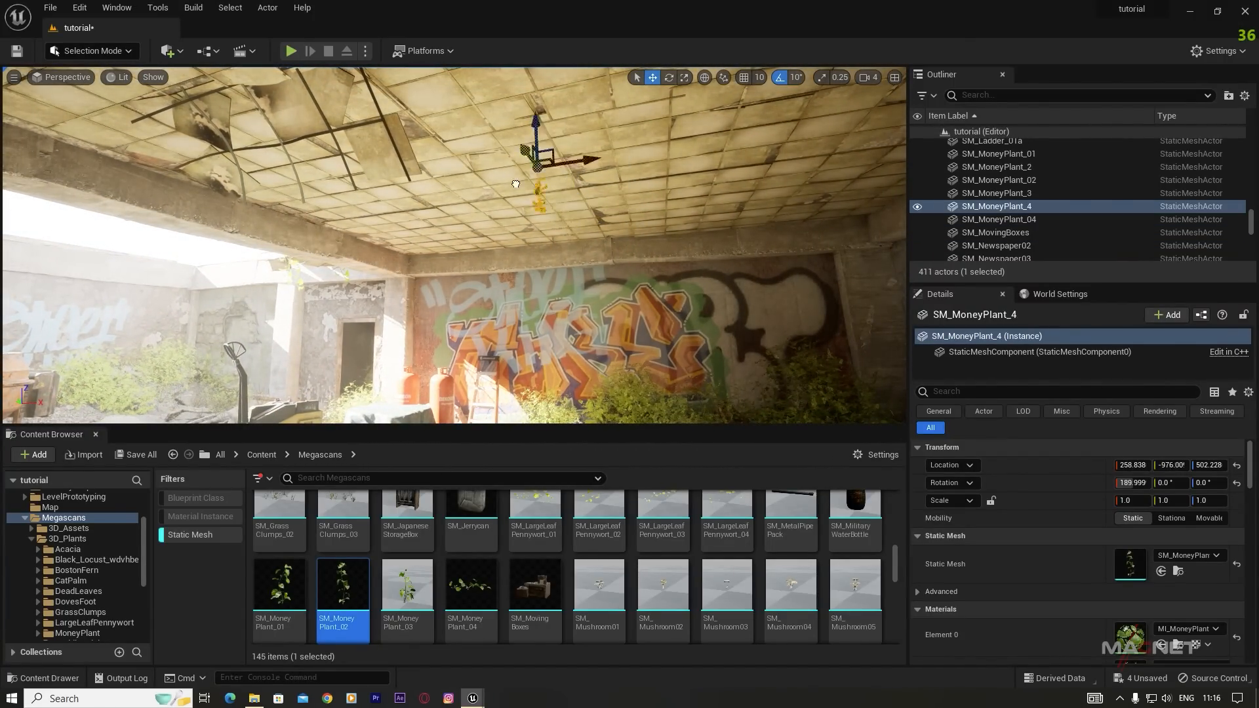
Step: Place SM_LargeLeafPennywort_03 at the concrete ceiling beam, scale it uniformly to about 3.60 and raise it to about 469.7 in Z
scroll(474, 608, up, 2)
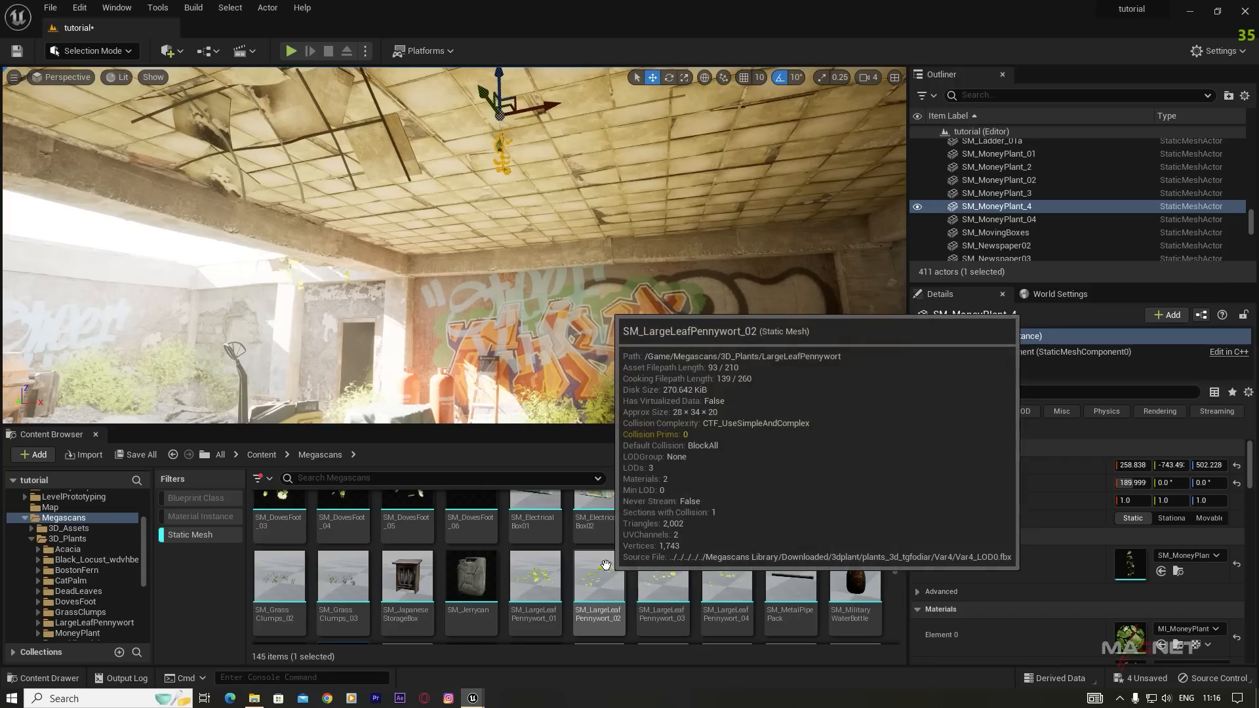
drag(662, 577, 496, 225)
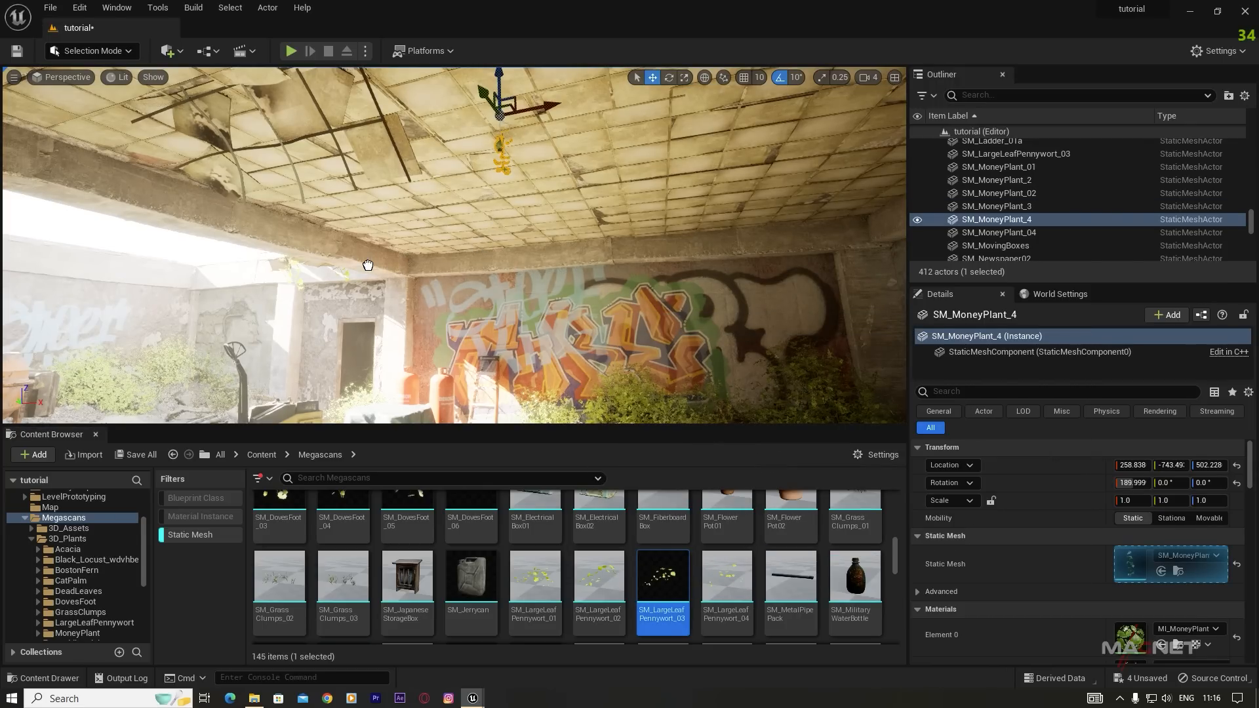
click(333, 204)
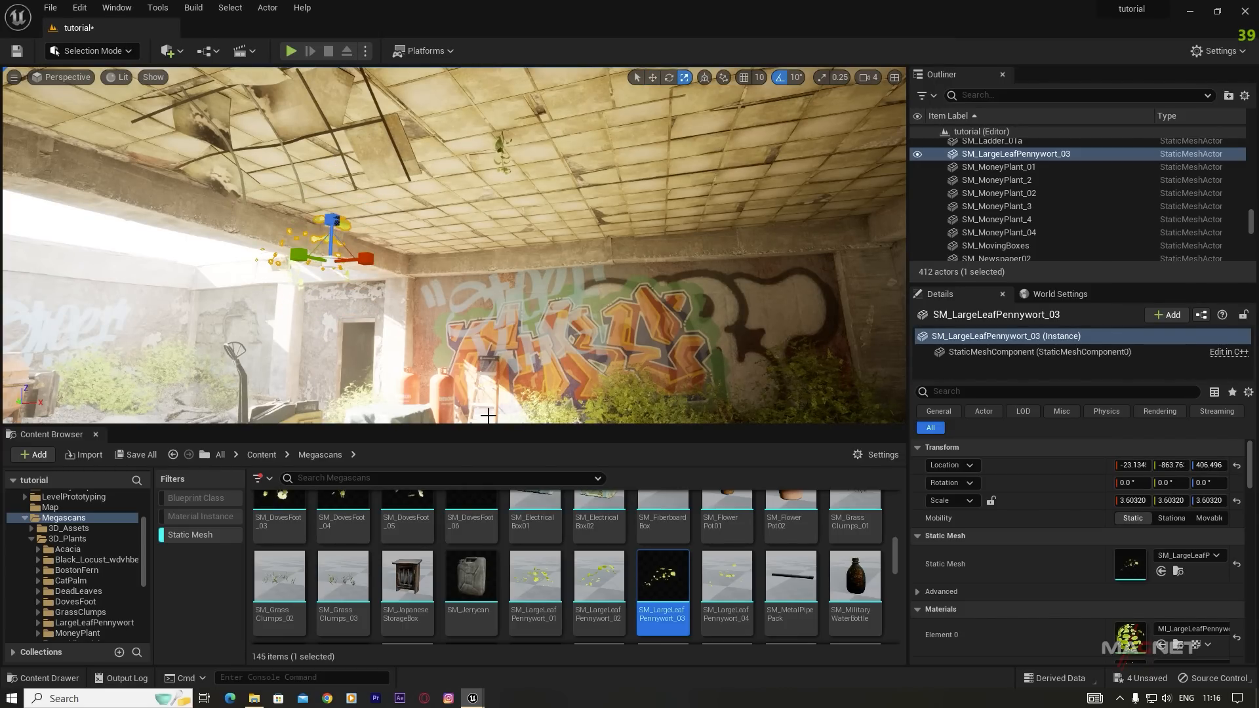
right_drag(341, 169, 252, 177)
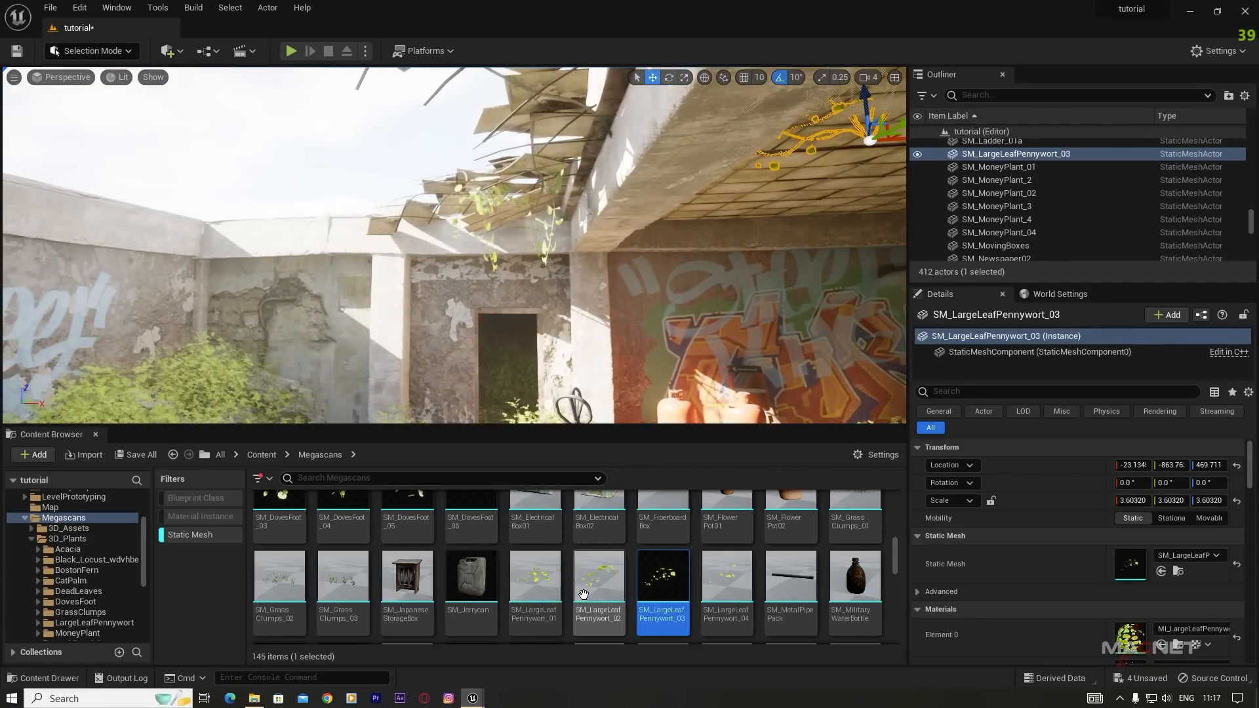
Step: Inspect the plants along the broken ceiling and the surrounding rooms from several viewpoints
scroll(600, 579, up, 1)
scroll(600, 580, down, 1)
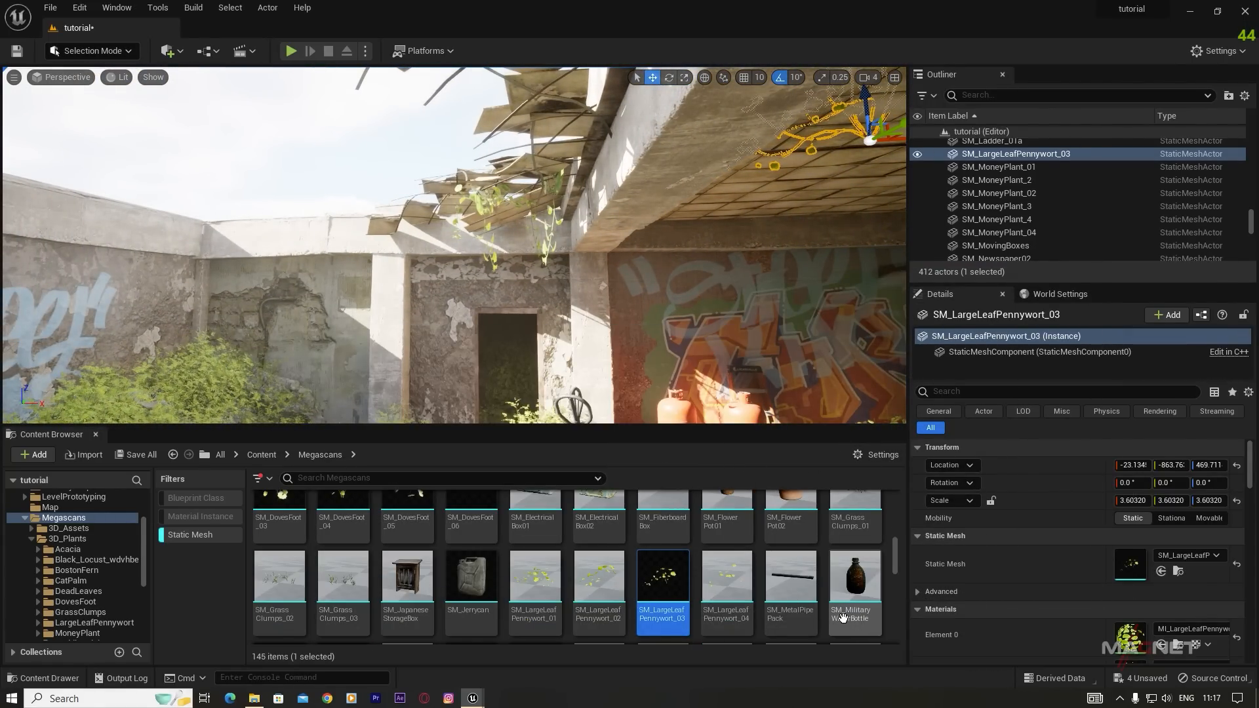
right_drag(506, 198, 409, 190)
key(w)
key(s)
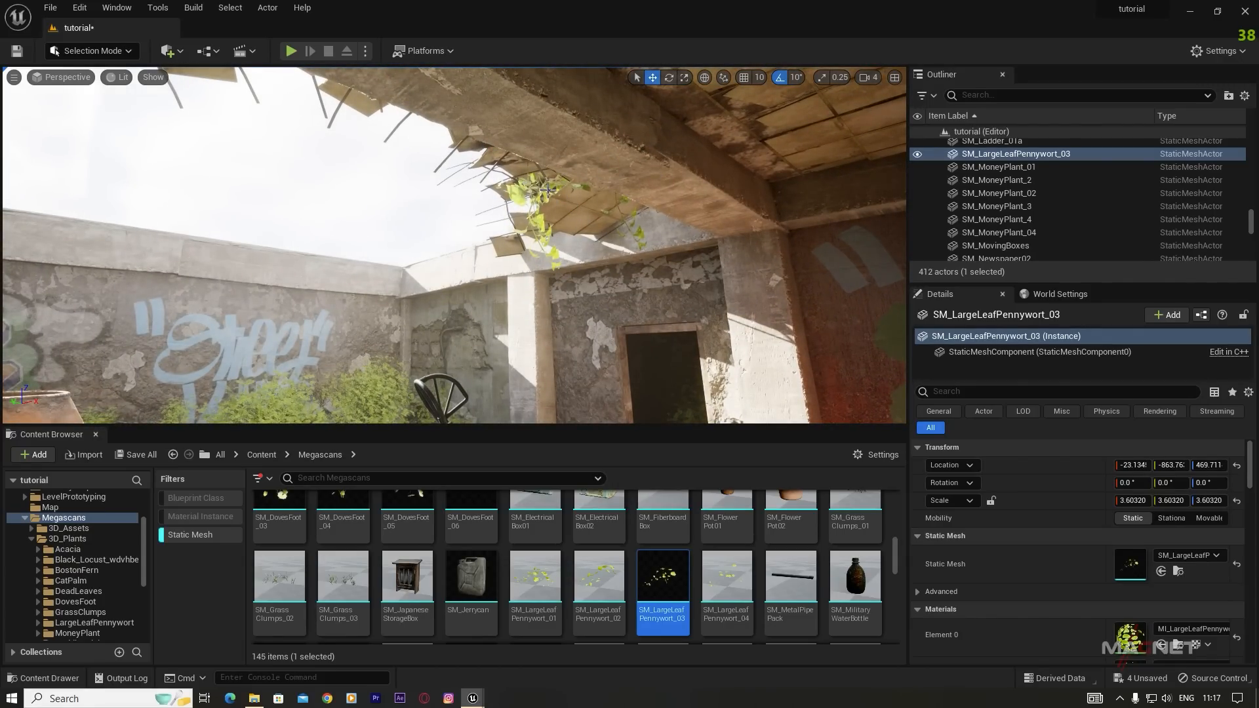
right_drag(409, 190, 373, 196)
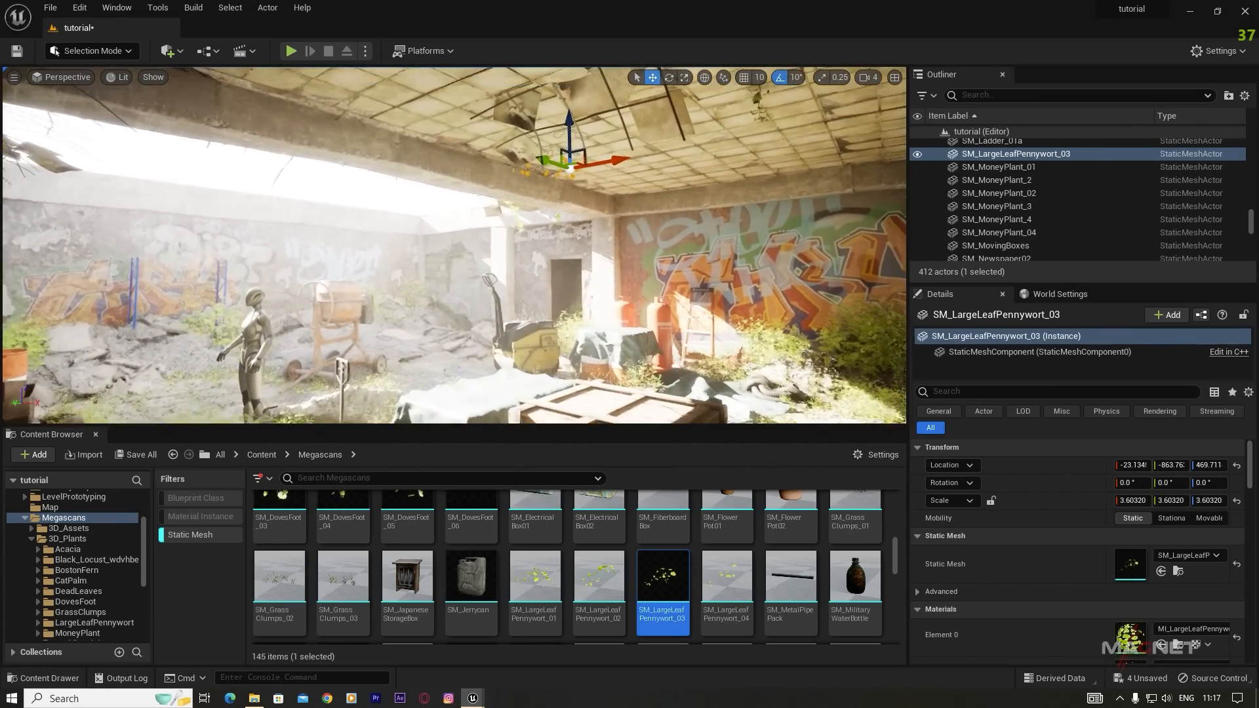
right_drag(590, 274, 564, 259)
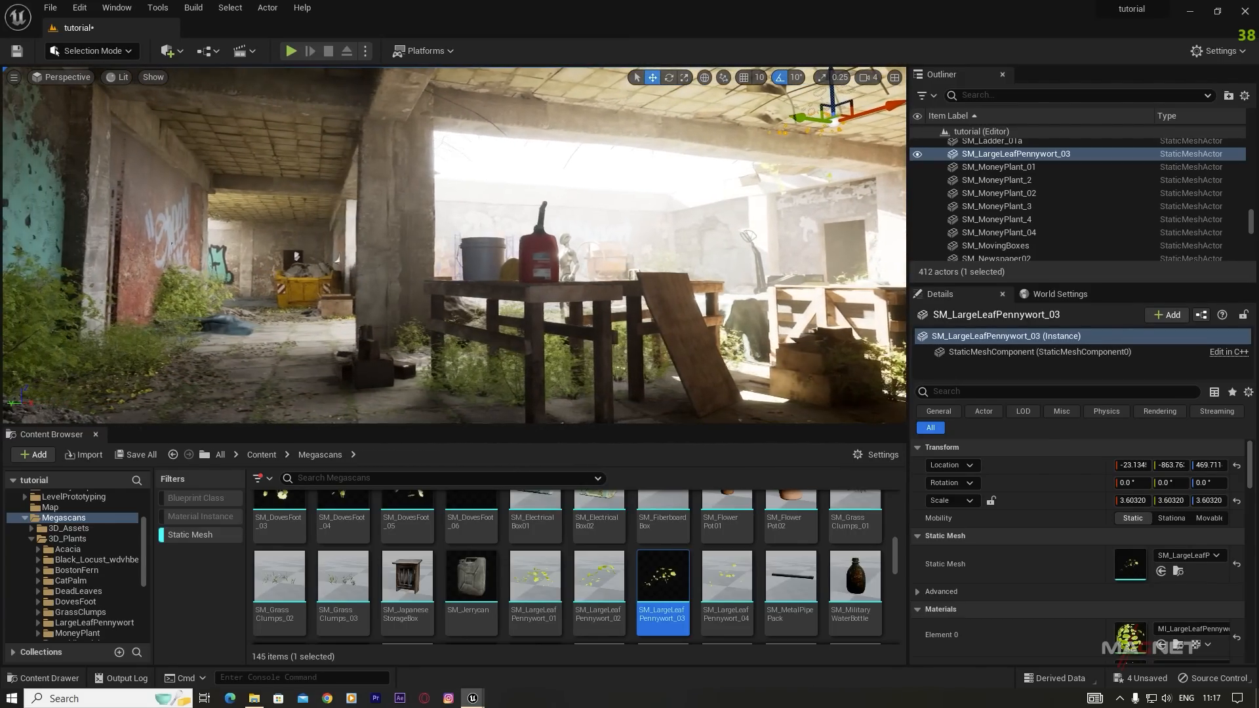
Step: Place the Black Locust Var1 and Var11 meshes side by side on the floor between the concrete pillar and the wooden workbench
scroll(748, 589, up, 5)
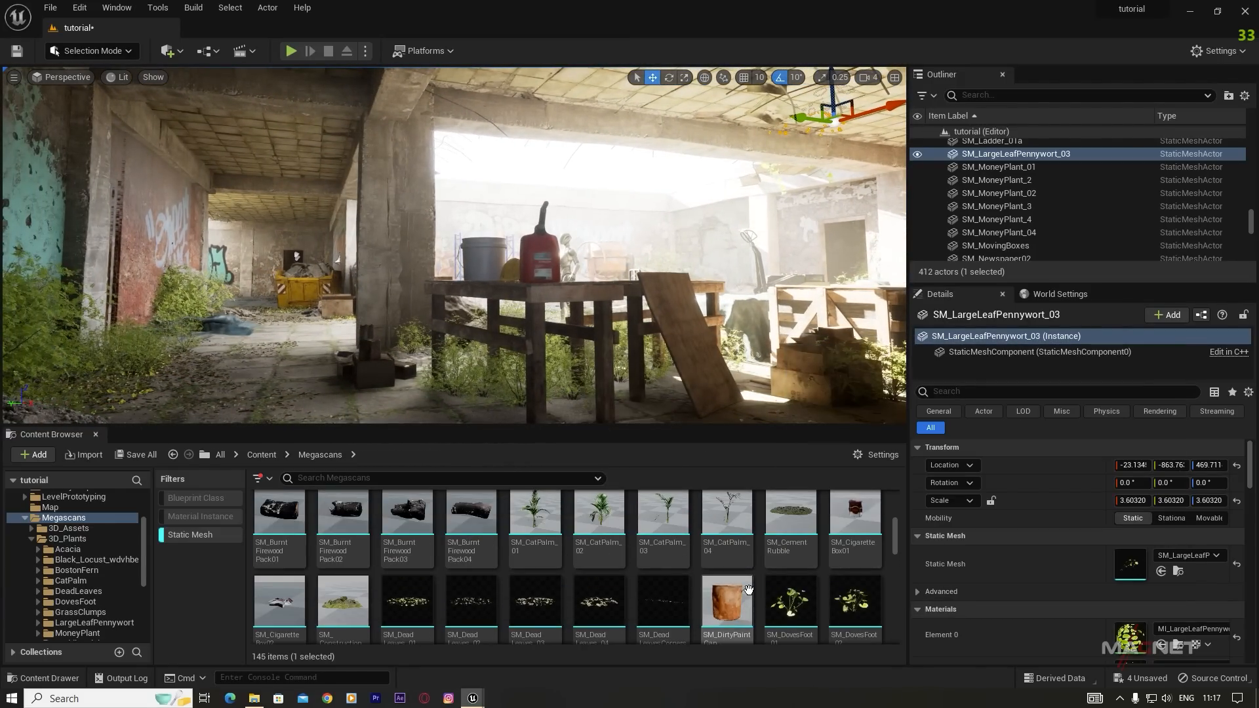
scroll(643, 590, up, 3)
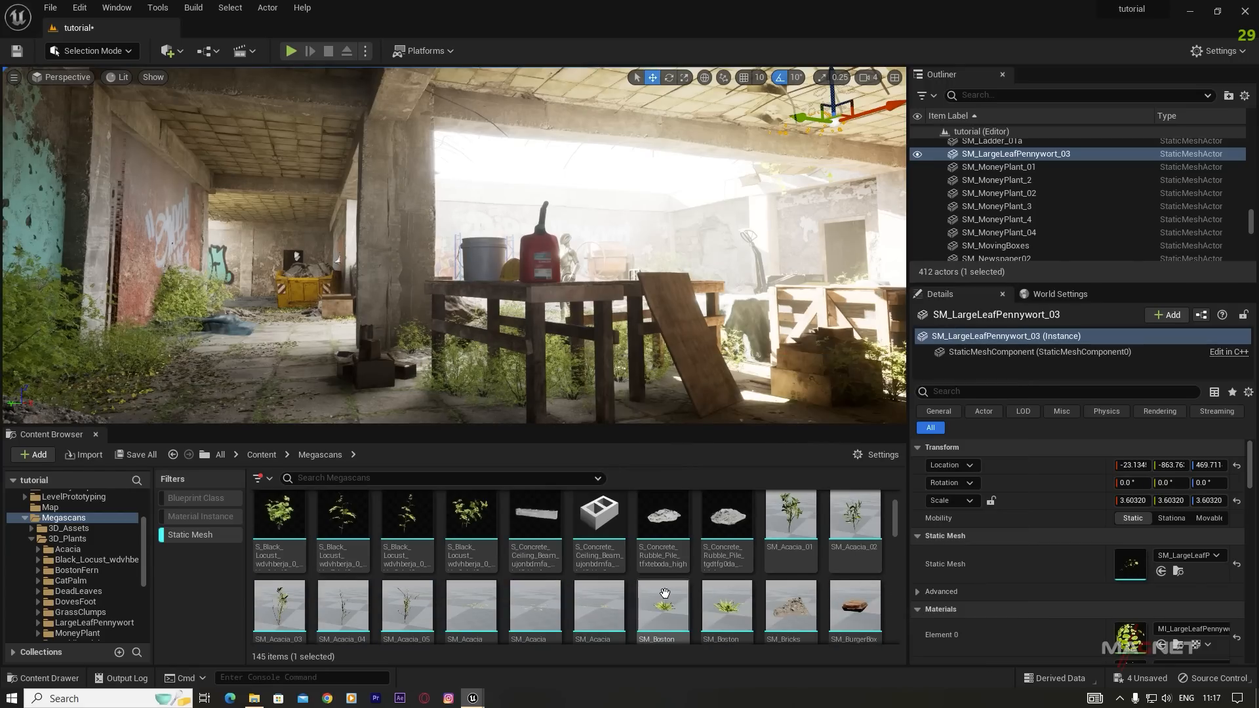
scroll(664, 593, up, 2)
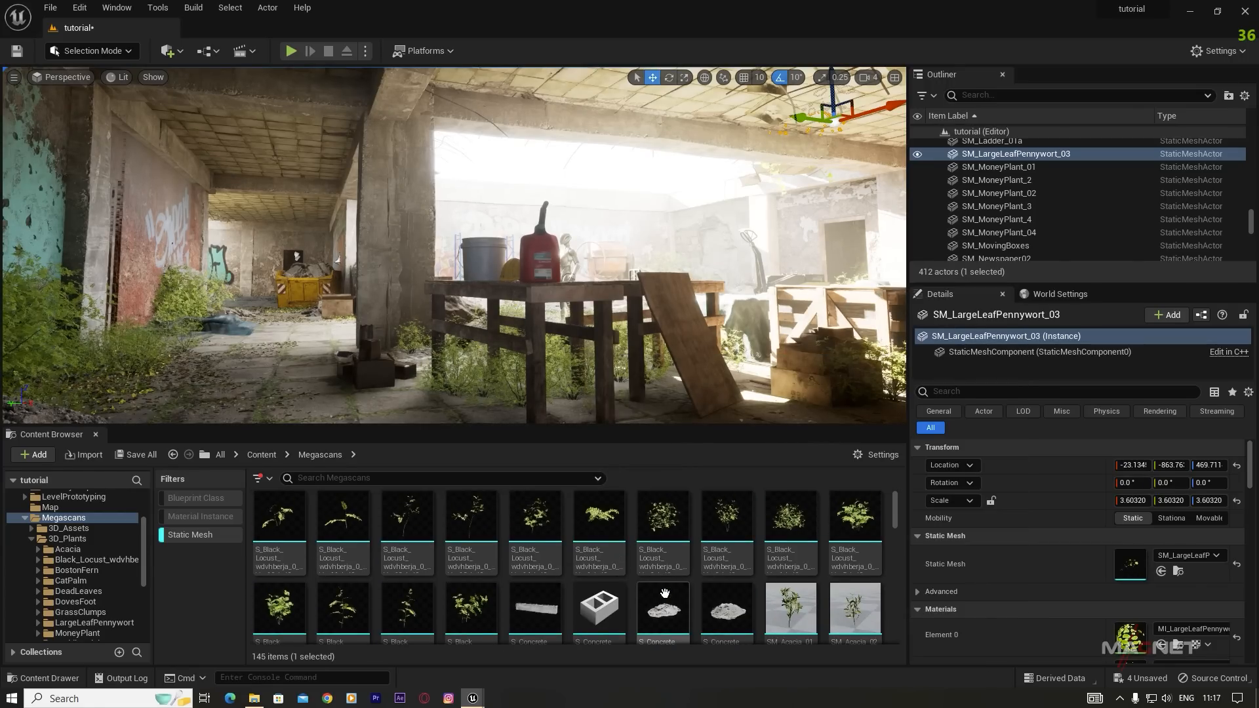
drag(611, 522, 419, 401)
click(342, 521)
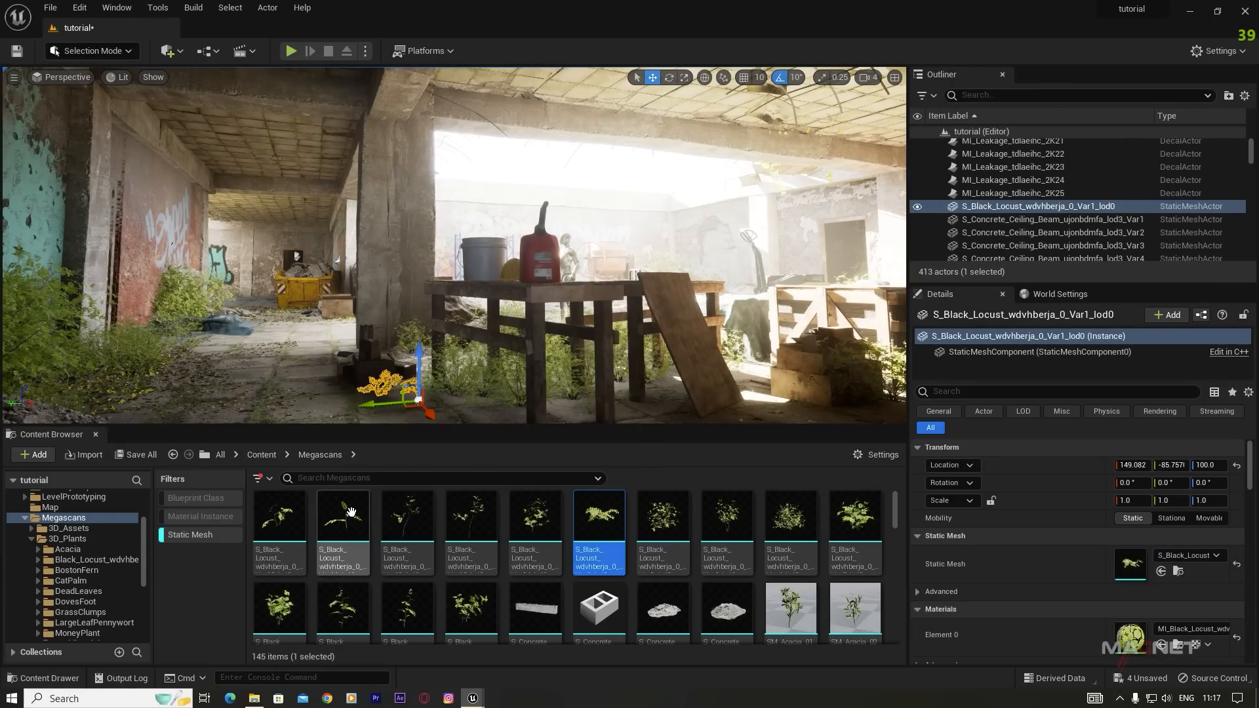
drag(655, 333, 731, 408)
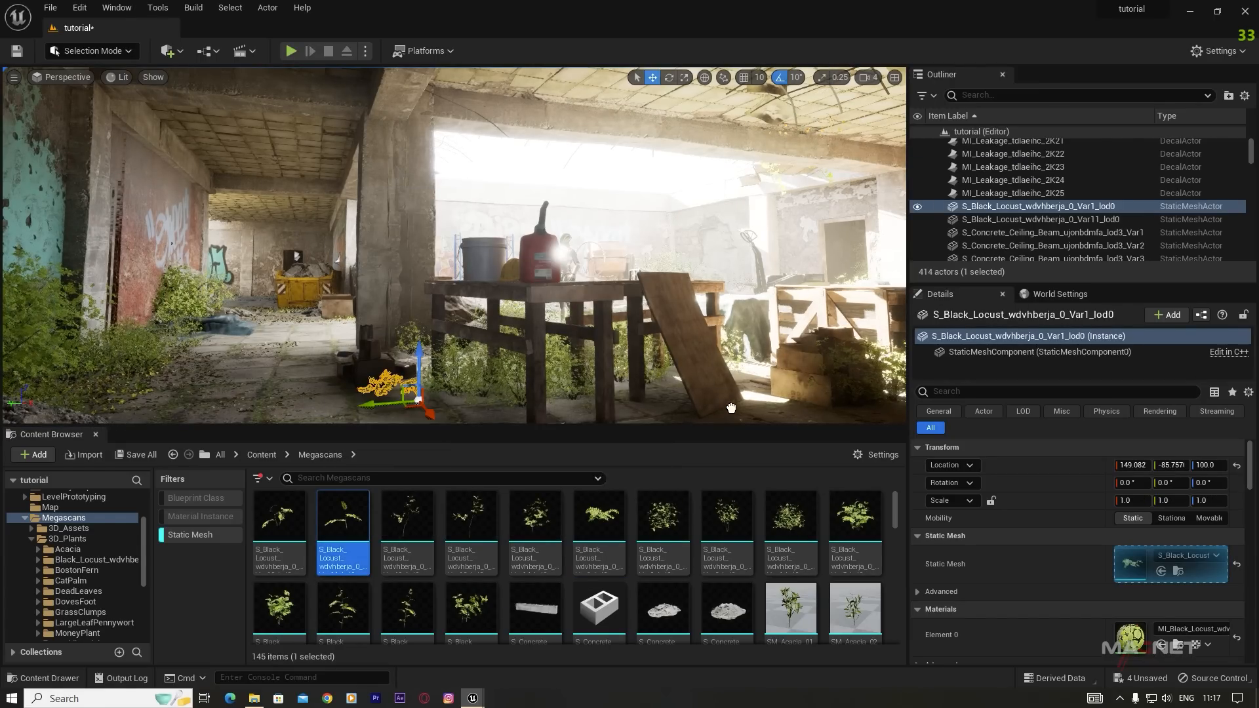
click(475, 399)
Step: Browse the Megascans static meshes for further plants and debris to add
scroll(429, 597, down, 3)
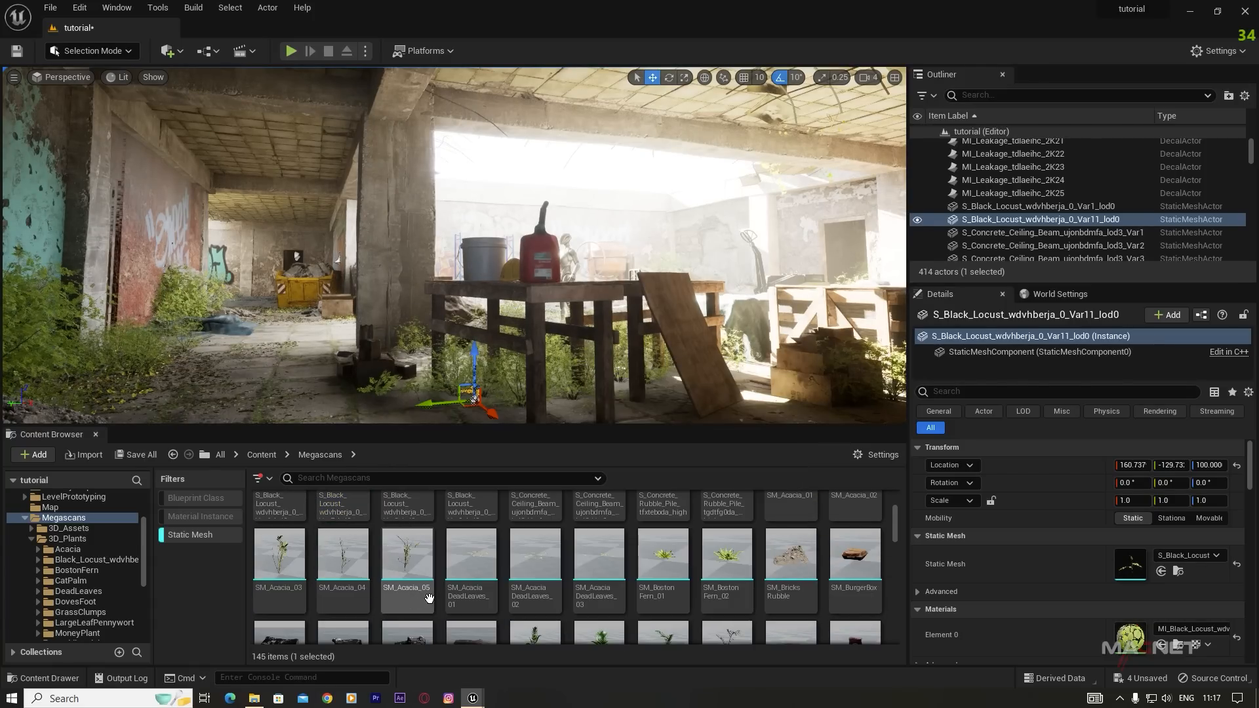
scroll(649, 609, down, 1)
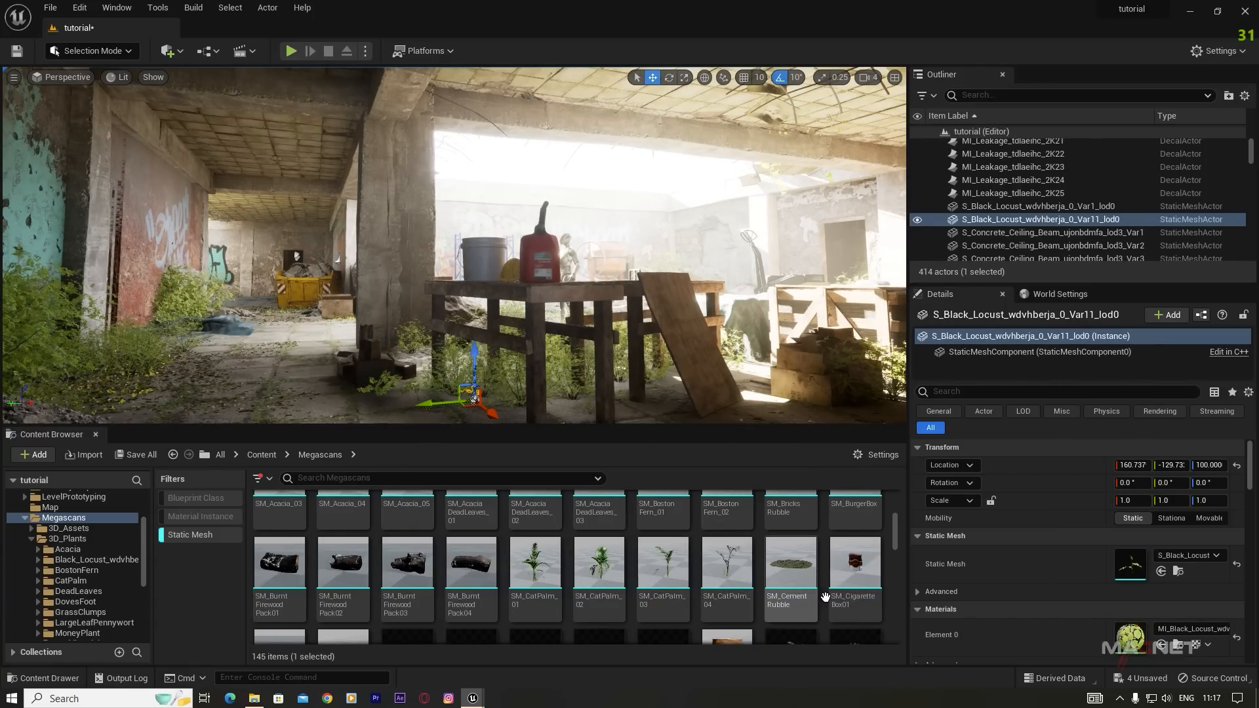
scroll(475, 588, down, 1)
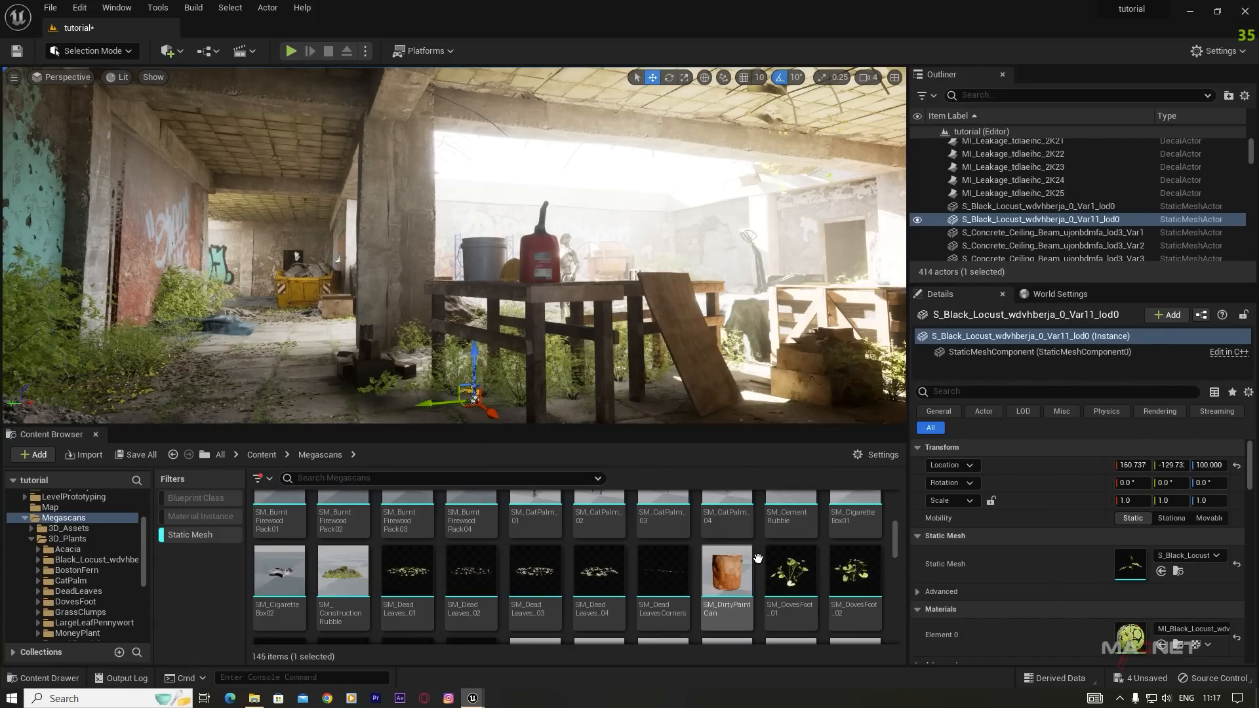
mouse_move(460, 585)
scroll(460, 585, up, 1)
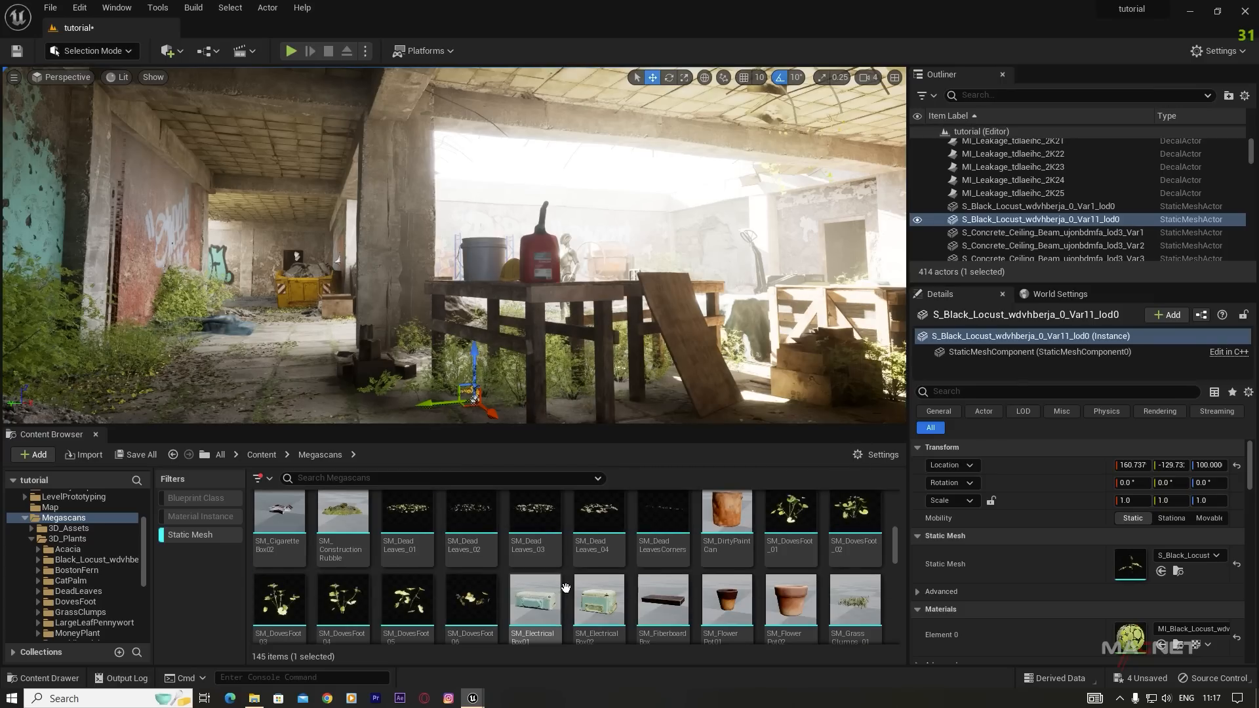
scroll(692, 577, up, 1)
scroll(692, 577, up, 2)
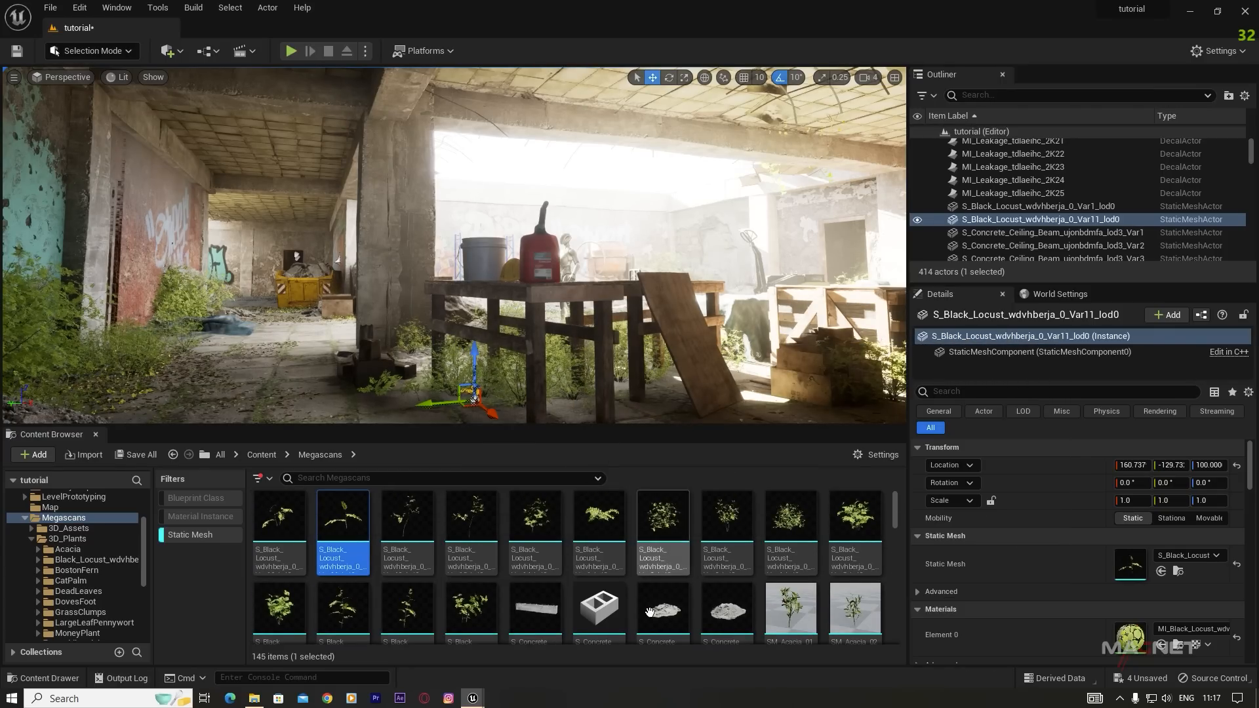
Step: Play the level from a spot on the floor, run the character through the rooms to review the dressed scene, and stop playing
right_drag(474, 398, 282, 397)
key(w)
key(s)
key(w)
key(s)
right_click(521, 384)
click(561, 368)
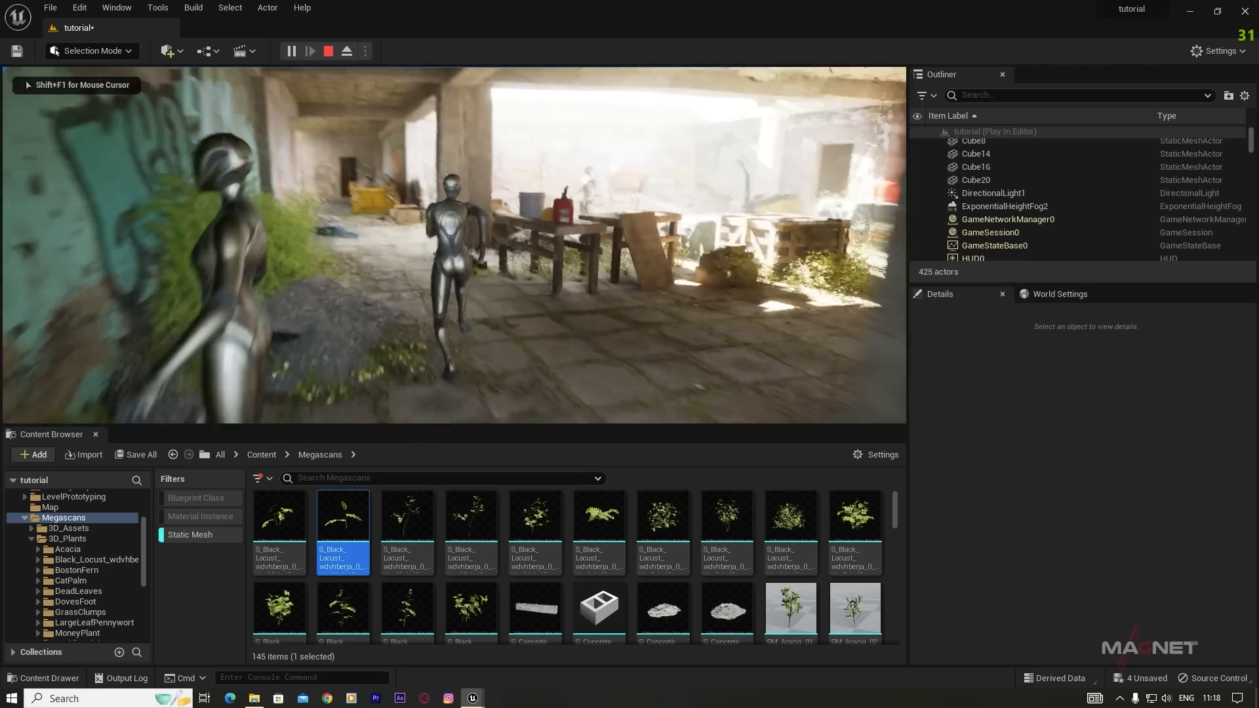
key(w)
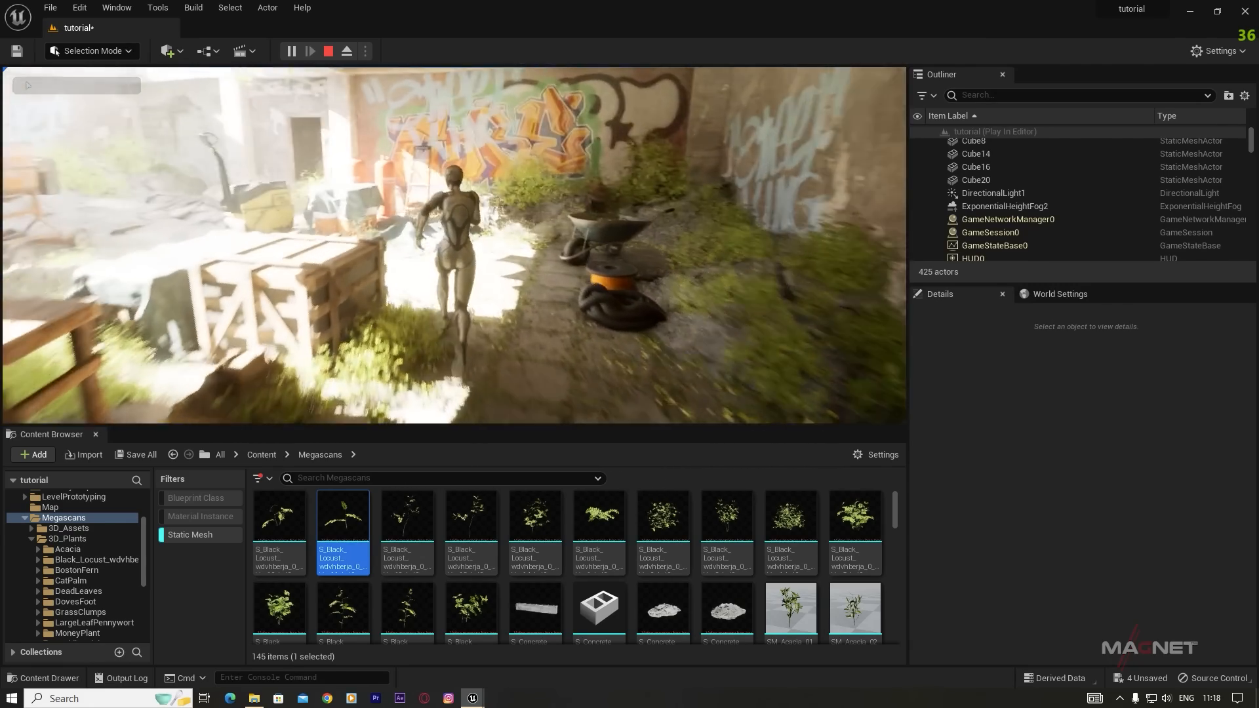
key(w)
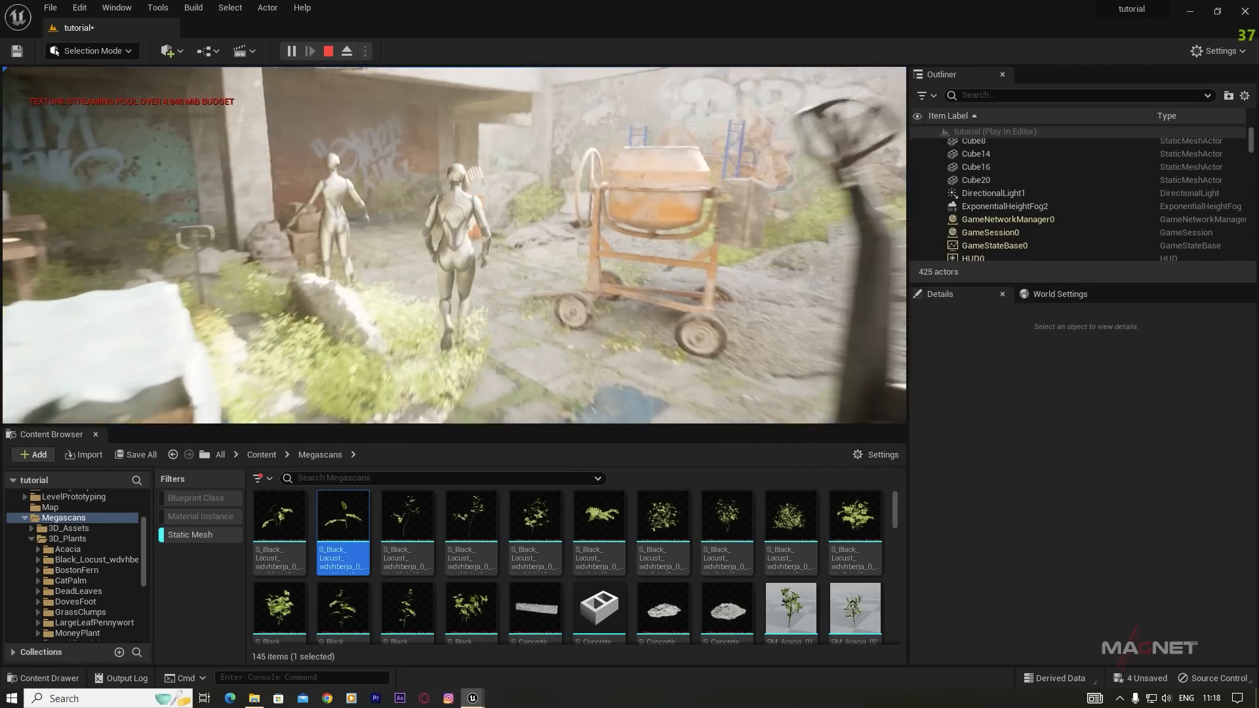
key(w)
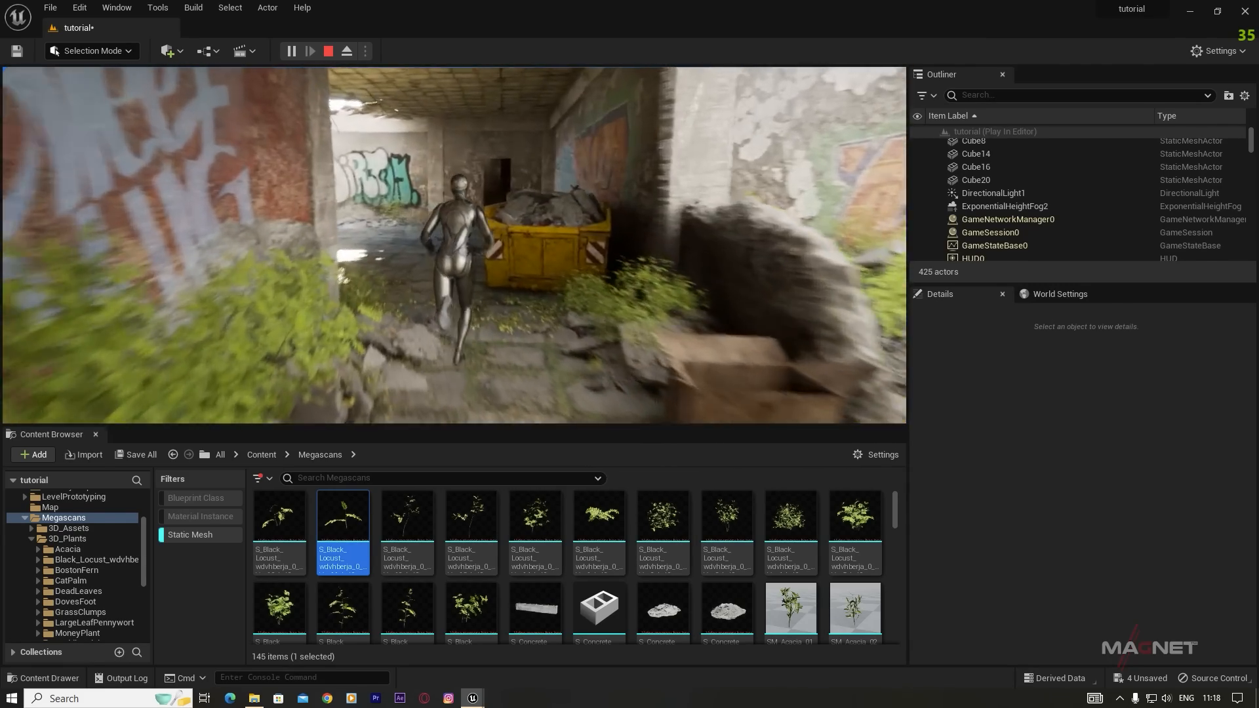
key(w)
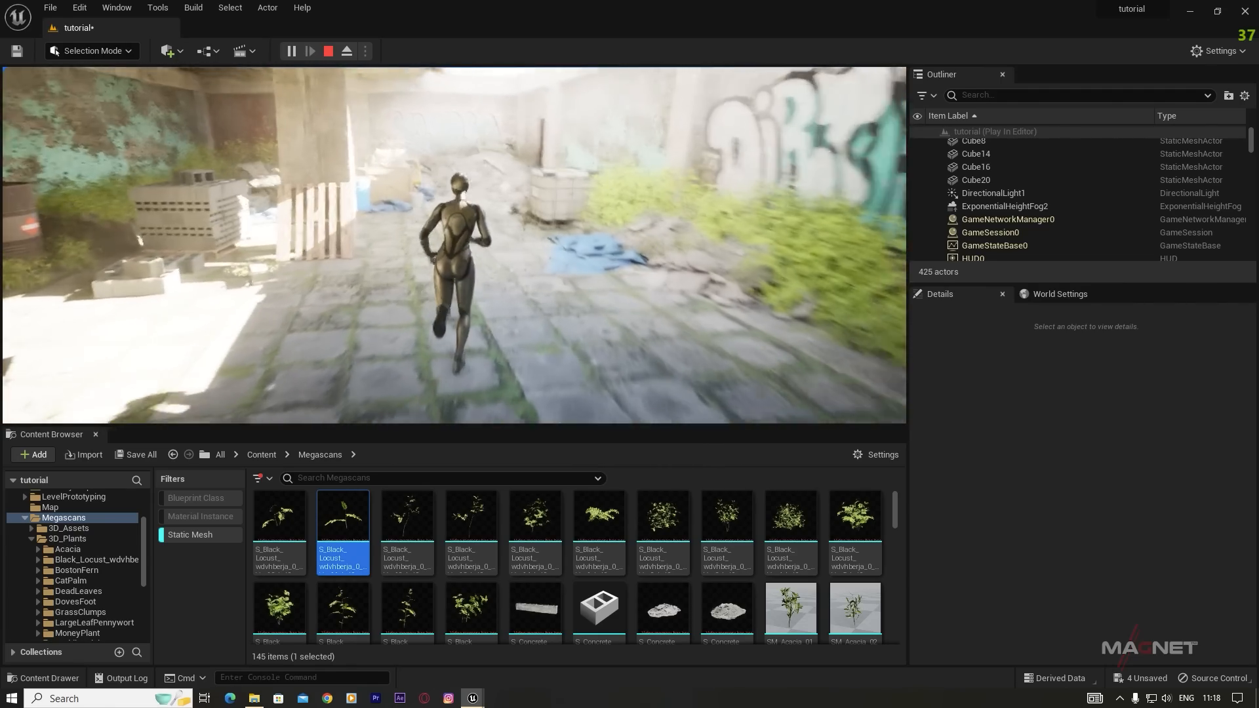
key(w)
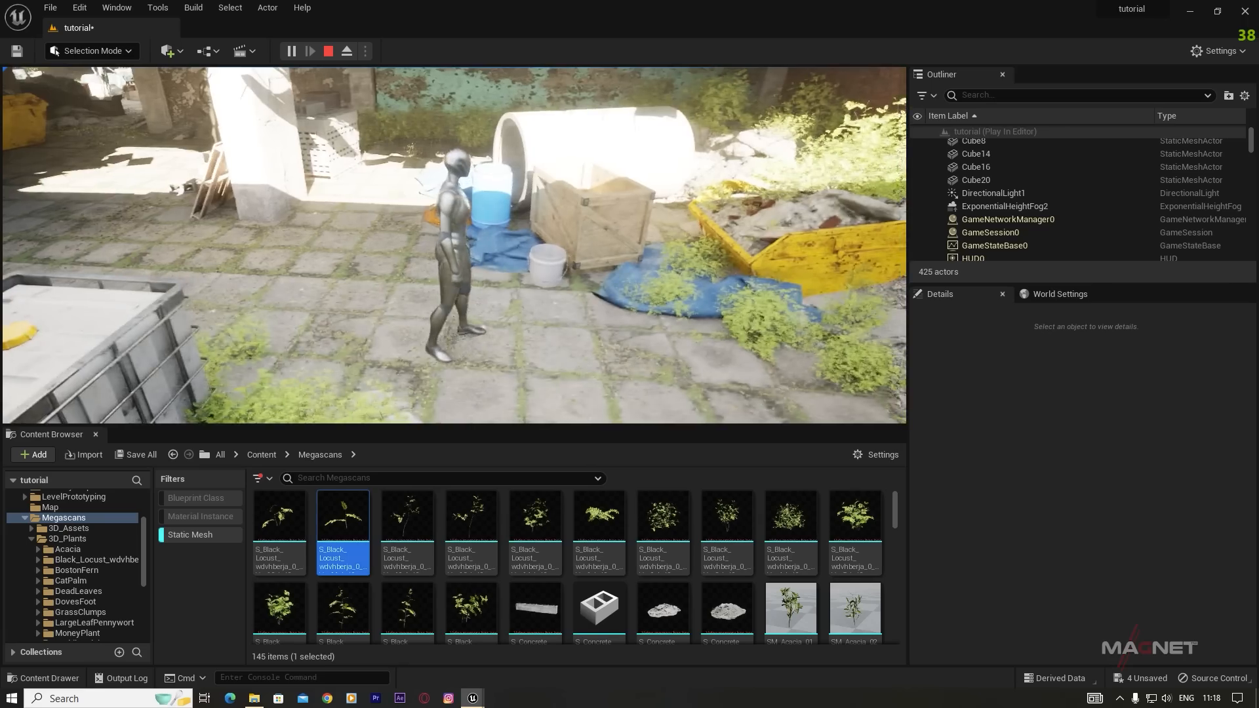
key(w)
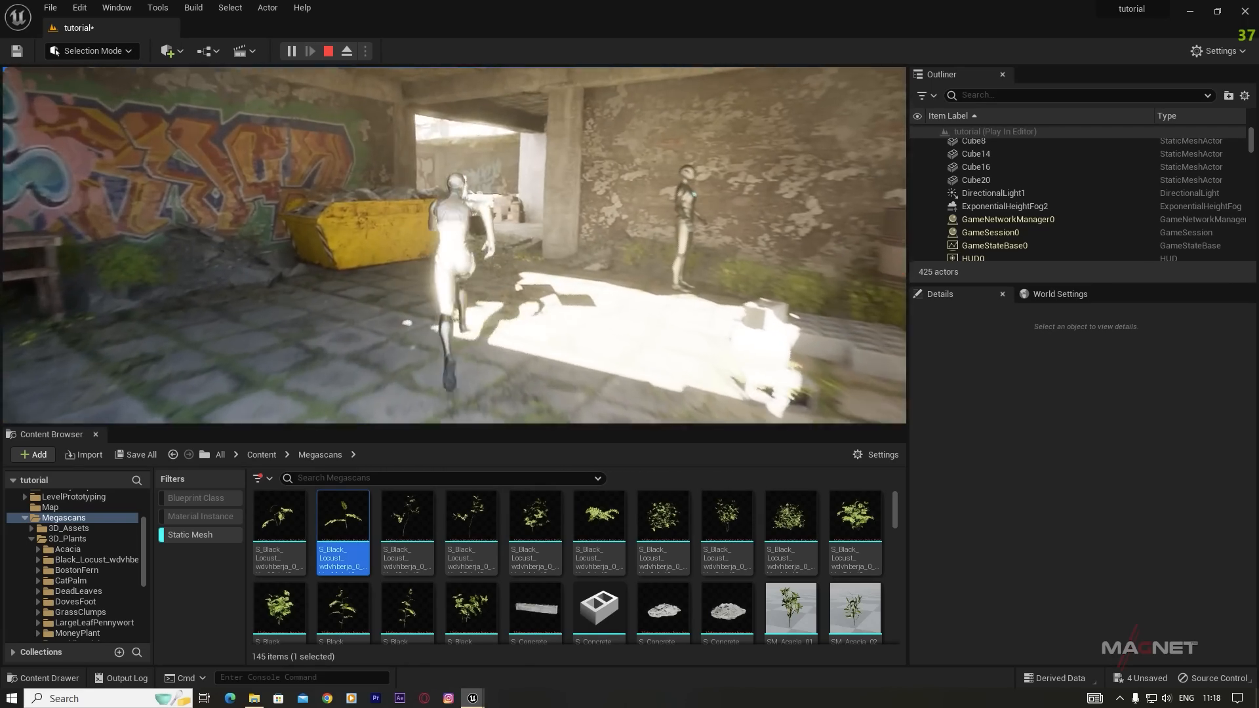
key(w)
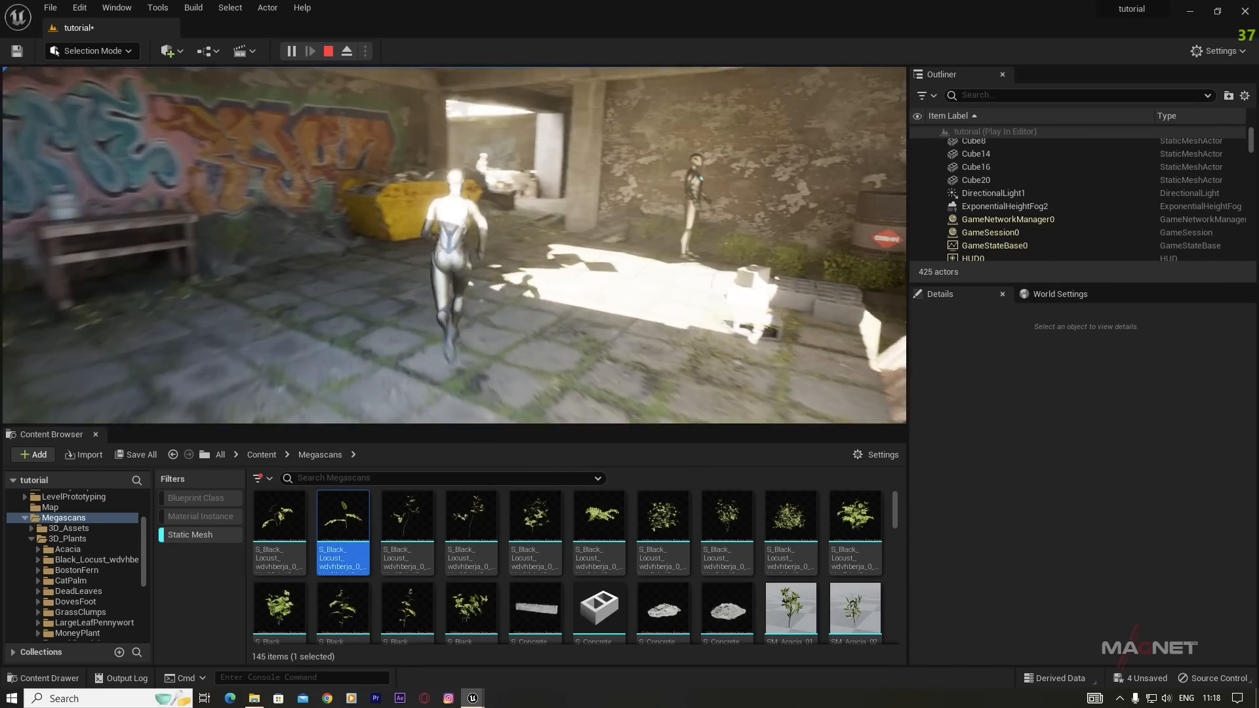
key(w)
key(w)
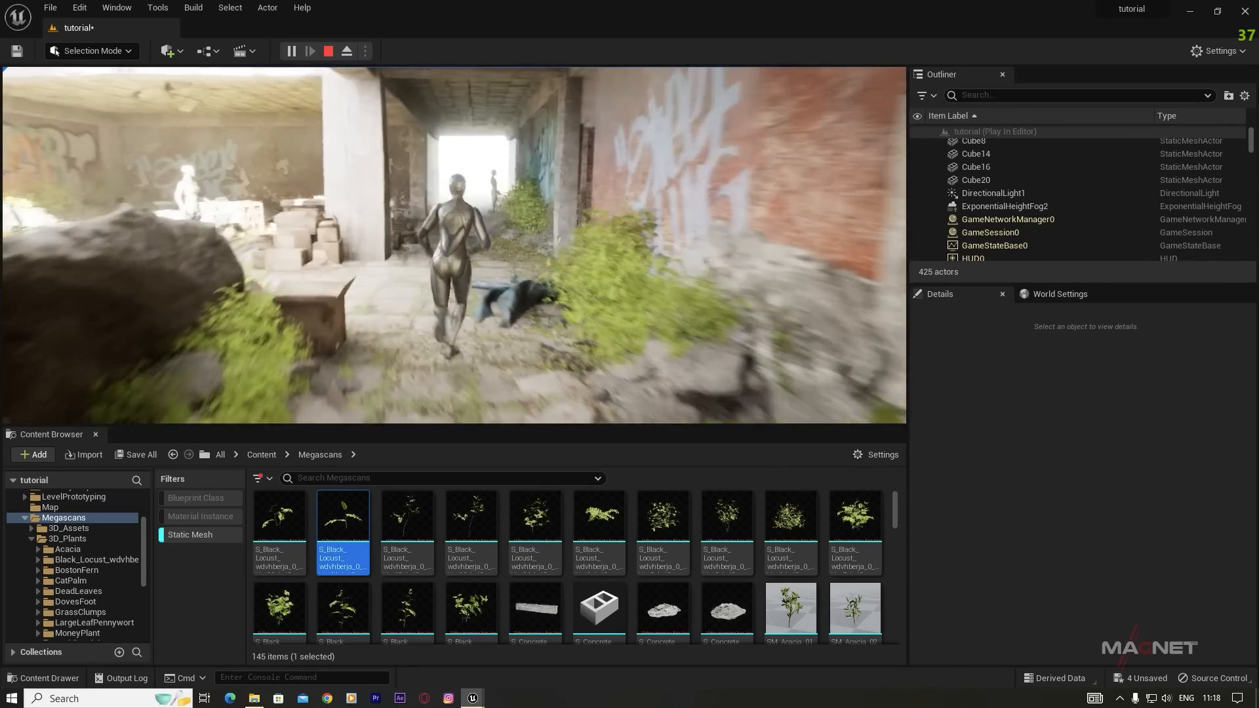
key(w)
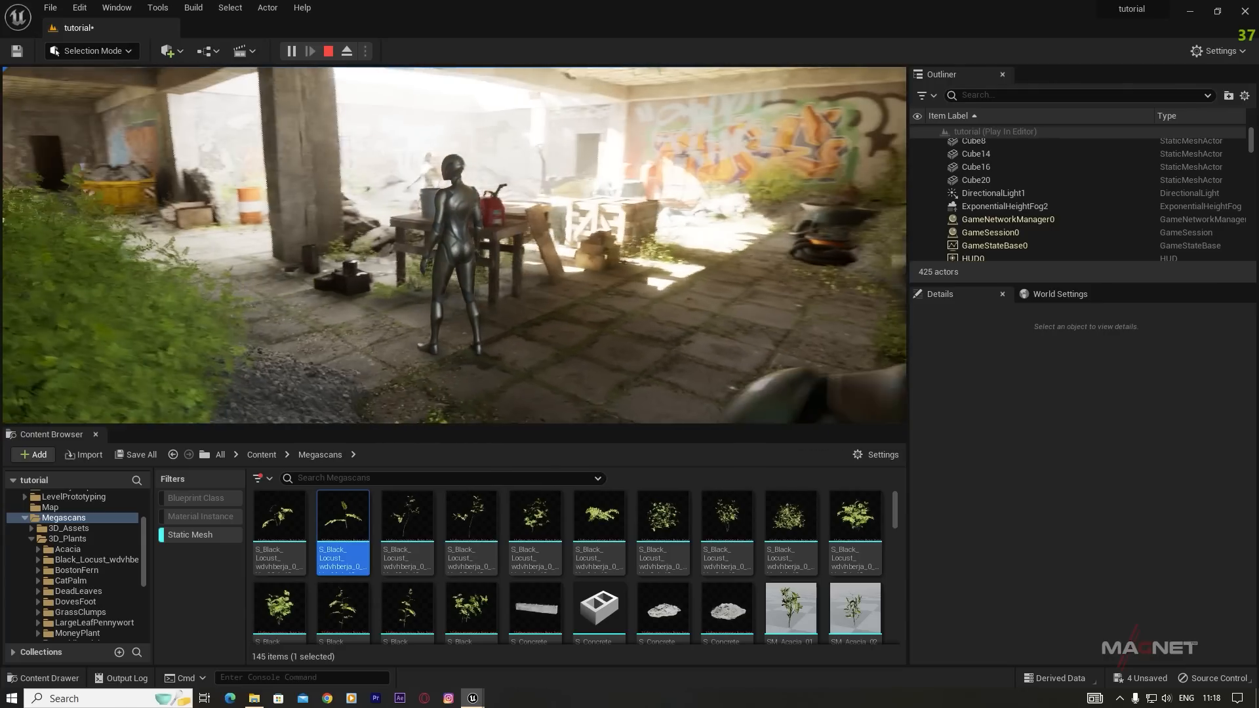
key(Escape)
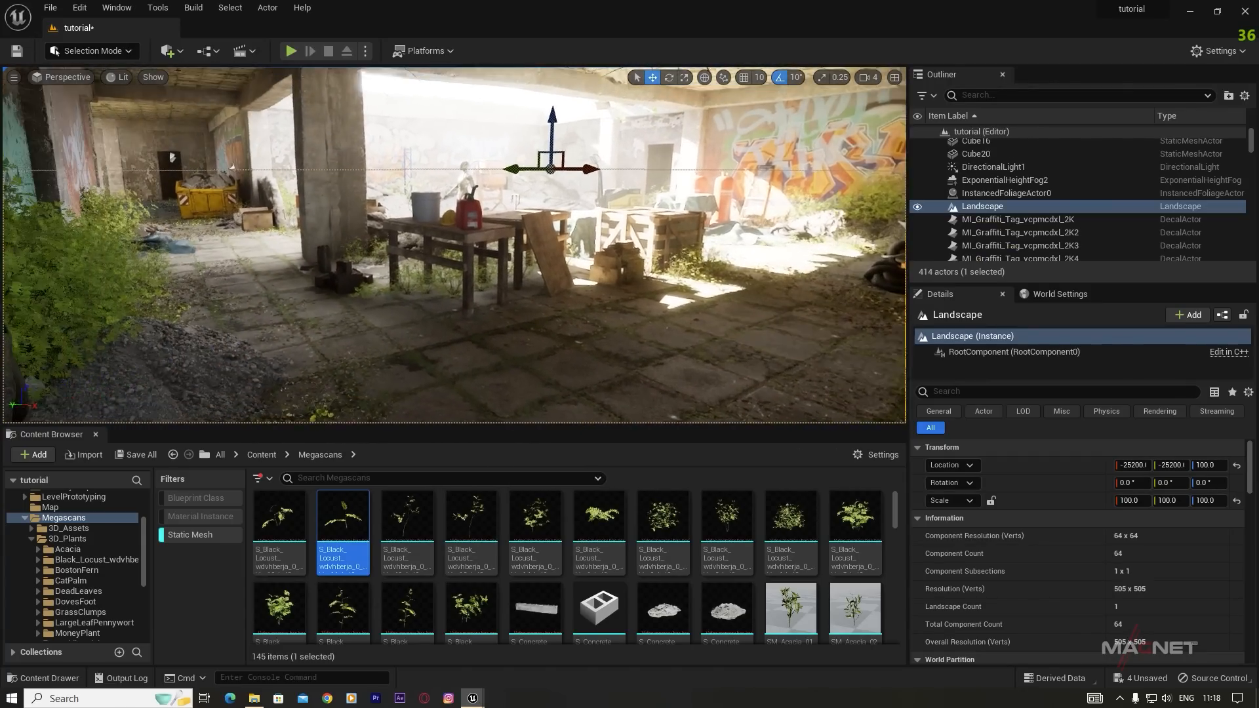
Step: Add a Cine Camera Actor to the level and snap it to the current viewport view
click(176, 52)
mouse_move(221, 208)
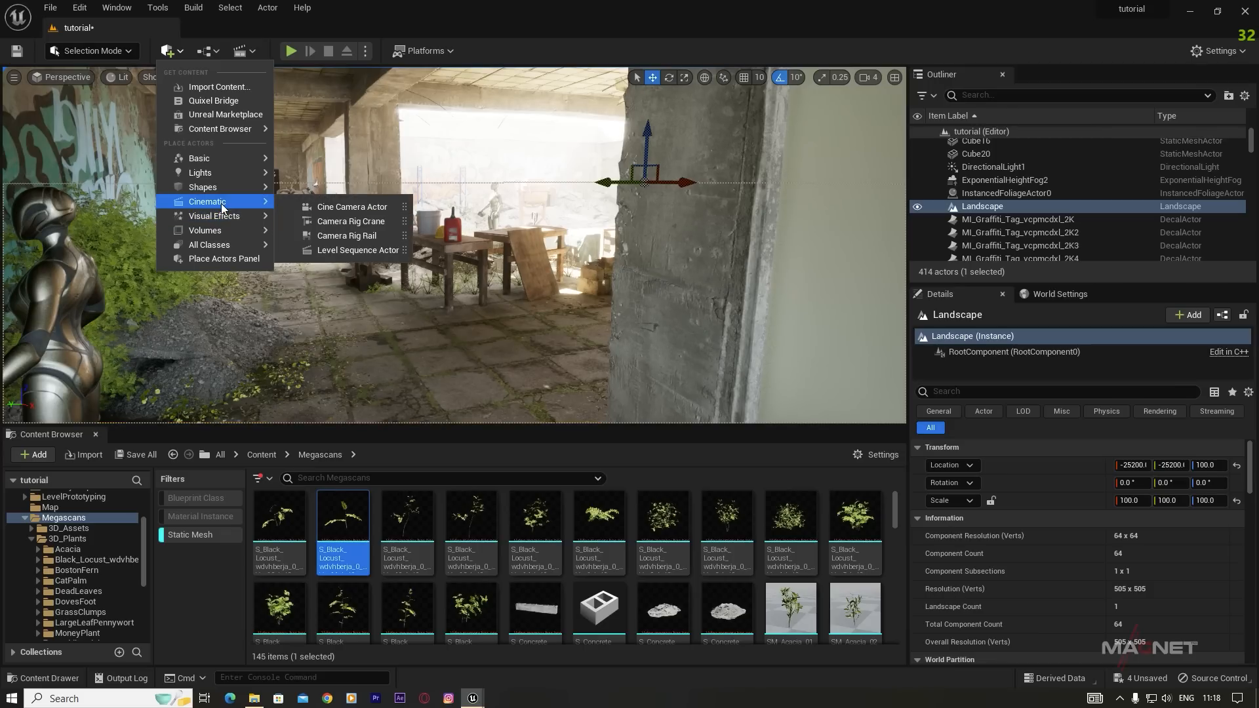
click(313, 208)
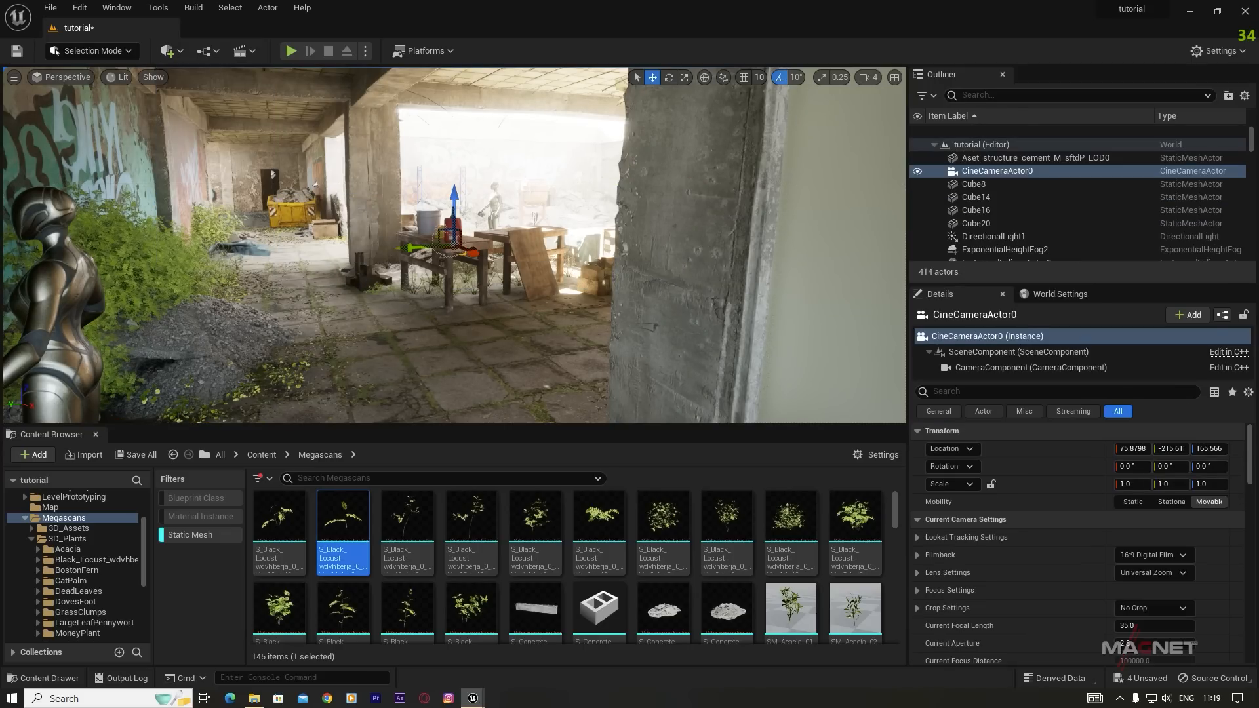
right_click(985, 158)
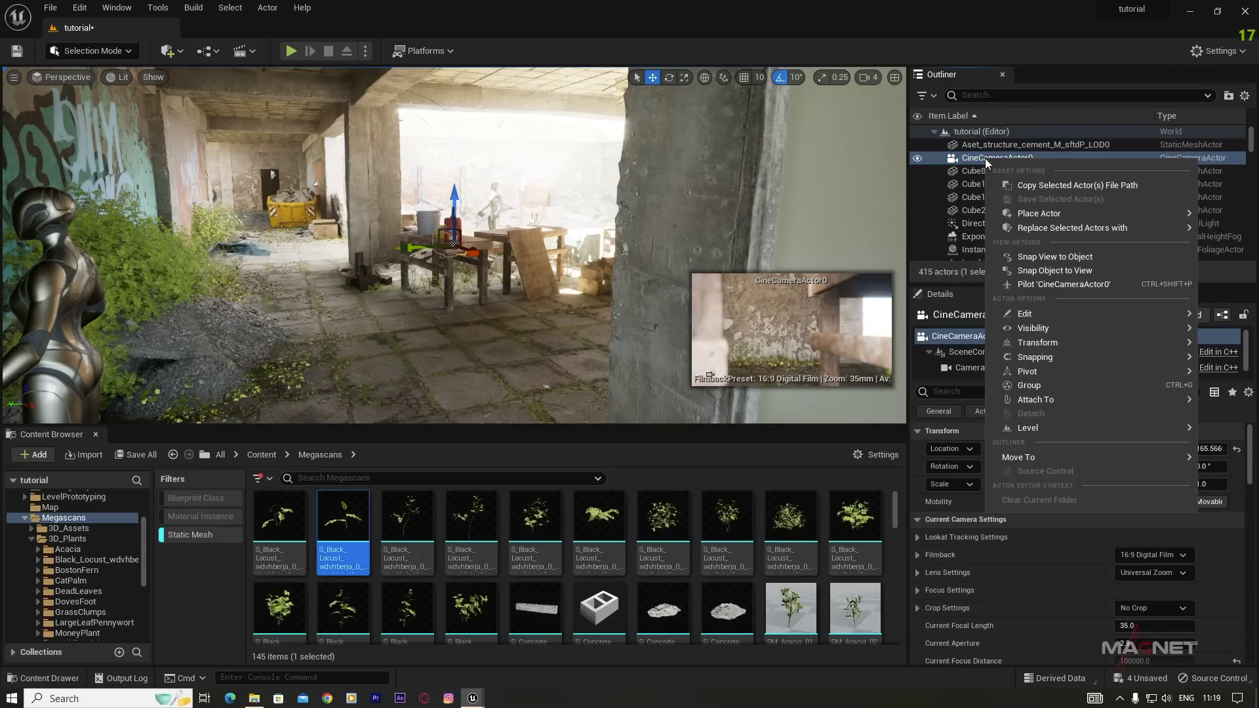
click(1049, 269)
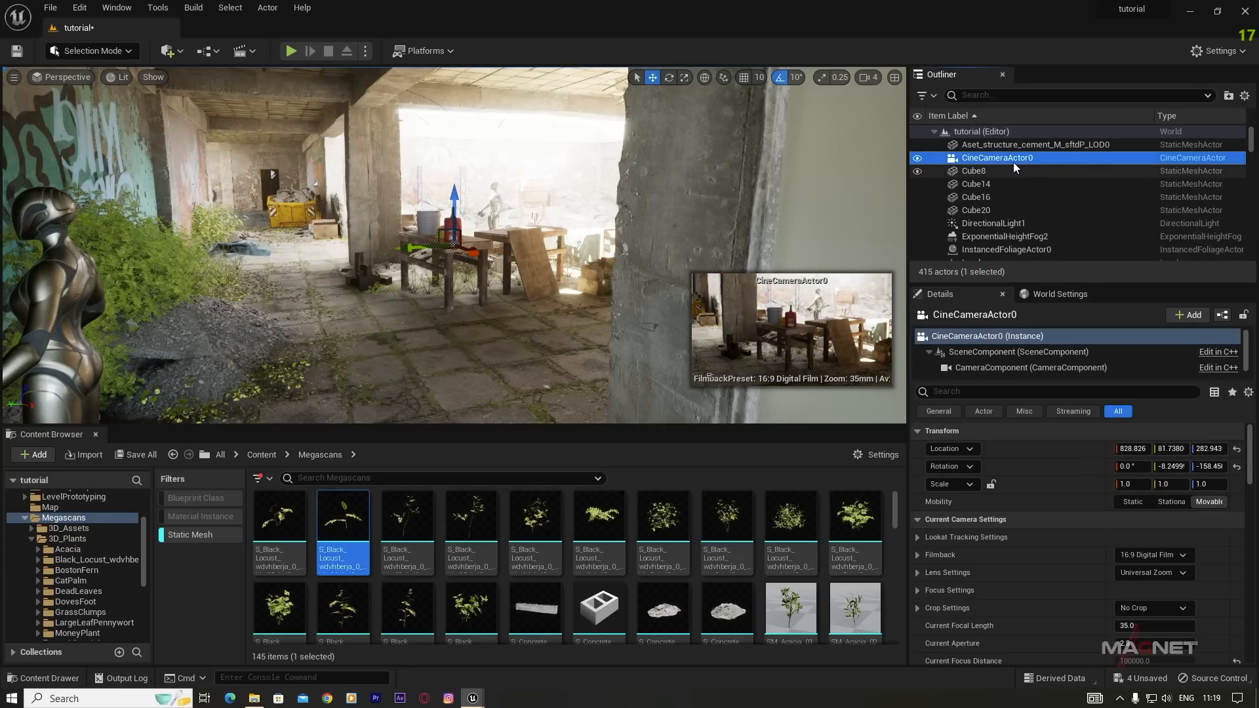
Step: Look through CineCameraActor0 in the viewport and turn the camera toward the pillar and yellow dumpster
click(58, 78)
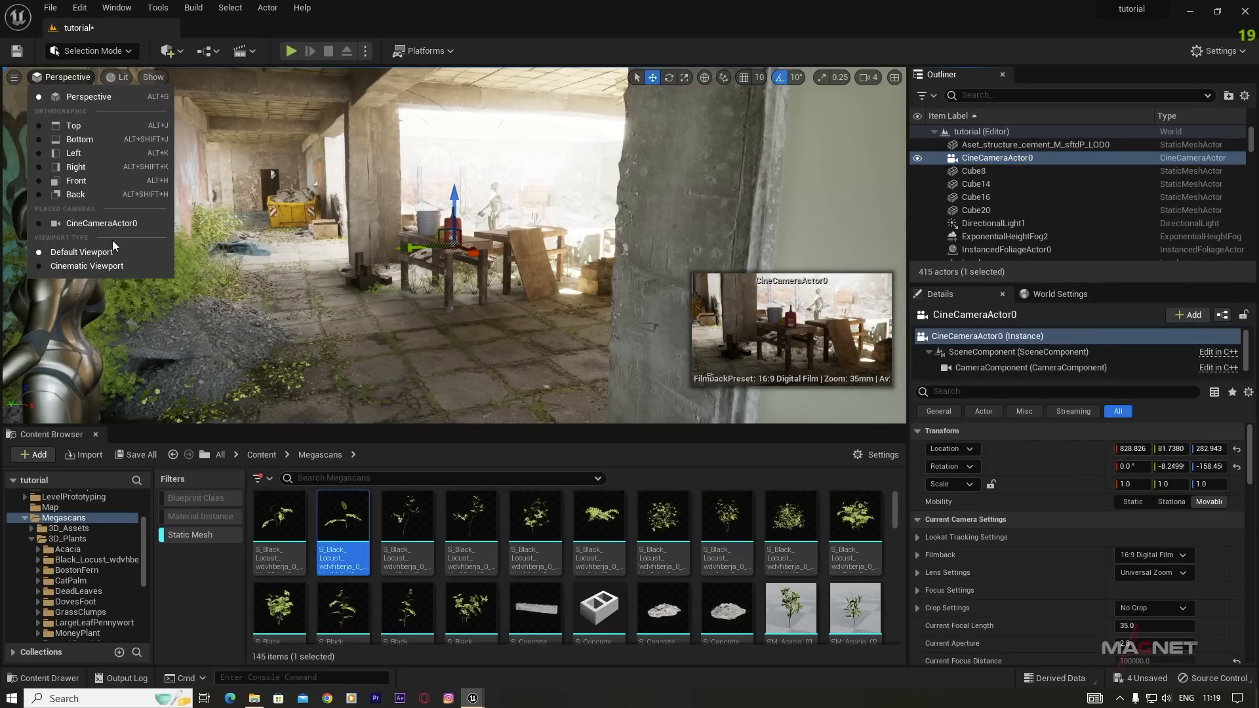
click(90, 221)
right_drag(504, 247, 465, 227)
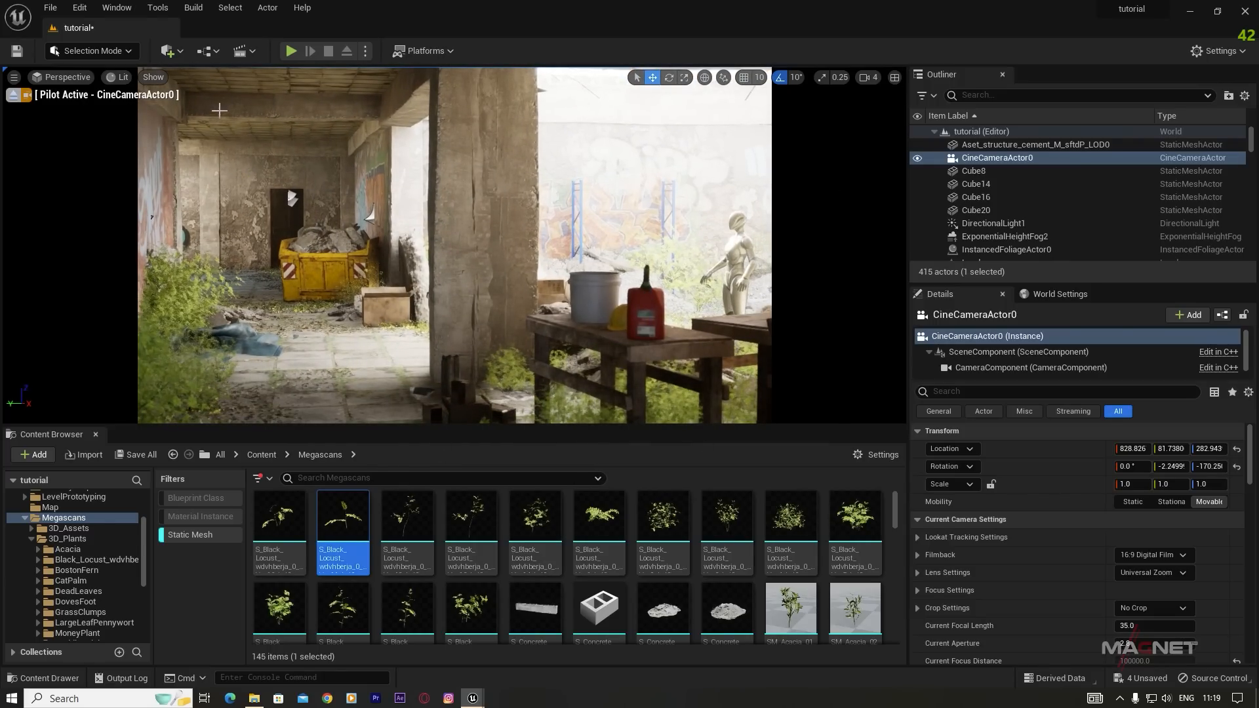
Step: Turn off the Static Mesh asset filter and create a level sequence named tutorial_sequence in the Content folder
click(189, 533)
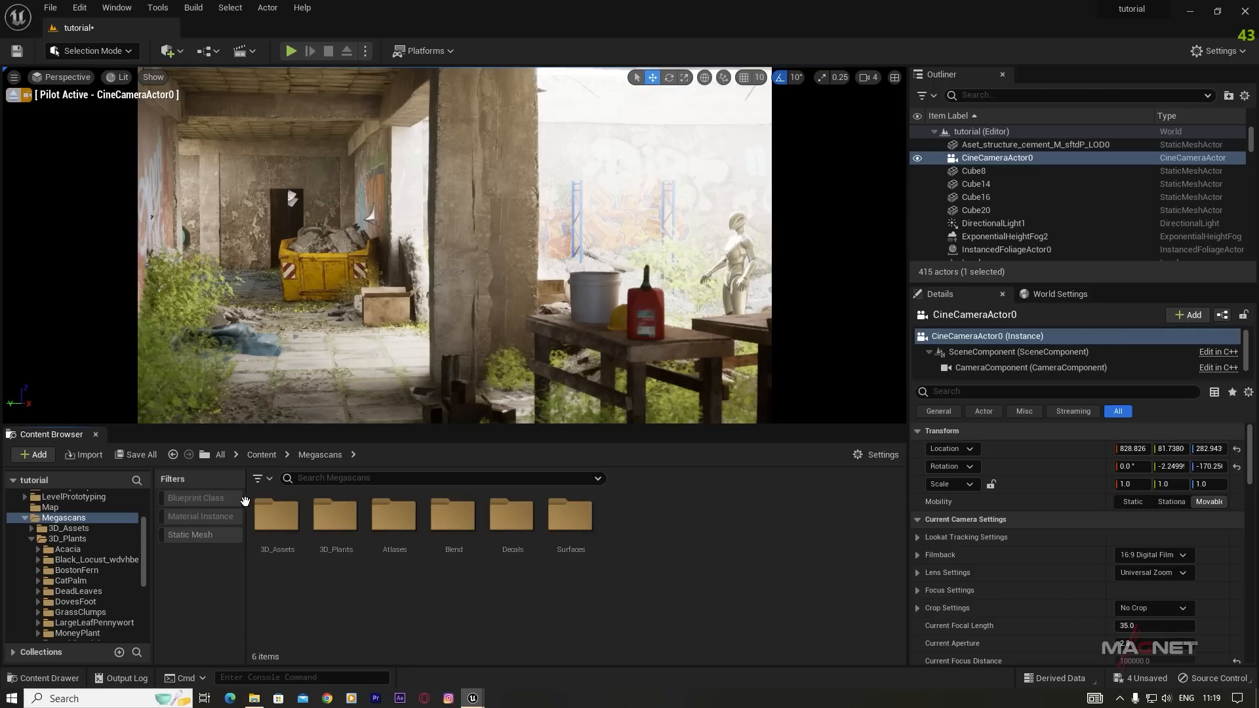
click(246, 53)
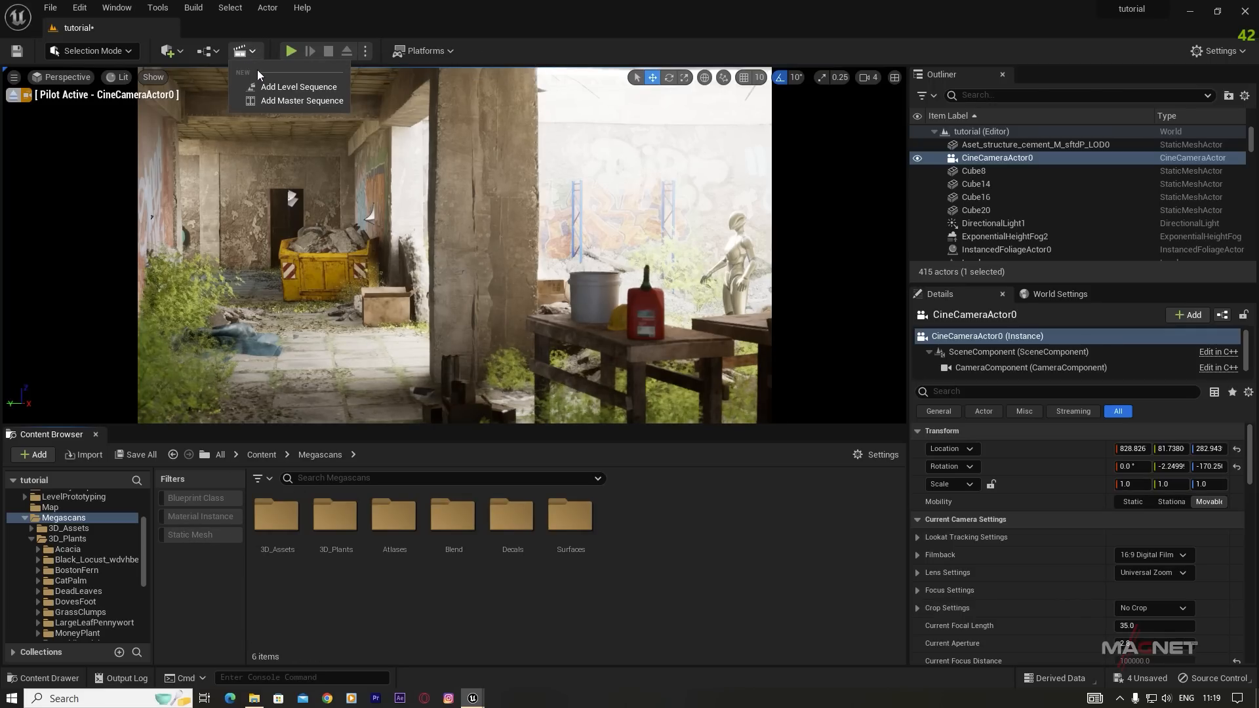
click(297, 88)
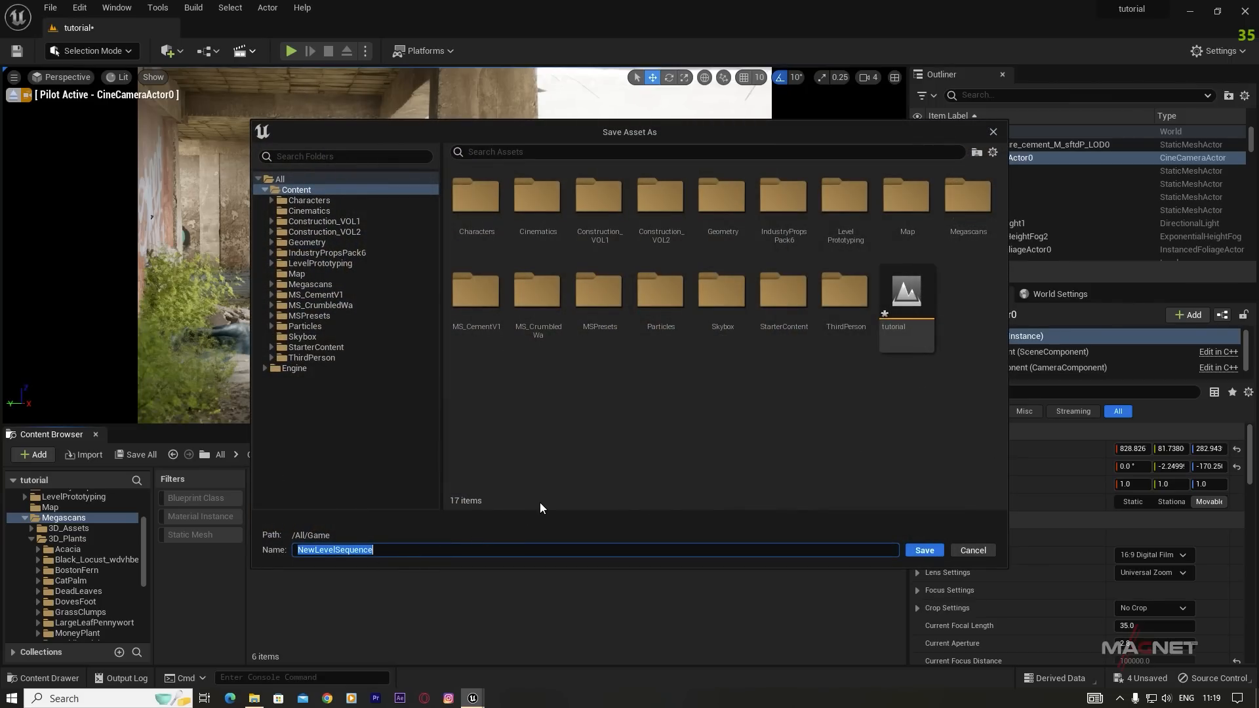
text(tutorial_sequence)
click(925, 550)
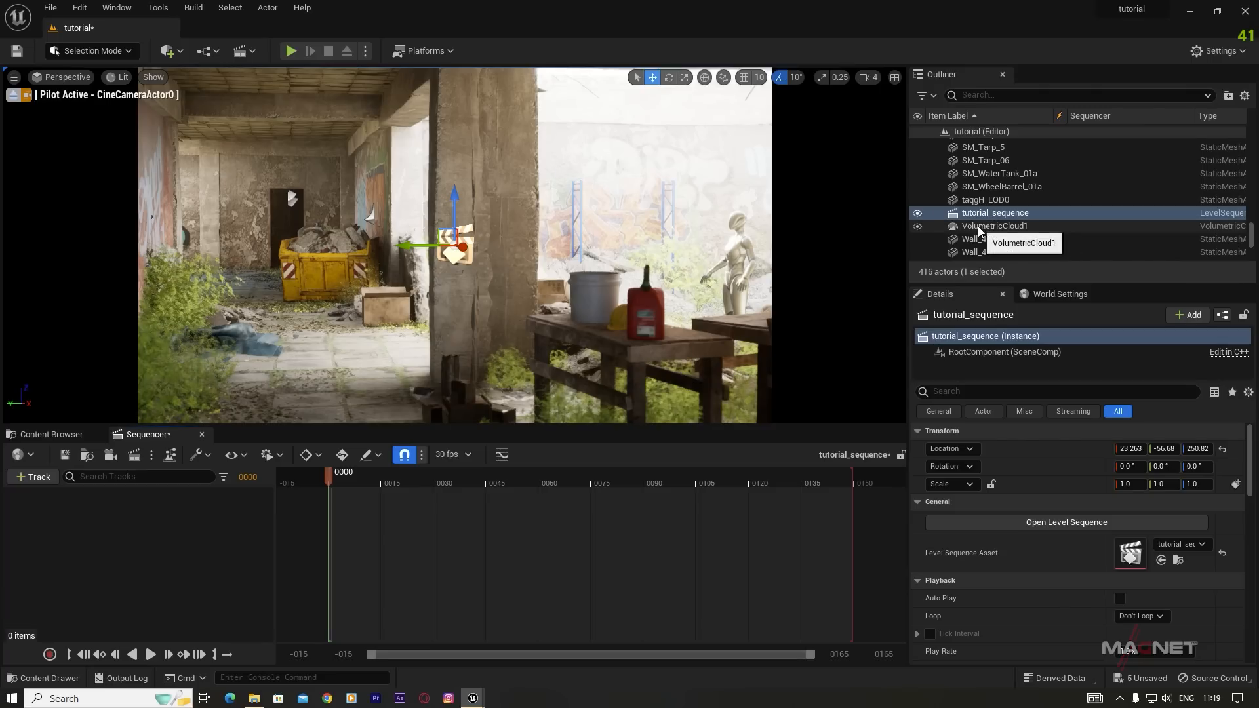
Step: Find the cine camera by filtering the Outliner for "came" and add it to the level sequence
scroll(980, 177, up, 3)
scroll(979, 177, up, 5)
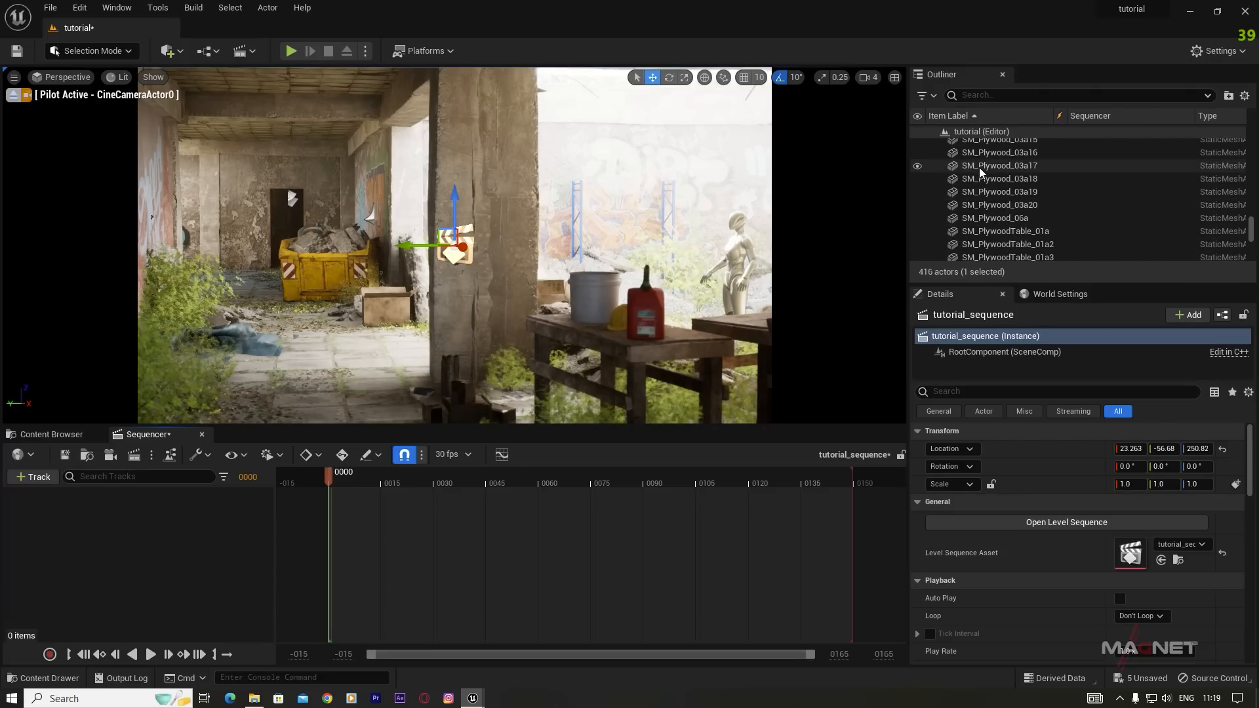
text(came)
click(986, 144)
drag(995, 142, 69, 560)
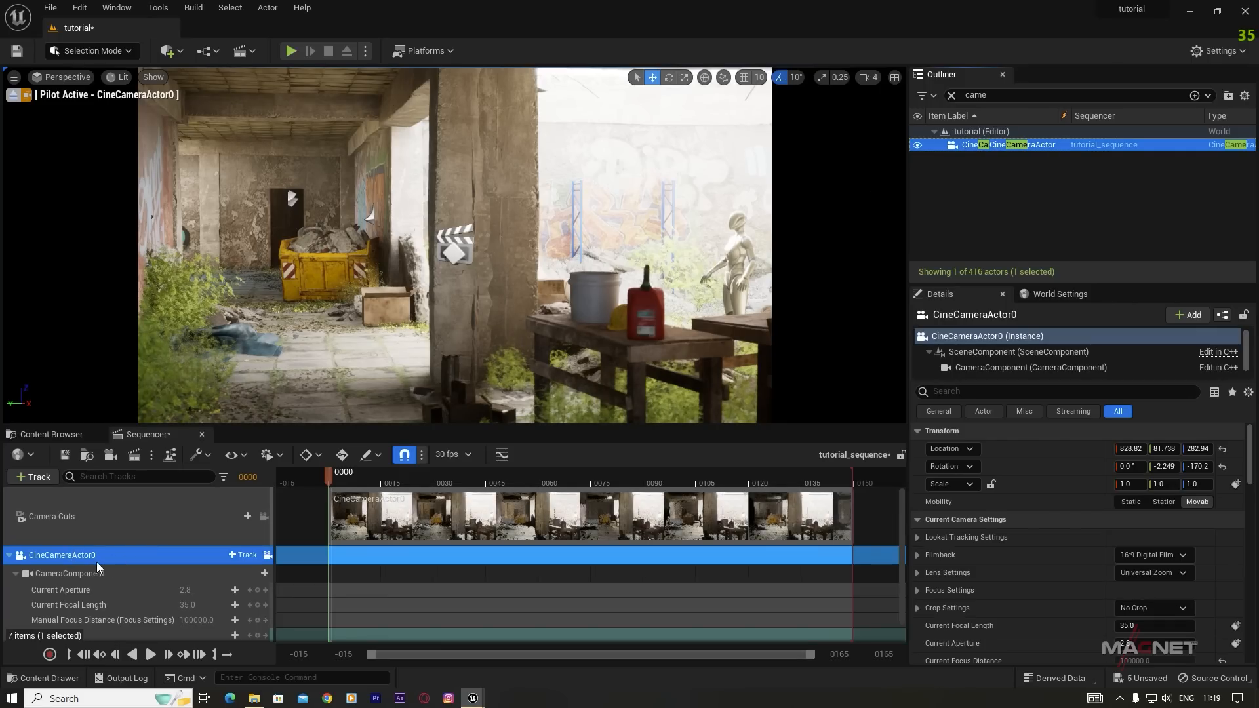
Step: Override the cine camera's post-process bloom with the Convolution method and an intensity of 0.2
click(65, 560)
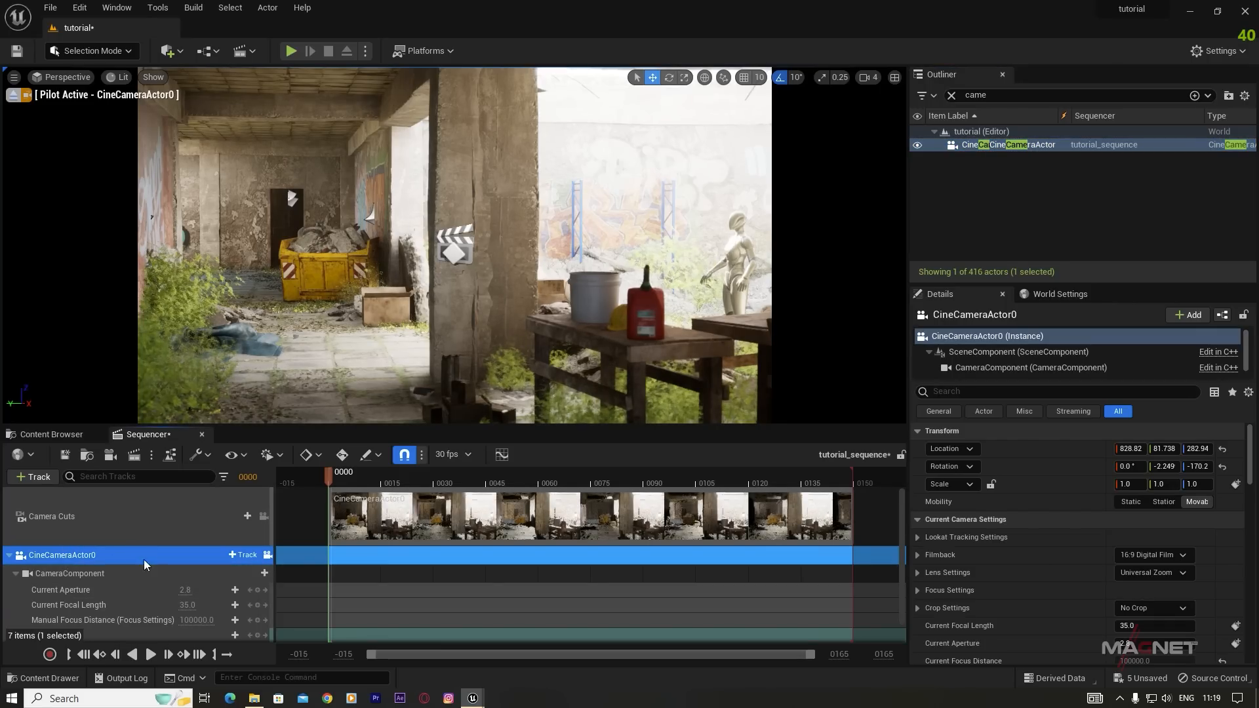
scroll(1033, 569, down, 3)
scroll(1000, 516, down, 5)
click(919, 468)
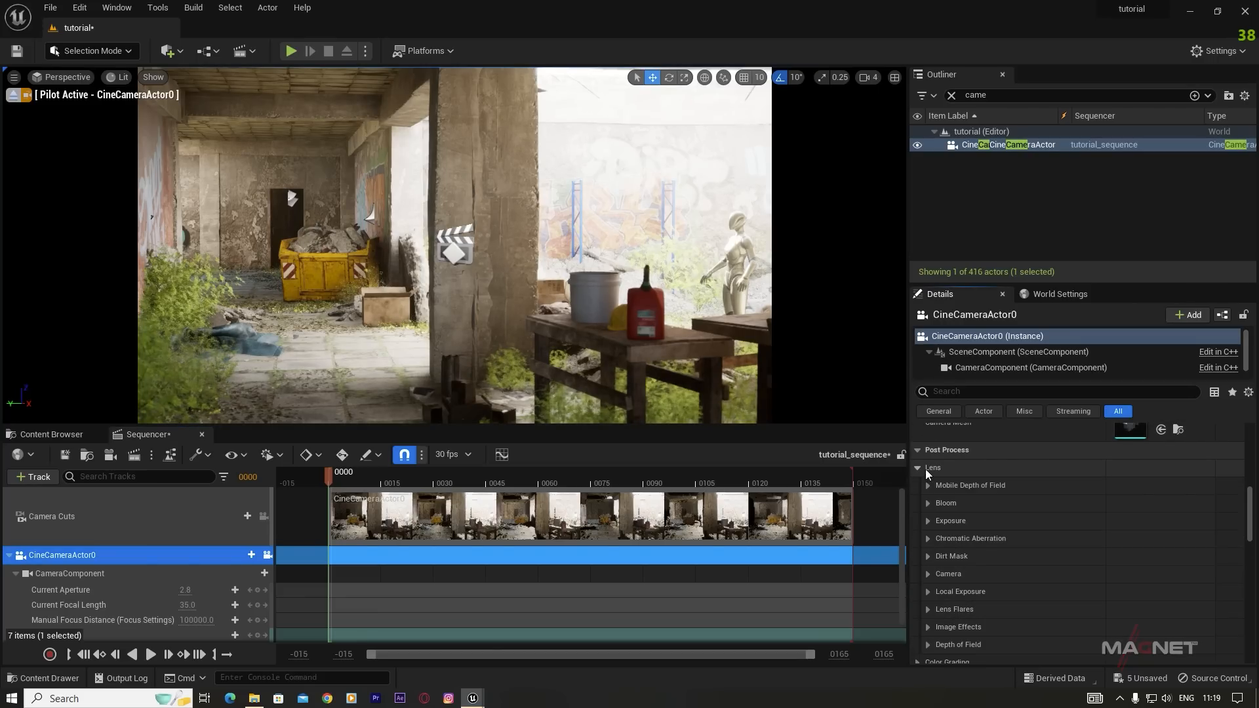
click(927, 504)
click(951, 521)
click(1187, 521)
click(1152, 546)
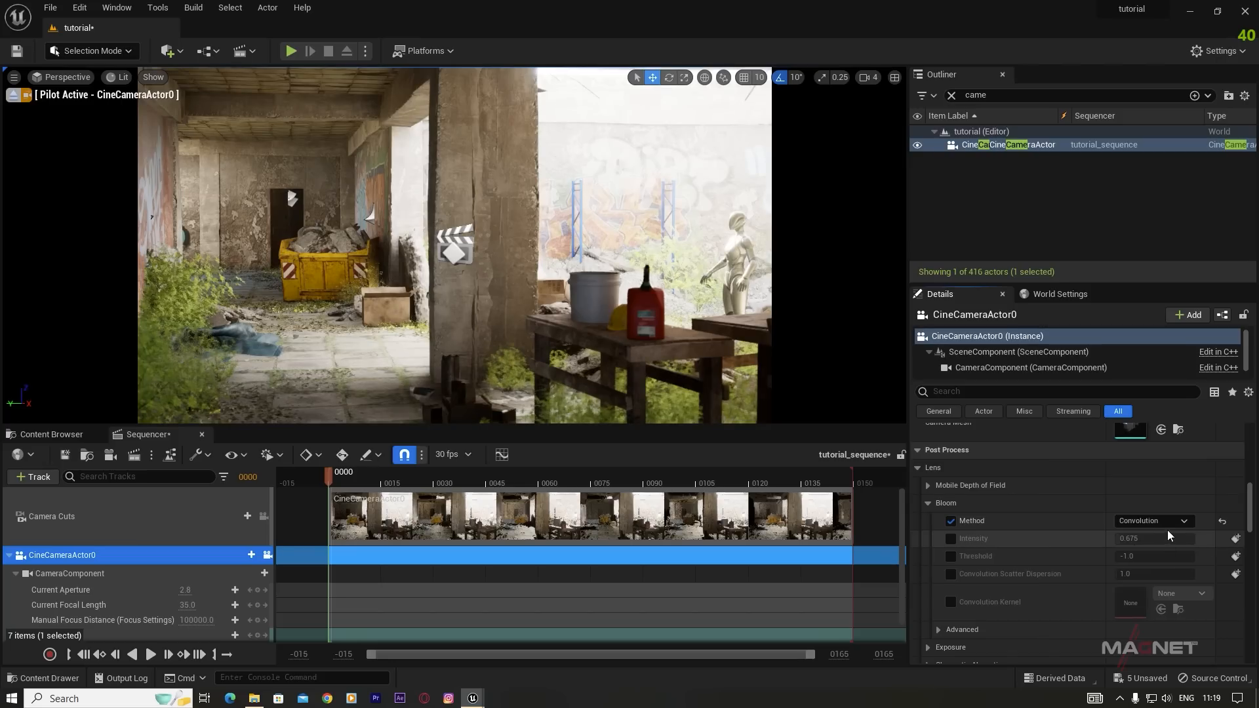
click(950, 538)
text(0.2)
key(Return)
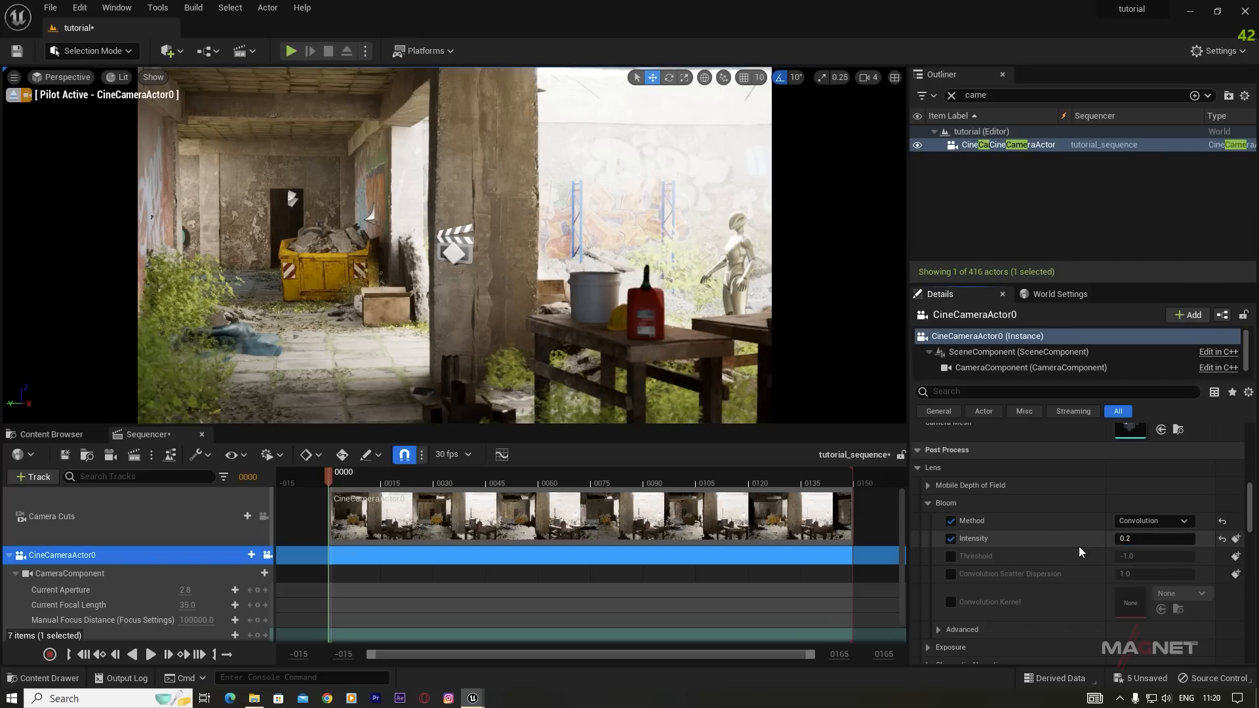
Step: Override the camera's exposure with Manual metering mode and an exposure compensation of 11
scroll(1049, 554, down, 3)
scroll(1032, 559, down, 3)
click(934, 482)
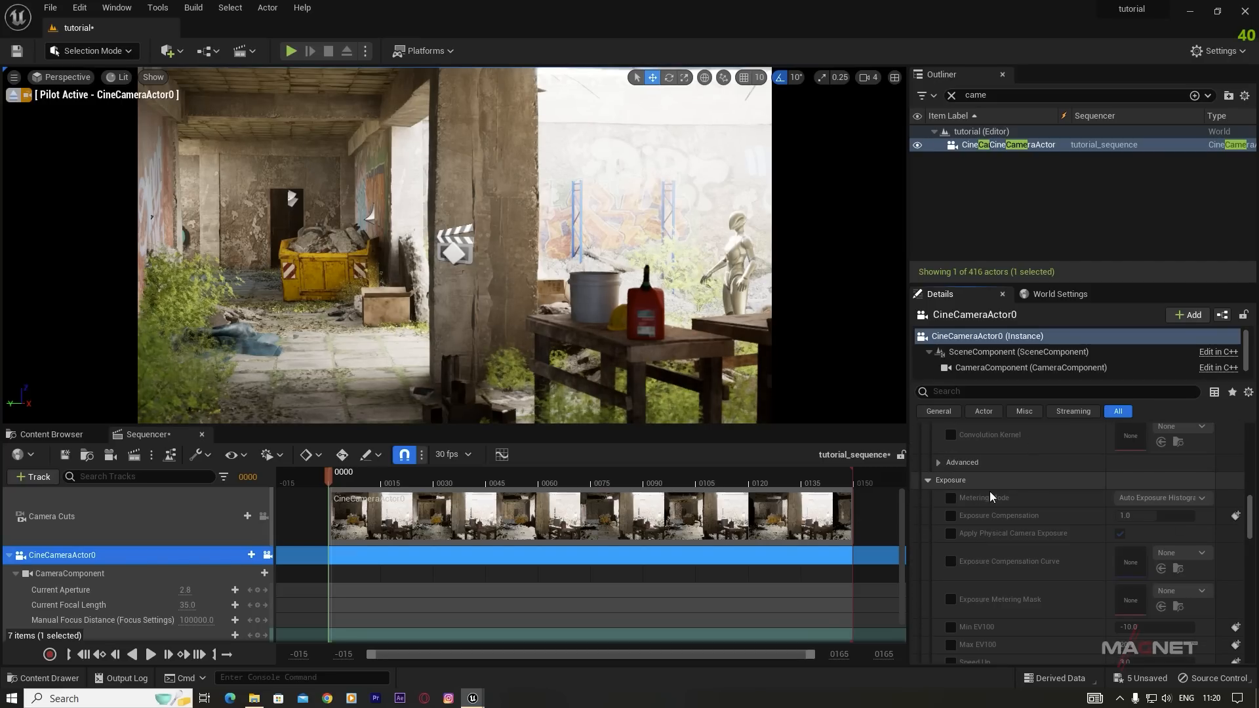
click(951, 497)
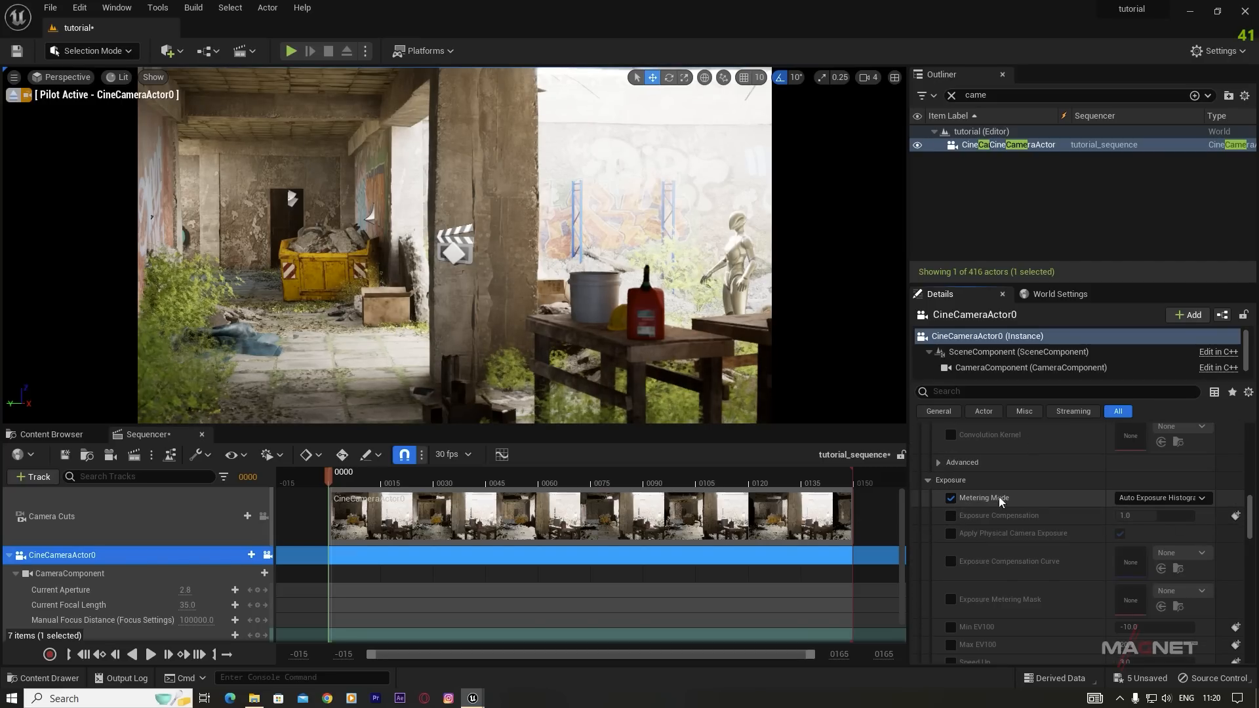
click(1159, 497)
click(1142, 536)
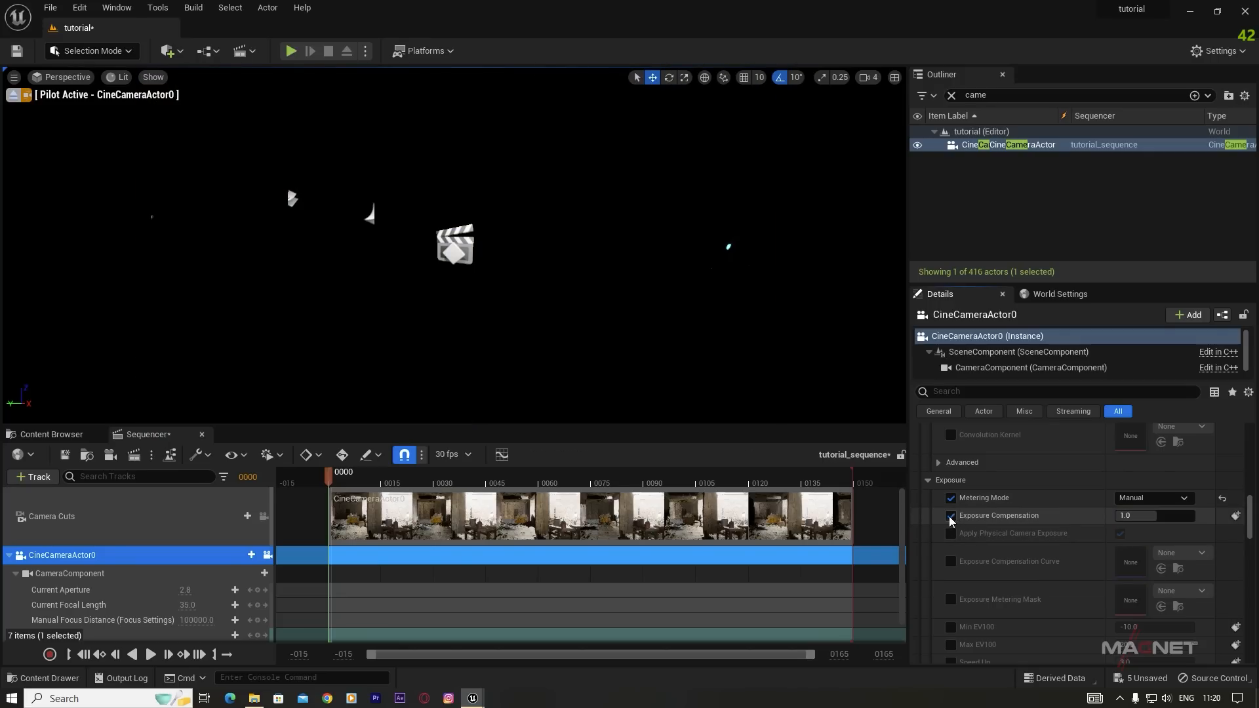
click(1142, 516)
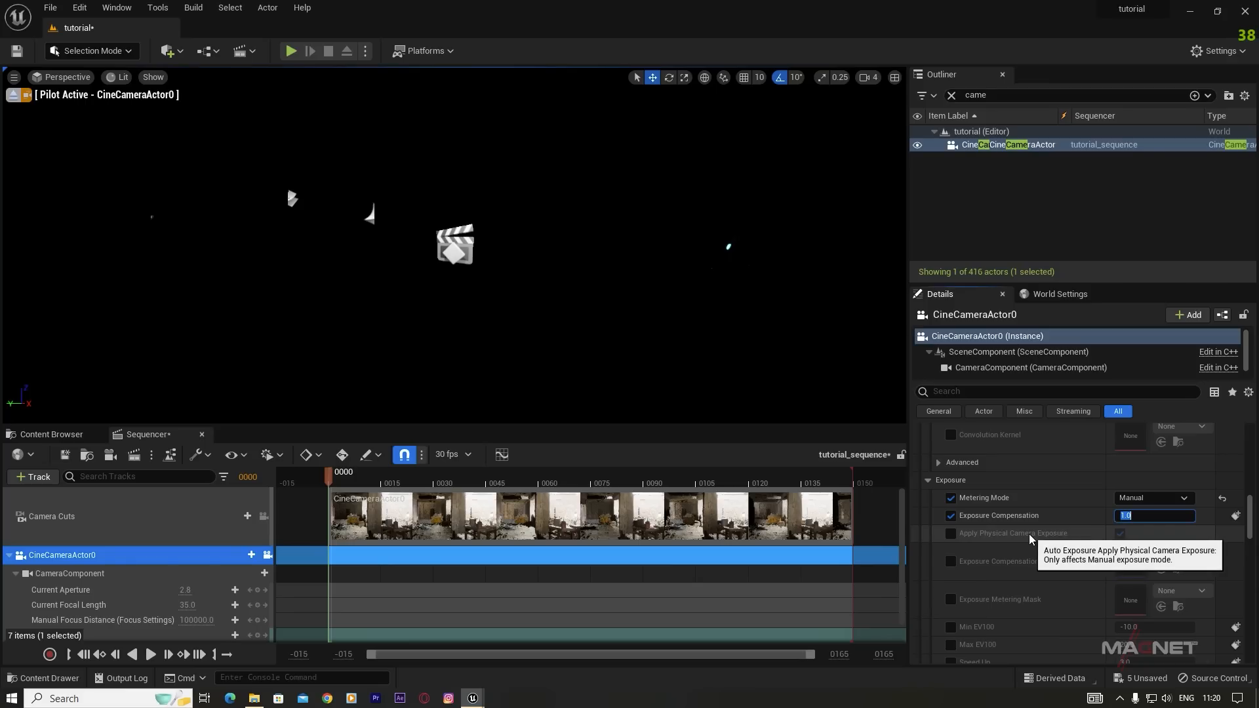
key(Return)
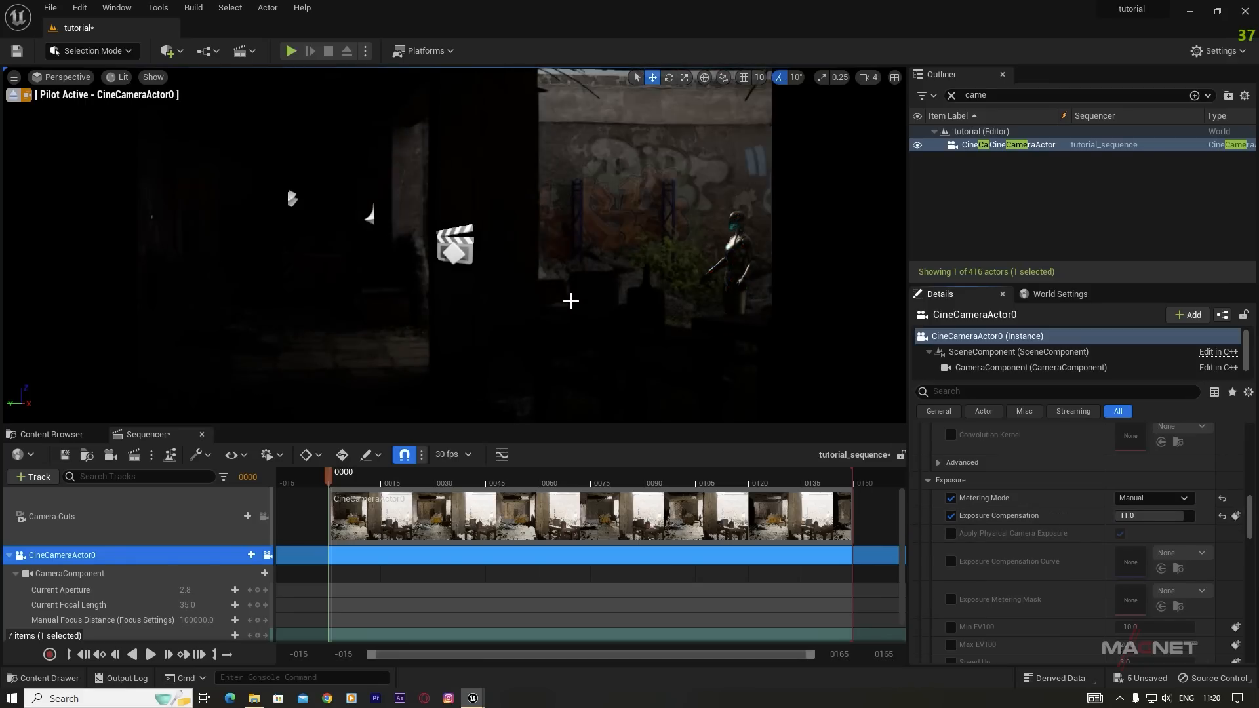
Step: Turn the camera toward the graffiti wall and mixer, and set the exposure compensation to 11.5
right_drag(473, 355, 518, 337)
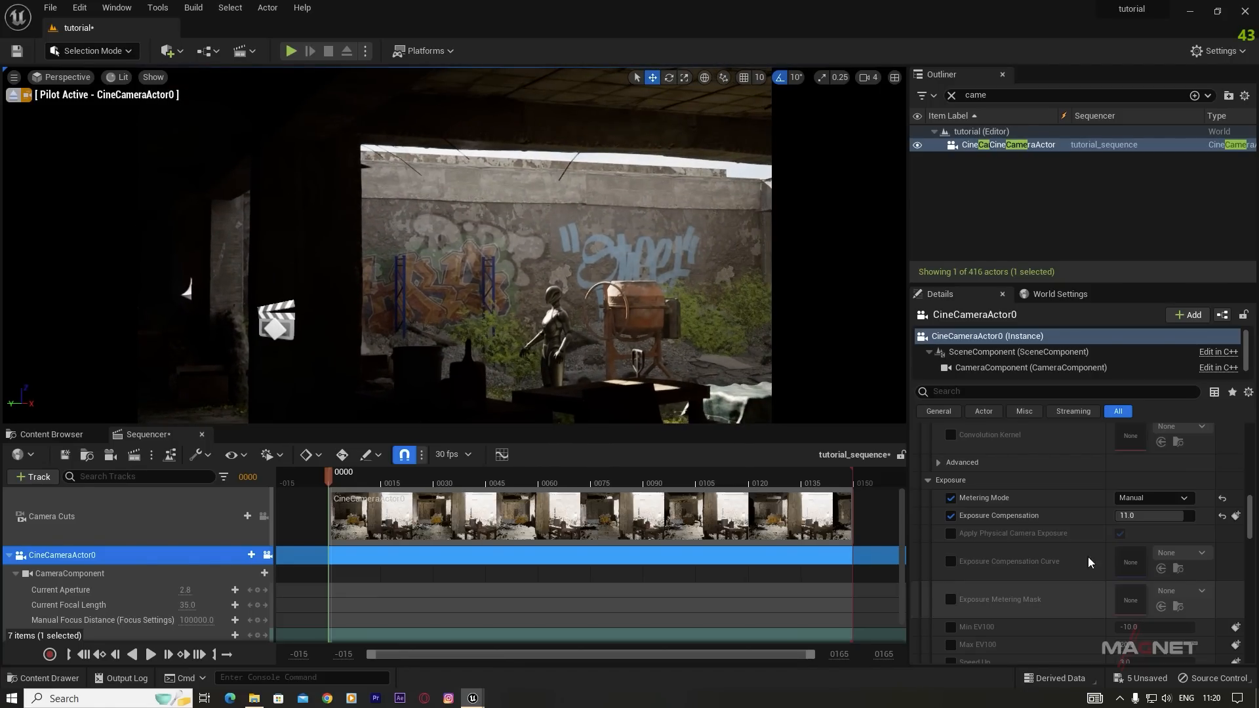
click(1141, 516)
text(11.5)
key(Return)
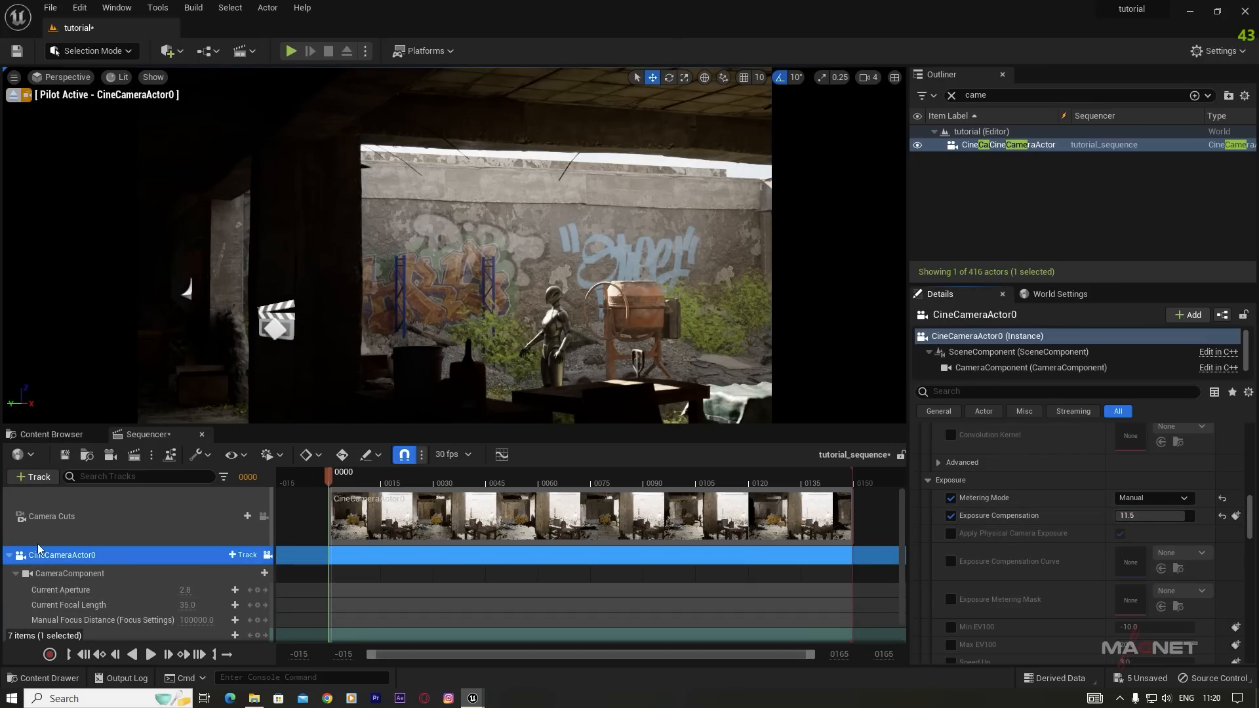
Step: Set the filmback of the sequence's CameraComponent to the 16:9 DSLR preset
click(67, 574)
scroll(1049, 491, up, 10)
scroll(1063, 478, up, 5)
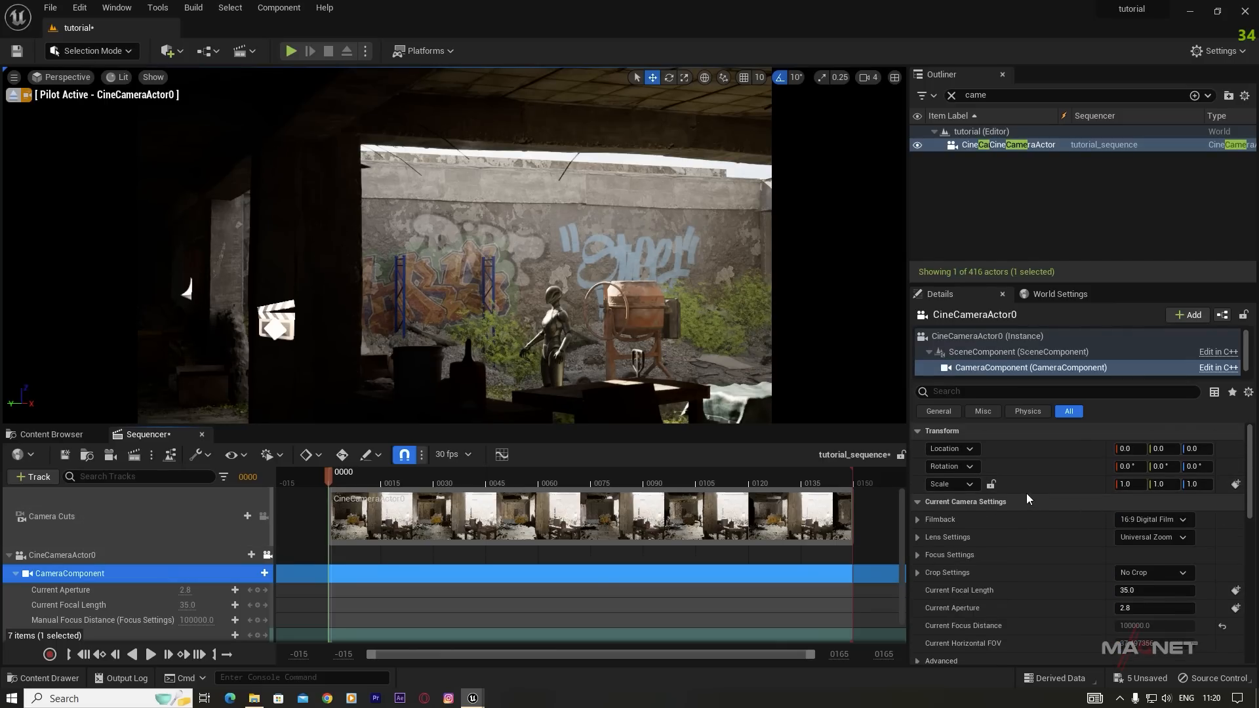
click(1154, 519)
click(1152, 380)
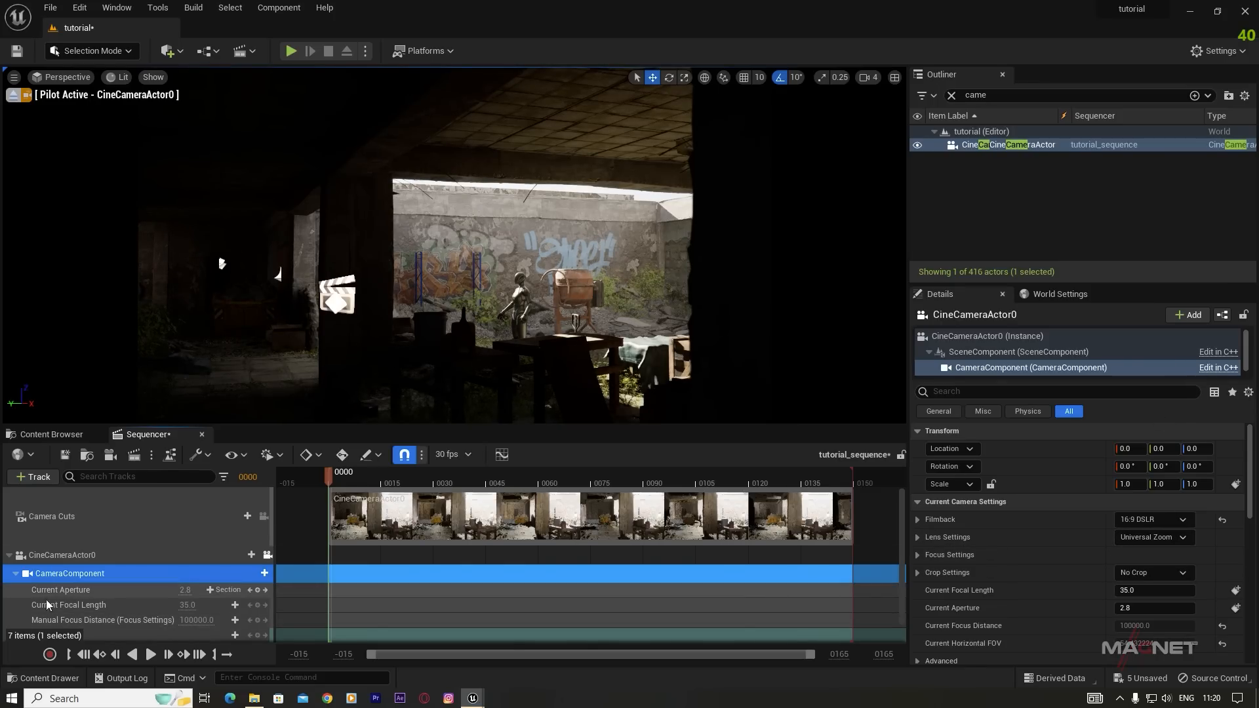
Step: Reduce the camera's focal length to about 16.5 and move the camera closer to the table
scroll(55, 604, down, 1)
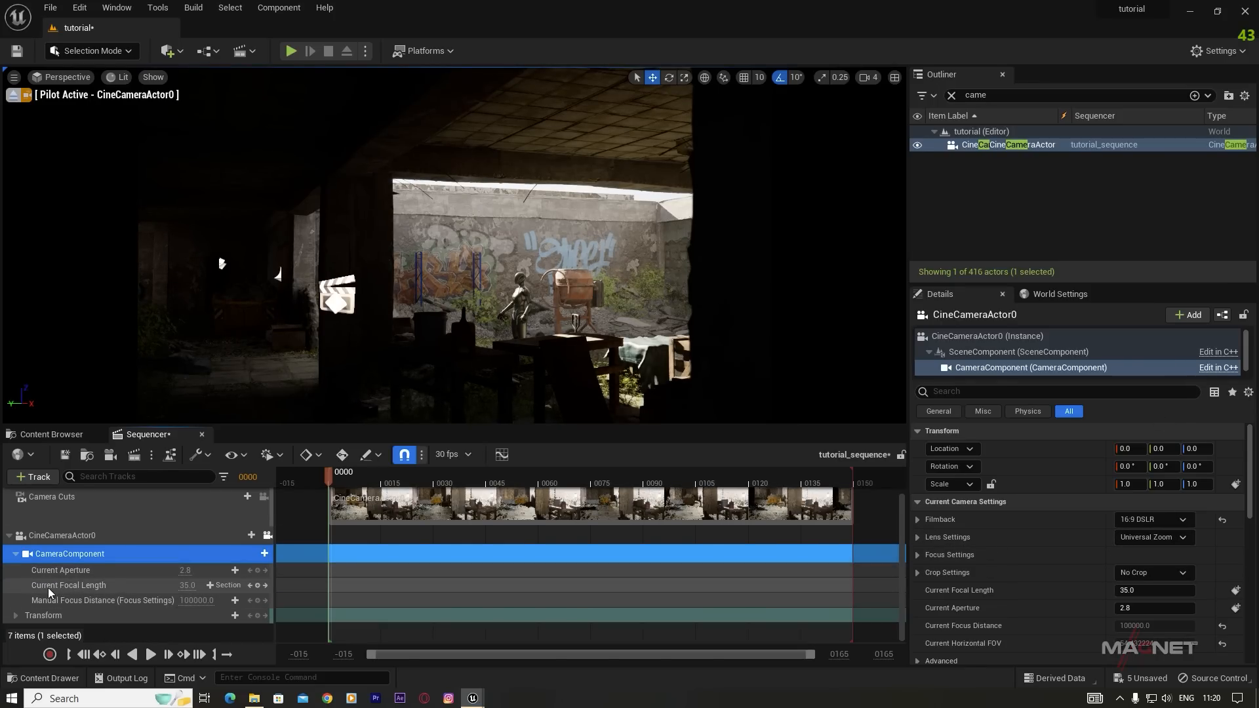
mouse_move(210, 584)
mouse_down()
mouse_move(180, 585)
mouse_move(209, 585)
mouse_up()
mouse_move(403, 319)
right_down()
mouse_move(433, 311)
mouse_move(408, 338)
mouse_move(388, 337)
mouse_move(557, 336)
mouse_move(396, 335)
mouse_move(453, 338)
mouse_move(411, 323)
right_up()
key(w)
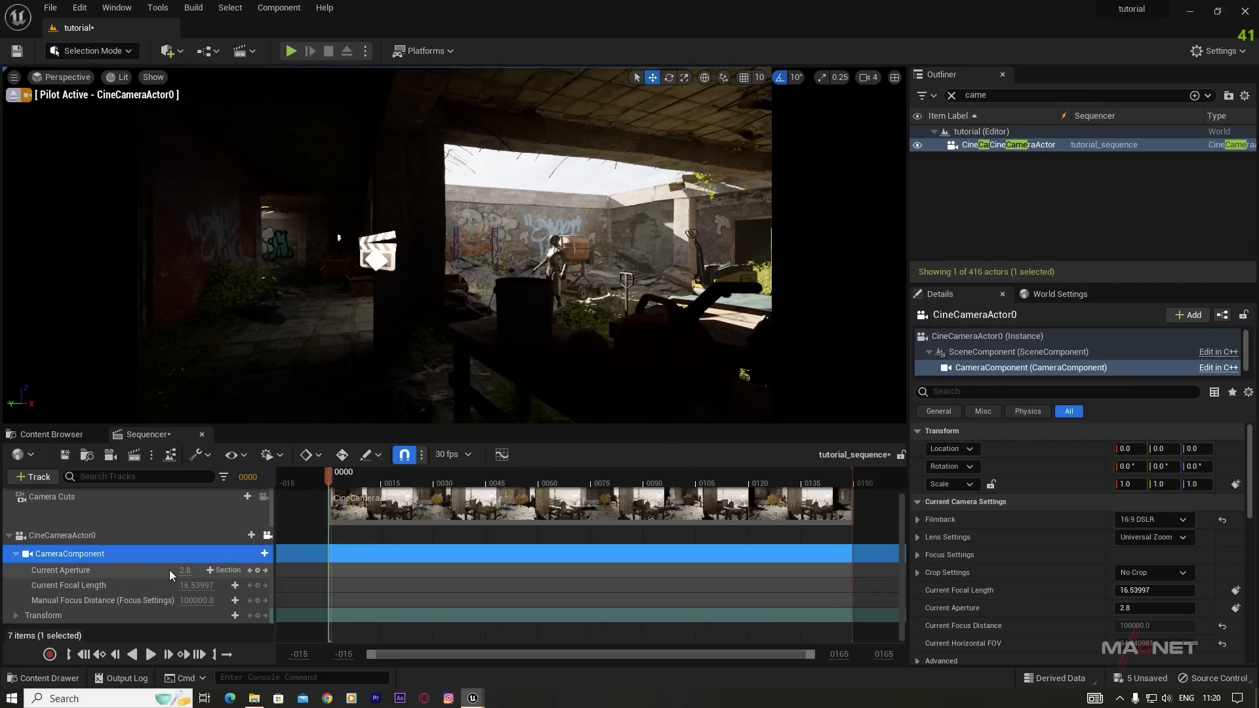
Step: Reframe the camera farther back from the tables and set its current aperture to 2.0
drag(209, 570, 163, 569)
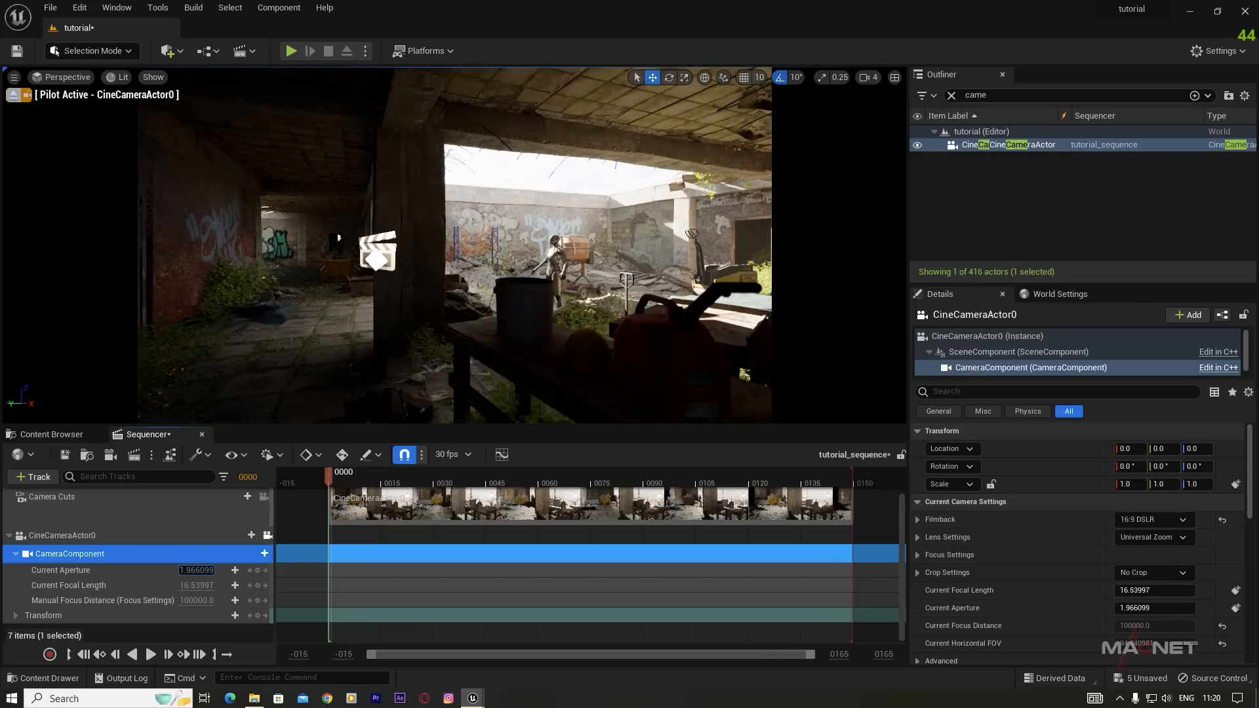
right_drag(278, 333, 308, 331)
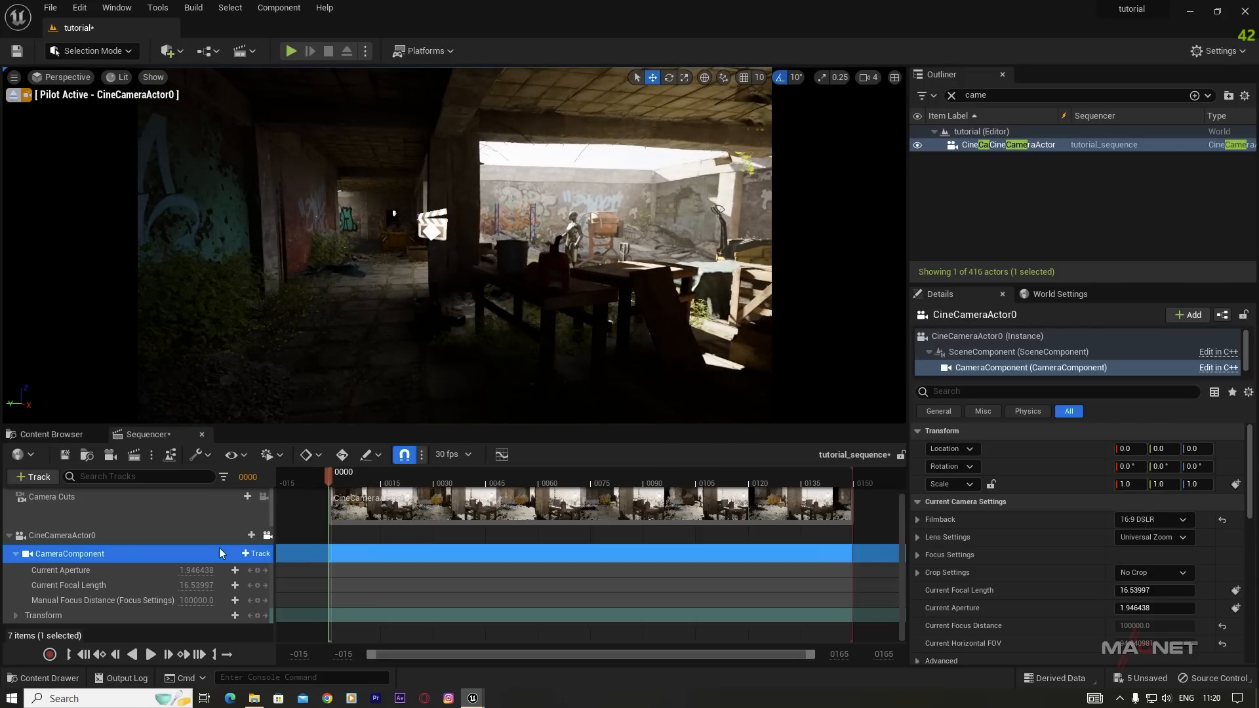
click(197, 570)
text(2)
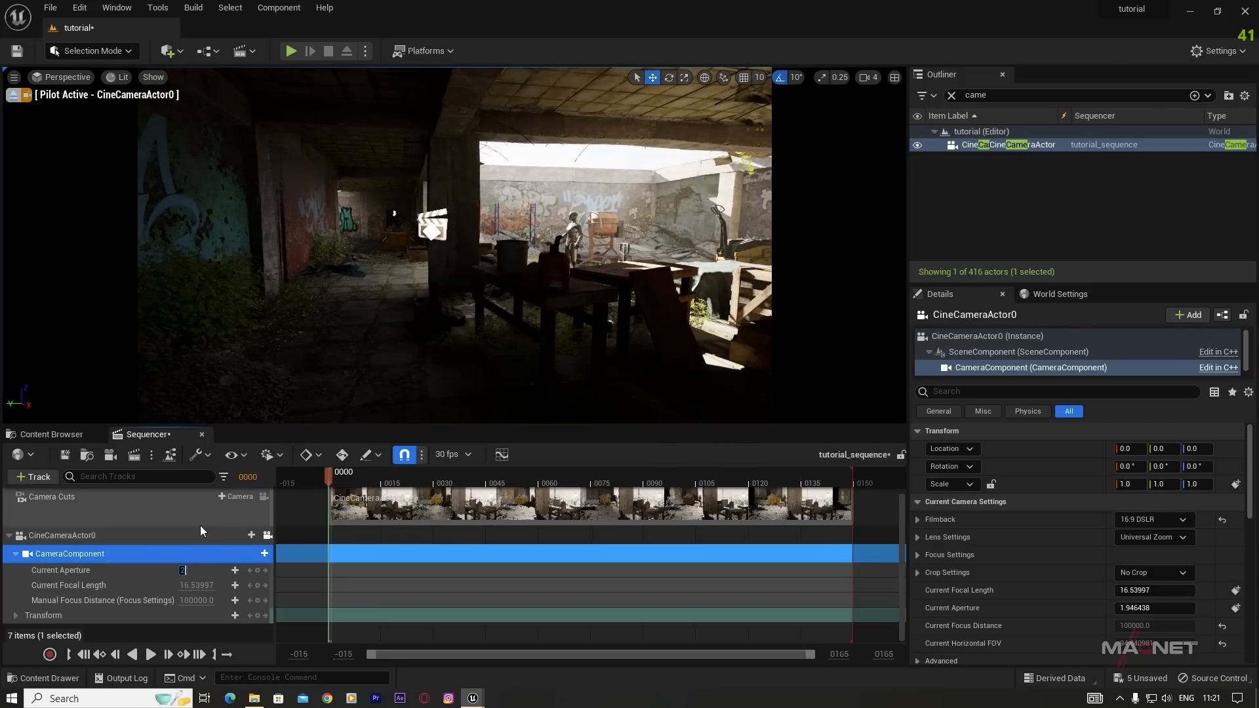
click(200, 525)
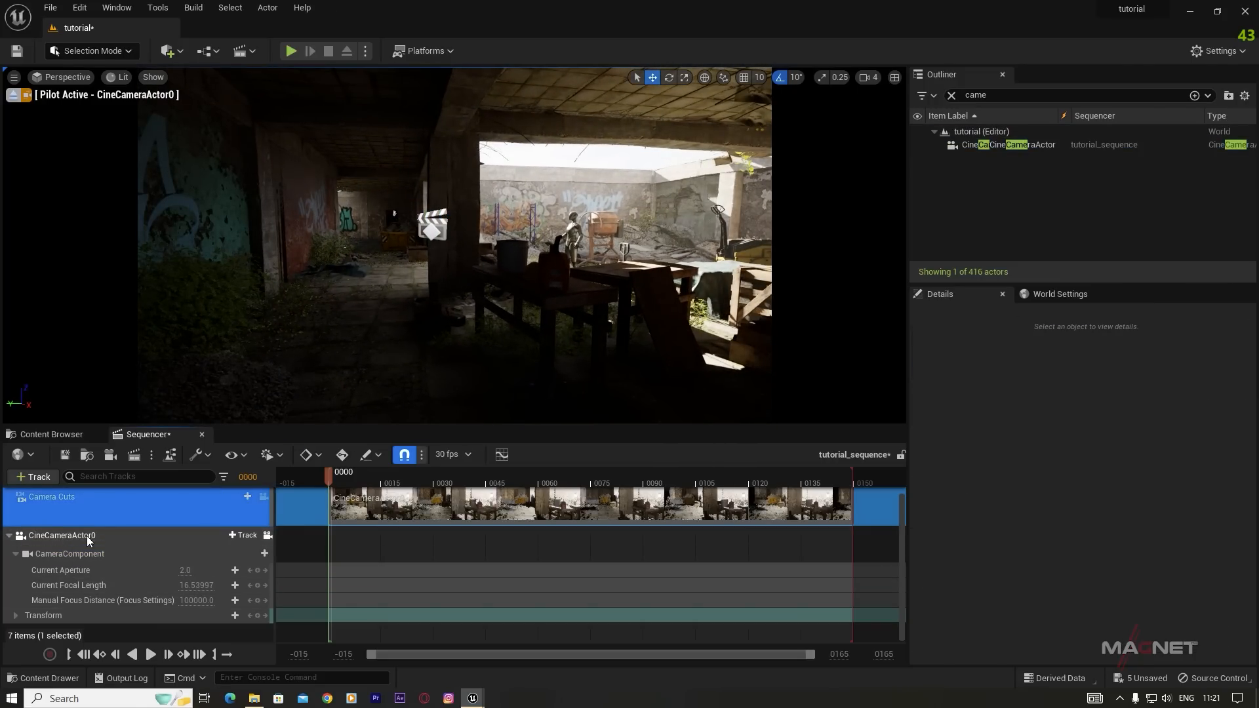
Step: Set the cine camera's exposure compensation to 12 and reframe the shot on the tables and courtyard opening
click(61, 536)
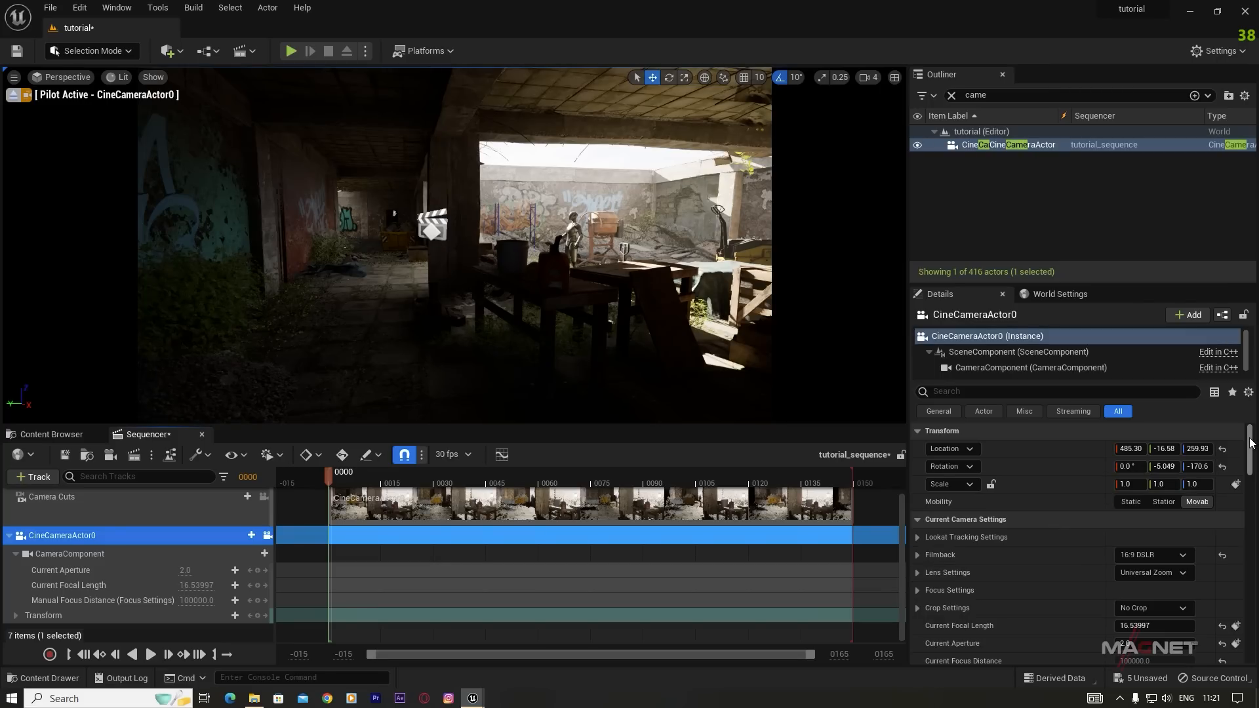
scroll(1101, 497, down, 10)
scroll(1007, 582, down, 10)
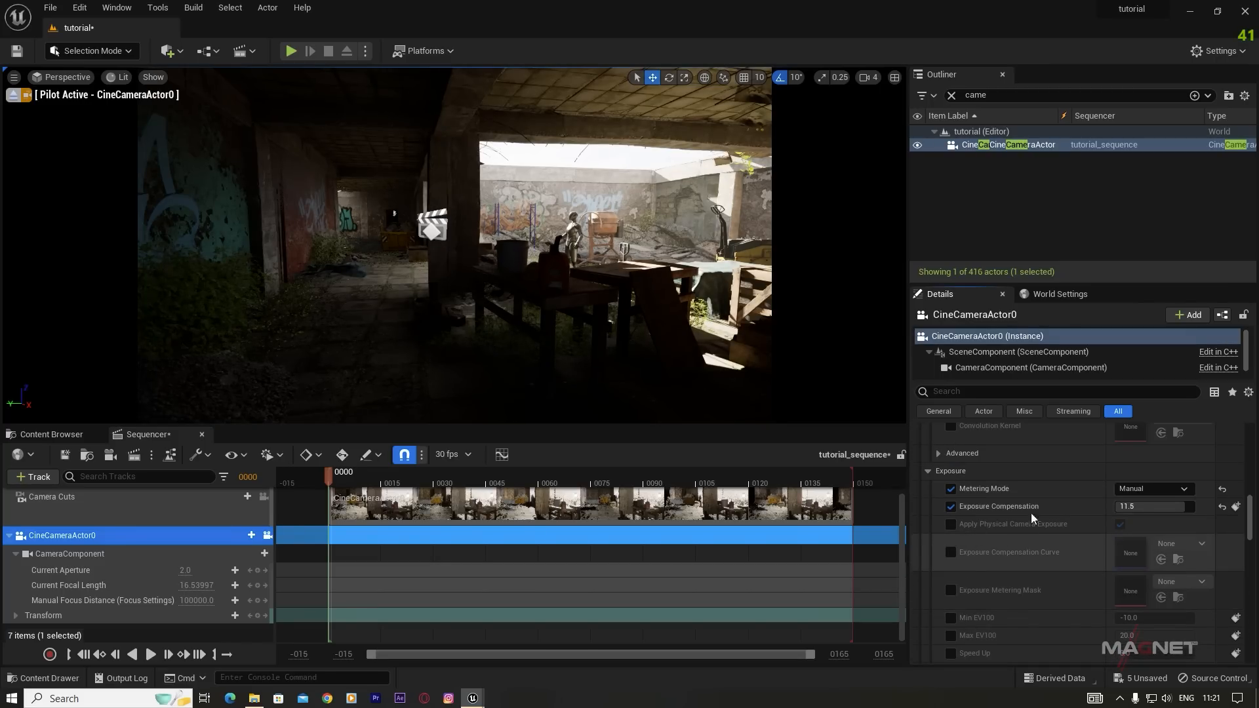
text(12)
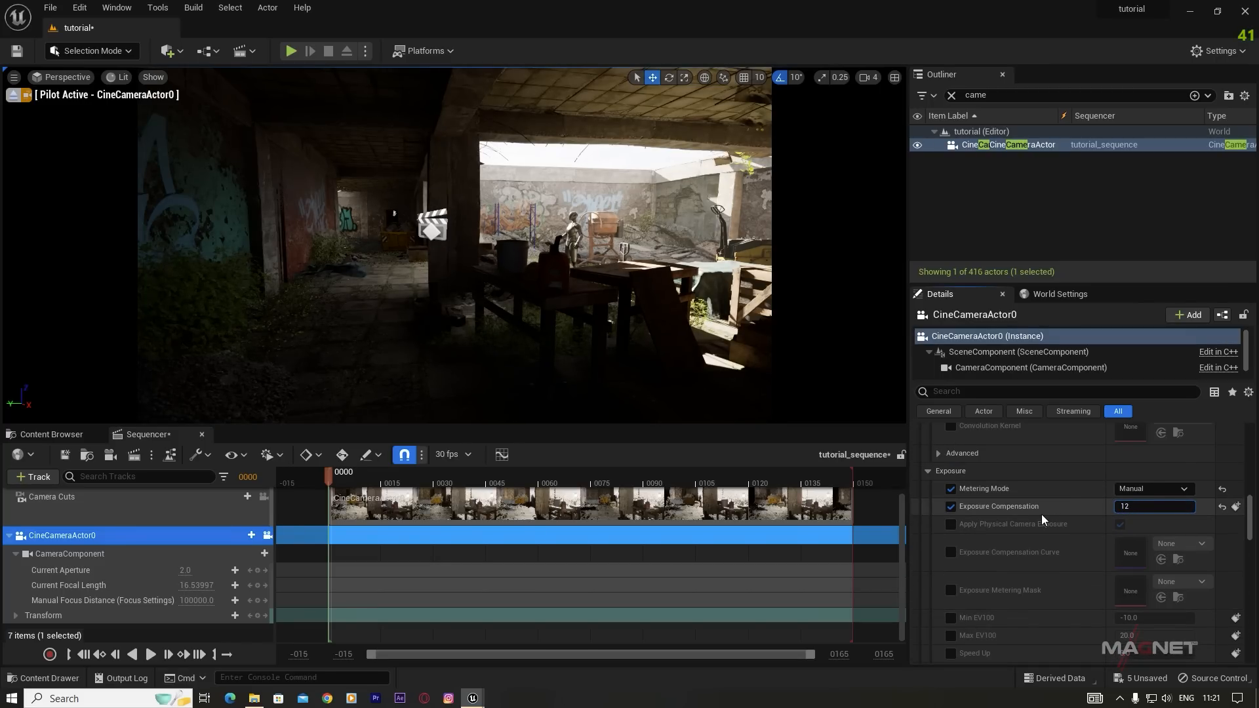
key(Return)
right_drag(379, 354, 436, 347)
Step: Find the exponential height fog actor and set its fog density to 0.0064
click(951, 95)
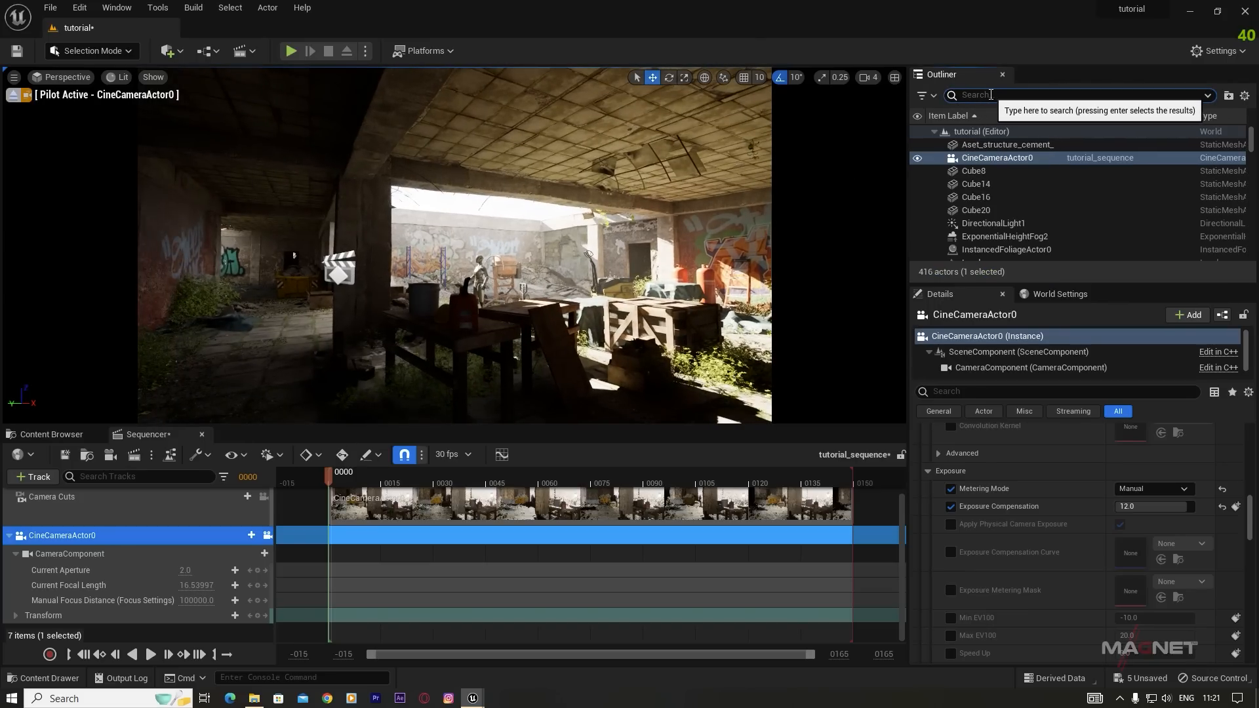
text(fog)
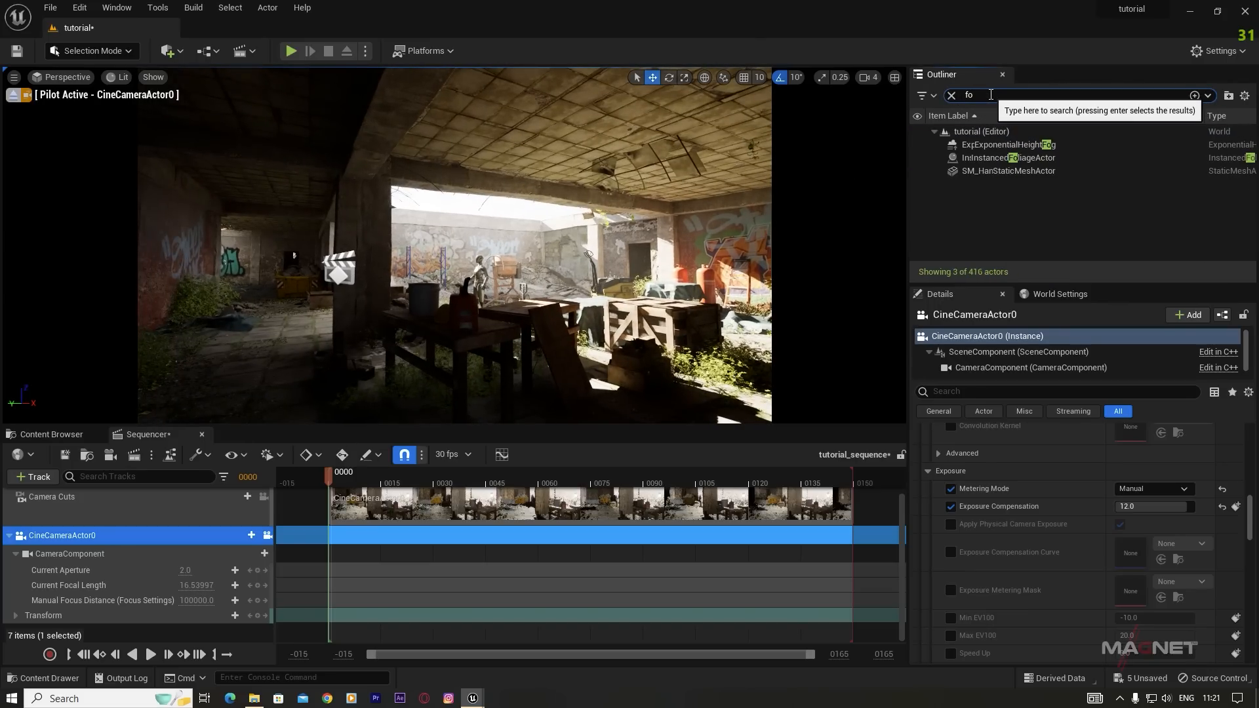
click(1022, 147)
scroll(1039, 524, down, 5)
scroll(1039, 521, up, 3)
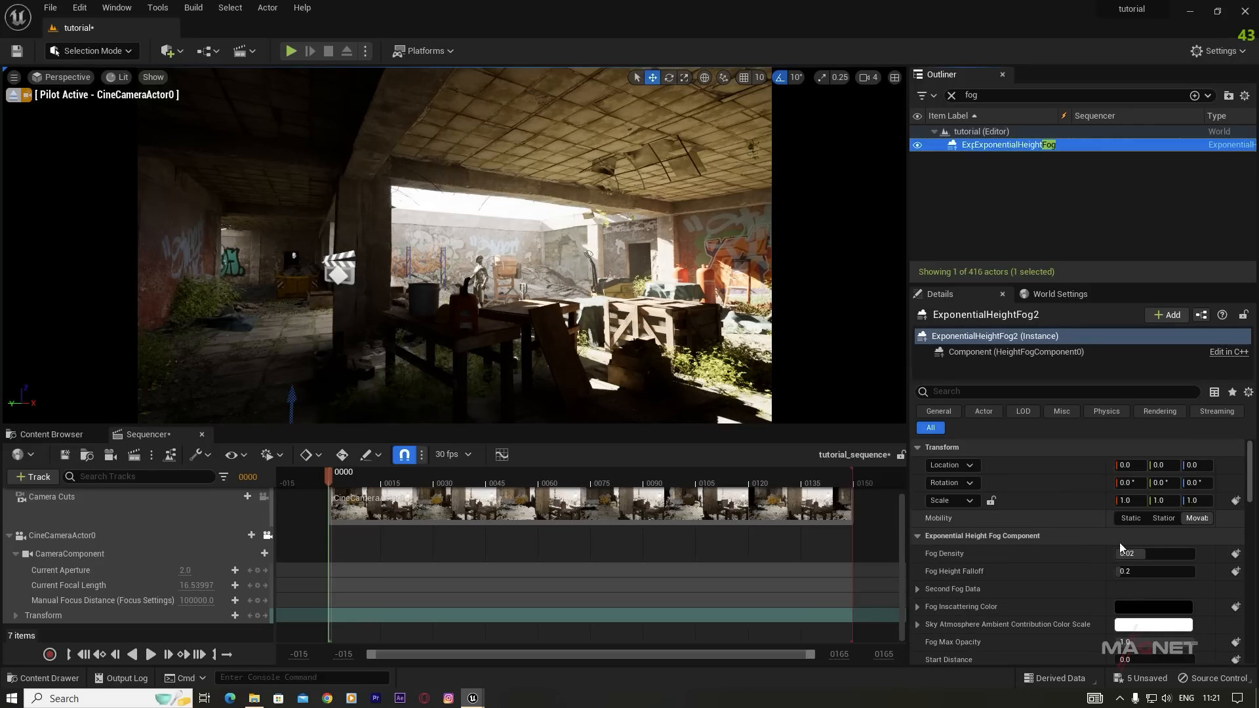
text(0.0004)
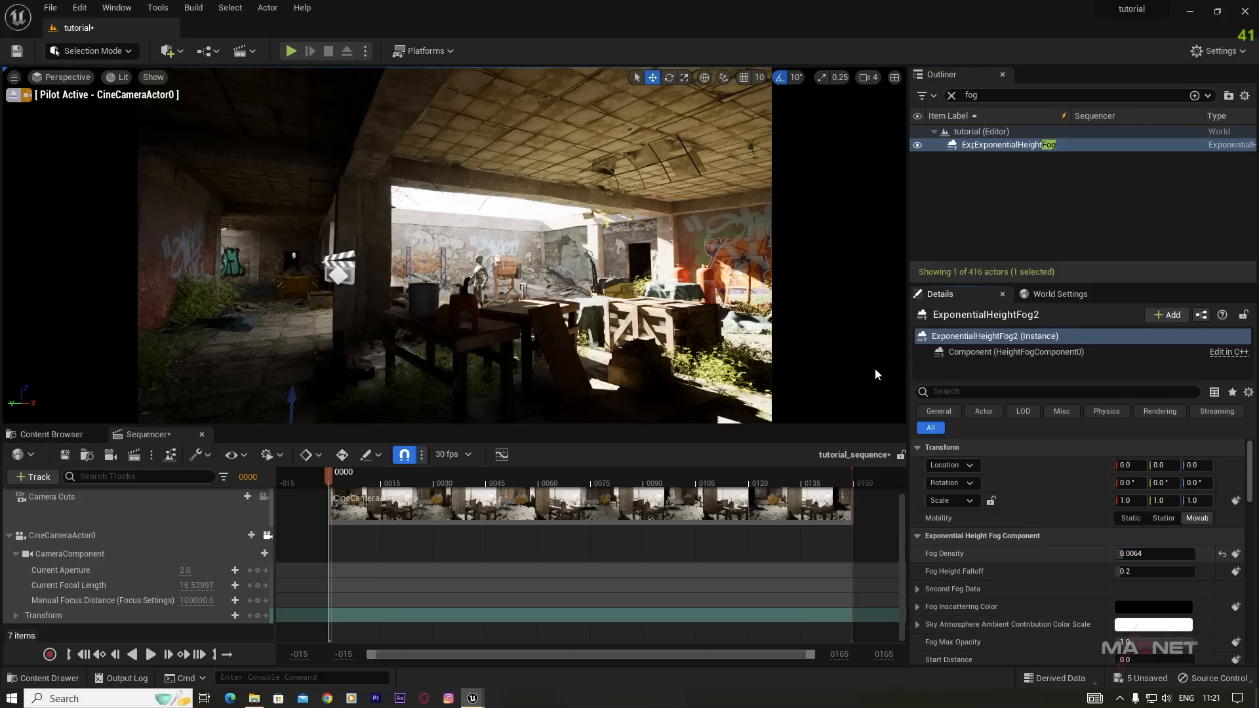
right_drag(427, 327, 426, 295)
Step: Find the directional light and increase its source angle to 1.8957 while viewing the sunlit patches on the floor up close
click(951, 95)
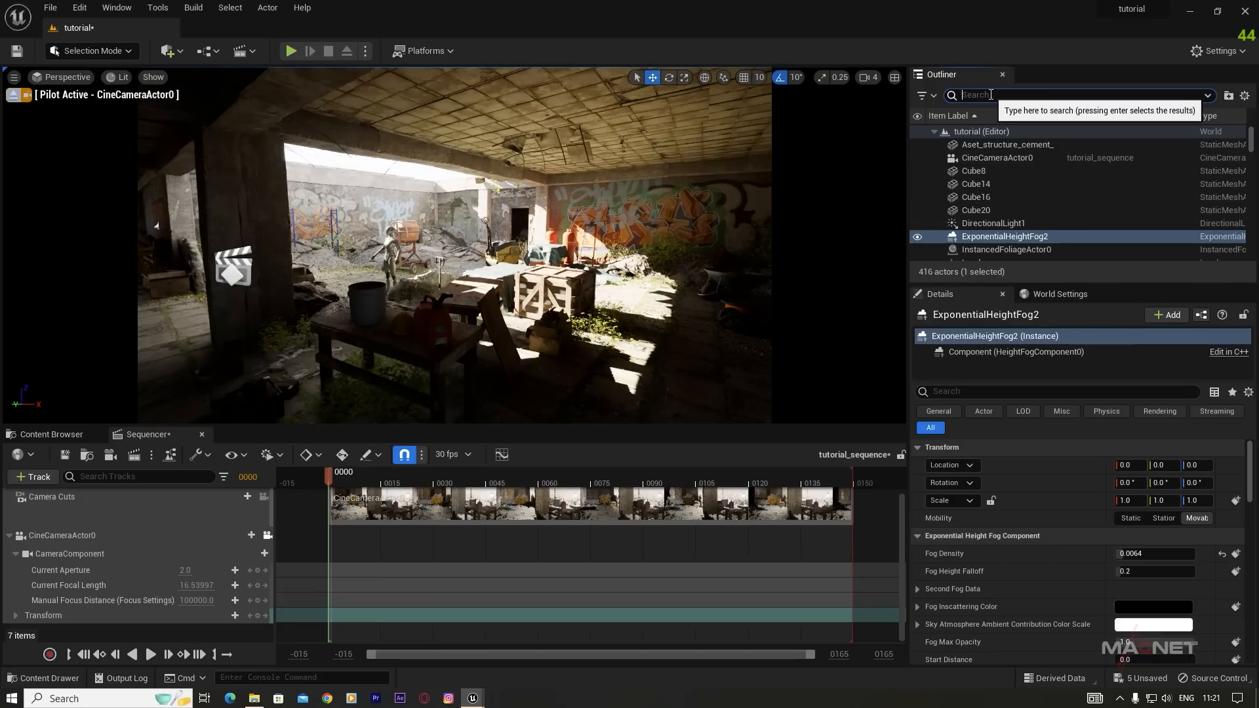
text(direc)
click(990, 145)
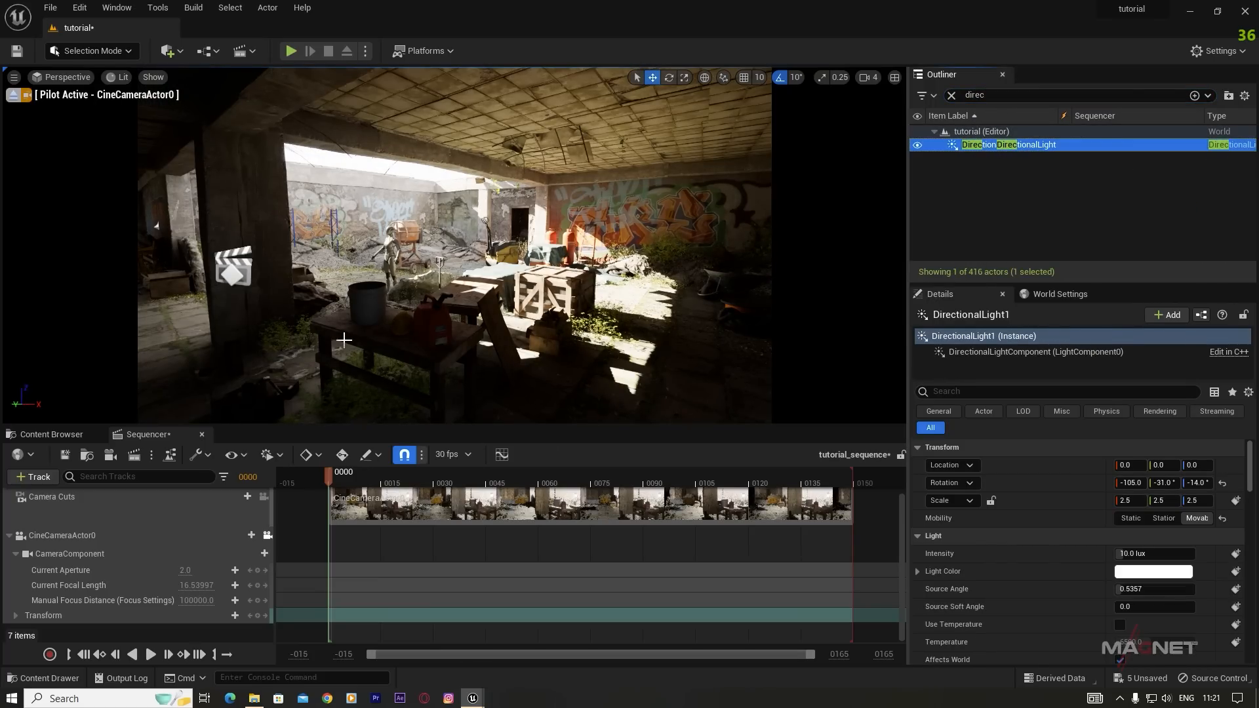
key(w)
right_drag(452, 246, 550, 298)
right_drag(357, 318, 321, 321)
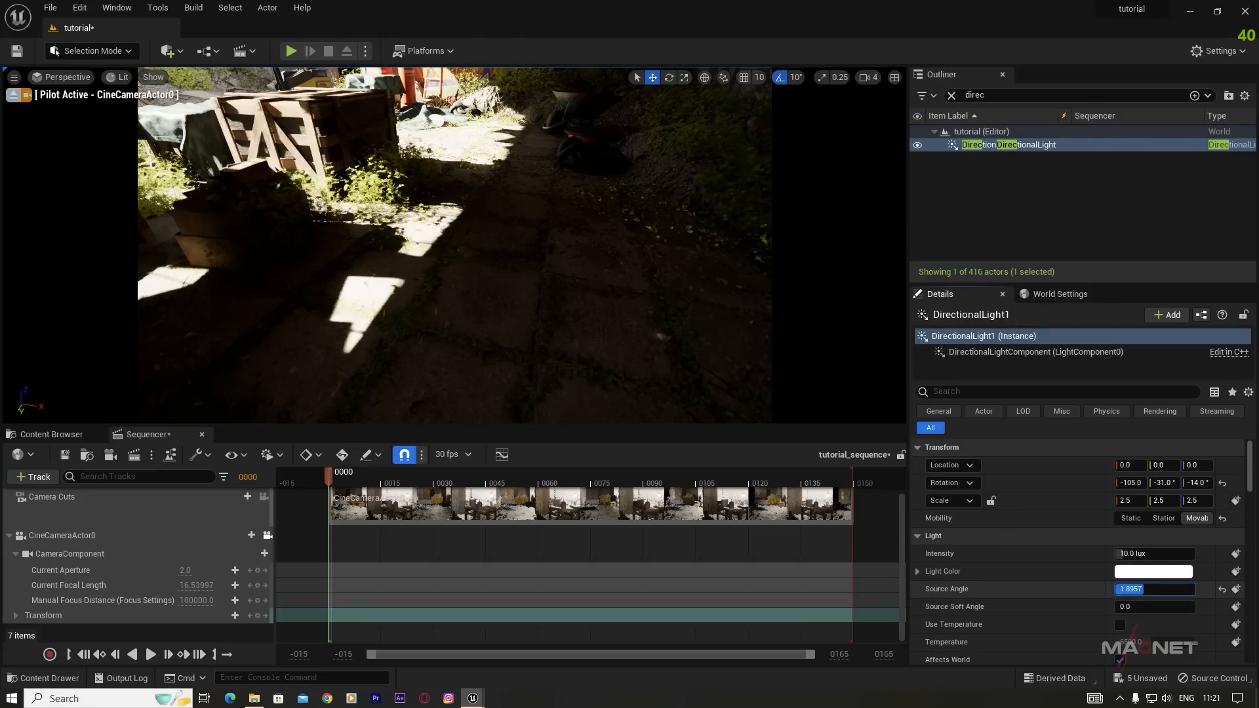
Step: Move the piloted camera back from the floor to frame the corridor, central pillar and courtyard opening
key(w)
right_drag(478, 402, 452, 360)
right_drag(514, 320, 429, 249)
key(s)
key(s)
key(e)
key(w)
Step: Rotate the sun's direction until sunlight falls on the courtyard and the corridor floor stays in shadow
click(553, 155)
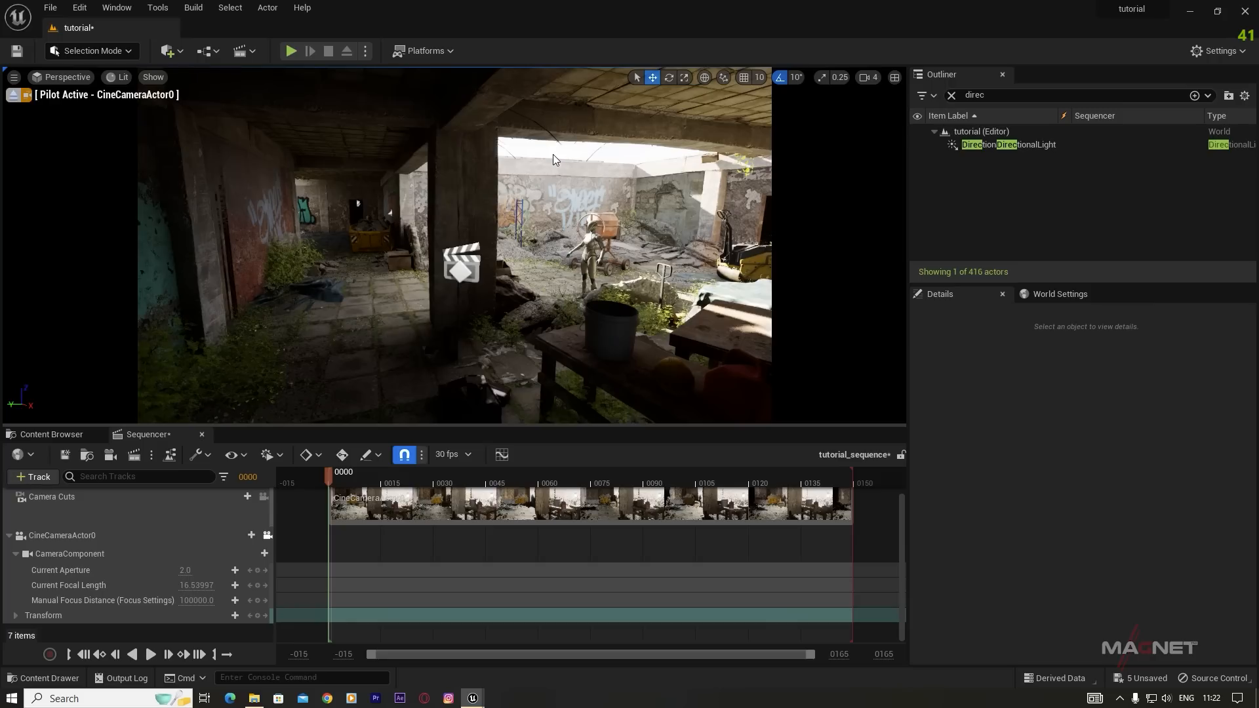
key(ctrl+l)
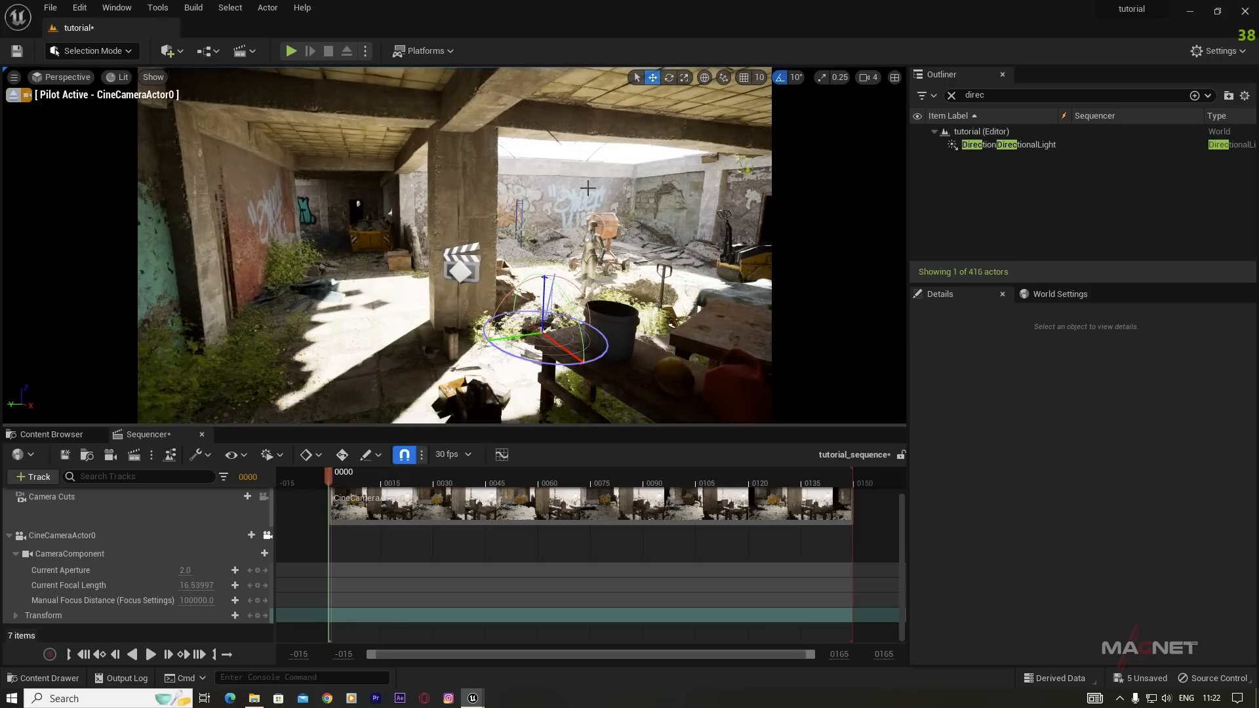
key(ctrl+l)
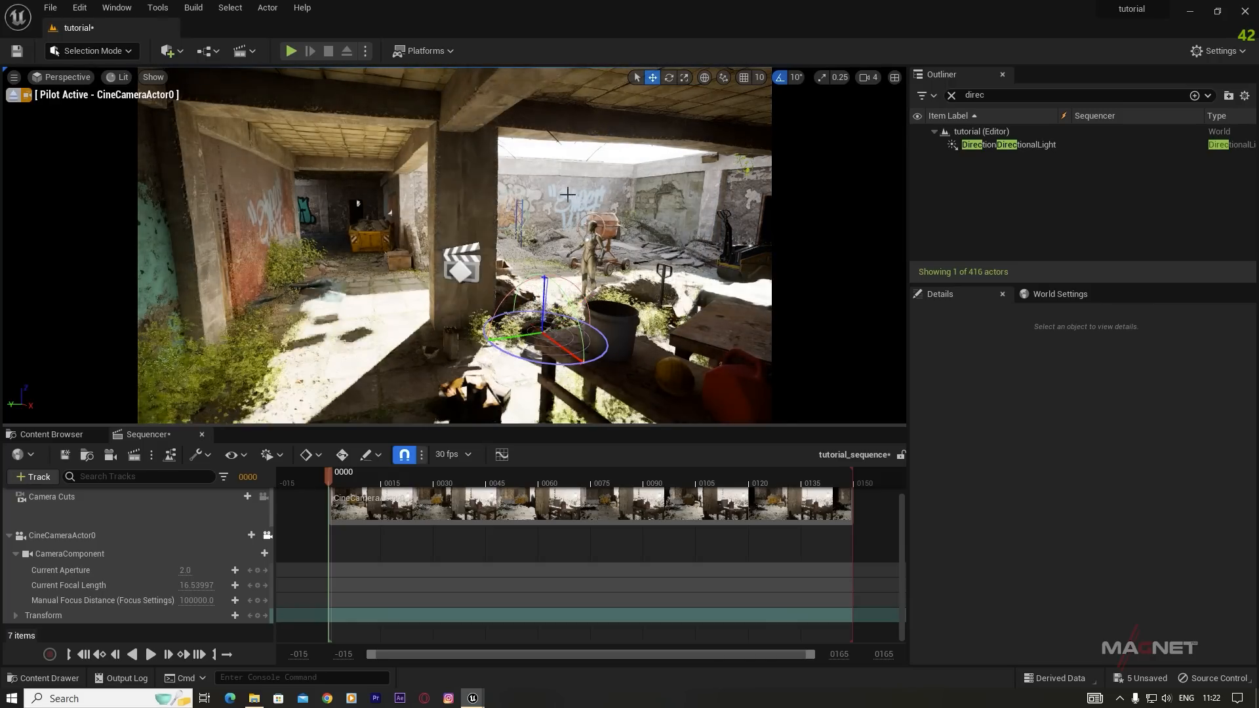
key(ctrl+l)
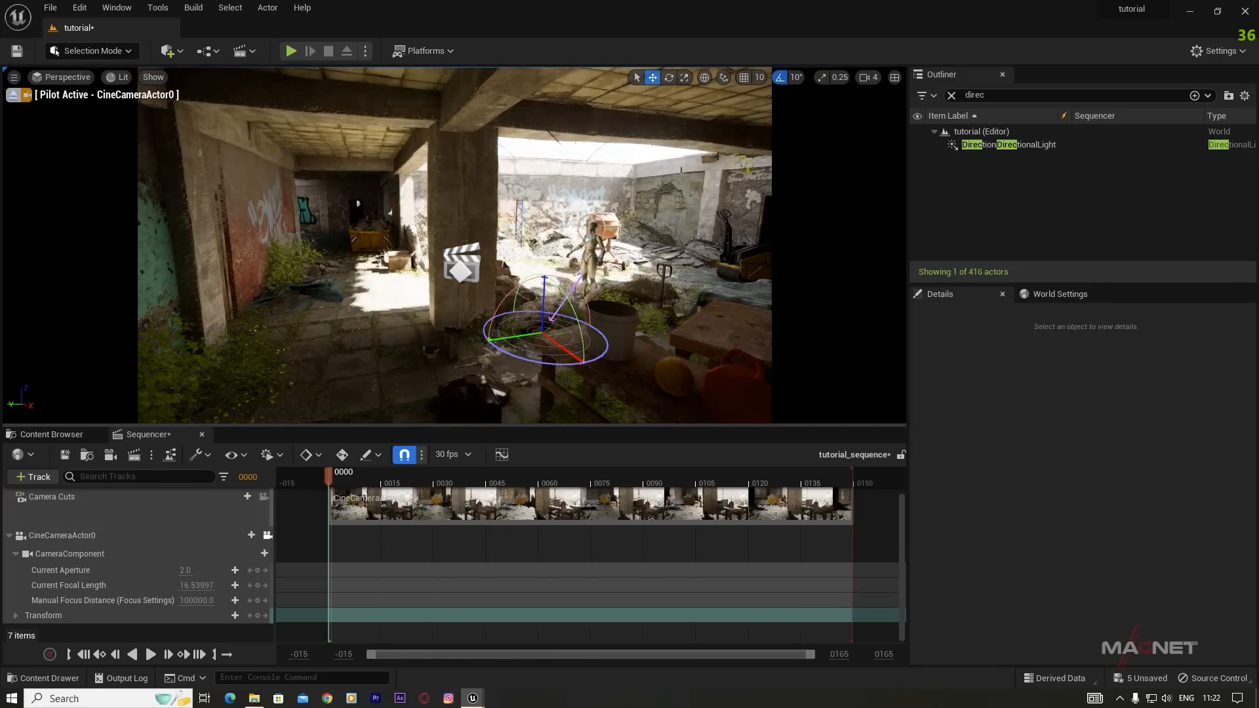
key(ctrl+l)
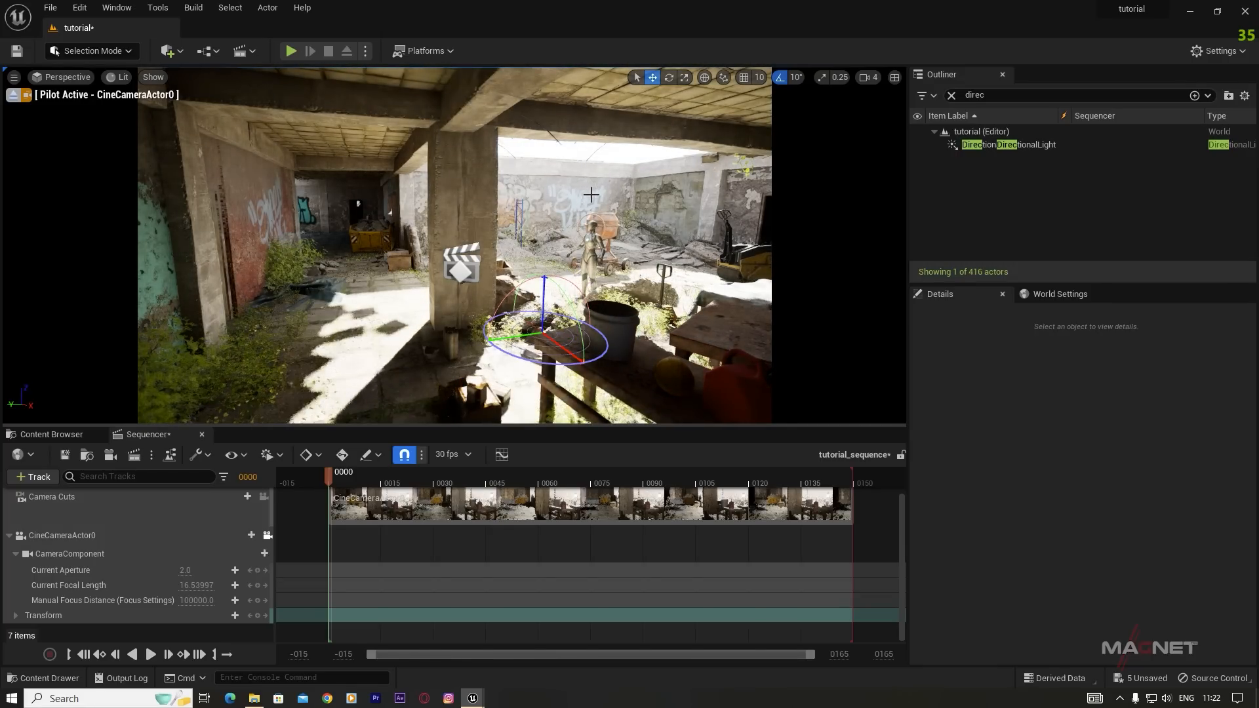
key(ctrl+l)
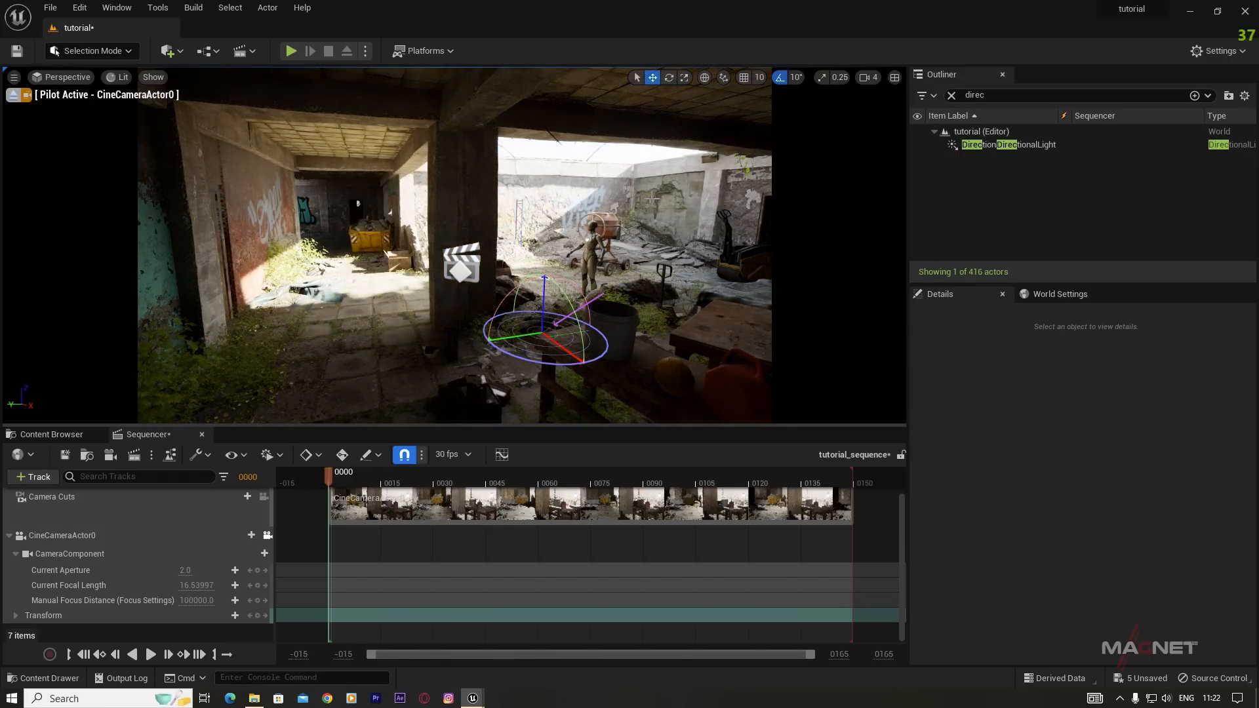
key(ctrl+l)
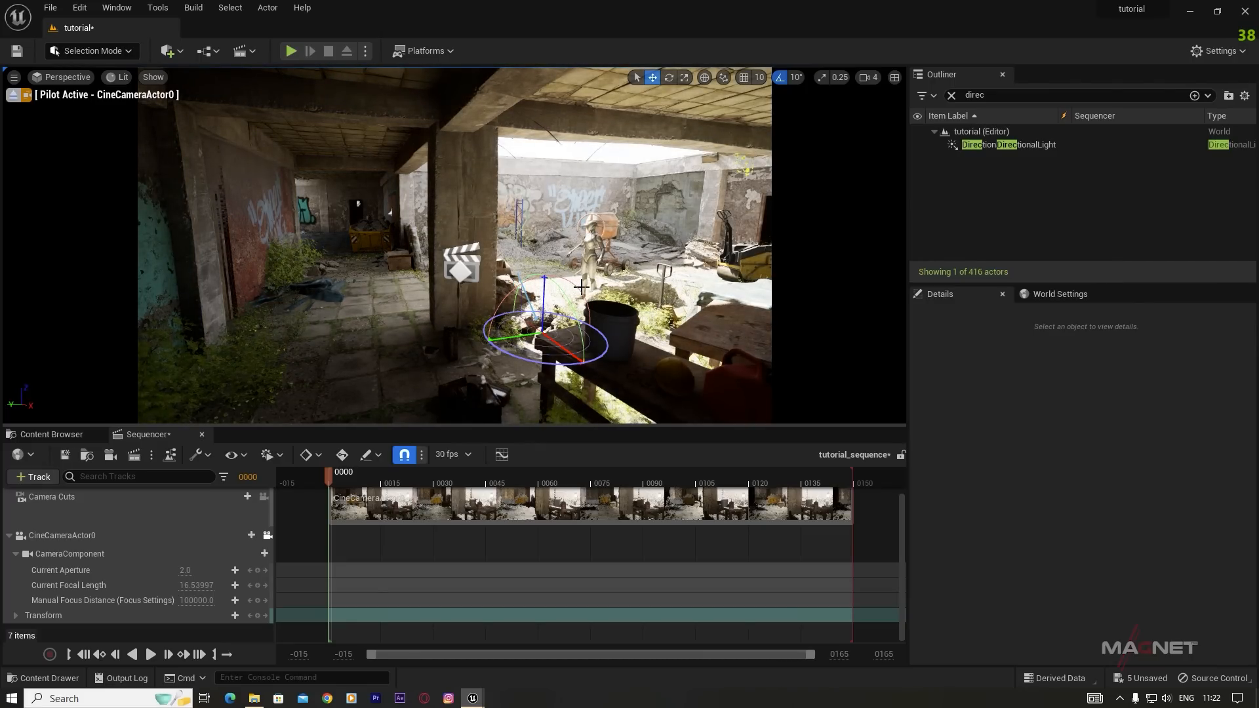
Step: Reframe the camera farther back to a wide view of the tables, crates and courtyard opening
key(w)
right_drag(582, 287, 85, 284)
key(w)
key(w)
key(w)
key(w)
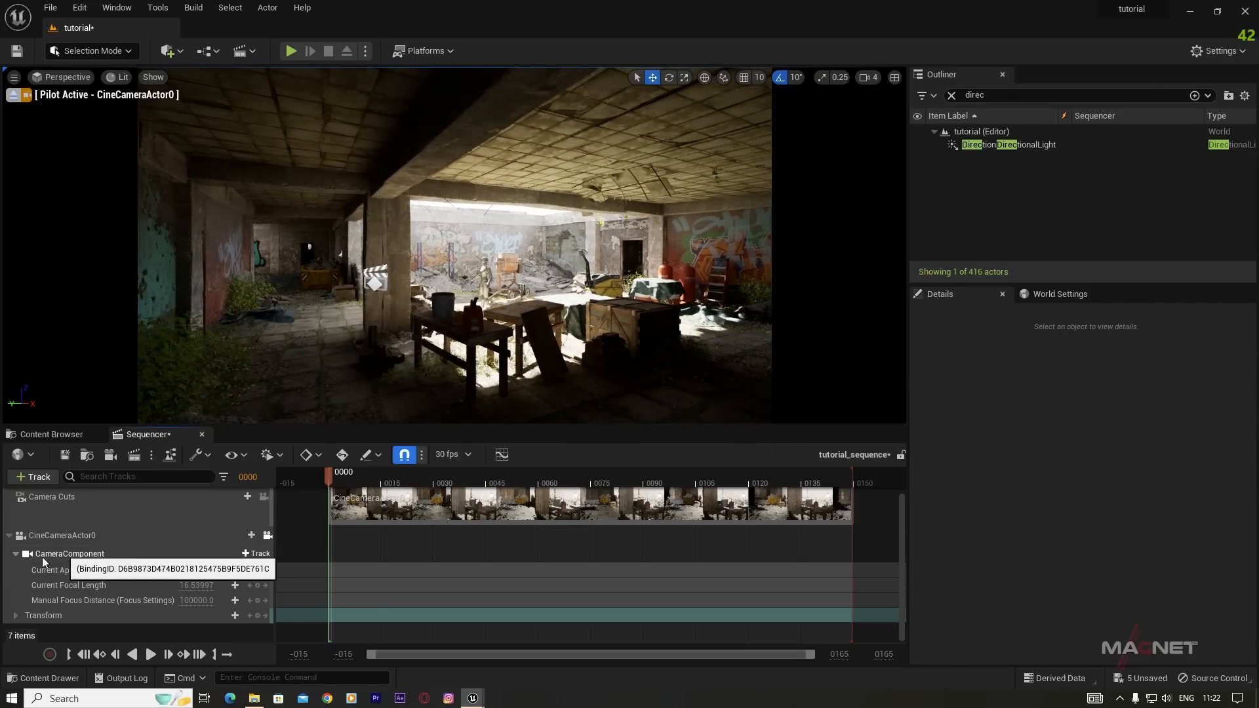
Step: Enable the lens flare intensity override on the cine camera's CameraComponent and set it to 0.2
click(69, 554)
scroll(1013, 549, down, 10)
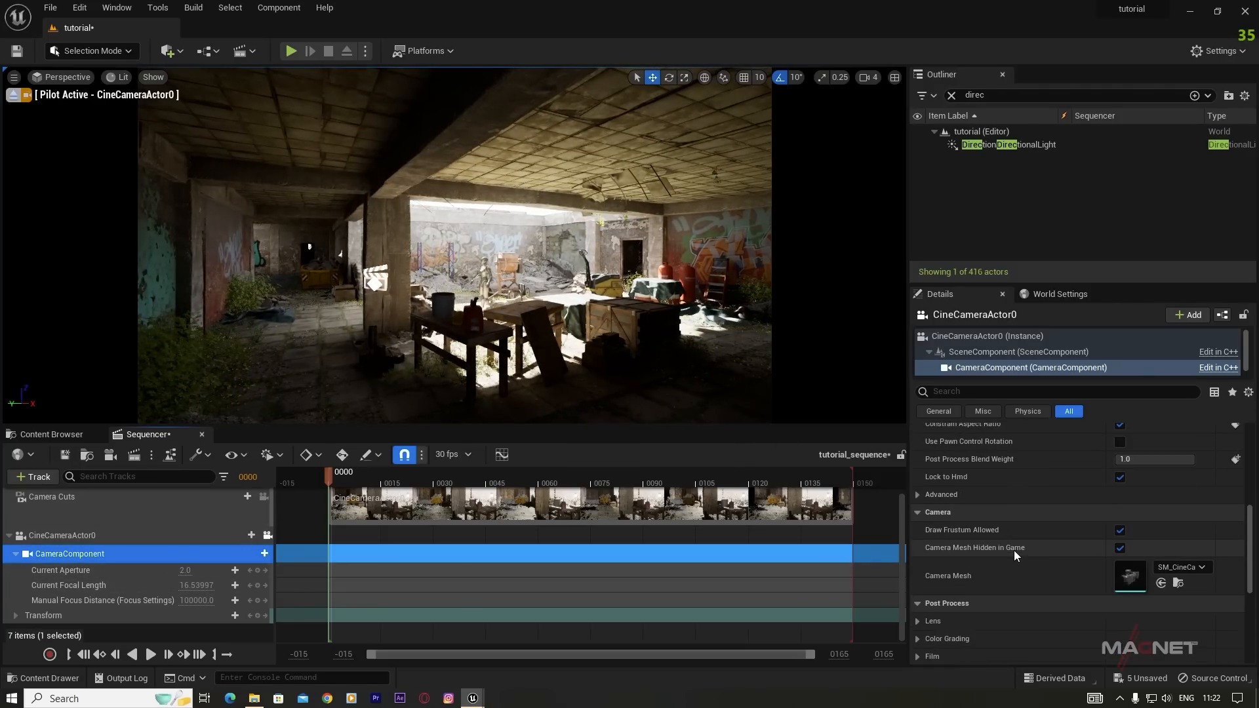
click(918, 516)
scroll(967, 582, down, 2)
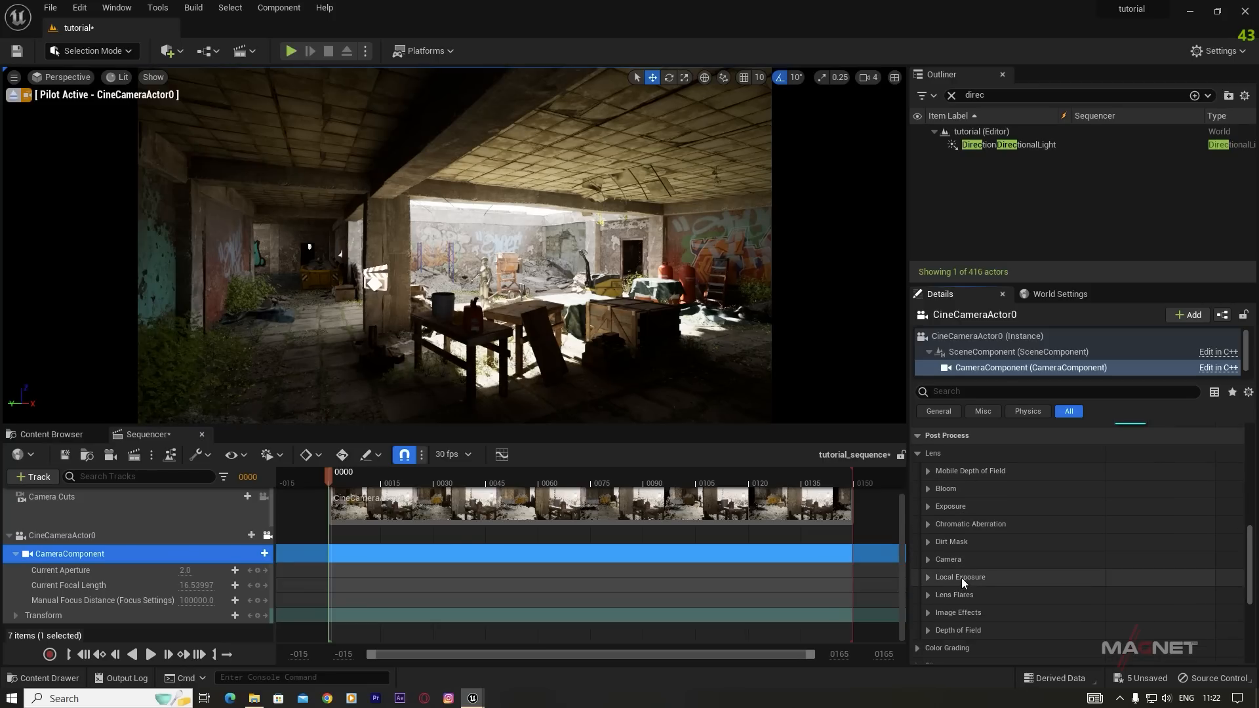
click(927, 594)
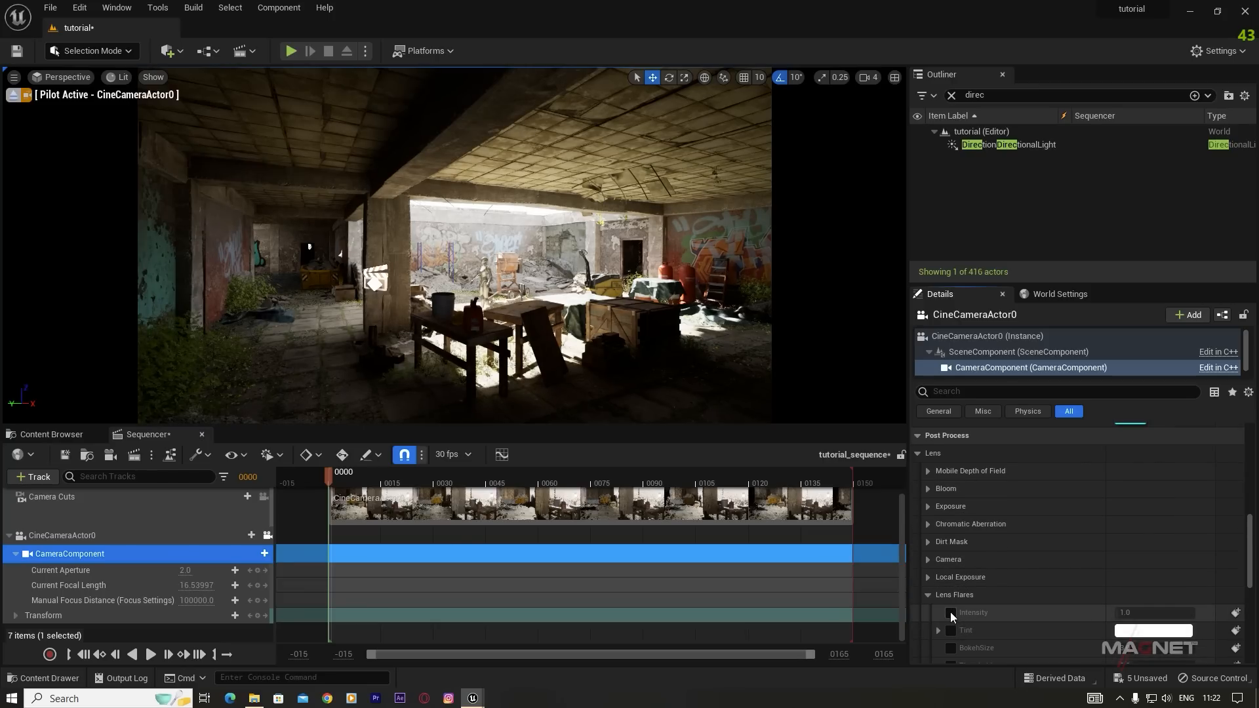
click(951, 612)
click(1134, 613)
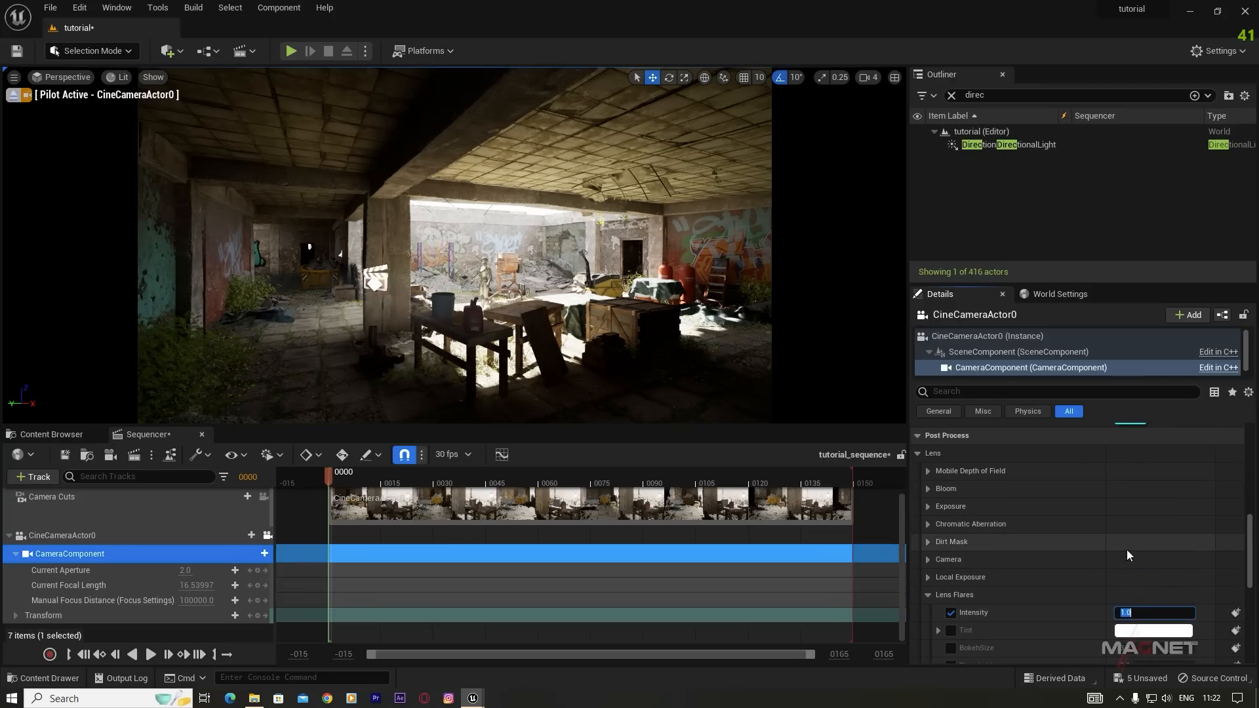
text(0)
key(Return)
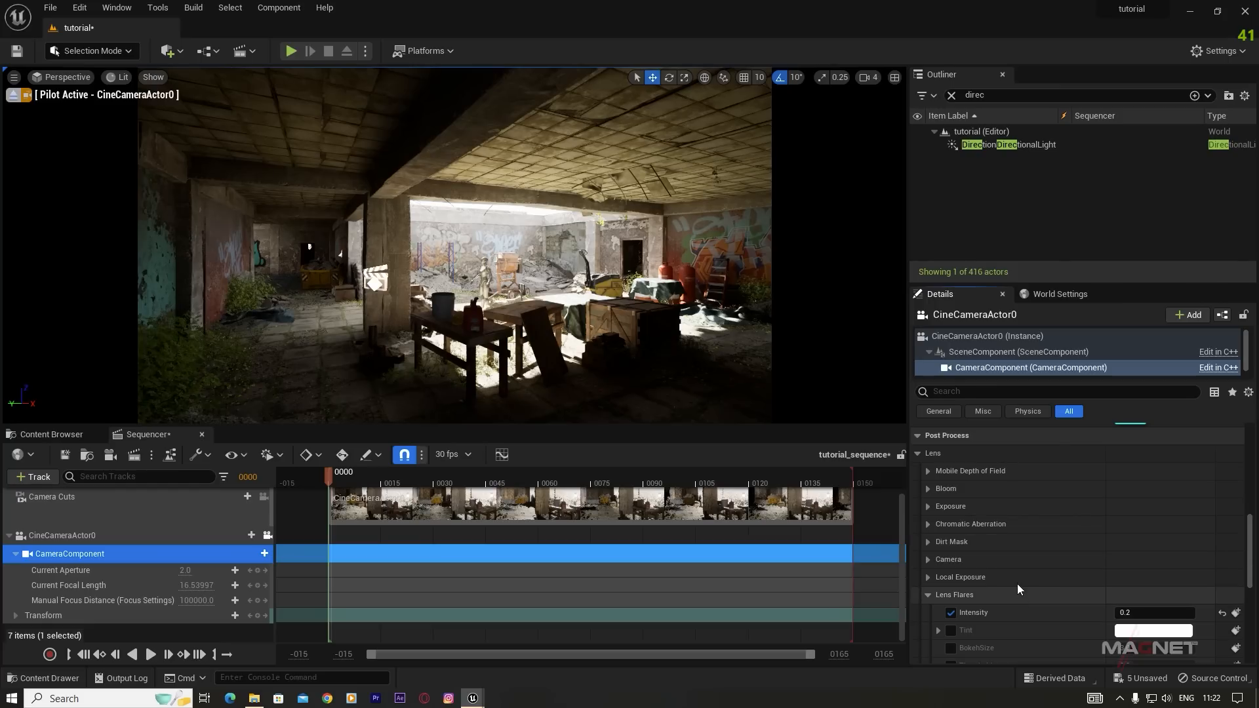
scroll(1038, 584, down, 10)
scroll(1038, 589, up, 5)
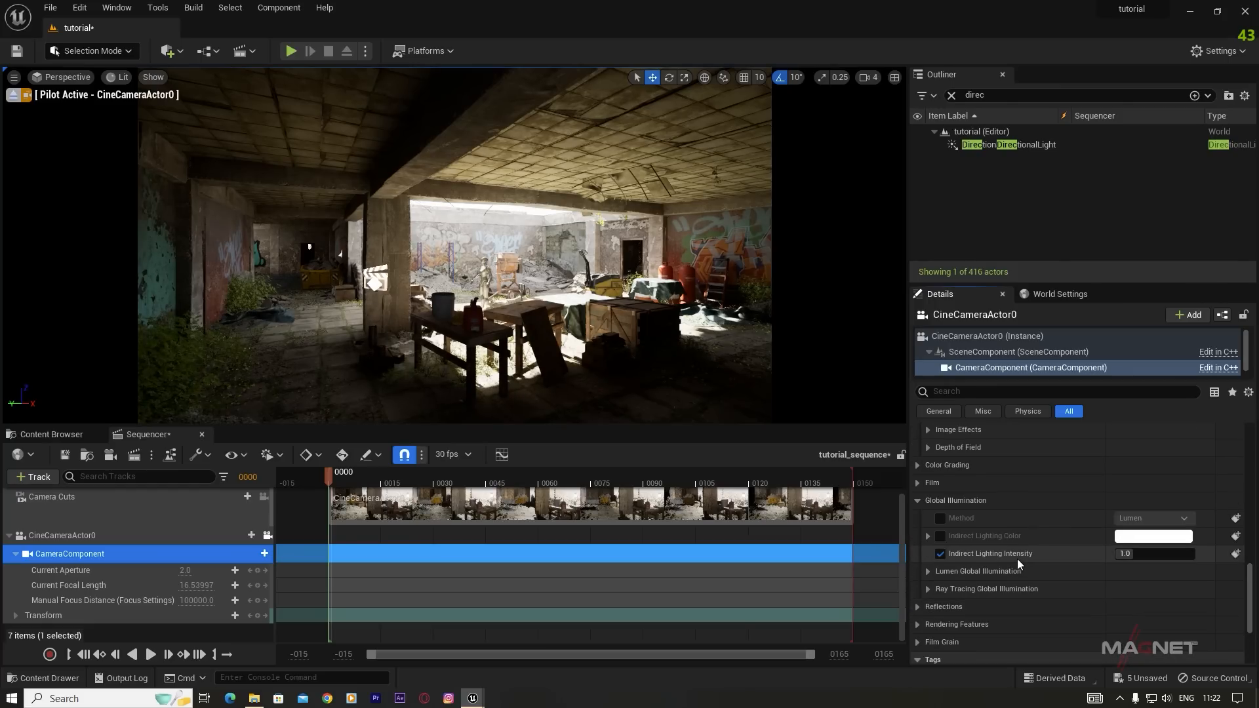
Step: Adjust the camera framing to include the graffiti wall and bushes beside the tables
right_drag(260, 312, 200, 313)
key(w)
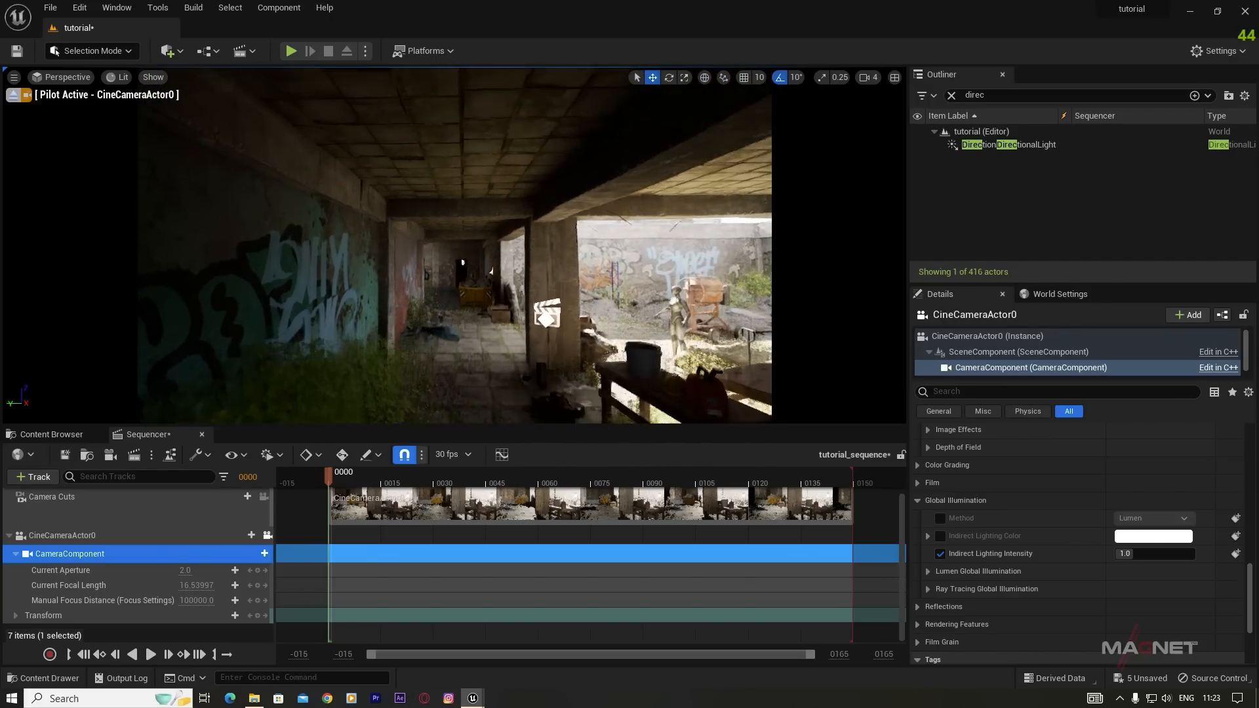
mouse_move(452, 245)
right_down()
mouse_move(662, 245)
mouse_move(465, 250)
right_up()
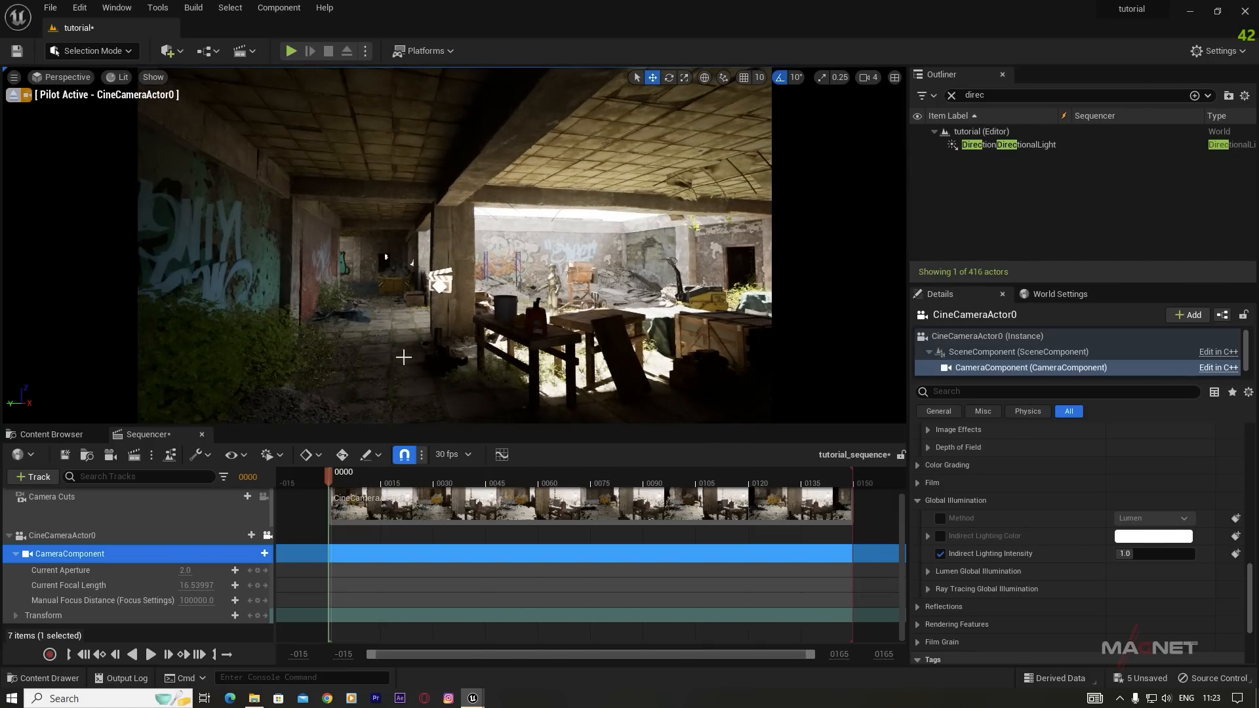
right_drag(466, 249, 505, 256)
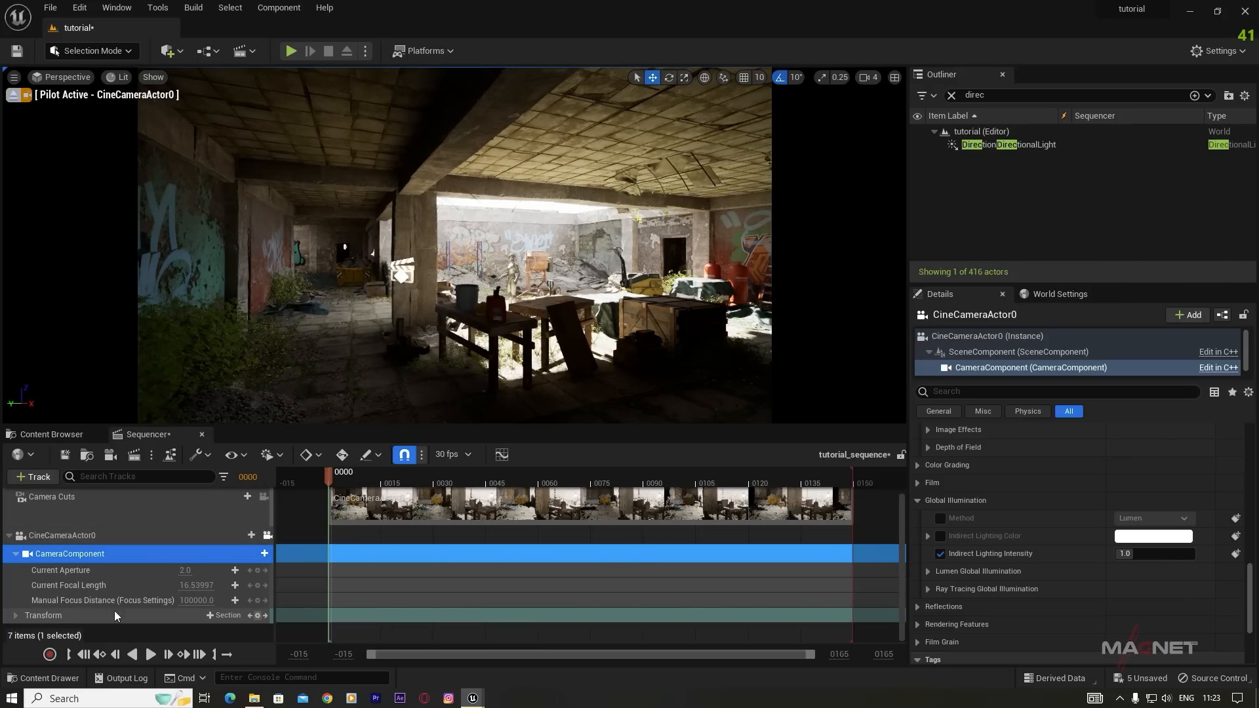
Step: Key the camera's Transform at frame 0 and set both the default key interpolation and this key's interpolation to Linear
click(258, 616)
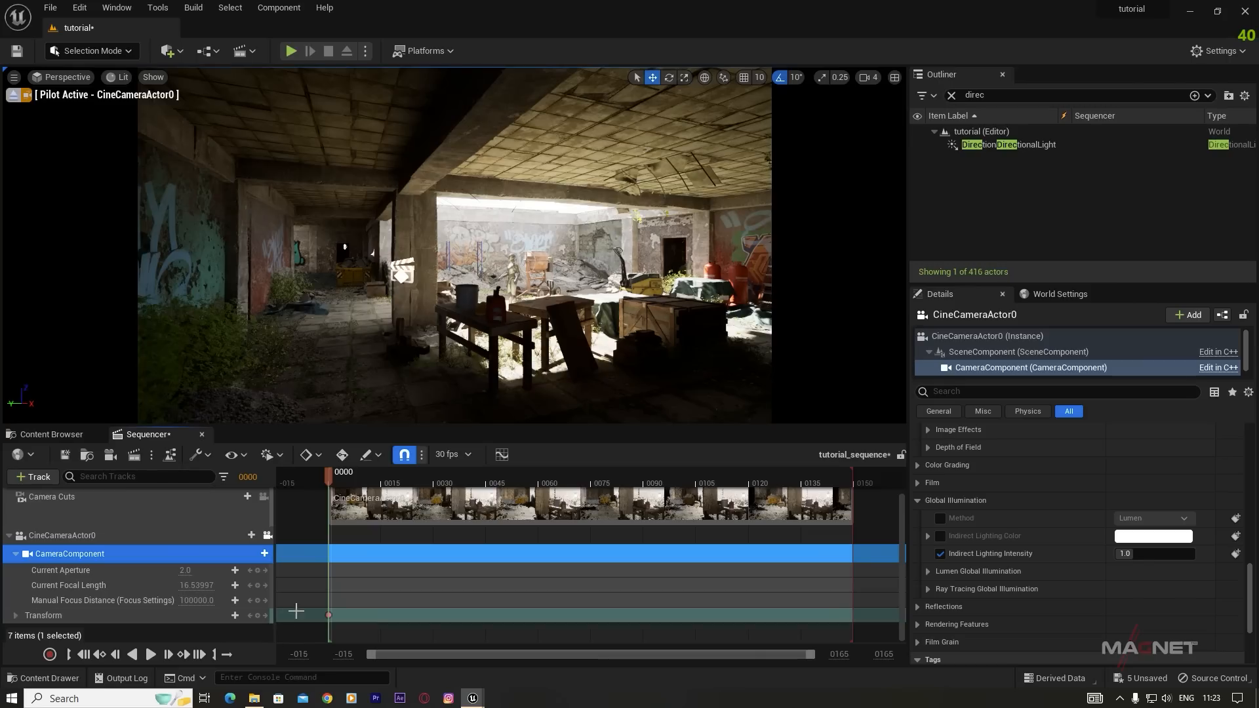
click(310, 459)
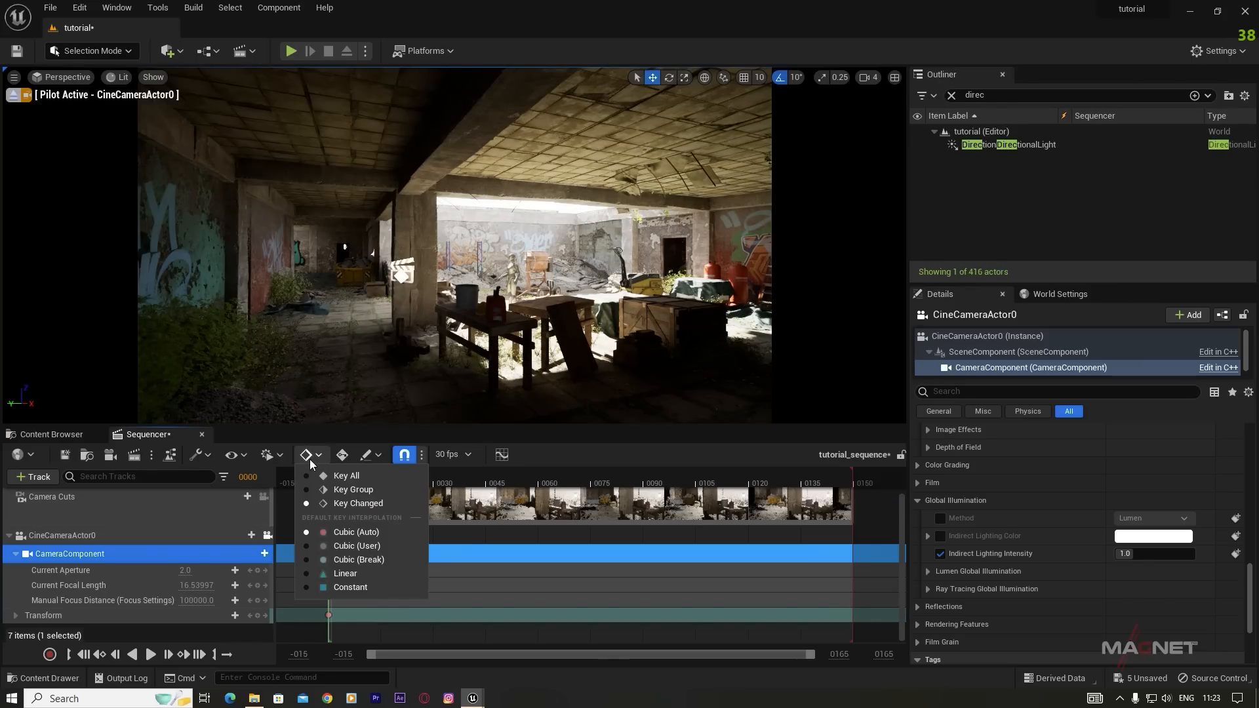
click(345, 575)
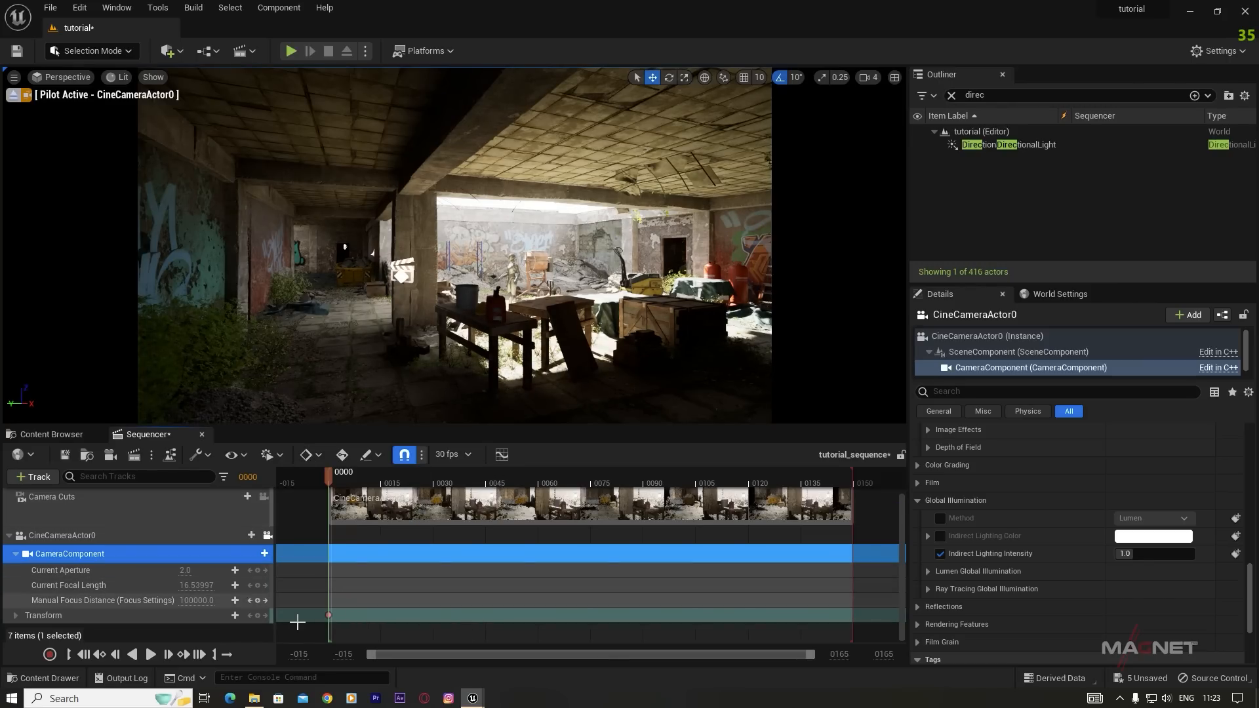
click(316, 520)
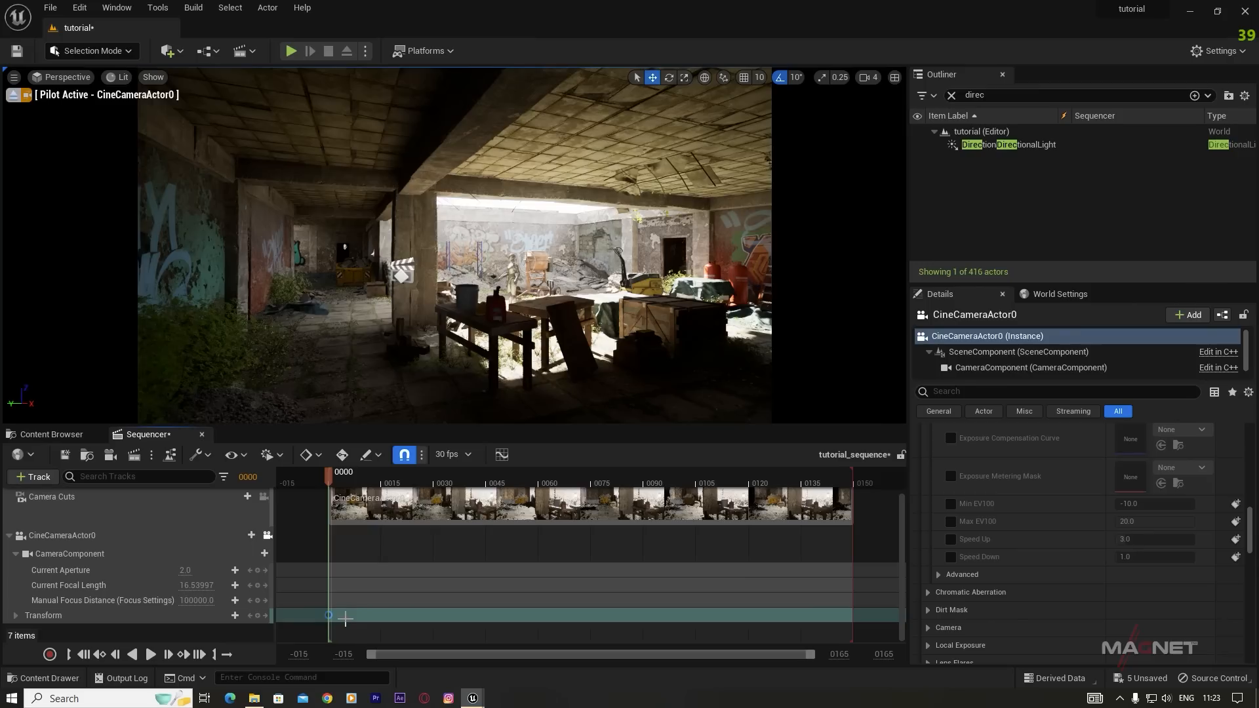
right_click(328, 614)
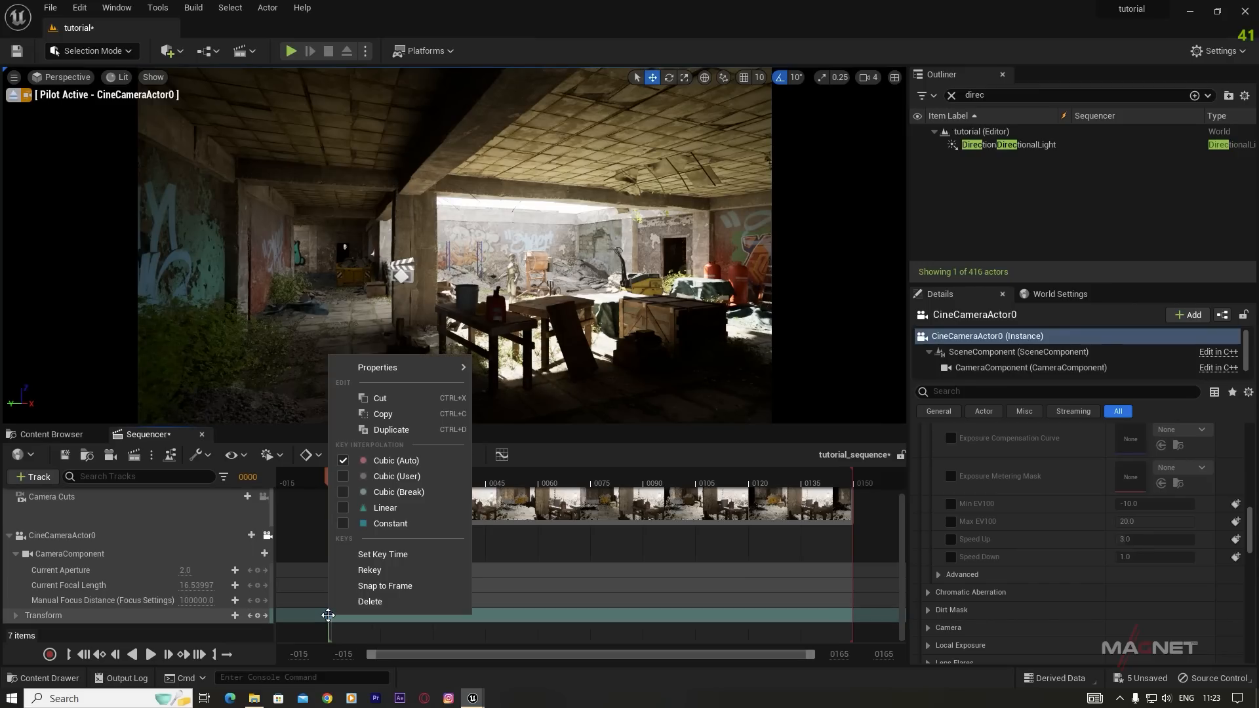
click(383, 508)
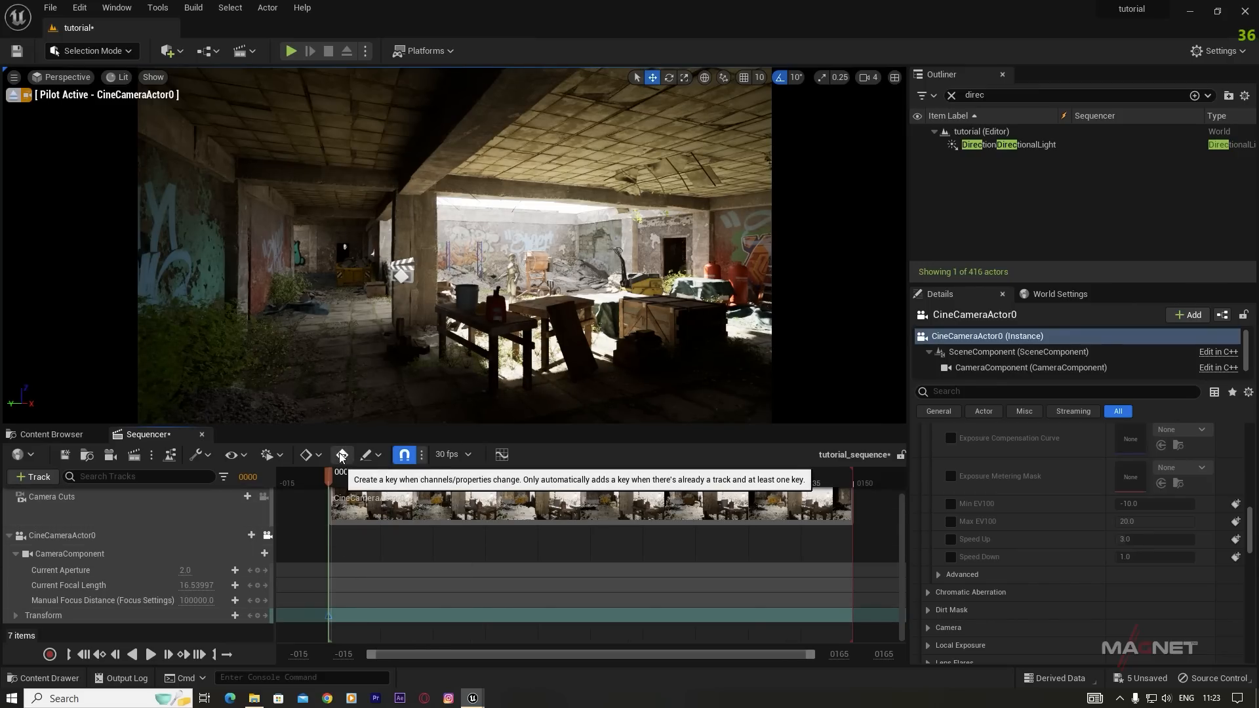
Step: Turn on auto-keying, go to frame 149 and move the camera to a viewpoint across the courtyard looking back at the pillar
drag(367, 477, 678, 478)
drag(856, 481, 852, 483)
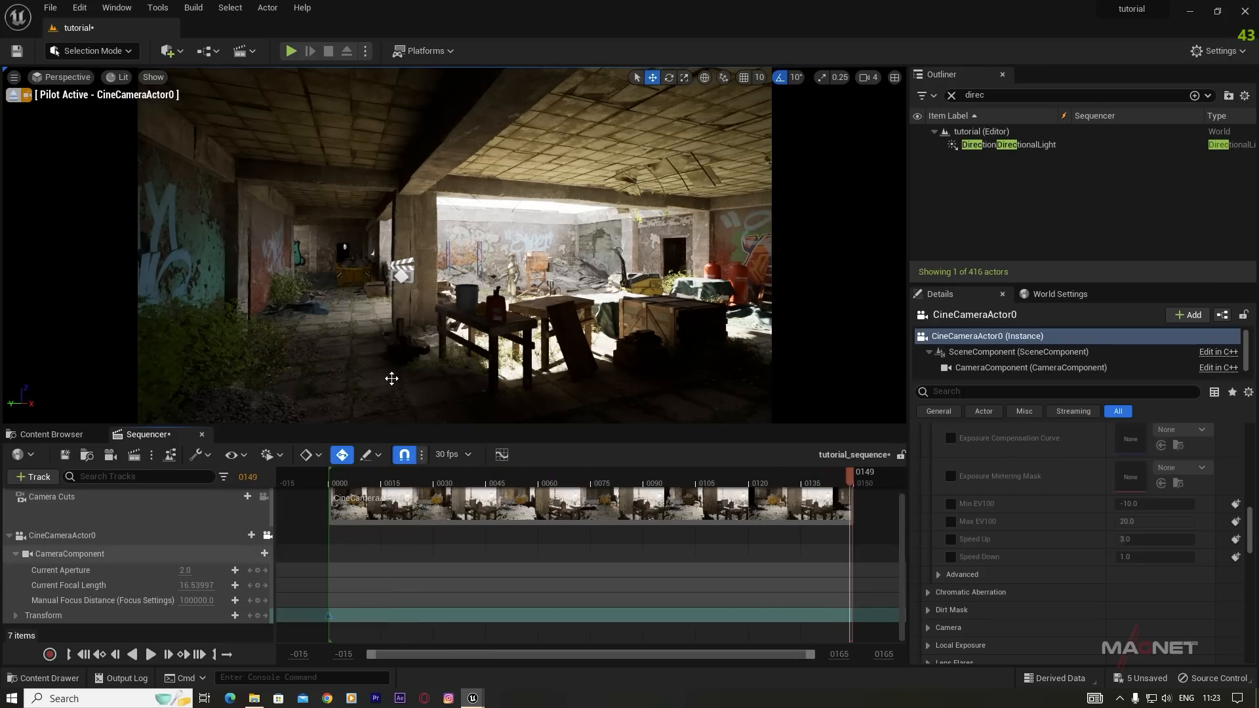
key(w)
right_drag(333, 350, 367, 357)
key(s)
key(w)
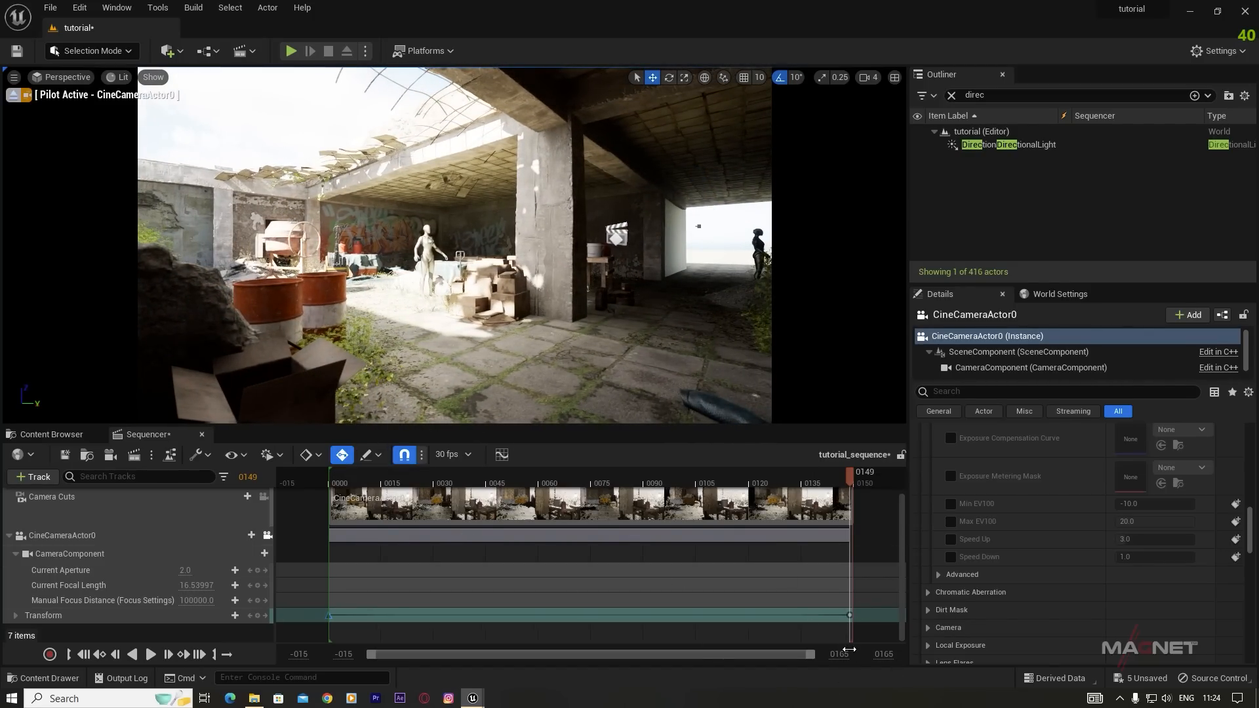
Step: Scrub and play the sequence to preview the camera move between its two keys
drag(849, 476, 397, 491)
key(space)
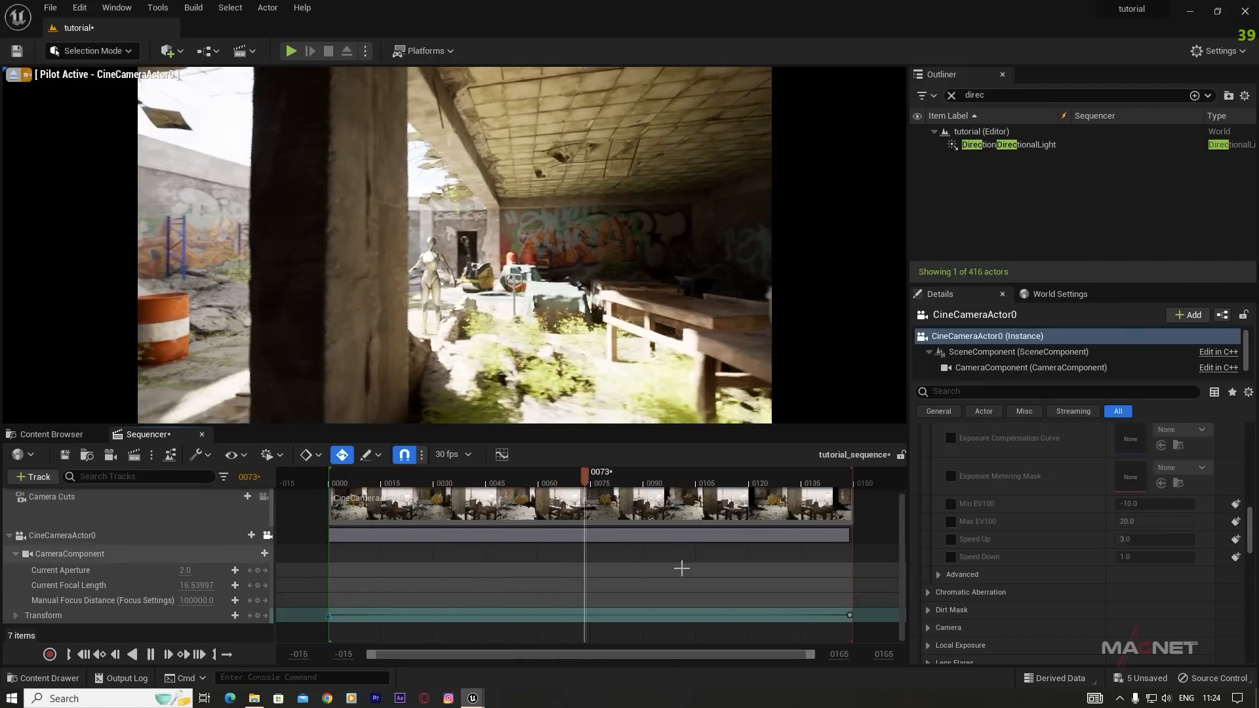
key(space)
drag(691, 475, 350, 508)
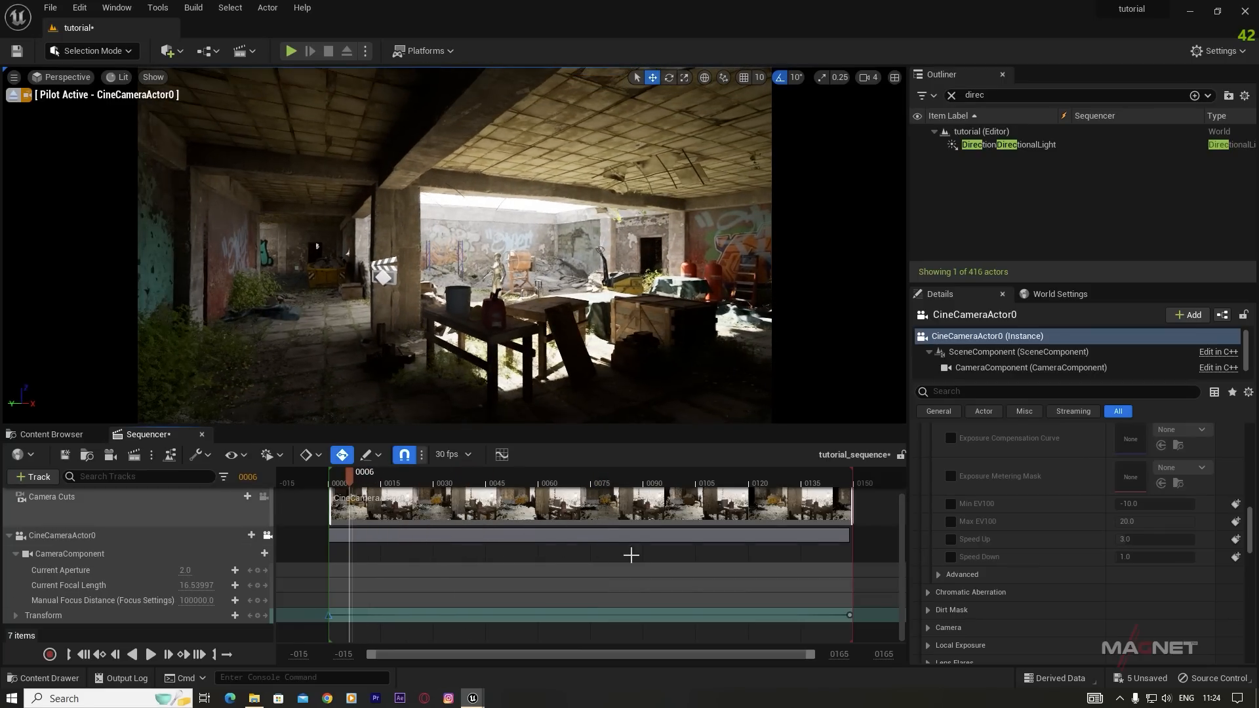
Step: Remove the camera's Transform keys from the sequence and move the viewpoint to the bare walls at the corridor's end
click(844, 627)
mouse_move(453, 245)
right_down()
mouse_move(622, 246)
mouse_move(426, 244)
mouse_move(557, 245)
mouse_move(462, 245)
right_up()
key(s)
key(w)
key(s)
key(w)
mouse_move(532, 295)
right_down()
mouse_move(459, 290)
mouse_move(535, 292)
mouse_move(475, 295)
mouse_move(525, 295)
right_up()
right_drag(354, 349, 323, 329)
key(w)
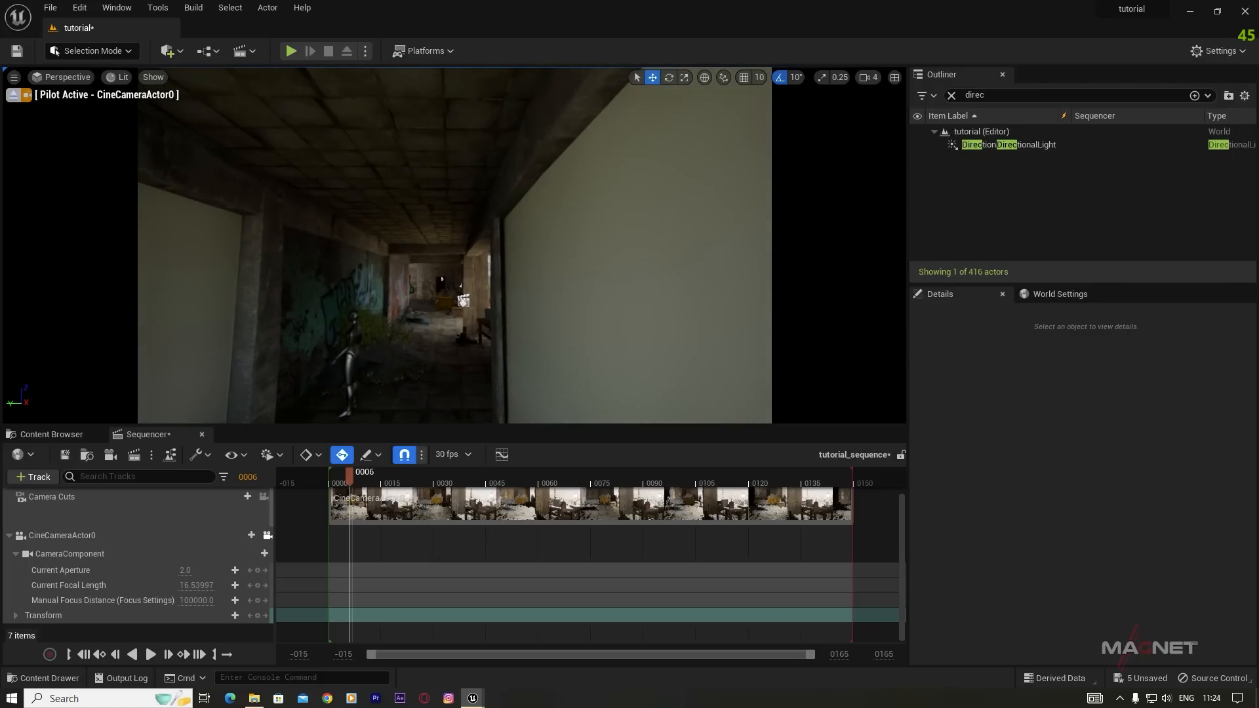
Step: Select the teal painted concrete wall beside the corridor and locate its material asset in the Content Browser
click(344, 278)
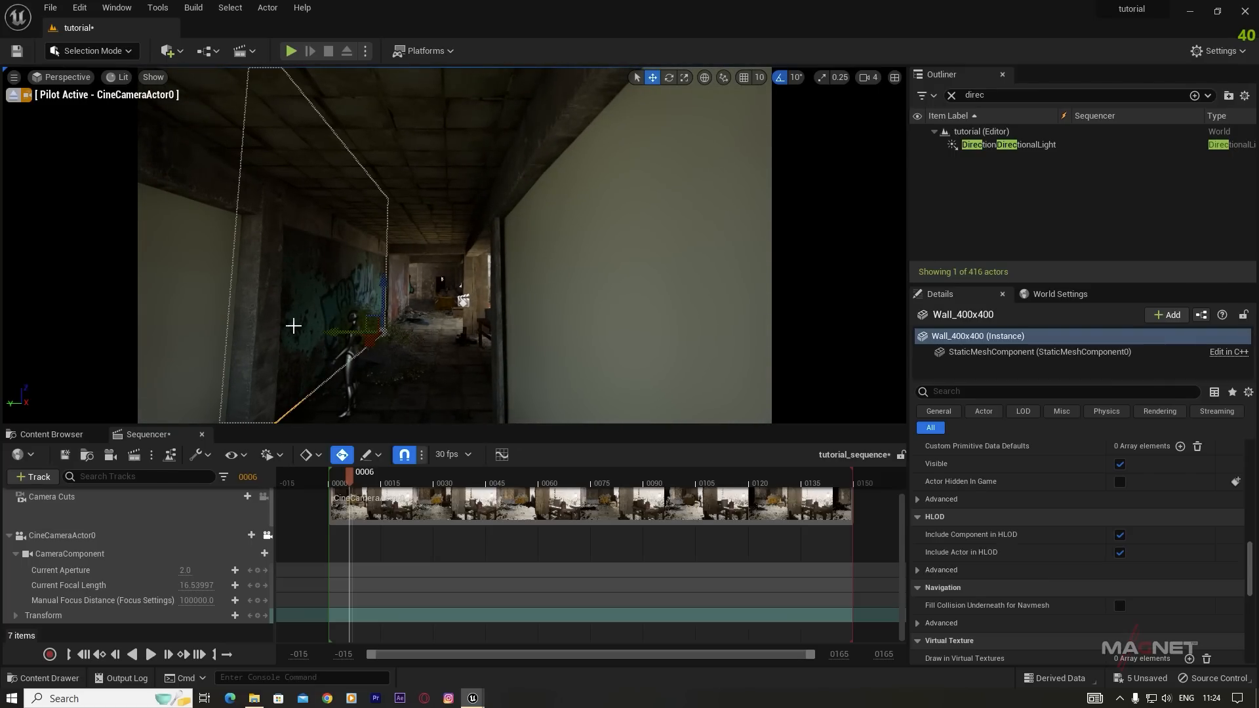
scroll(1036, 577, down, 4)
scroll(1035, 569, up, 12)
scroll(1034, 567, up, 3)
click(1178, 591)
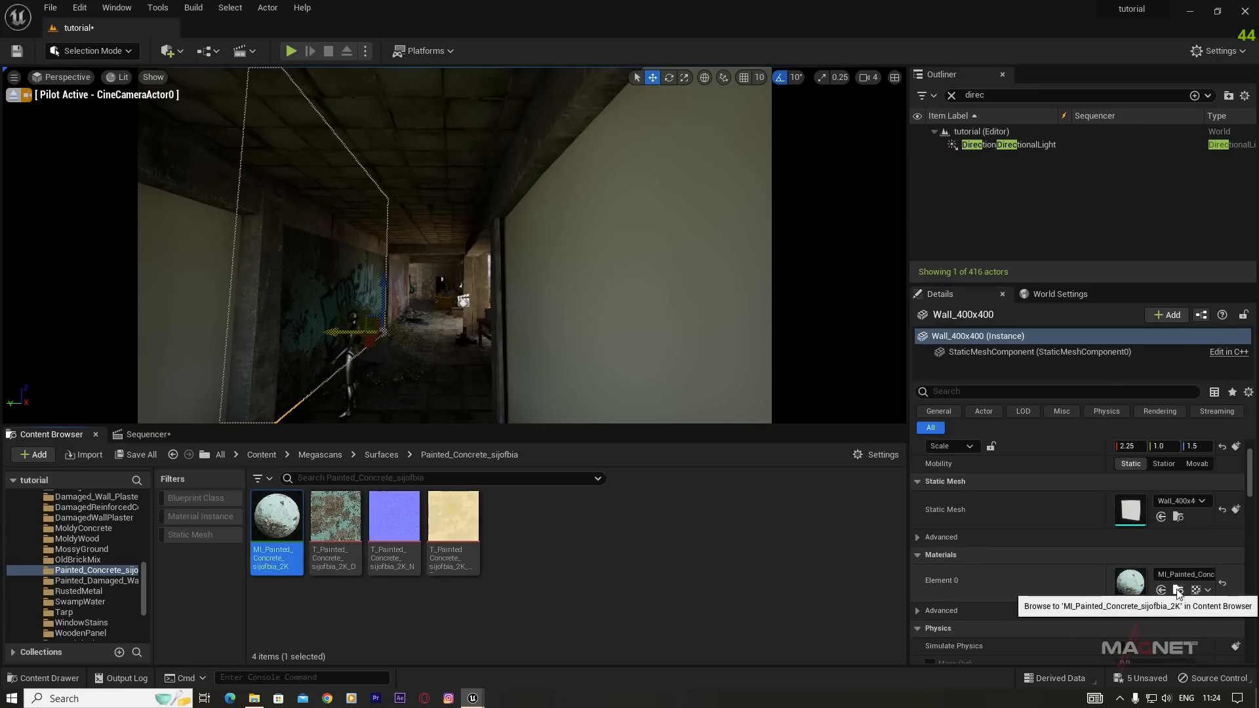
Step: Apply the MI_Painted_Concrete_sijofbia_2K material to the blank walls at the corridor's end
drag(272, 525, 245, 426)
drag(269, 534, 415, 349)
key(f)
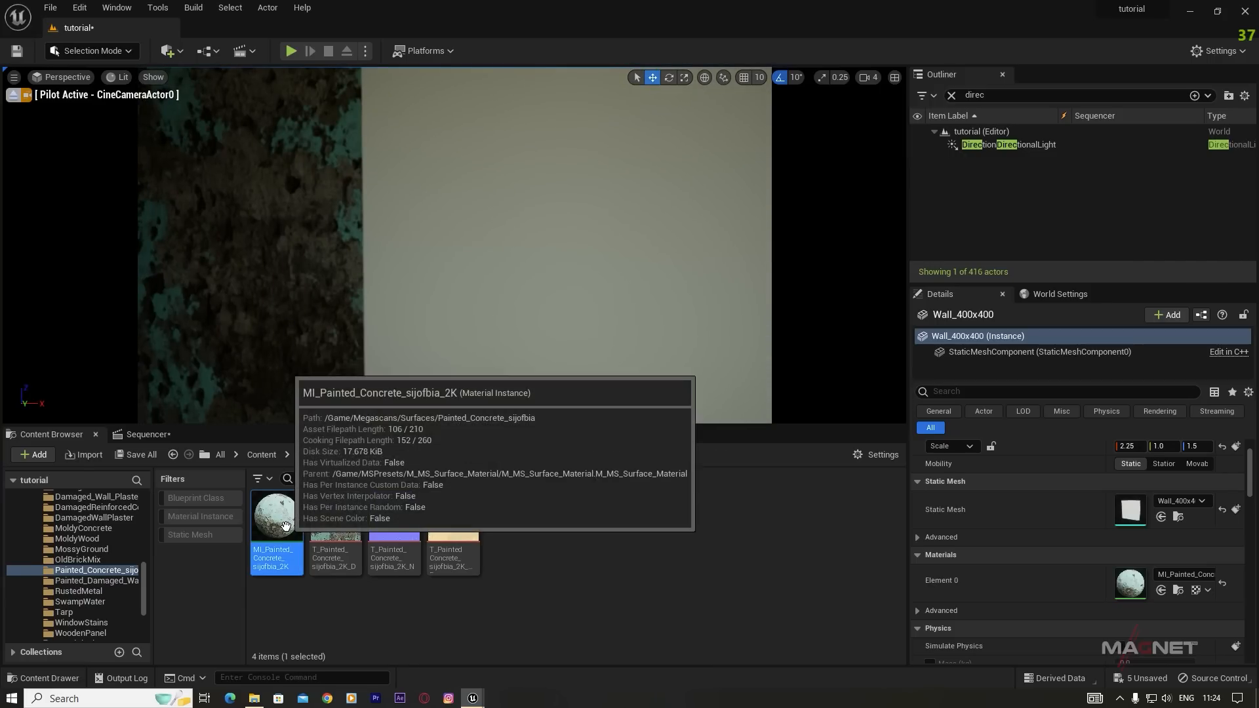
drag(272, 518, 422, 332)
scroll(421, 332, down, 5)
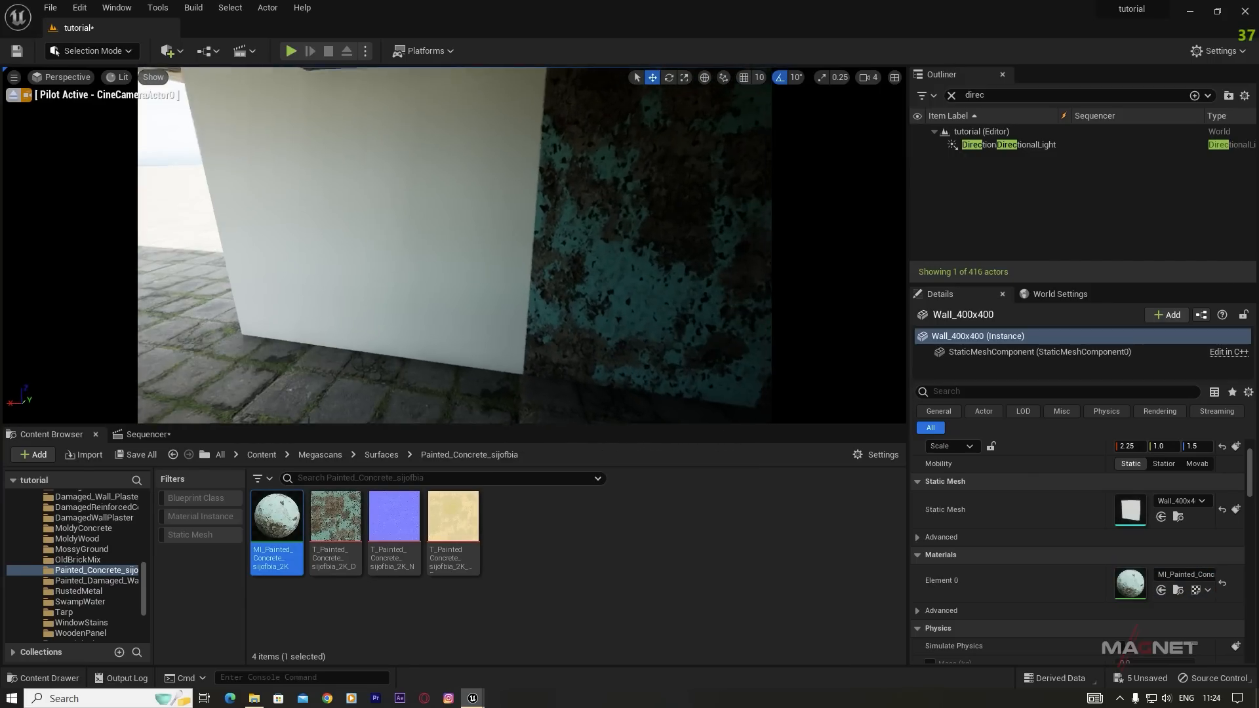
drag(276, 521, 261, 259)
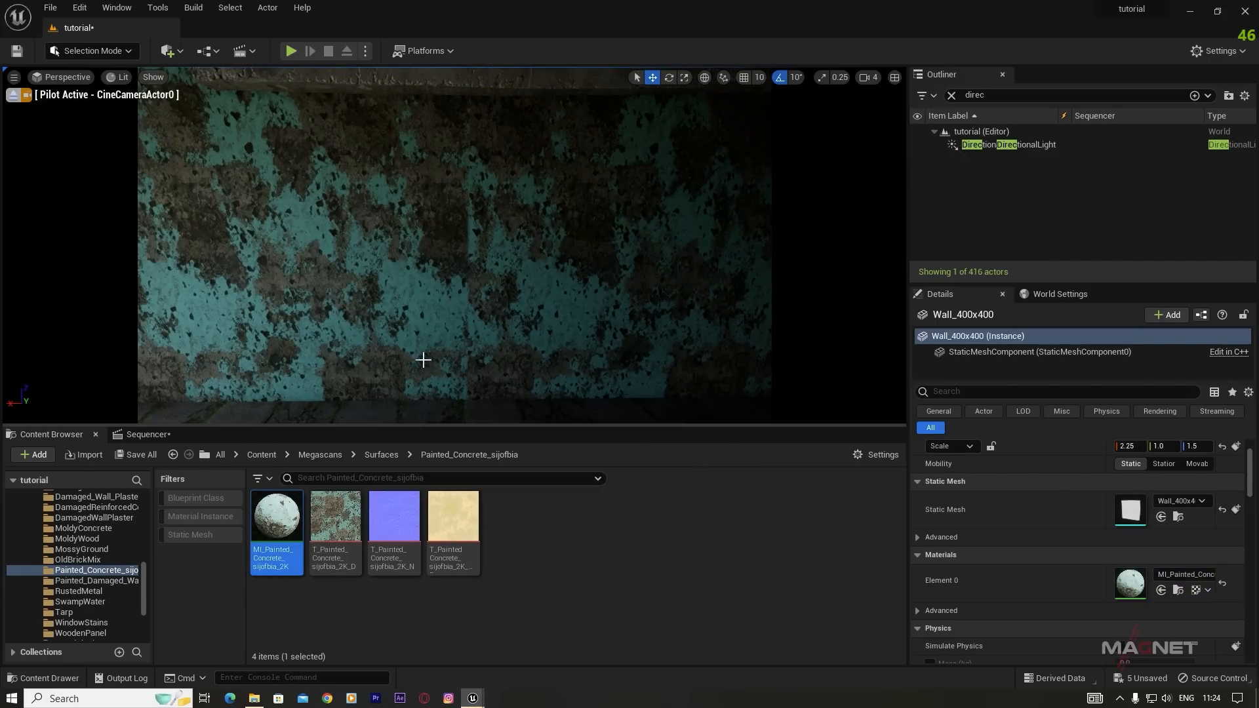
scroll(421, 359, down, 5)
key(f)
scroll(485, 351, down, 3)
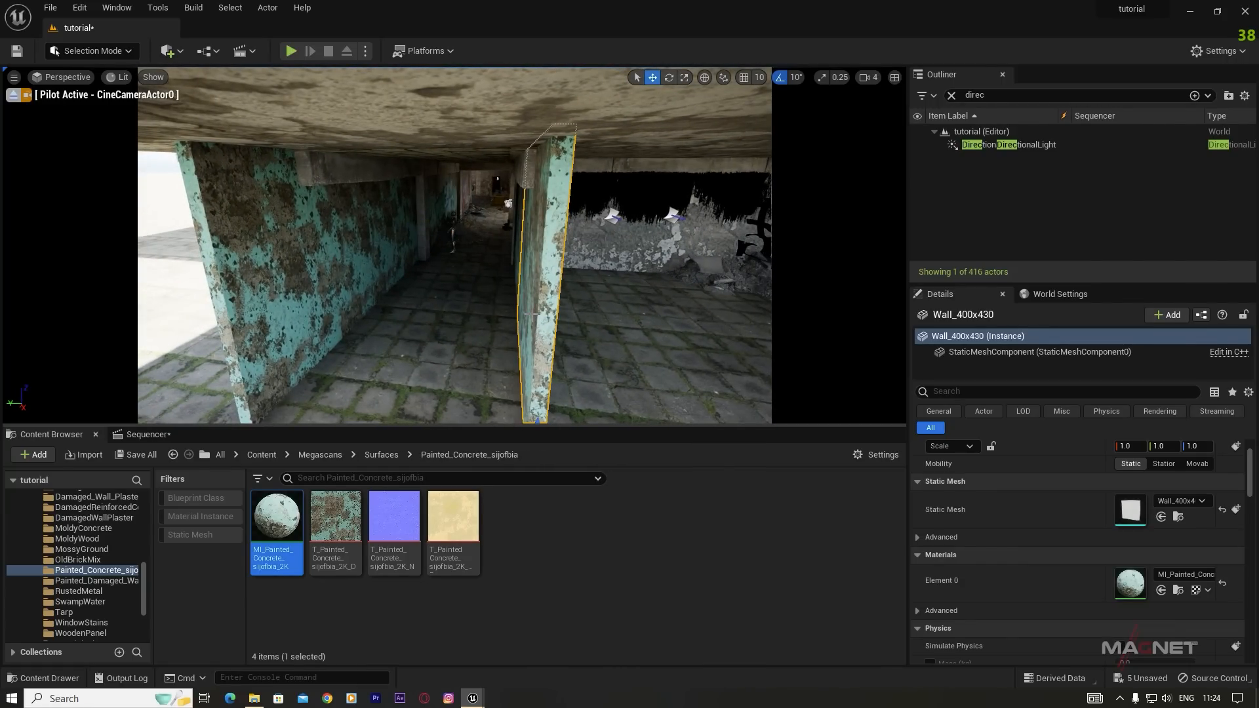
Step: Duplicate the painted wall panel at the corridor's end and shift the copy sideways toward the opposite wall
right_drag(457, 323, 457, 354)
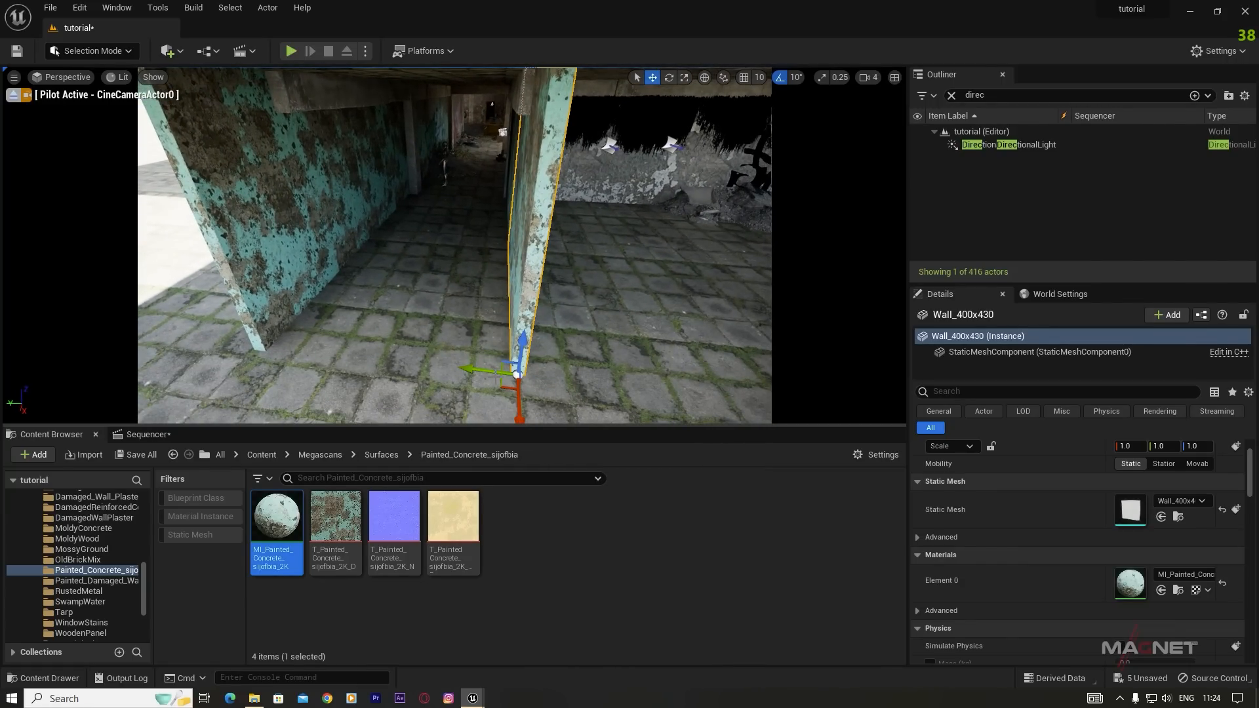
alt+drag(461, 411, 442, 366)
drag(470, 368, 216, 325)
right_drag(240, 308, 354, 248)
key(w)
key(w)
key(s)
key(w)
key(s)
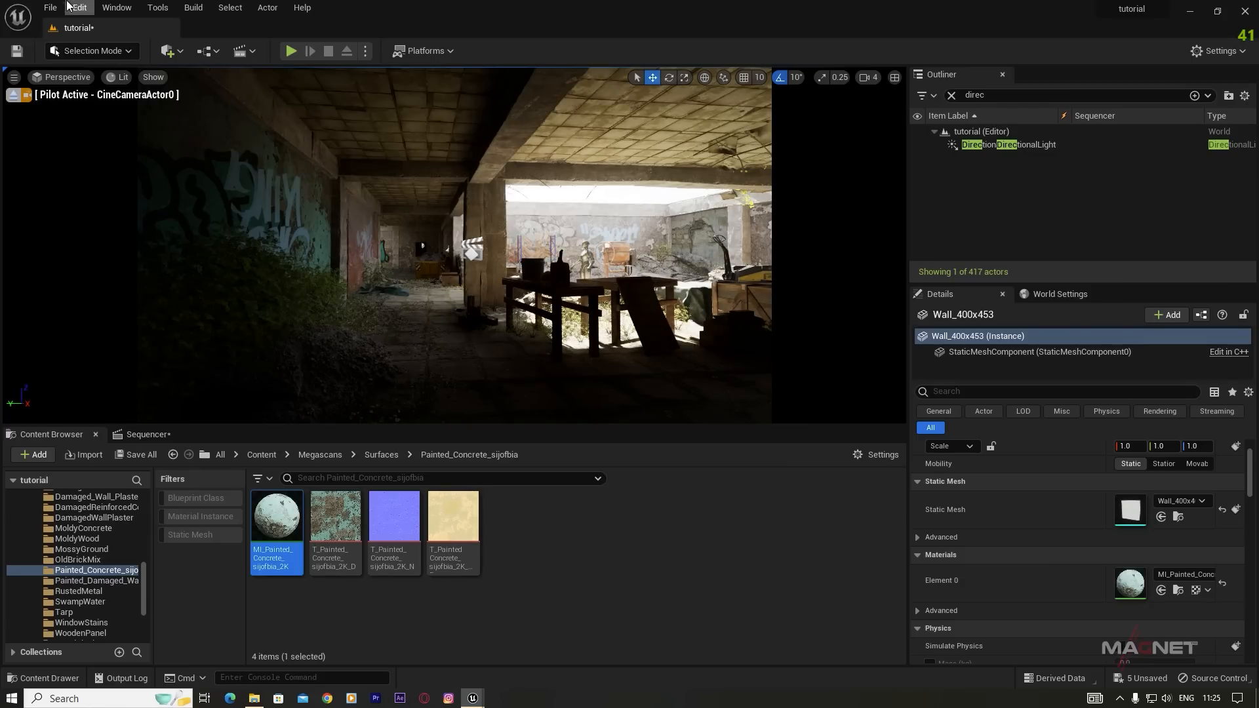
Step: Open the Take Recorder from the cinematics tools
click(119, 8)
mouse_move(172, 43)
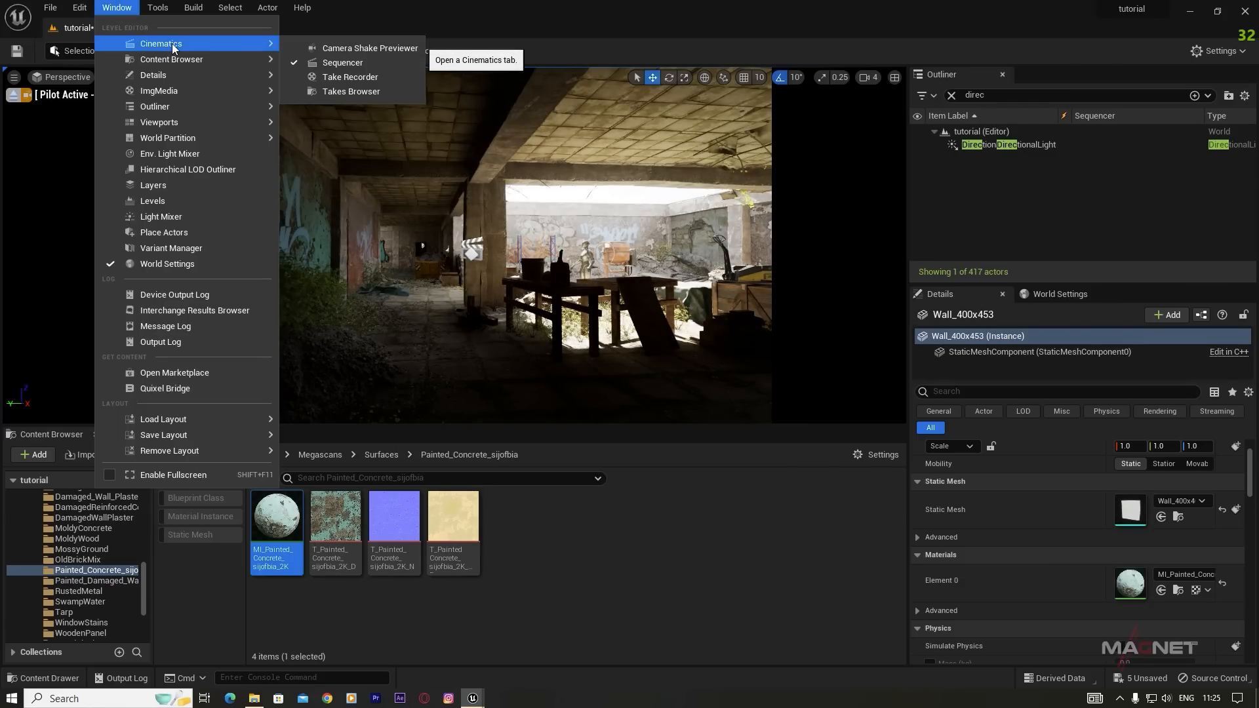
click(366, 79)
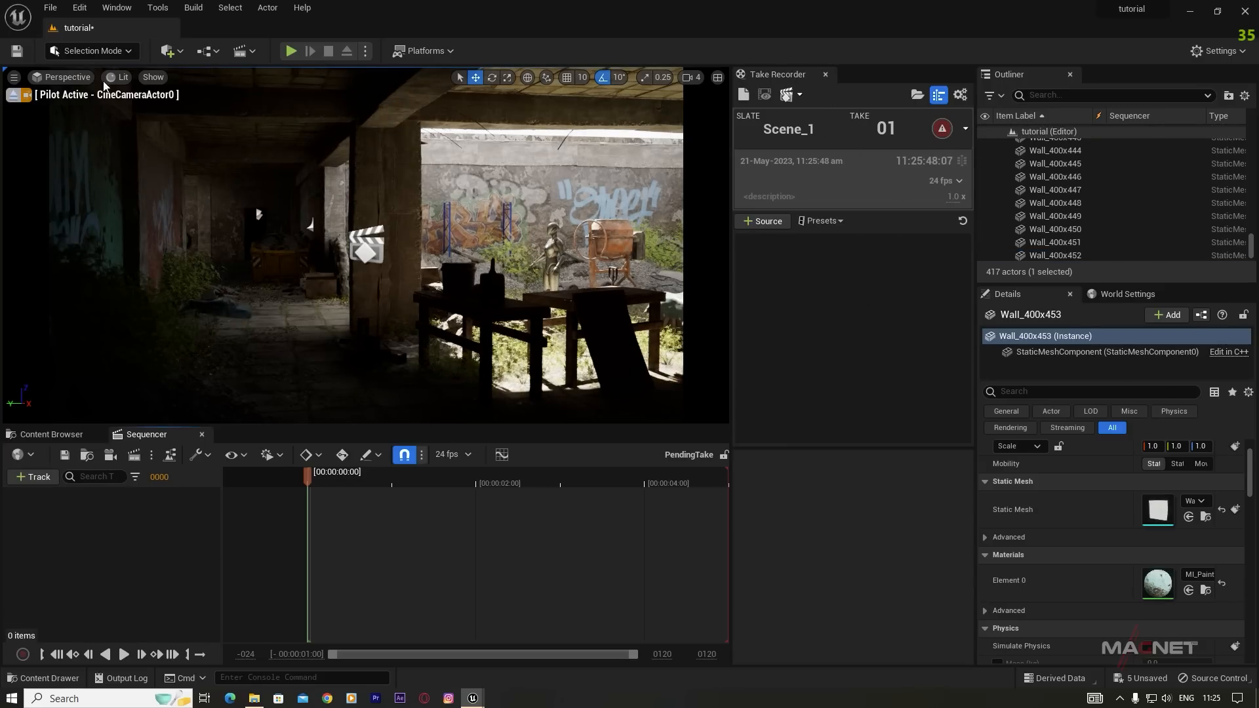
Step: Search the plugins for "take" to check whether Take Recorder is enabled, and close the plugin list
click(117, 7)
mouse_move(76, 7)
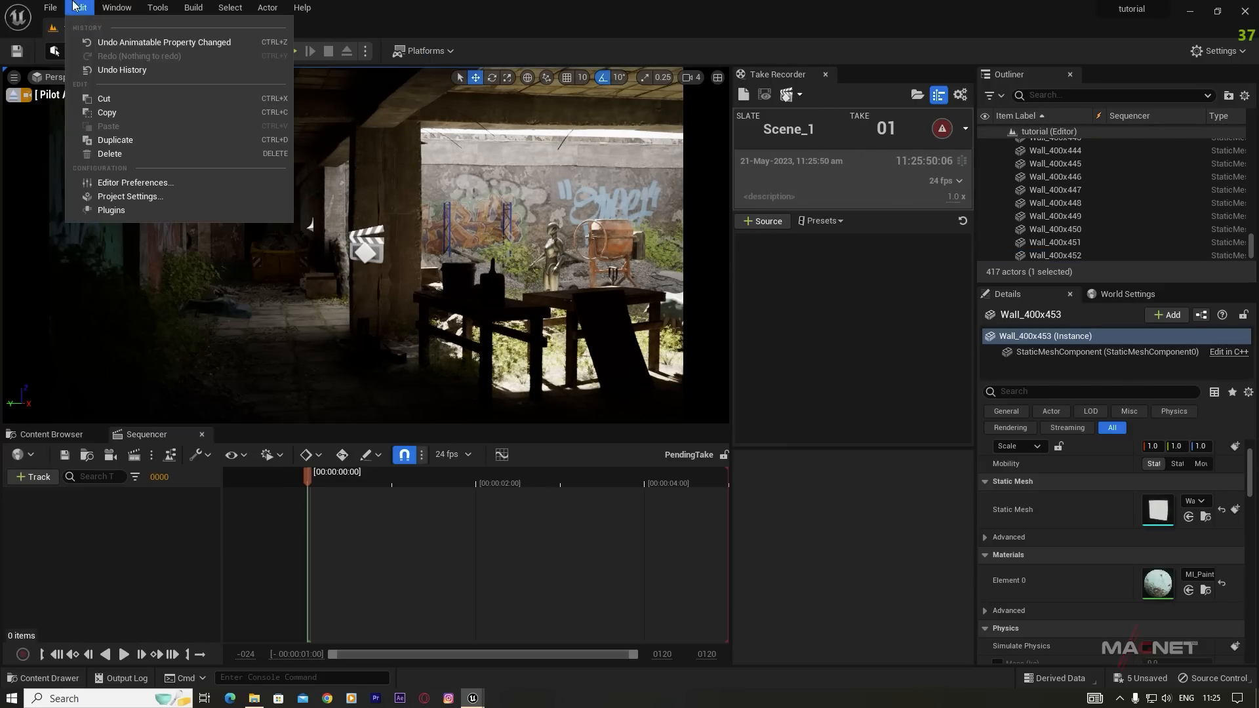
click(90, 8)
click(76, 8)
click(122, 212)
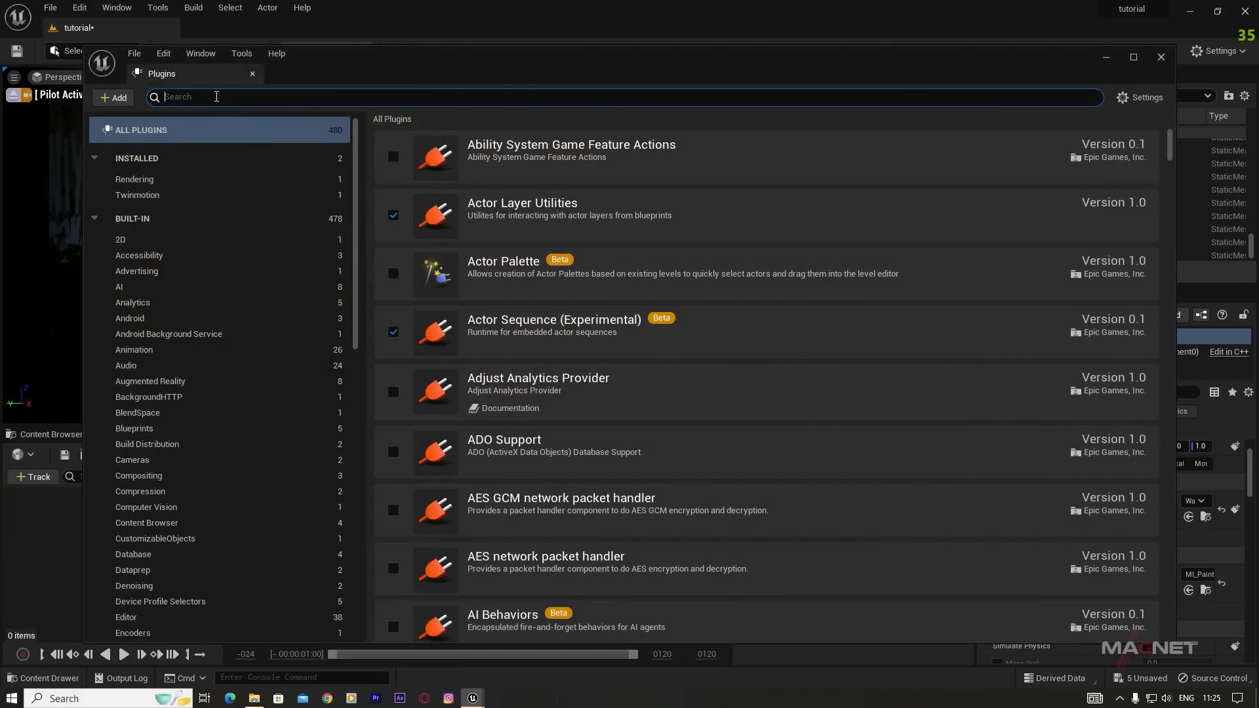
text(take)
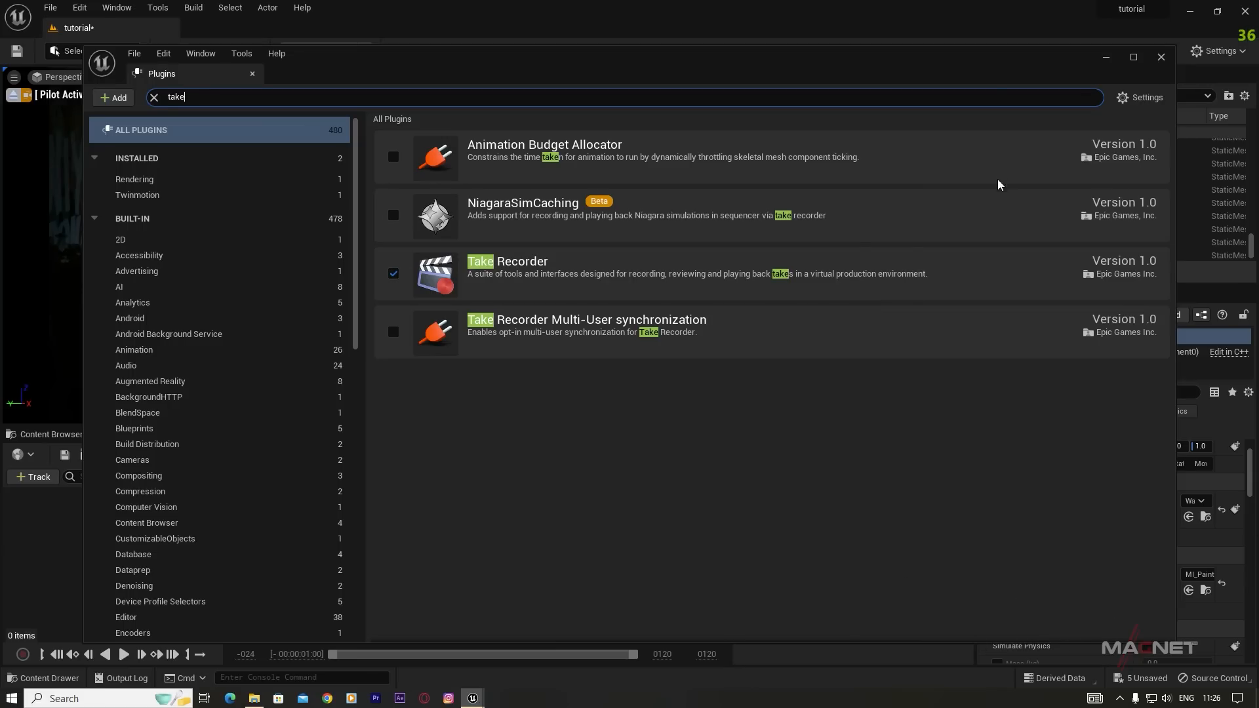
click(1160, 58)
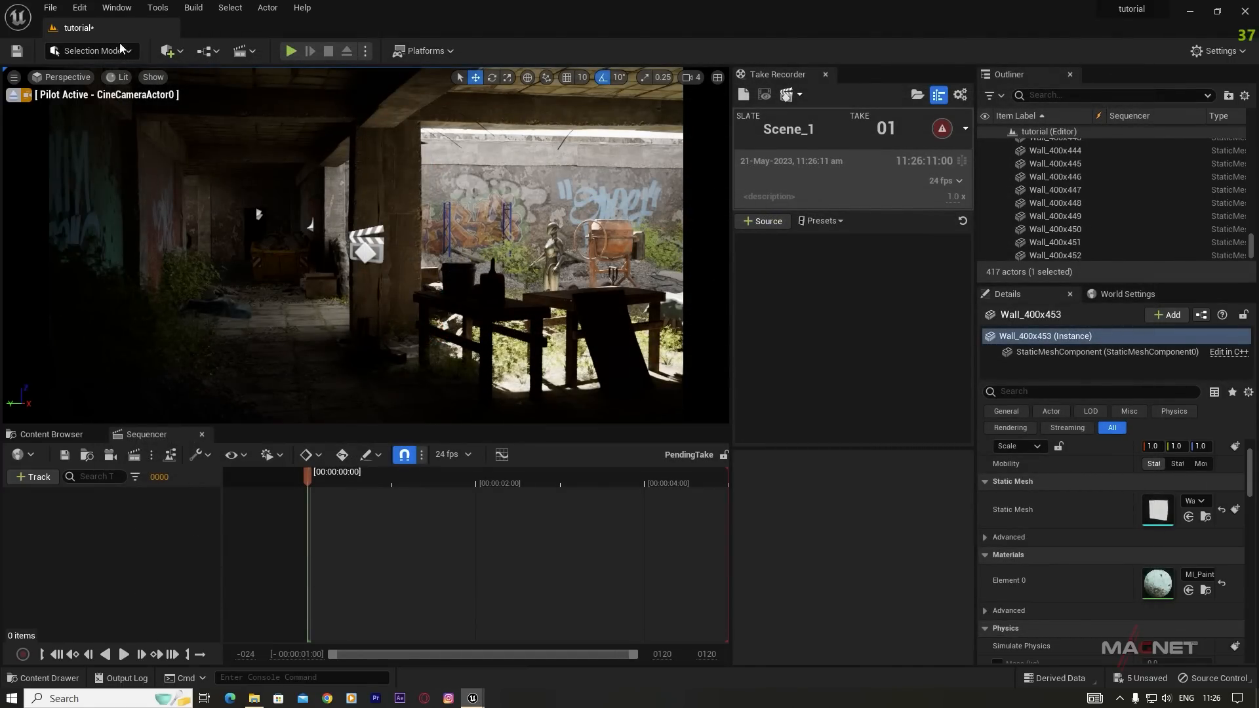
click(117, 7)
mouse_move(157, 45)
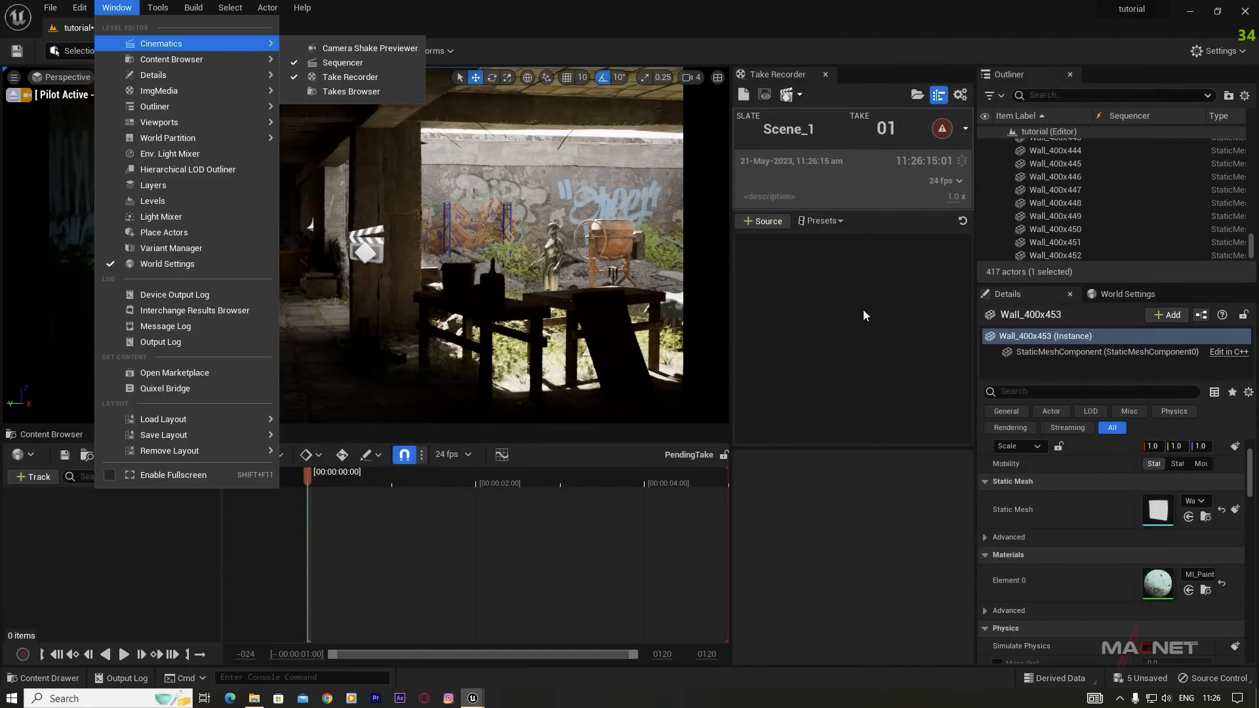
click(837, 318)
Step: Play the level from the corridor floor, run the third-person character through the building, and stop the play session
right_drag(470, 388, 415, 394)
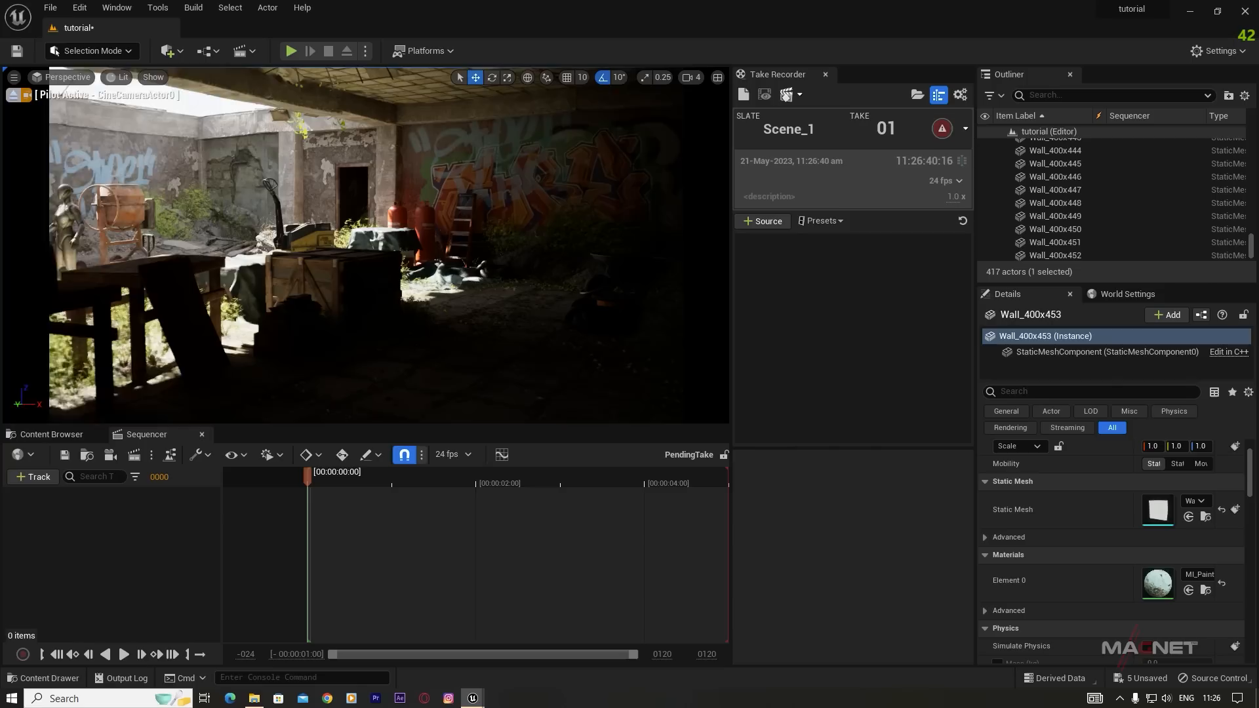
right_drag(372, 343, 235, 337)
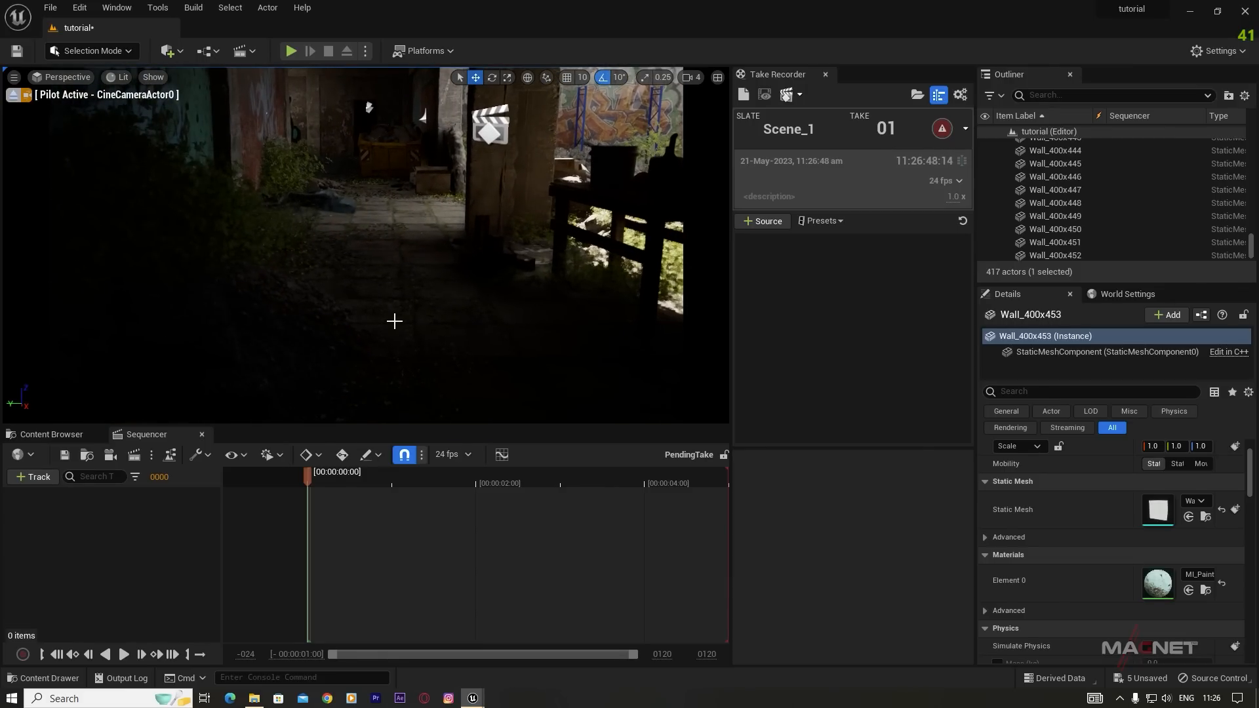
right_click(395, 322)
click(455, 619)
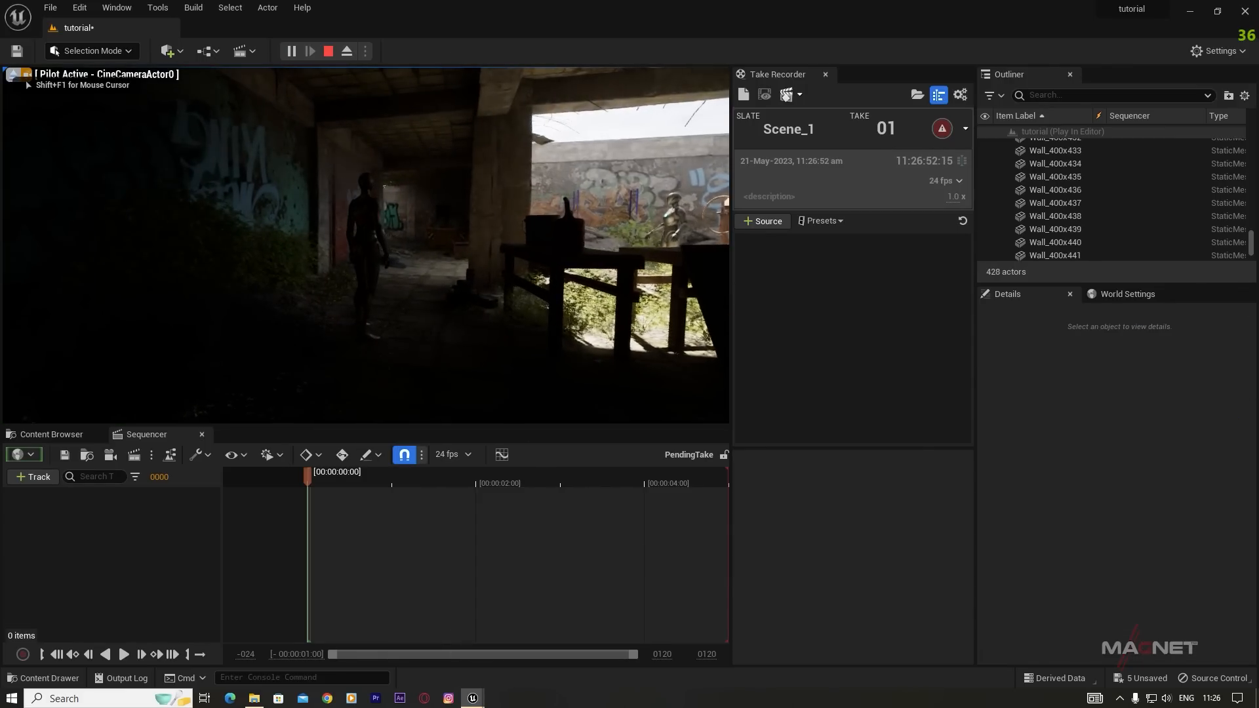
key(w)
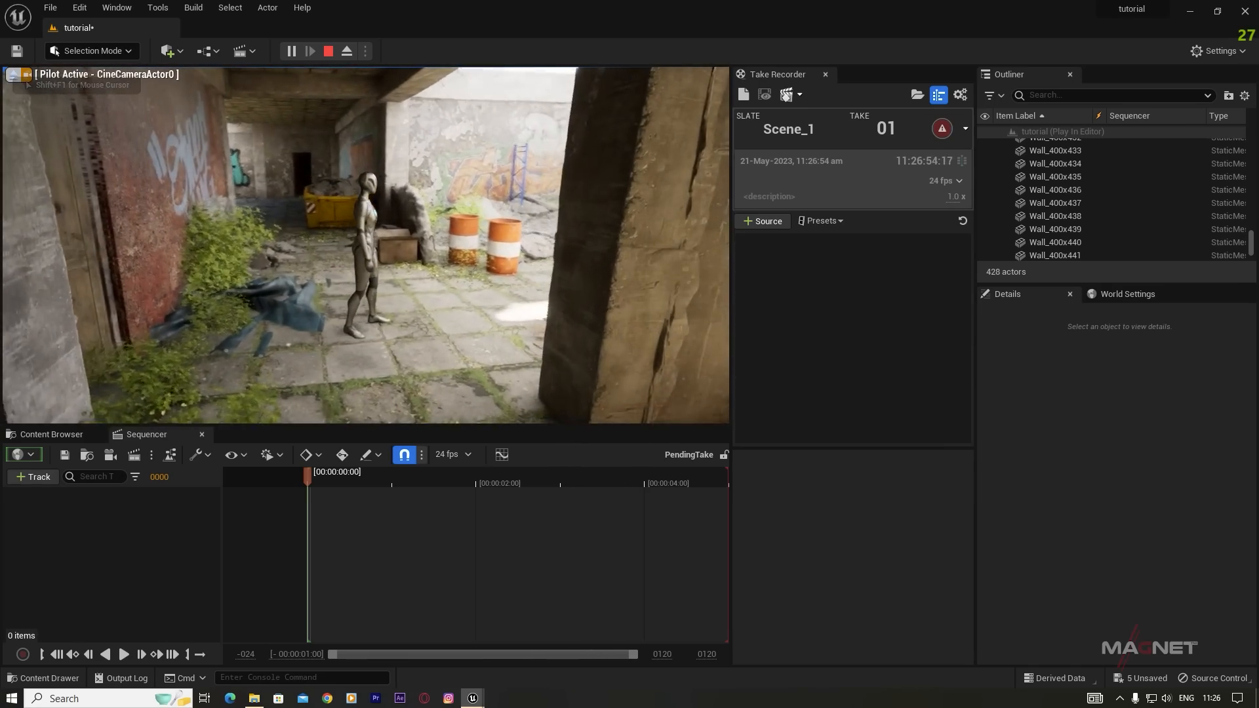
key(w)
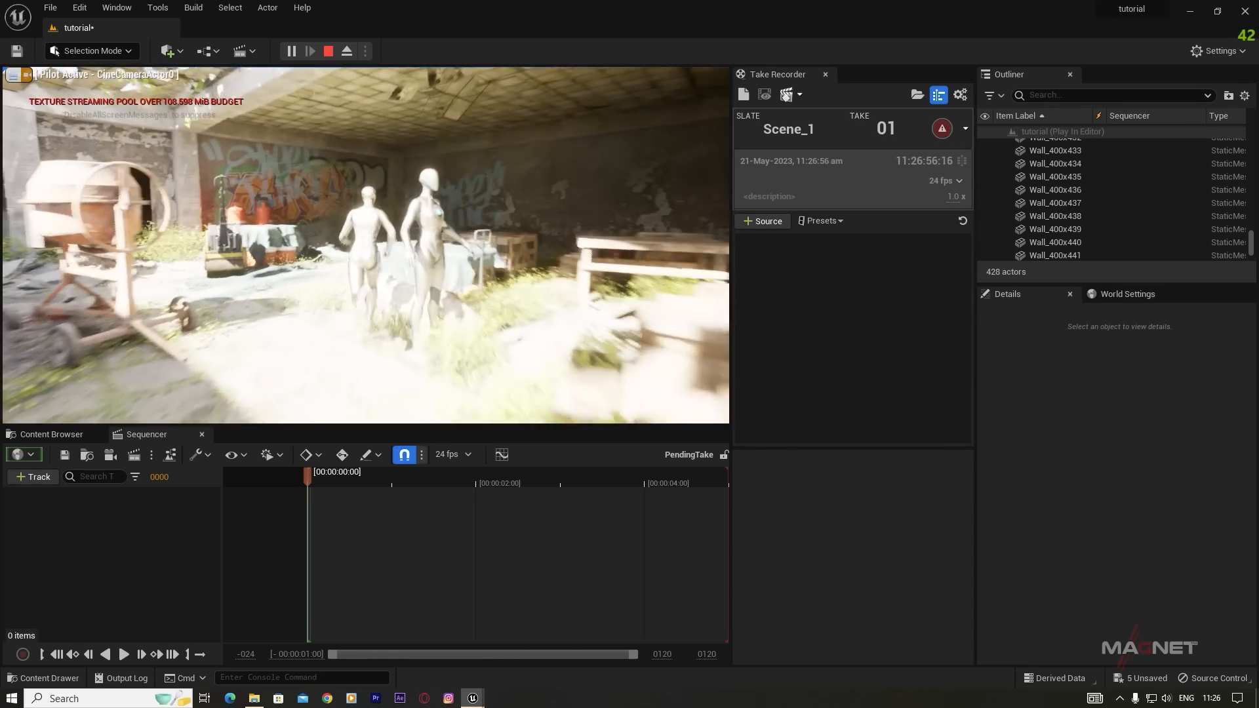
key(w)
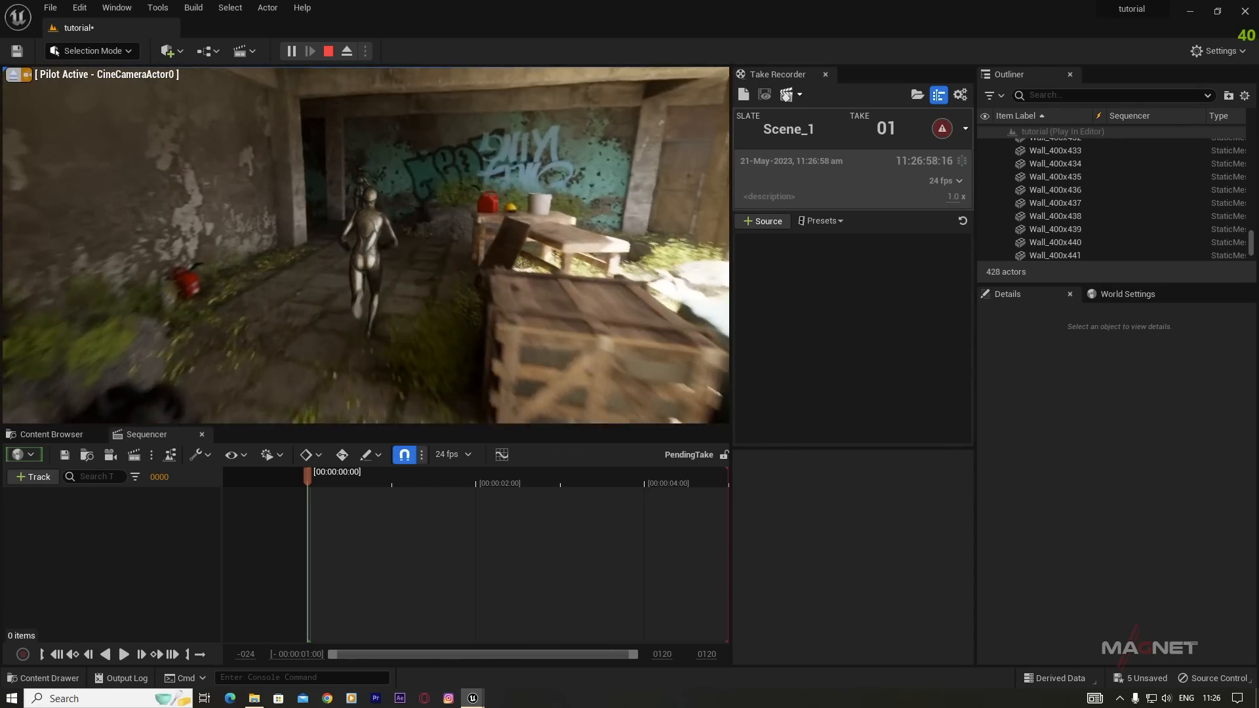
key(w)
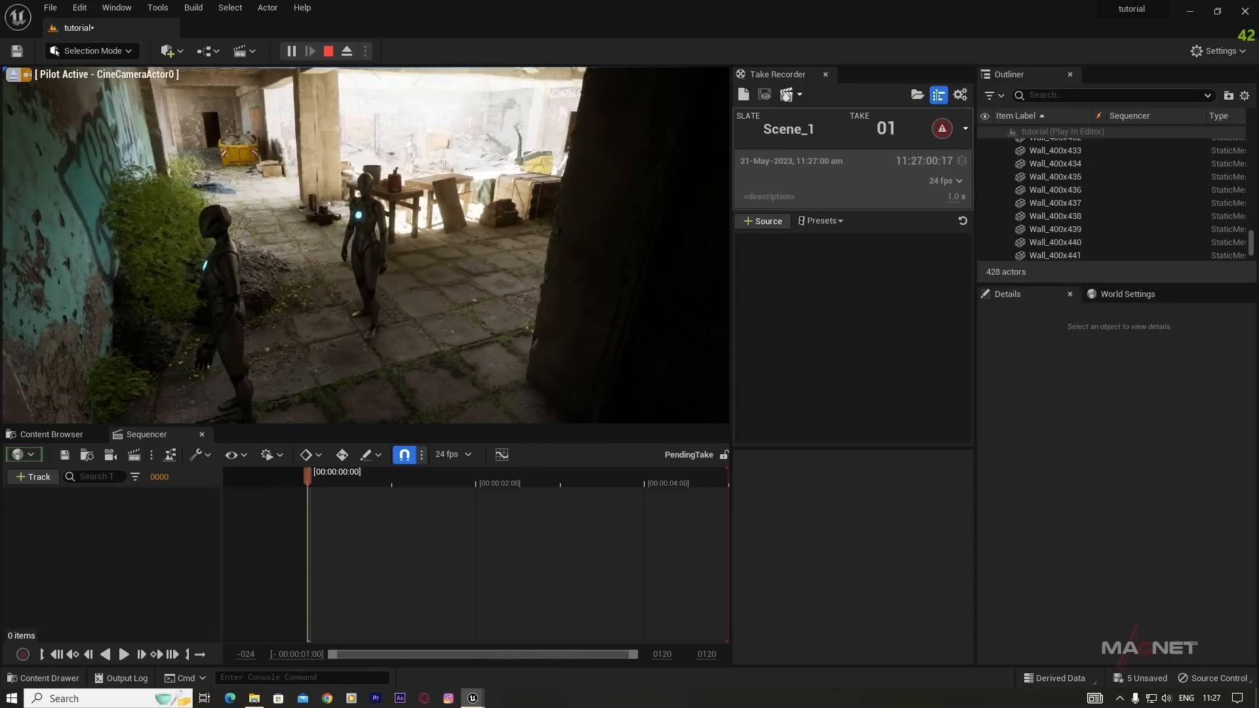
key(Escape)
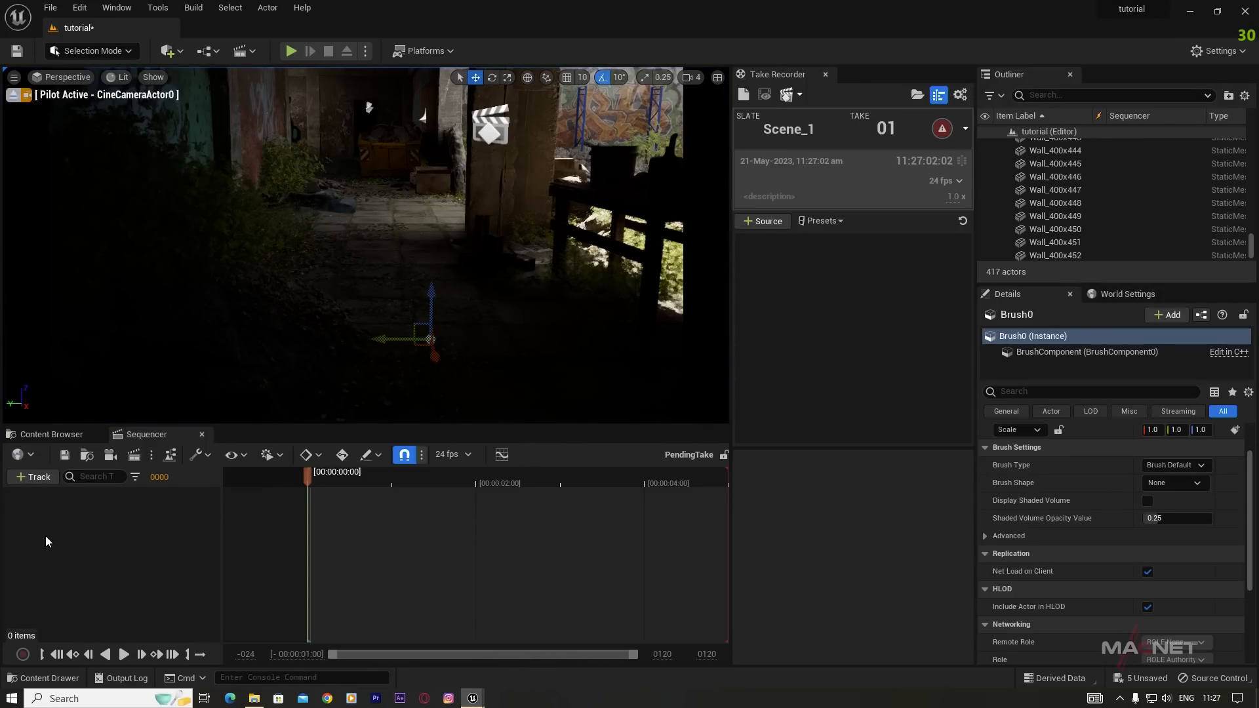
Step: Add the First Person Blueprint content pack to the project and close the content dialog
click(52, 434)
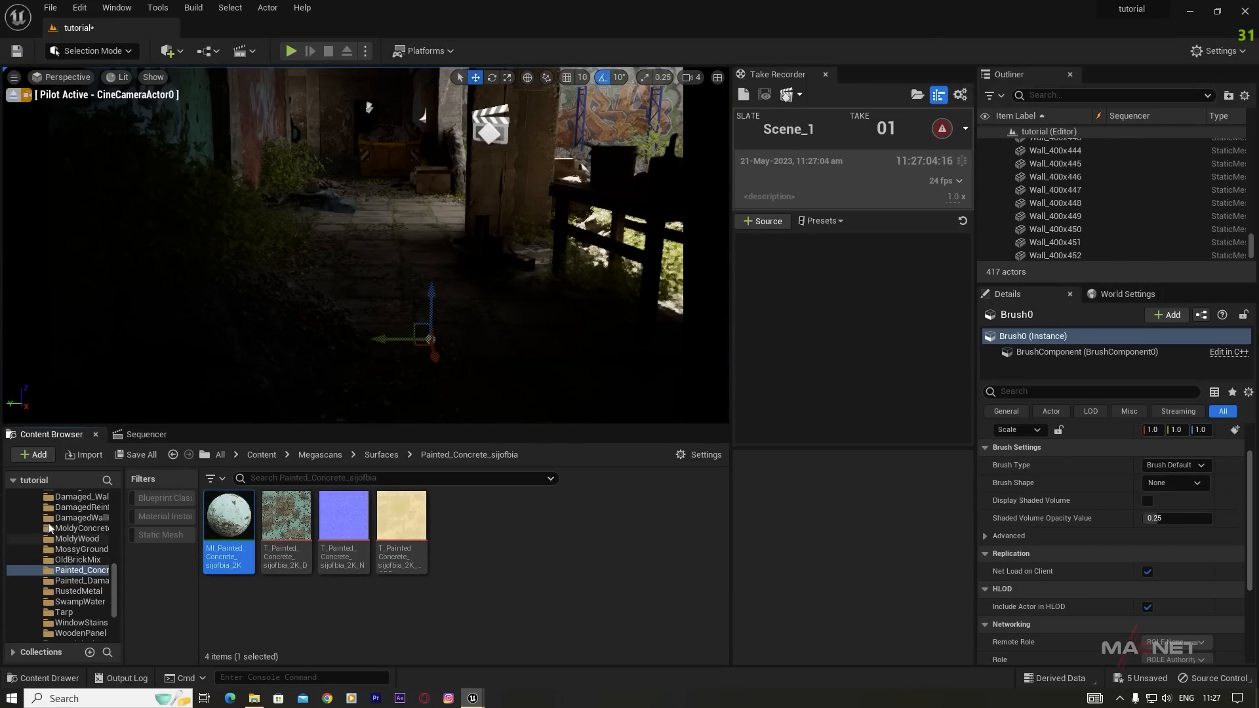
click(32, 455)
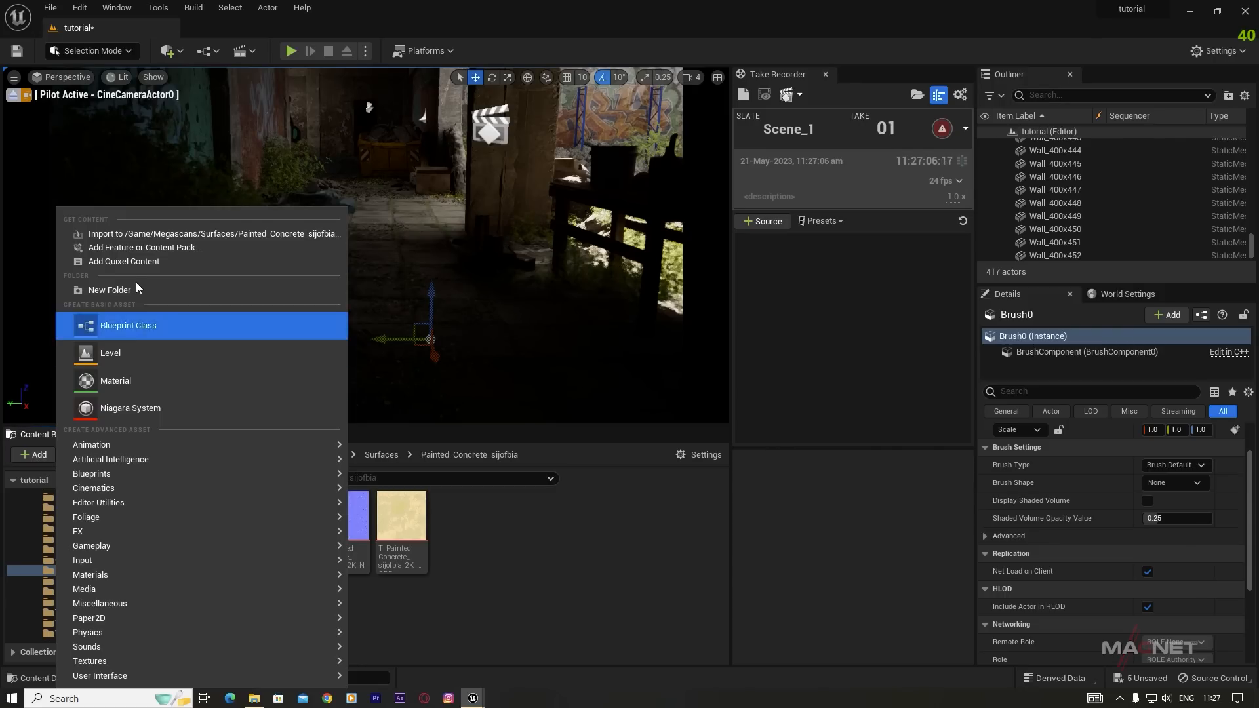
click(169, 253)
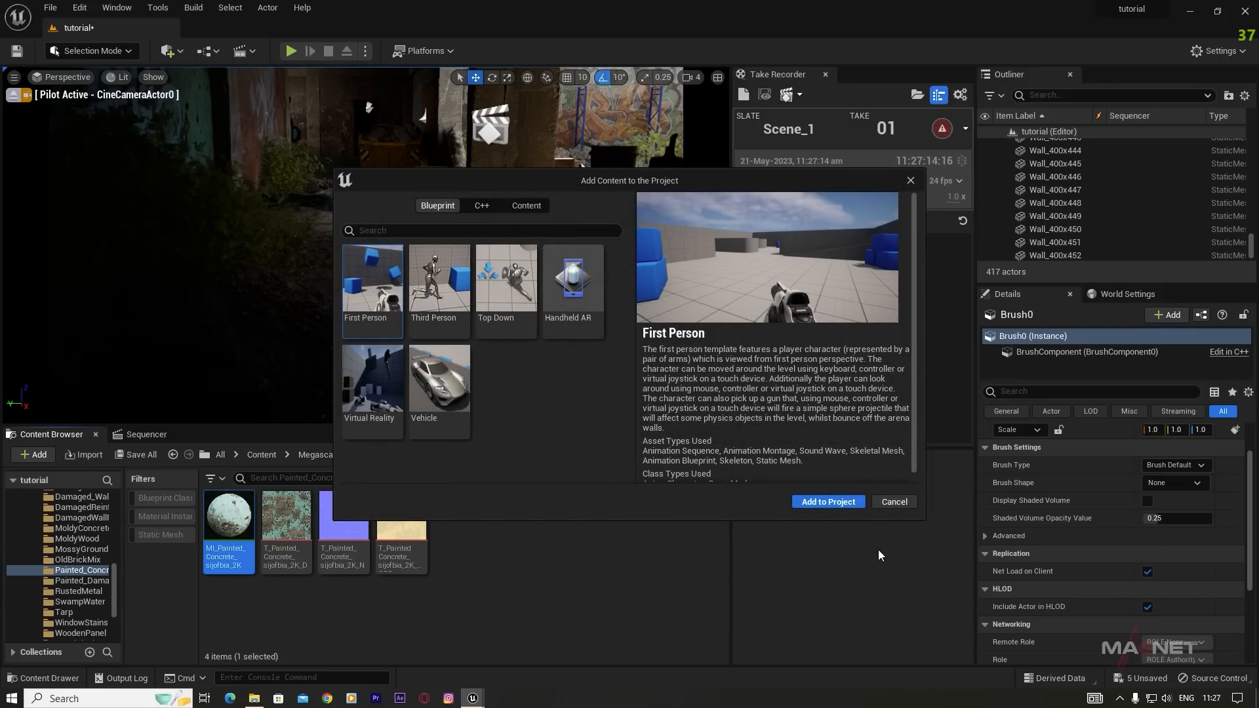
click(817, 502)
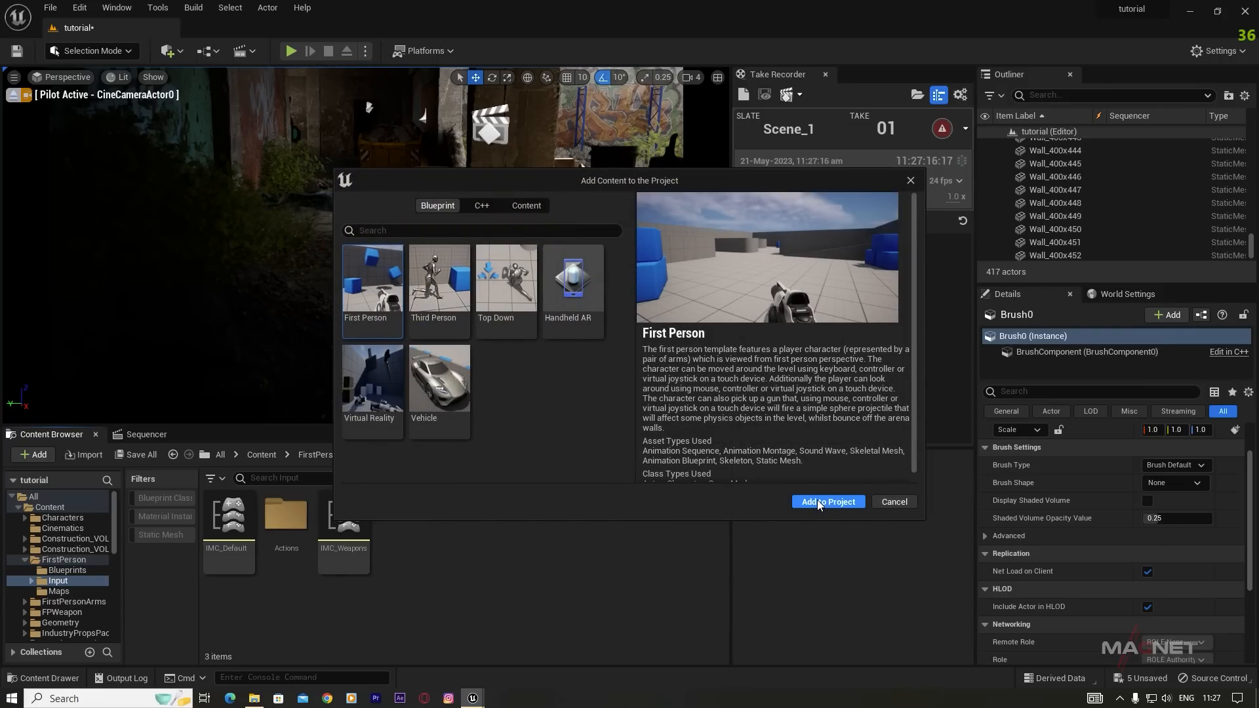
click(910, 180)
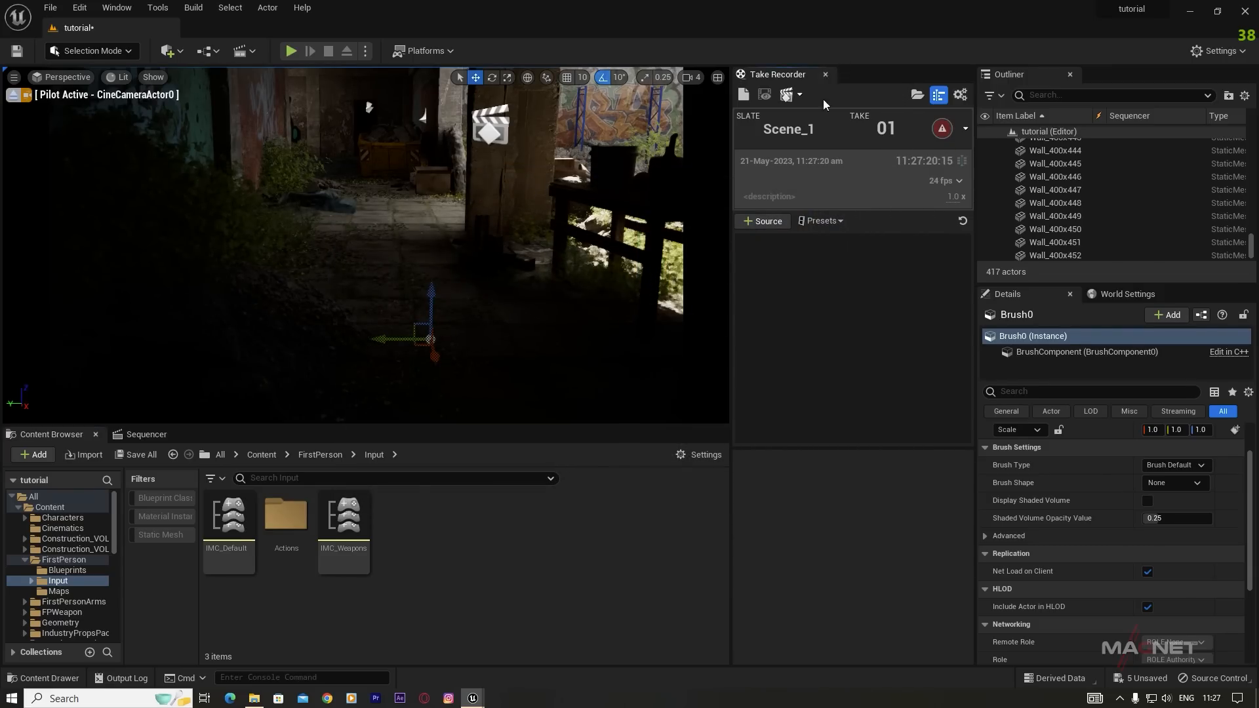
Step: Close the Take Recorder and open the FirstPerson content folder
click(825, 74)
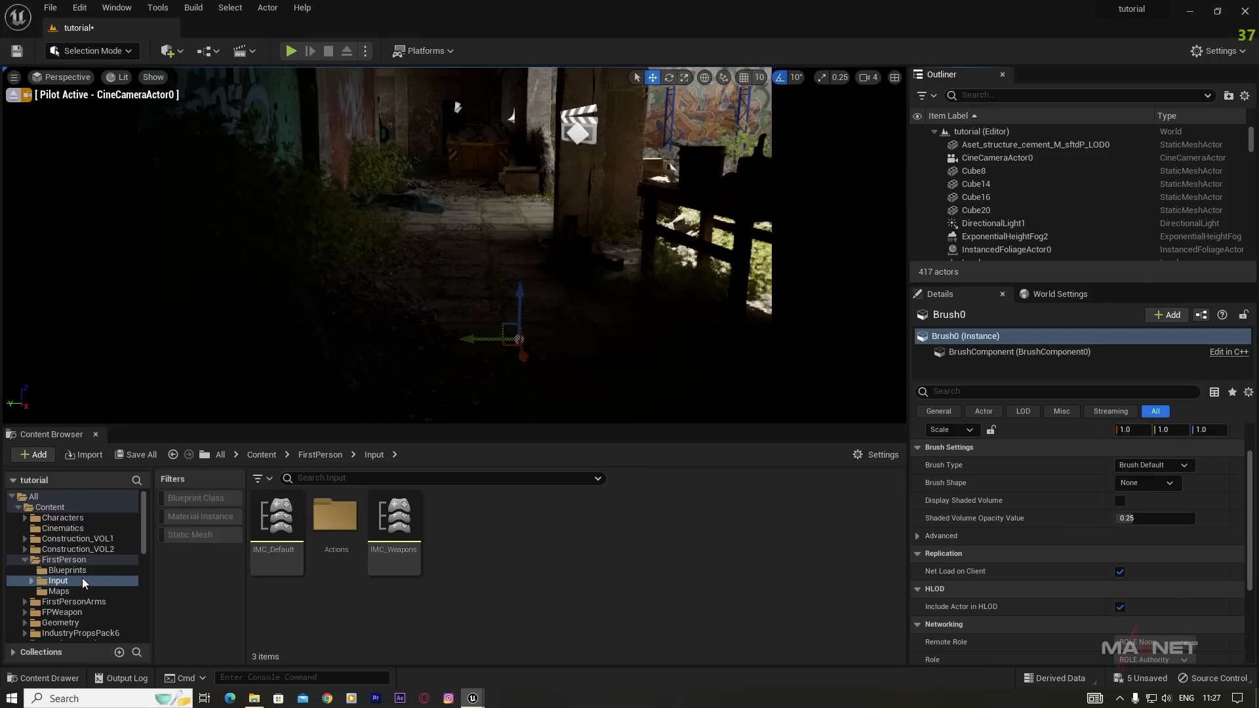
click(65, 559)
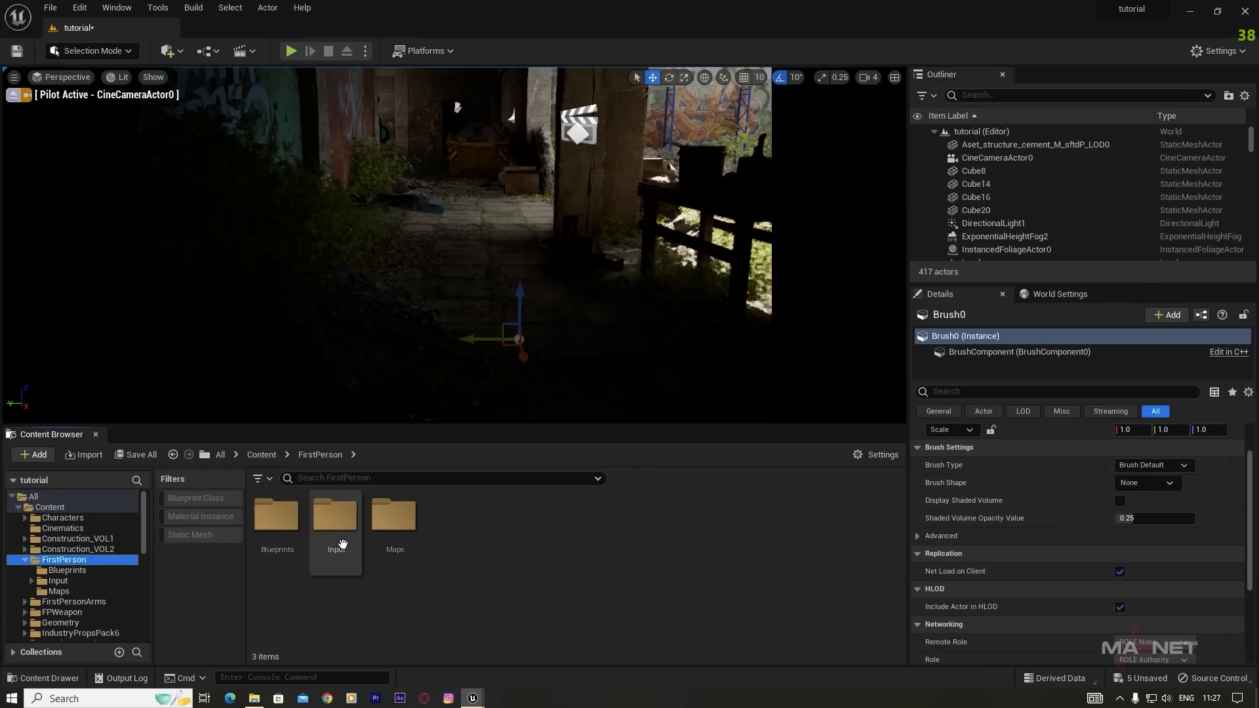
right_drag(348, 301, 426, 268)
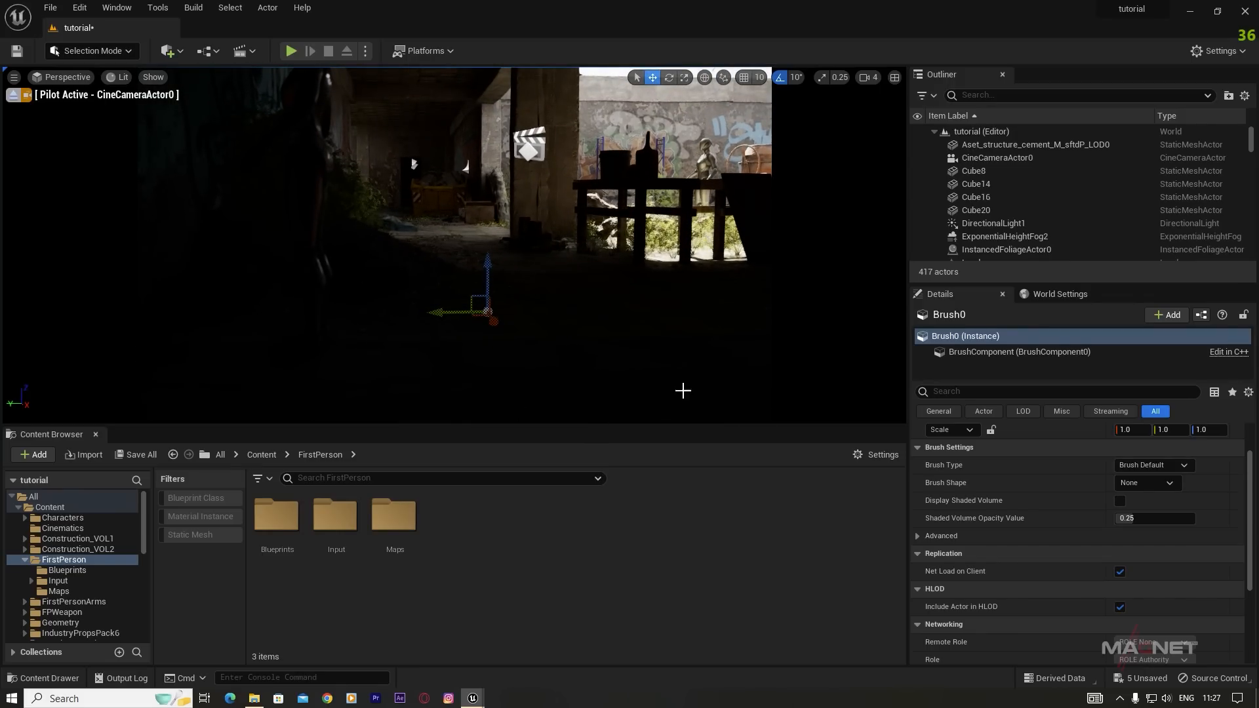
Step: Set the level's GameMode Override to BP_FirstPersonGameMode in the World Settings
click(1052, 295)
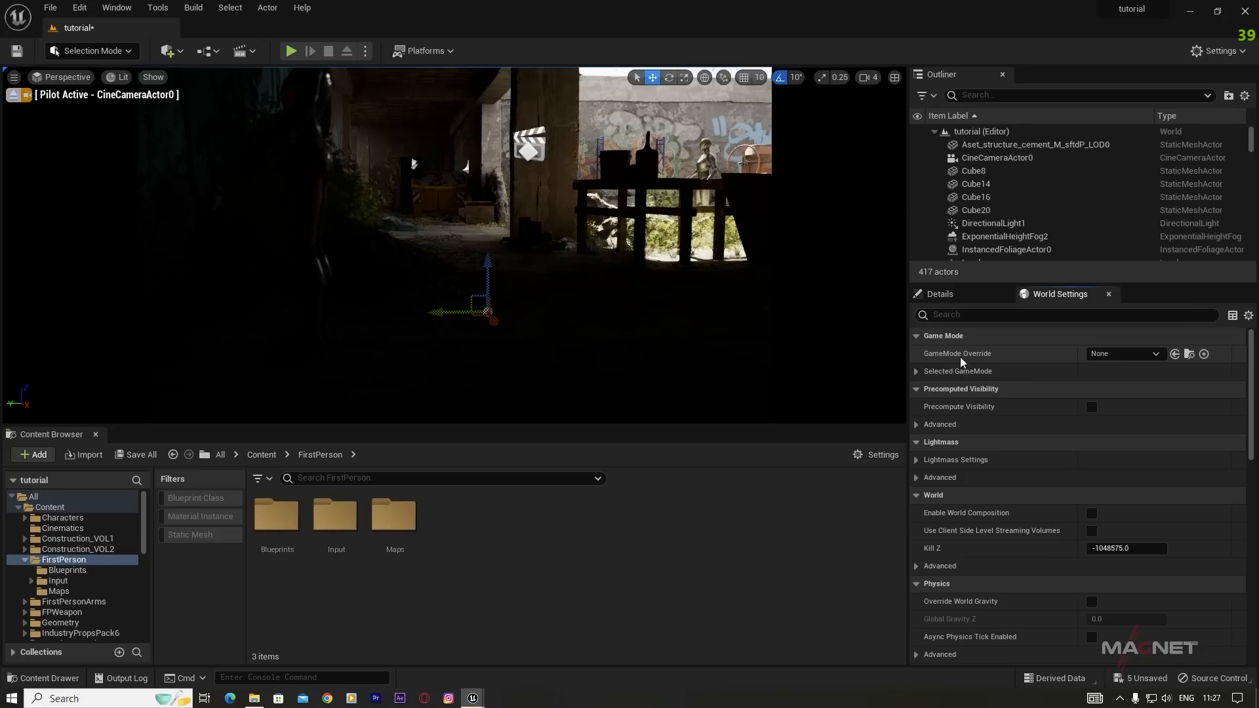
click(1156, 355)
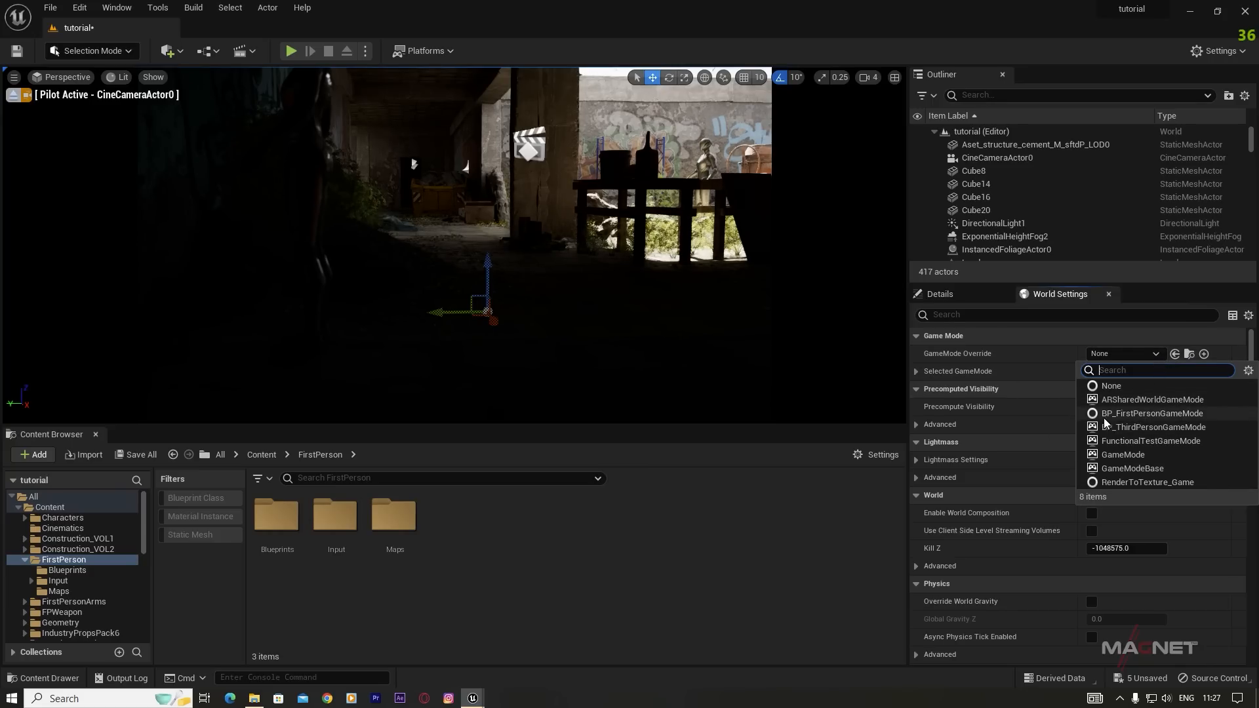
click(1157, 415)
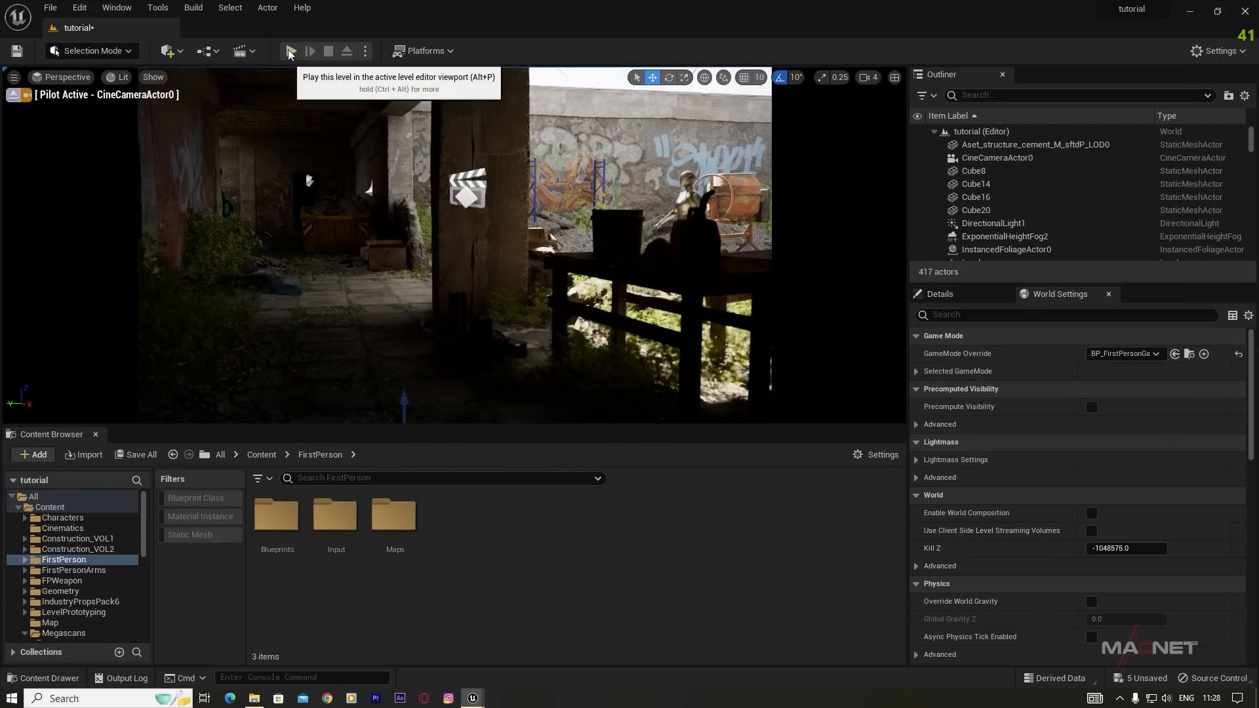
Step: Play the level with the first-person character, walk through the corridor and building, and stop the play session
click(483, 357)
key(w)
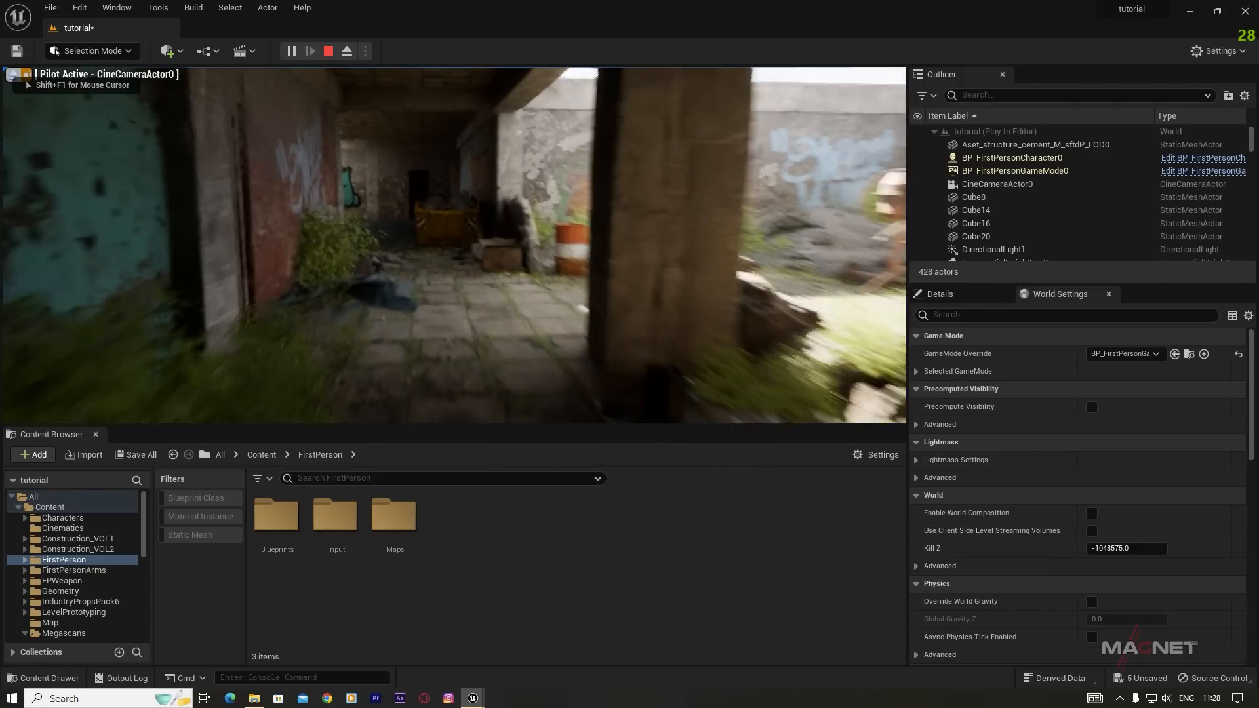
key(w)
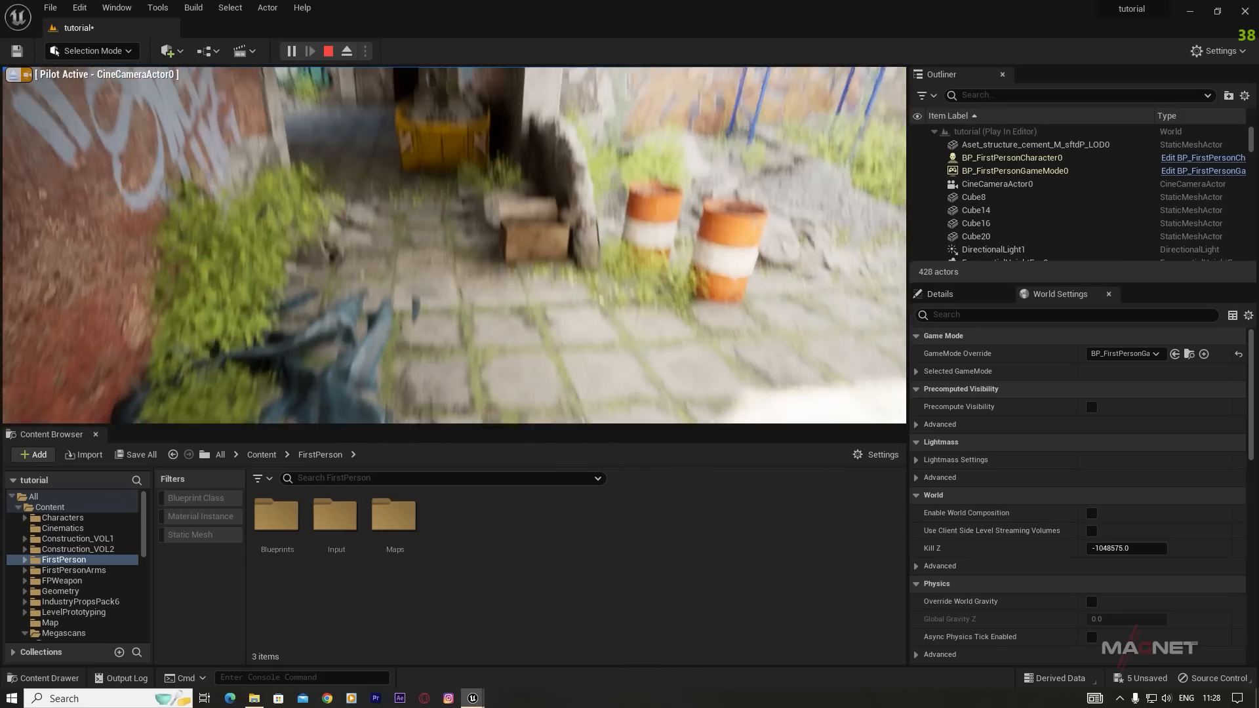
key(w)
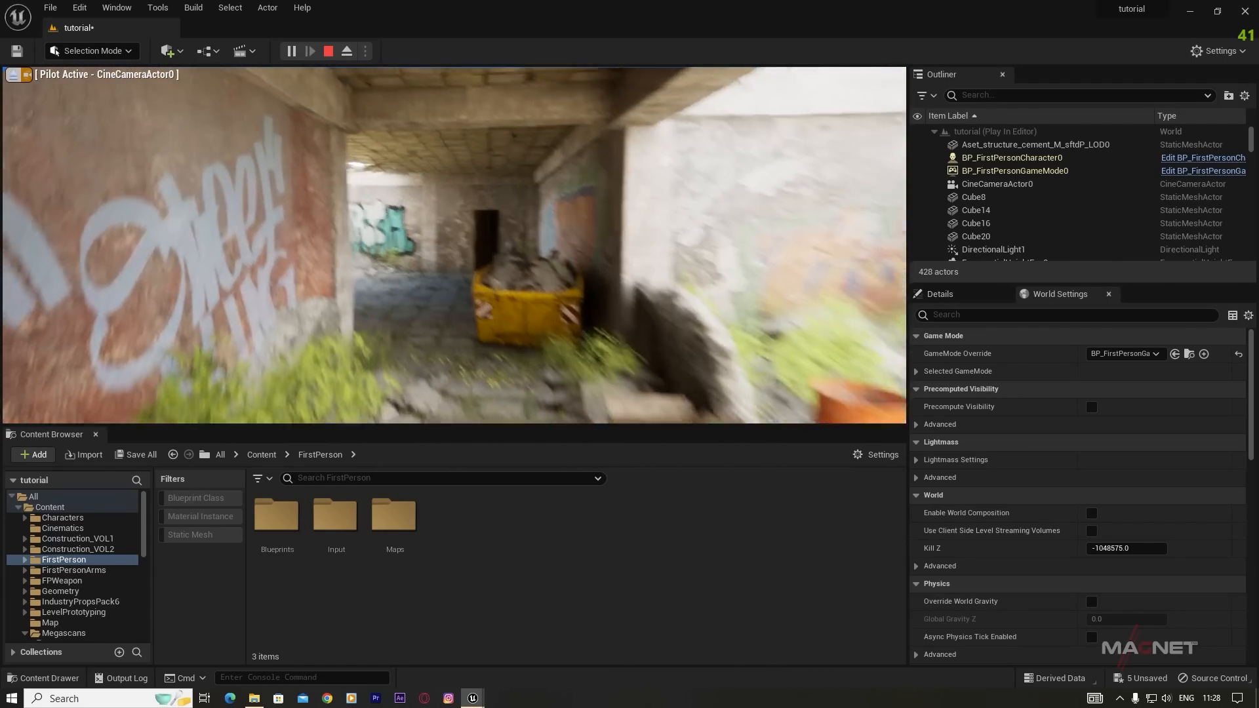
key(w)
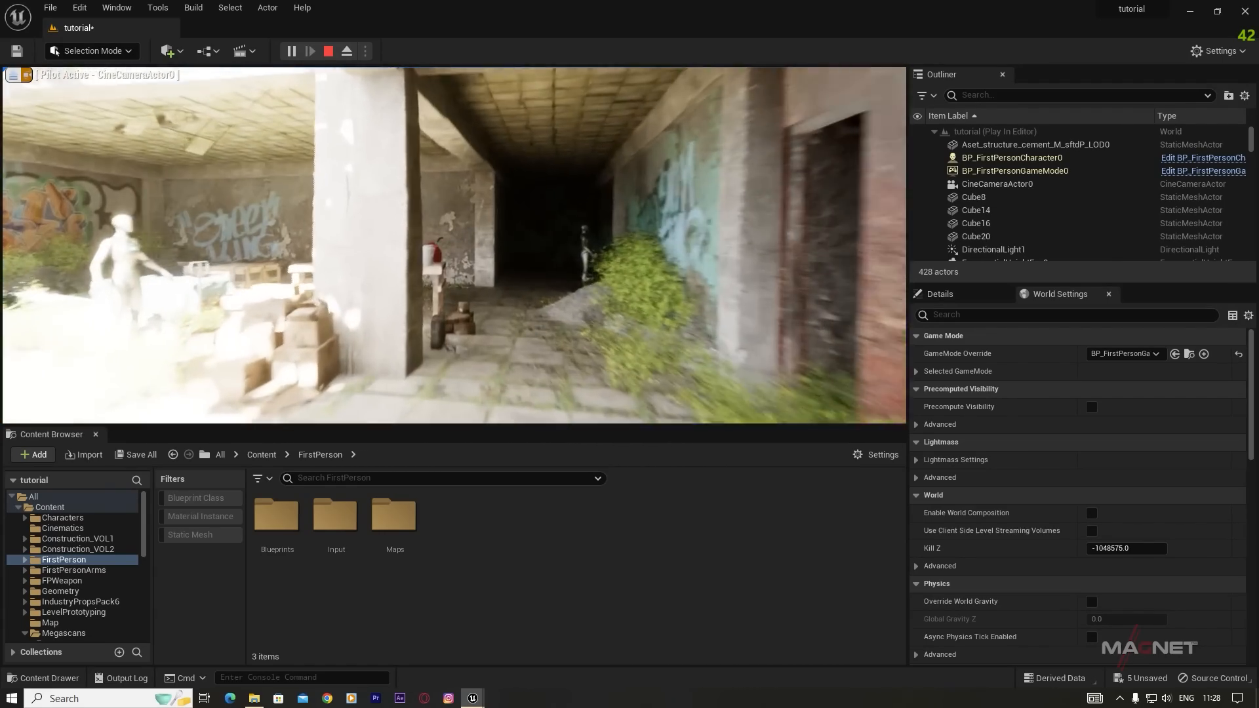
key(w)
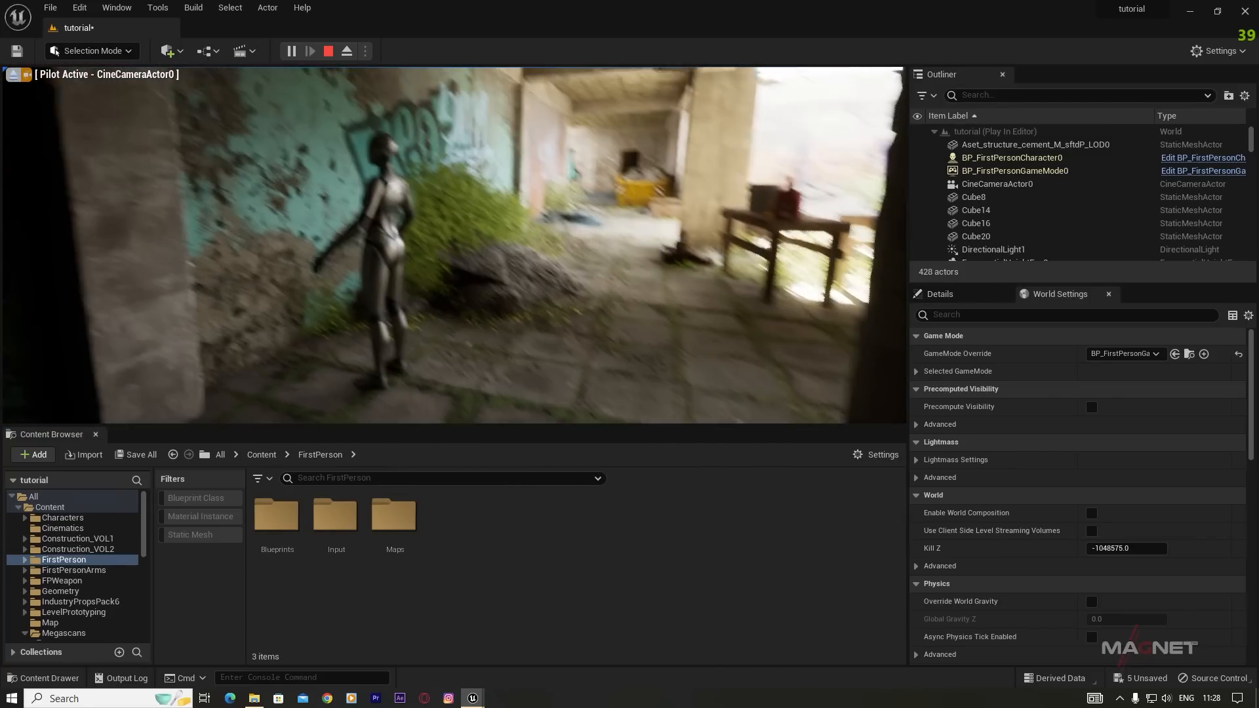
key(Escape)
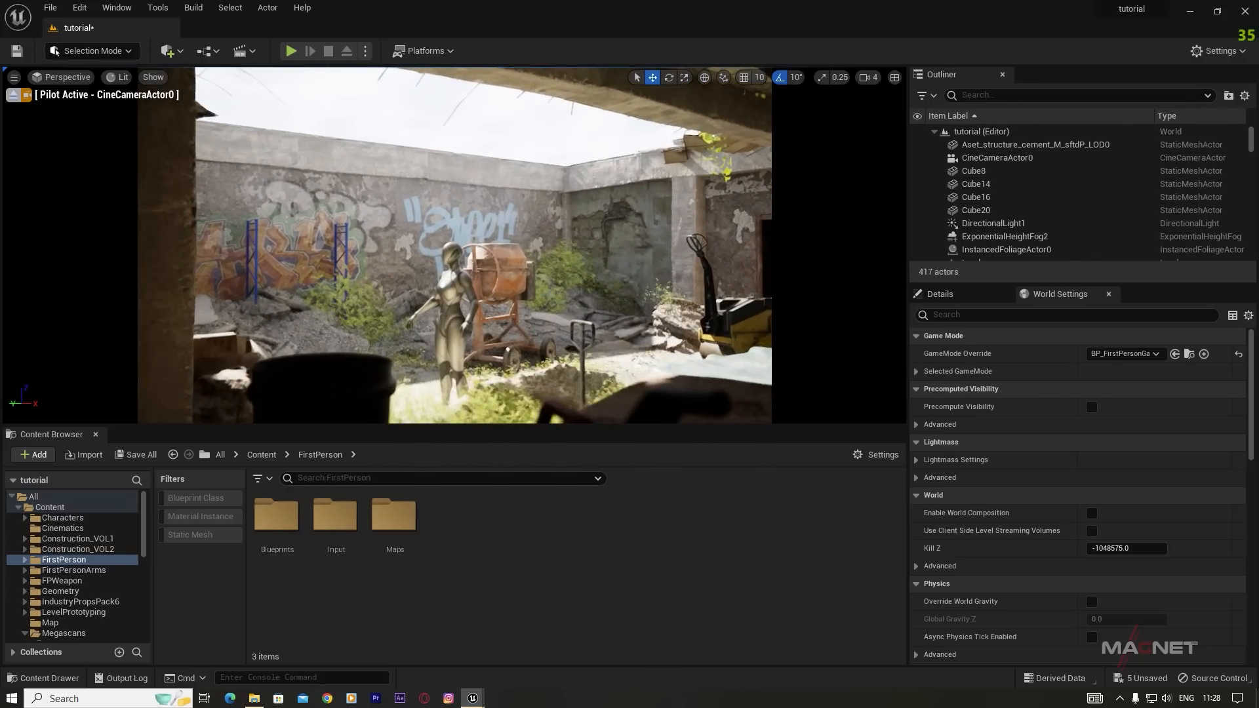
Step: Delete the Quinn mannequin in front of the concrete mixer and the one in the dark corridor
click(452, 293)
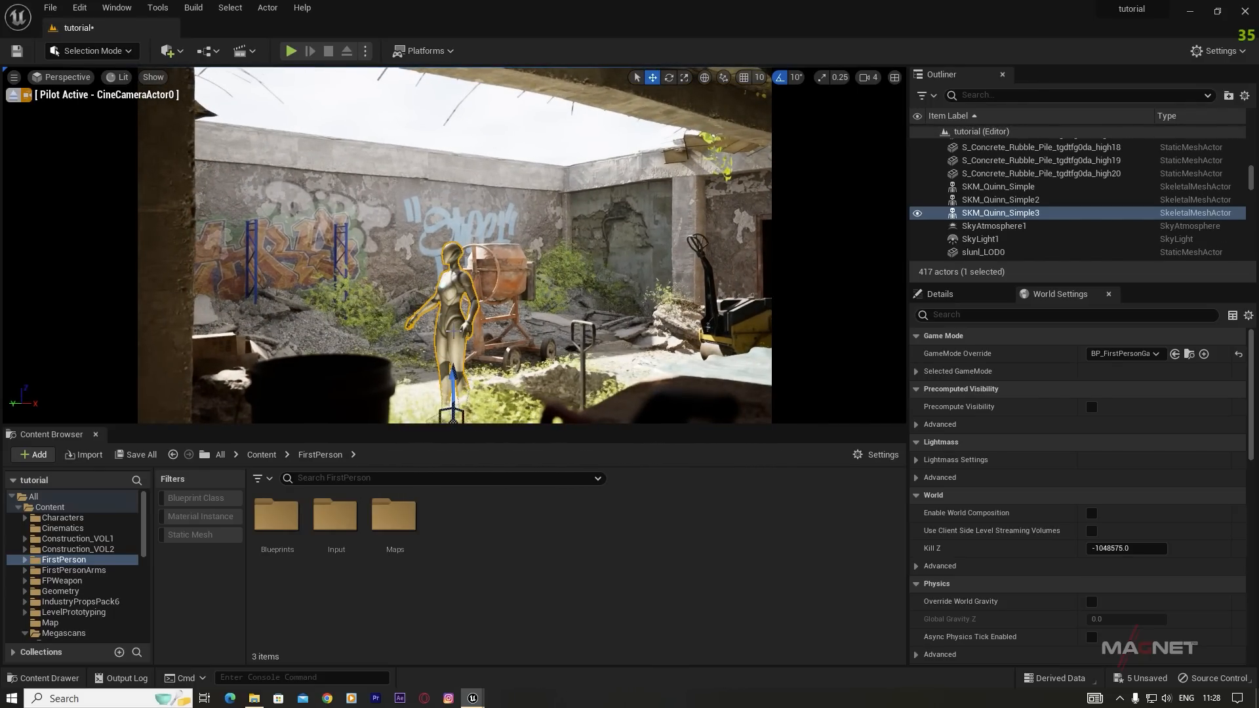
key(Delete)
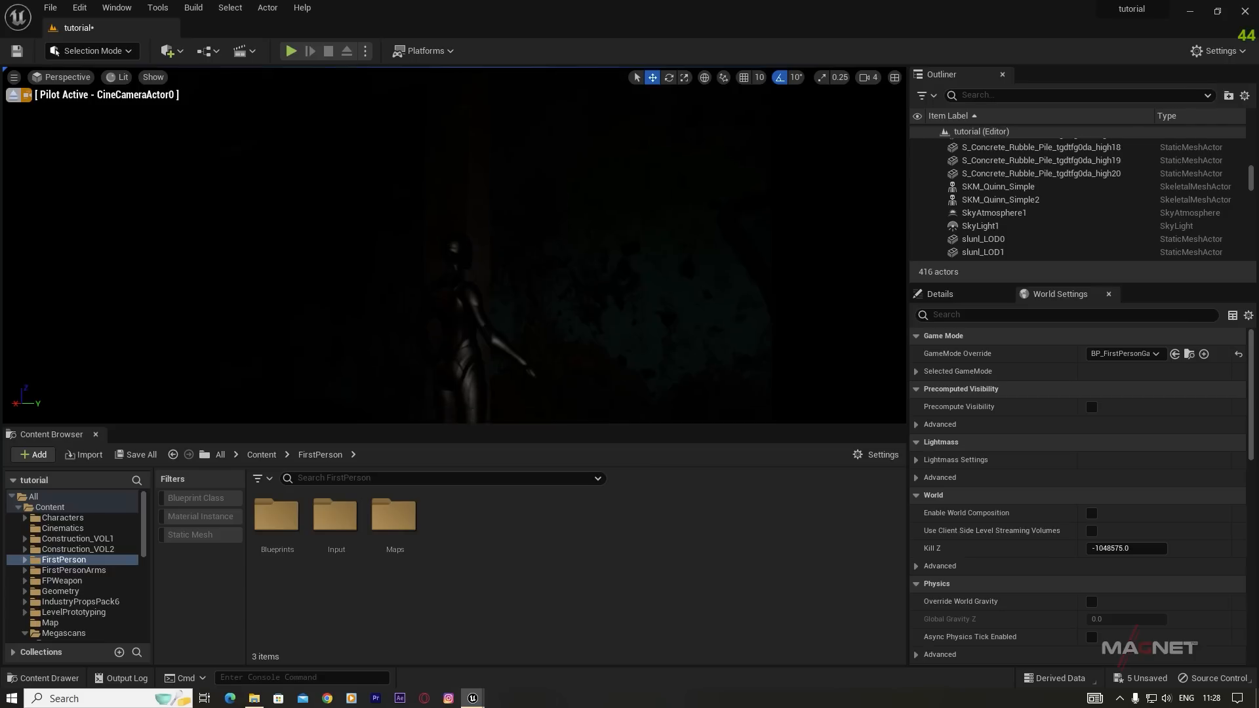
click(460, 314)
key(Delete)
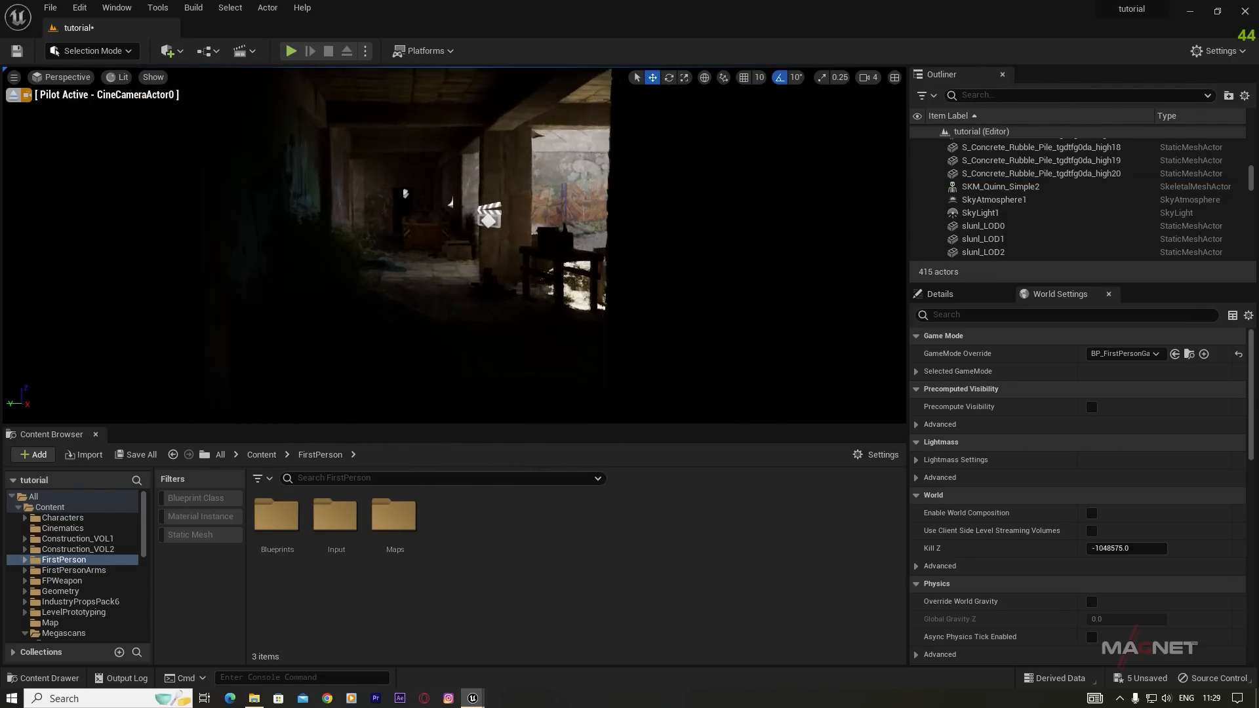
Step: Open the Take Recorder for recording the first-person camera movement
click(116, 7)
mouse_move(164, 44)
click(344, 75)
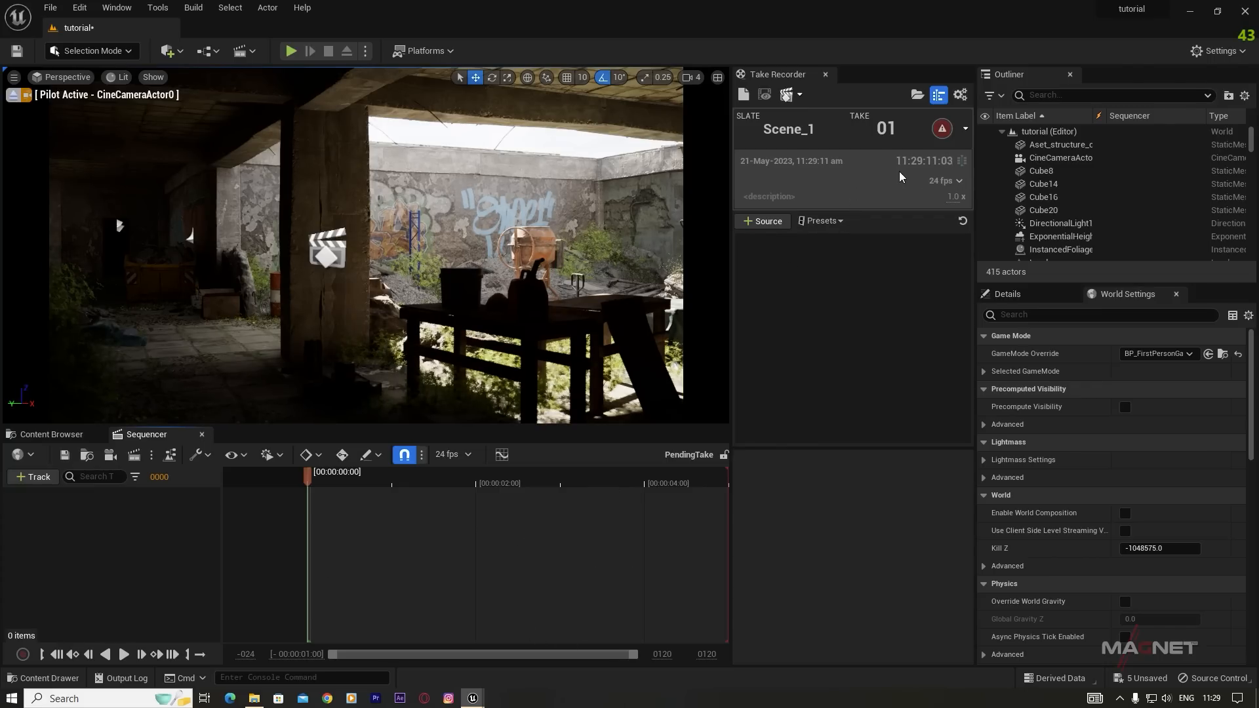
Step: Start playing the level and add the BP_FirstPersonCharacter0 actor as a Take Recorder source
click(292, 52)
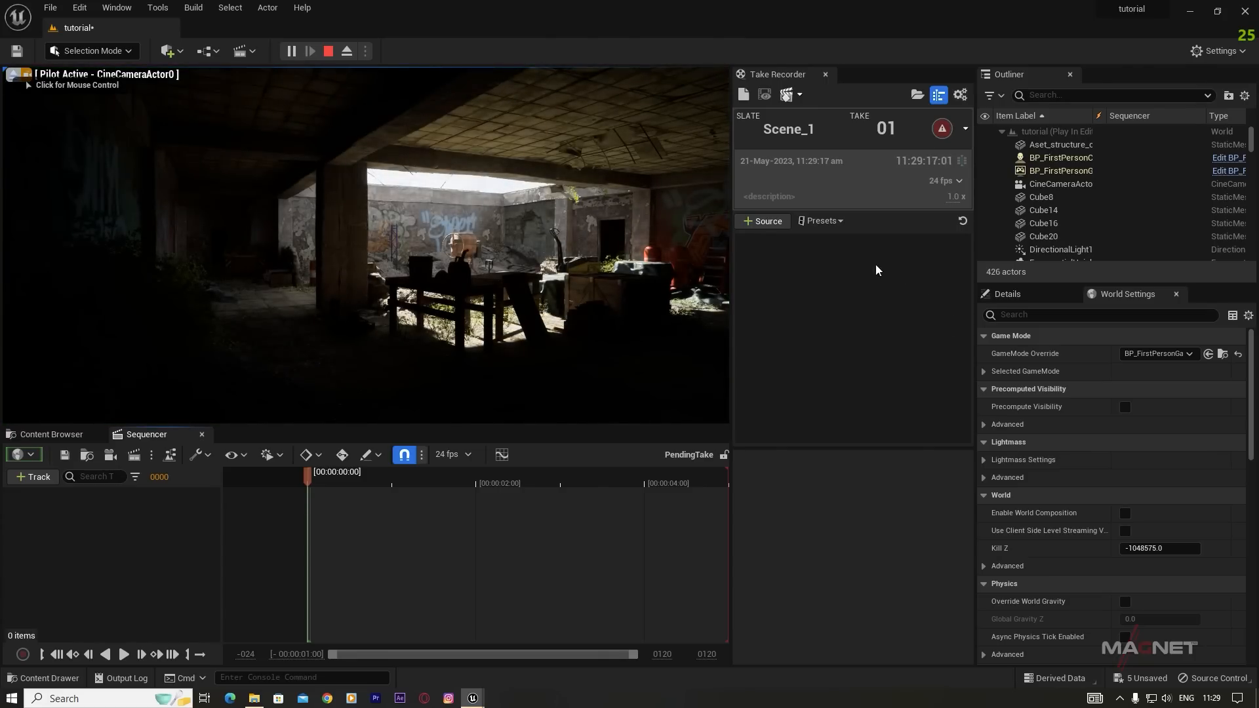
click(759, 223)
mouse_move(774, 247)
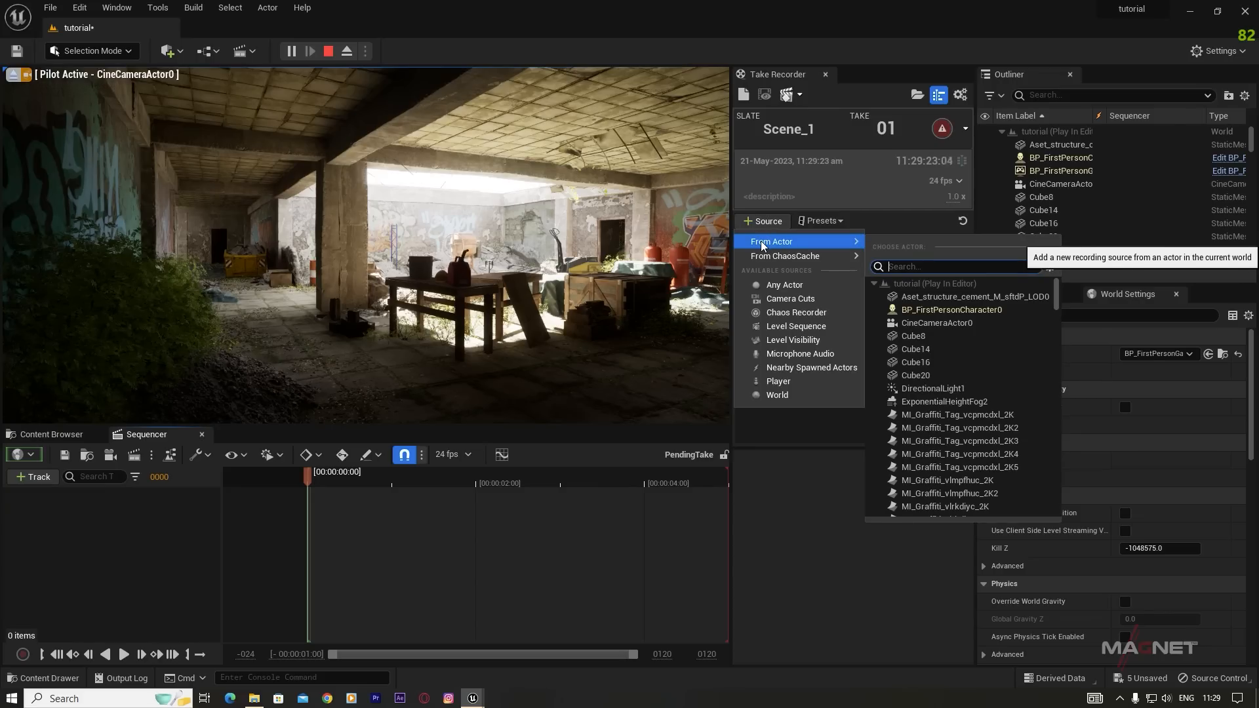
click(917, 310)
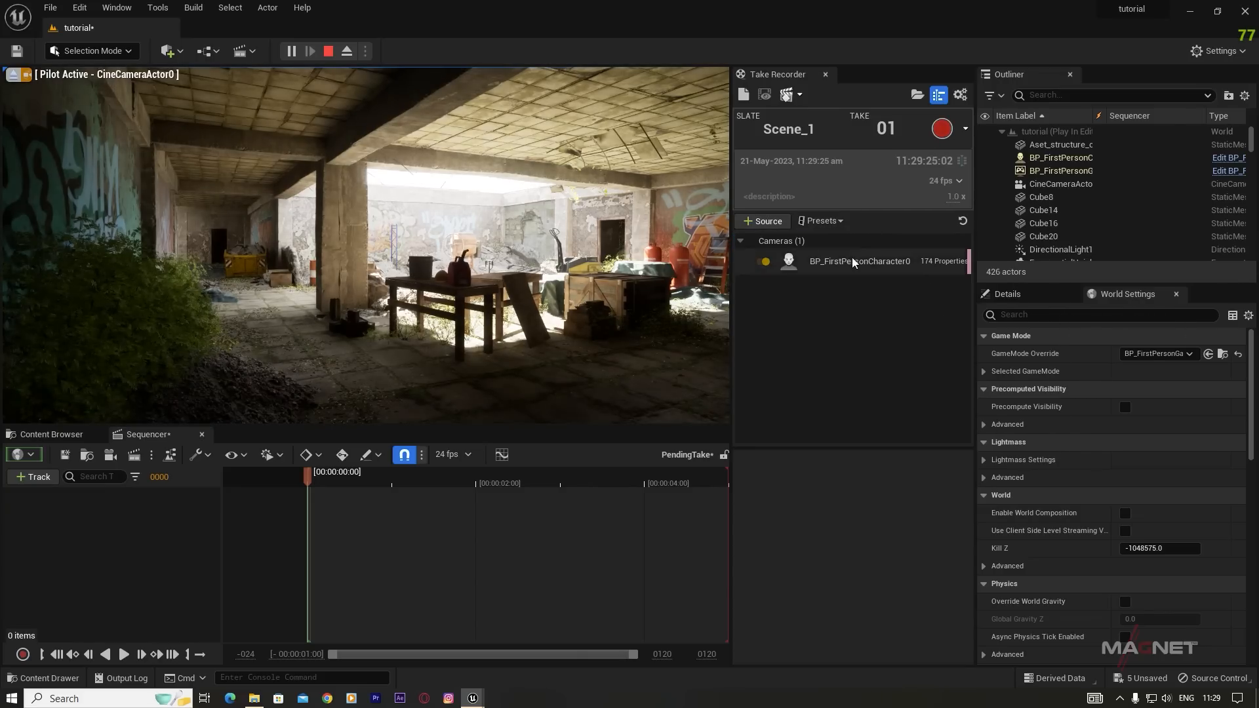
click(837, 263)
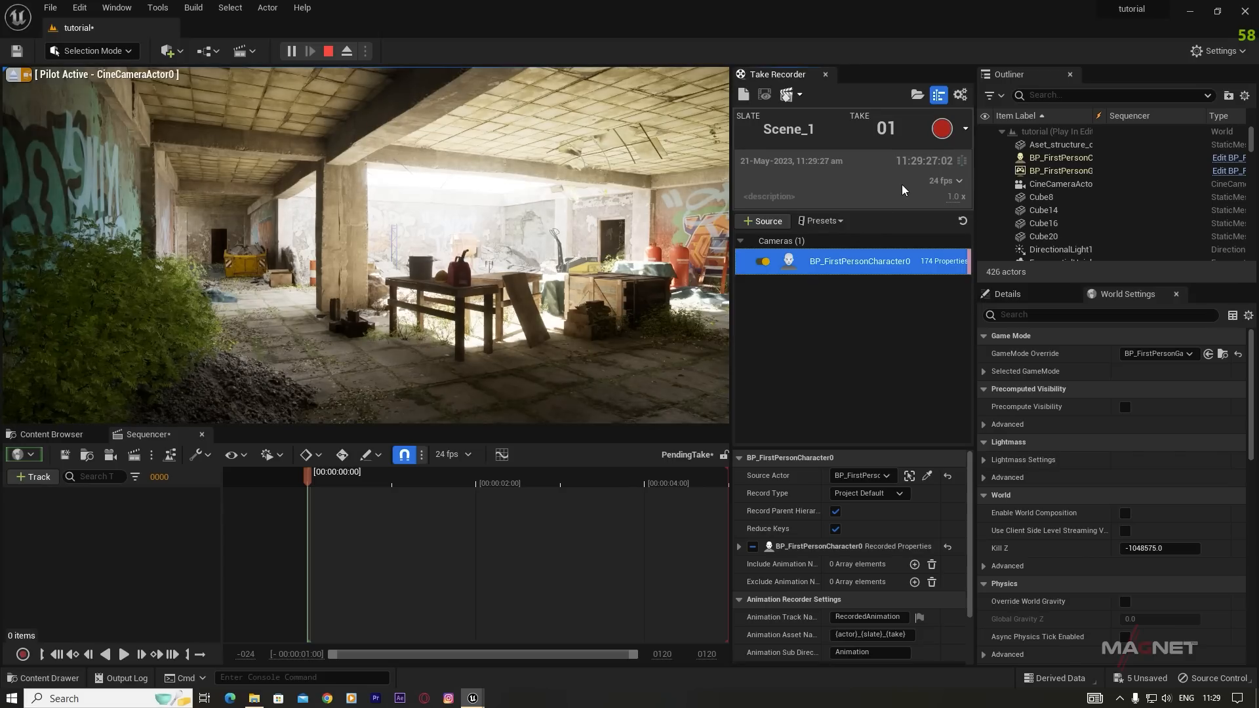
Step: Record take 01 of Scene_1 while walking the first-person character through the building, and end the recording by stopping play
click(942, 129)
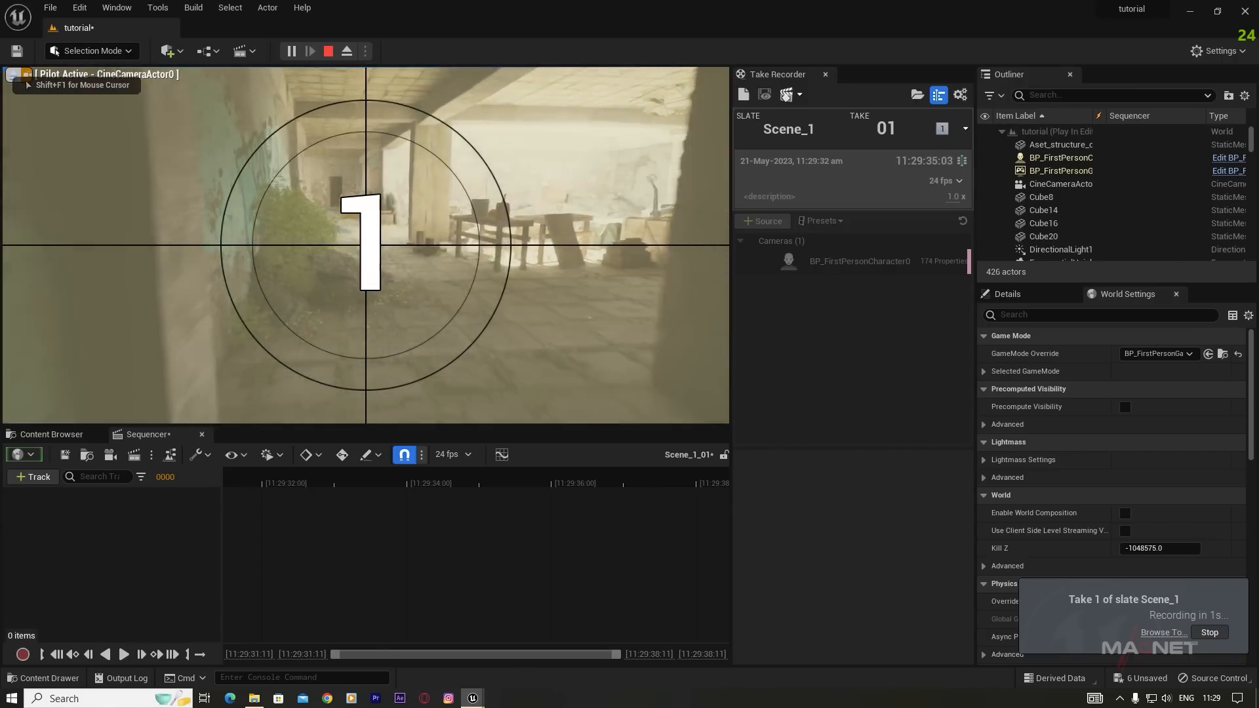
key(w)
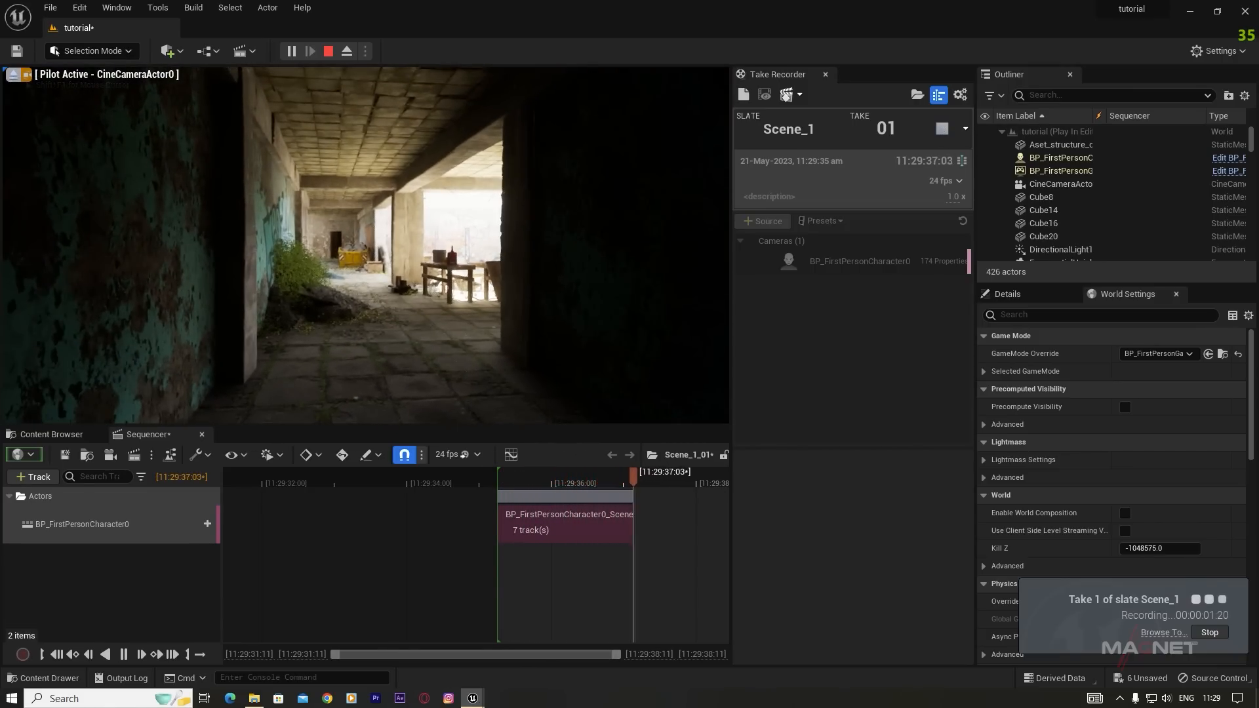
key(w)
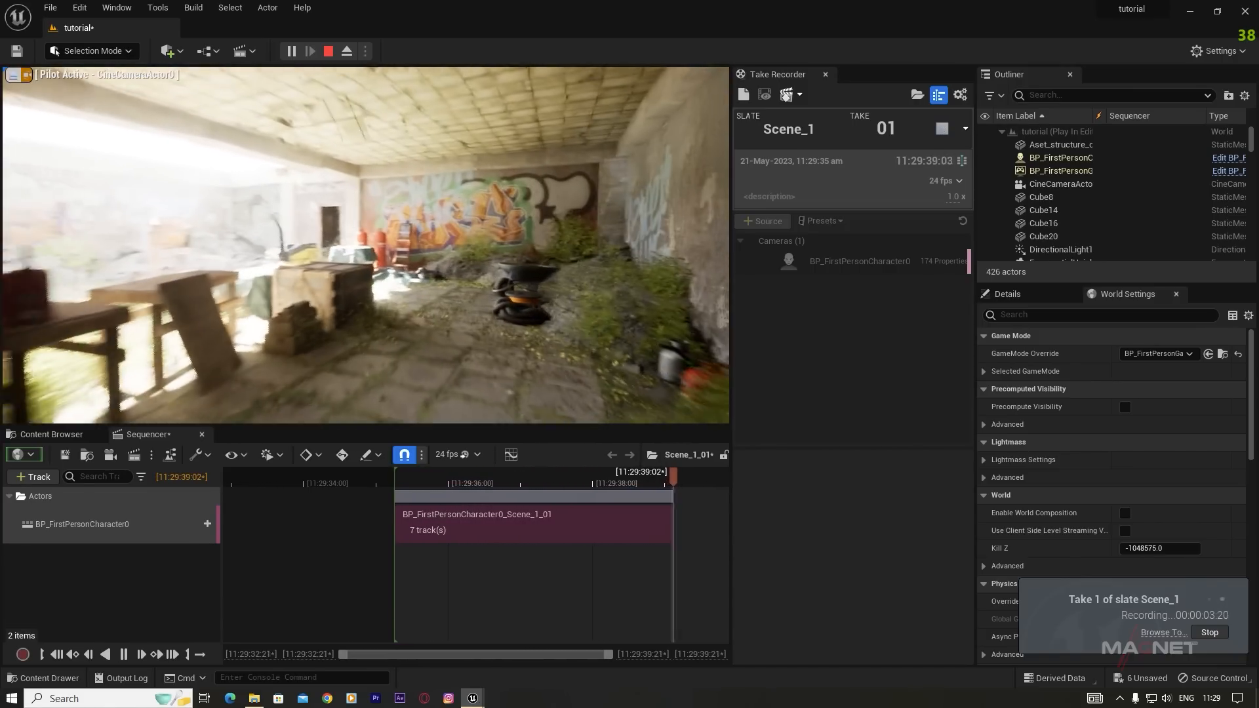
key(w)
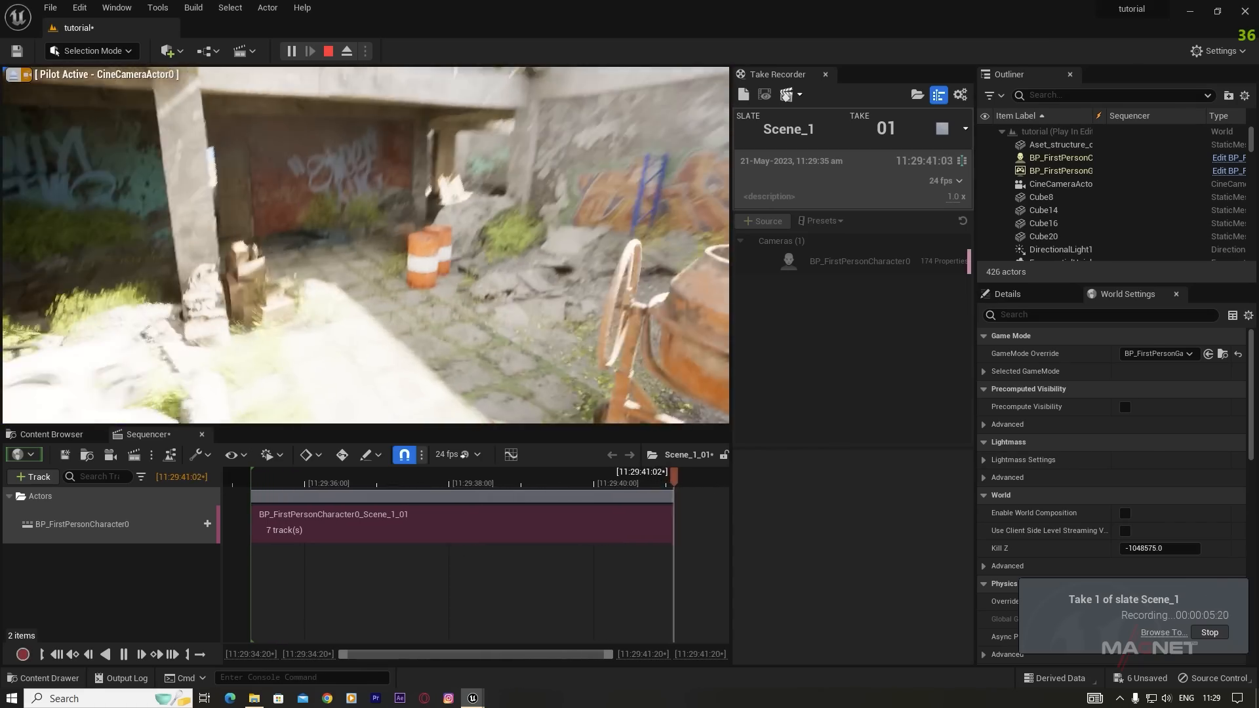
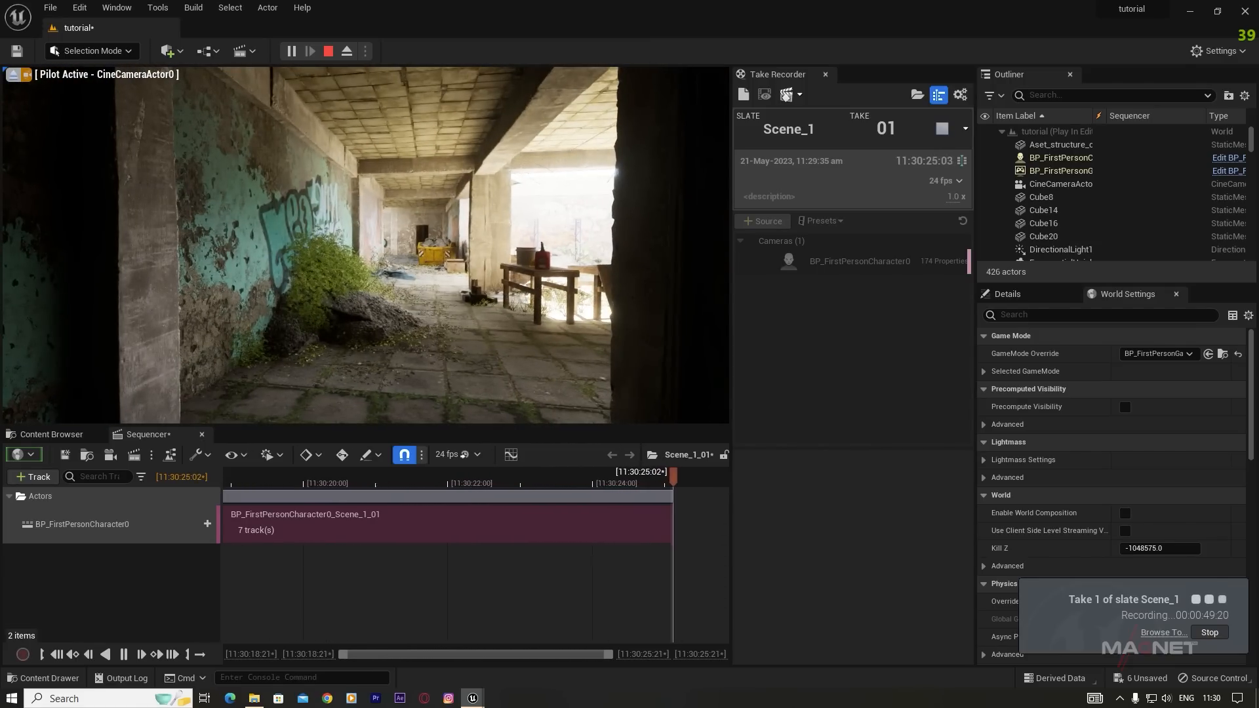
key(Escape)
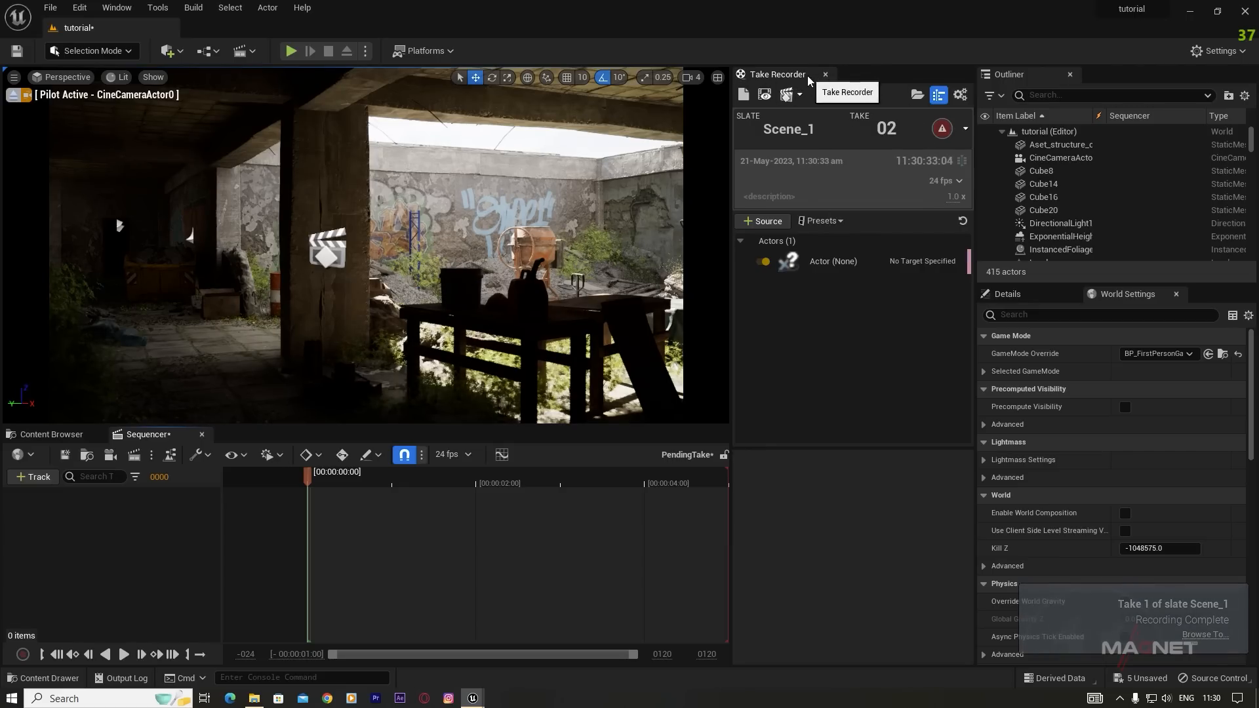
Step: Close the Take Recorder and open the recorded BP_FirstPersonCharacter0 sequence from Cinematics/Takes/2023-05-21/Scene_1_01_Subscenes
click(825, 75)
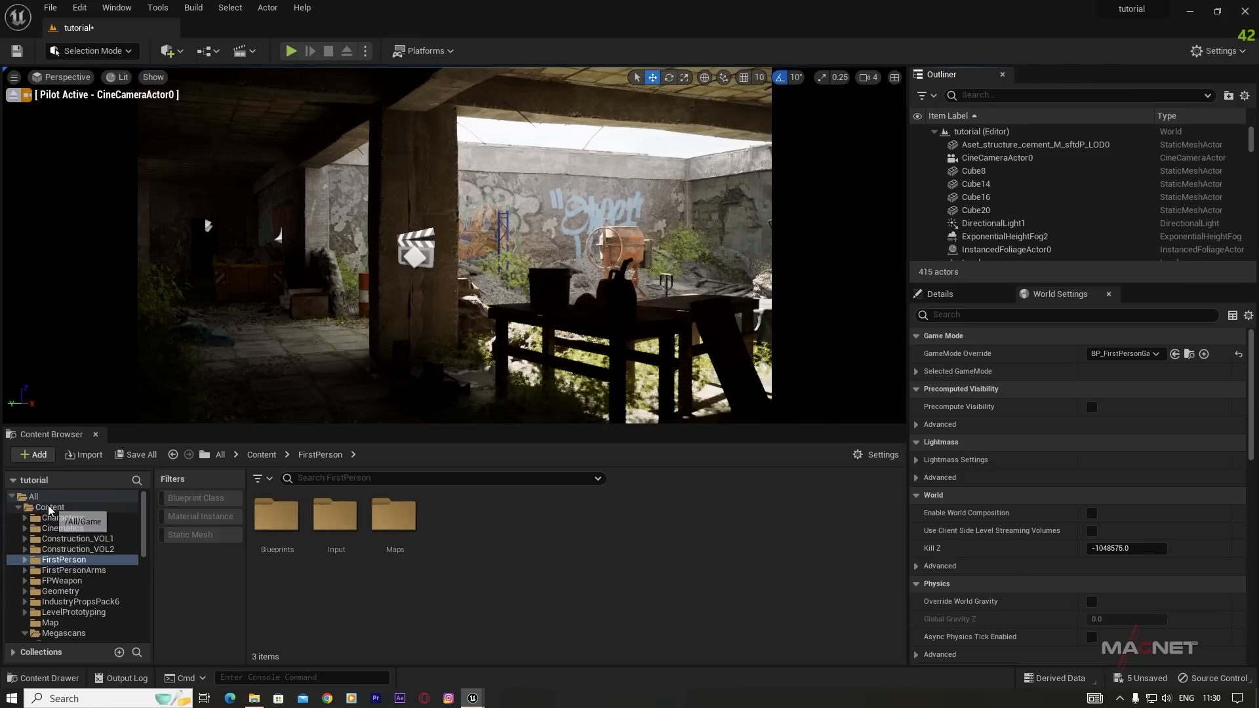
click(49, 508)
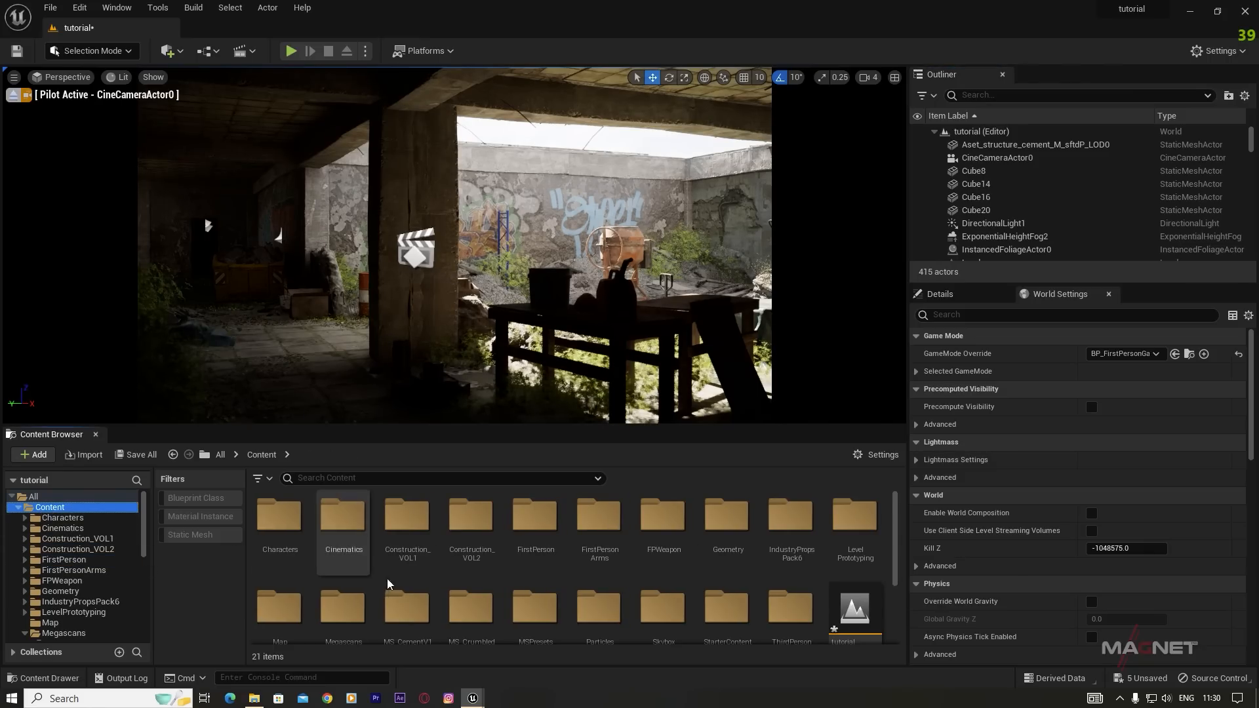
double_click(333, 538)
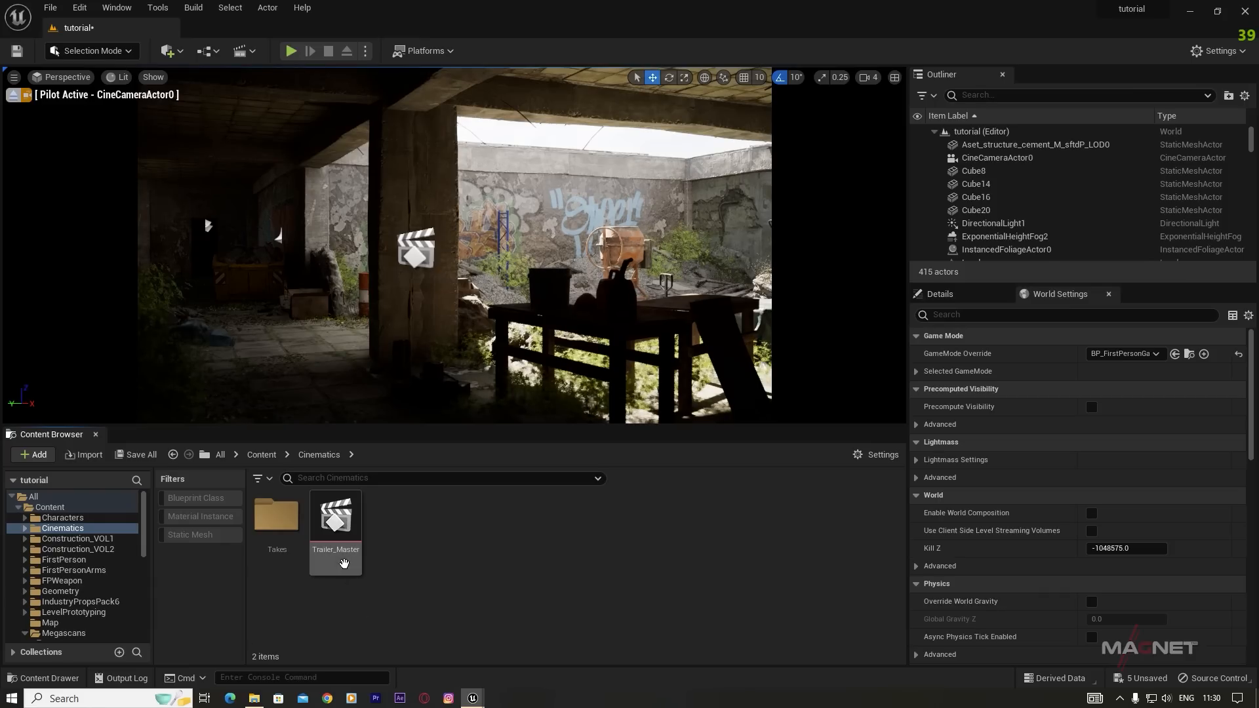
double_click(279, 518)
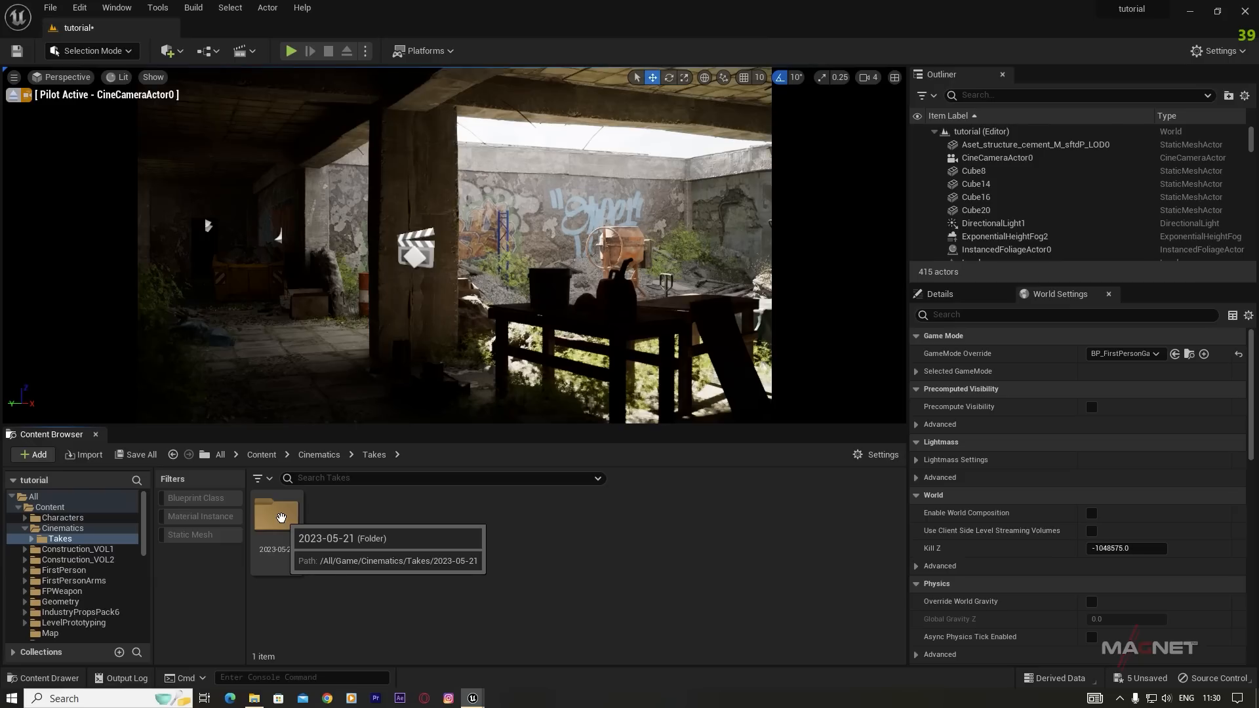
double_click(279, 518)
double_click(276, 518)
click(333, 519)
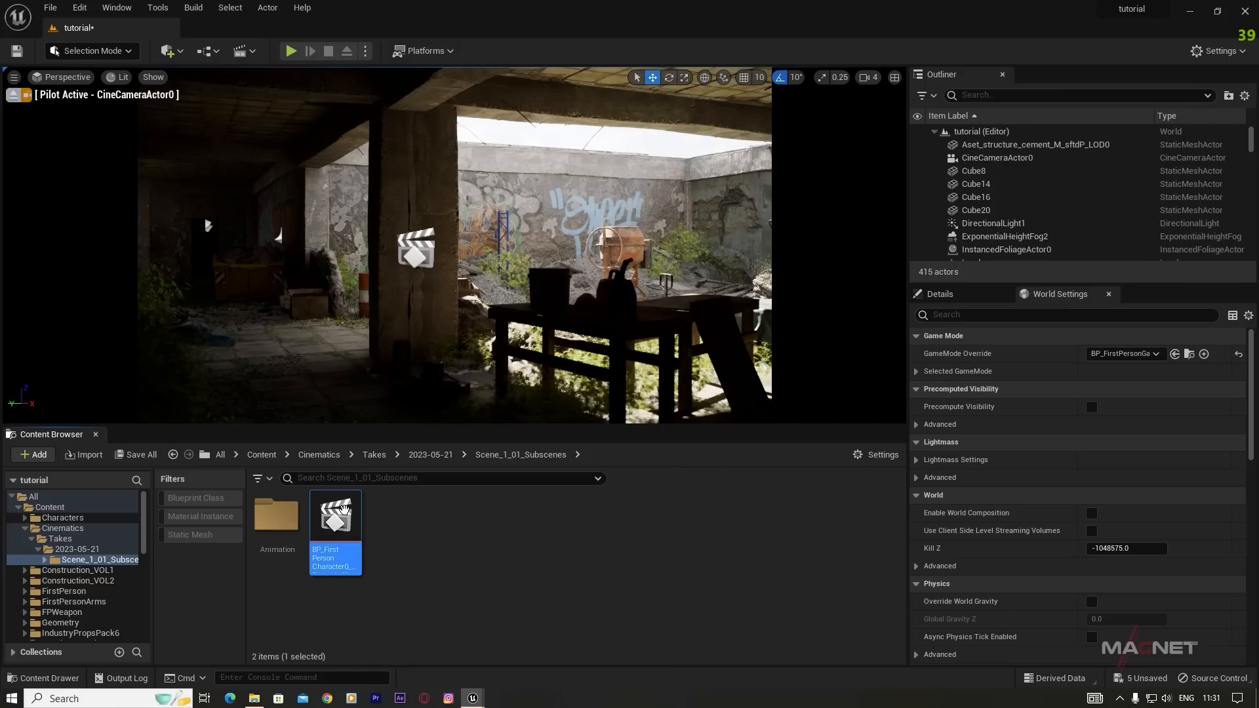
double_click(341, 512)
Step: Select the BP_FirstPersonCharacter0 track and preview its recorded movement by scrubbing and playing the sequence
drag(355, 474, 341, 474)
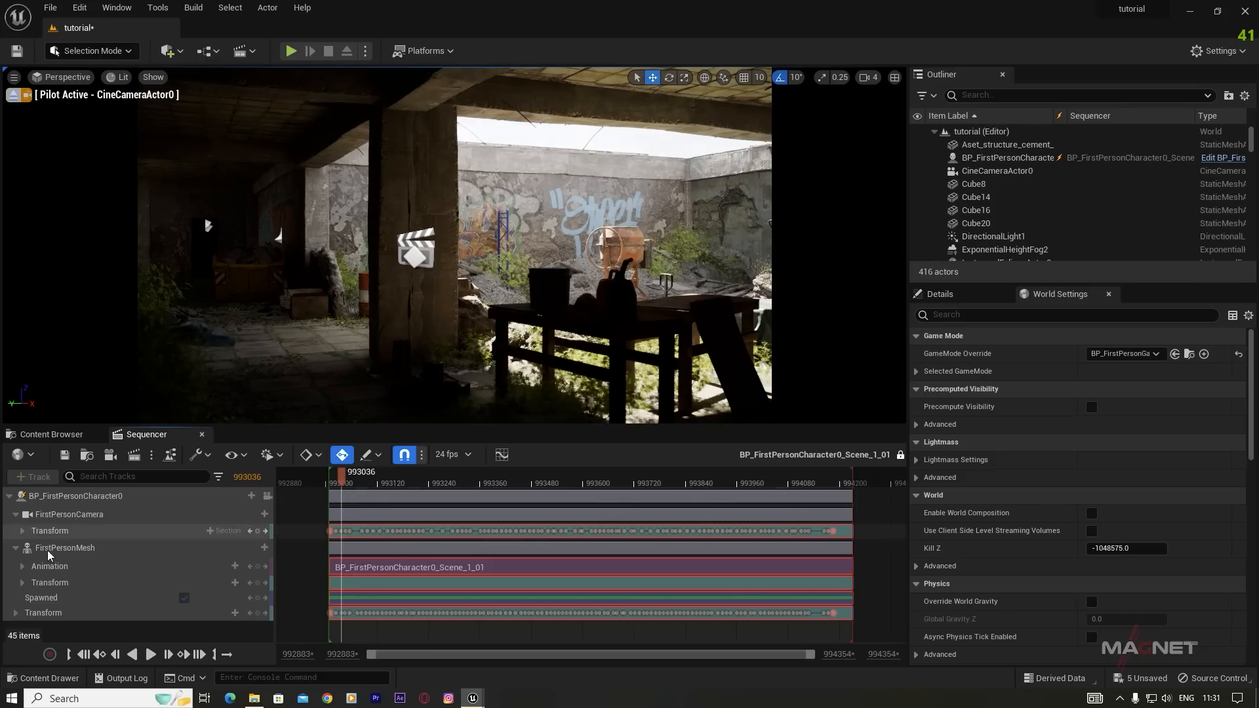
click(57, 495)
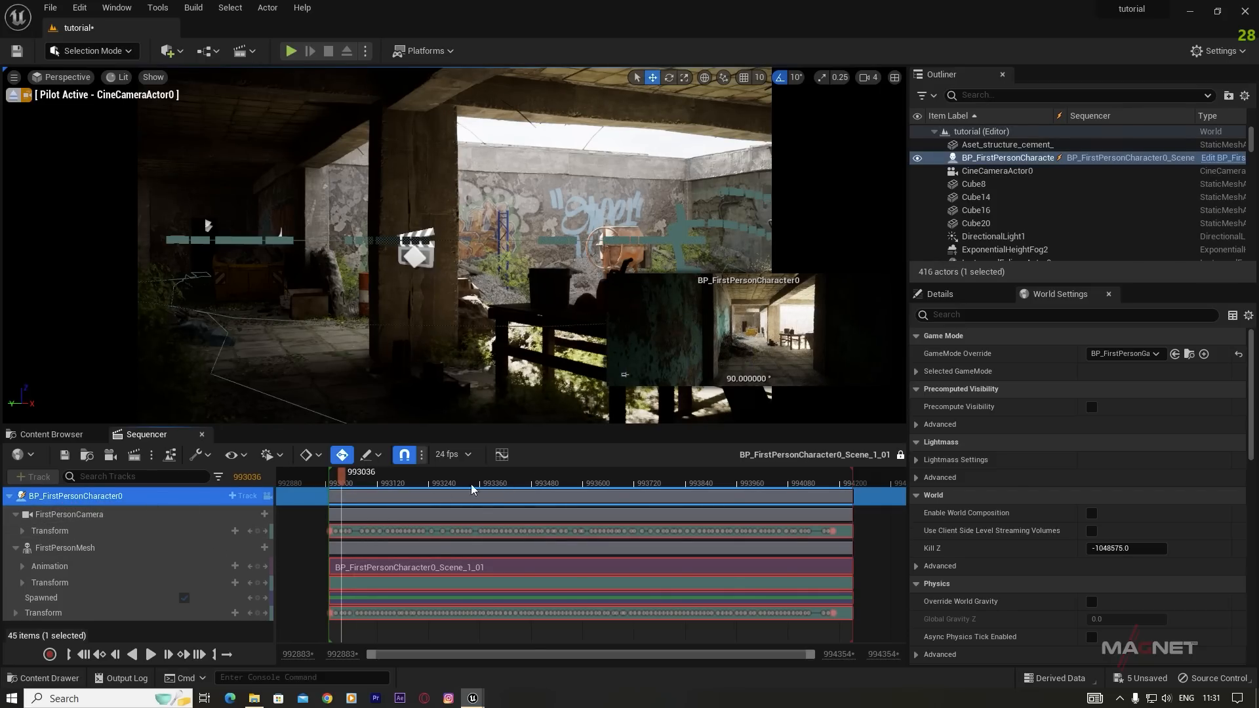
drag(375, 475, 482, 475)
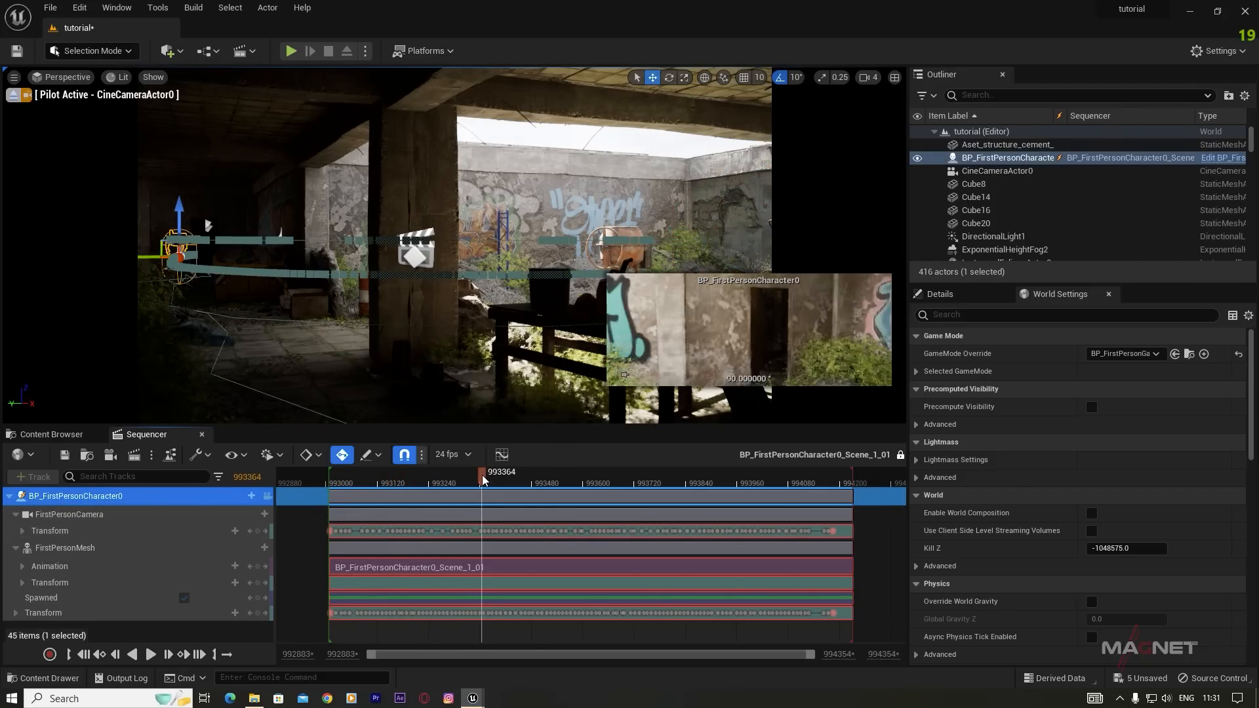
key(space)
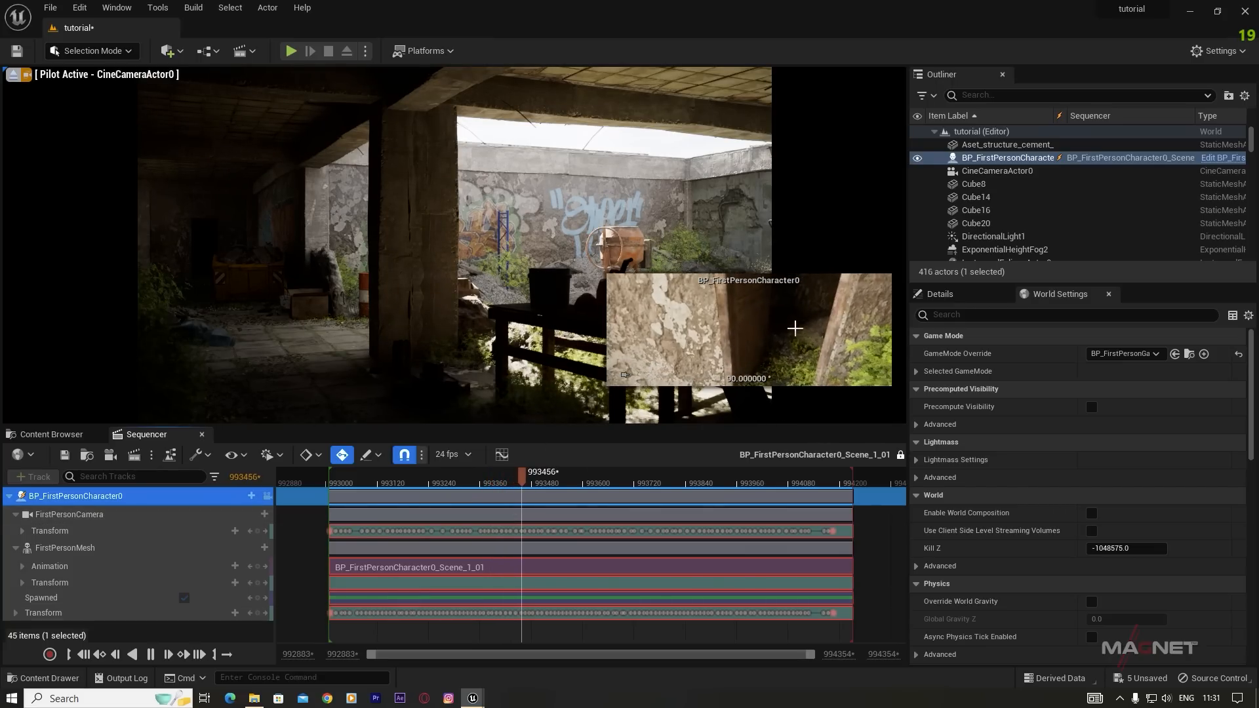
key(space)
drag(539, 477, 518, 498)
Step: Check the viewport's available cameras, select the FirstPersonCamera track, and play back its recorded motion from an earlier frame
click(307, 237)
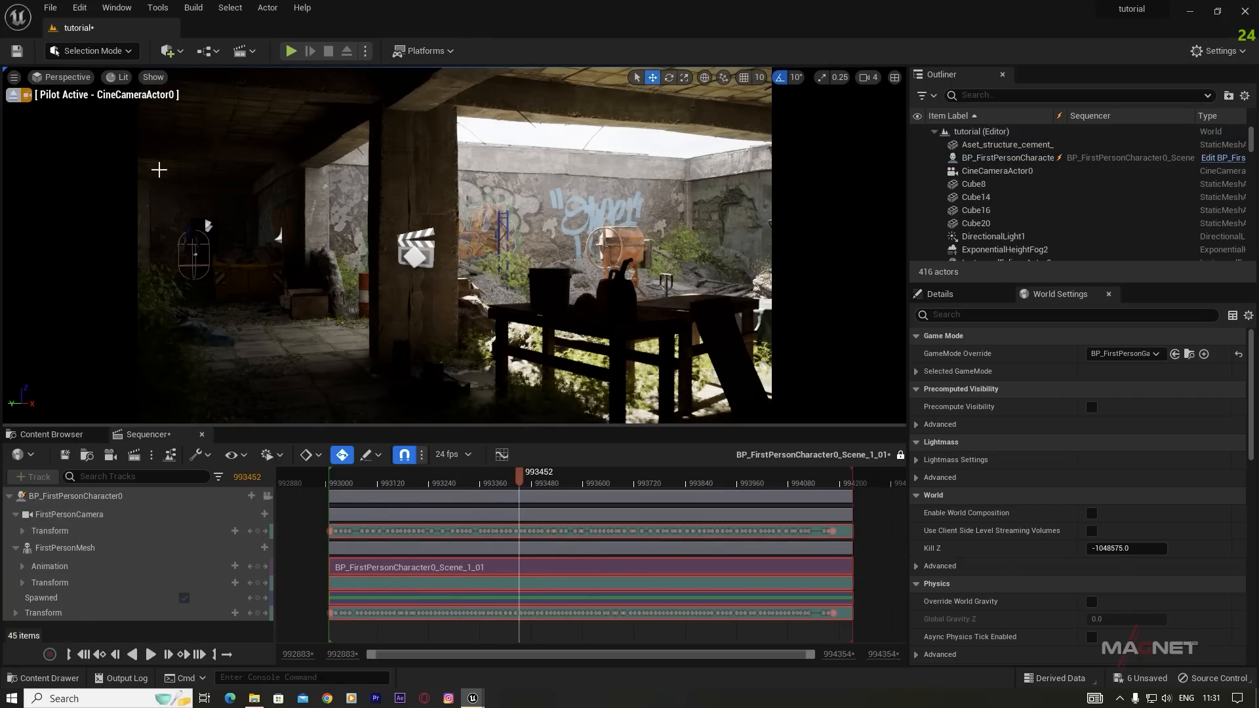
click(63, 76)
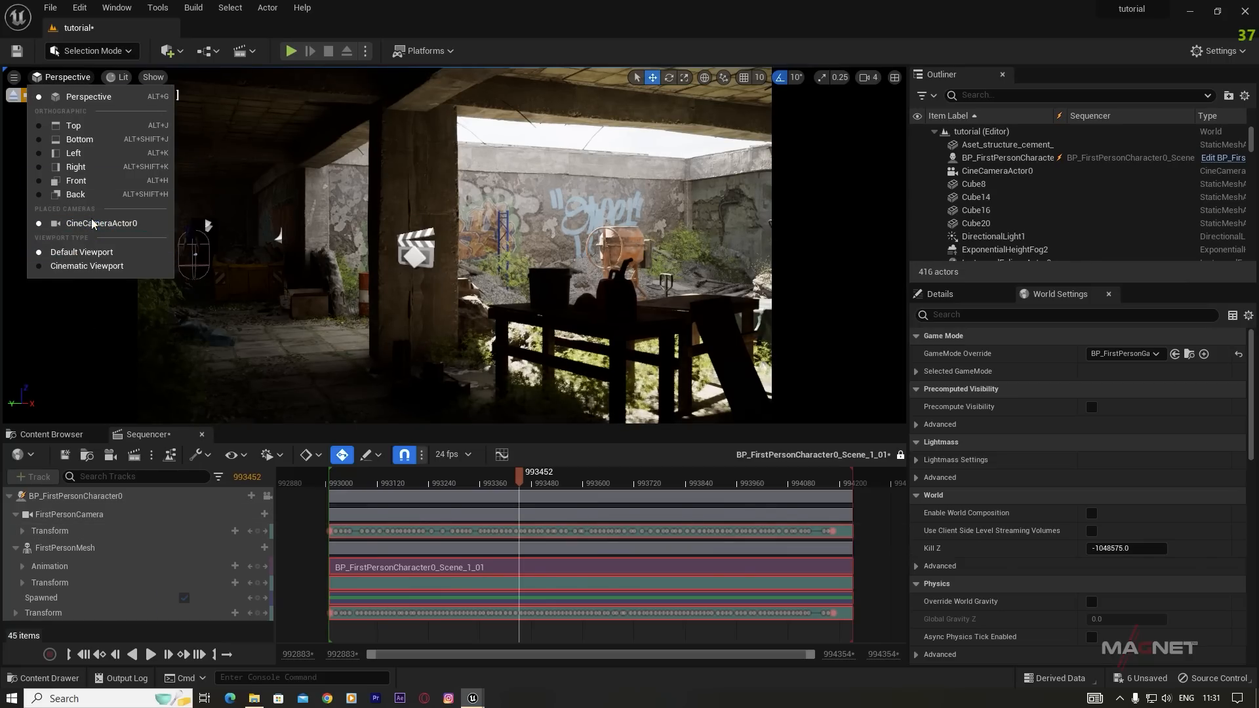
click(64, 514)
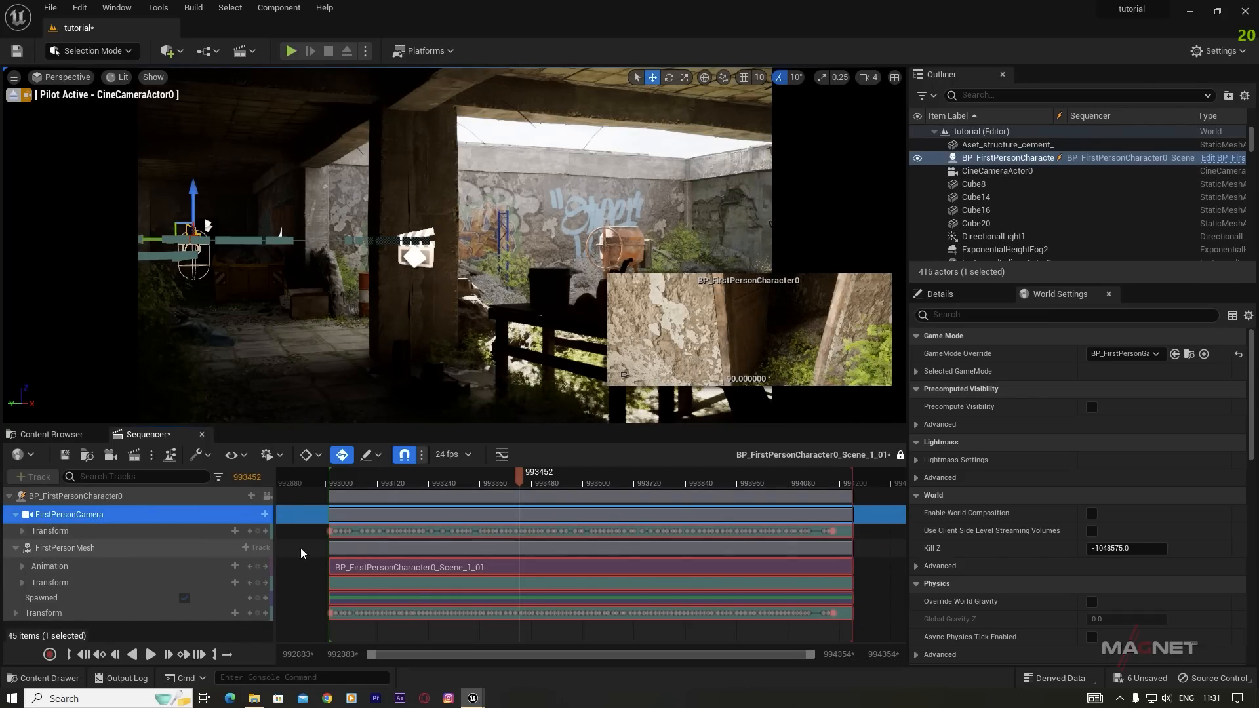
drag(453, 472, 388, 474)
key(space)
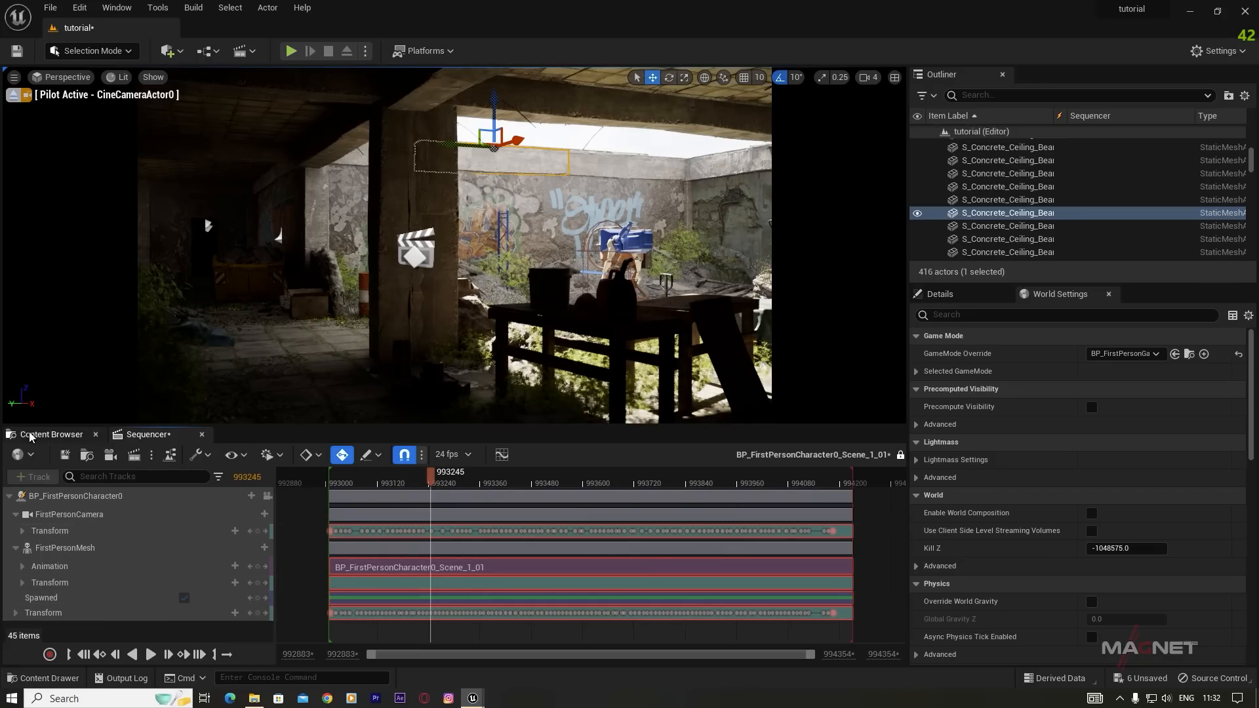
Step: Create a Blueprint class in the Content folder with CameraActor as its parent class and name it came
click(49, 433)
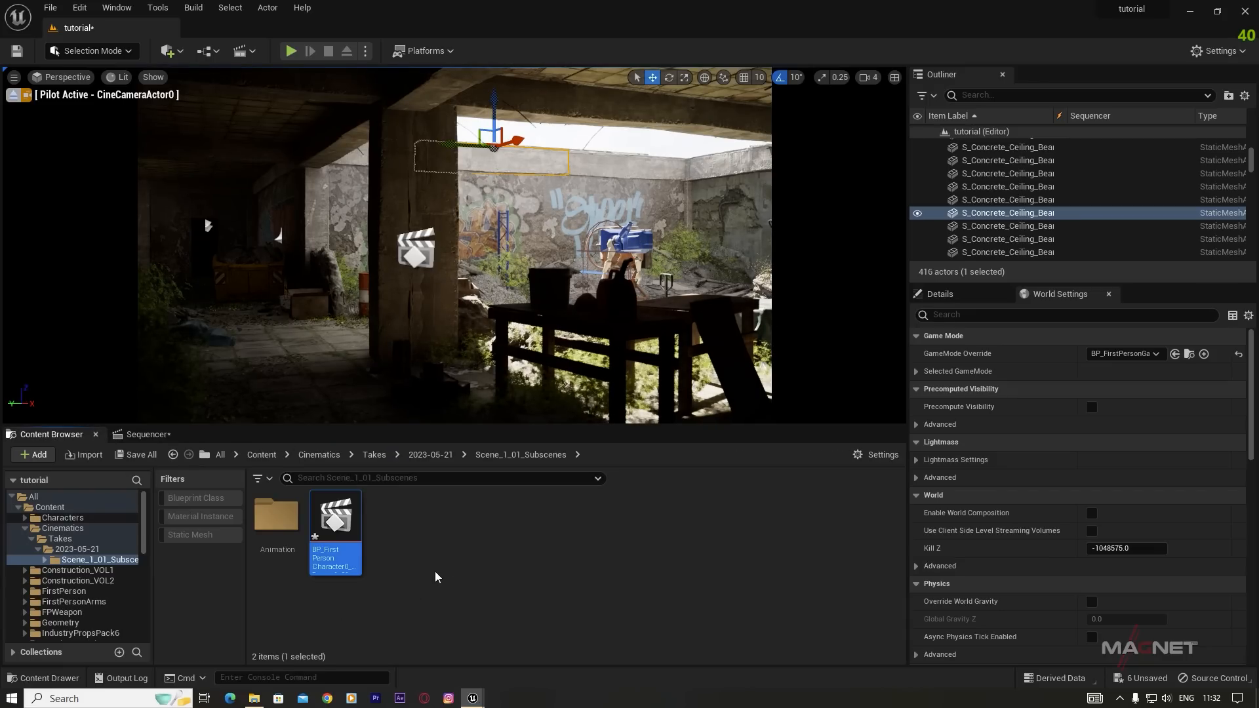
click(50, 507)
scroll(378, 634, down, 3)
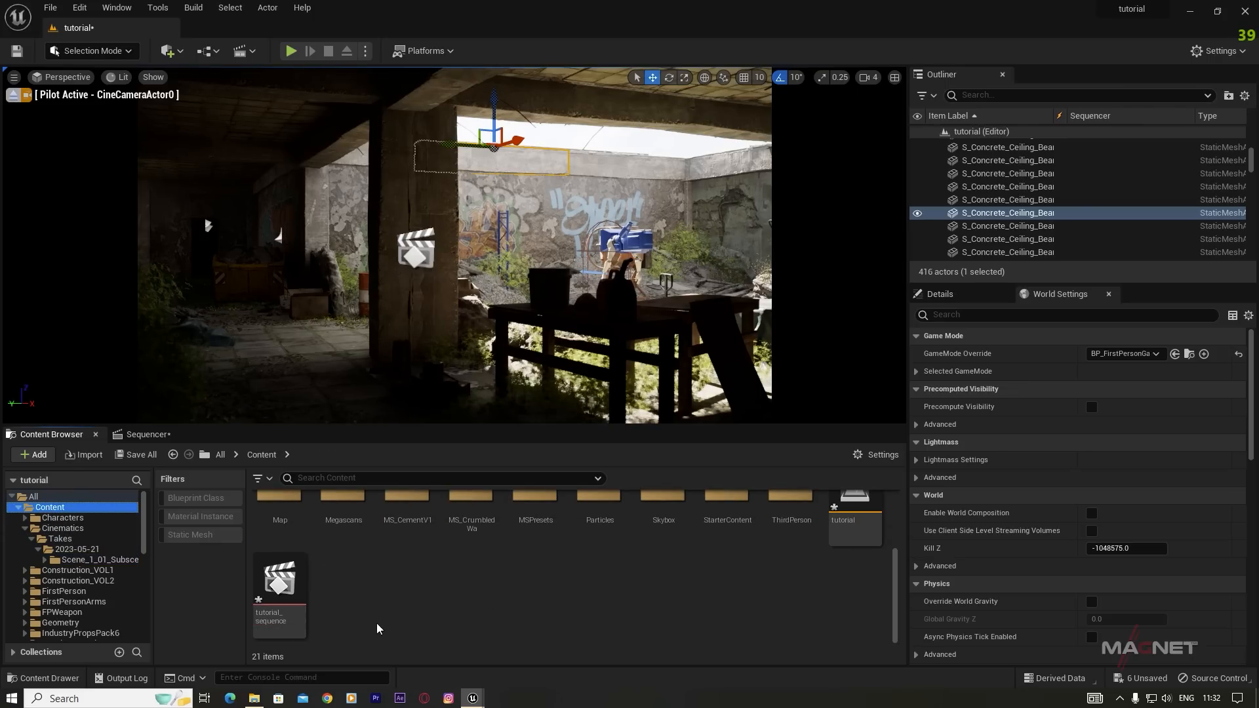
right_click(387, 594)
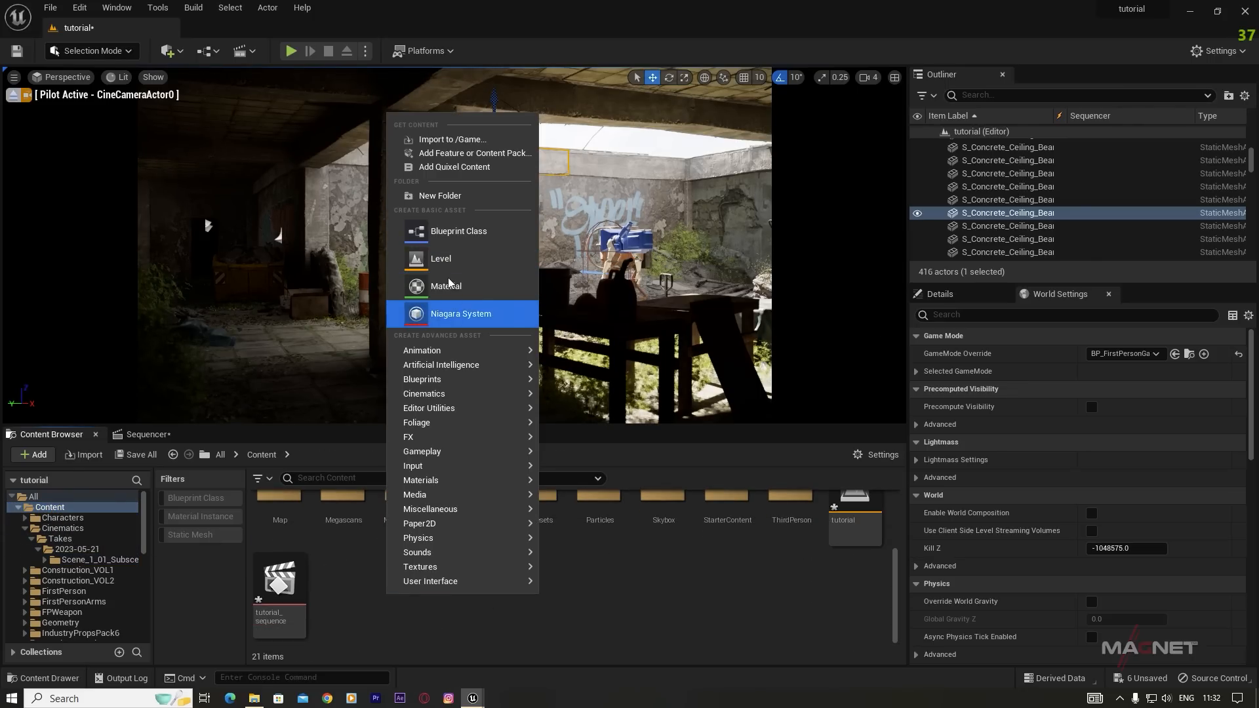
click(457, 230)
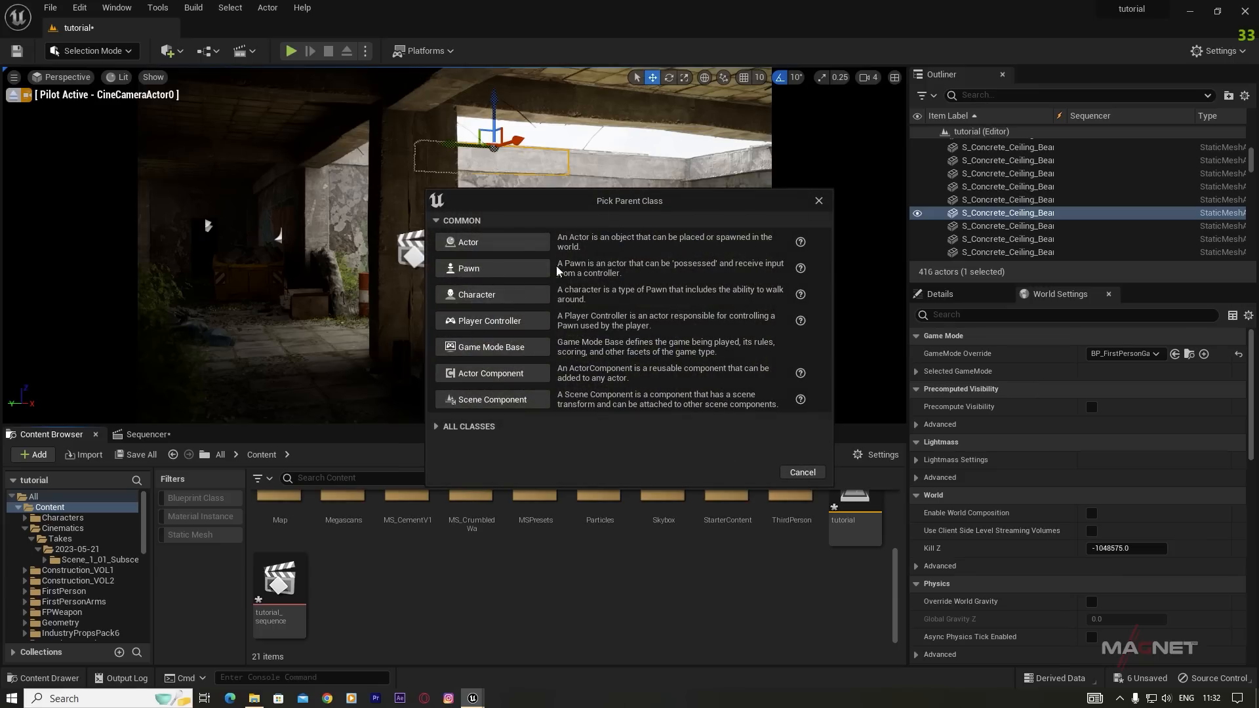
click(435, 427)
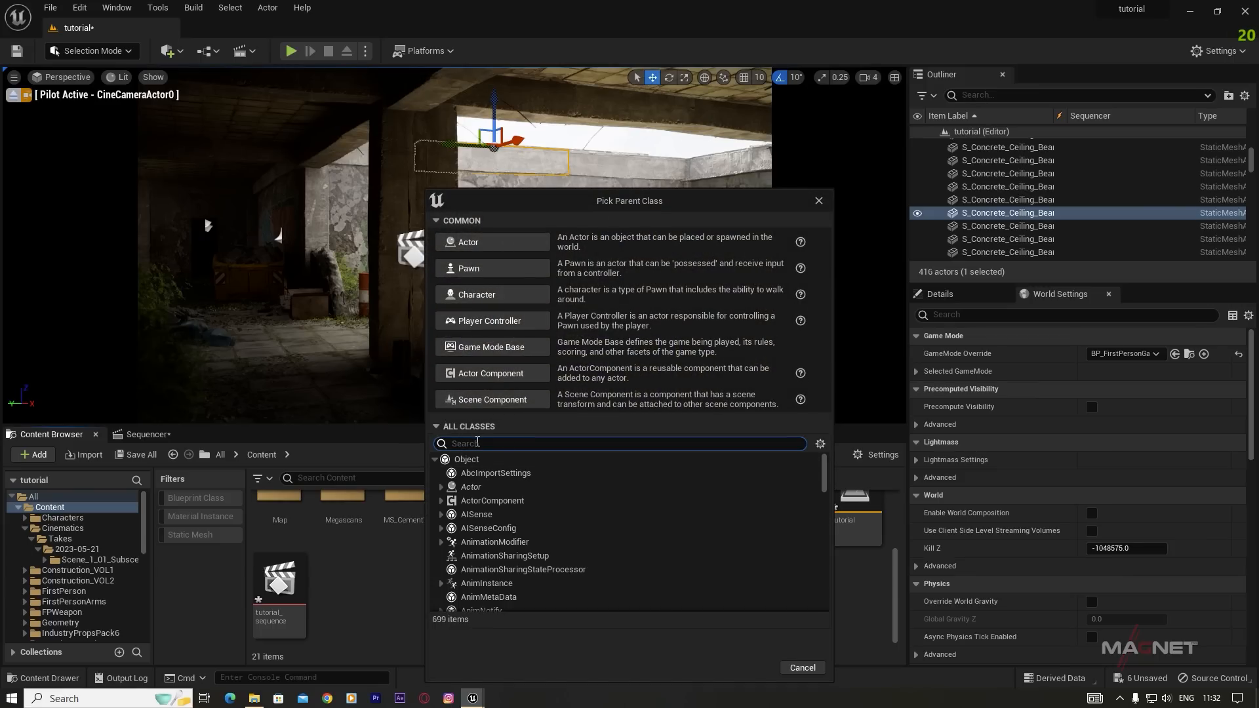
text(camera)
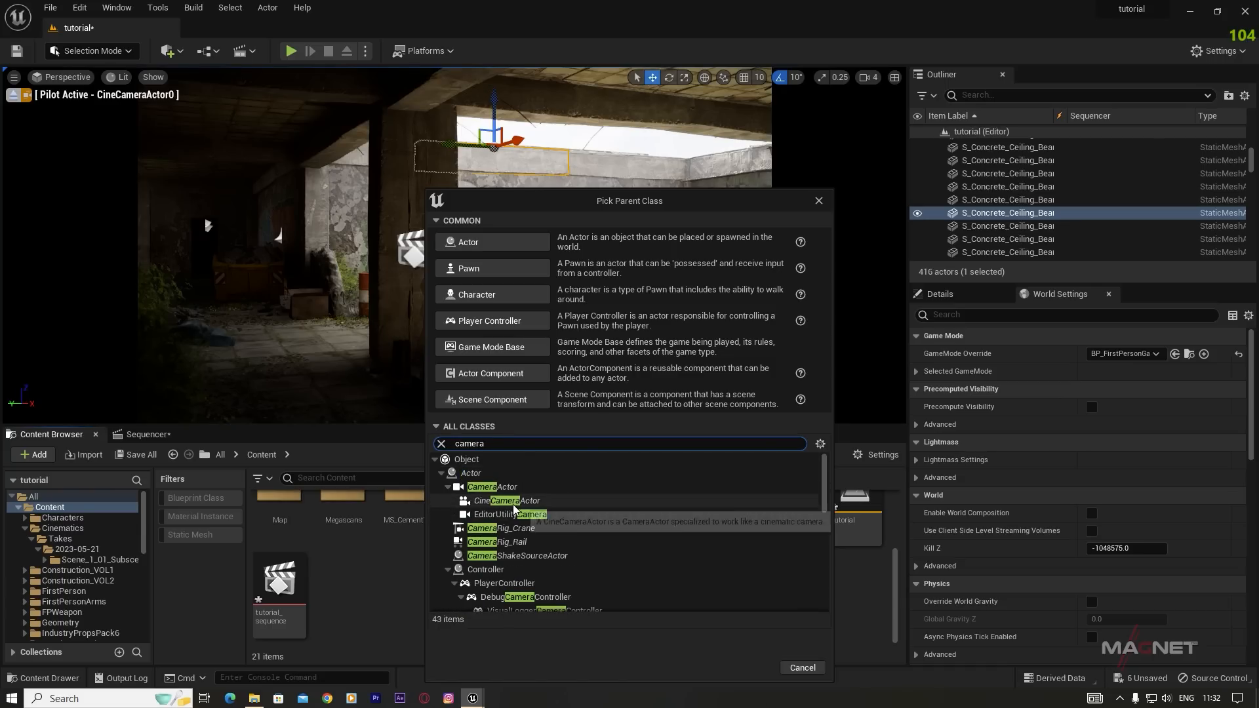
click(515, 487)
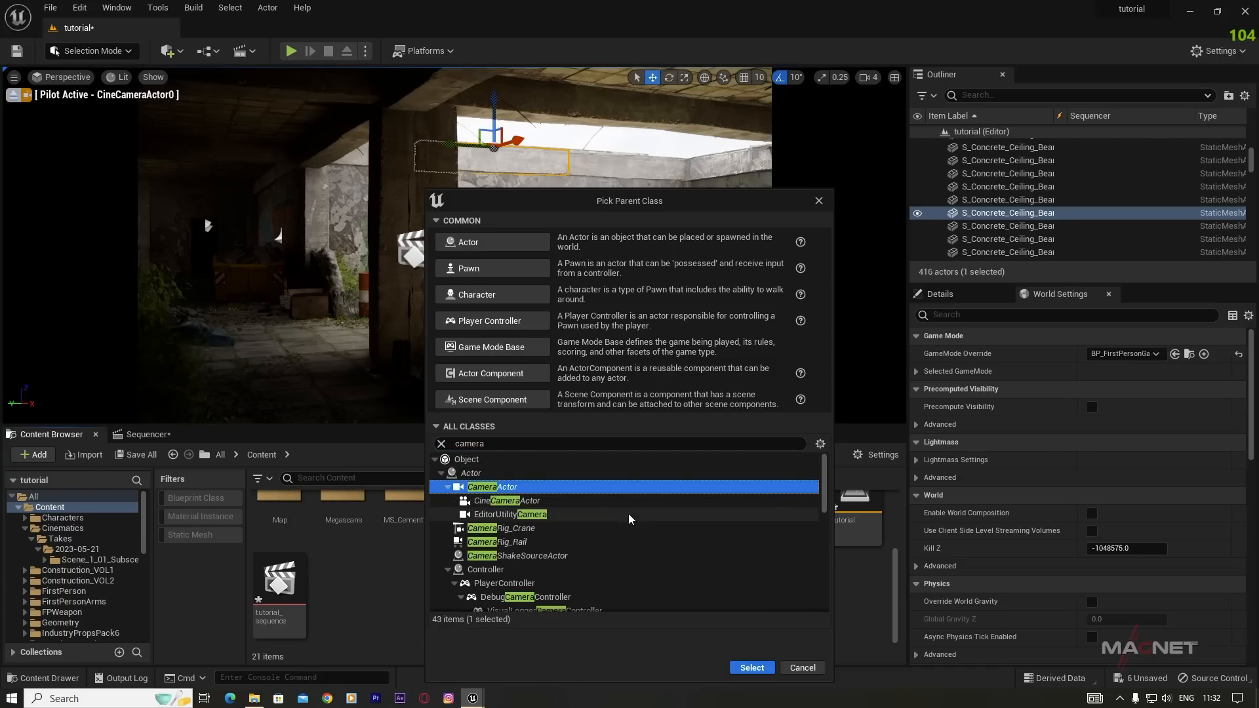
click(755, 667)
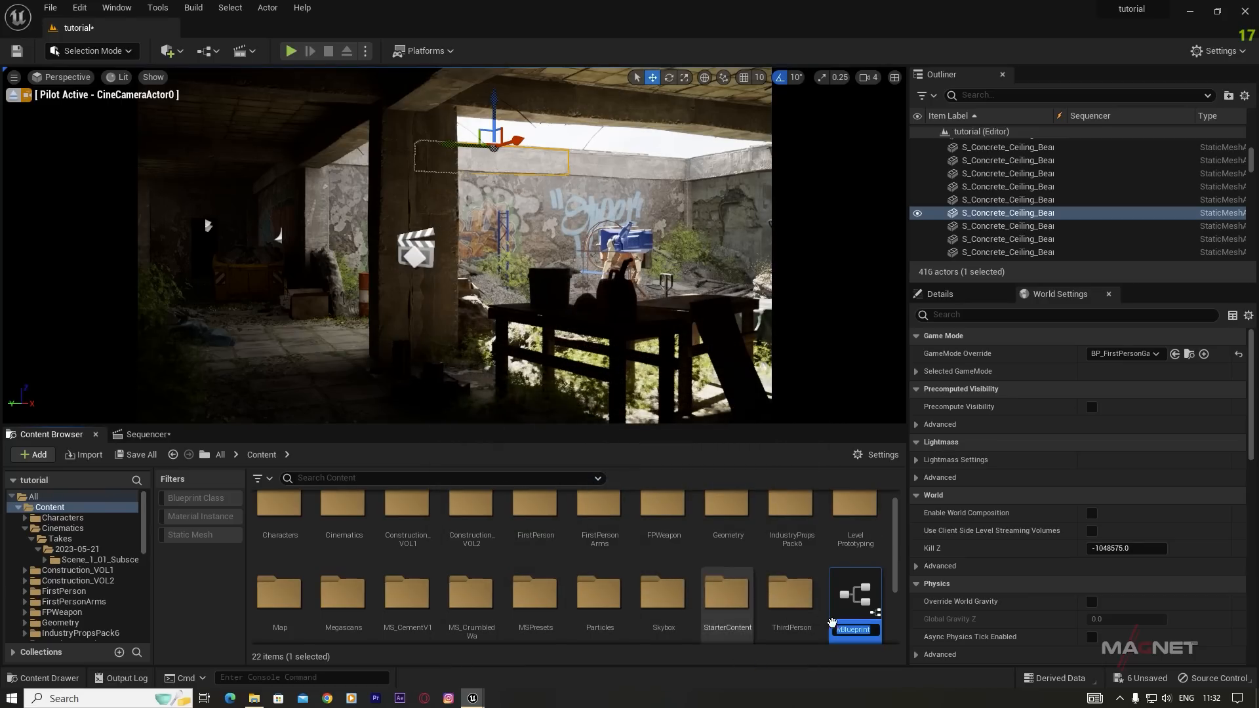
text(came)
key(Return)
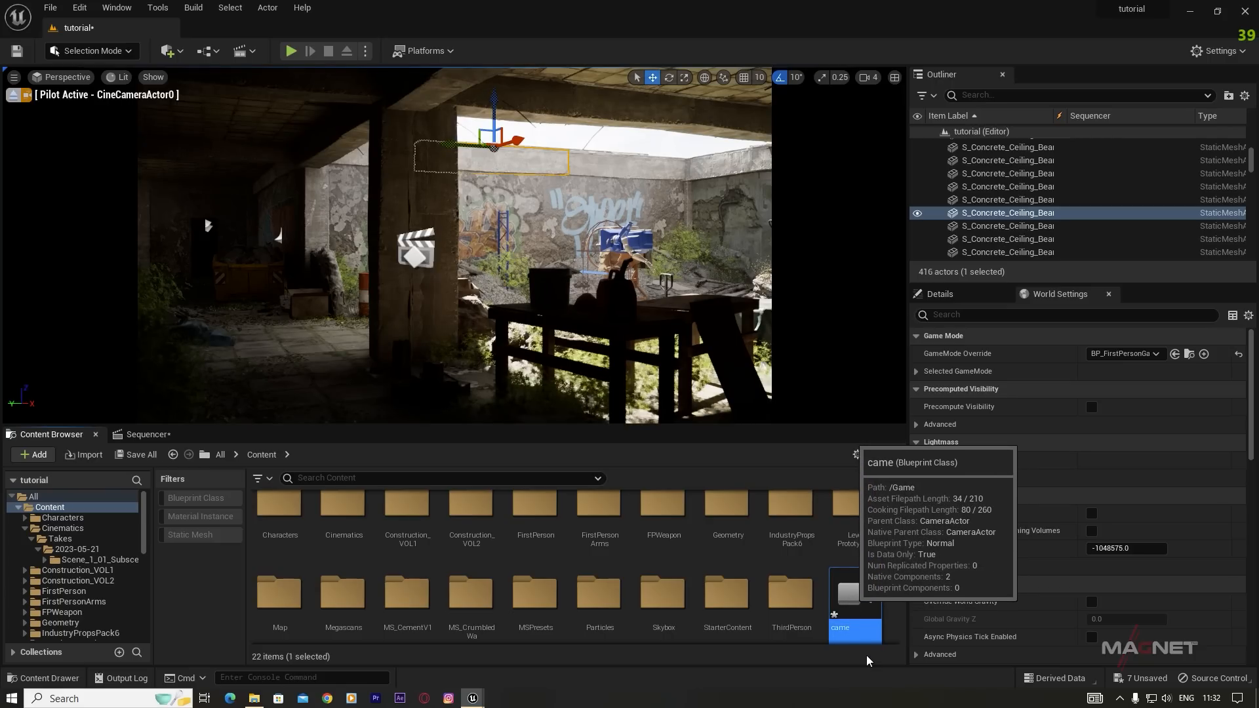
Step: Open the came blueprint, add a Spot Light component, and parent it under the Camera Component
double_click(845, 604)
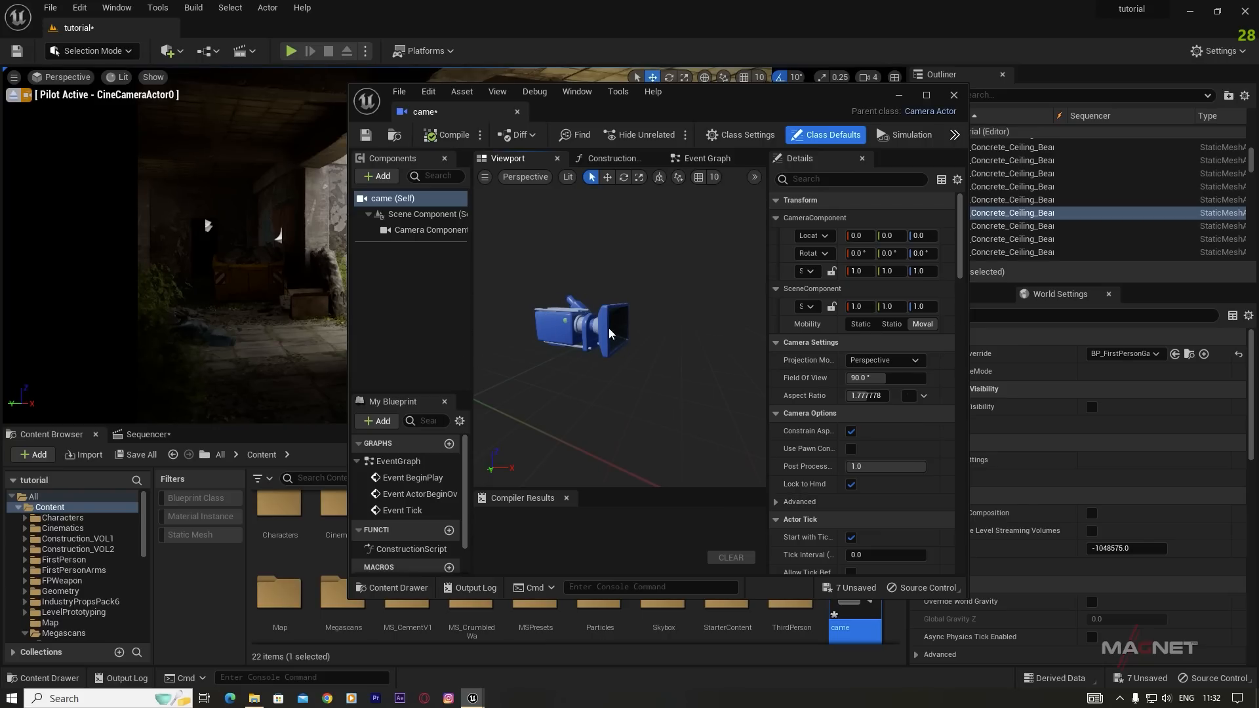
click(377, 176)
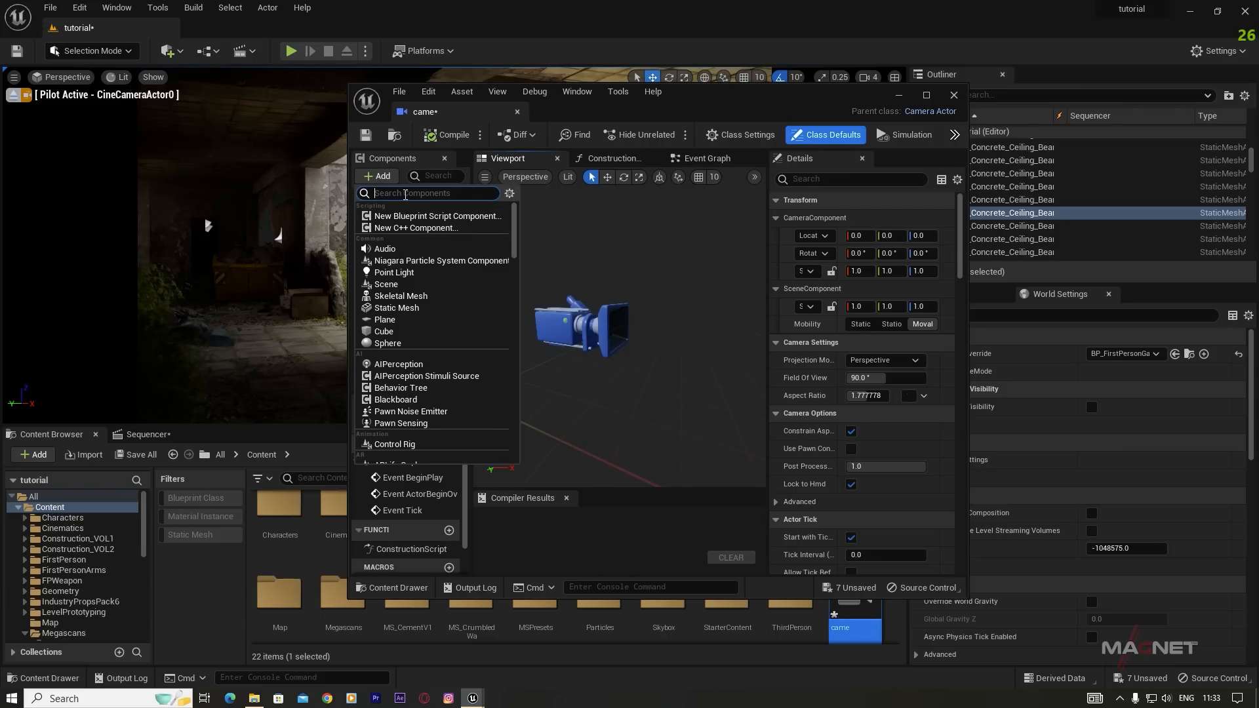
text(spot)
click(393, 216)
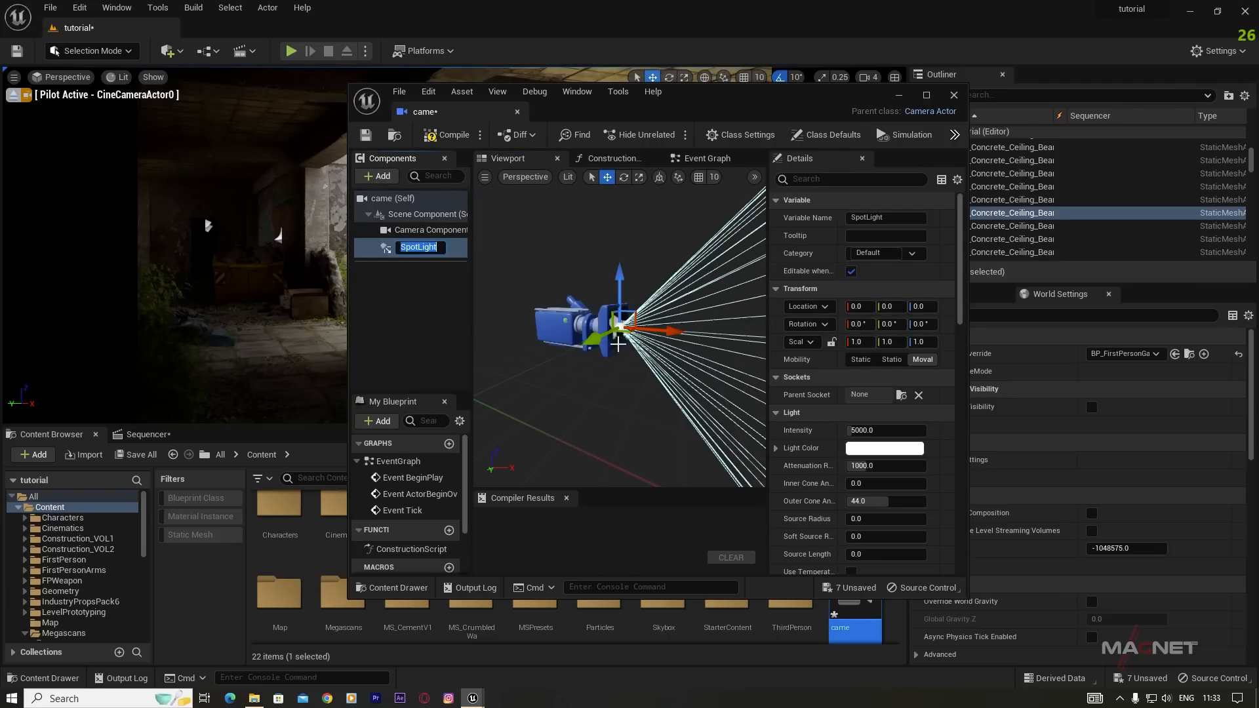
click(645, 372)
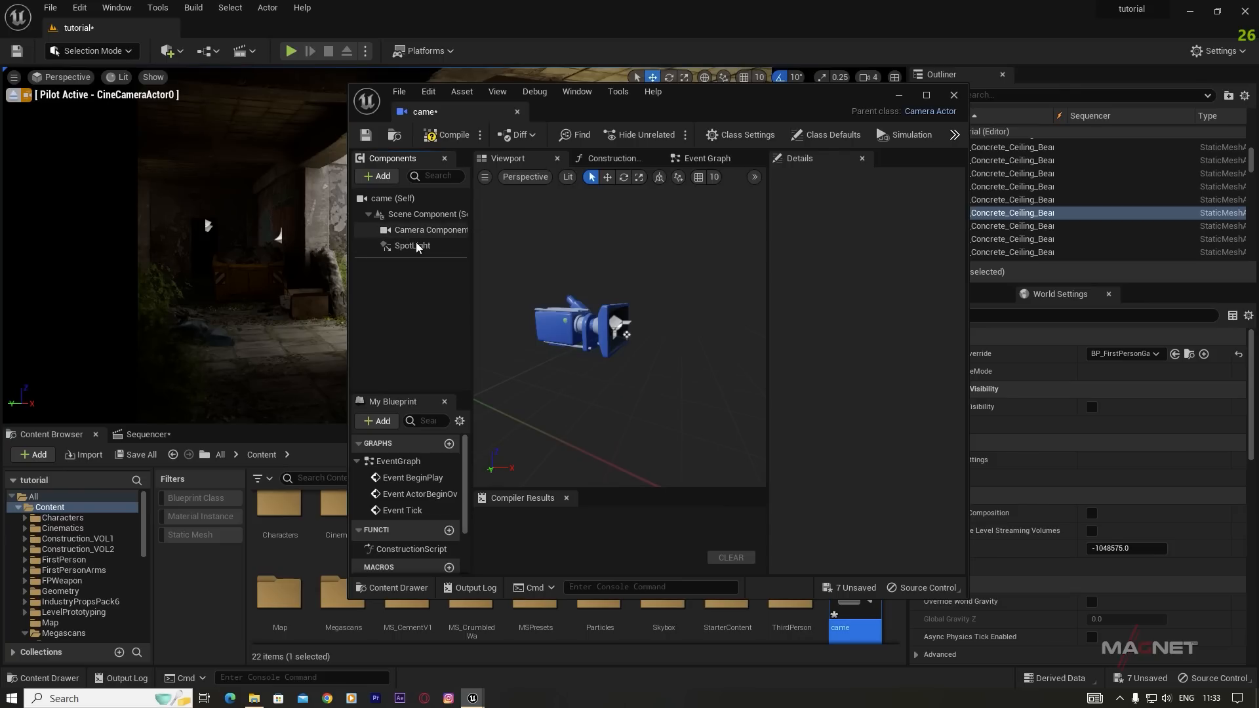
drag(409, 245, 419, 230)
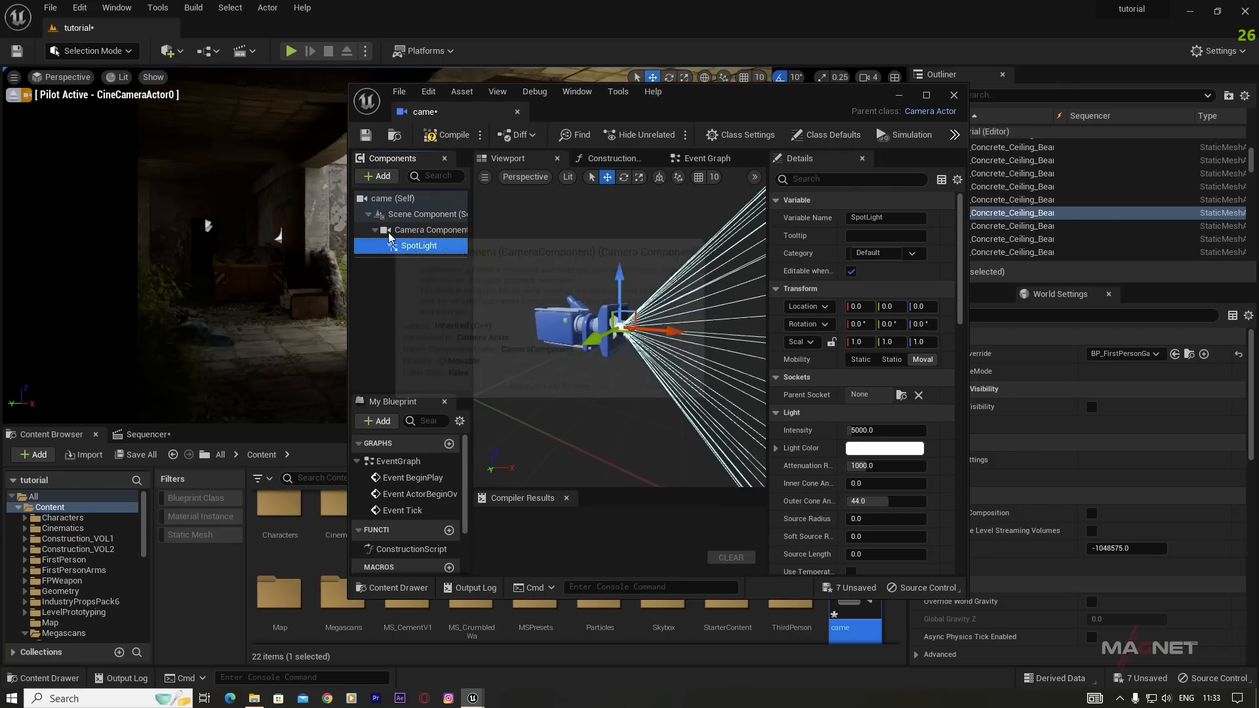
Step: Move the Camera Component back along X by about 9 units and compile the blueprint
click(568, 339)
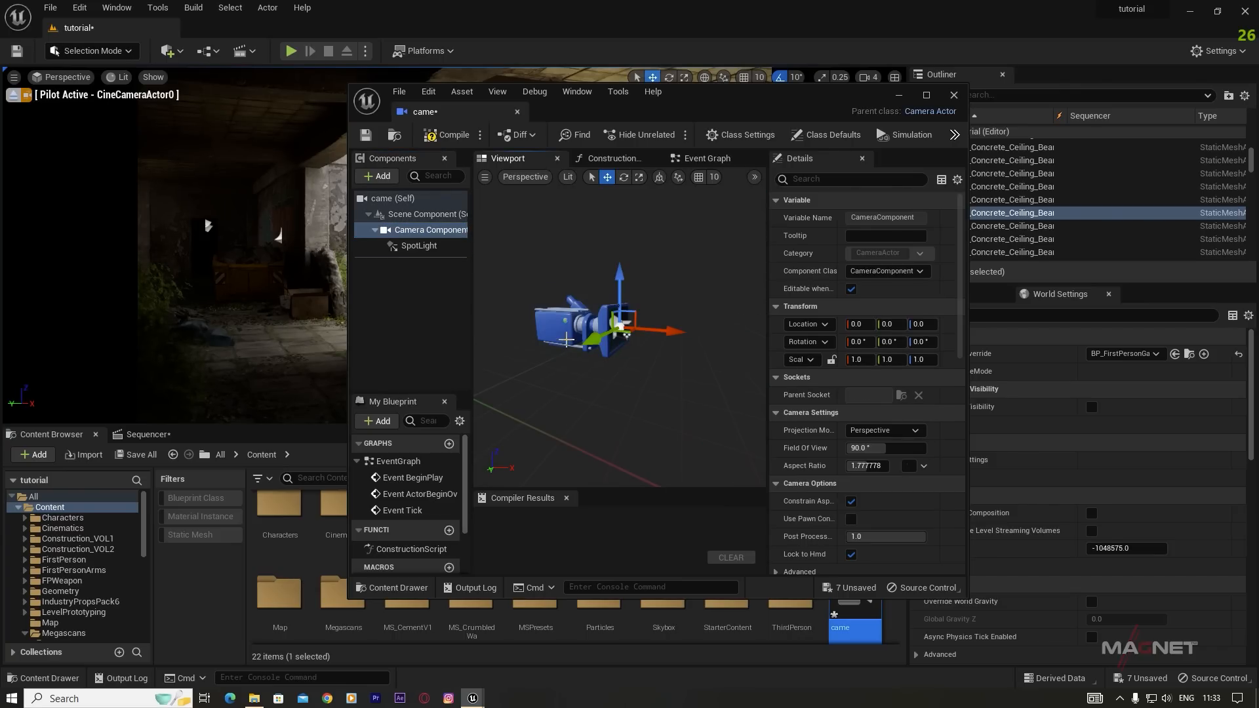
mouse_move(660, 328)
mouse_down()
mouse_move(554, 328)
mouse_move(646, 329)
mouse_up()
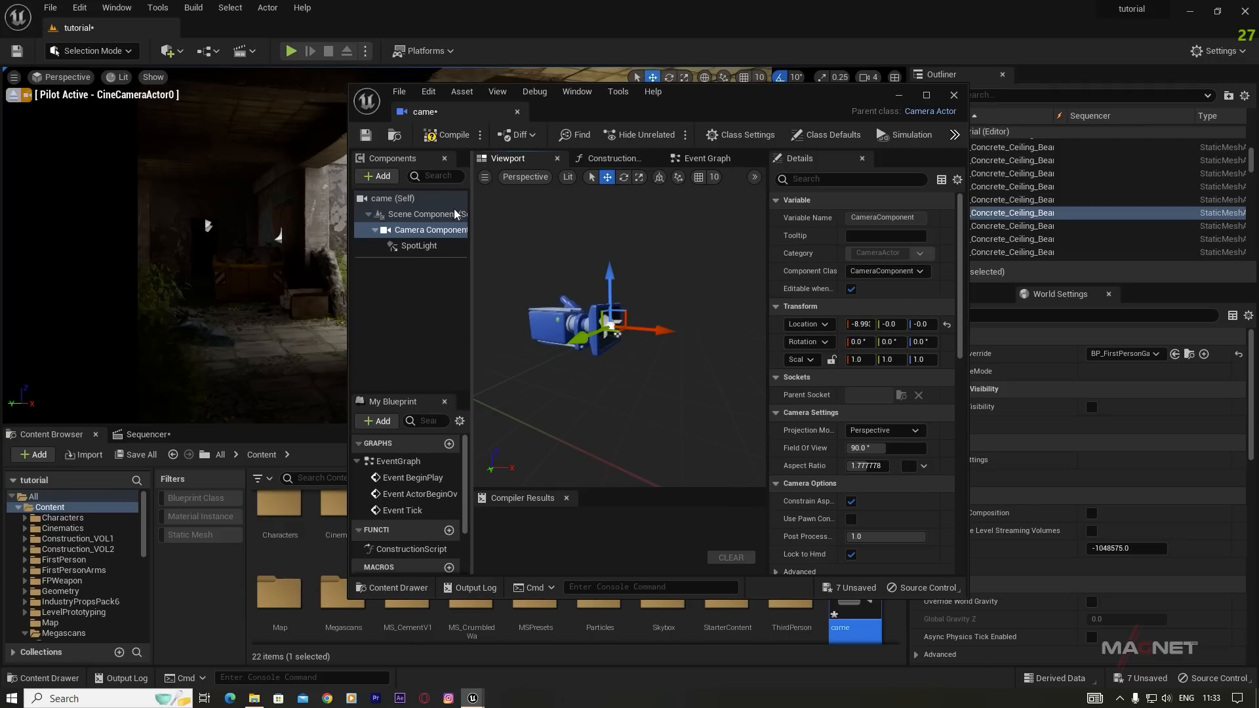
click(445, 135)
Step: Place the came blueprint in the level inside the building and shift it along X towards the concrete pillar
click(854, 609)
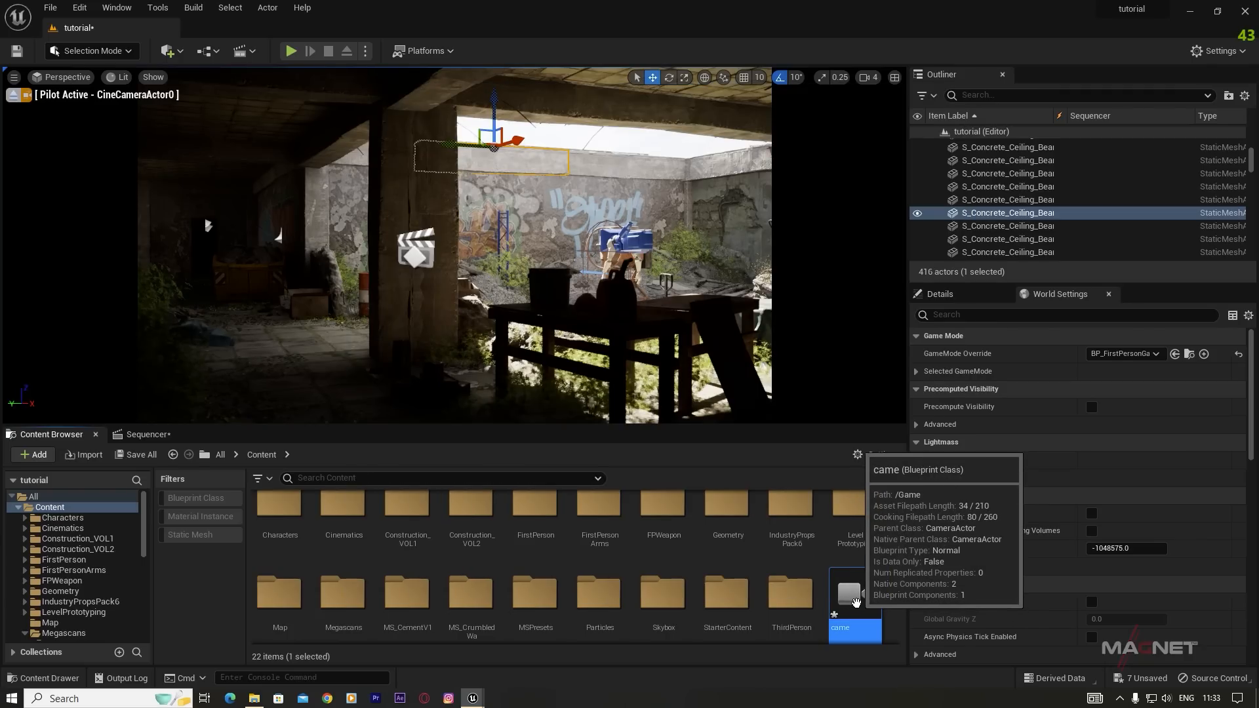
click(153, 432)
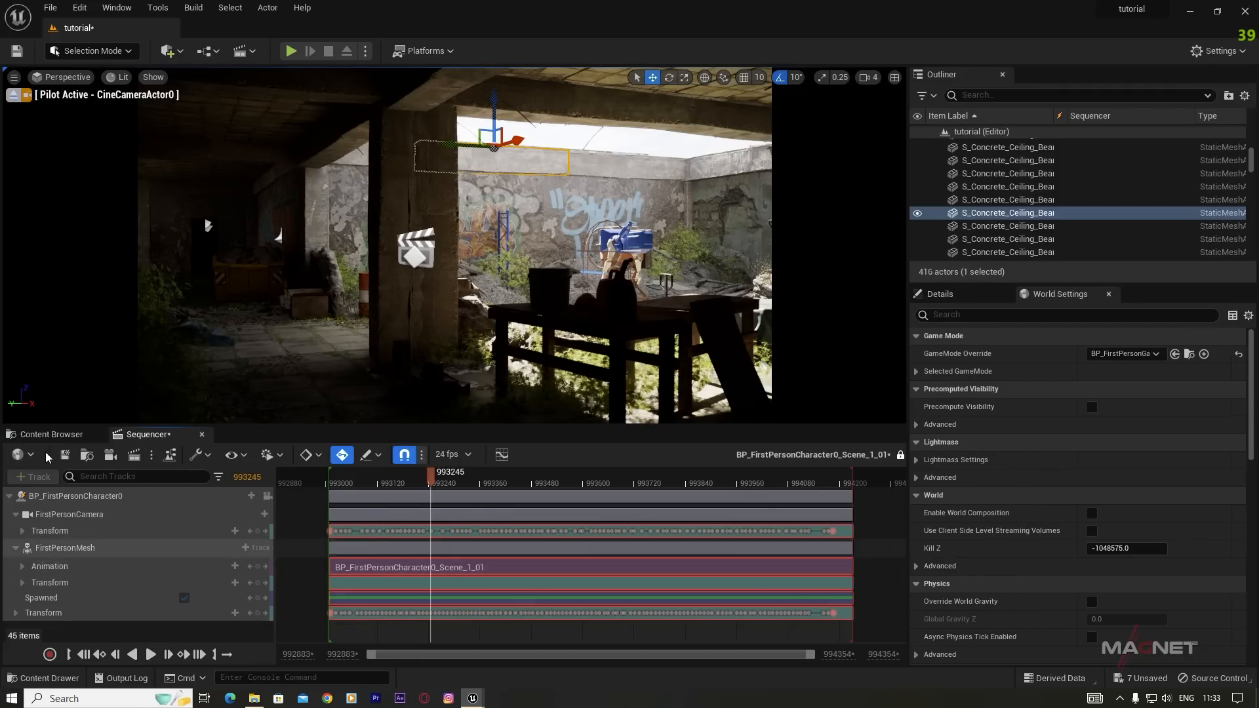
click(55, 434)
drag(854, 596, 310, 210)
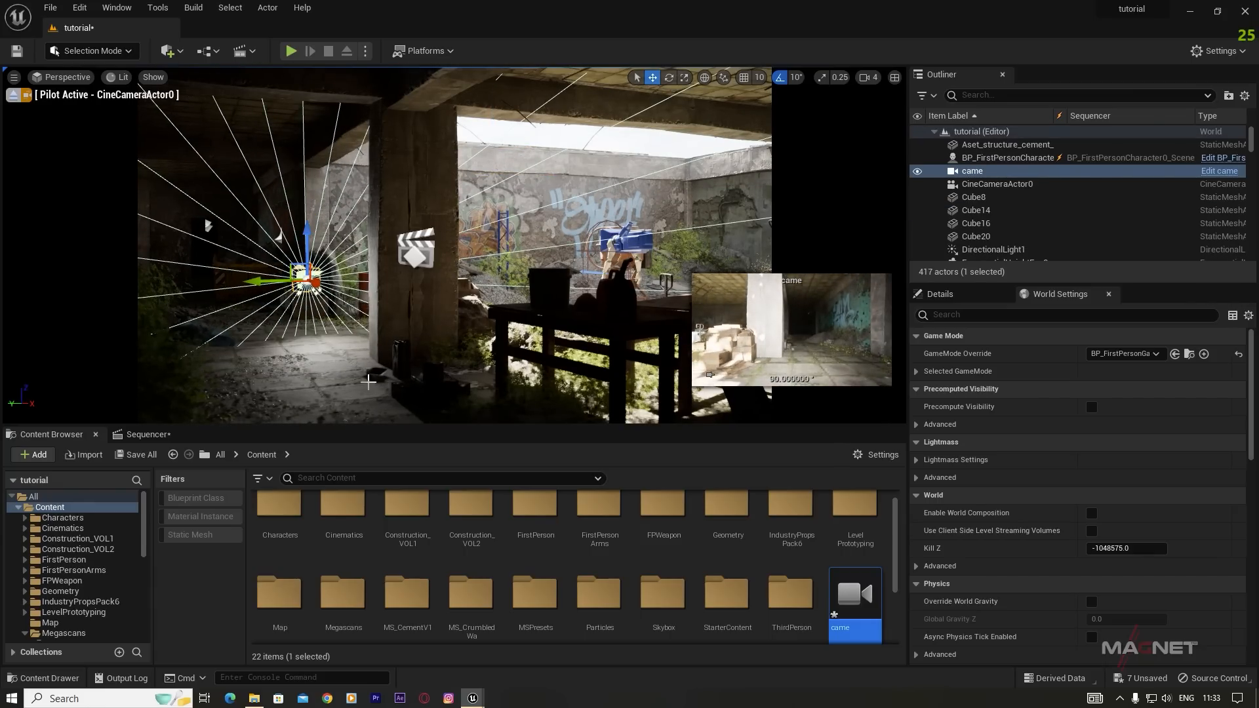
drag(328, 289, 356, 298)
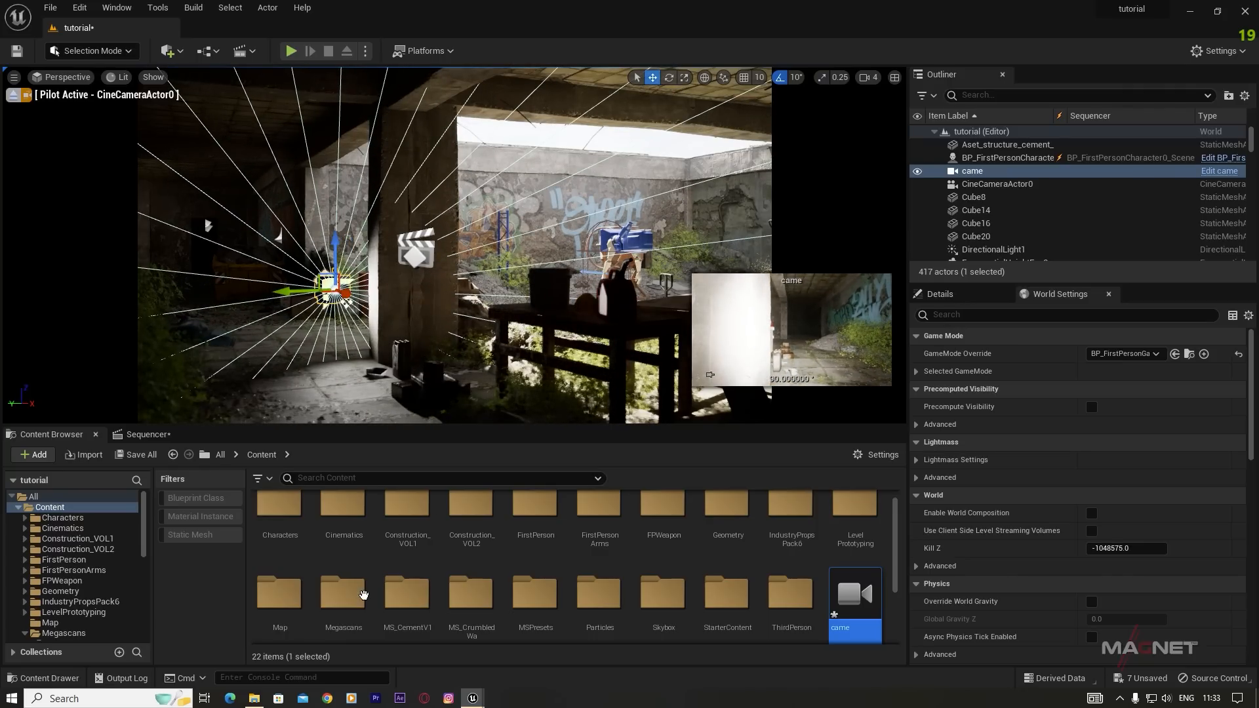
Step: Unlock the BP_FirstPersonCharacter0_Scene_1_01 sequence and add the came actor to it
click(146, 436)
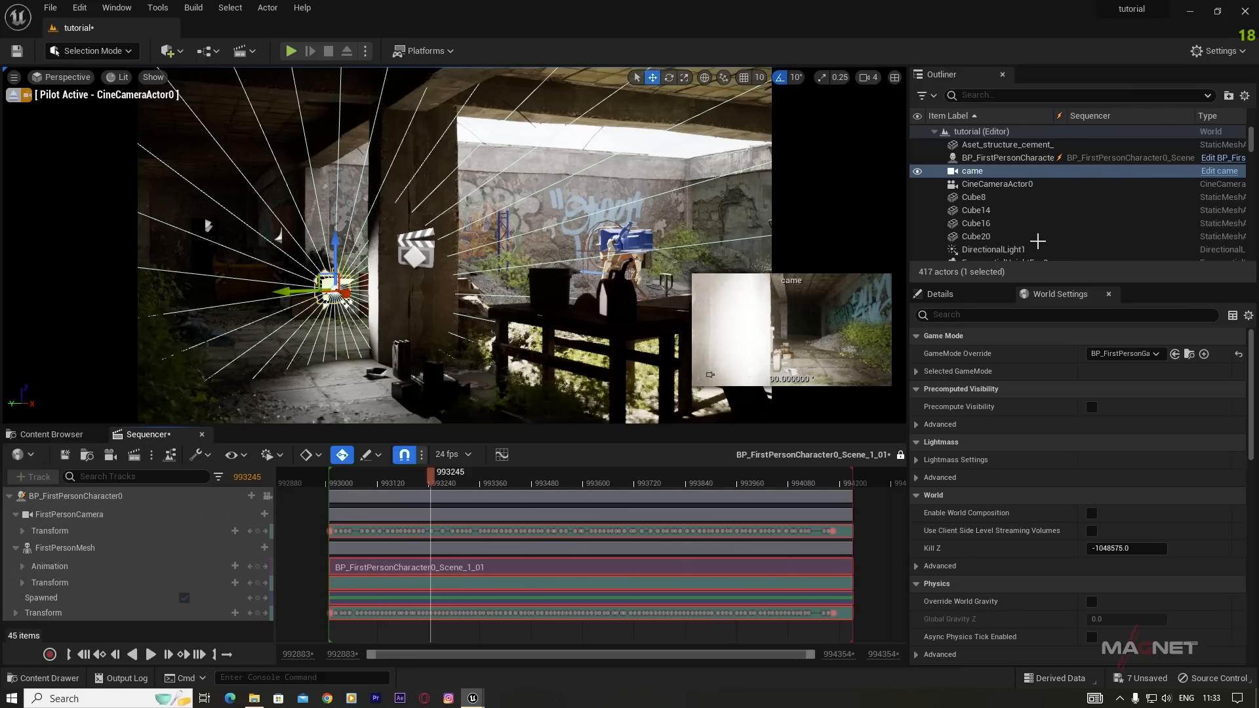
click(900, 457)
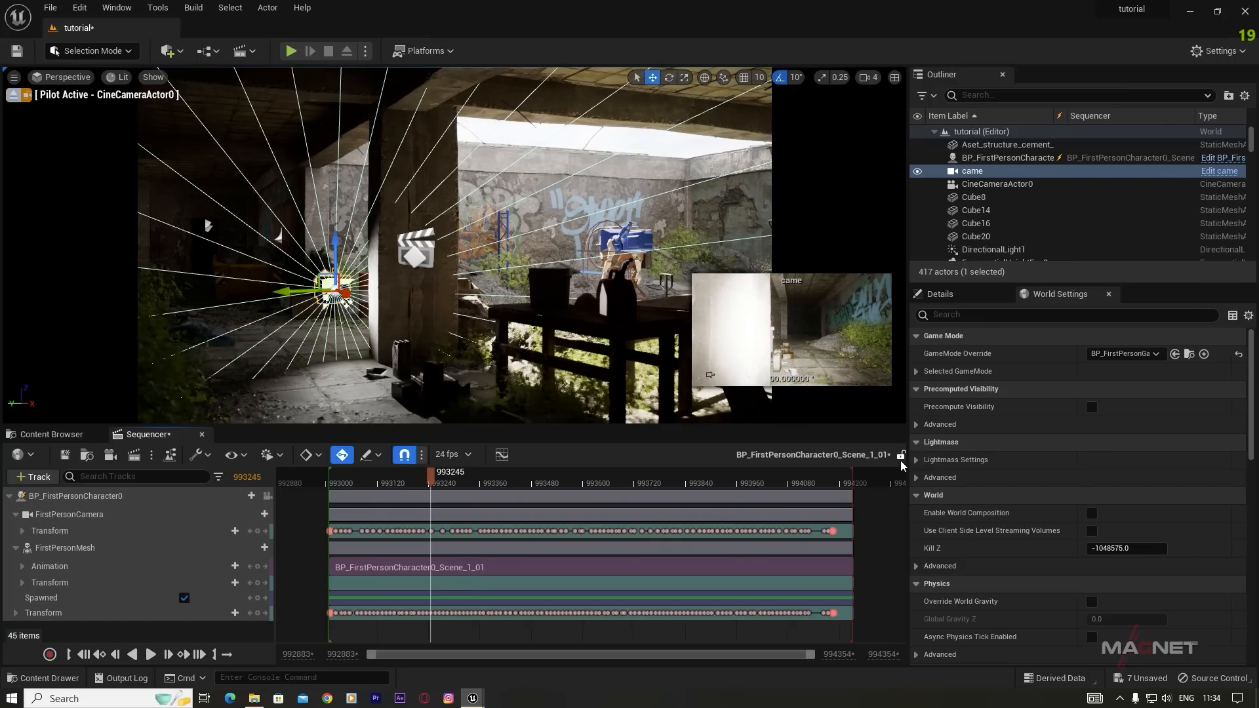
click(40, 477)
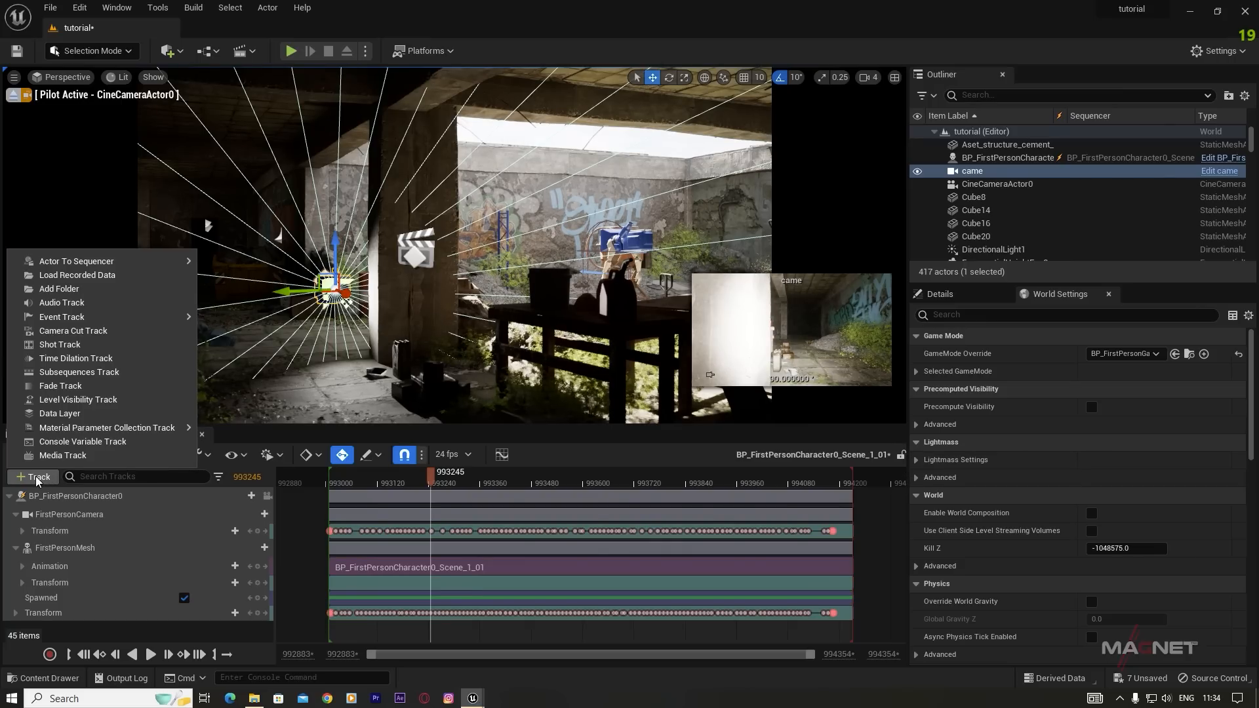
mouse_move(105, 261)
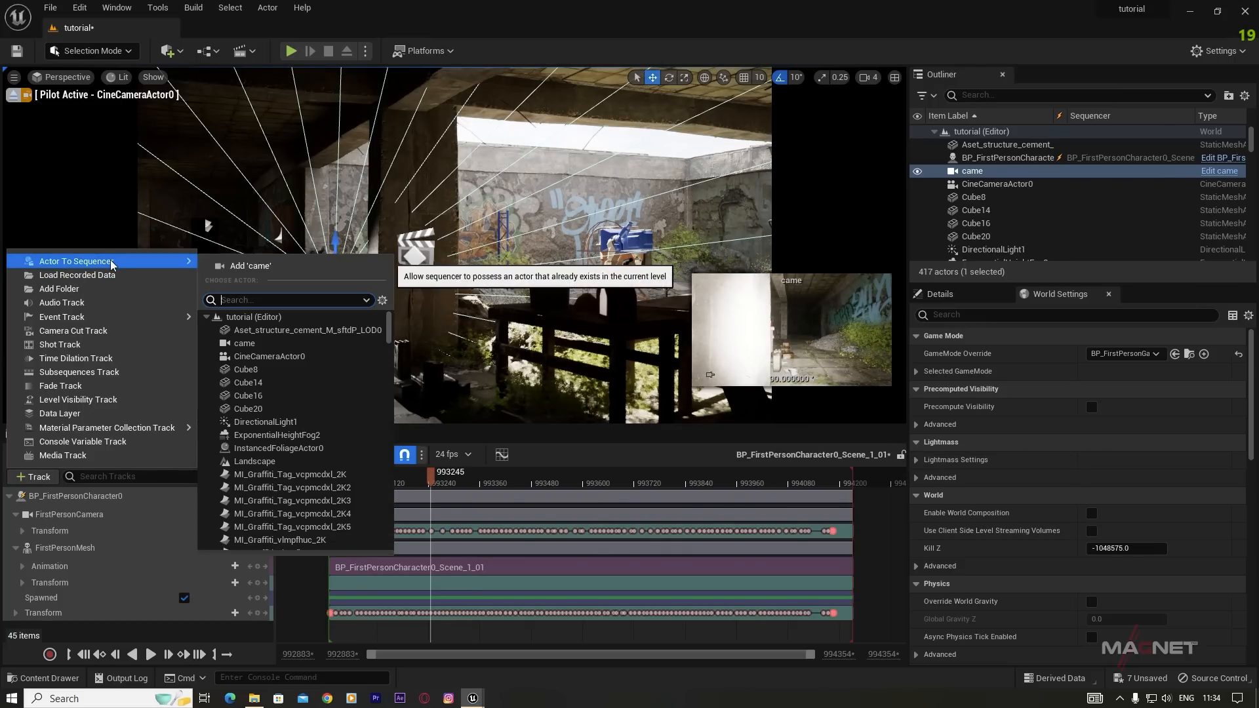
click(256, 266)
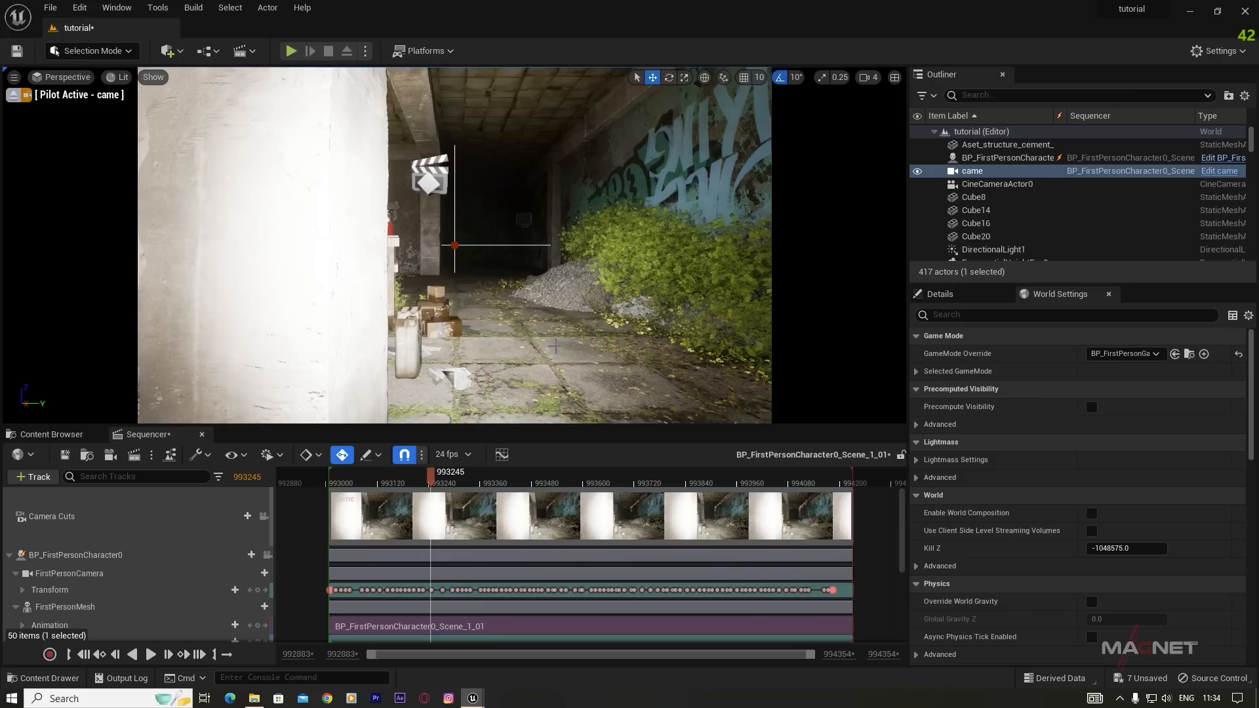
Step: Add an Attach track to came that binds it to the root bone of BP_FirstPersonCharacter0
scroll(52, 558, down, 4)
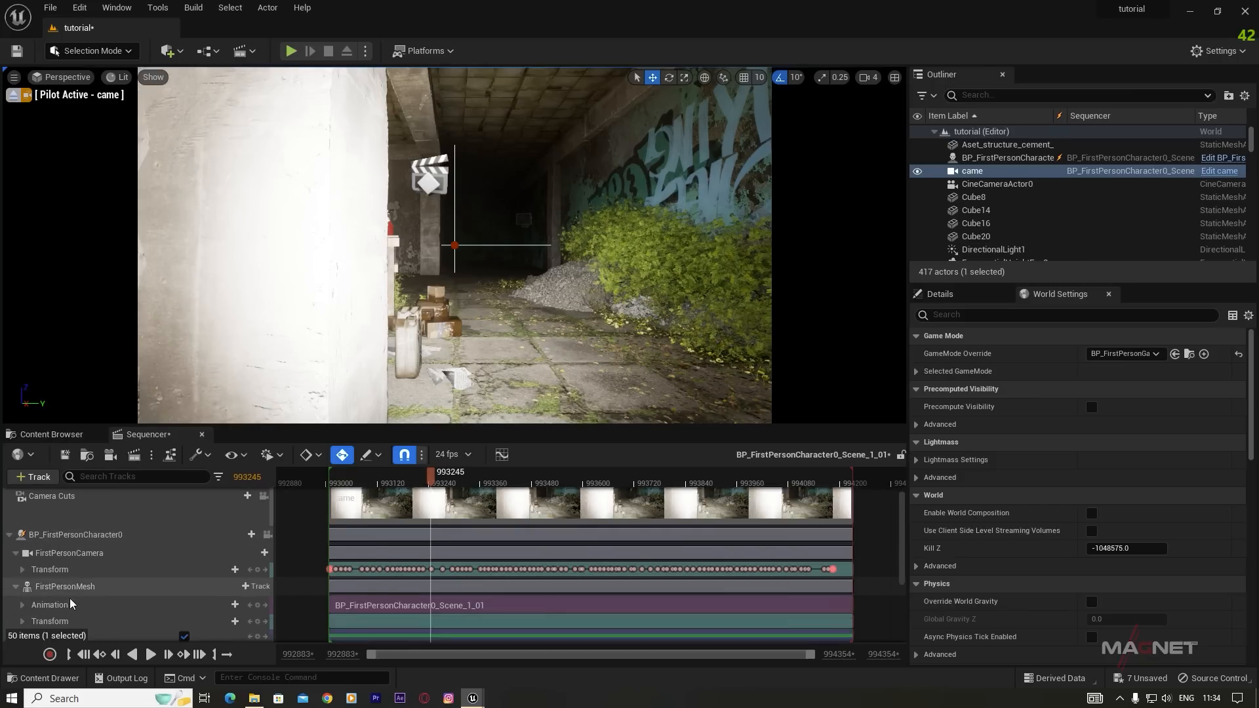
click(49, 585)
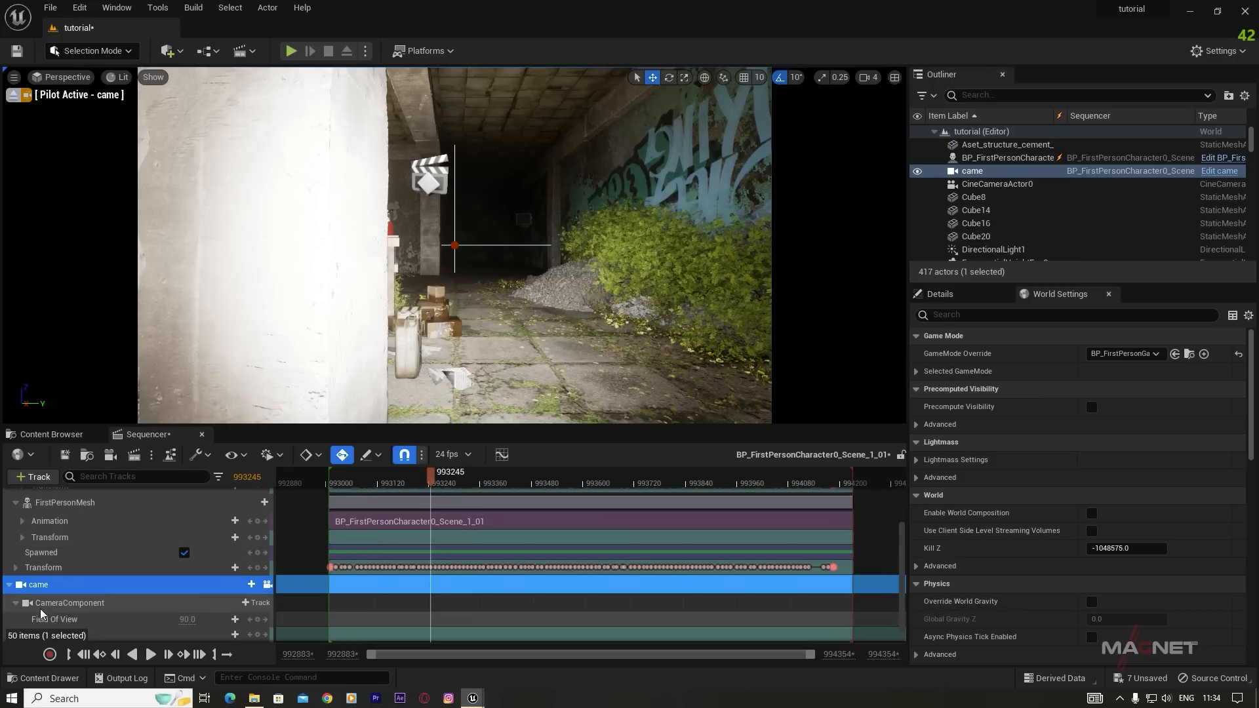
click(246, 584)
mouse_move(271, 396)
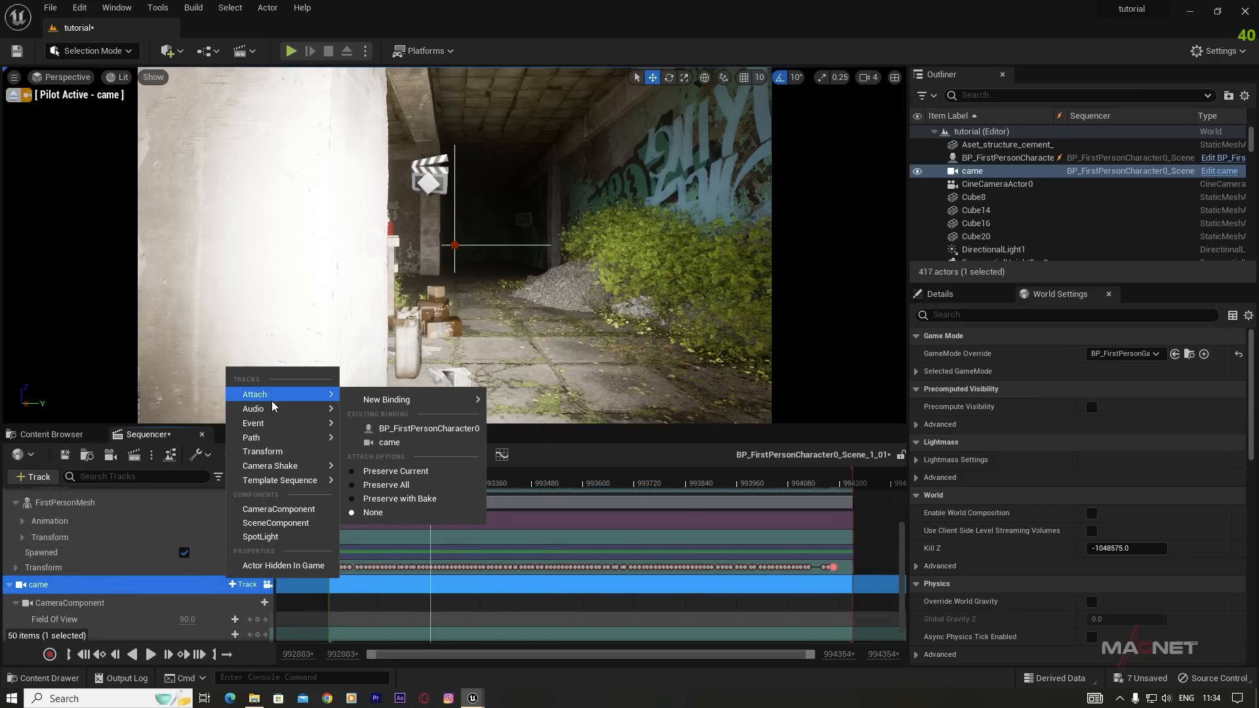
click(422, 430)
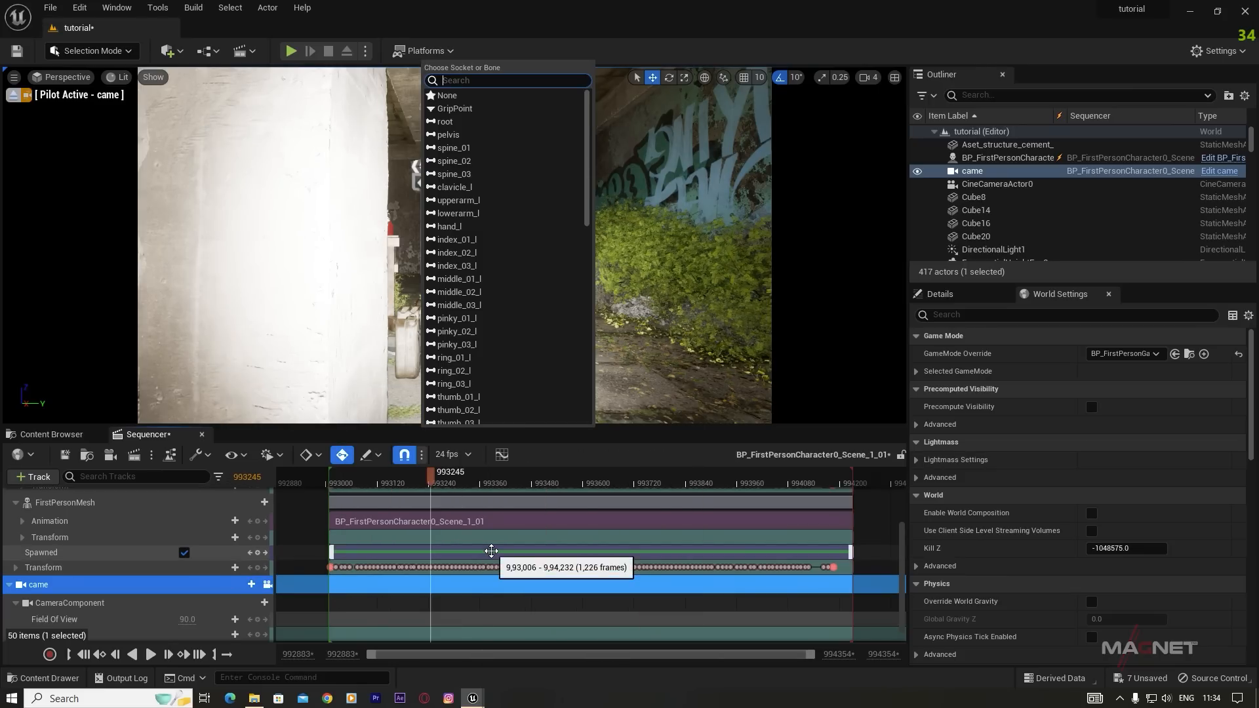
click(448, 123)
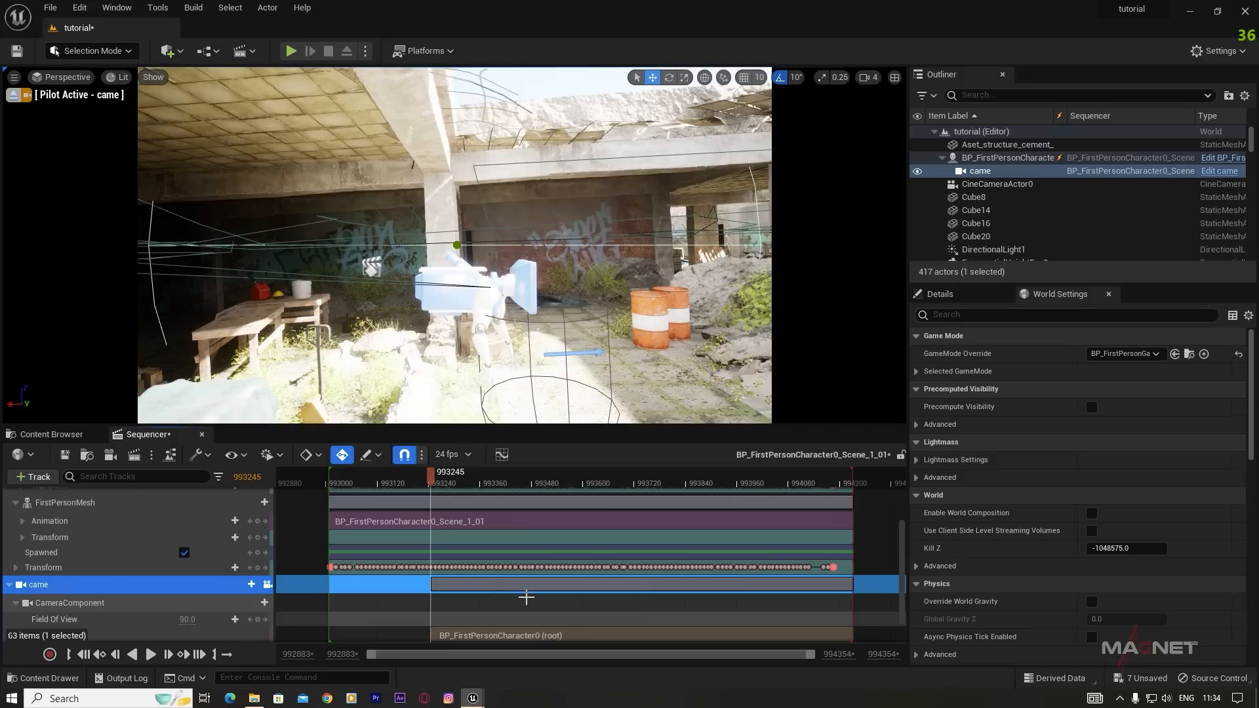
Step: Shift came's attach section earlier so it spans the whole recording, and scrub to frame 993259
drag(487, 588, 356, 586)
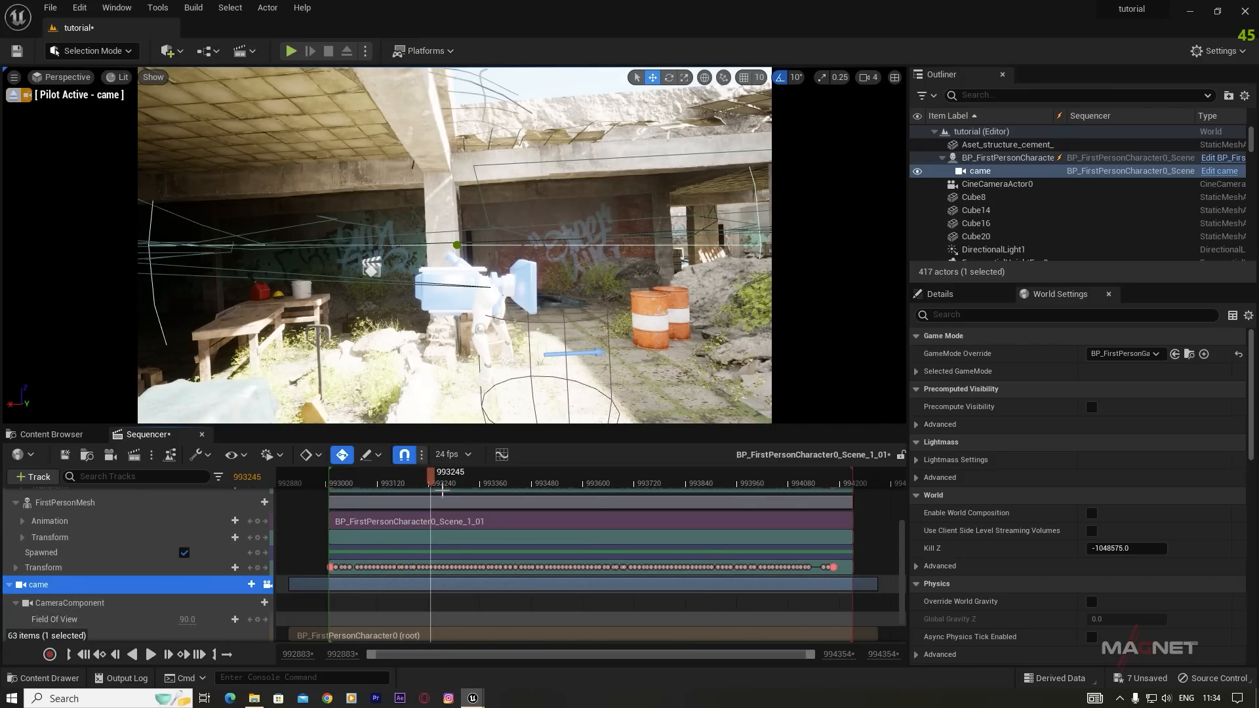
mouse_move(436, 479)
mouse_down()
mouse_move(406, 485)
mouse_move(459, 484)
mouse_move(435, 485)
mouse_up()
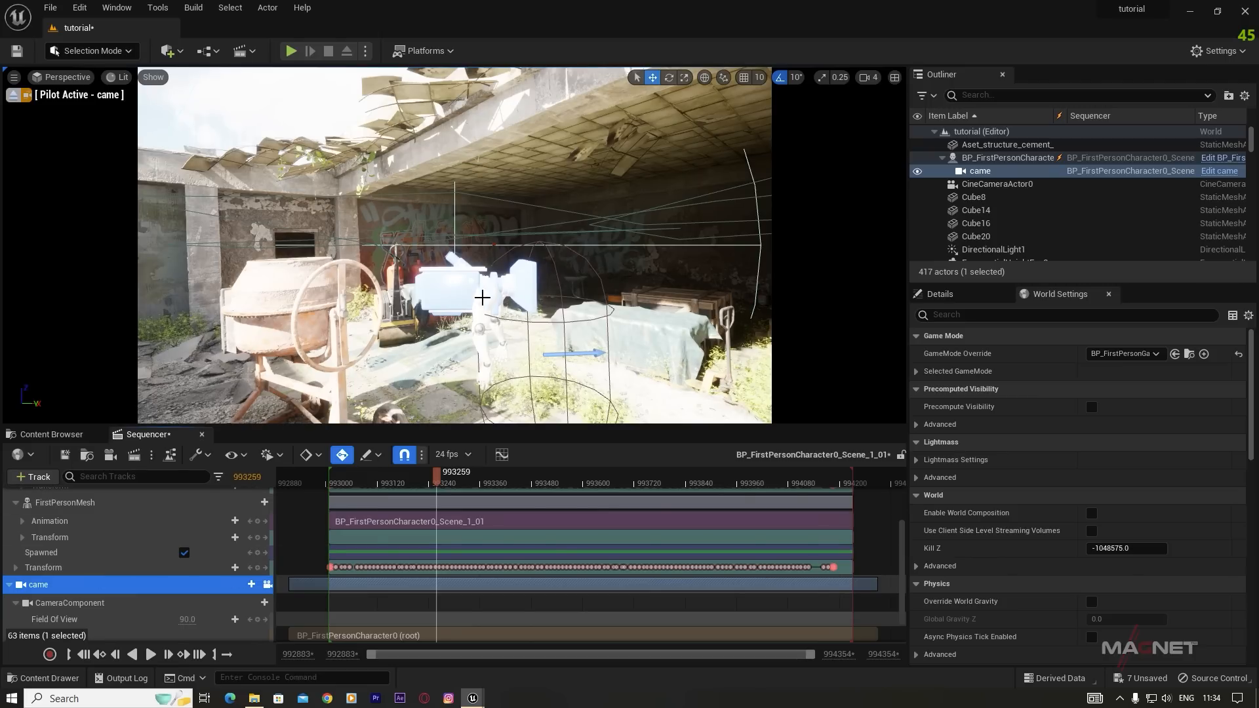
Step: Stop piloting came, select it in the sequence and focus the viewport on it
scroll(75, 530, up, 5)
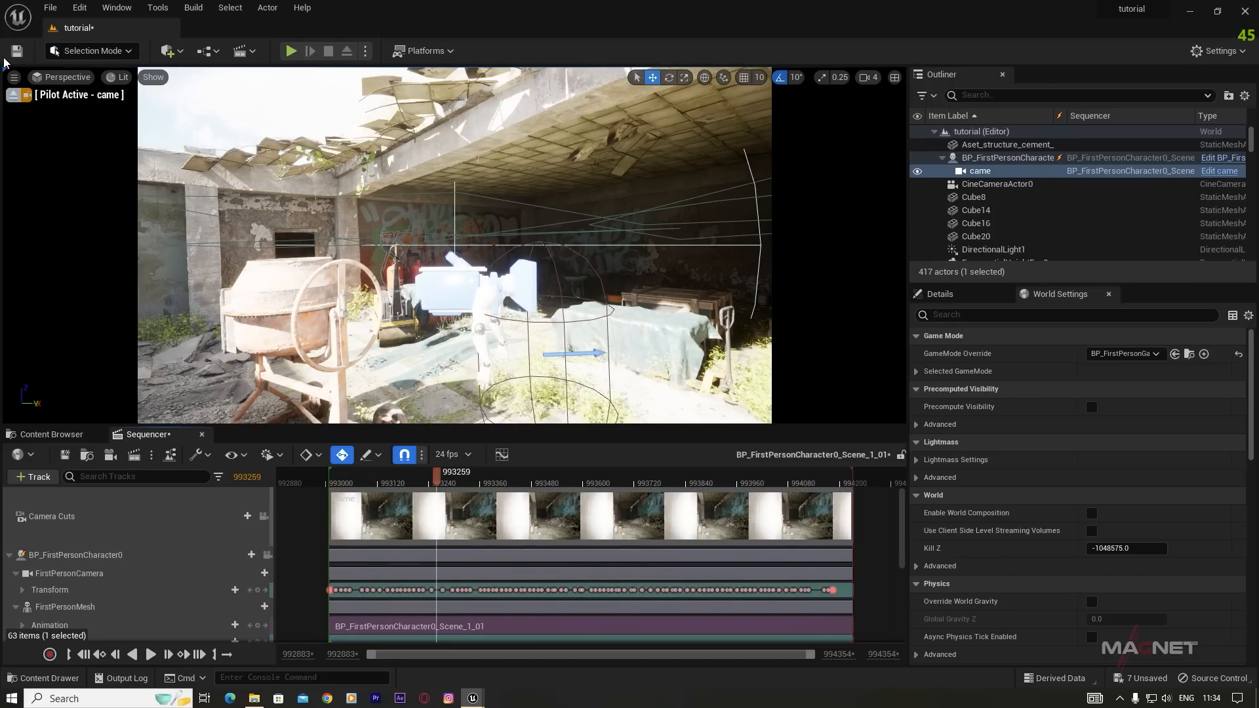
click(13, 99)
right_drag(494, 335, 528, 387)
click(984, 201)
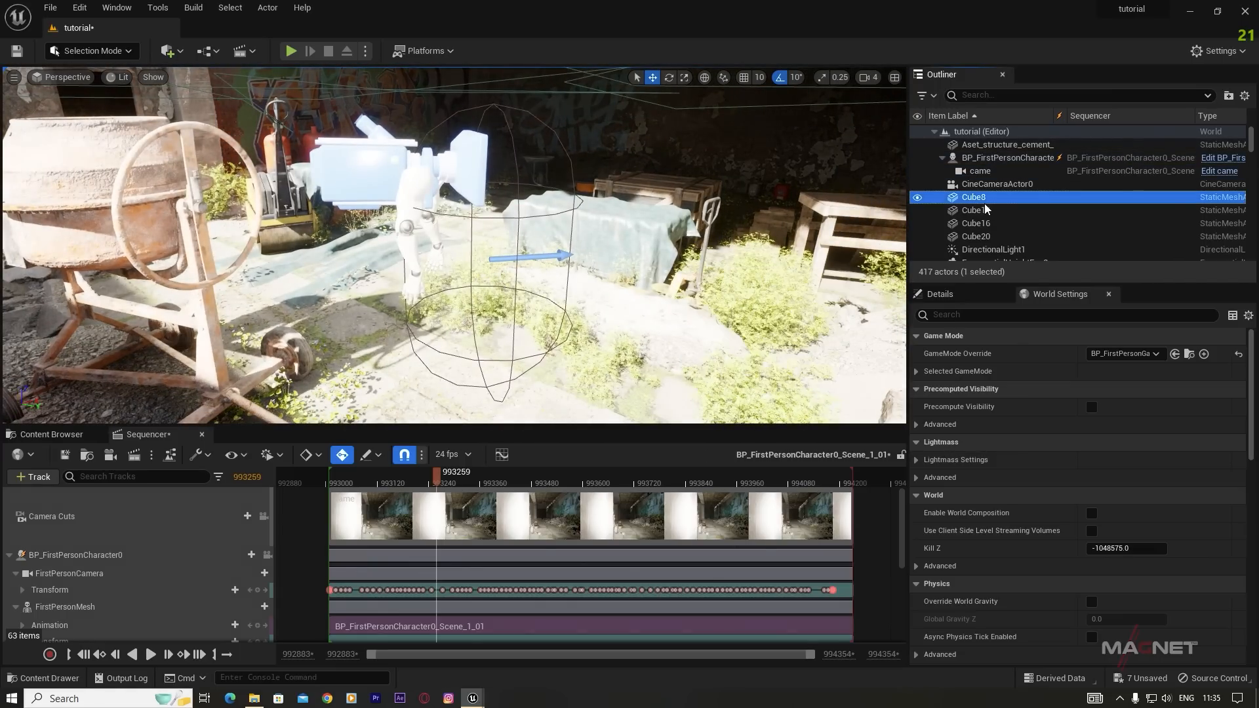
scroll(41, 585, down, 4)
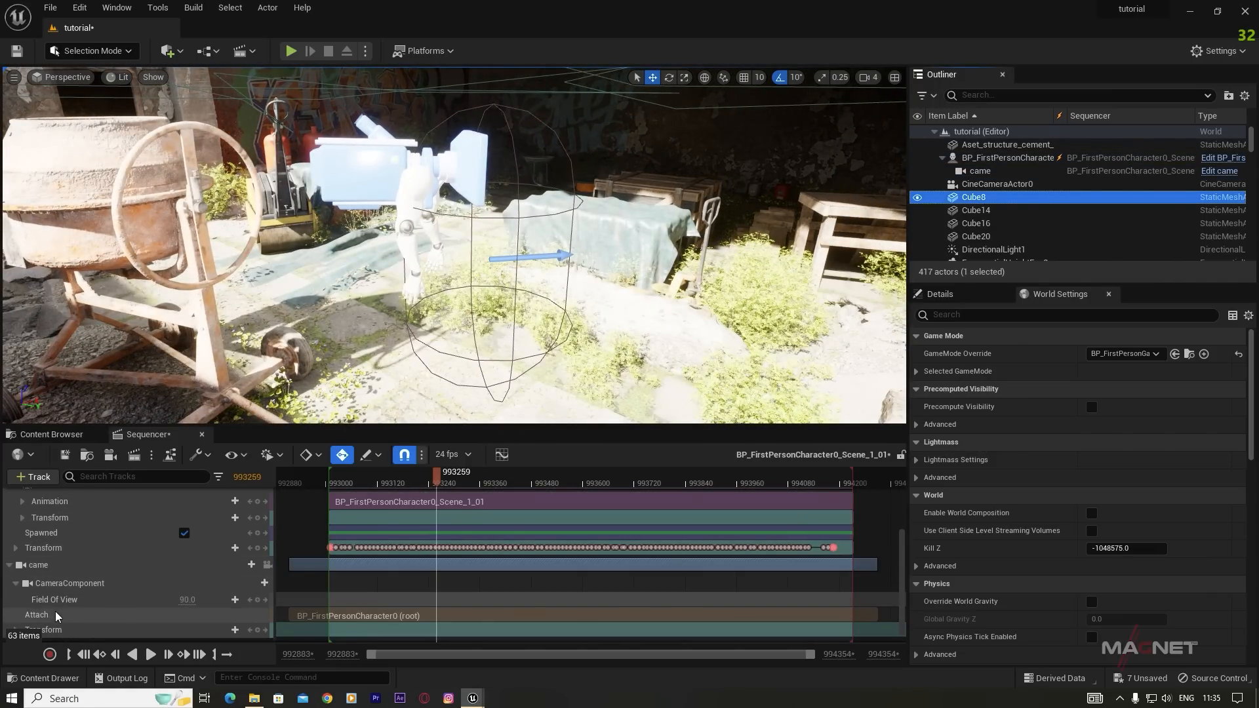
click(40, 565)
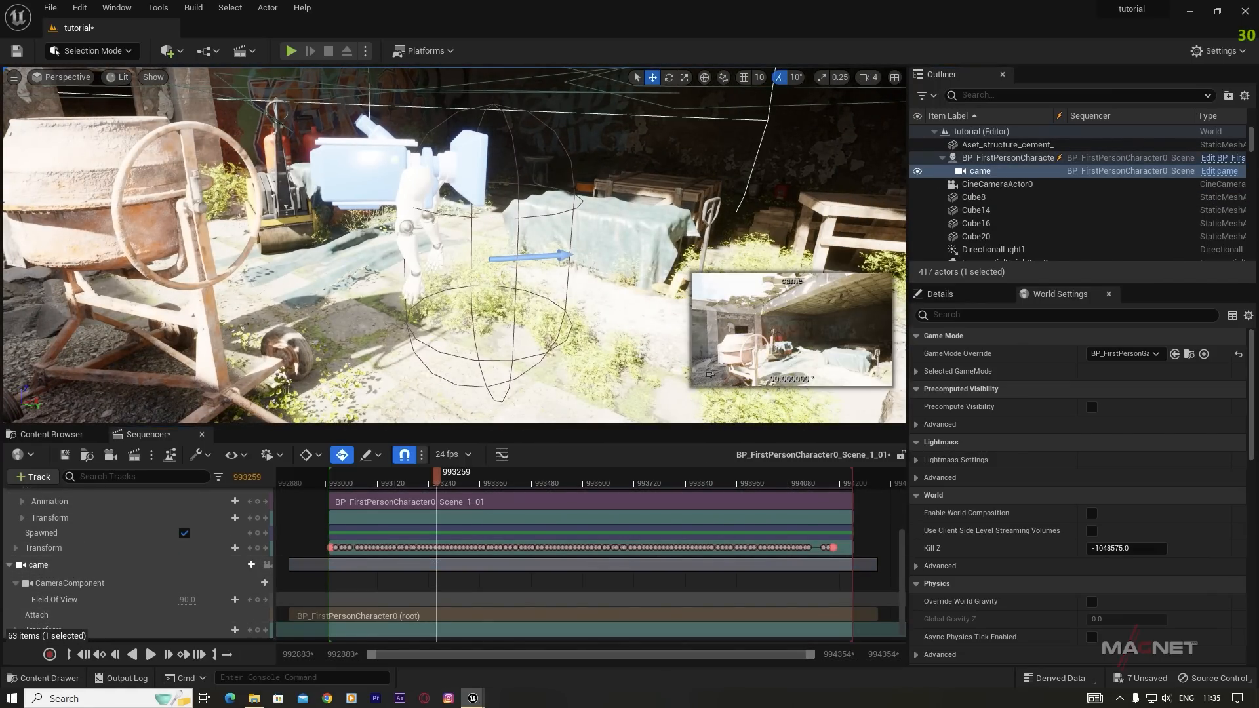
key(f)
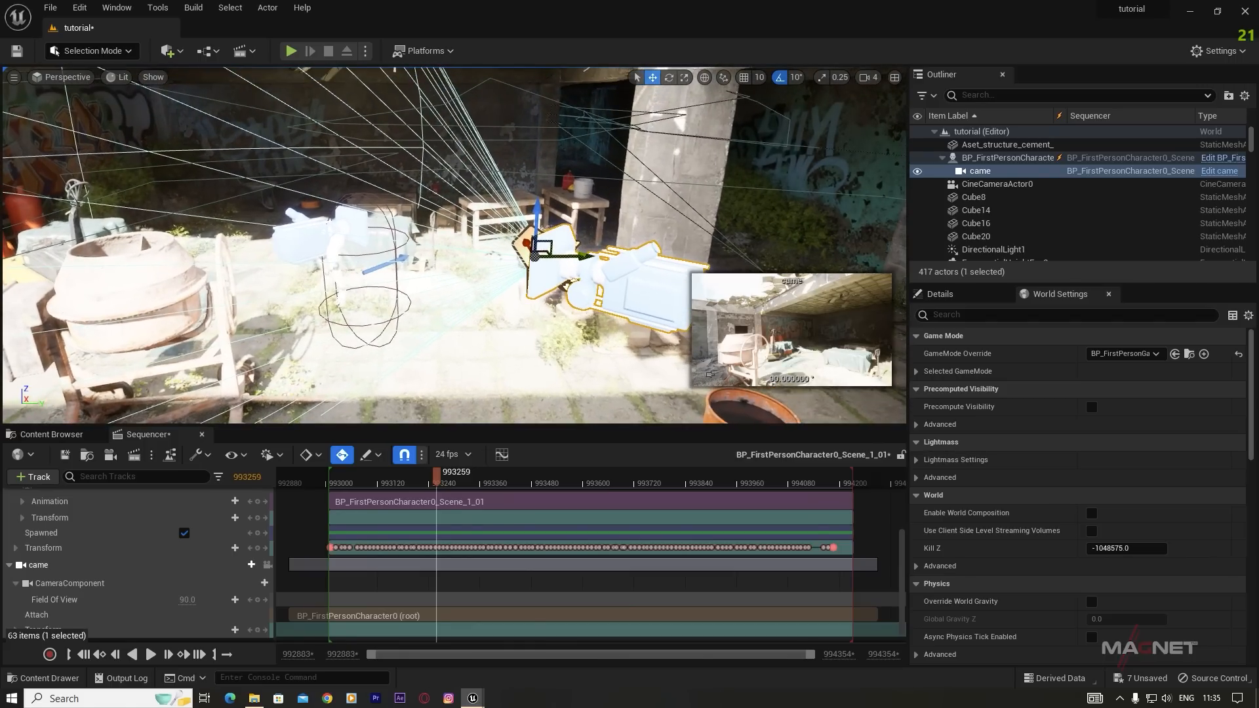
Step: Move came along its axes from beside the pillar to the recorded character's head near the concrete mixer
drag(585, 258, 302, 273)
key(e)
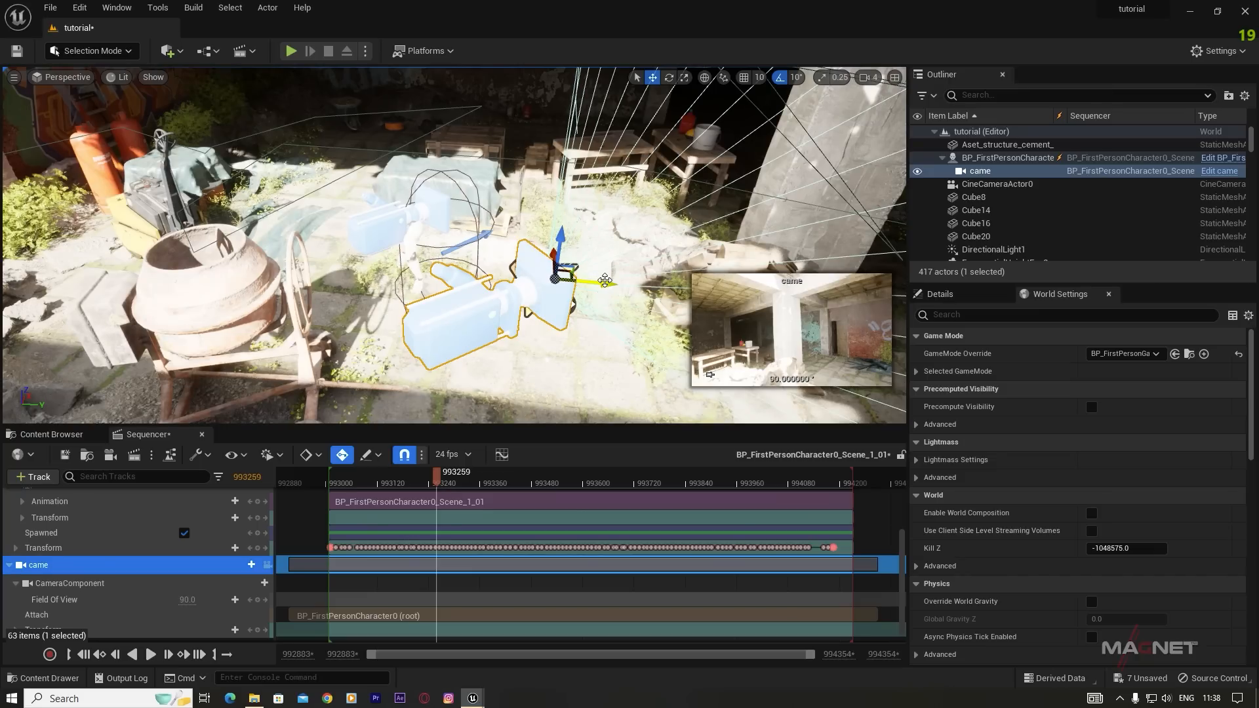
drag(559, 287, 360, 283)
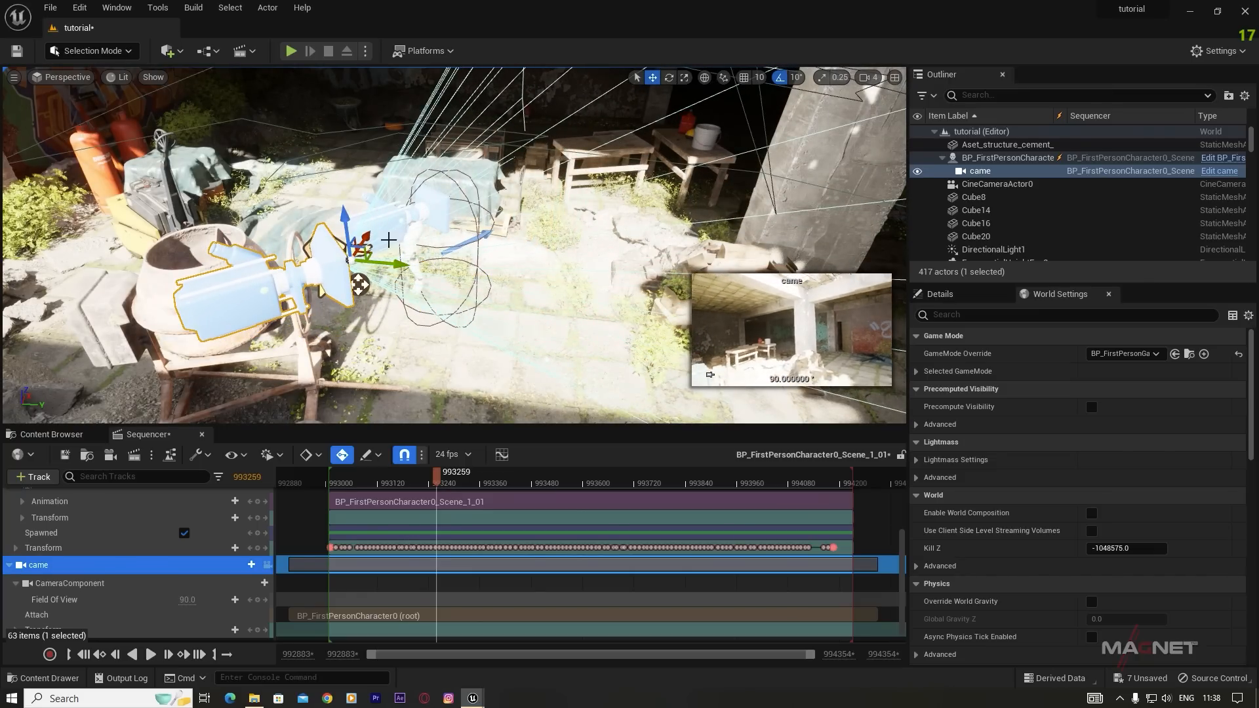
drag(364, 240, 411, 198)
right_drag(454, 262, 313, 240)
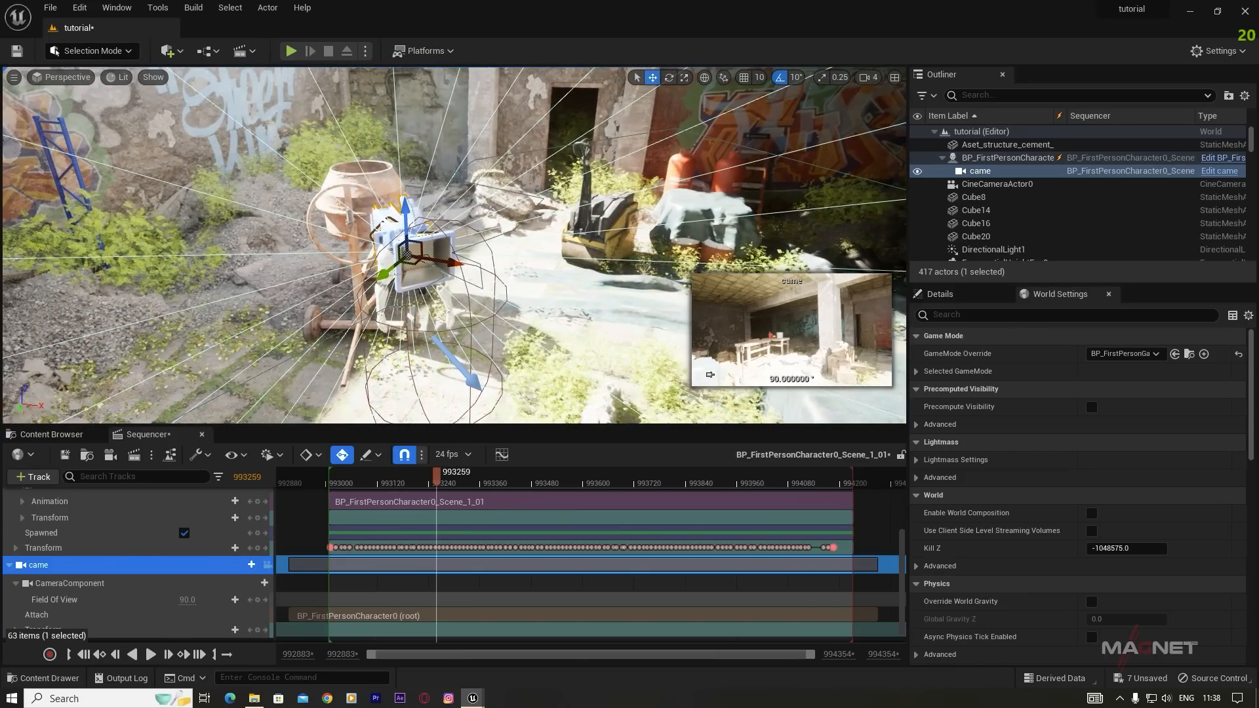
Step: Fine-tune came's position with small shifts along X and Y so it lines up with the character's head
drag(448, 261, 476, 266)
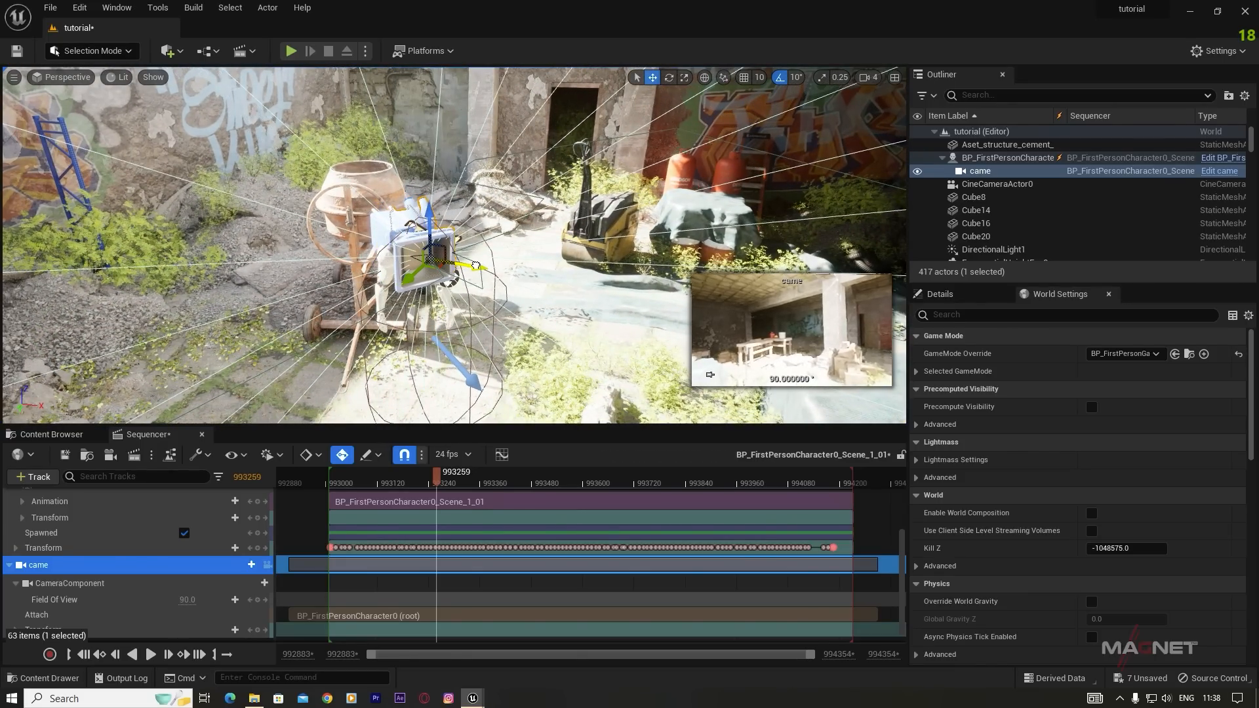
drag(405, 281, 393, 293)
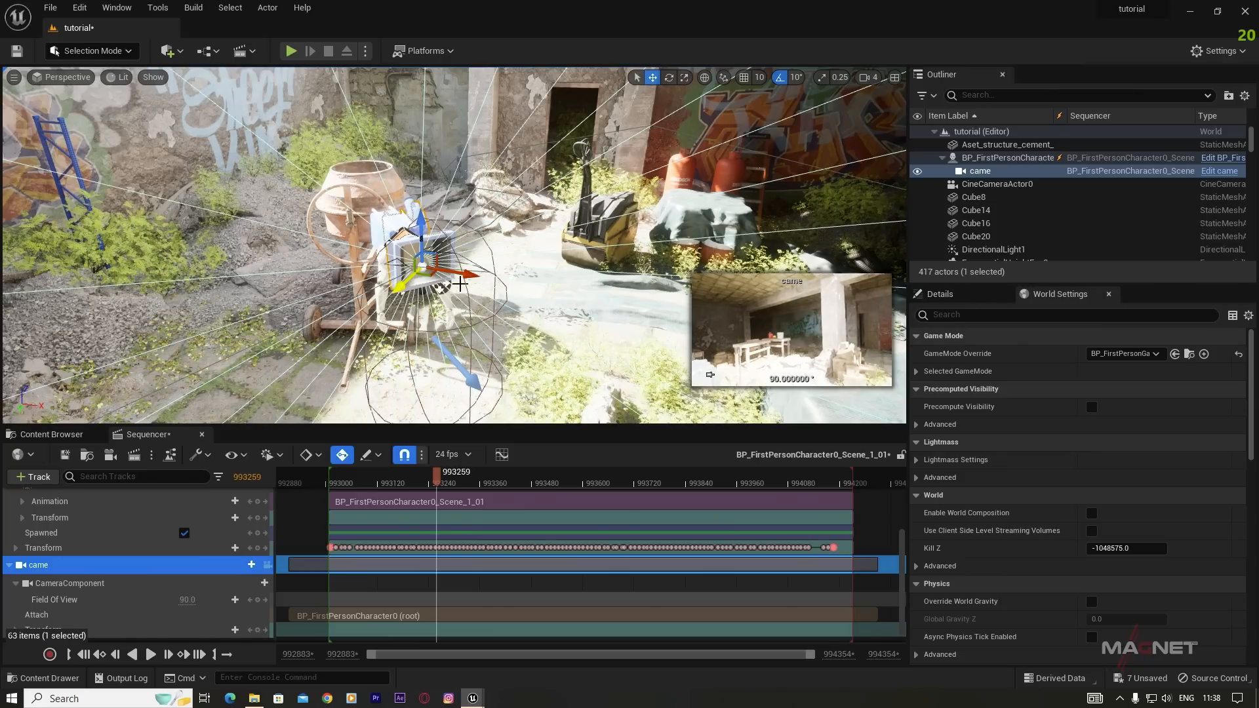
drag(467, 273, 481, 275)
right_drag(499, 336, 500, 371)
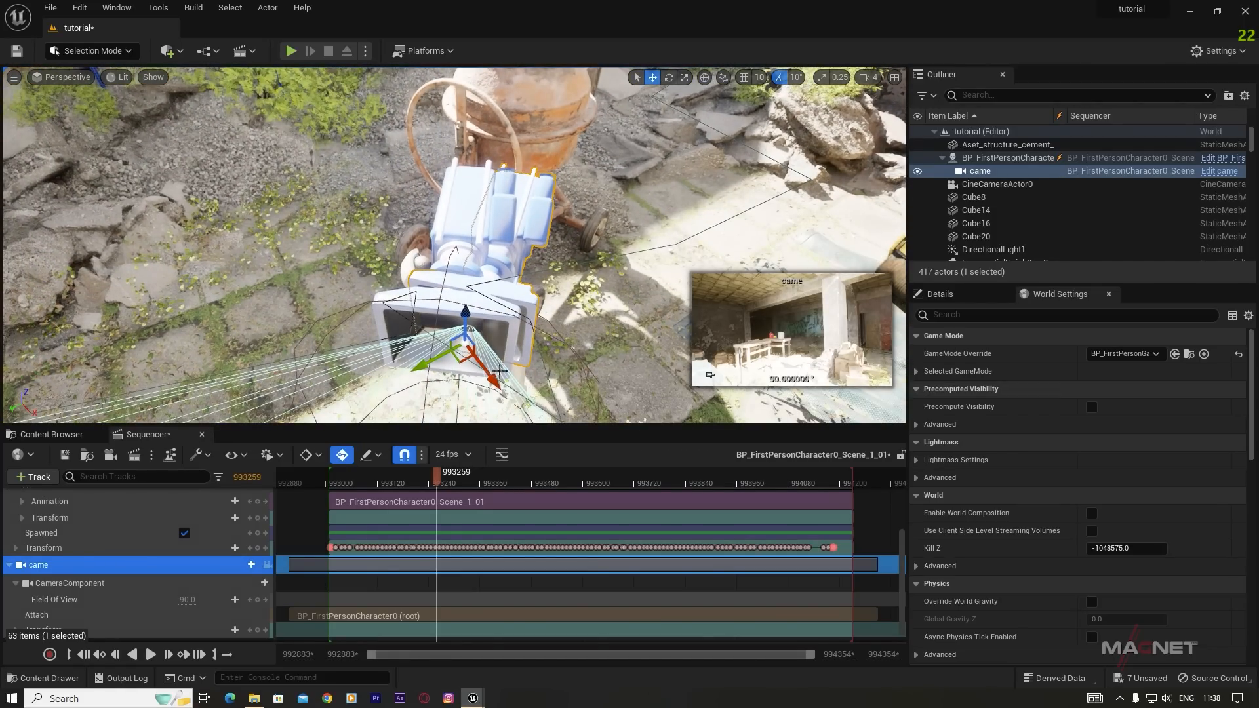
drag(374, 392, 538, 414)
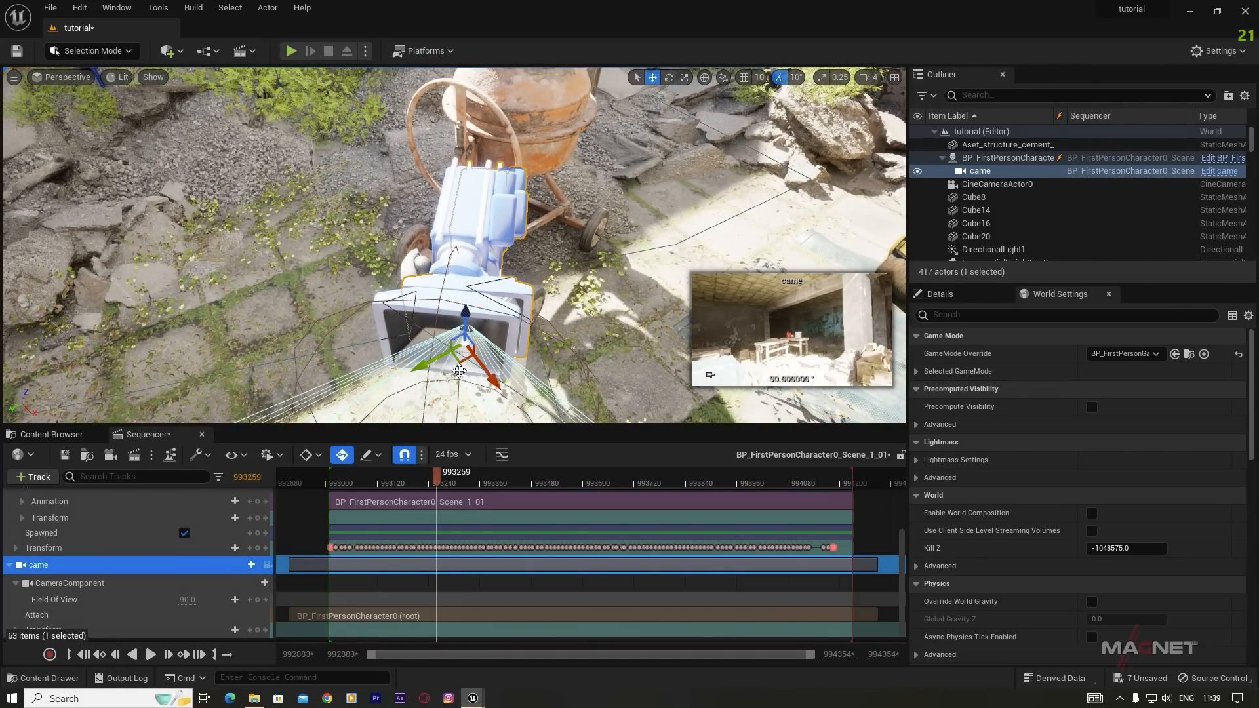
drag(409, 368, 388, 371)
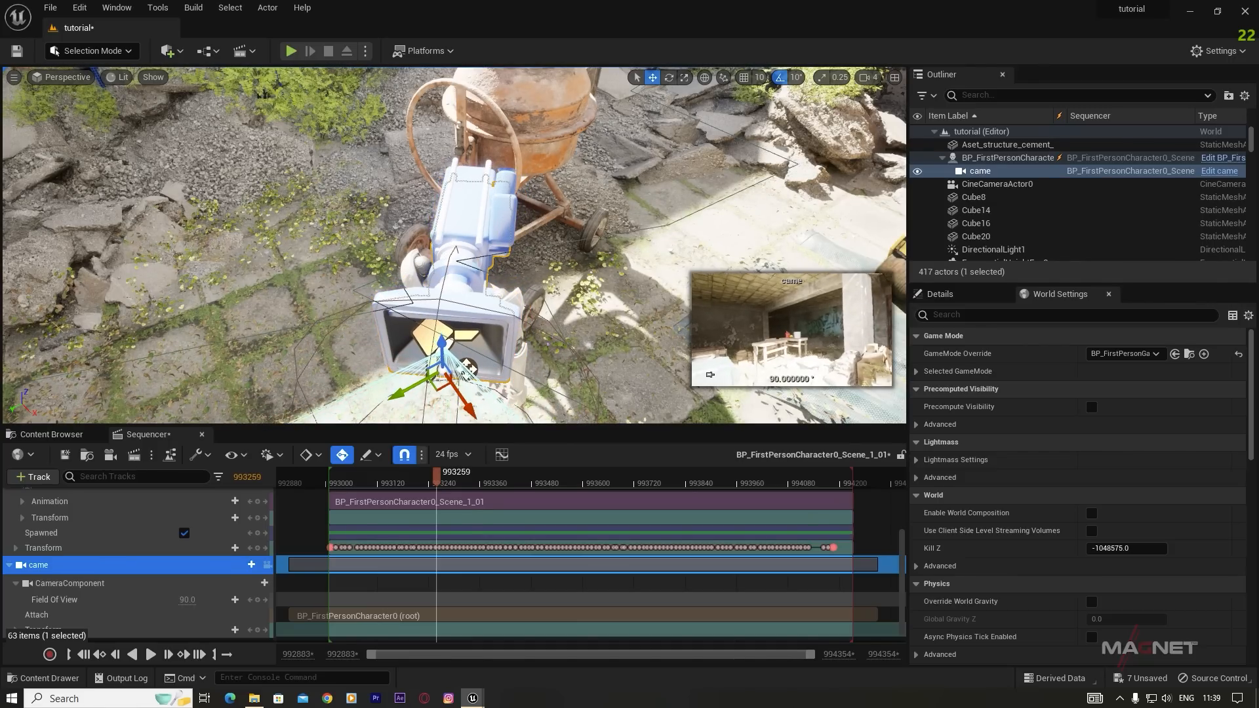
Step: View the scene through came and set its CameraComponent Field Of View to about 106.83, checking around frame 993141
right_drag(454, 263, 407, 229)
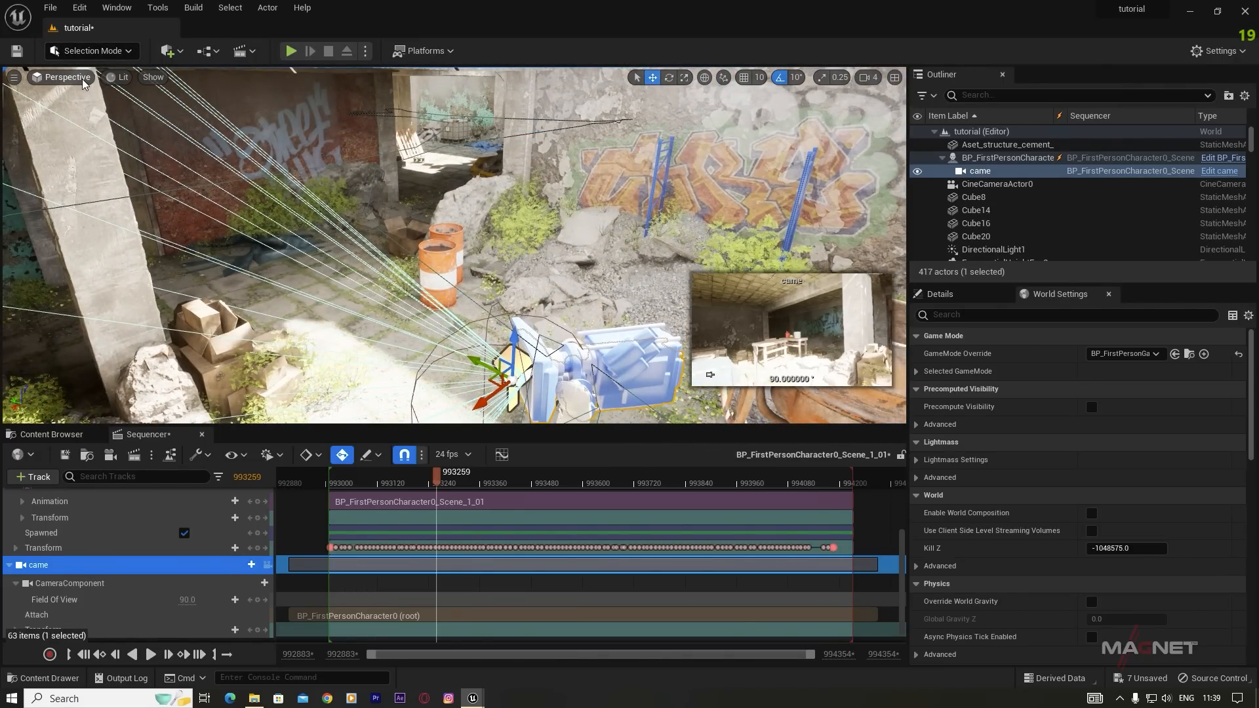
click(65, 77)
click(91, 237)
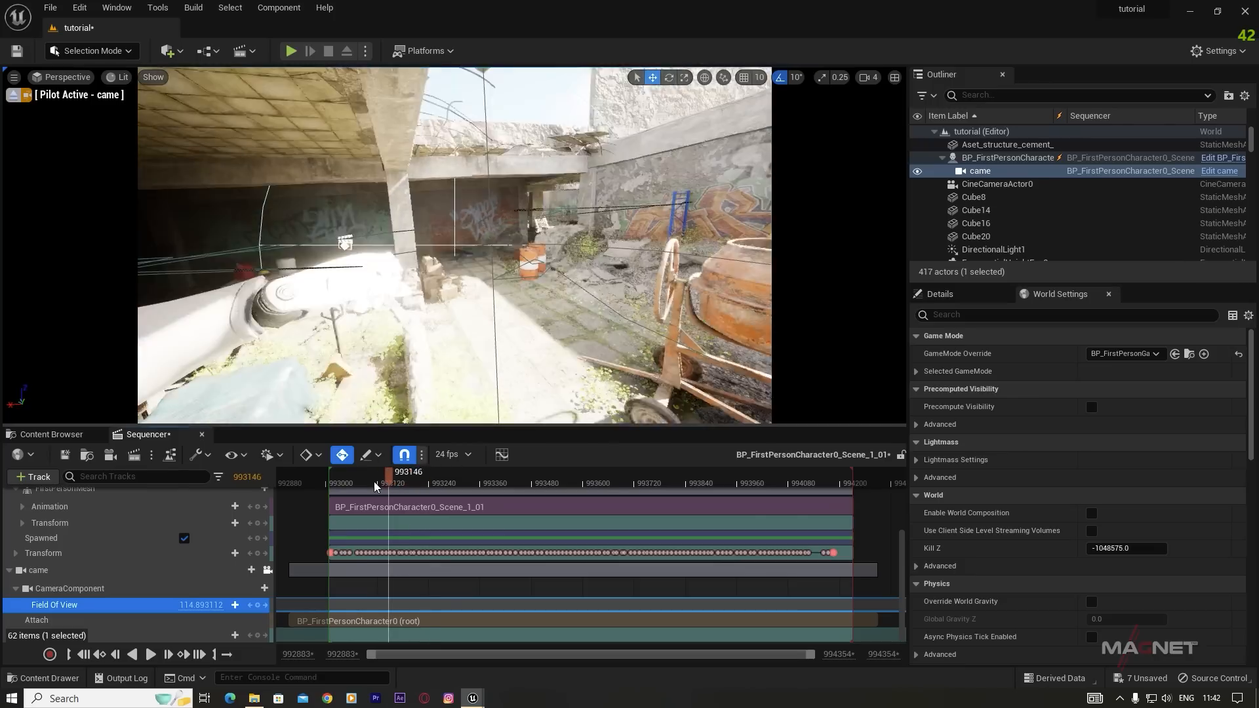
click(374, 483)
drag(375, 483, 386, 482)
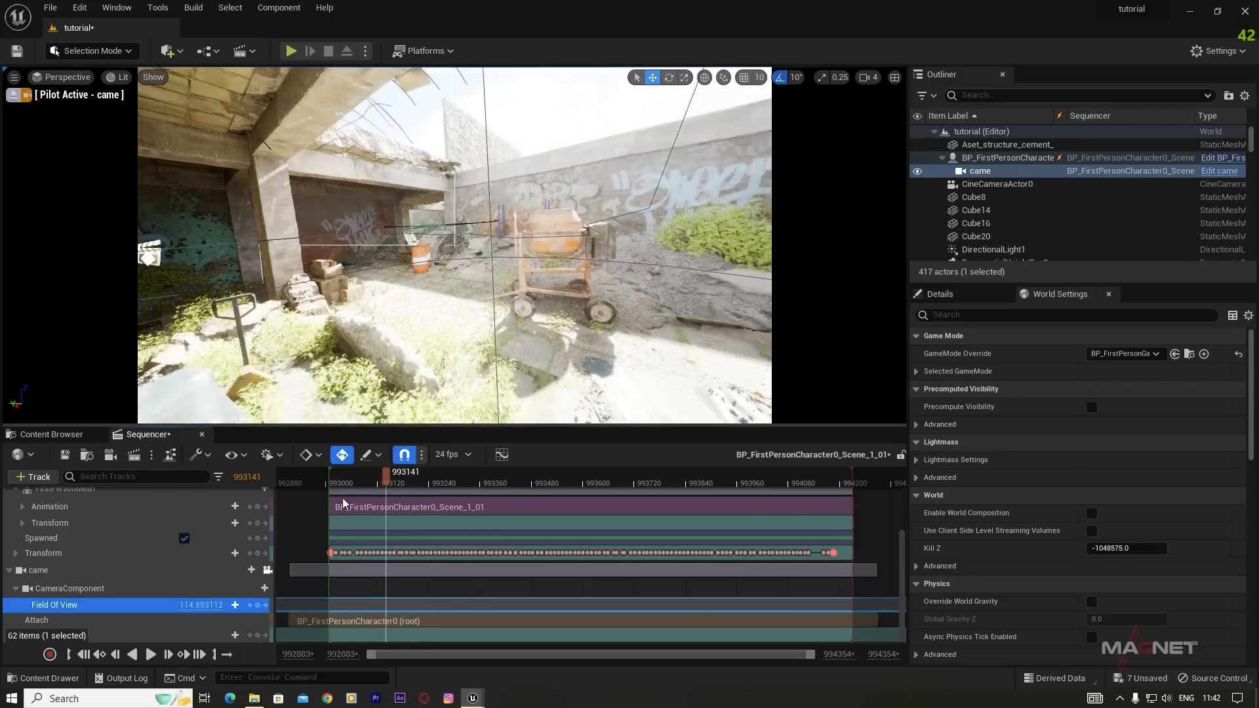
mouse_move(210, 604)
mouse_down()
mouse_move(194, 604)
mouse_move(226, 604)
mouse_up()
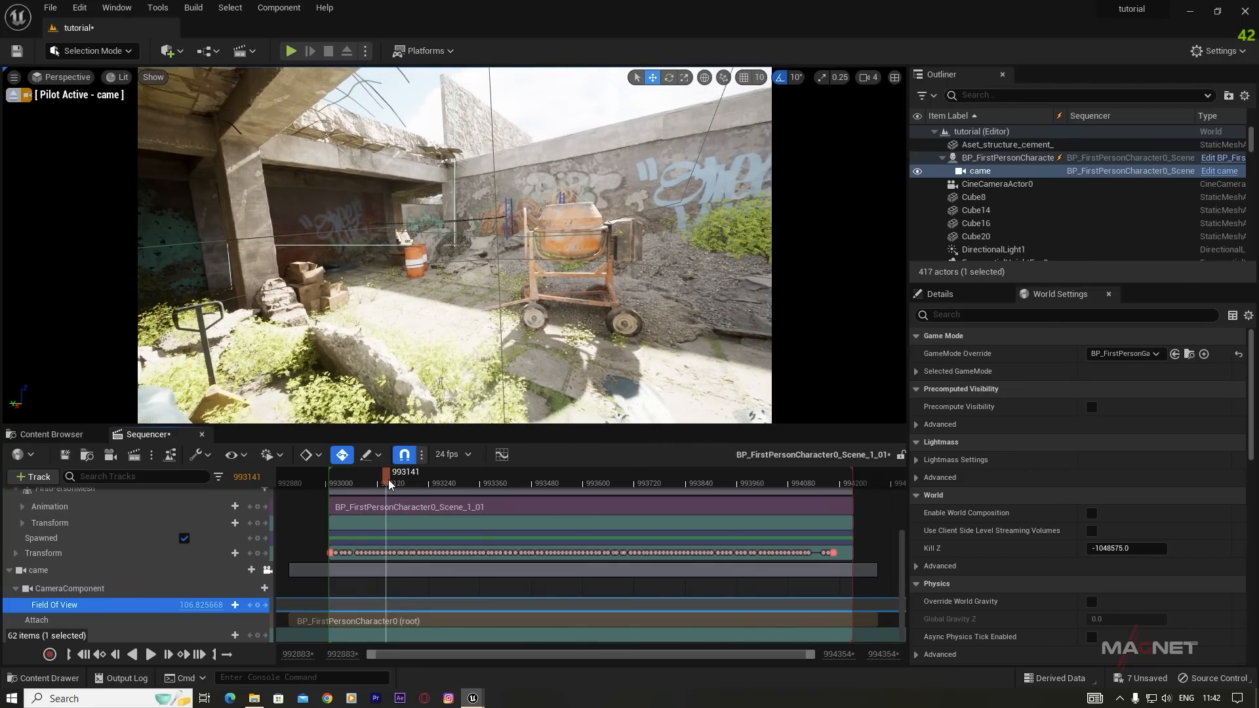
Step: At frame 993036, add came's SpotLight component with an Intensity track to the sequence and set the intensity to about 255.67
drag(389, 483, 342, 485)
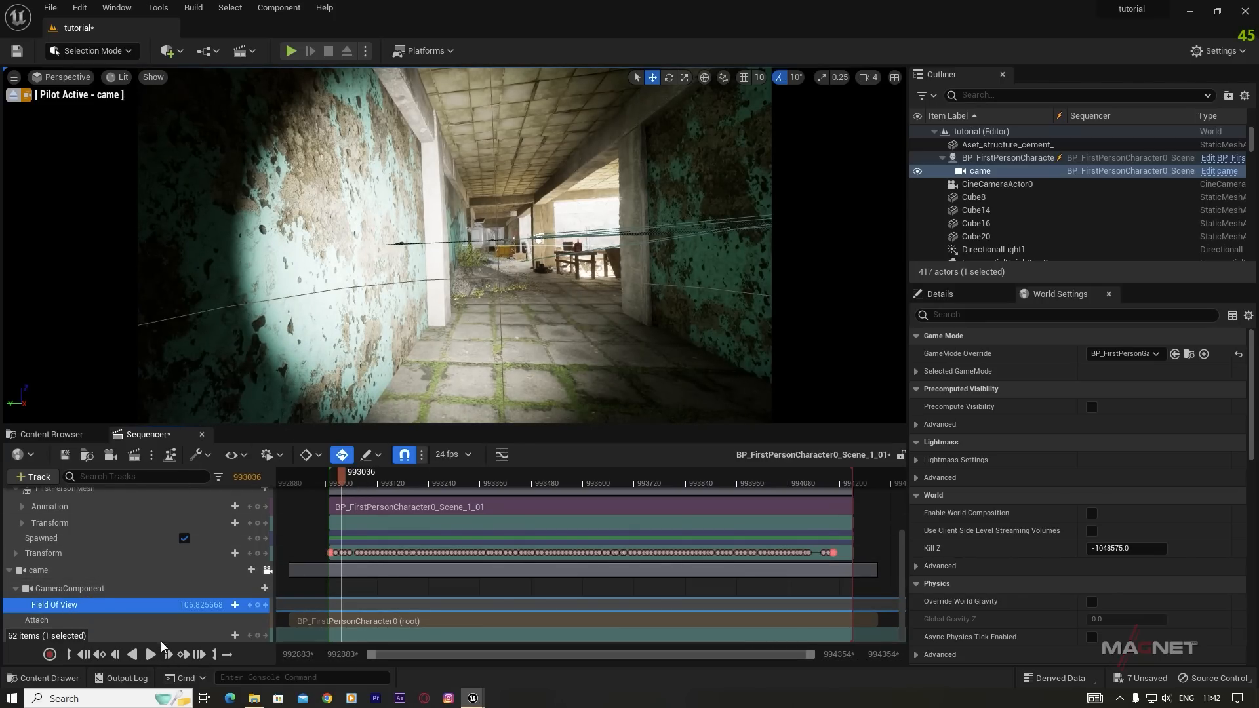
click(44, 573)
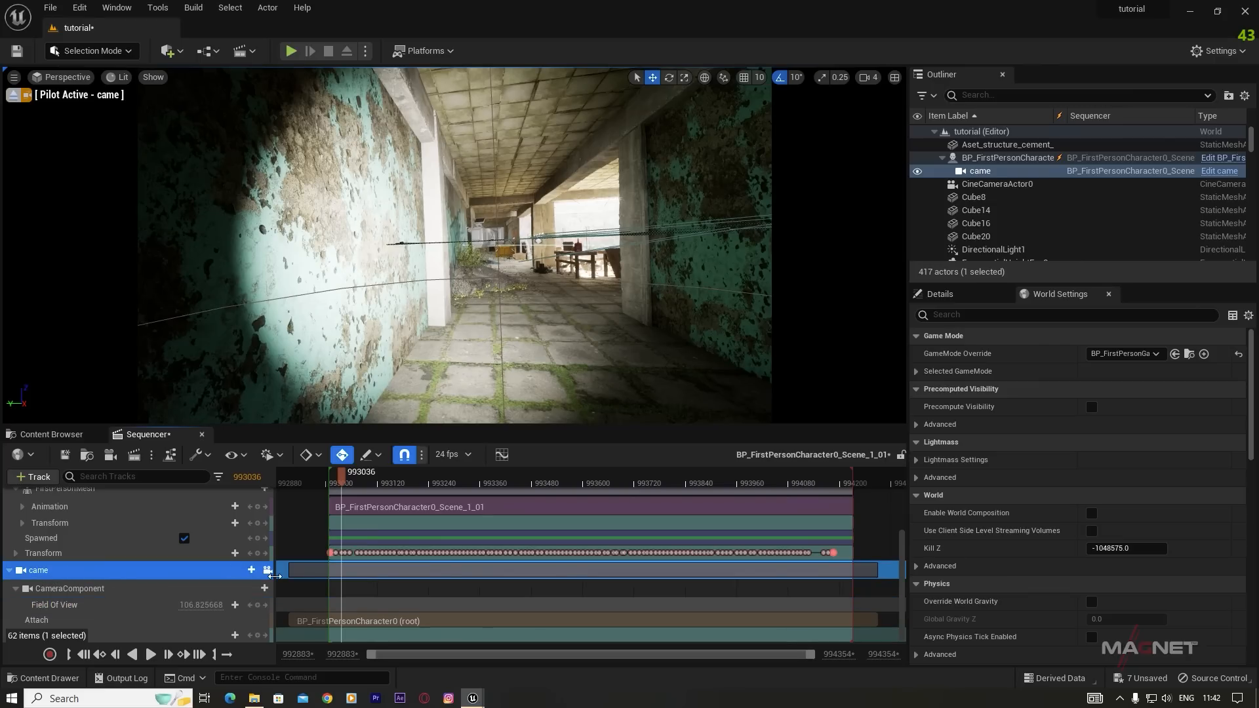
click(244, 570)
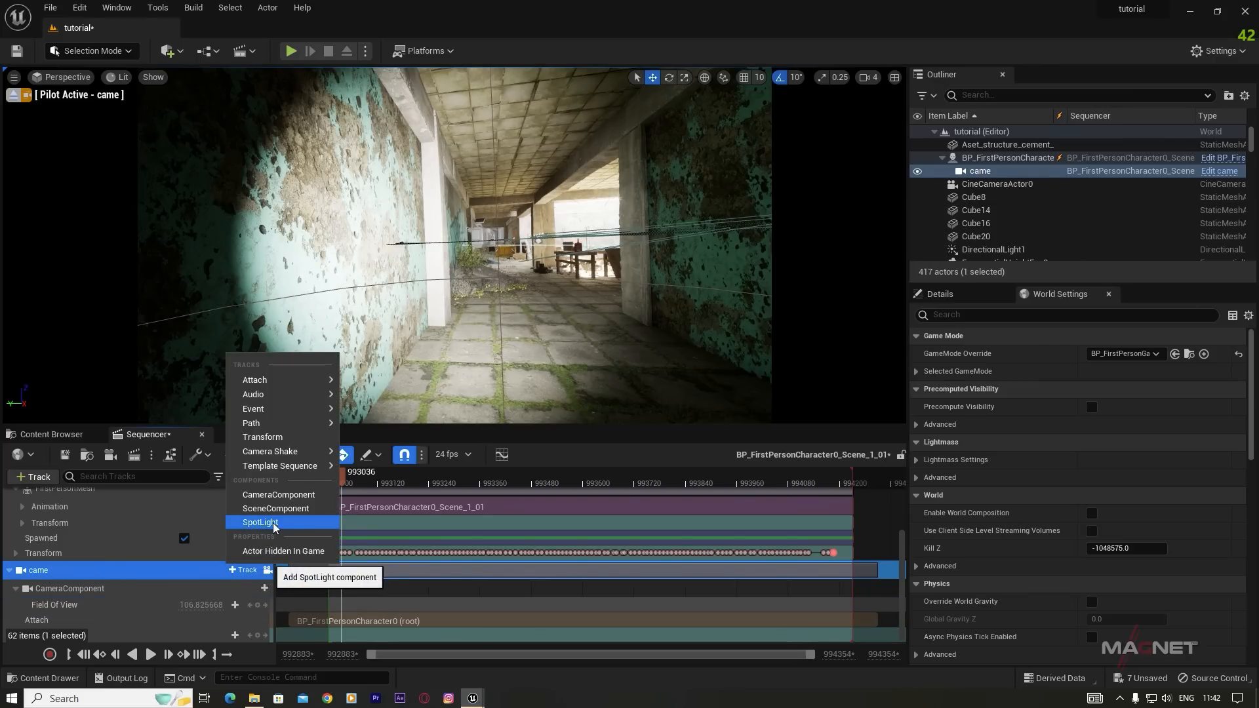
click(263, 523)
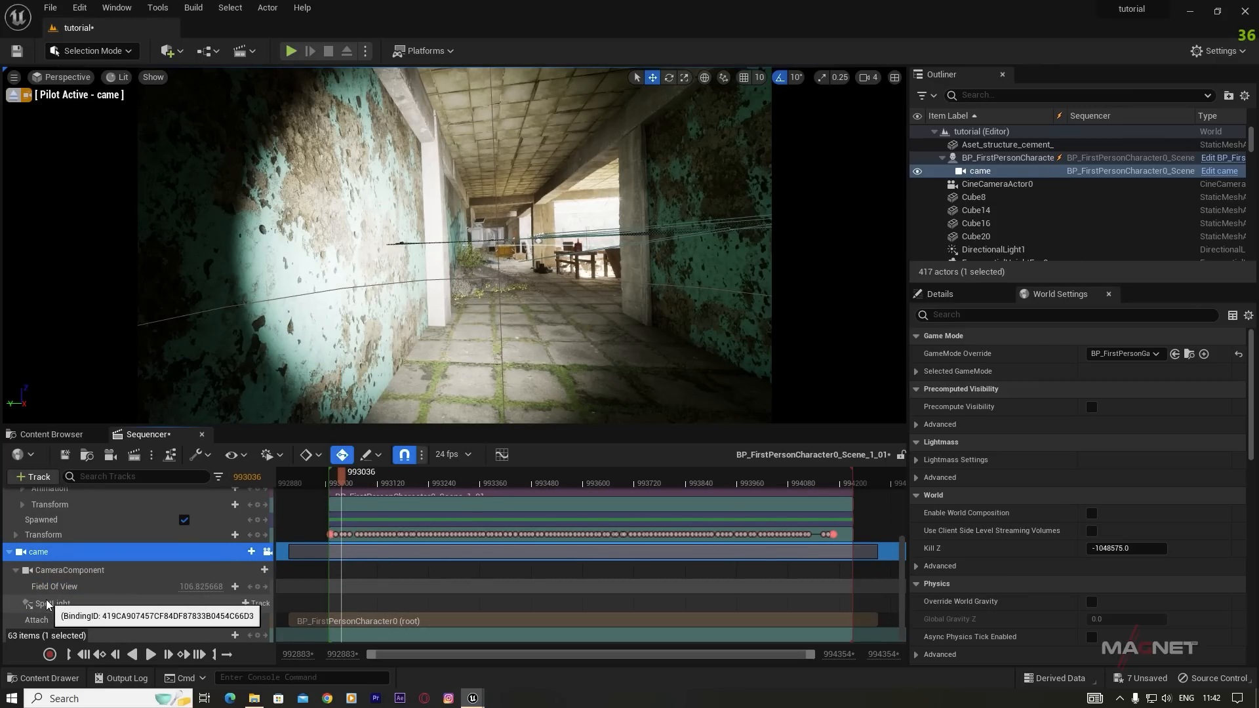
click(183, 607)
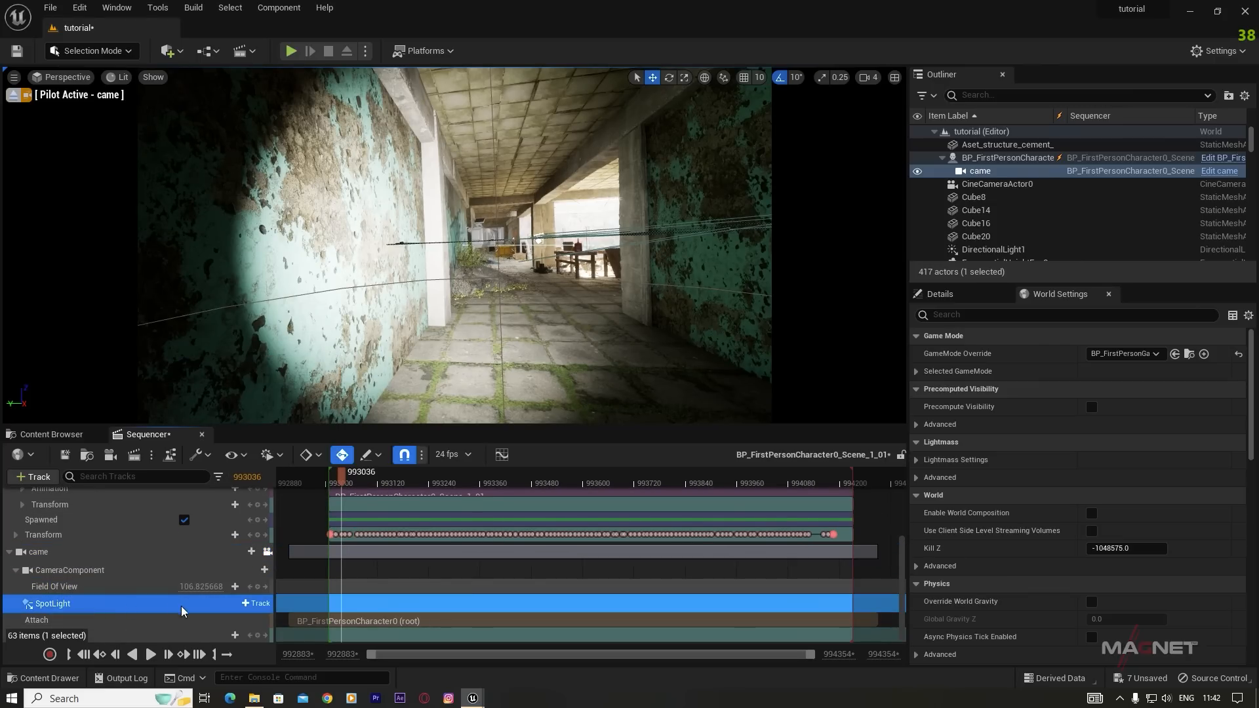
click(256, 604)
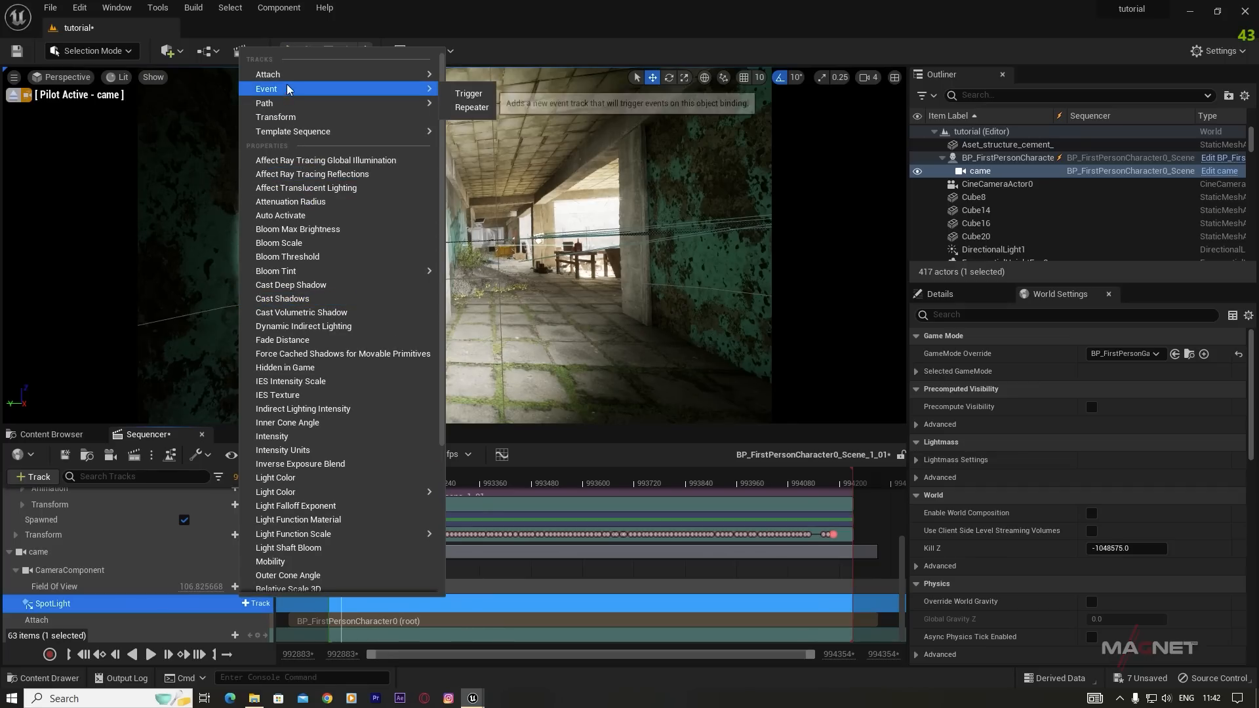
click(281, 437)
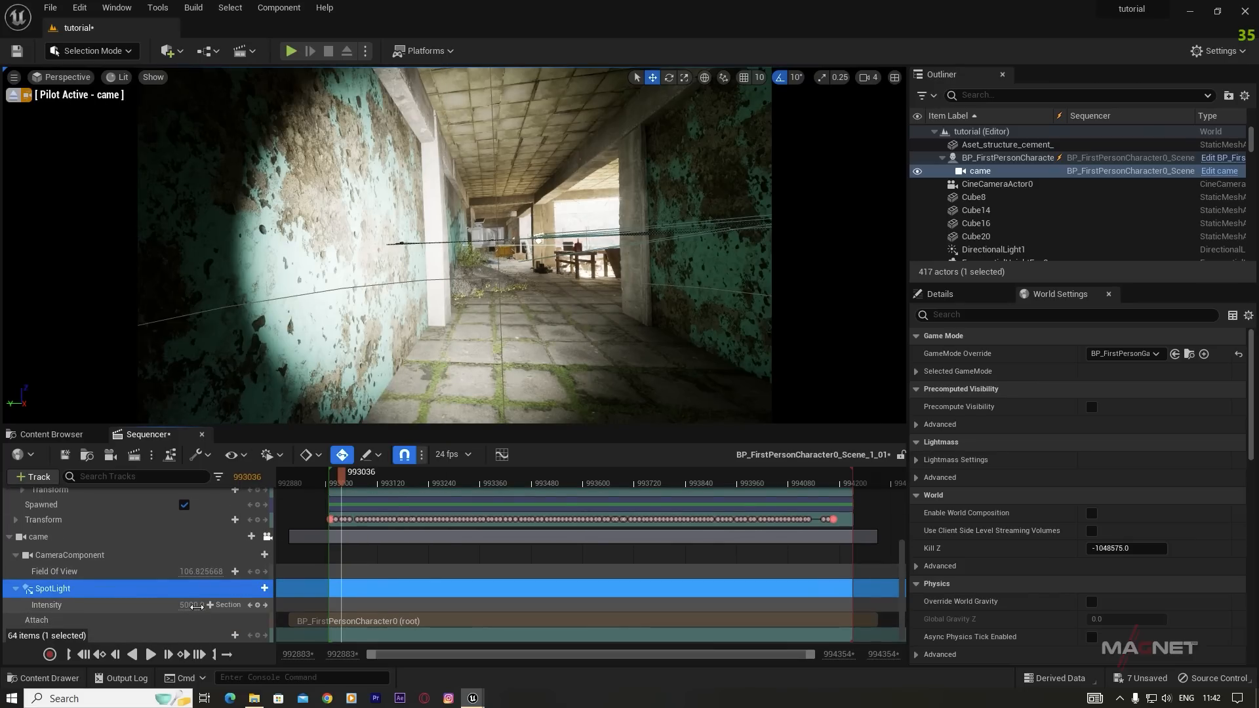
drag(210, 604, 167, 604)
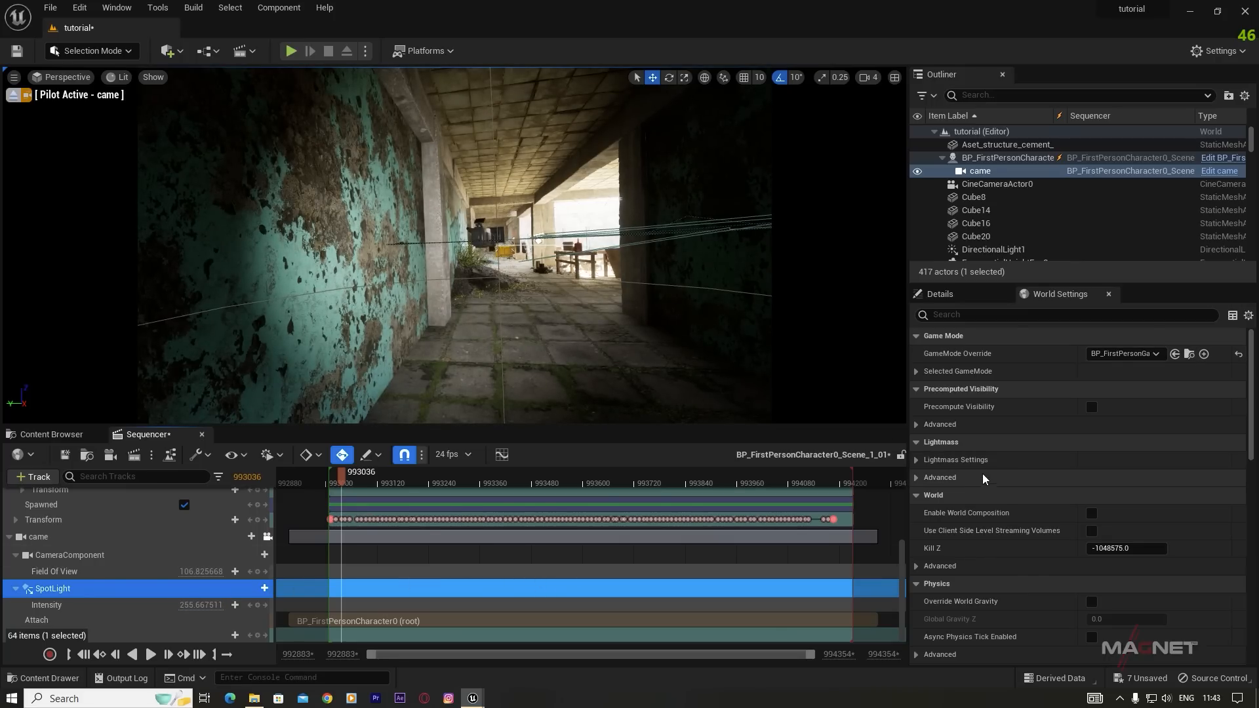
Step: Set the SpotLight's attenuation radius to about 646.56, inner cone angle to about 30.7 and outer cone angle to about 51.56
click(931, 295)
scroll(1010, 554, up, 2)
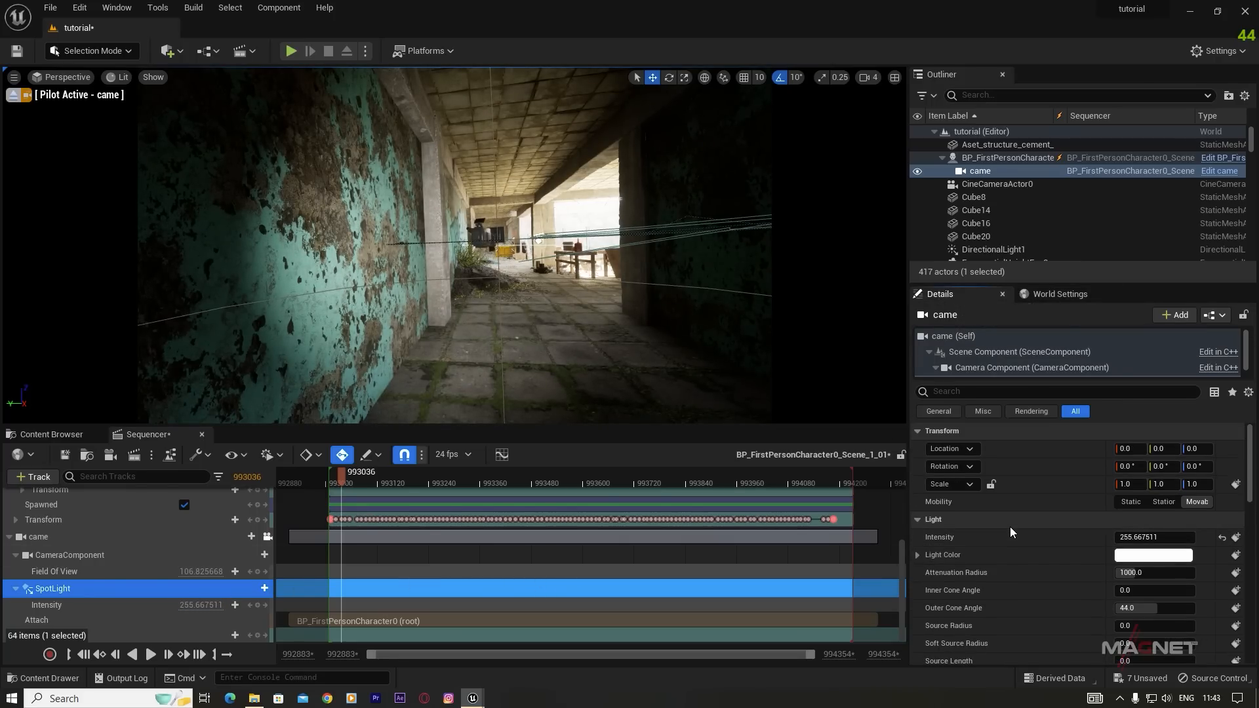
scroll(1049, 550, down, 1)
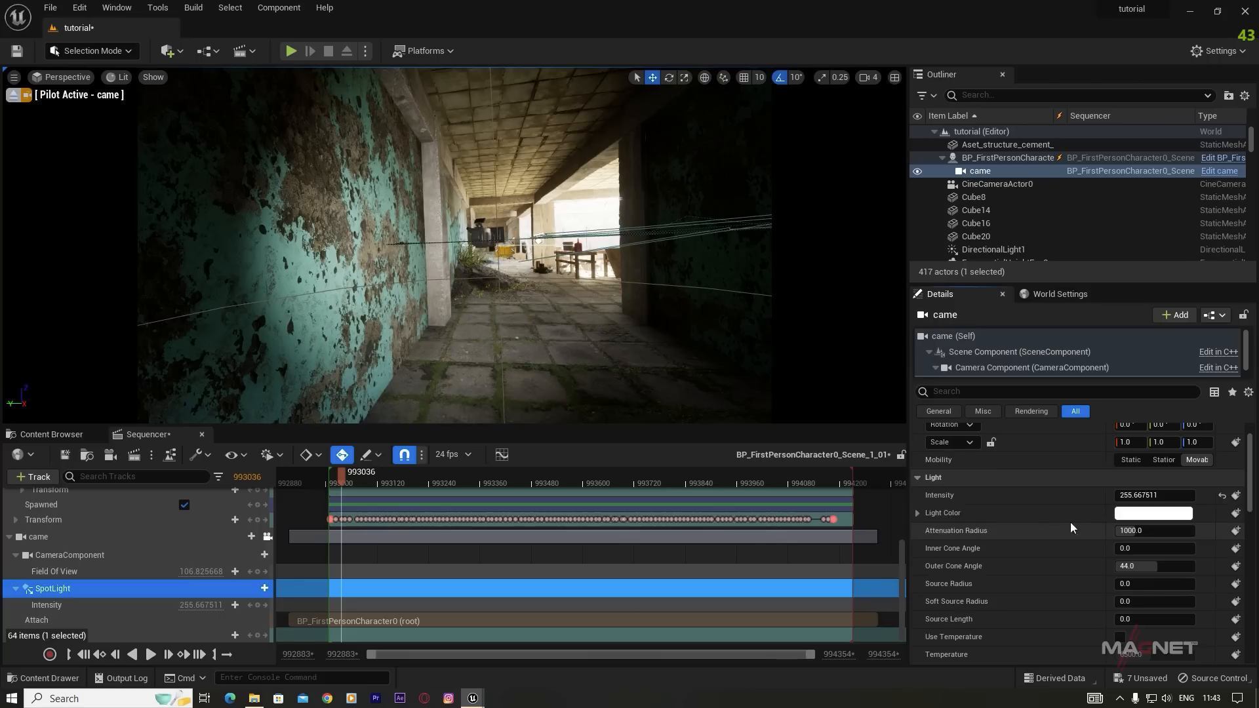
scroll(938, 574, up, 1)
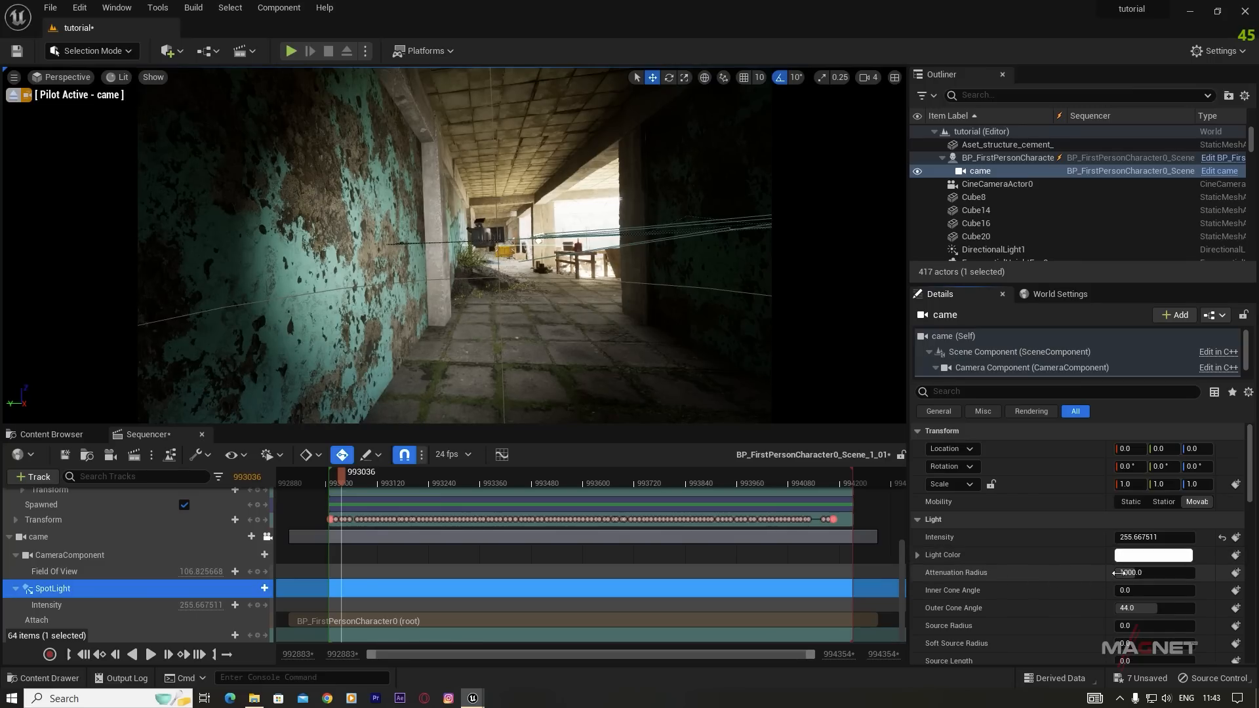
drag(1137, 572, 1117, 572)
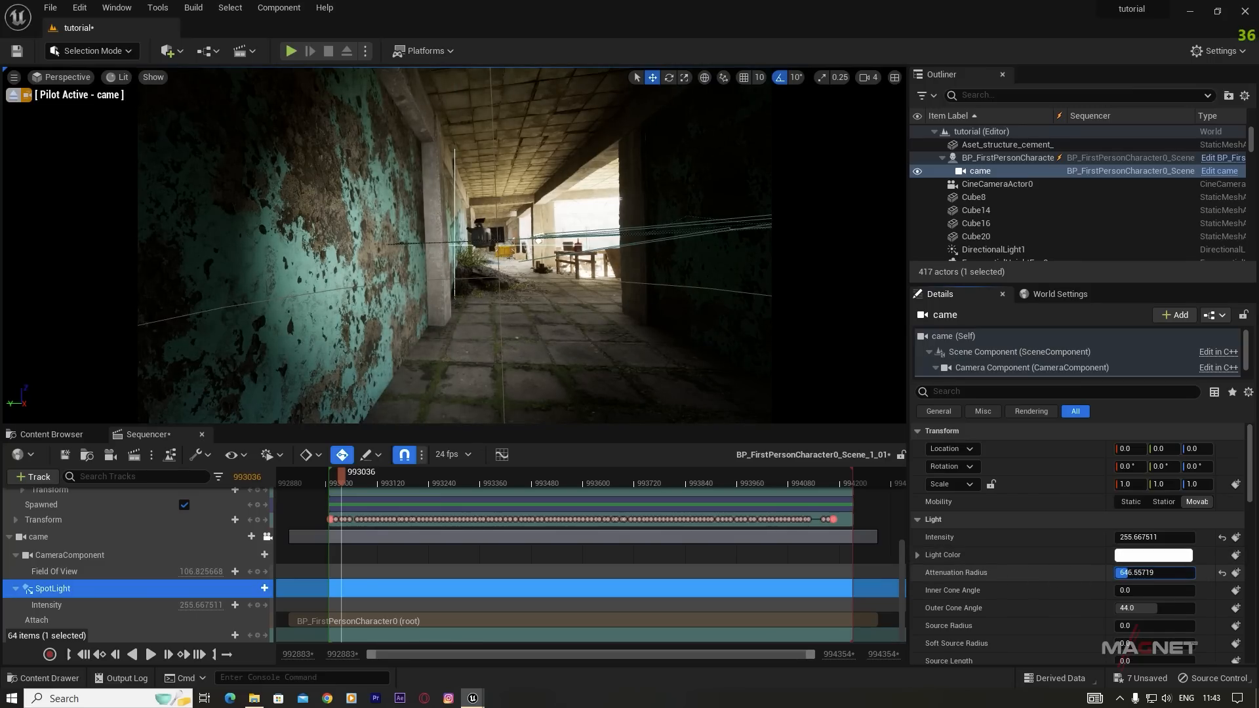
scroll(1017, 616, down, 2)
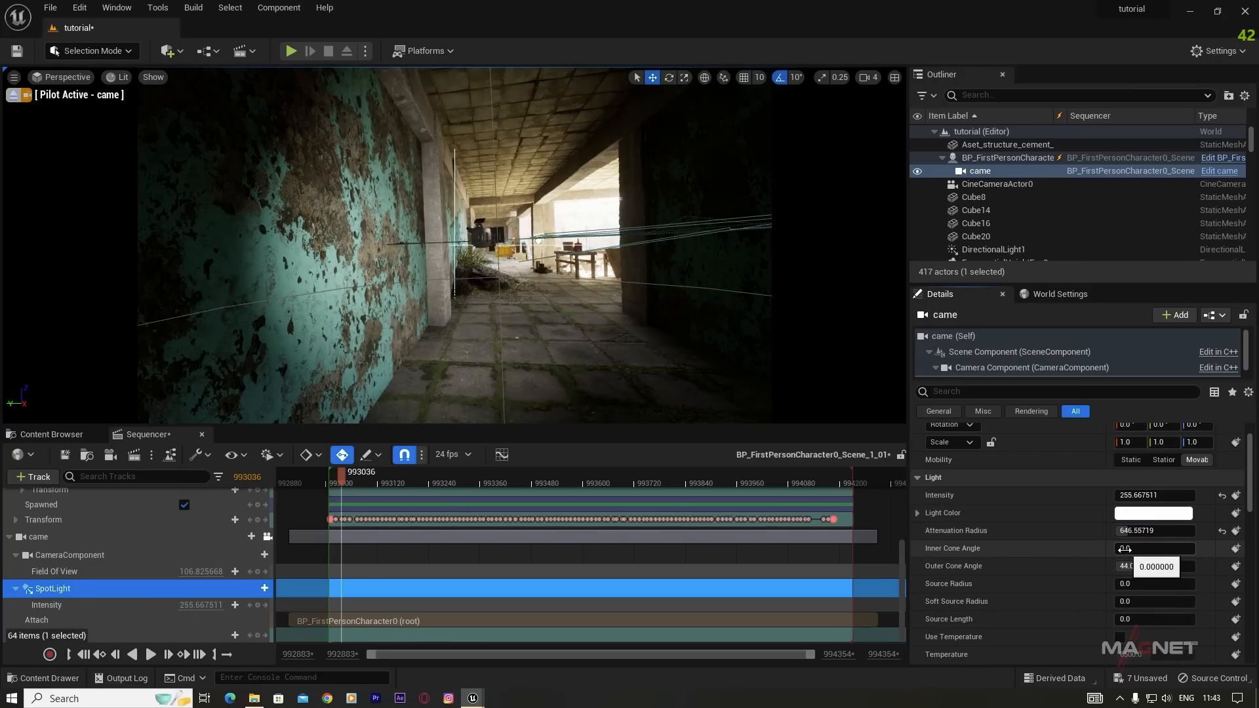
drag(1128, 548, 1167, 548)
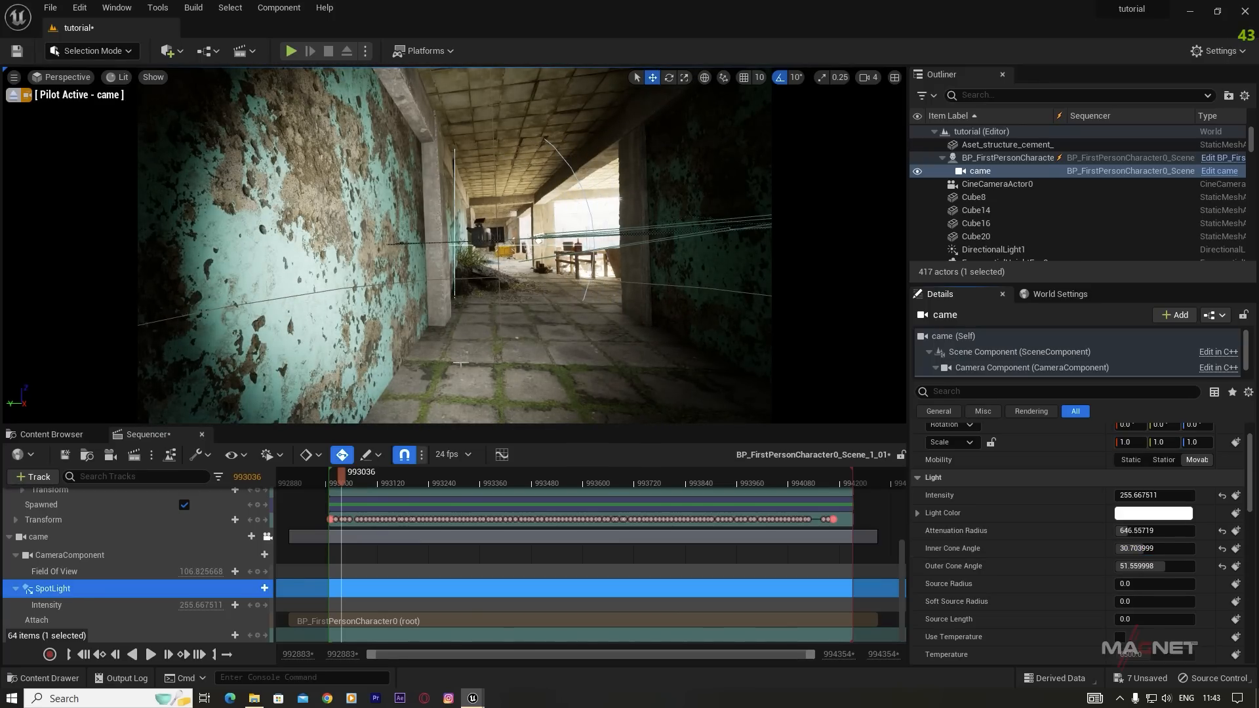
Step: Add a Transform track to the SpotLight, adjust its rotation pitch and scrub to frame 993117 to check the light
click(246, 589)
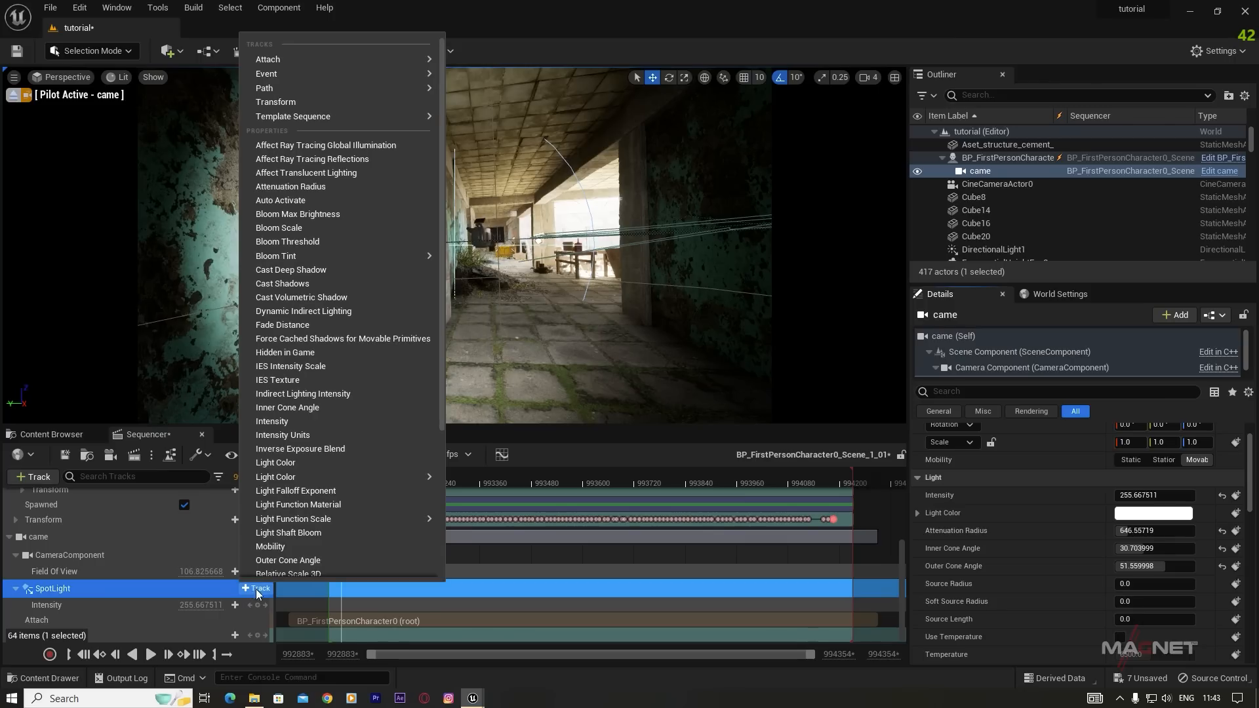
click(298, 101)
scroll(211, 546, down, 1)
click(22, 603)
scroll(105, 593, down, 1)
click(29, 595)
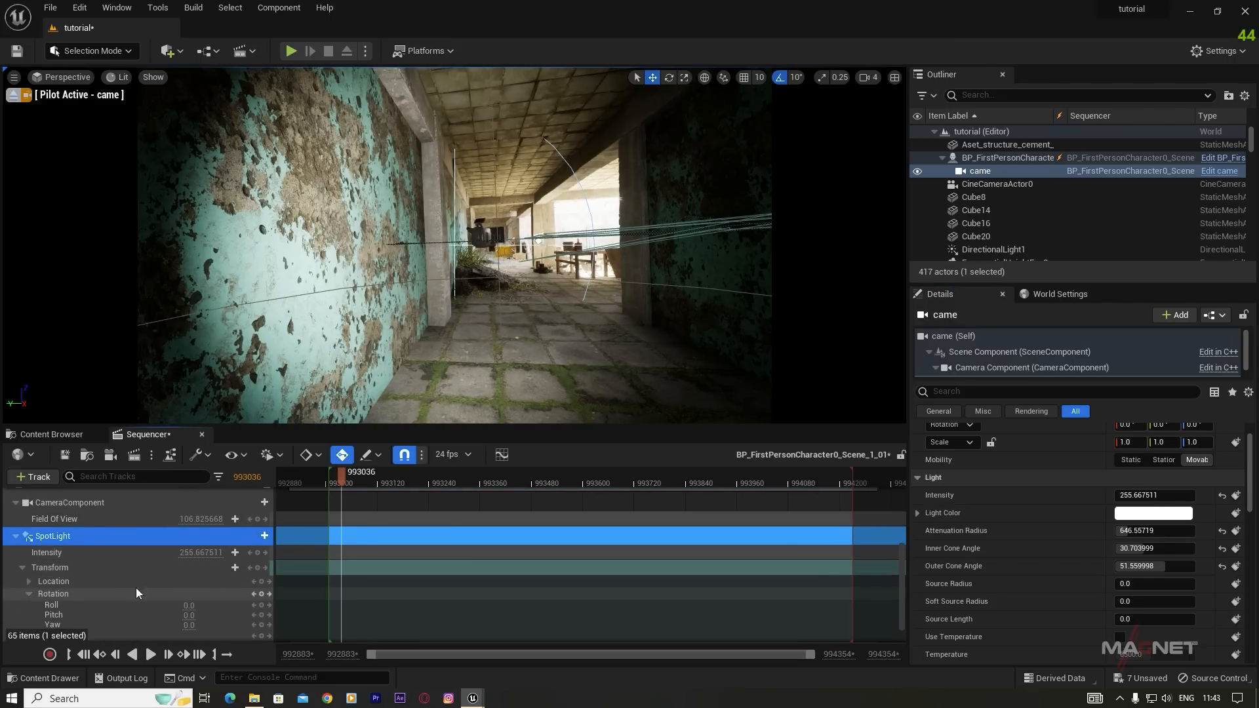
scroll(151, 600, down, 1)
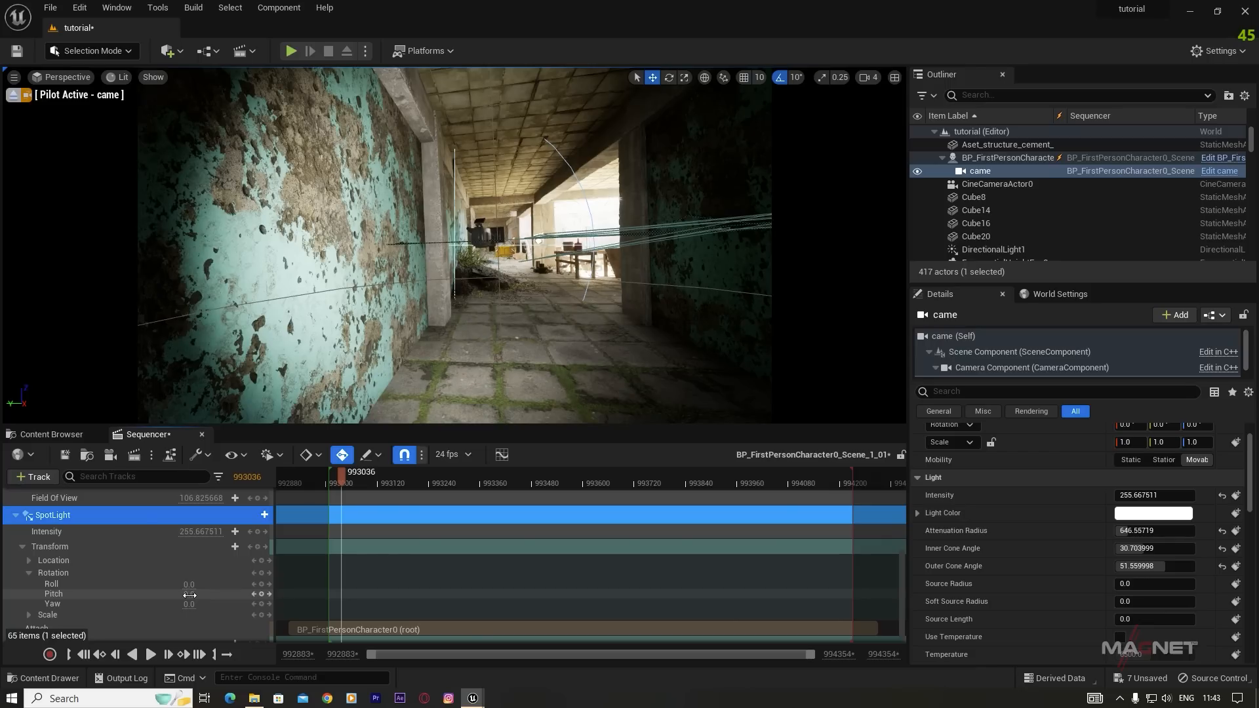
drag(191, 594, 122, 594)
drag(357, 487, 373, 486)
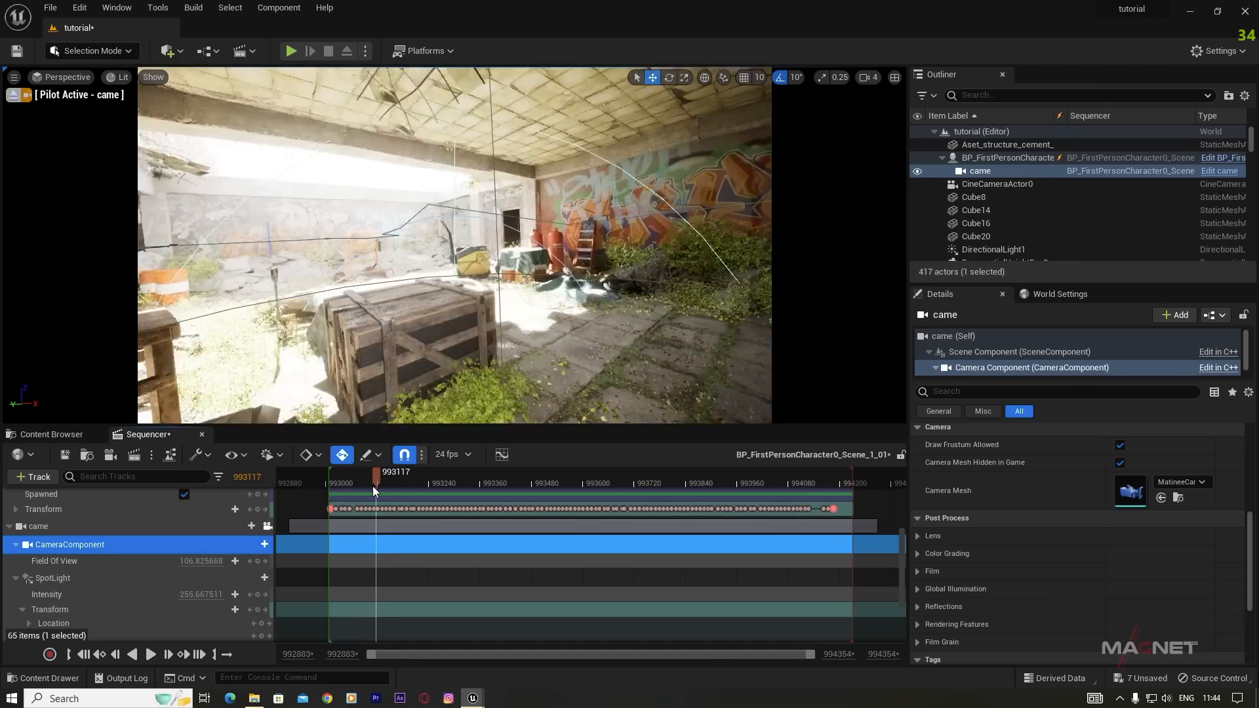
Step: Play the sequence on to frame 993162, and set the bloom method in came's post process lens settings to Convolution
key(space)
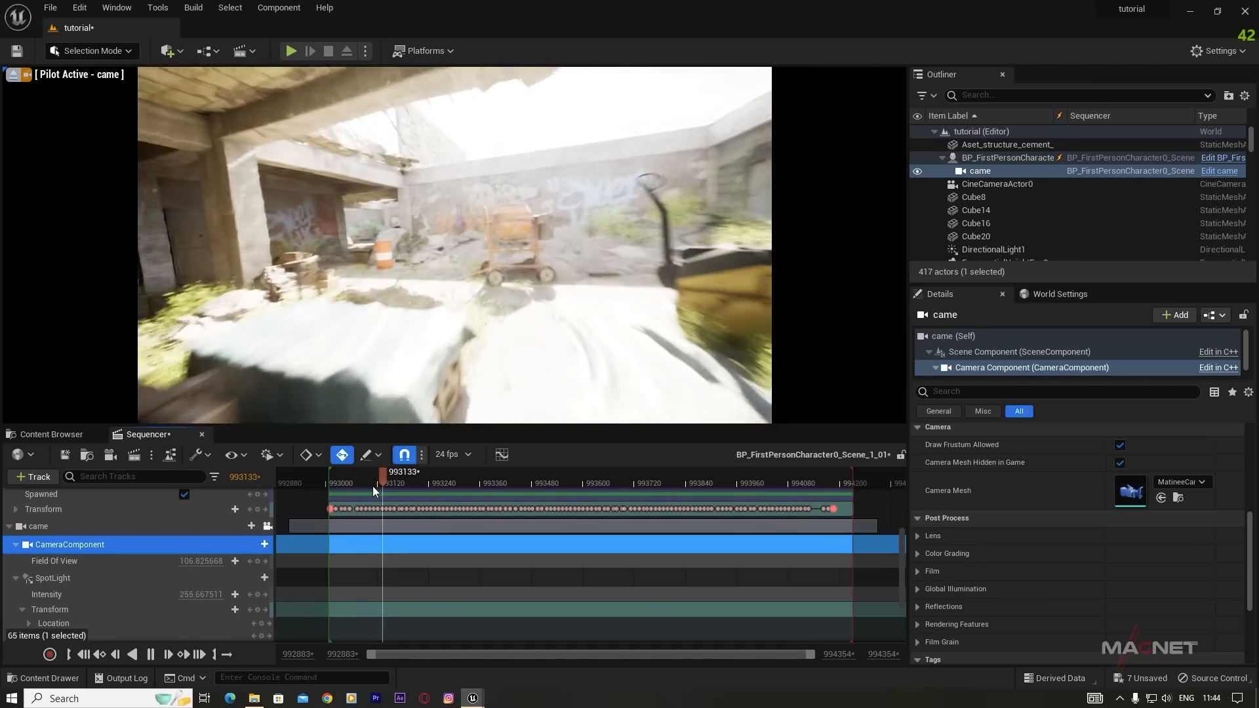
key(space)
scroll(59, 569, up, 3)
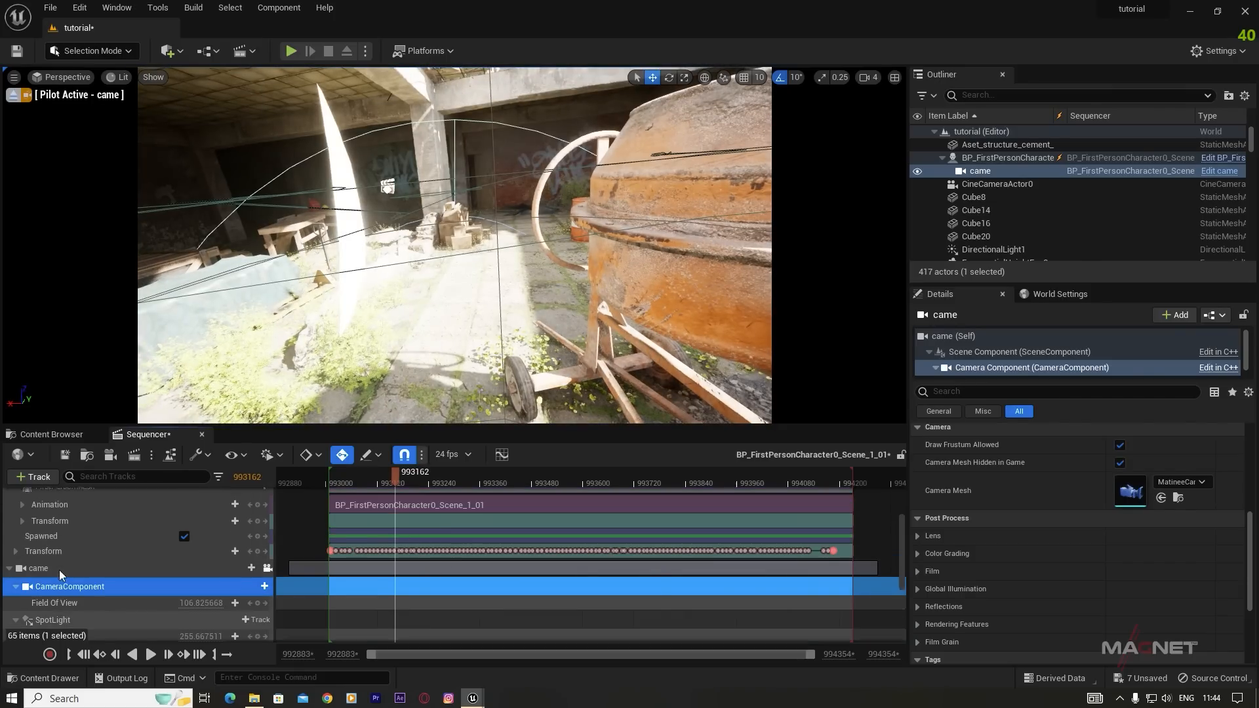
click(107, 588)
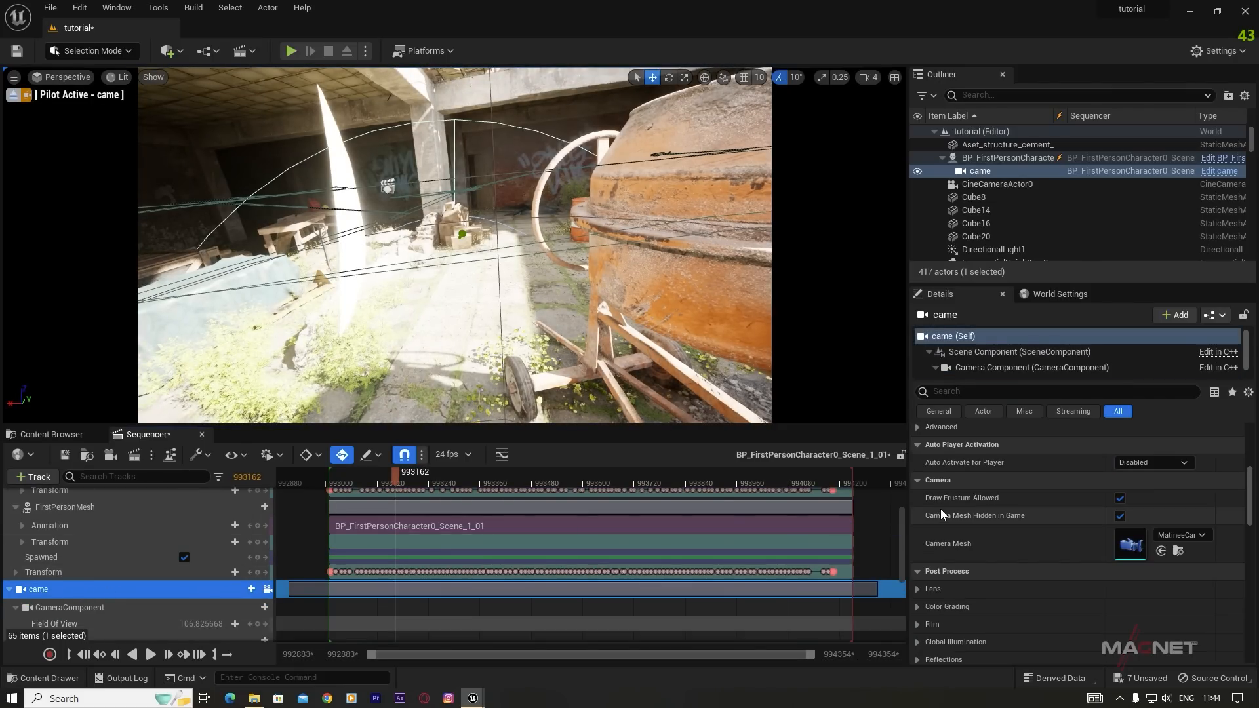
scroll(1016, 563, down, 3)
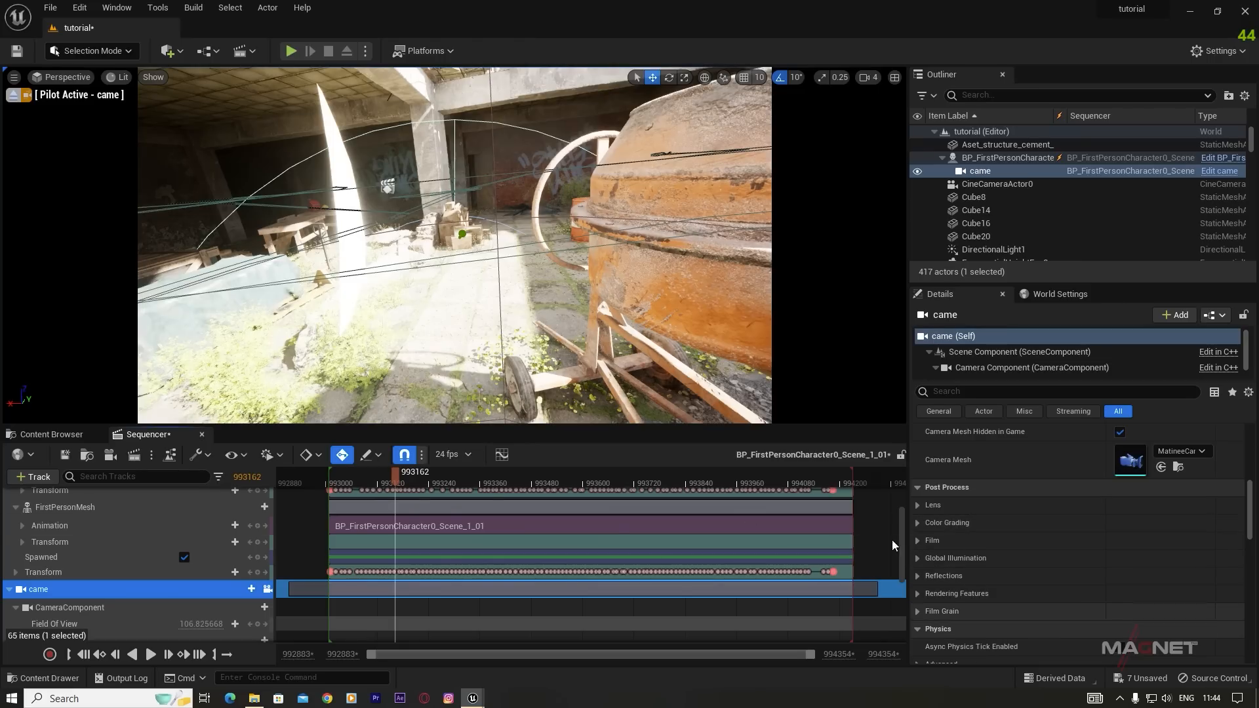
click(916, 505)
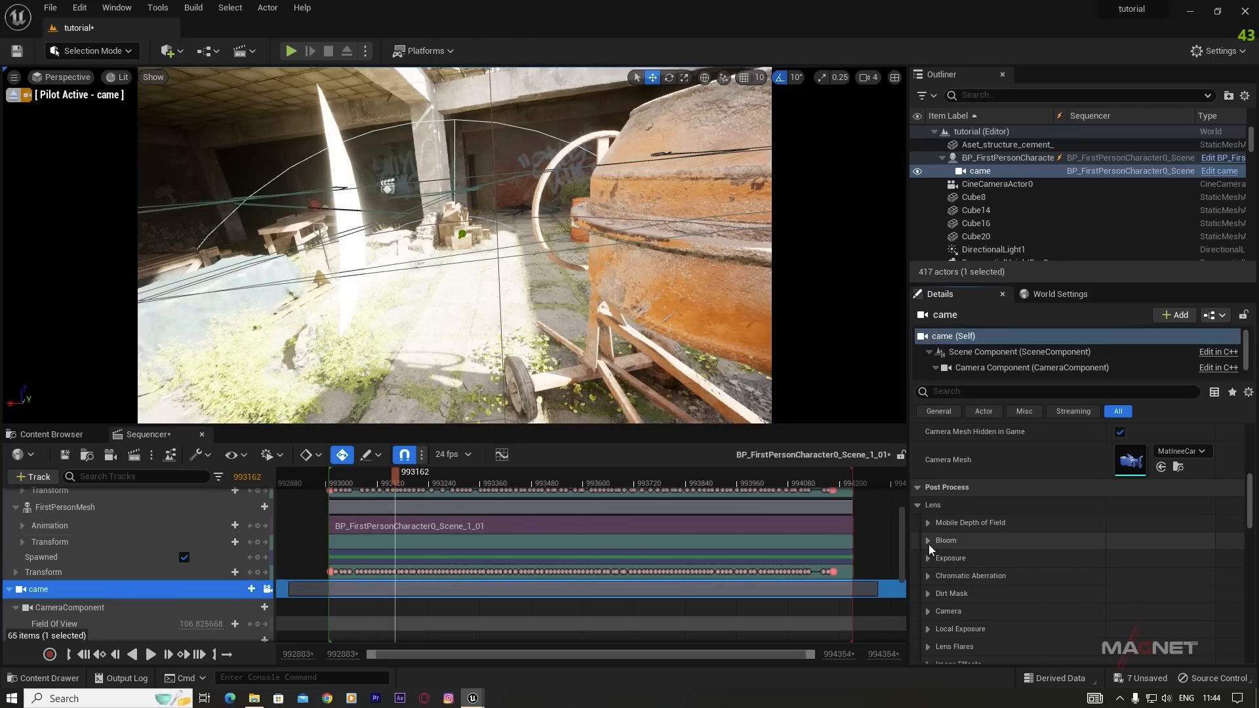
click(927, 540)
click(1127, 556)
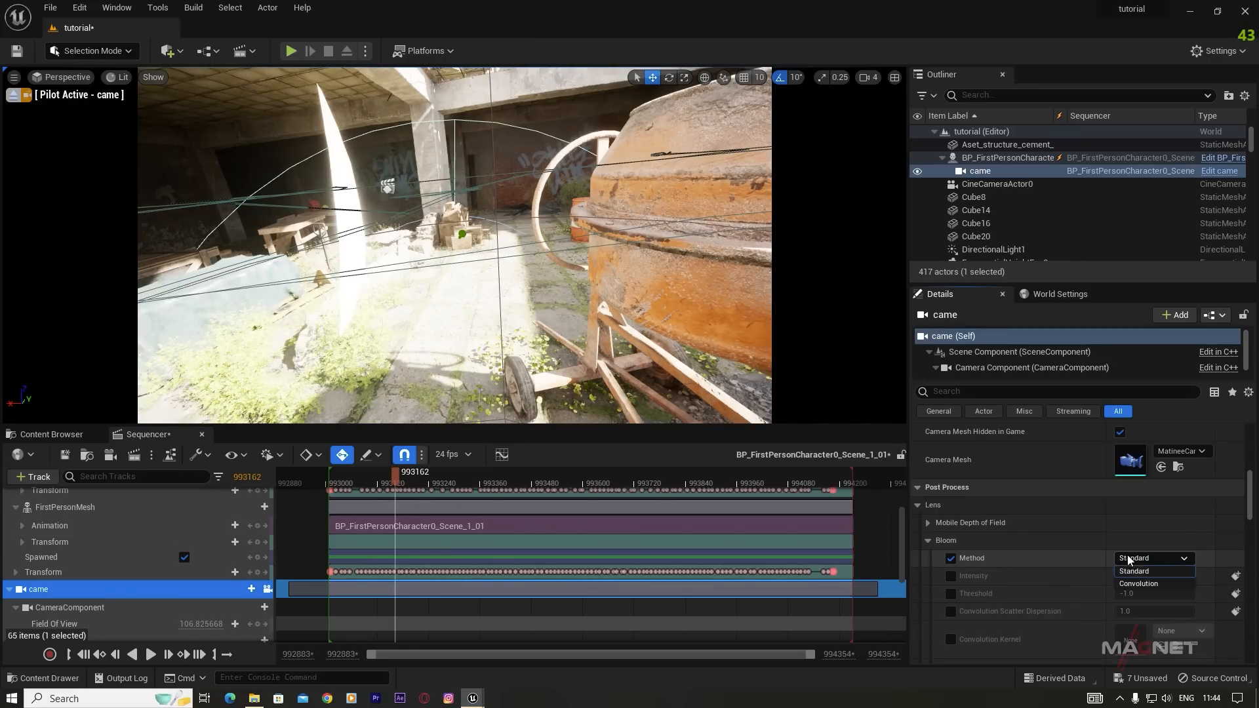
click(1140, 584)
Step: Override came's bloom intensity with 0.2
click(951, 576)
key(Tab)
text(0.2)
key(Return)
Step: Set came's exposure metering mode to Manual with an exposure compensation of 11.5
scroll(993, 588, down, 3)
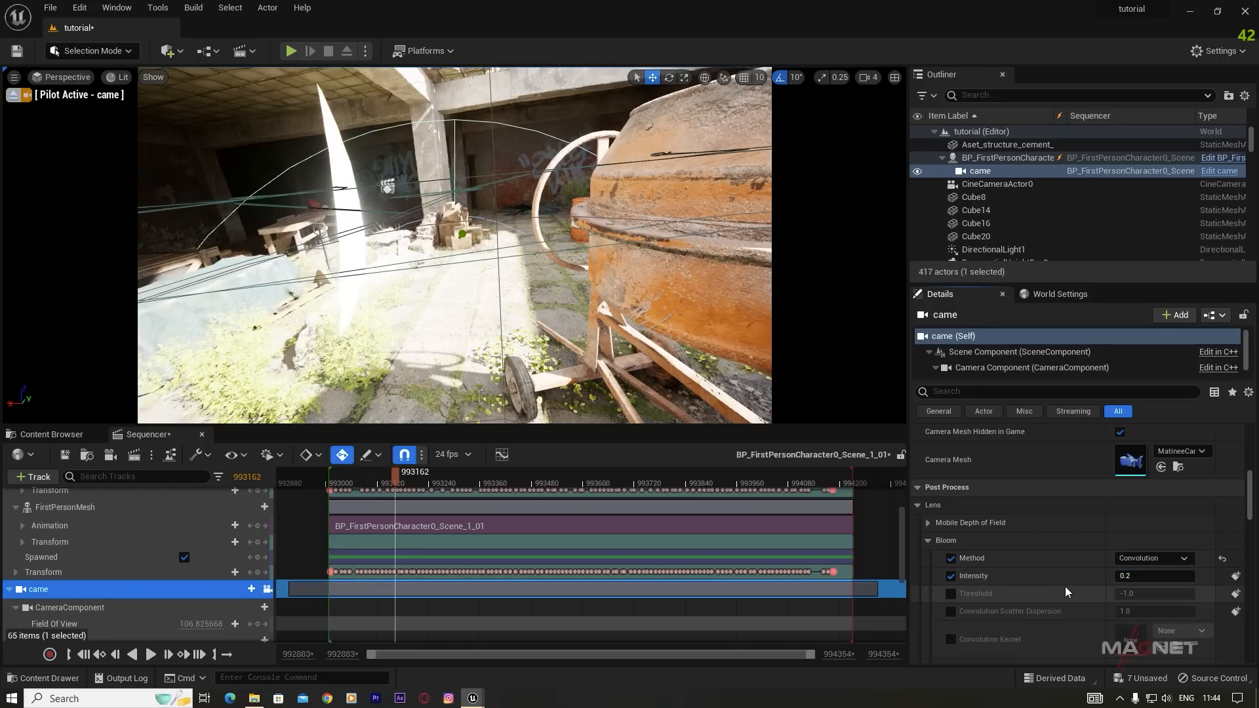
click(928, 560)
click(1157, 577)
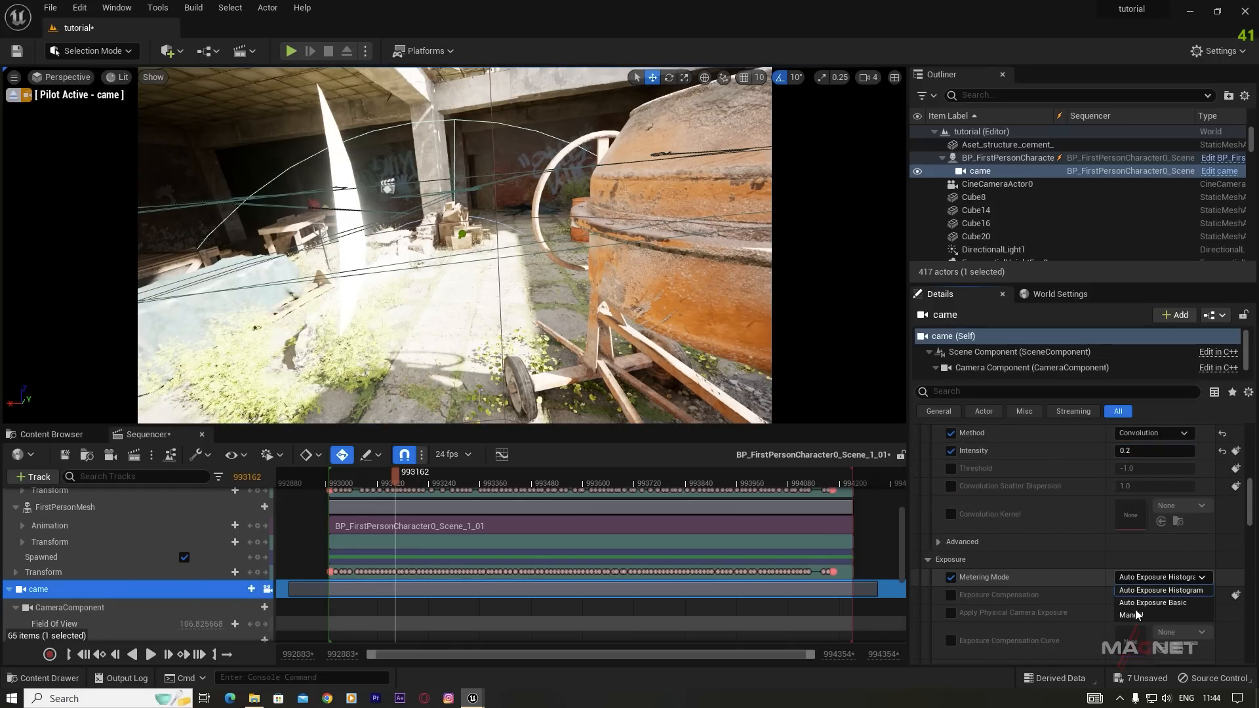
click(1124, 607)
click(950, 595)
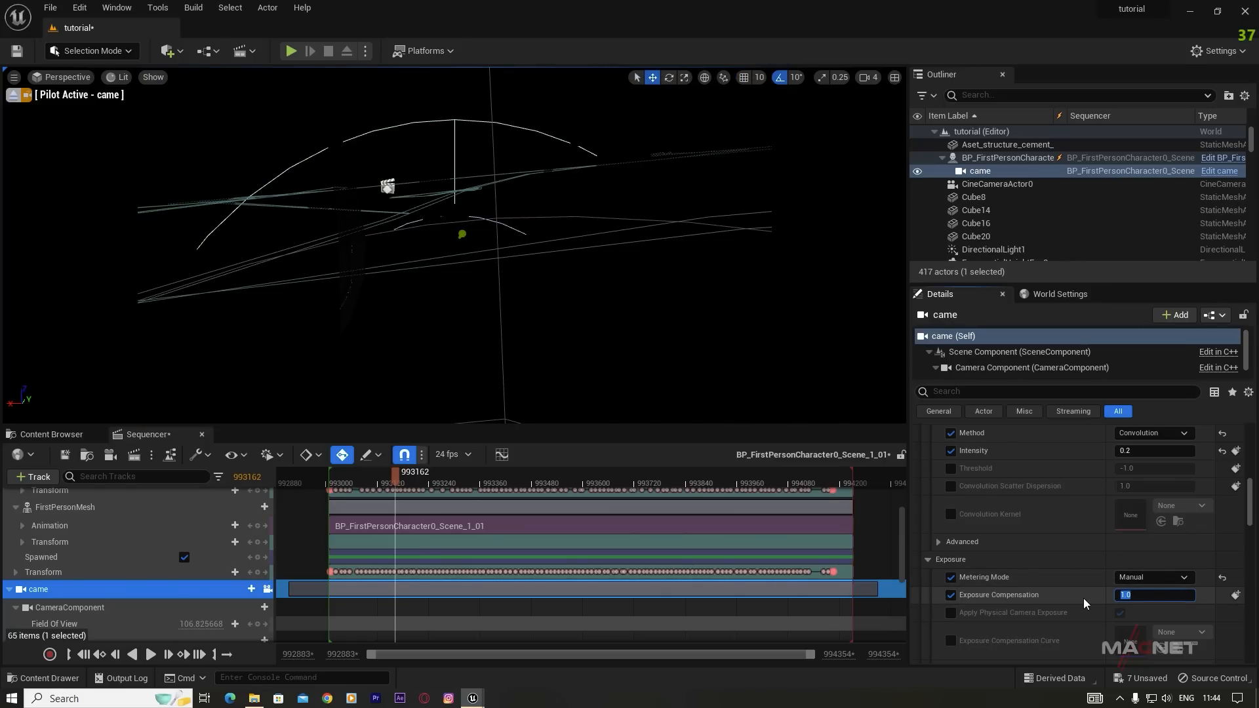
text(11.5)
key(Return)
Step: Preview the sequence up to frame 993526, and override came's exposure Min EV100 and Max EV100 with 1
drag(395, 475, 385, 477)
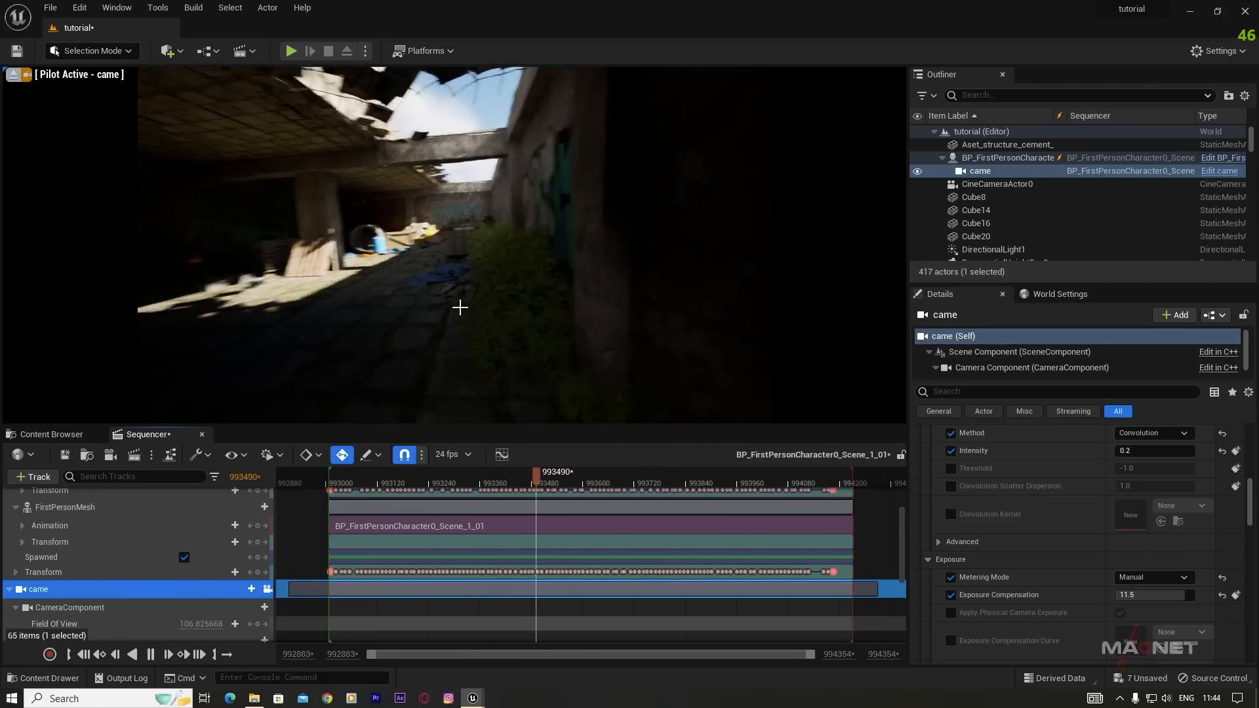
key(space)
scroll(1040, 622, down, 5)
click(950, 560)
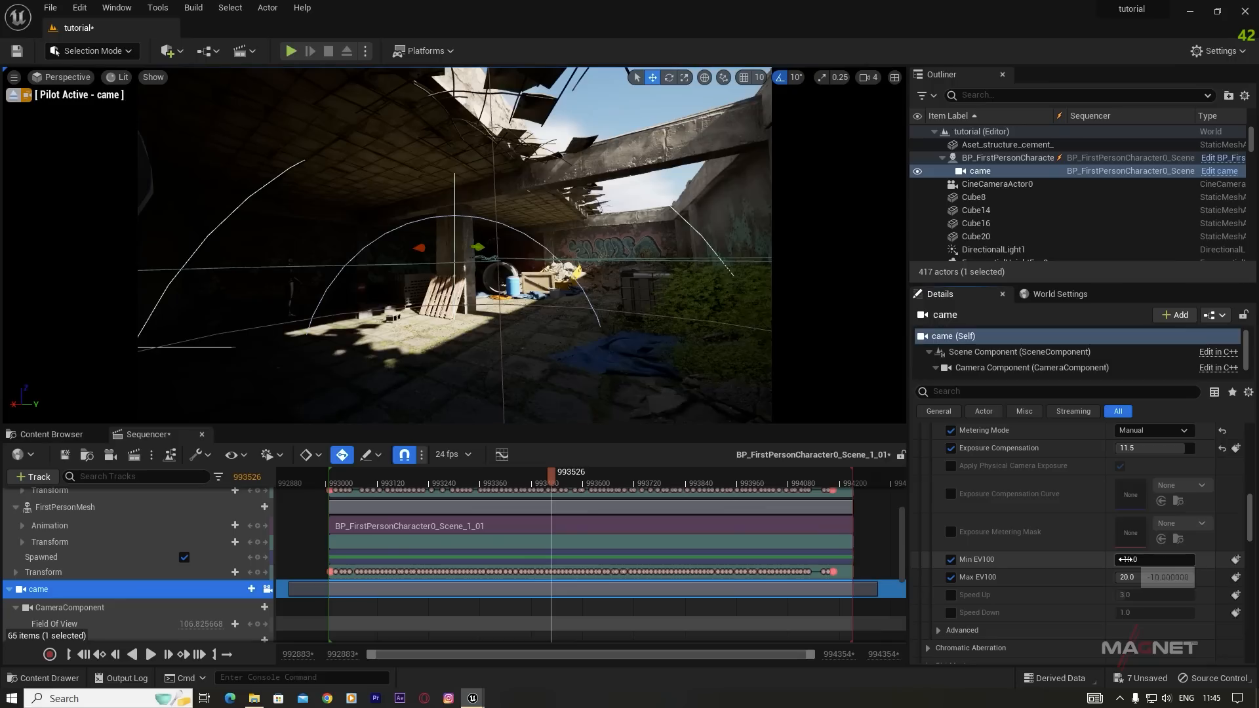
text(1)
key(Return)
Step: Set came's chromatic aberration intensity to 0.5 and its start offset to about 0.648
scroll(1075, 579, down, 3)
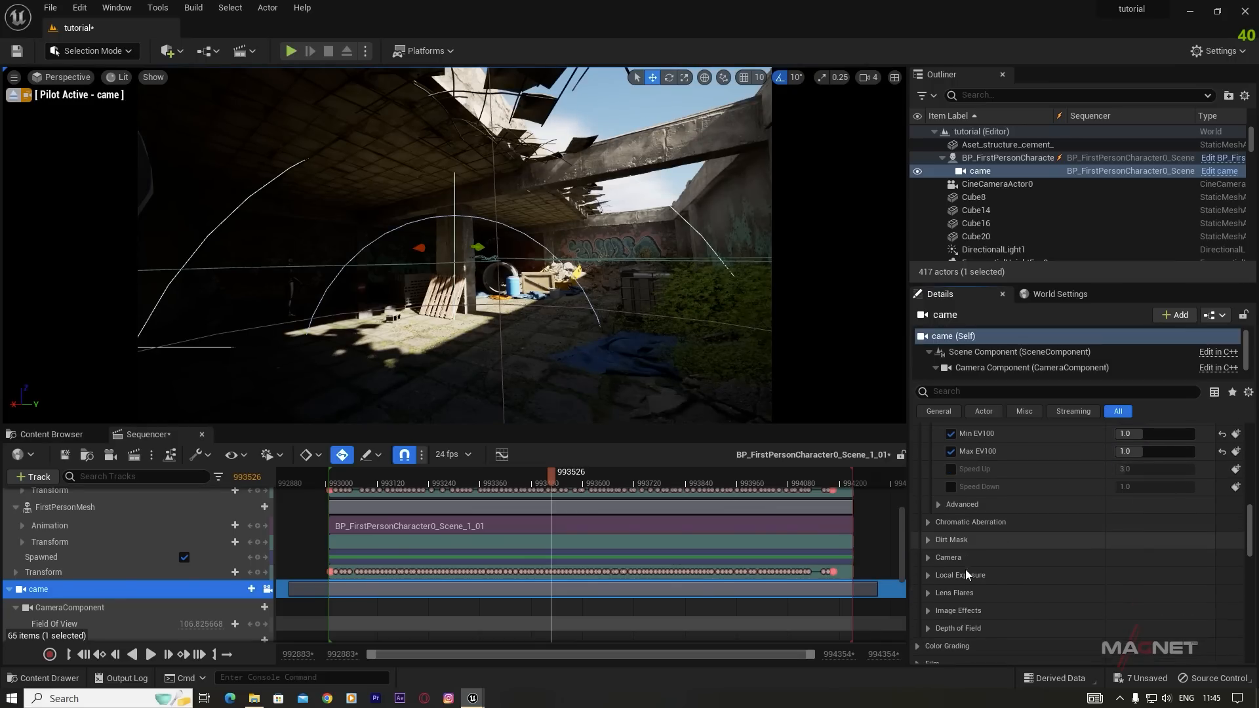
click(928, 522)
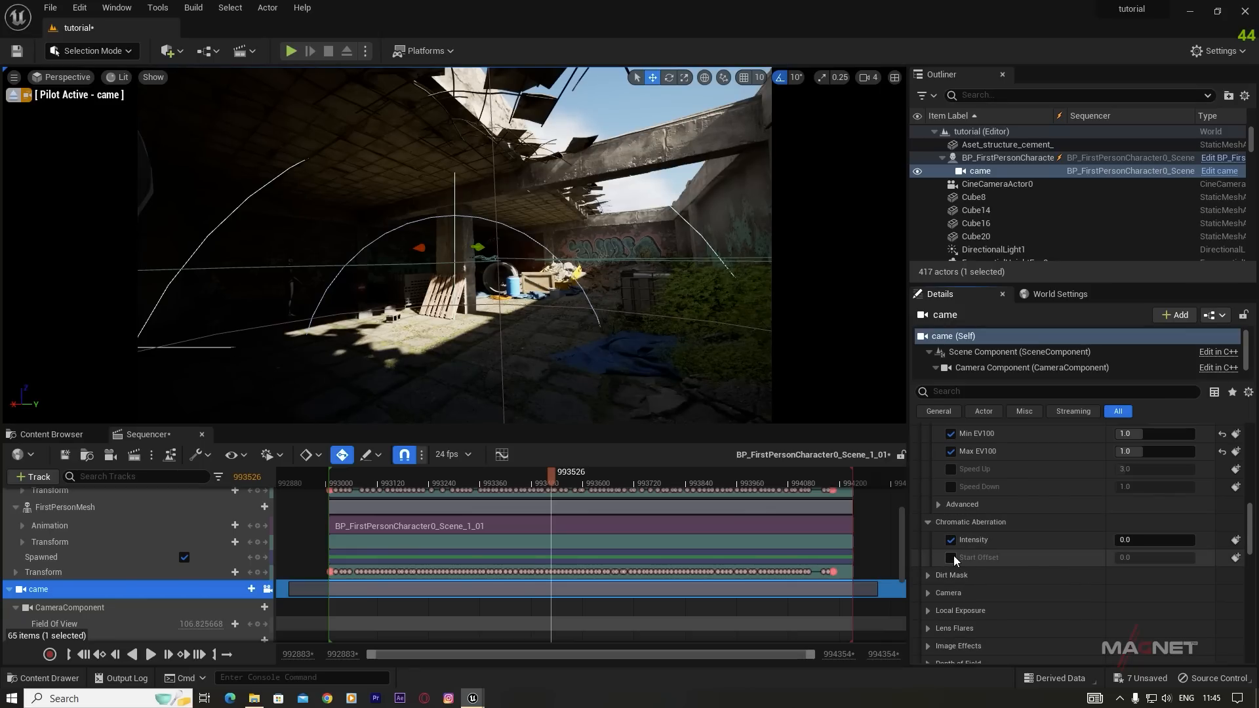
click(951, 557)
click(1143, 540)
text(0.5)
key(Return)
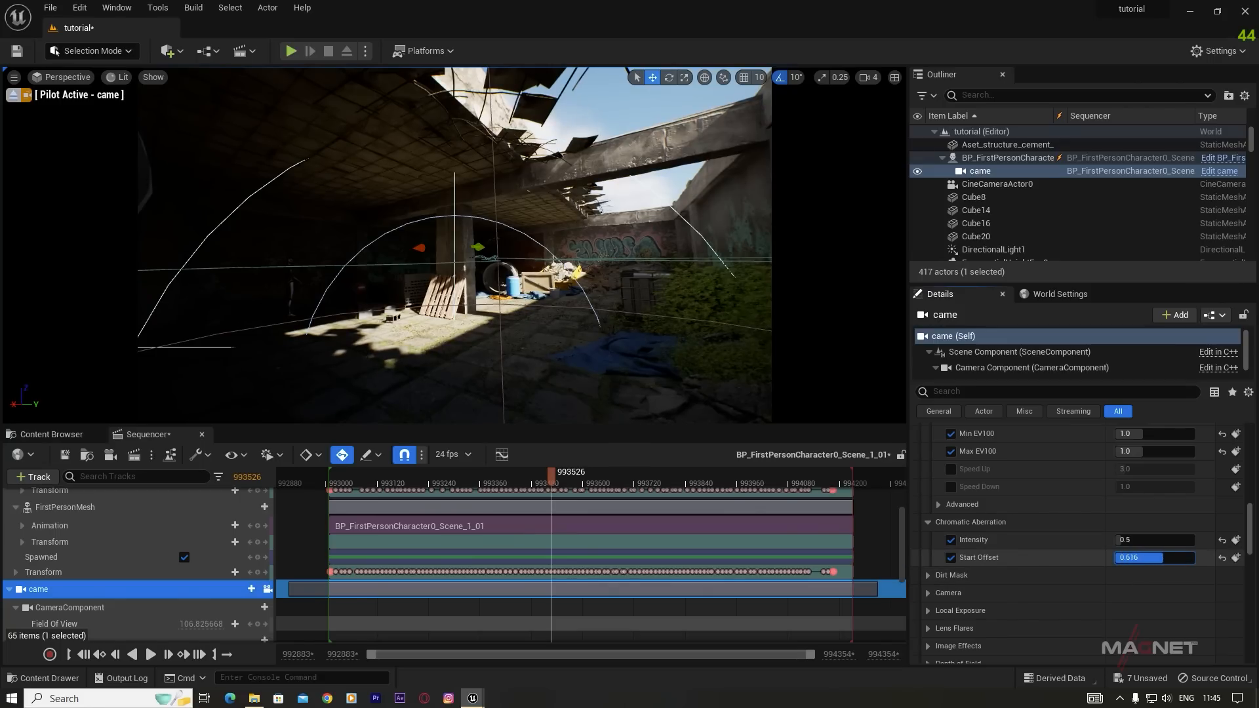
drag(1130, 557, 1131, 557)
Step: Override came's lens flare intensity with 0.4
scroll(941, 541, down, 2)
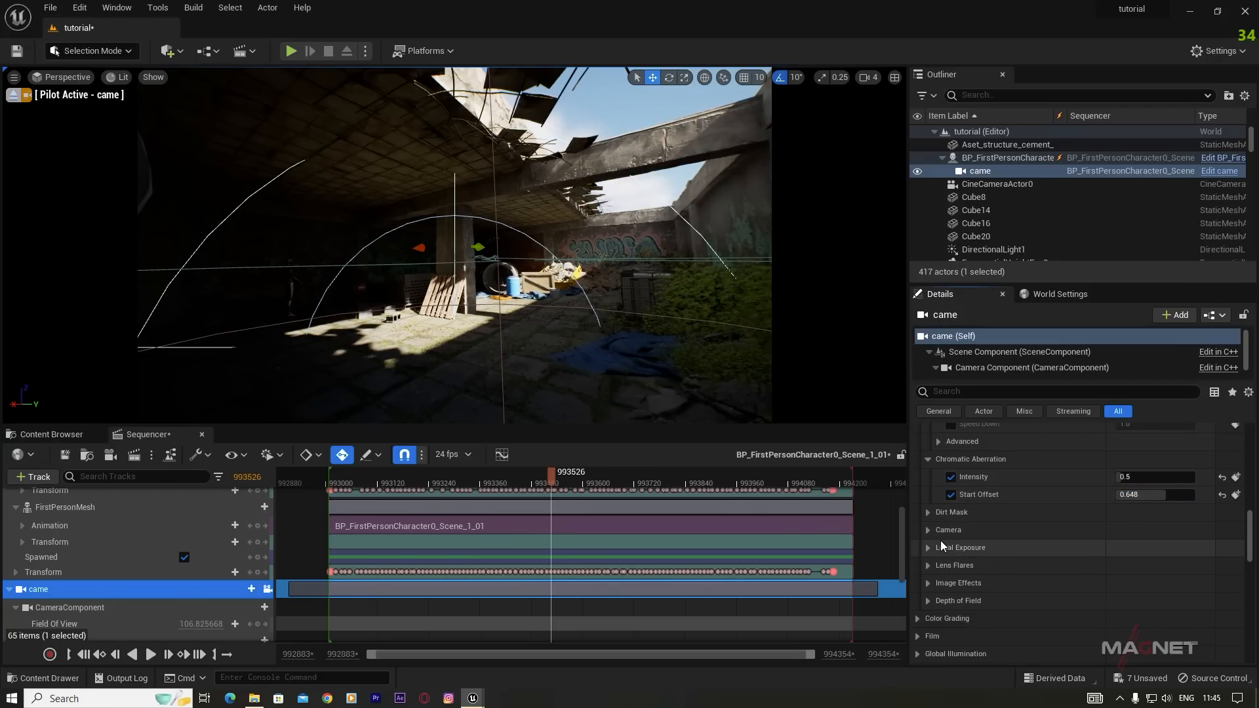
click(928, 565)
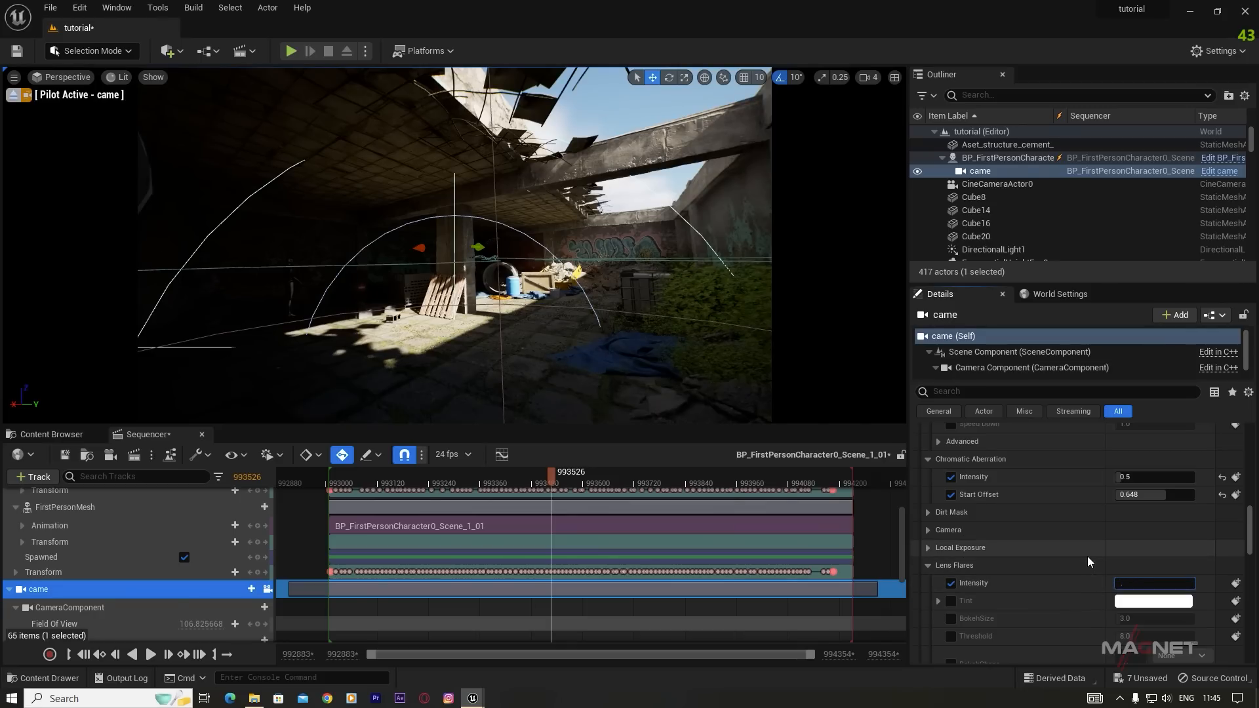
text(0.4)
key(Return)
Step: Preview the dark area around frame 993405, raise the SpotLight's intensity to about 1679.61, and replay the sequence to frame 993907
scroll(993, 573, down, 5)
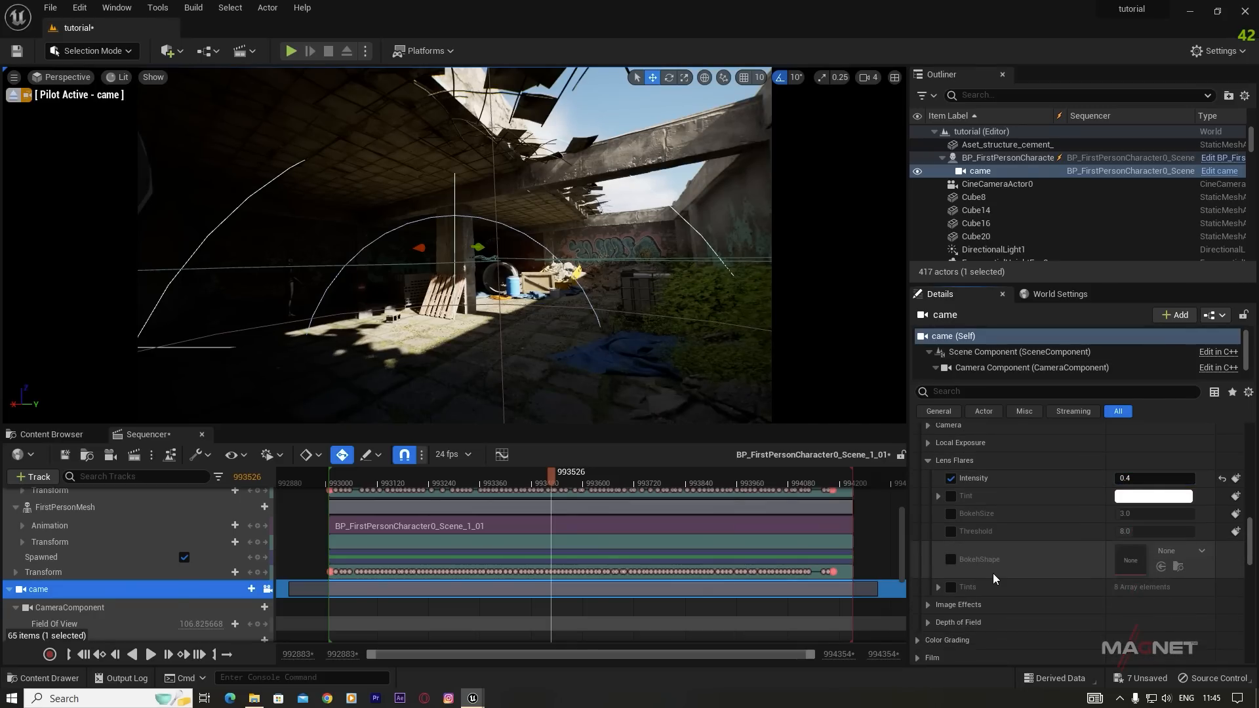
scroll(962, 623, down, 2)
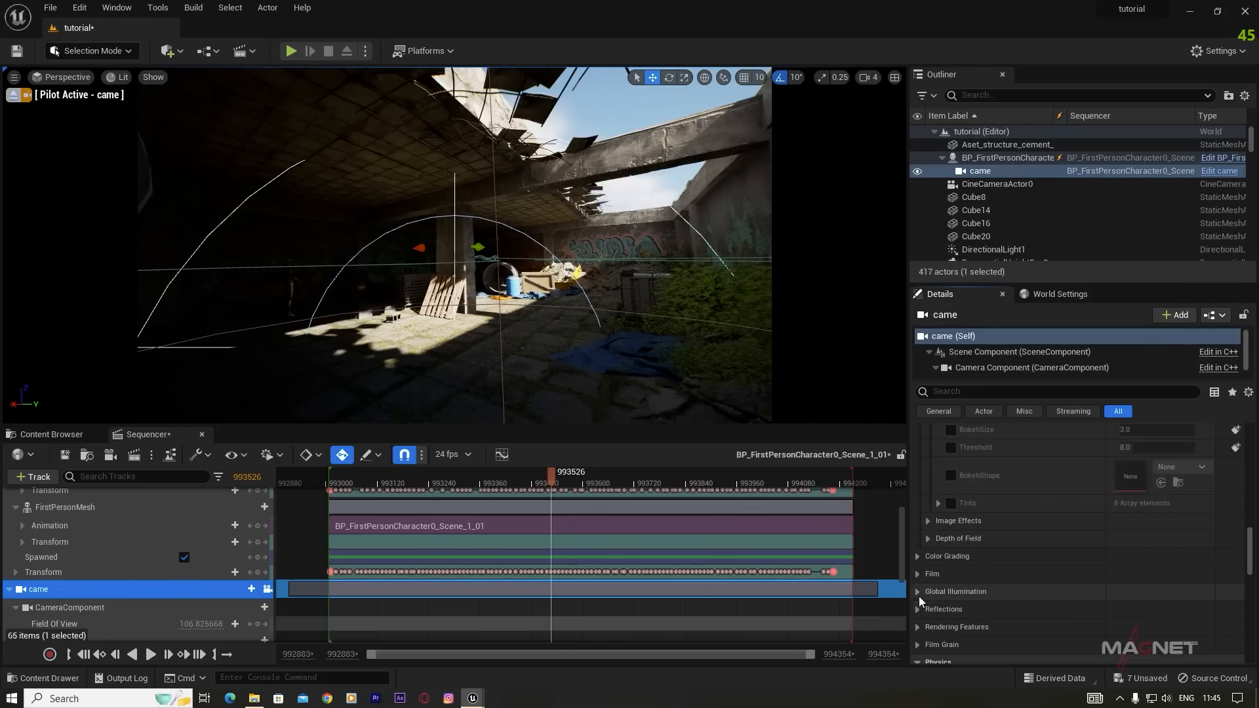
drag(552, 475, 357, 478)
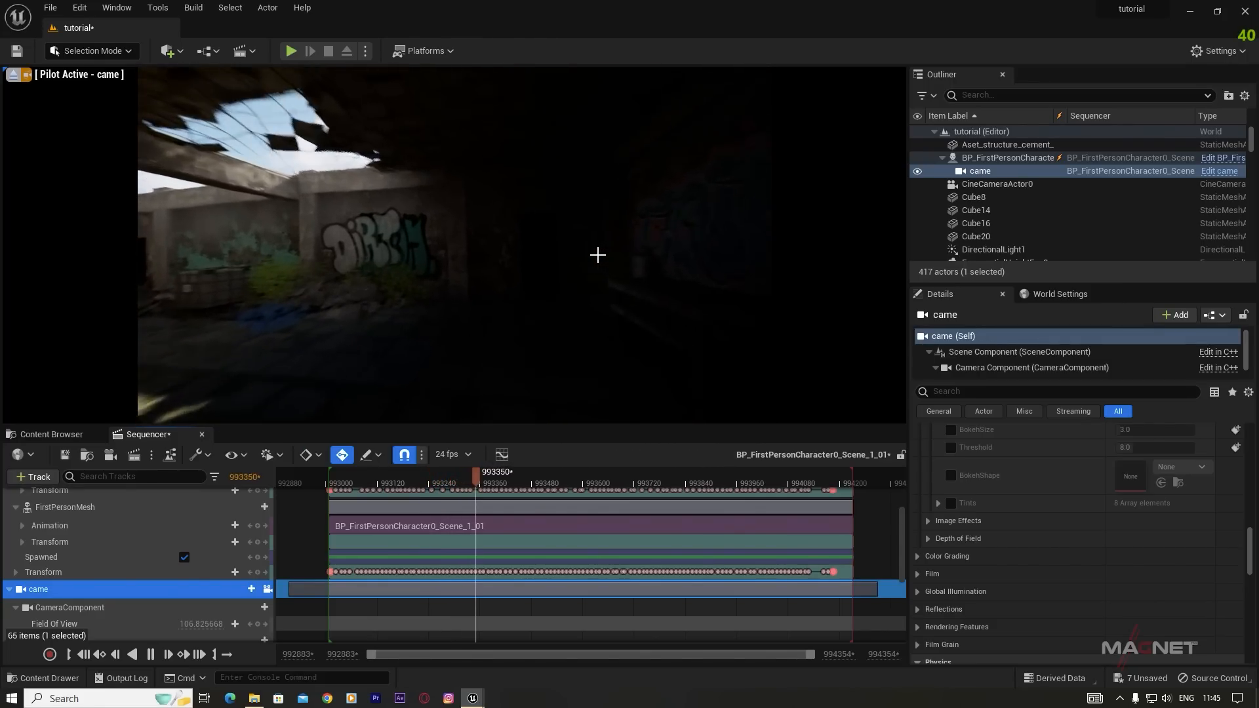
key(space)
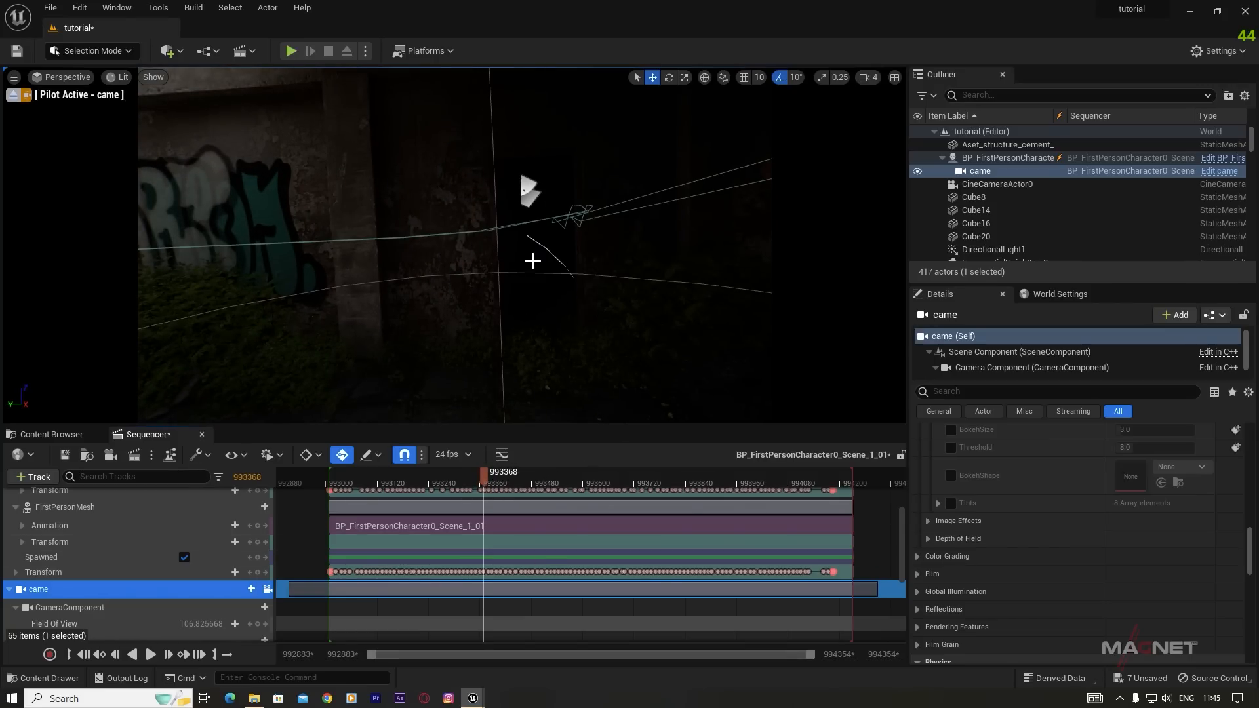
mouse_move(482, 476)
mouse_down()
mouse_move(513, 476)
mouse_move(499, 482)
mouse_up()
scroll(131, 572, down, 3)
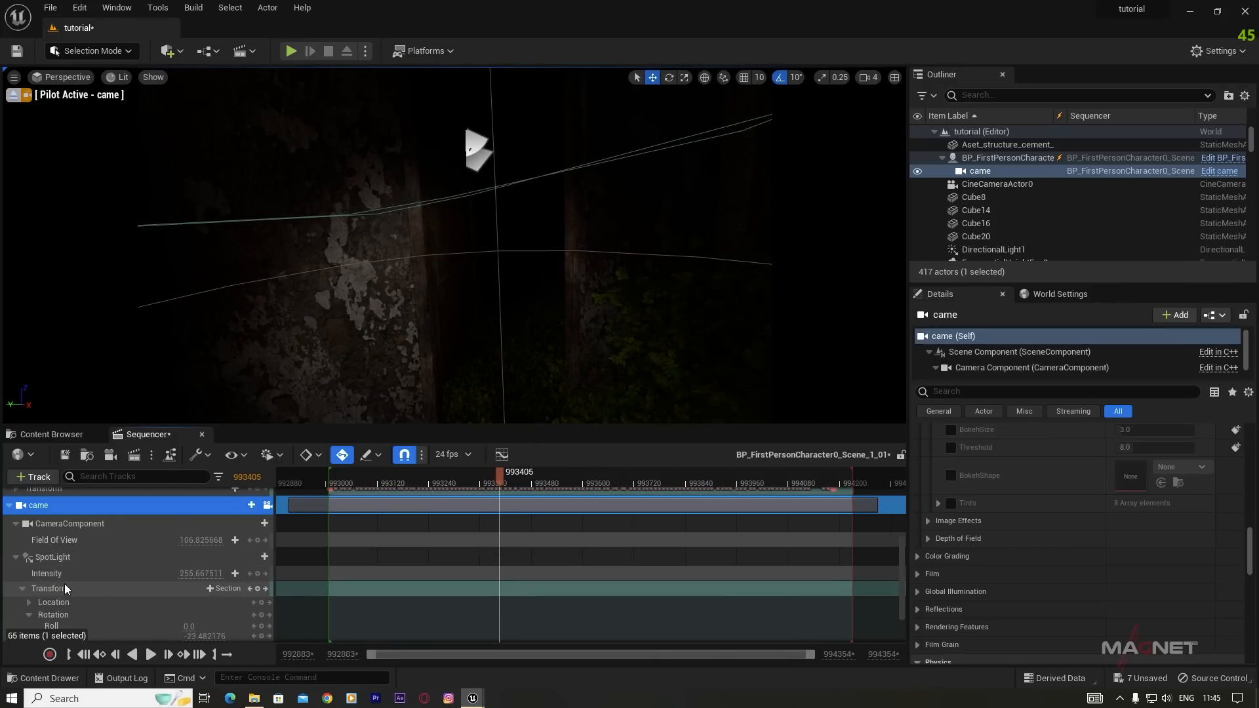
click(53, 557)
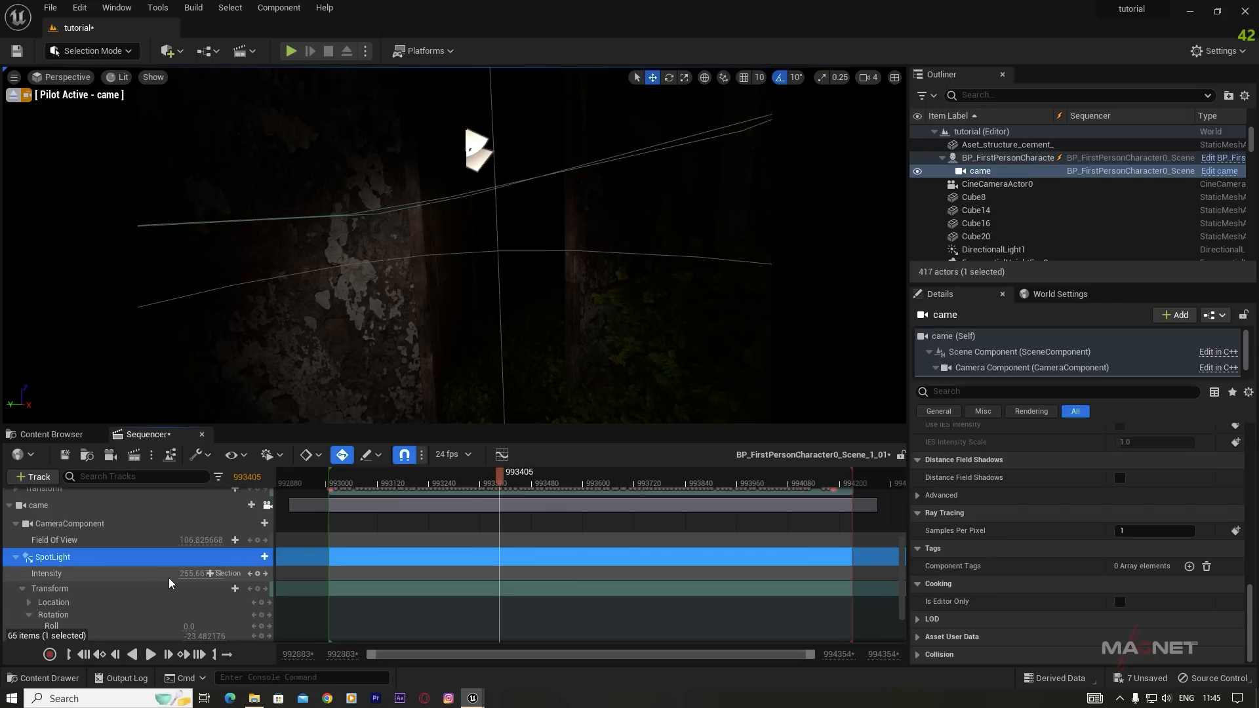
drag(210, 572, 262, 573)
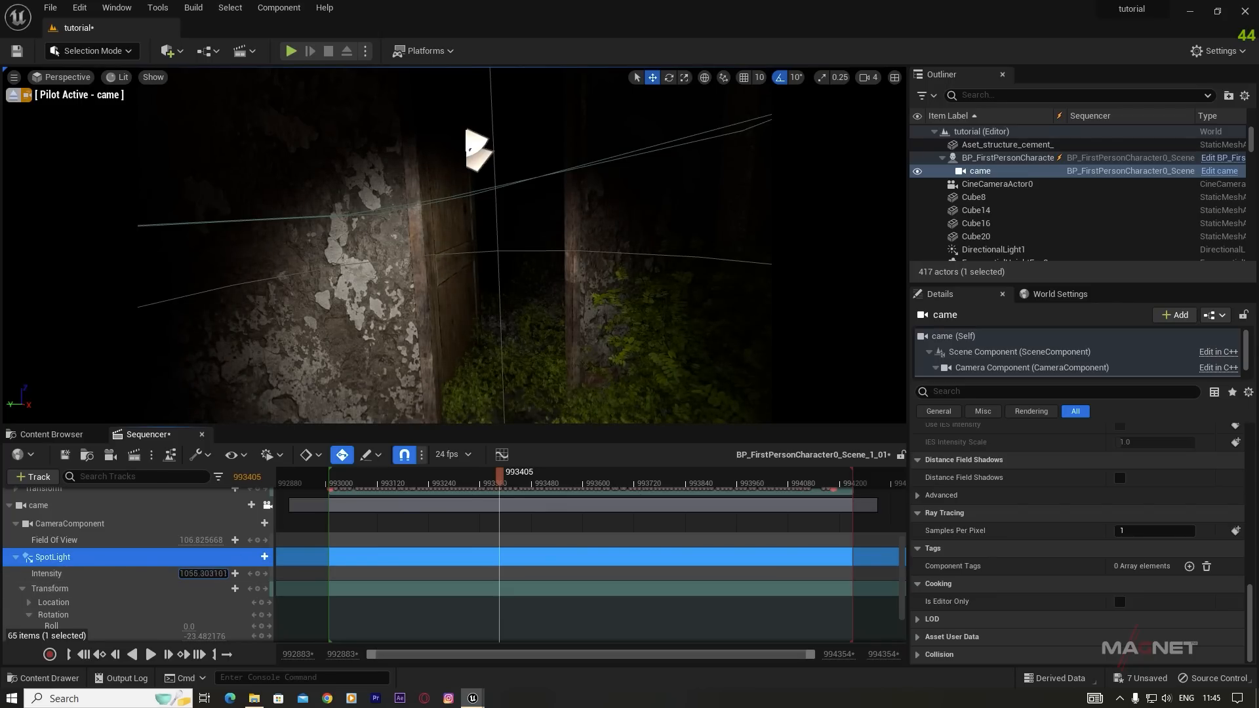
drag(495, 474, 432, 489)
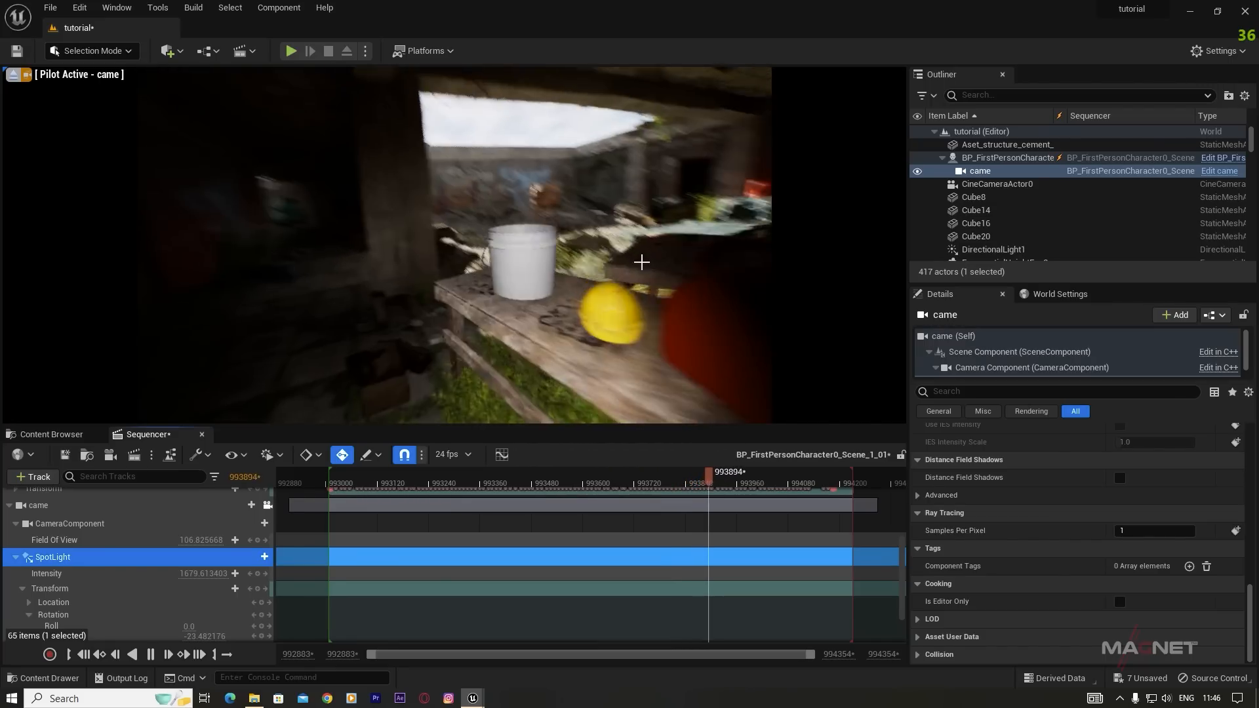
key(space)
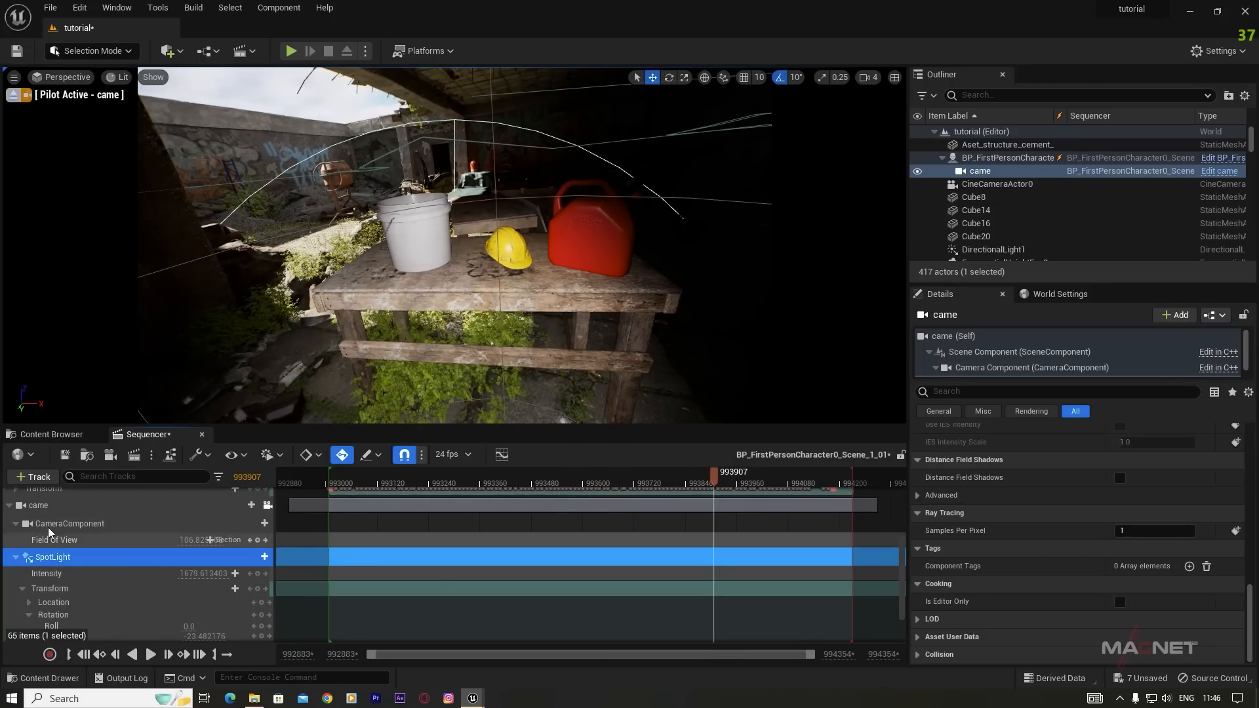
Step: Create a blueprint class in the Content folder with CameraShakeBase as its parent, and name it shake
scroll(84, 542, up, 2)
click(51, 434)
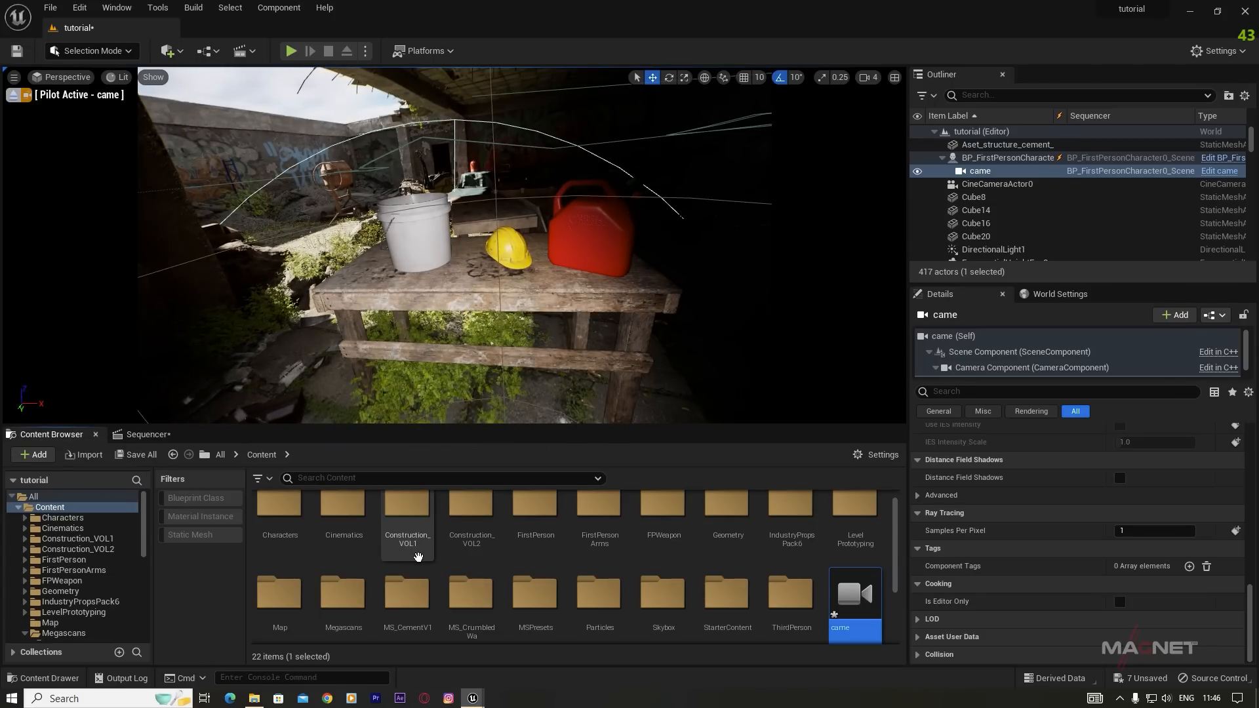
scroll(463, 562, down, 2)
right_click(460, 584)
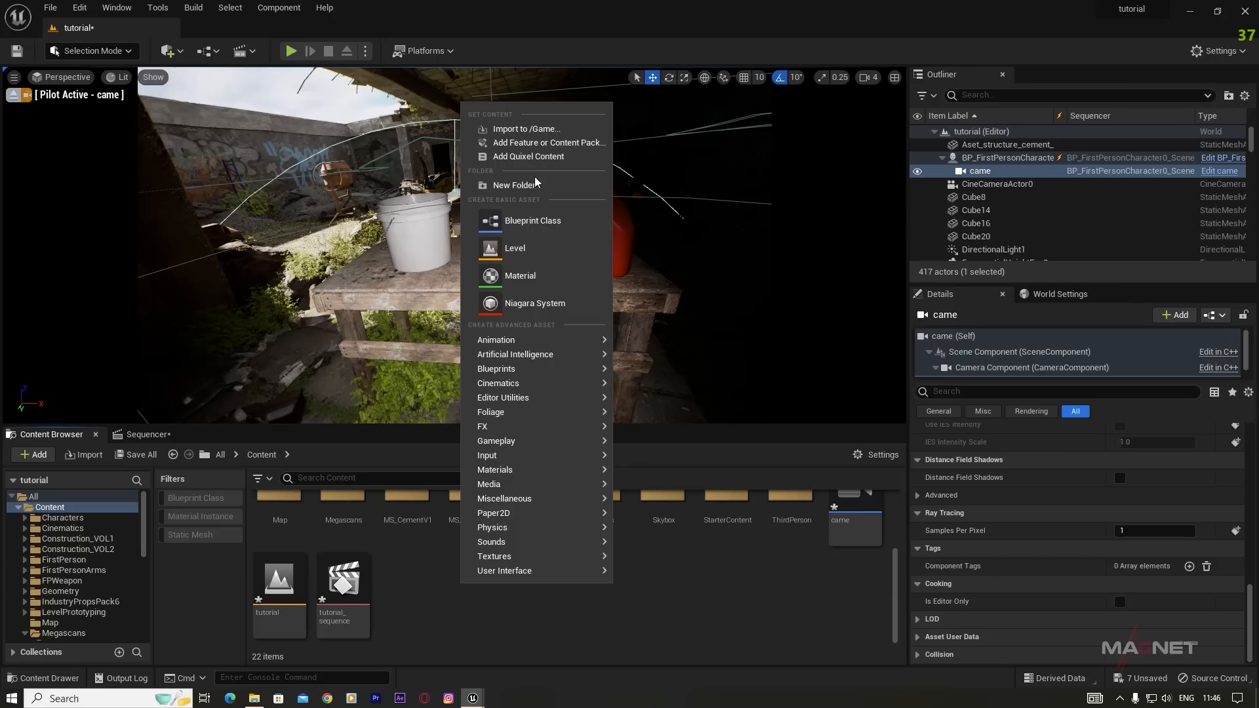
click(524, 224)
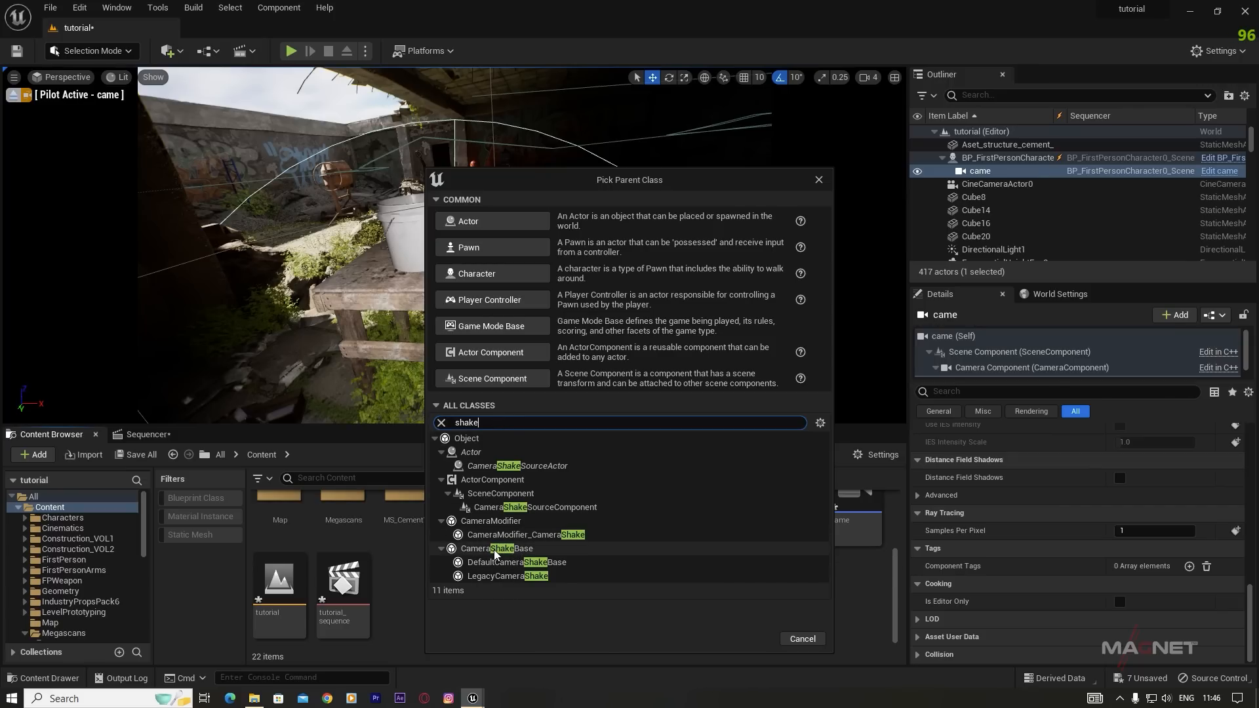
click(494, 550)
click(752, 641)
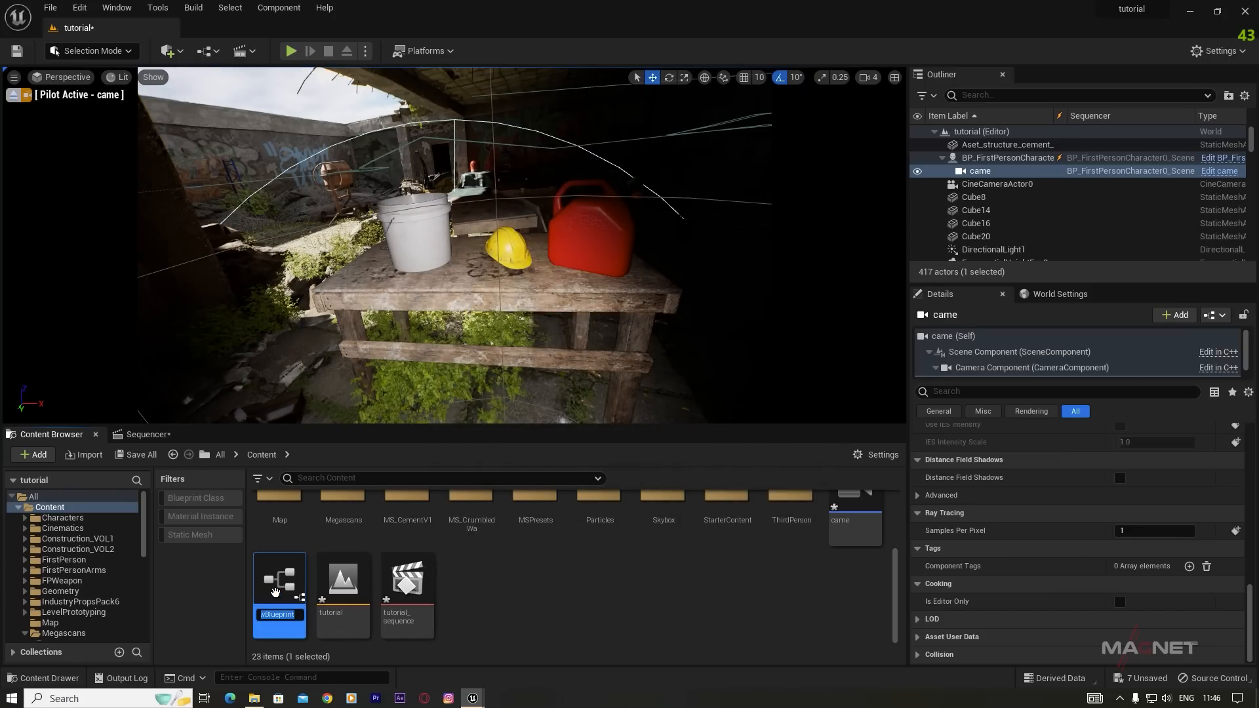
key(Return)
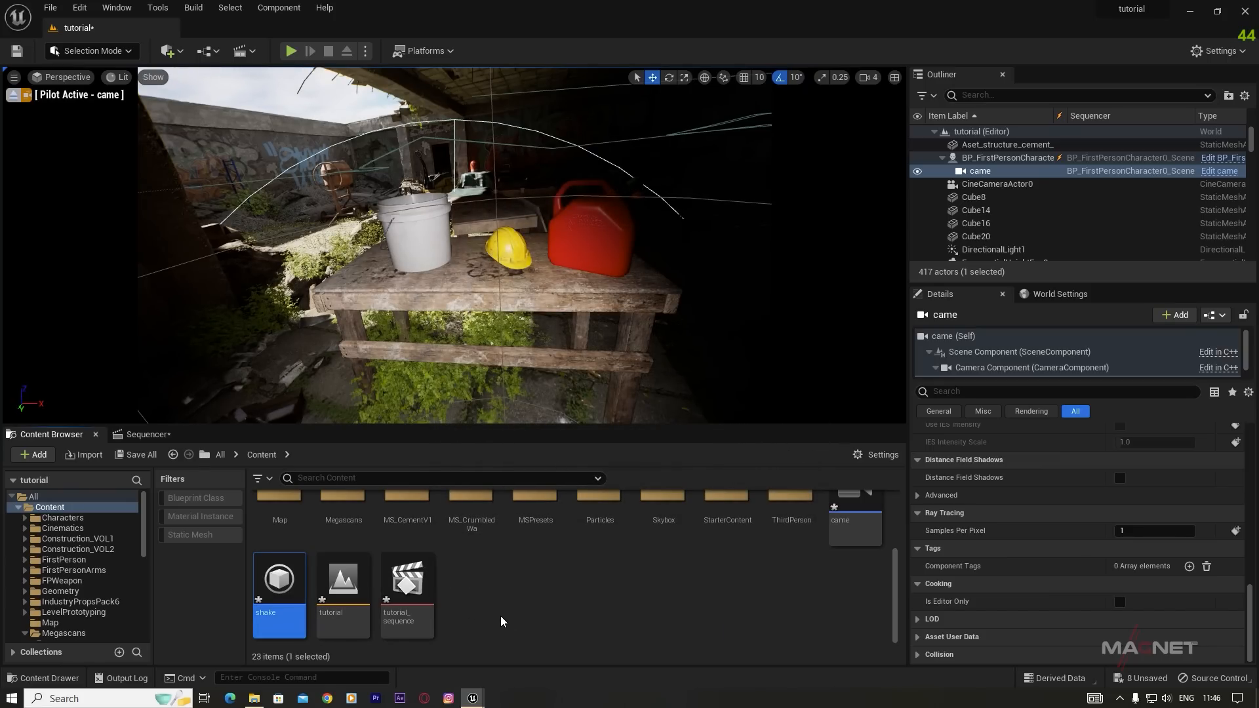
Step: Open the shake blueprint, set its root shake pattern to Perlin Noise Camera Shake Pattern, and set the timing duration to 0
double_click(287, 588)
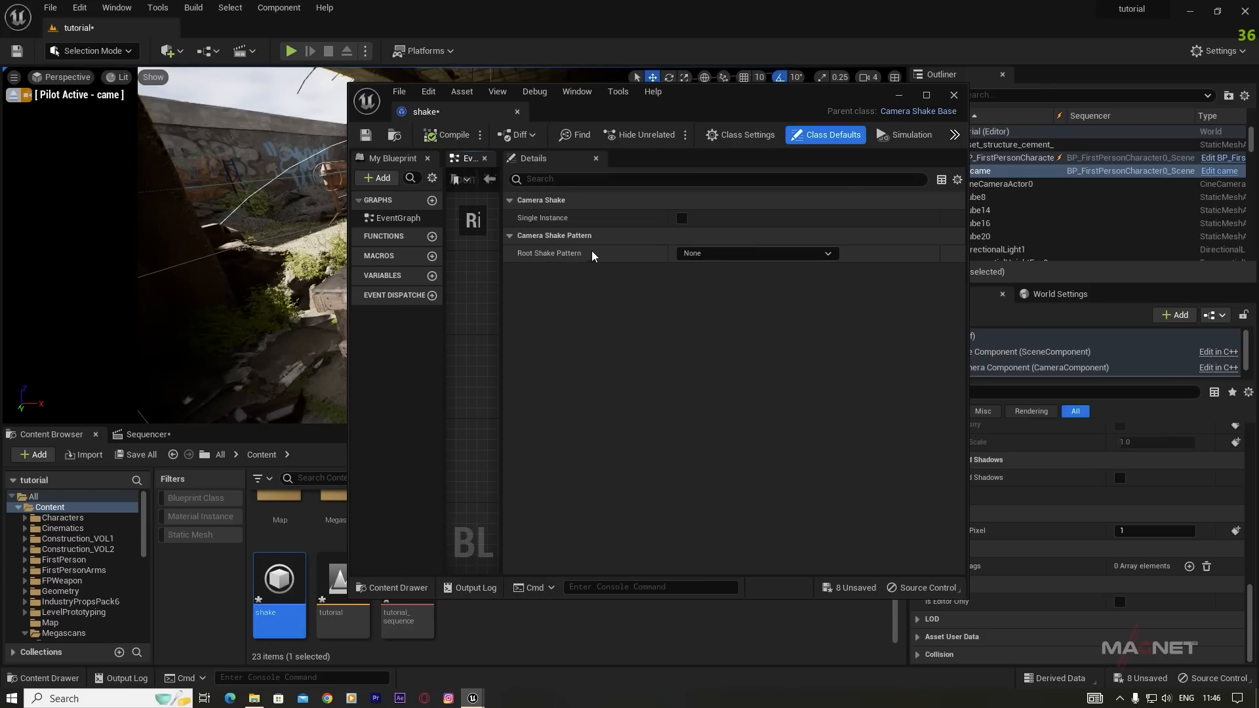
click(715, 256)
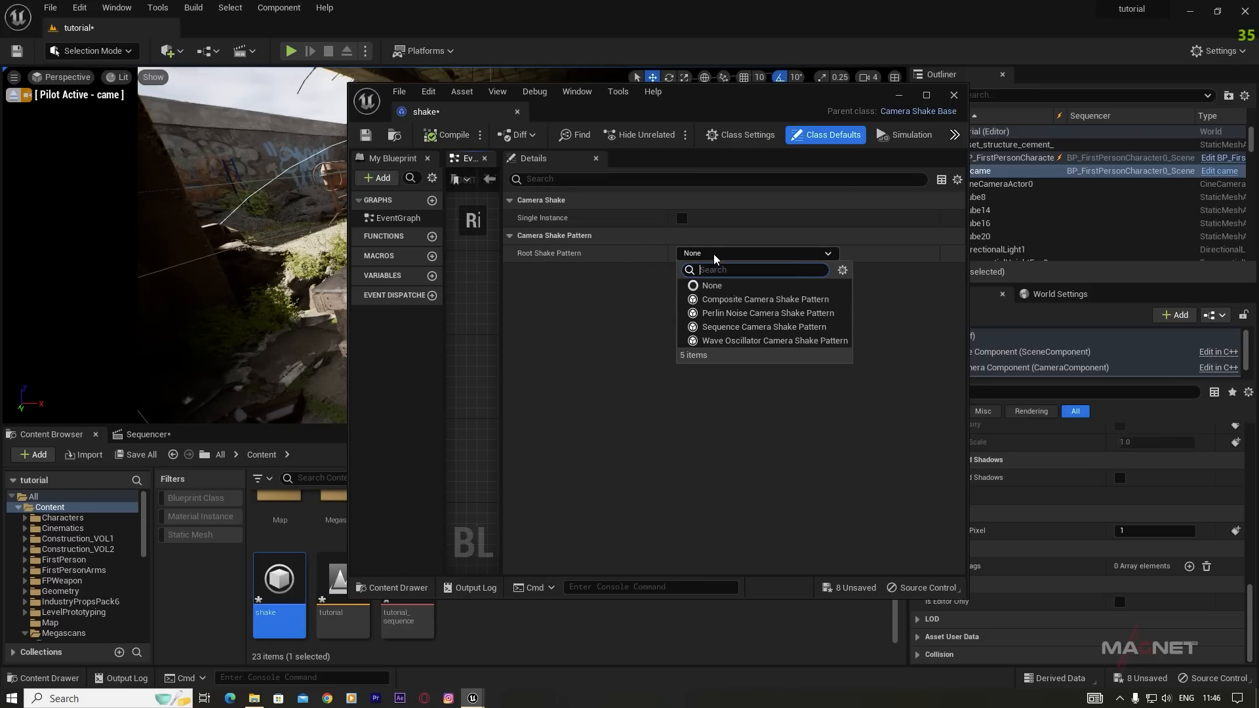
click(735, 313)
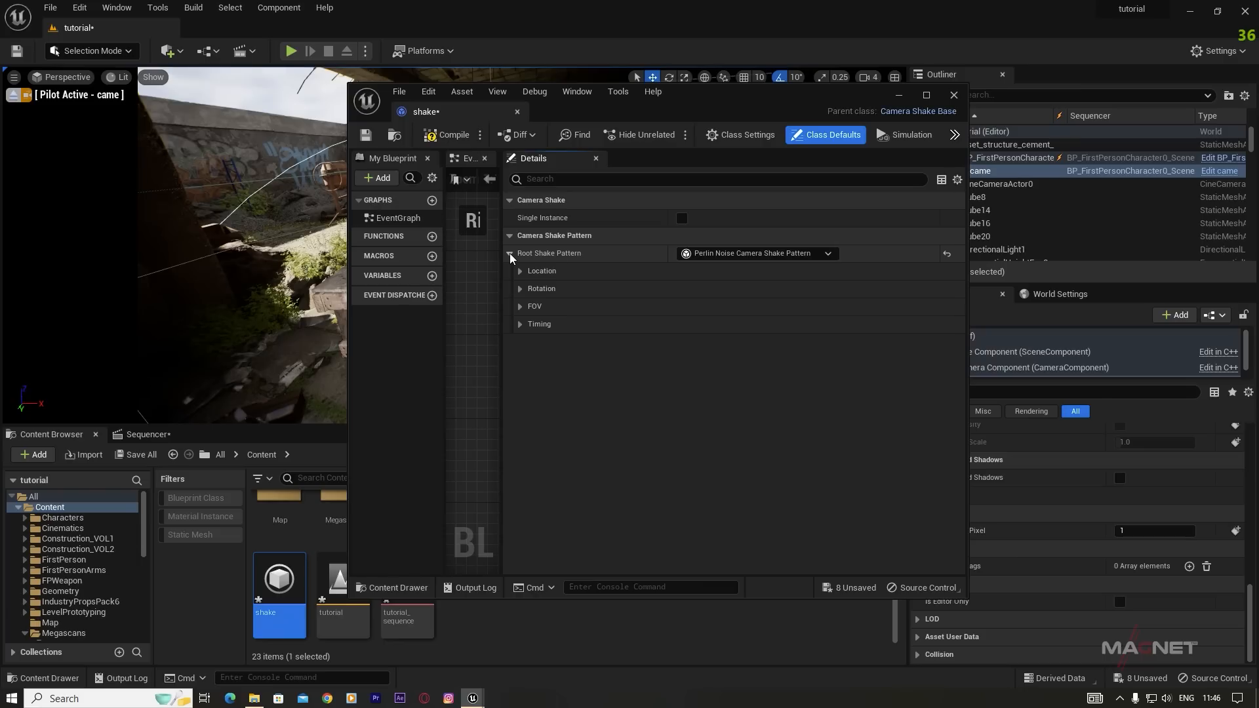
click(520, 325)
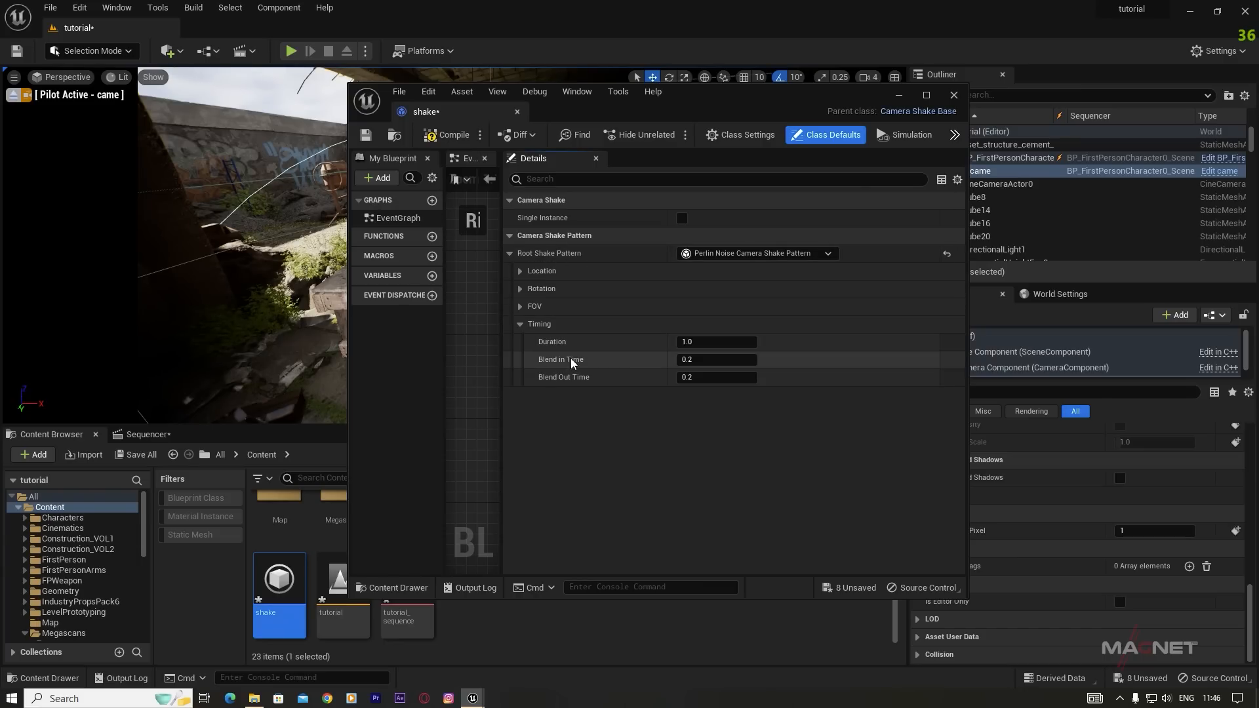
text(0)
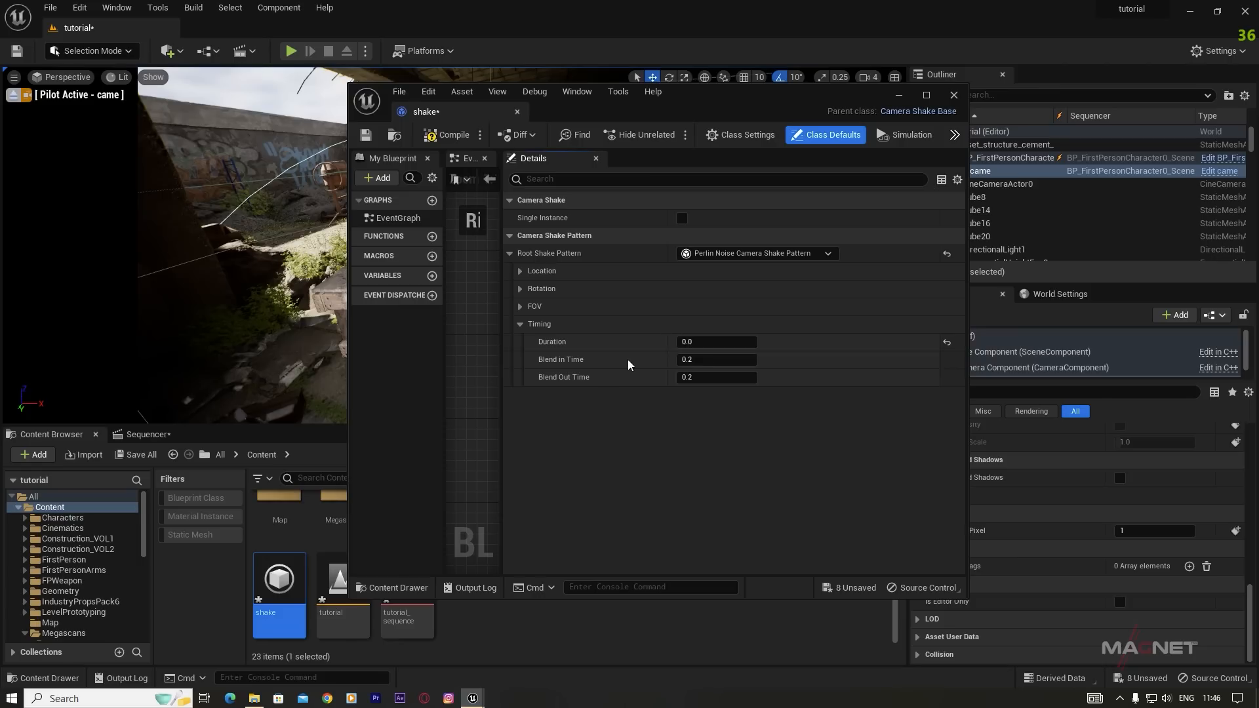
Step: Set the shake pattern's Rotation Amplitude Multiplier to 1.0
click(519, 288)
click(716, 306)
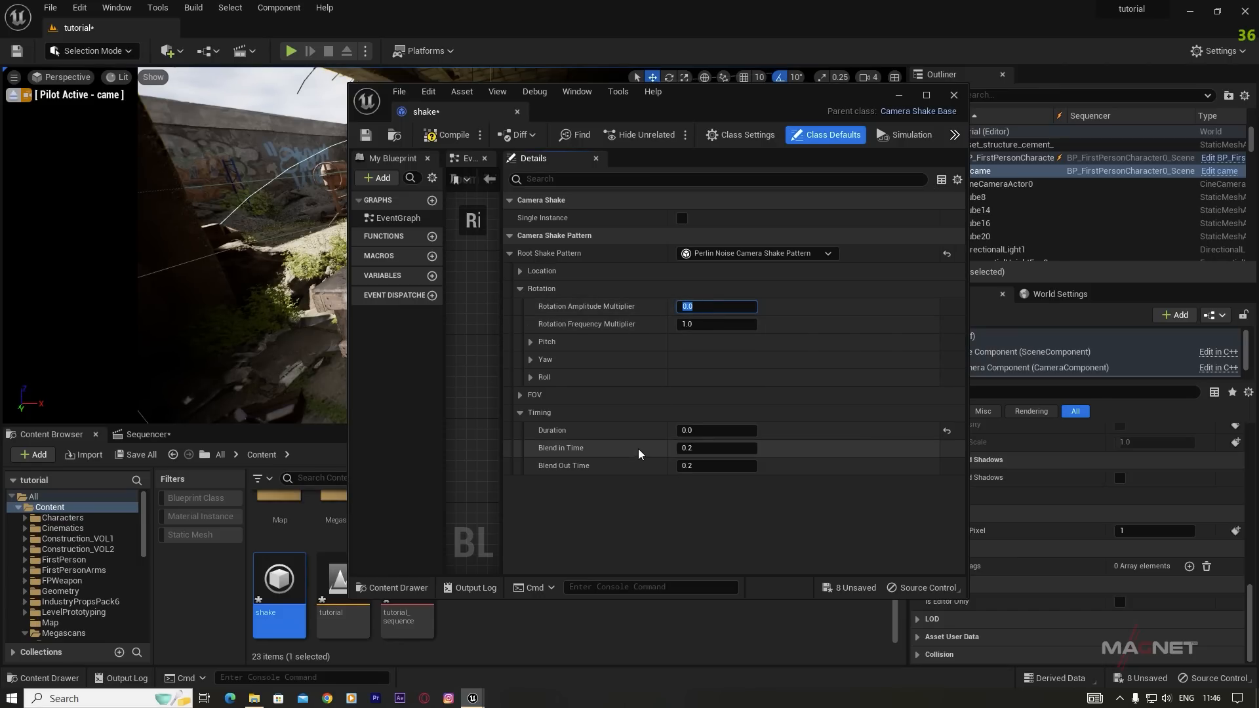
key(Return)
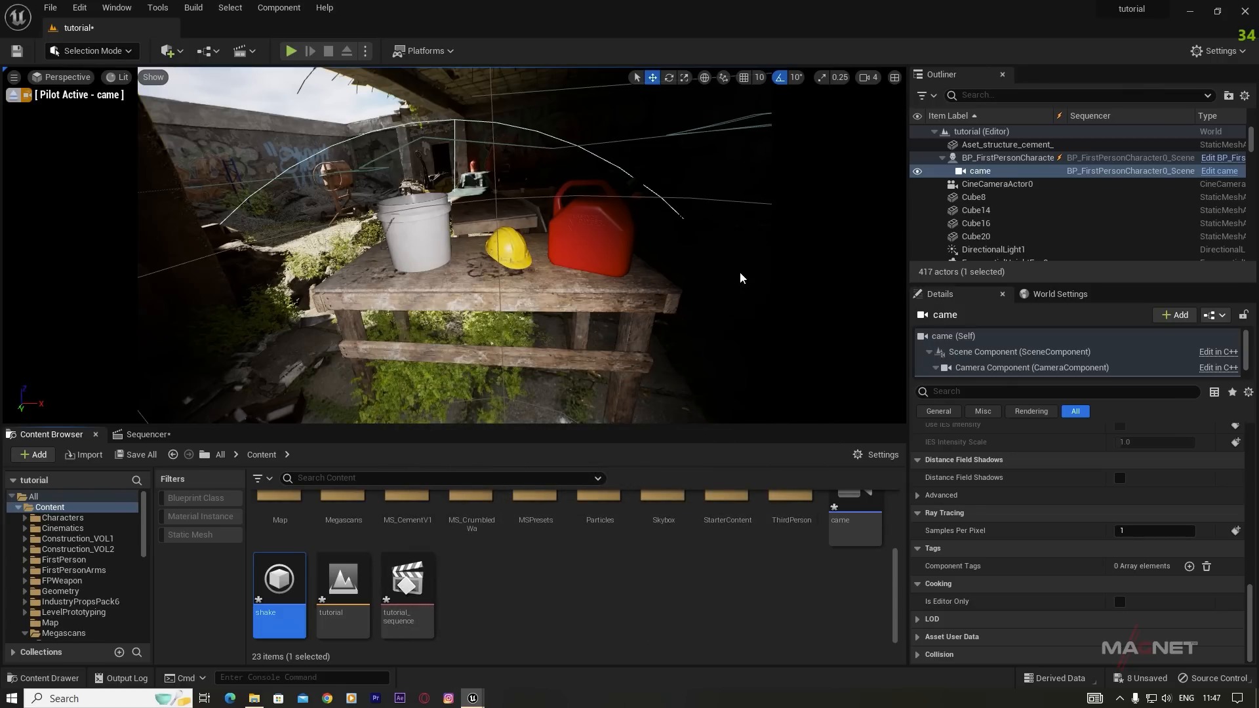
Step: Open the BP_FirstPersonCharacter0_Scene_1_01 sequence from Cinematics > Takes > 2023-05-21 > Scene_1_01_Subscenes
scroll(590, 595, up, 3)
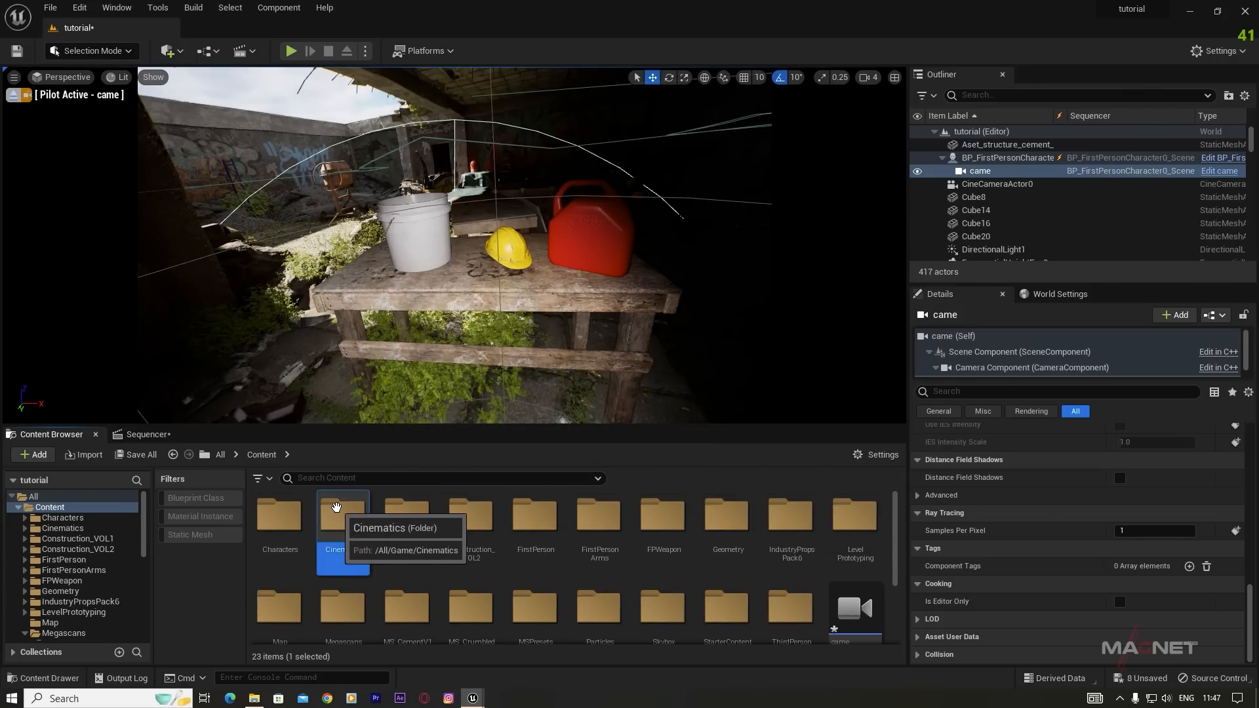
double_click(333, 518)
double_click(274, 513)
double_click(283, 517)
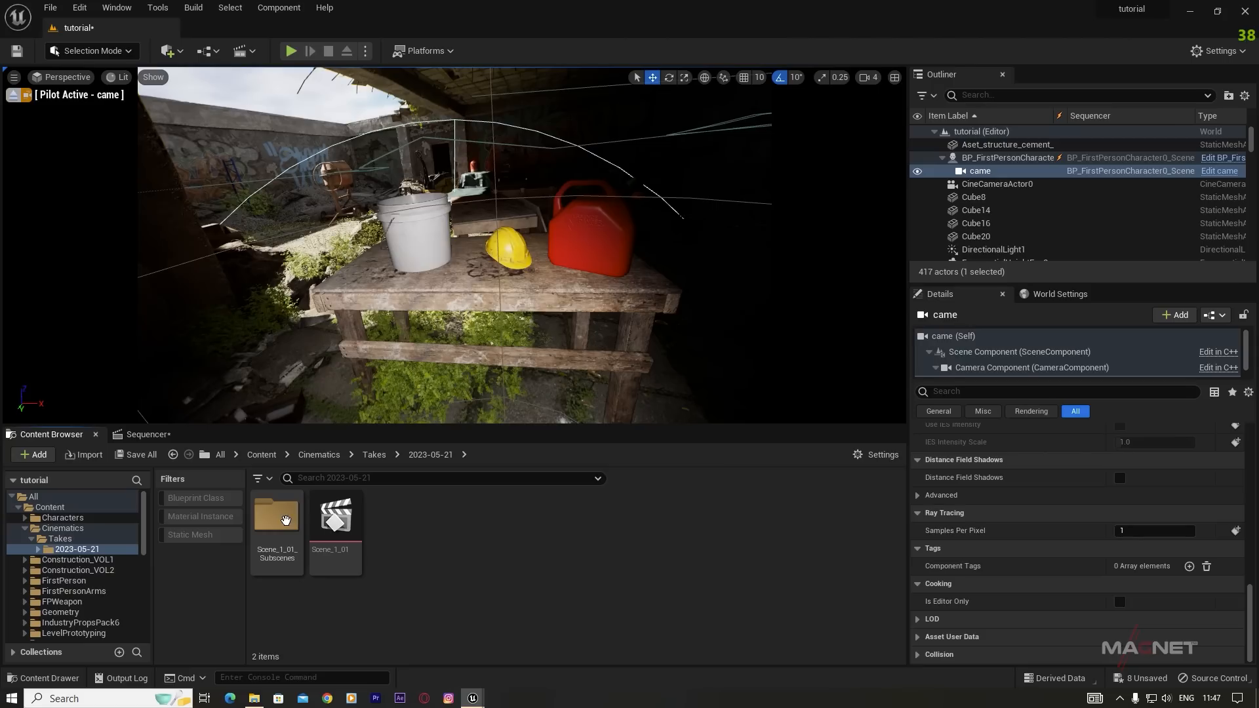
double_click(275, 524)
click(335, 524)
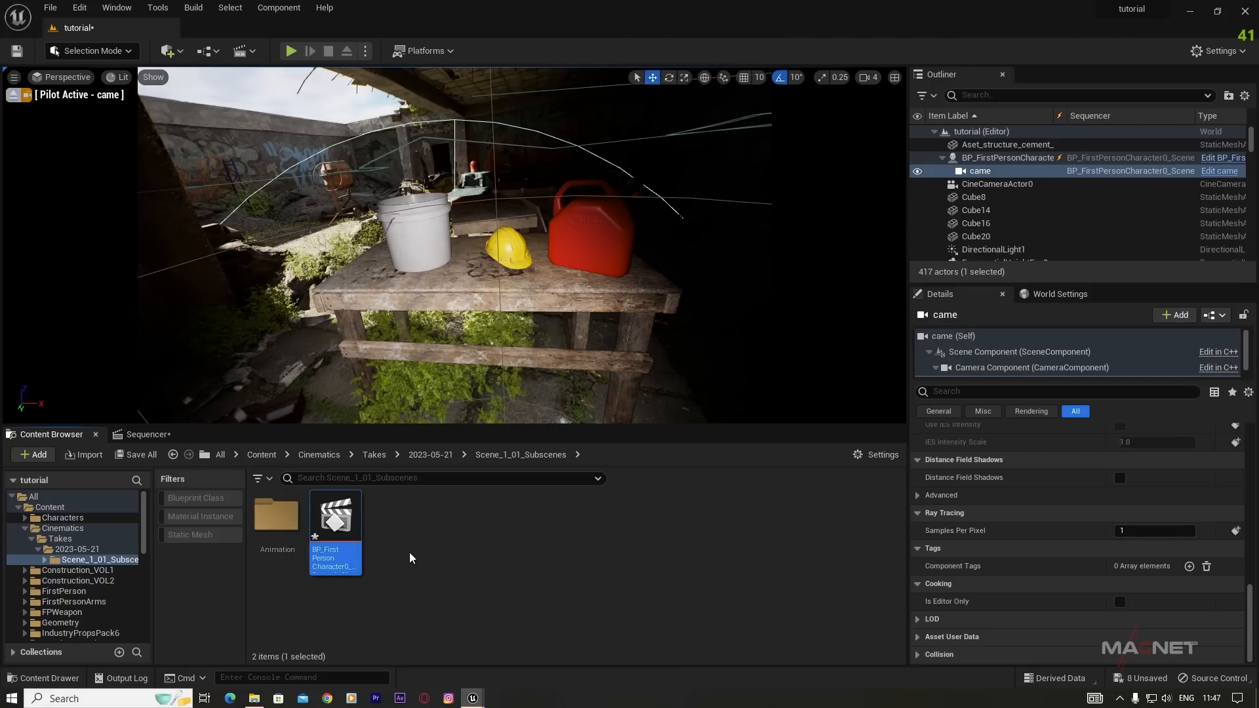
double_click(334, 524)
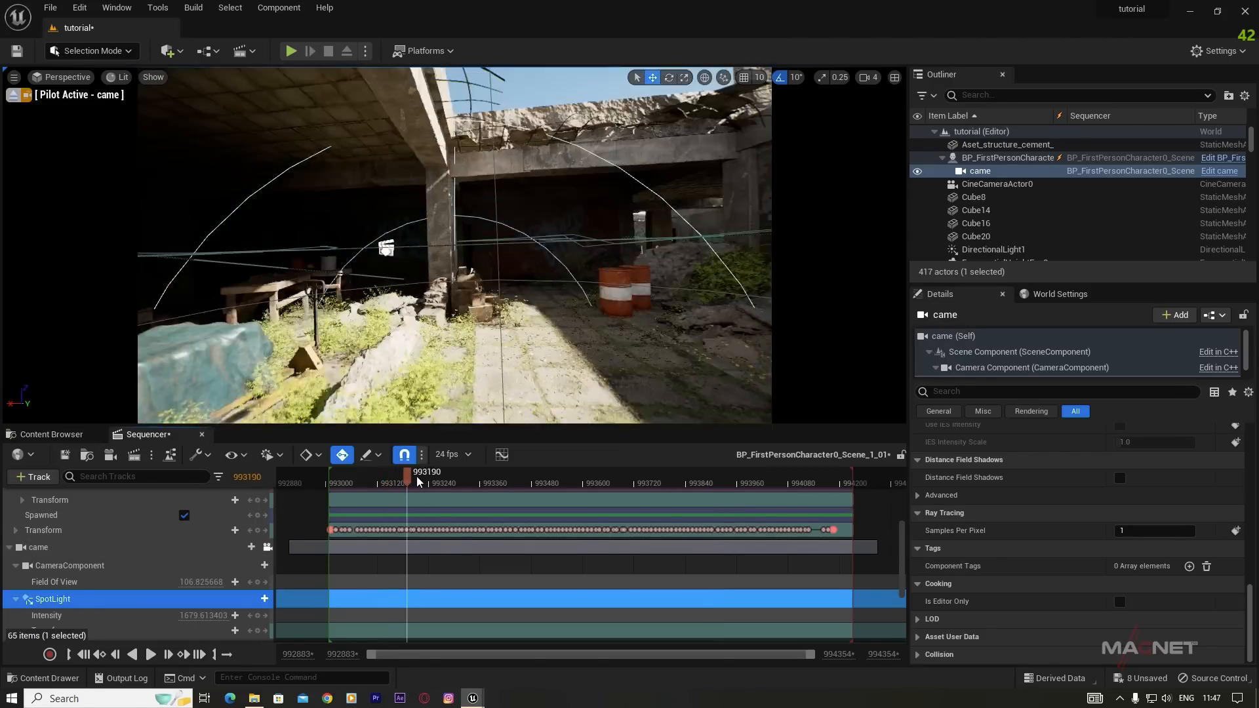
Step: Add a camera shake track using shake to came's CameraComponent and stretch its section over the whole sequence
click(81, 547)
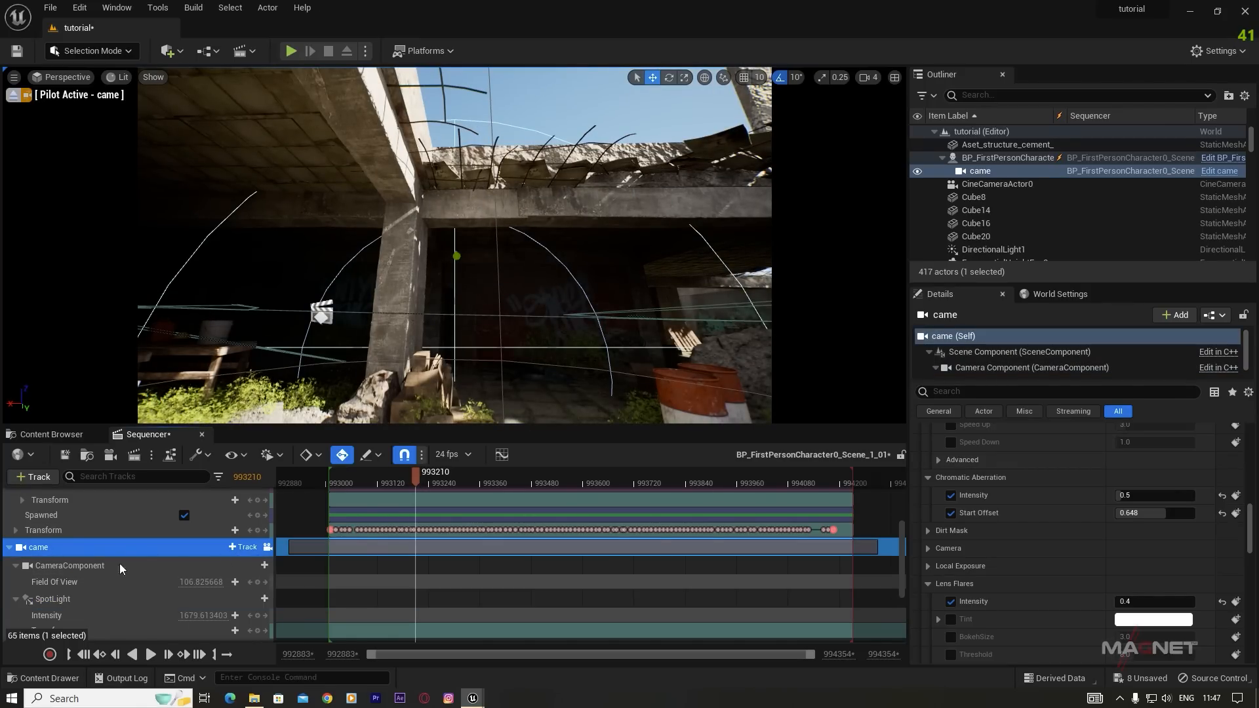
click(62, 564)
click(254, 566)
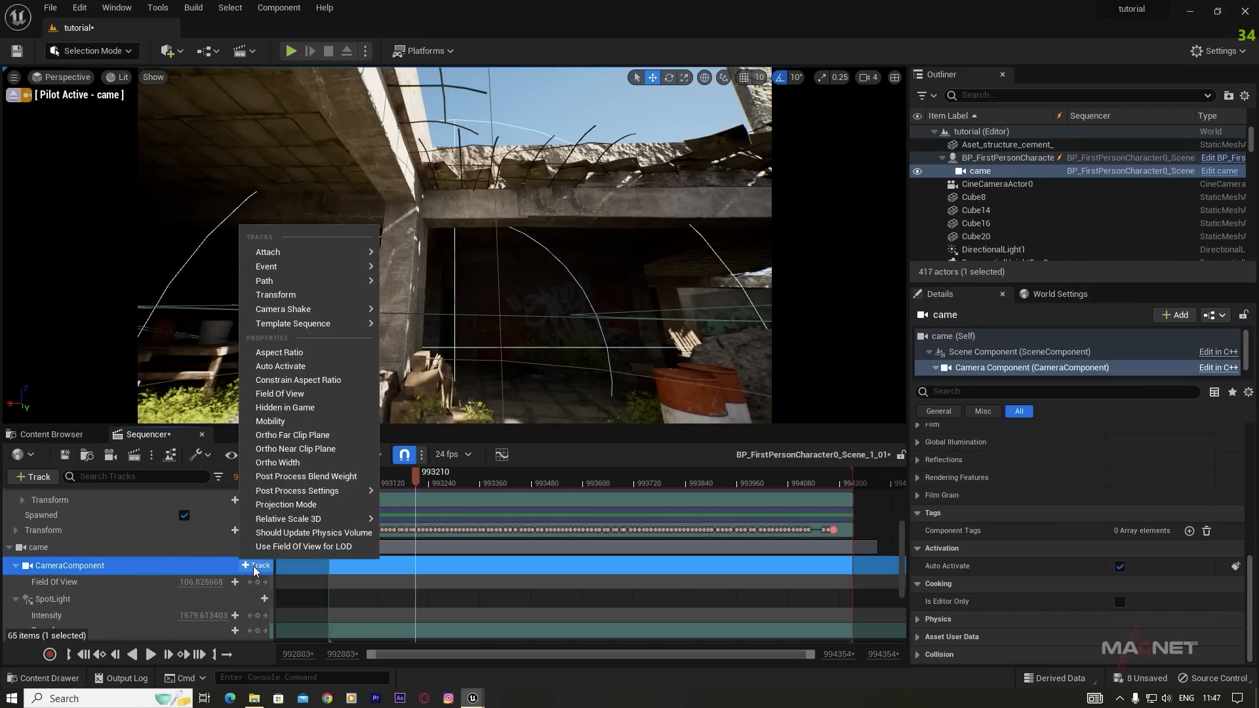
mouse_move(286, 314)
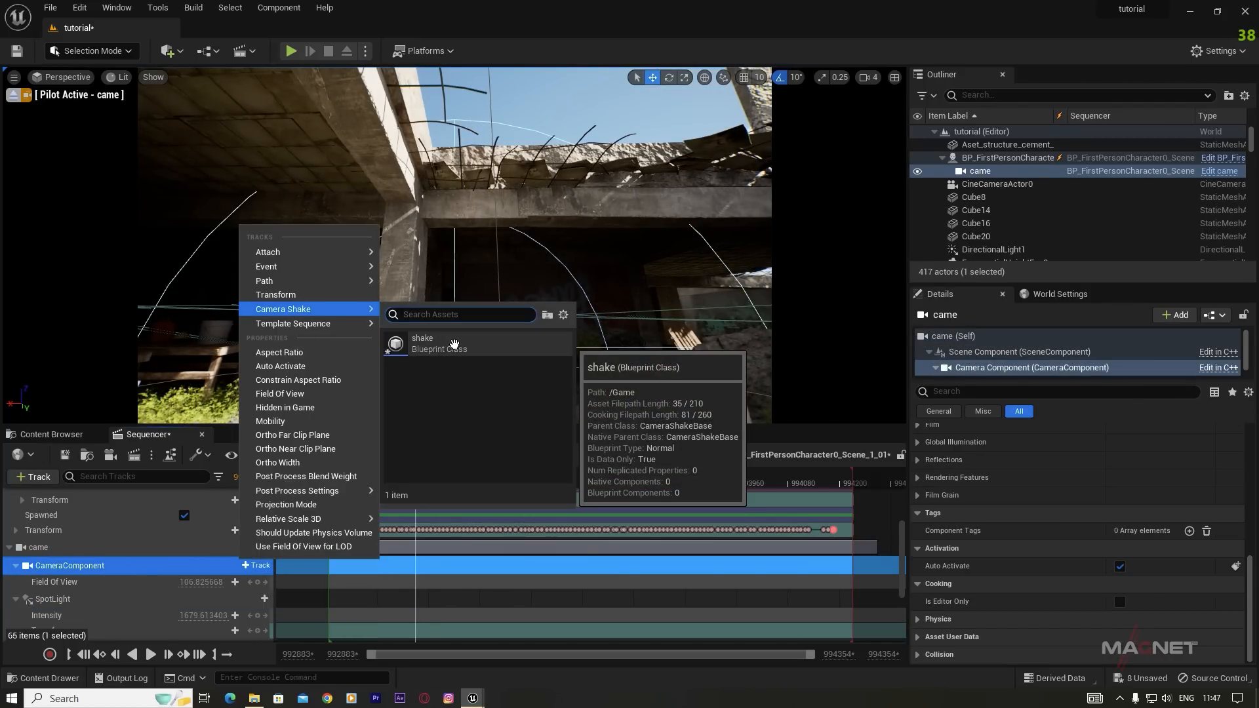
click(426, 346)
drag(420, 563, 315, 563)
drag(466, 565, 877, 565)
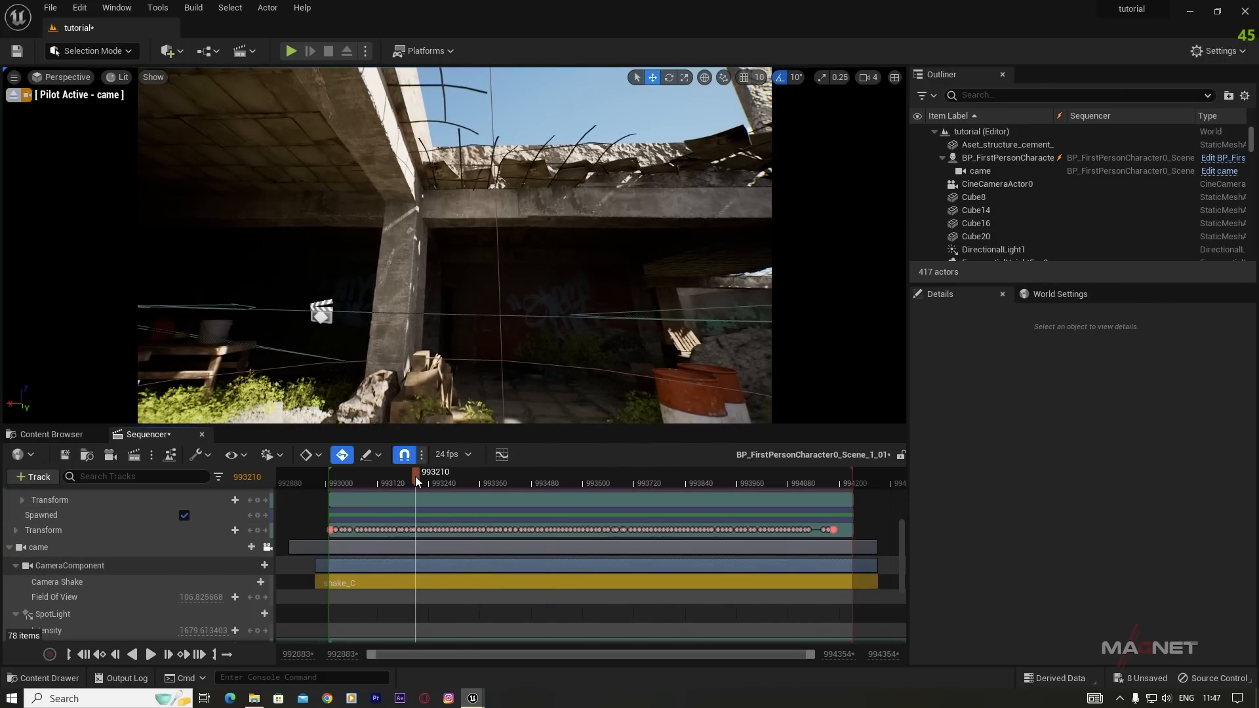
Step: Play the sequence from before frame 993210 to about frame 993305 to preview the camera shake
drag(415, 476, 383, 487)
key(space)
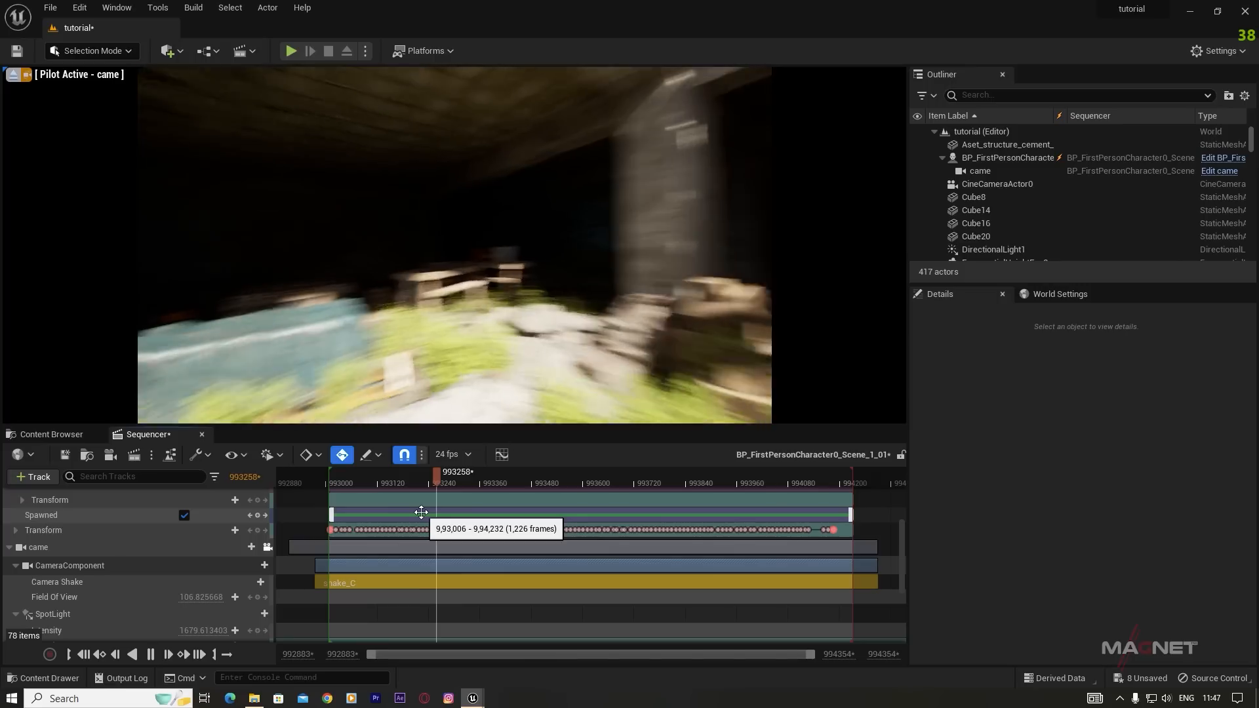
key(space)
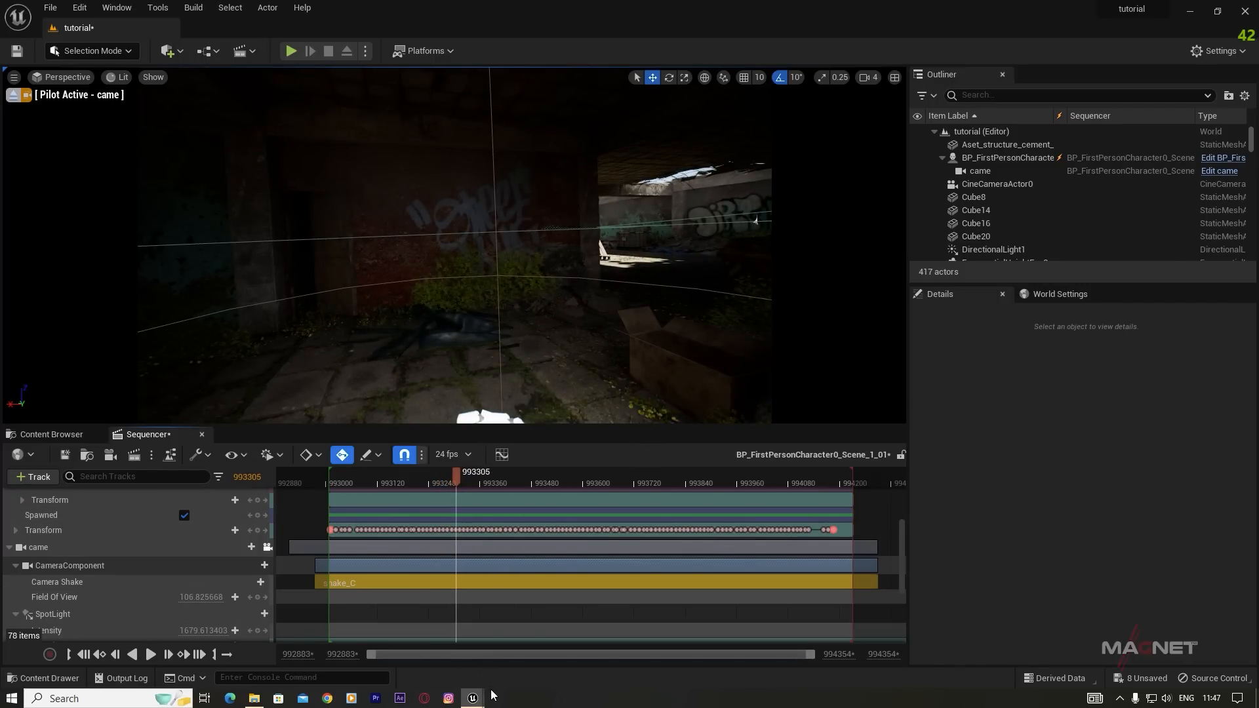
Step: Bring the shake blueprint back beside the playing sequence and set its Rotation Amplitude Multiplier to 5
mouse_move(472, 699)
click(616, 633)
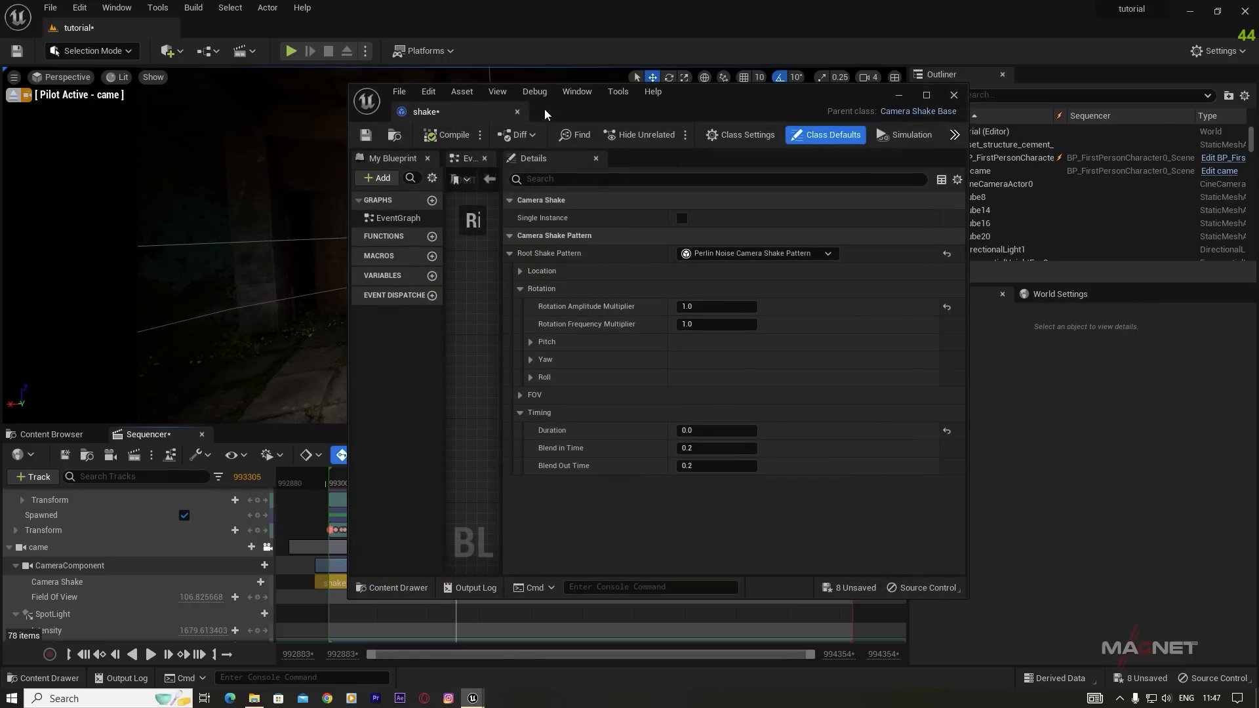
drag(696, 103, 1009, 68)
drag(450, 483, 400, 482)
key(space)
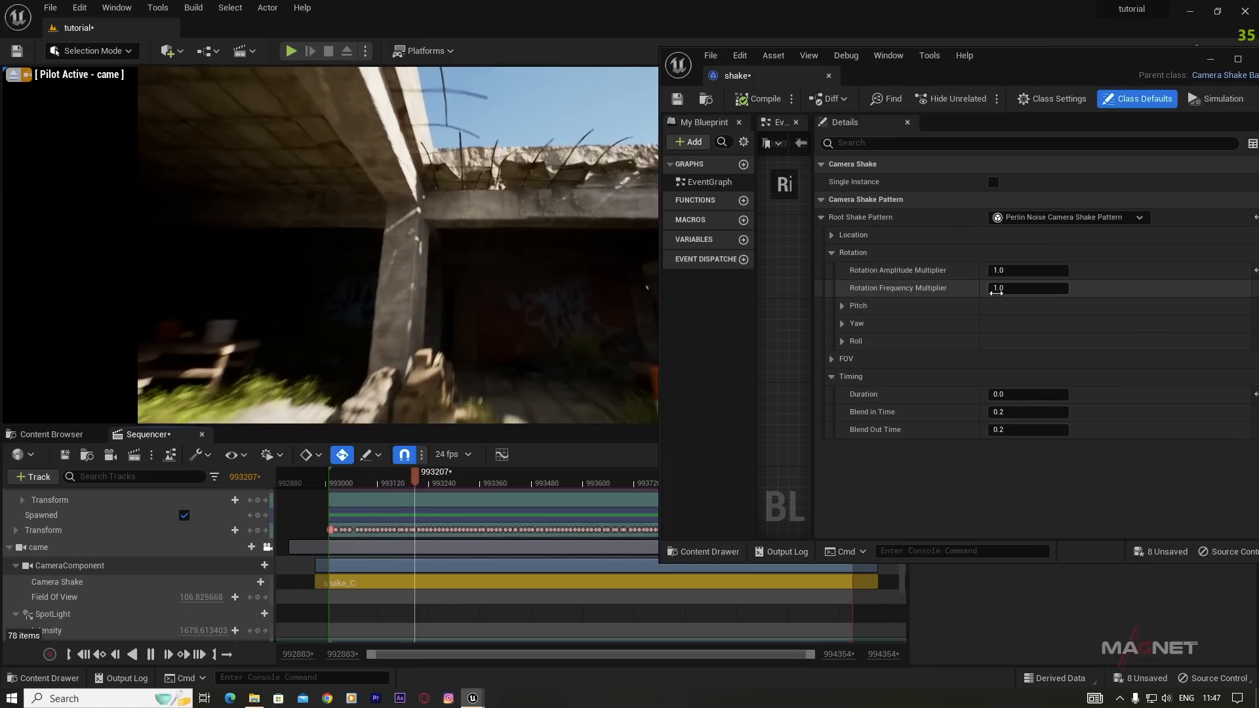
click(842, 305)
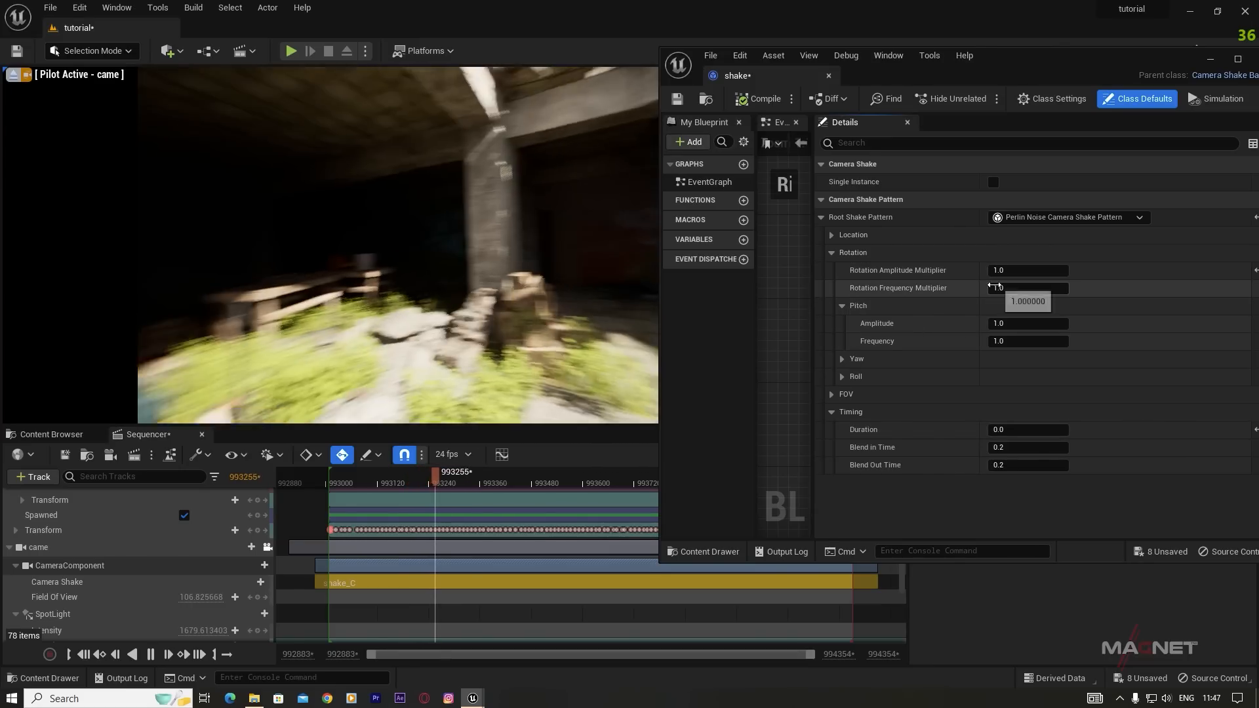
text(5)
key(Return)
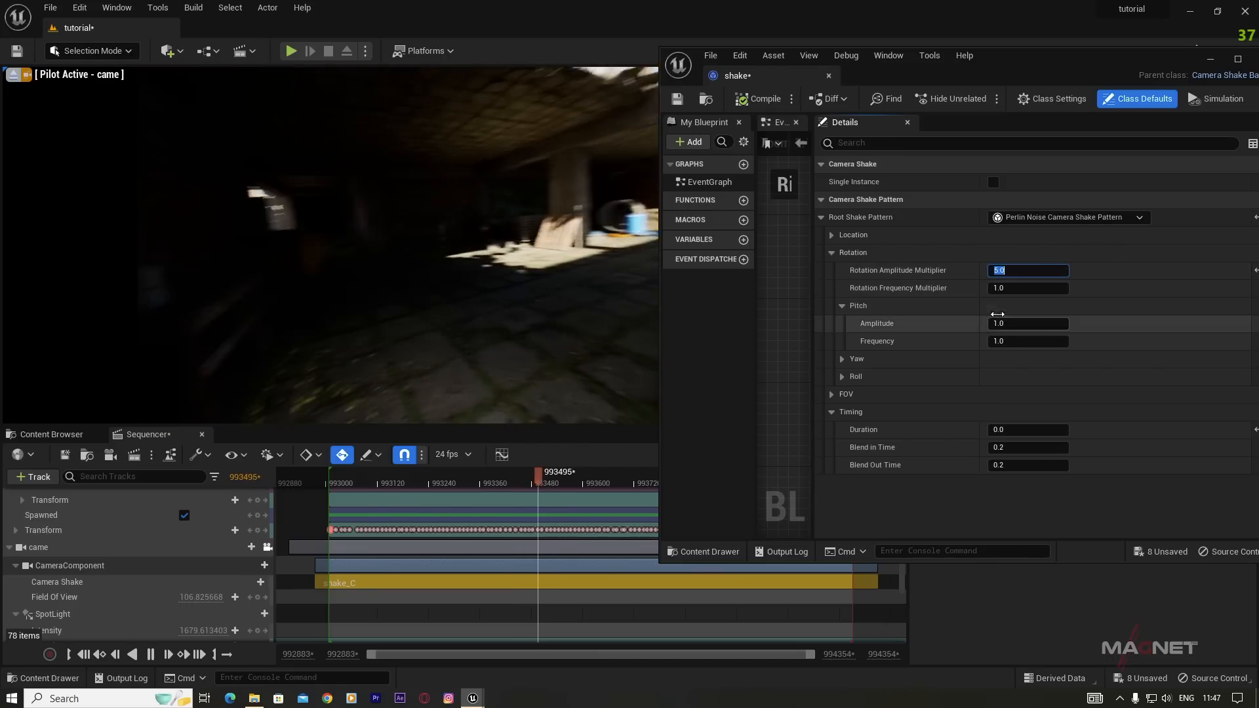
Step: Set shake's Rotation Frequency Multiplier to 0.2 and put the blueprint window away
click(1001, 287)
text(0.2)
key(Return)
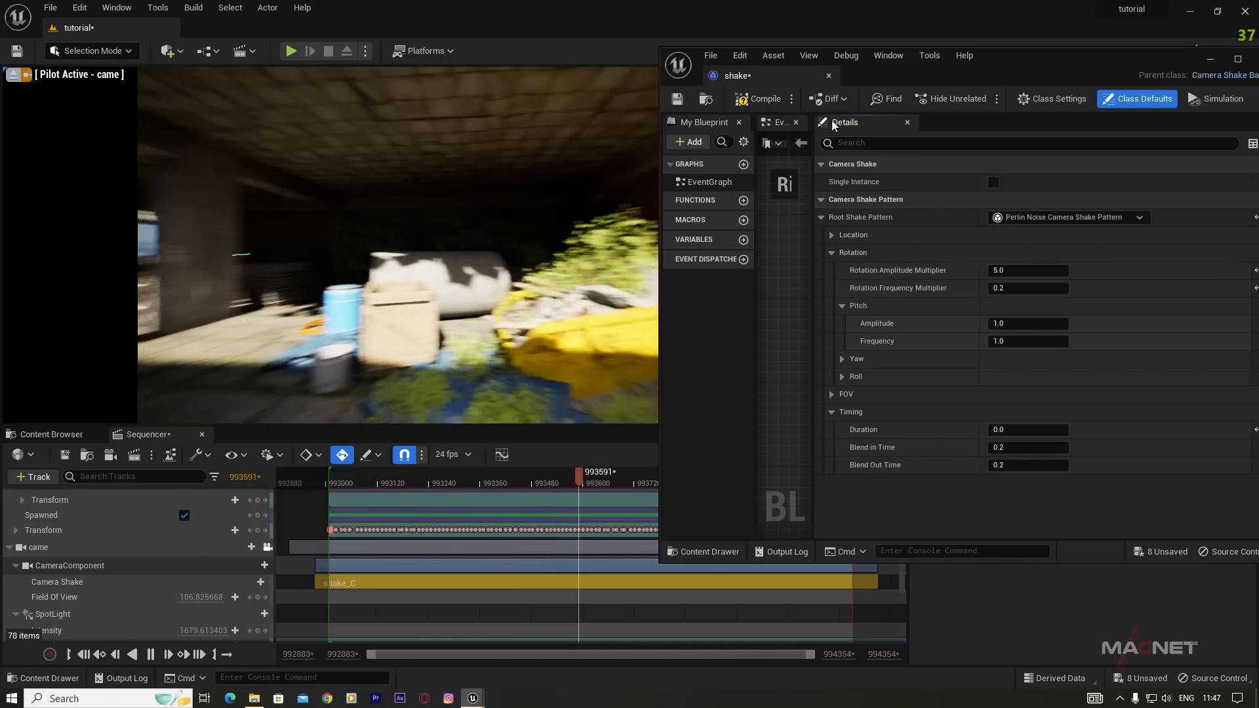
click(1209, 60)
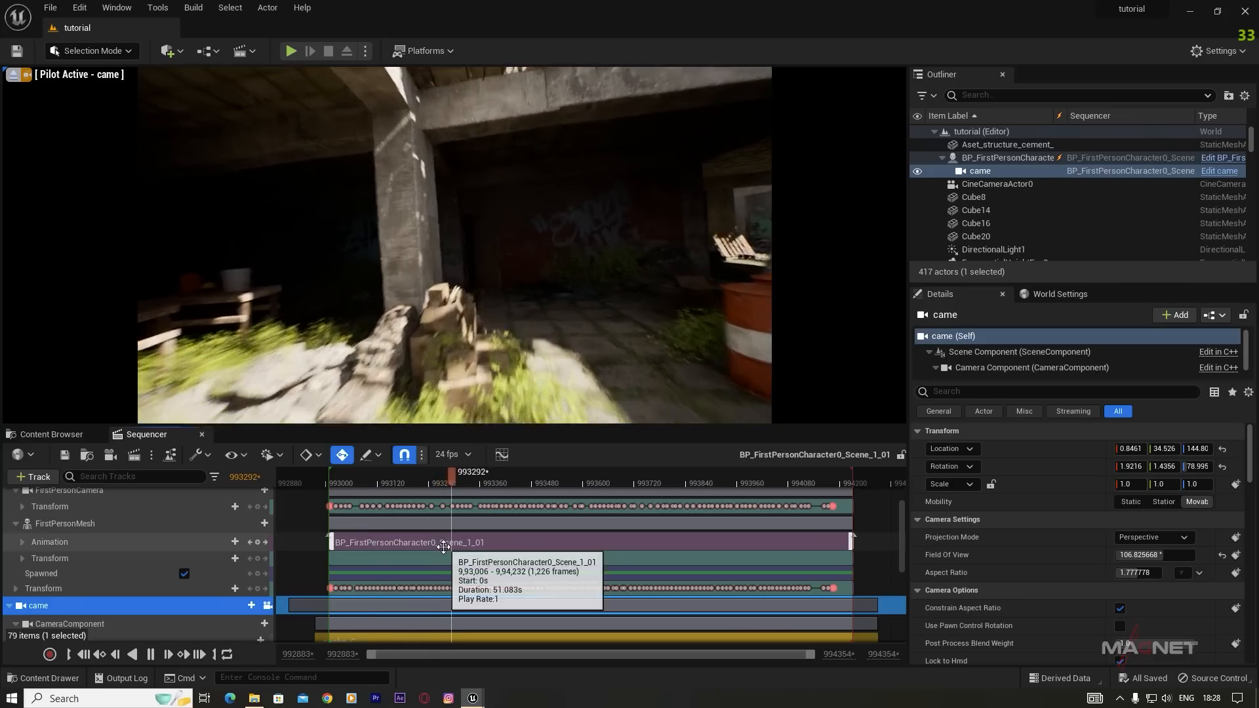
Step: Move the playhead to frame 993315 and delete the came section from the Camera Cuts track
scroll(444, 547, up, 3)
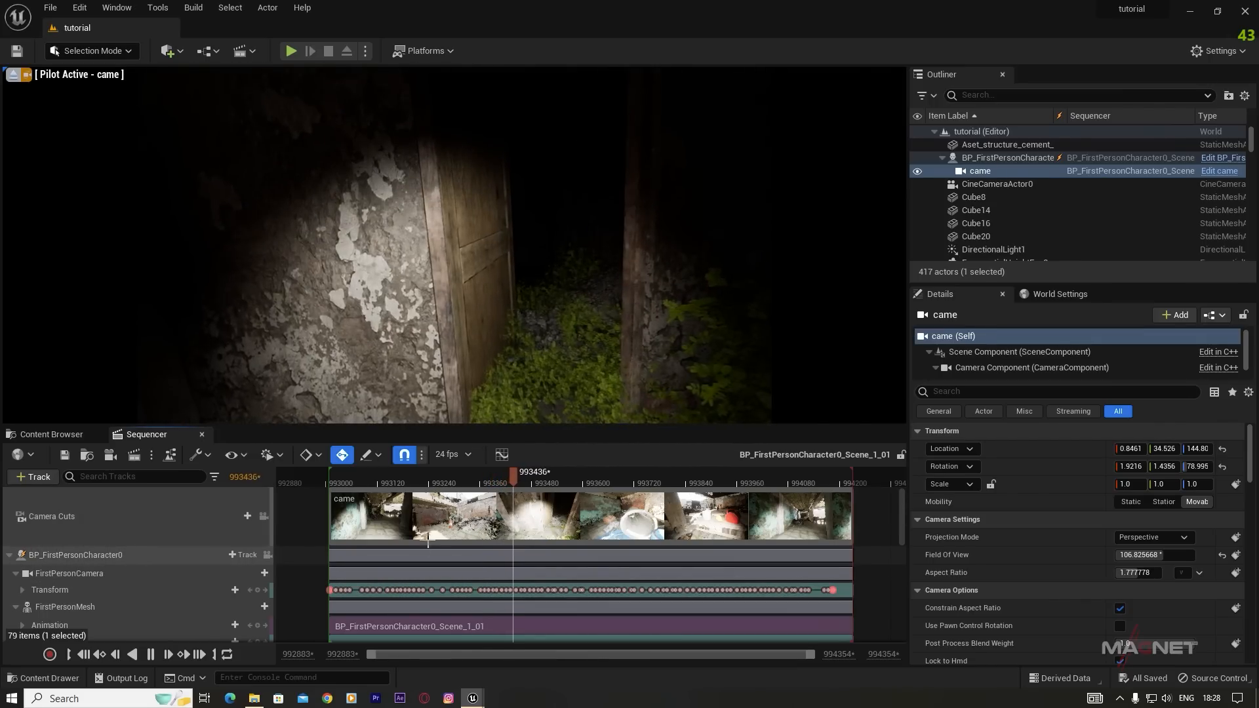
click(516, 475)
drag(515, 476, 461, 478)
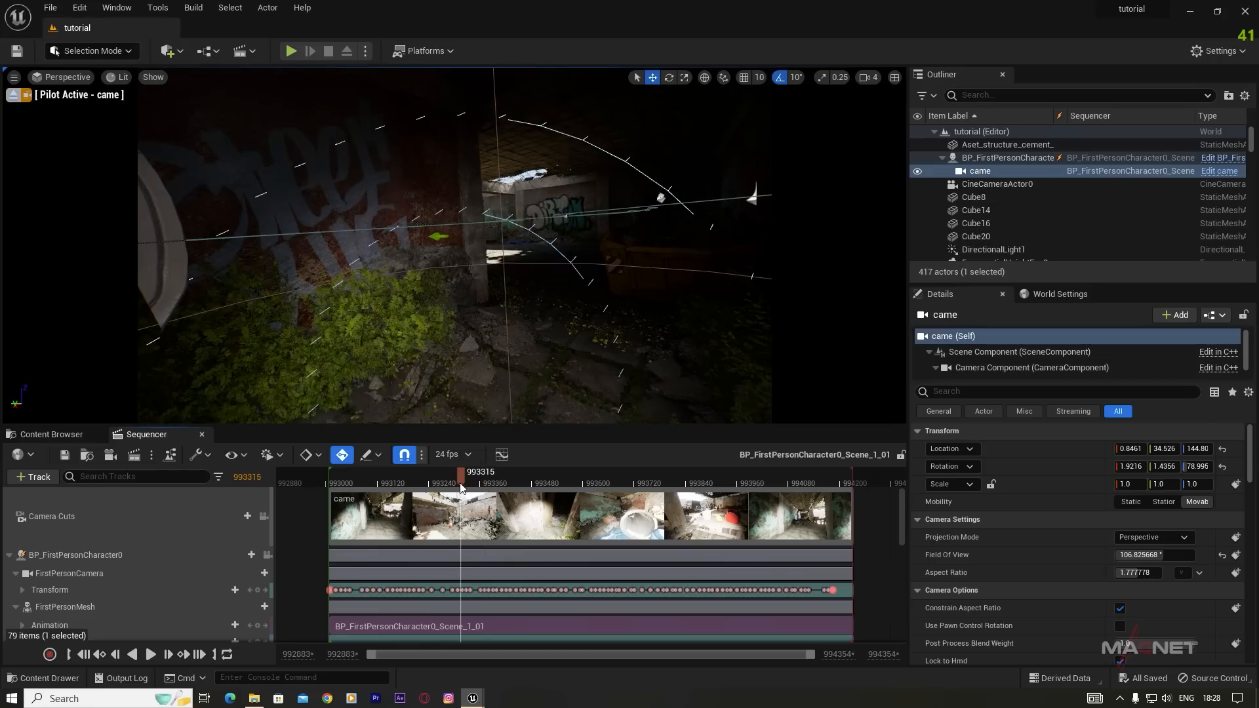
scroll(120, 554, down, 7)
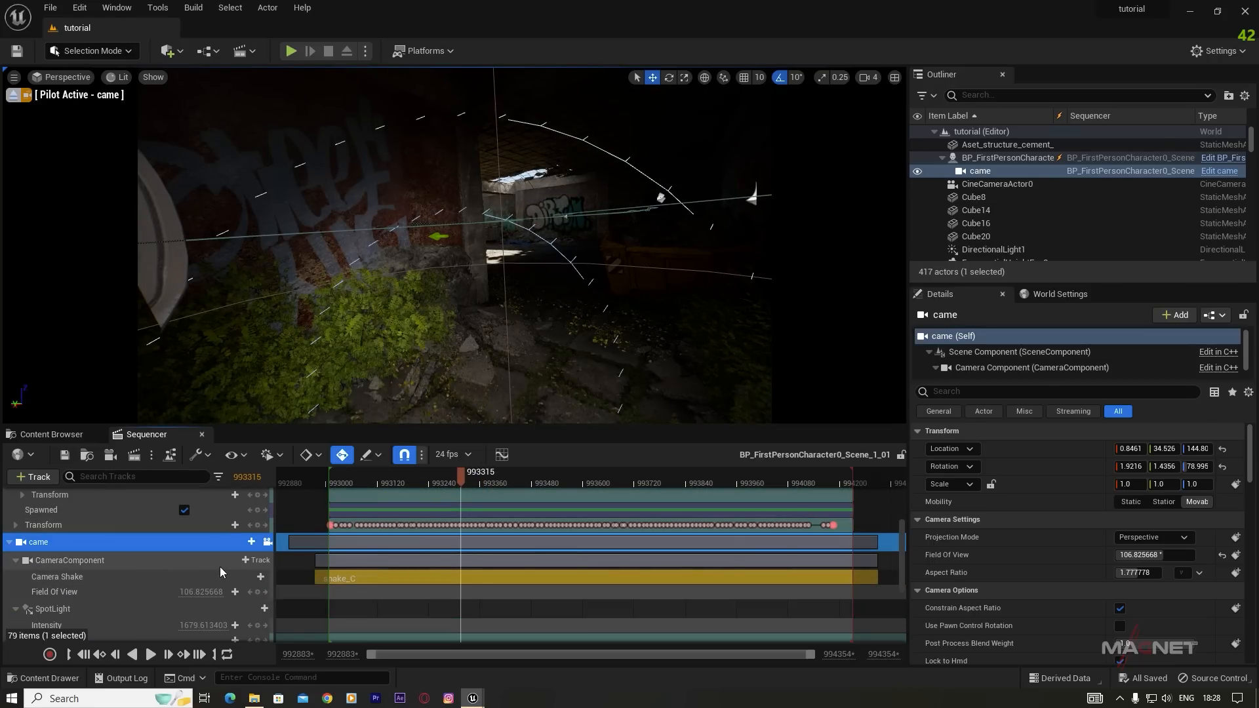
scroll(135, 566, up, 5)
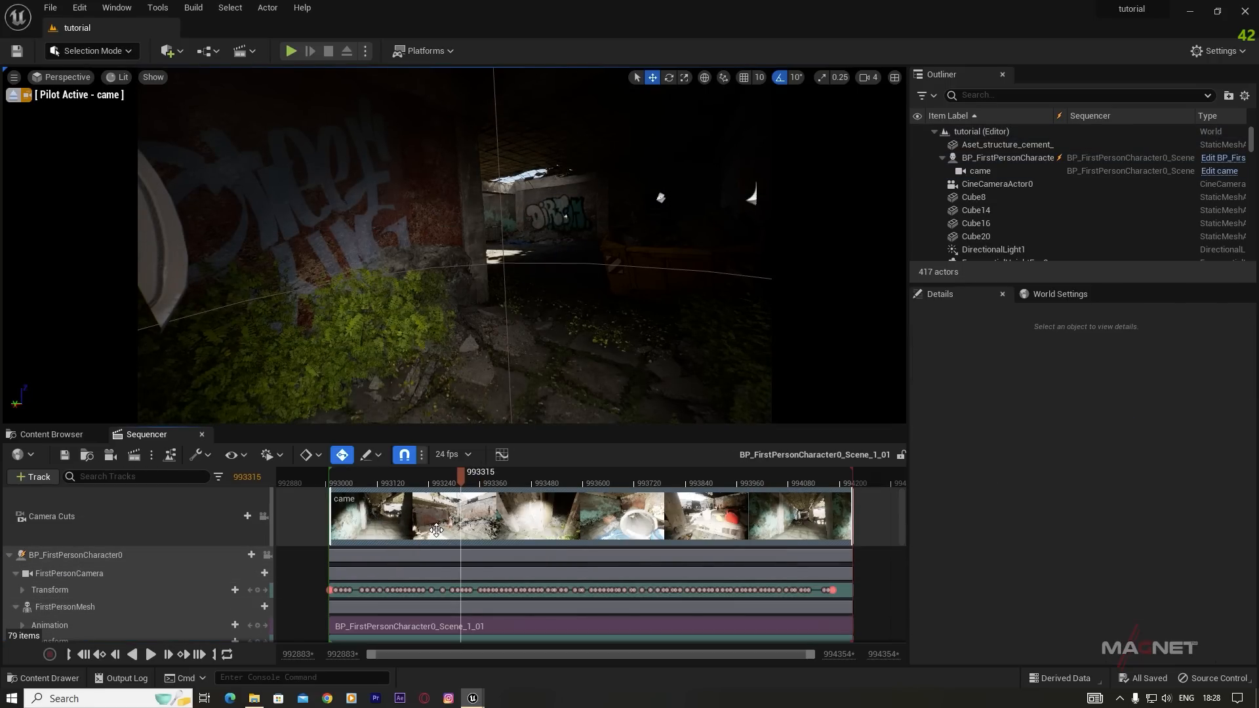
key(Delete)
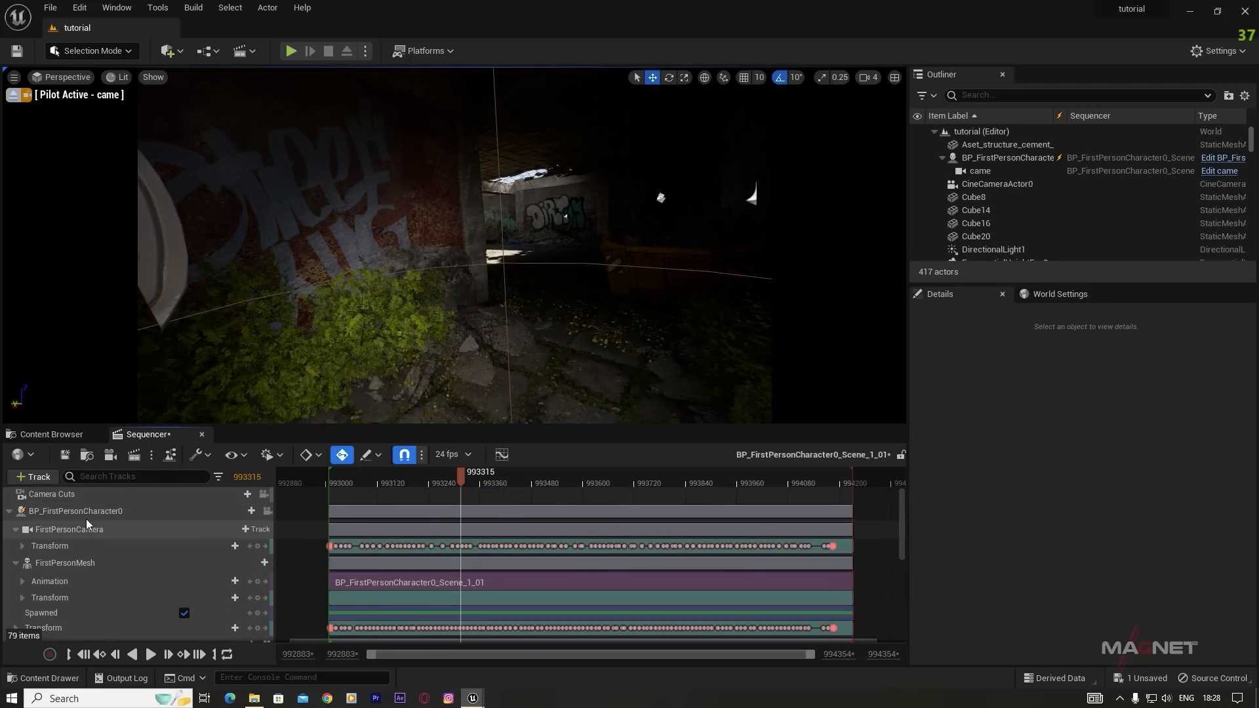
Step: Bind came to the Camera Cuts track and extend the new section's start back to about frame 992958
click(80, 496)
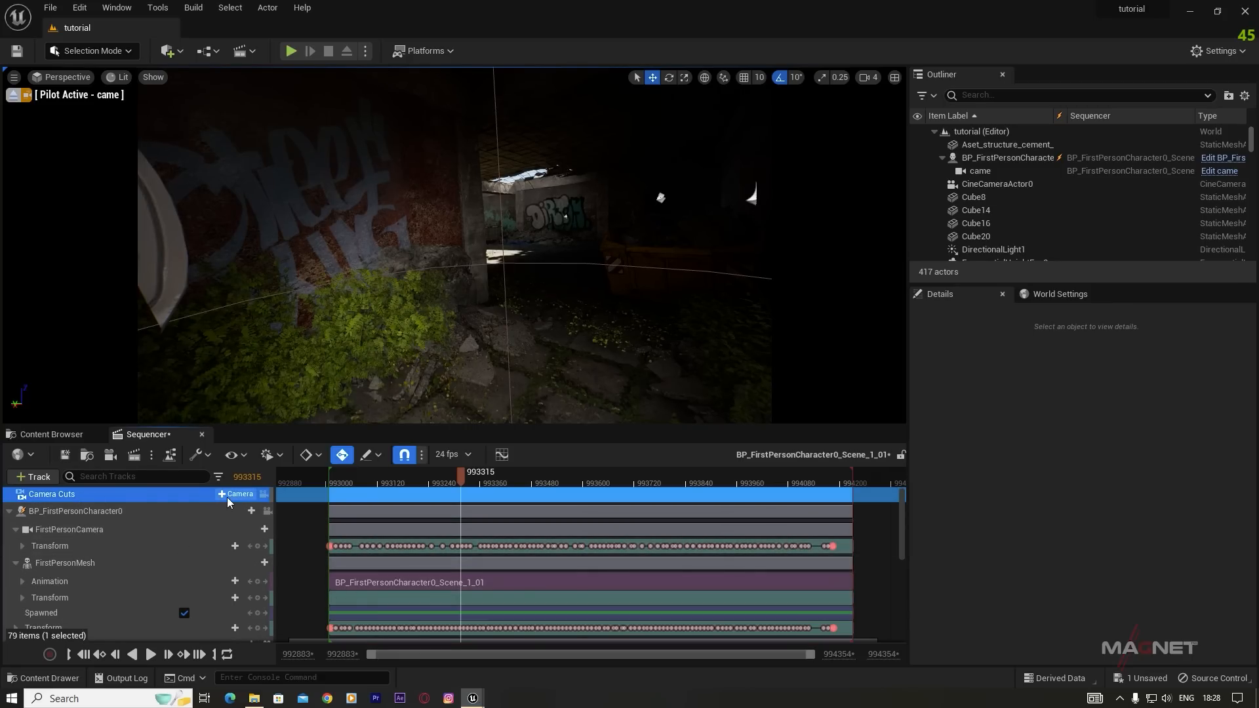
click(232, 497)
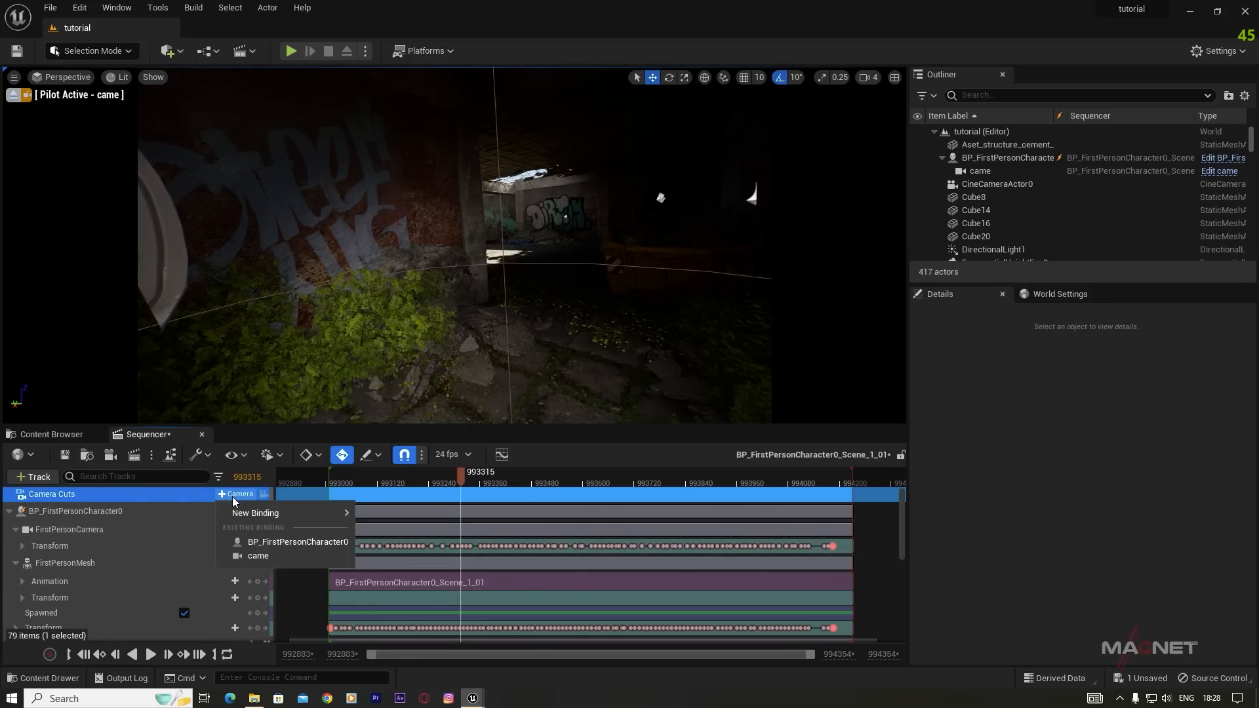
click(259, 556)
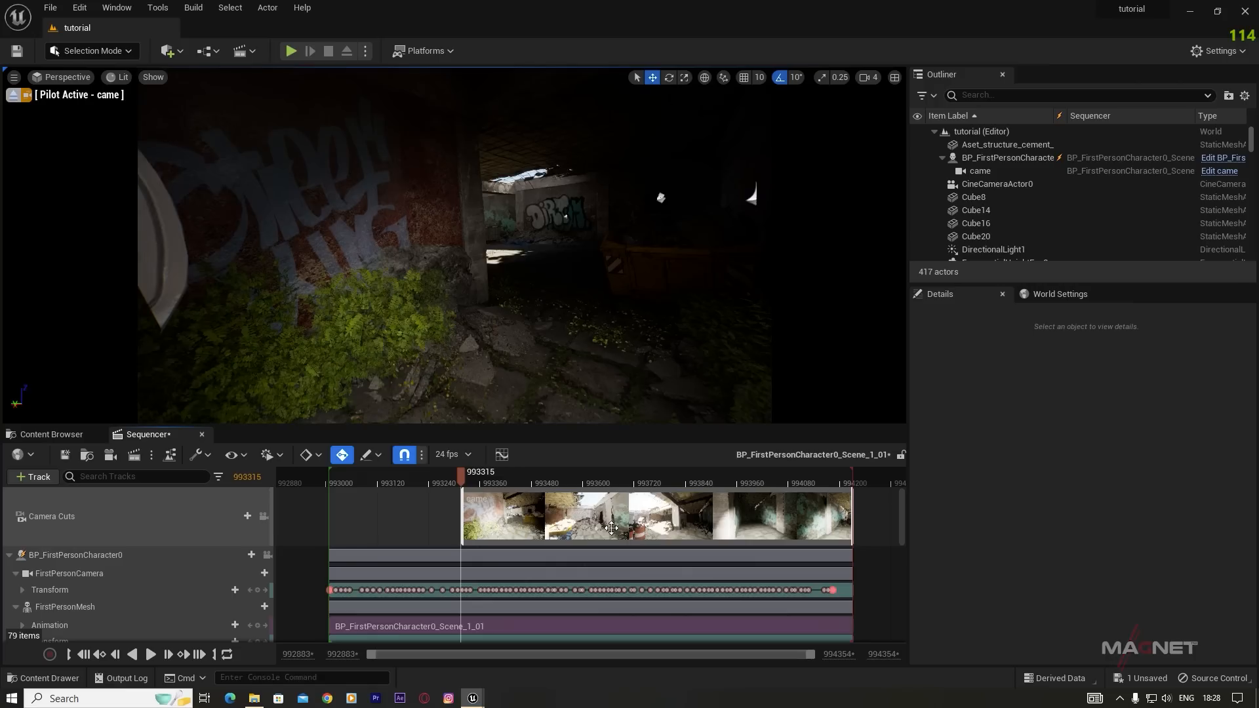
drag(462, 507, 315, 514)
scroll(44, 616, down, 3)
scroll(44, 626, down, 3)
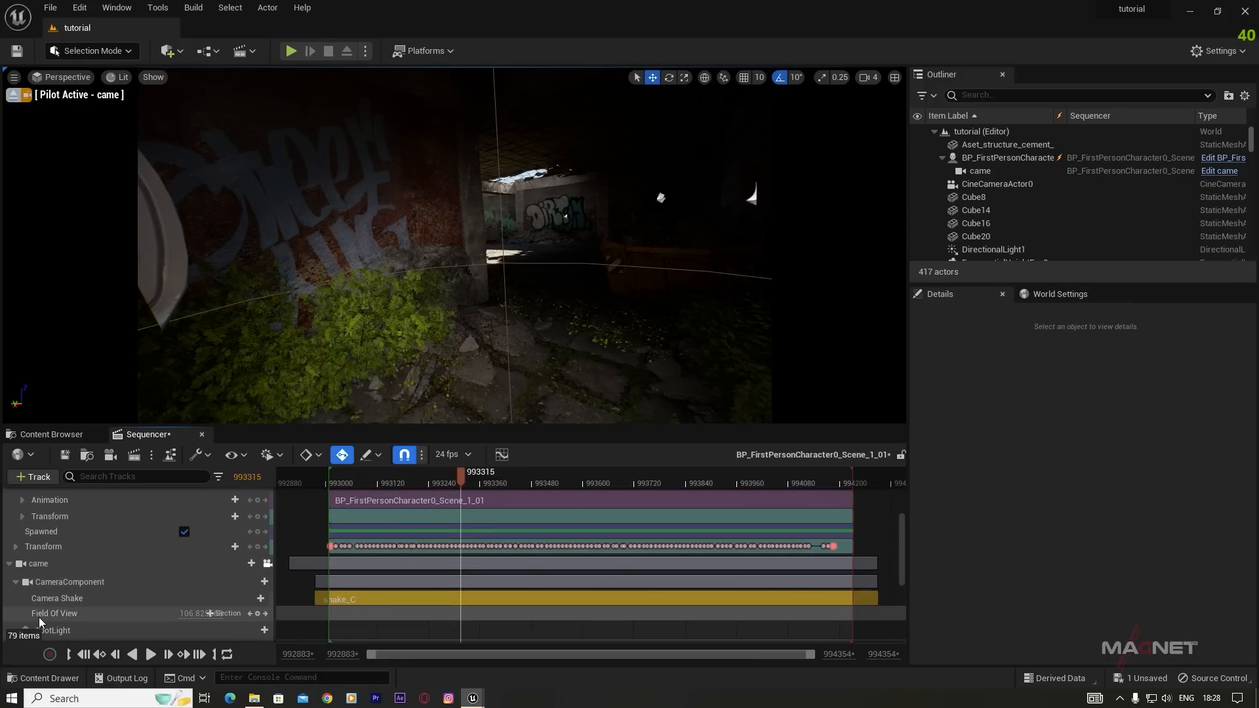
scroll(489, 510, up, 6)
click(499, 513)
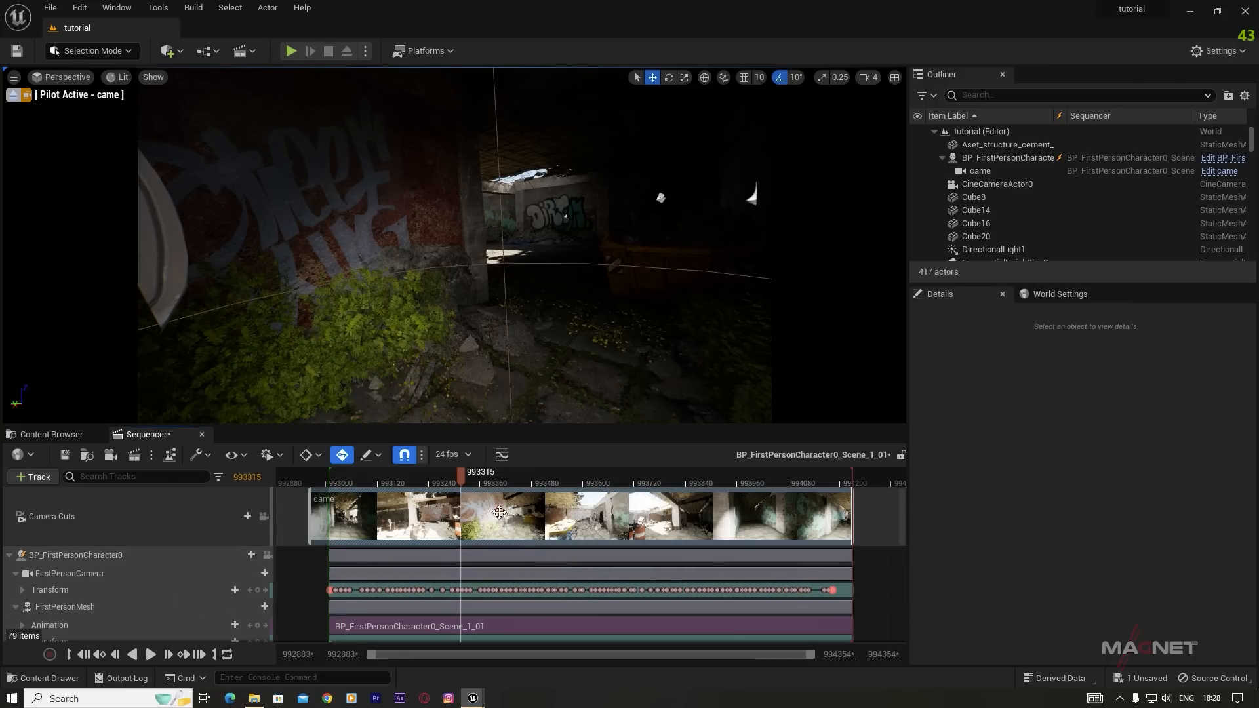
Step: Play back stretches near the start, middle and frame 993377 of the sequence to check the came shot
drag(451, 478, 356, 477)
key(space)
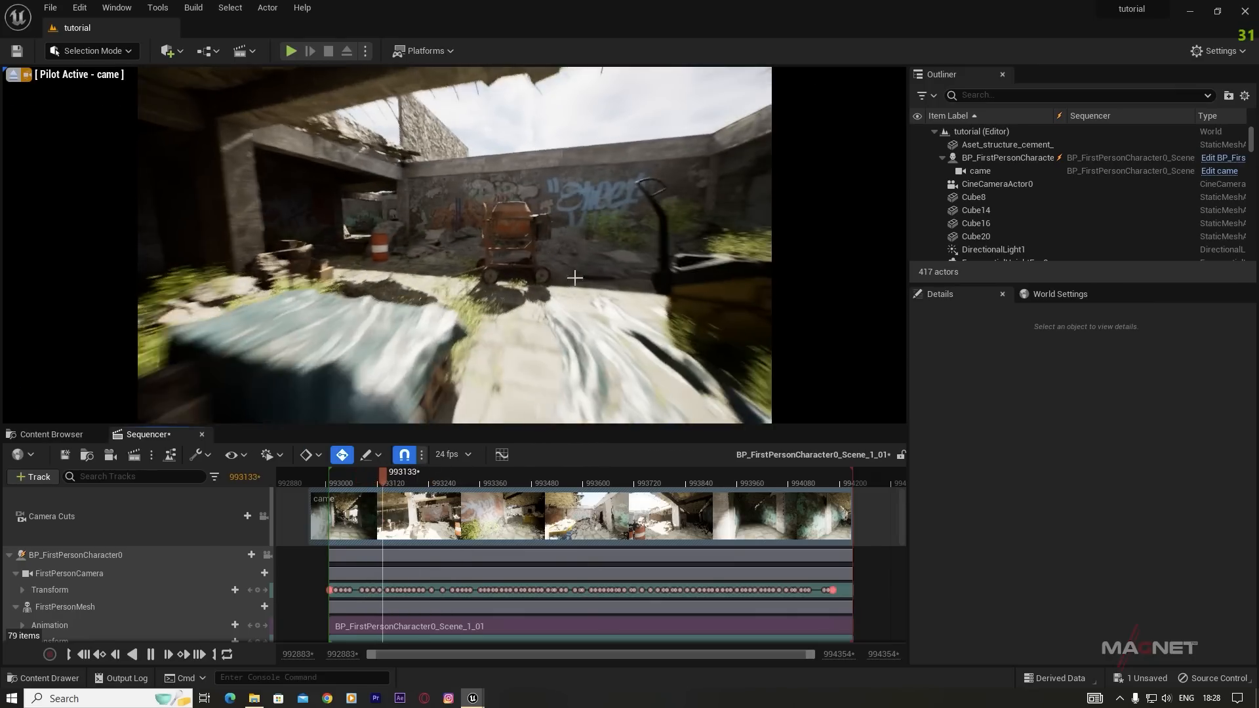
key(space)
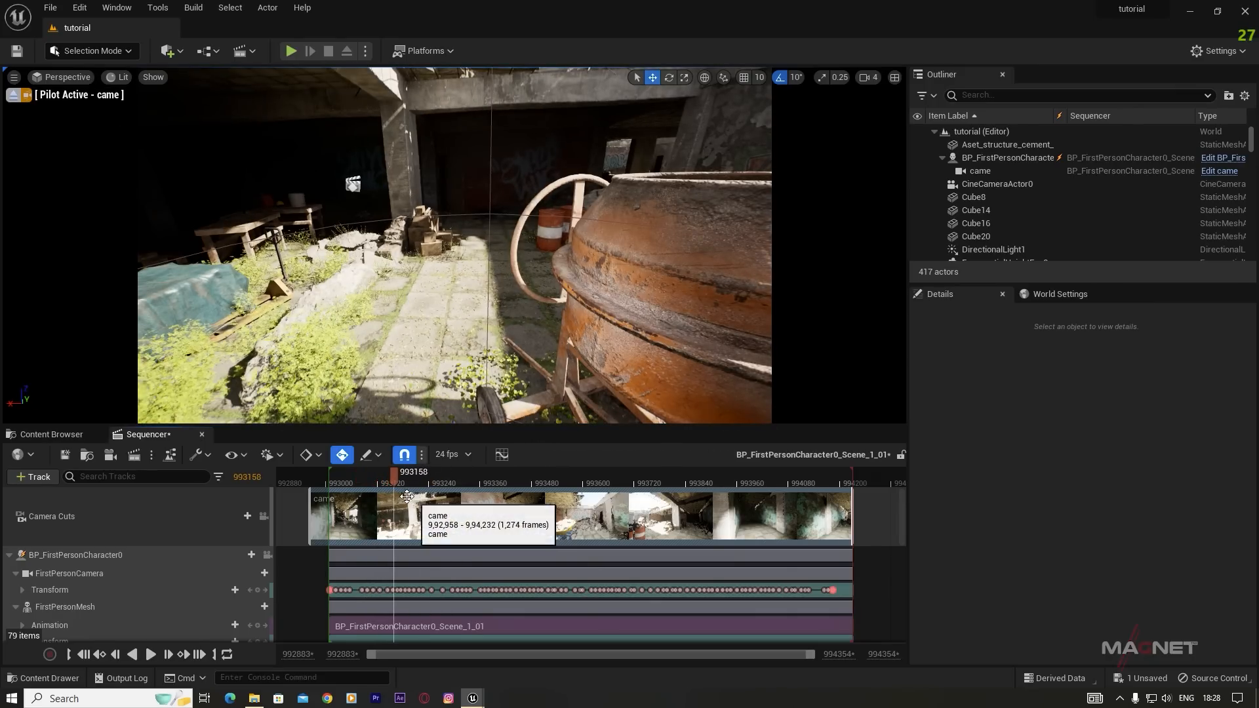
drag(420, 481, 616, 476)
key(space)
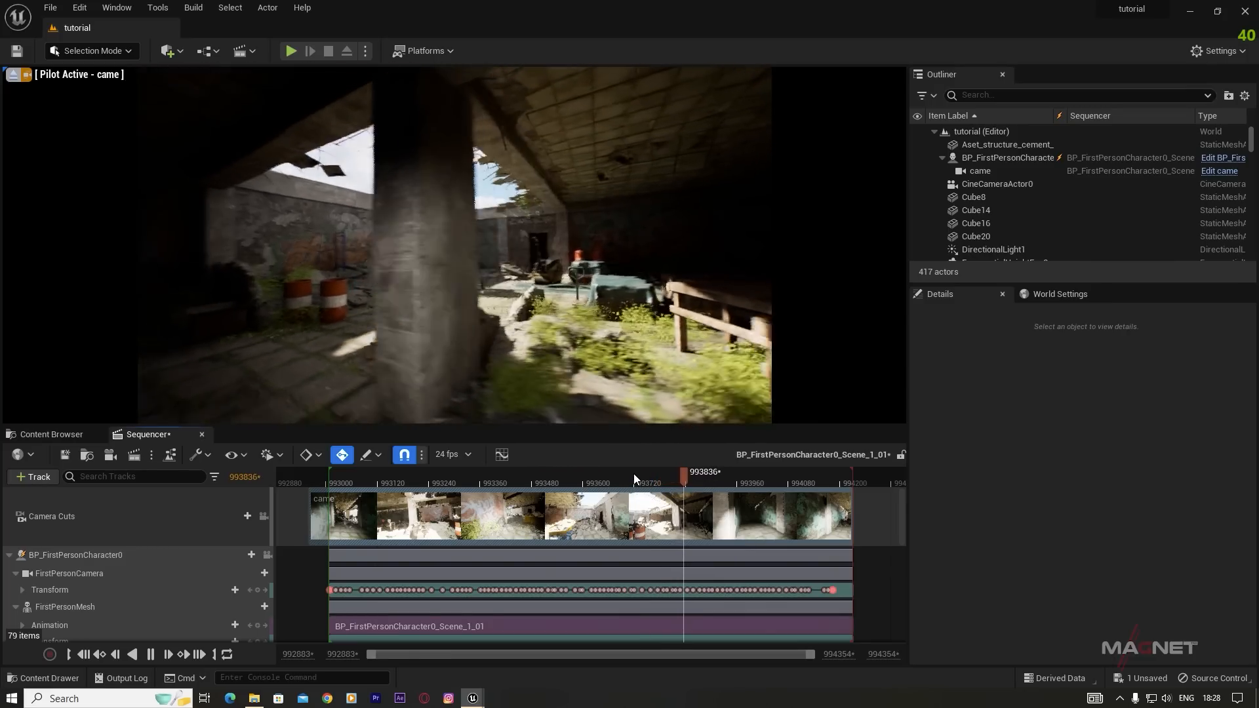
drag(681, 476, 472, 482)
key(space)
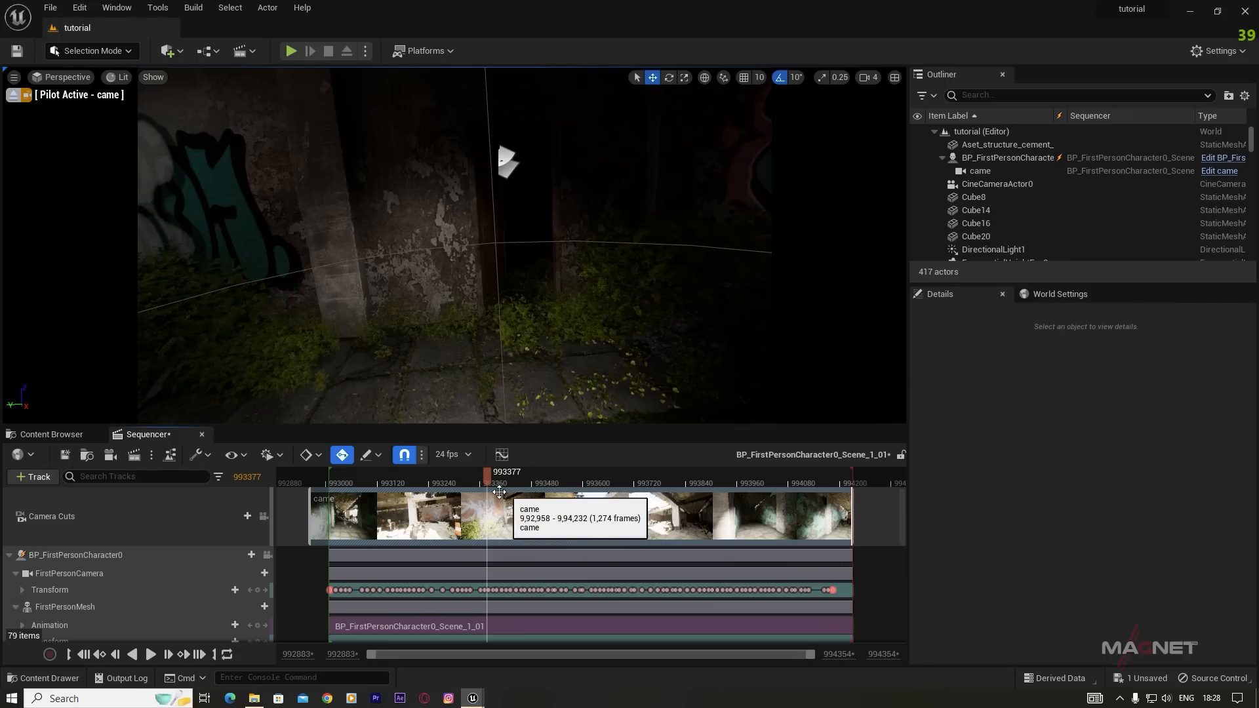
Step: Enable the Movie Render Queue and Movie Render Queue Additional Render Passes plugins, and restart the editor with the modified sequence saved
click(116, 7)
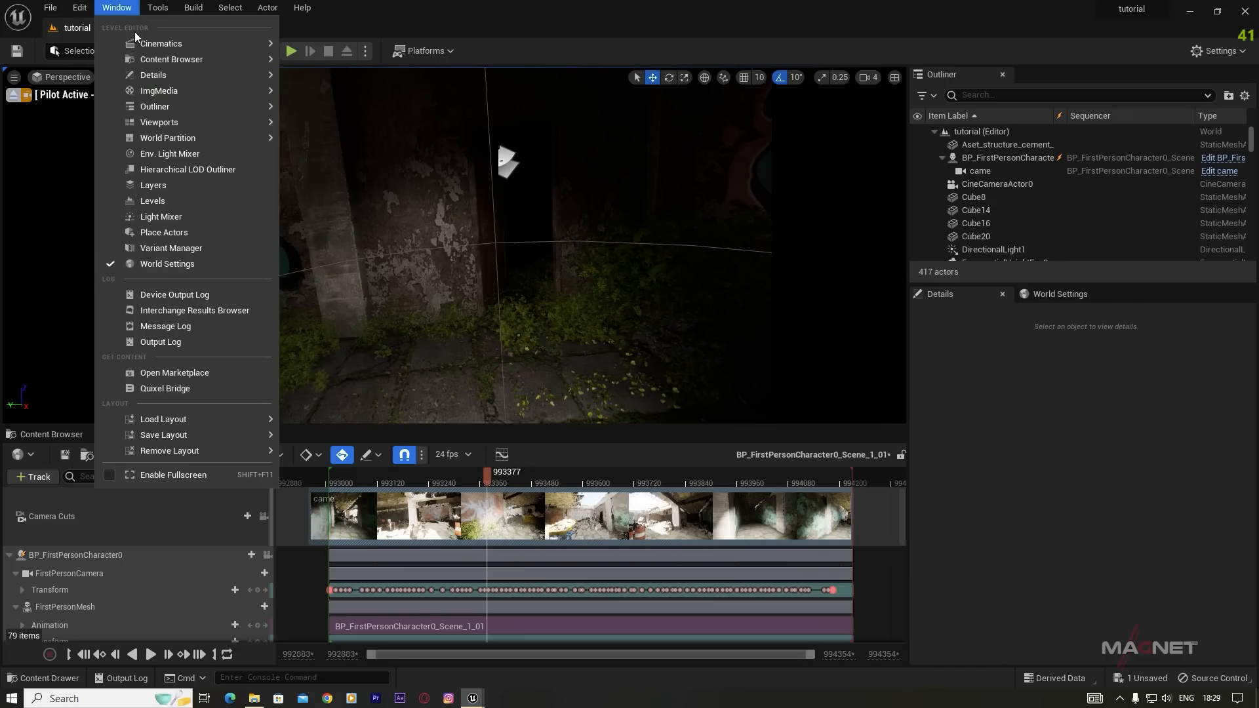
mouse_move(161, 43)
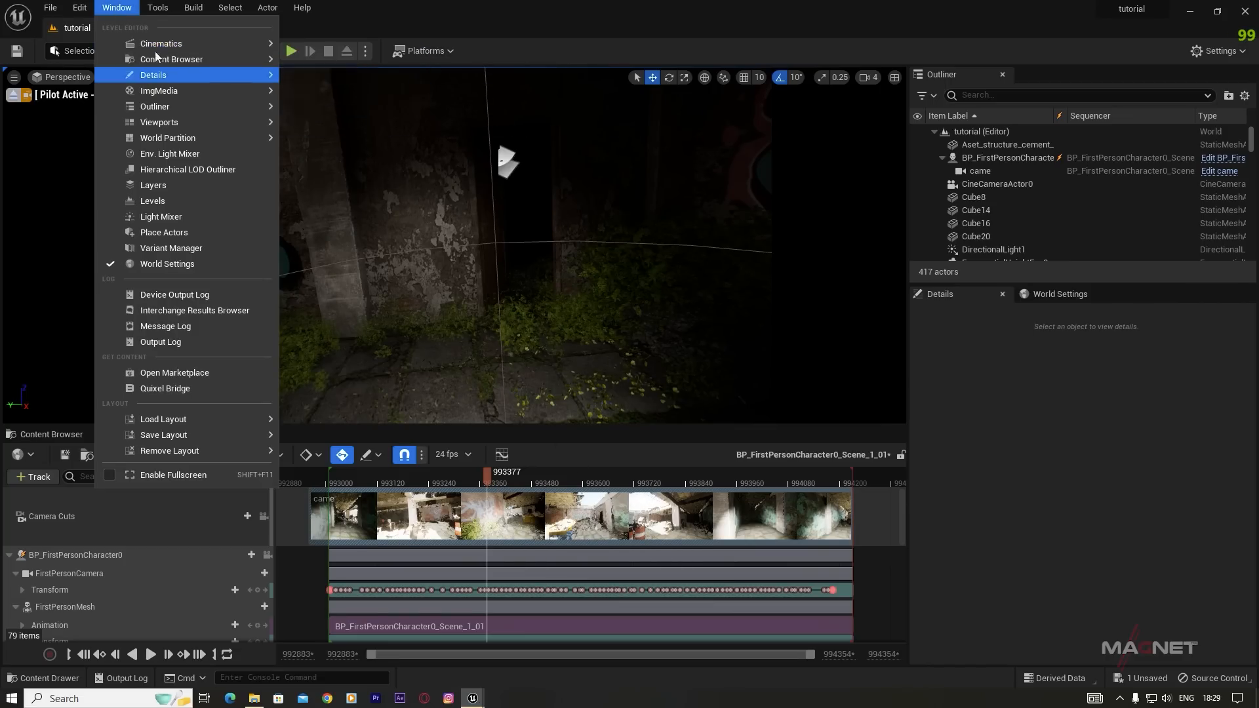
click(79, 8)
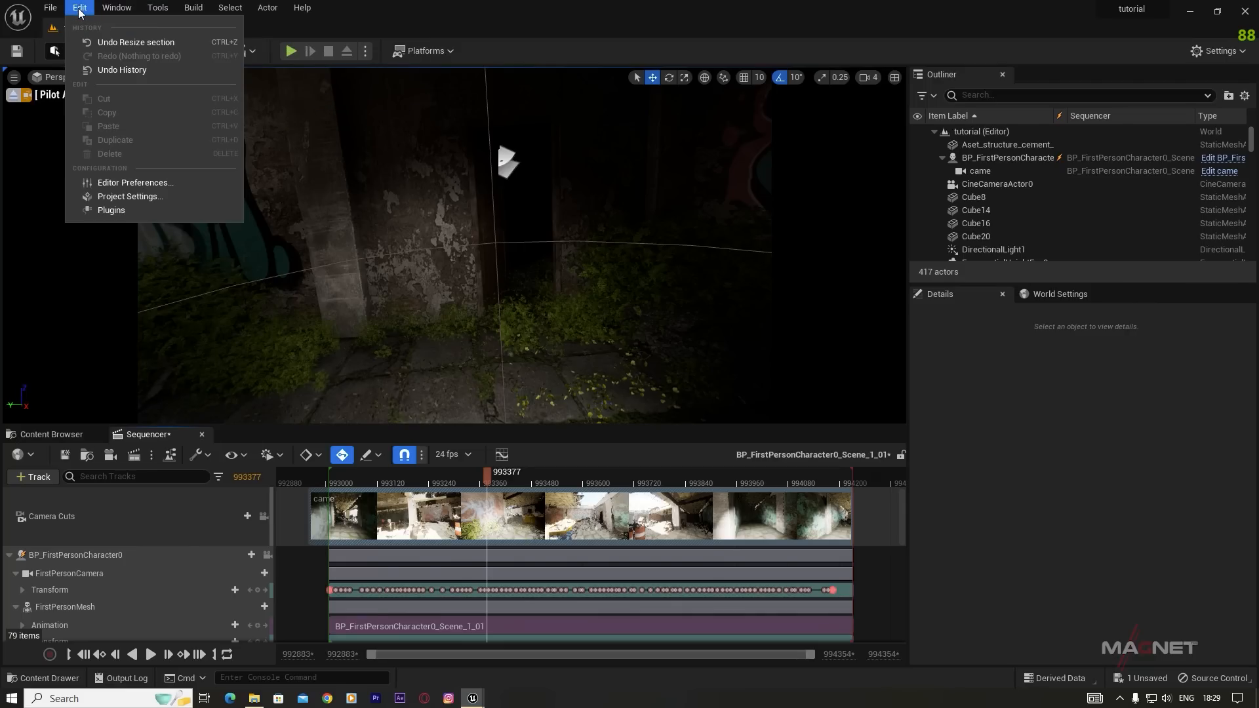
click(129, 210)
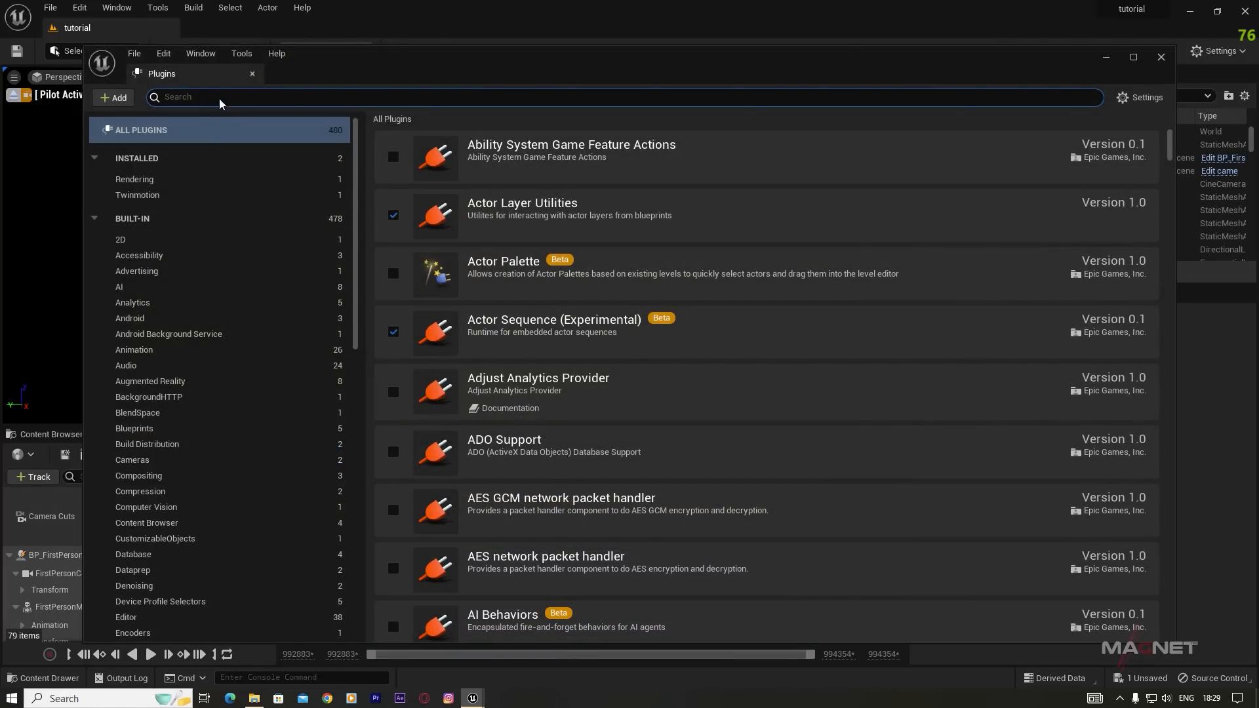
text(movie)
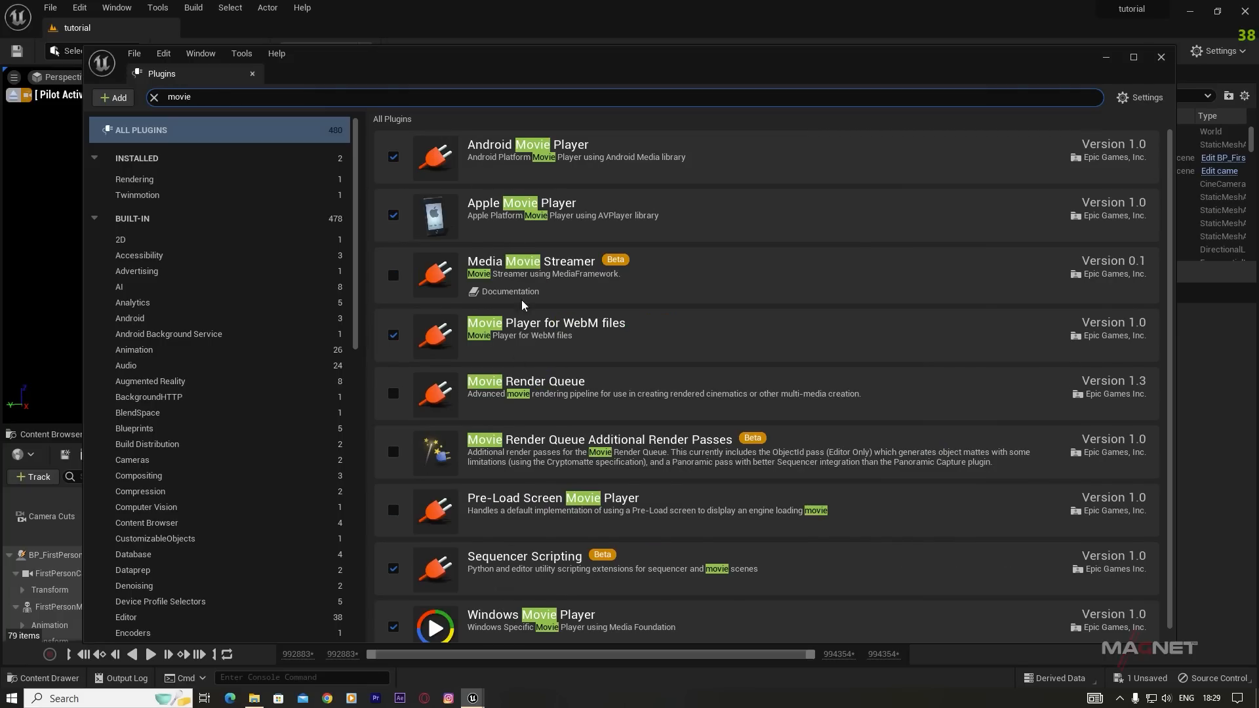
scroll(441, 461, down, 1)
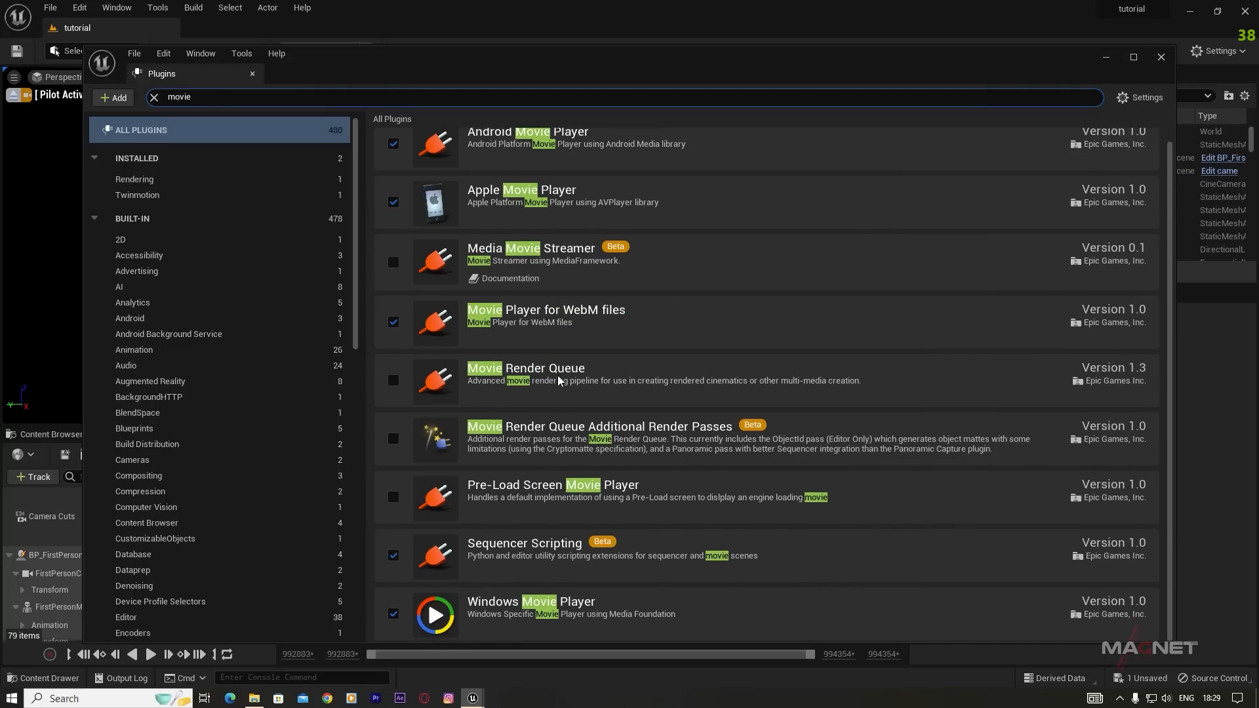
click(394, 381)
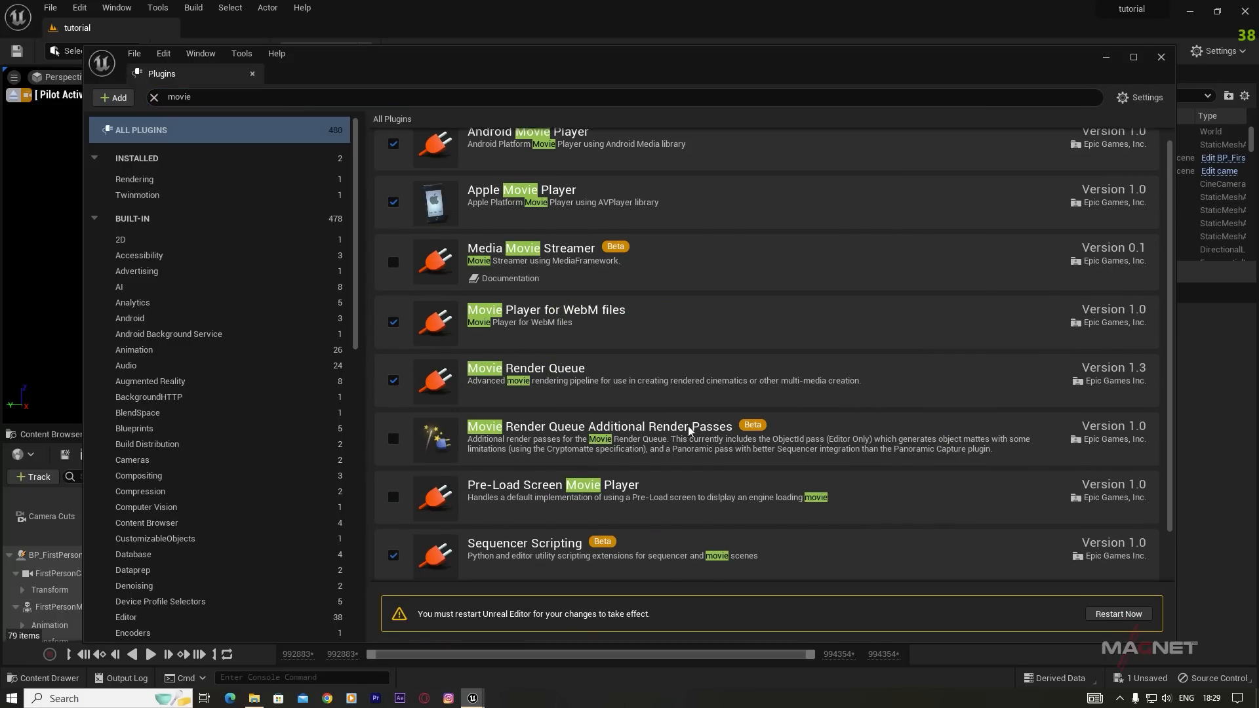
click(393, 439)
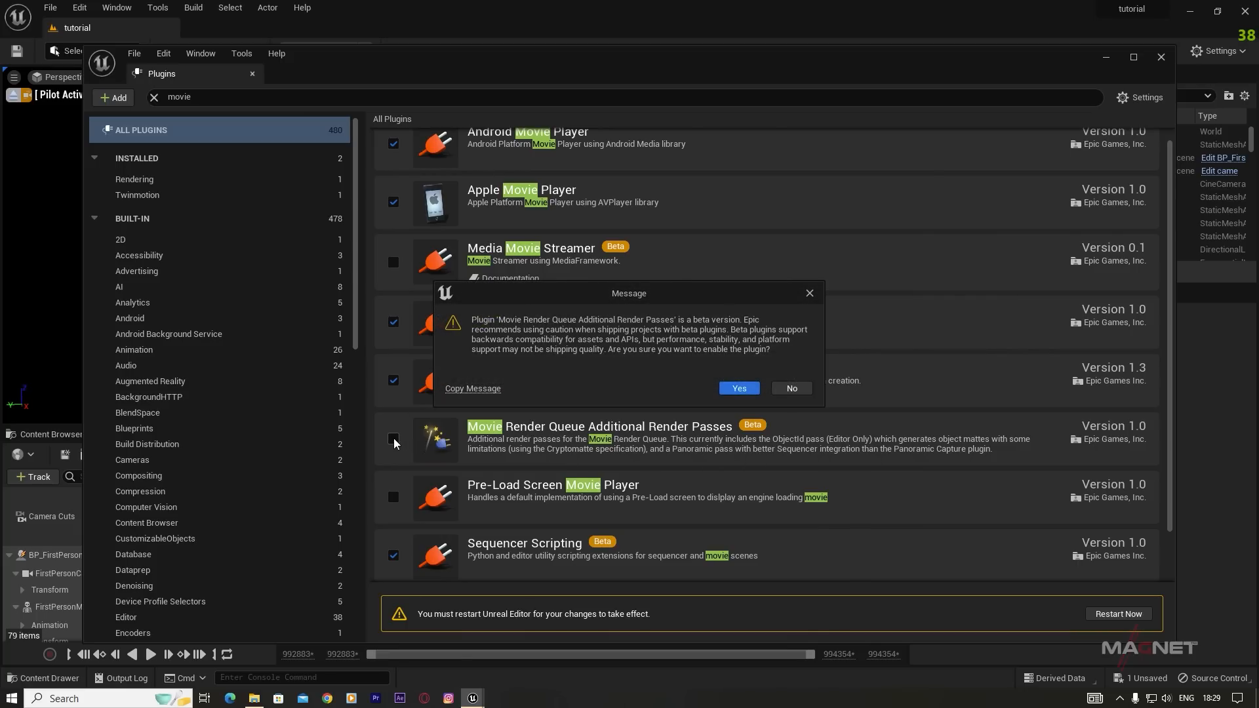
click(728, 392)
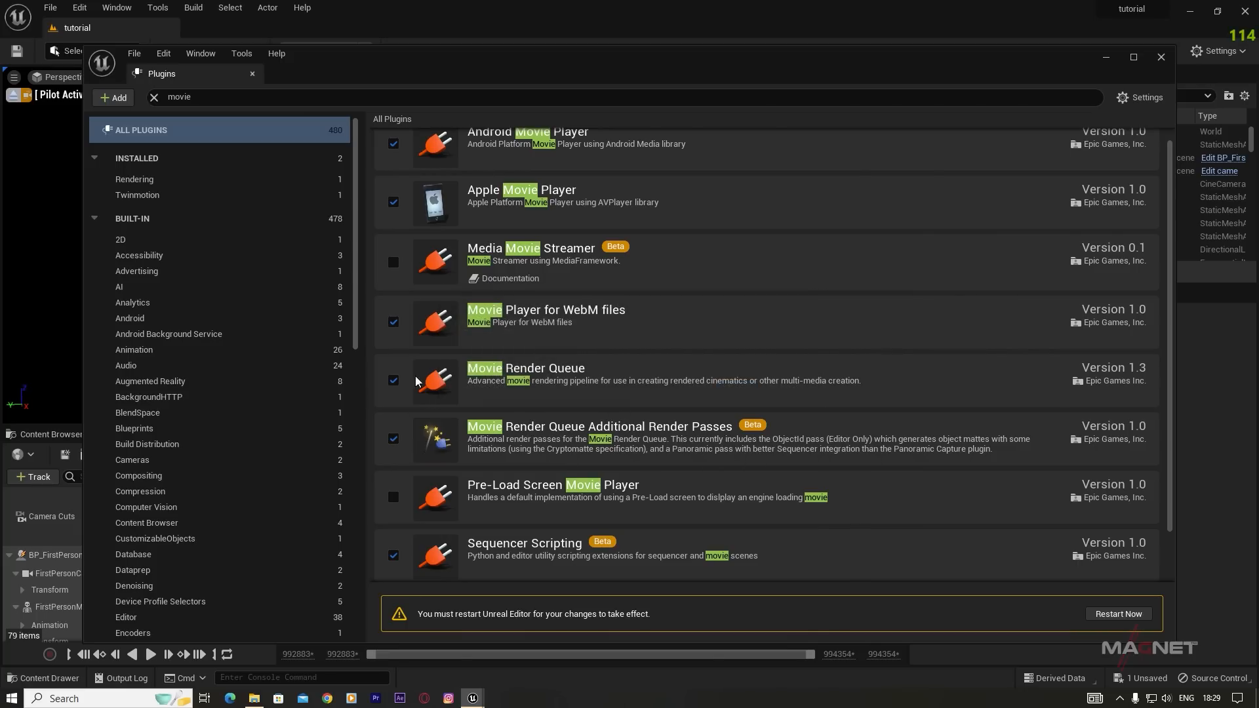
click(1123, 617)
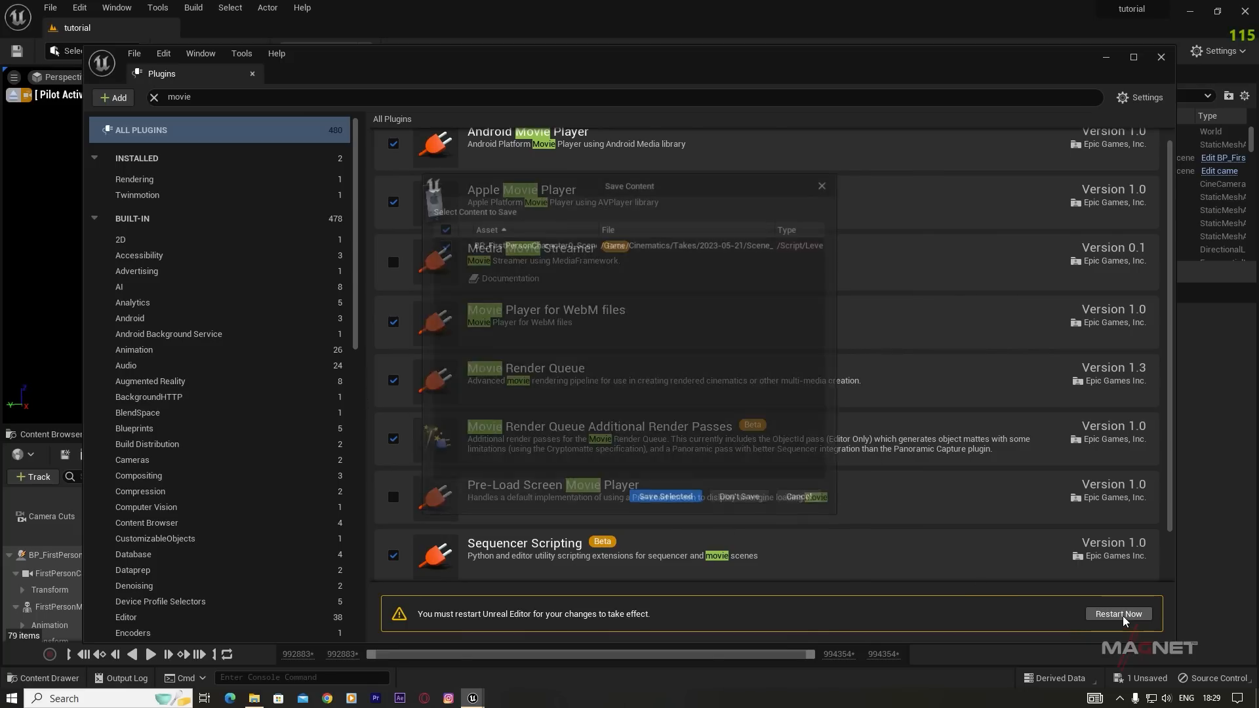
click(666, 499)
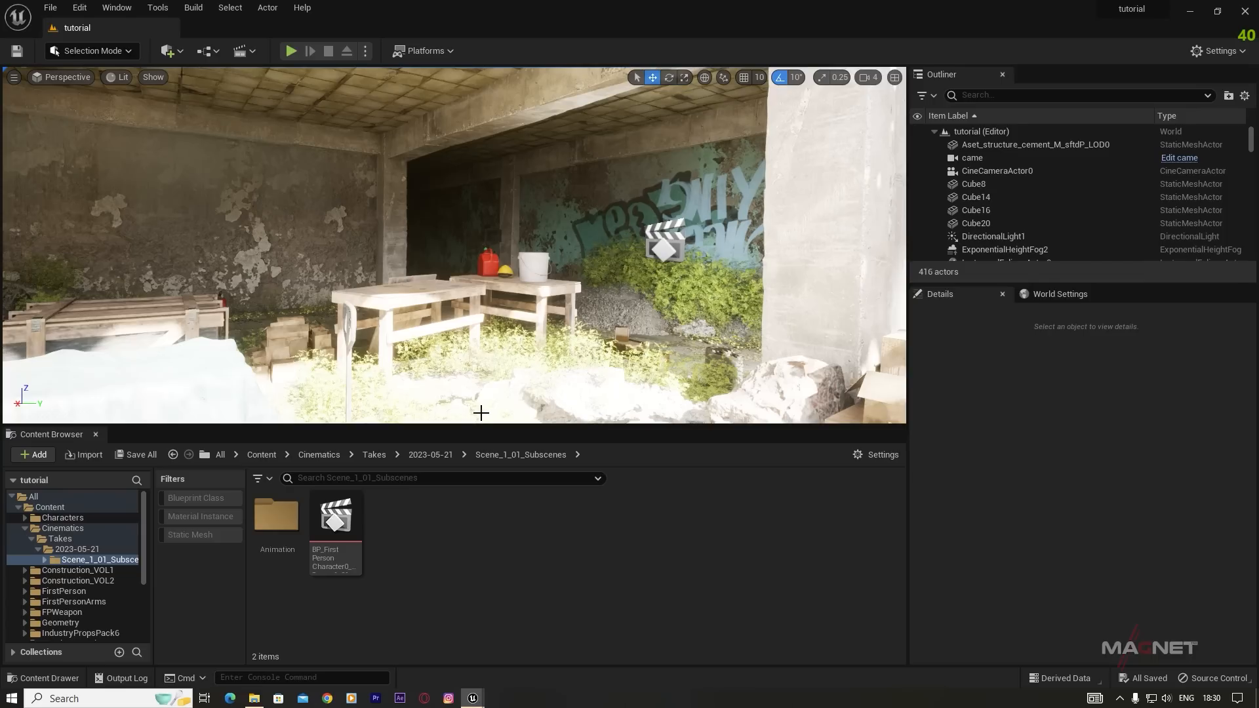
Step: Reopen the first-person character's sequence, view the scene through came and move the playhead to frame 993380
double_click(335, 518)
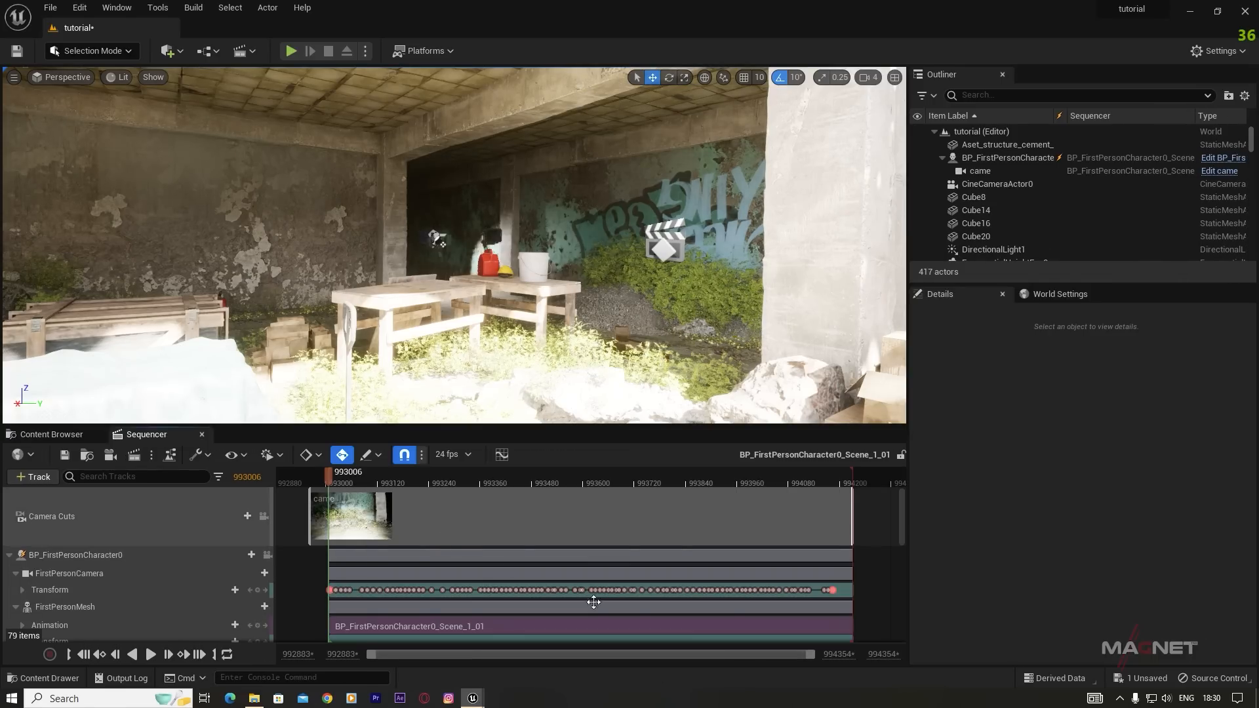
click(61, 78)
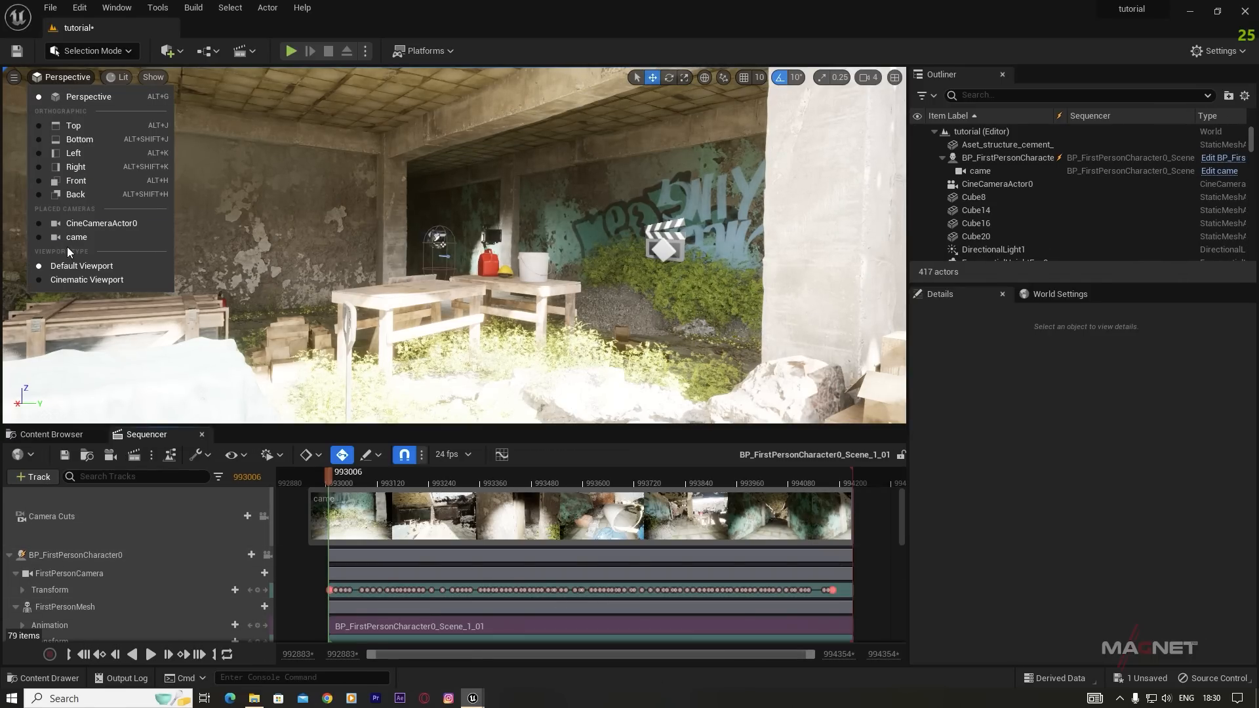
click(87, 237)
drag(379, 483, 492, 484)
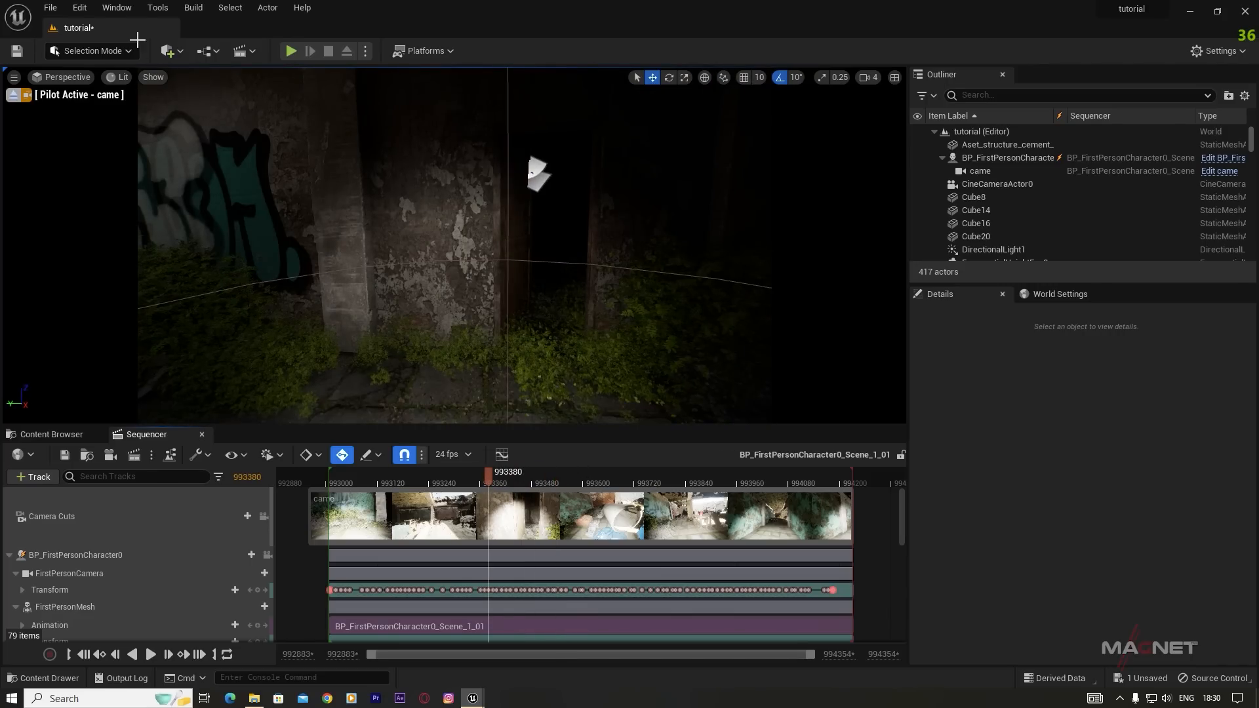
Step: Open the Movie Render Queue and add BP_FirstPersonCharacter0_Scene_1_01 as a render job
click(117, 7)
mouse_move(147, 43)
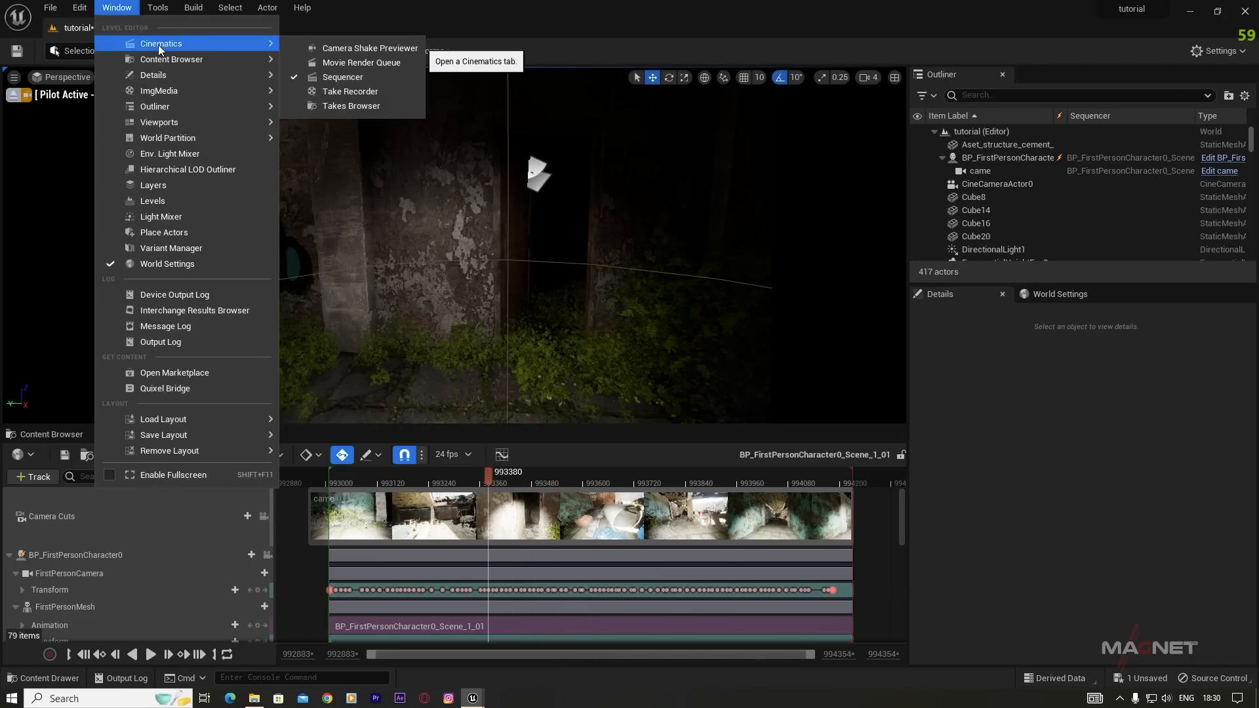
click(370, 65)
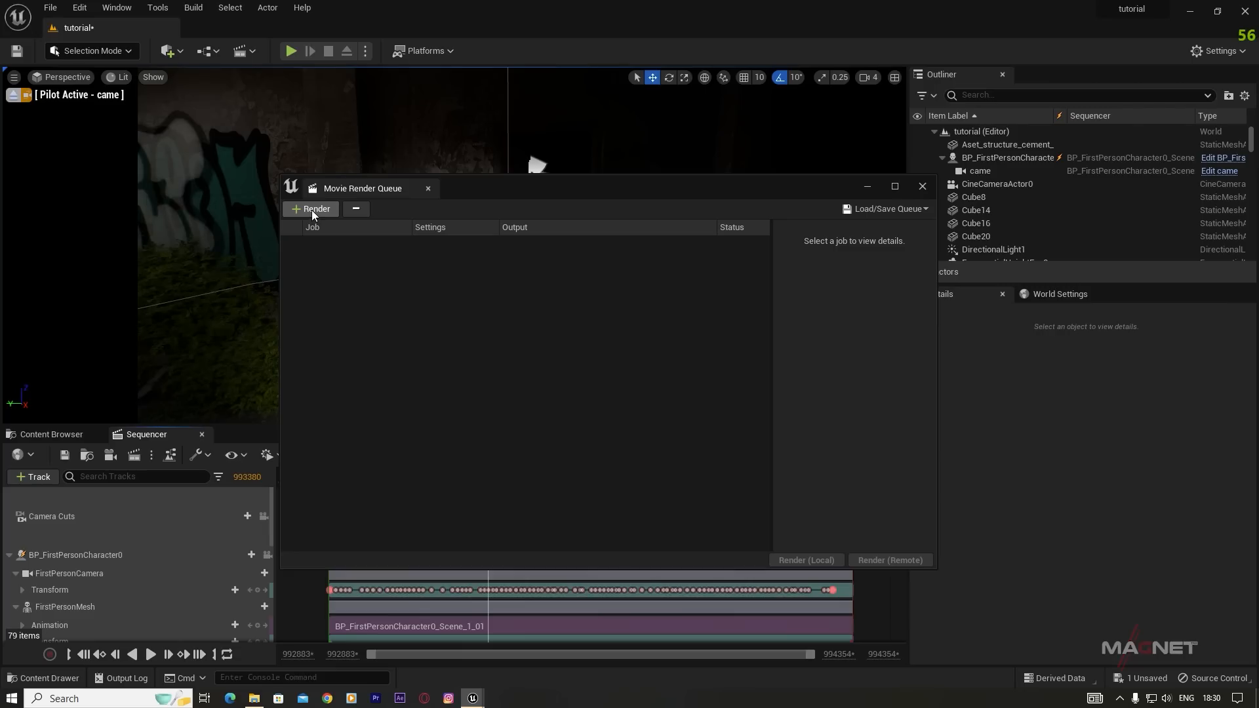
click(312, 210)
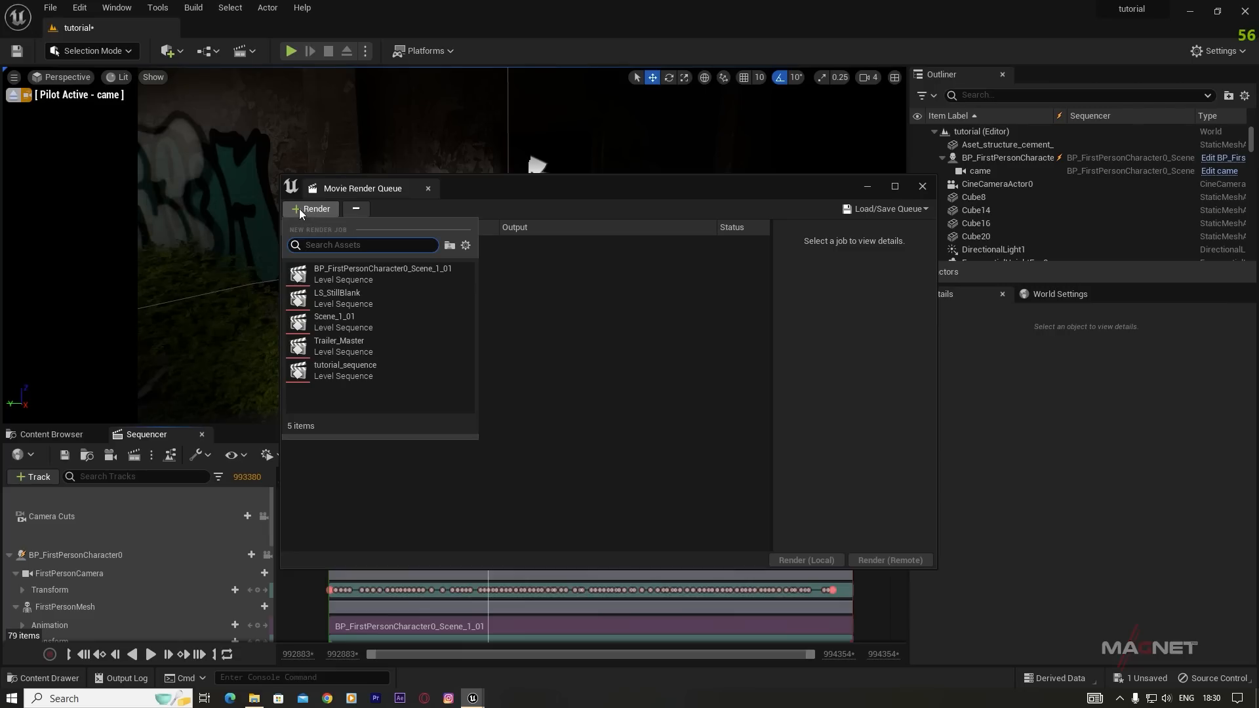
click(388, 274)
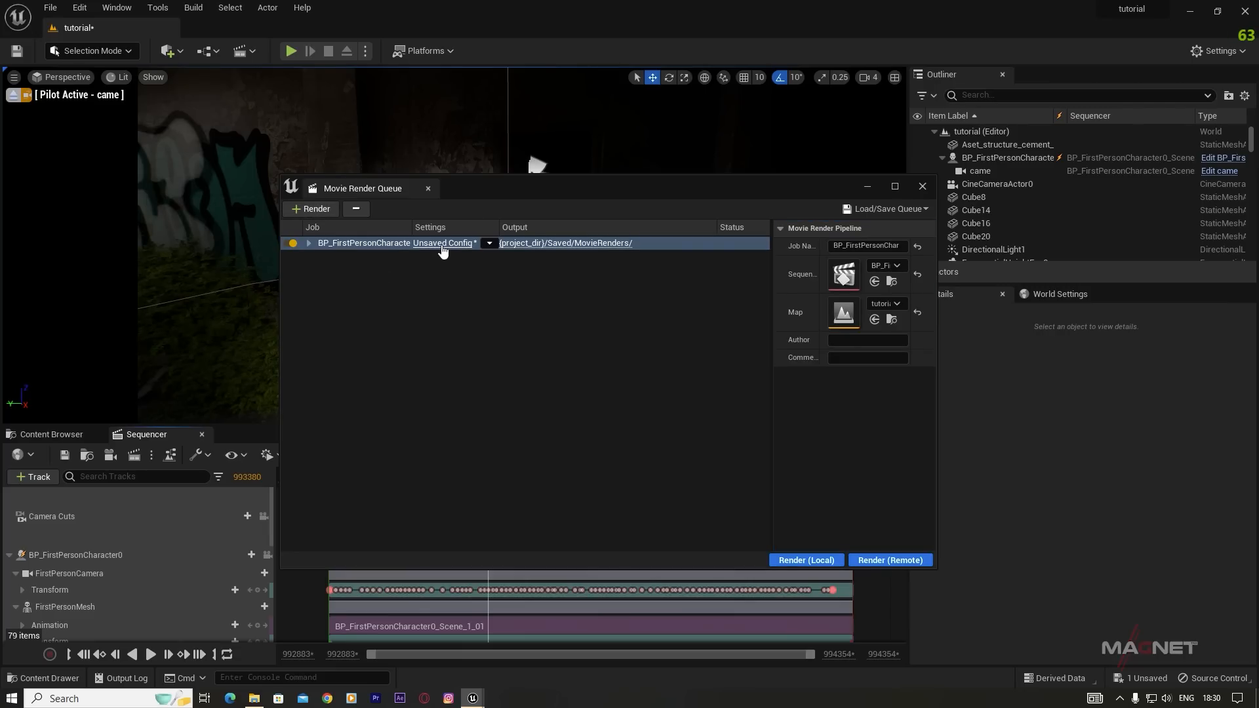
Step: Open the render job's configuration and remove its .jpg Sequence [8bit] export
click(442, 245)
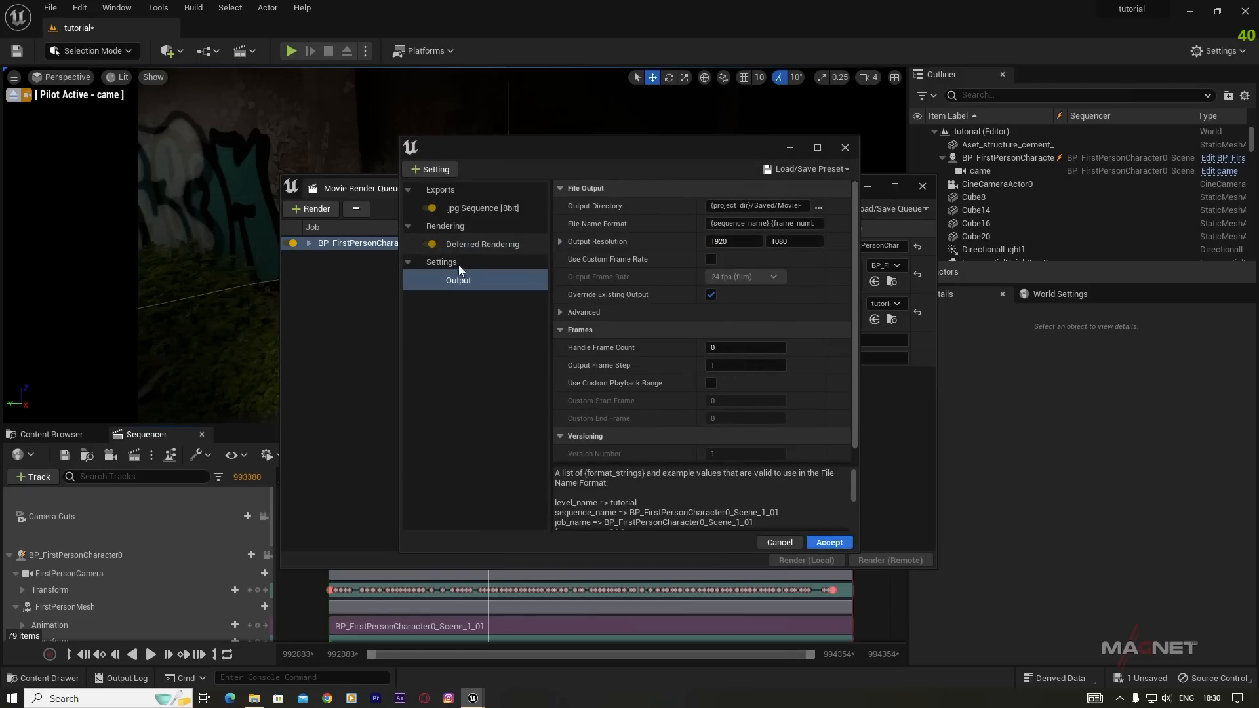
click(466, 206)
key(Delete)
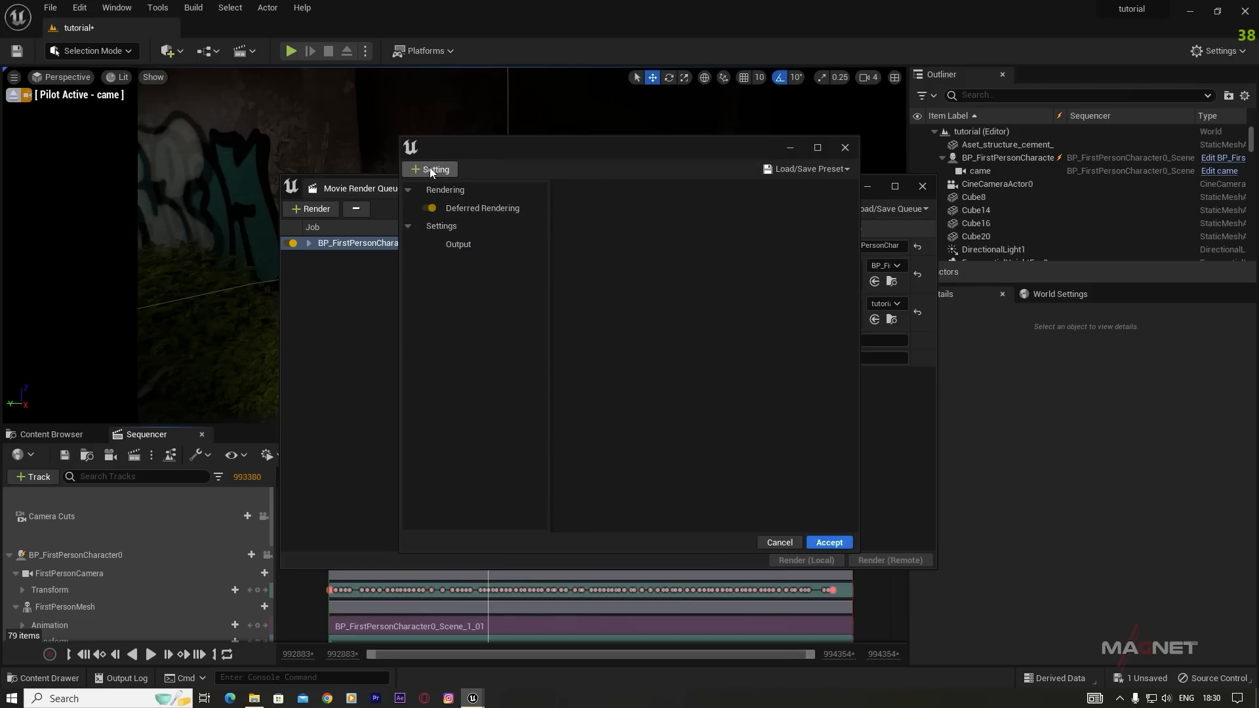
Step: Add Anti-aliasing with Temporal Sample Count 32, override the method with Multisample Anti-Aliasing, and enable Use Camera Cut for Warm Up and Render Warm Up Frames
click(430, 169)
click(451, 205)
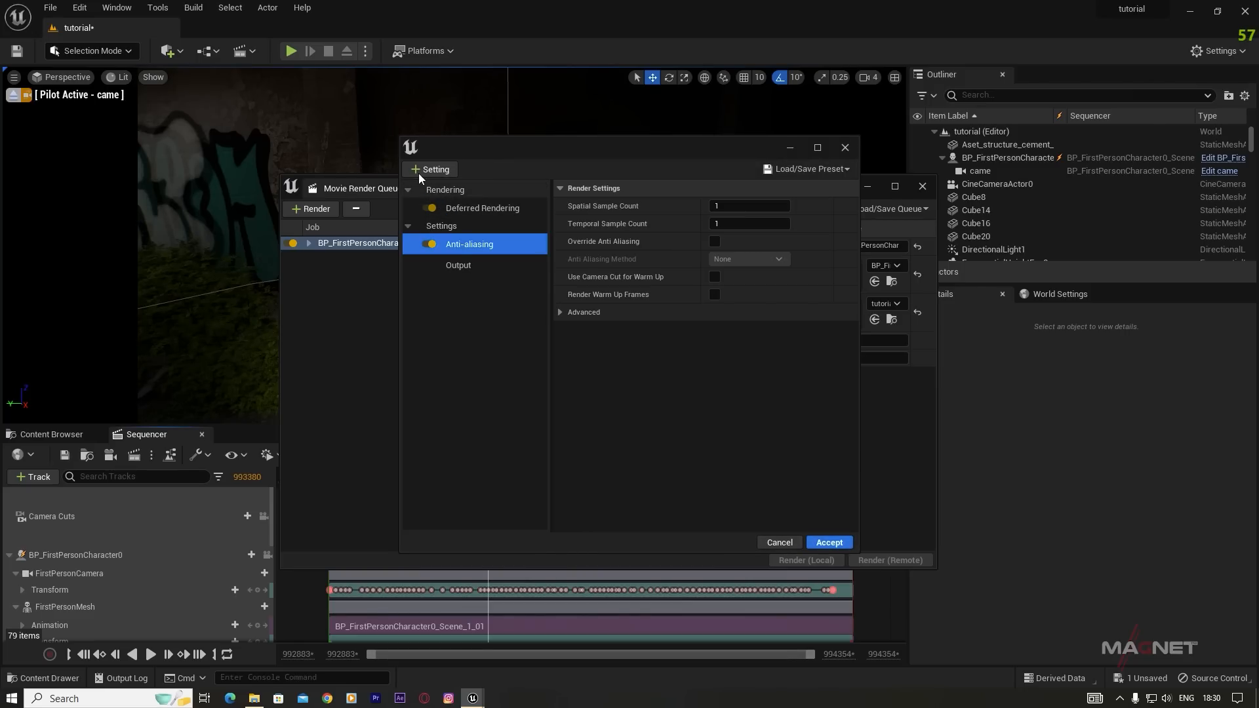
click(717, 224)
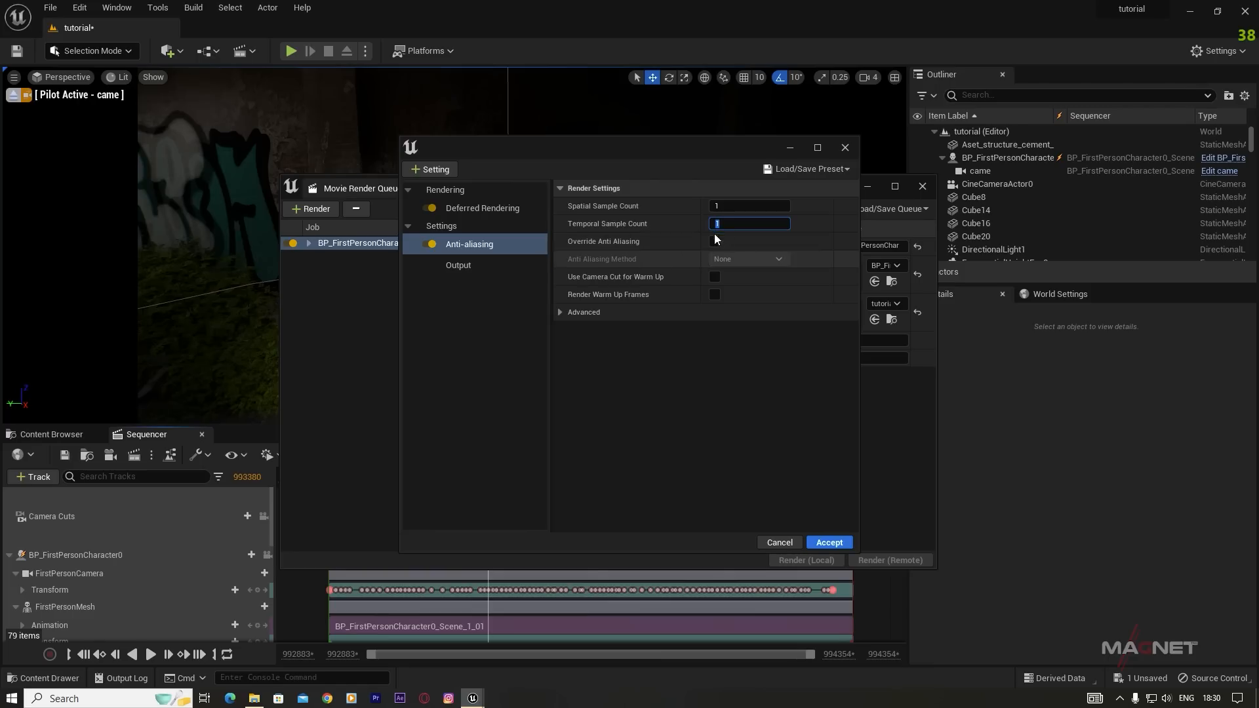
text(32)
click(713, 244)
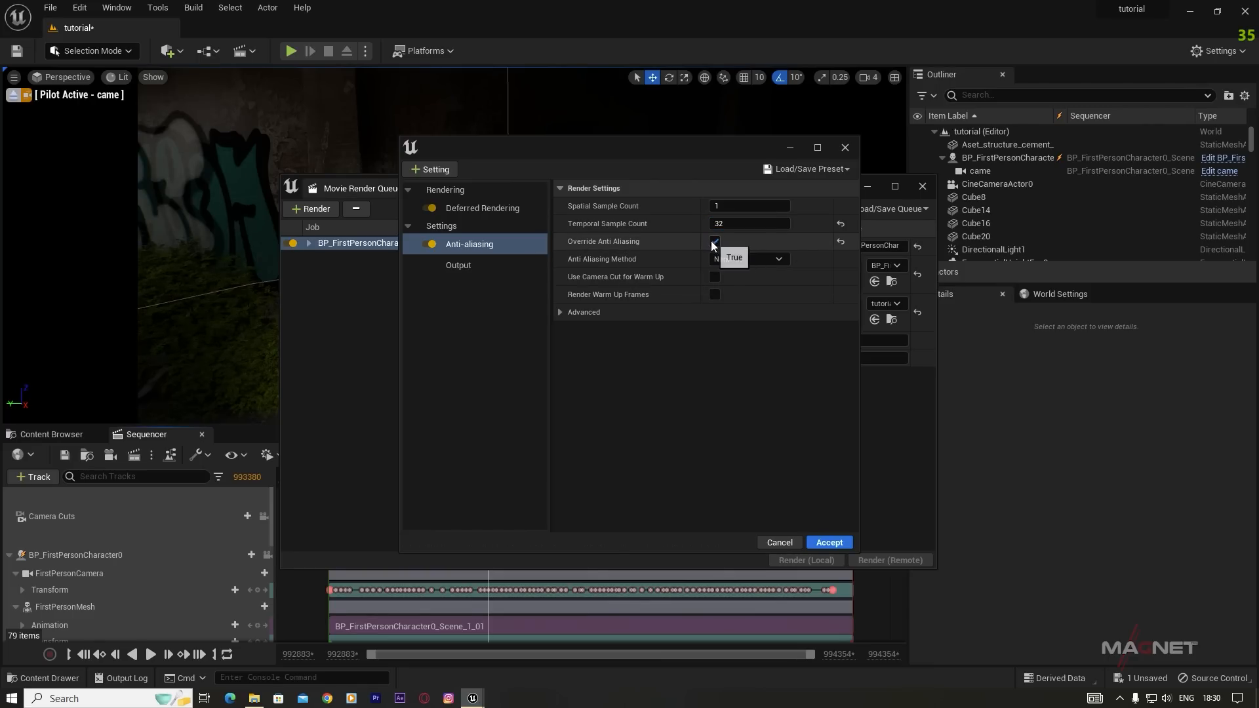
click(742, 258)
click(776, 309)
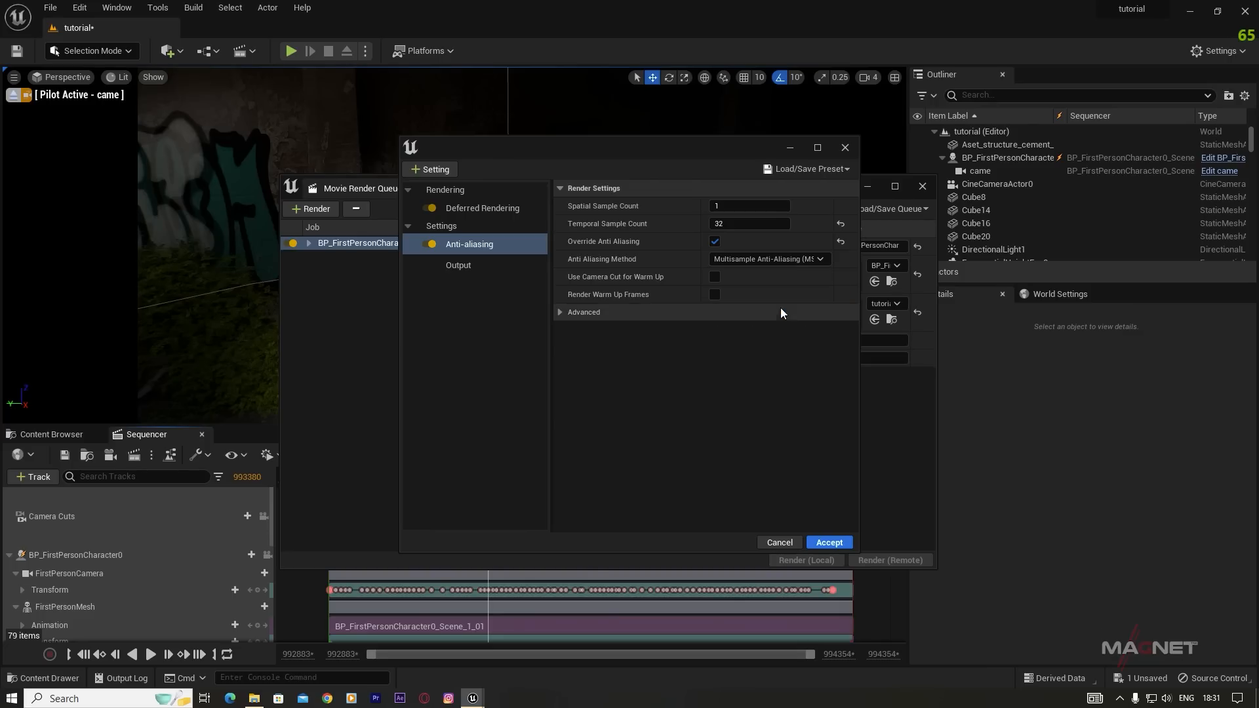
click(714, 276)
click(715, 294)
Step: Add the Camera setting to the render configuration with Shutter Timing set to Frame Close
click(426, 170)
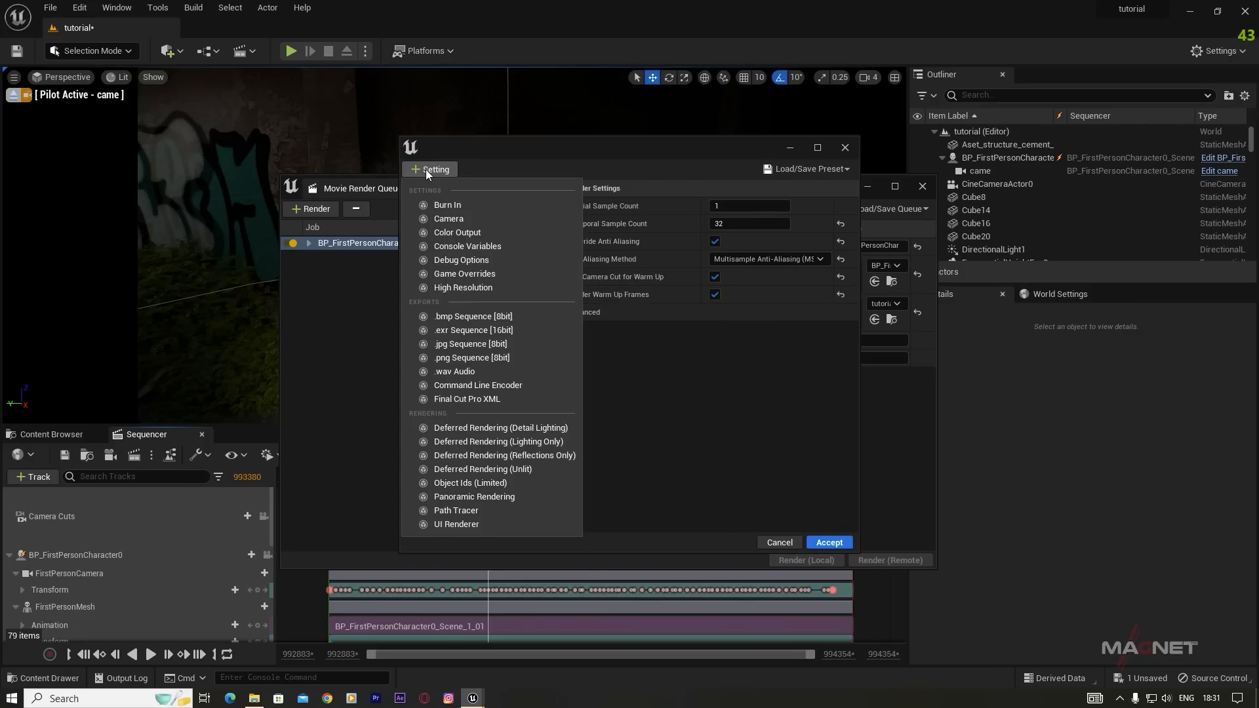
click(442, 219)
click(731, 206)
click(729, 241)
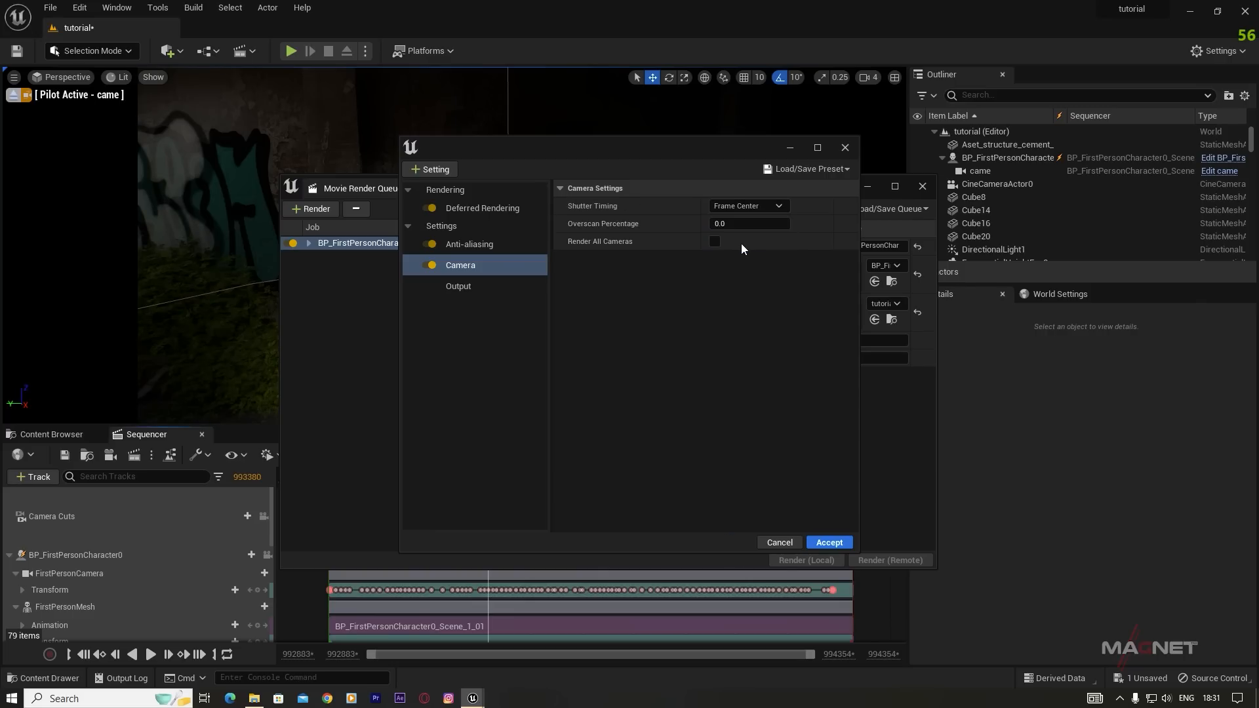
Step: Add High Resolution with Override Sub Surface Scattering enabled, and add Game Overrides to the render configuration
click(430, 171)
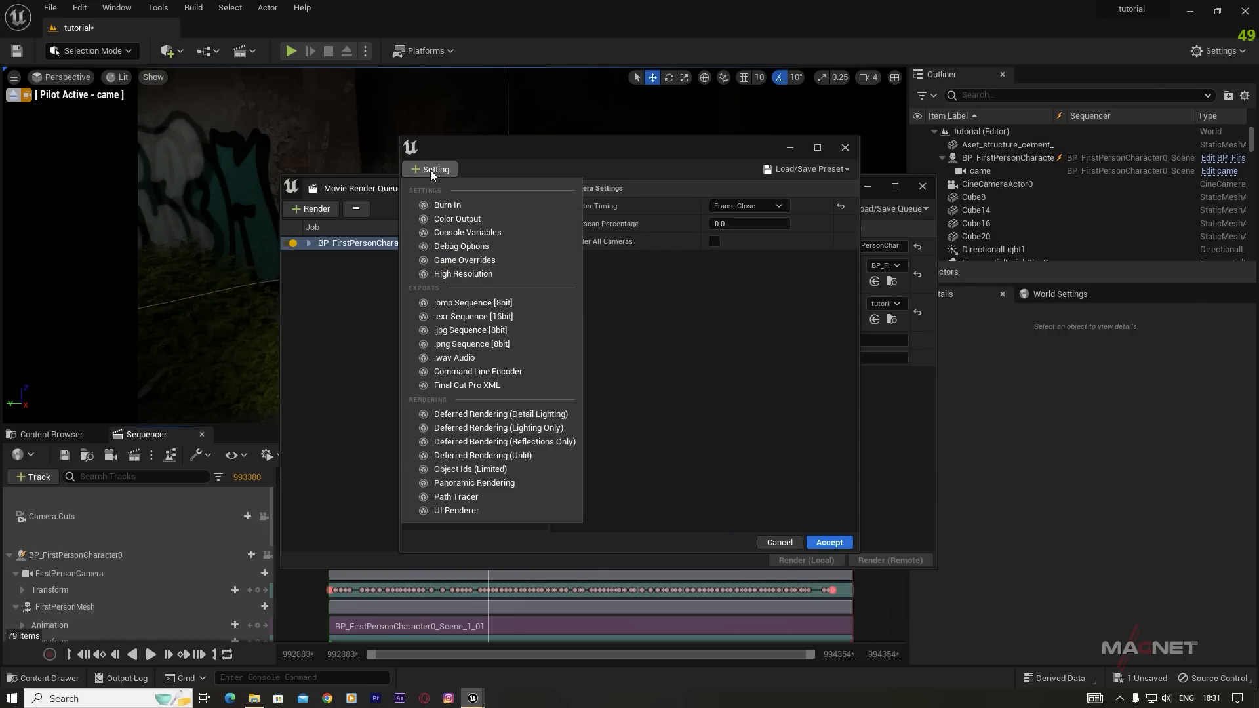
click(455, 274)
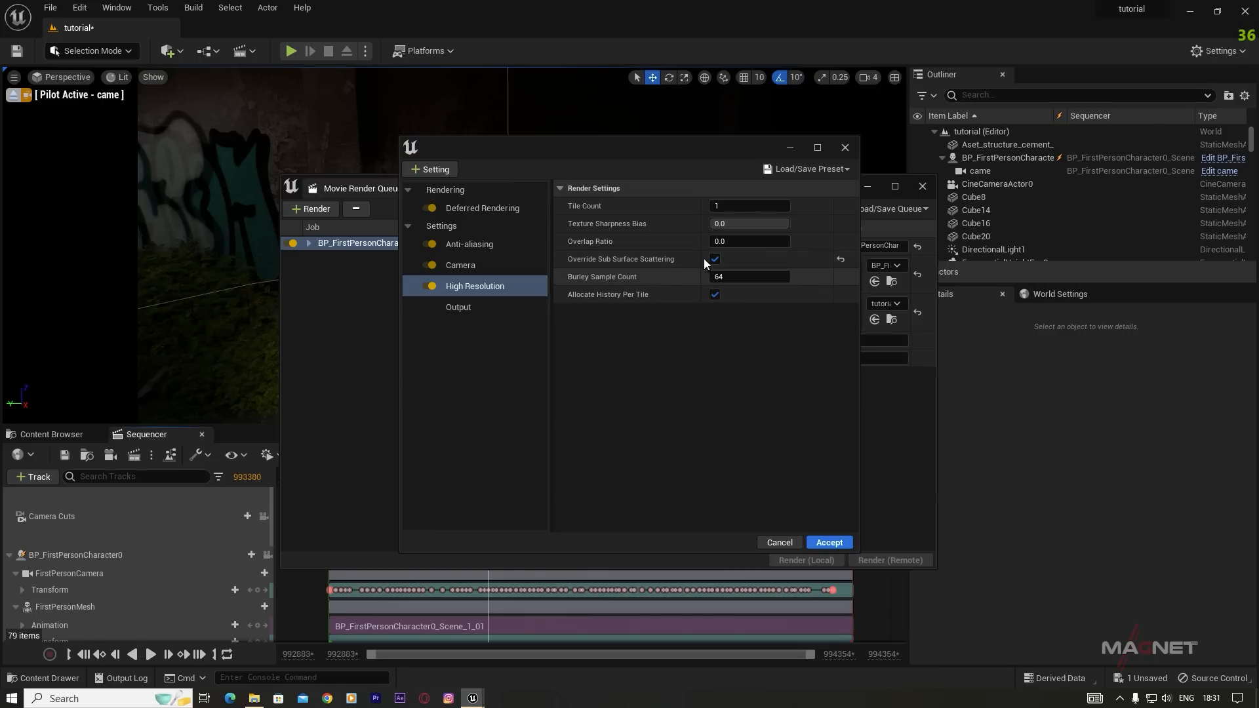
click(427, 188)
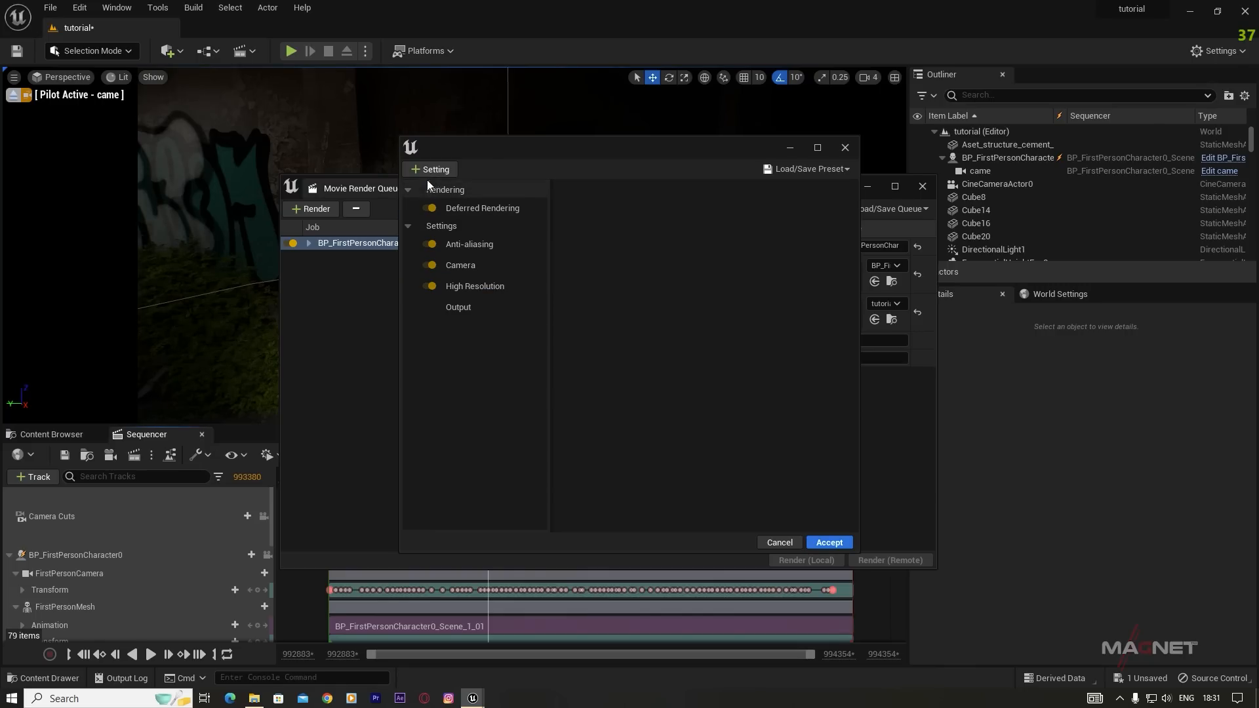
click(427, 170)
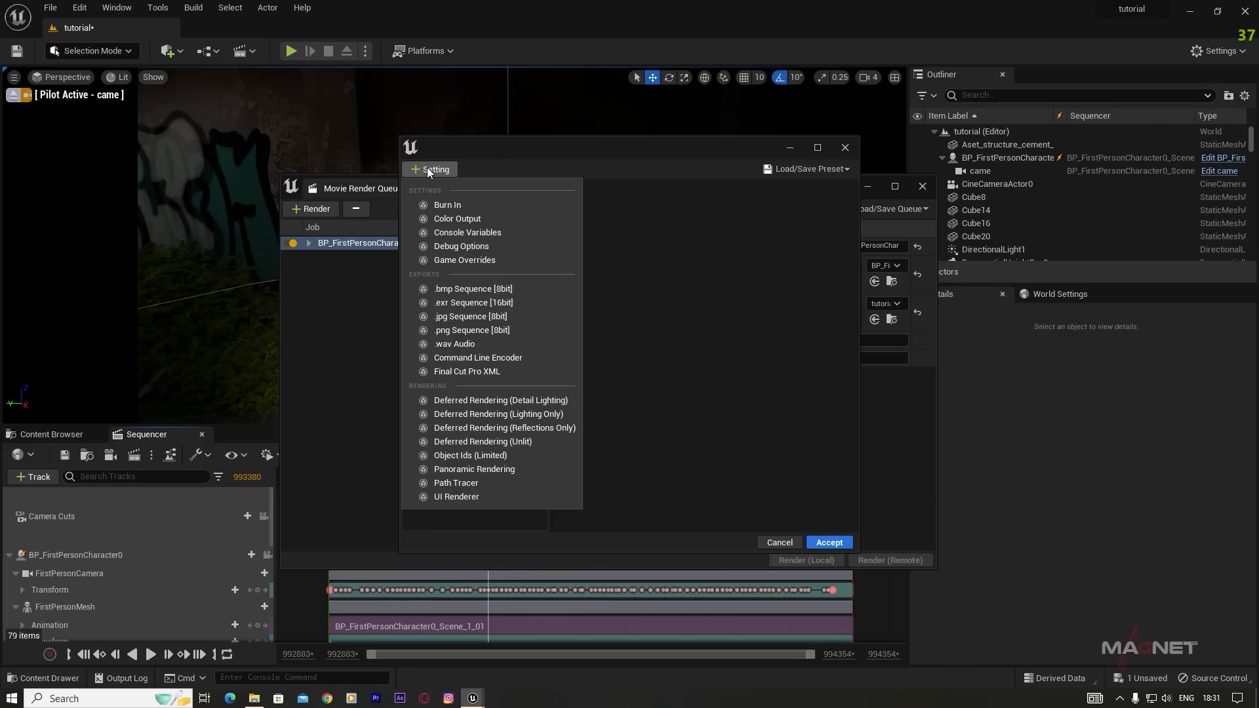
click(462, 261)
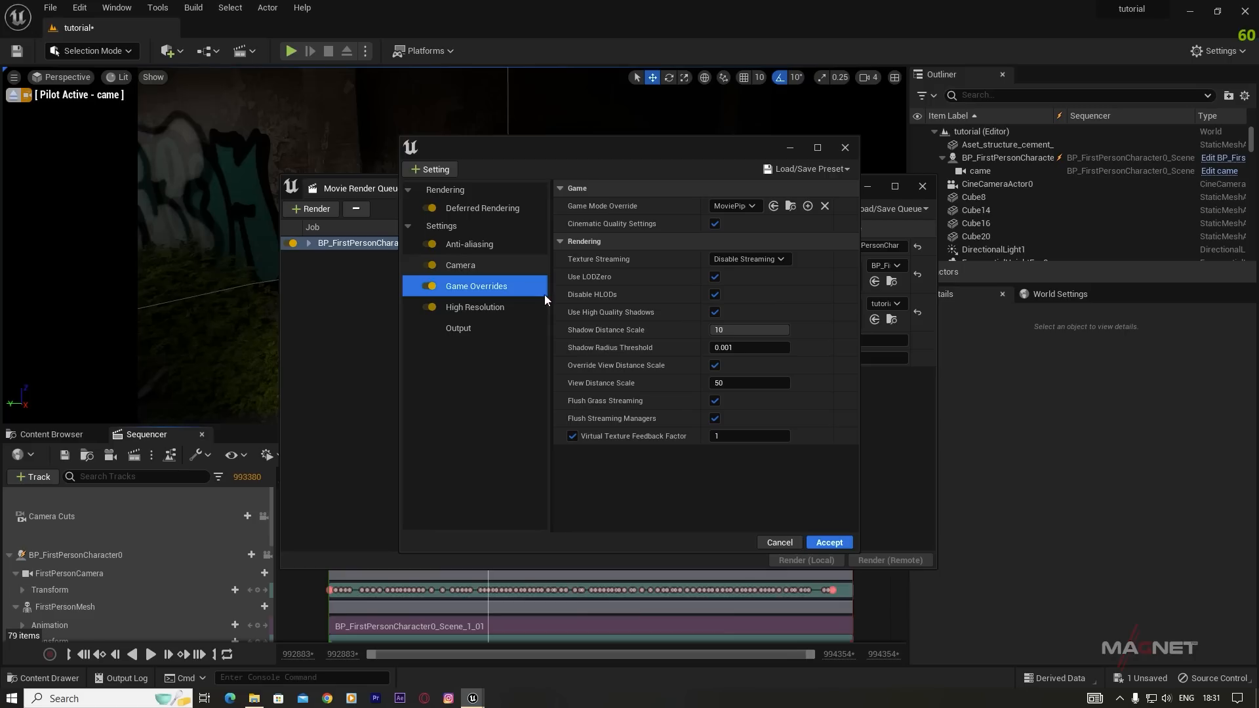
Step: Add a .exr Sequence [16bit] export, check the Output settings and accept the render configuration
click(432, 171)
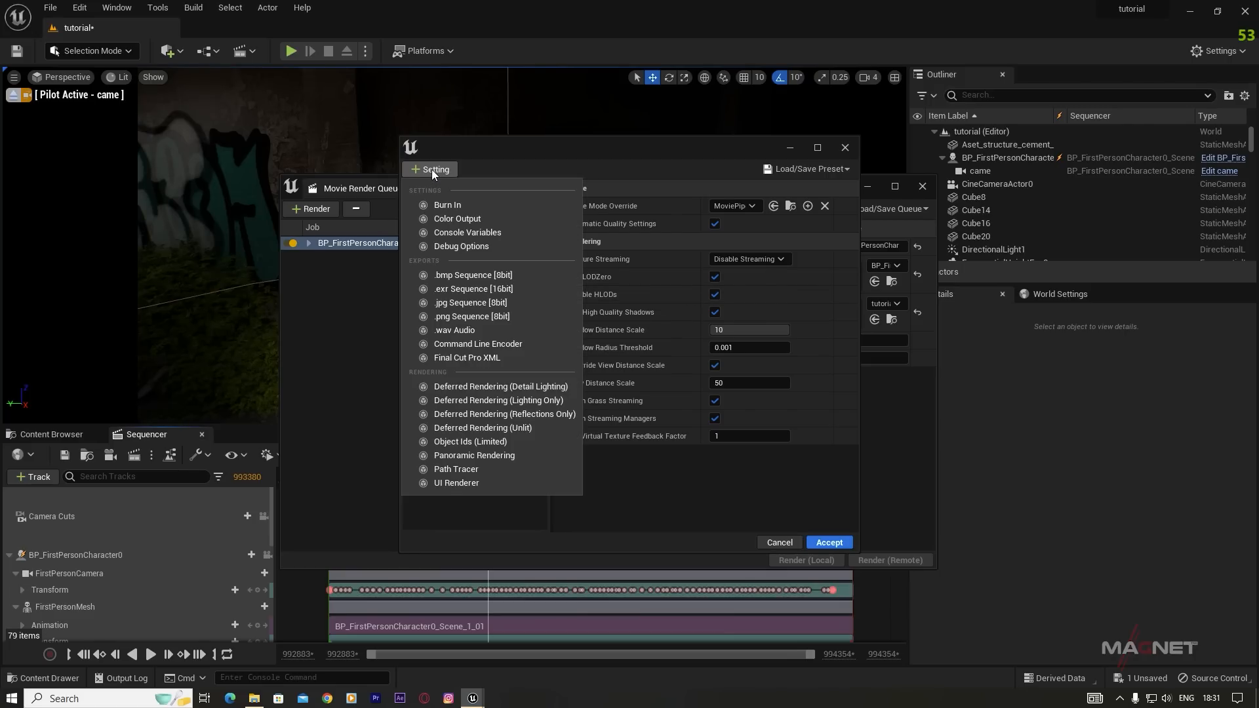
click(462, 289)
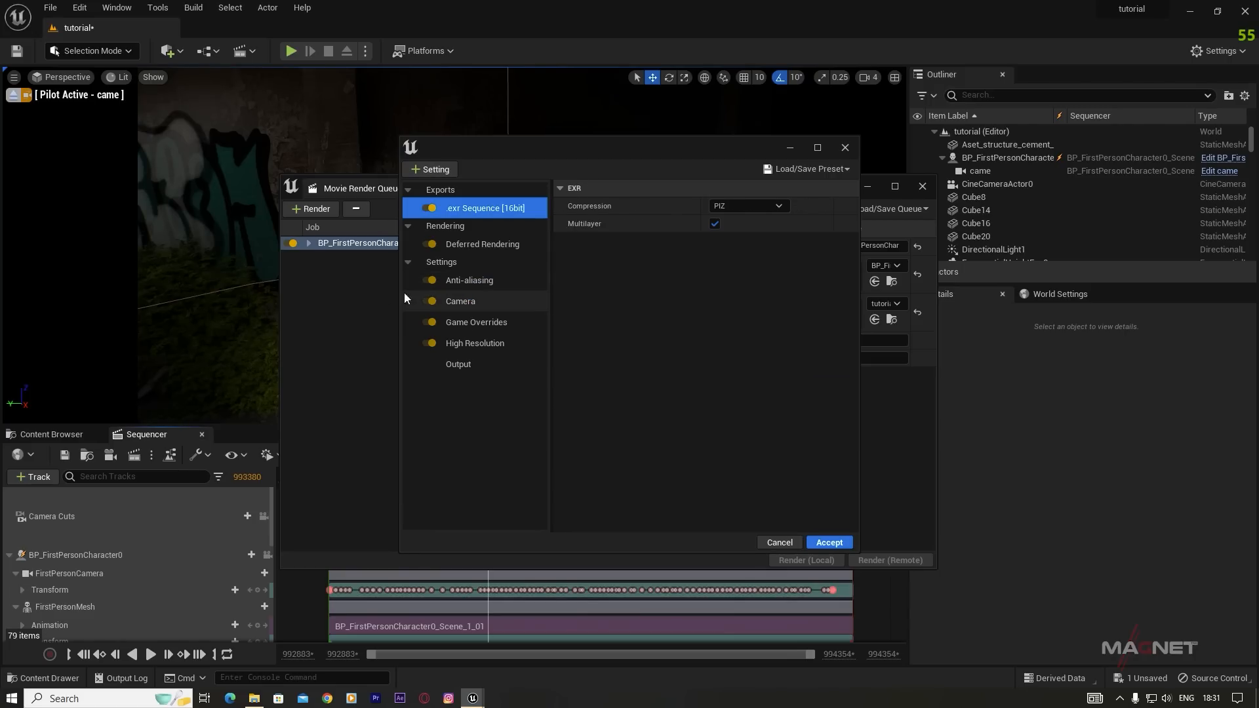
click(463, 366)
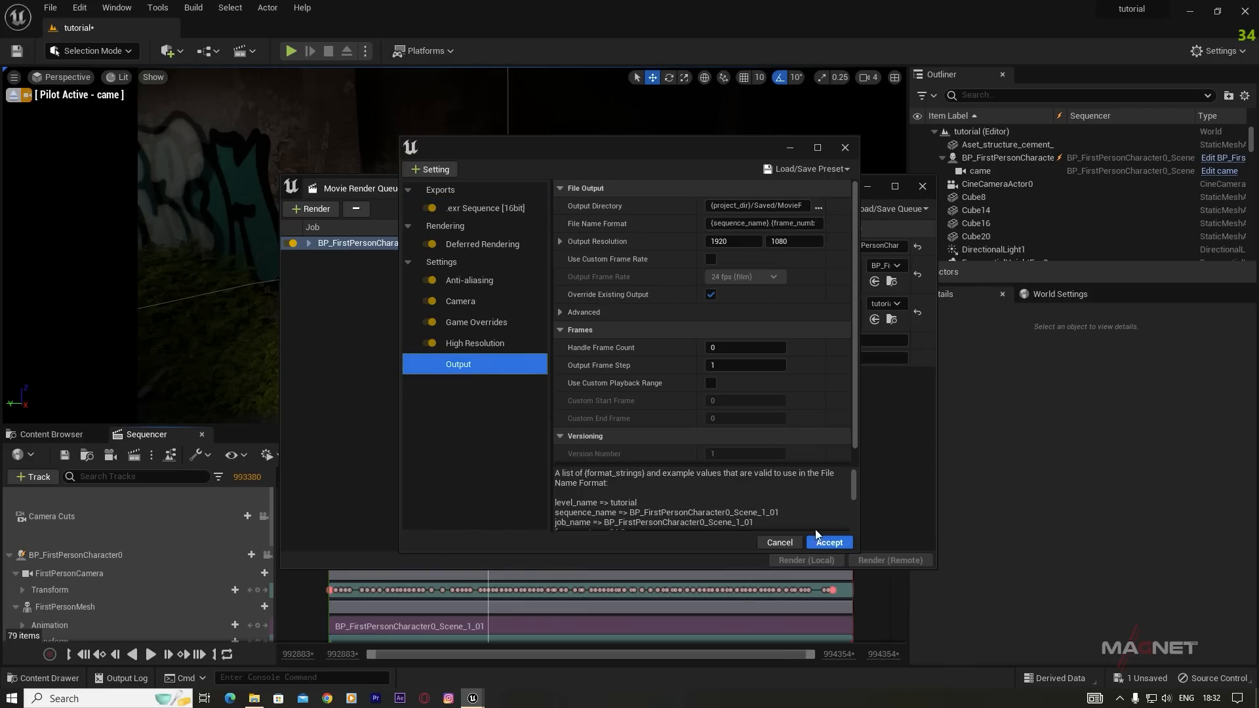
click(828, 542)
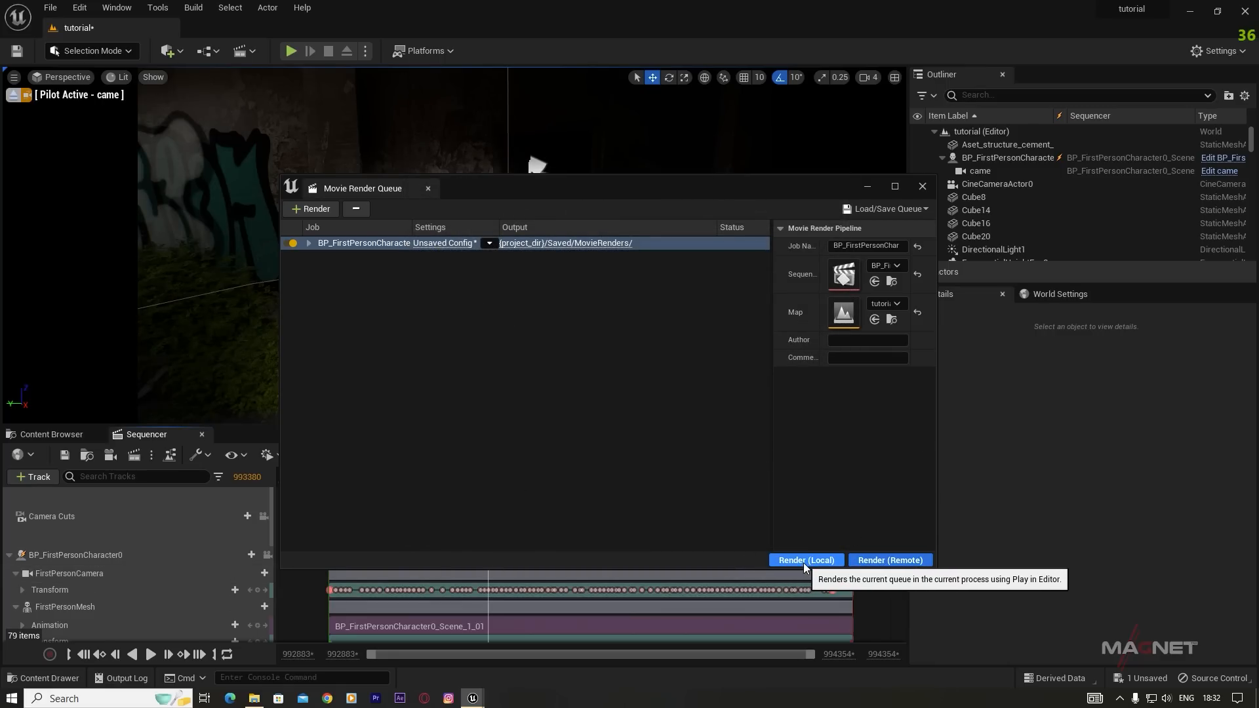
Step: Minimize the render queue window and play the sequence from an earlier frame to review the came shot
click(866, 188)
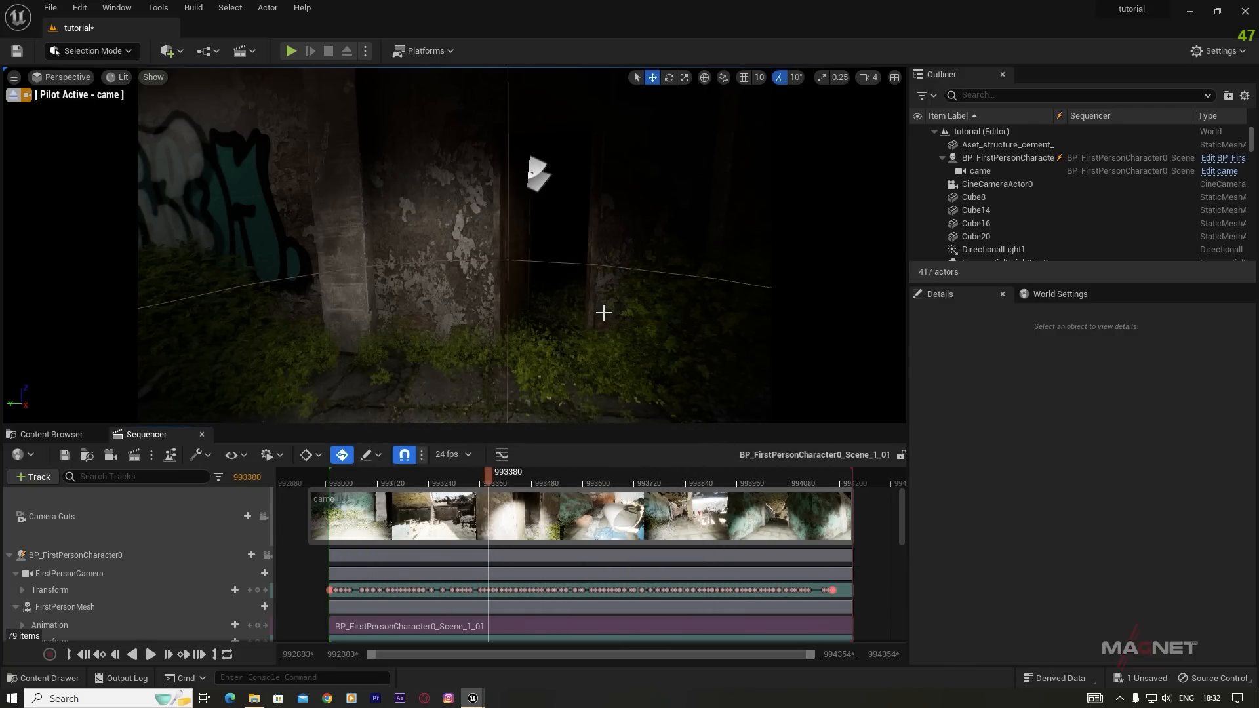
drag(490, 484, 403, 482)
key(space)
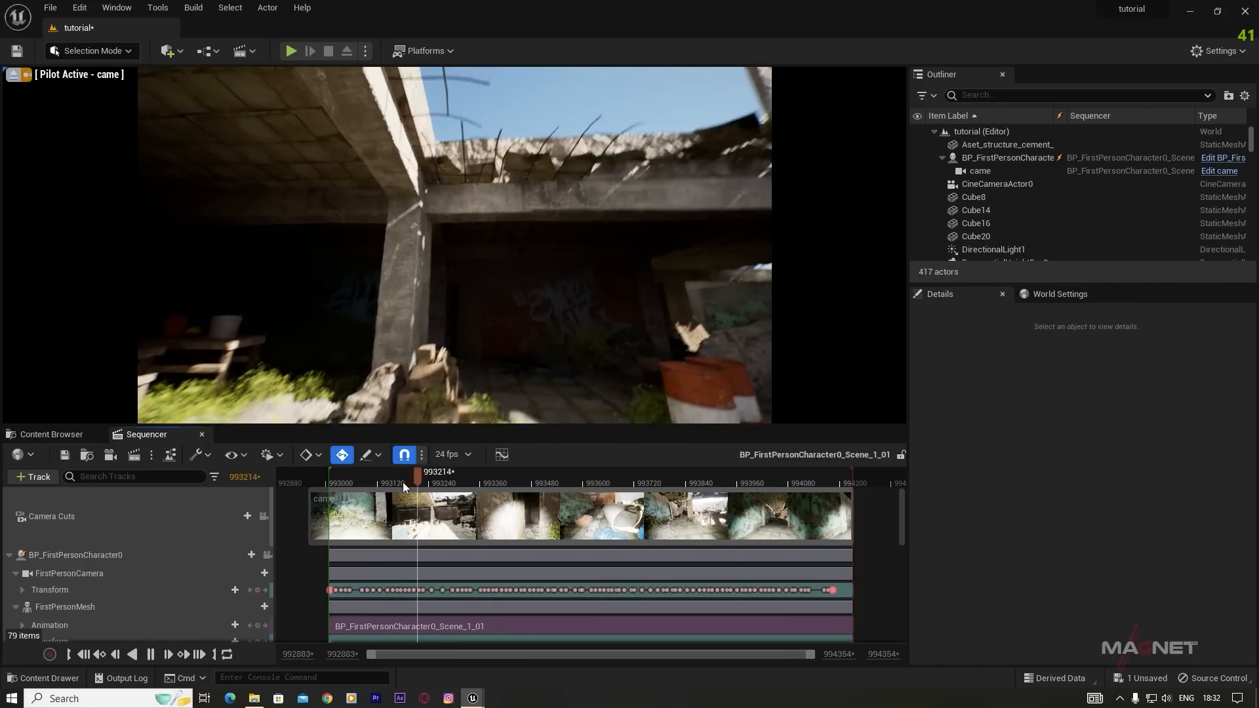